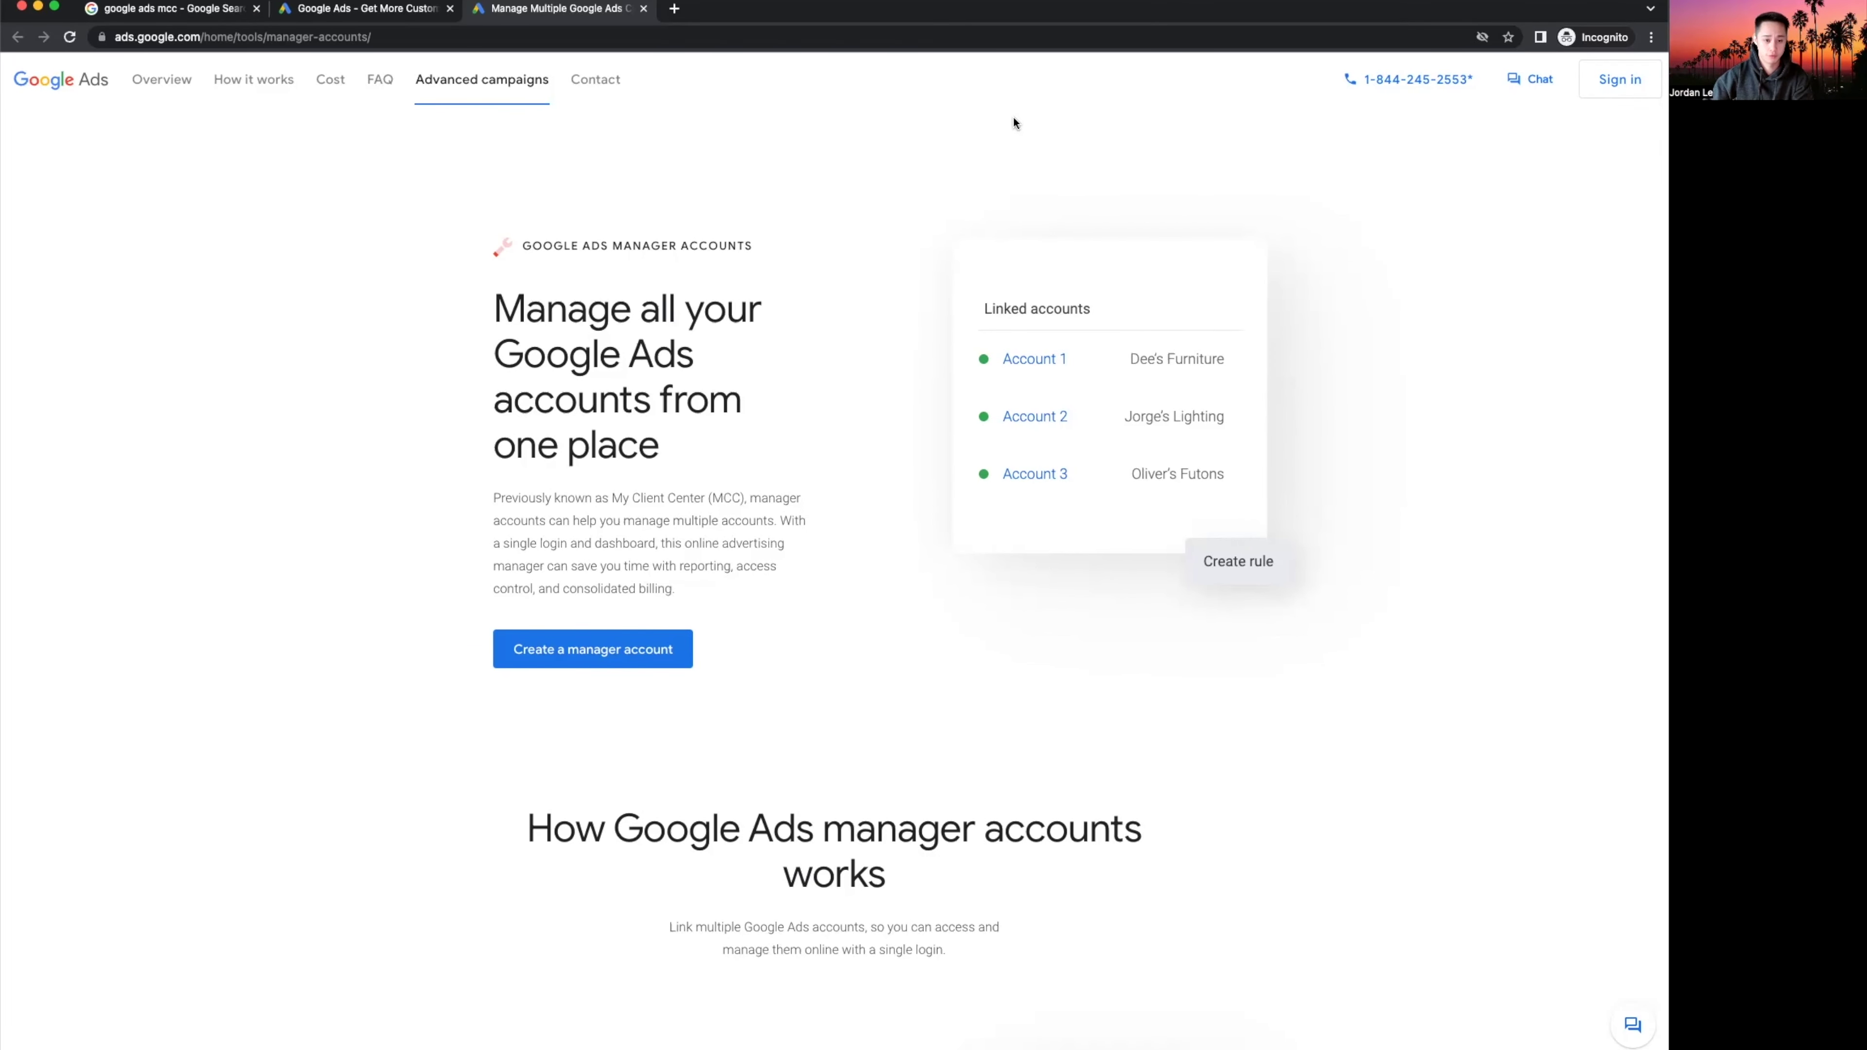
Load the Google Ads home page at ads.google.com.
key(super+bracketleft)
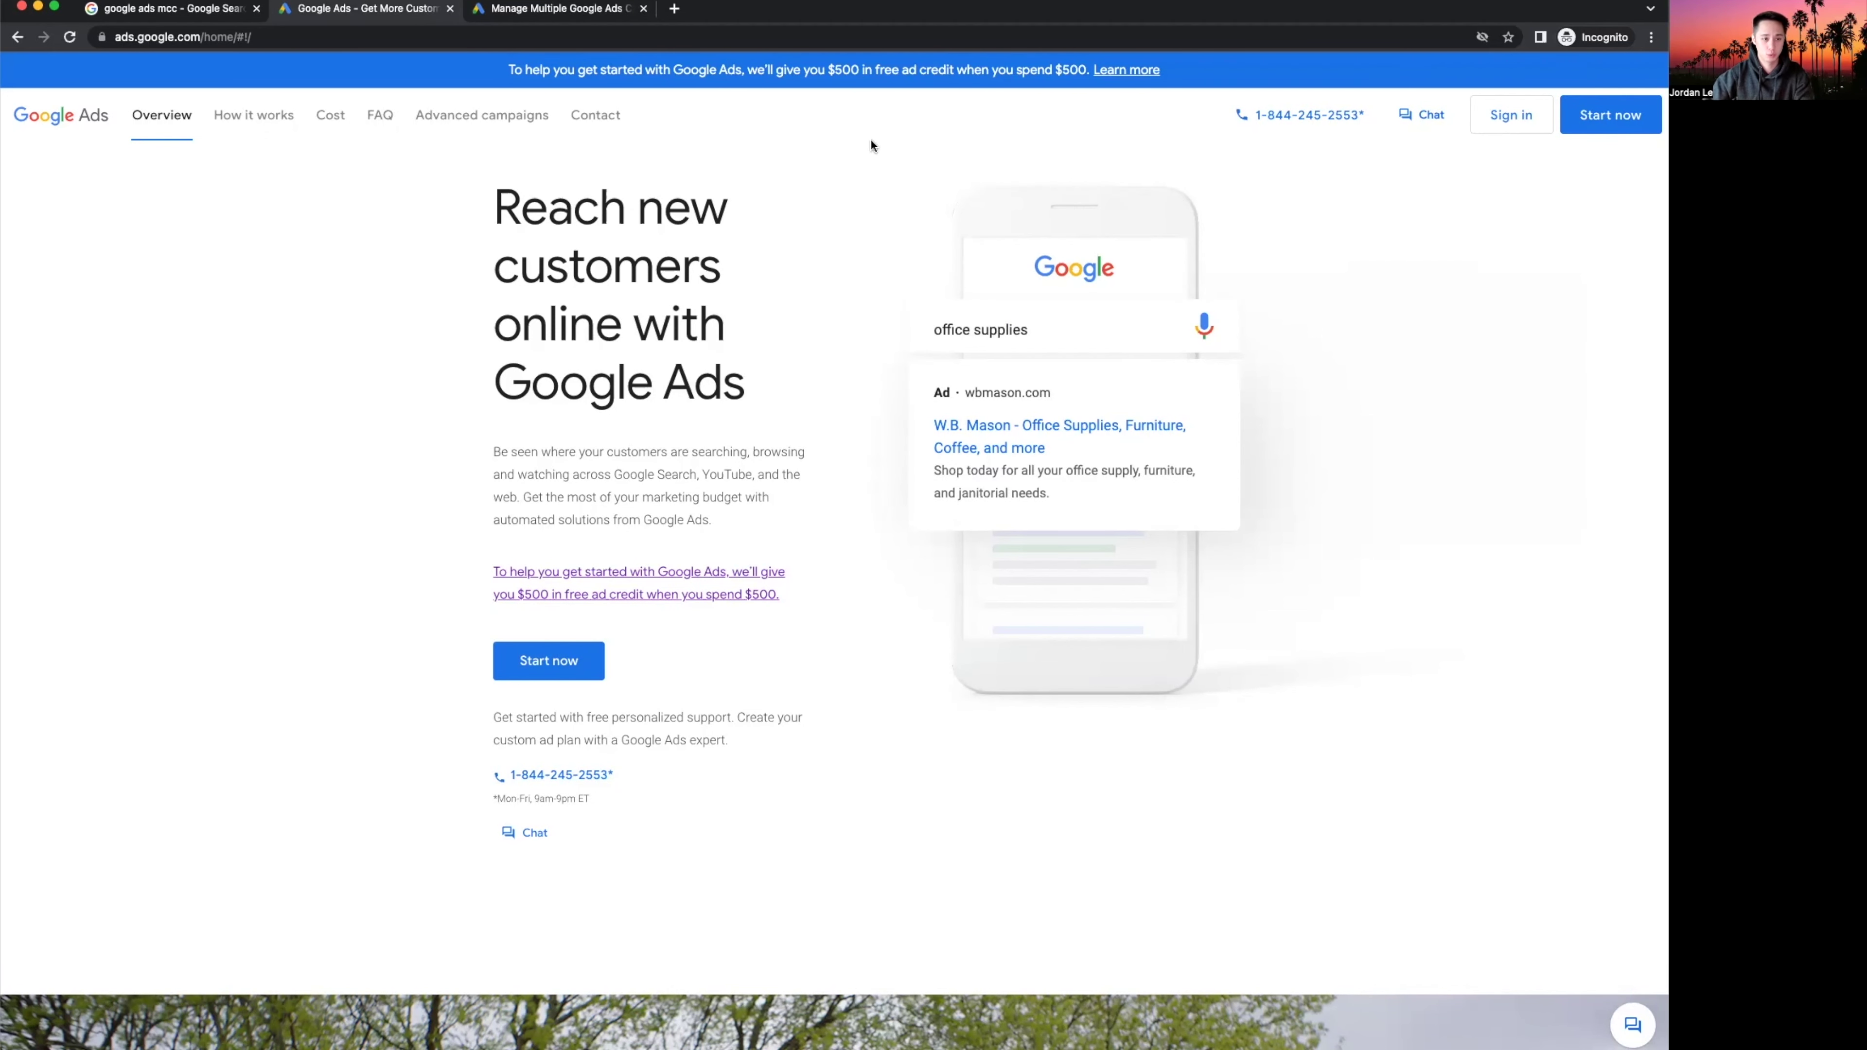
click(224, 38)
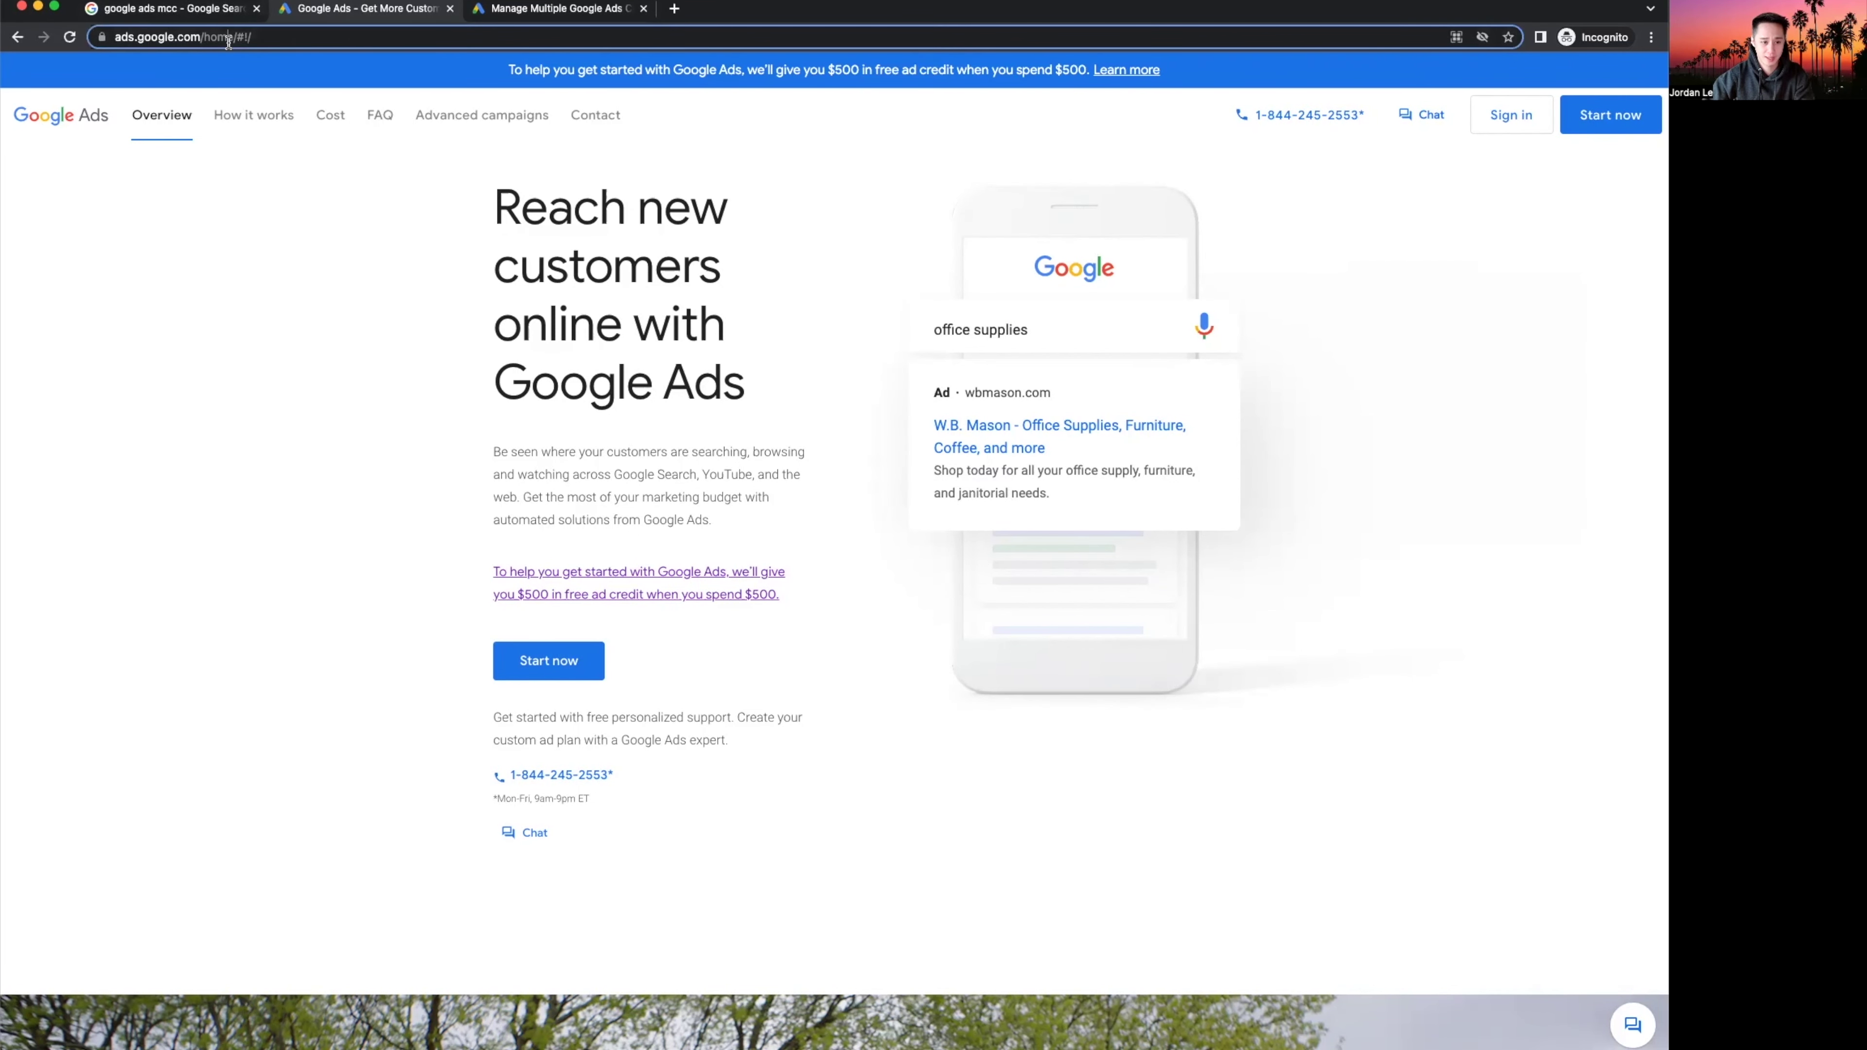
text(ads.google.com)
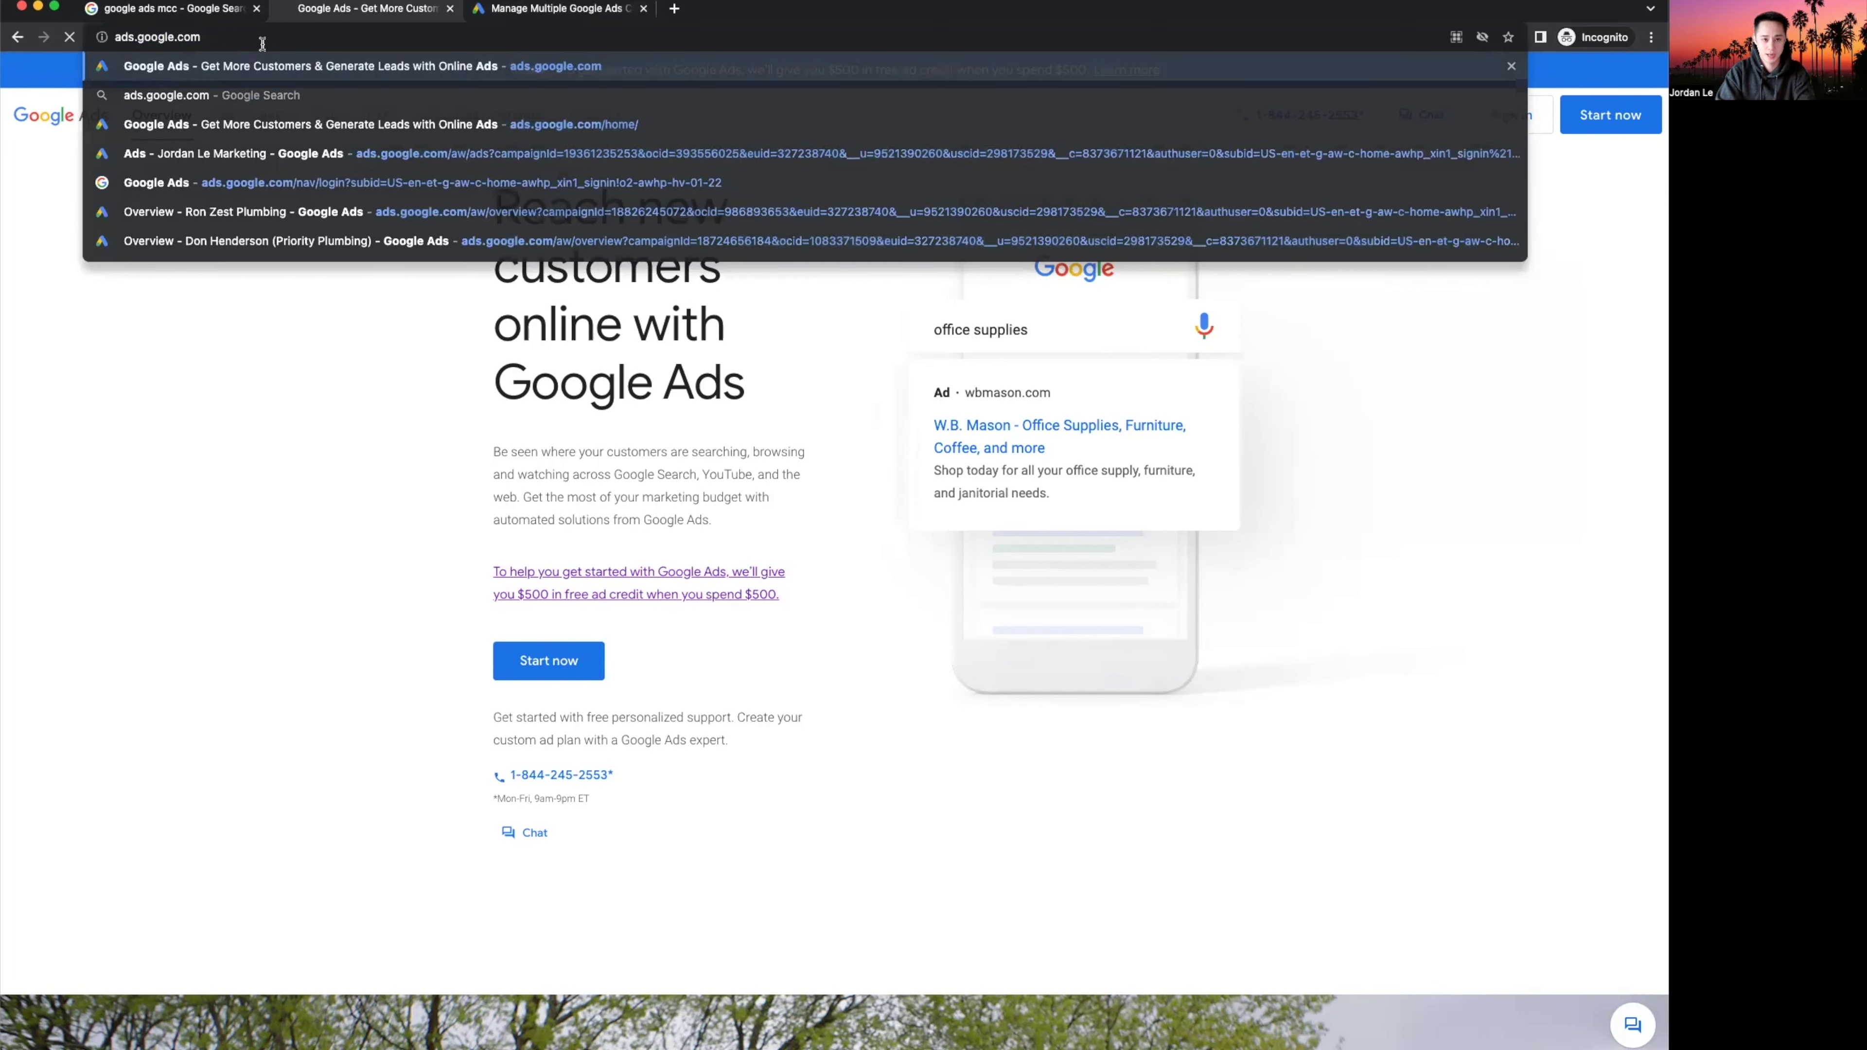
key(Return)
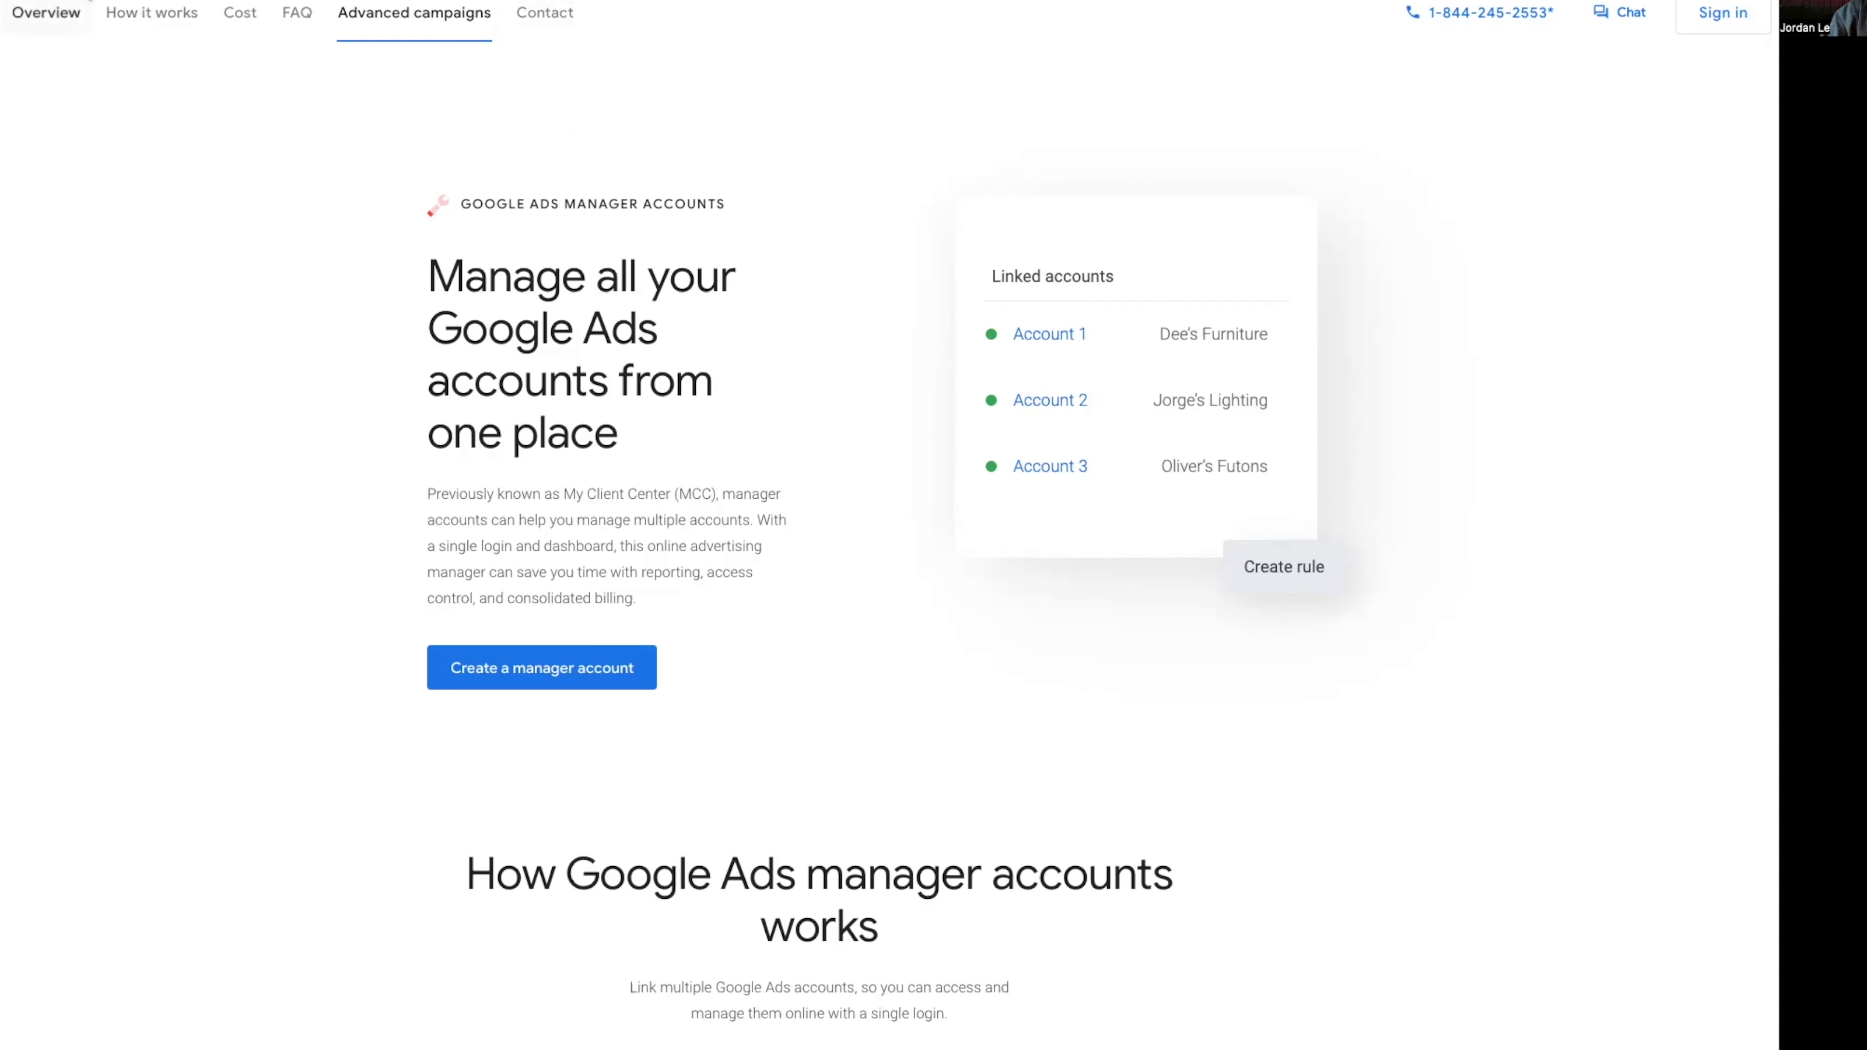
Return to the "google ads mcc" search results and open the "Manage Multiple Google Ads Client Accounts with Ease" result in a new browser tab.
key(alt+Left)
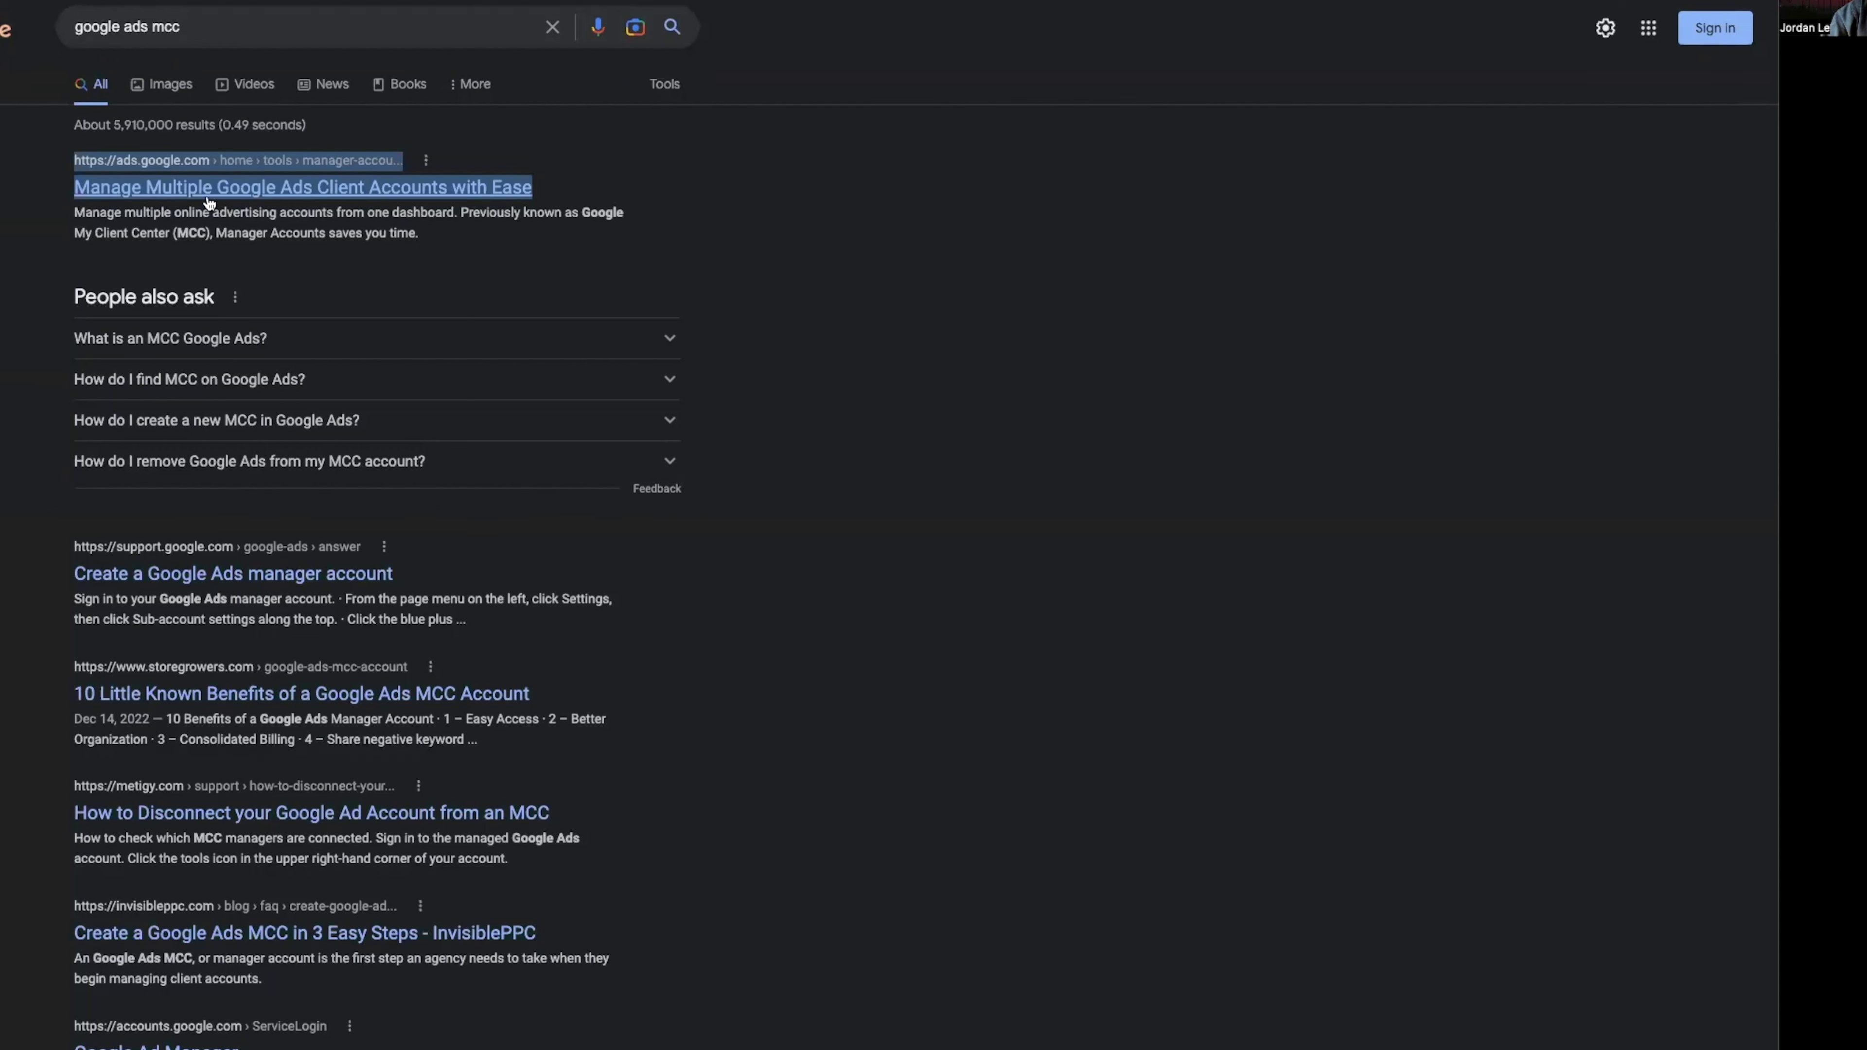
click(871, 209)
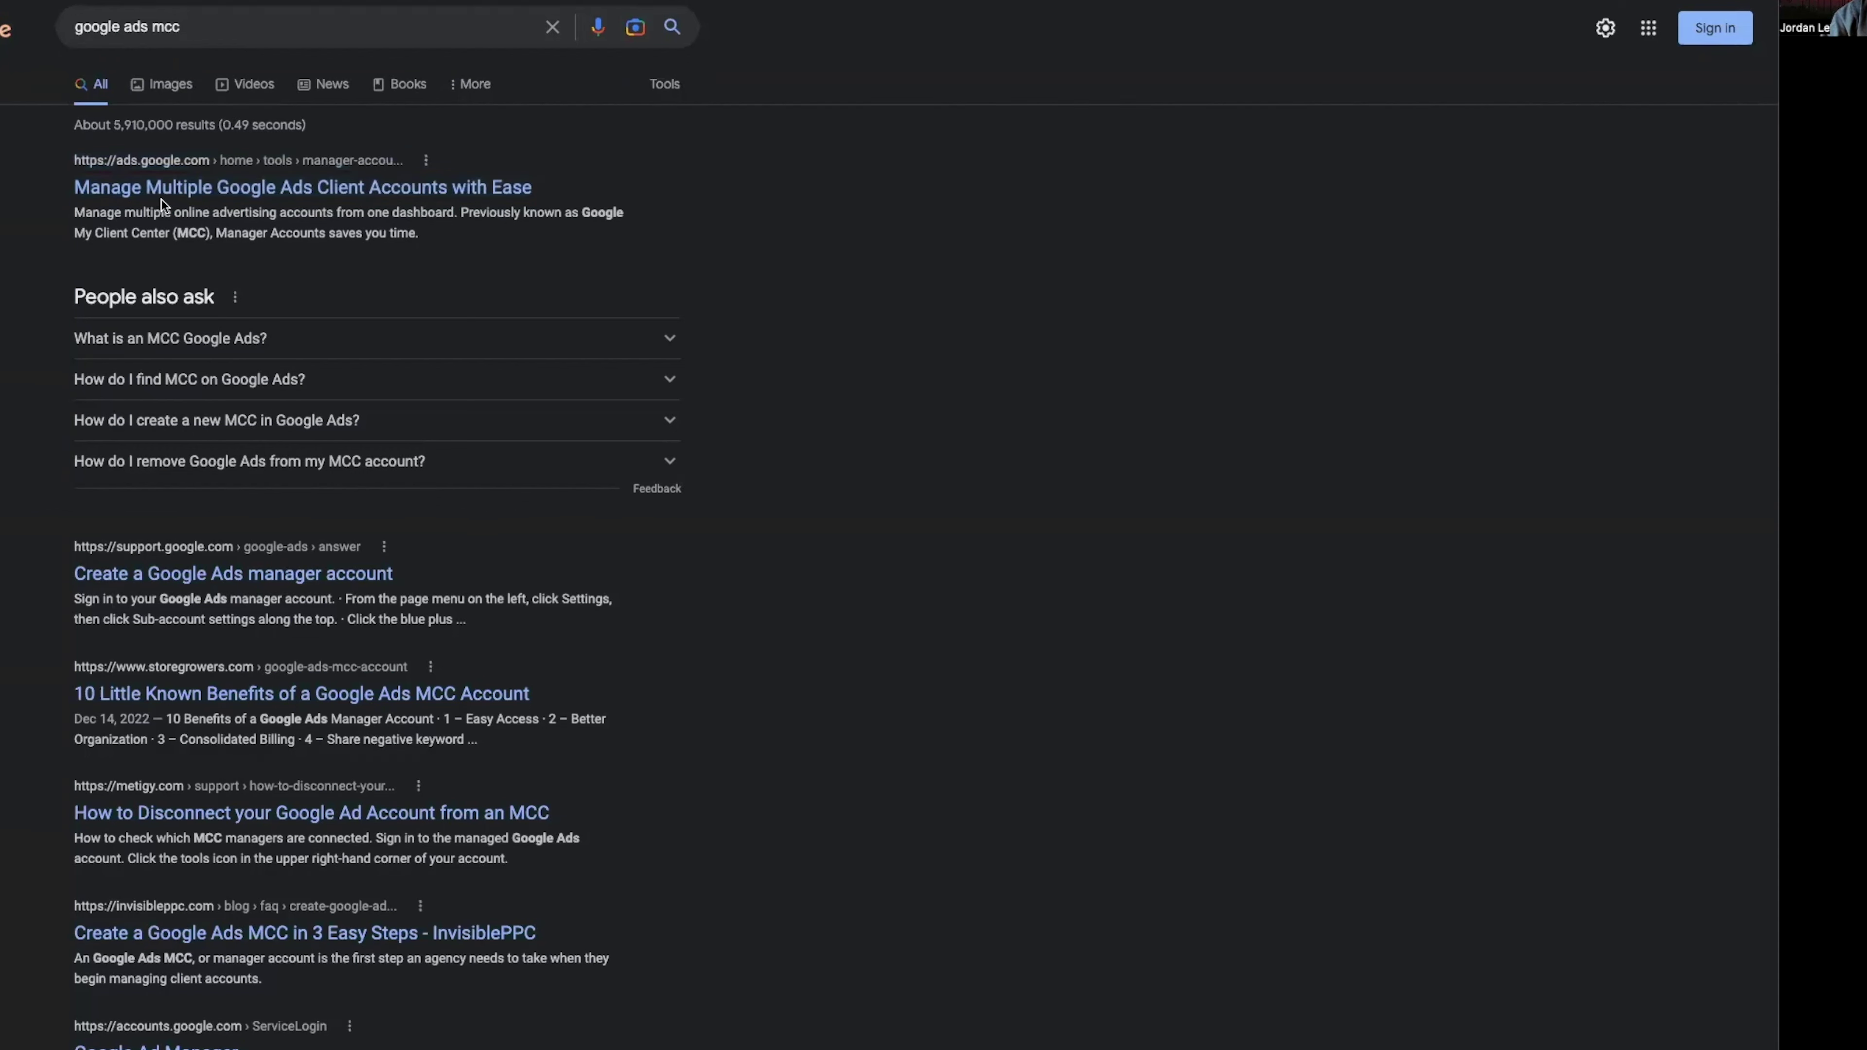
right_click(325, 195)
click(333, 190)
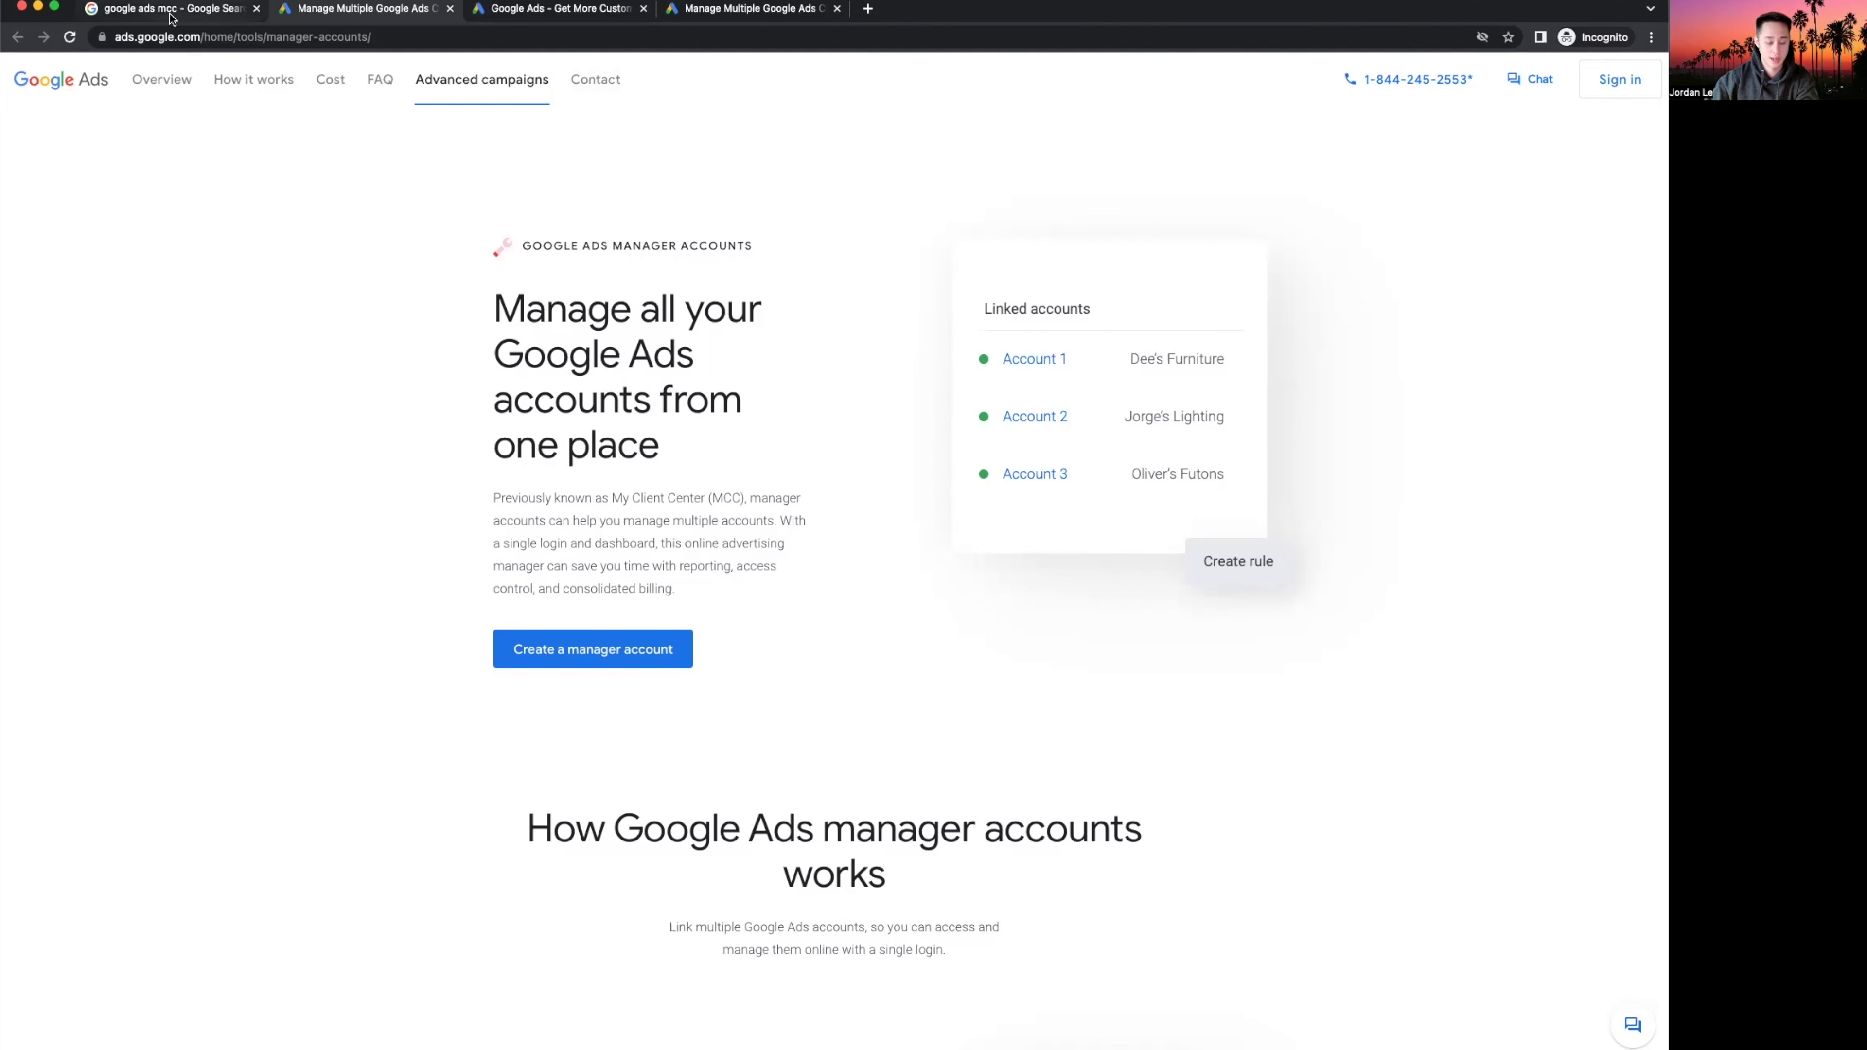
Sign in to Google Ads from its home page and dismiss the payment notifications on the account overview.
click(558, 9)
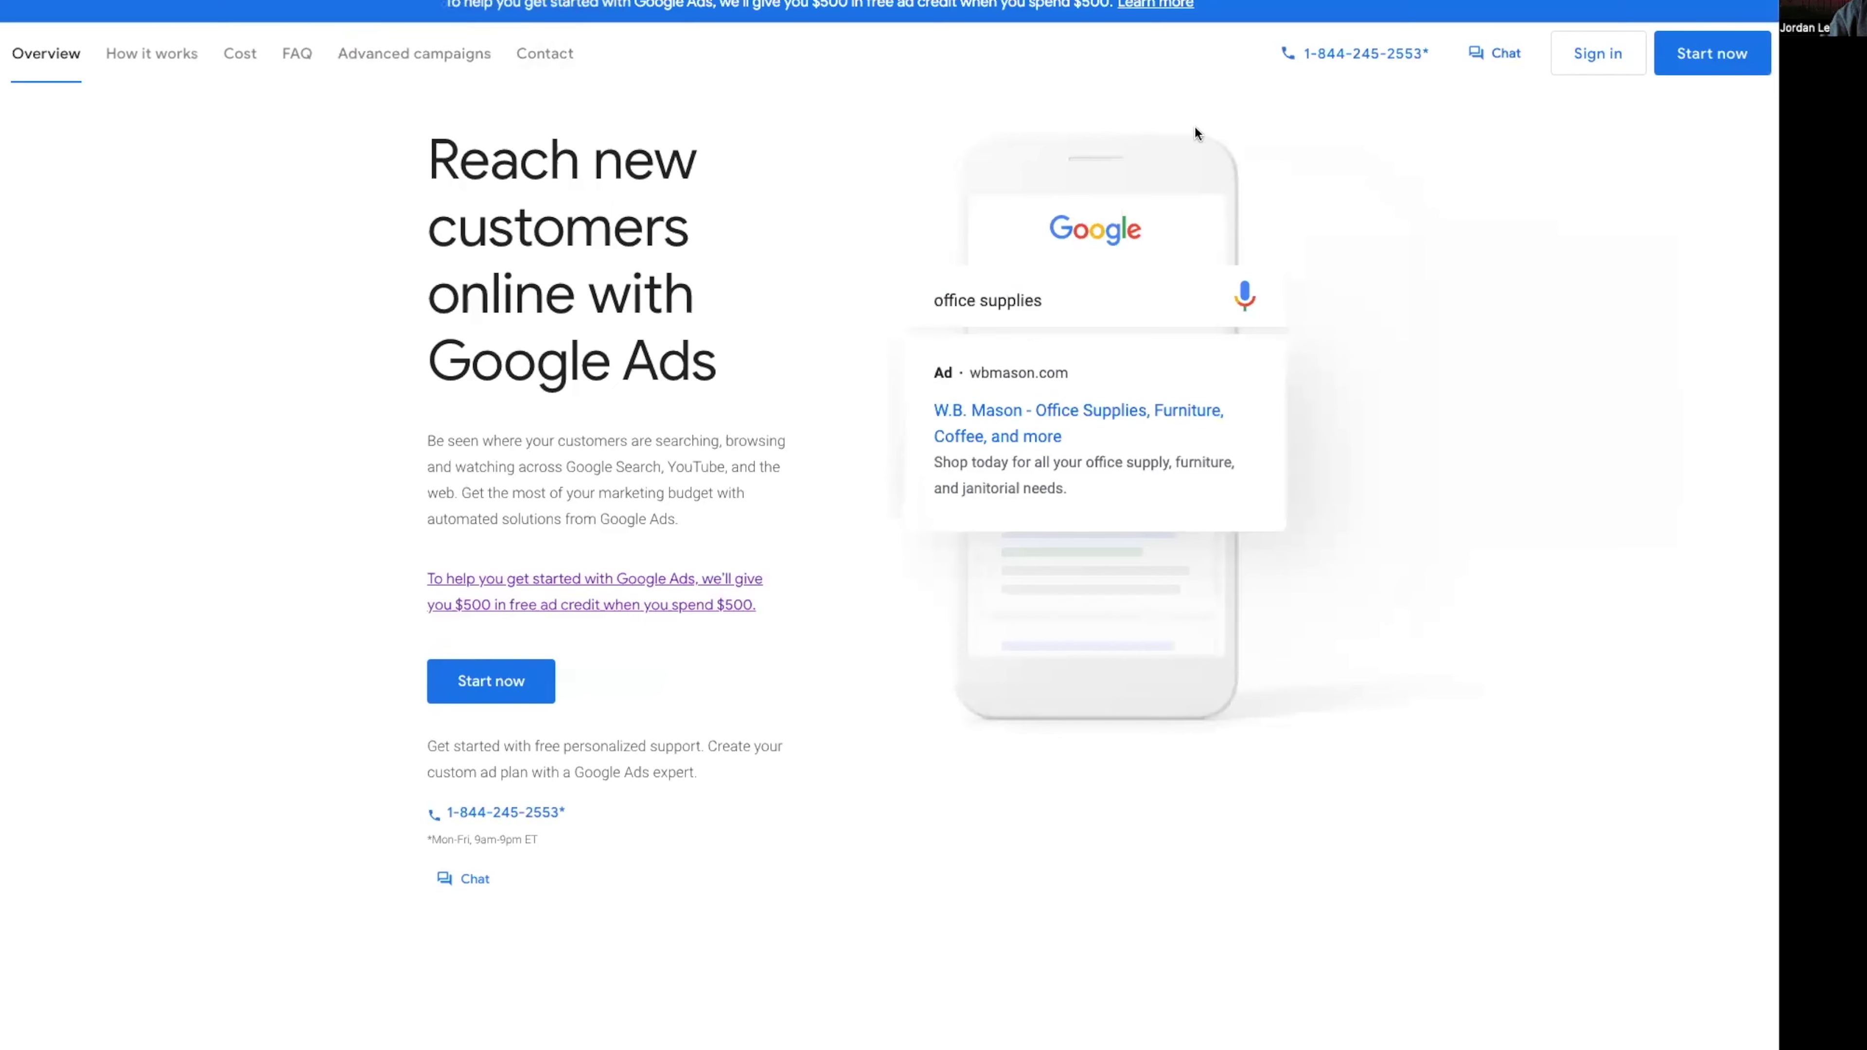
click(1600, 54)
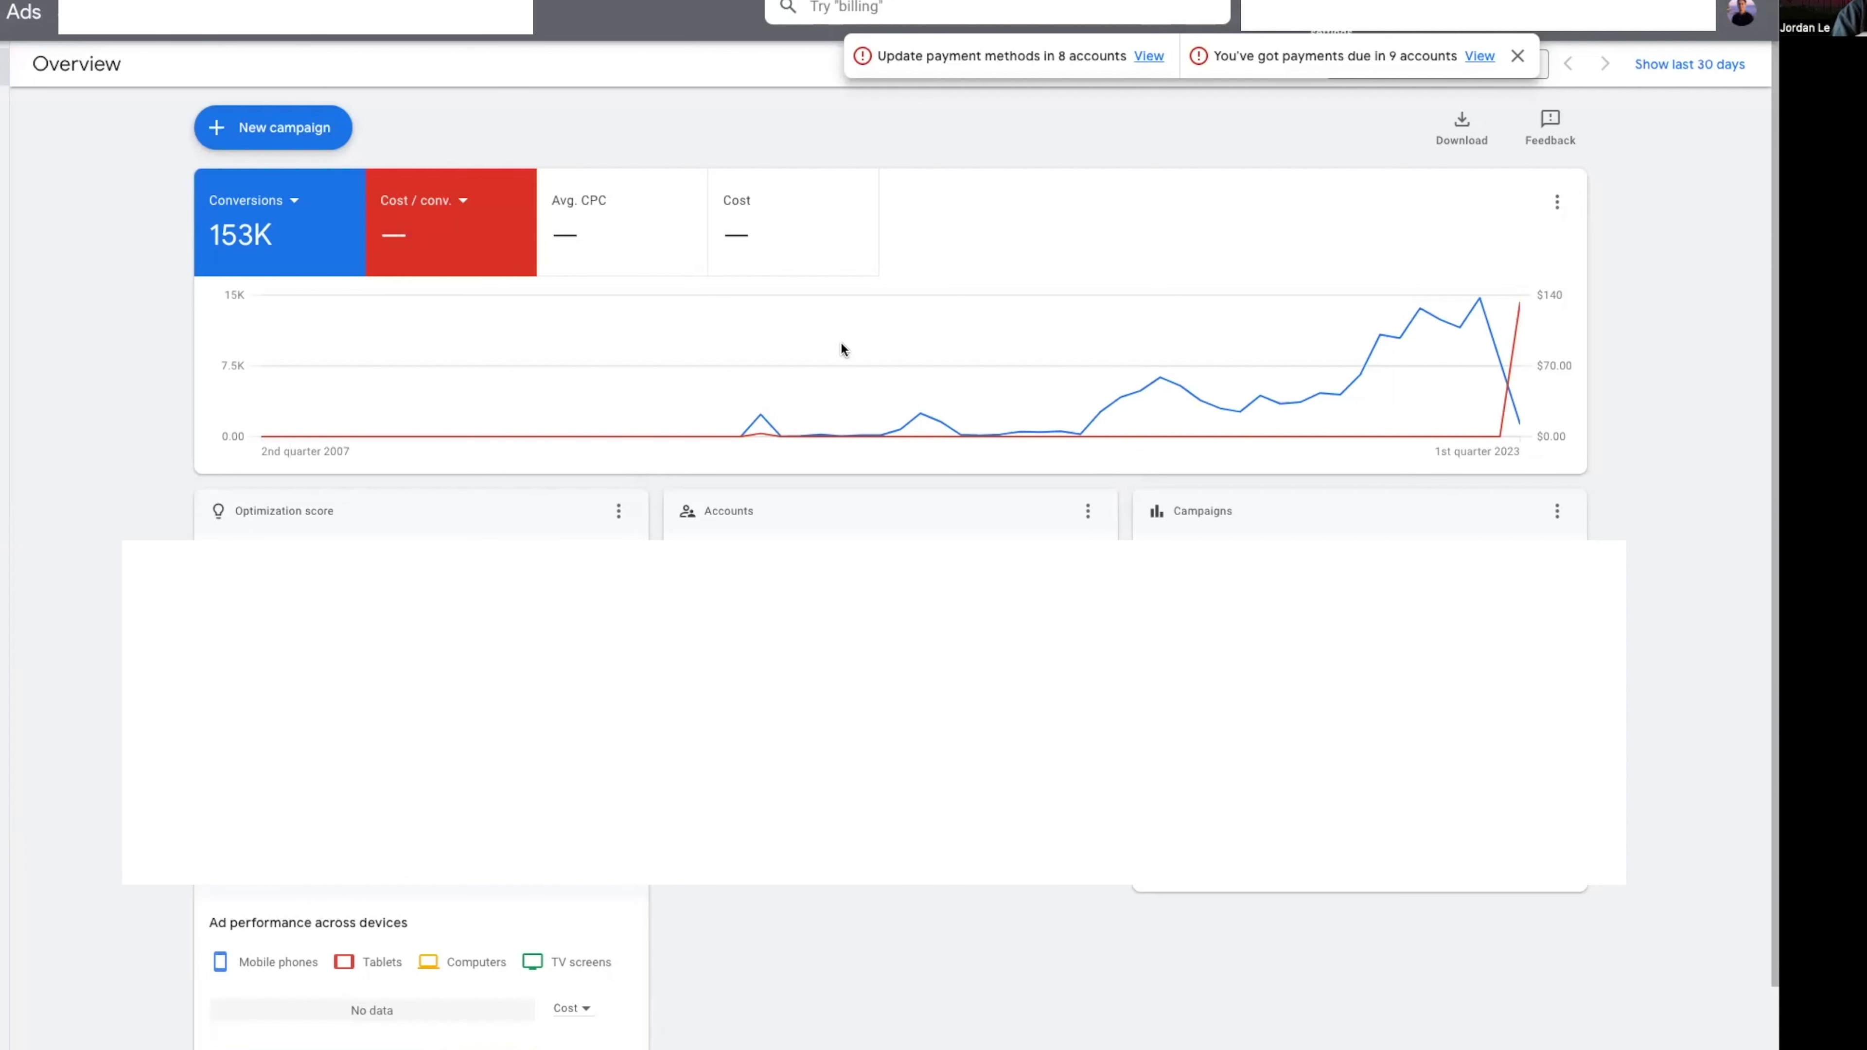
click(1517, 56)
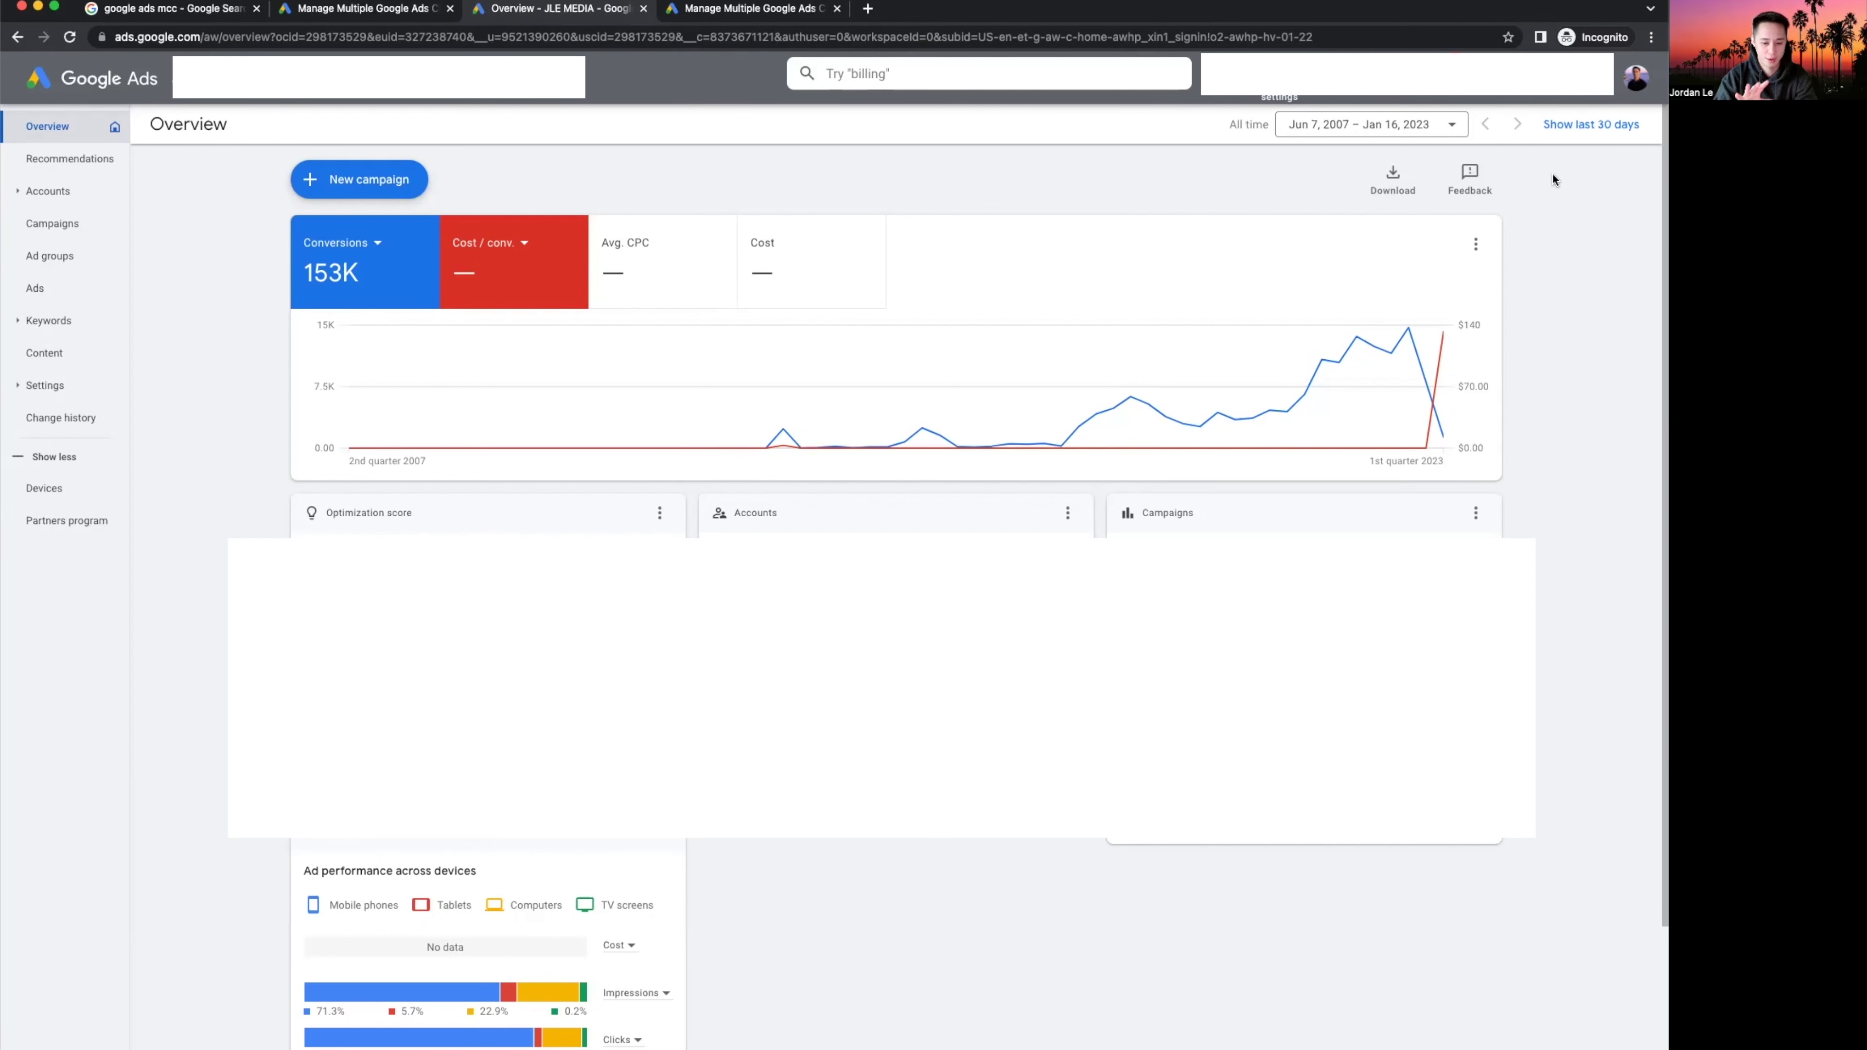
Set the overview's custom date range to Jun 7, 2007 – Jan 15, 2023.
click(1345, 125)
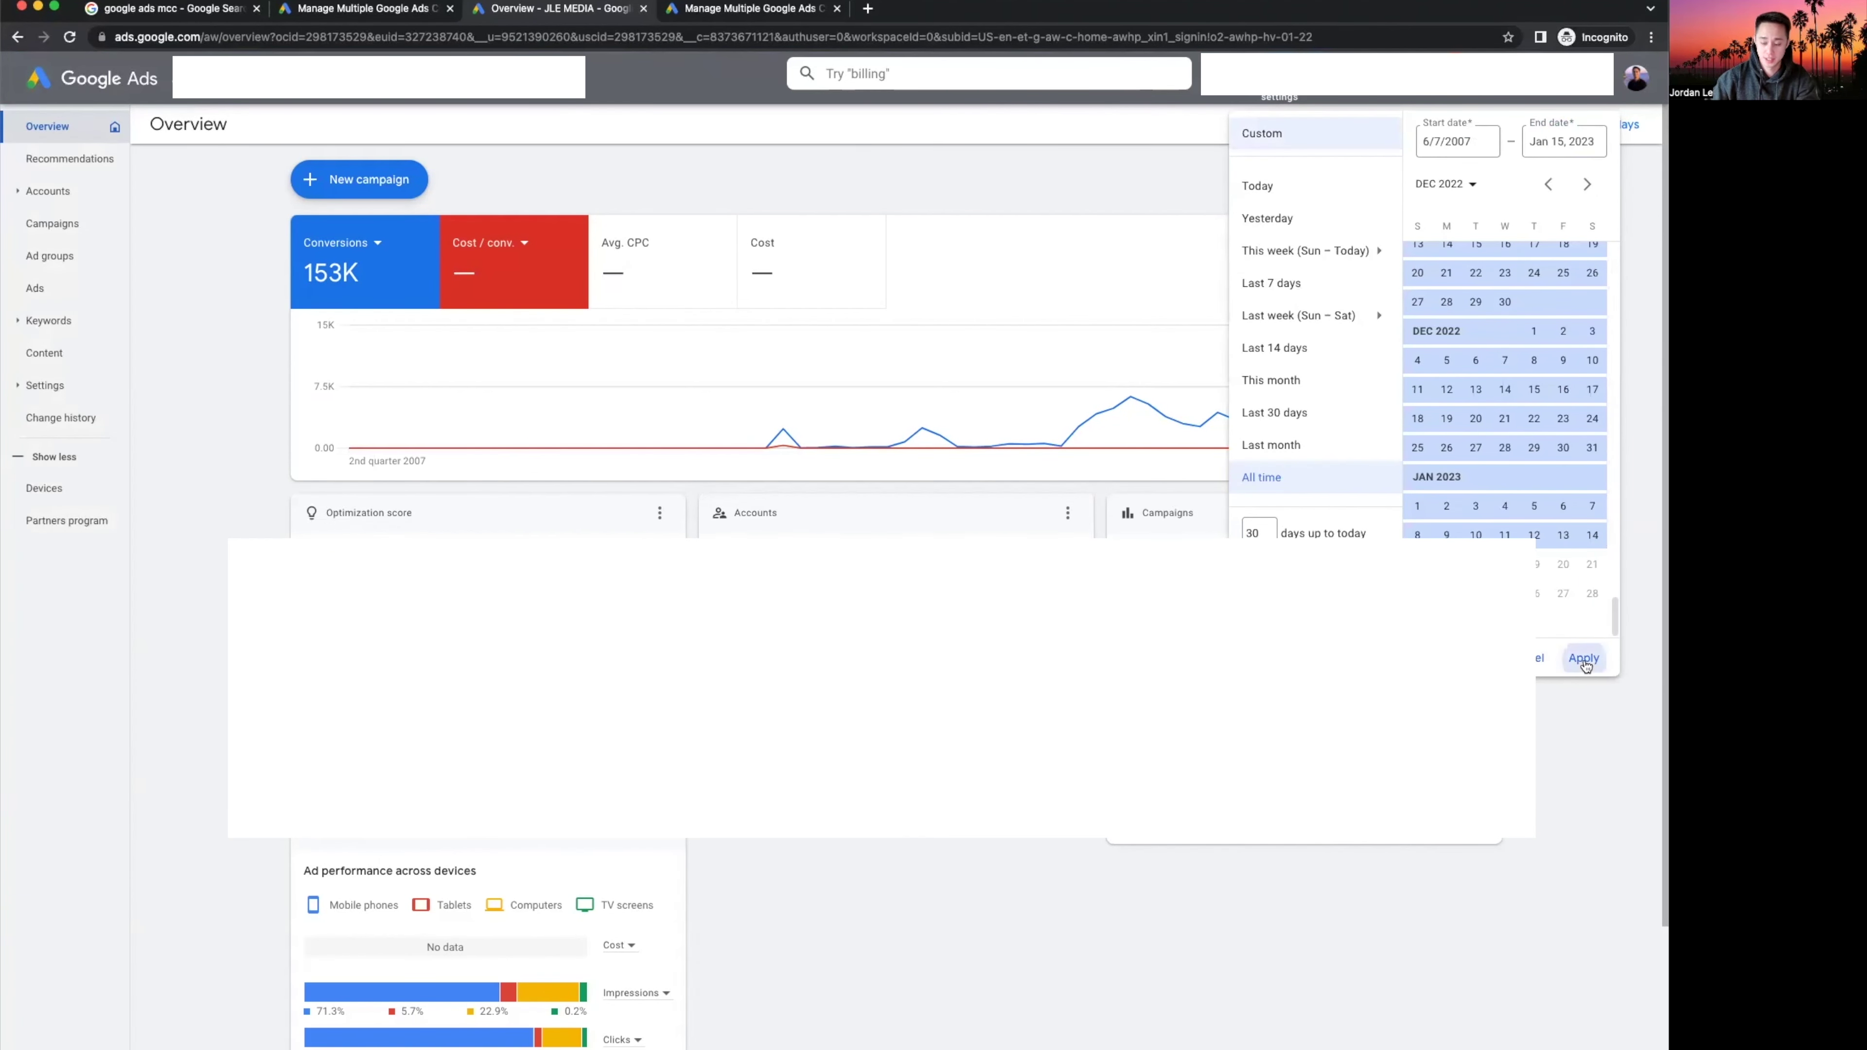
click(1586, 665)
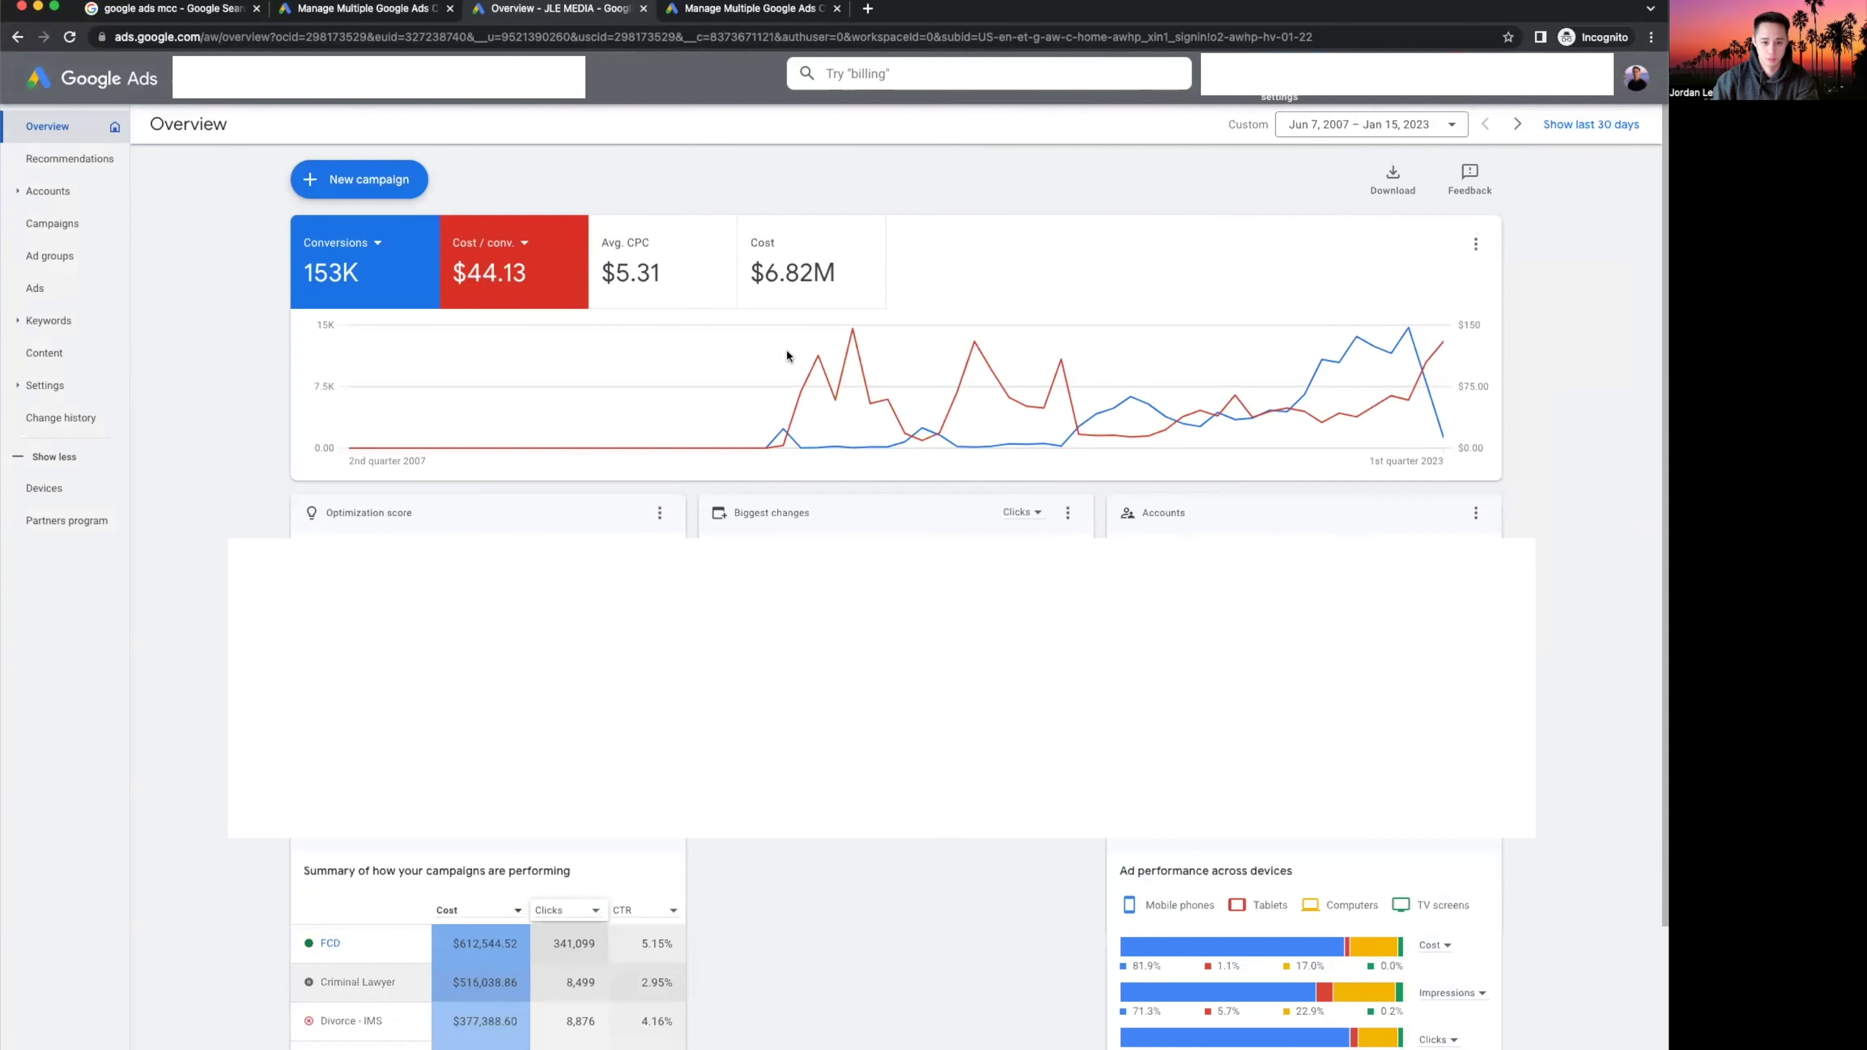
mouse_move(789, 290)
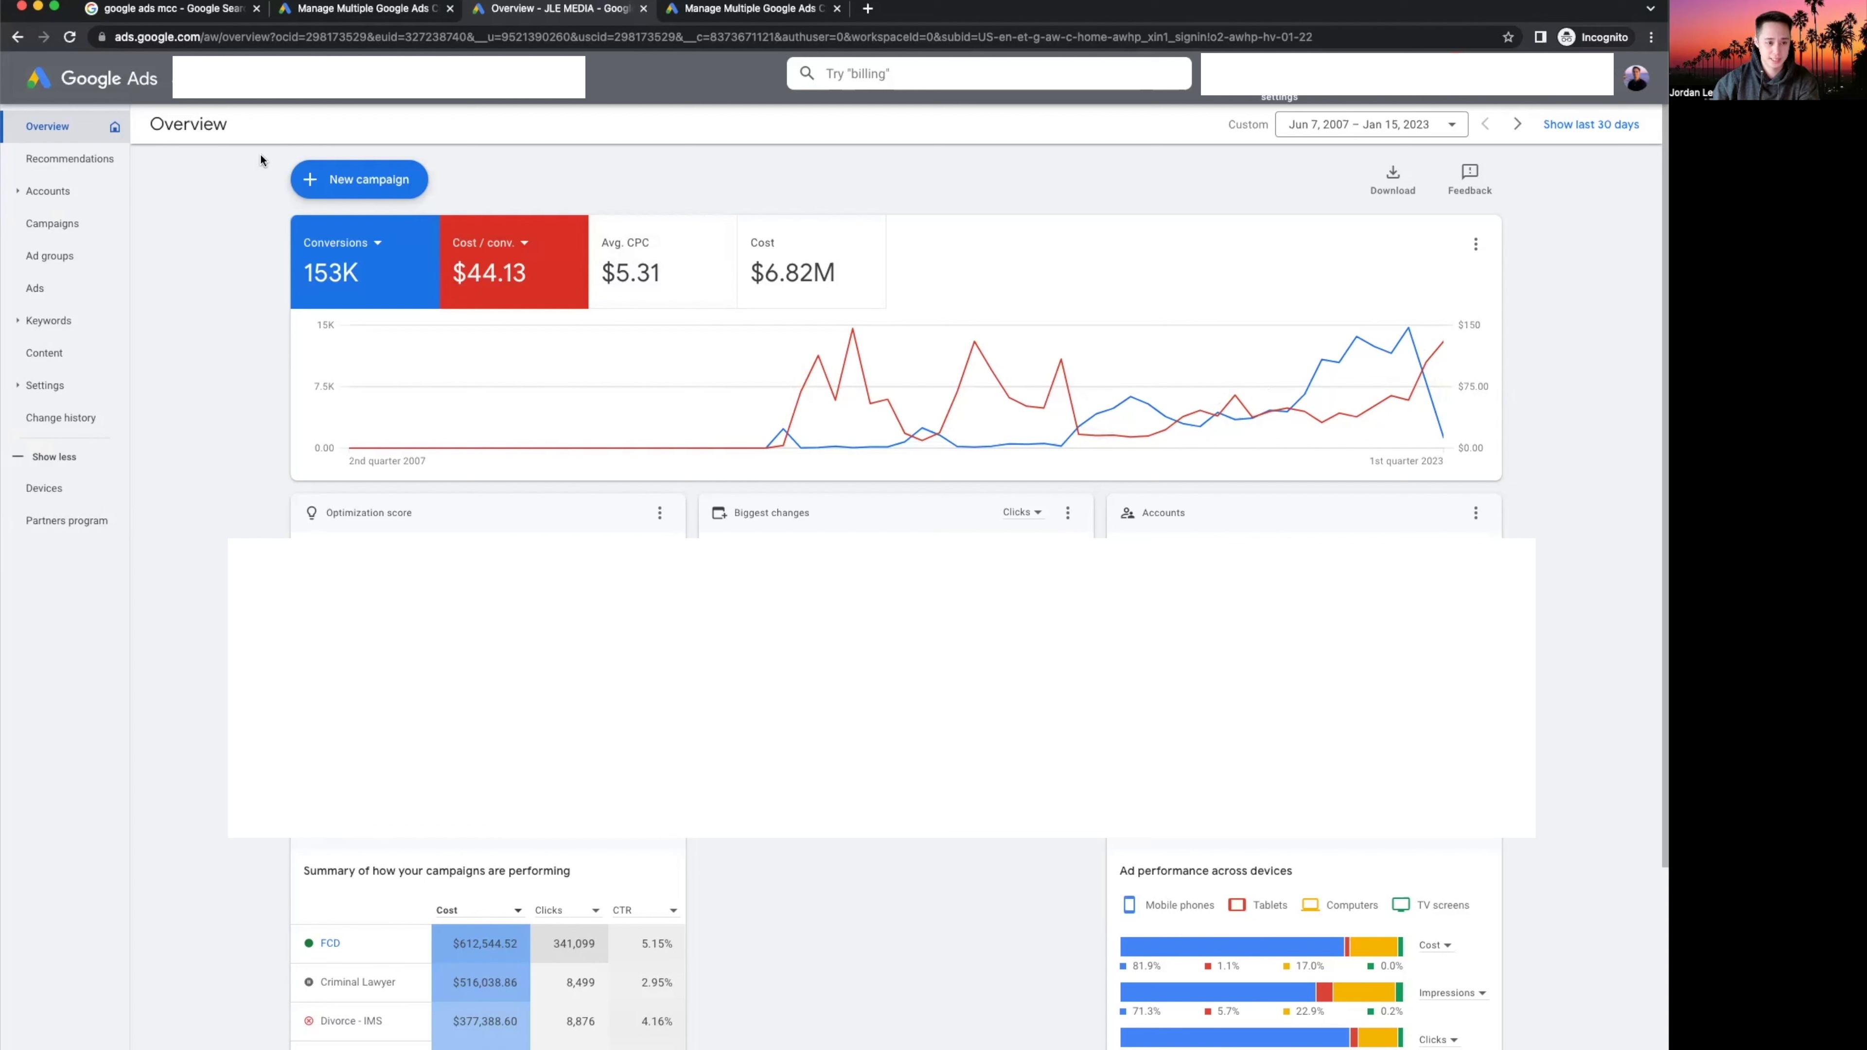
Open the performance list of the managed accounts.
click(95, 196)
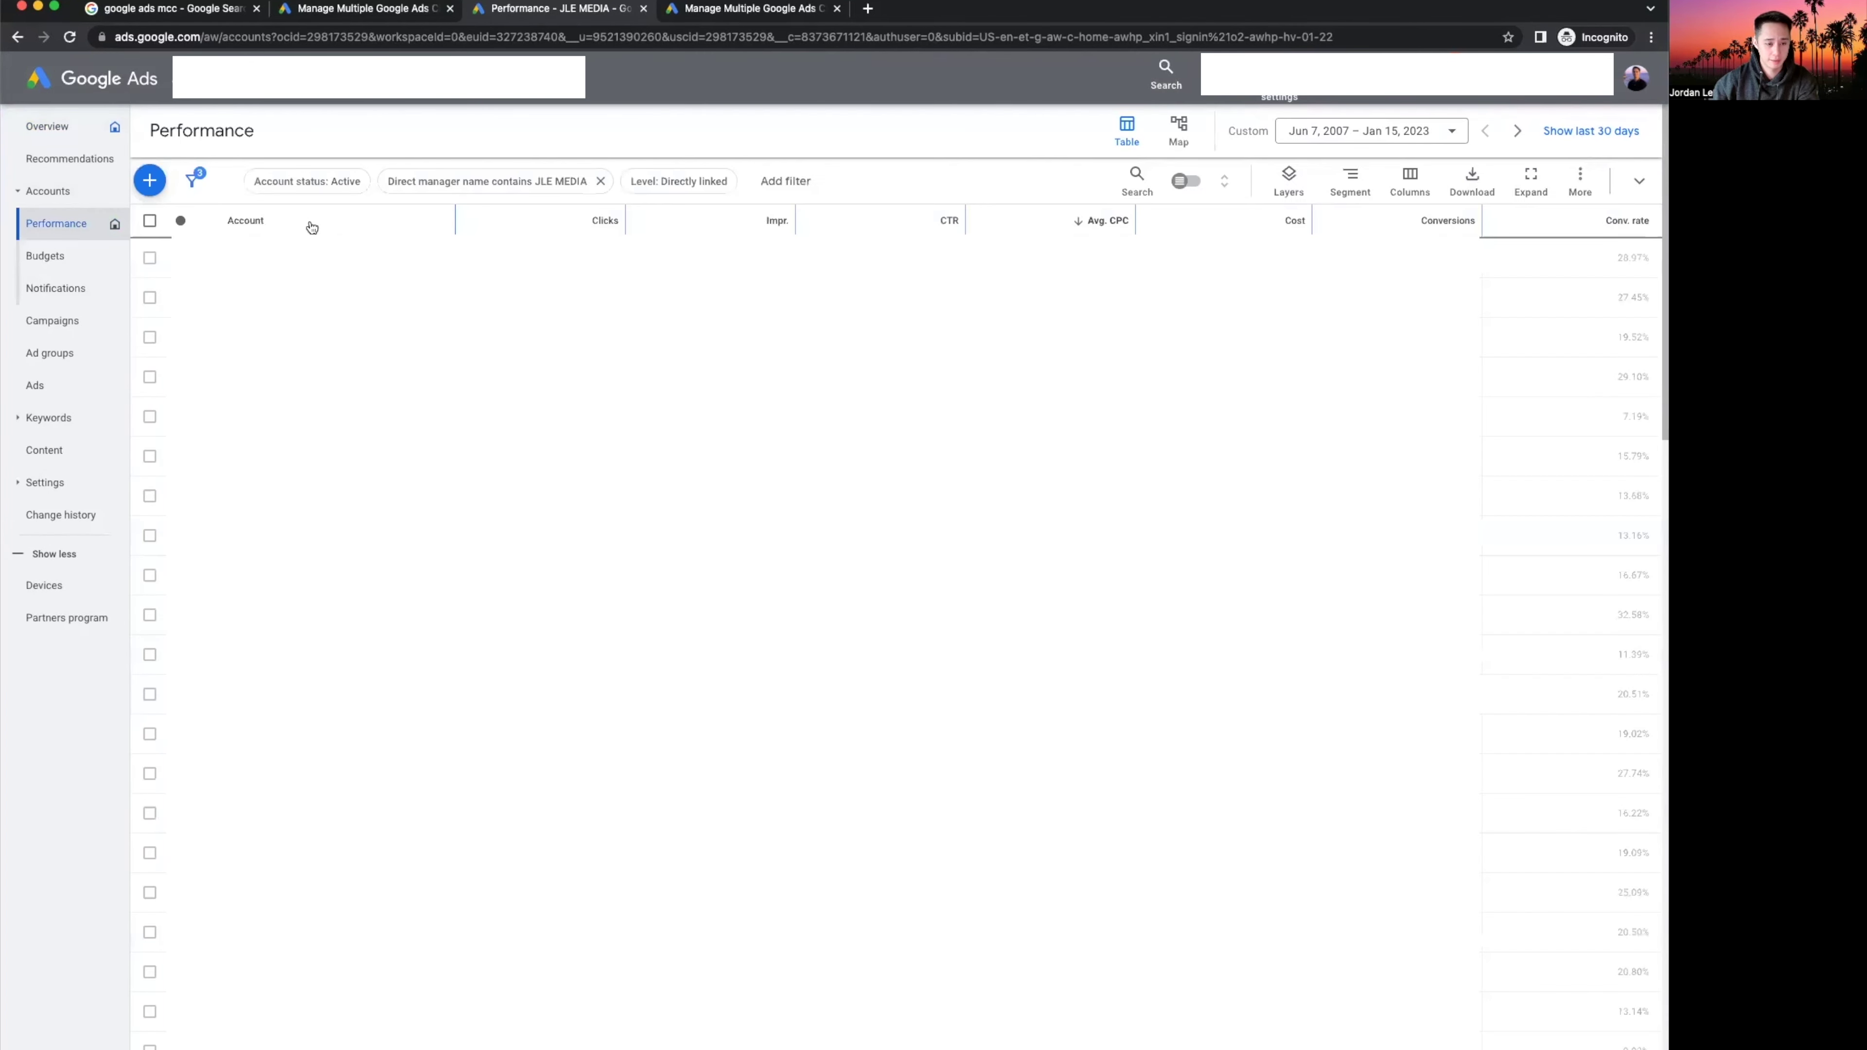
click(150, 183)
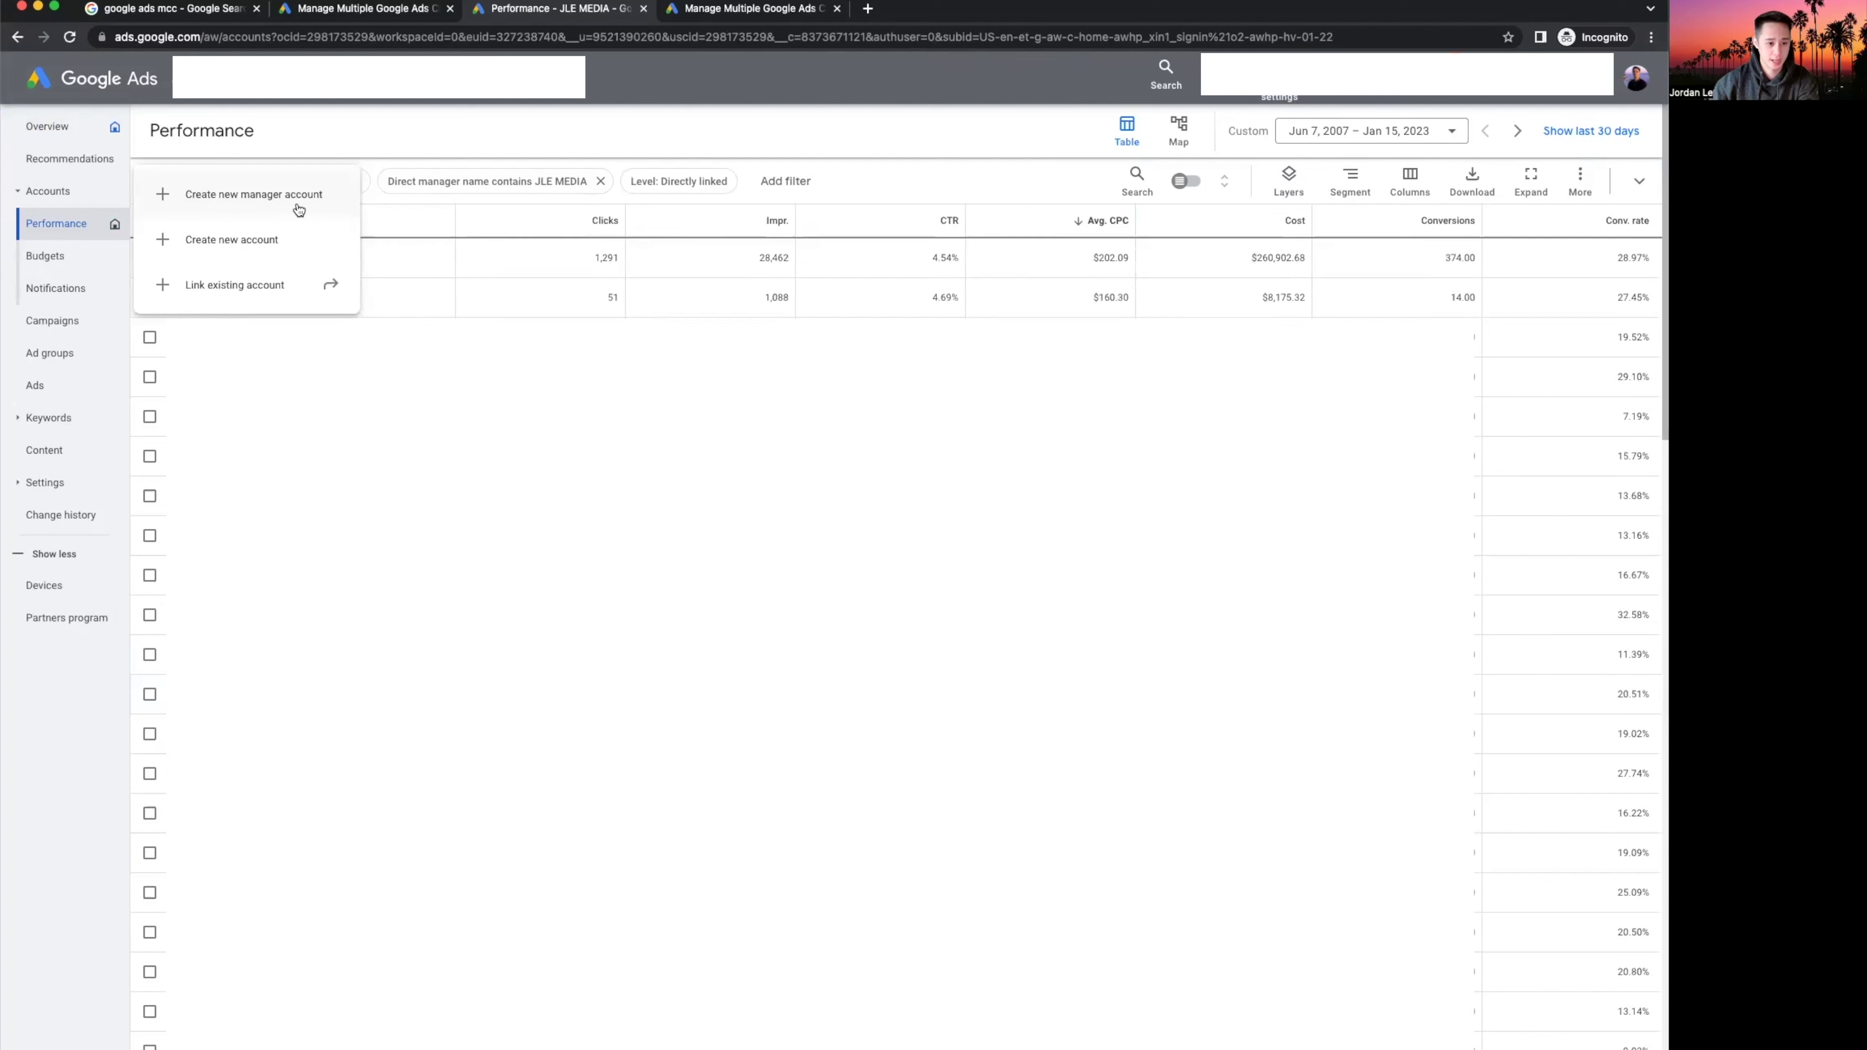
click(243, 251)
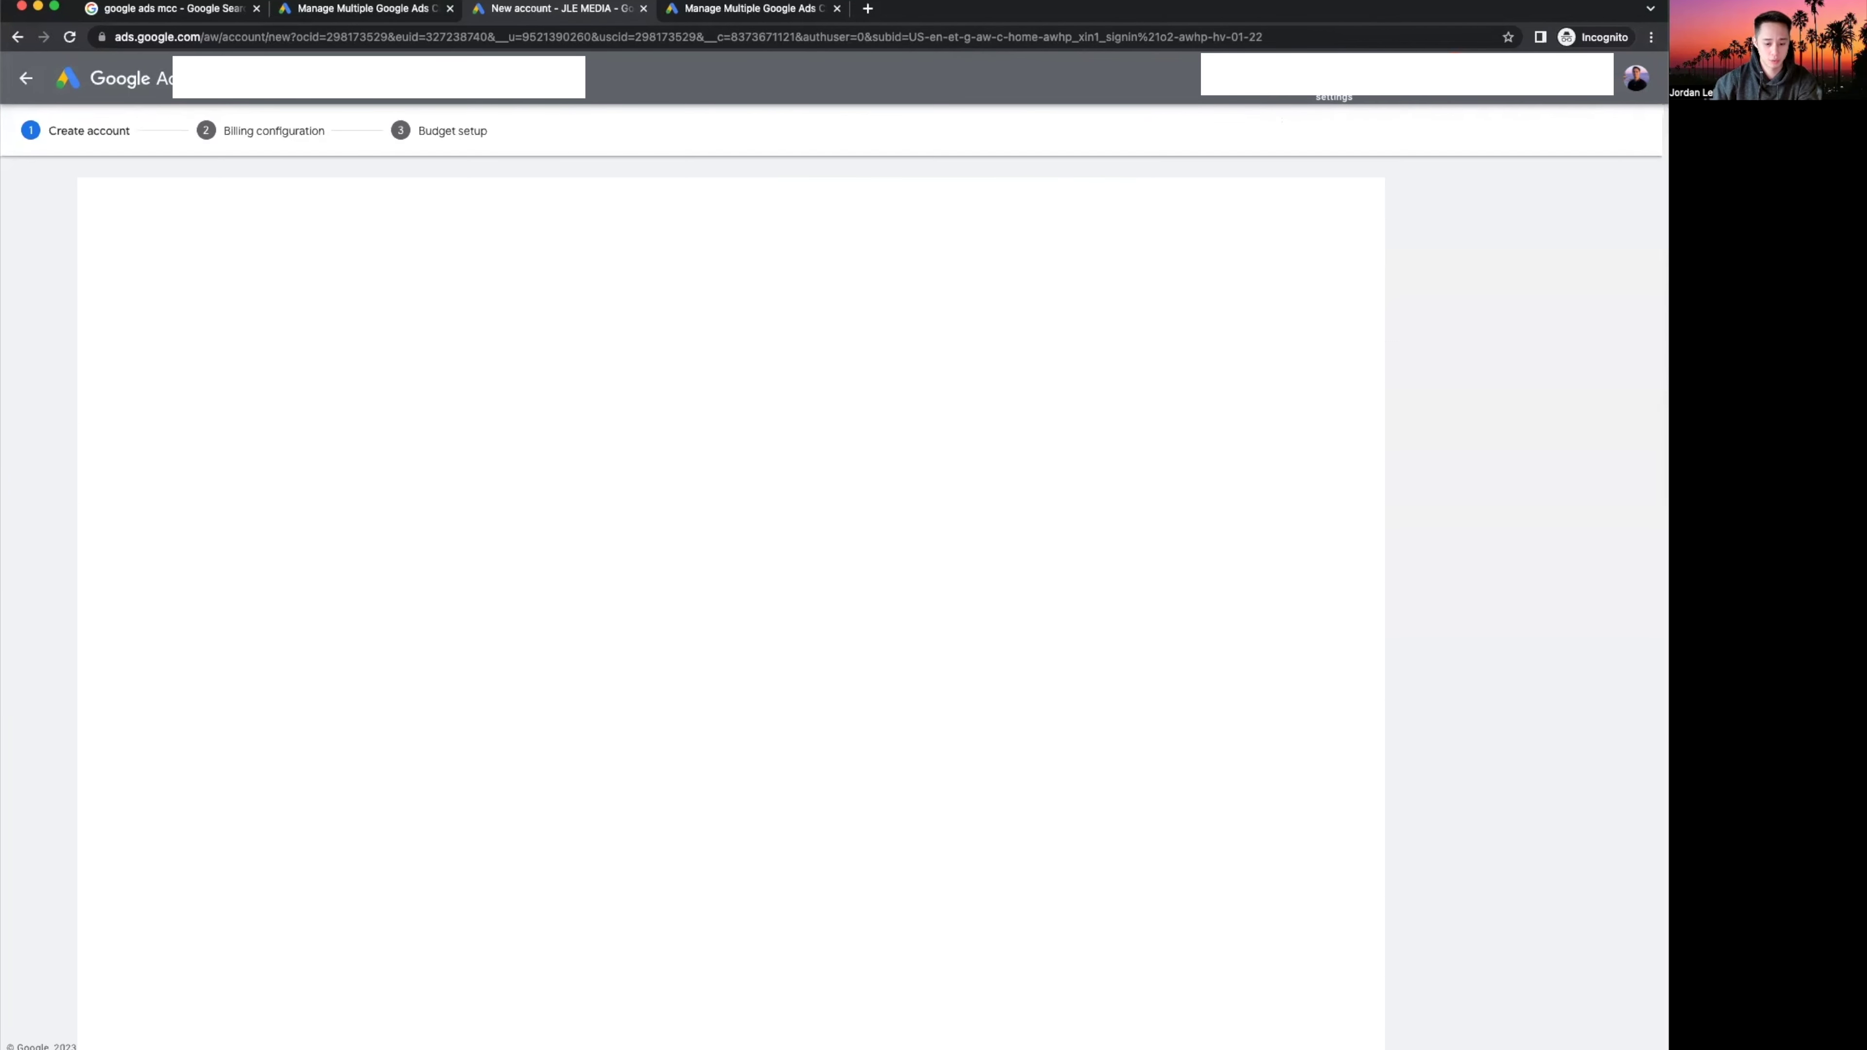
key(super+bracketleft)
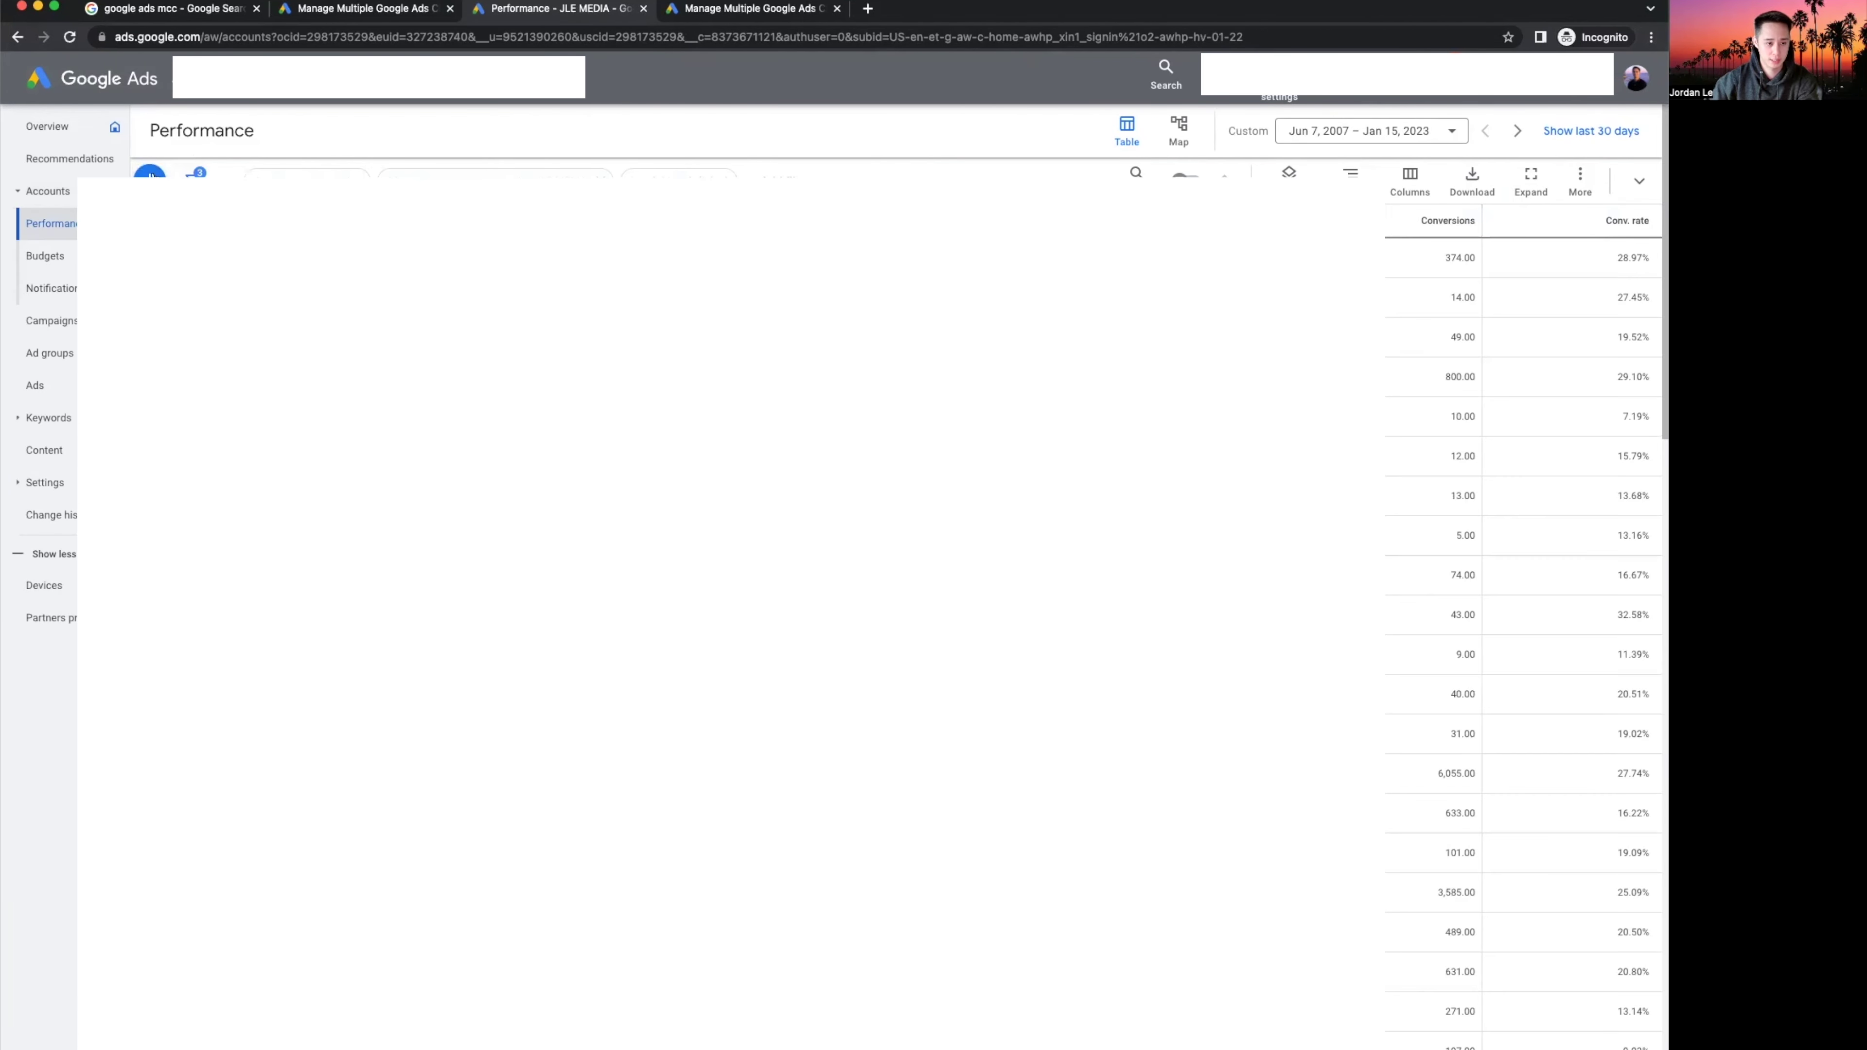
Start a new account under the manager account, name it TEST and set its type to Google Ads account.
click(168, 169)
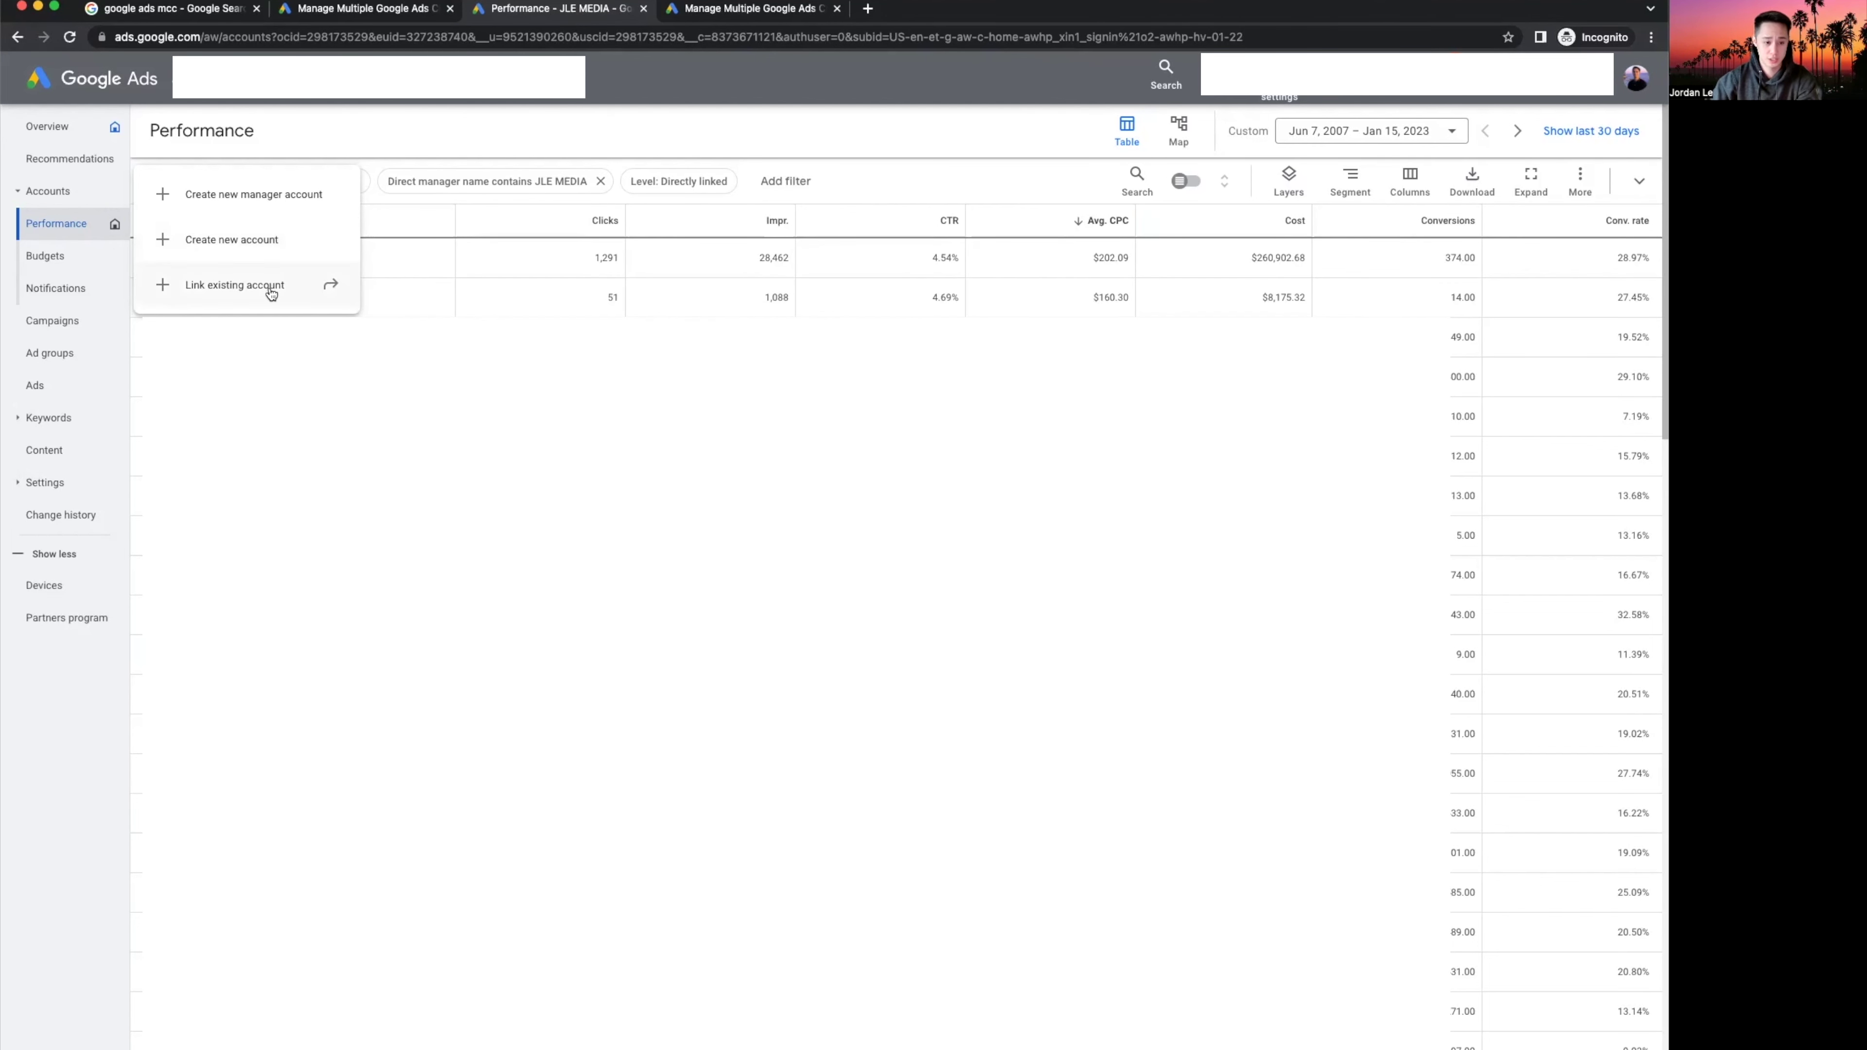
click(270, 250)
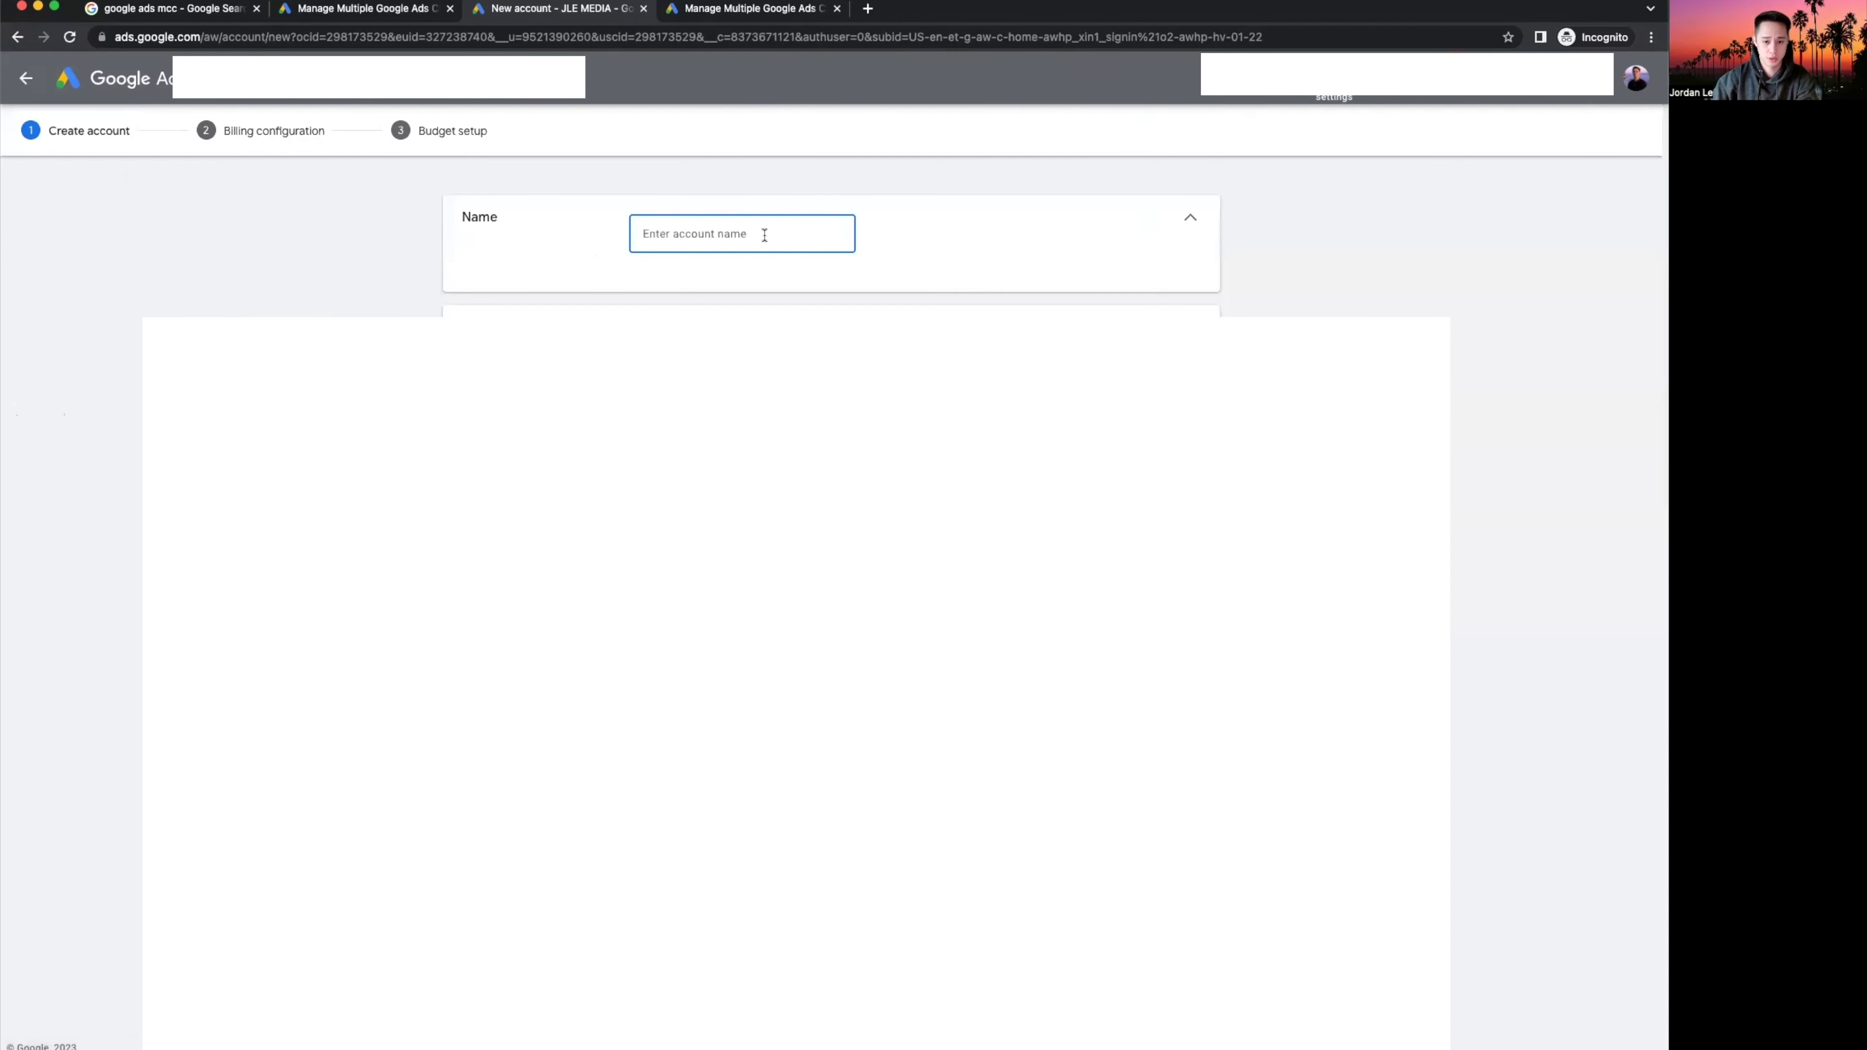
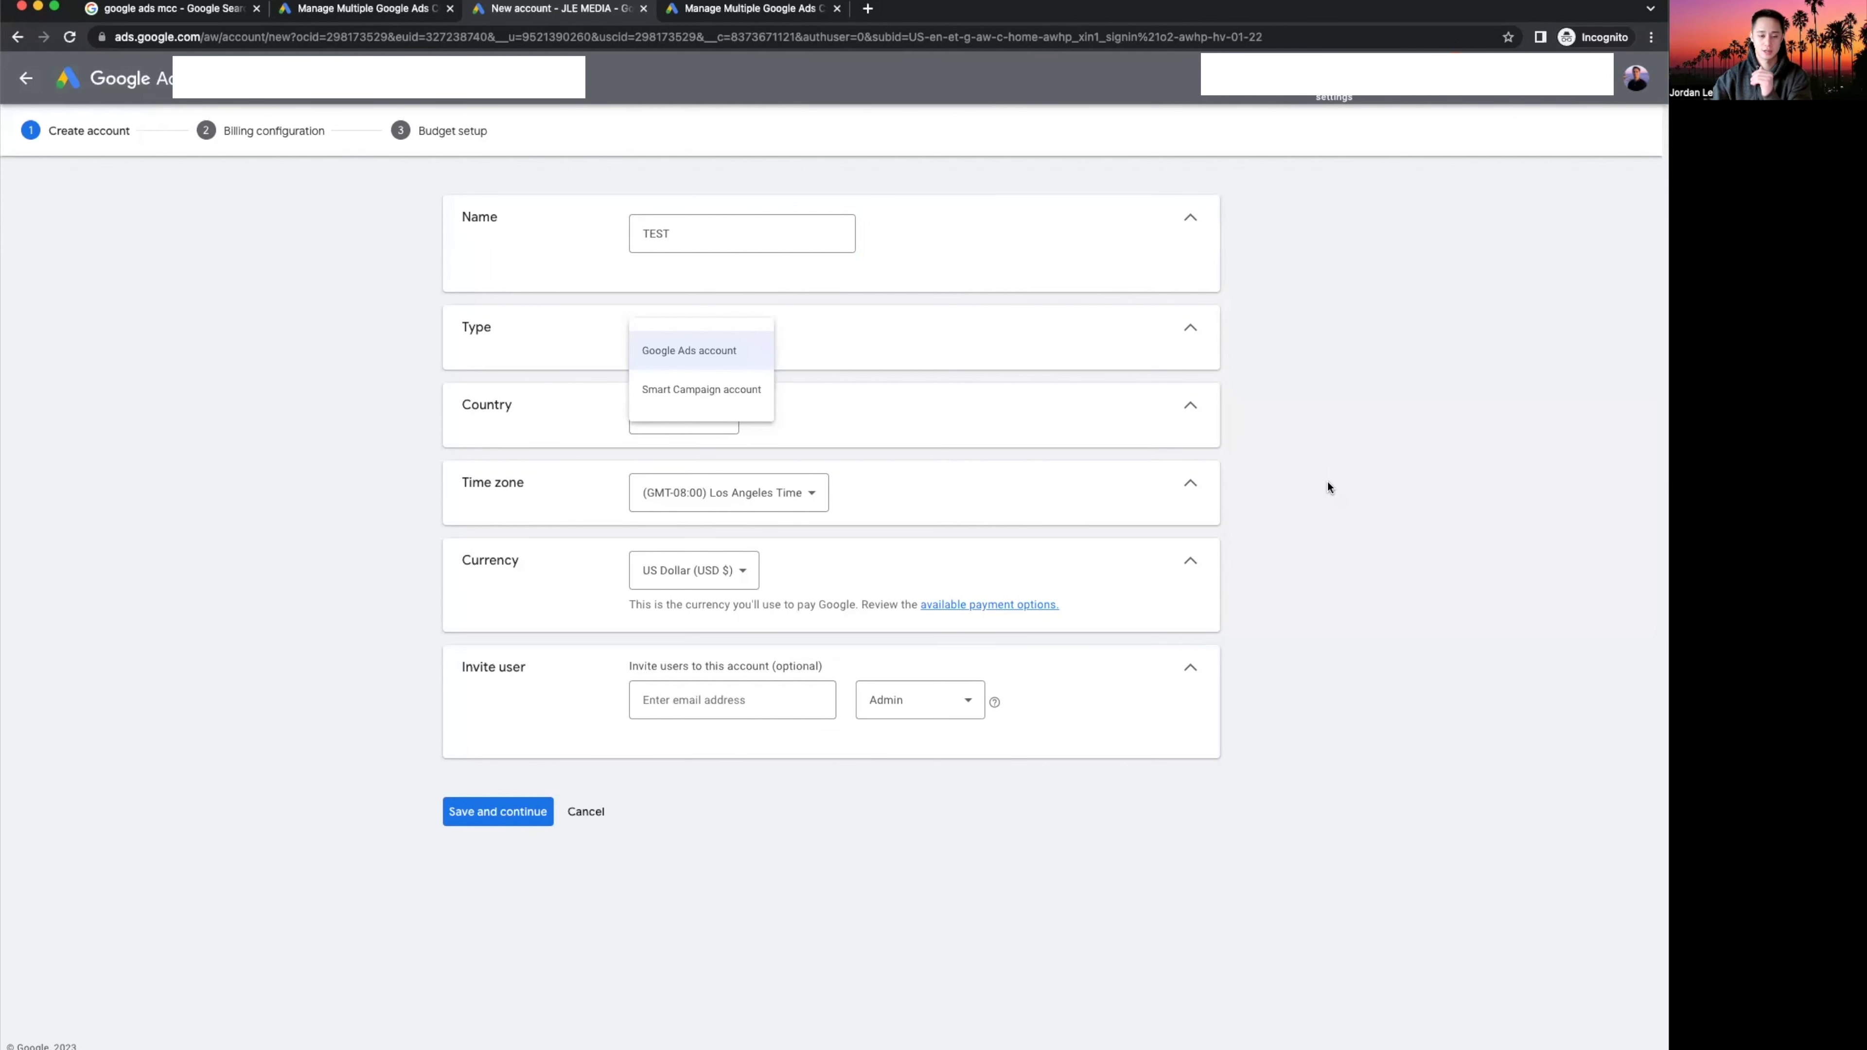
click(689, 350)
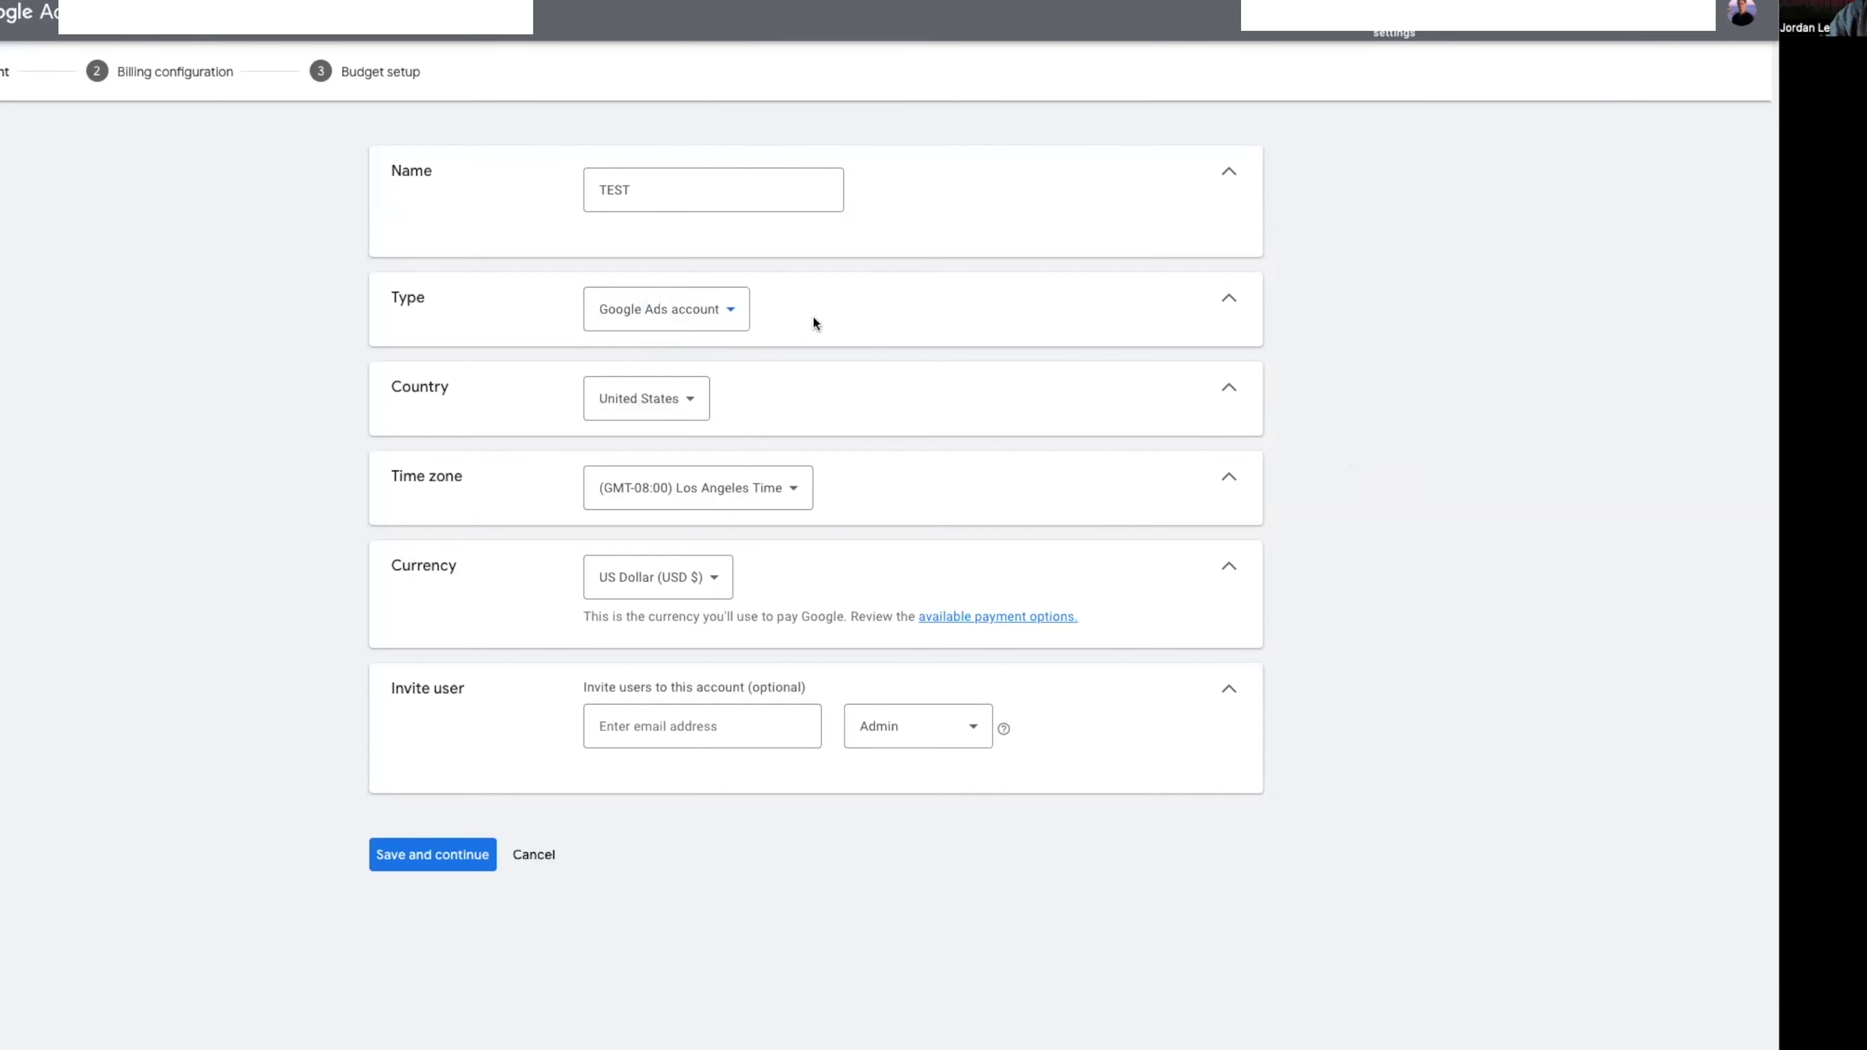
click(728, 311)
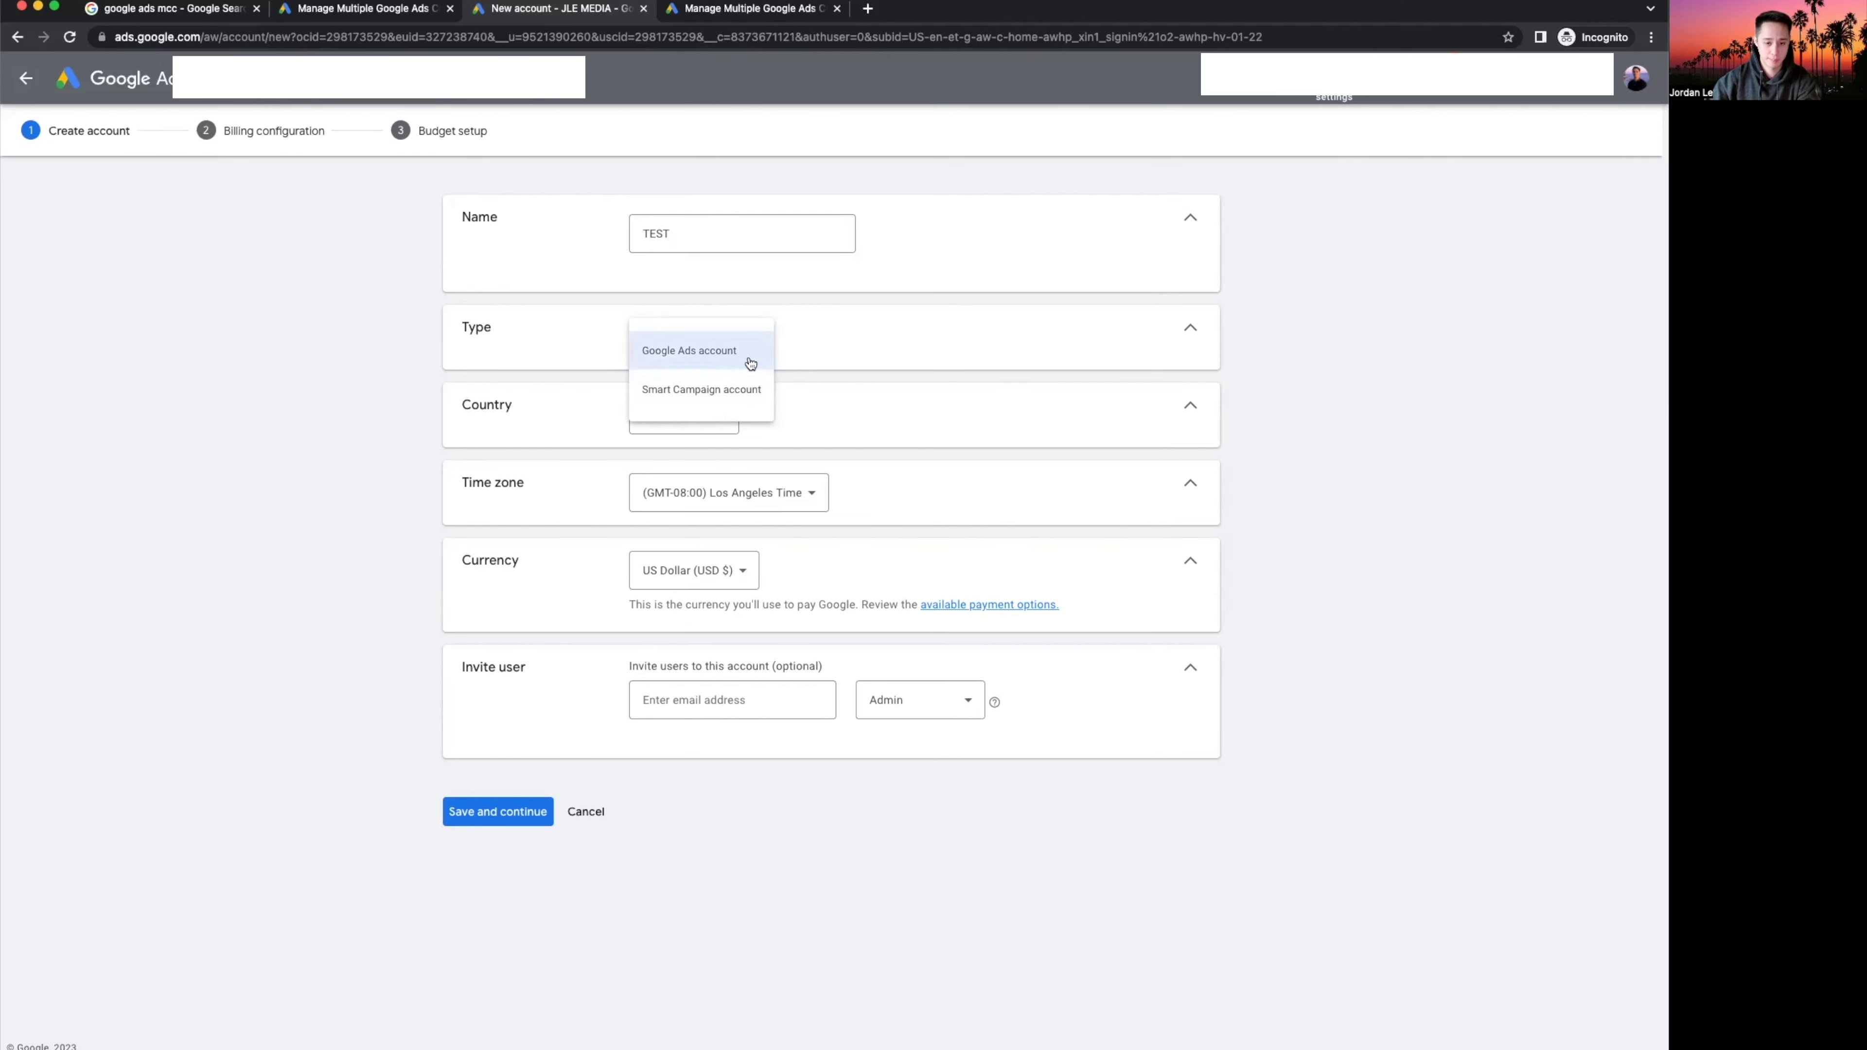
click(750, 363)
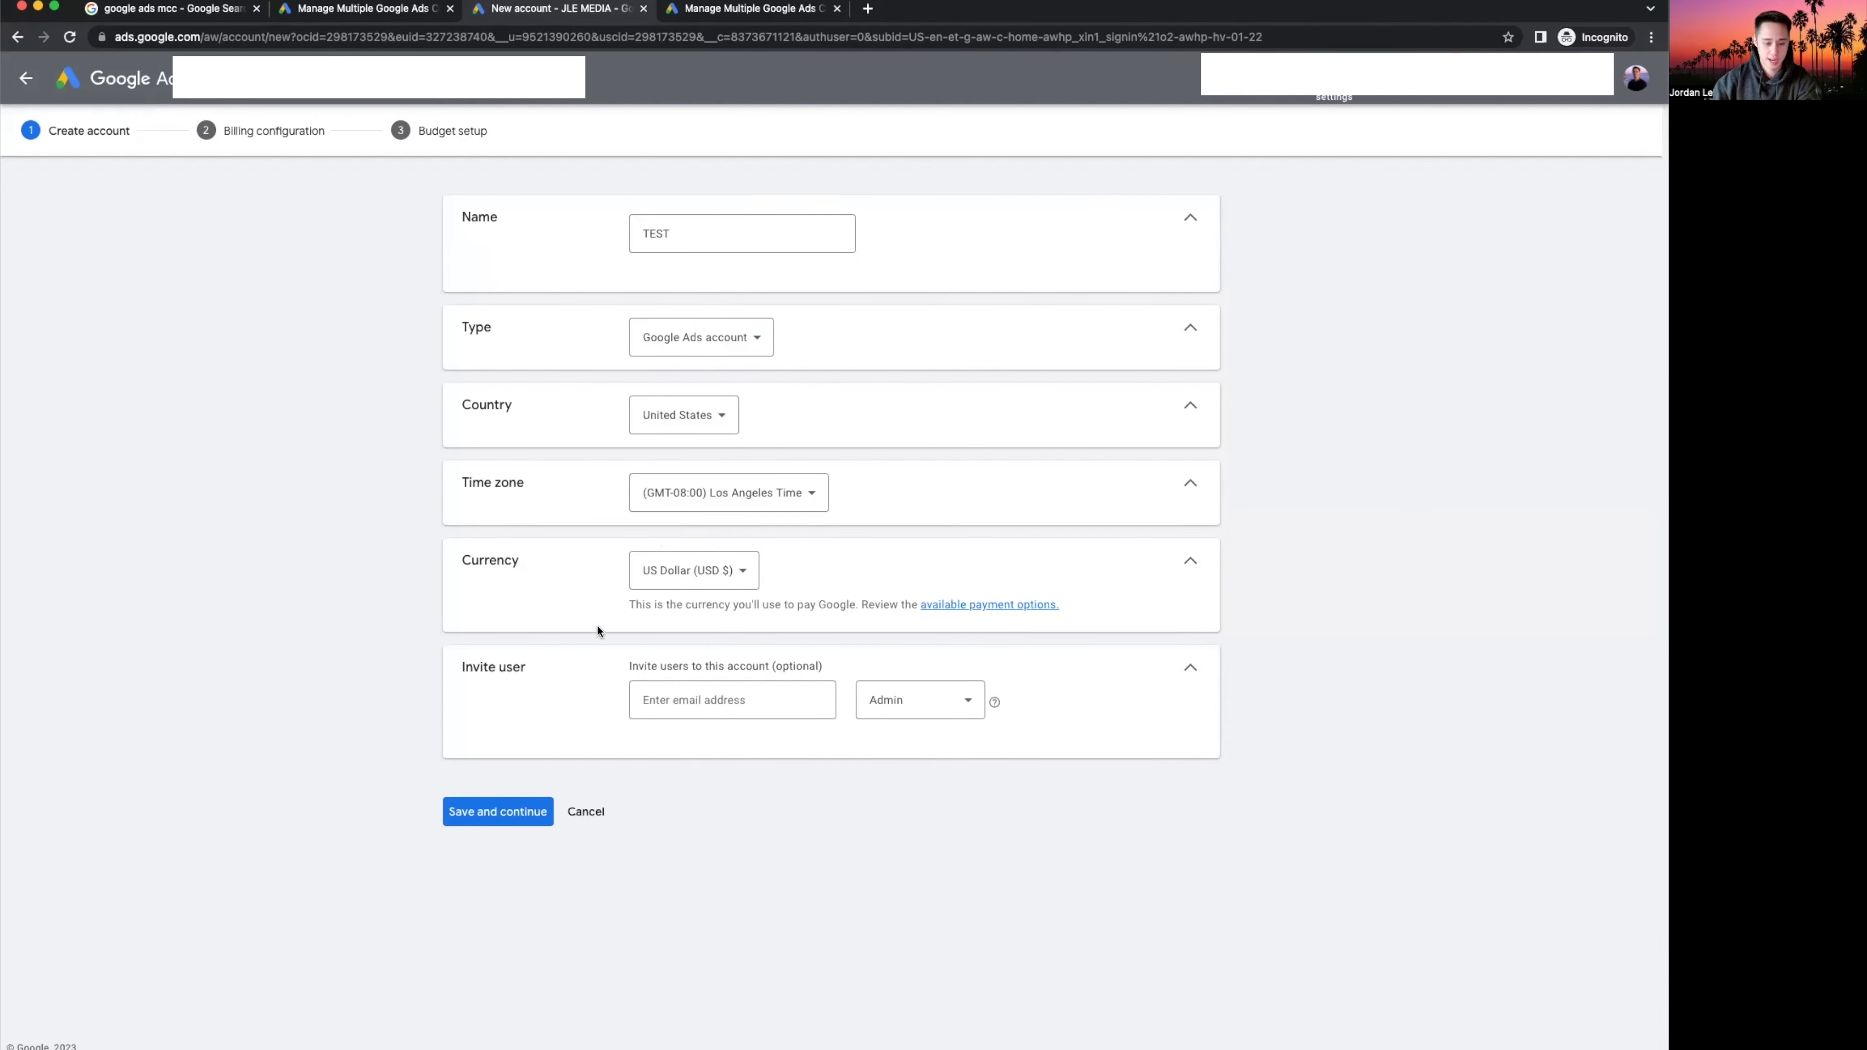
Save the TEST account without inviting any users and go through the identity confirmation.
click(768, 707)
click(541, 823)
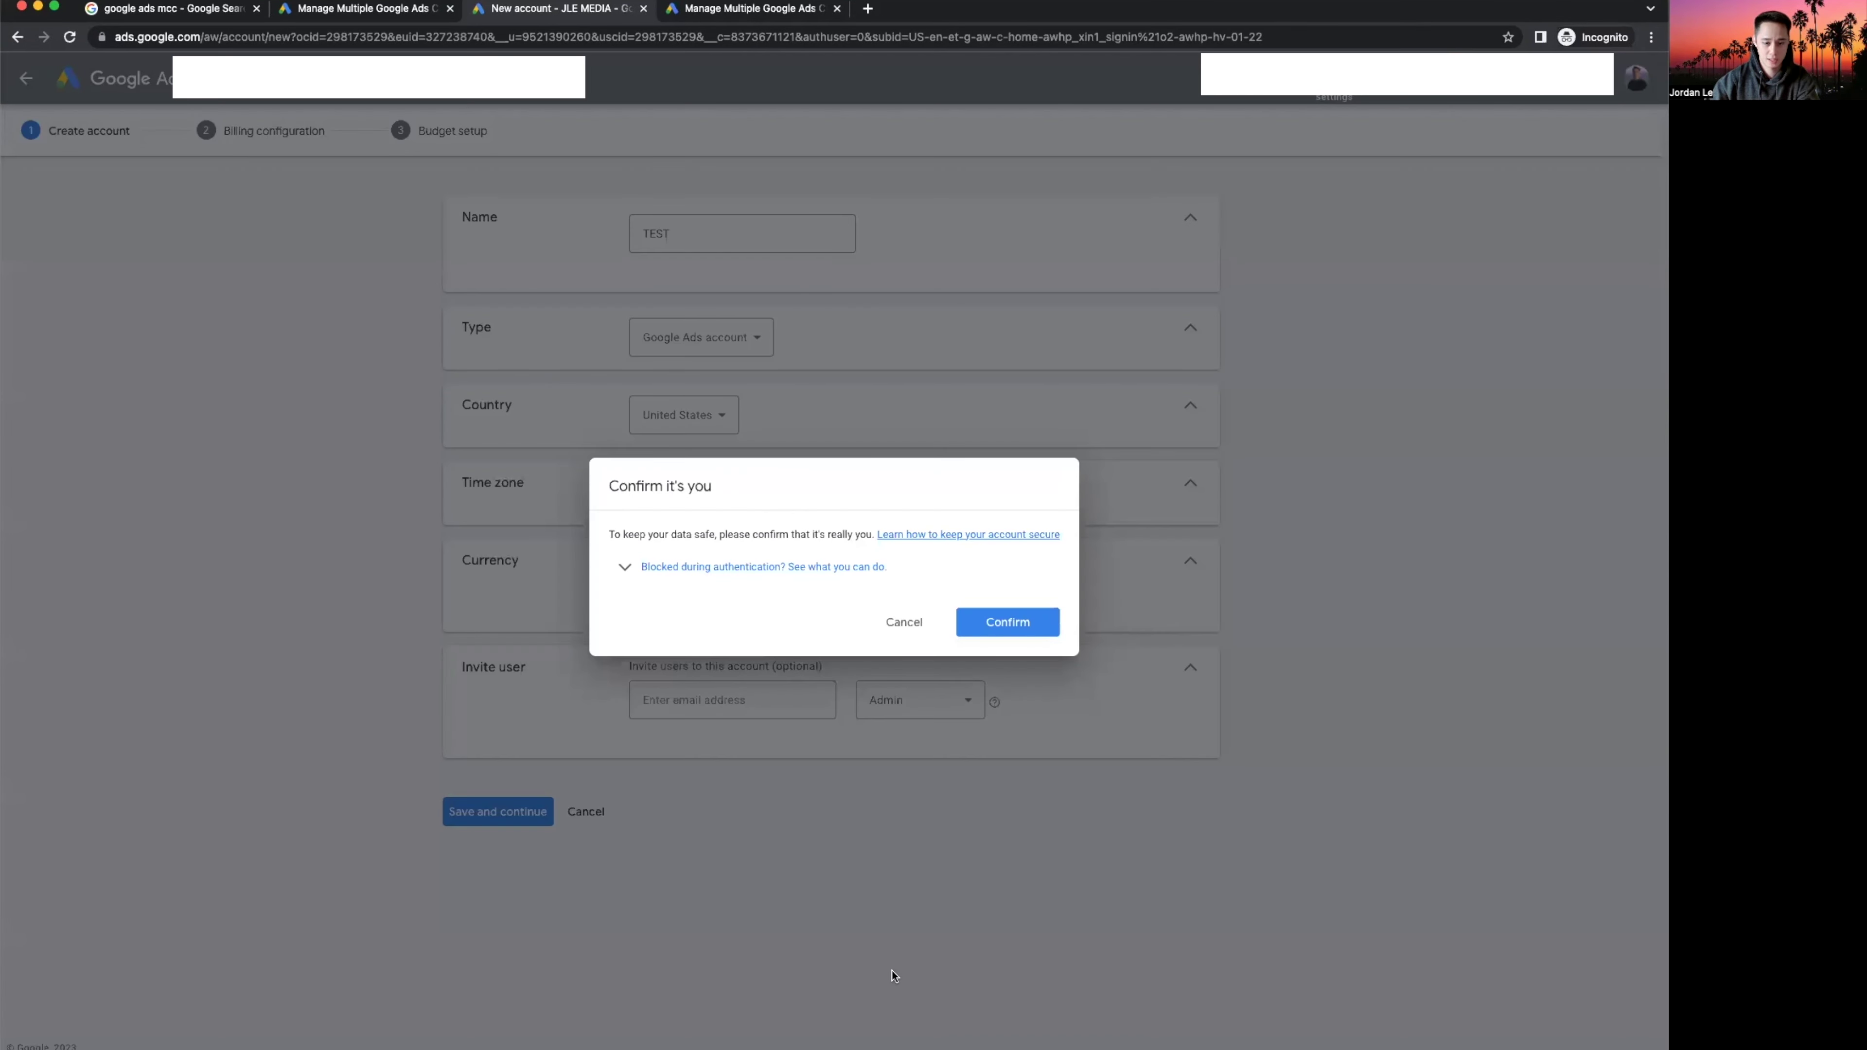
click(985, 634)
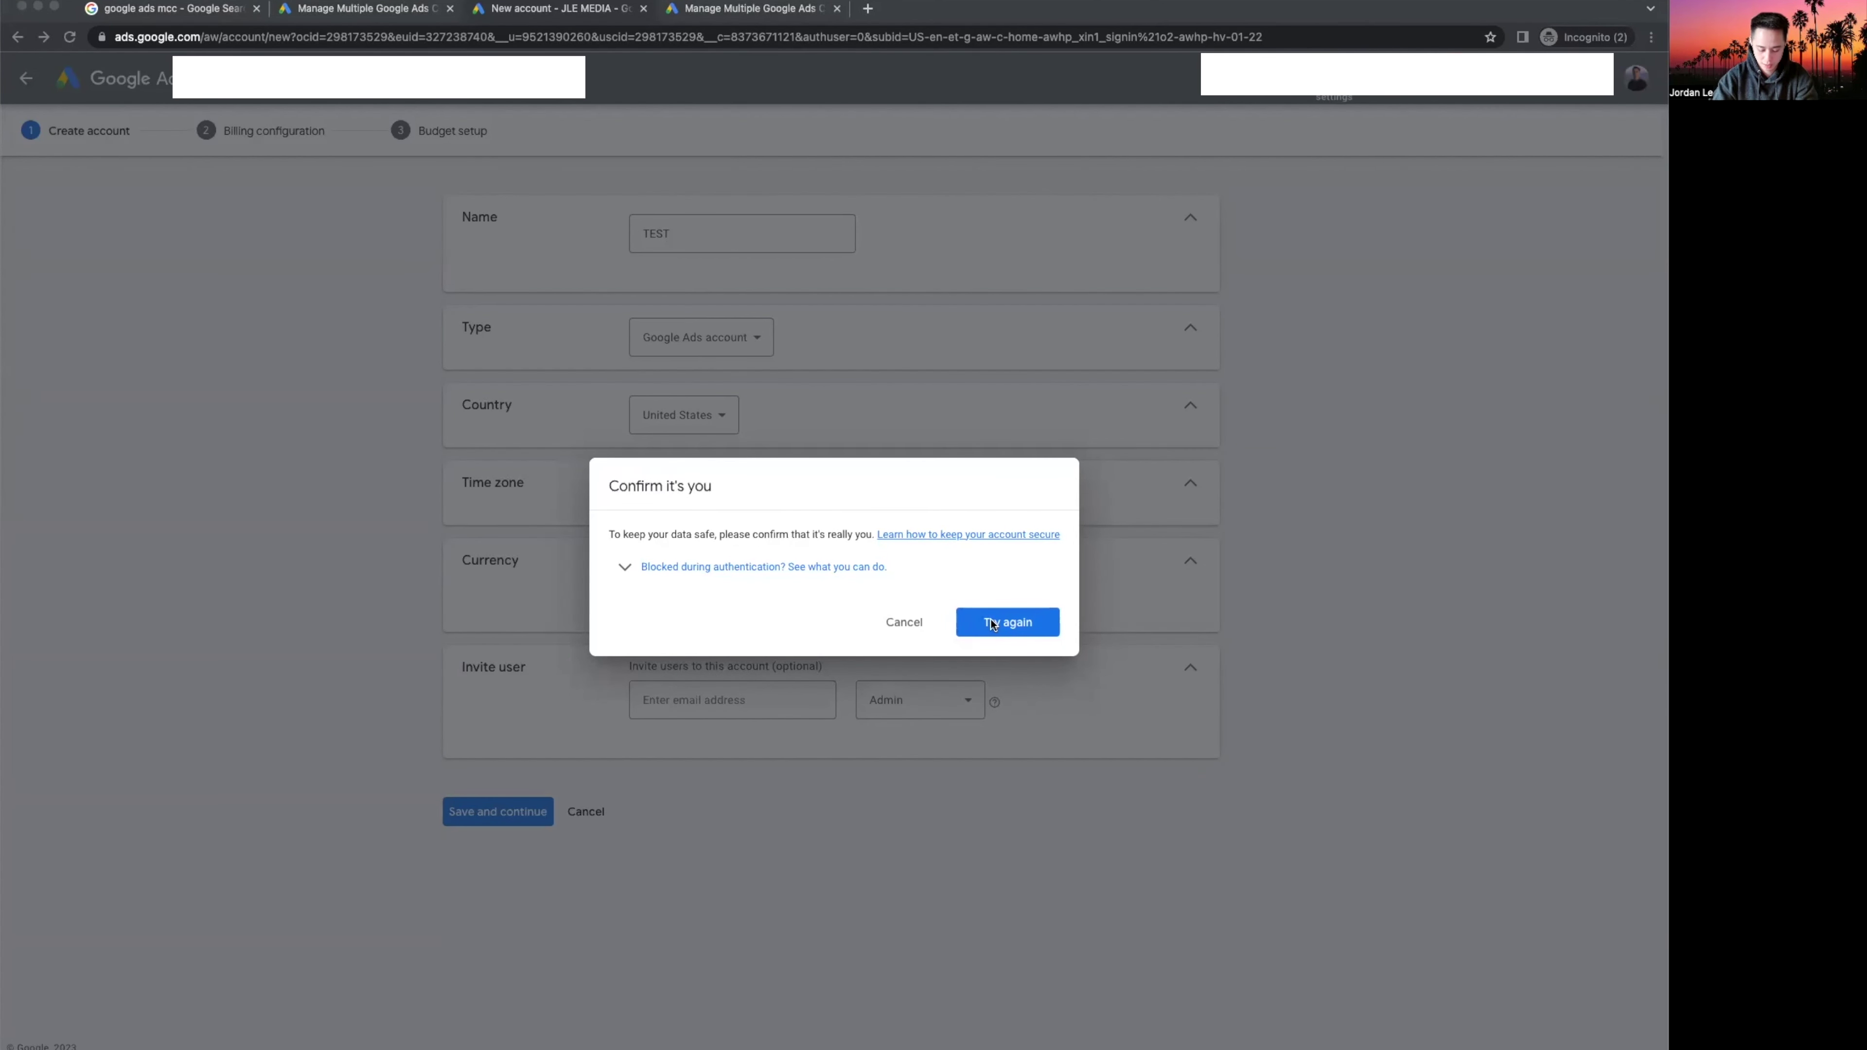
click(1006, 622)
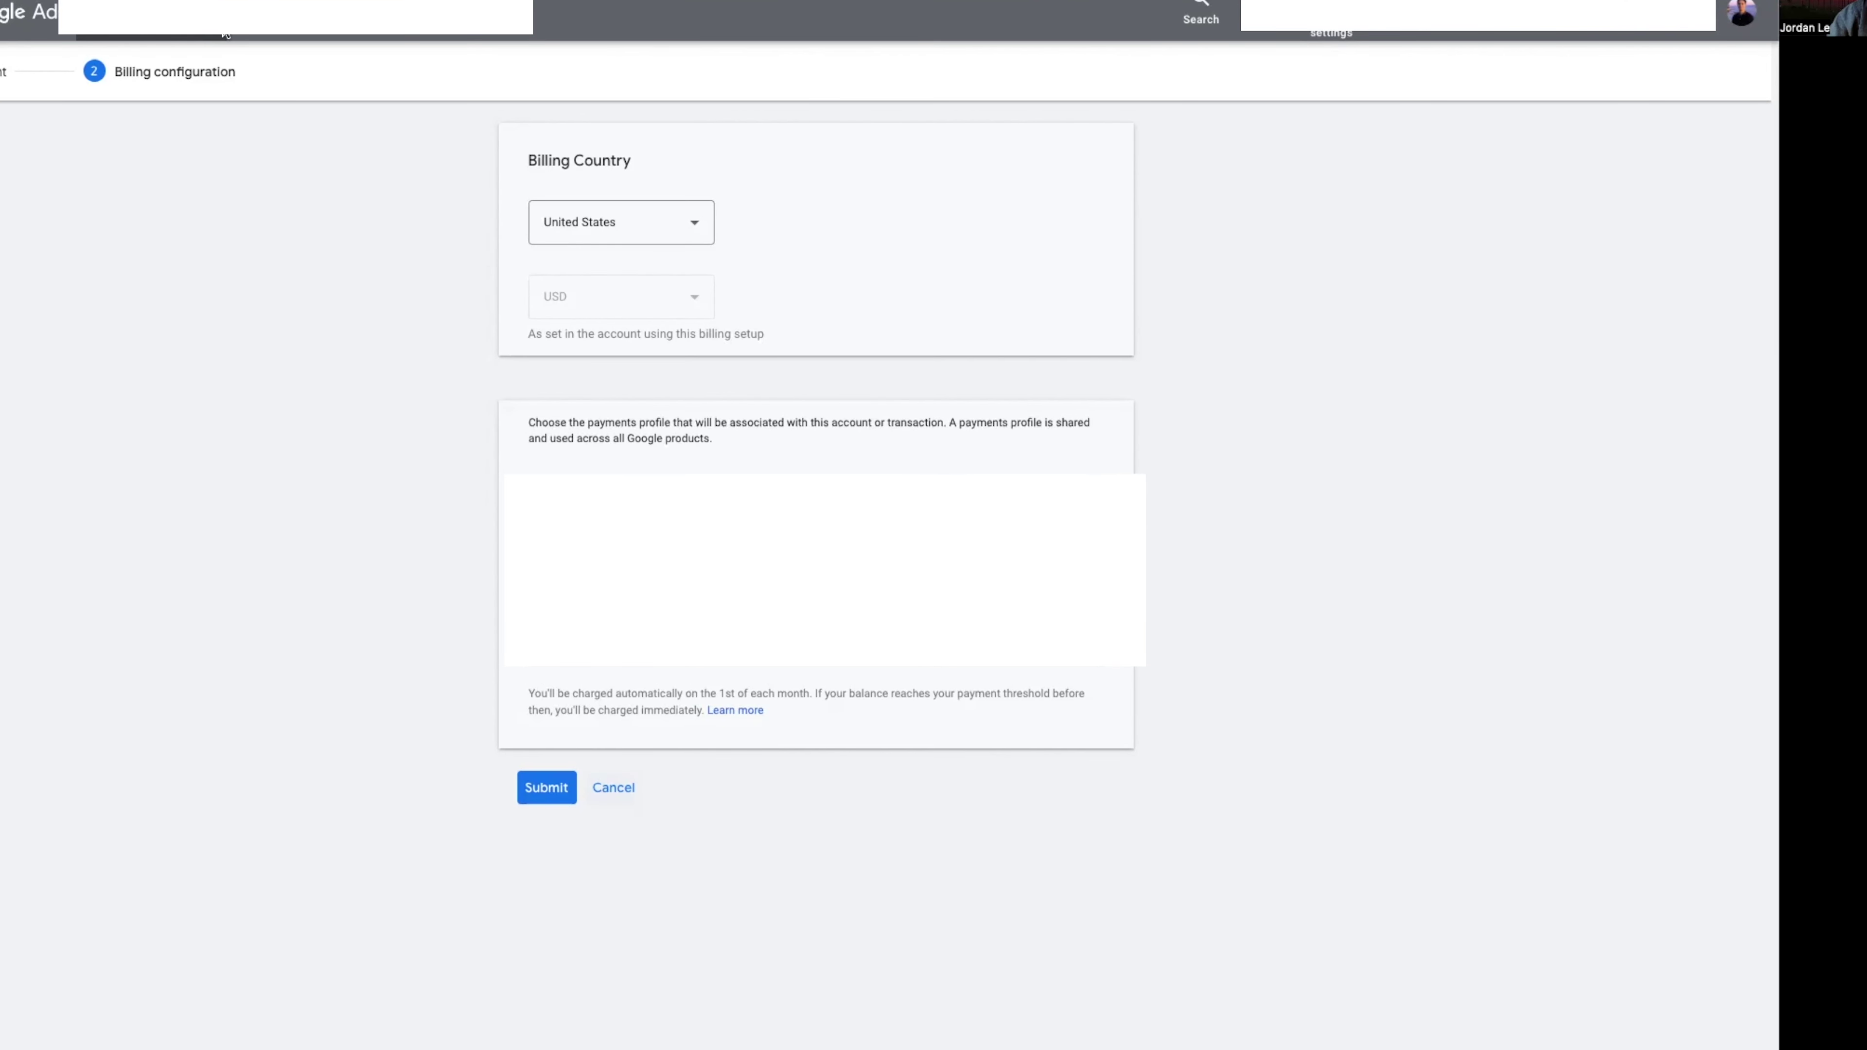
Search the account switcher for "test" and switch to the TEST account.
click(214, 34)
click(504, 69)
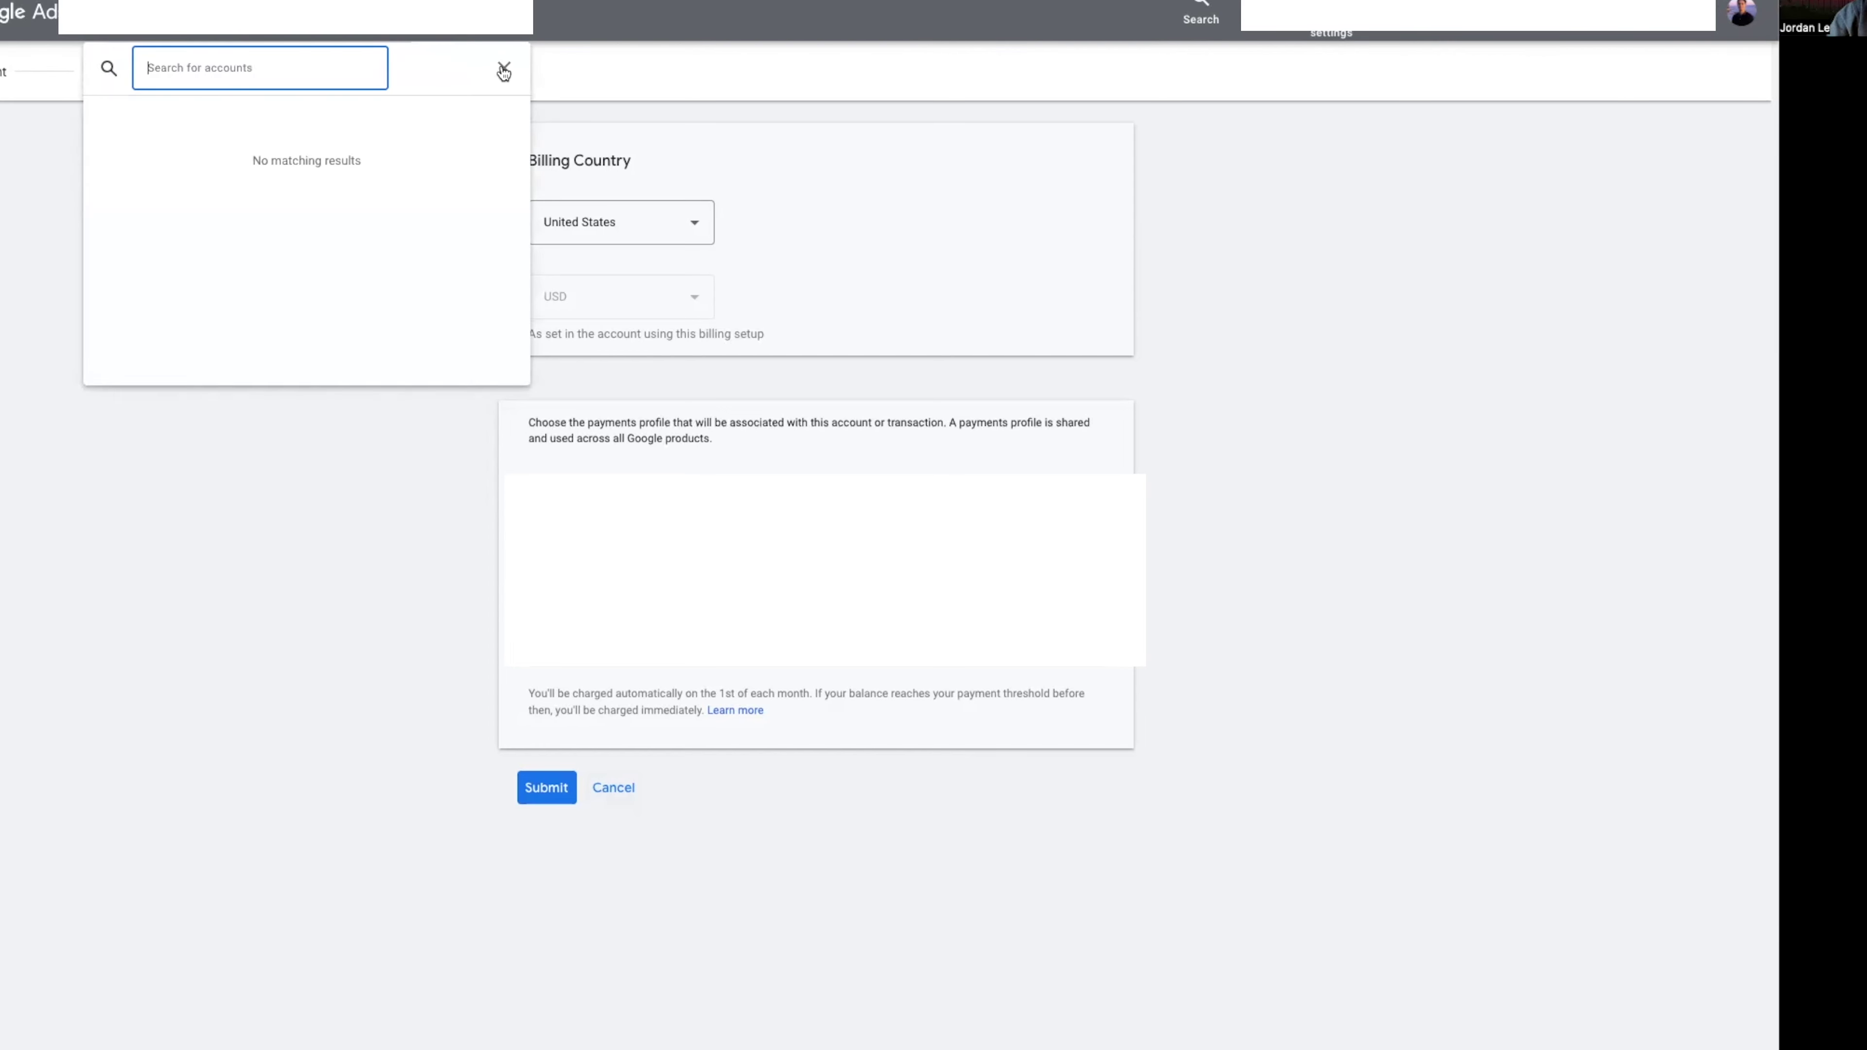
text(test)
click(243, 126)
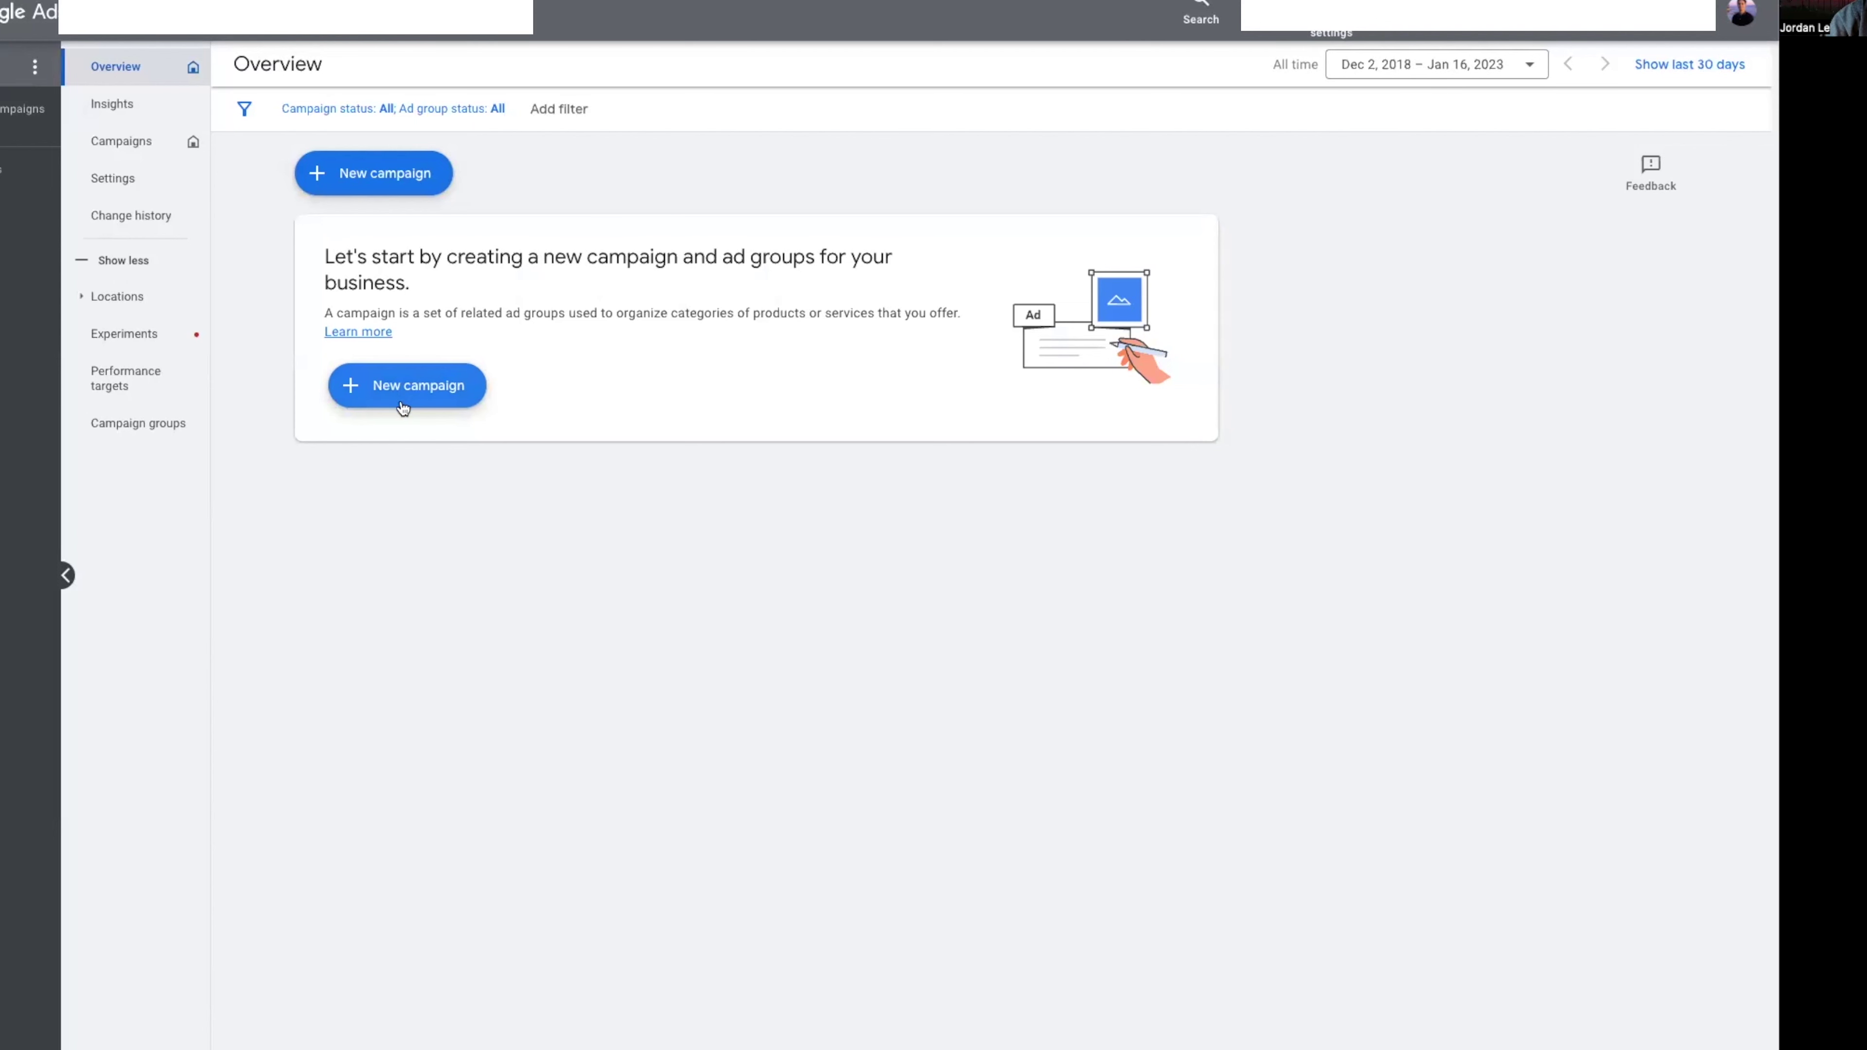
Show the TEST account's campaigns list and collapse the all-campaigns navigation pane.
click(147, 148)
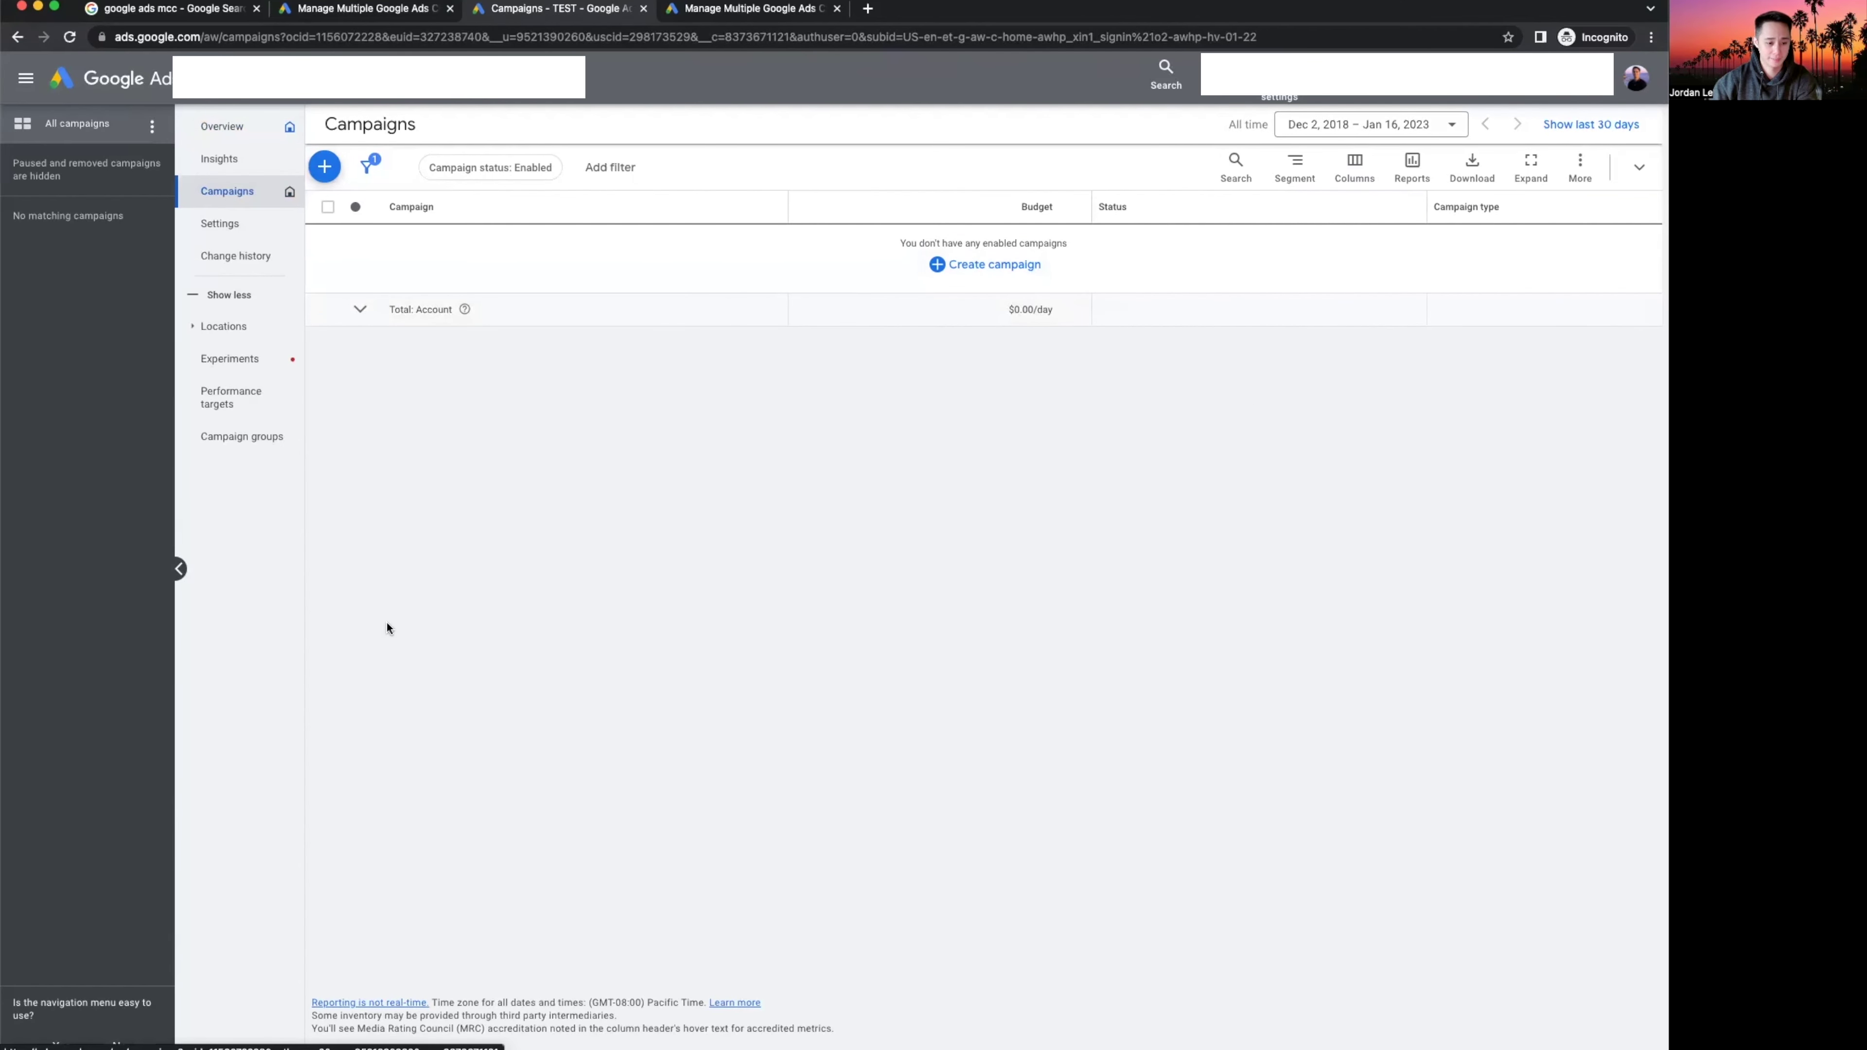
click(179, 568)
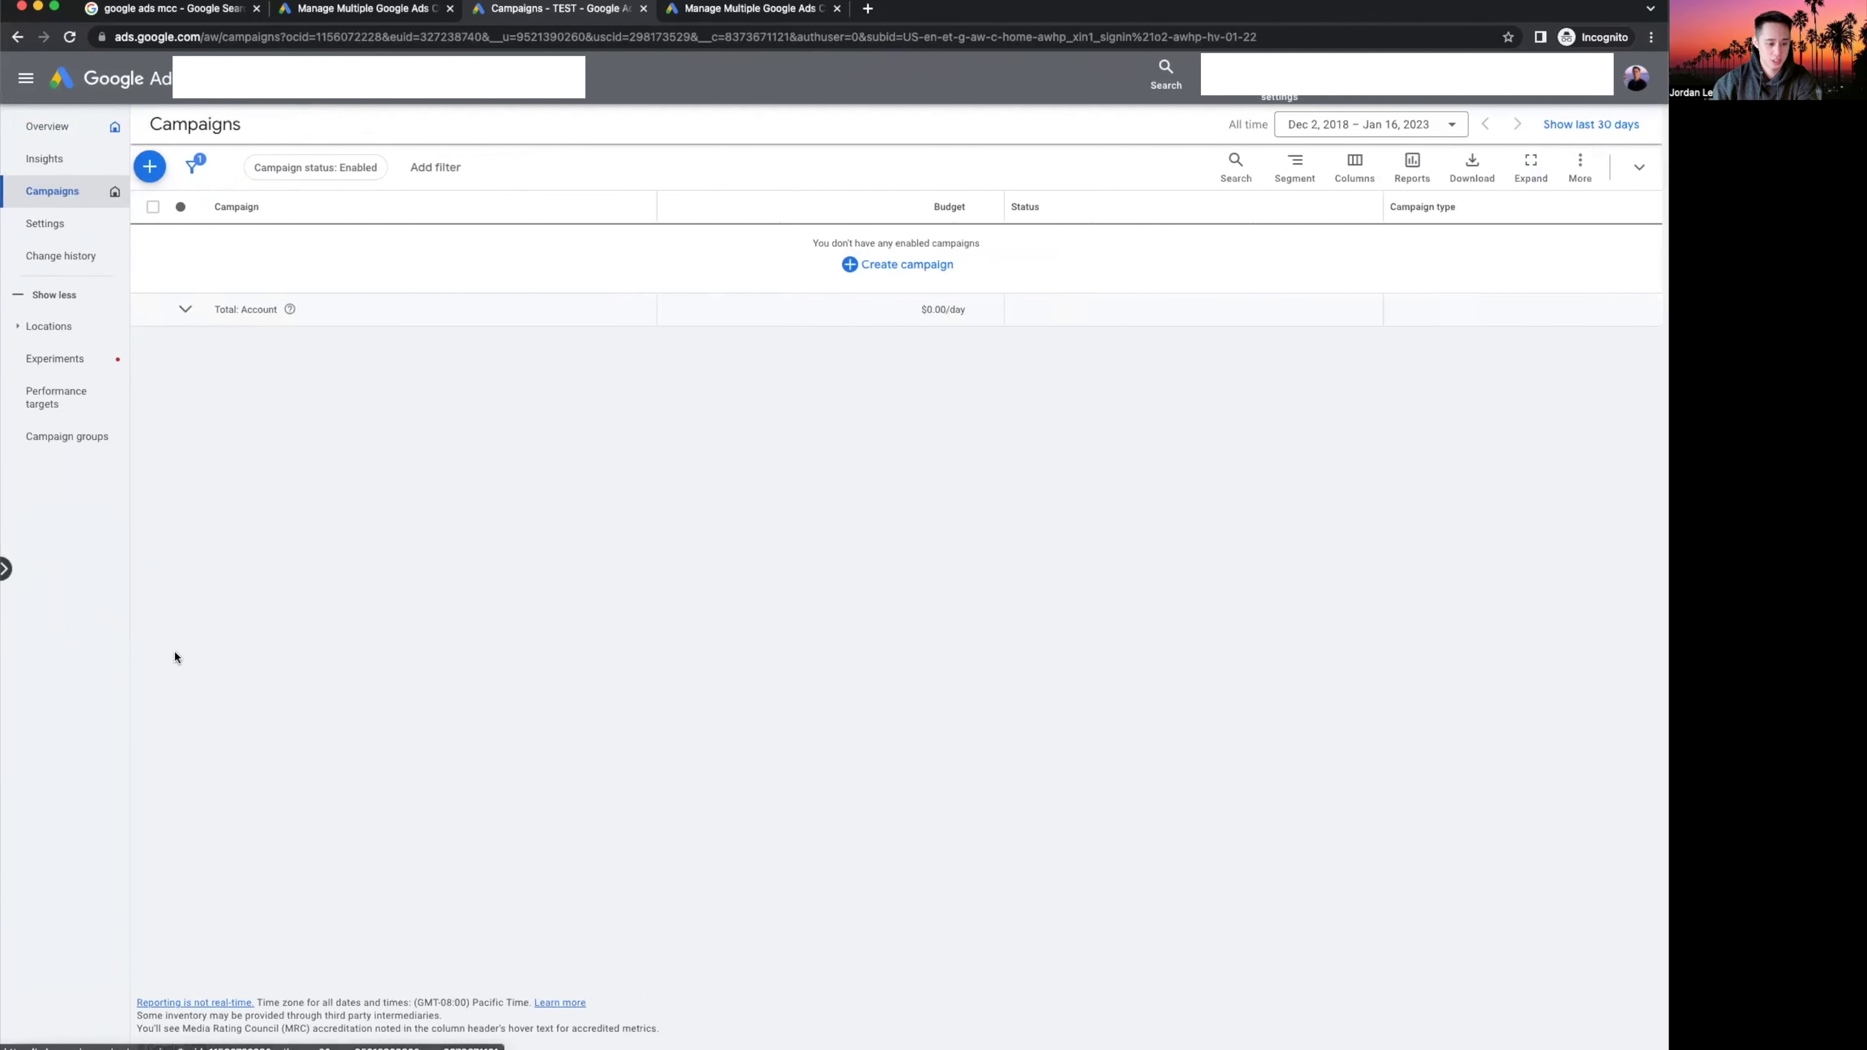
click(6, 569)
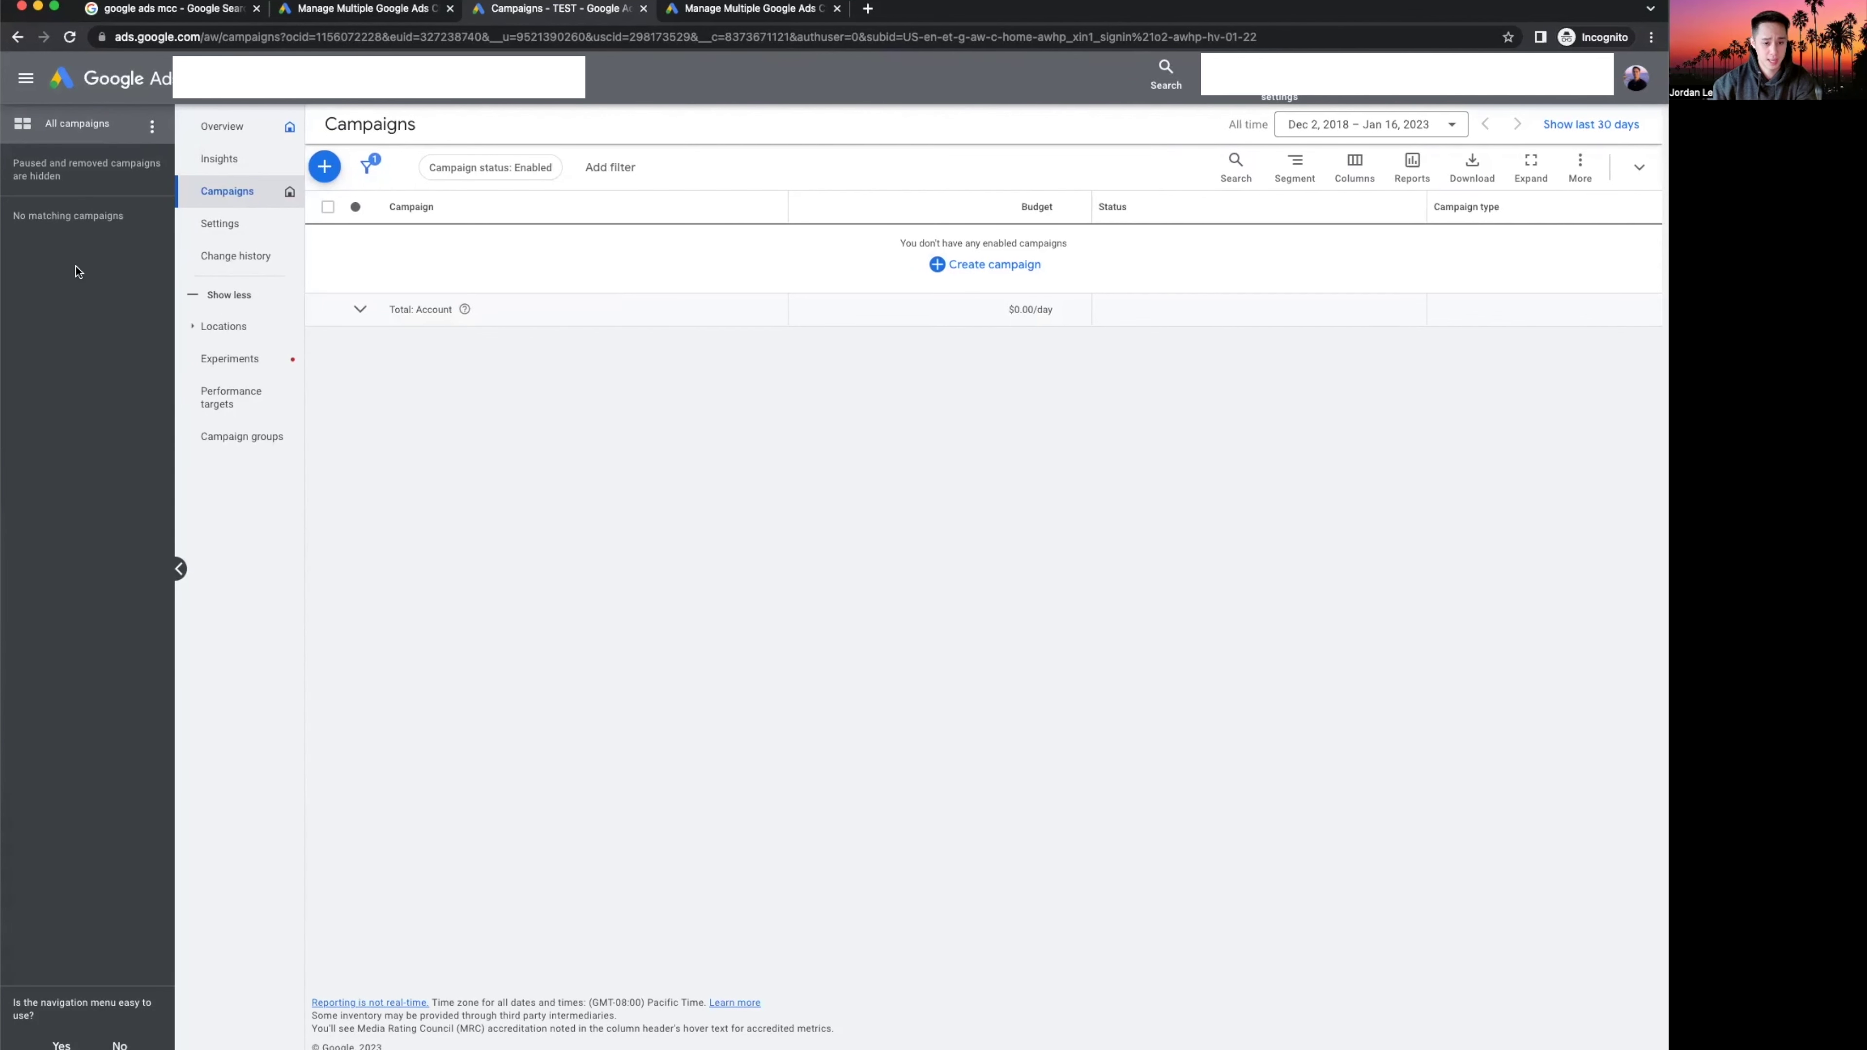
click(177, 570)
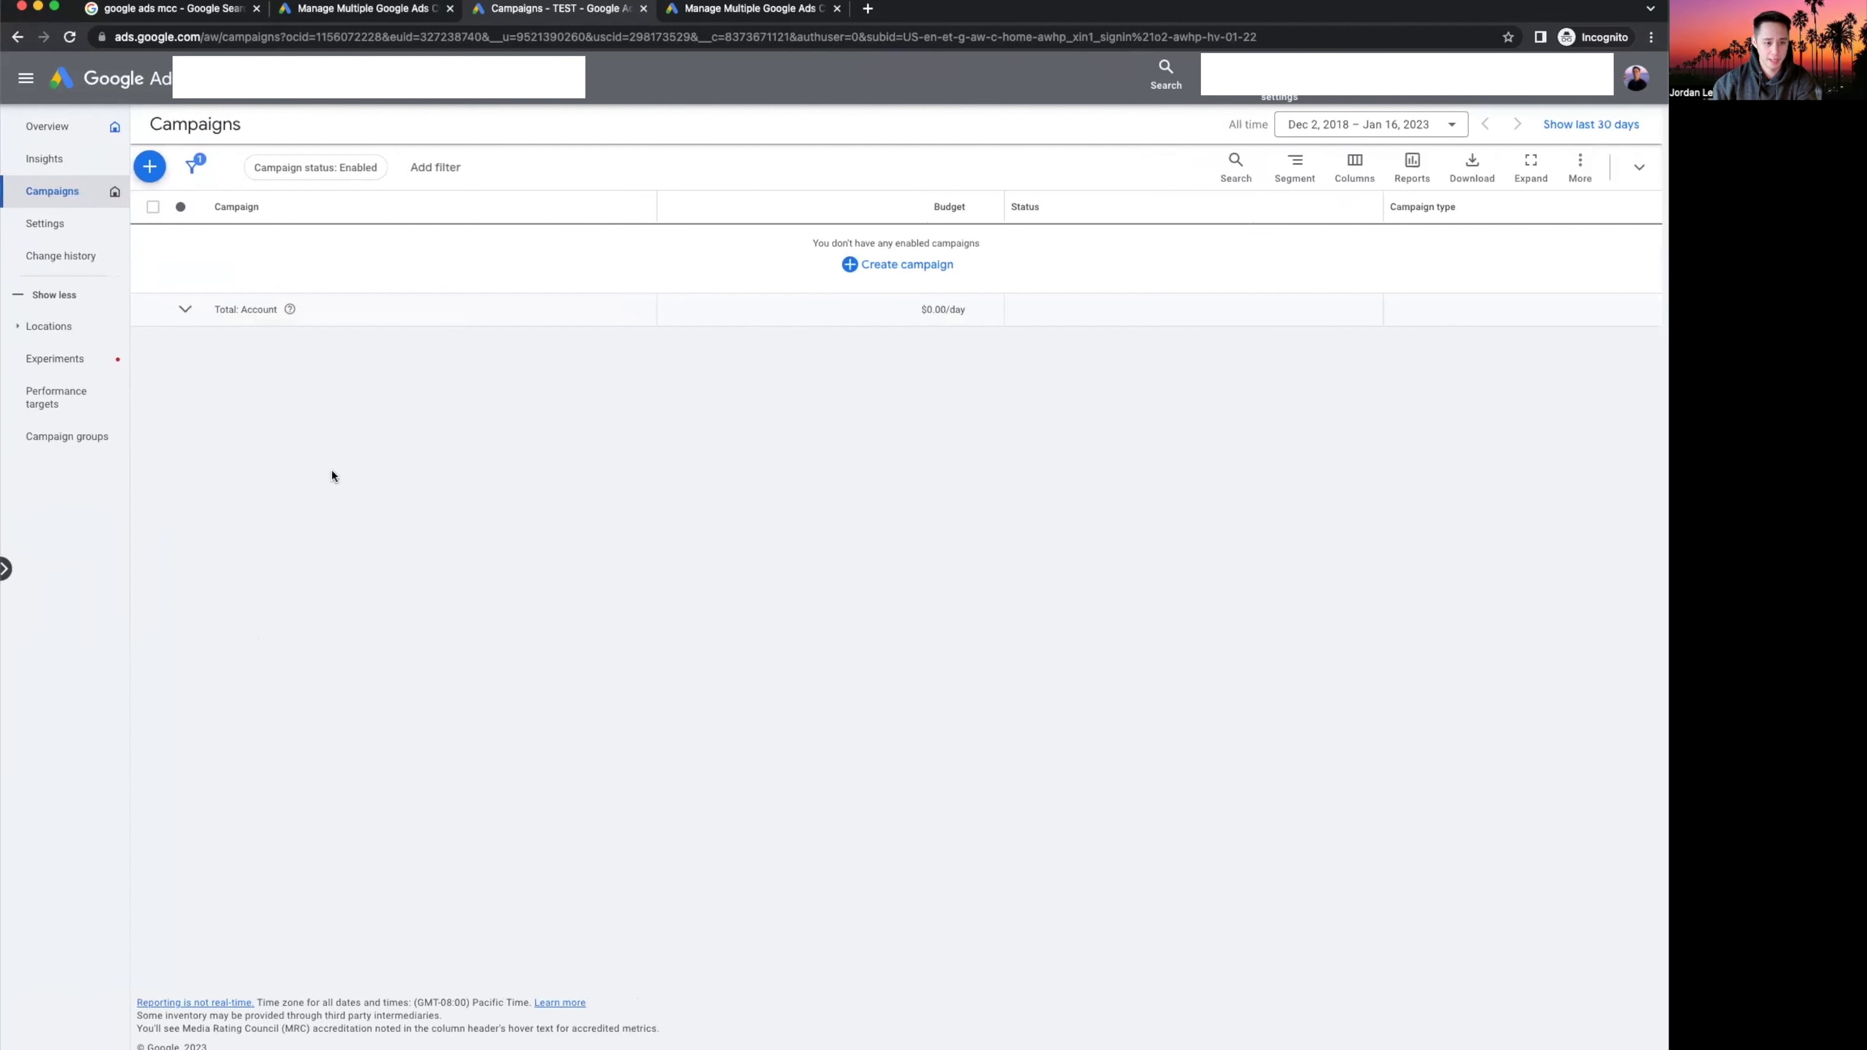
Start a new campaign in the TEST account and choose Leads as its objective.
click(899, 266)
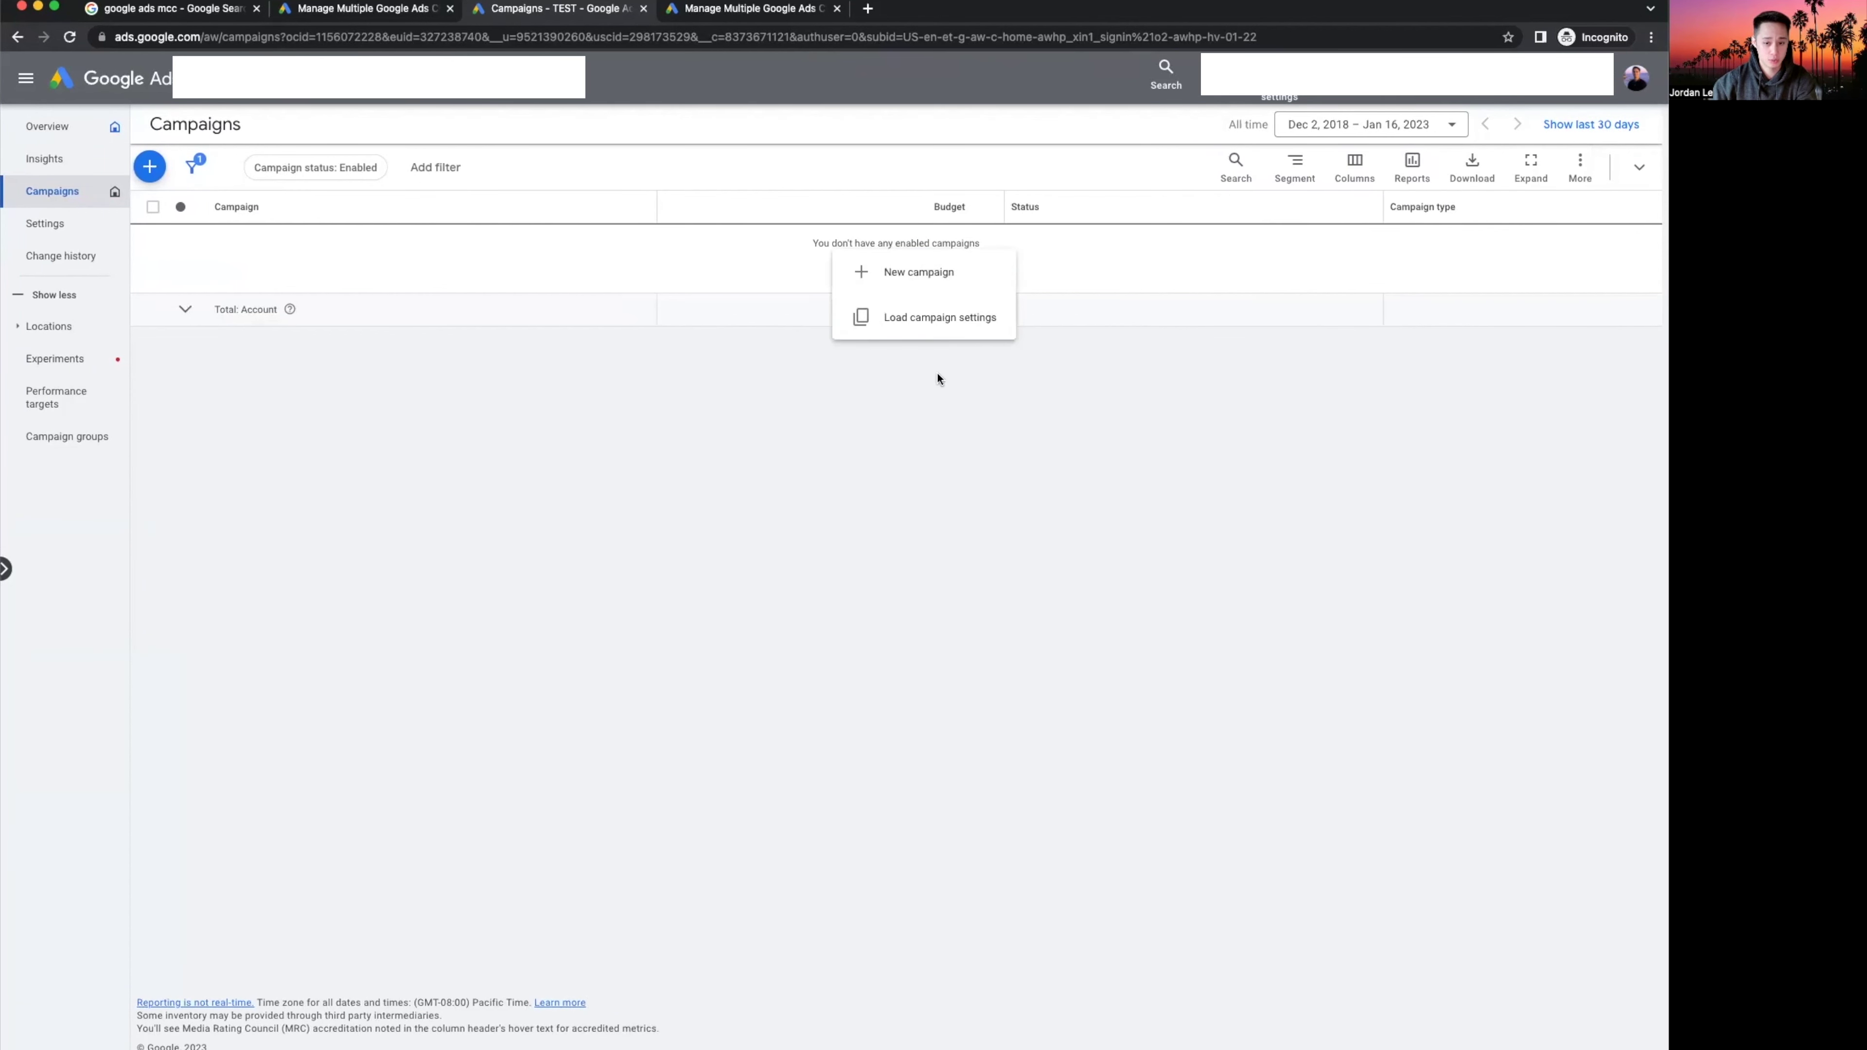
click(951, 284)
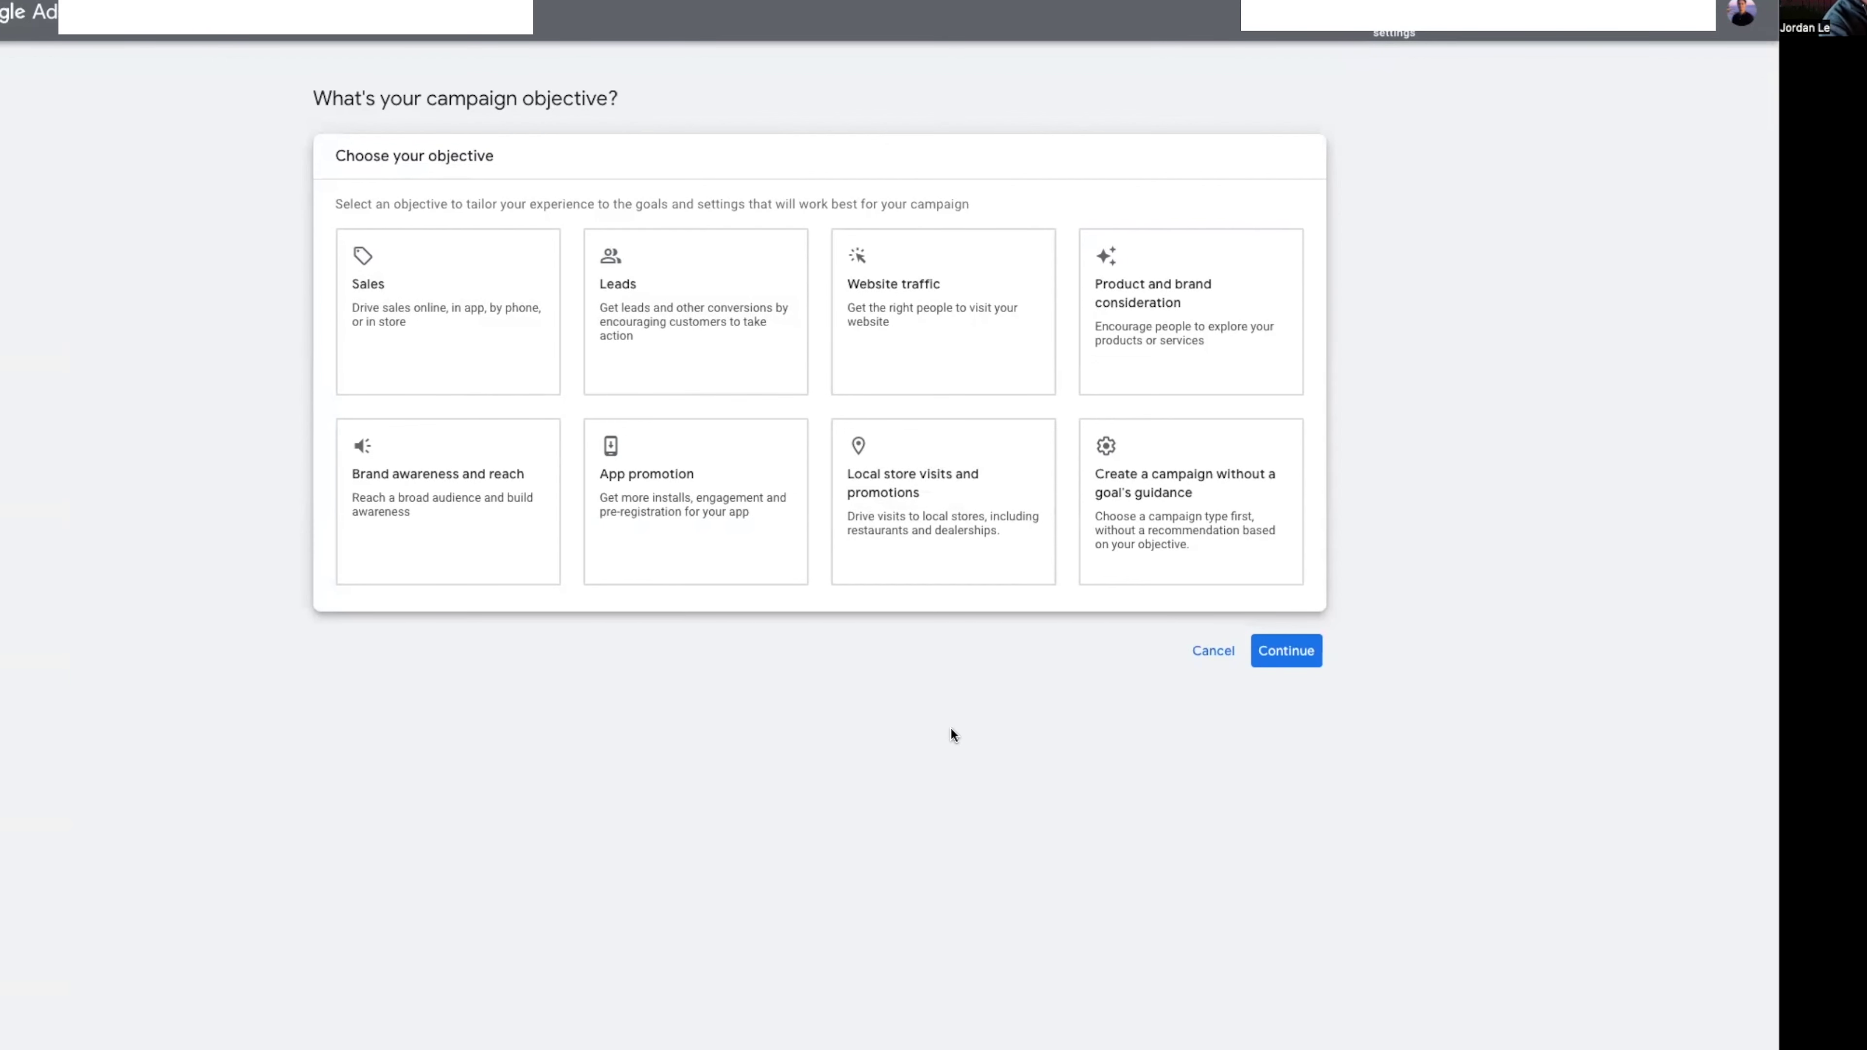
click(696, 307)
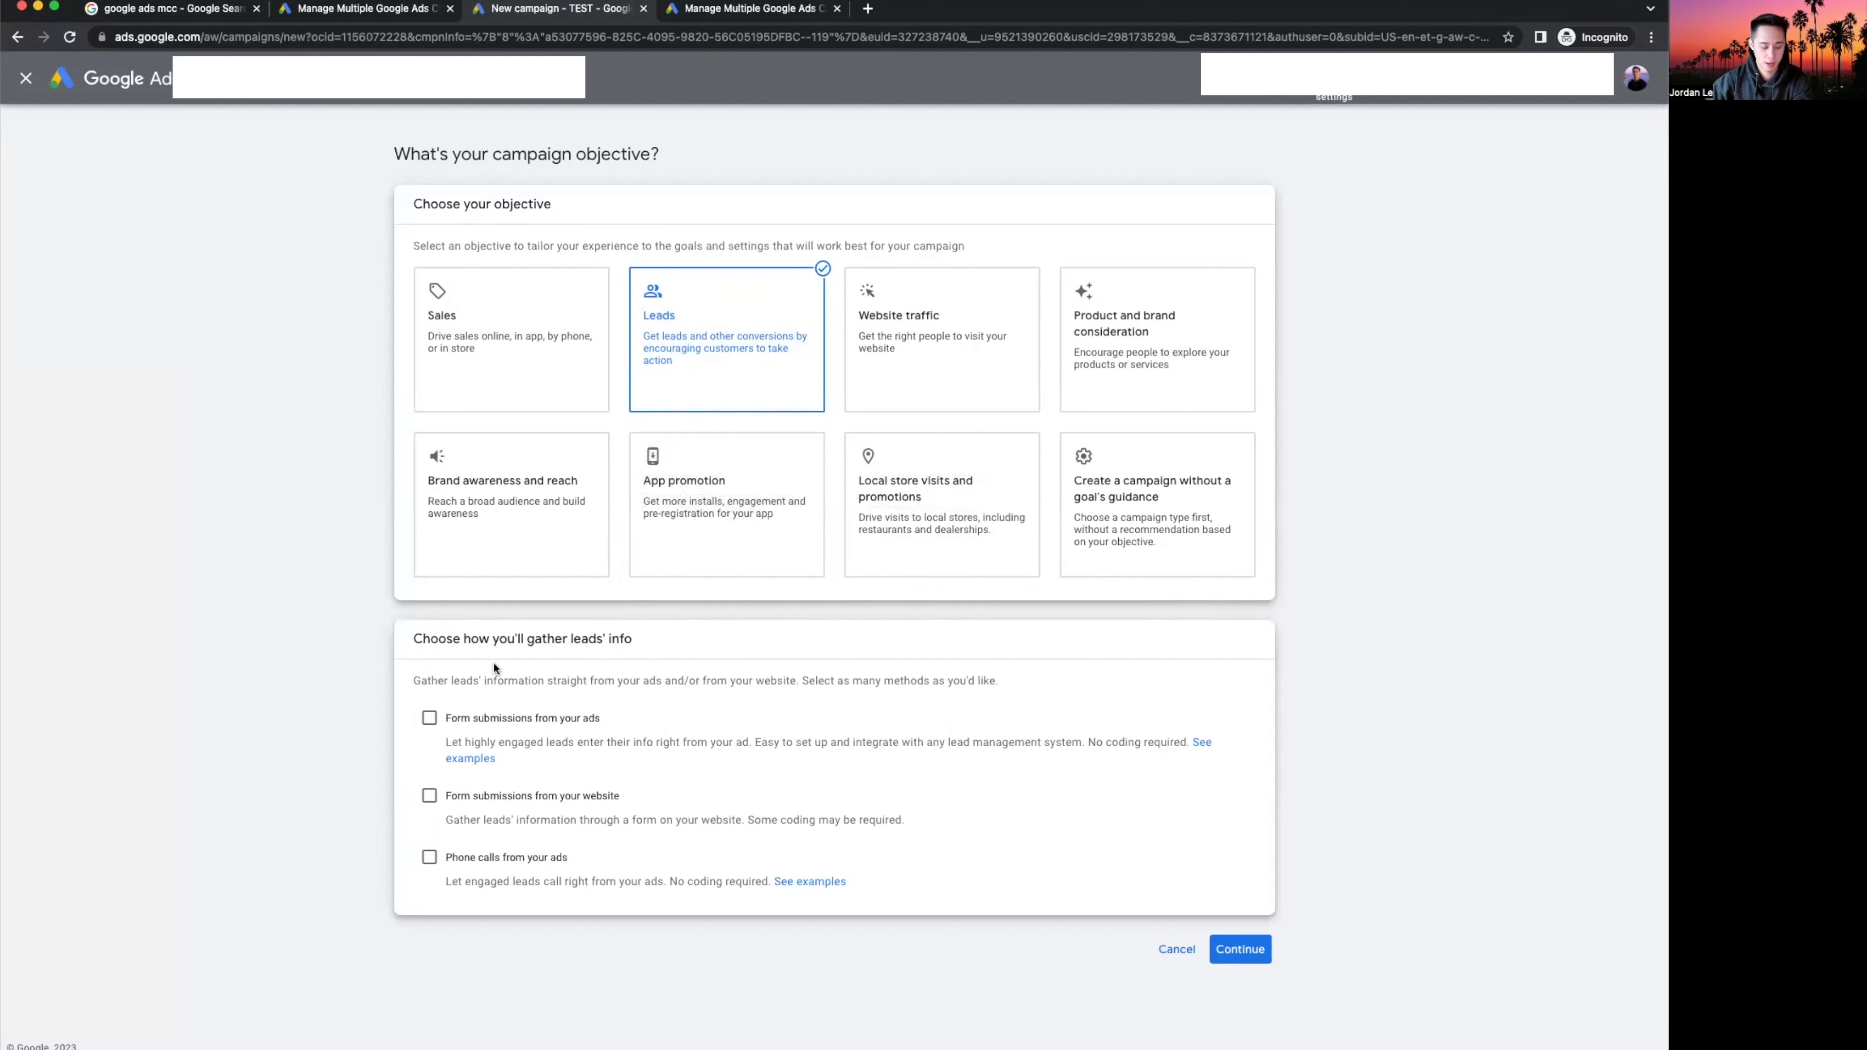
Try the form submission and phone call options for gathering leads' info, and clear them all again.
click(353, 746)
click(428, 796)
click(429, 796)
click(430, 717)
click(495, 858)
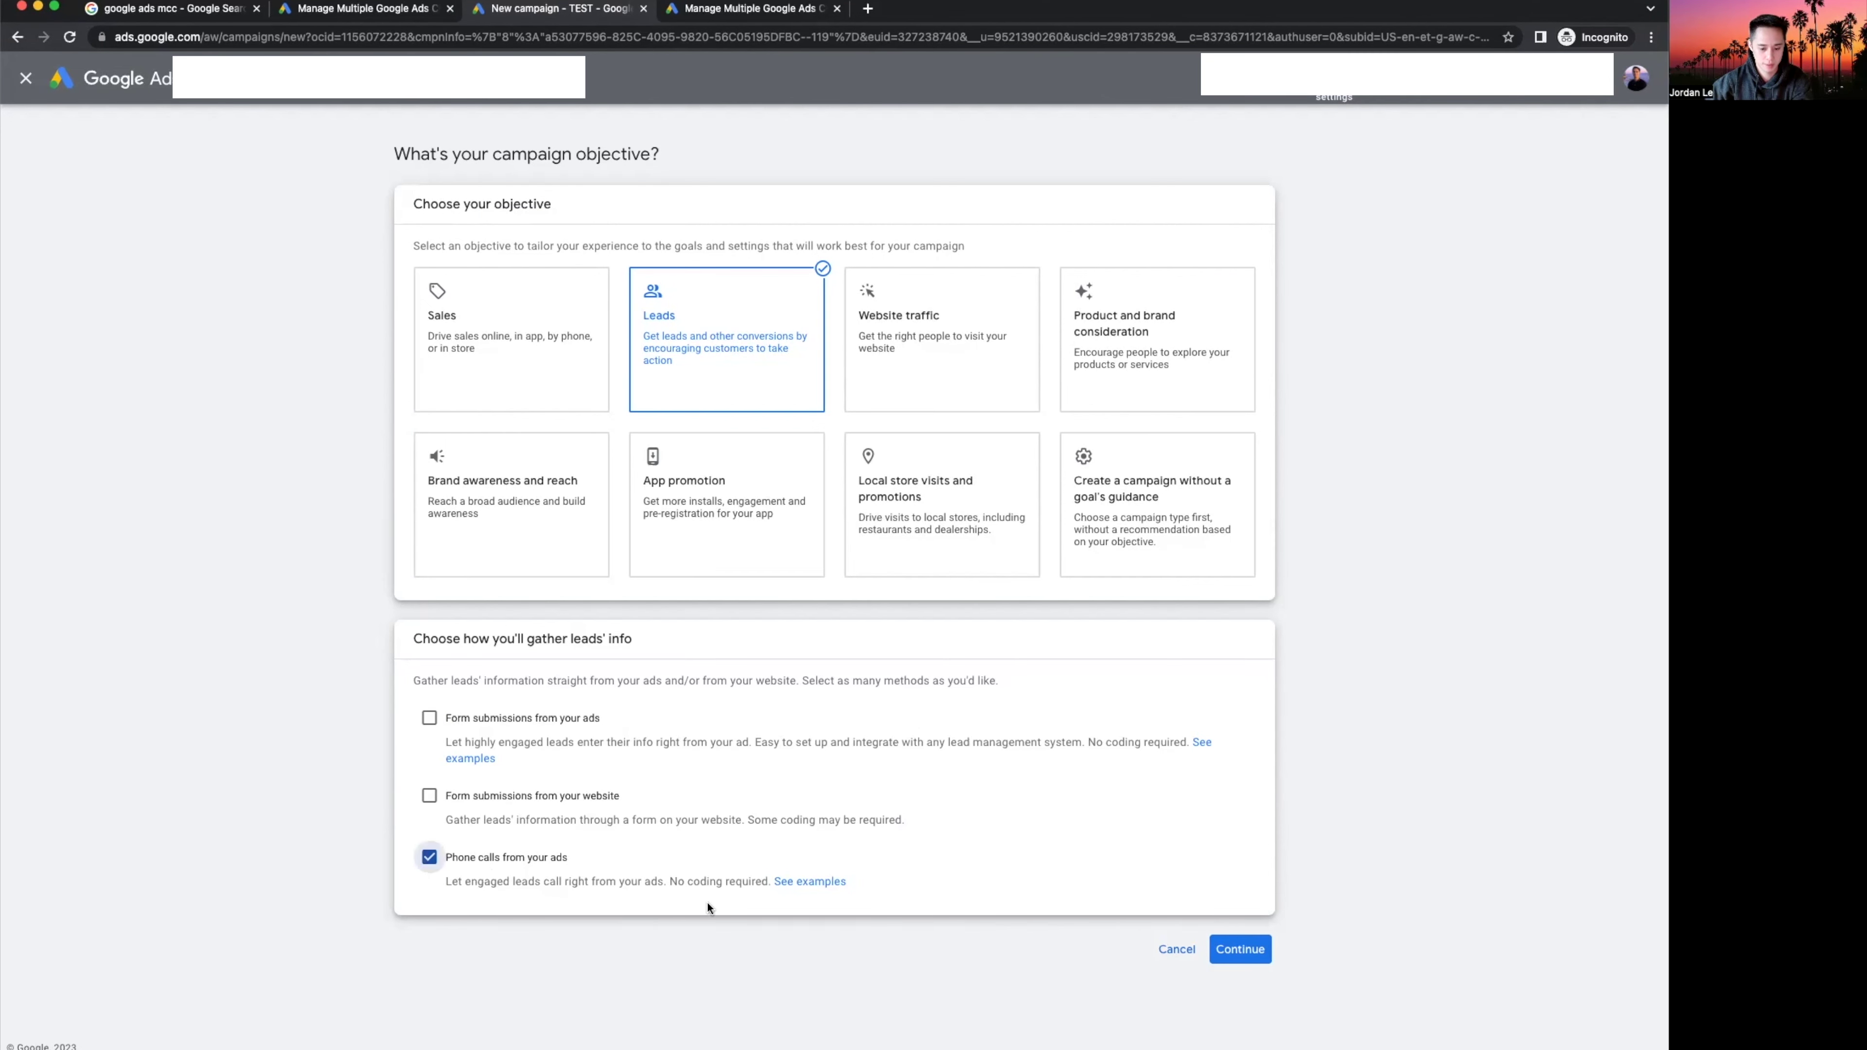
click(553, 855)
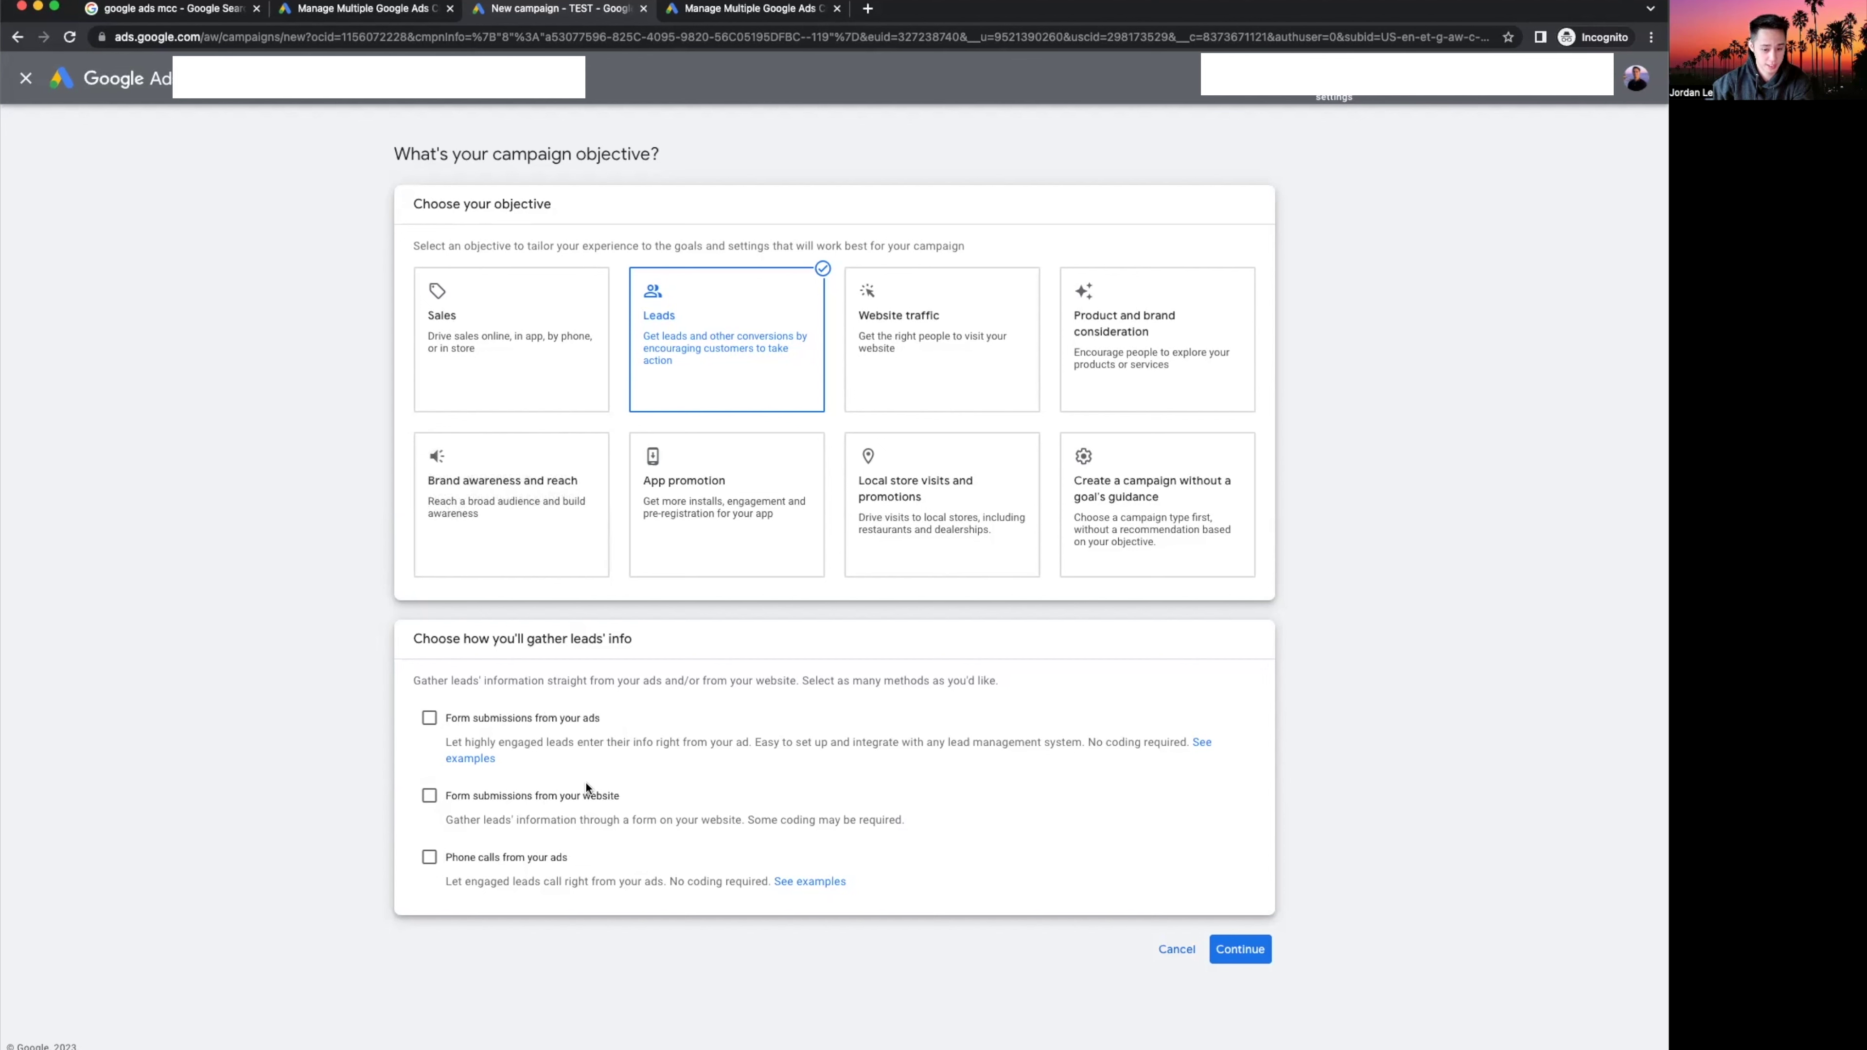
Continue with the Leads objective without any lead-gathering method and select Search as the campaign type.
click(789, 347)
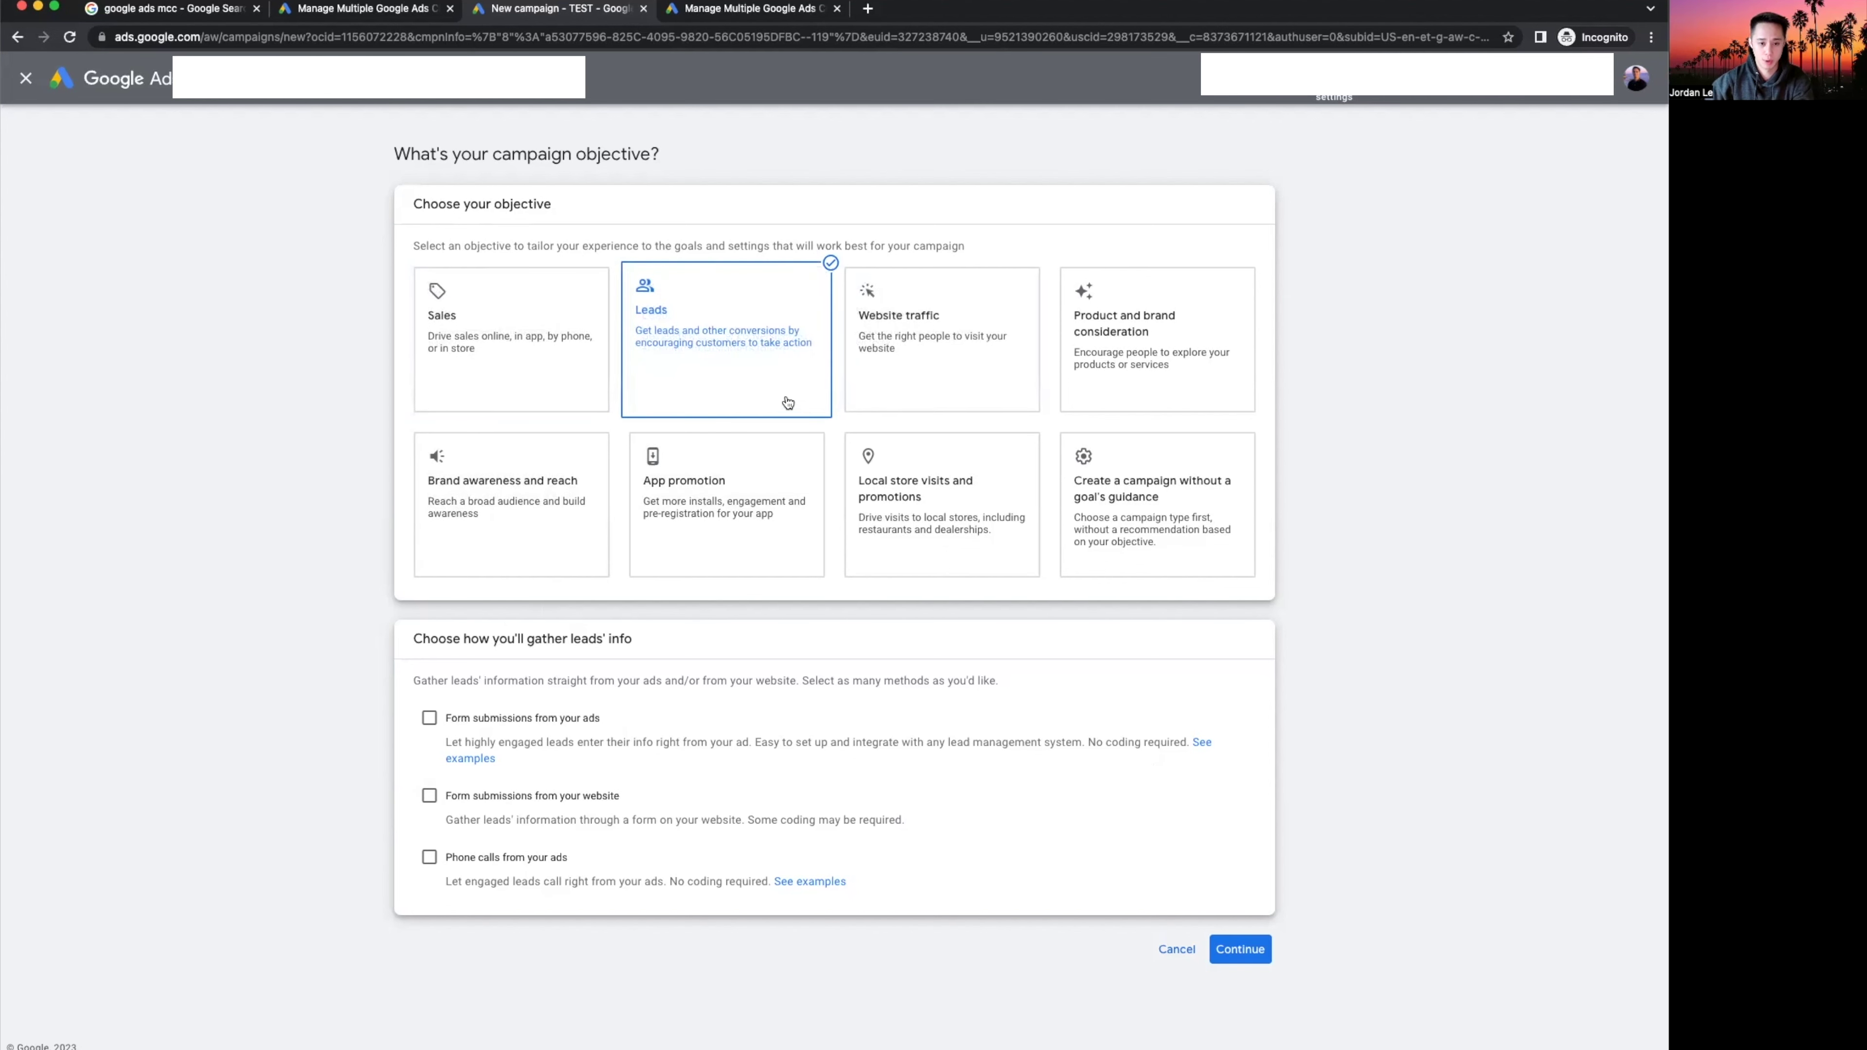
click(1240, 950)
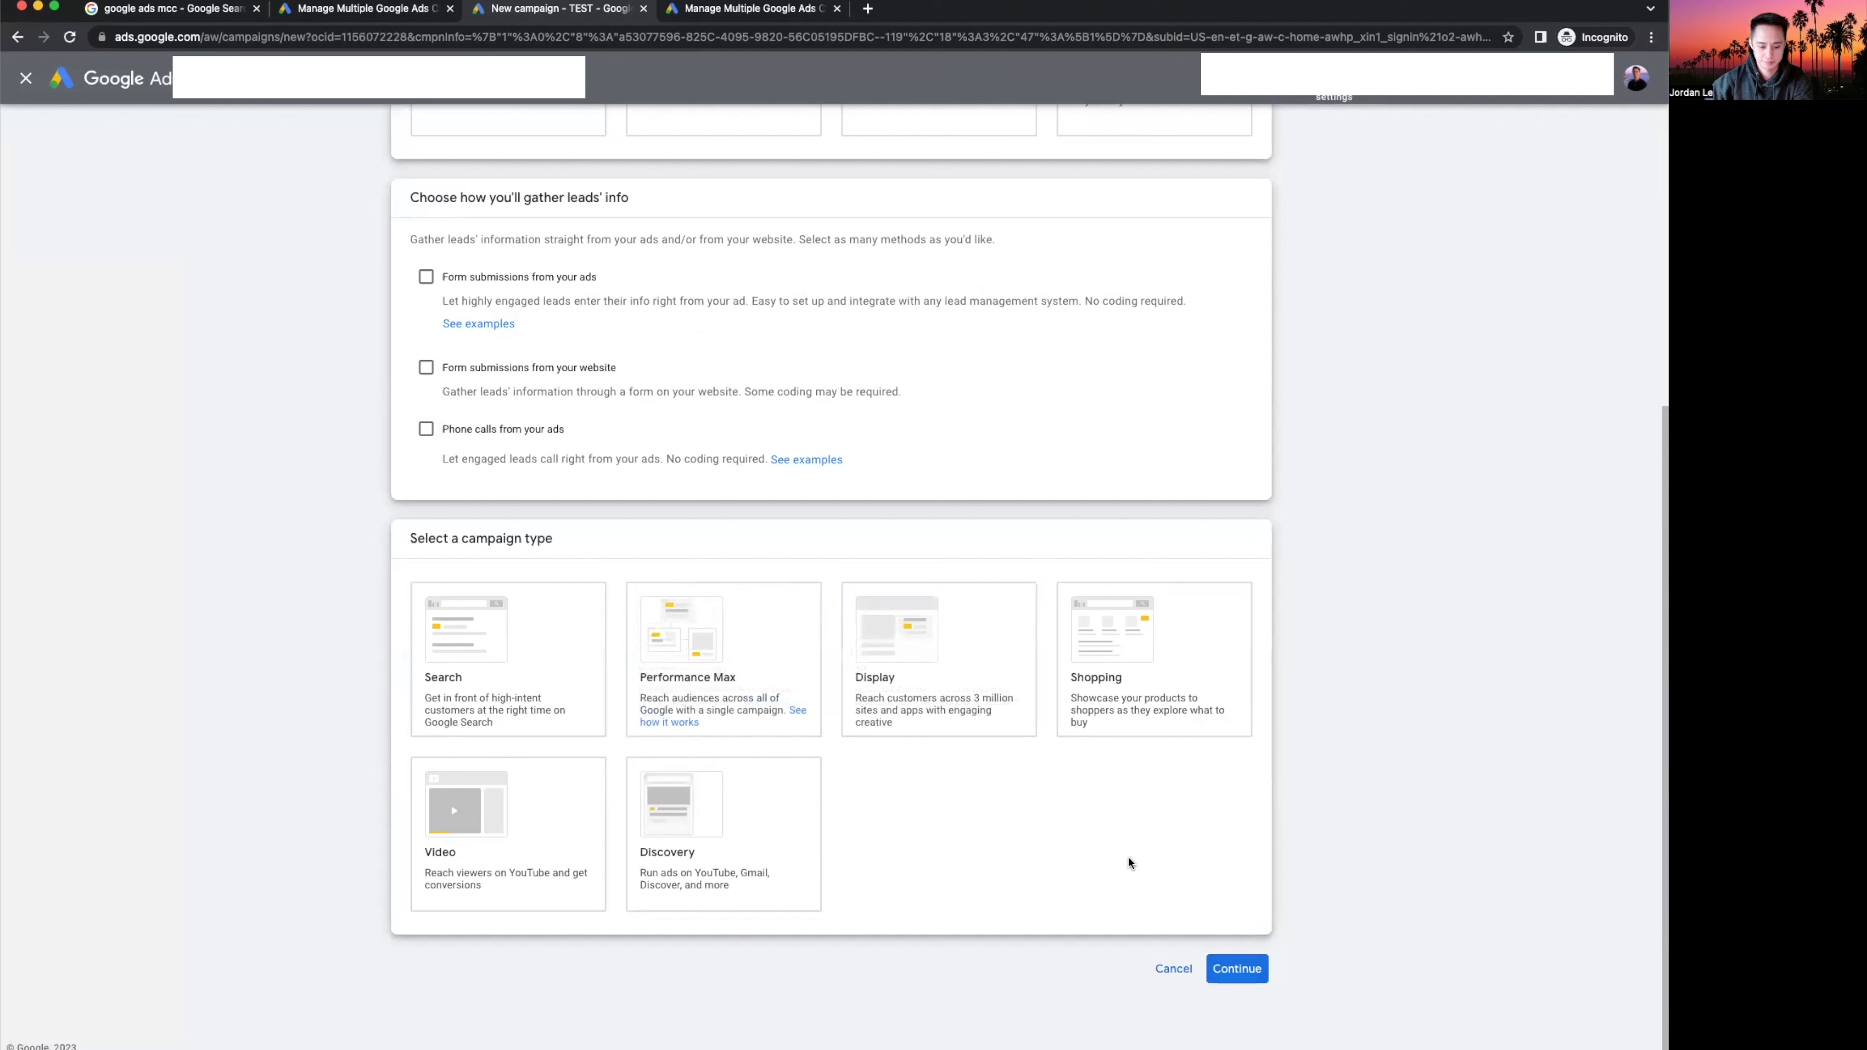
click(546, 898)
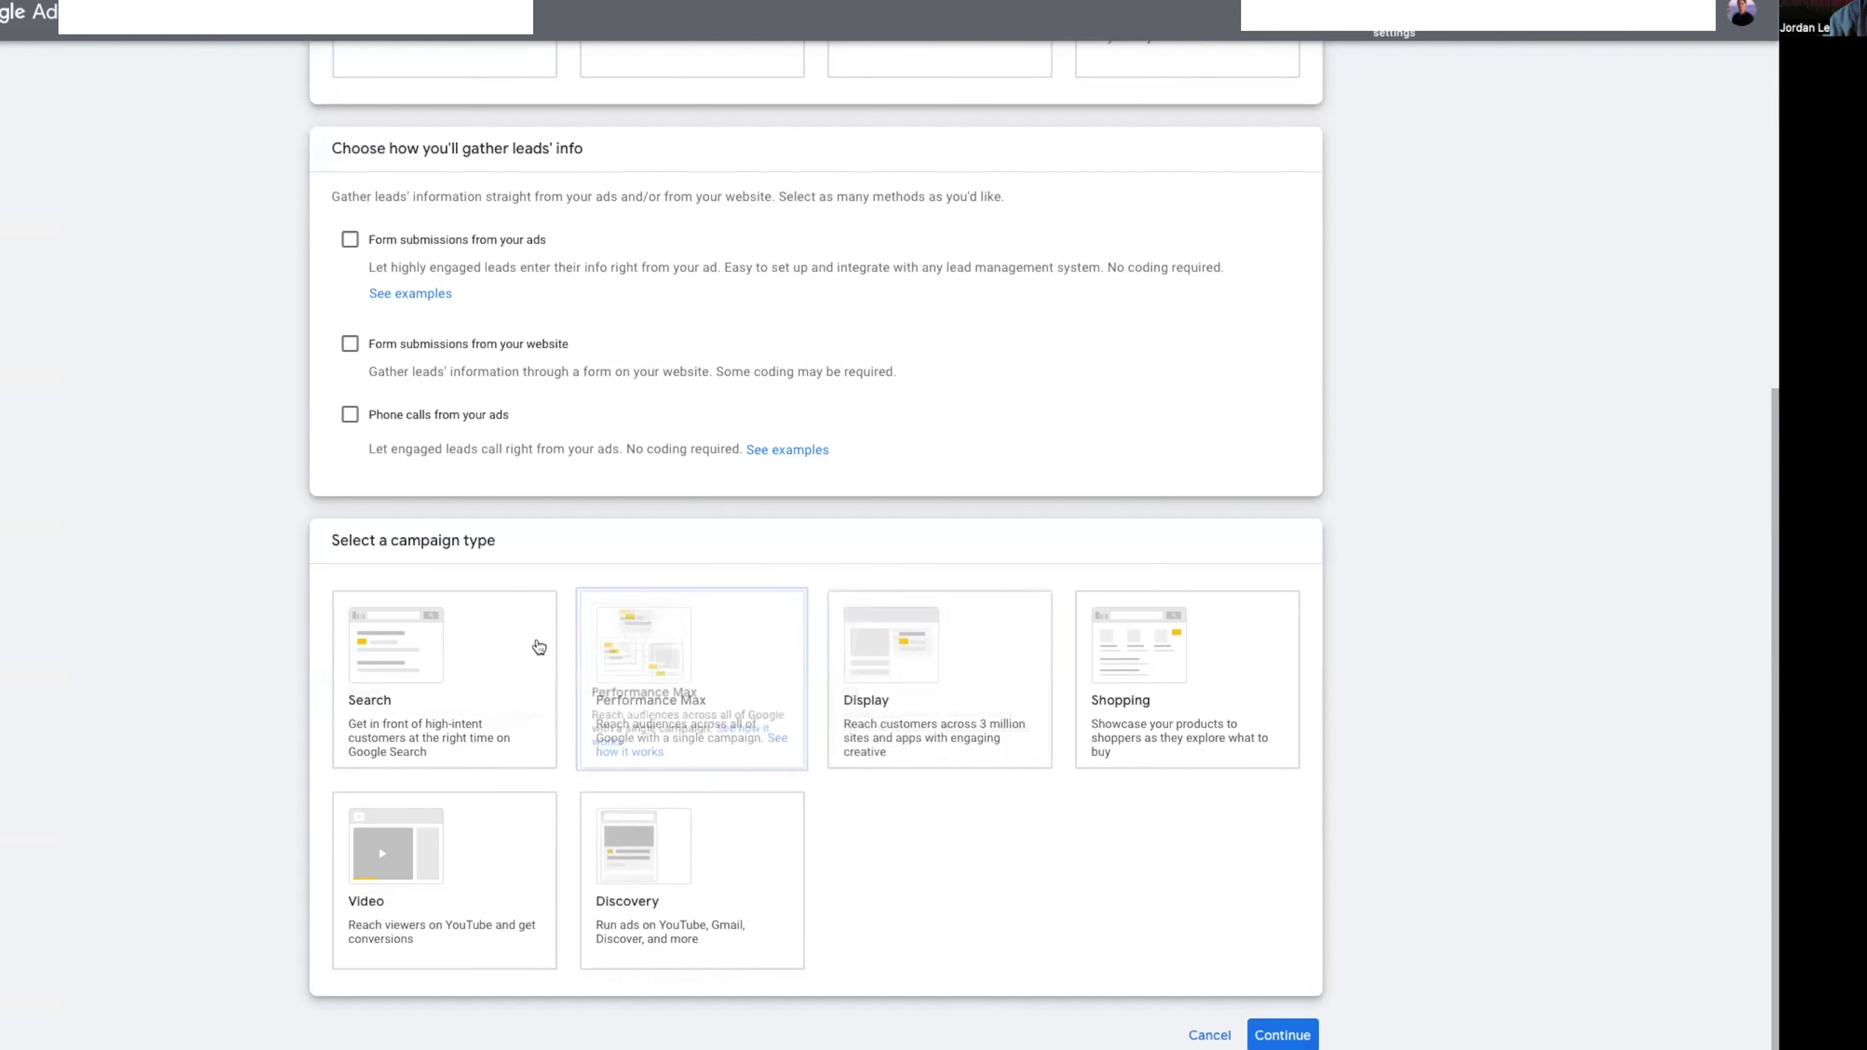
click(572, 639)
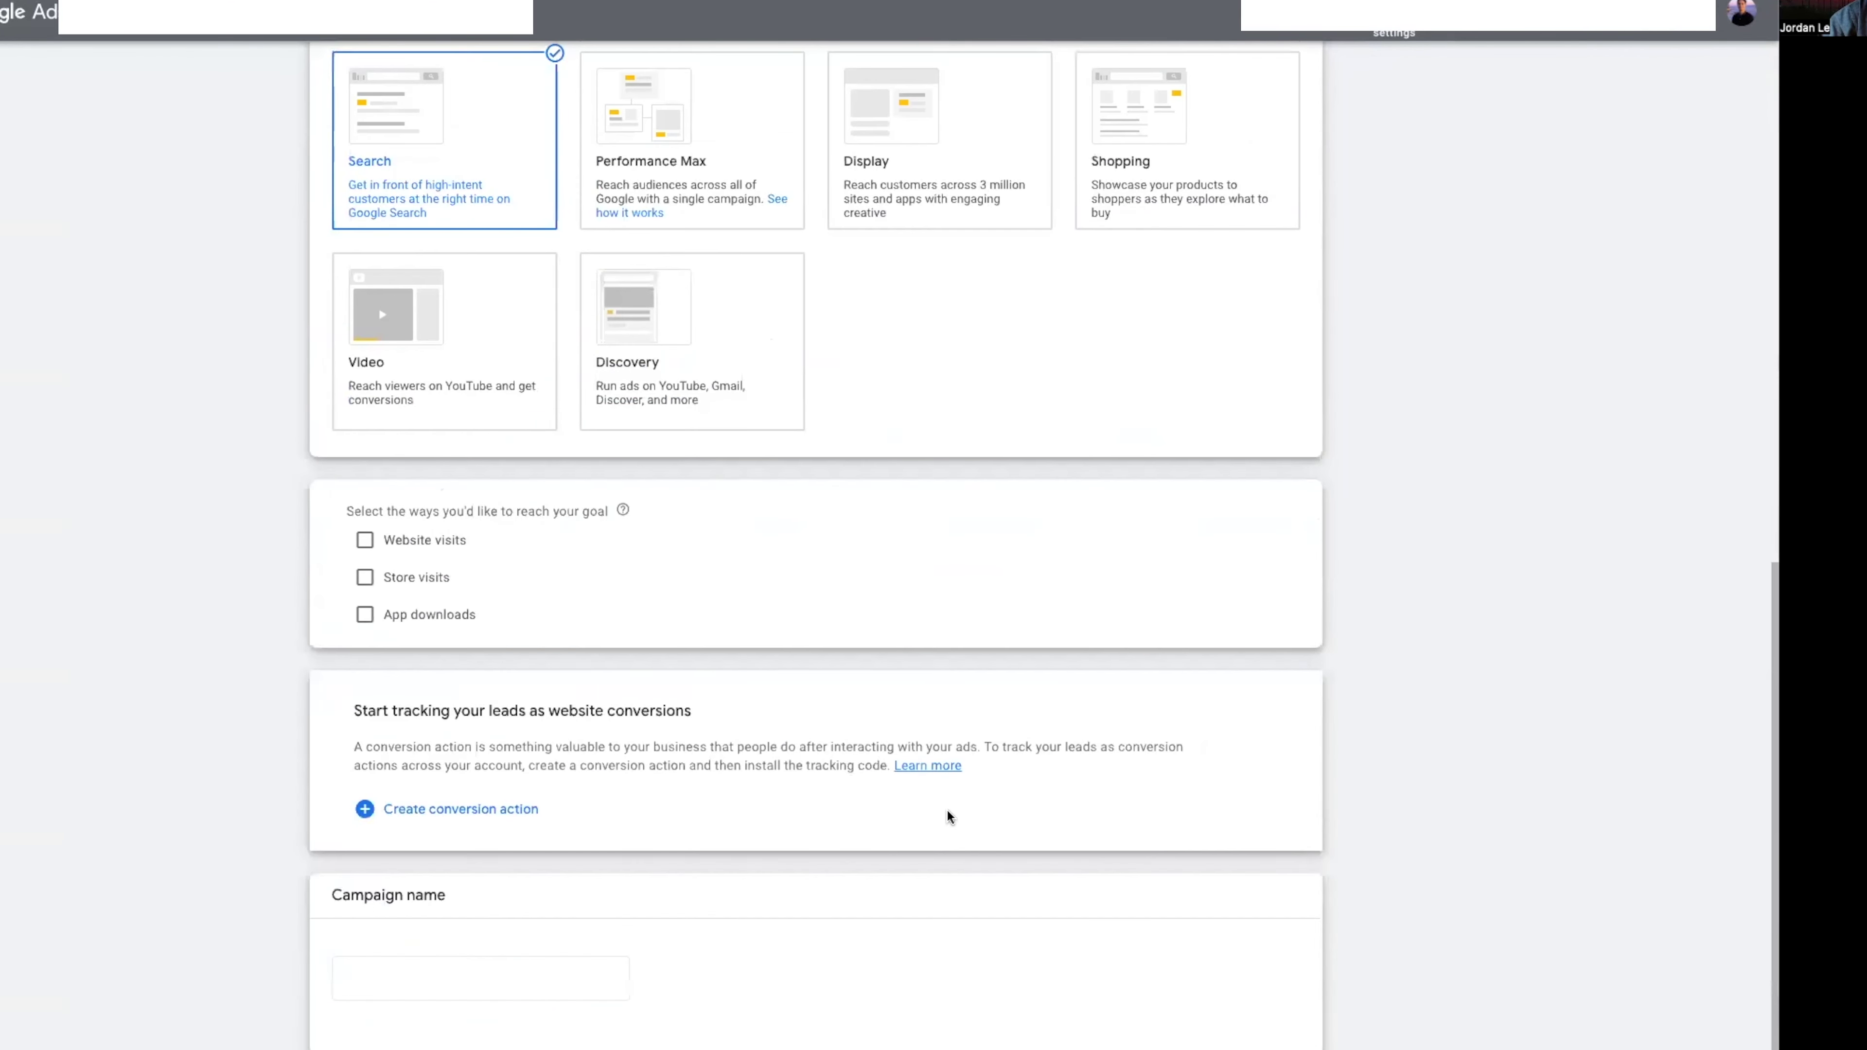
Enter Generate Leads as the campaign name and replace it with Doggy Treats.
scroll(937, 812, down, 1)
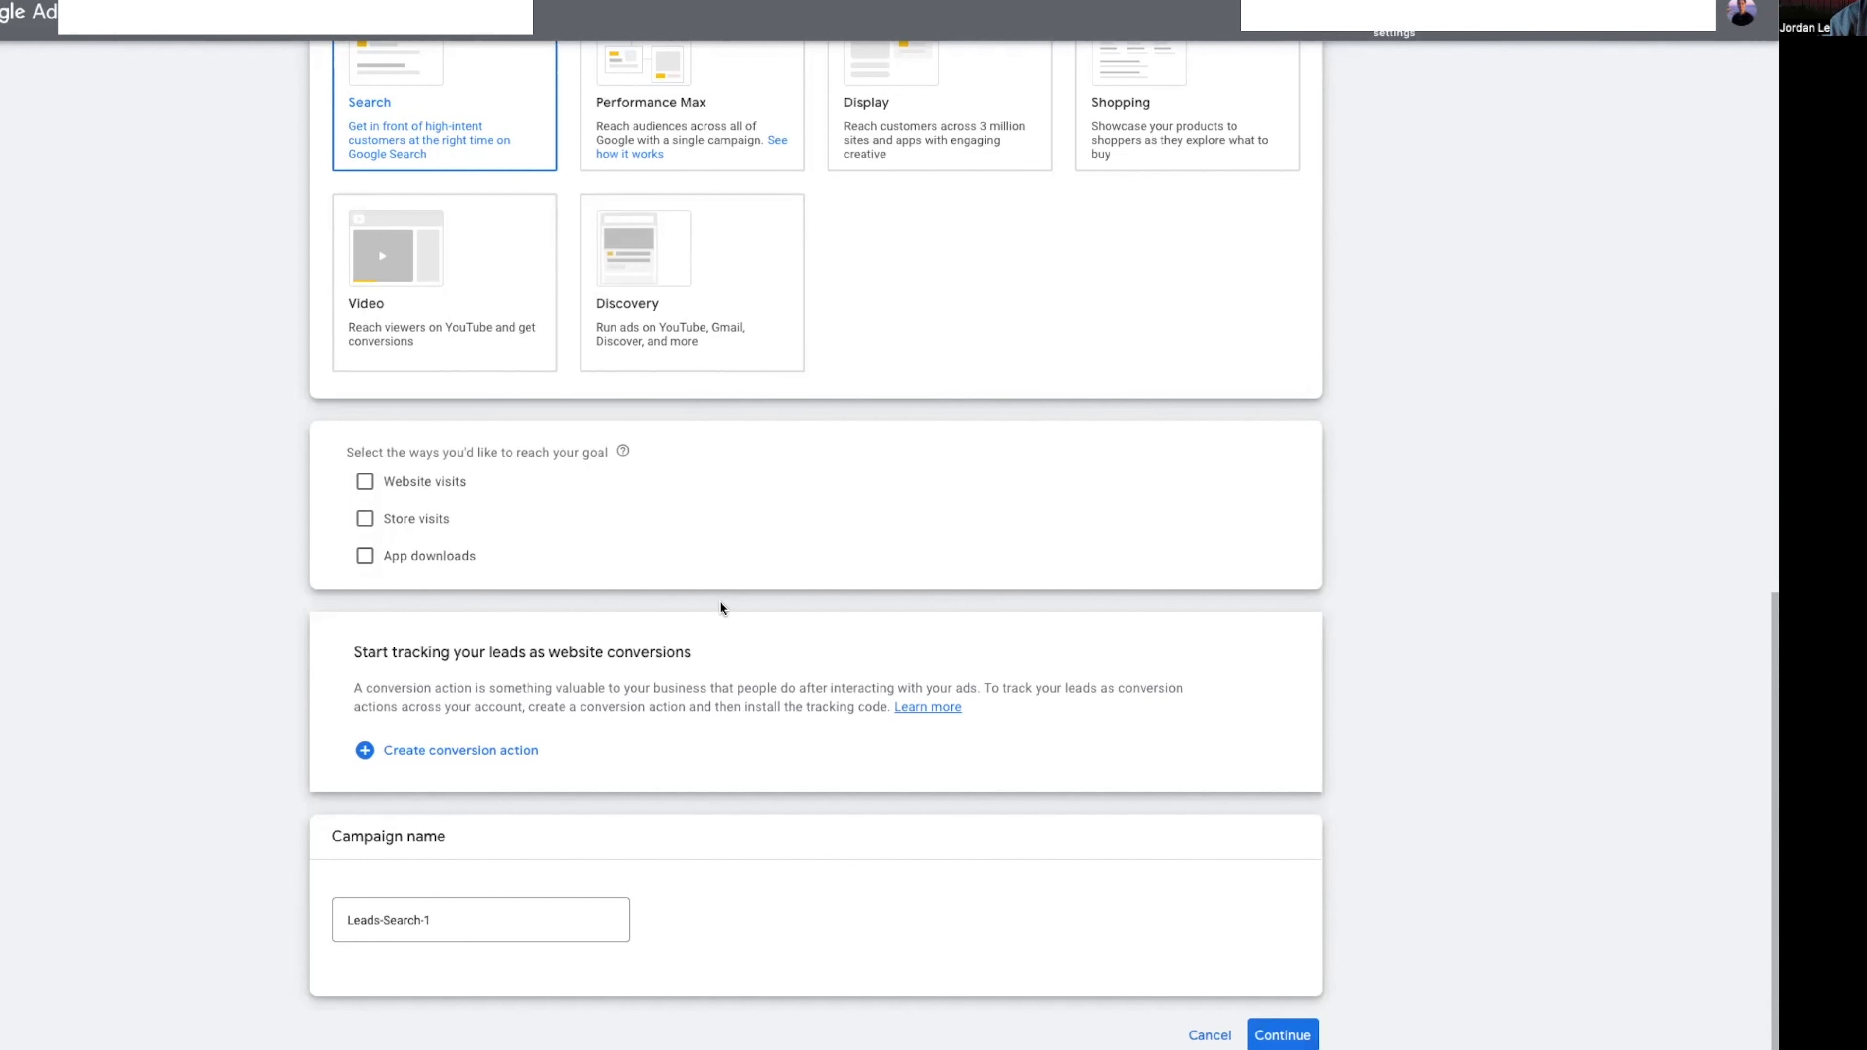
triple_click(353, 922)
text(Generate L)
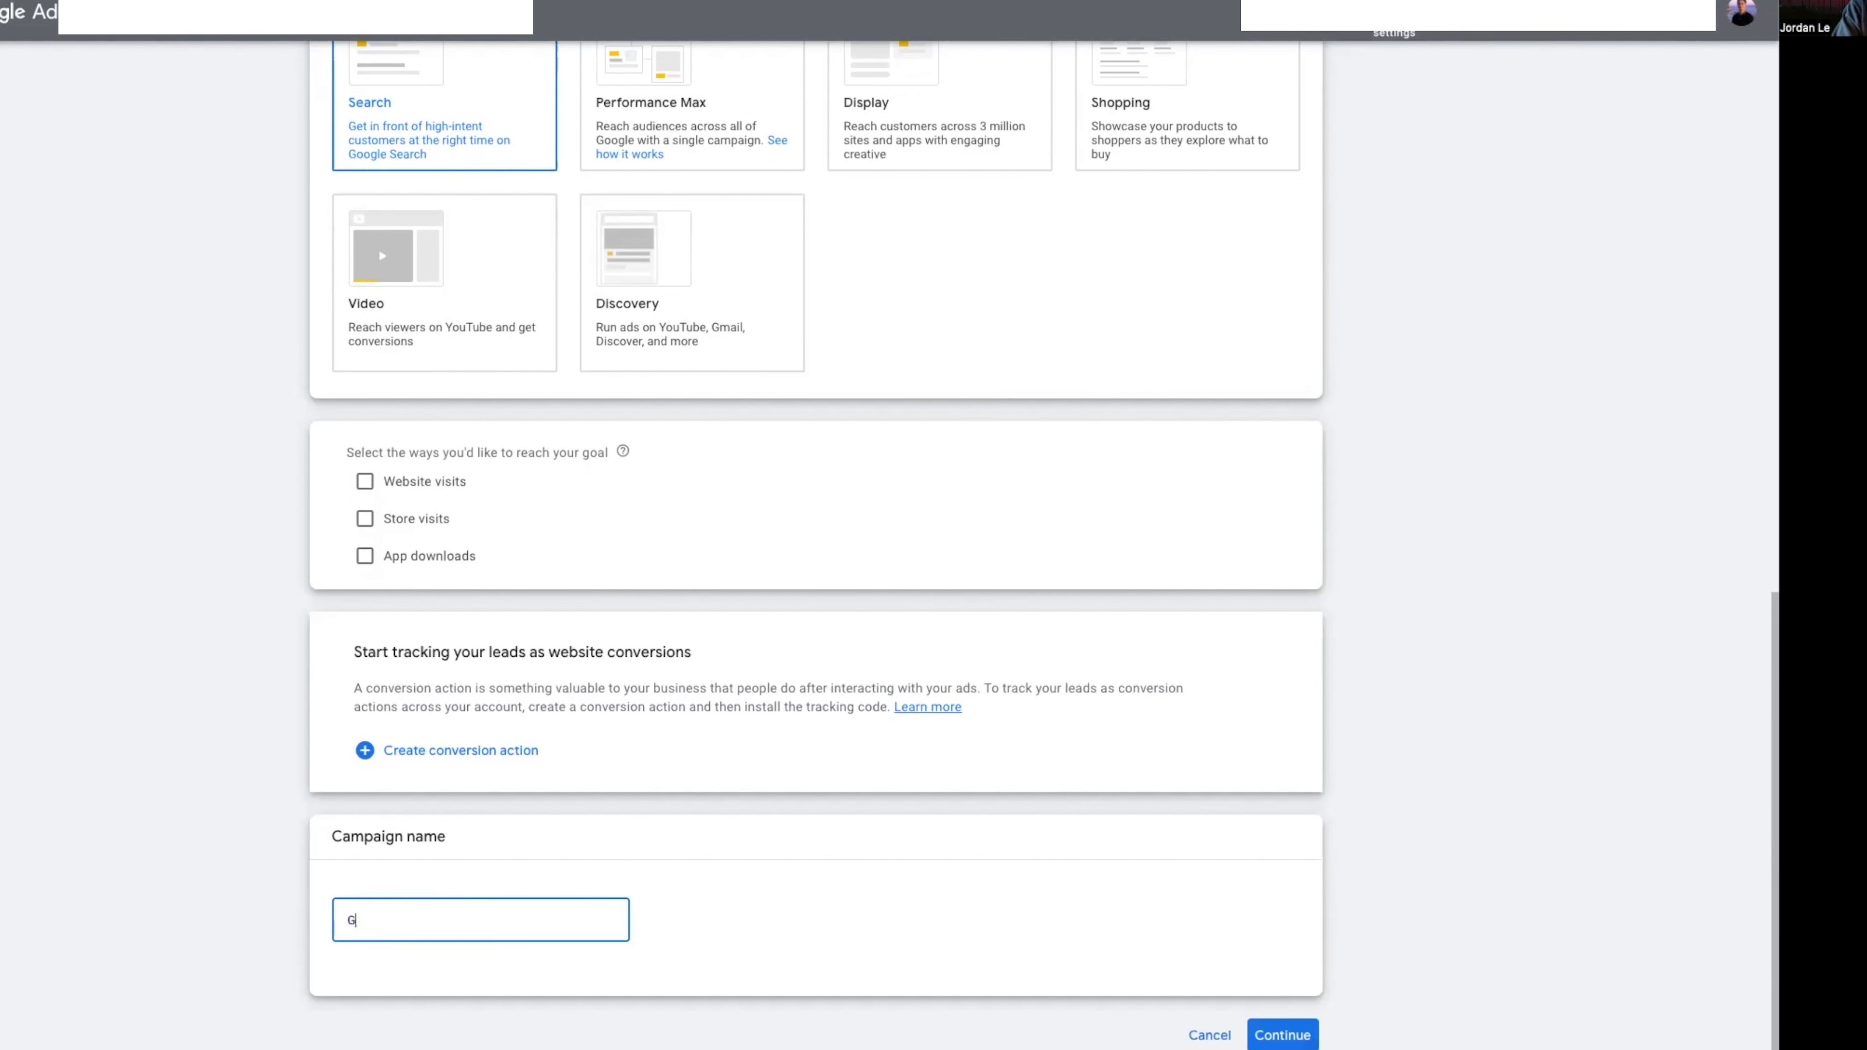
text(eads)
drag(449, 920, 190, 911)
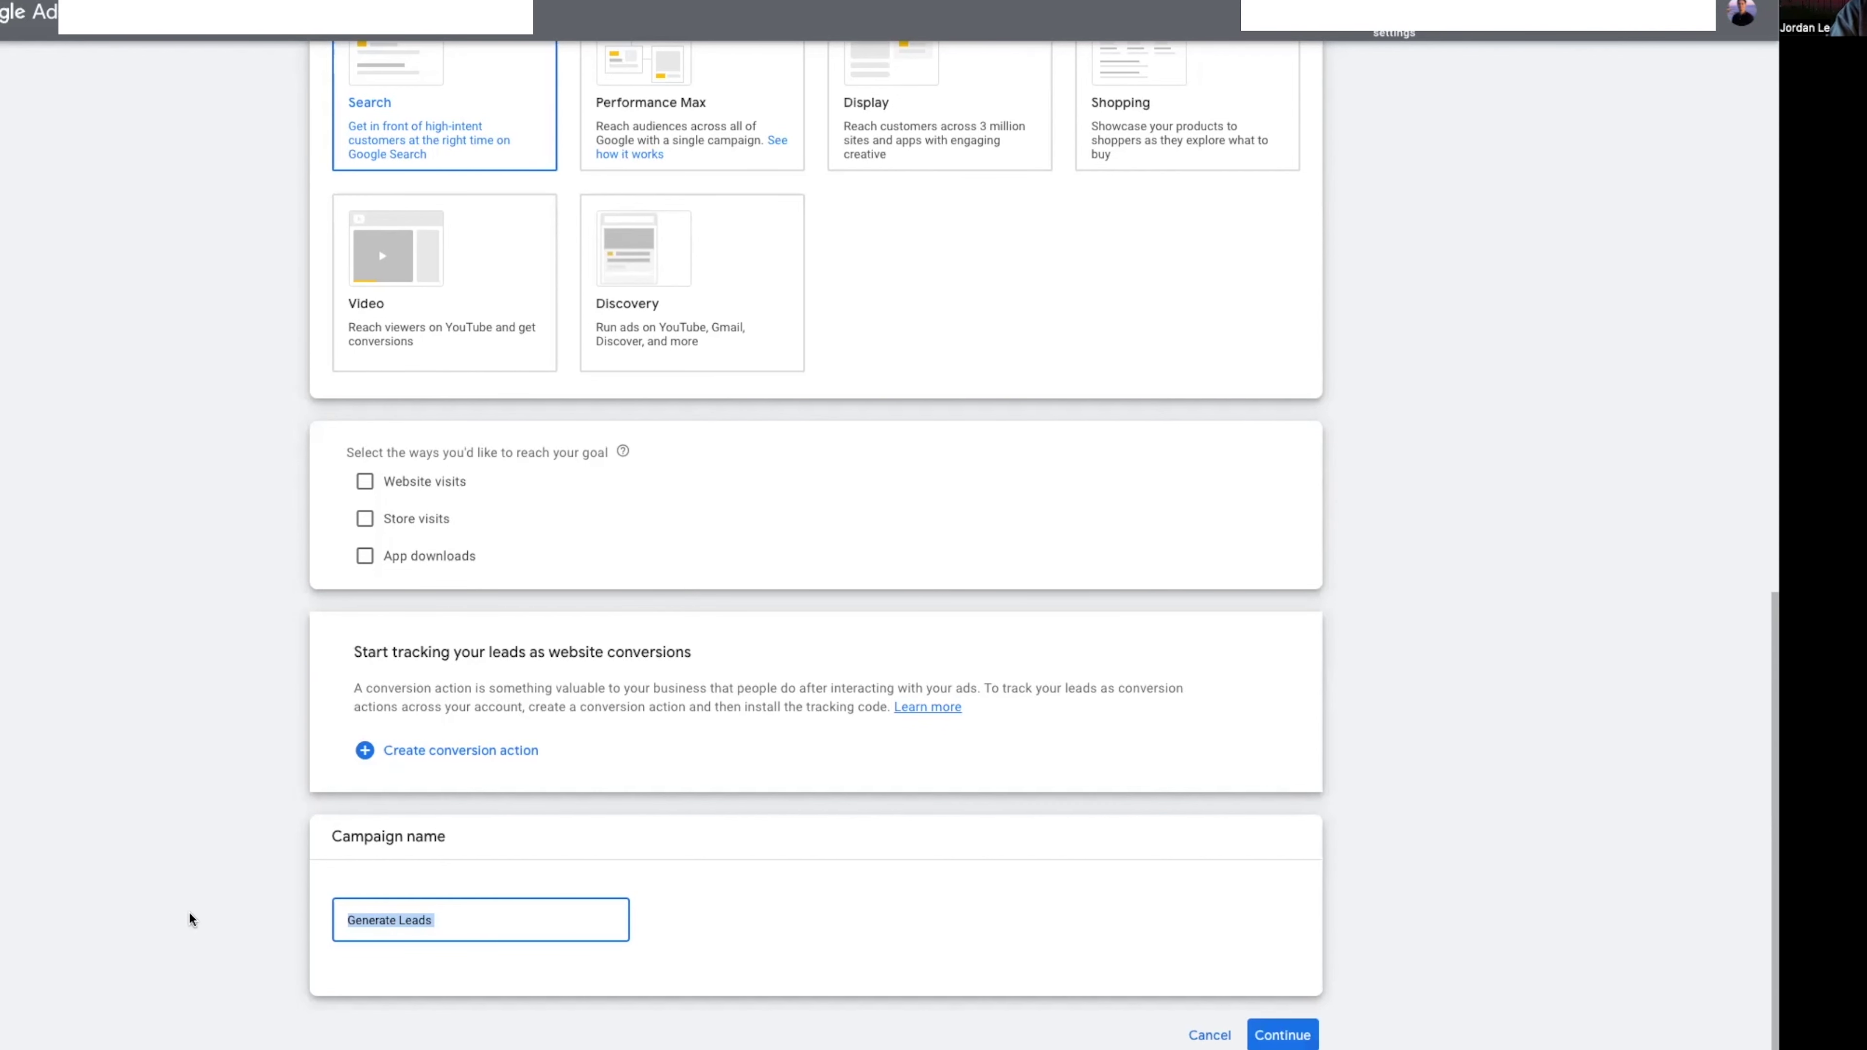
text(Doggy Treats)
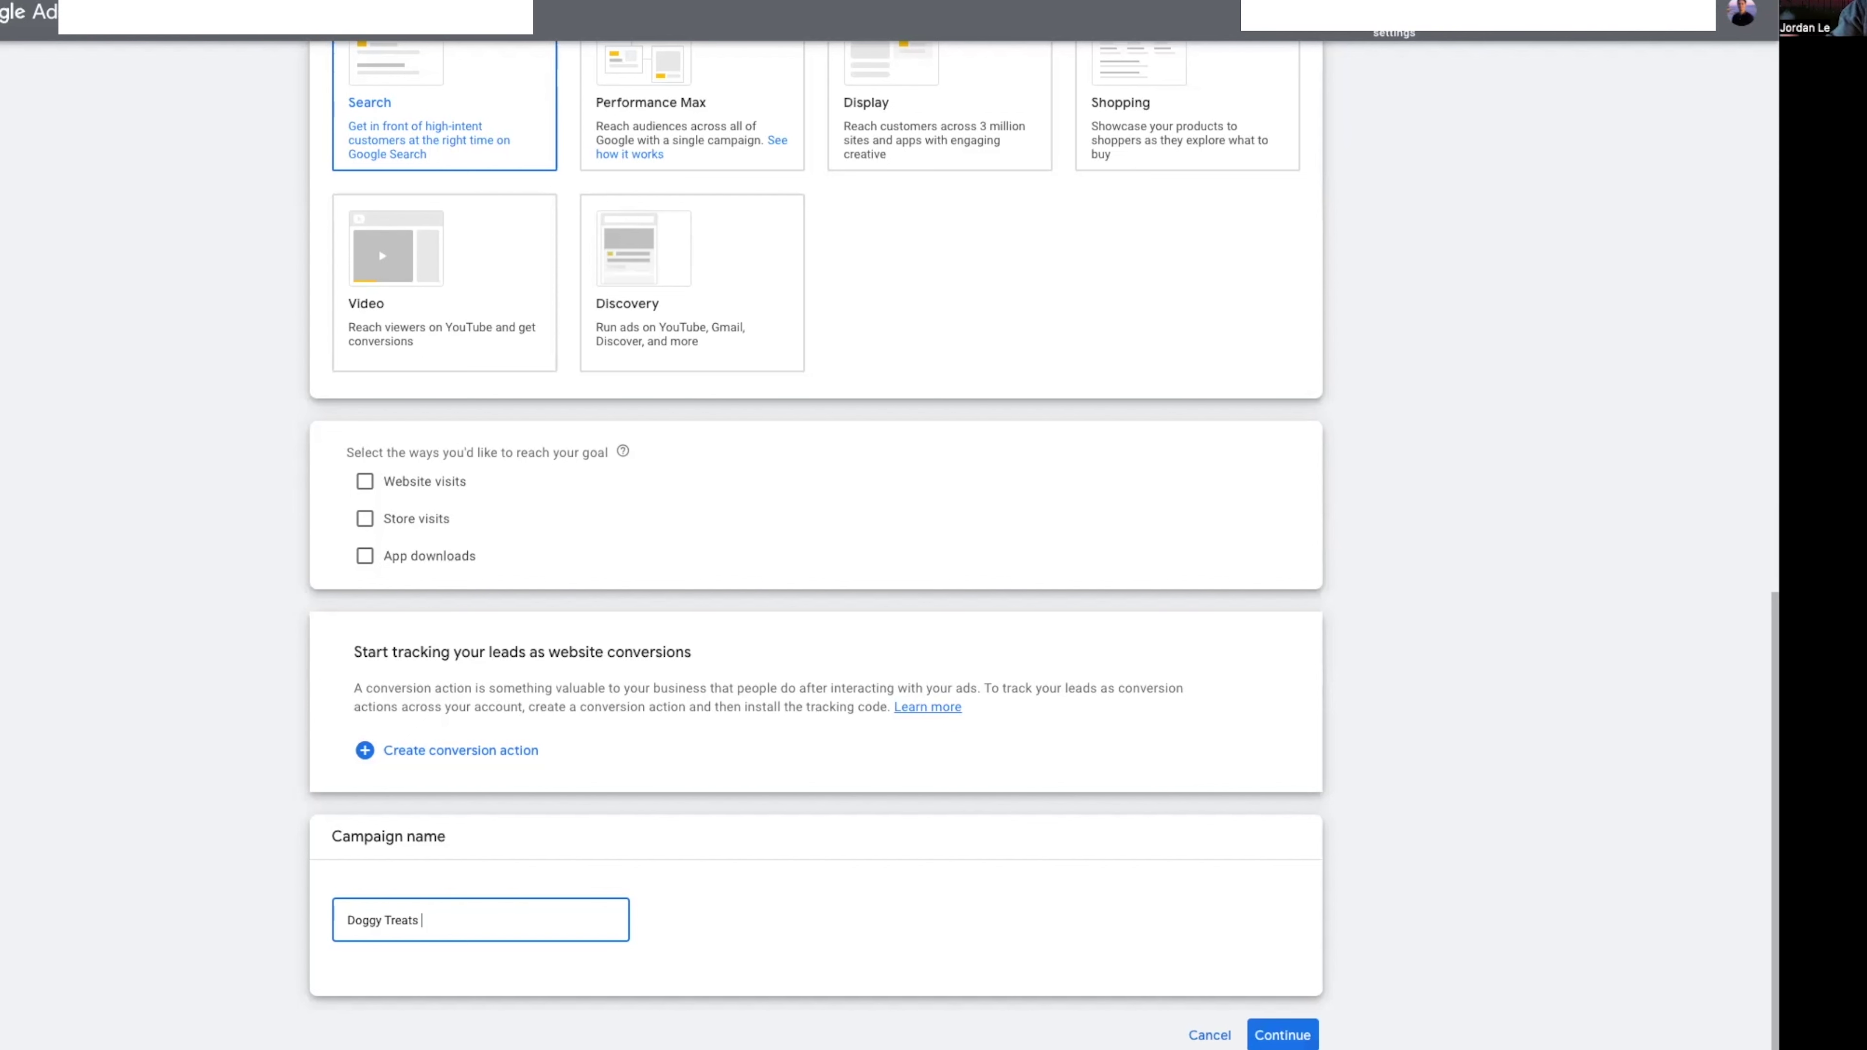
Name the campaign Criminal Defense Lawyer and continue to the bidding settings.
key(ctrl+a)
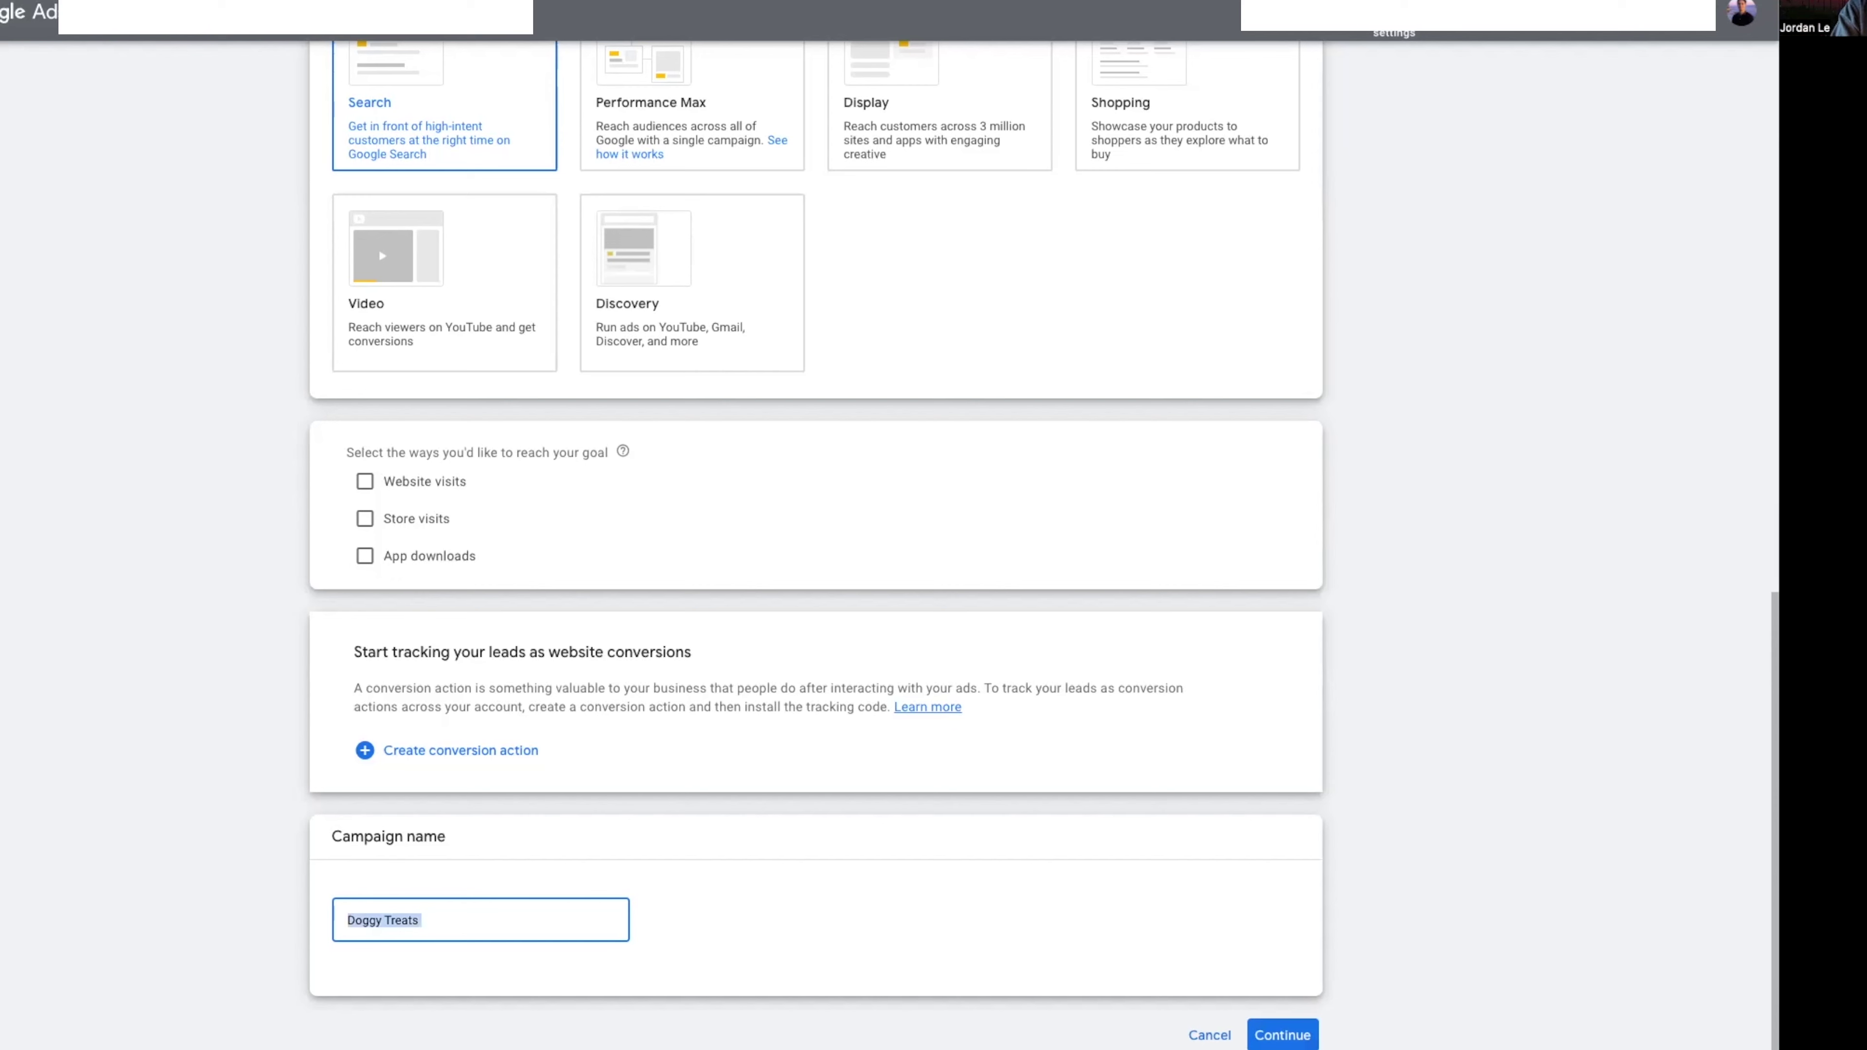
text(Criminal Defense Lawyer)
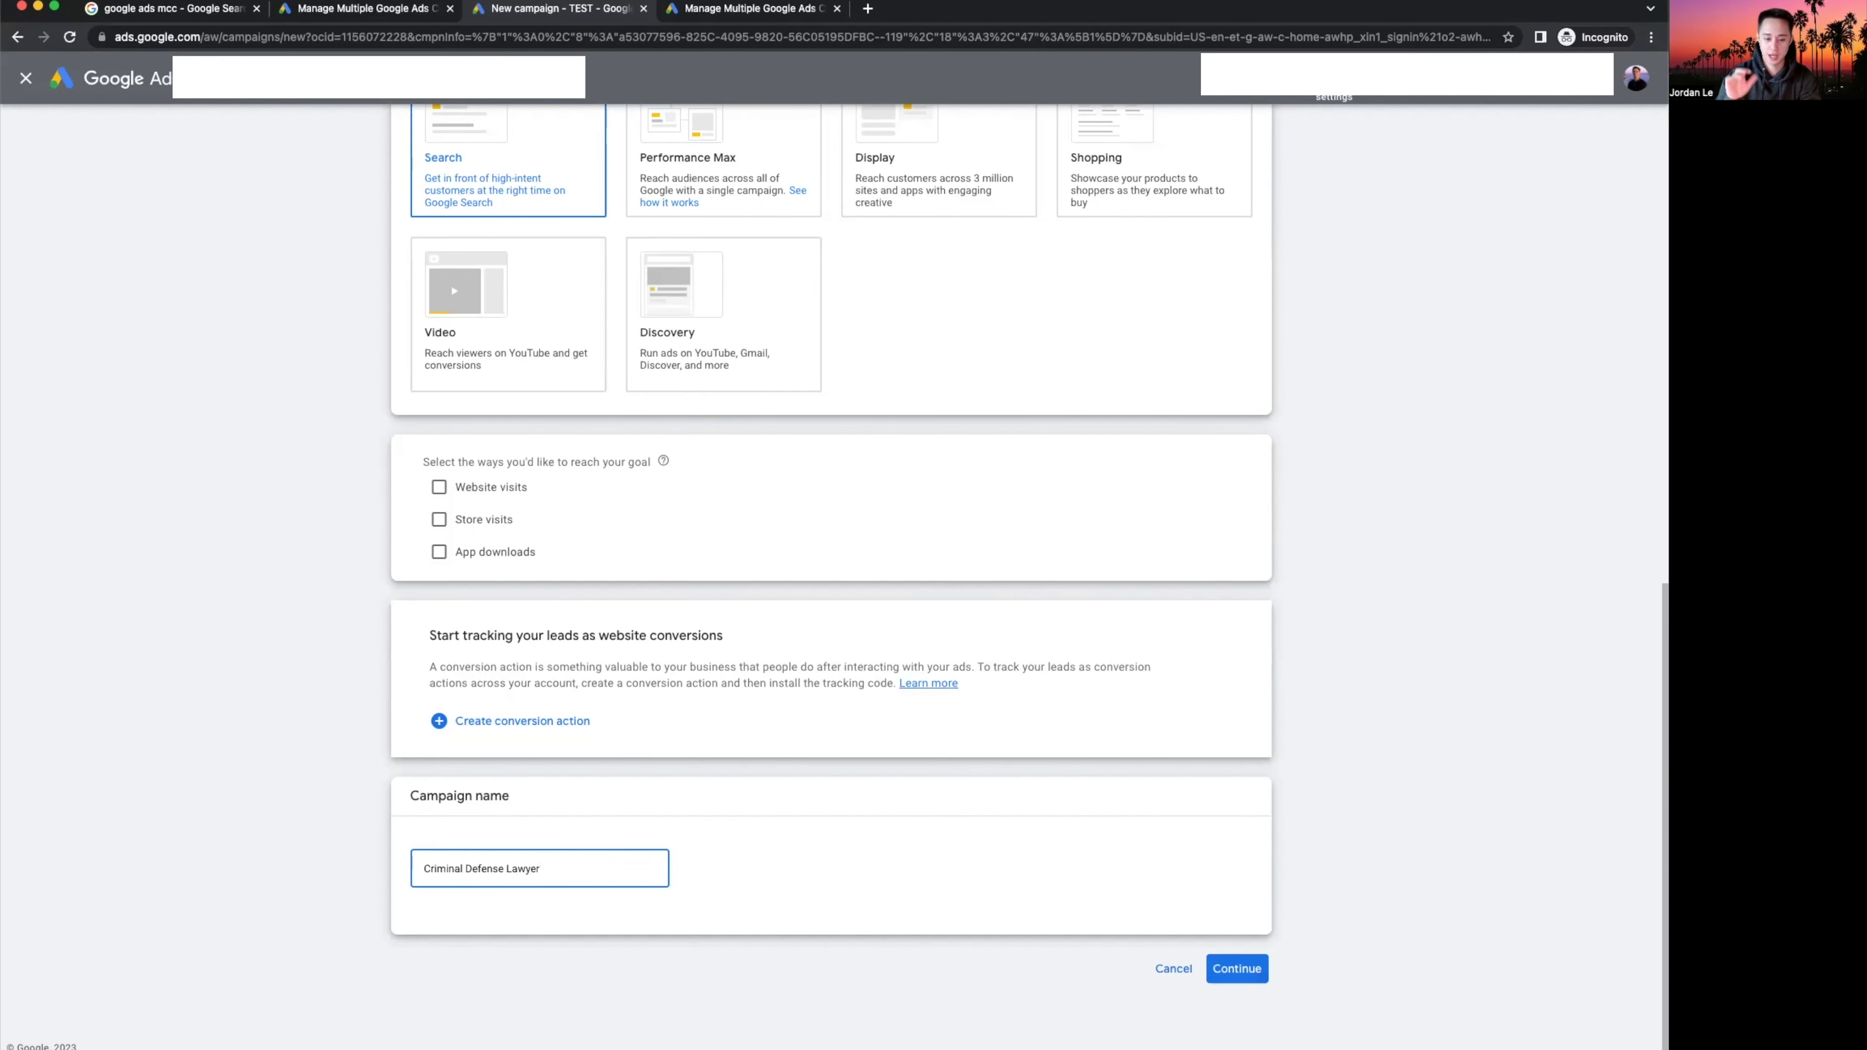
click(879, 898)
drag(557, 872, 431, 968)
click(974, 938)
click(1236, 969)
Expand the bidding settings and choose Clicks as what the campaign should focus on.
click(517, 190)
click(658, 193)
click(633, 192)
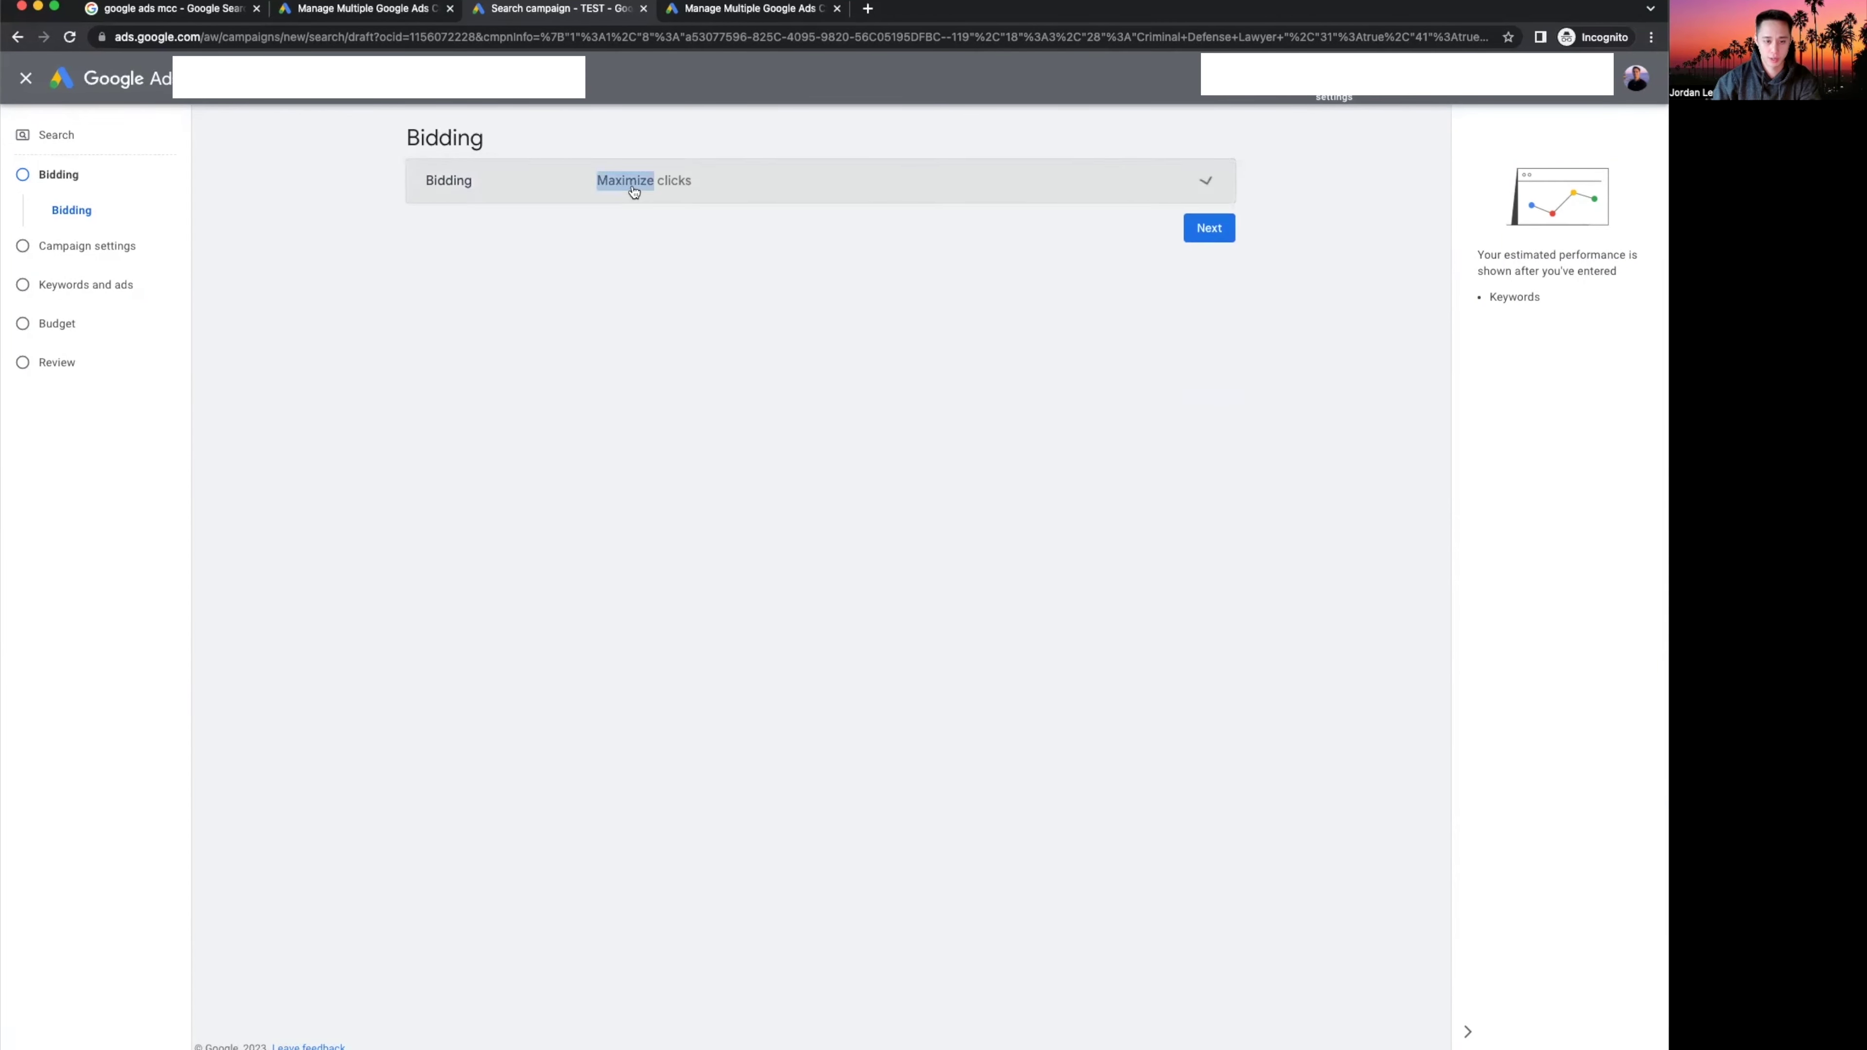
click(630, 188)
click(457, 257)
click(580, 406)
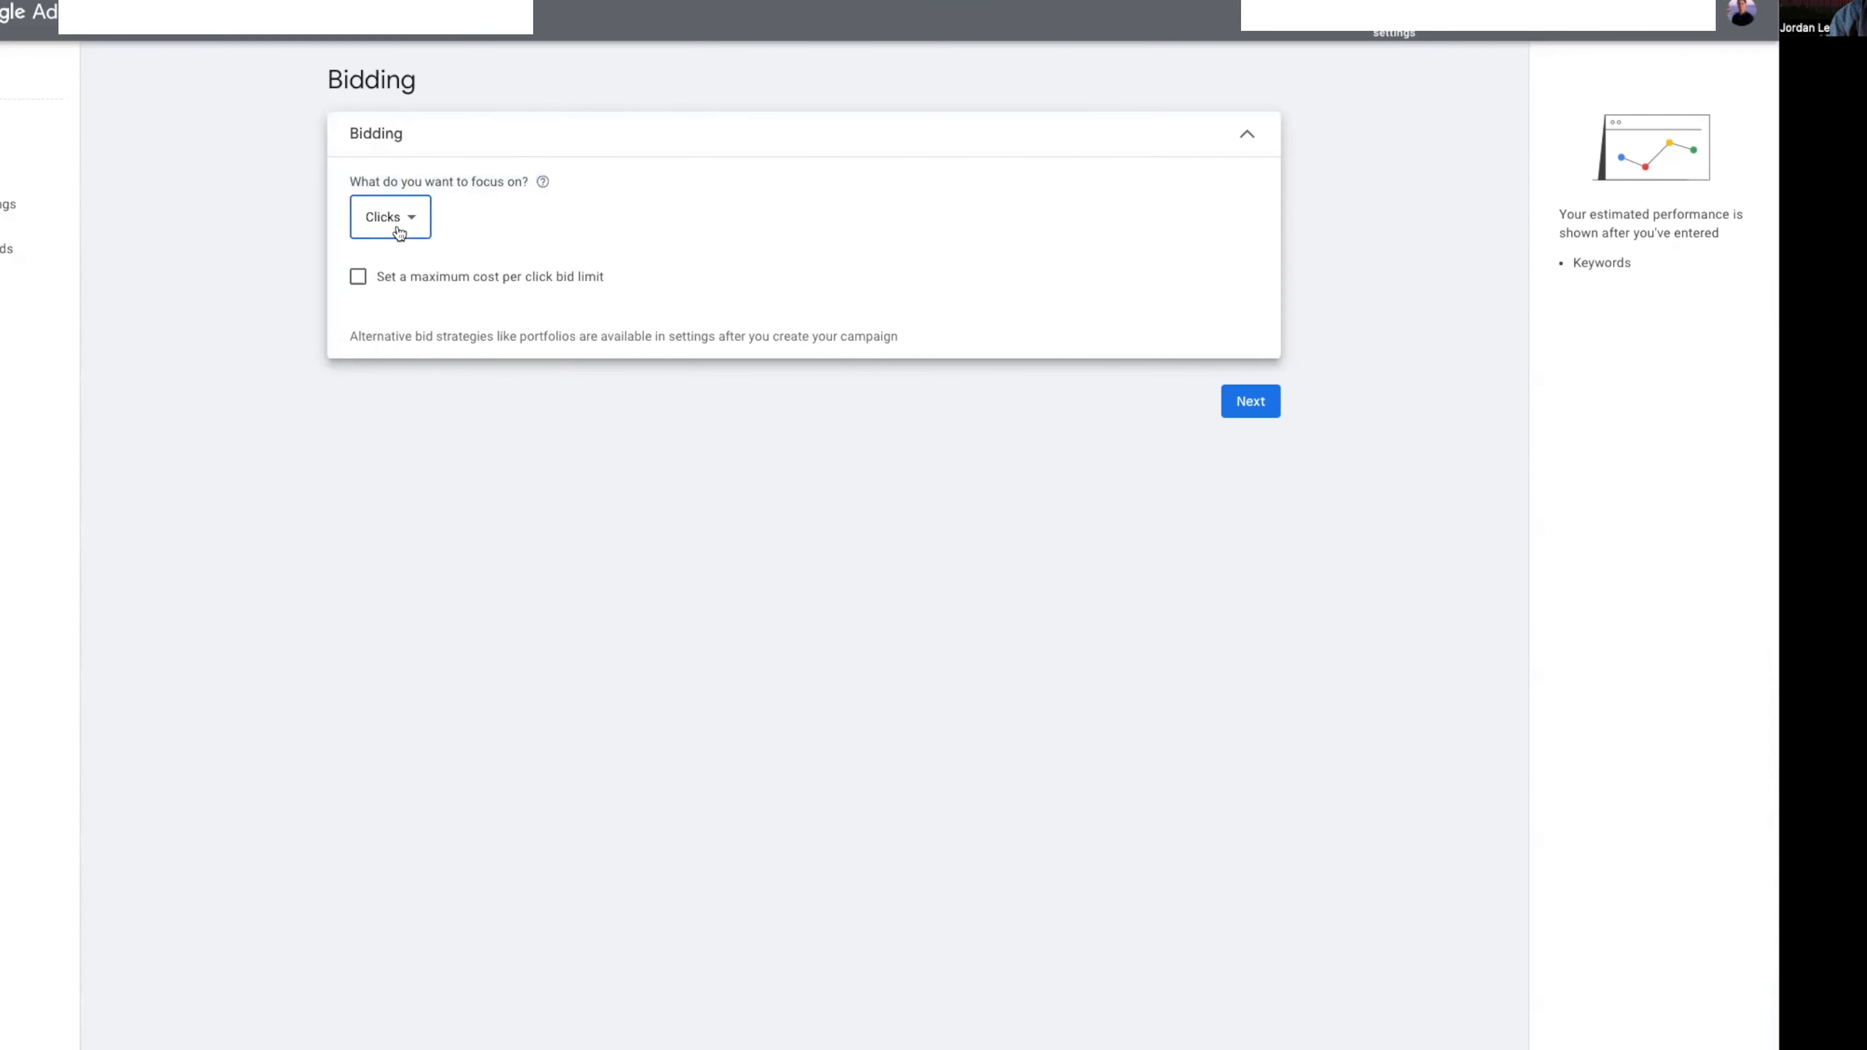
click(463, 264)
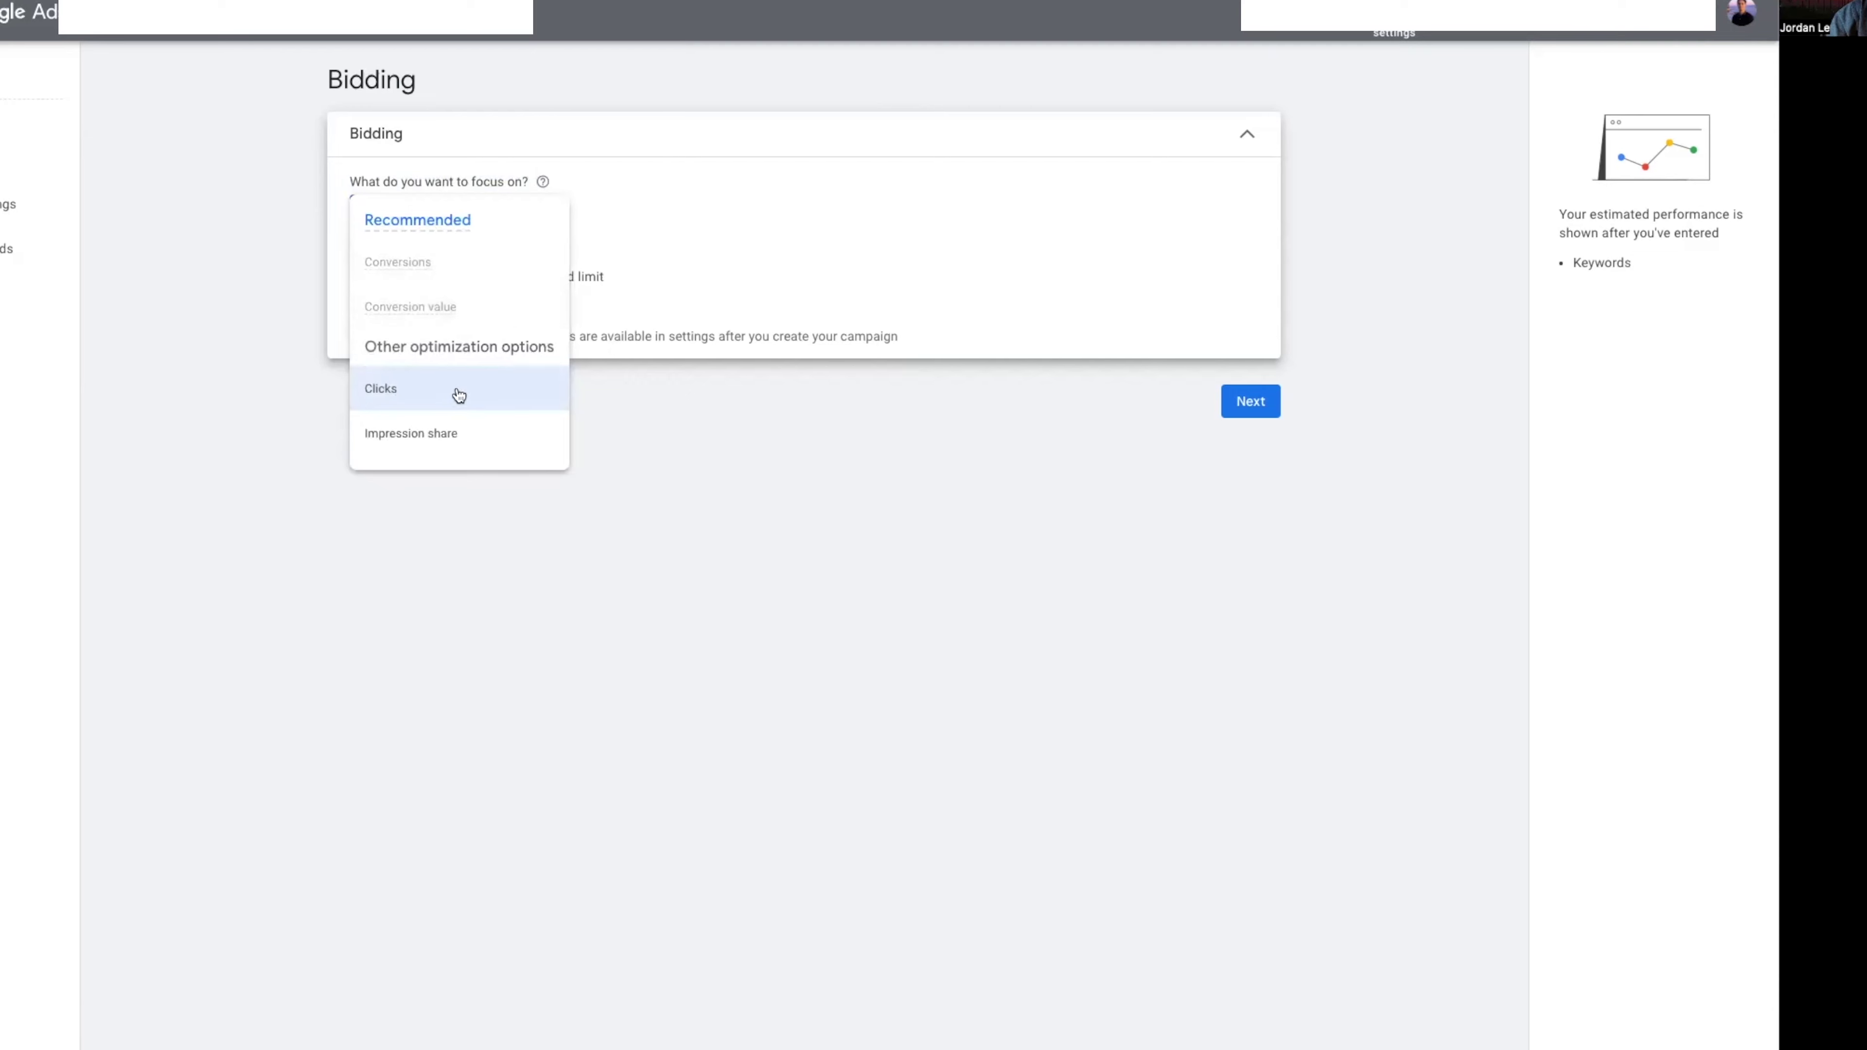
click(471, 400)
Try Impression share as the bidding focus, and switch back to Clicks.
click(408, 218)
click(412, 441)
click(432, 209)
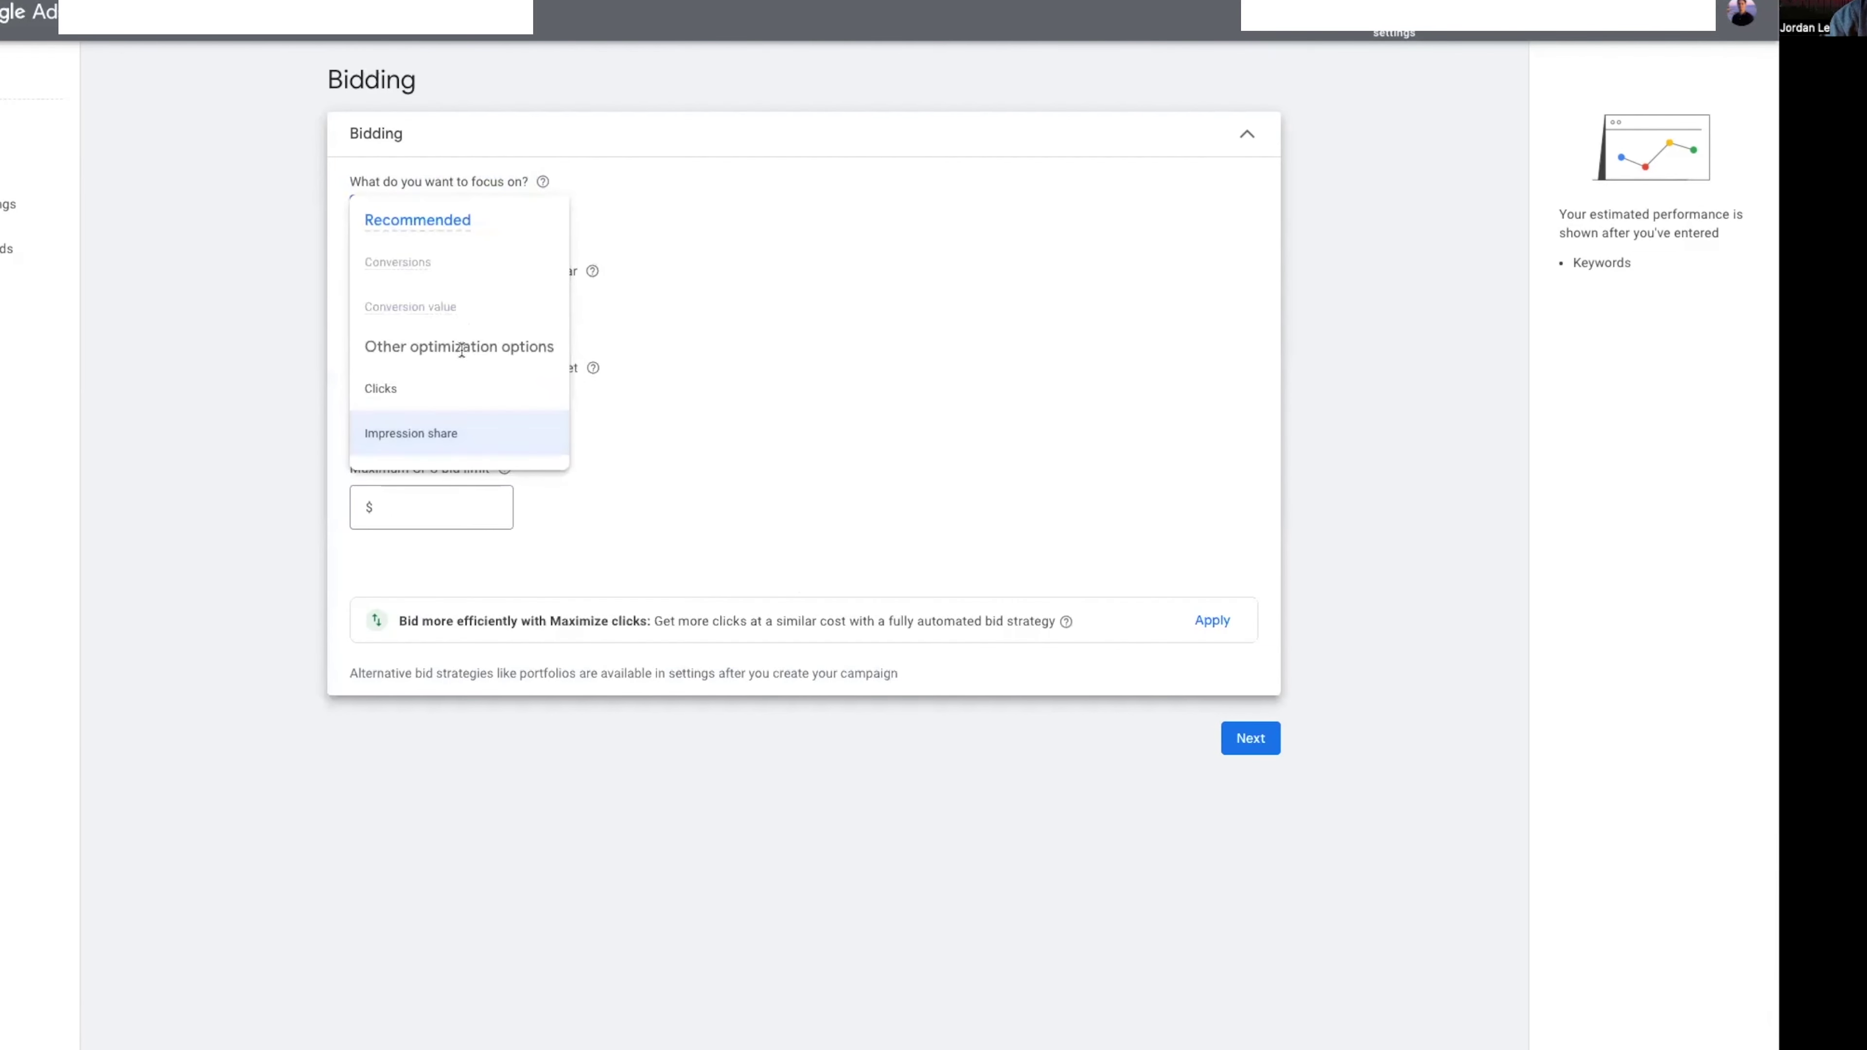
click(440, 390)
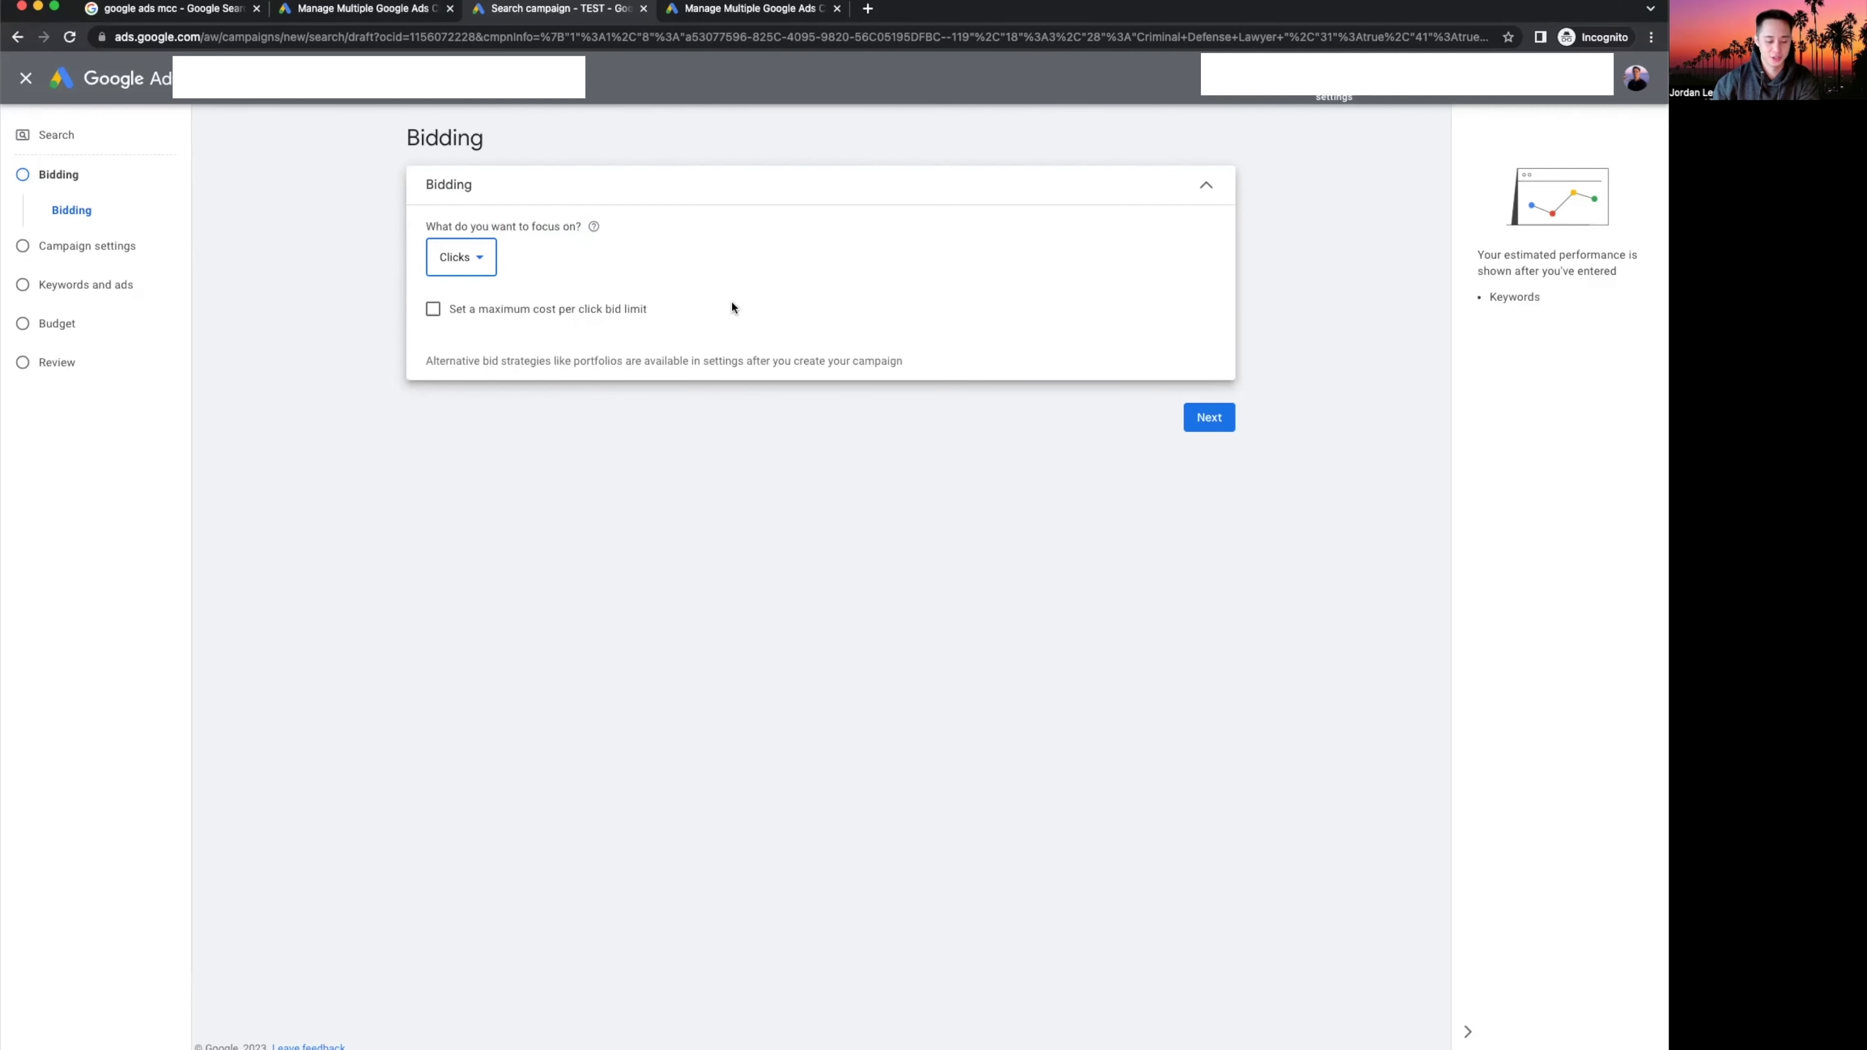
Examine the available bidding focus options without changing the current choice.
key(space)
click(780, 294)
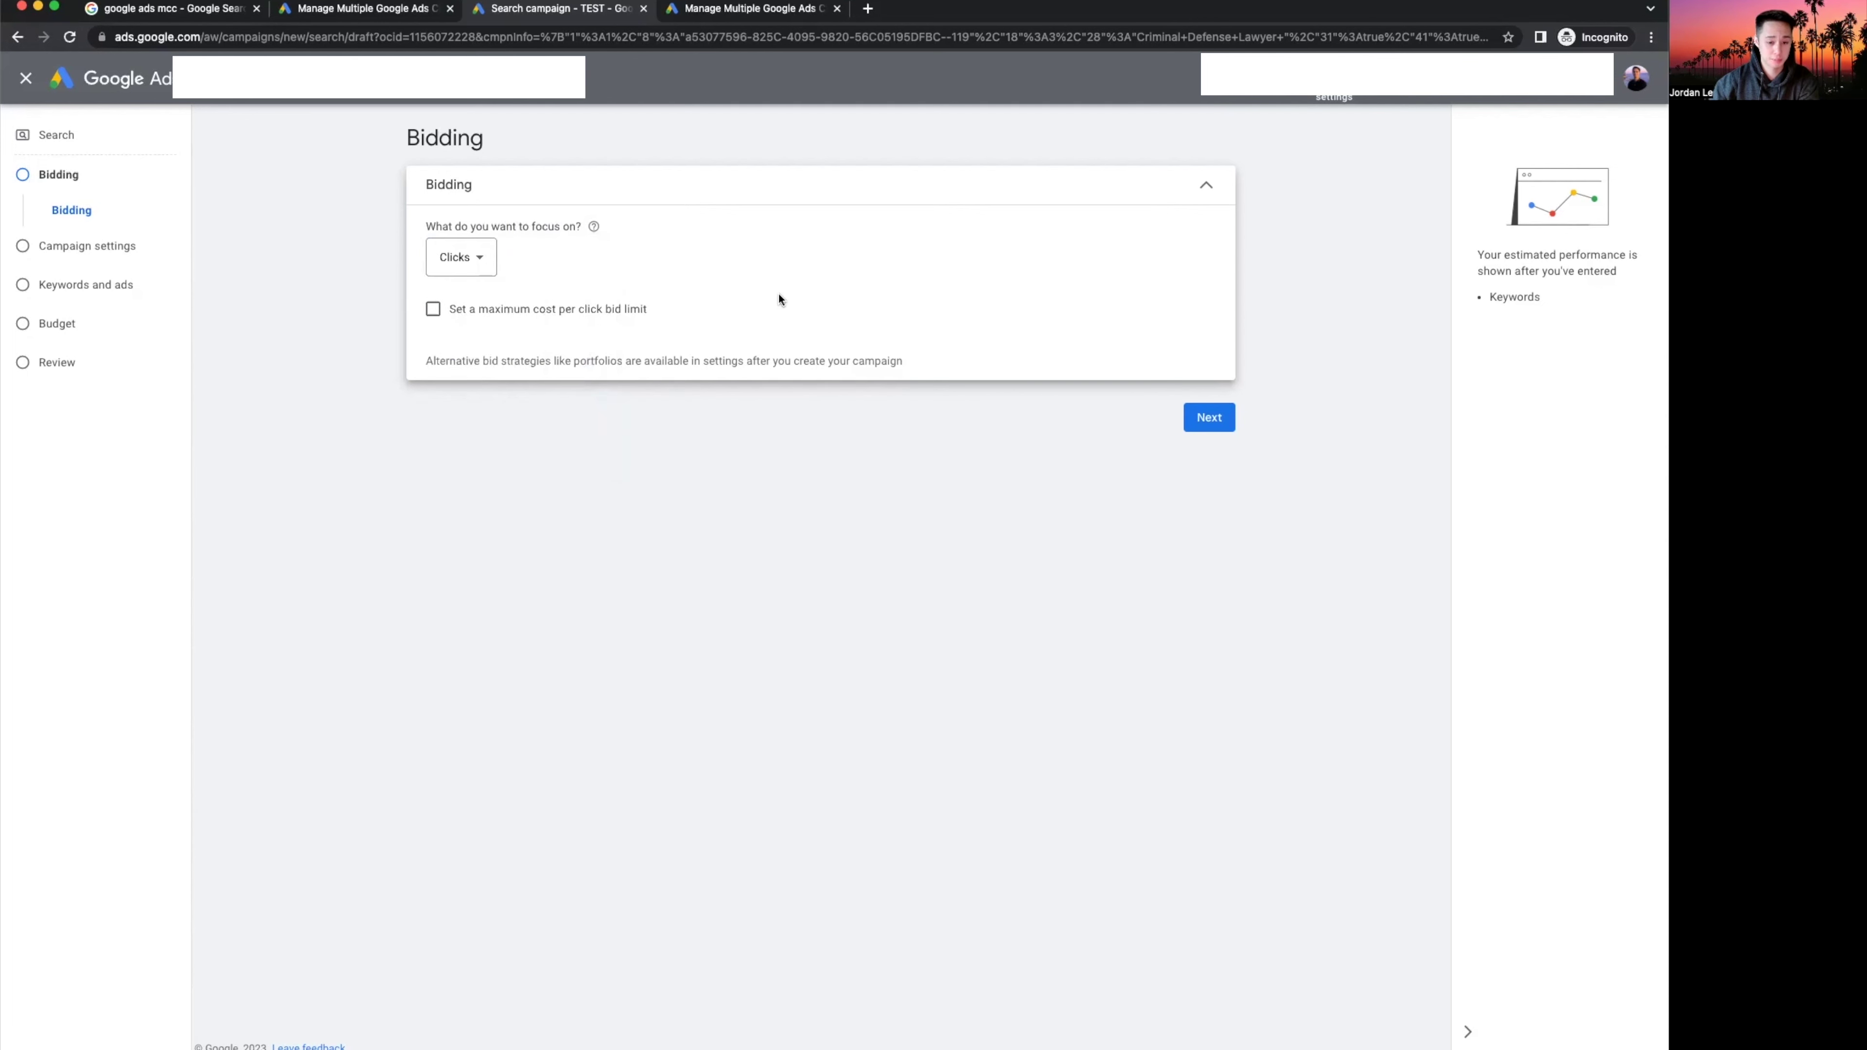
key(space)
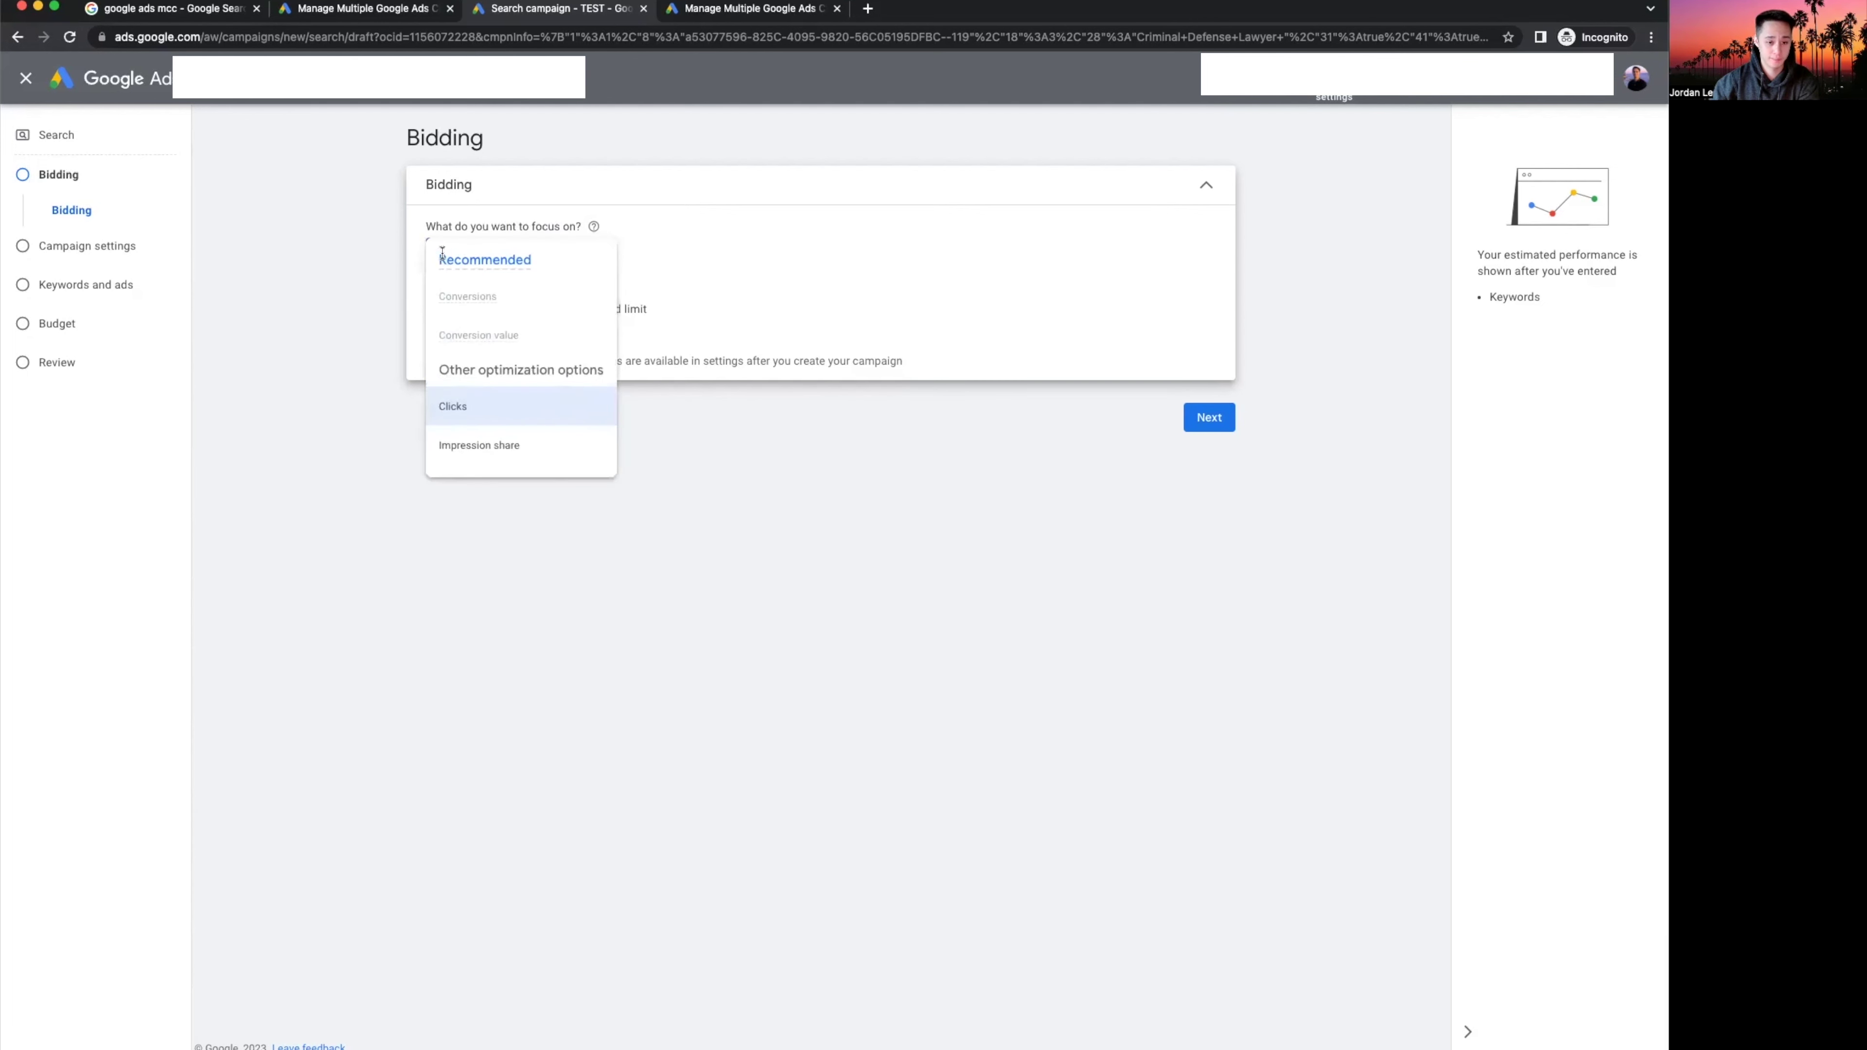
click(794, 279)
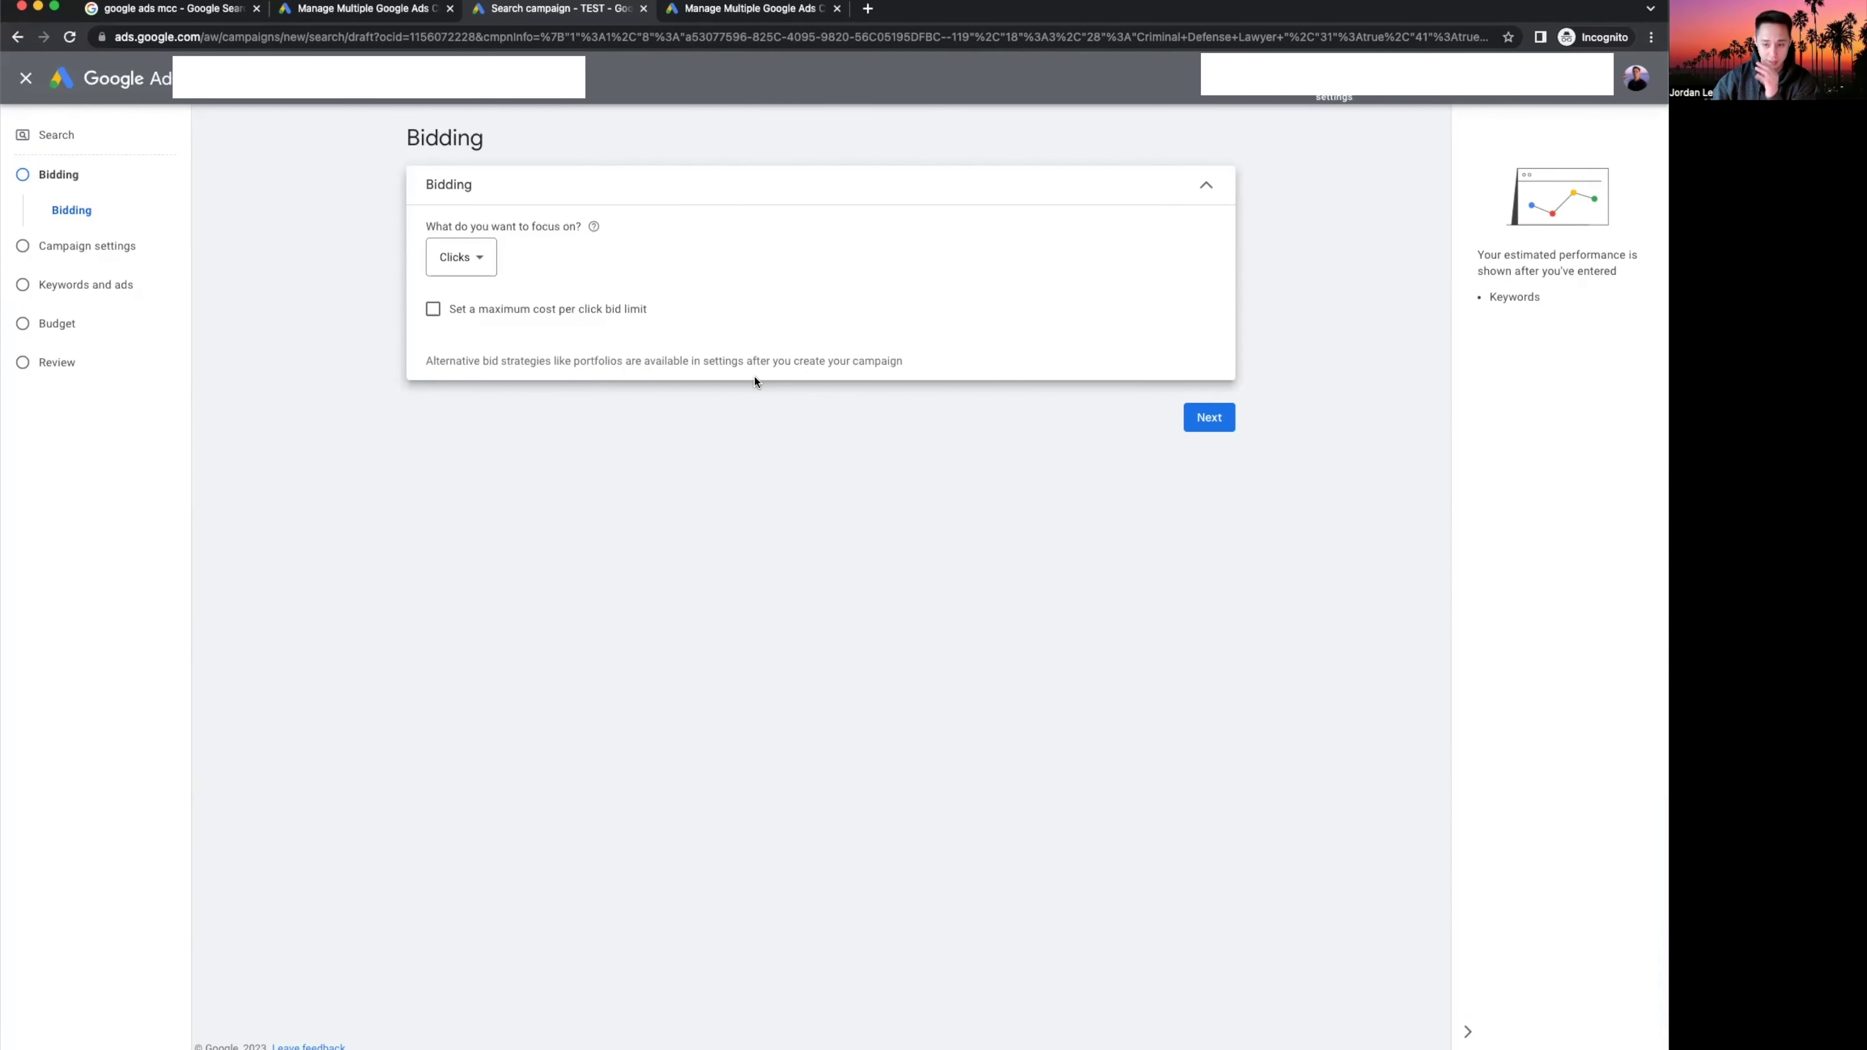
click(481, 257)
click(726, 522)
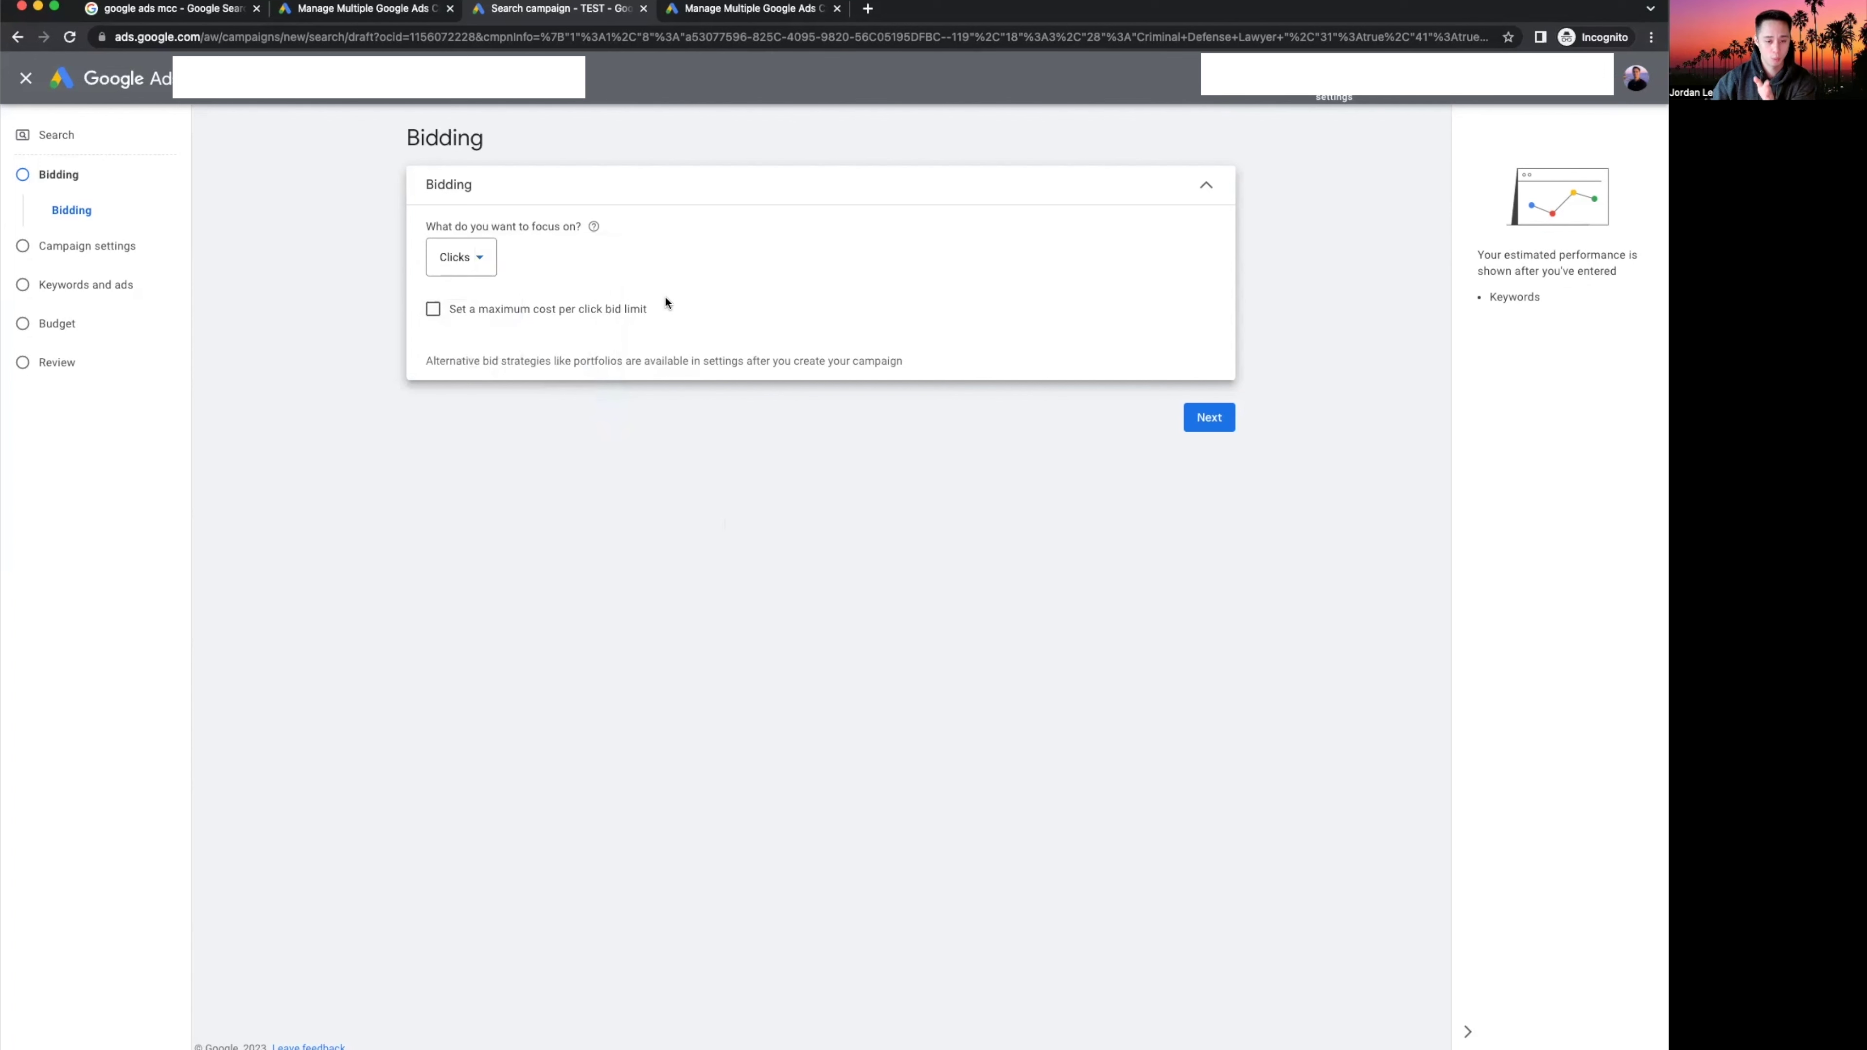
click(461, 259)
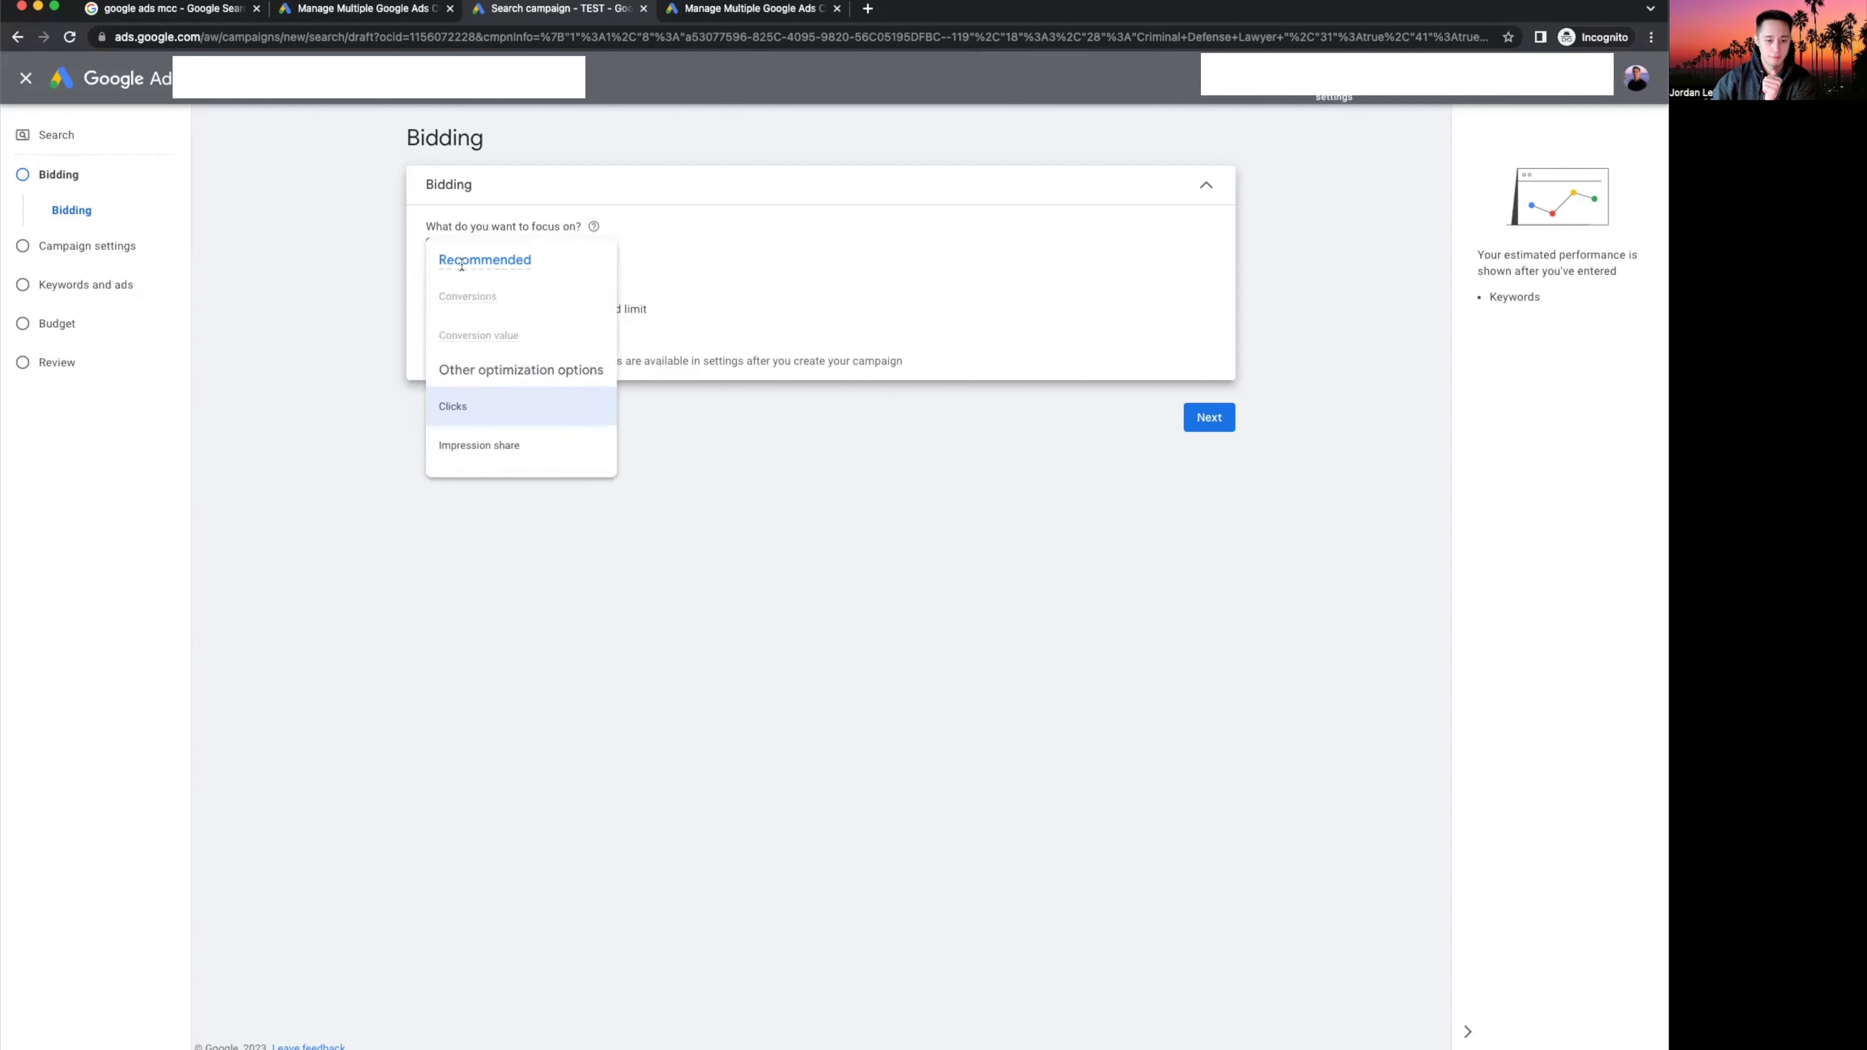
click(668, 434)
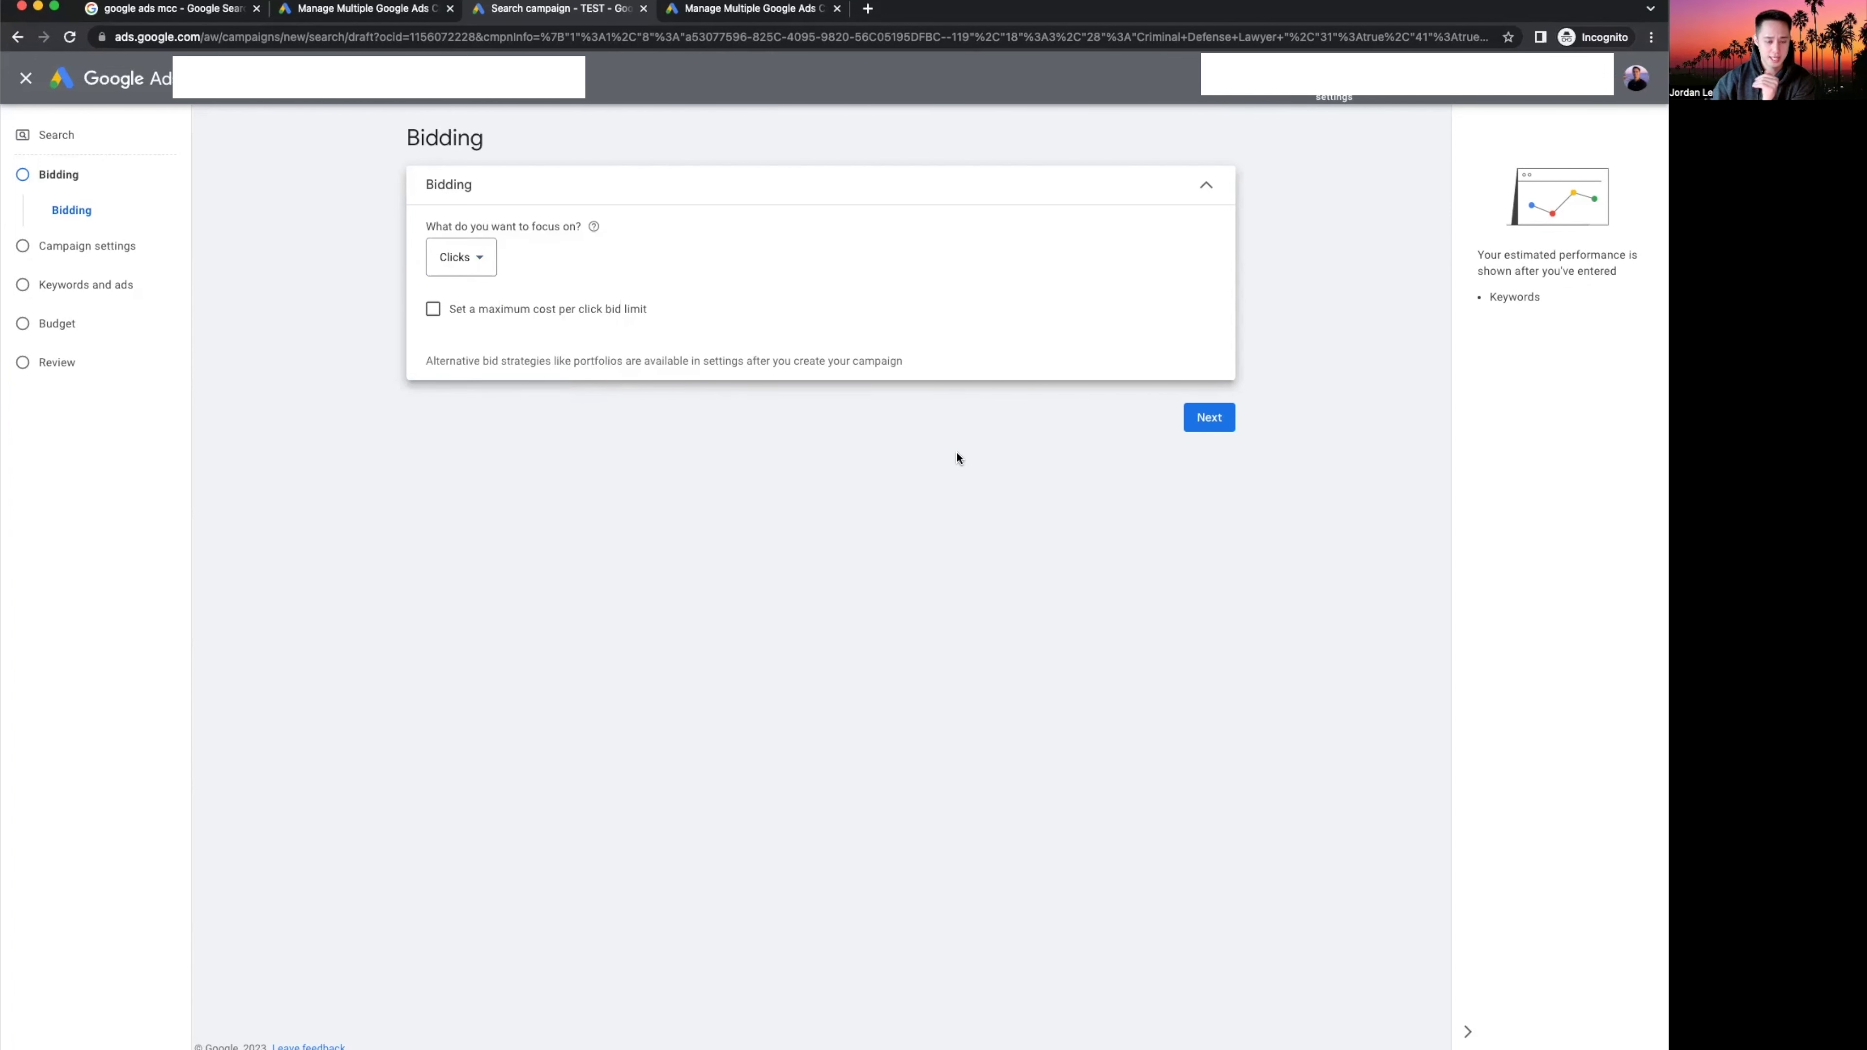
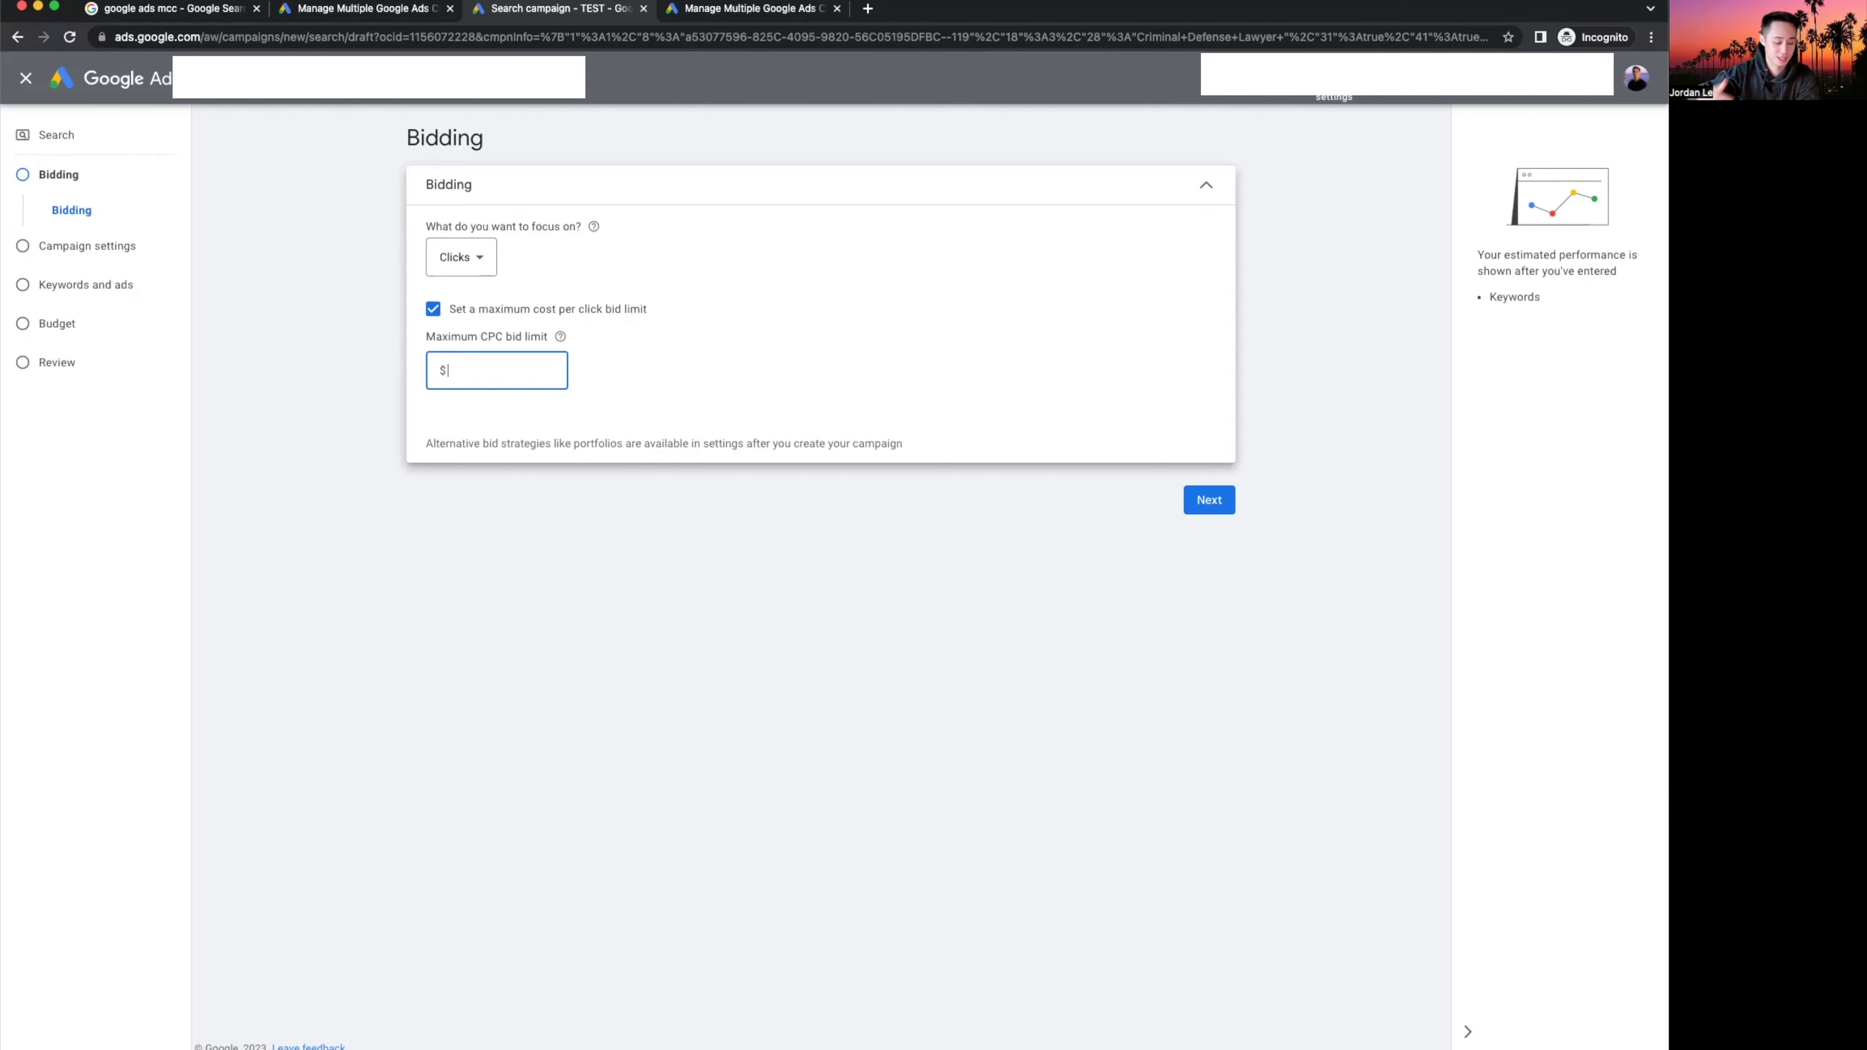
Continue past bidding without a maximum cost per click limit, and exclude Google search partners and the Google Display Network.
click(433, 309)
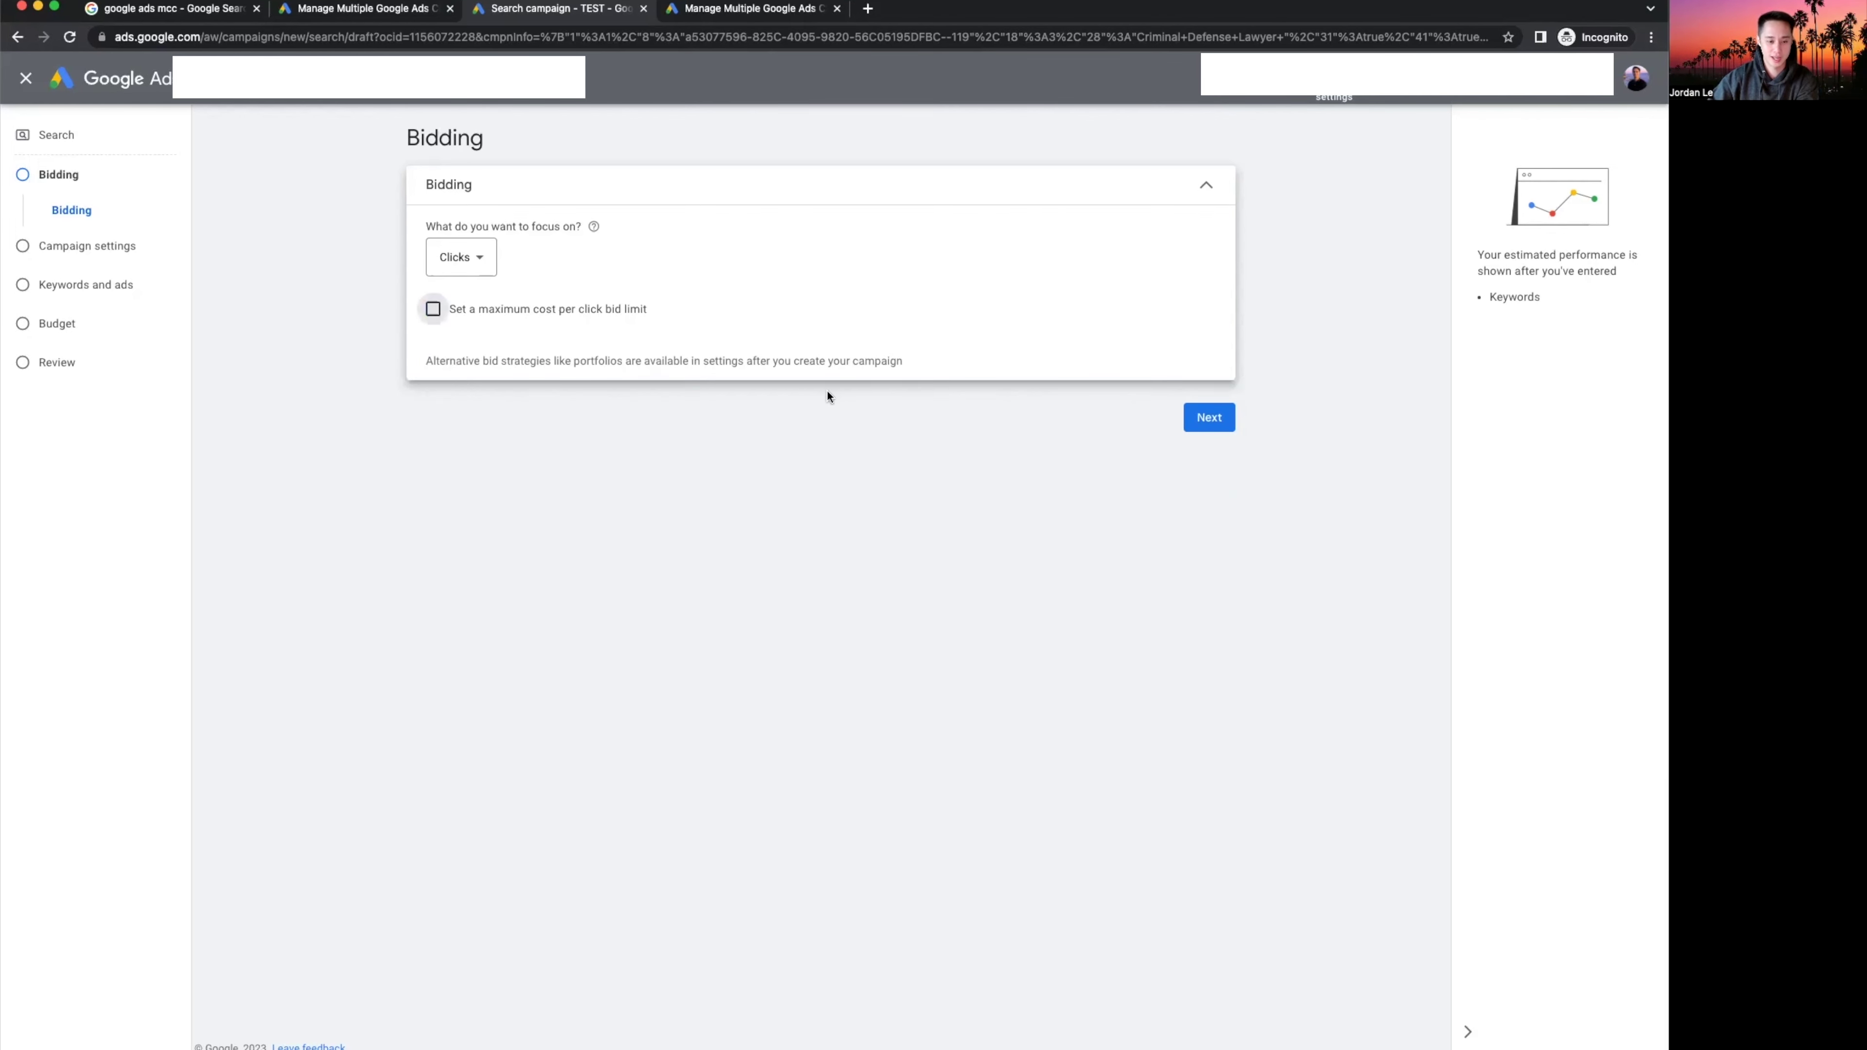
click(1224, 418)
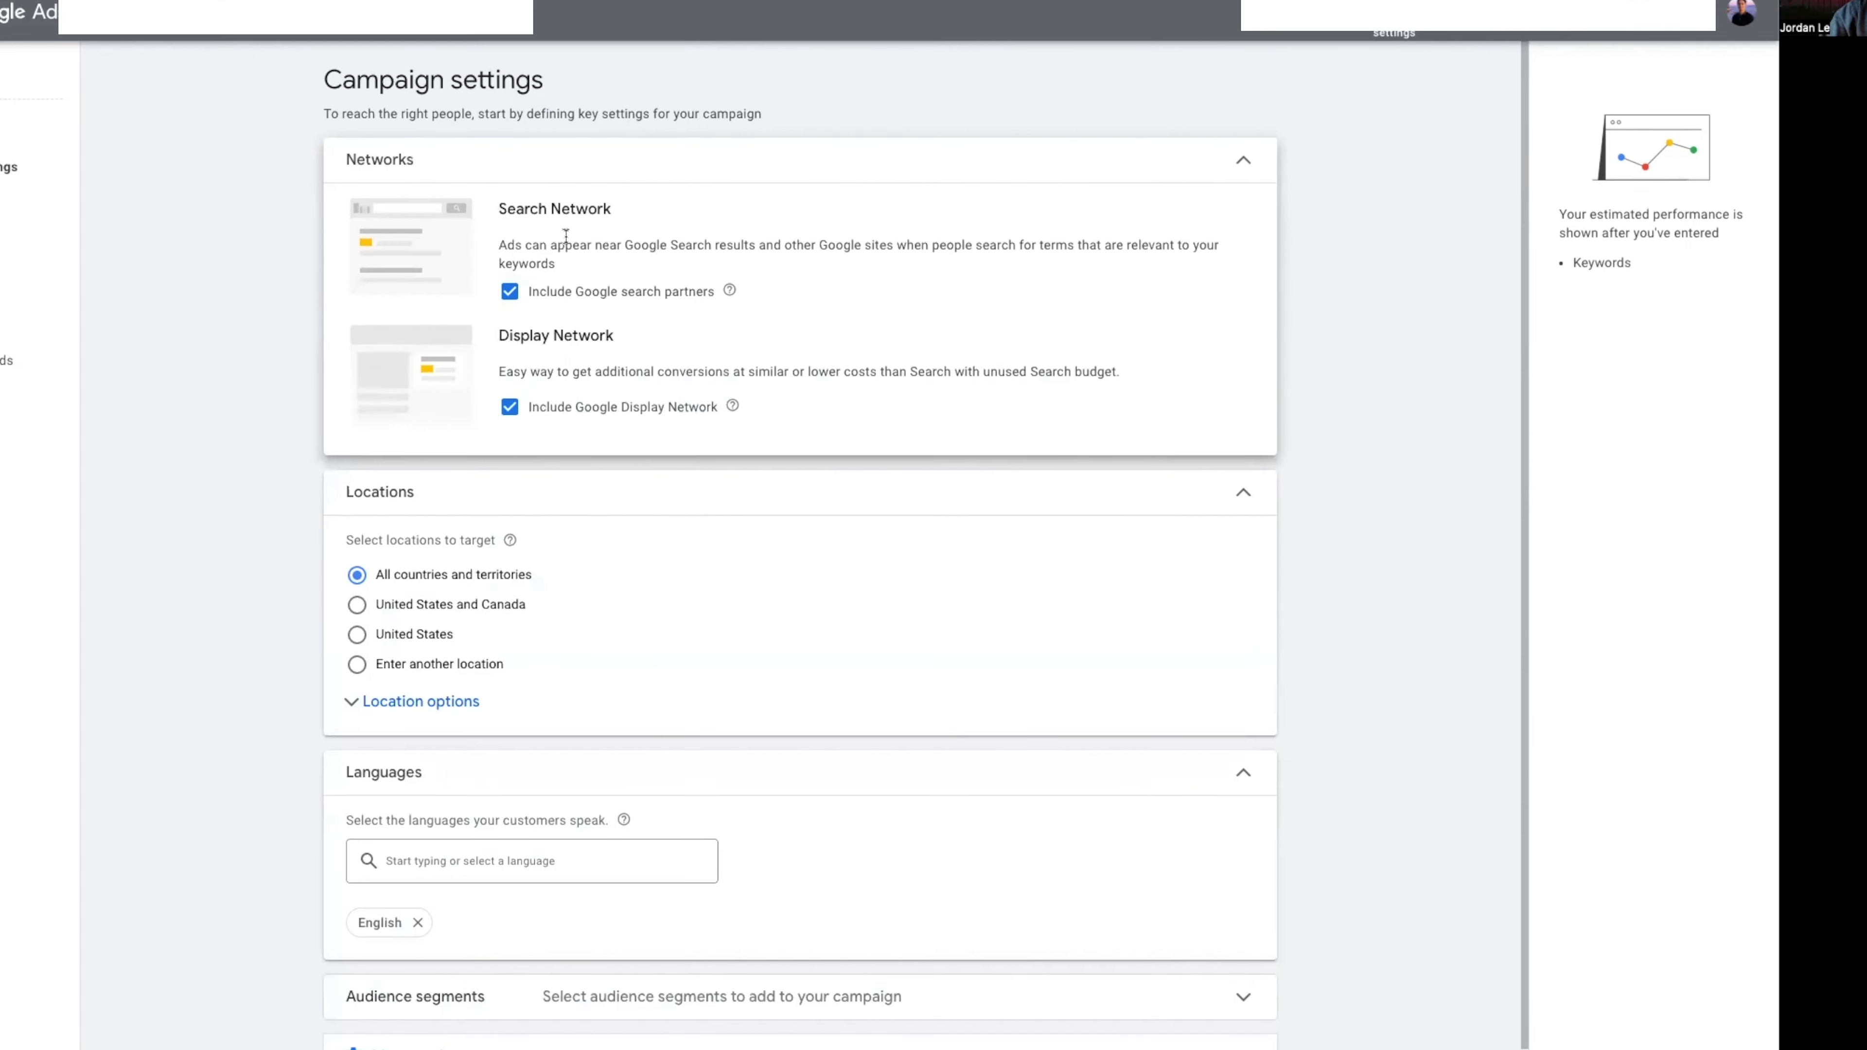
click(503, 295)
click(510, 407)
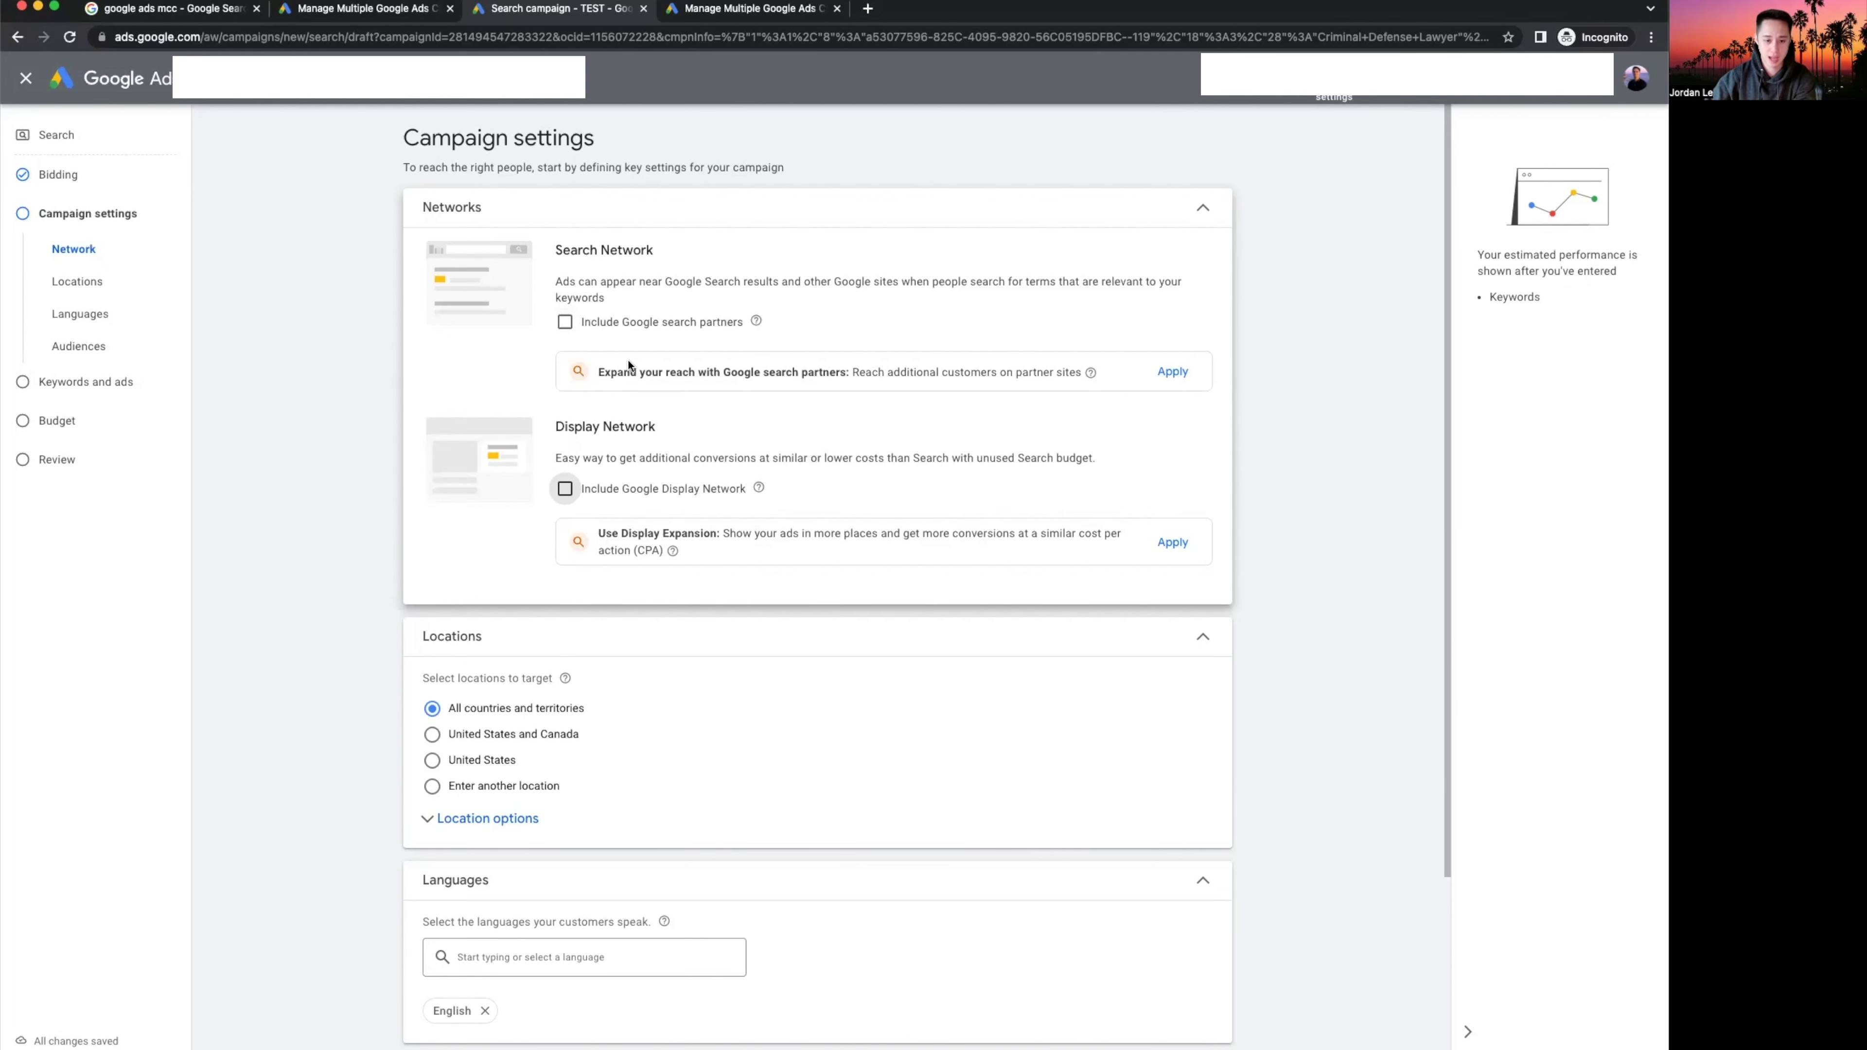
Expand the location options and choose to enter another location to target instead of the preset countries.
scroll(840, 633, down, 2)
click(487, 695)
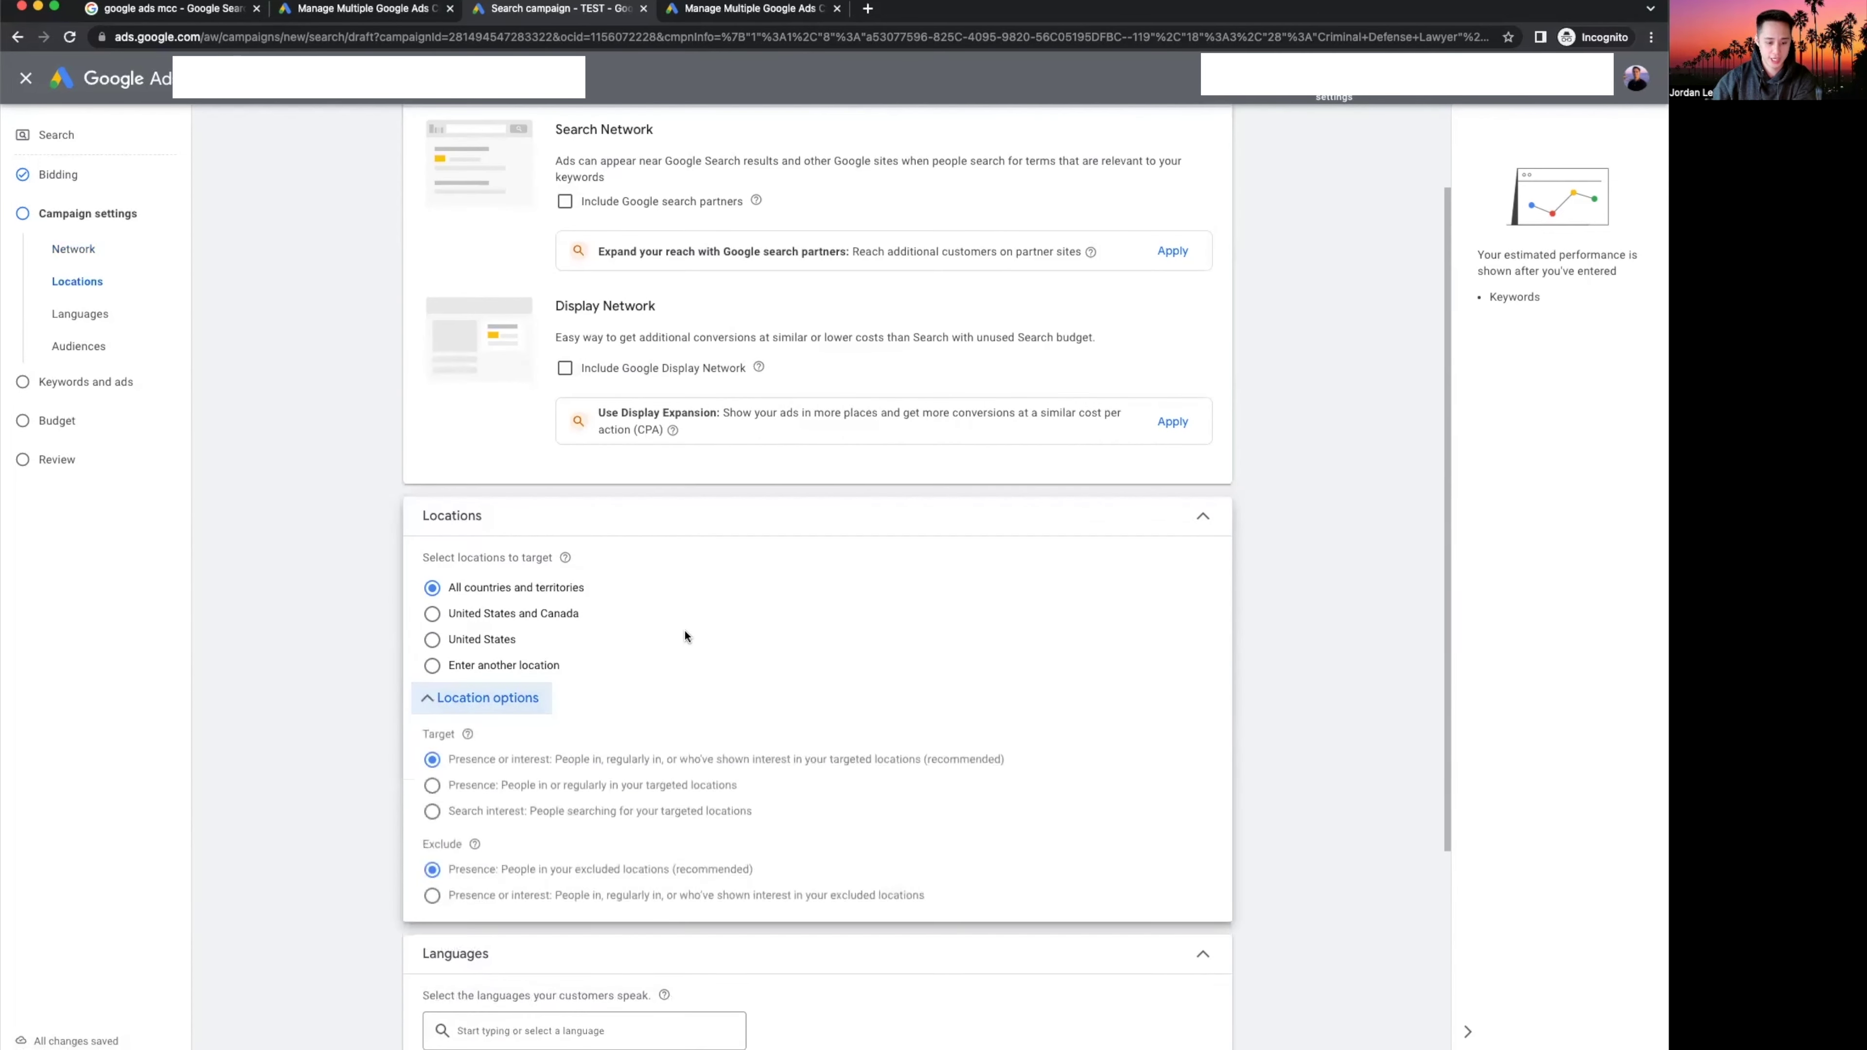
click(529, 666)
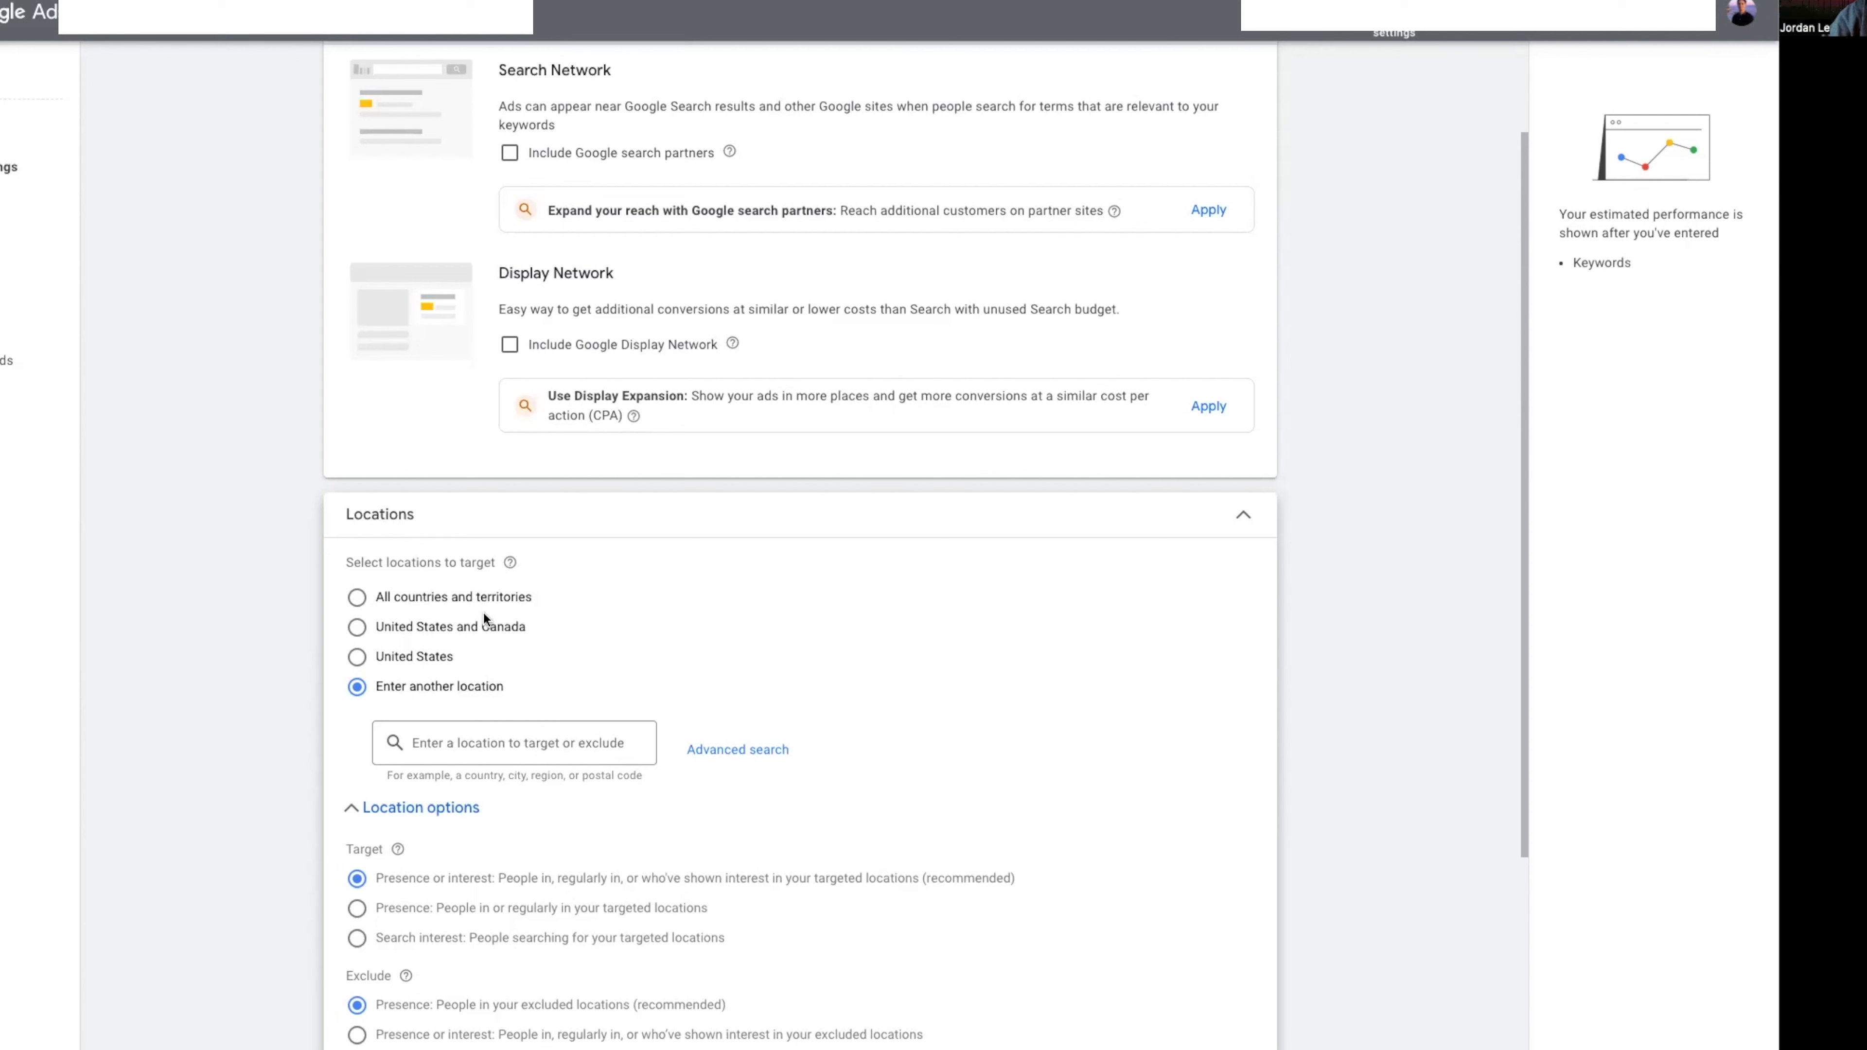
click(462, 630)
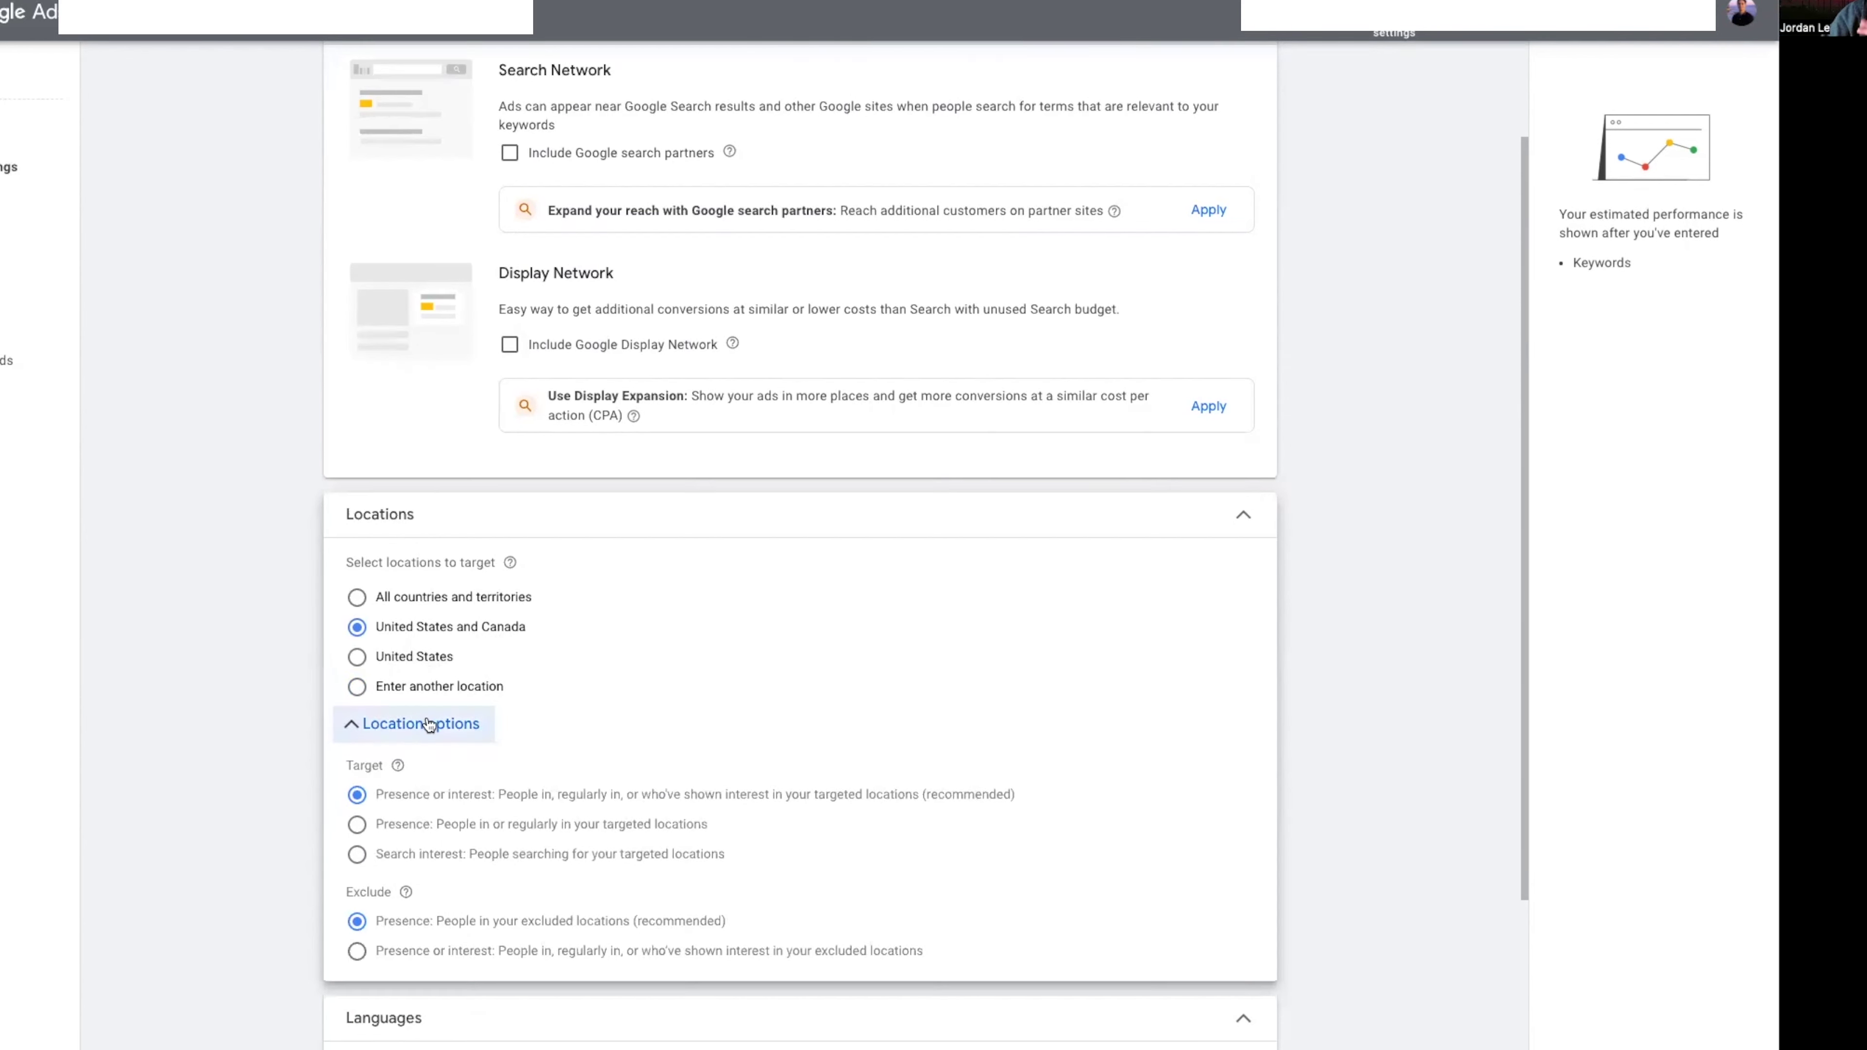
click(471, 689)
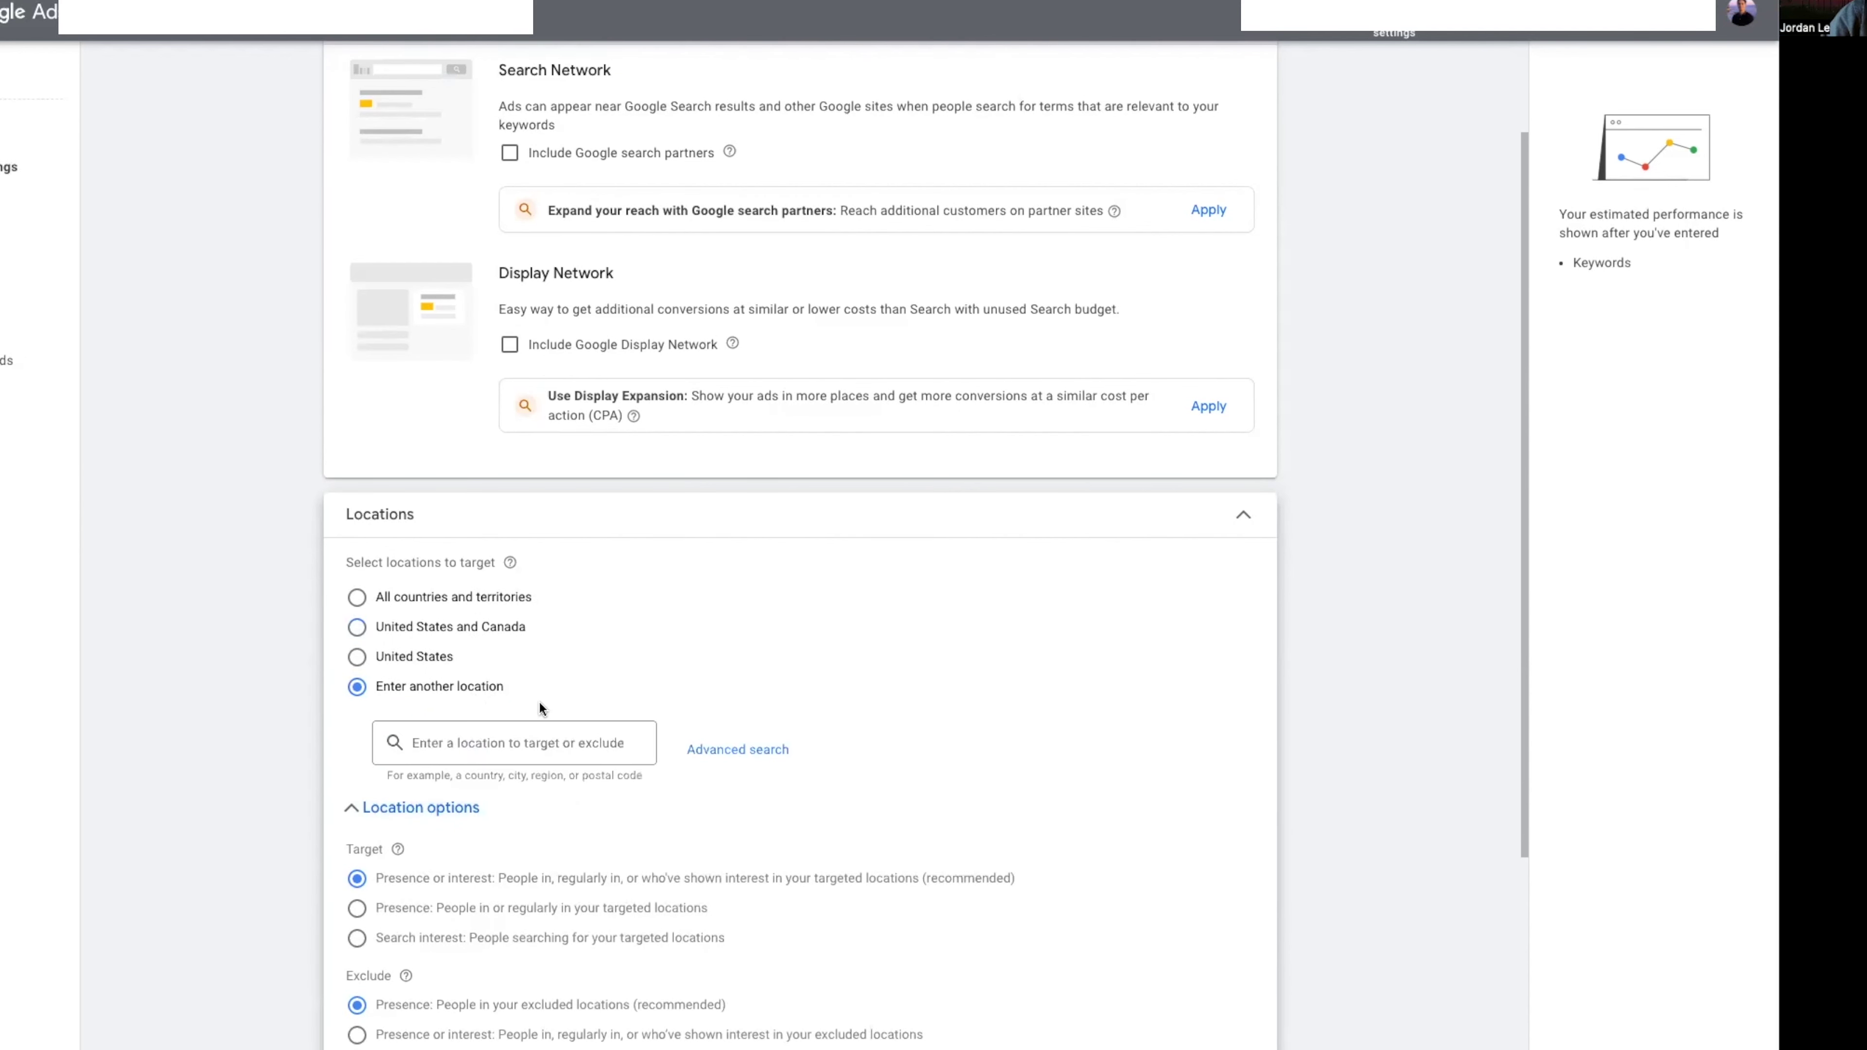
click(400, 659)
click(463, 687)
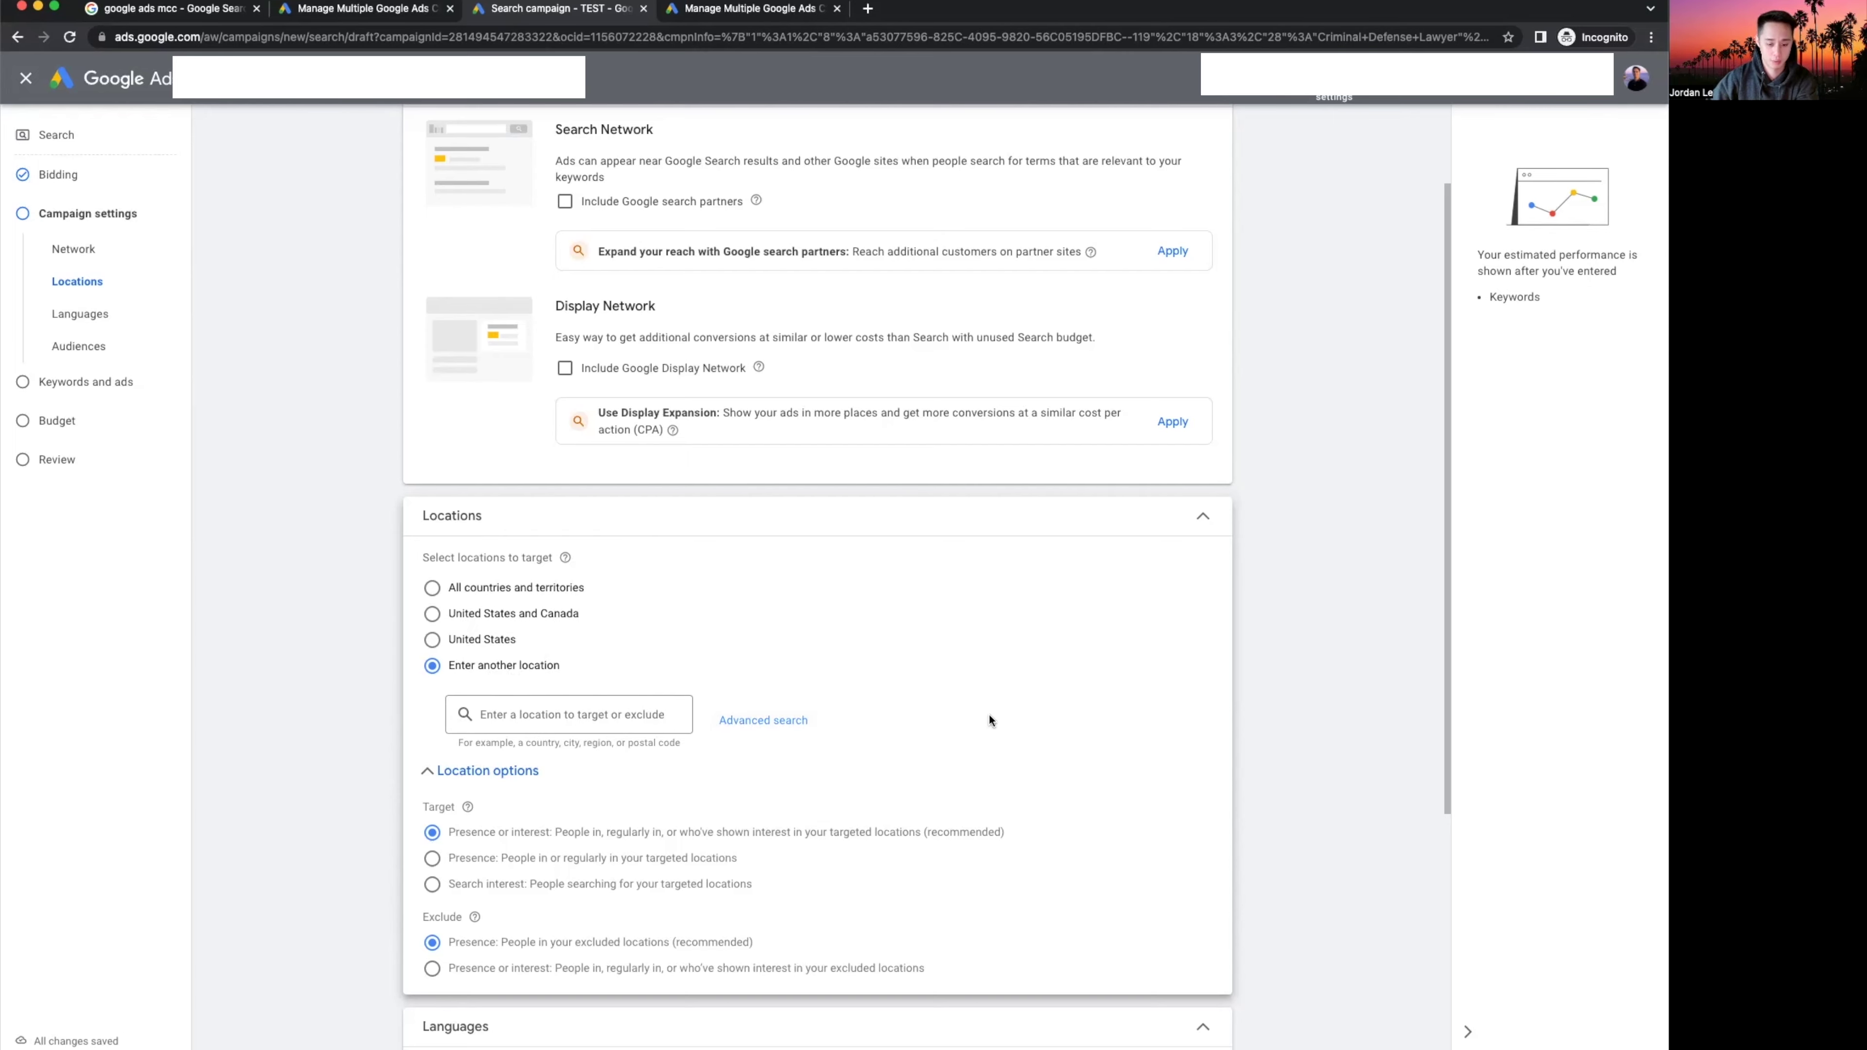
Open the advanced location search and look up "los angeles" as a radius target.
click(763, 719)
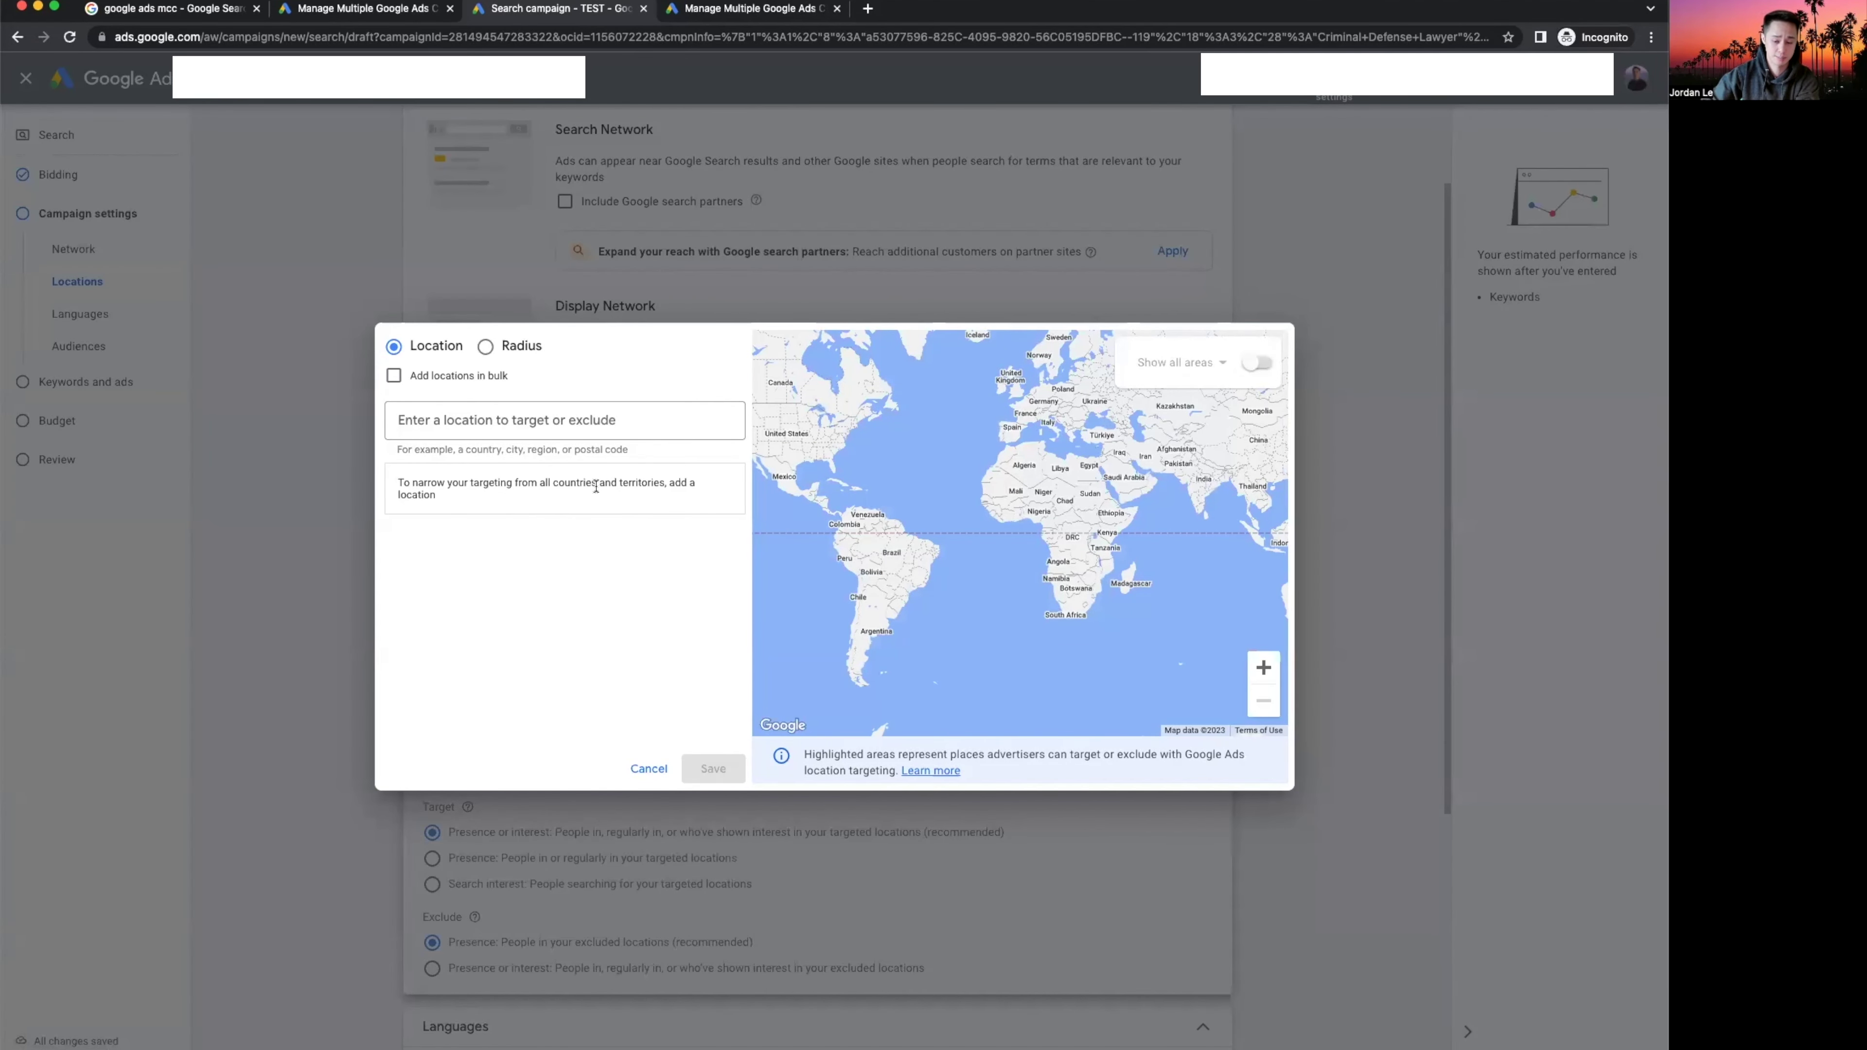
click(485, 346)
click(605, 434)
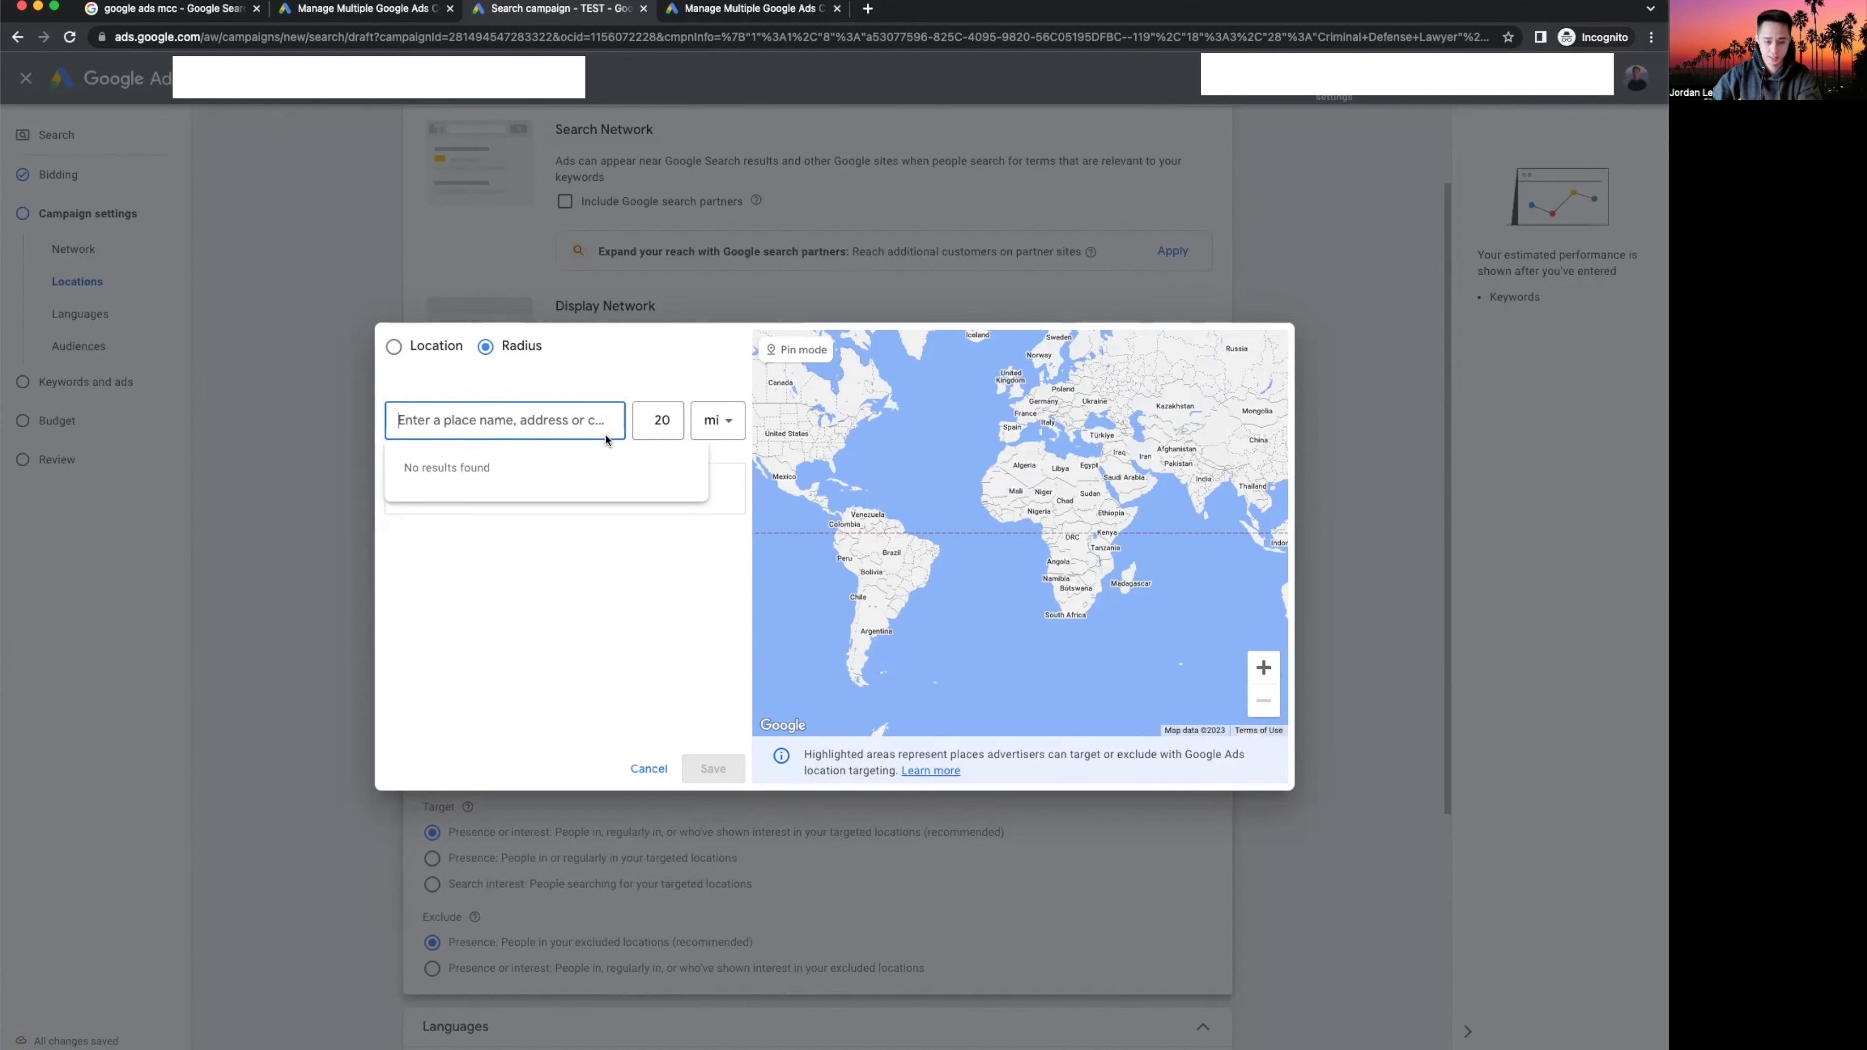
text(los angeles)
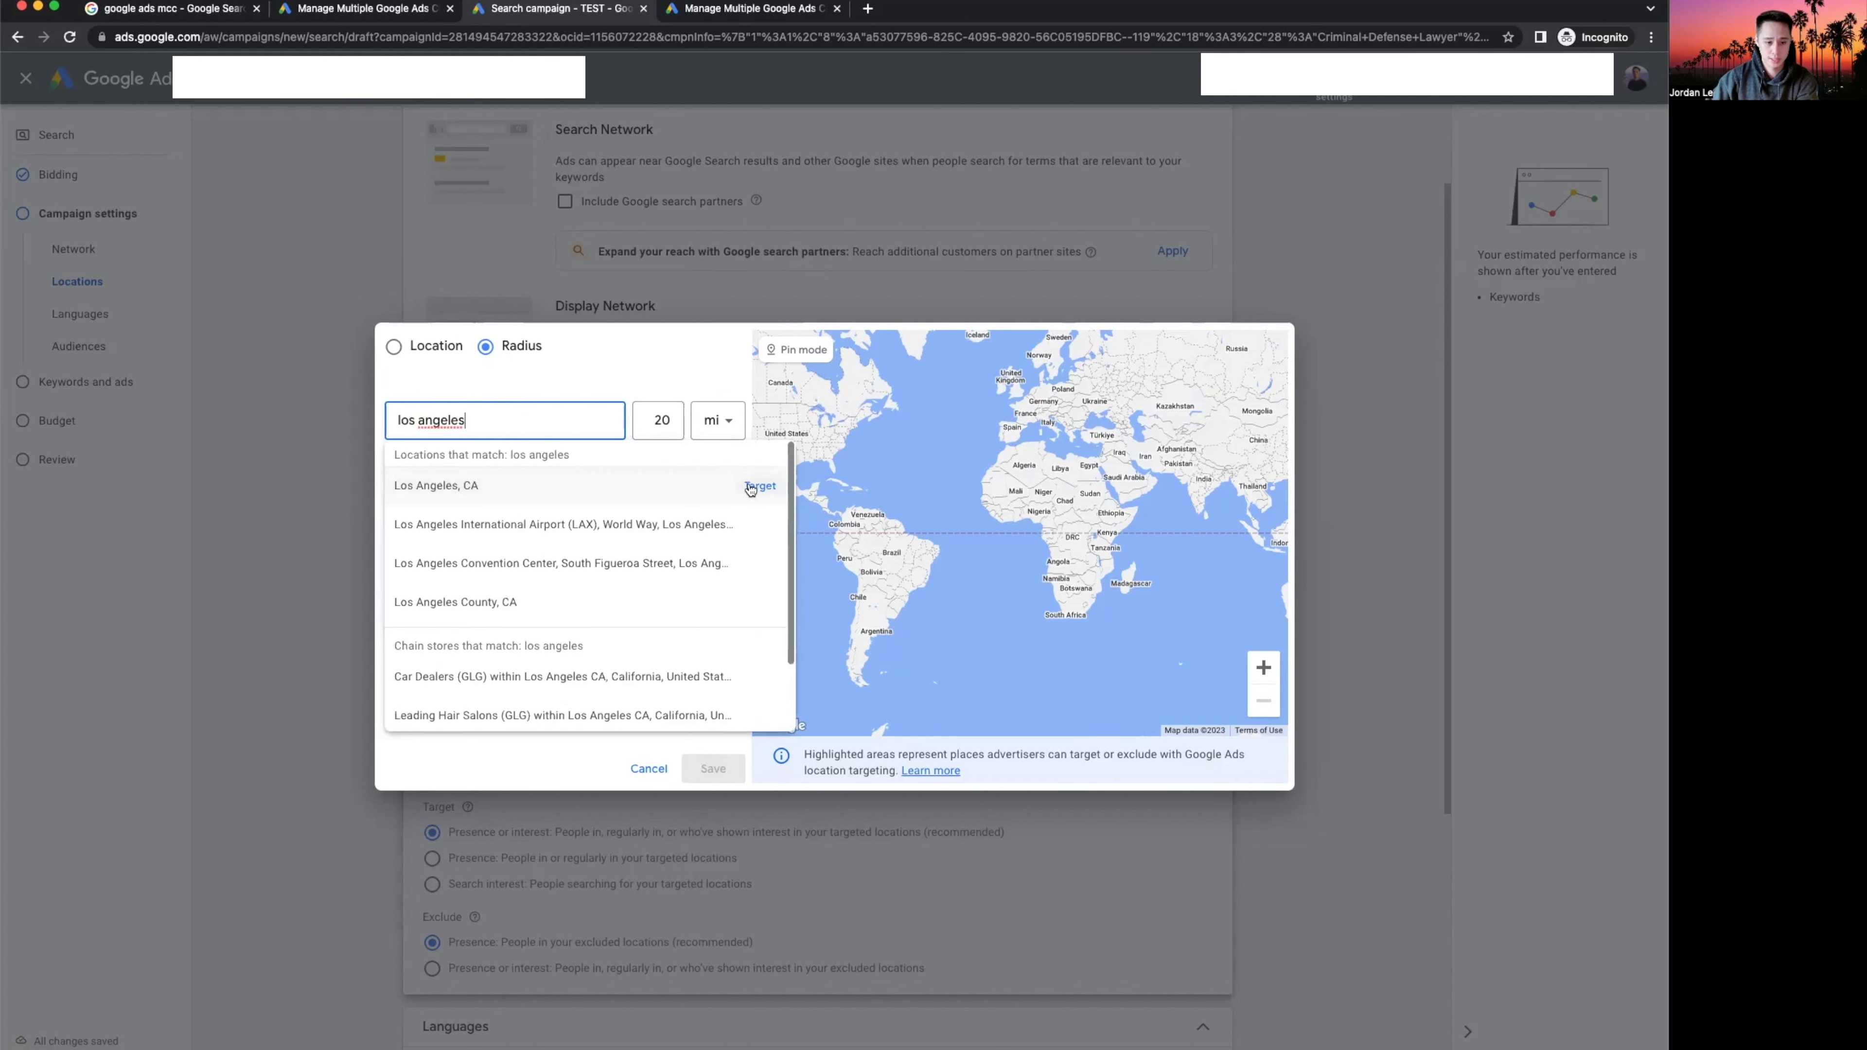
Switch to targeting by location, target the city of Los Angeles, California, United States, and inspect its area on the map.
click(439, 346)
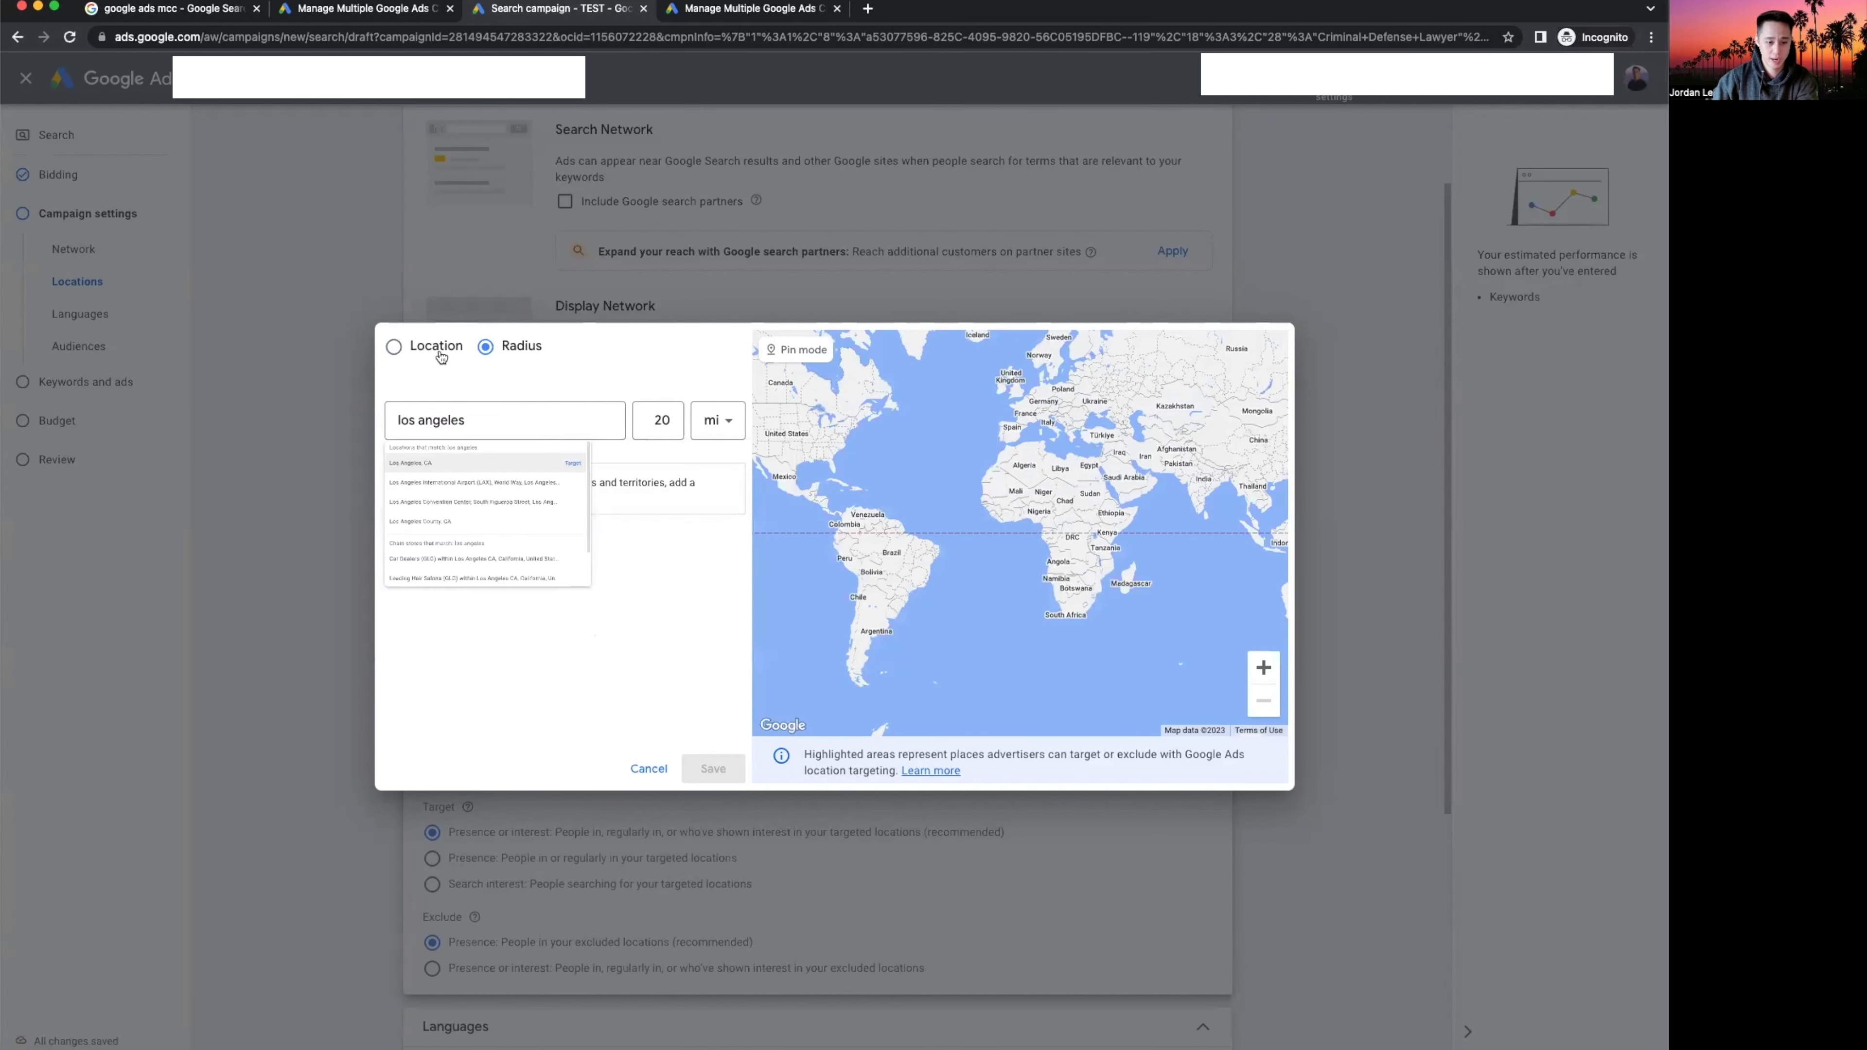
click(500, 423)
text(los angeles)
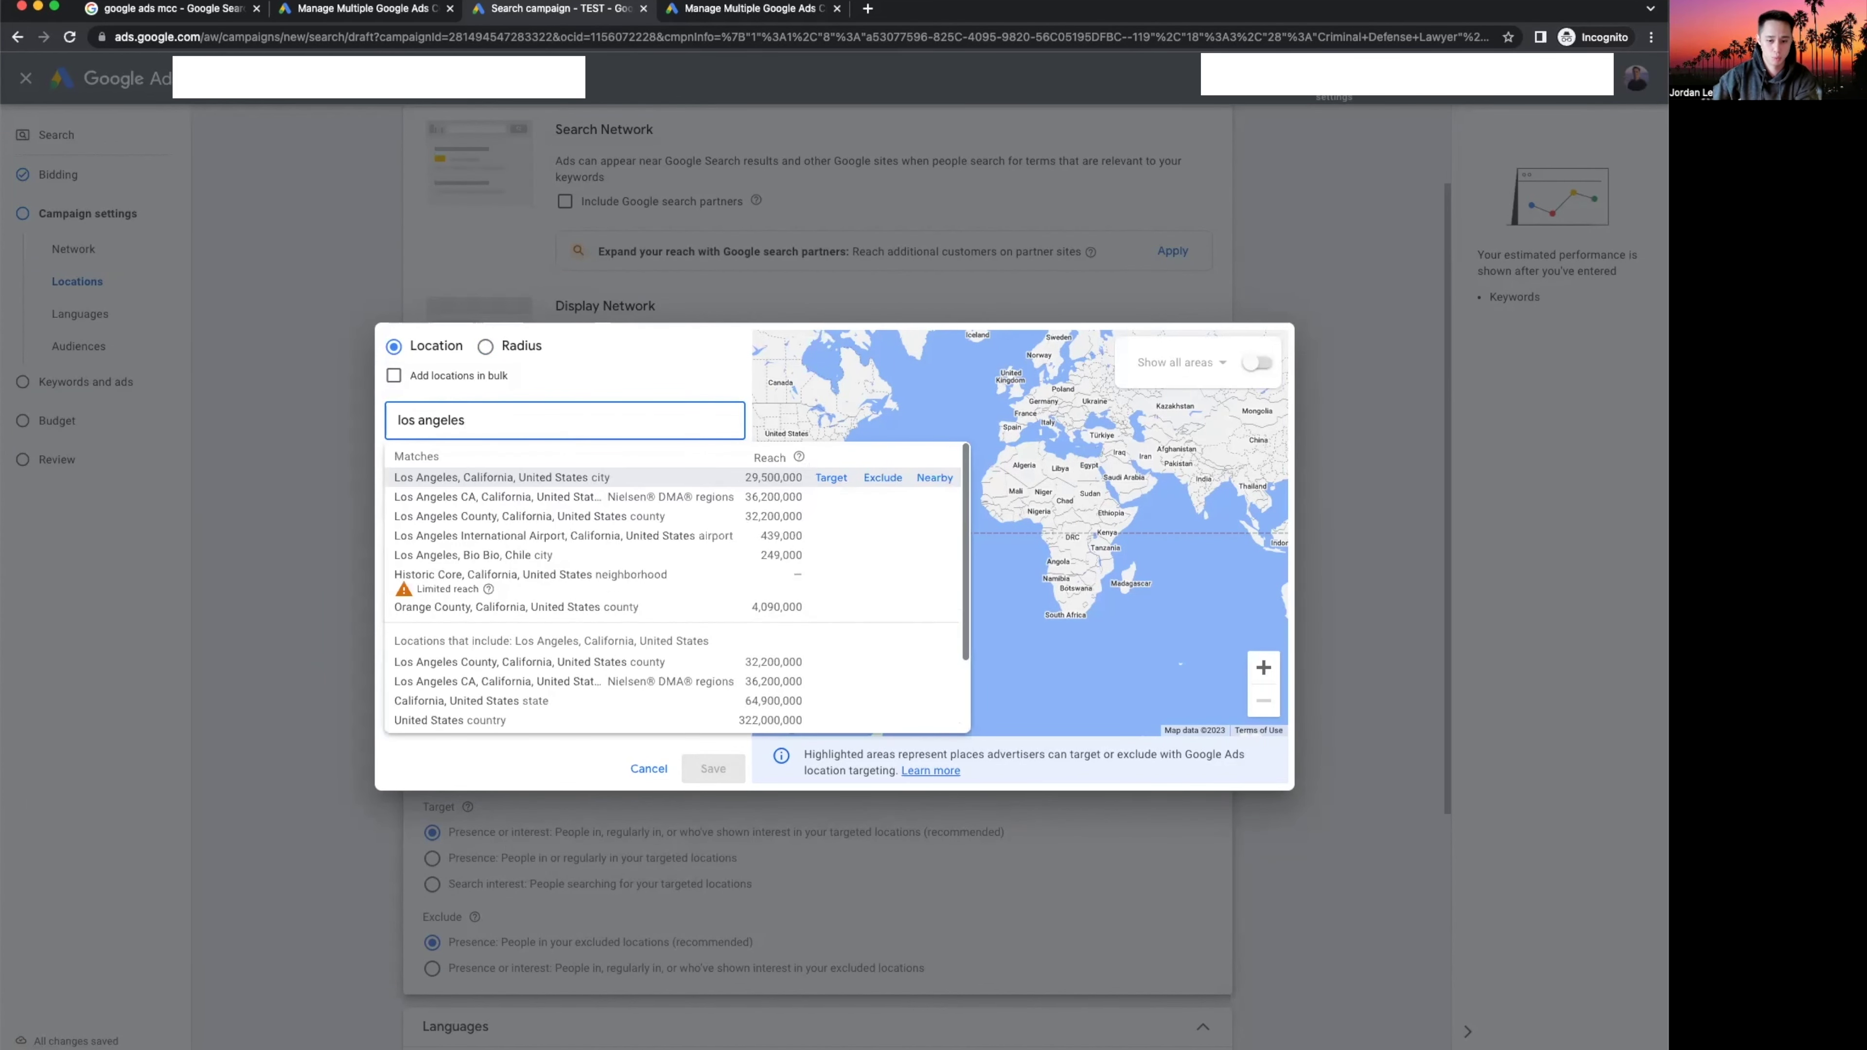
click(831, 478)
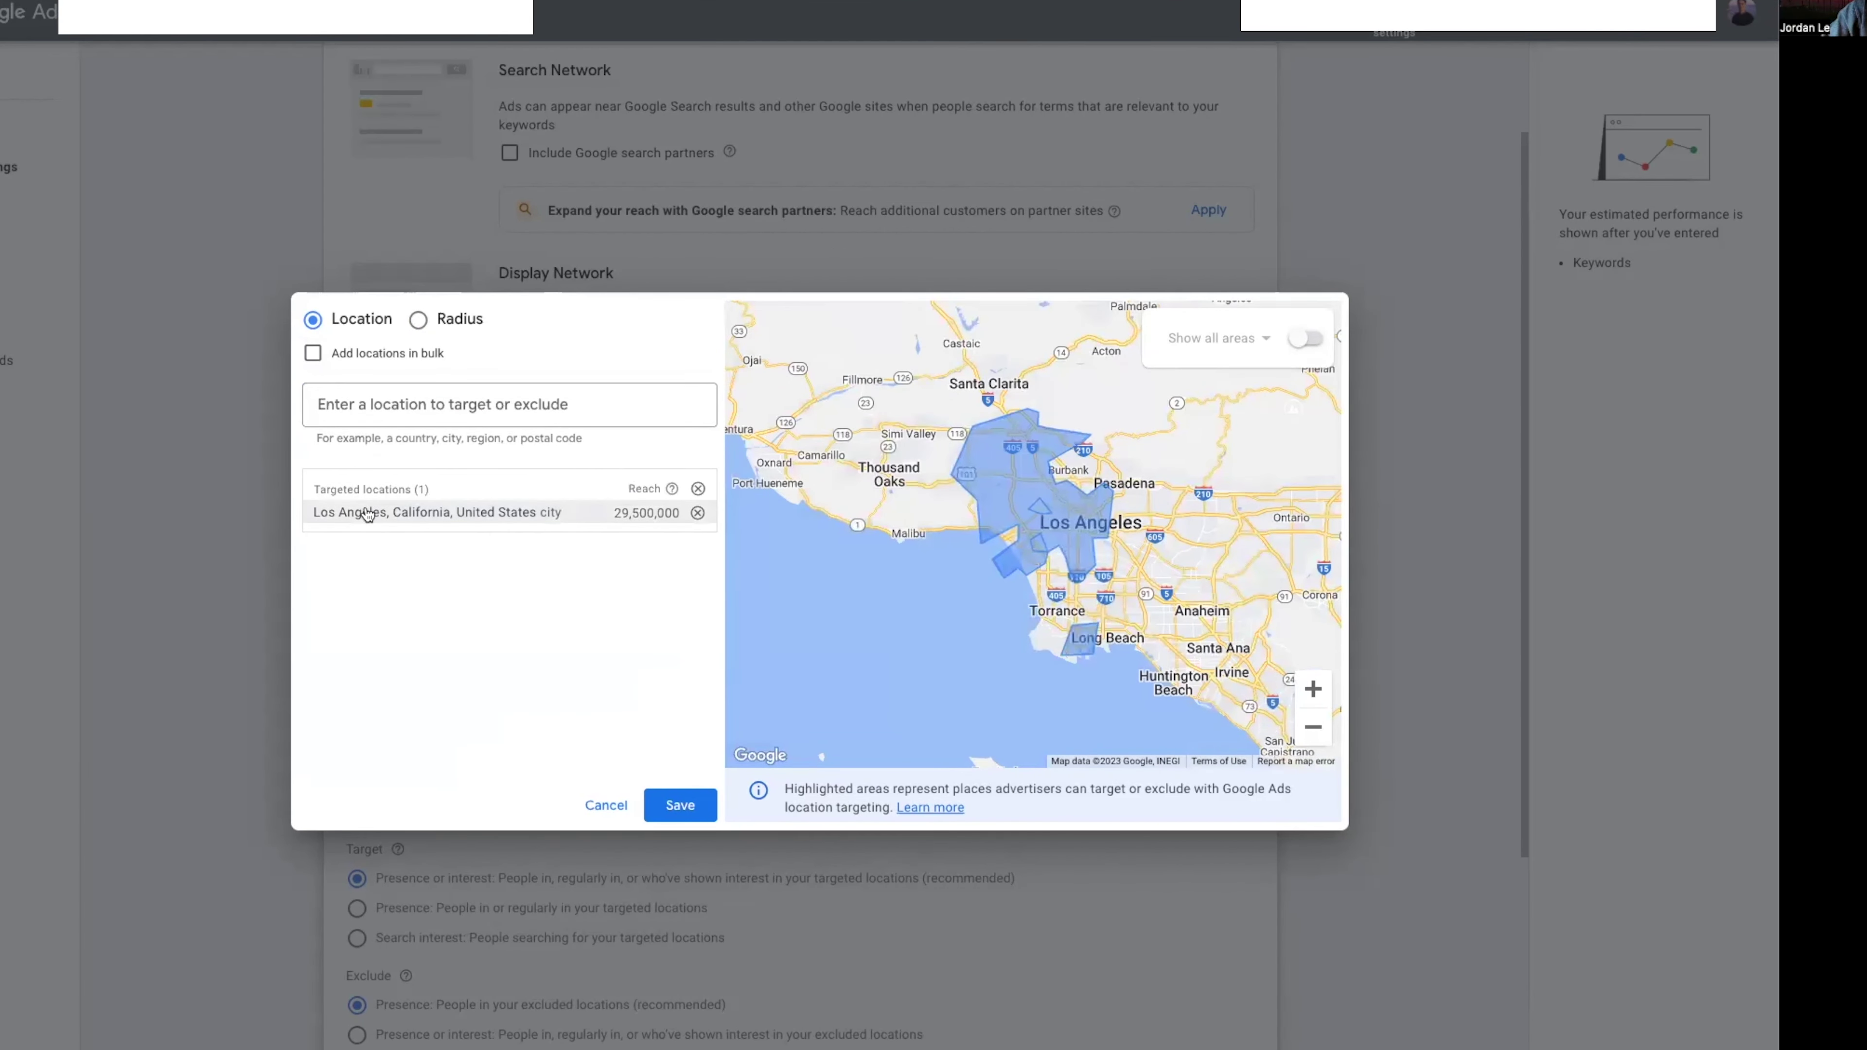
click(1313, 689)
drag(1106, 568, 977, 515)
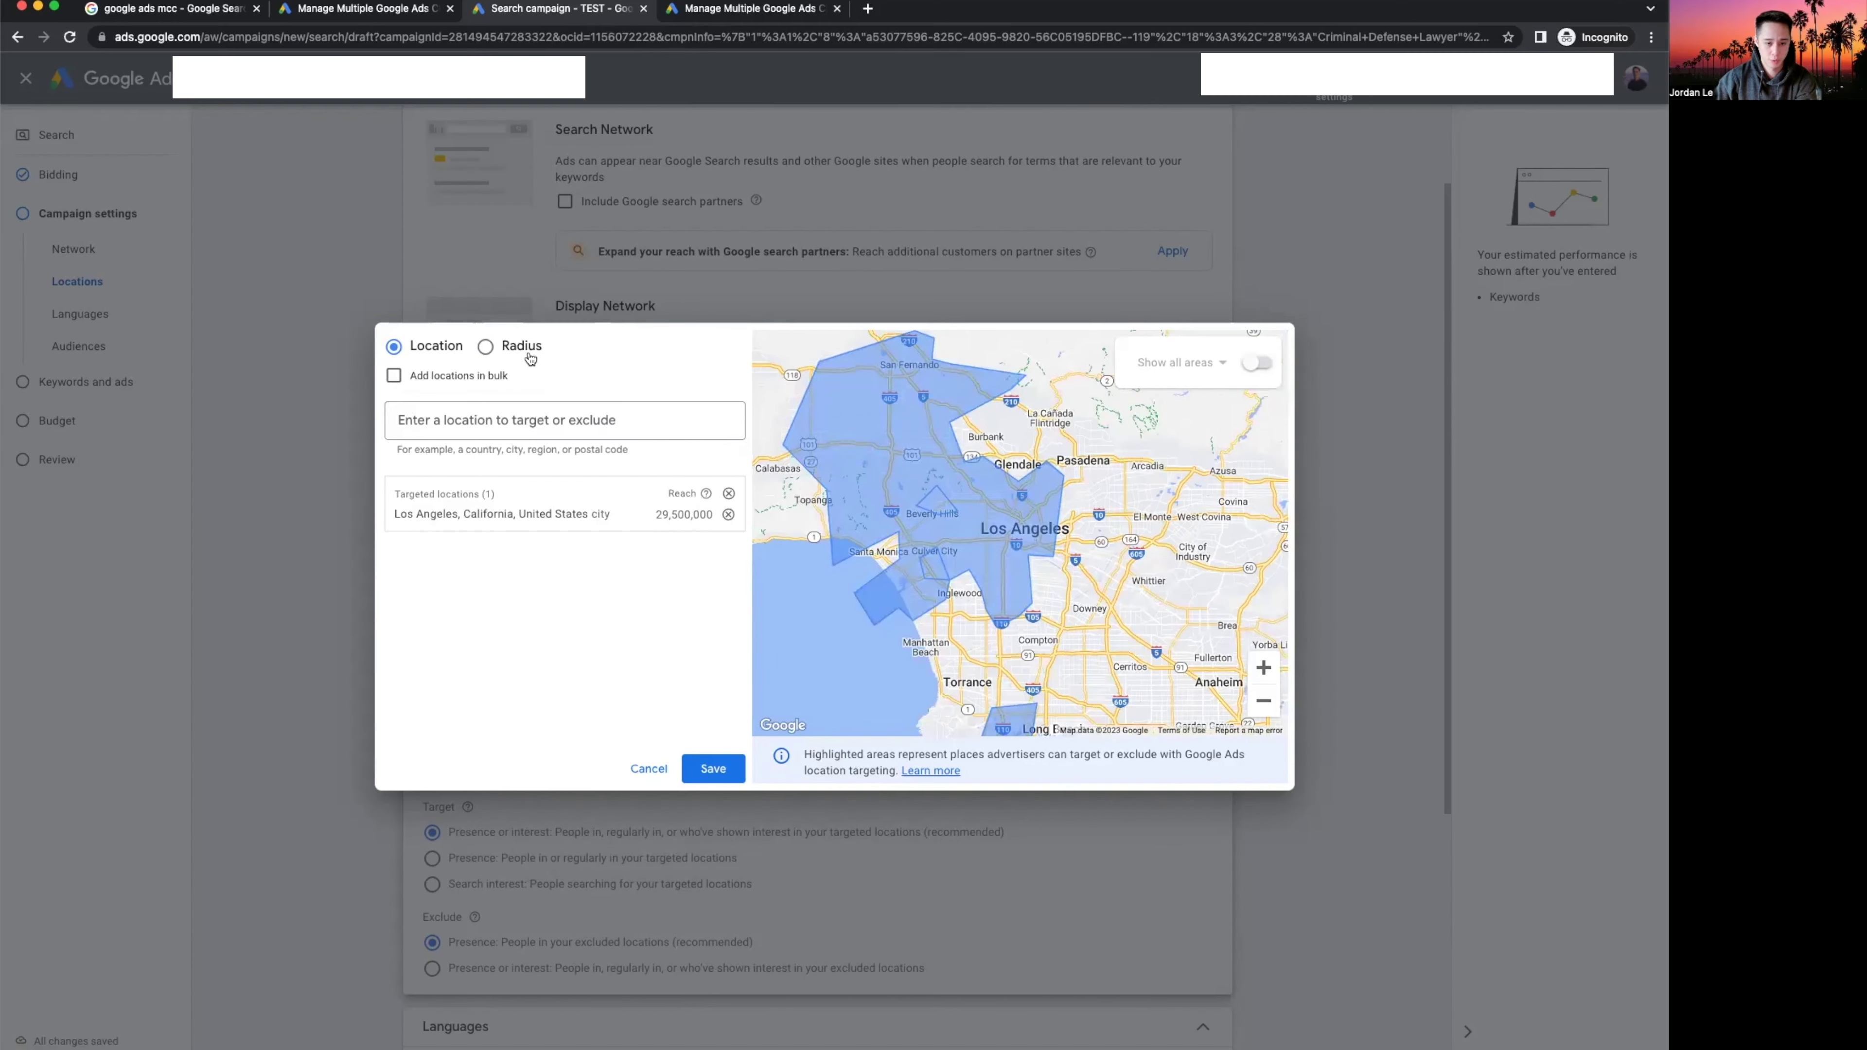
Switch to radius targeting and target 20 mi around Los Angeles, CA.
click(418, 319)
text(los ag)
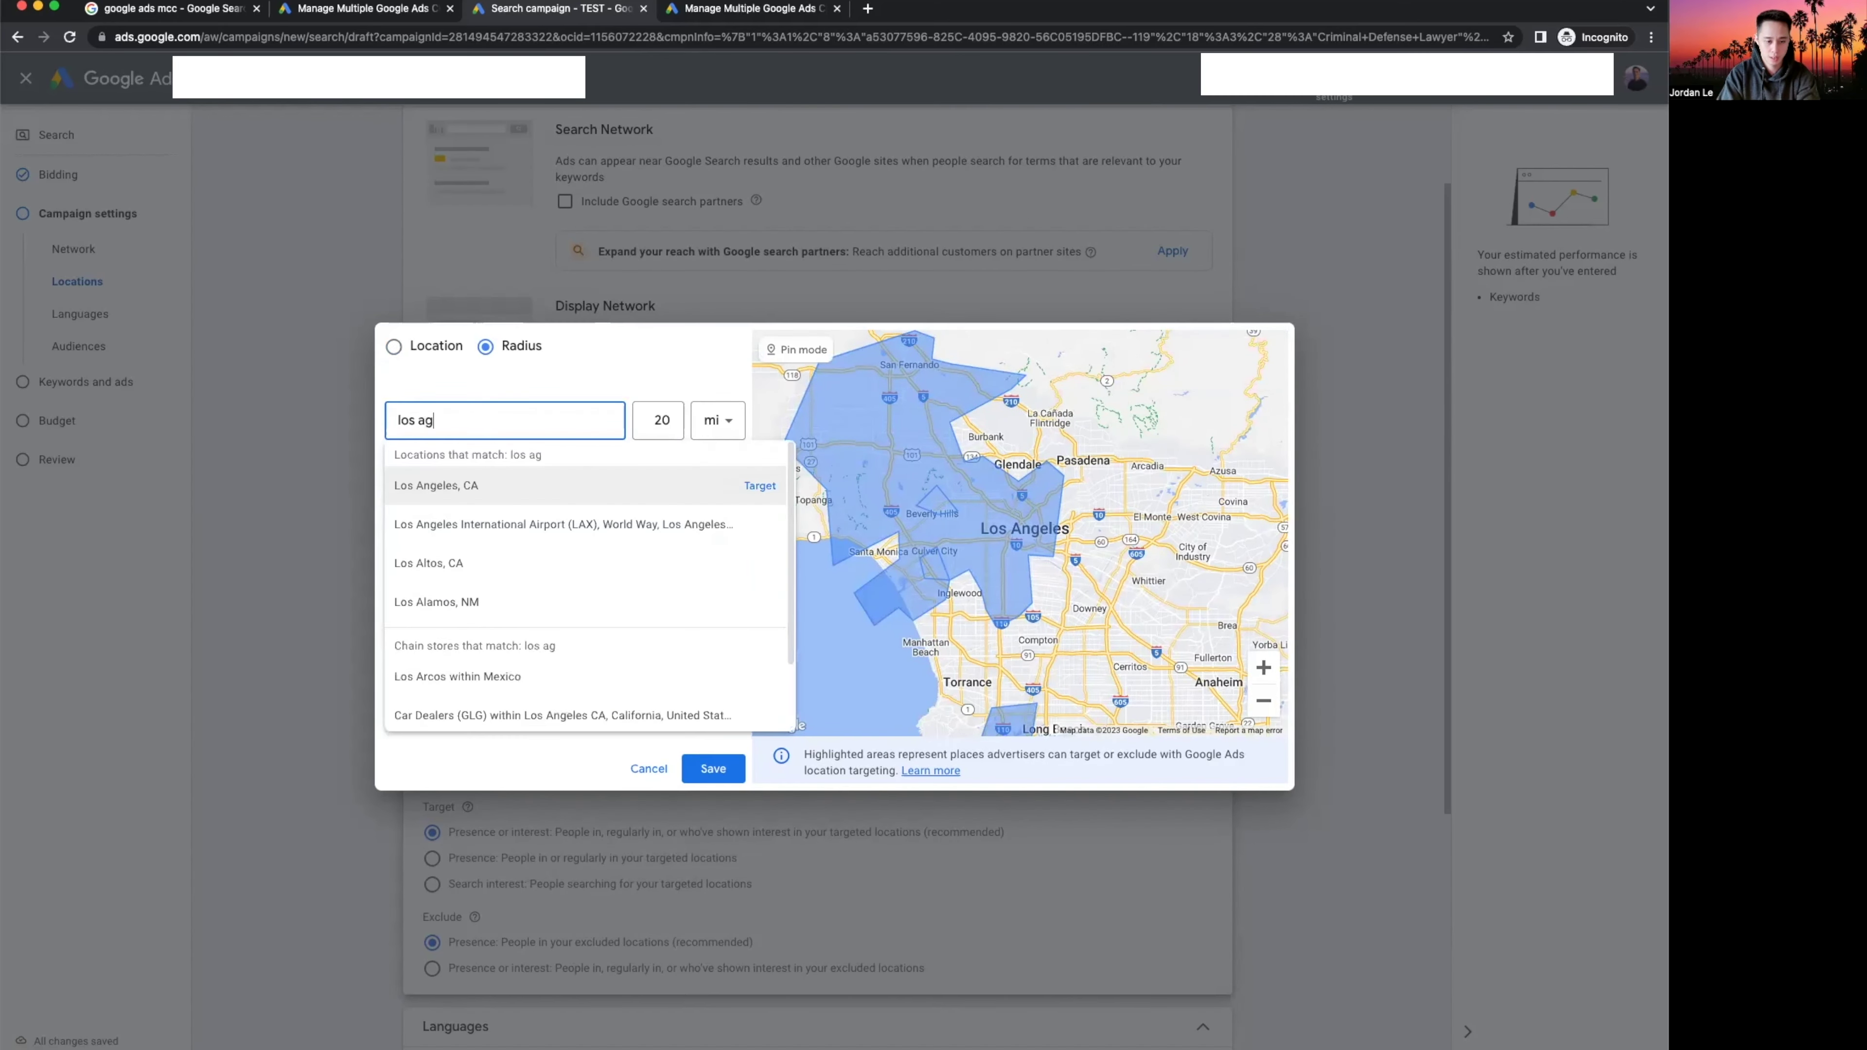
key(BackSpace)
text(ngeles)
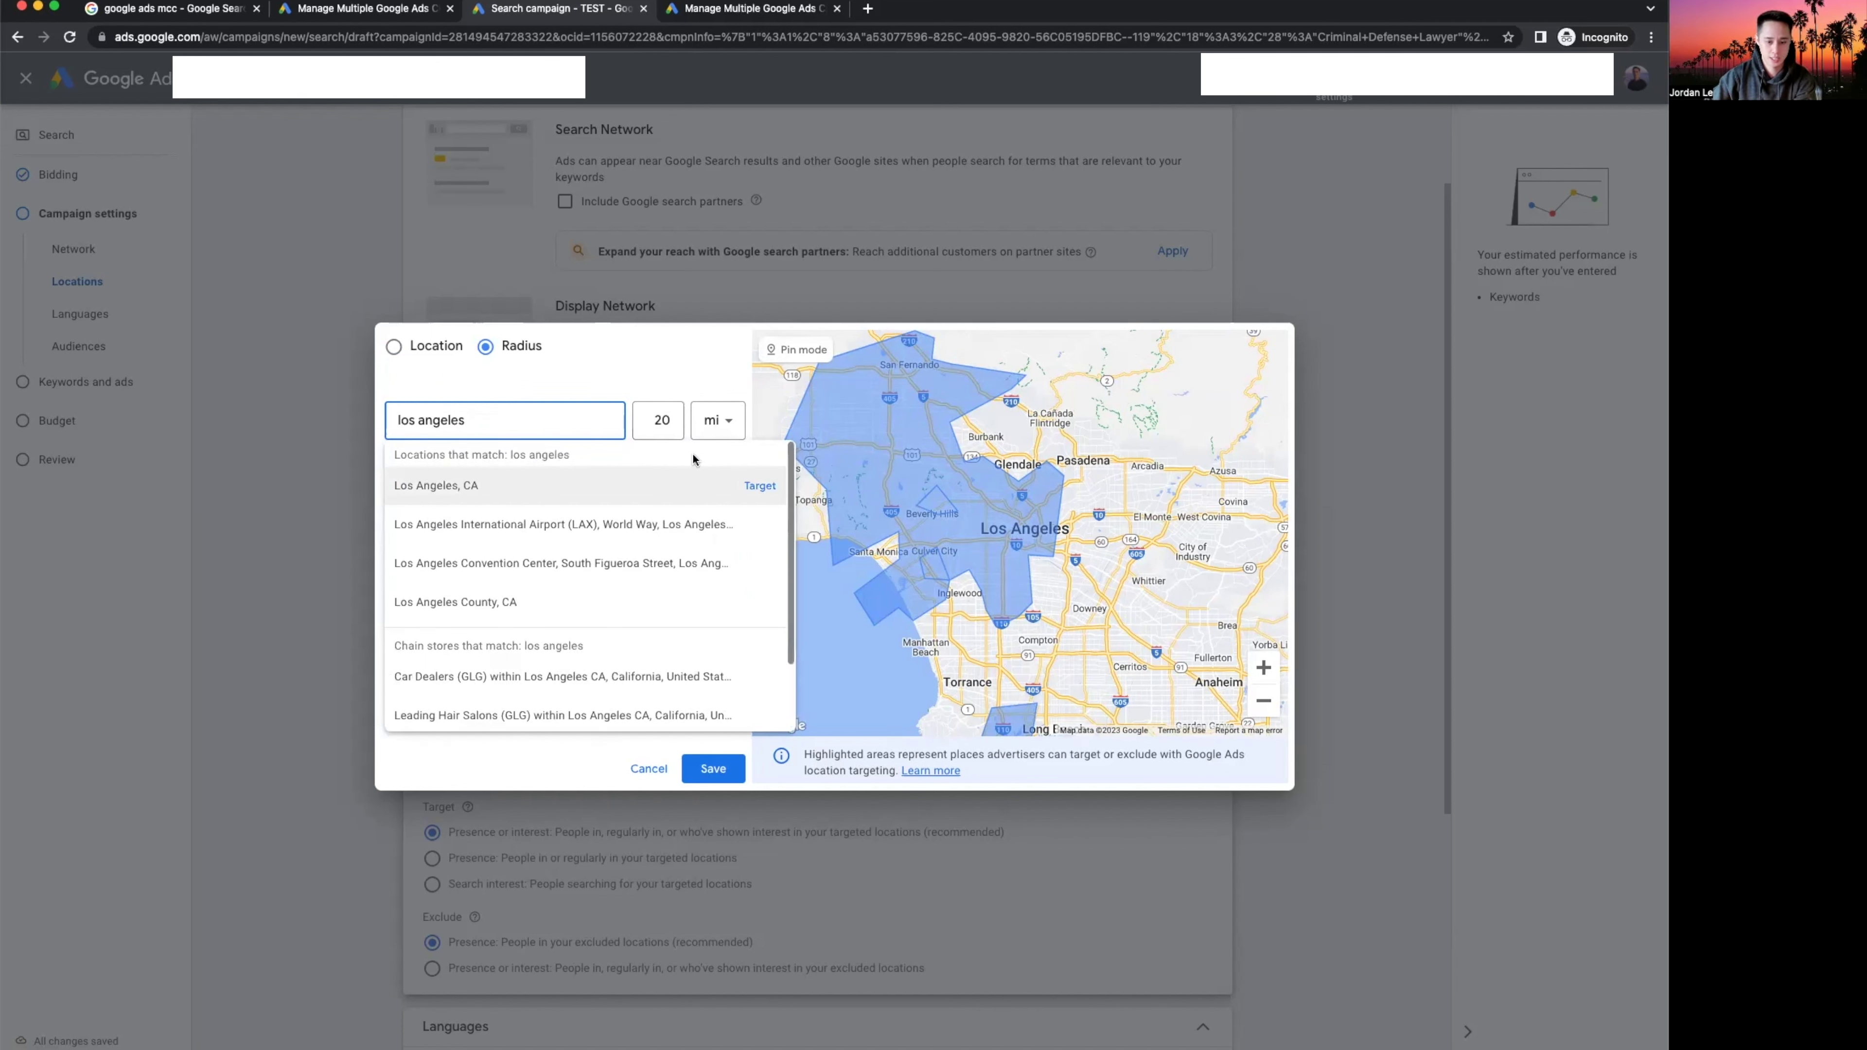
click(751, 486)
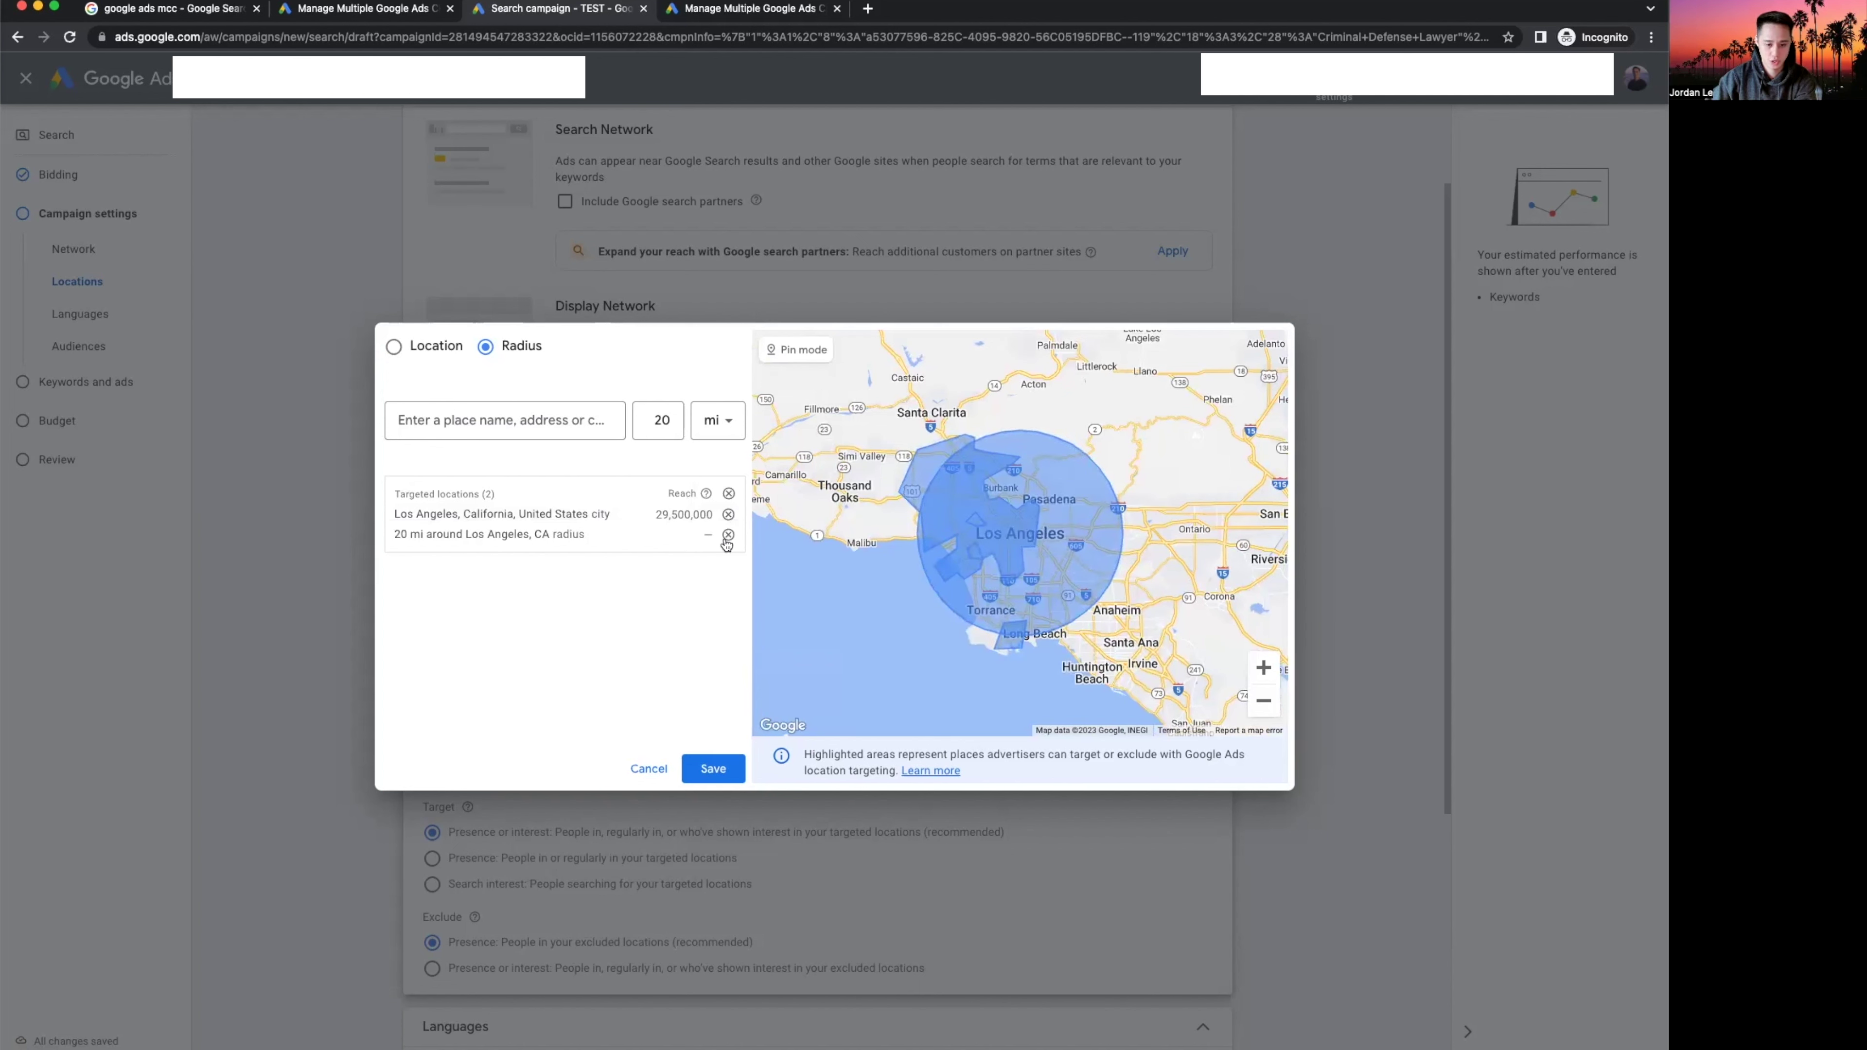
Try target radii of 30 mi and 50 mi around Los Angeles, CA.
click(630, 532)
click(653, 578)
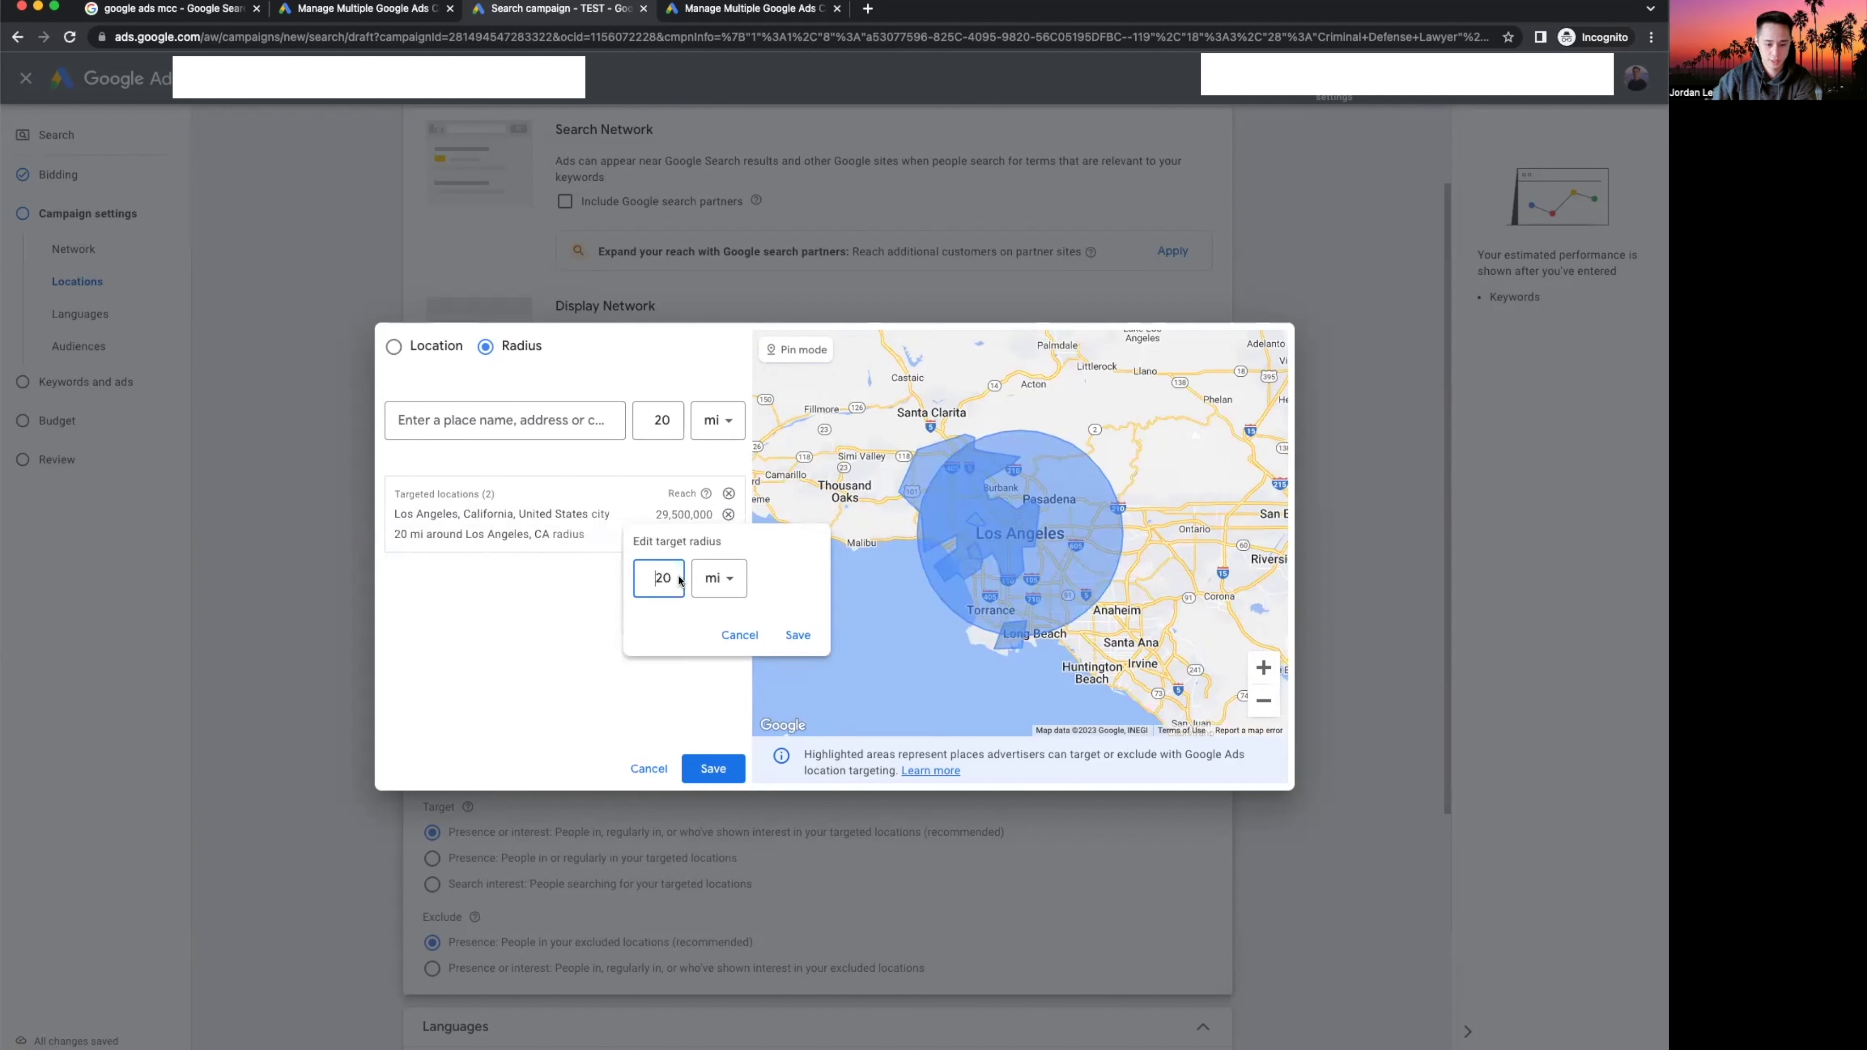
key(super+a)
text(30)
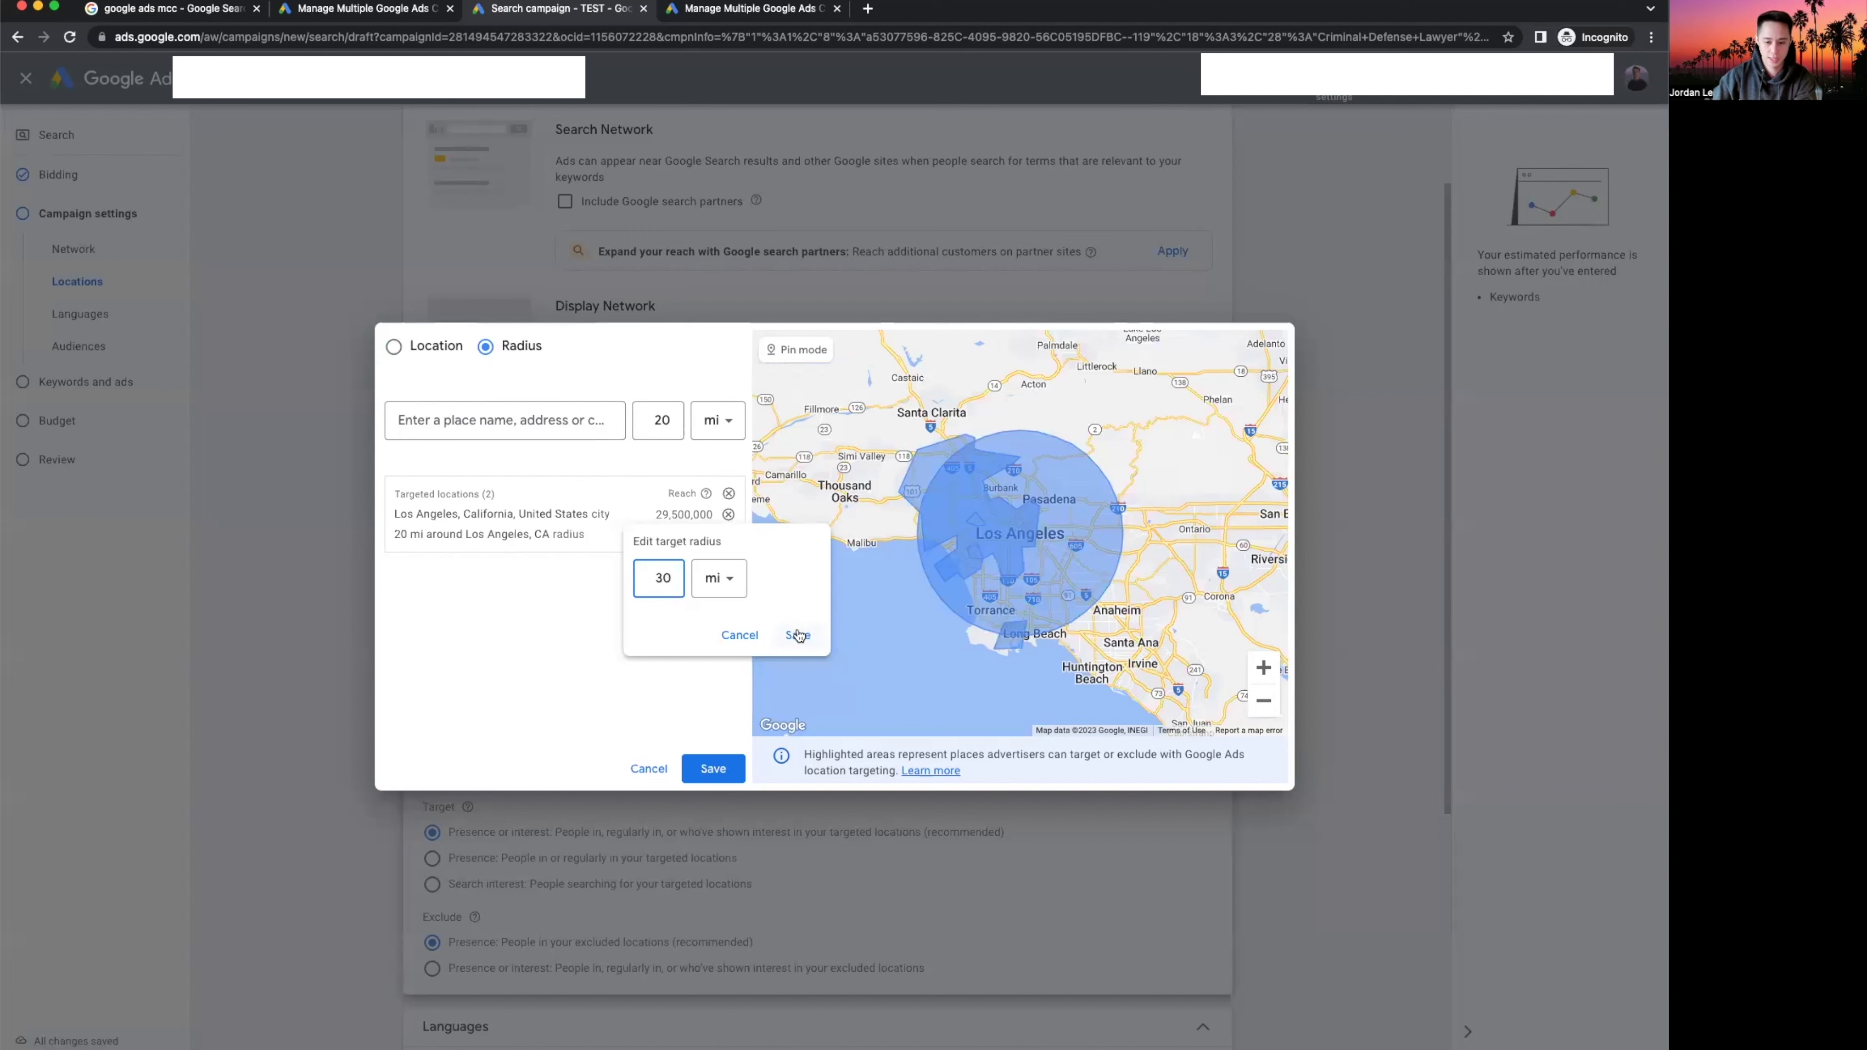
click(797, 635)
click(632, 534)
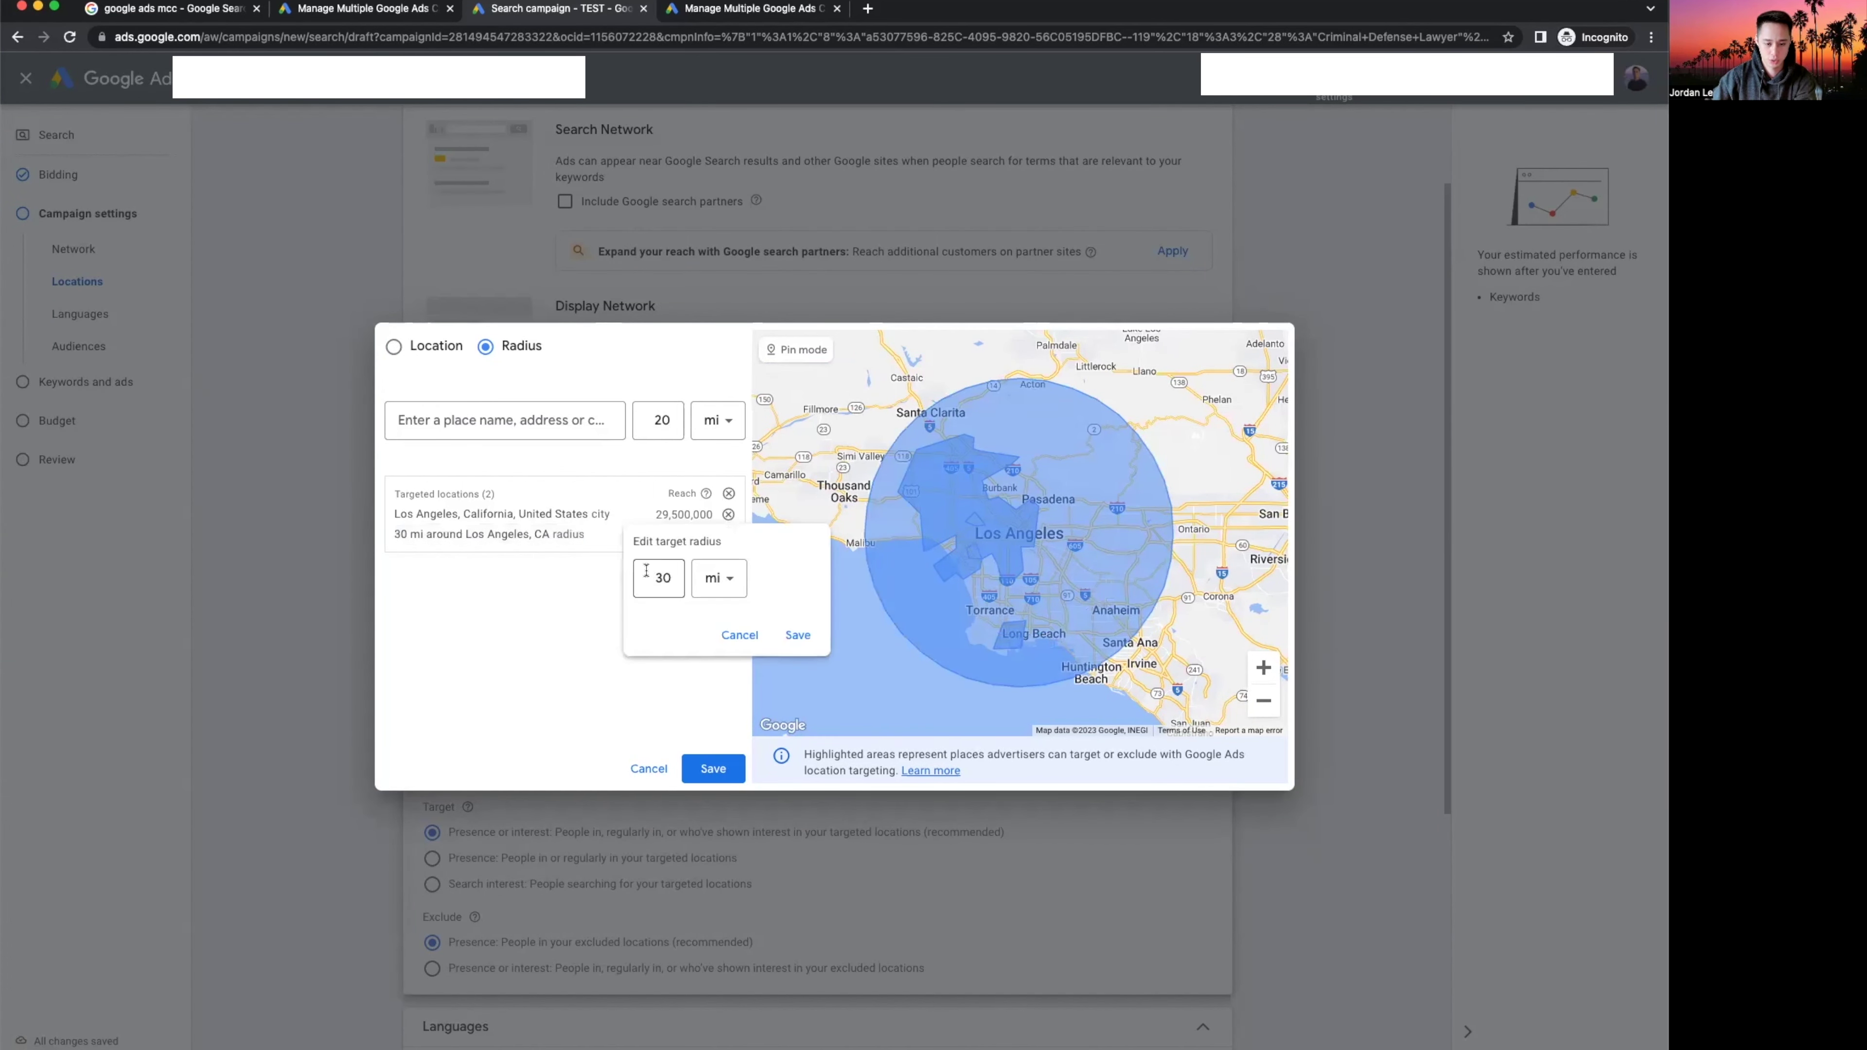
text(50)
click(797, 634)
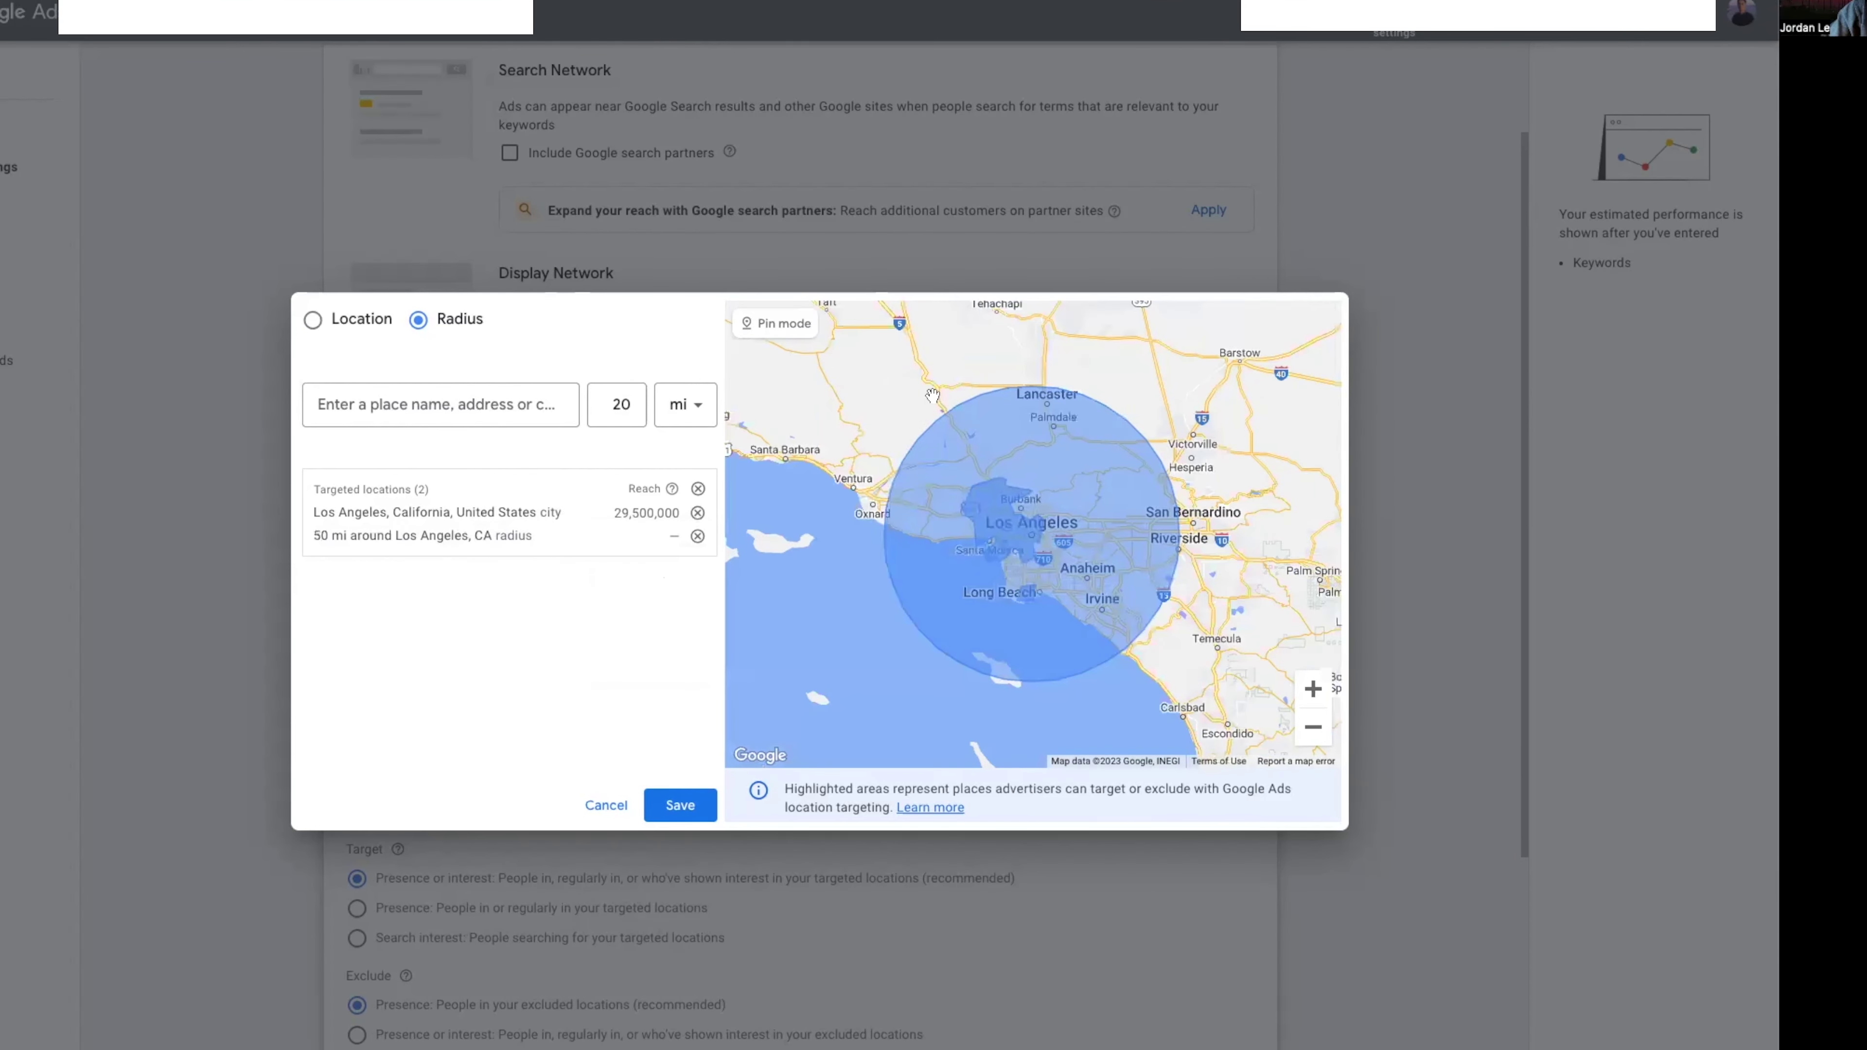
Set the target radius around Los Angeles, CA to 10 mi.
click(618, 404)
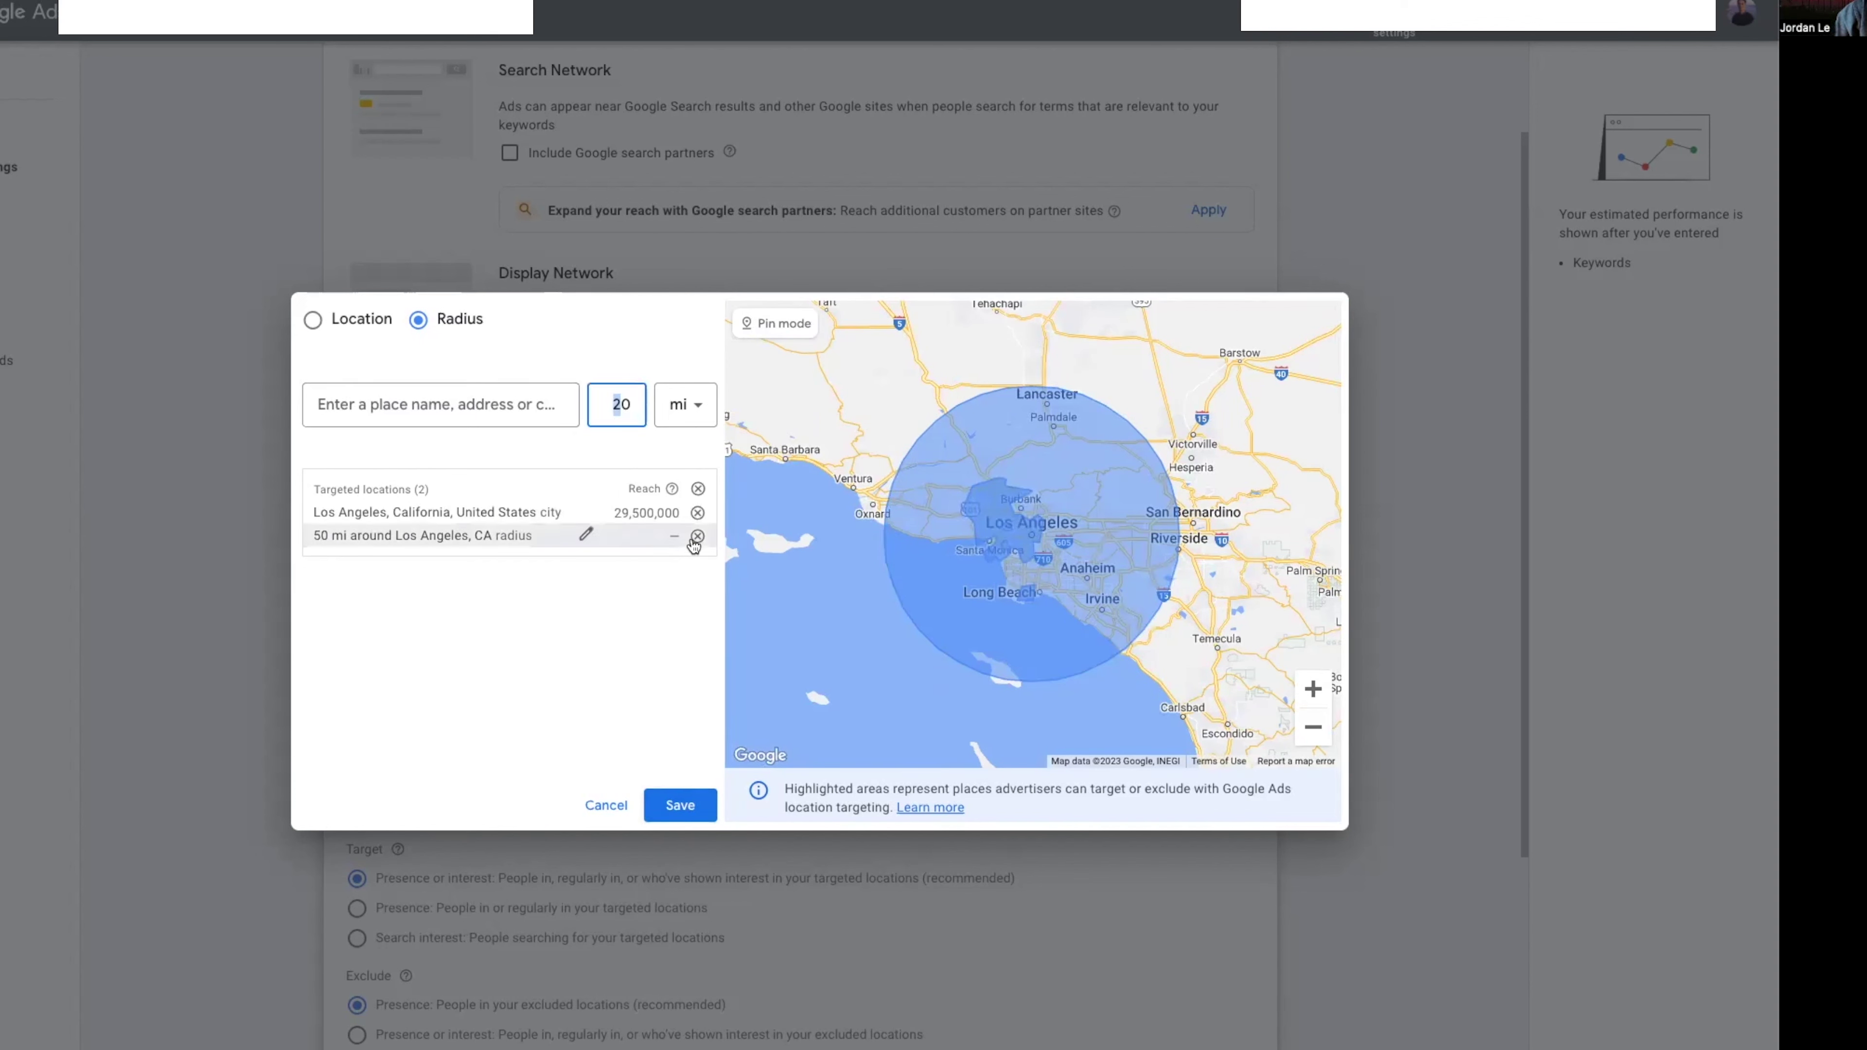
click(586, 534)
text(10)
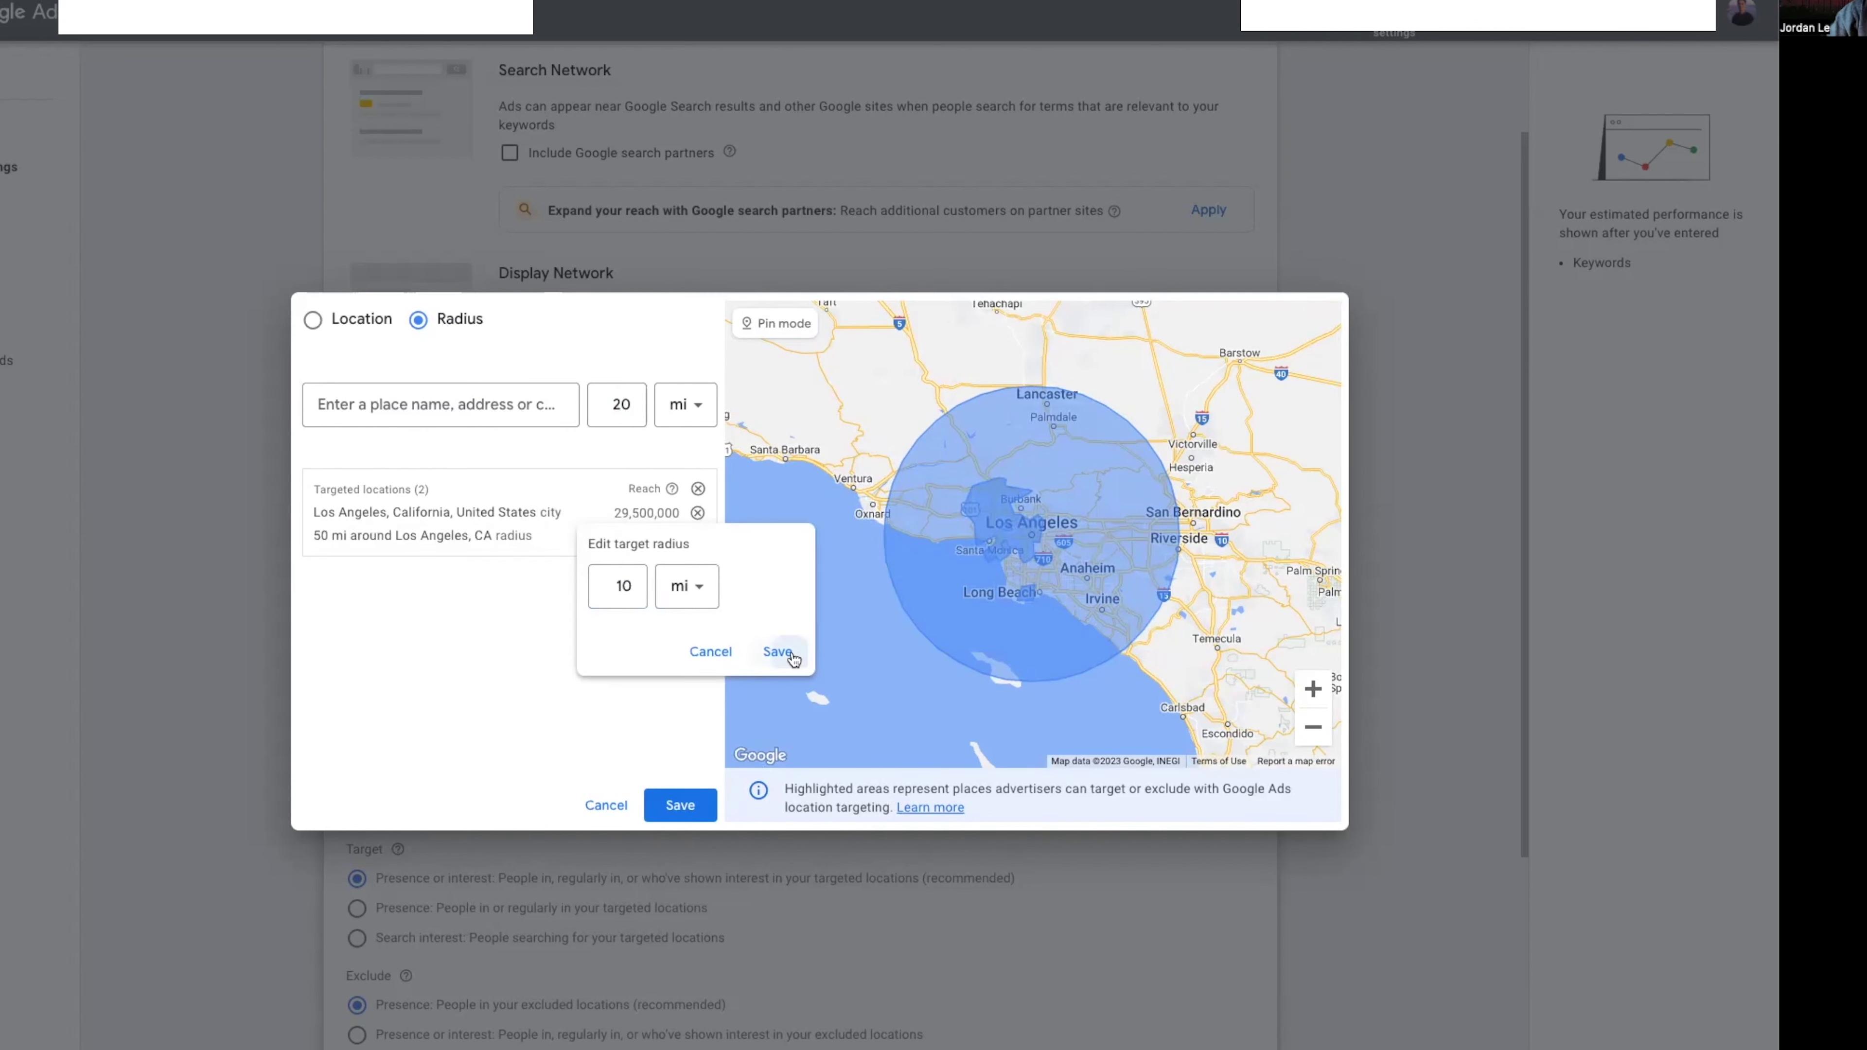
click(777, 651)
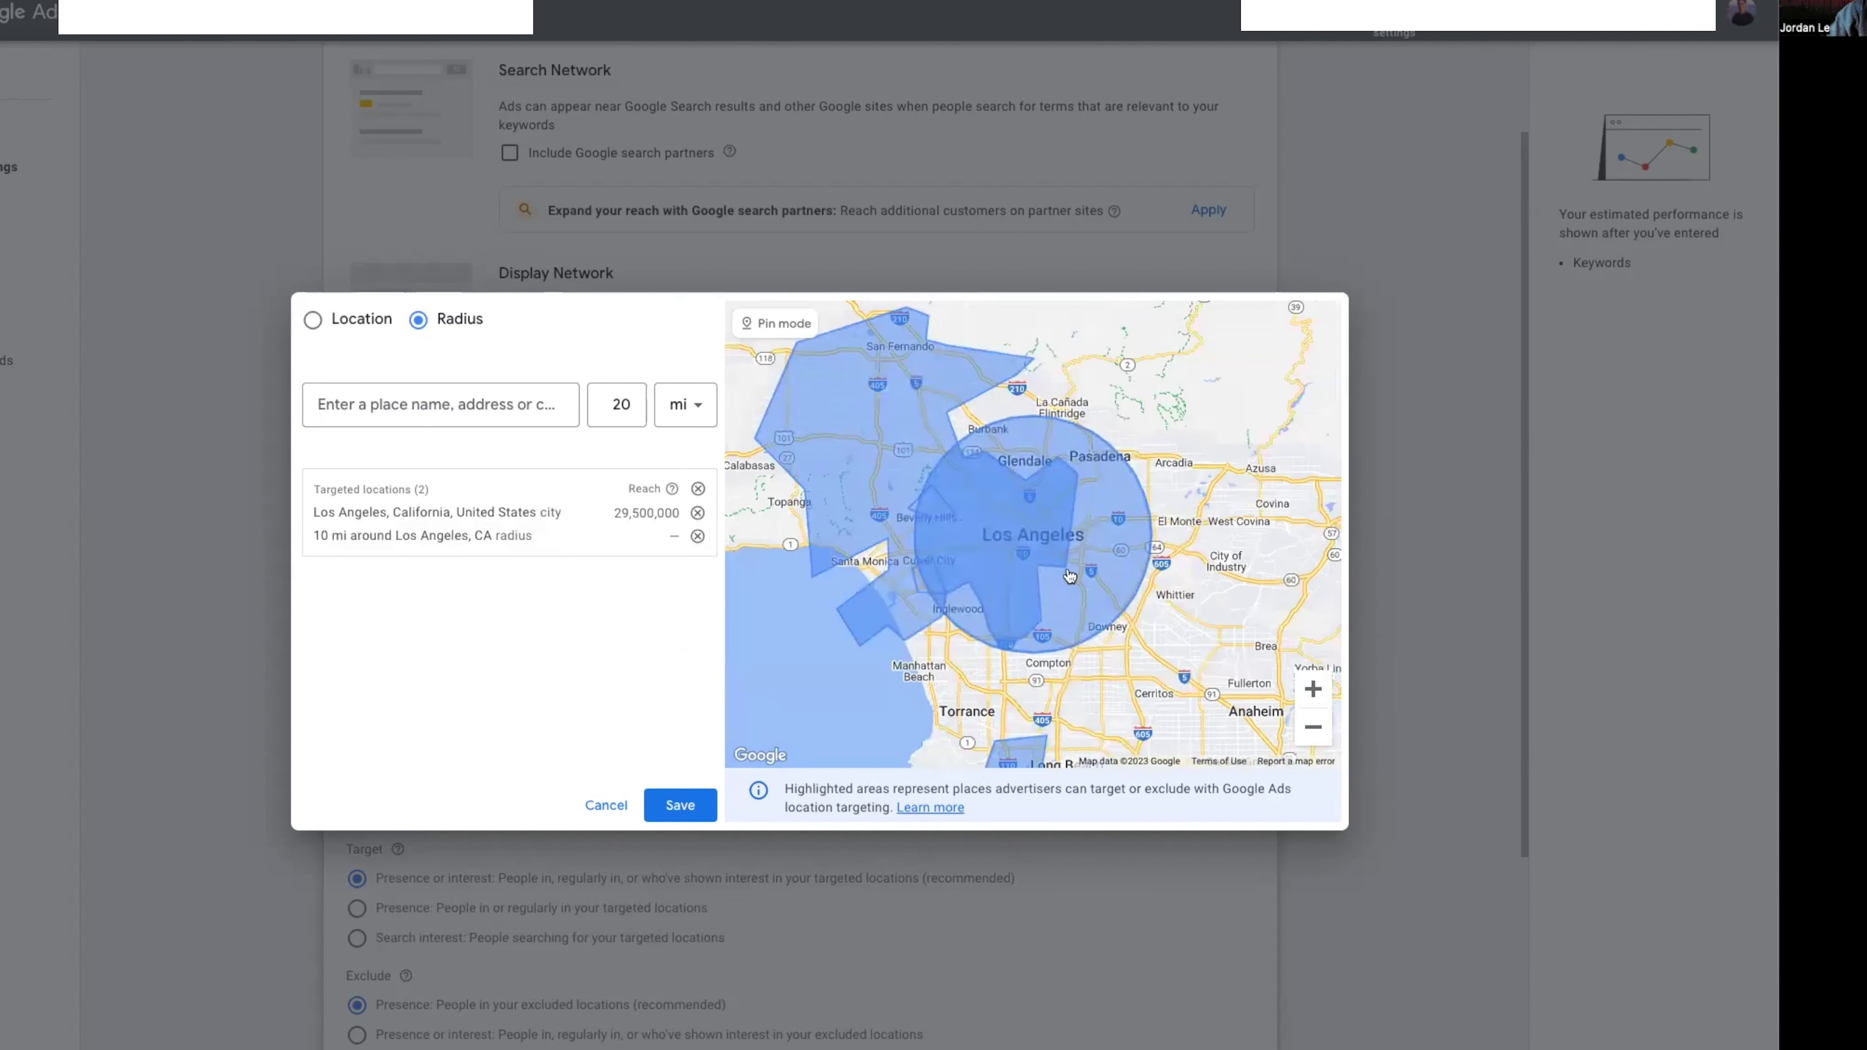
Remove the Los Angeles city target, keeping only the radius target, and save the targeted locations.
click(475, 409)
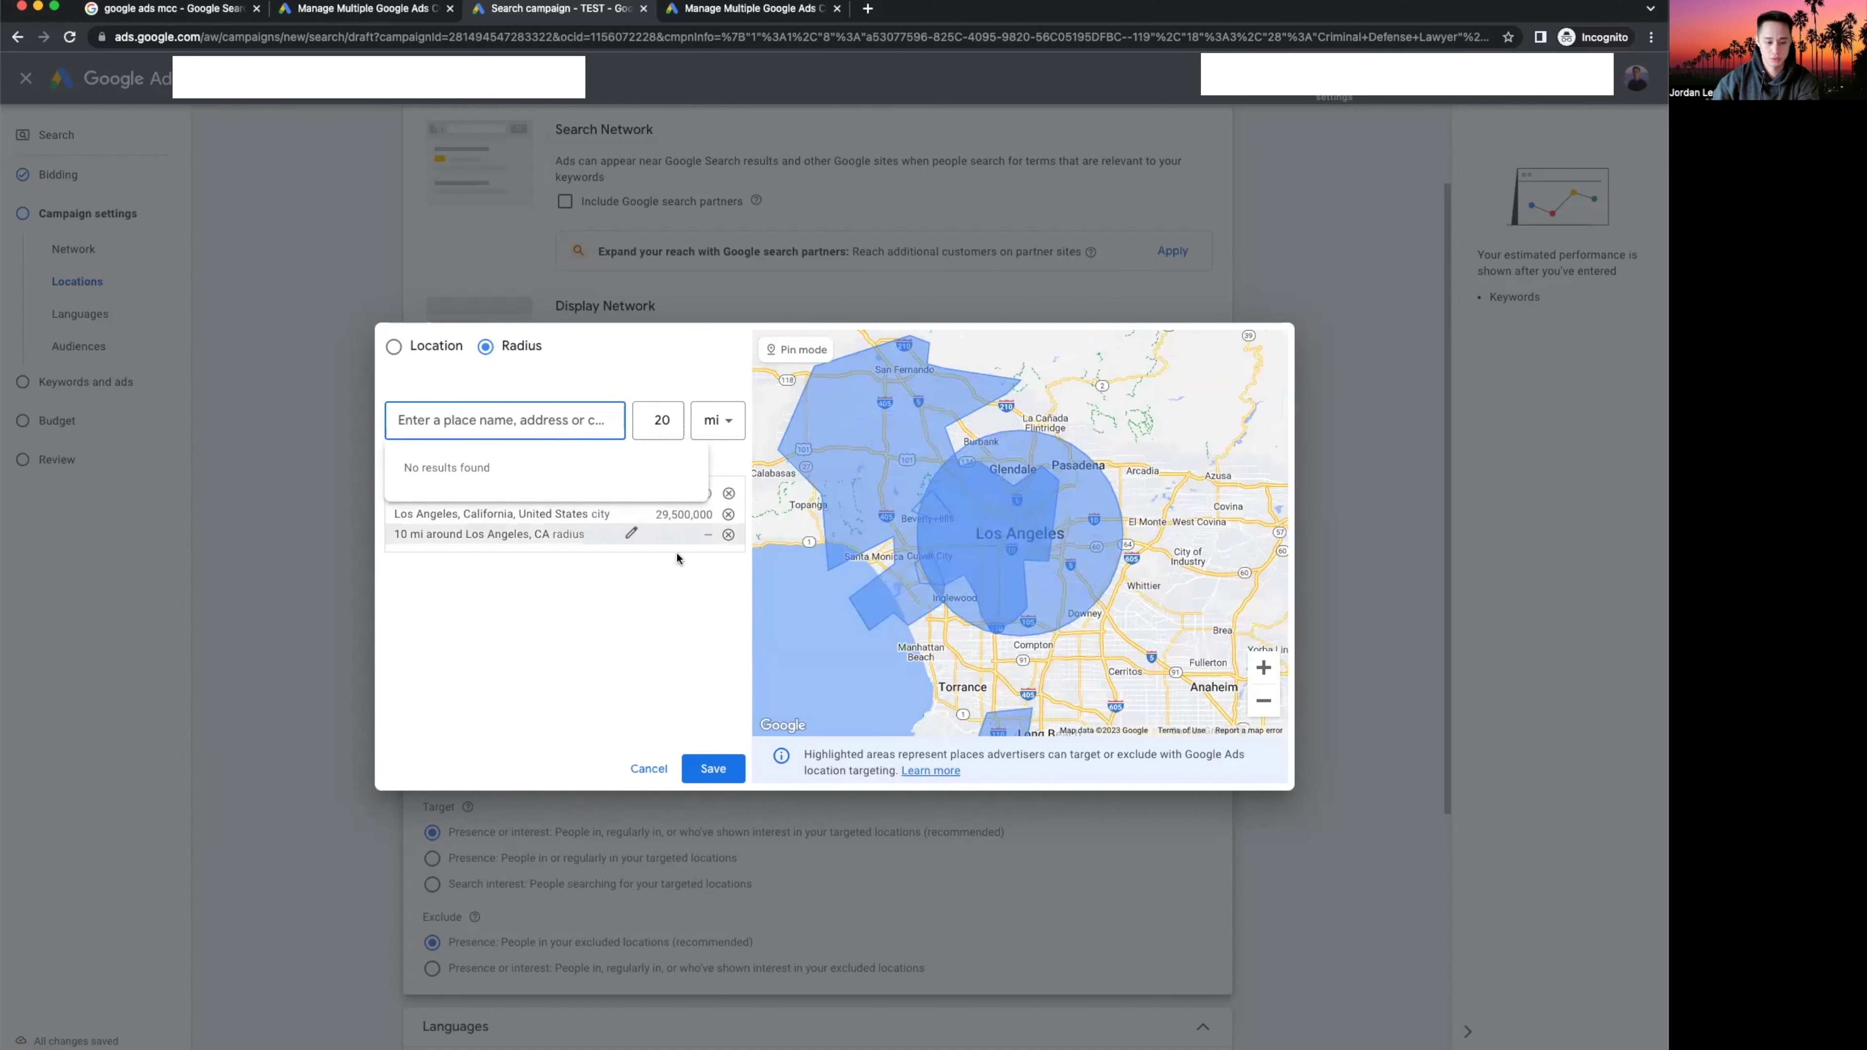
click(624, 591)
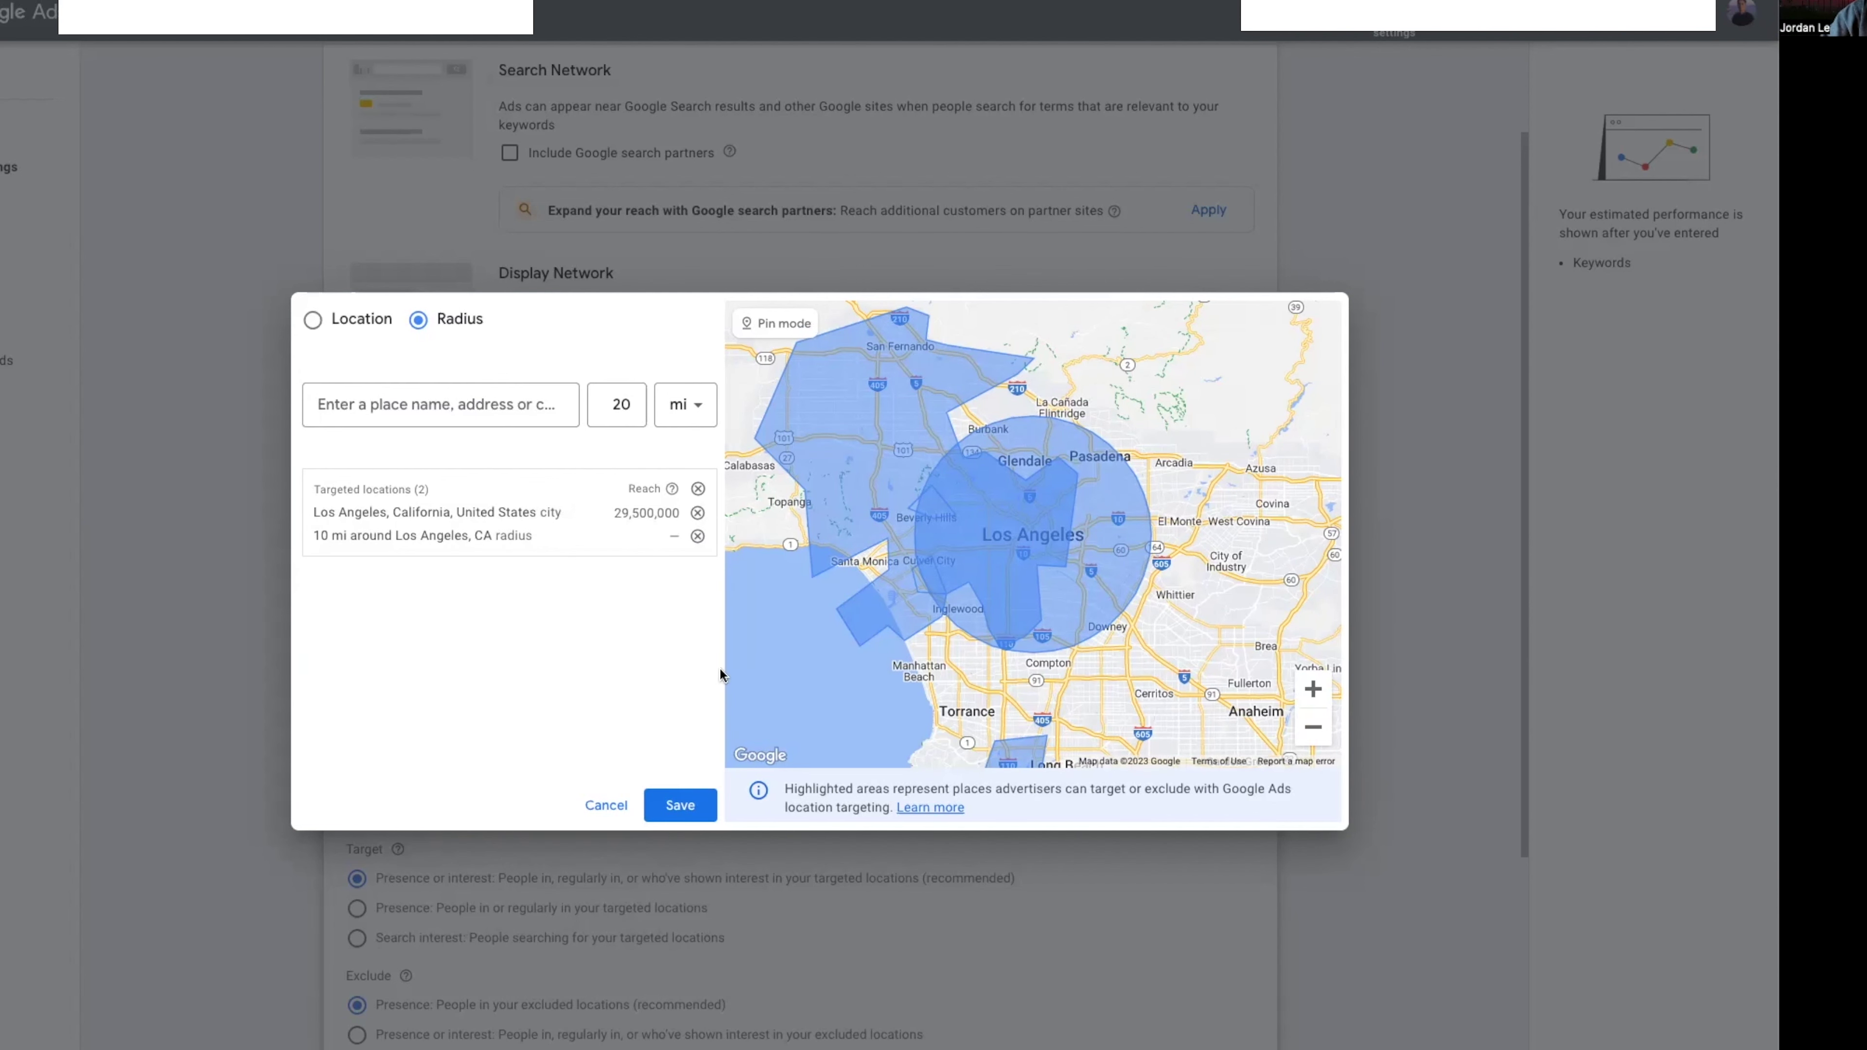
click(698, 514)
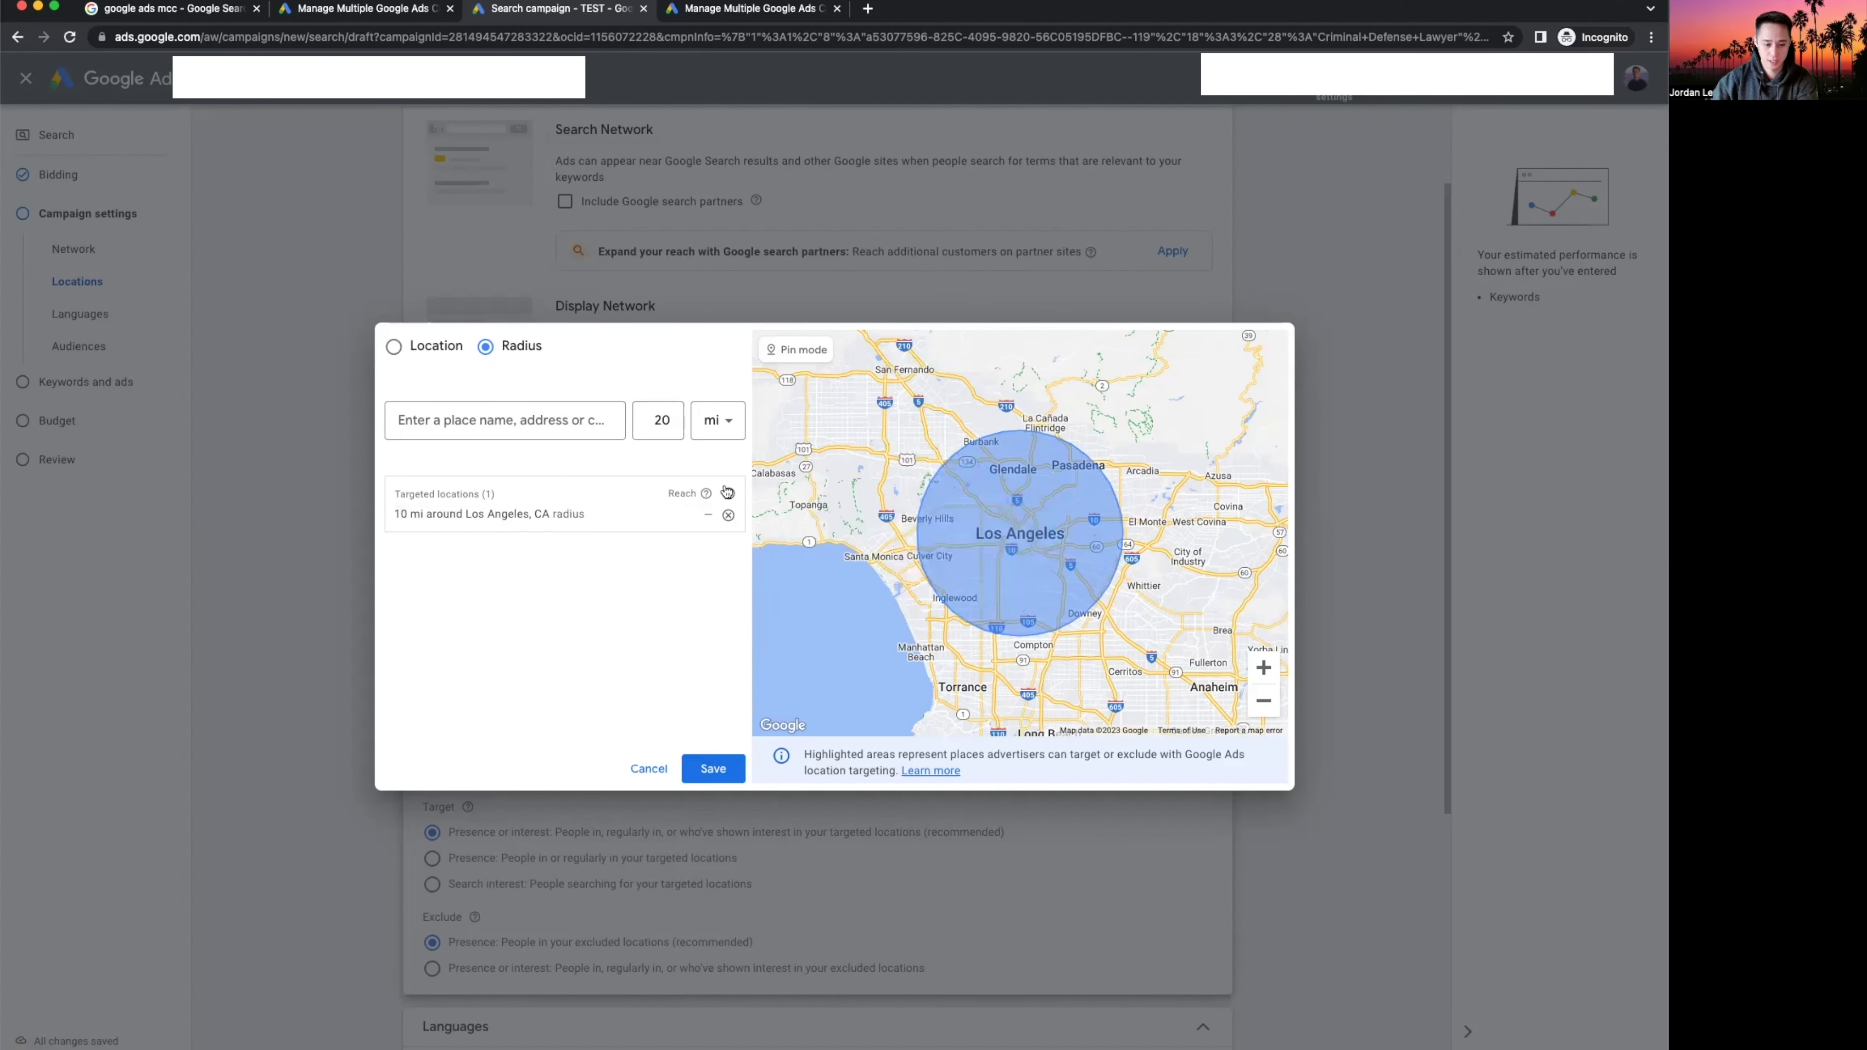
click(712, 769)
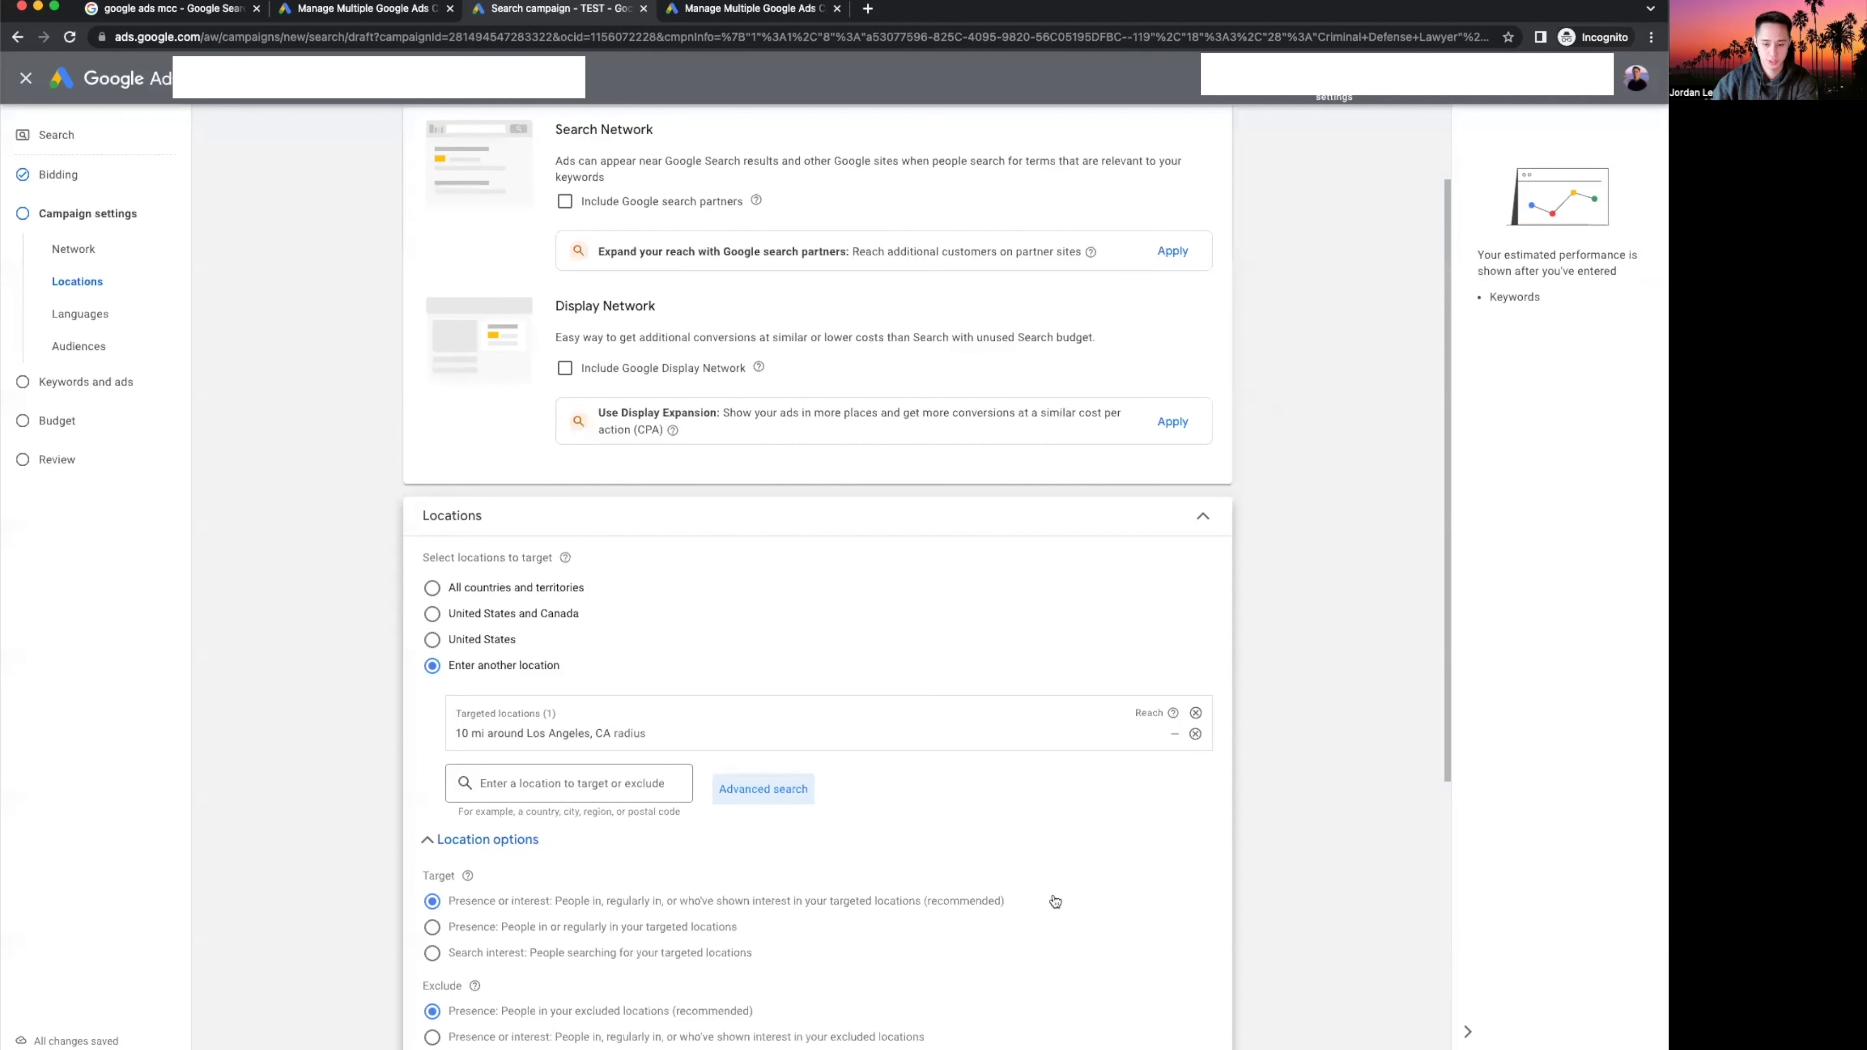
In the location options, set Target to Presence: People in or regularly in your targeted locations, and Exclude to Presence or interest.
scroll(785, 589, down, 3)
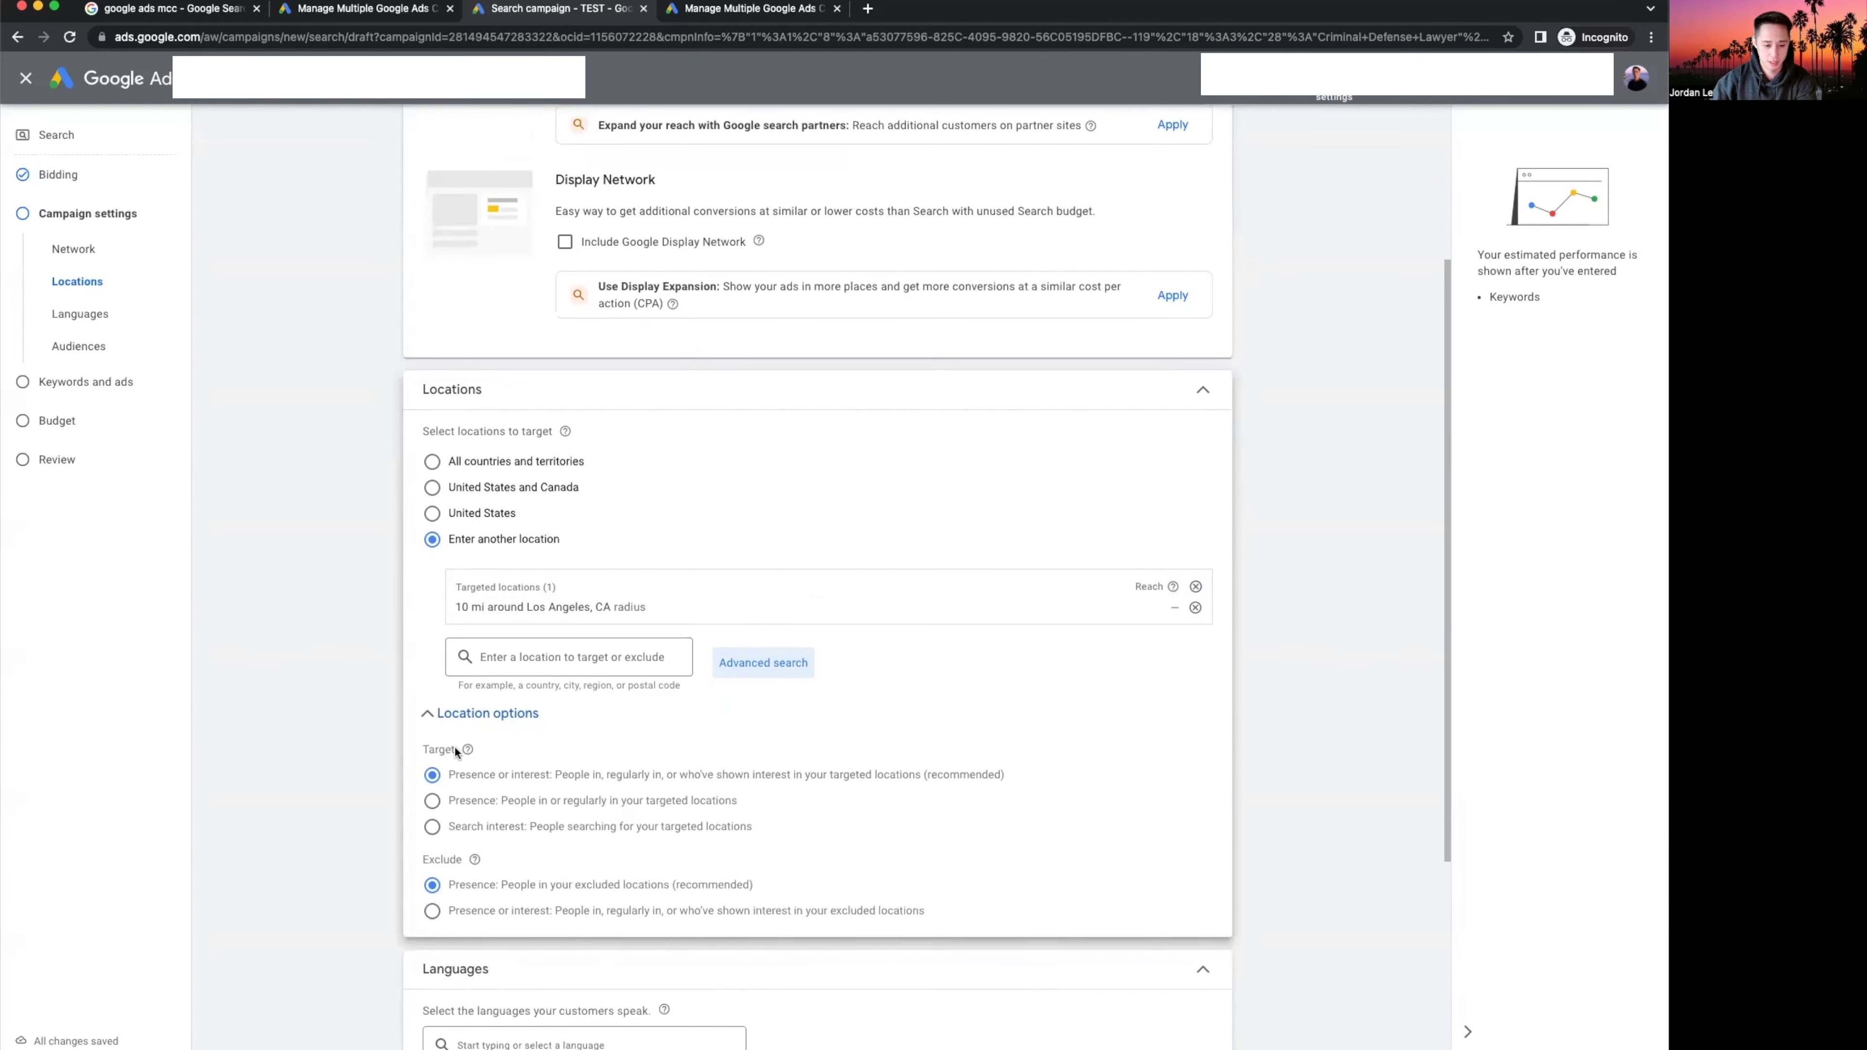
click(481, 713)
click(485, 713)
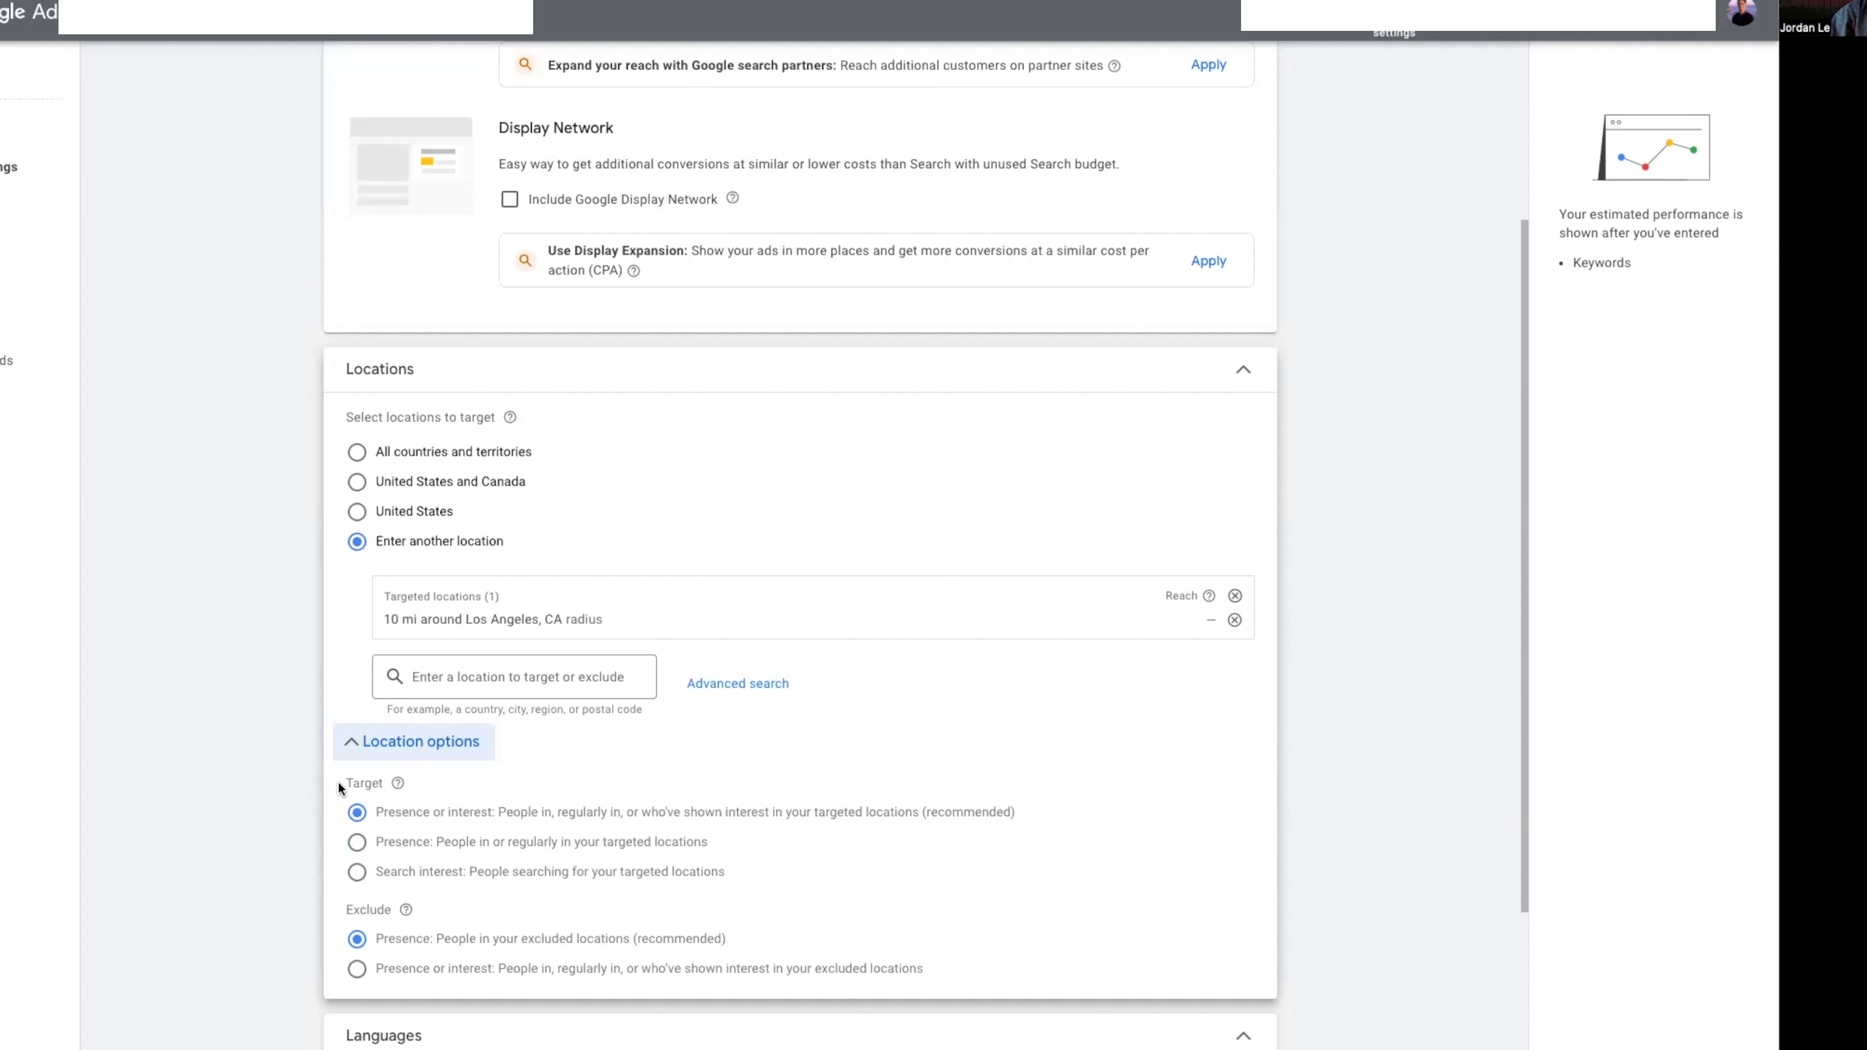
drag(335, 780, 396, 784)
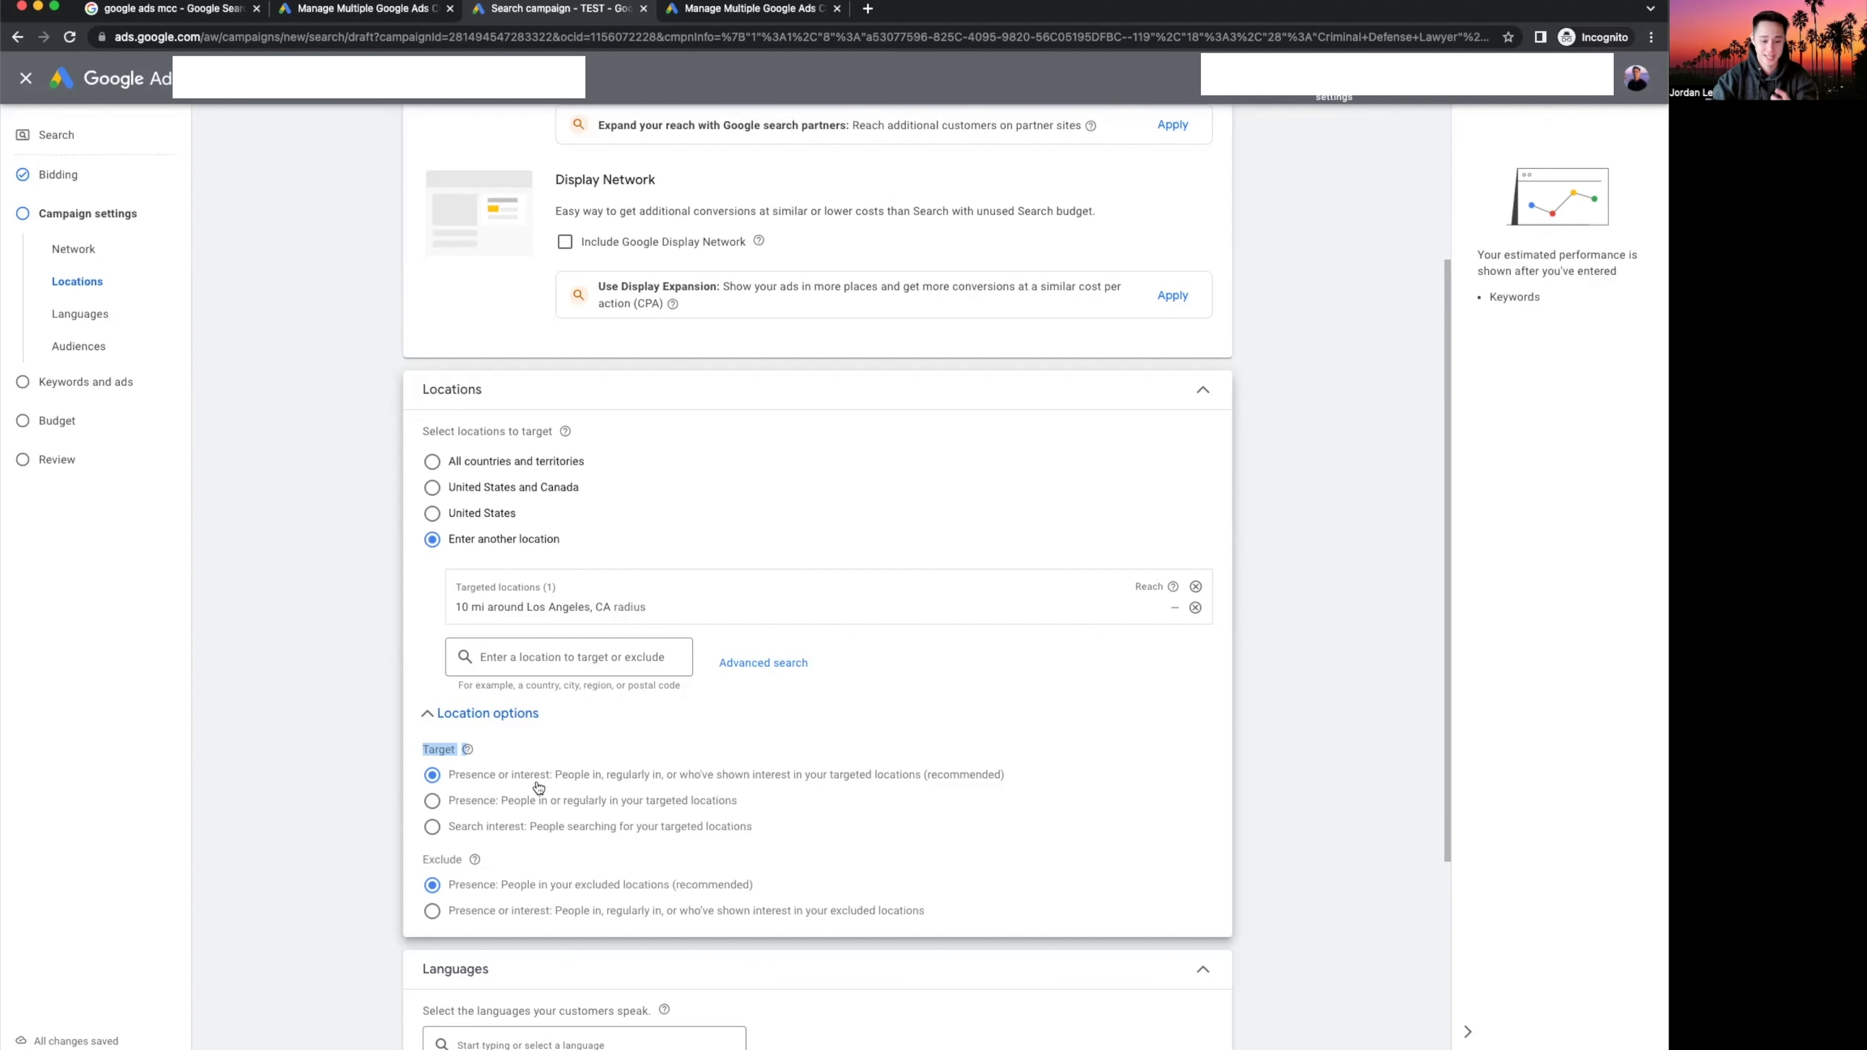
click(537, 804)
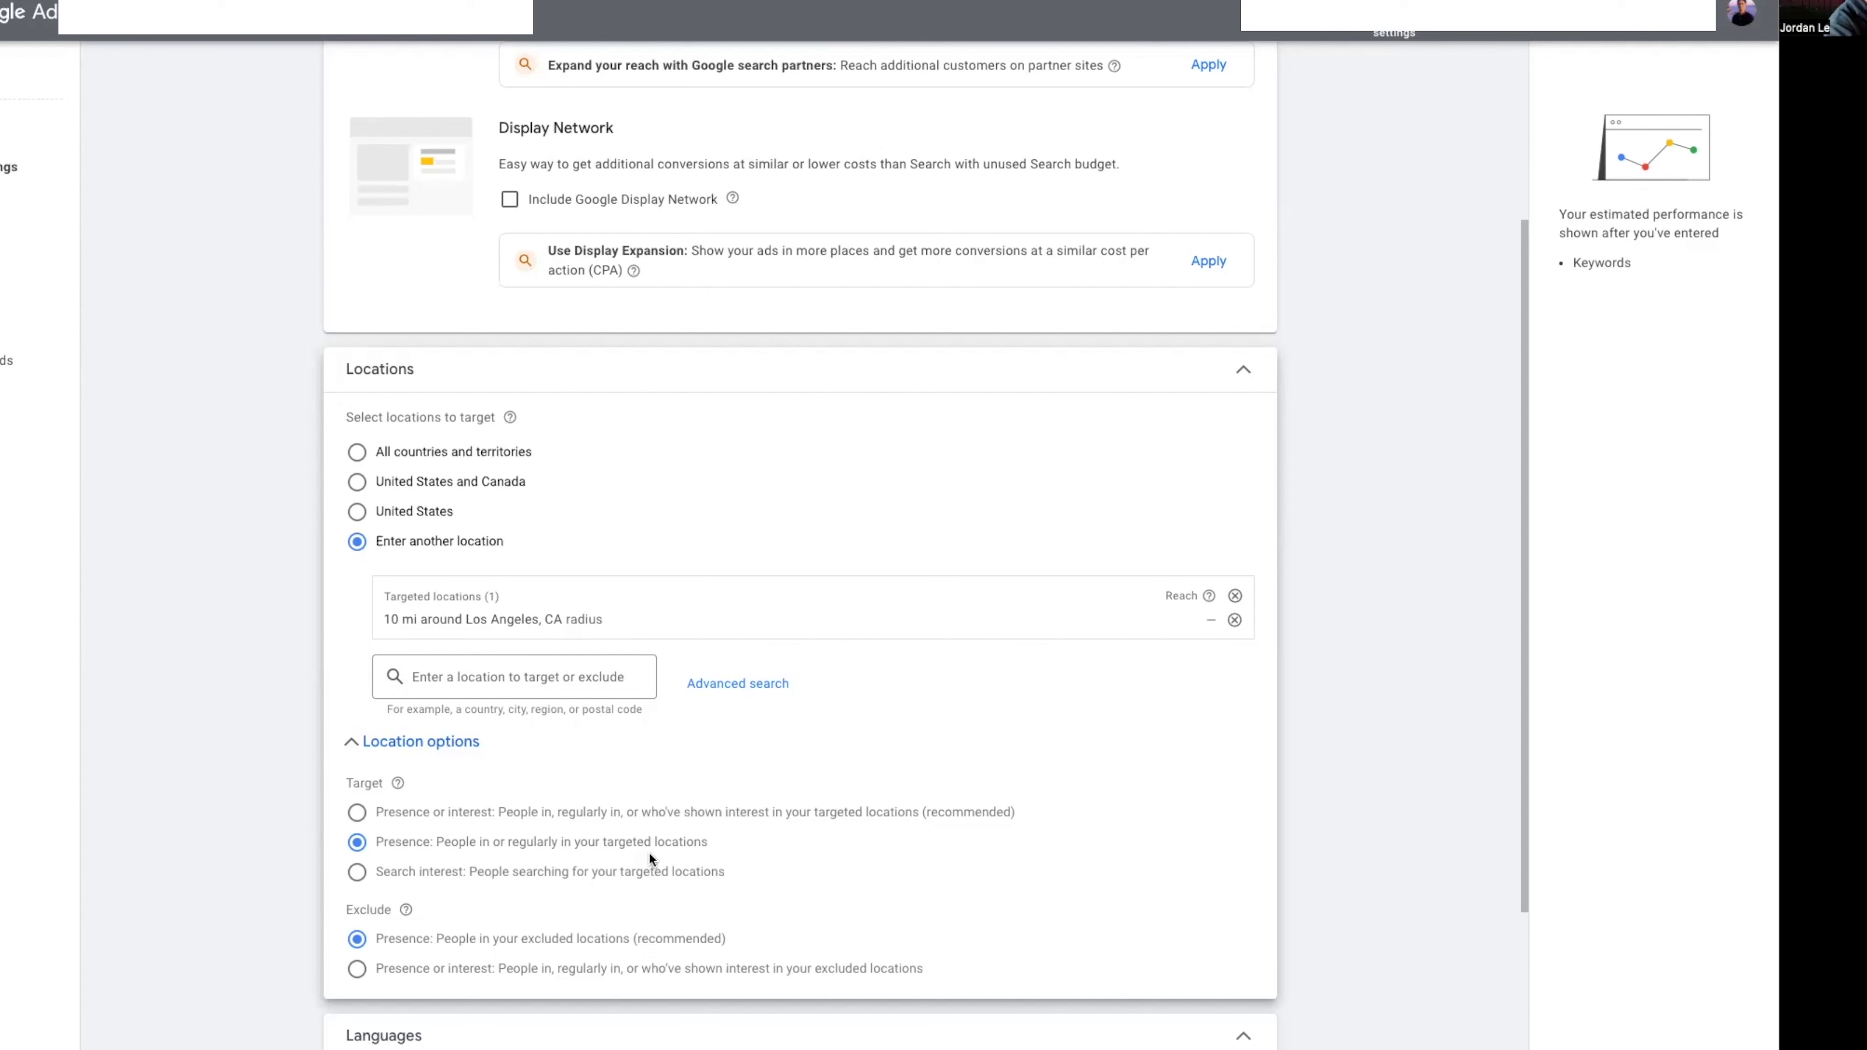
click(593, 970)
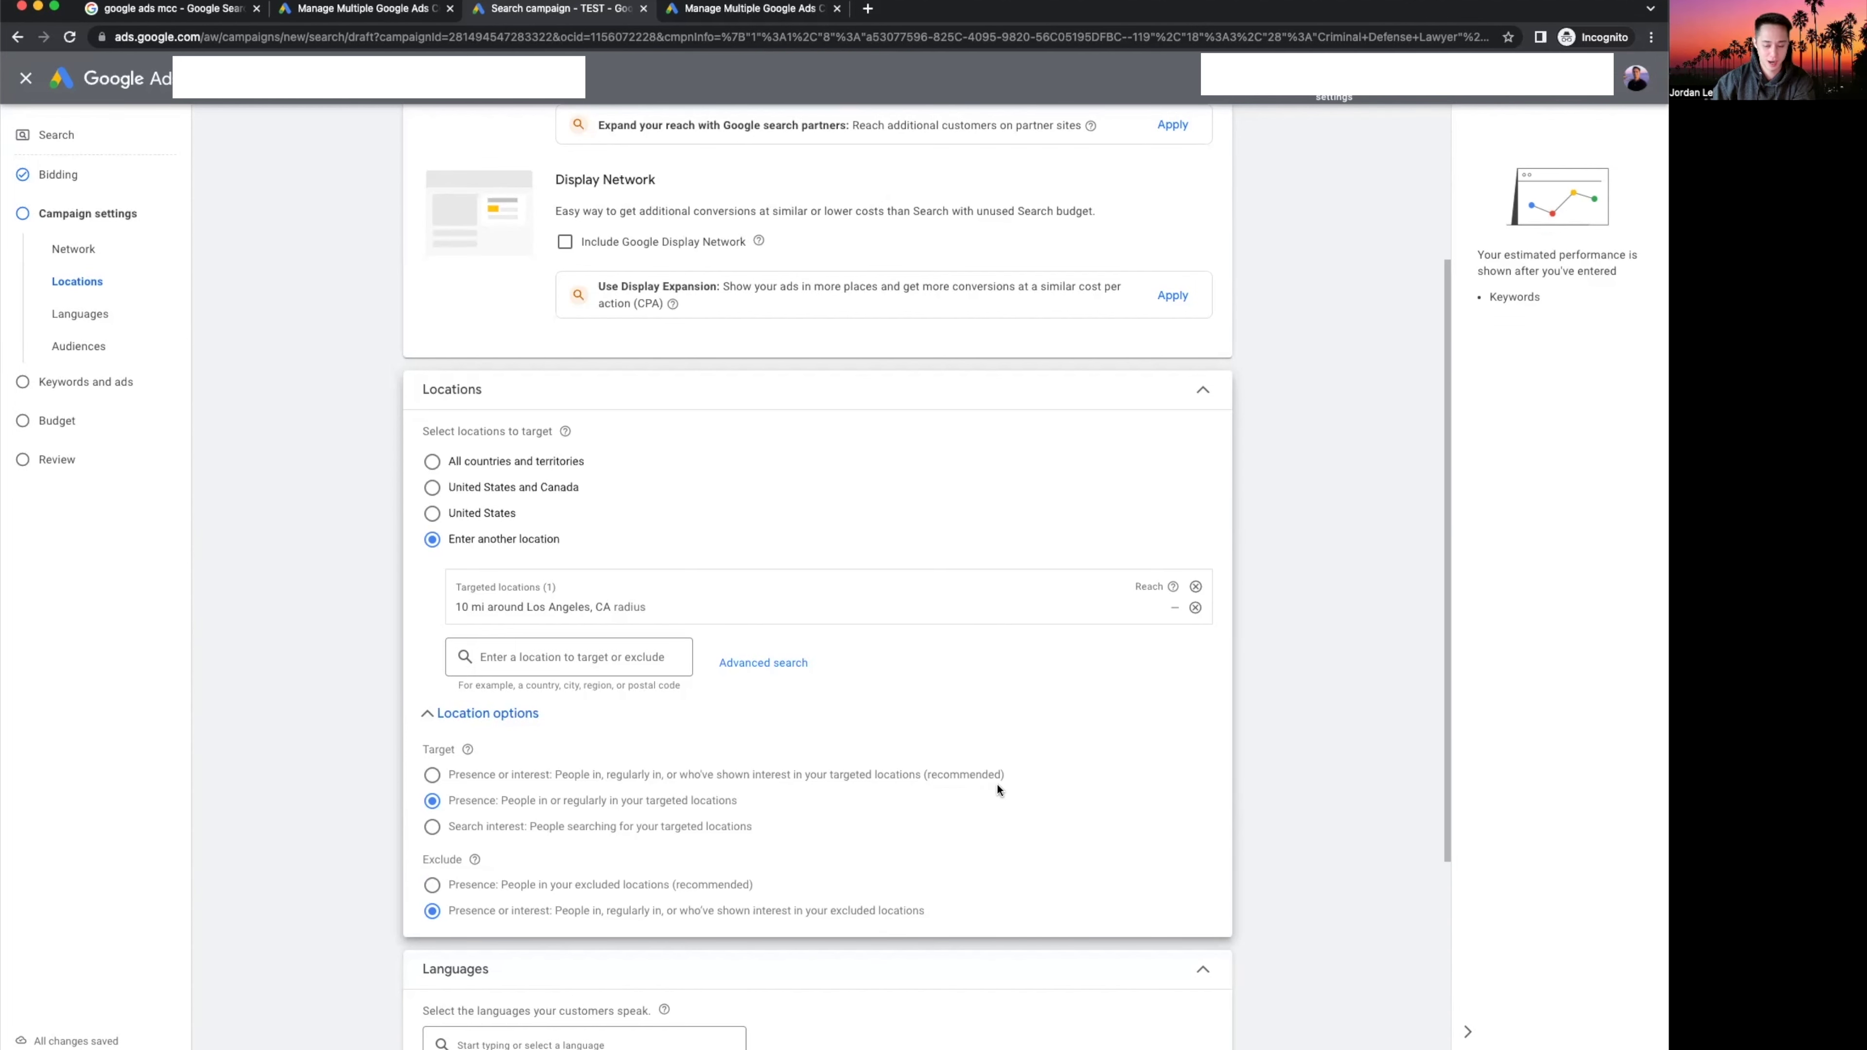
Expand the audience segments without selecting any, and open the ad rotation options among the additional campaign settings.
scroll(999, 785, down, 5)
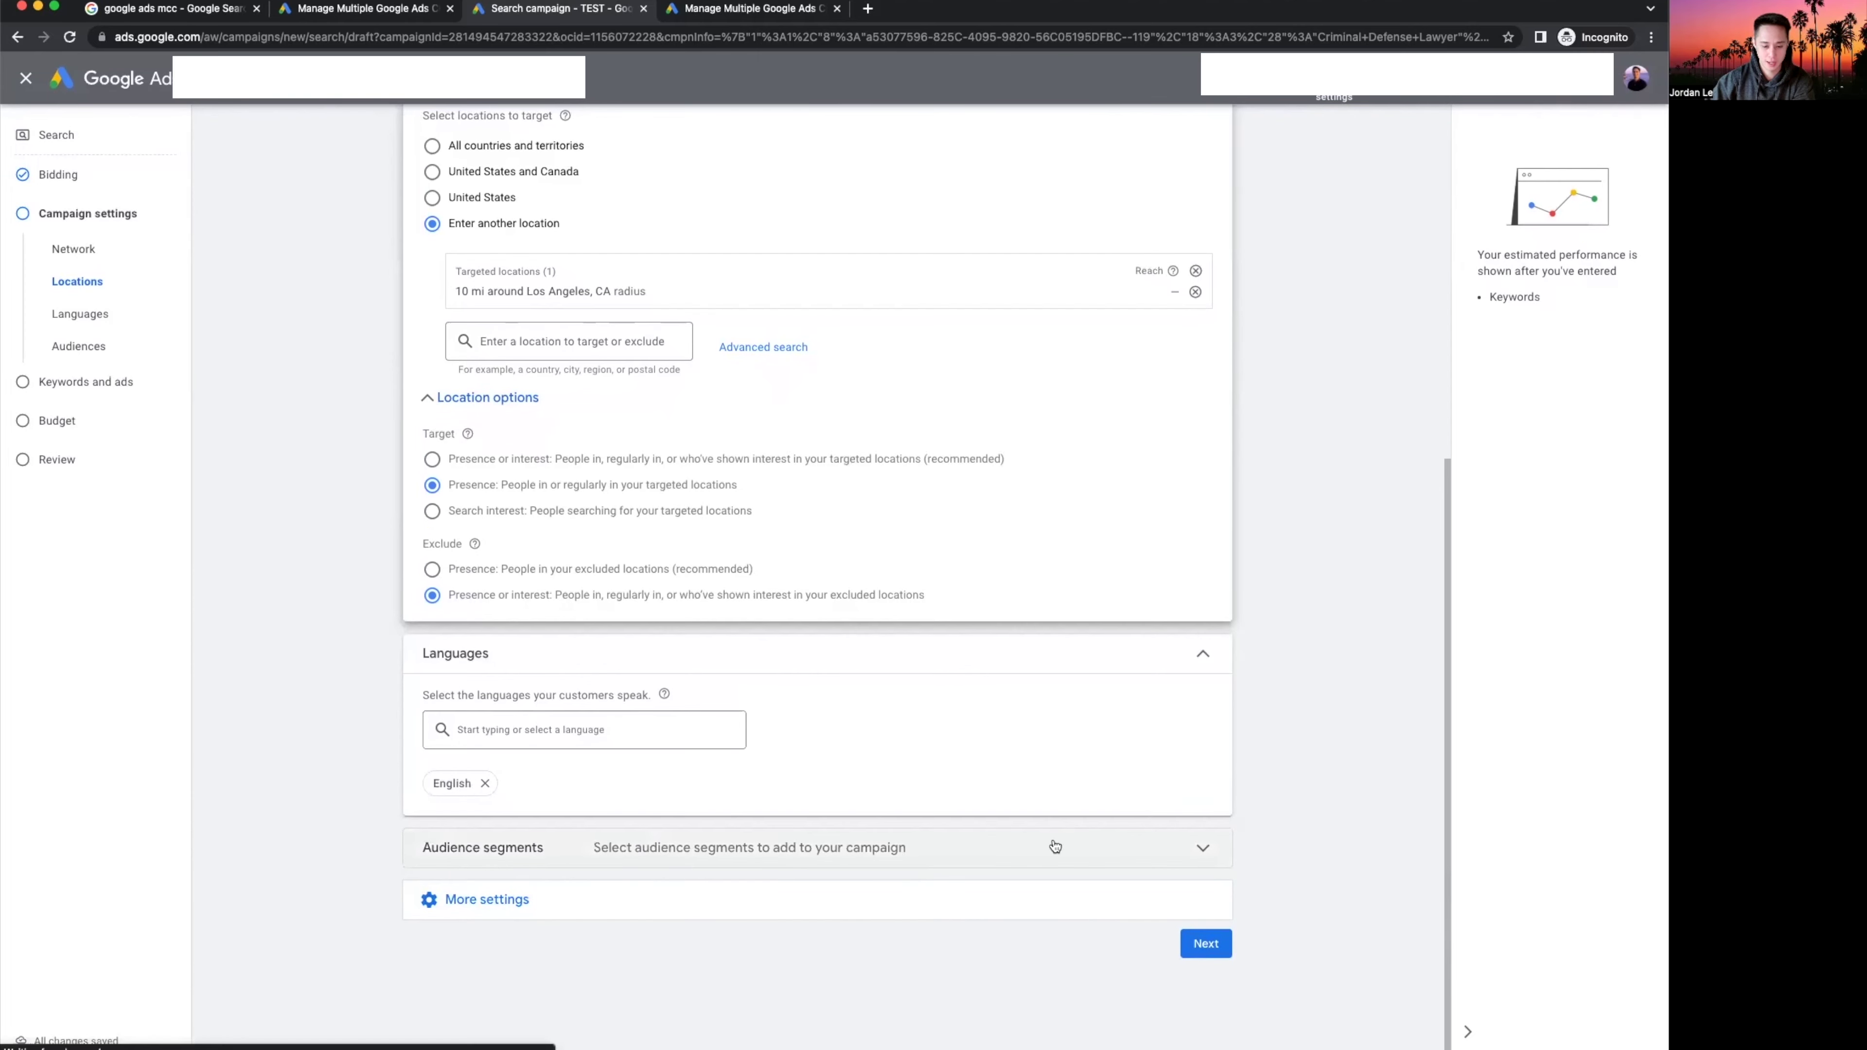
click(1055, 845)
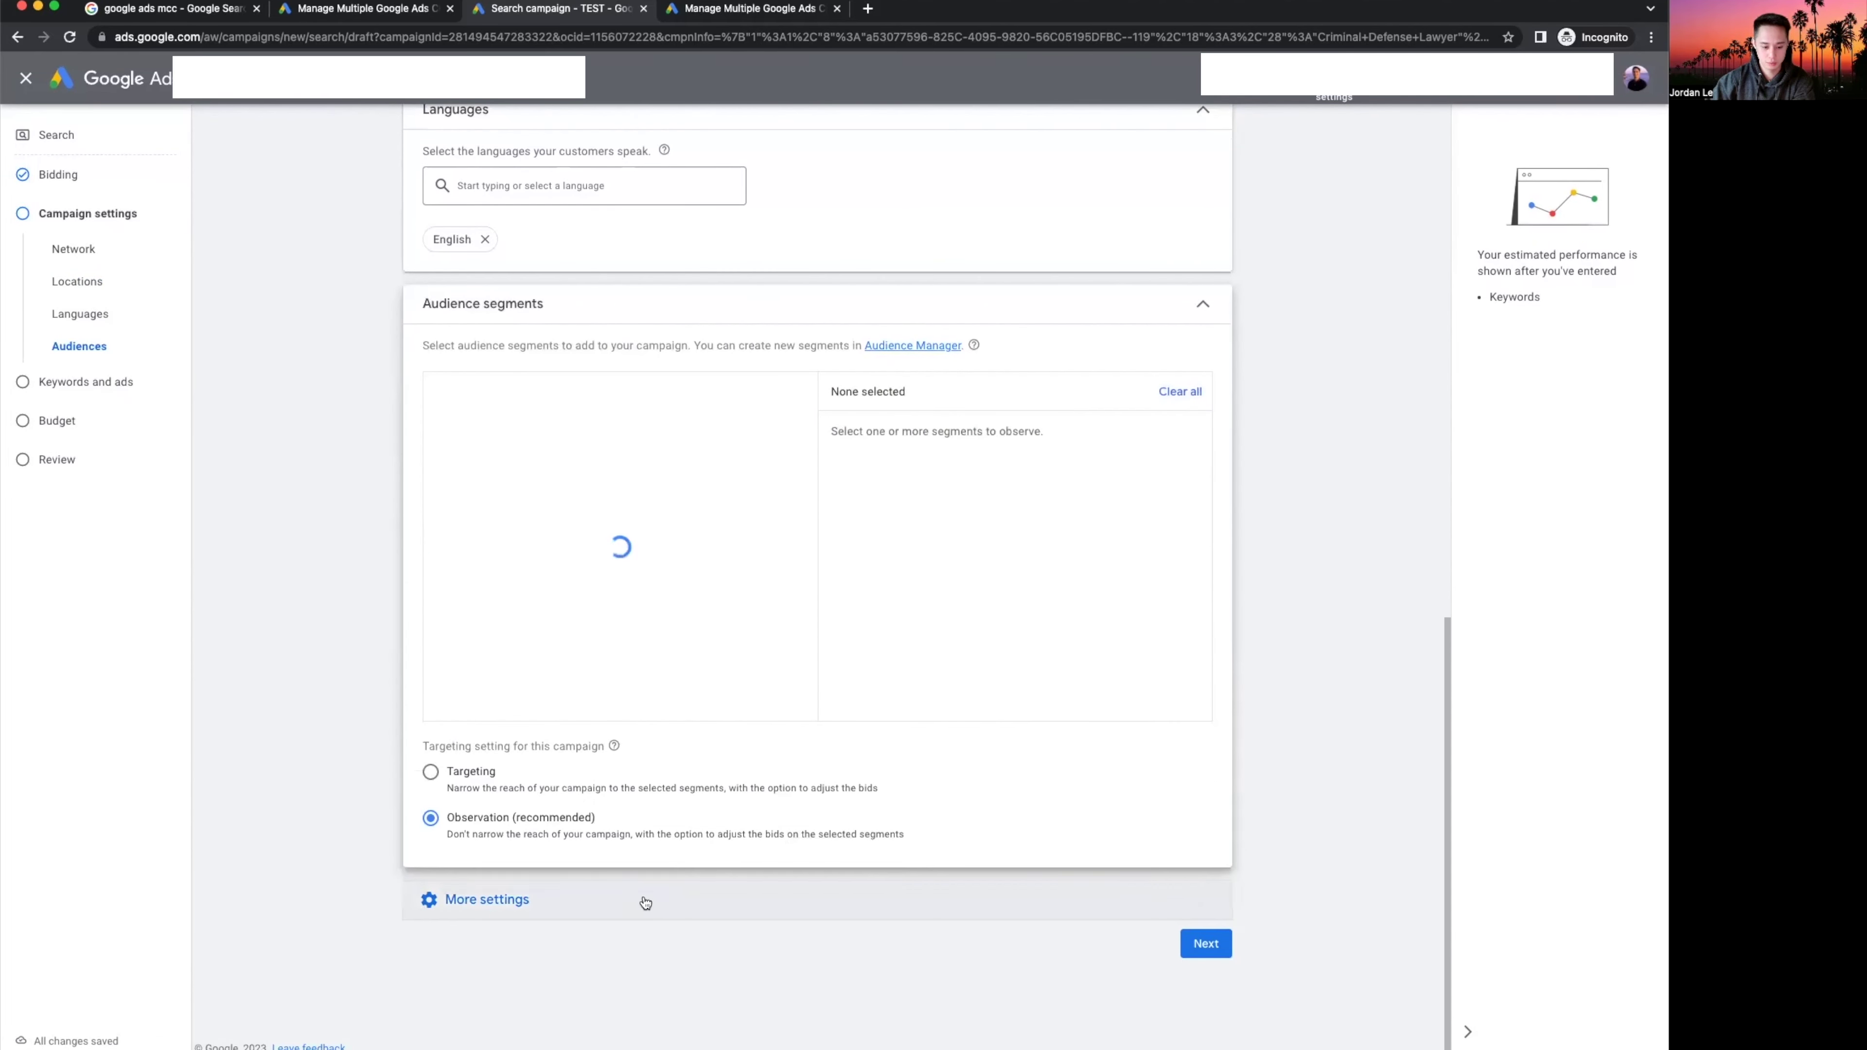
click(645, 903)
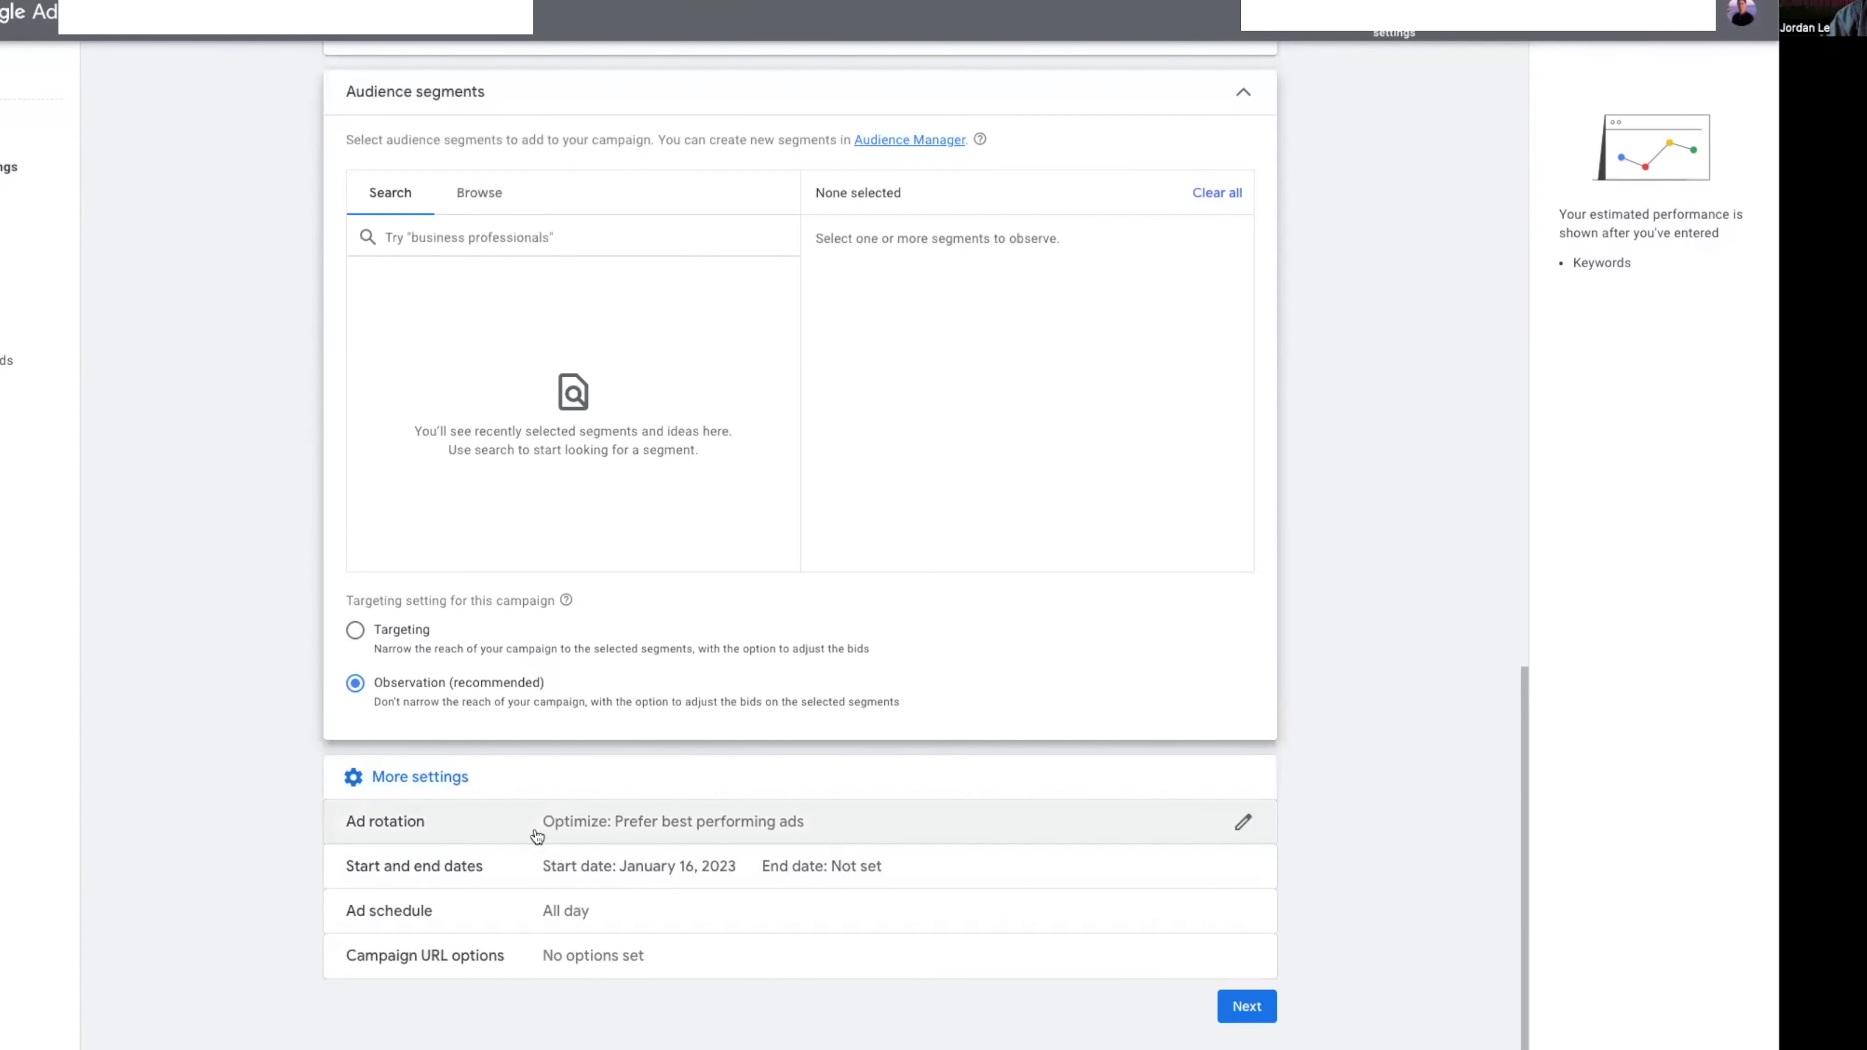
click(559, 837)
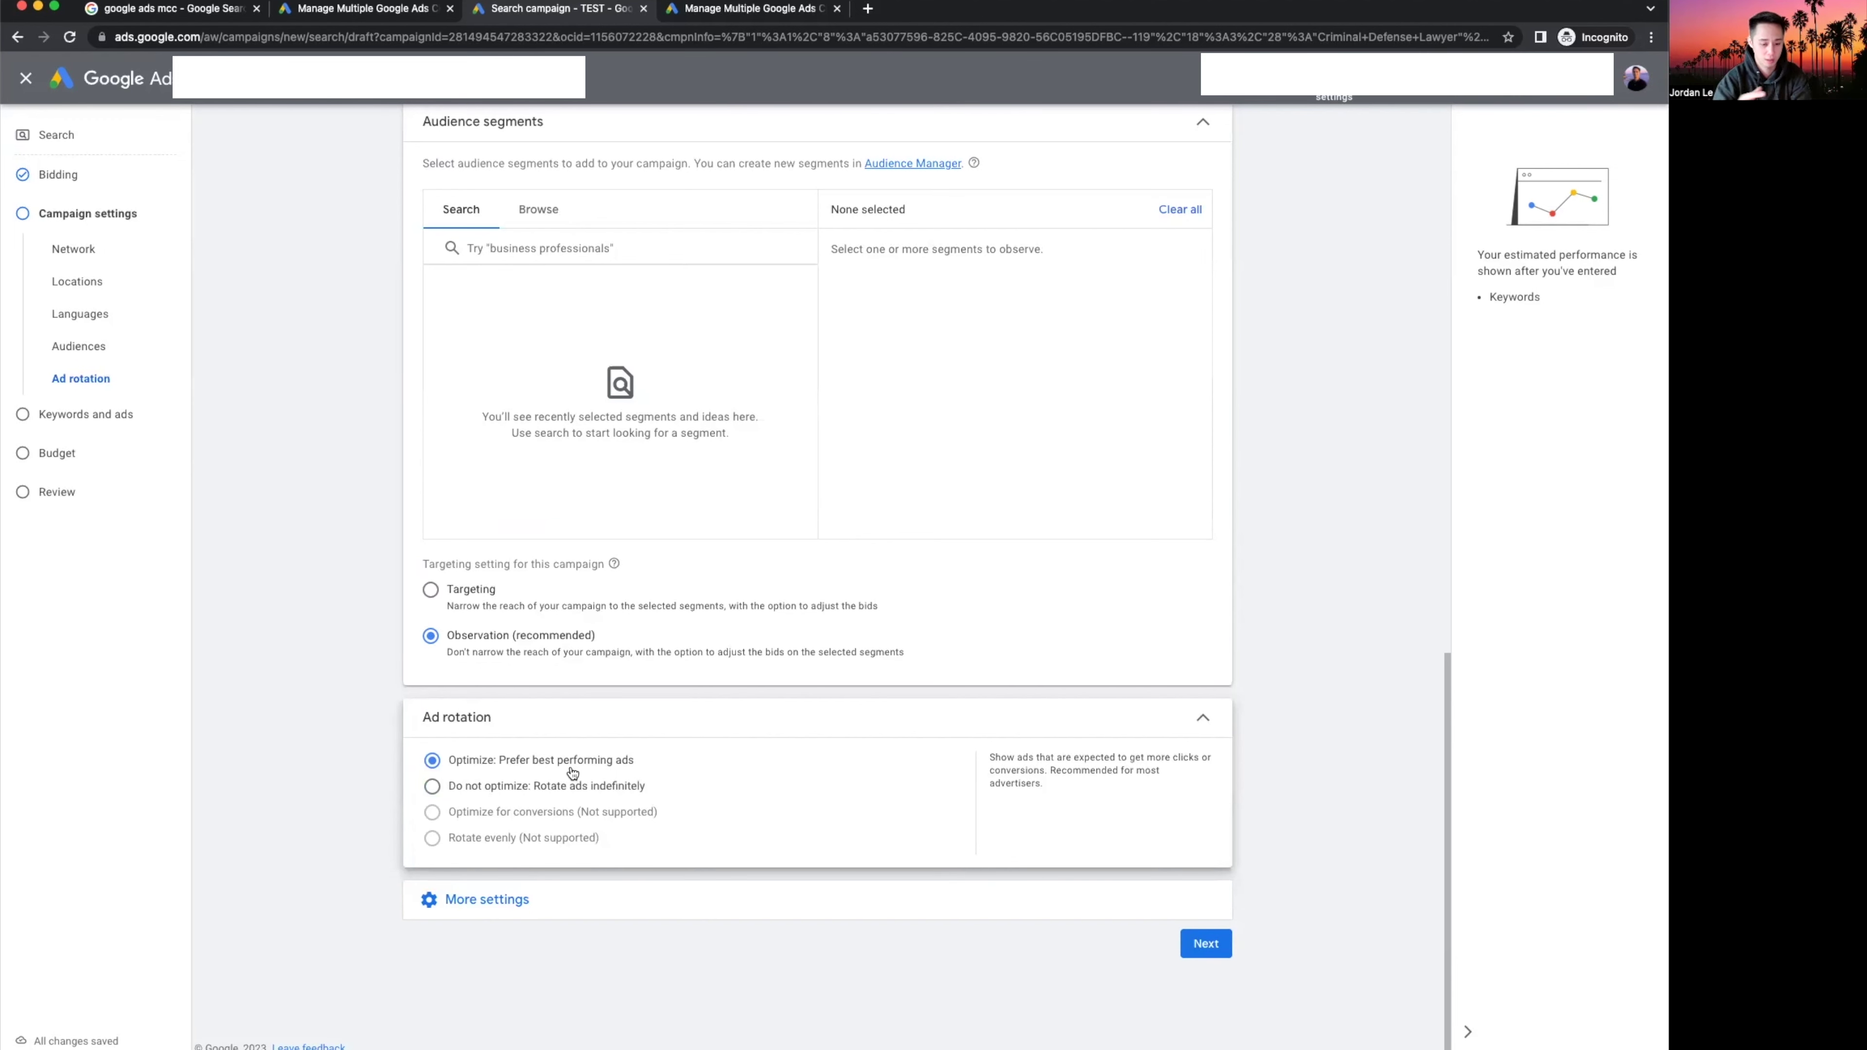
Try Do not optimize: Rotate ads indefinitely as the ad rotation, and switch back to Optimize: Prefer best performing ads.
click(572, 785)
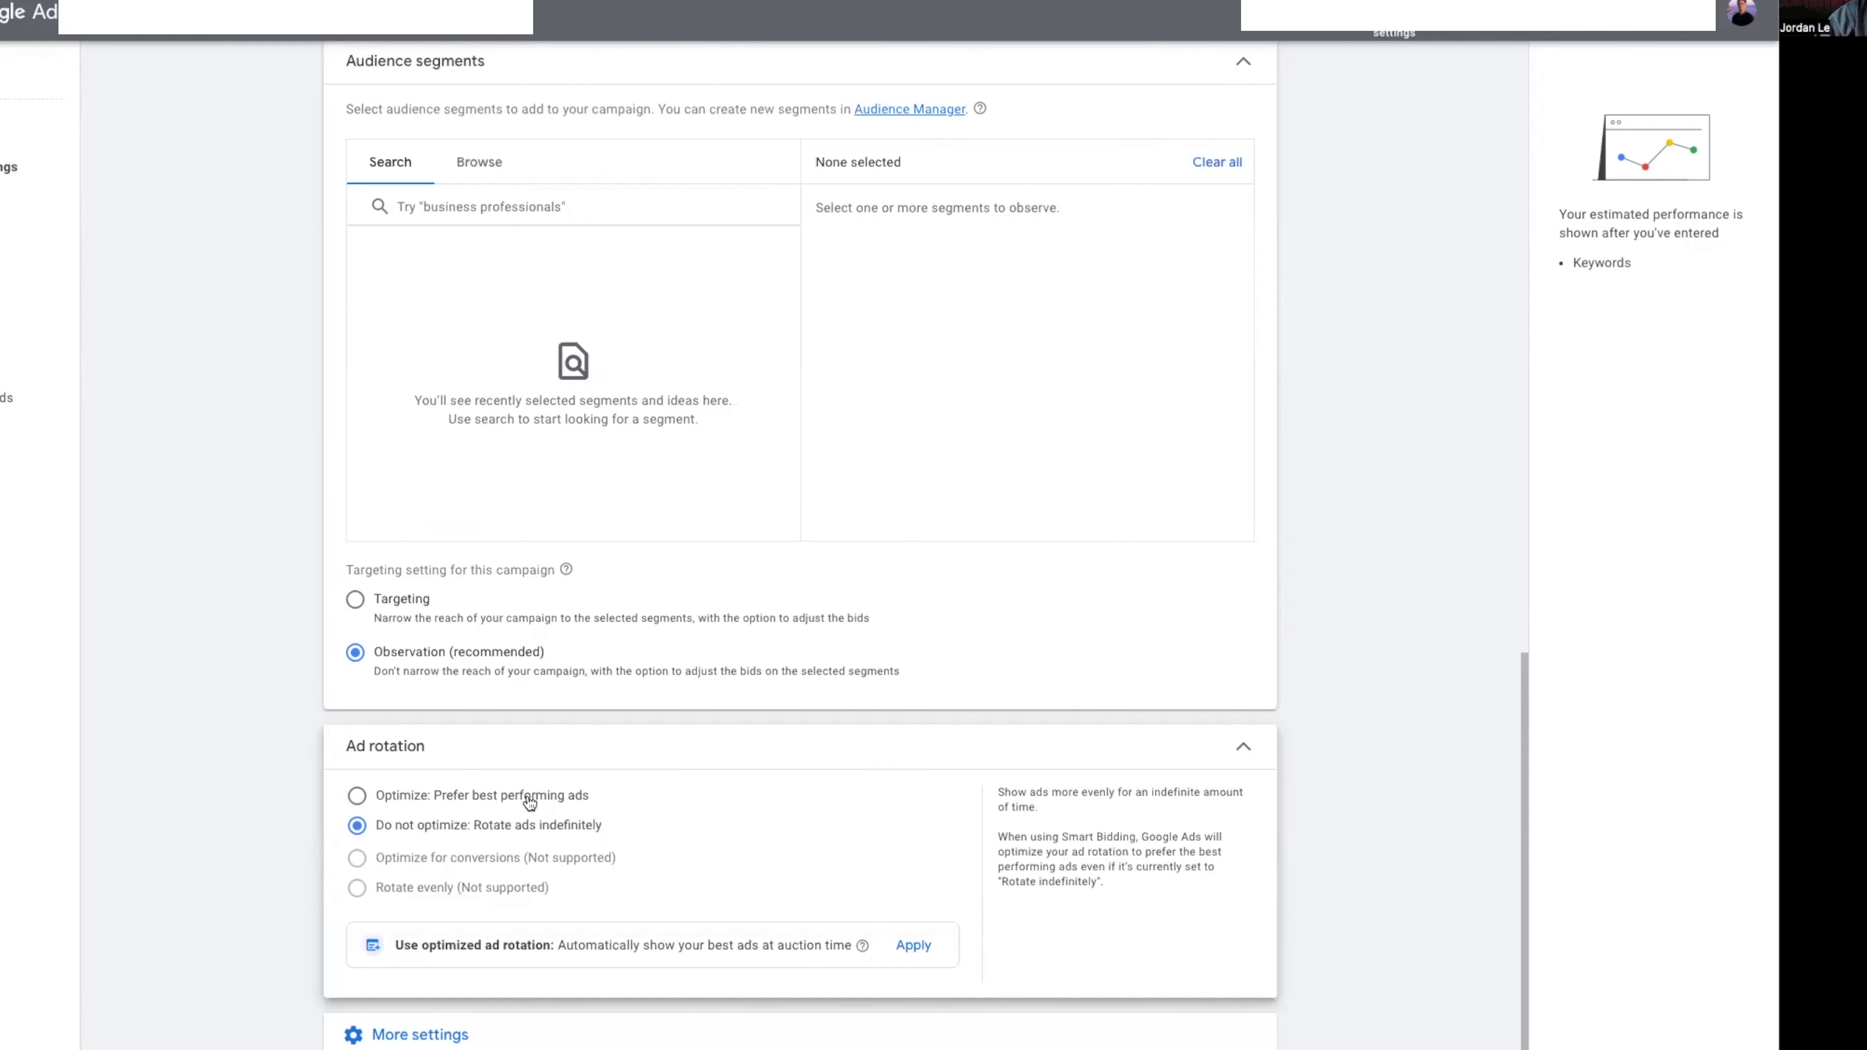
click(582, 761)
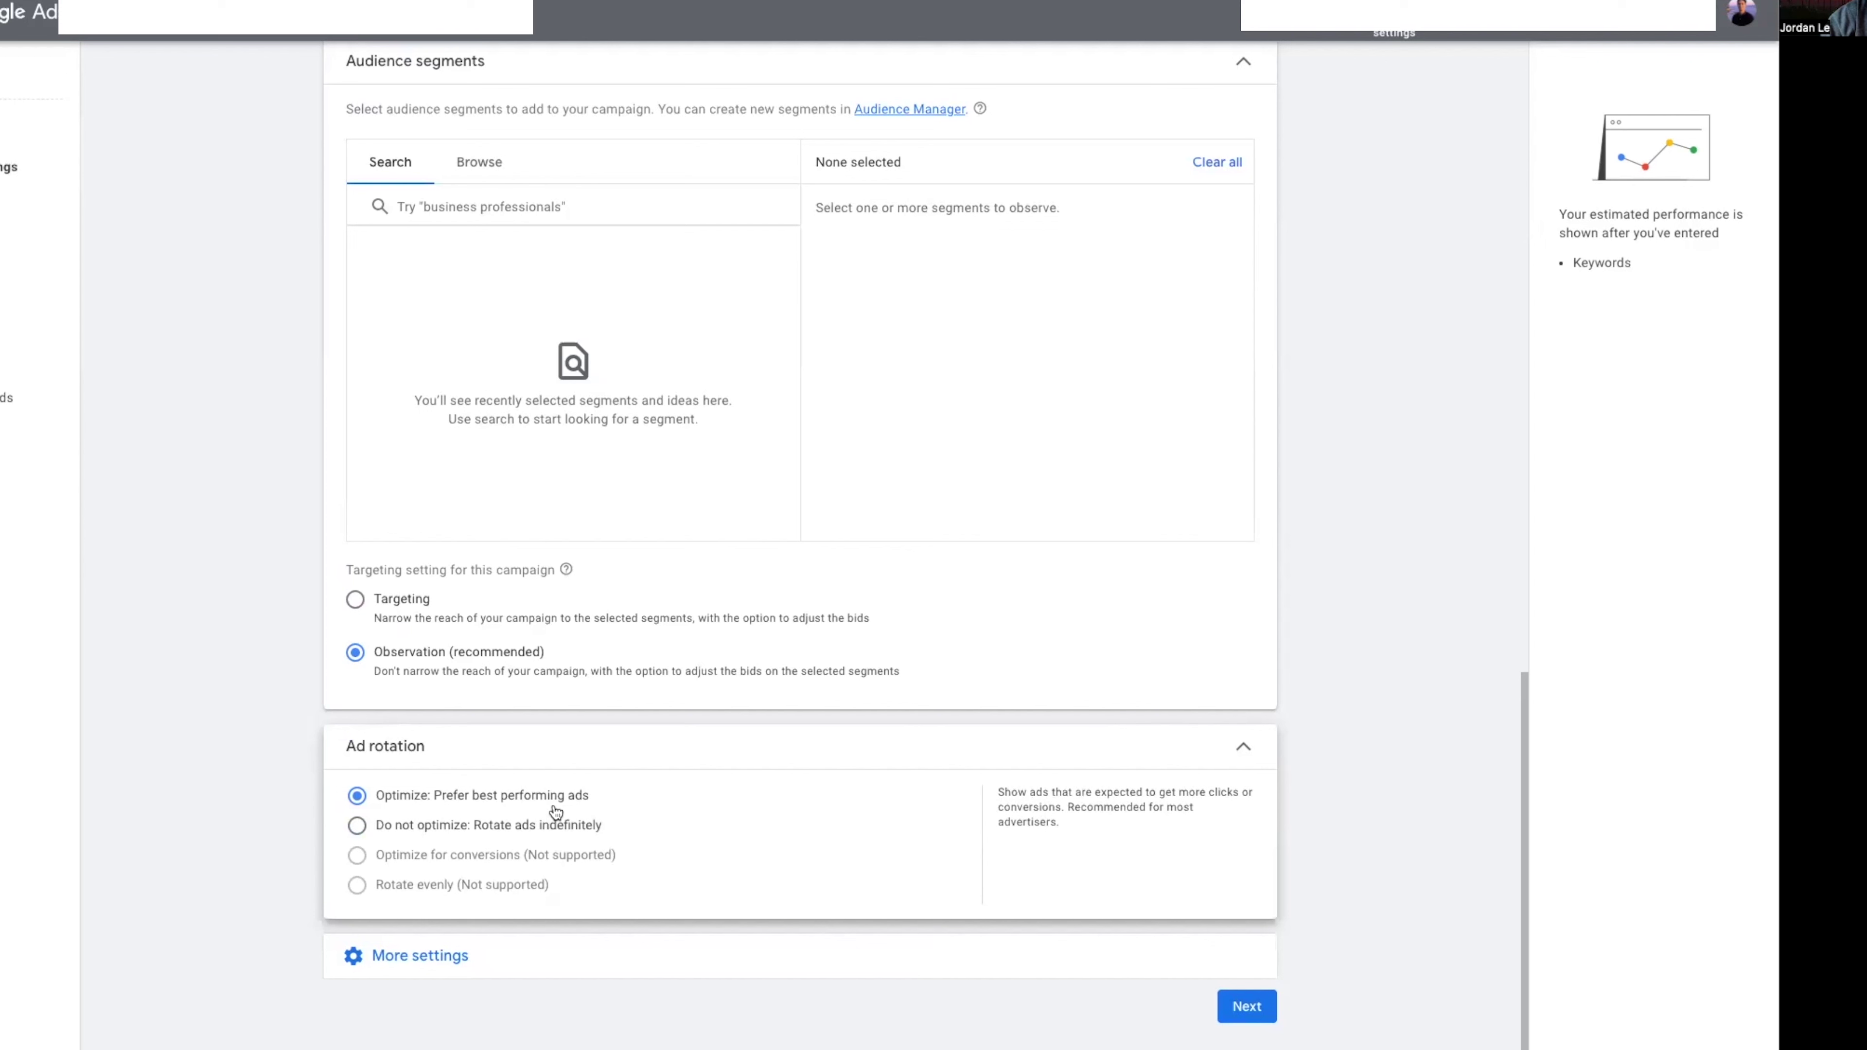
click(592, 830)
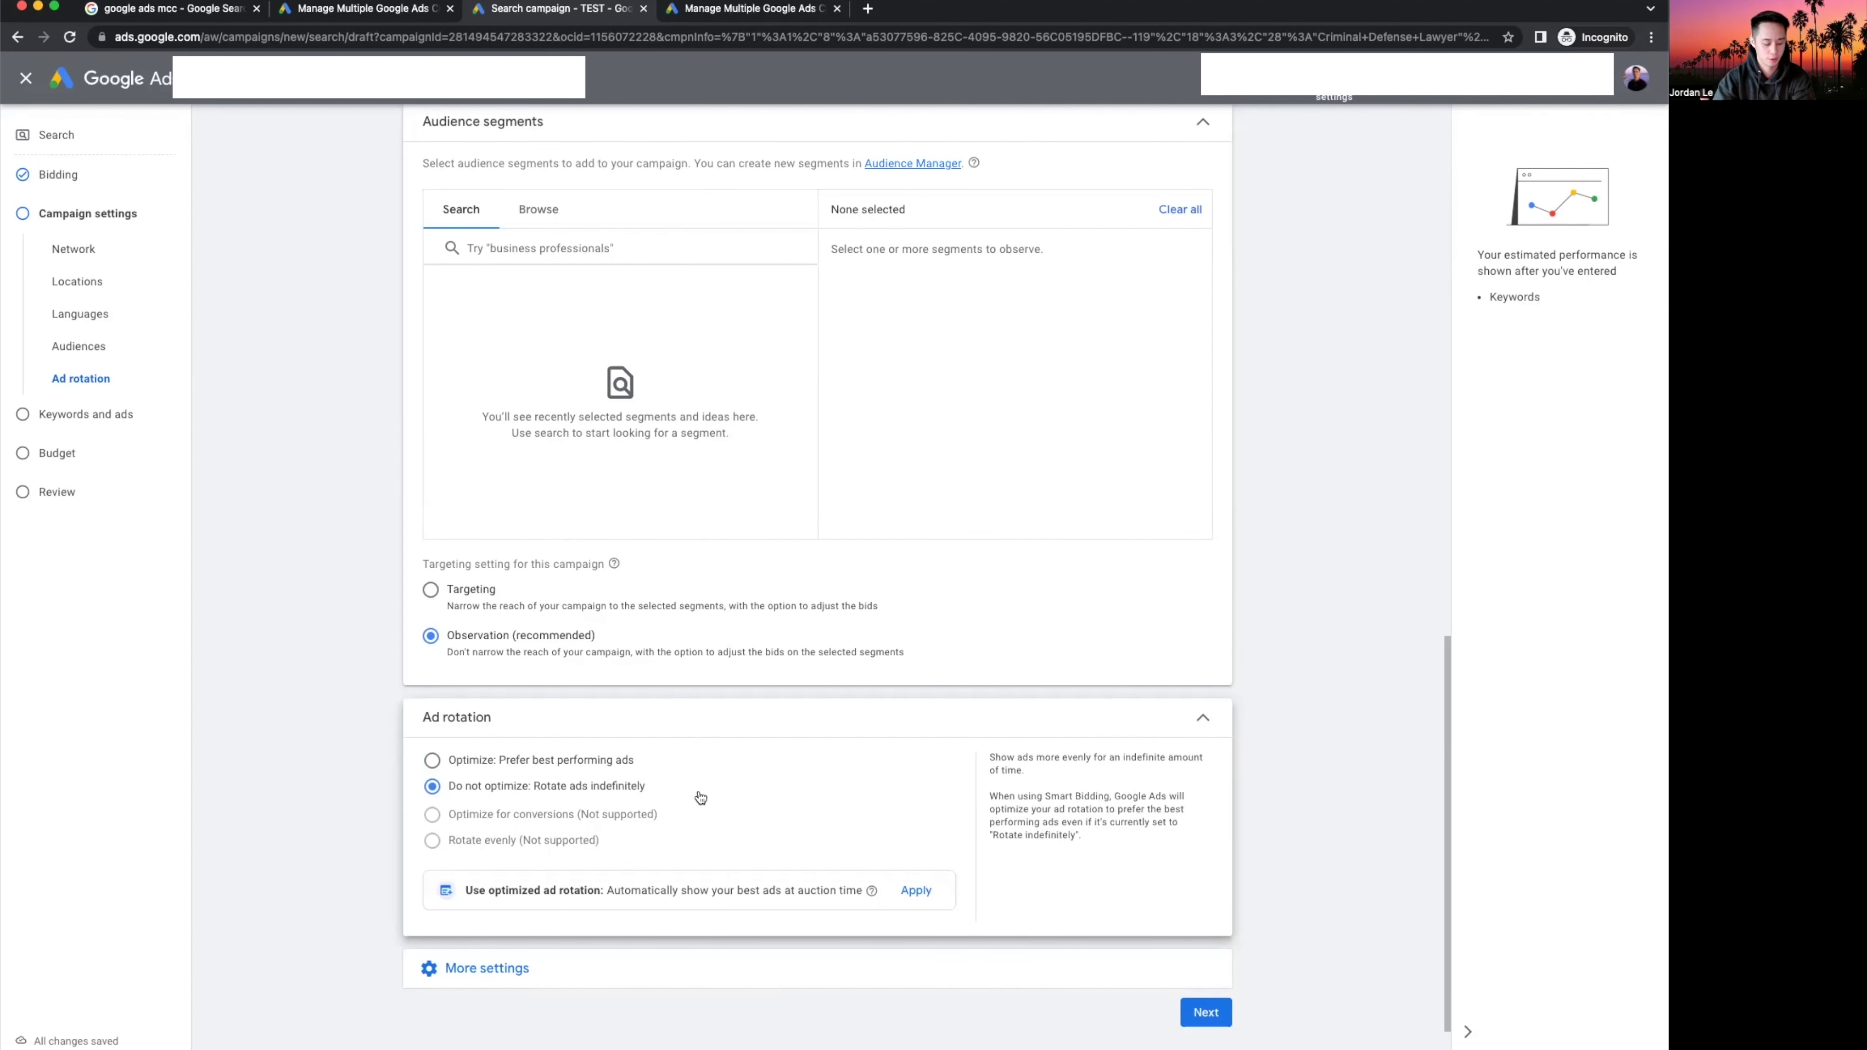
click(580, 762)
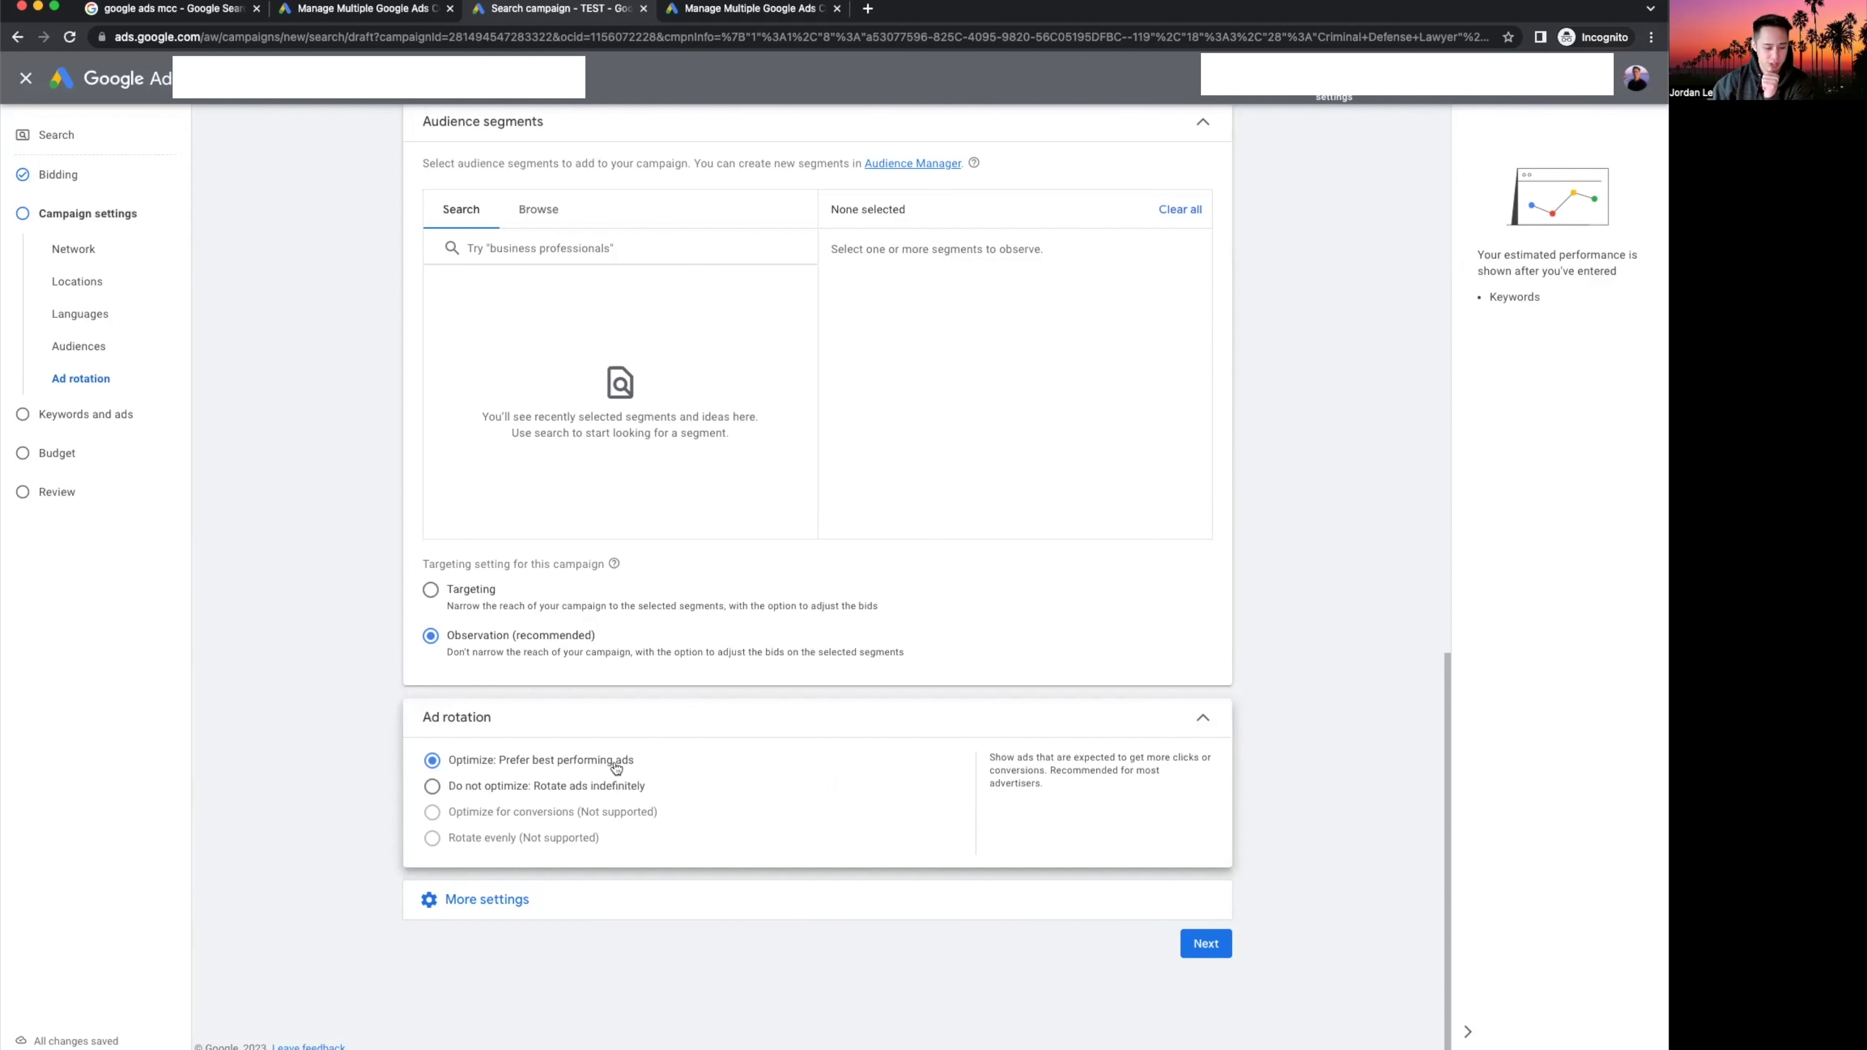
Show the start and end dates and the ad schedule among the additional campaign settings, keeping the dates unchanged.
click(572, 893)
click(764, 824)
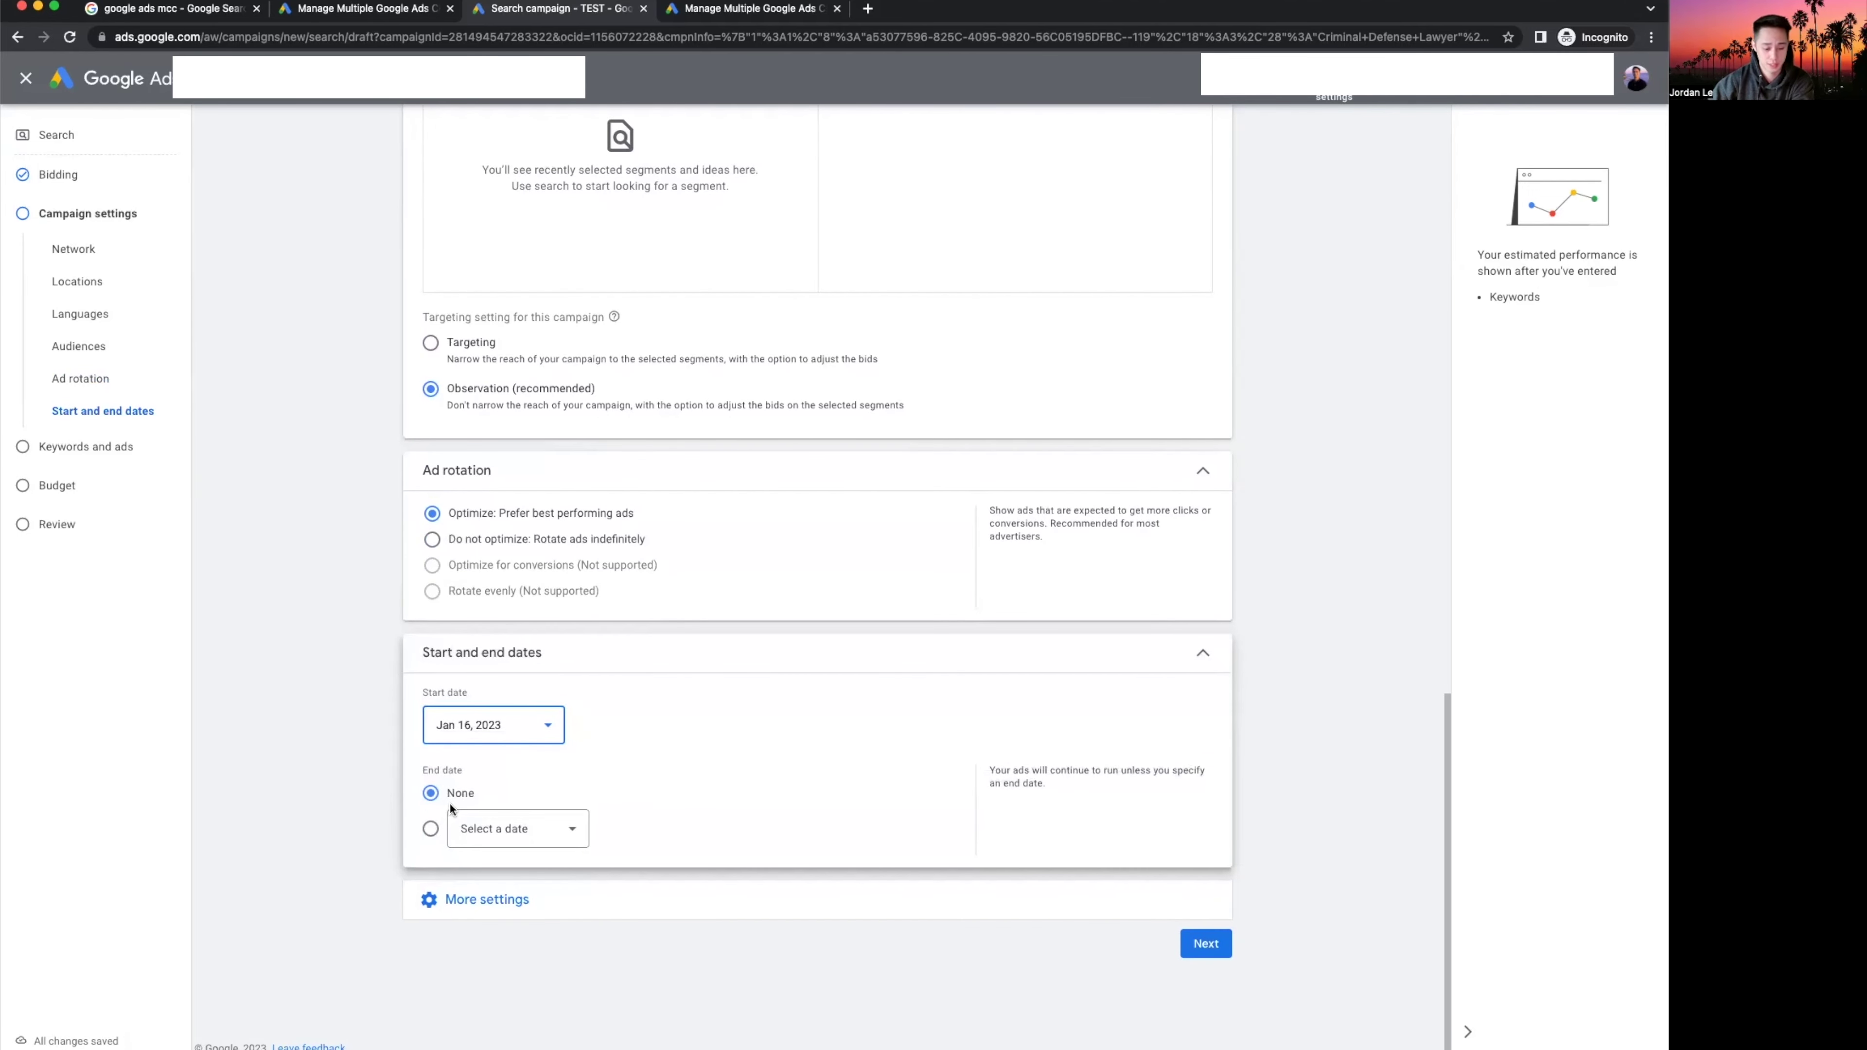
click(522, 908)
click(723, 950)
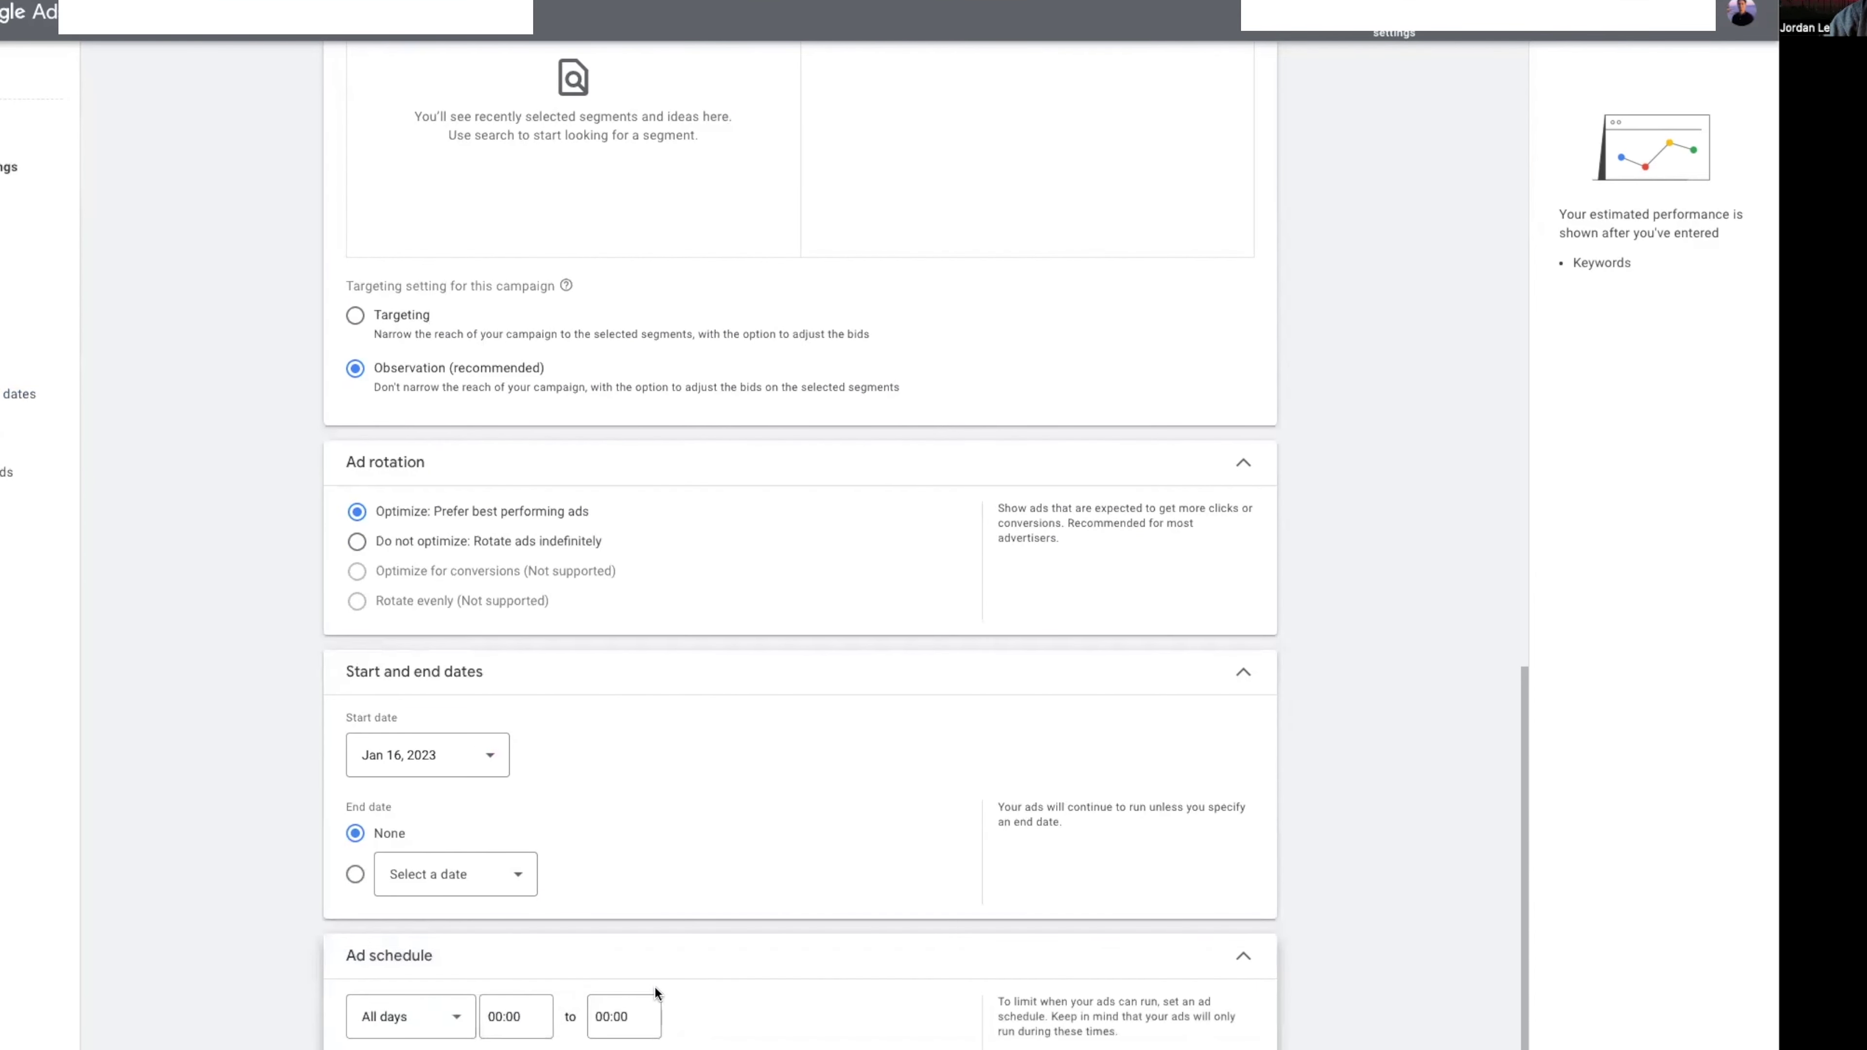
scroll(654, 988, down, 3)
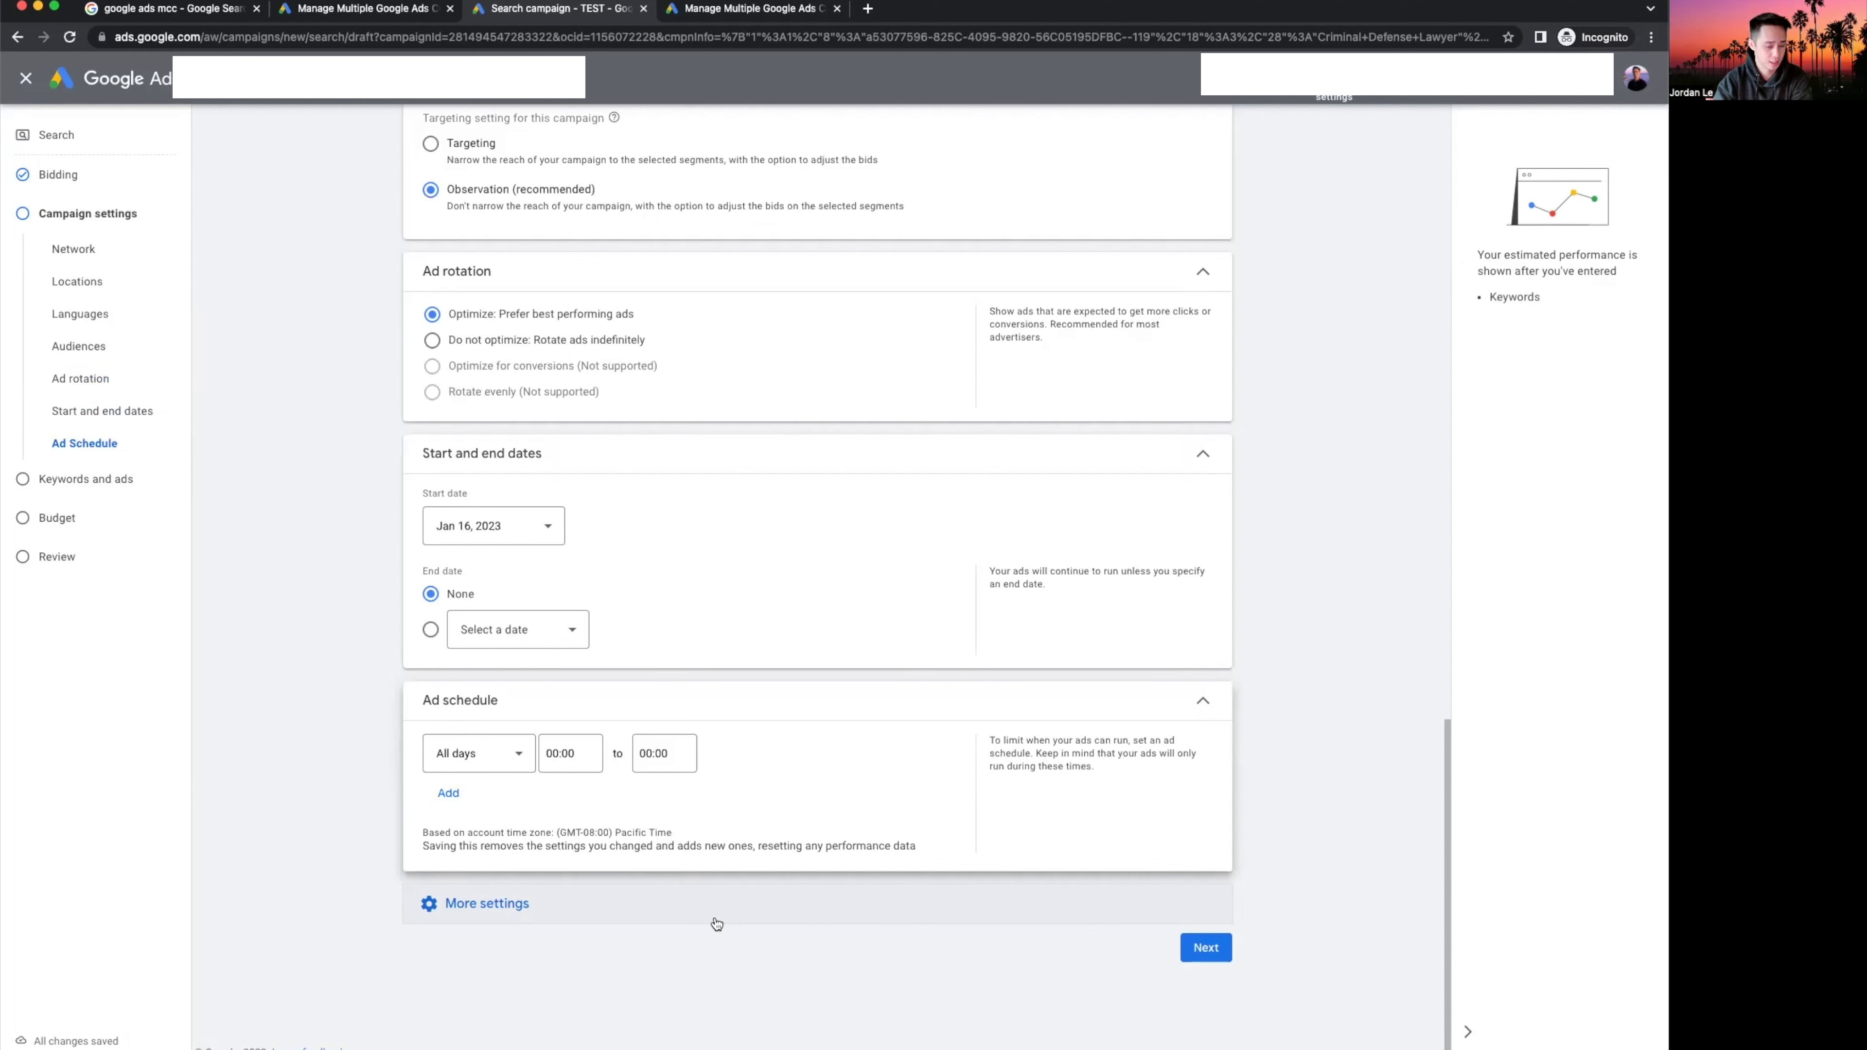
Try Mondays - Fridays as the days of the ad schedule.
click(472, 754)
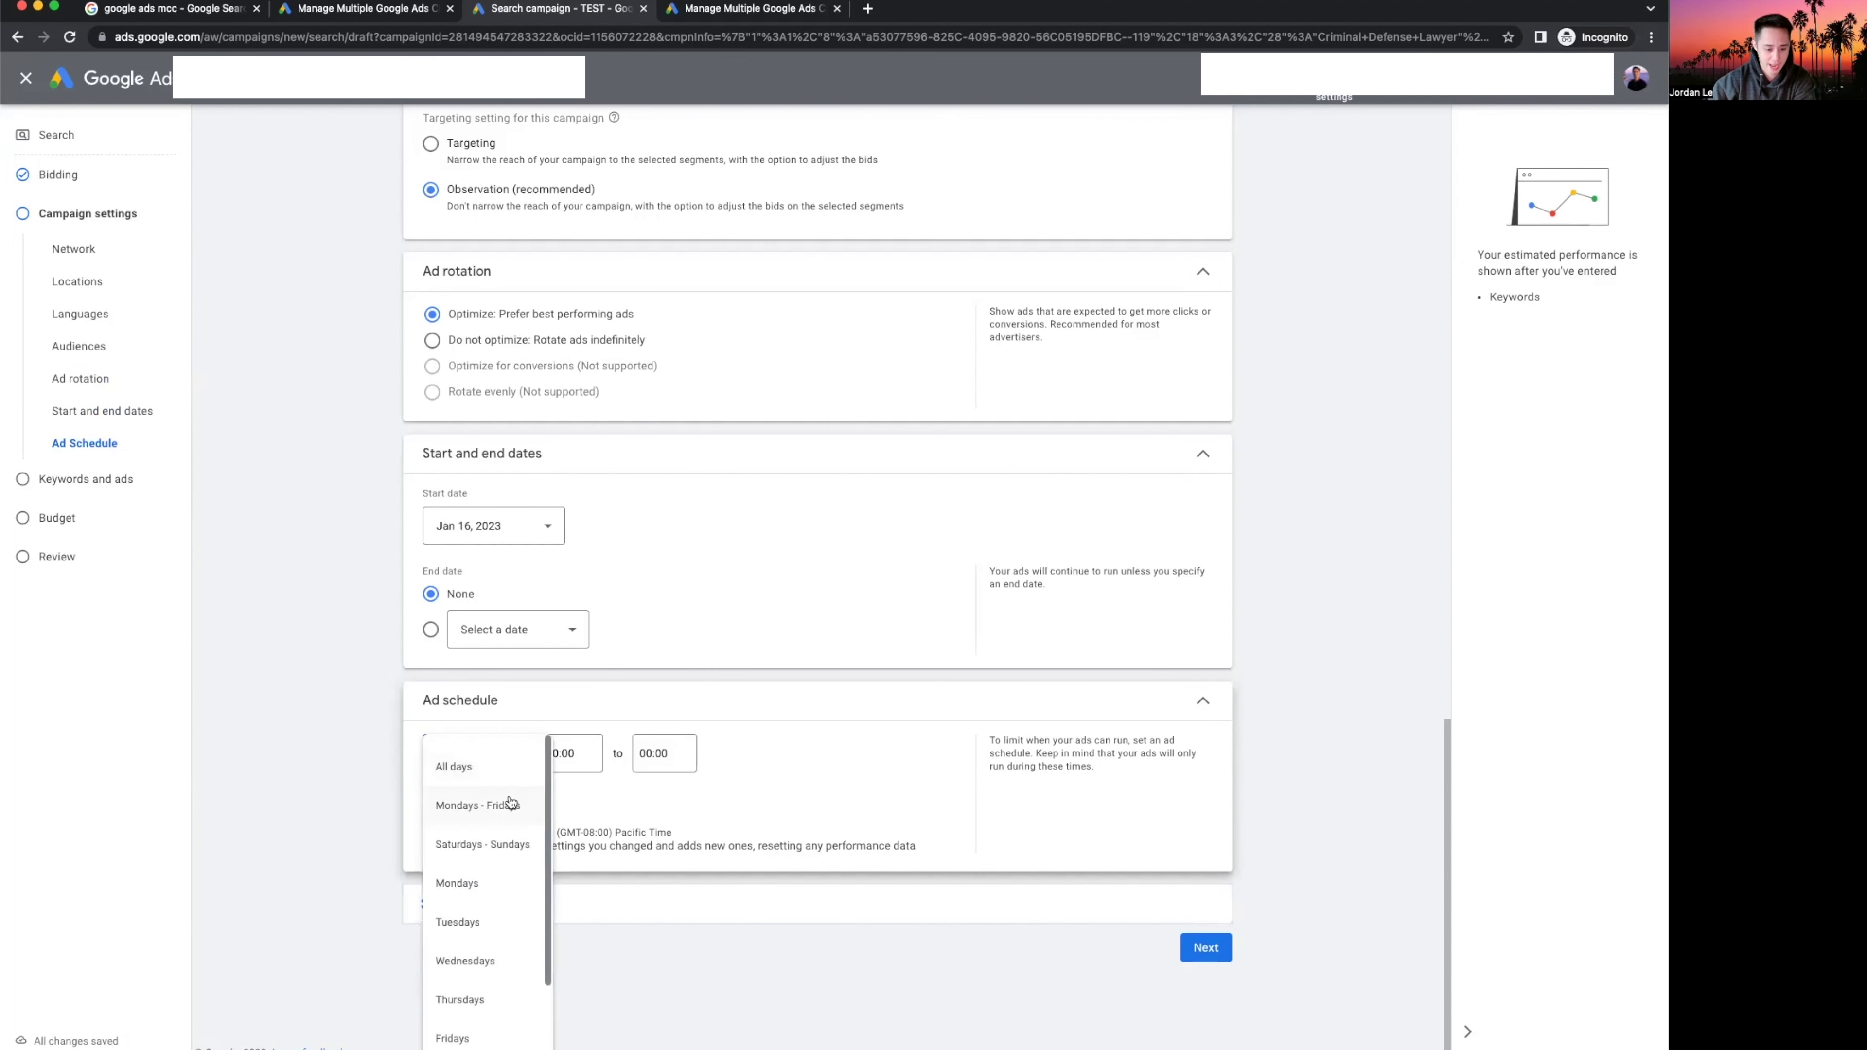
key(Return)
click(609, 753)
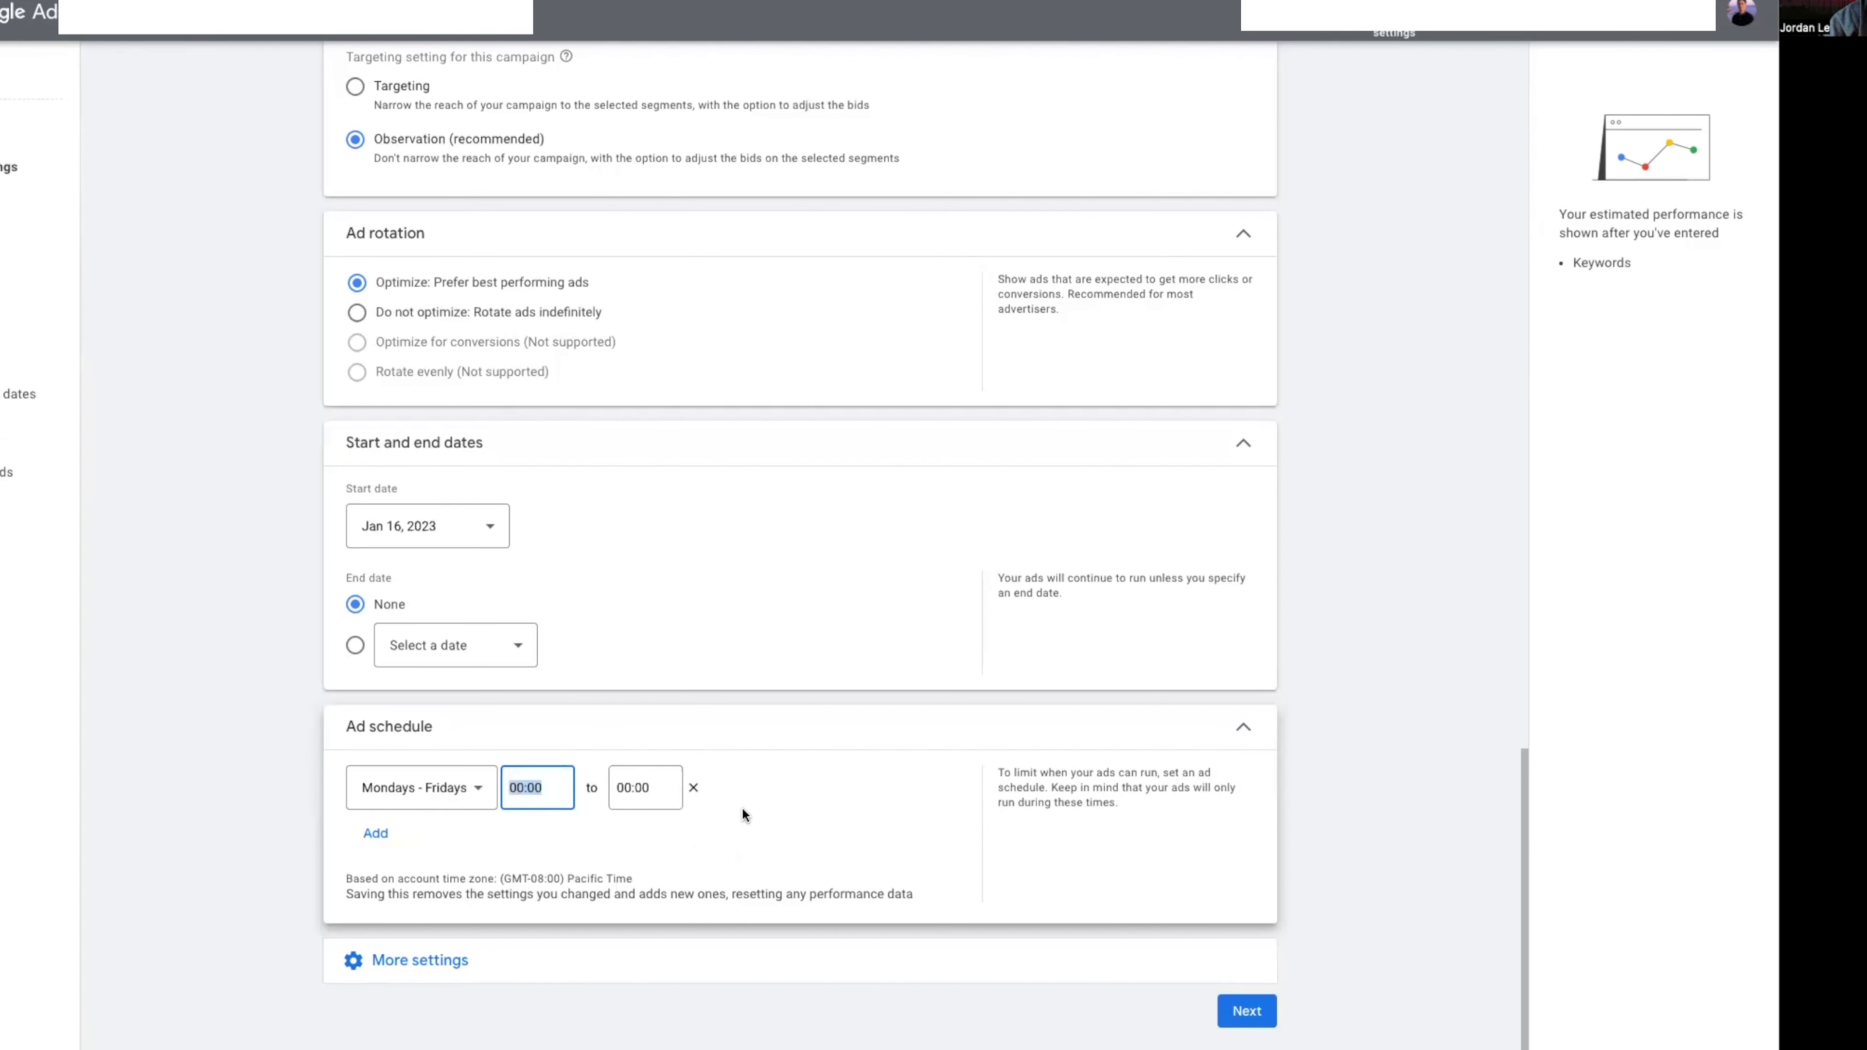
Set up three ad schedule entries for Mondays, Wednesdays and Fridays.
click(459, 787)
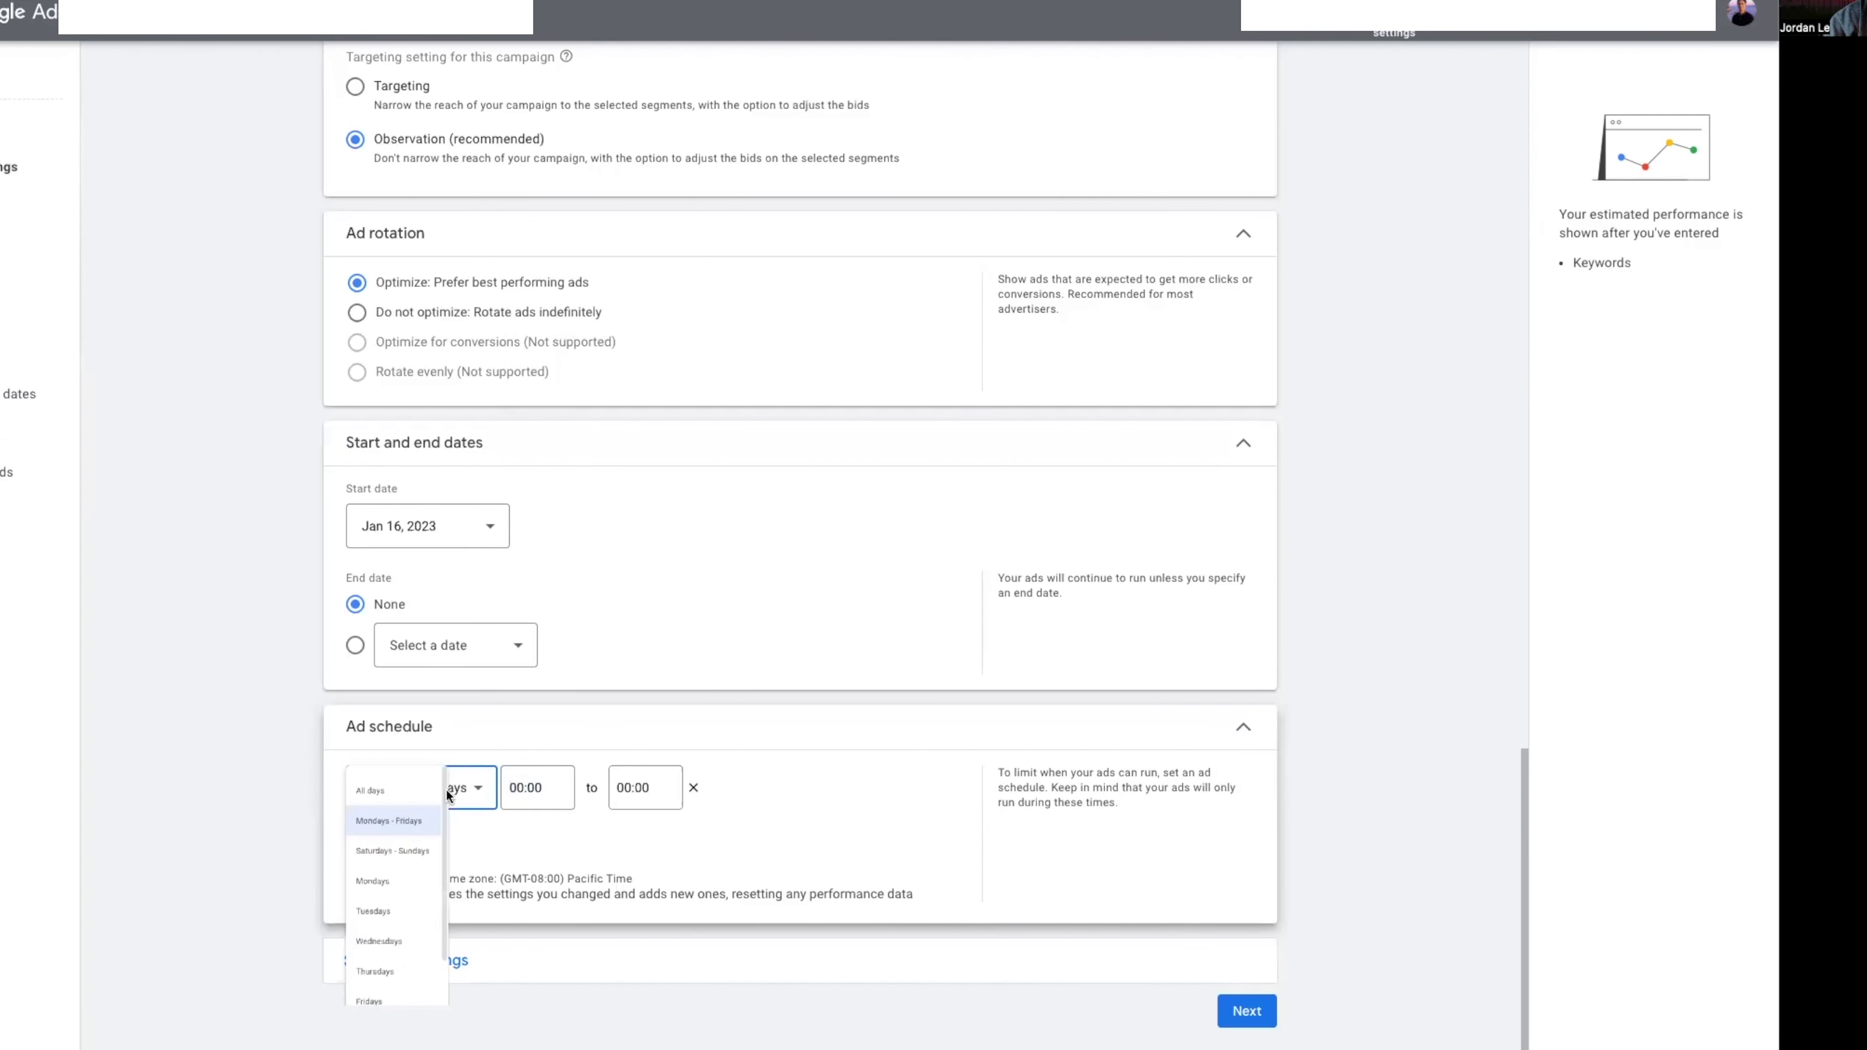
click(419, 946)
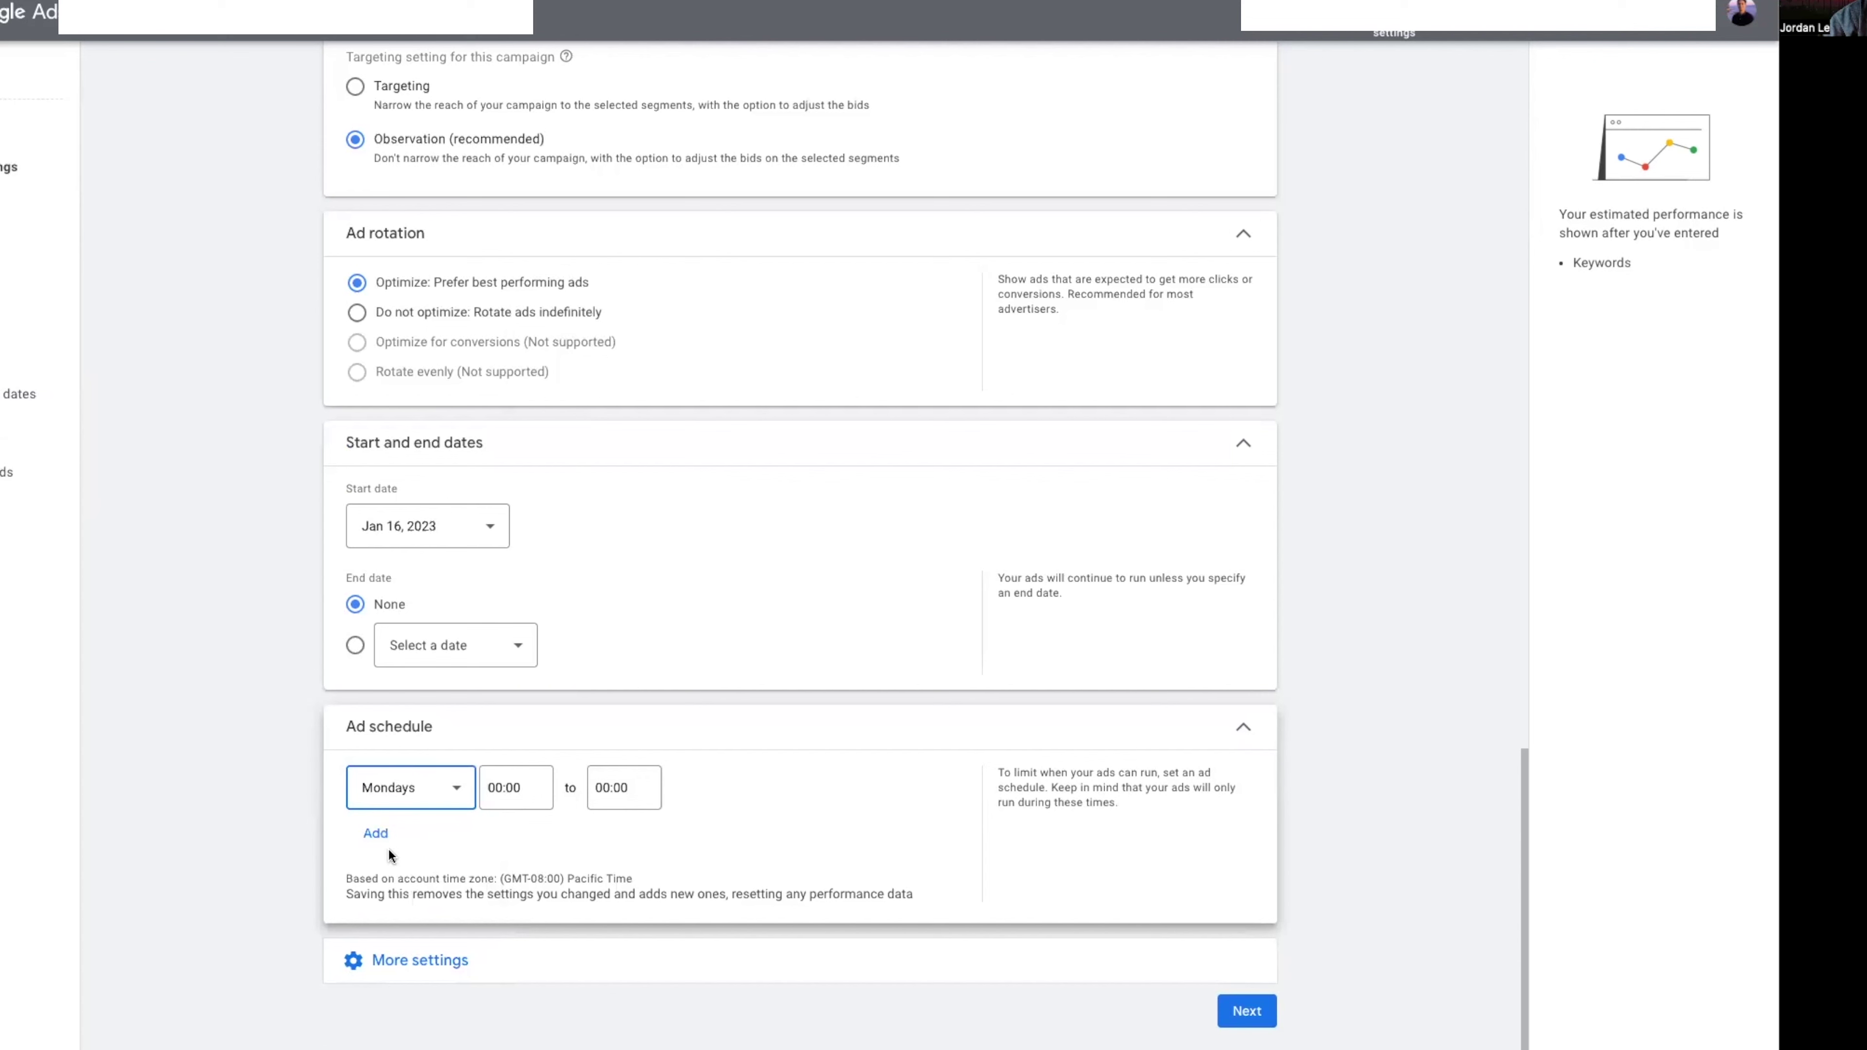
click(379, 835)
click(456, 846)
click(396, 758)
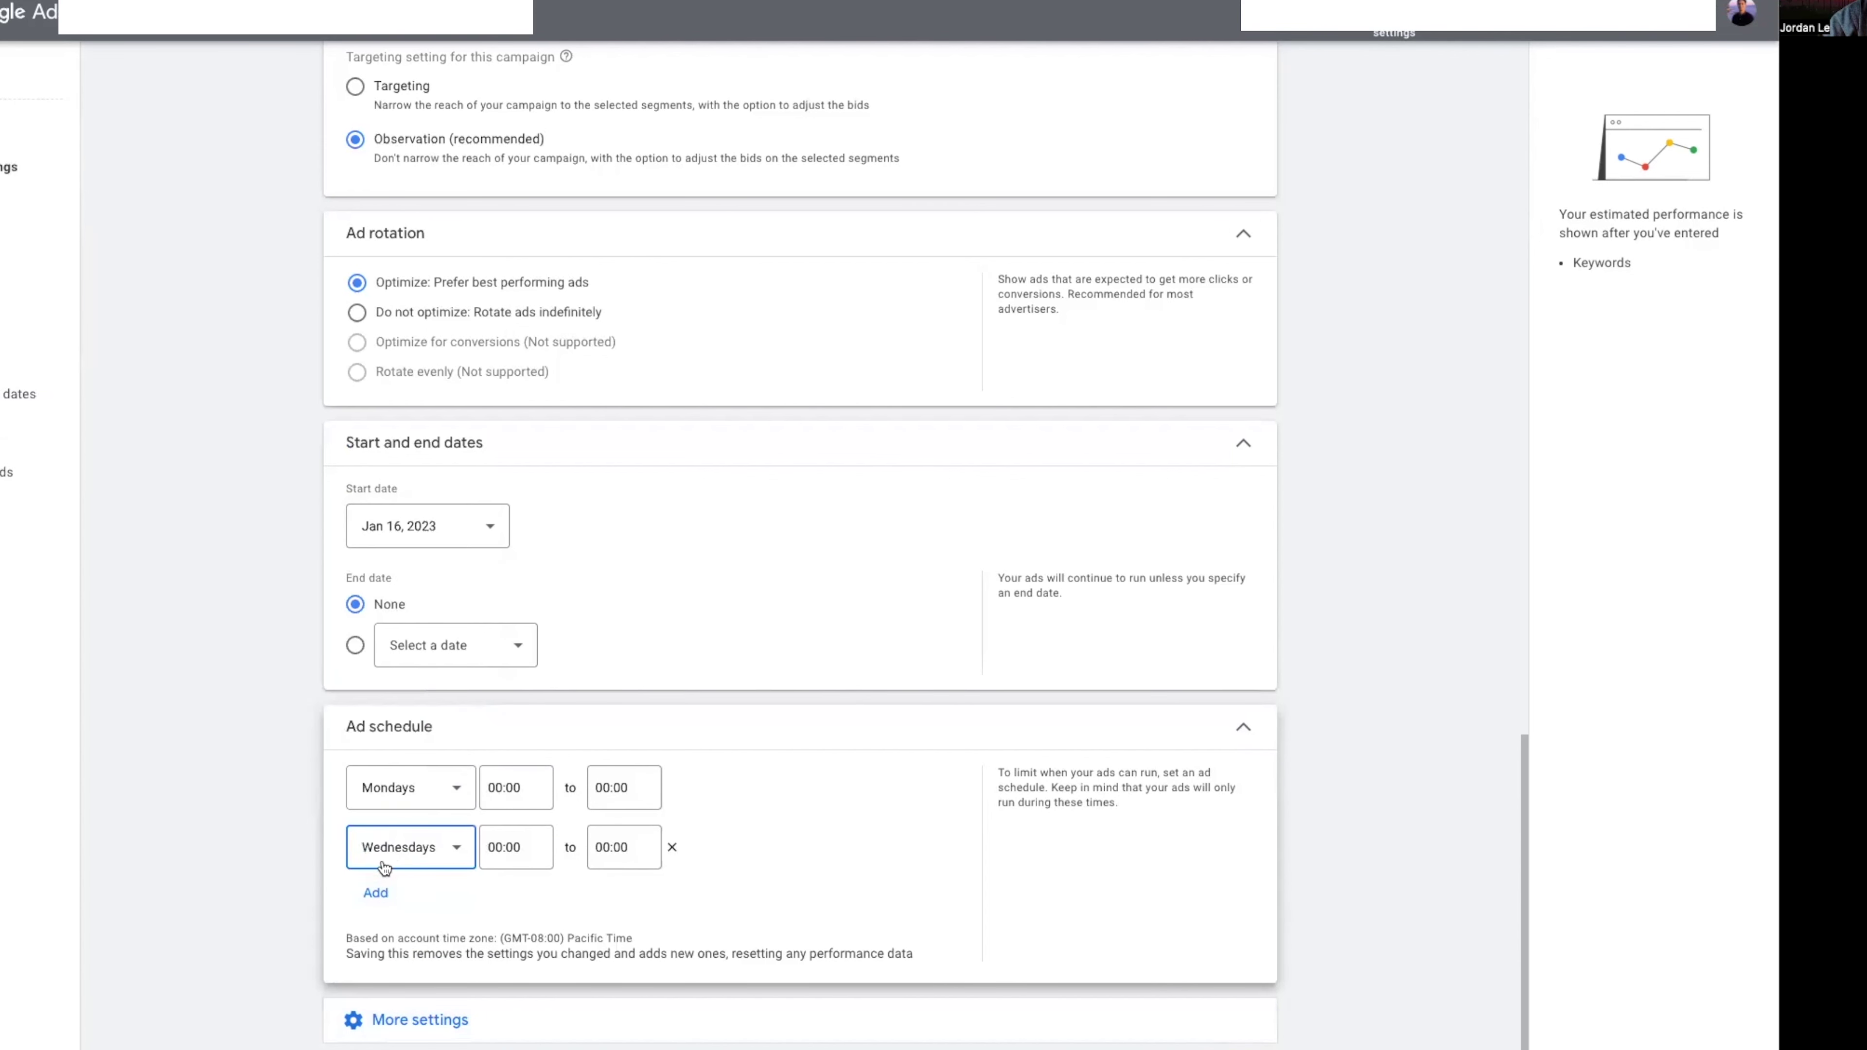
click(376, 893)
click(456, 906)
click(441, 868)
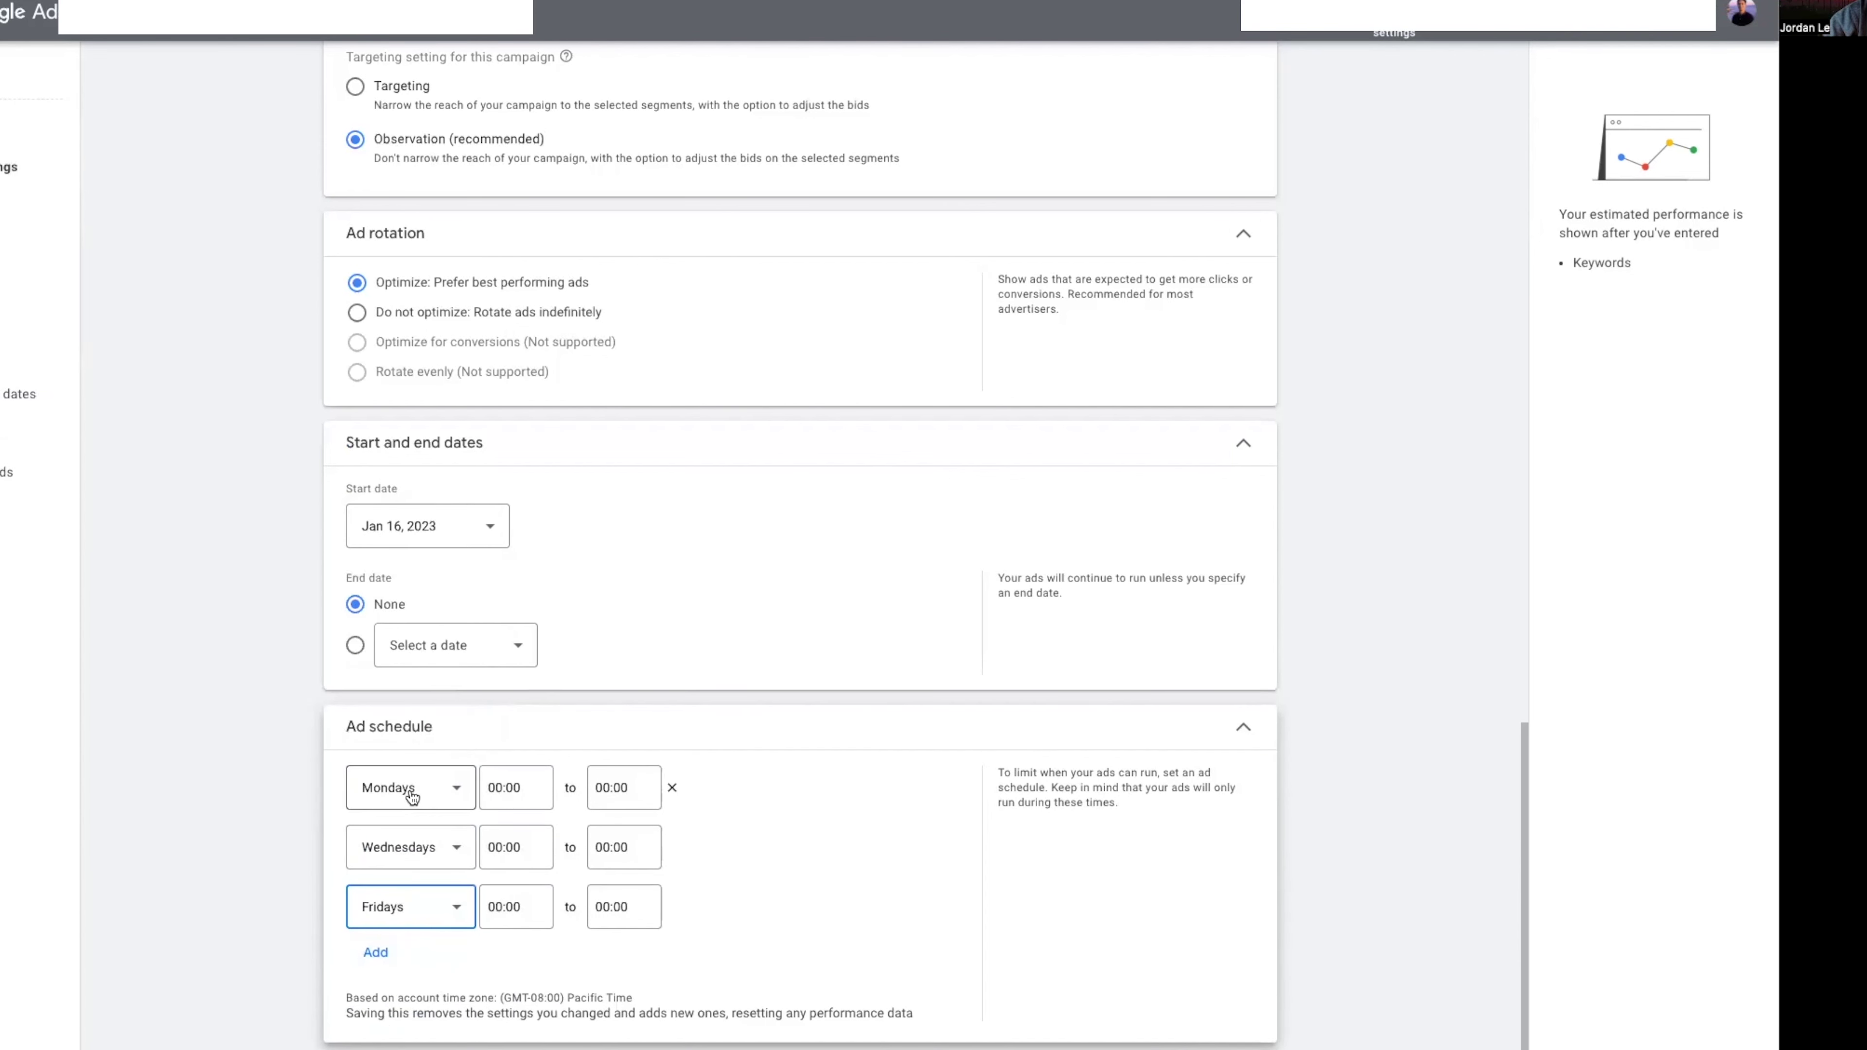
Set the Mondays ad schedule hours from 08:00 to 13:00.
click(495, 787)
text(08:00)
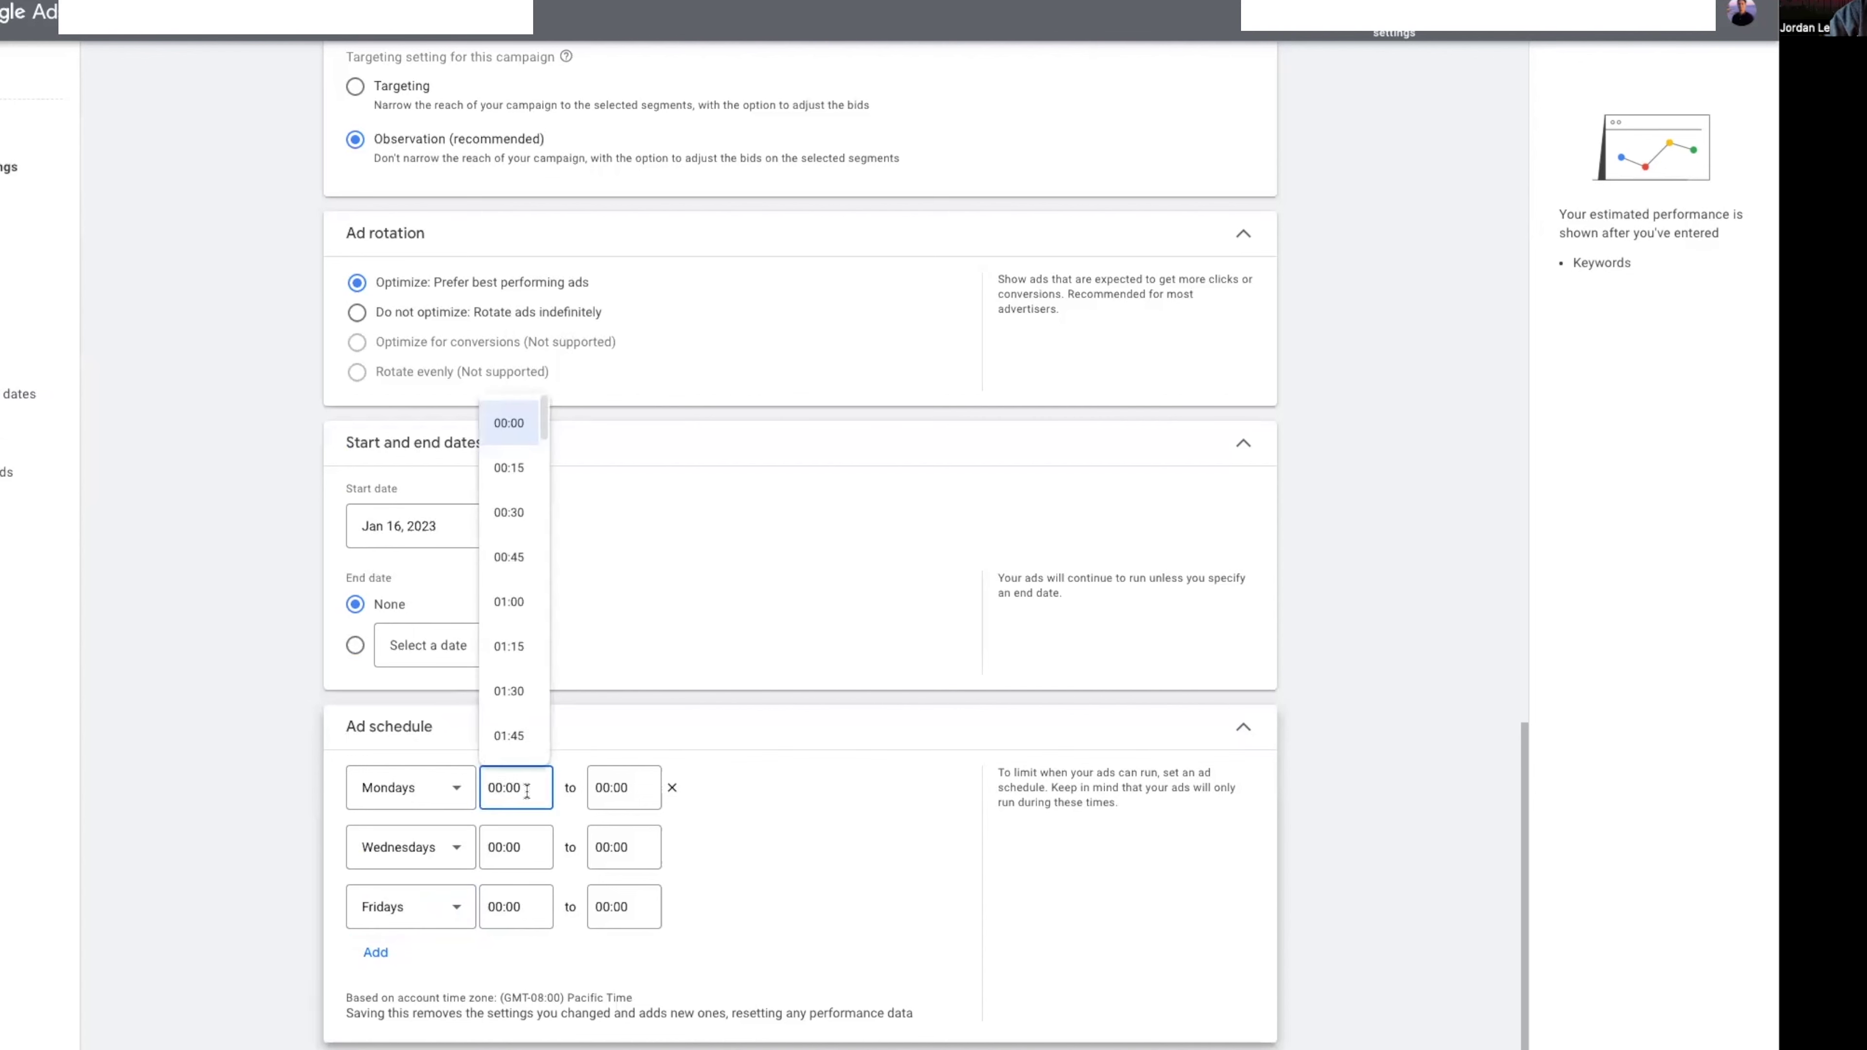
click(605, 807)
text(13:00)
click(858, 834)
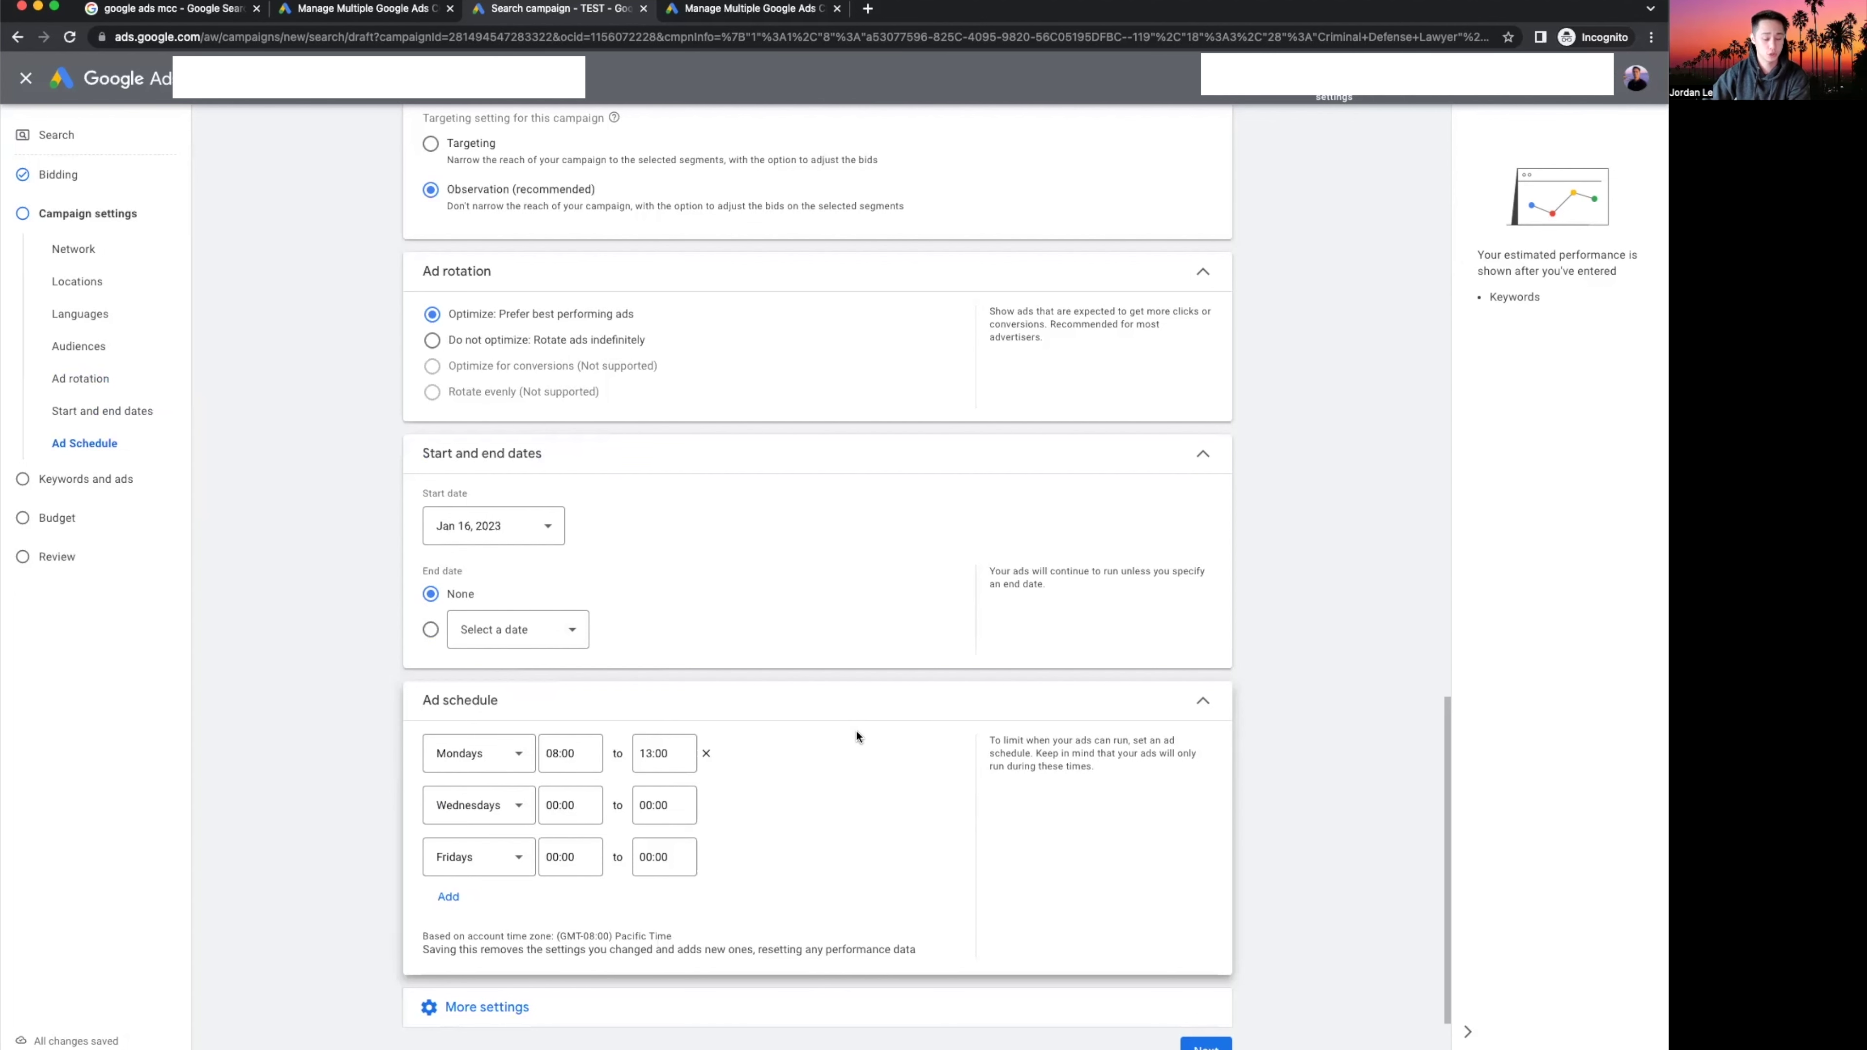
Open the Campaign URL options, leave them empty, and continue to the Keywords and ads stage.
click(507, 1009)
scroll(757, 858, down, 2)
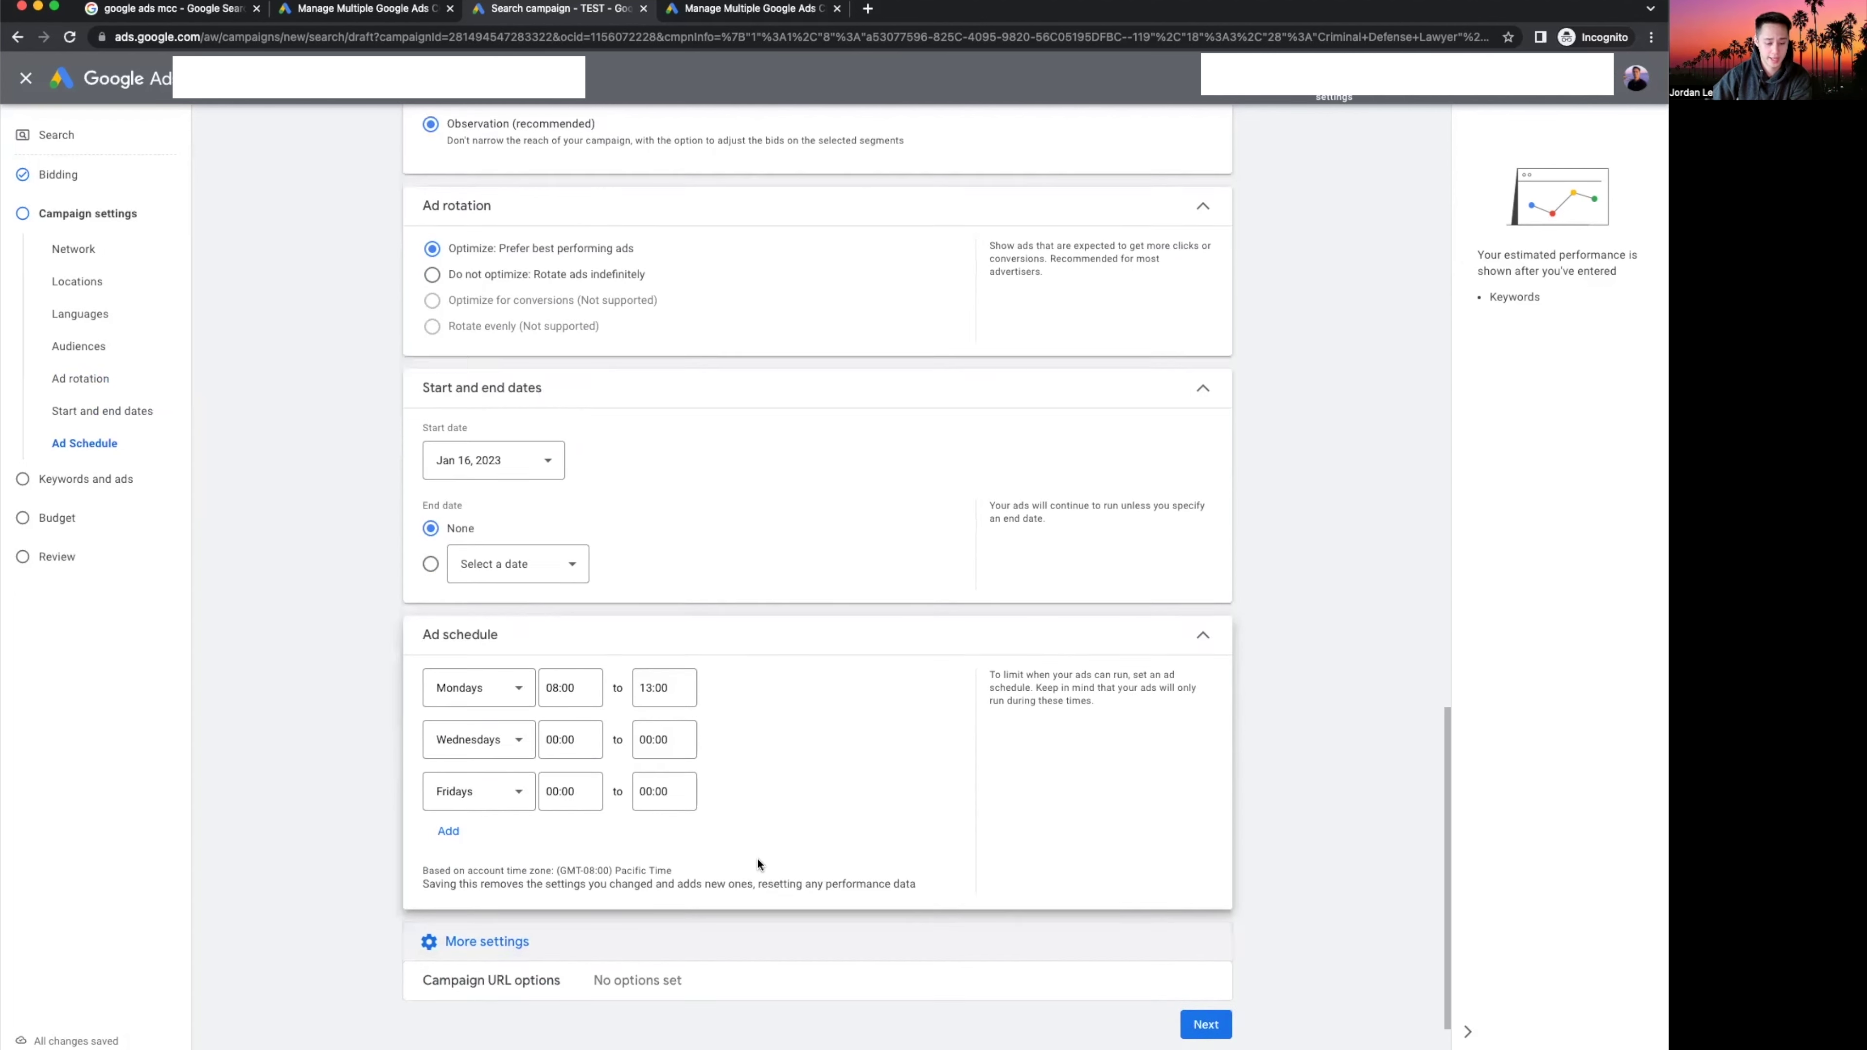
click(610, 916)
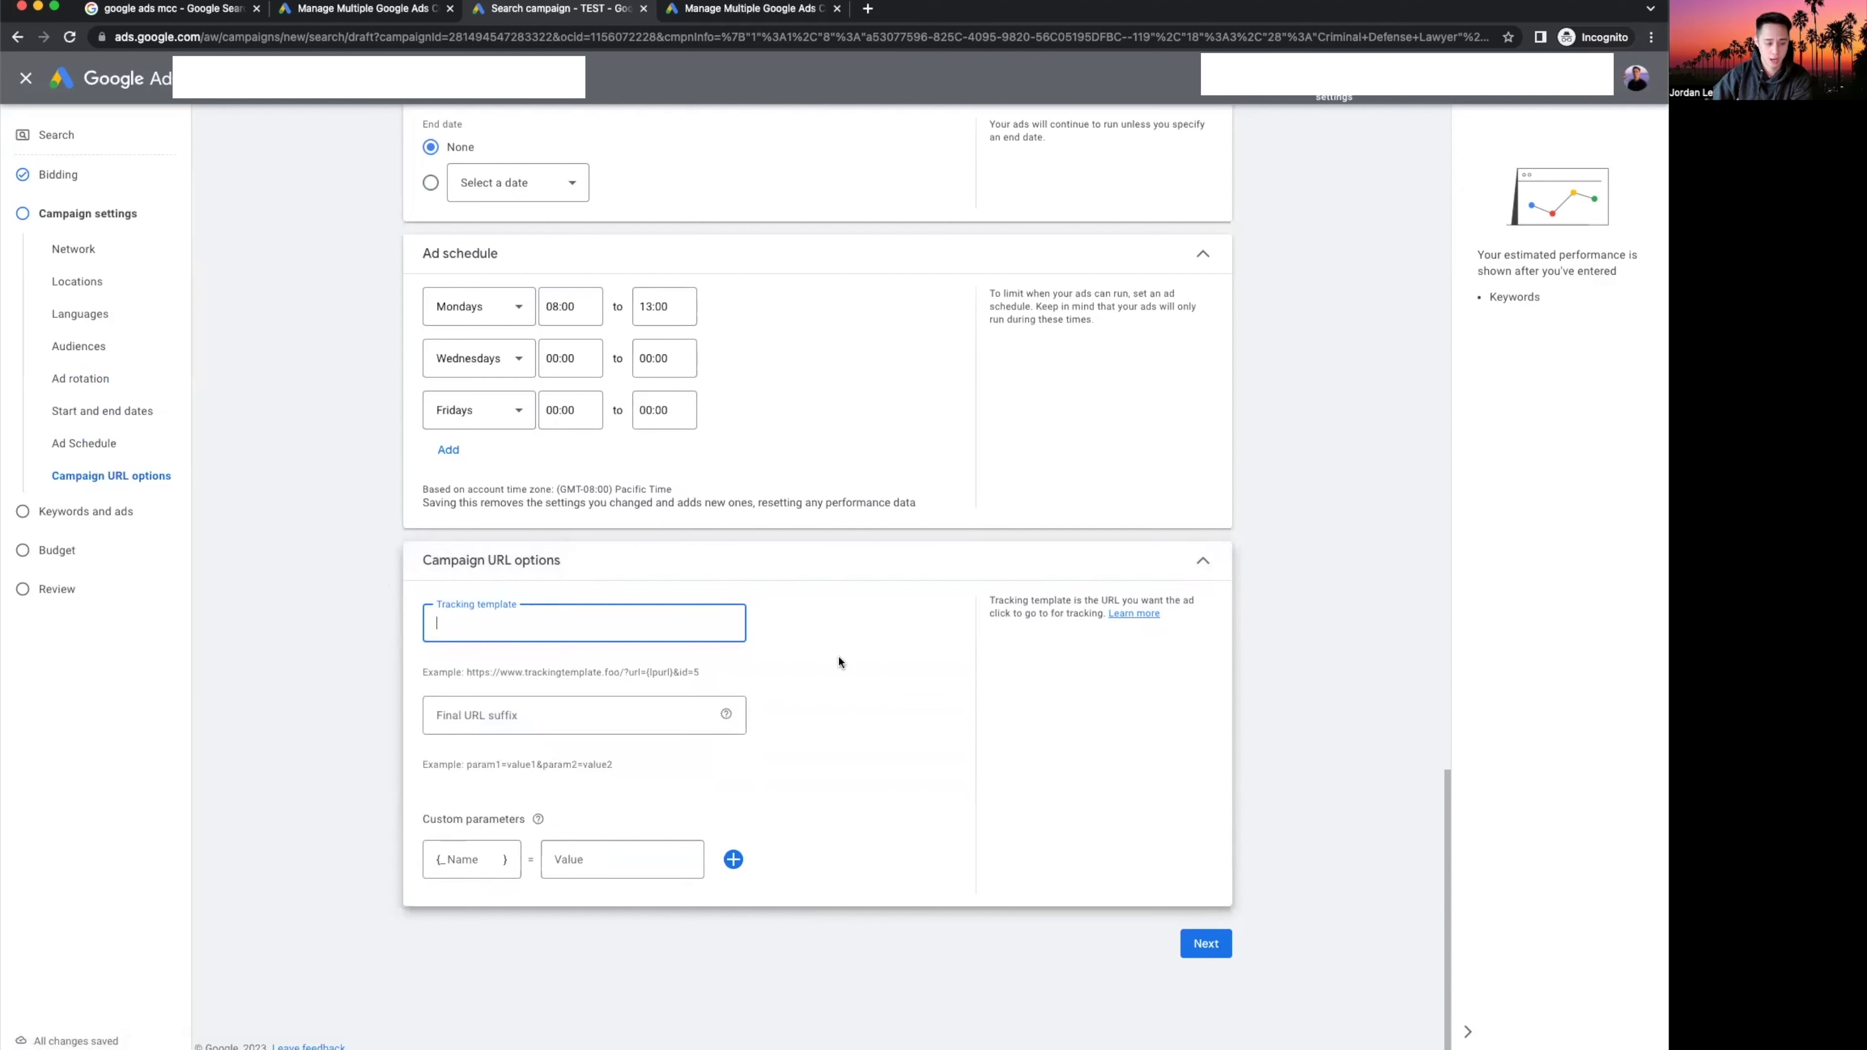
click(1212, 943)
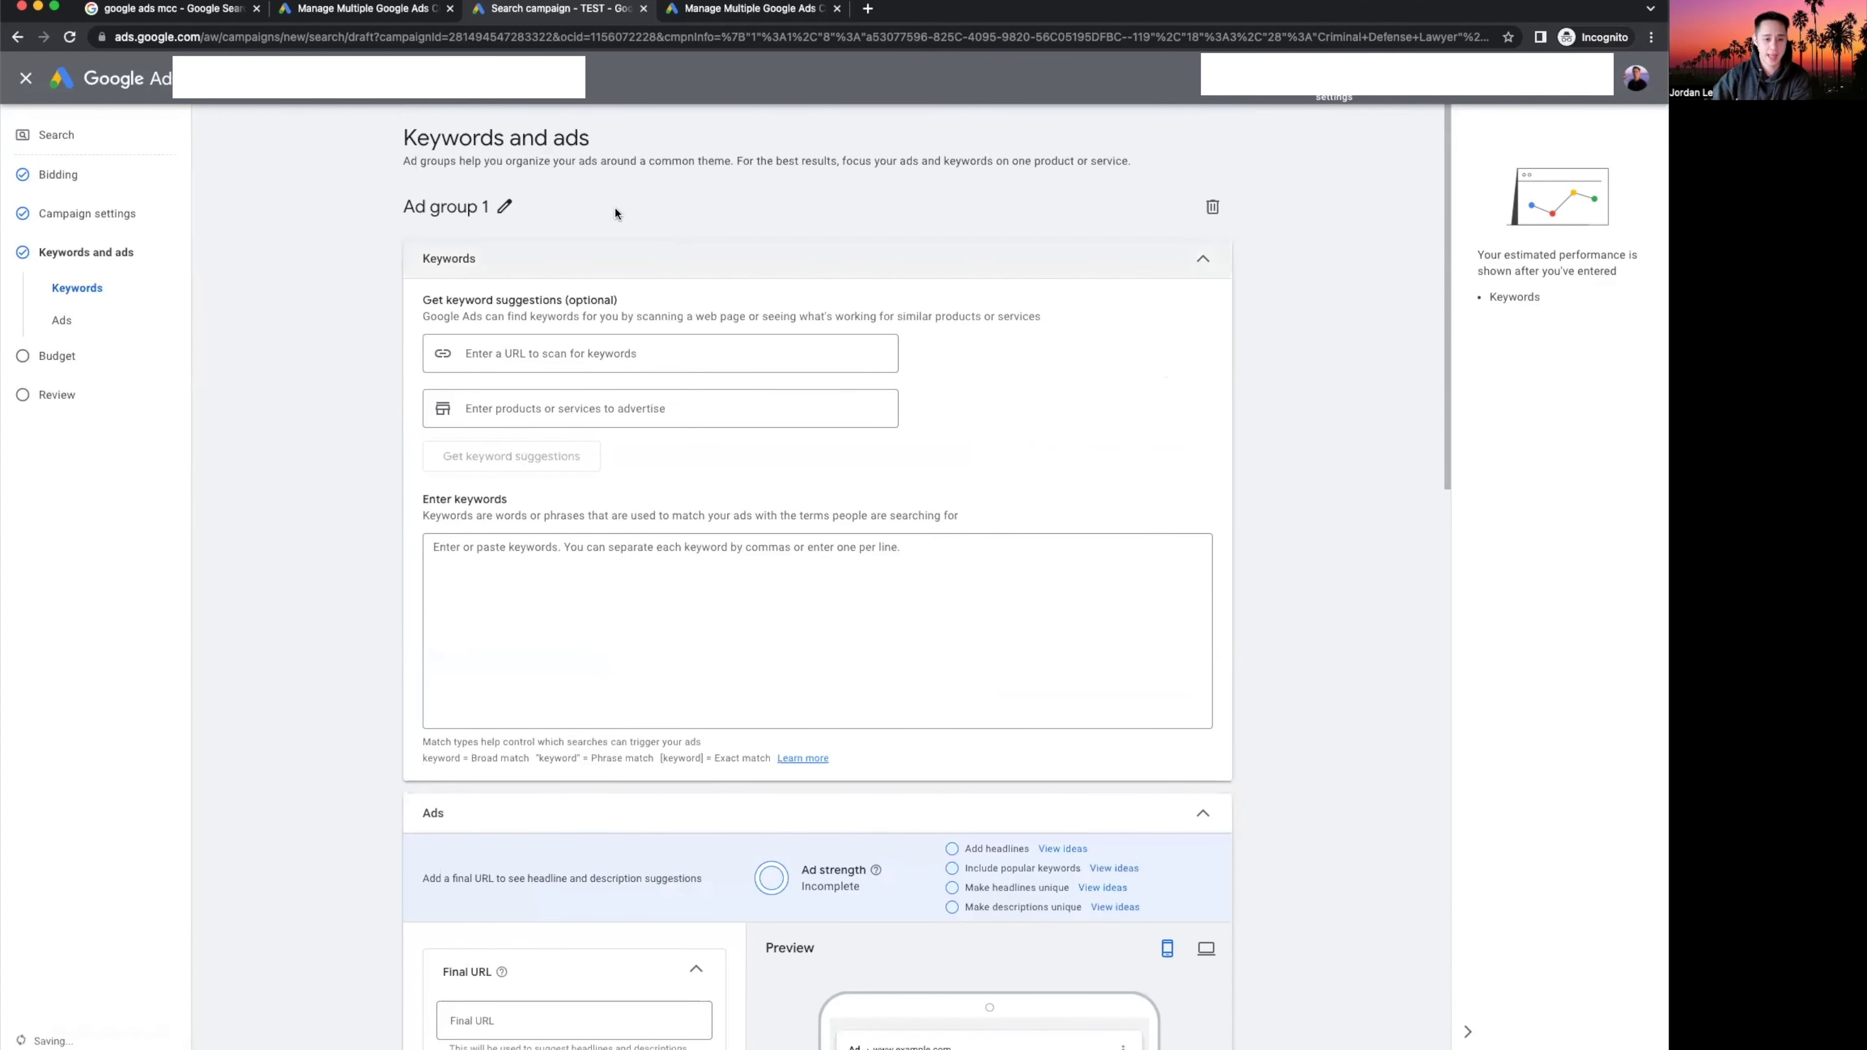
Try naming the ad group Criminal Defense Laywers.
click(504, 206)
drag(523, 206, 357, 226)
key(Return)
click(504, 208)
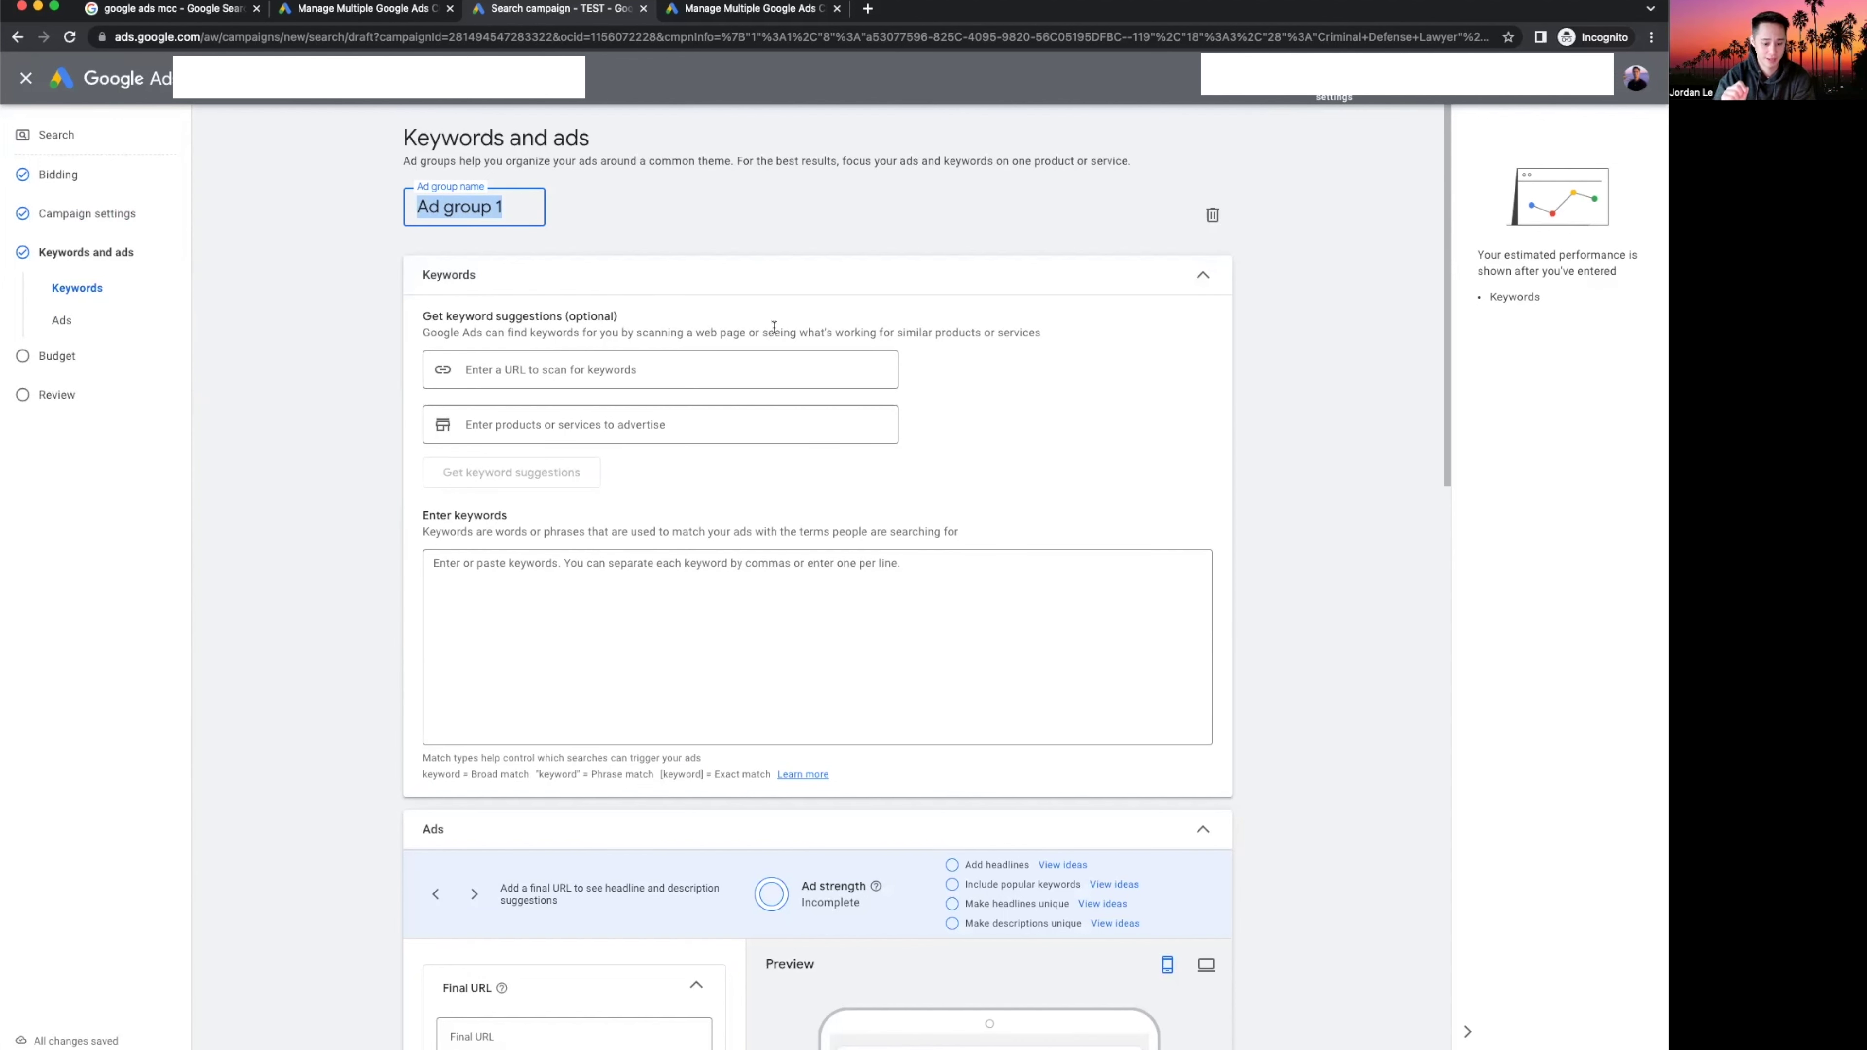
text(Criminal Defense Laywers)
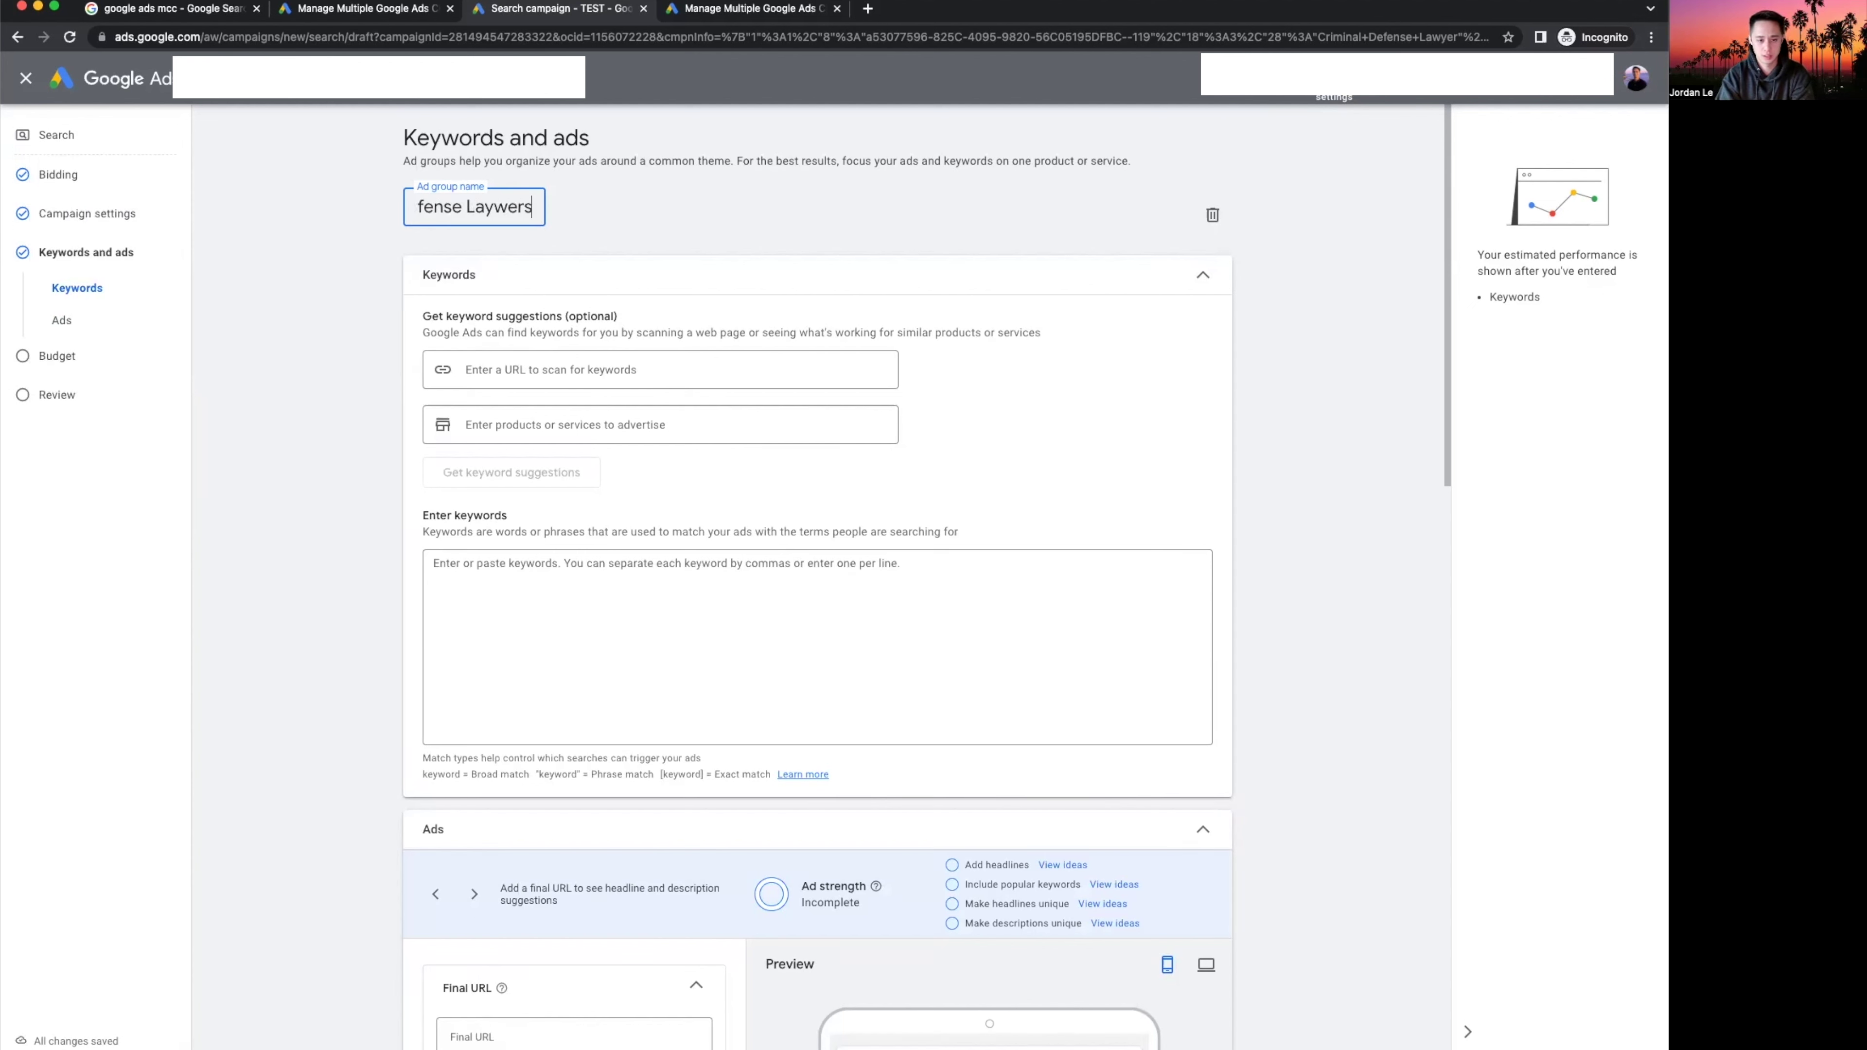
Replace the ad group's name with DUI and go to its keyword entry area.
key(super+a)
key(BackSpace)
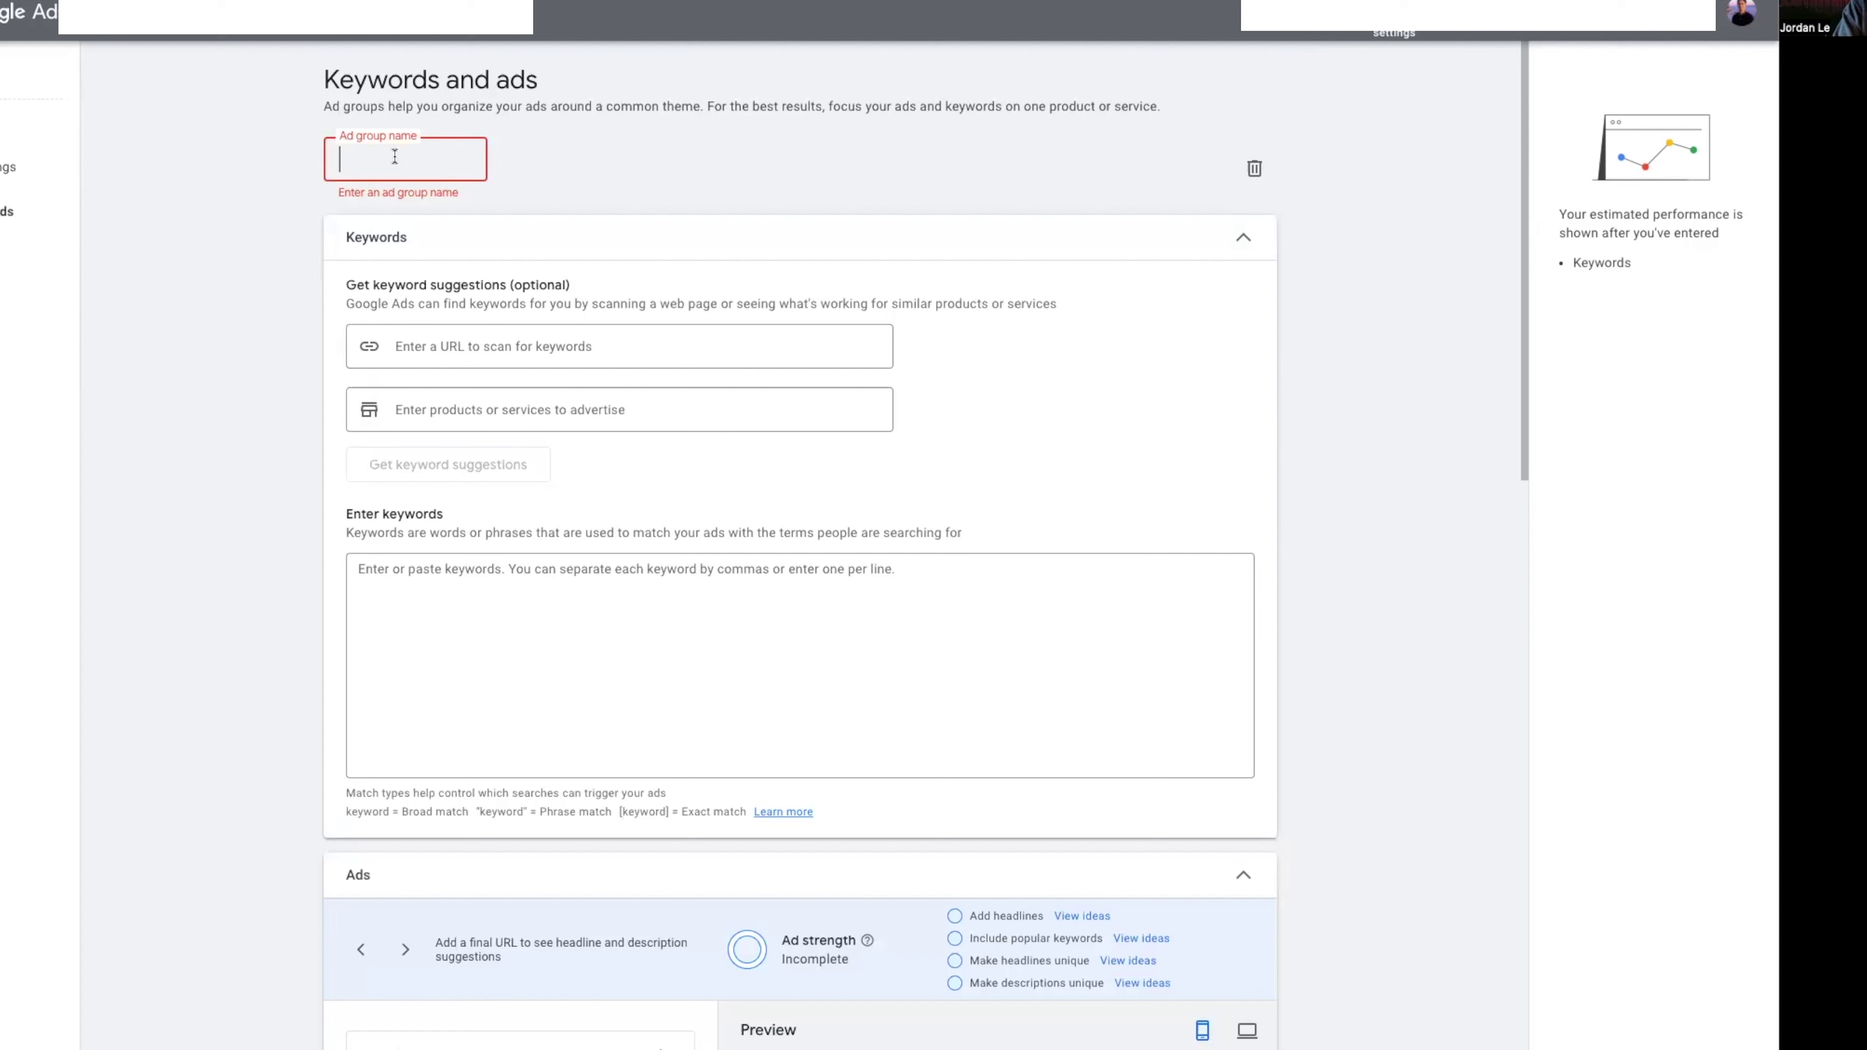
text(DUI)
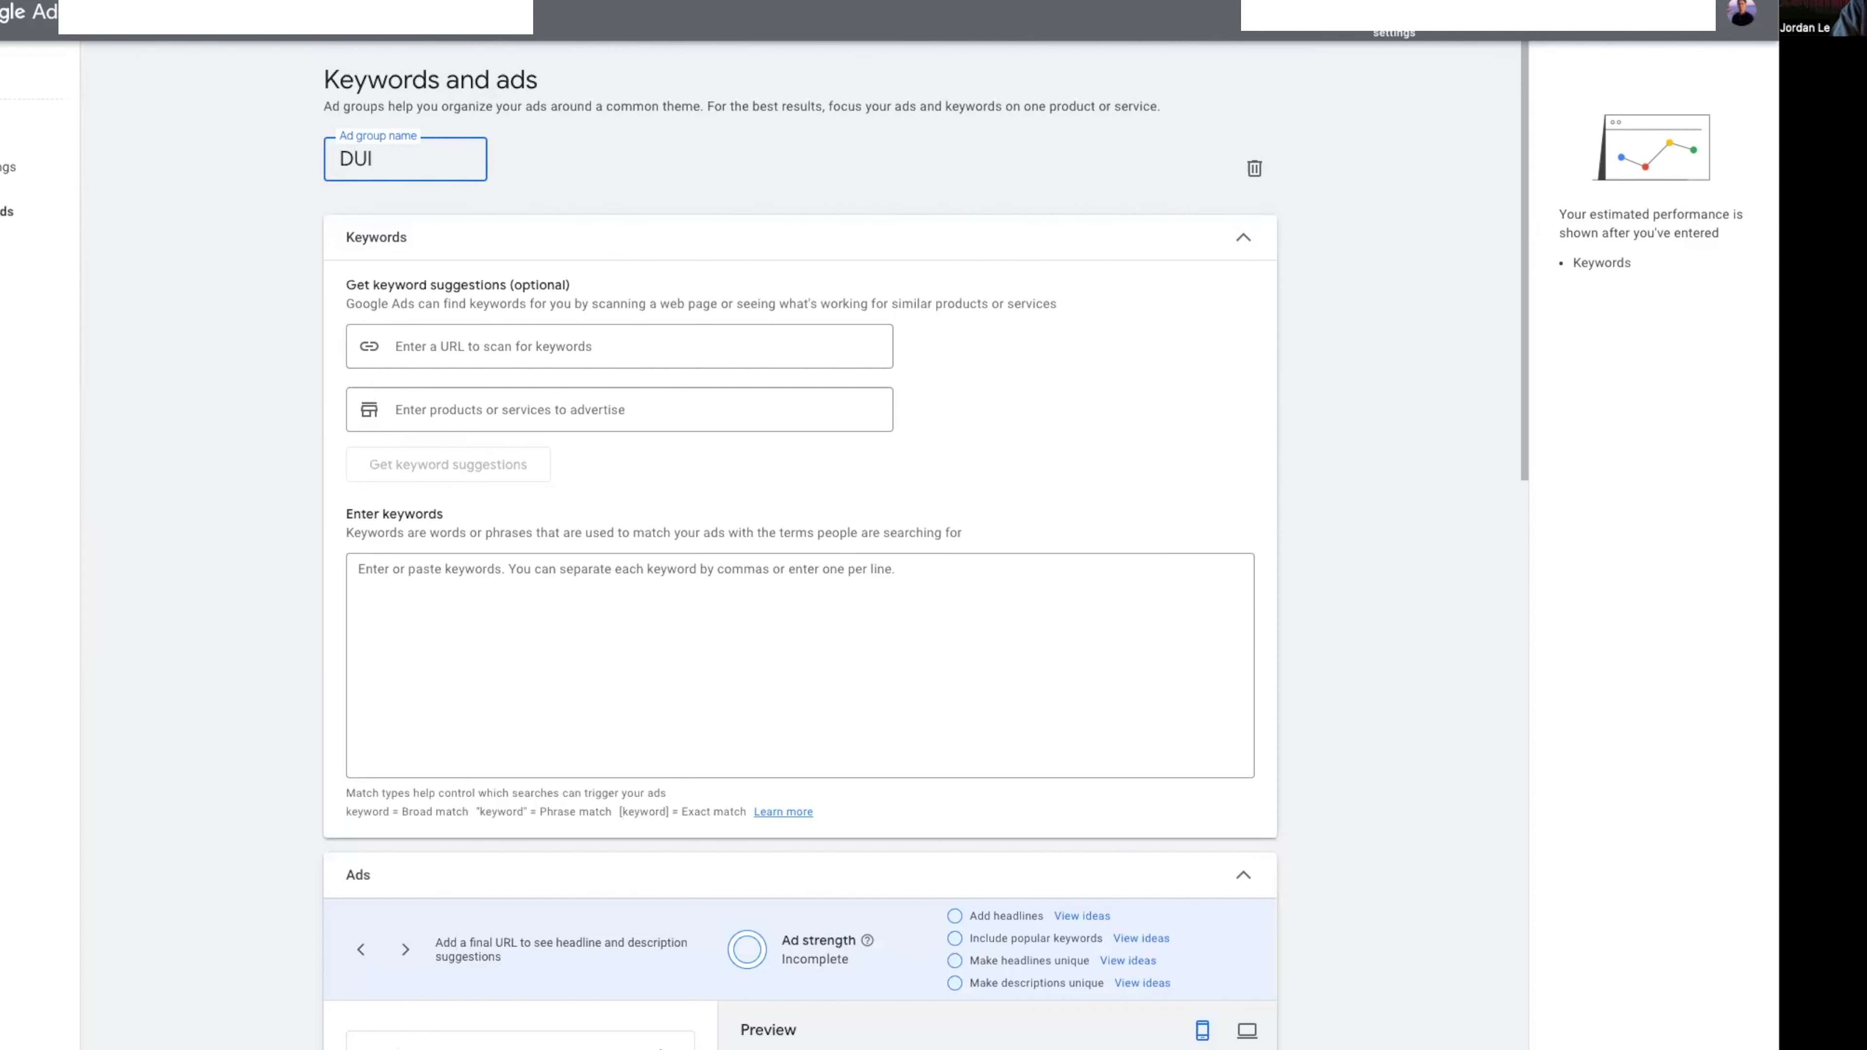
click(623, 618)
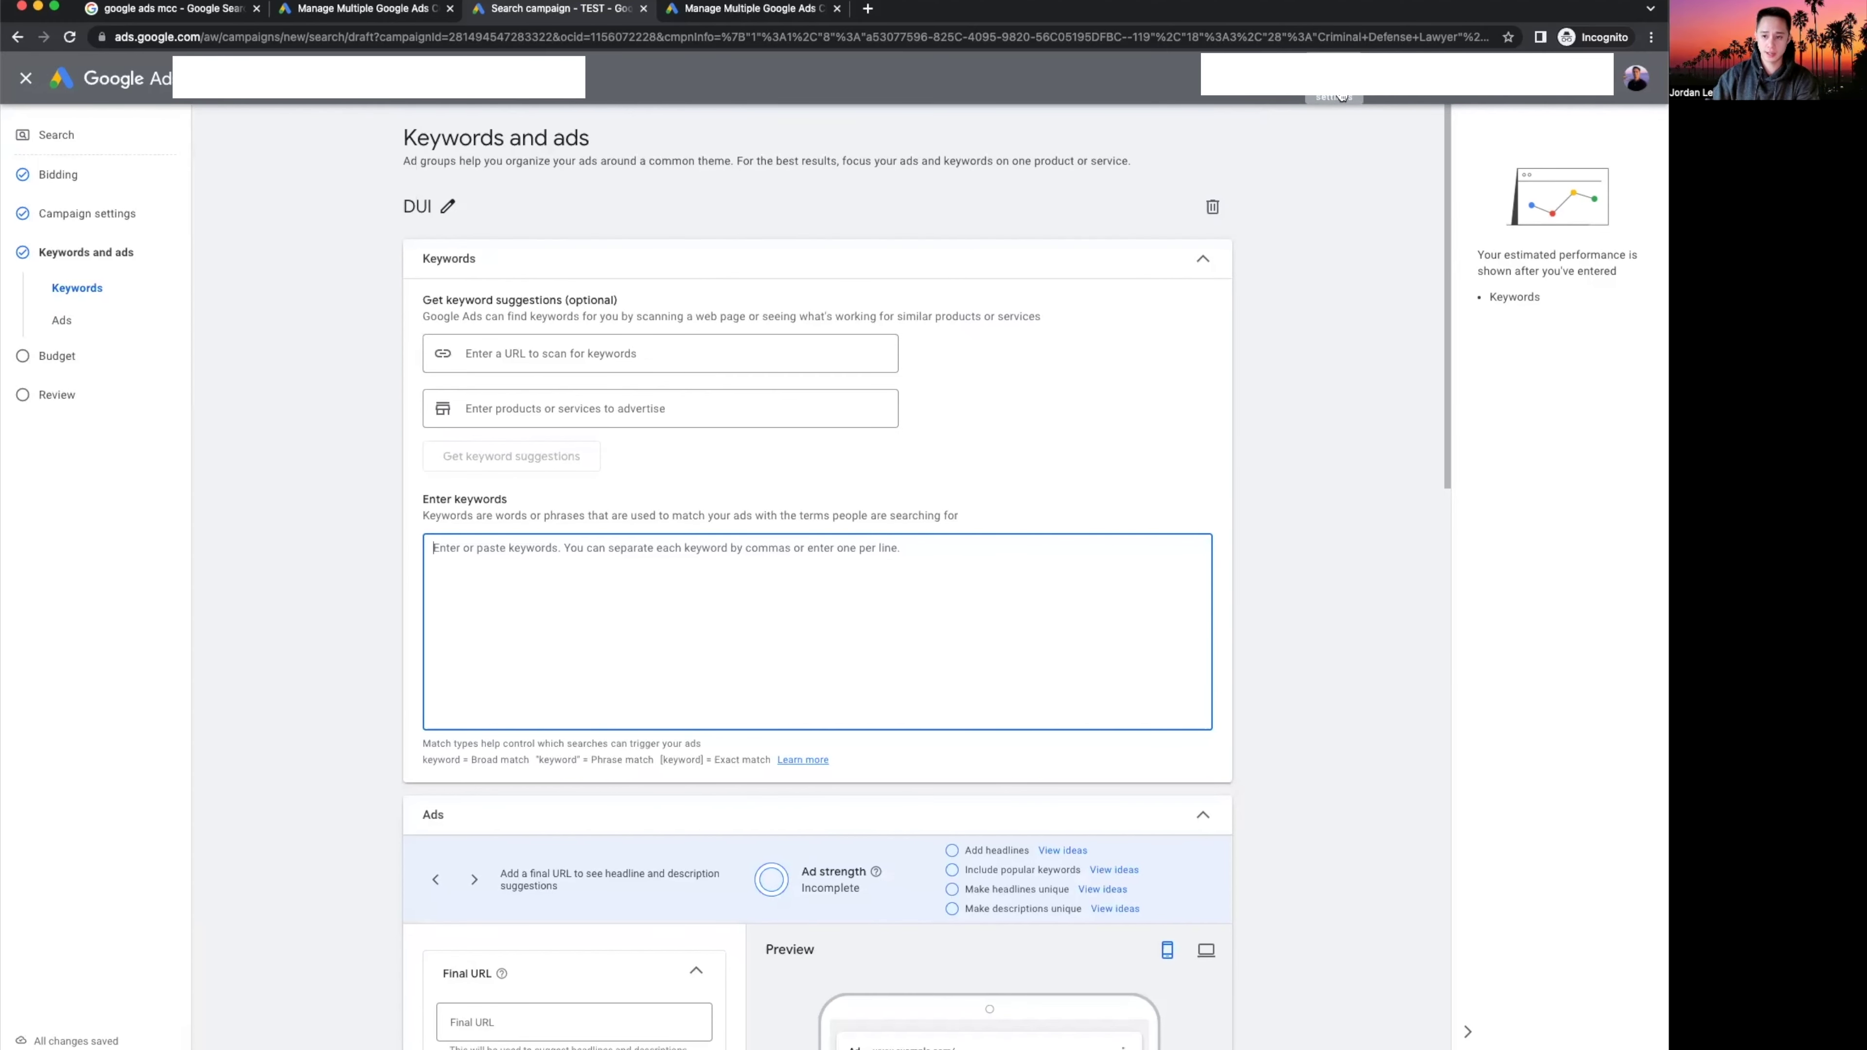
Open Keyword Planner in a new browser tab and switch to it.
click(1339, 95)
right_click(684, 215)
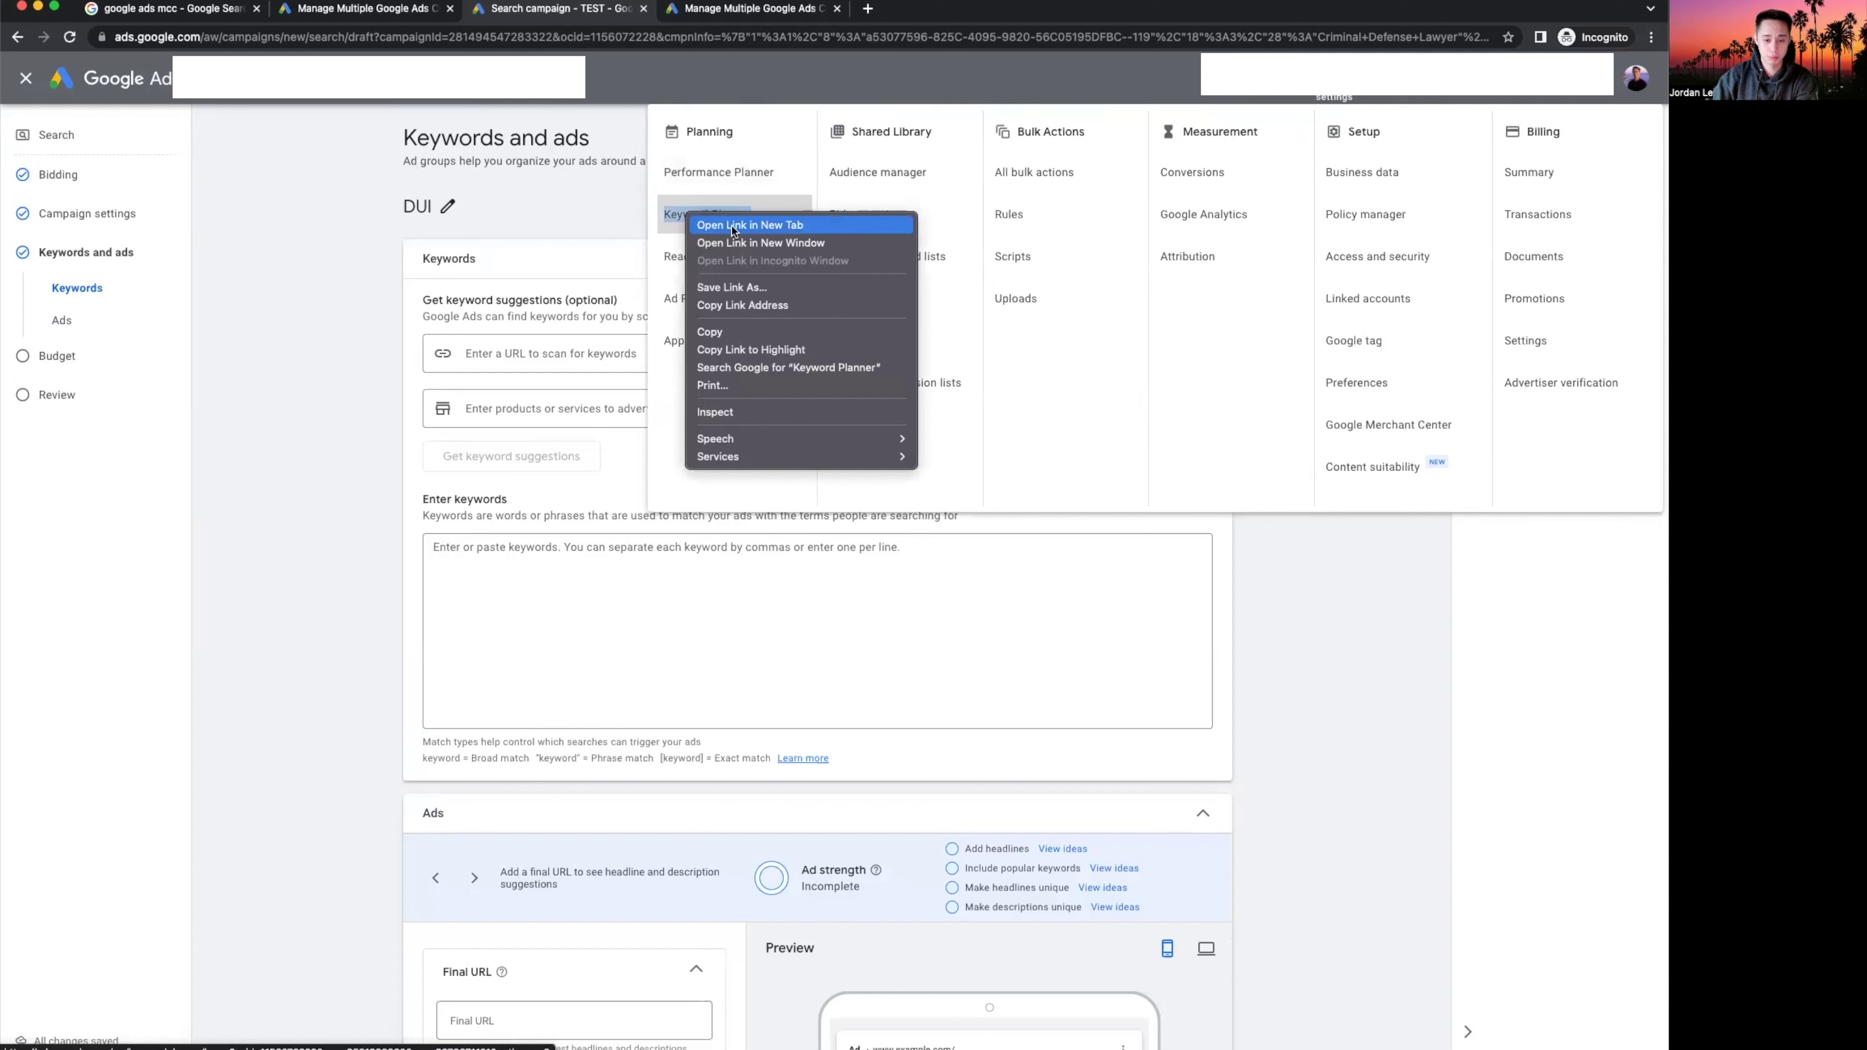
click(1340, 96)
click(1340, 96)
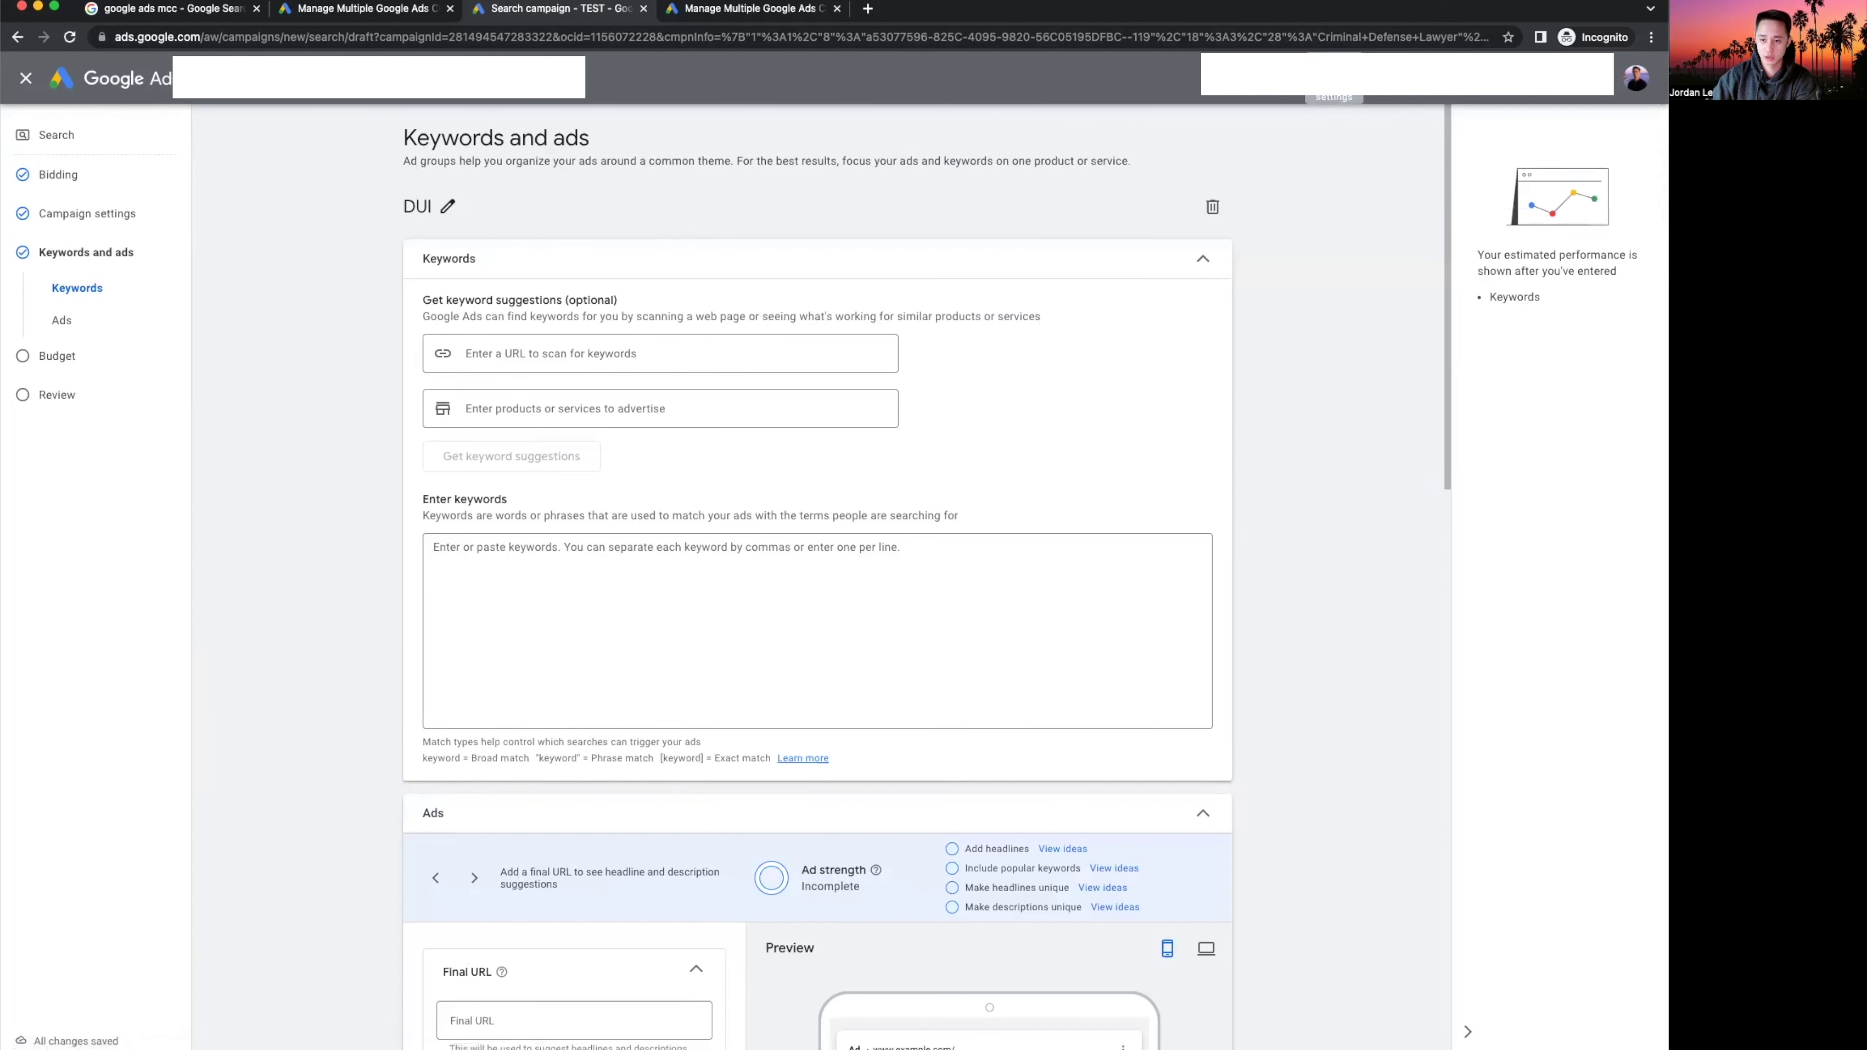
click(1334, 97)
right_click(734, 212)
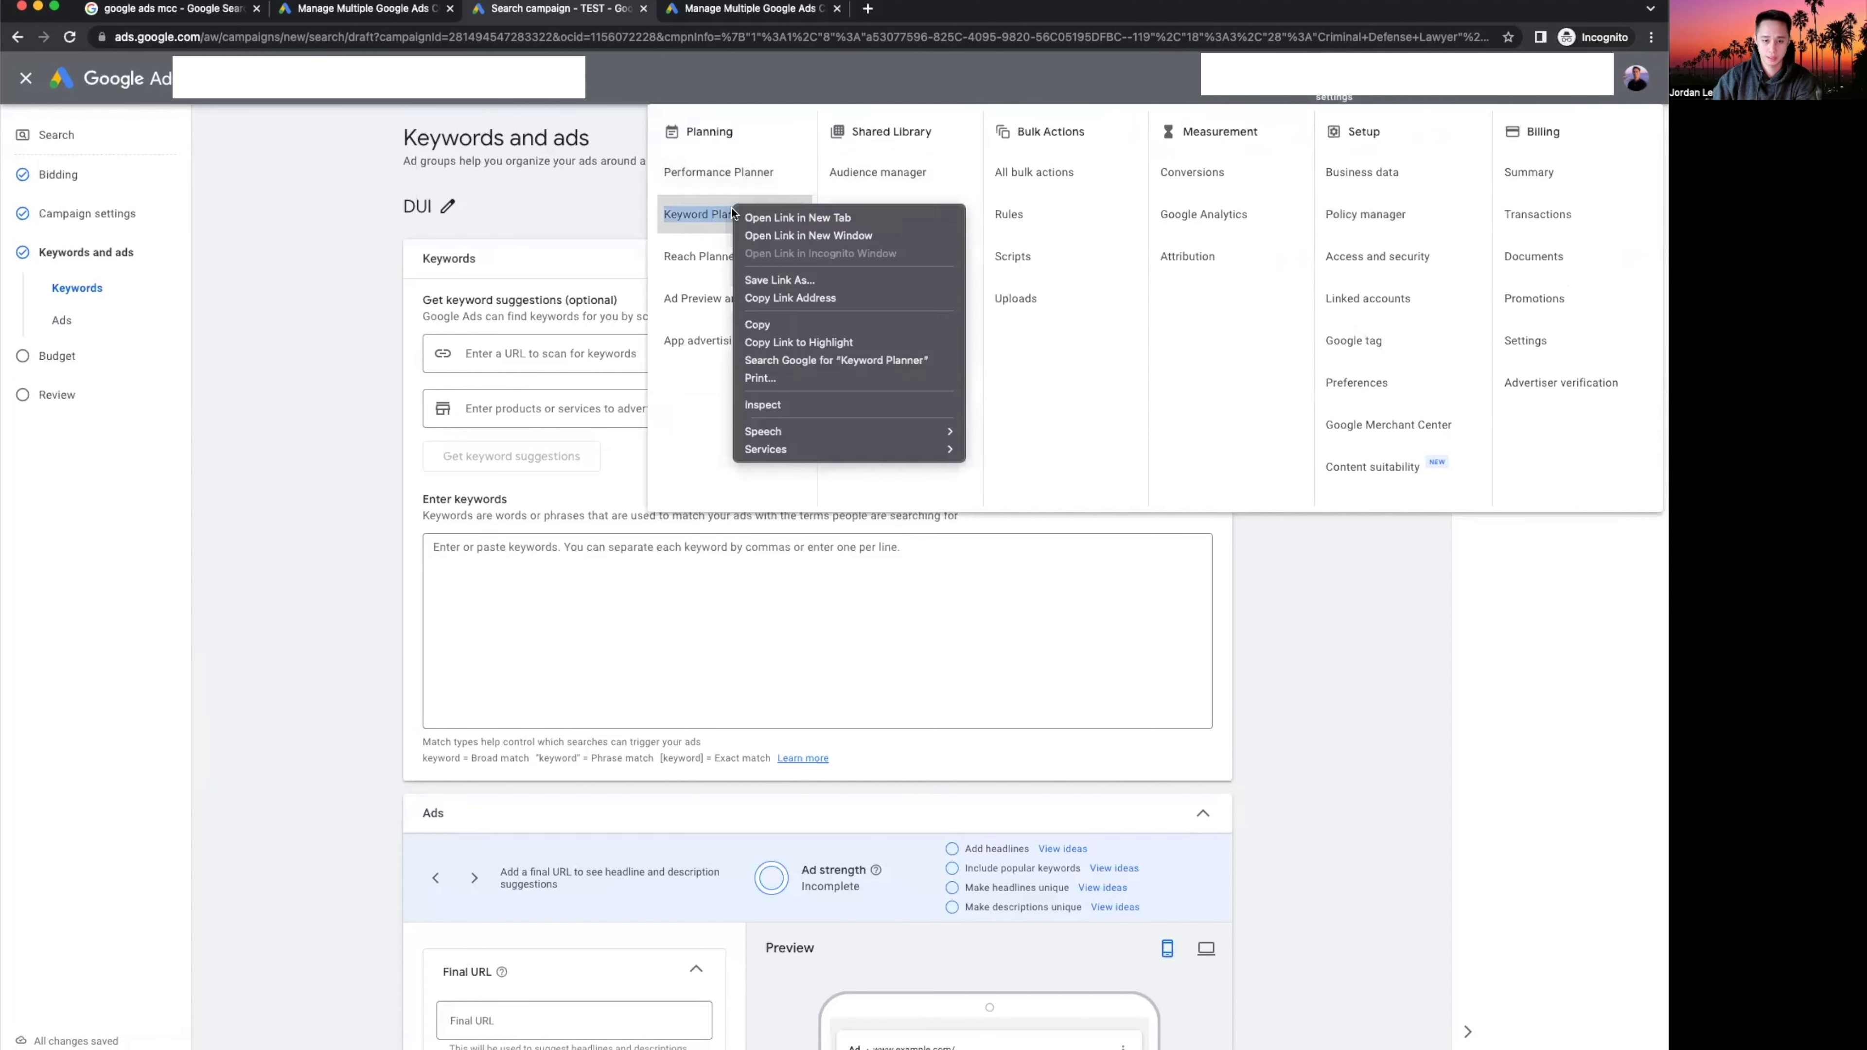
click(787, 224)
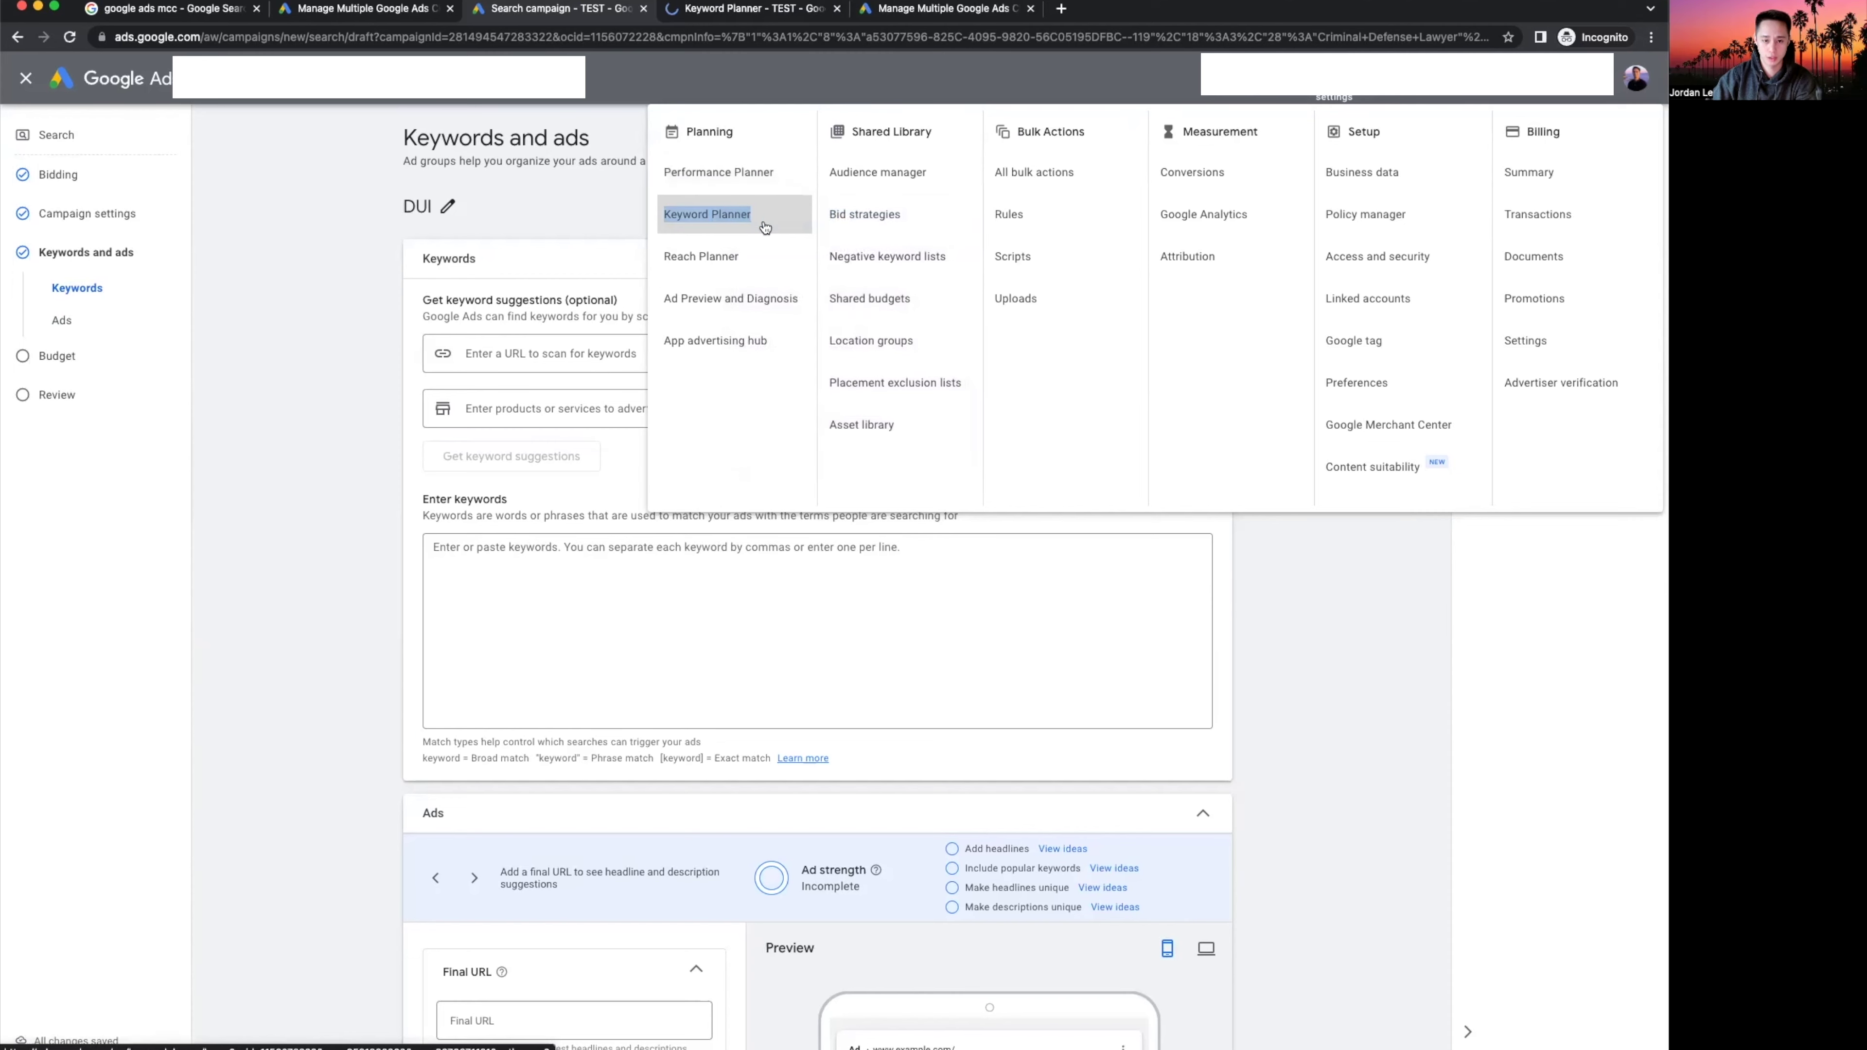
click(735, 11)
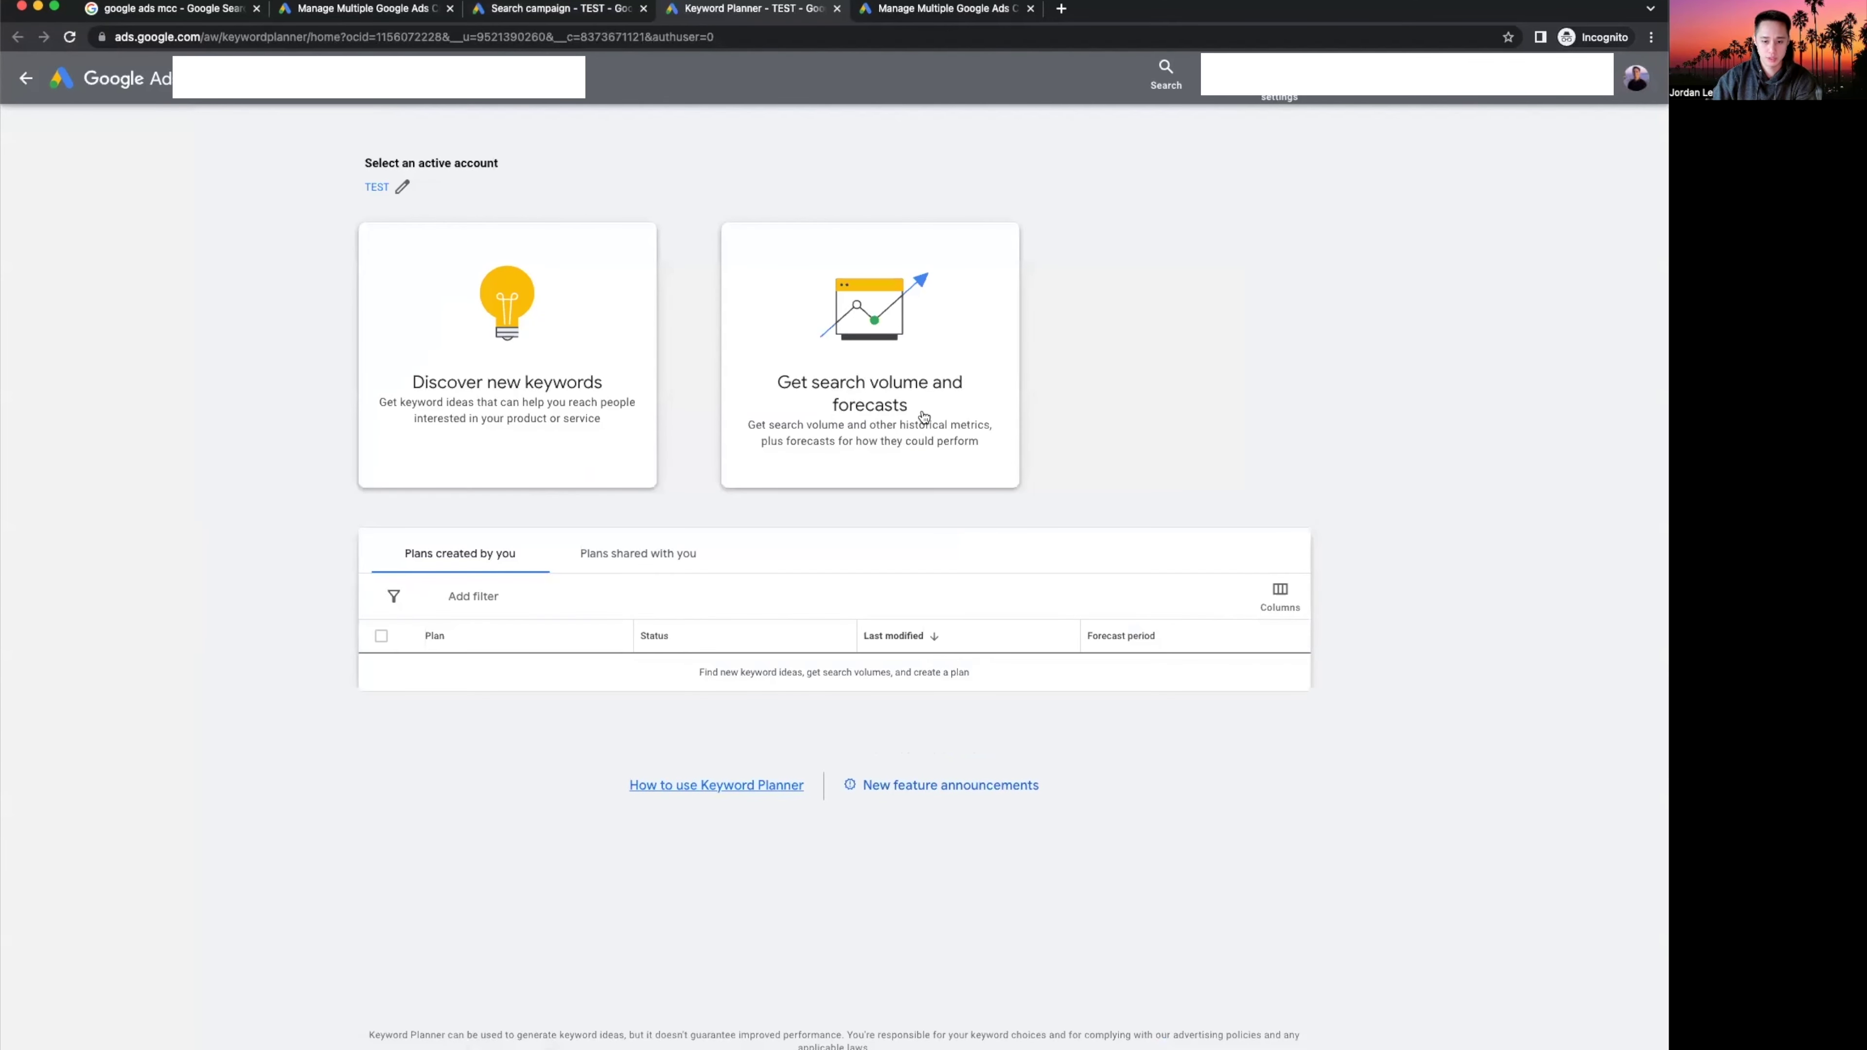
Start a search volume and forecasts plan with the placeholder keyword A, and go to its keyword ideas.
click(850, 397)
text(A)
click(445, 440)
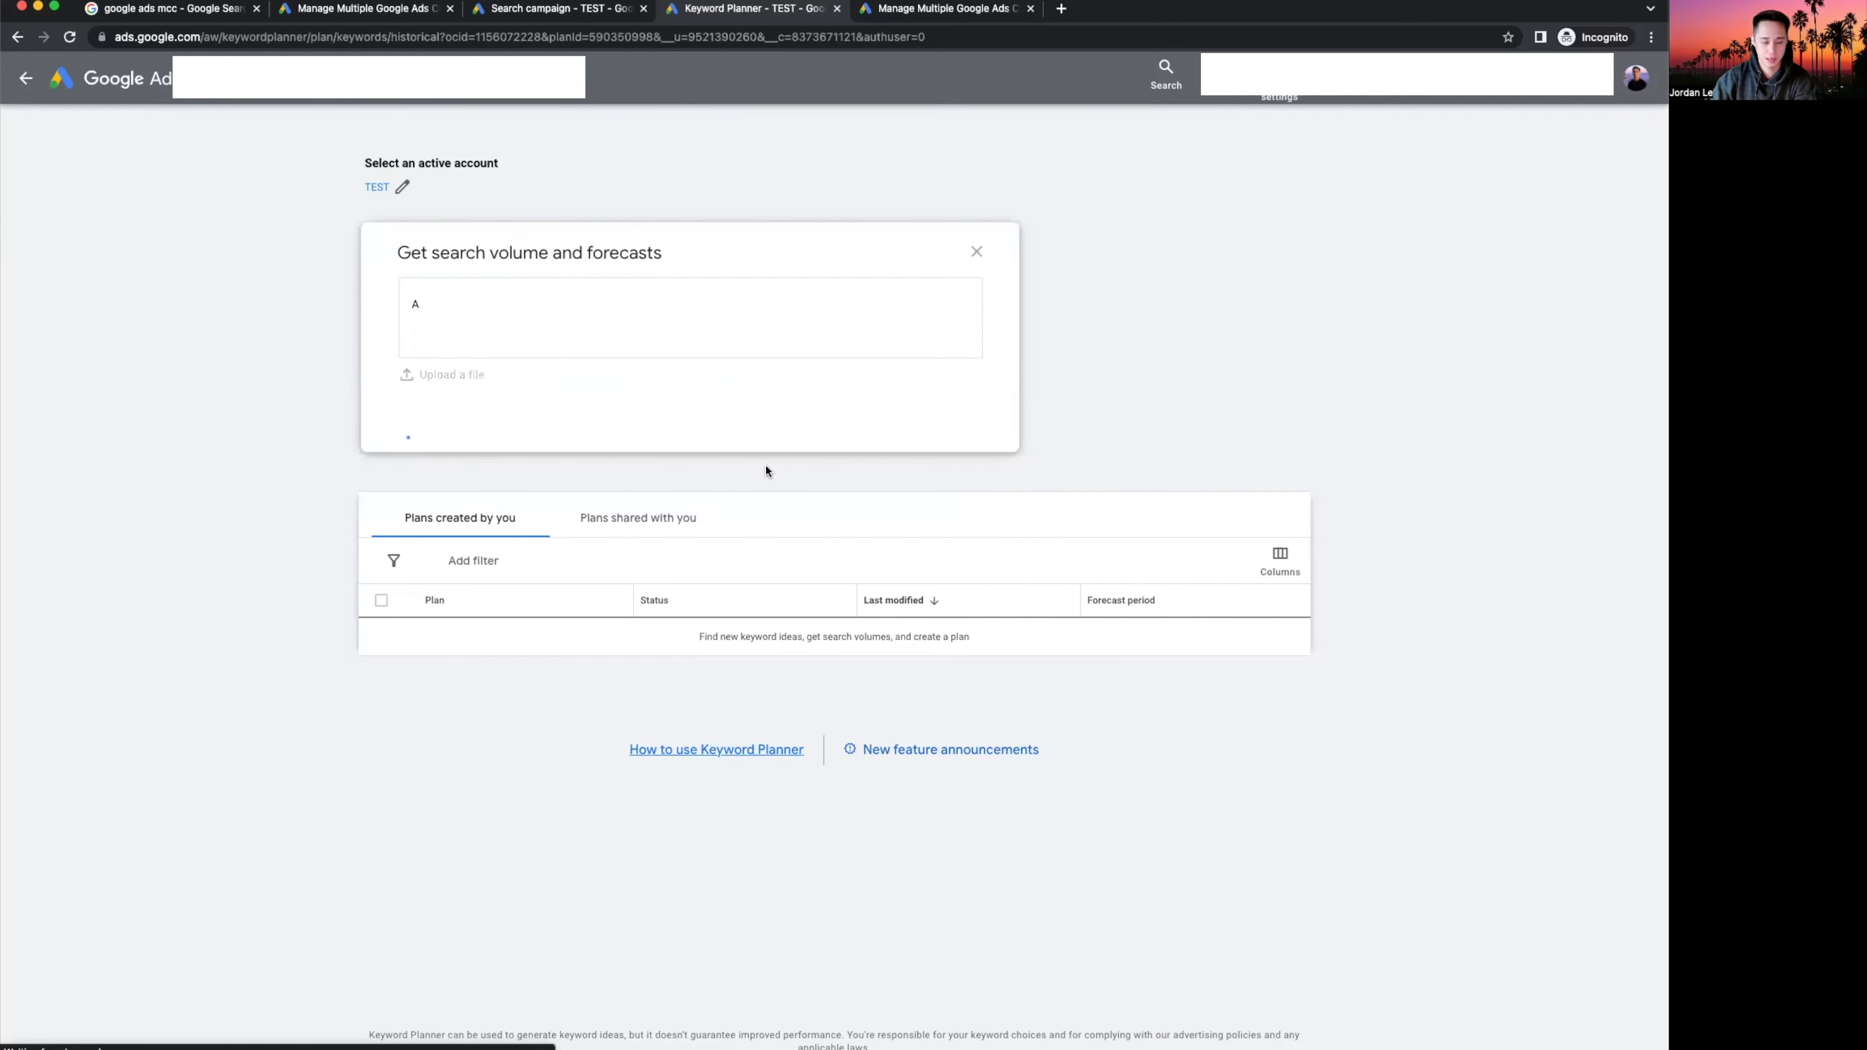
click(104, 130)
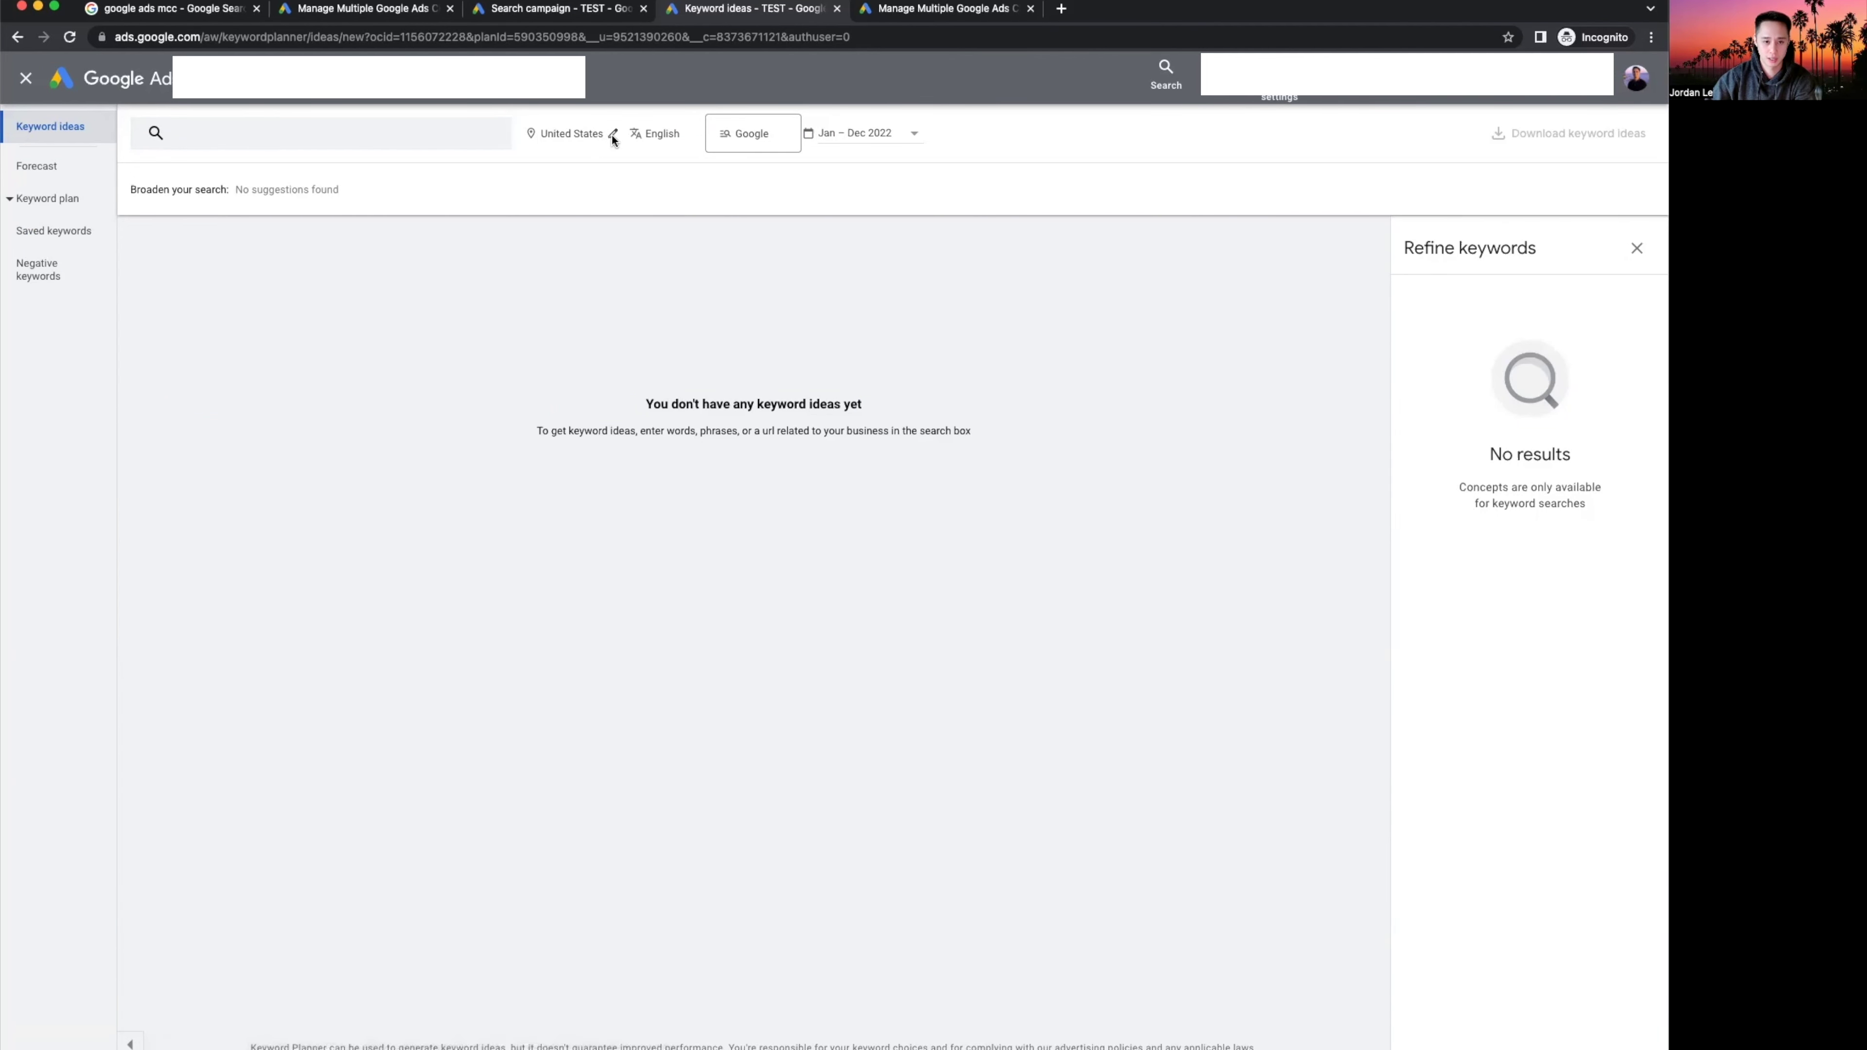
Set the keyword ideas location to the city of Los Angeles, California, United States, and save it.
click(611, 140)
click(698, 470)
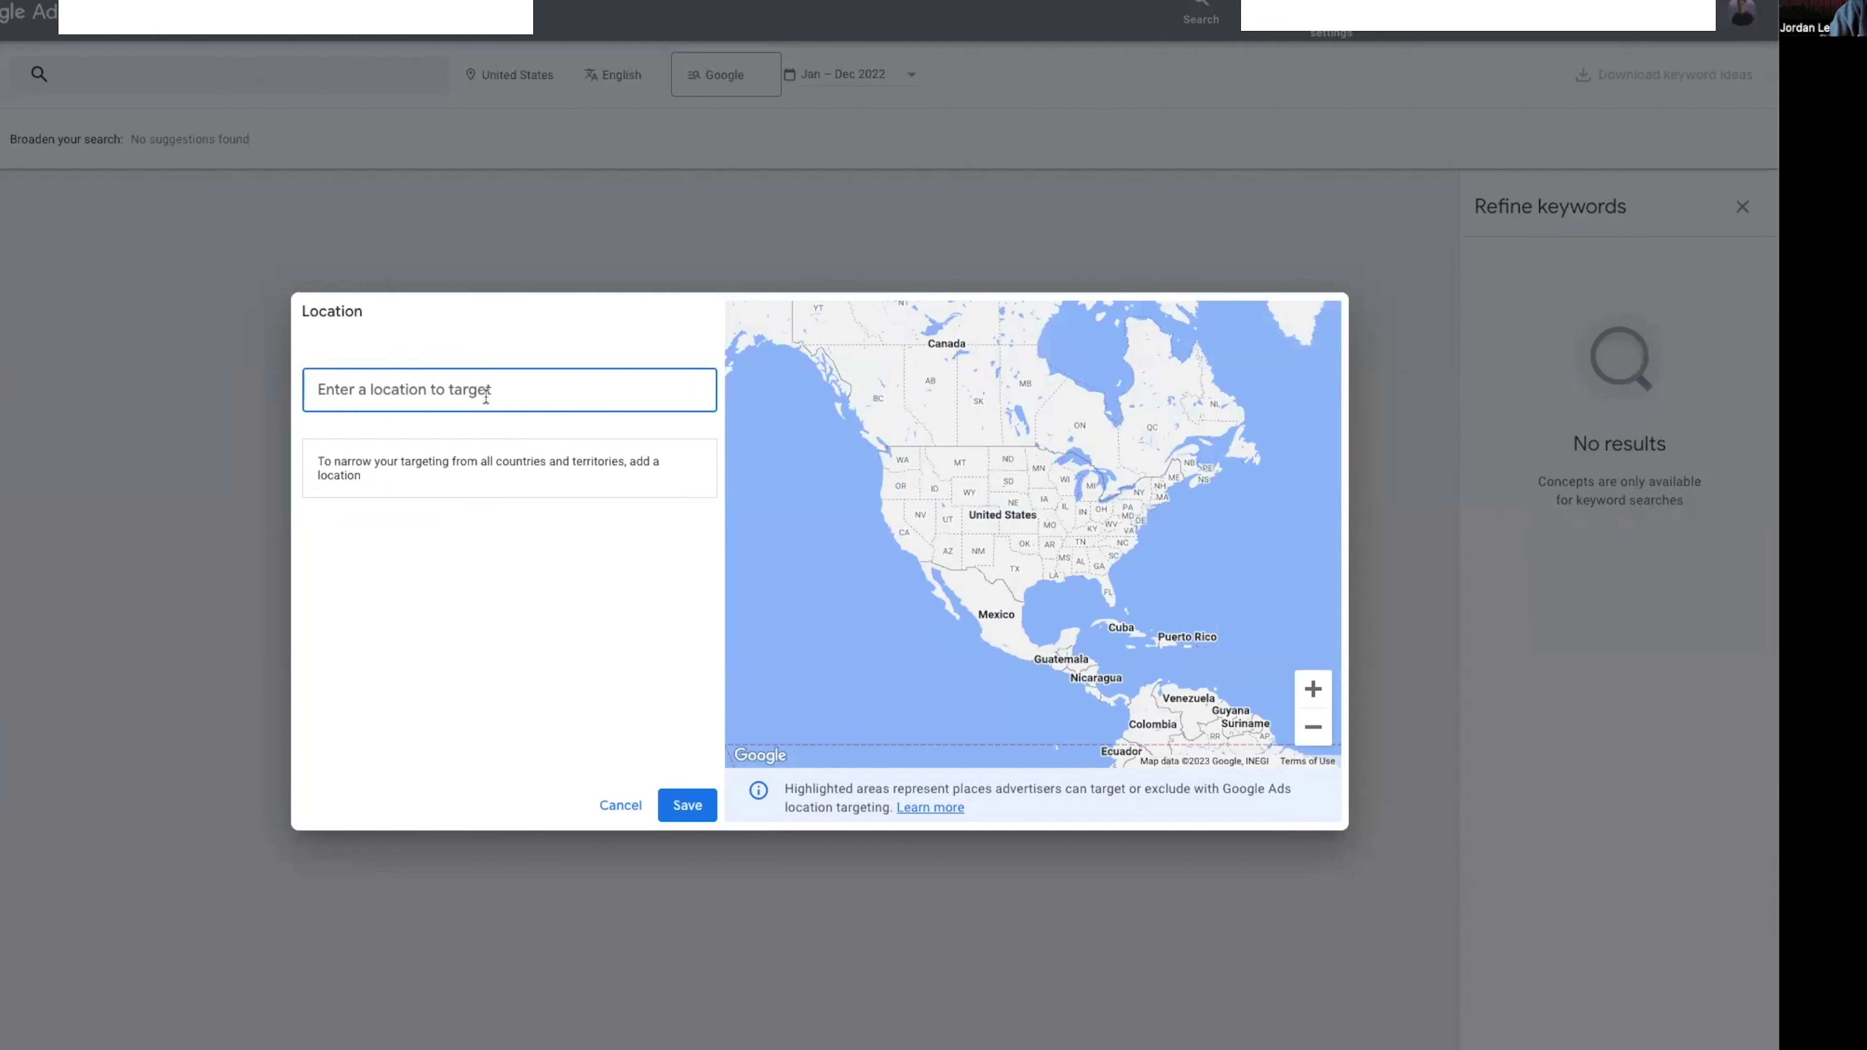
text(l)
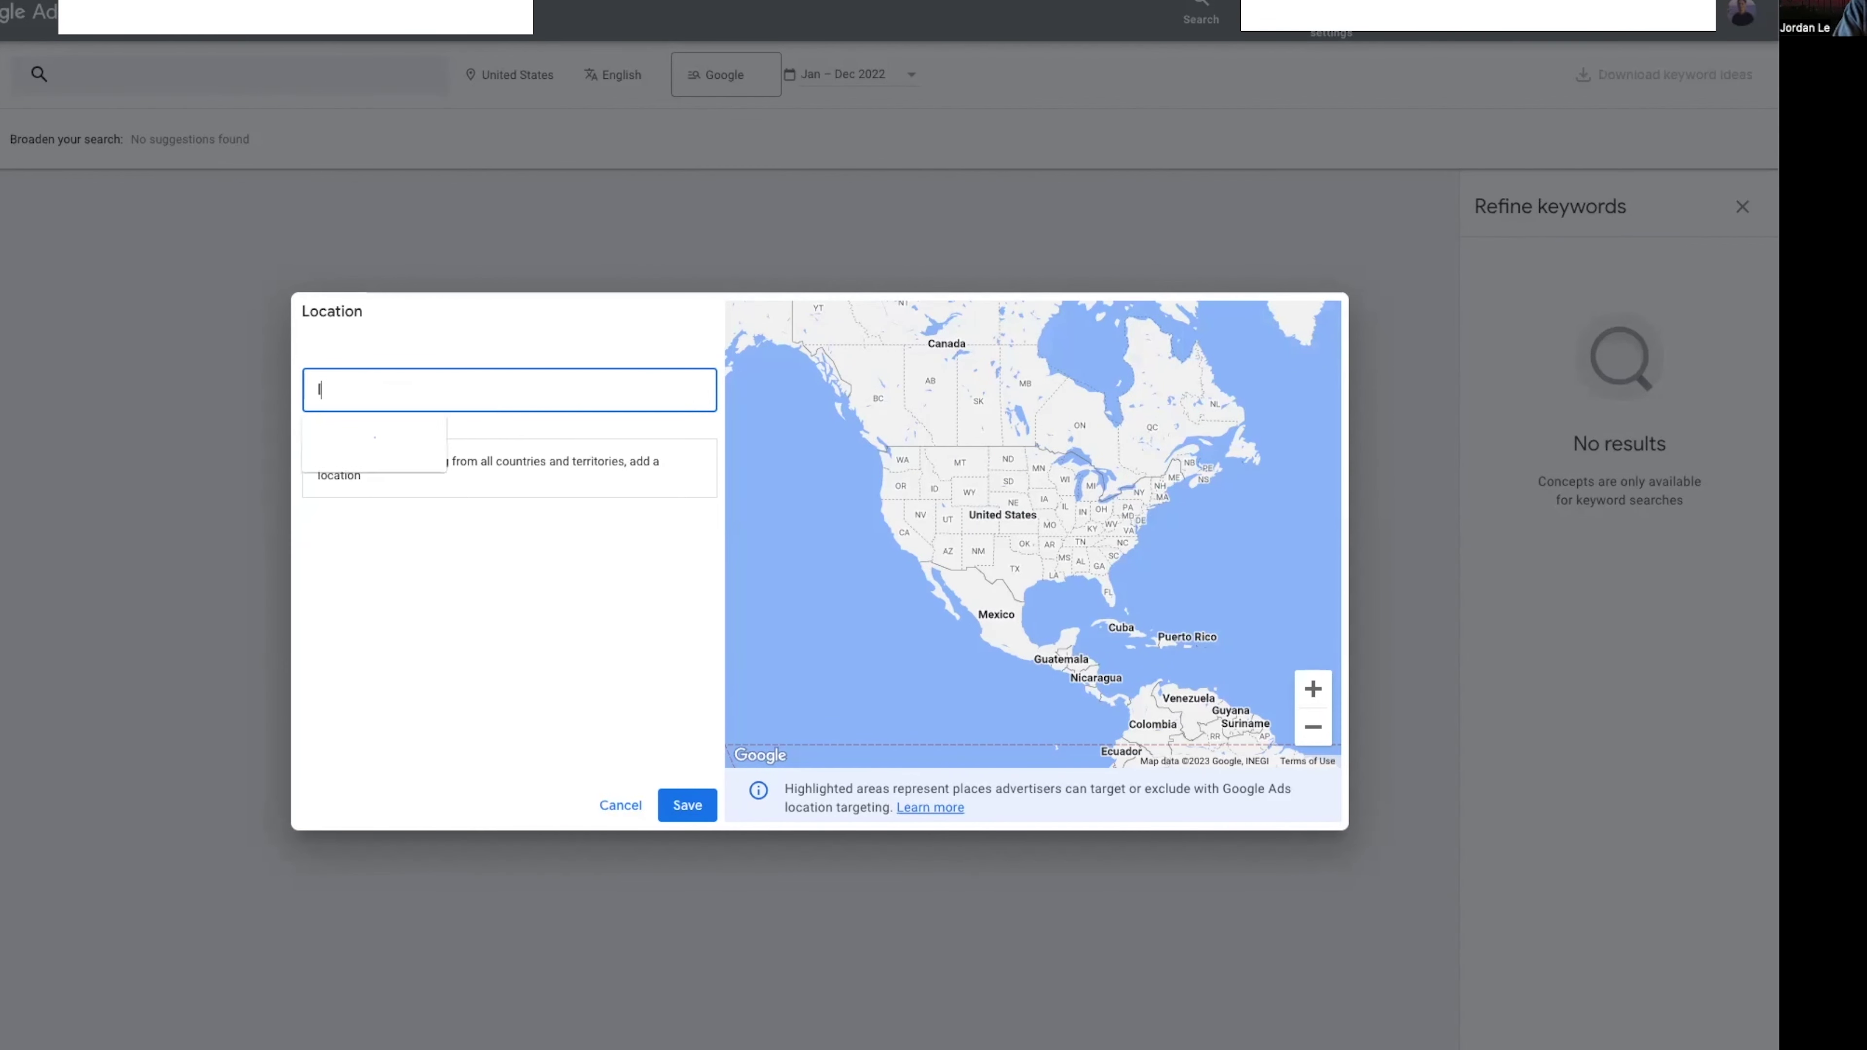
text(os angeles)
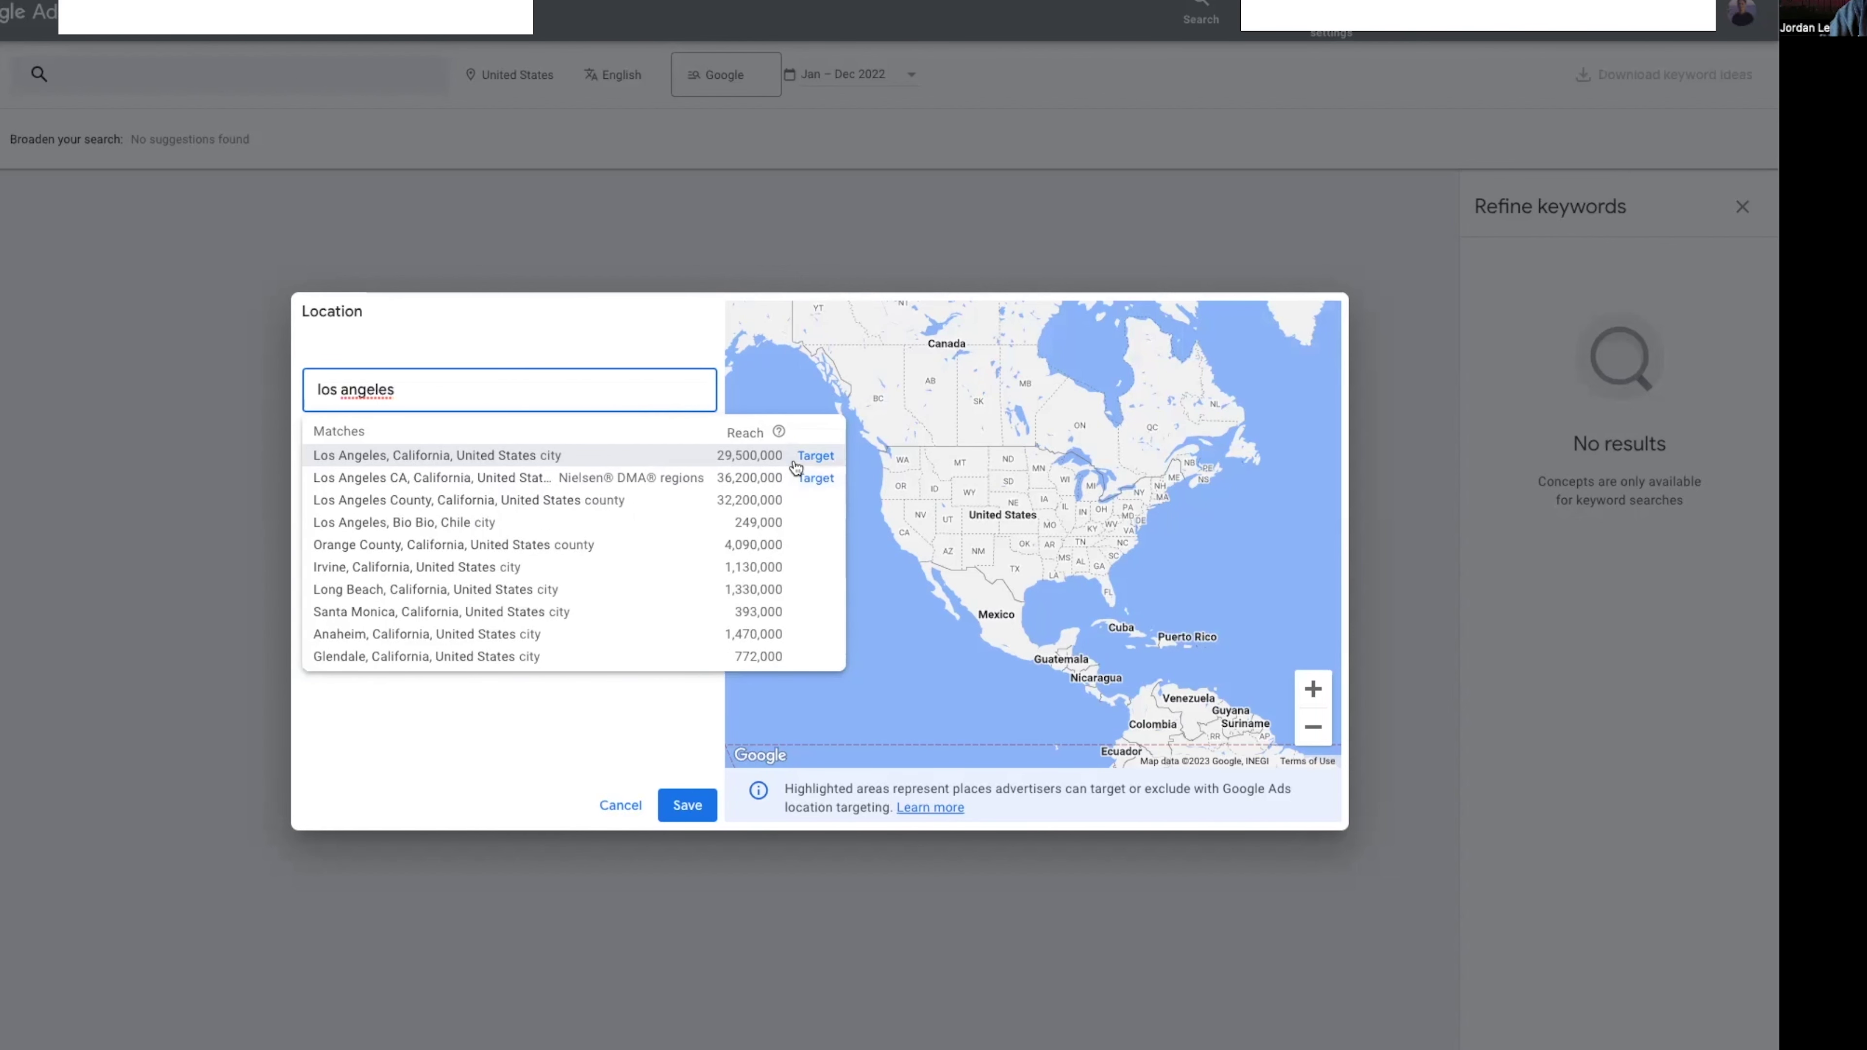
click(814, 456)
click(669, 804)
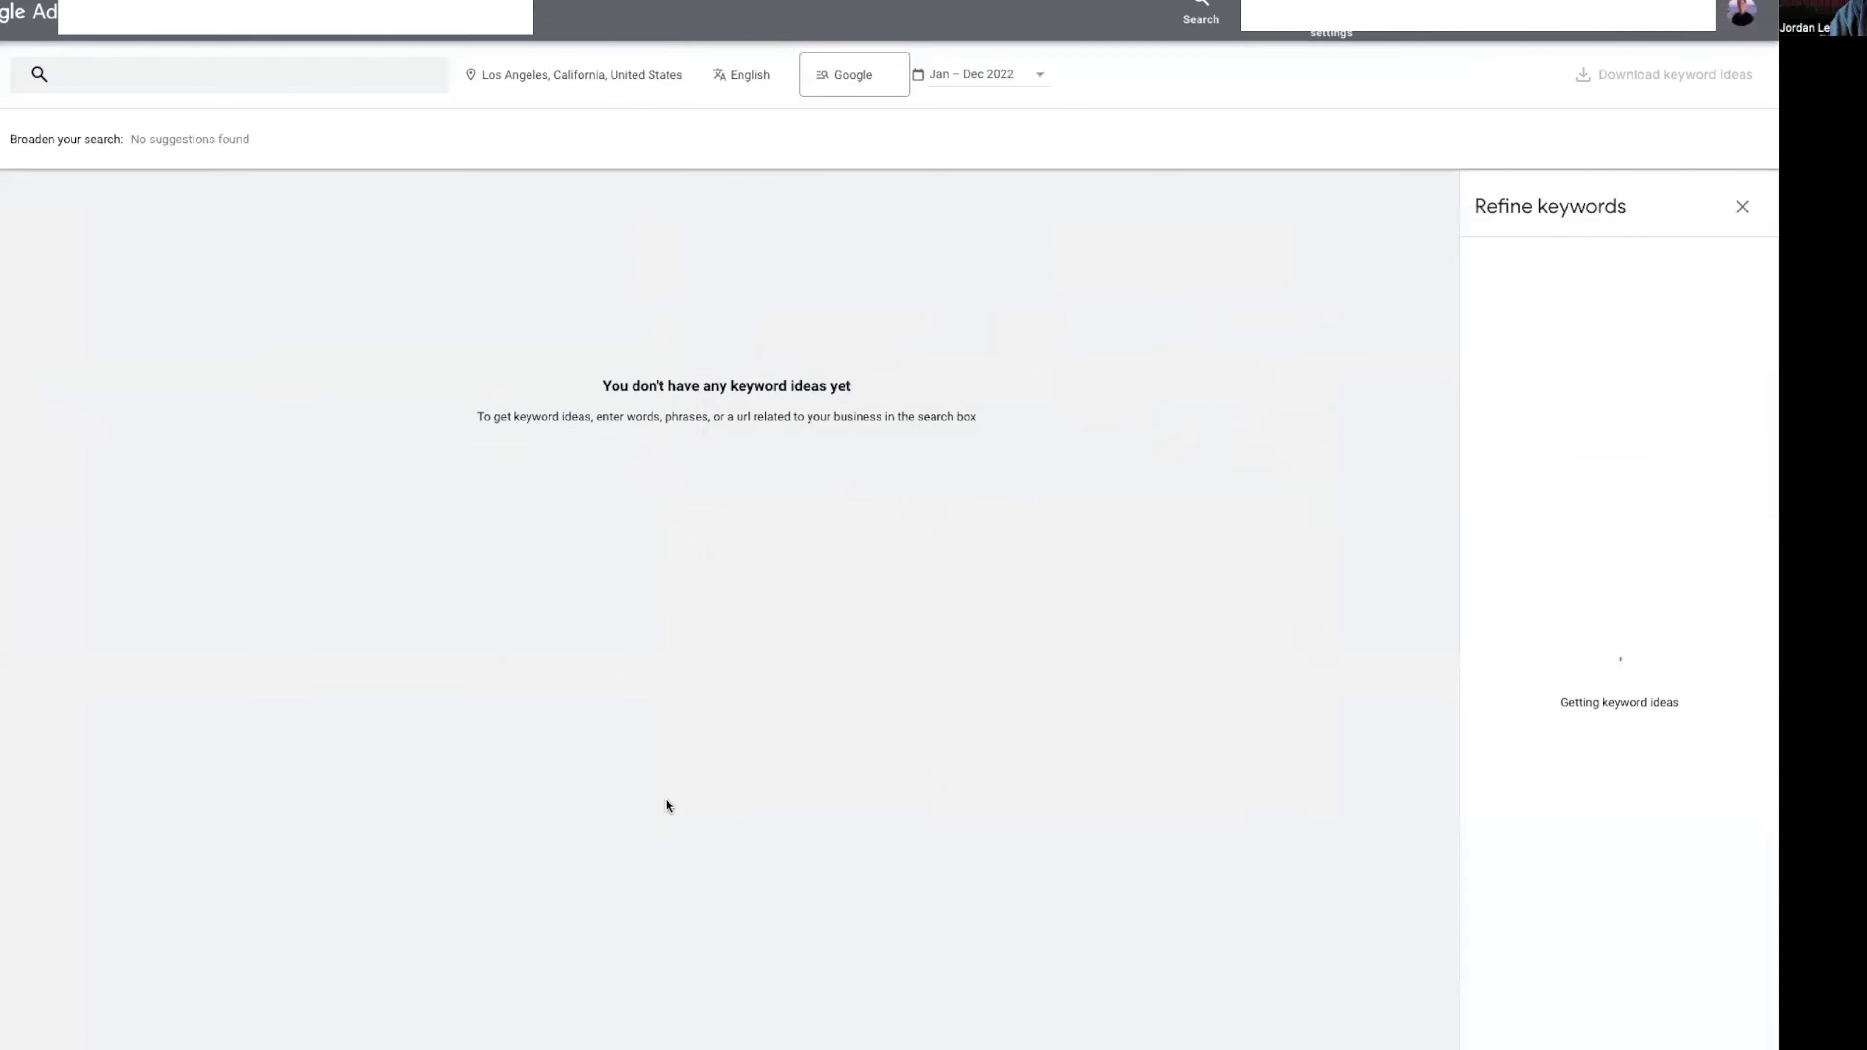
Get keyword ideas for the term dui.
click(304, 75)
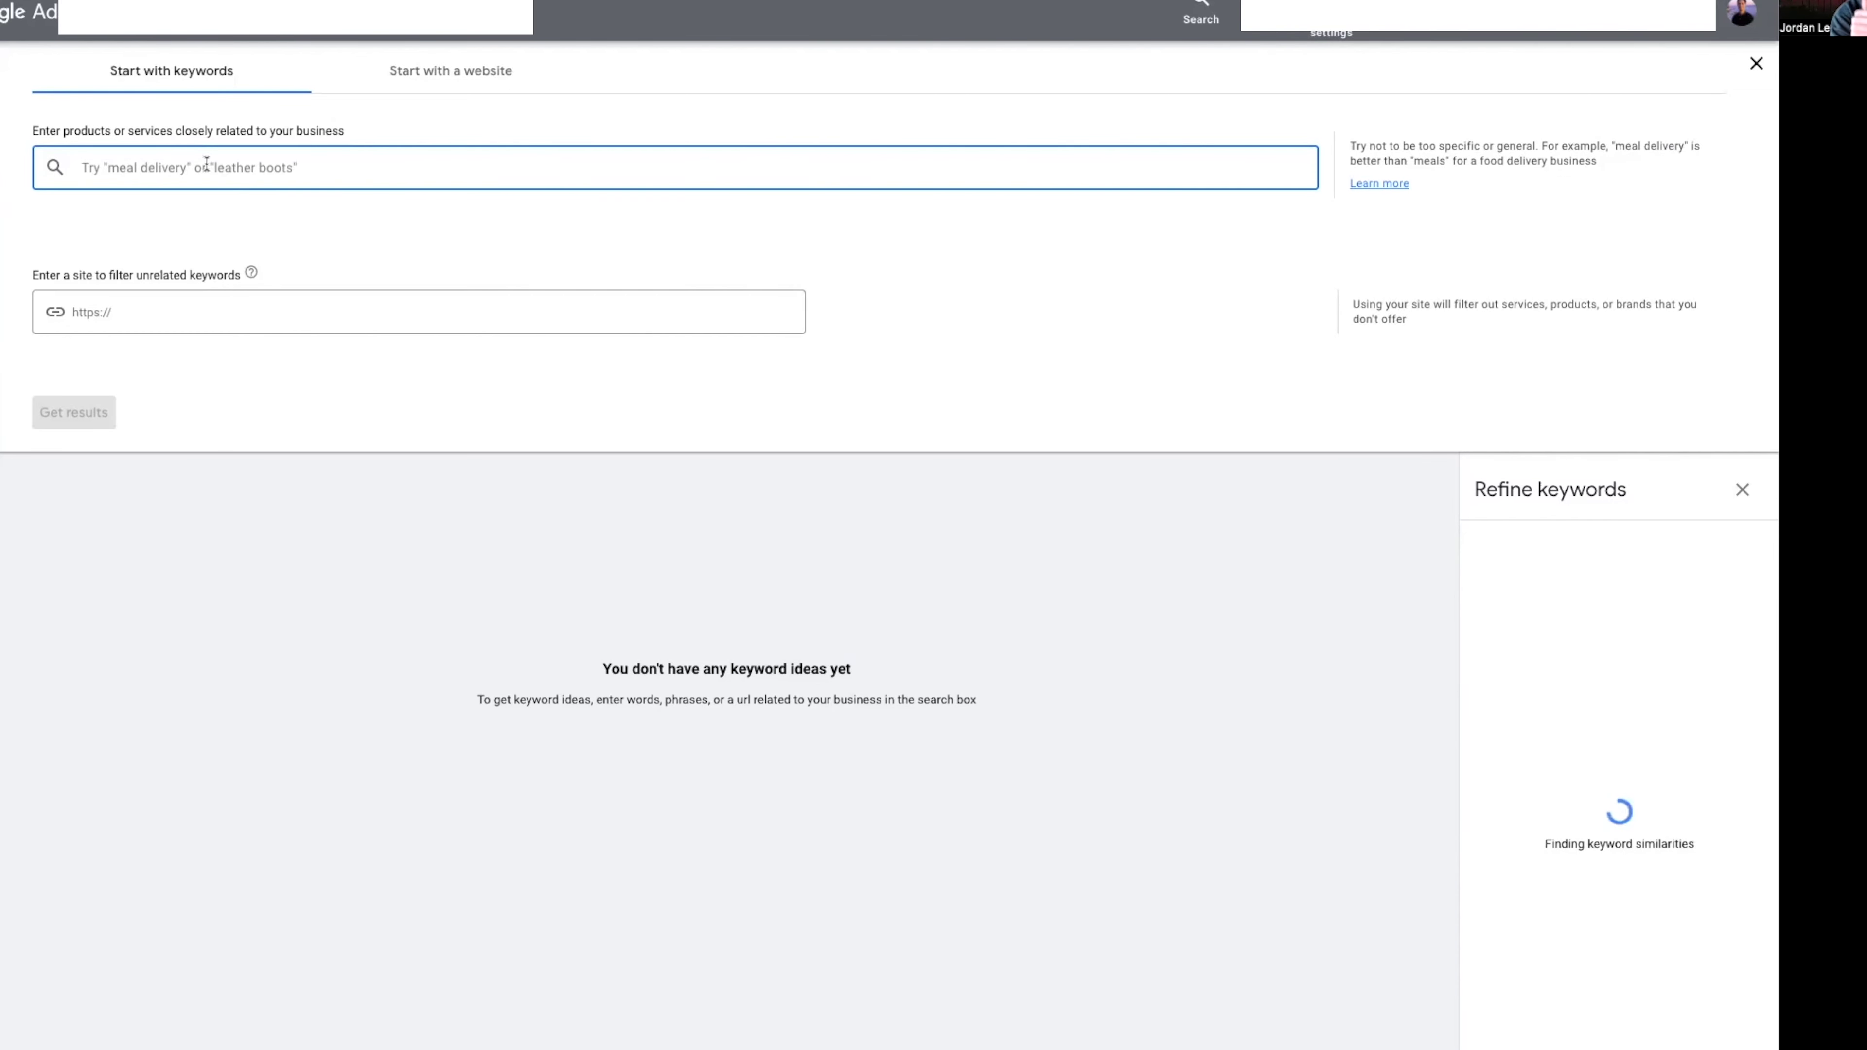
text(dui)
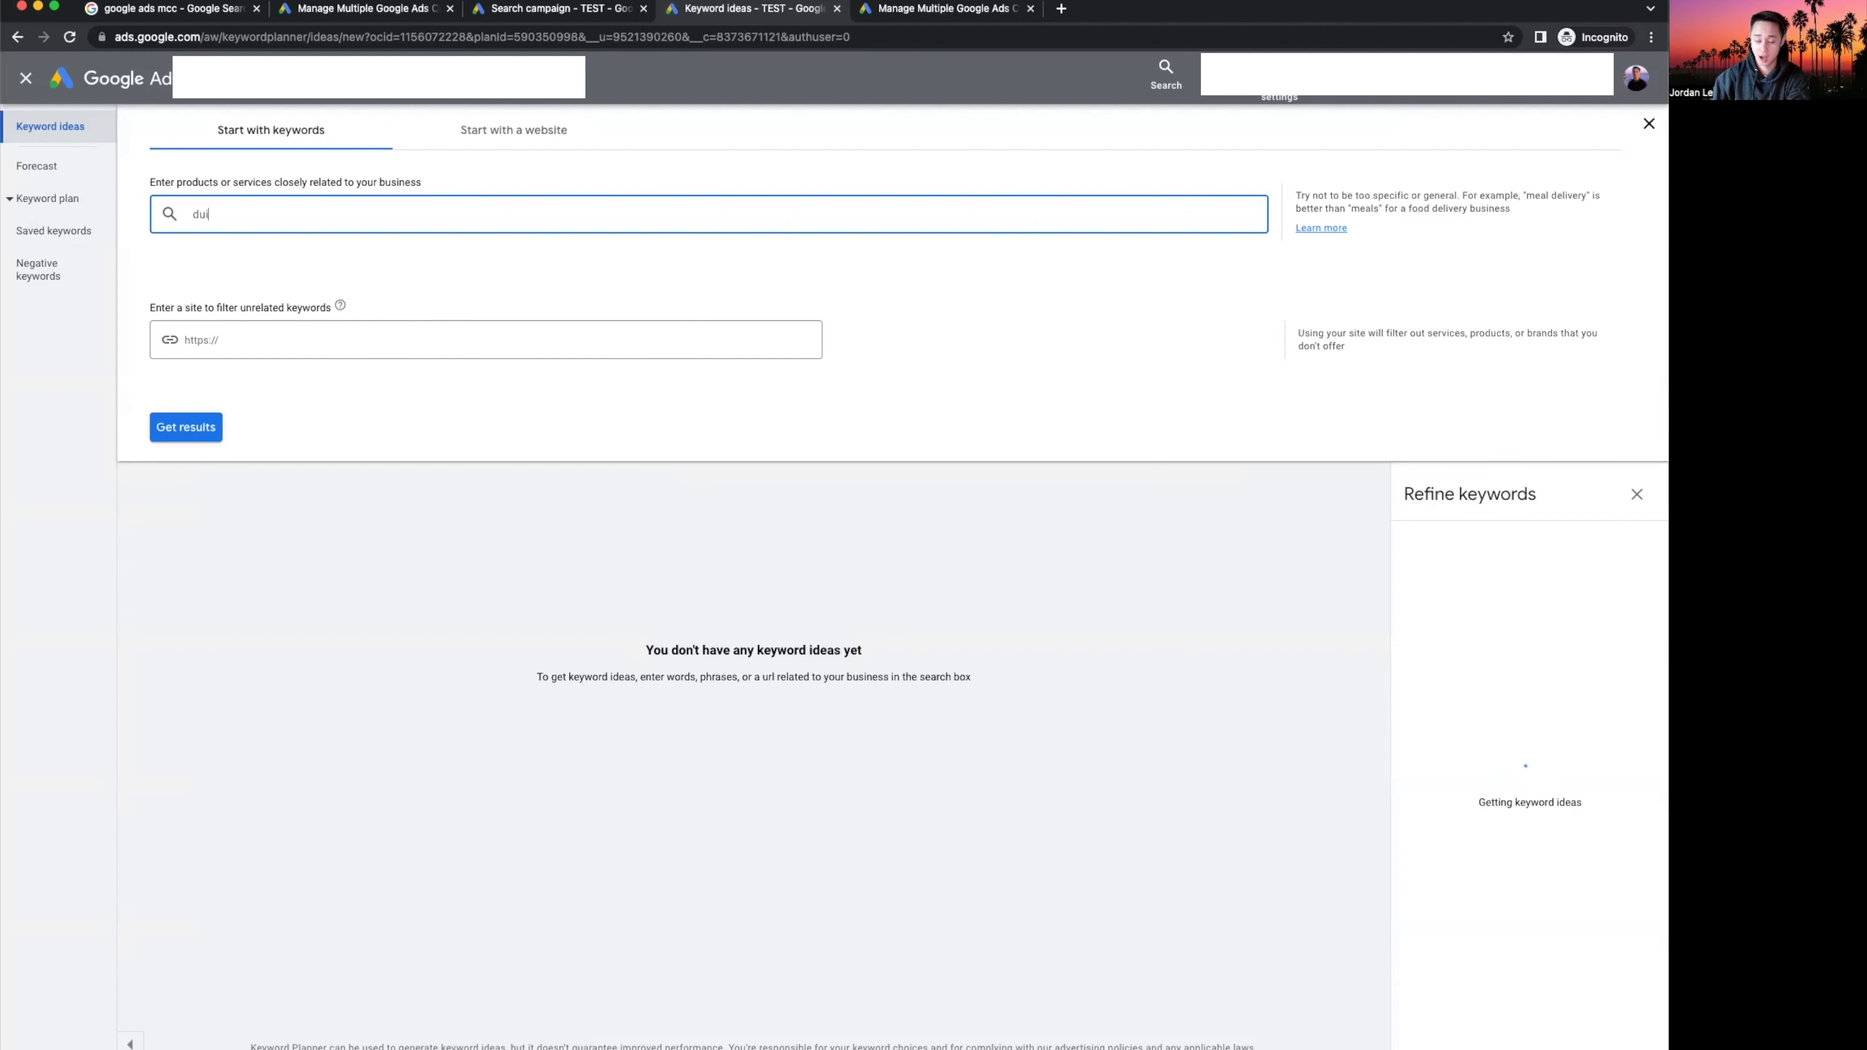
click(178, 428)
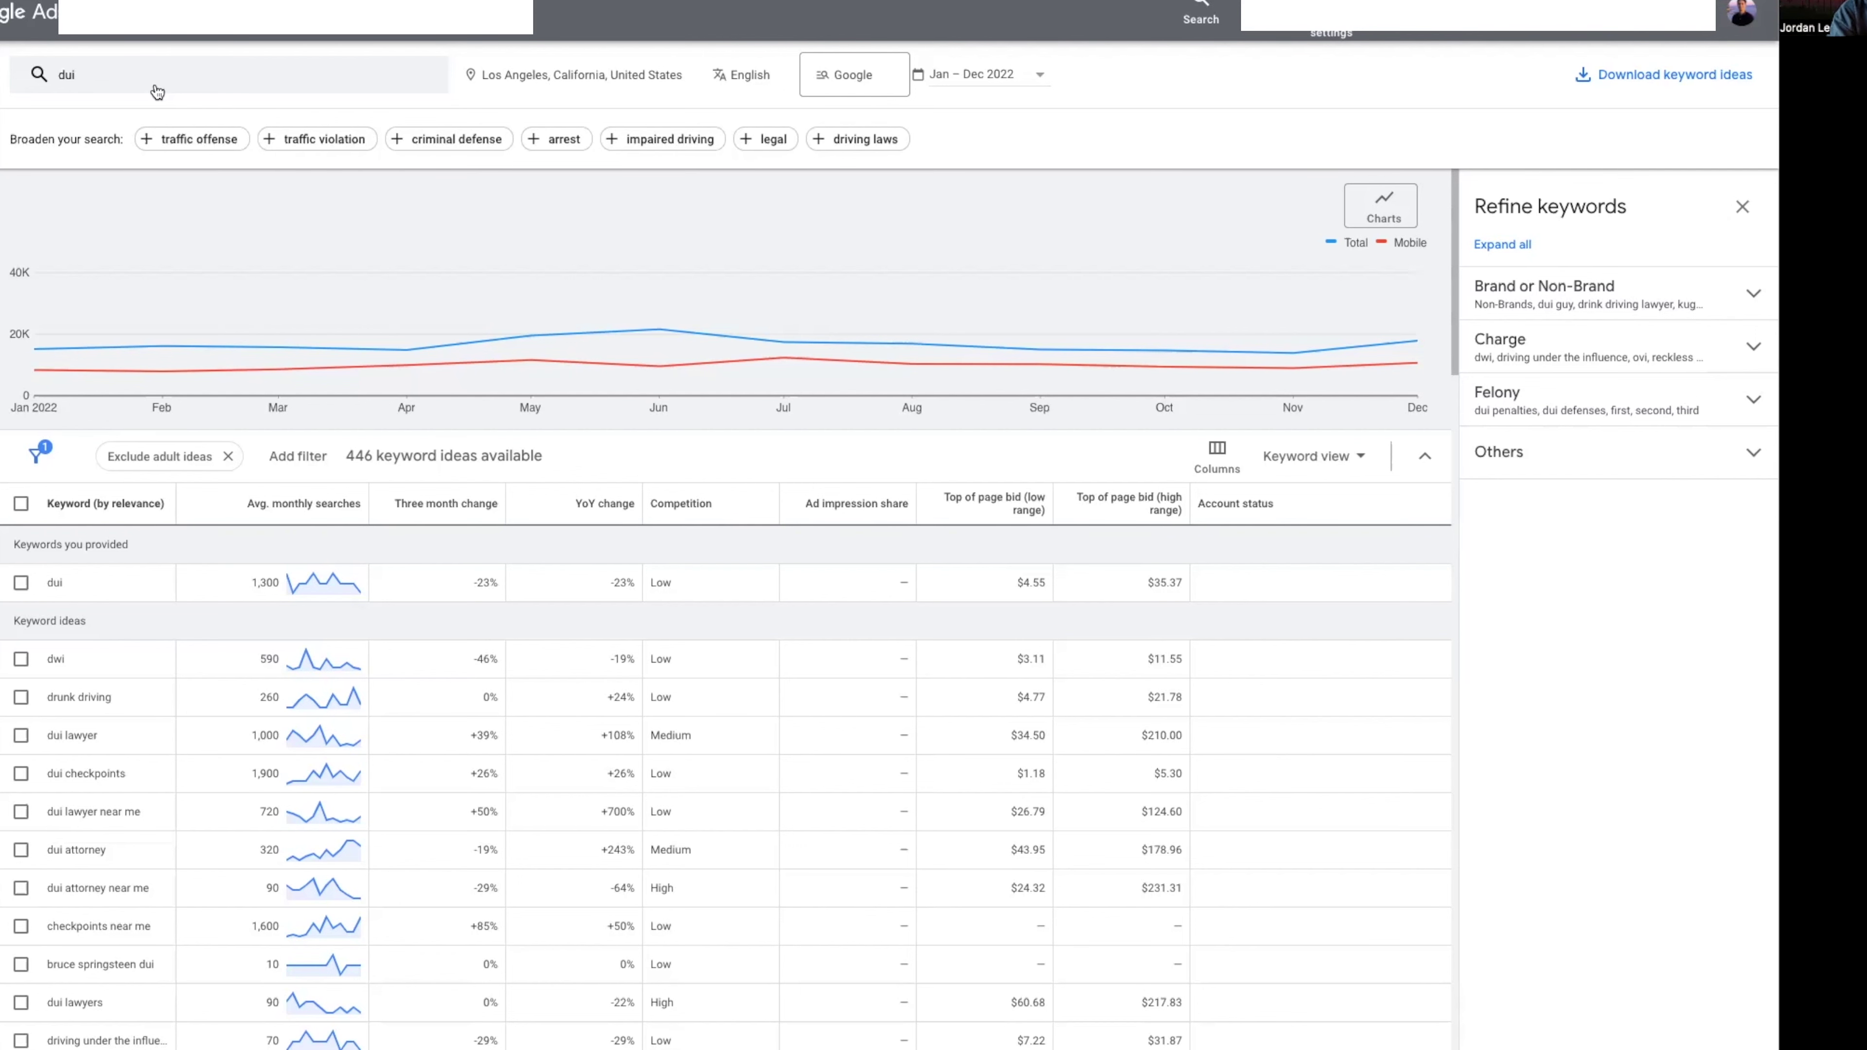
Replace the search term with dui lawyer and get its keyword ideas.
click(157, 89)
click(126, 169)
text(dui lawyer)
key(Return)
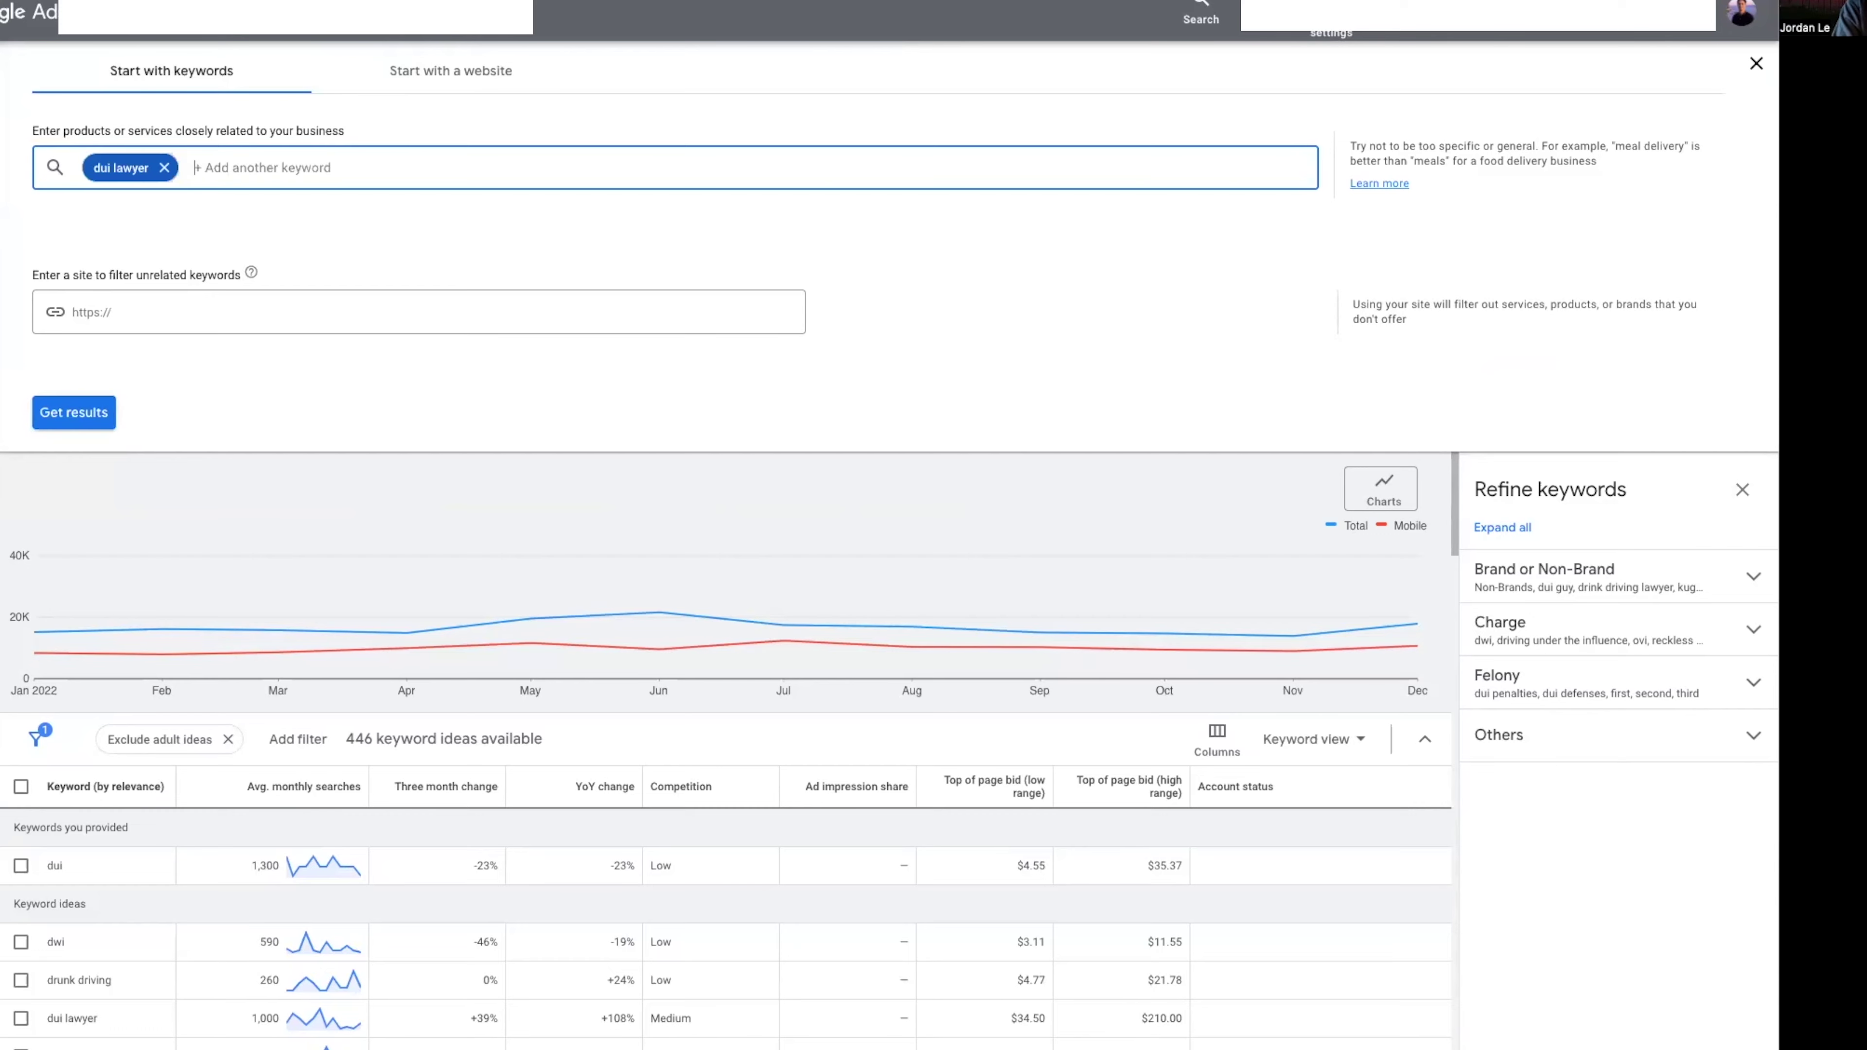
key(Return)
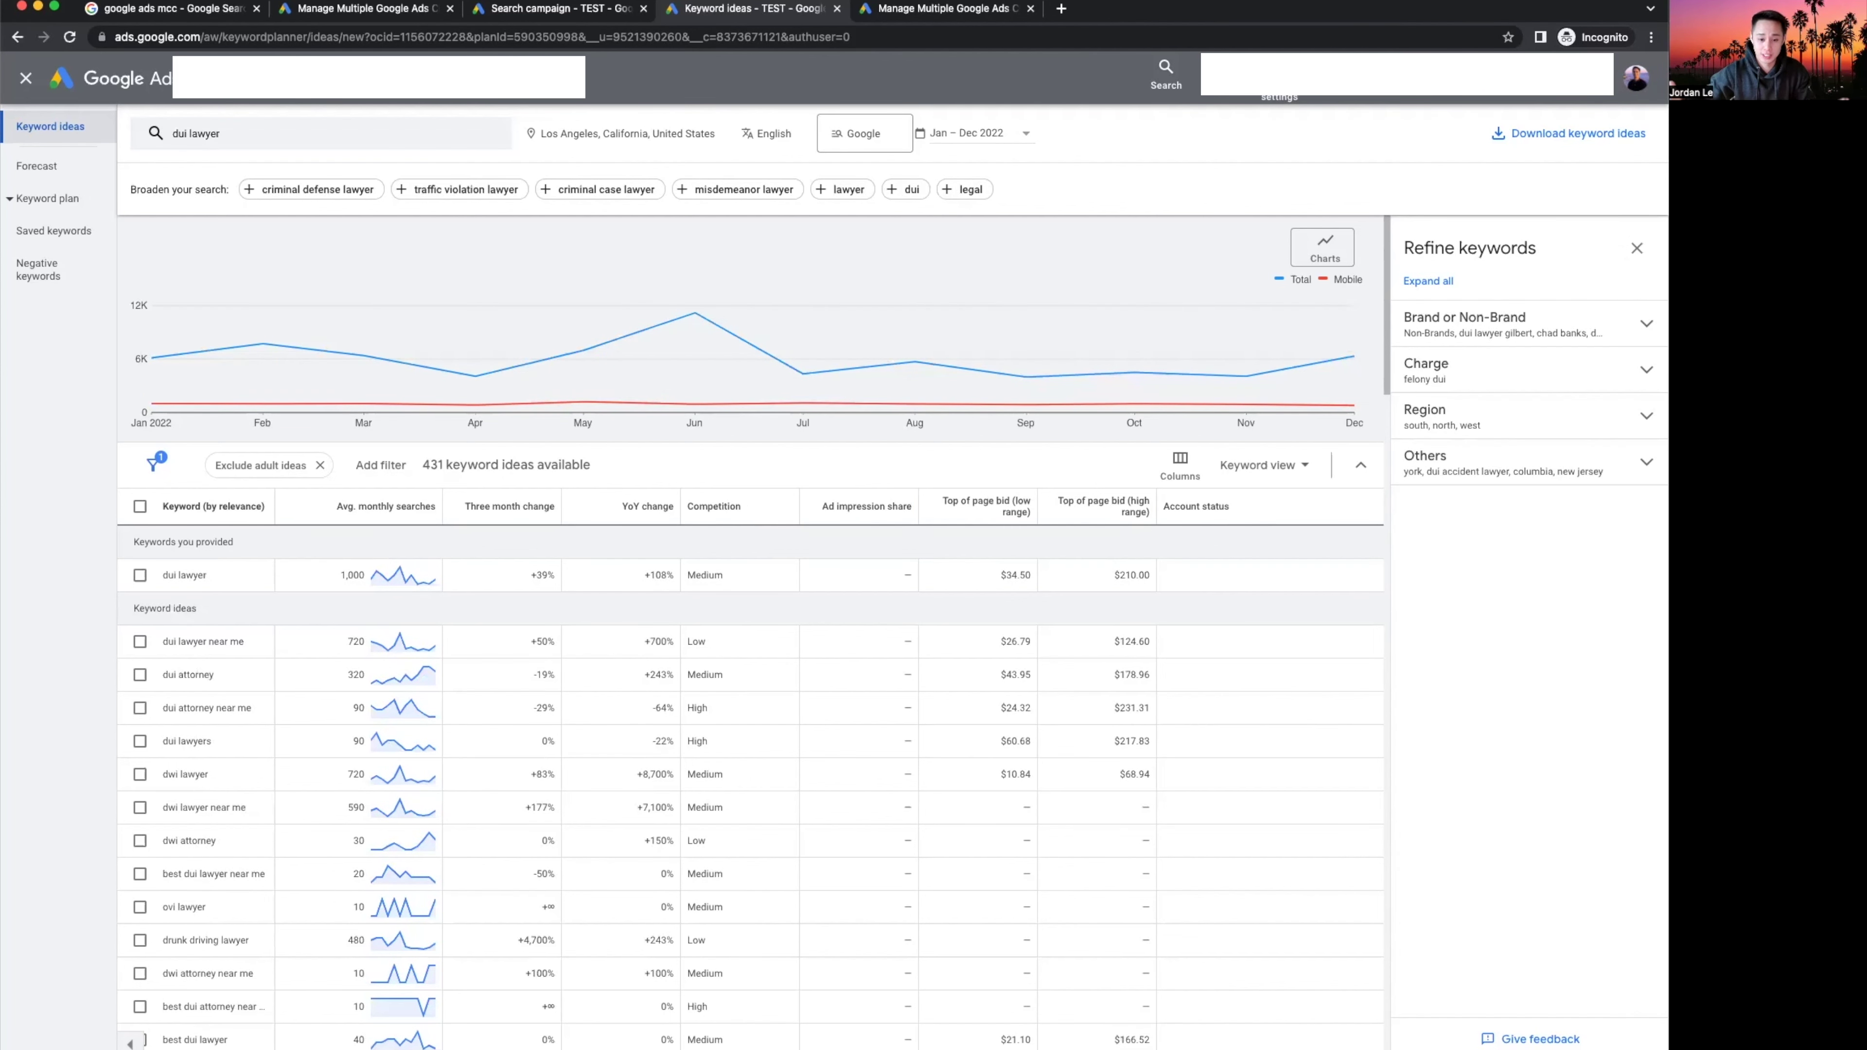
Add dui attorney alongside dui lawyer in the keyword search and get the keyword ideas.
click(317, 151)
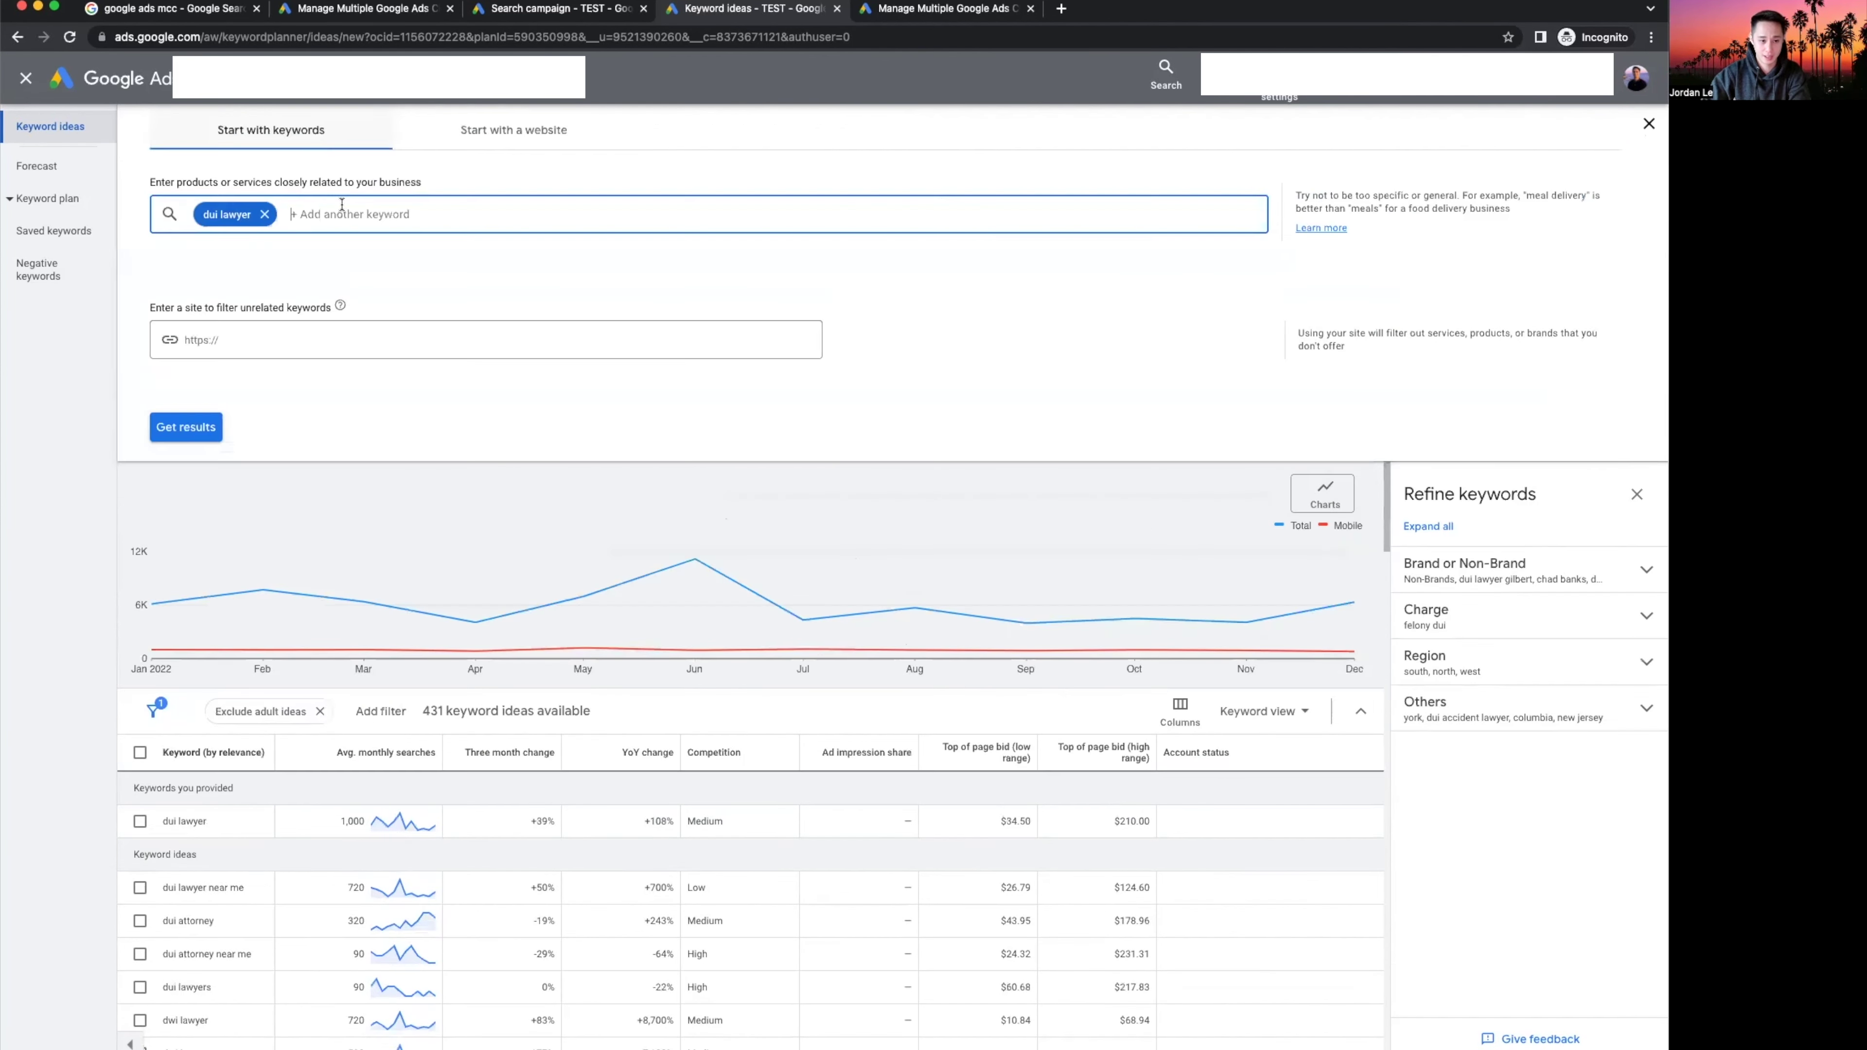
text(dui attorney)
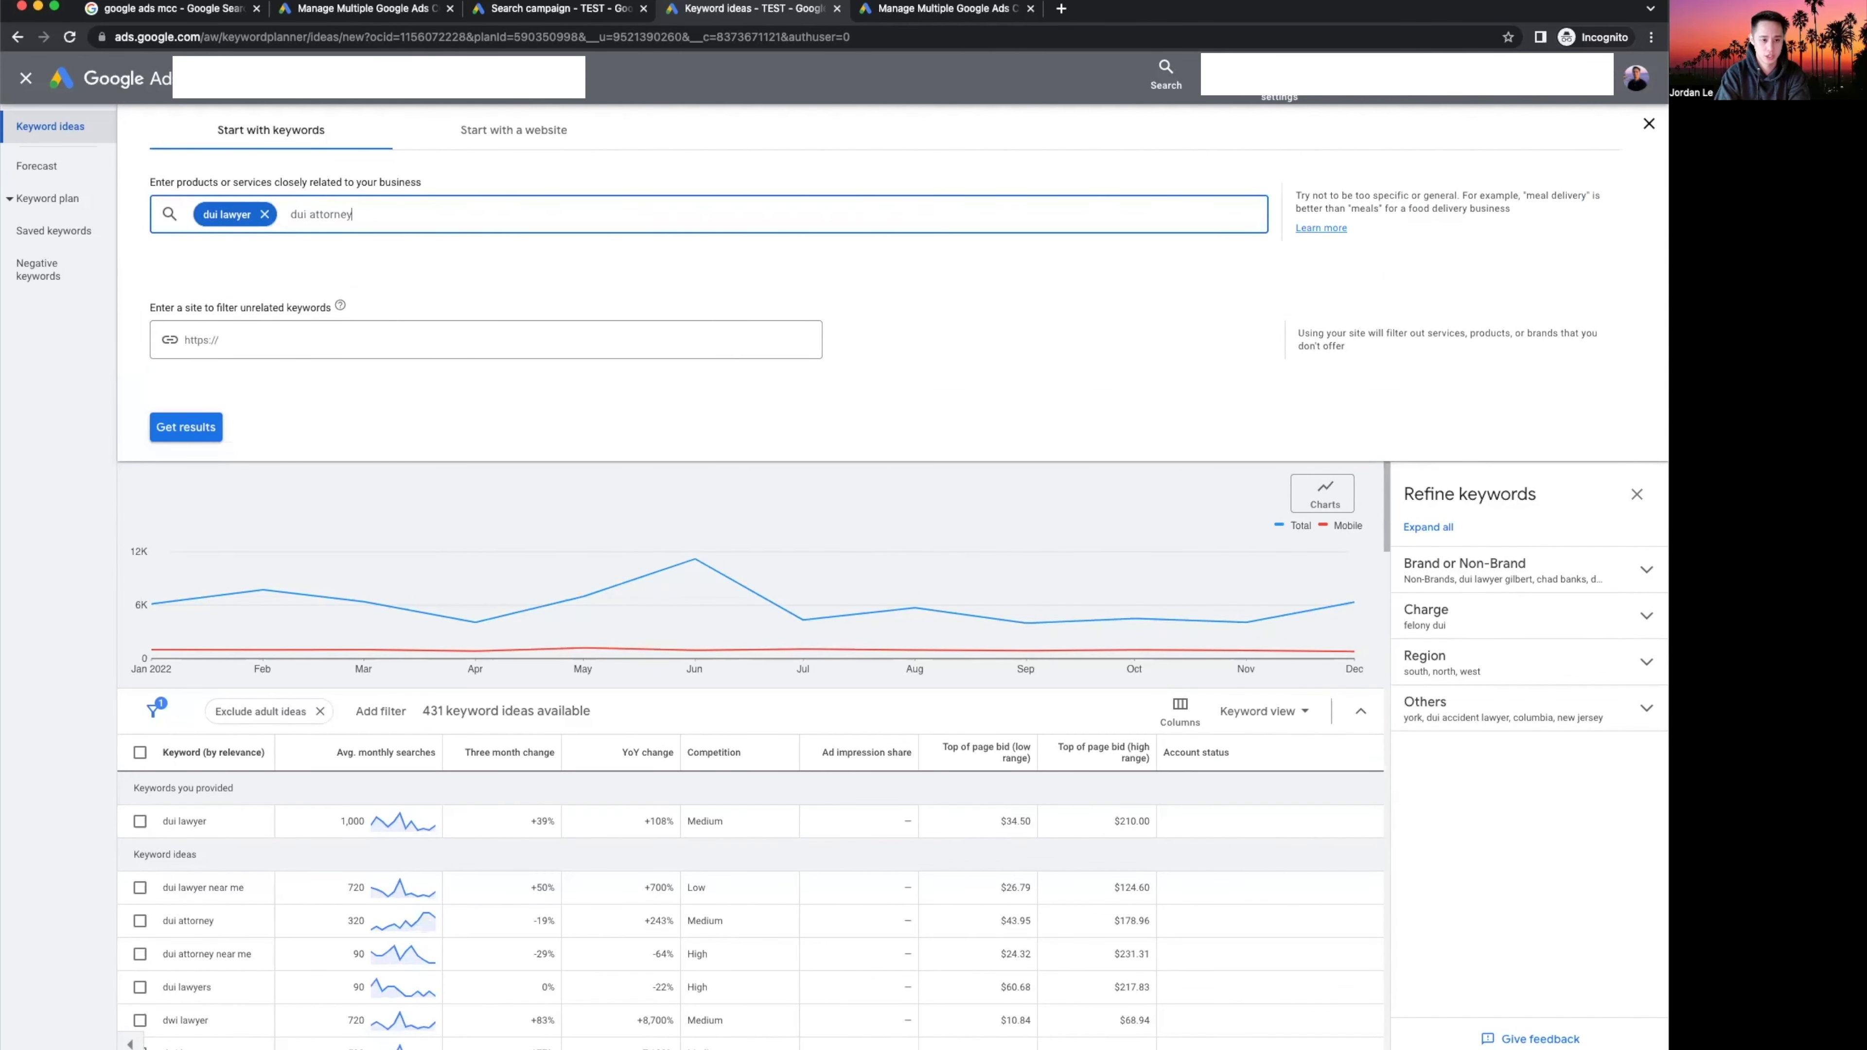
key(Return)
click(185, 426)
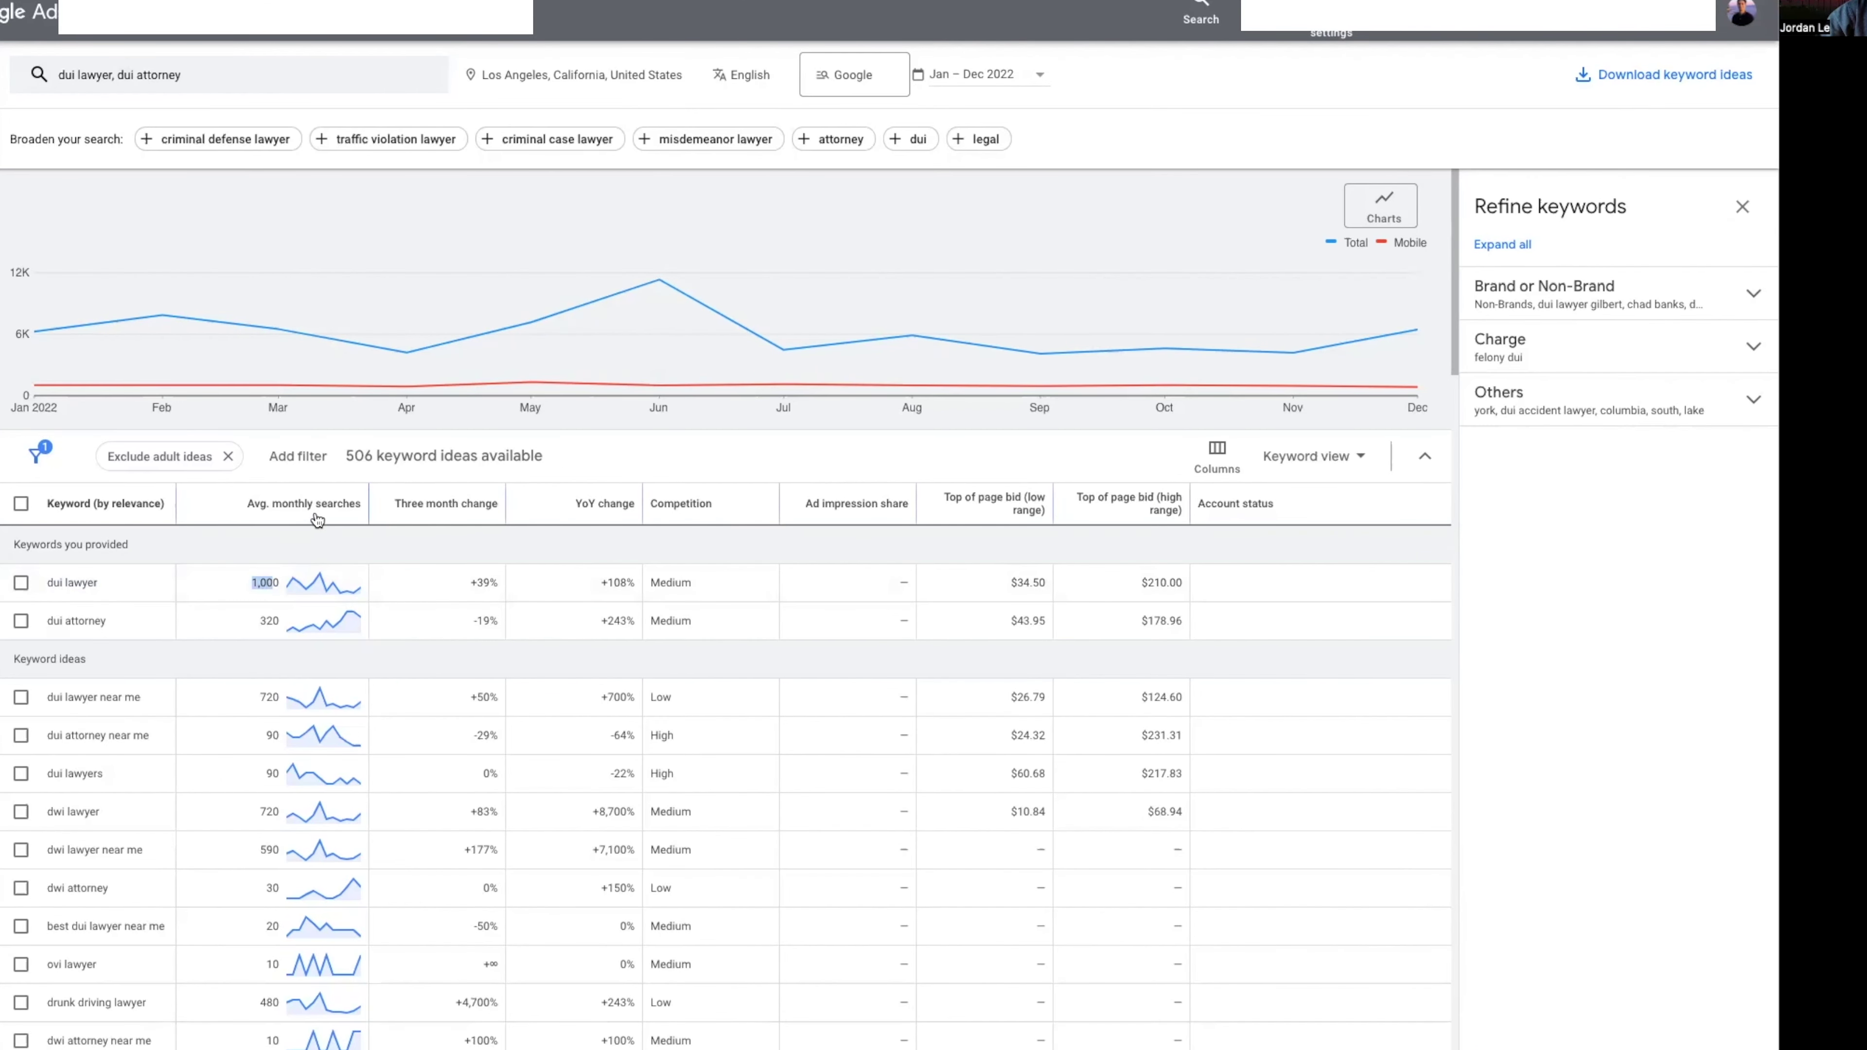
Examine the average monthly searches, competition and top of page bid range for the keyword dui lawyer.
double_click(357, 578)
click(243, 592)
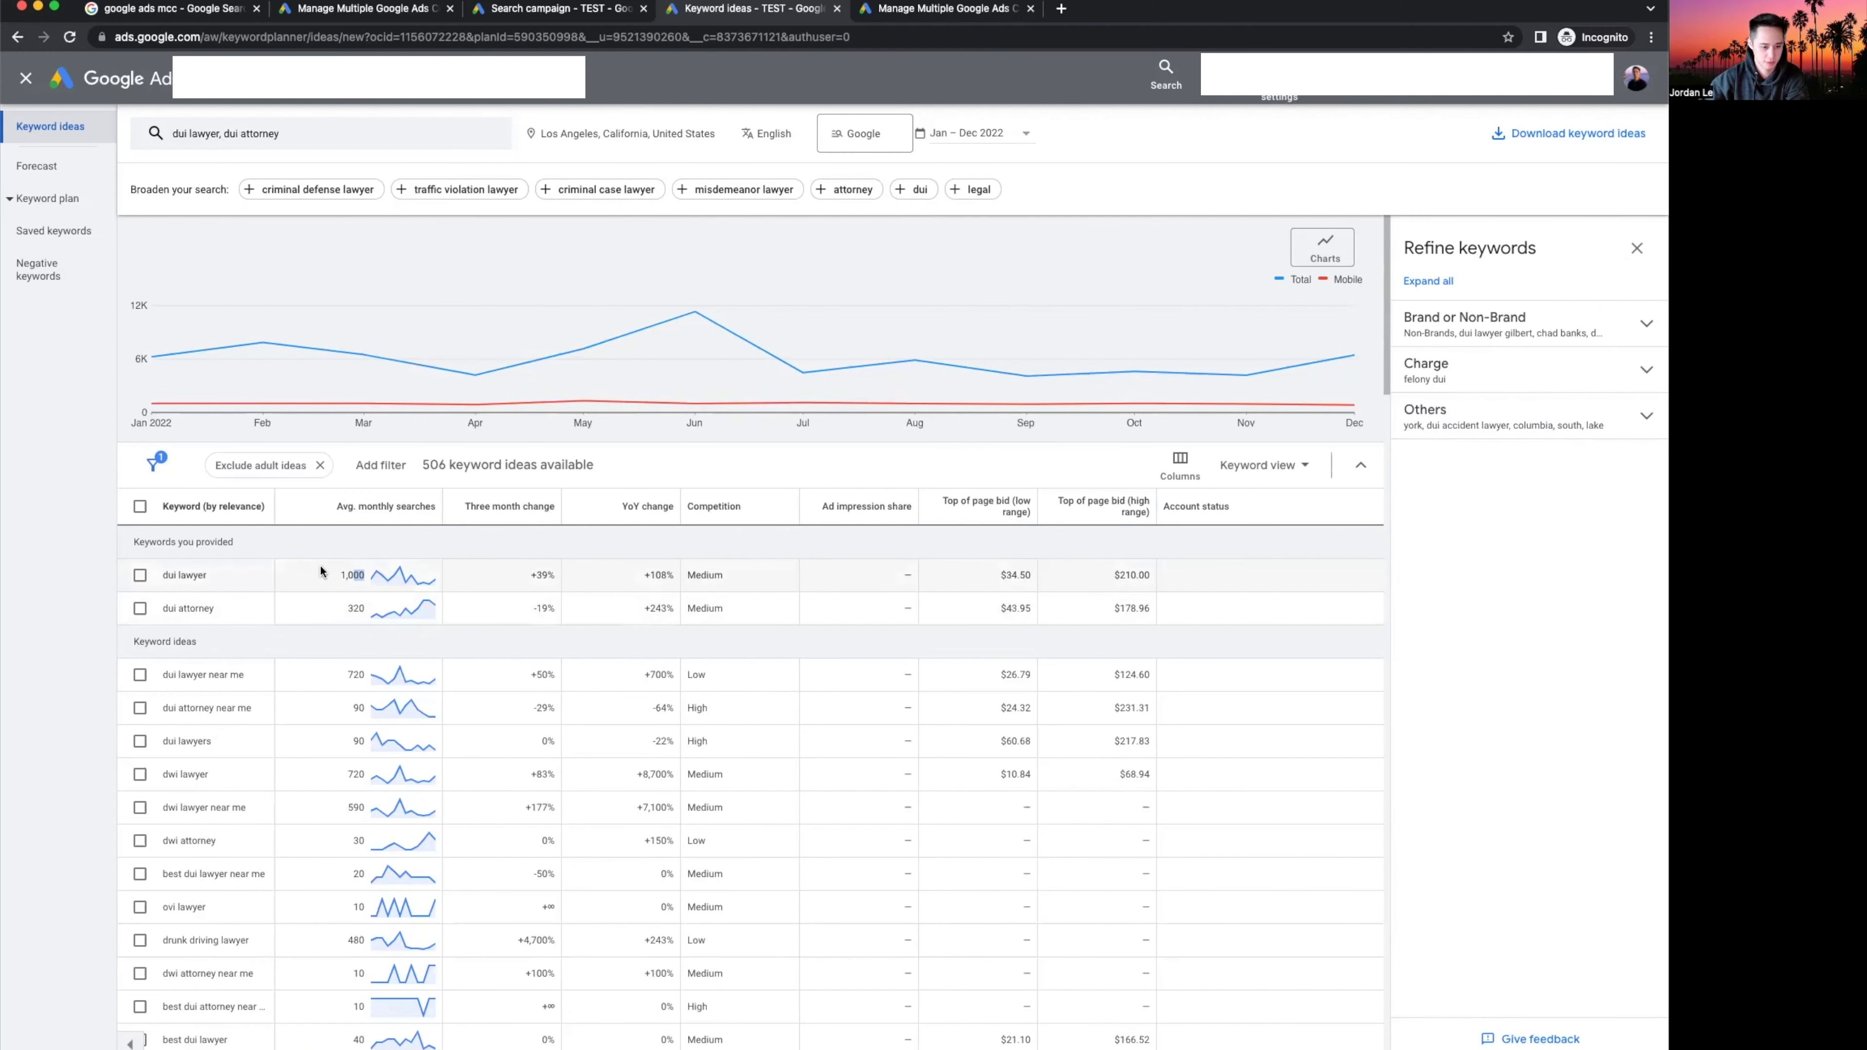
click(751, 577)
double_click(747, 573)
click(1011, 549)
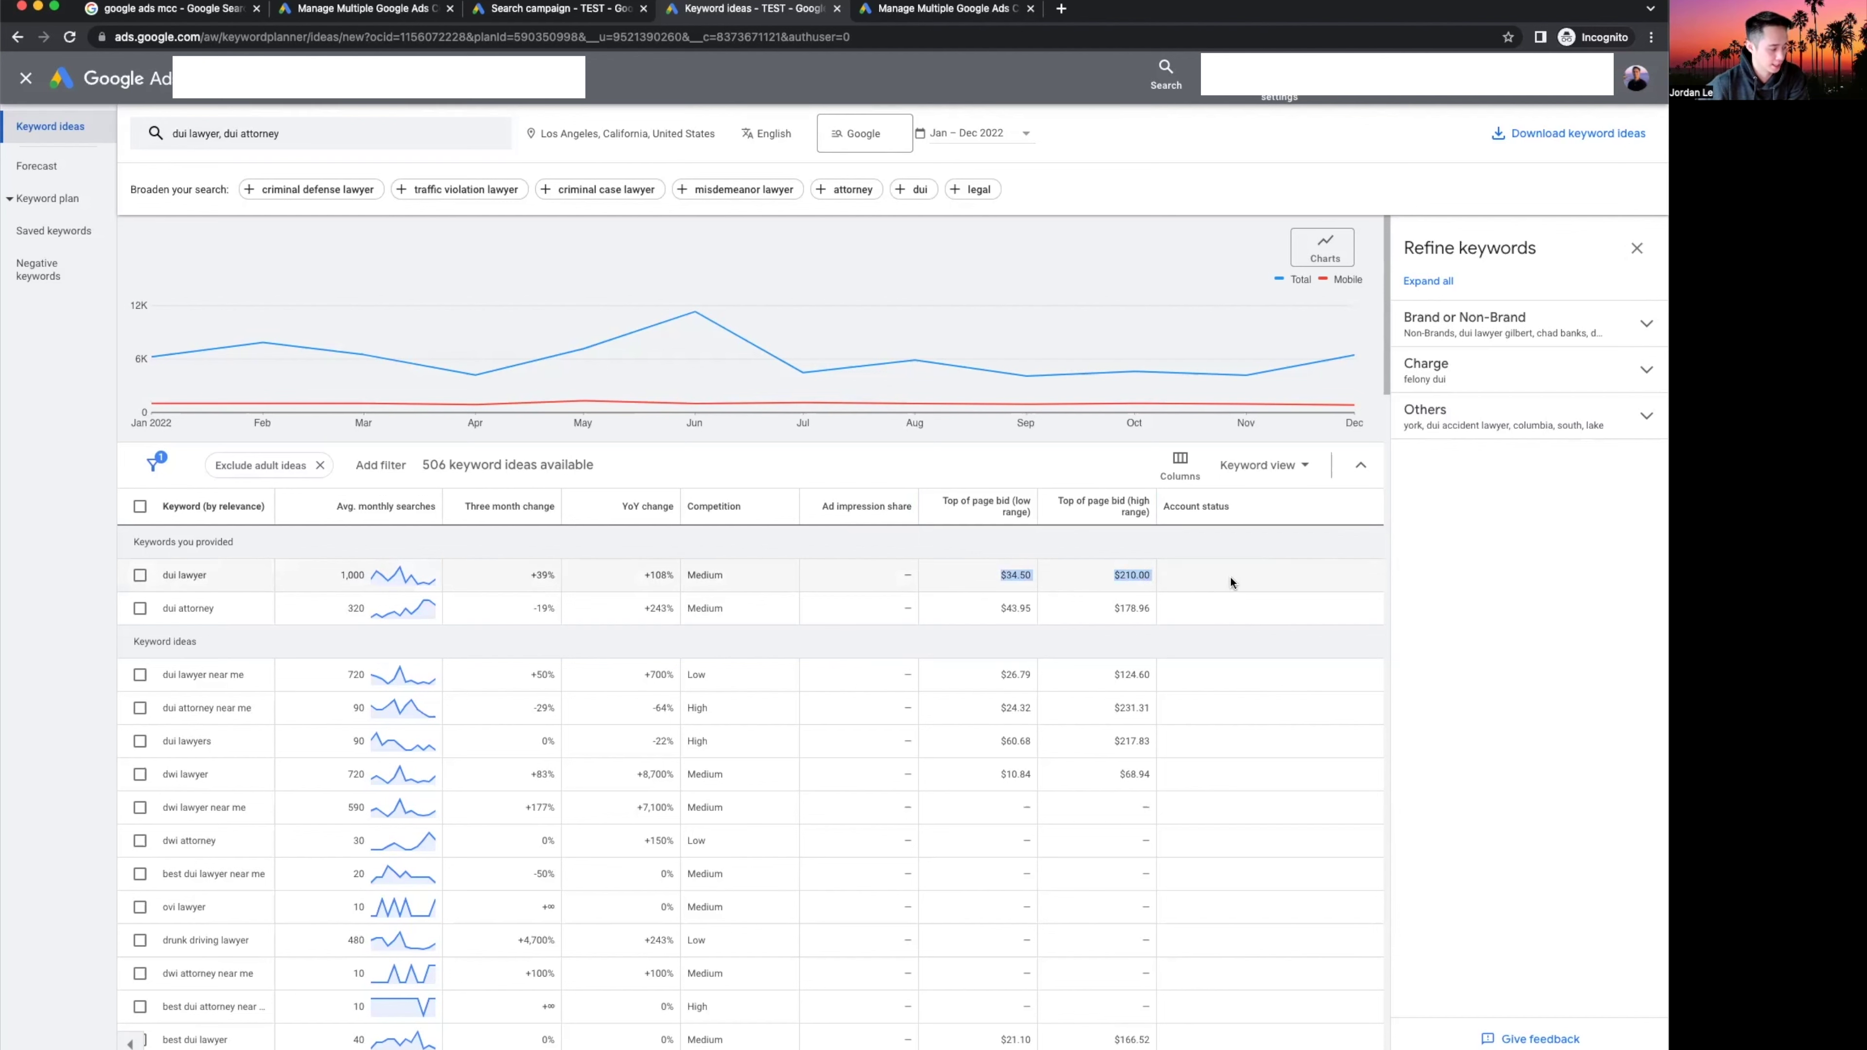
click(1081, 593)
drag(250, 577, 158, 577)
drag(999, 575, 1018, 575)
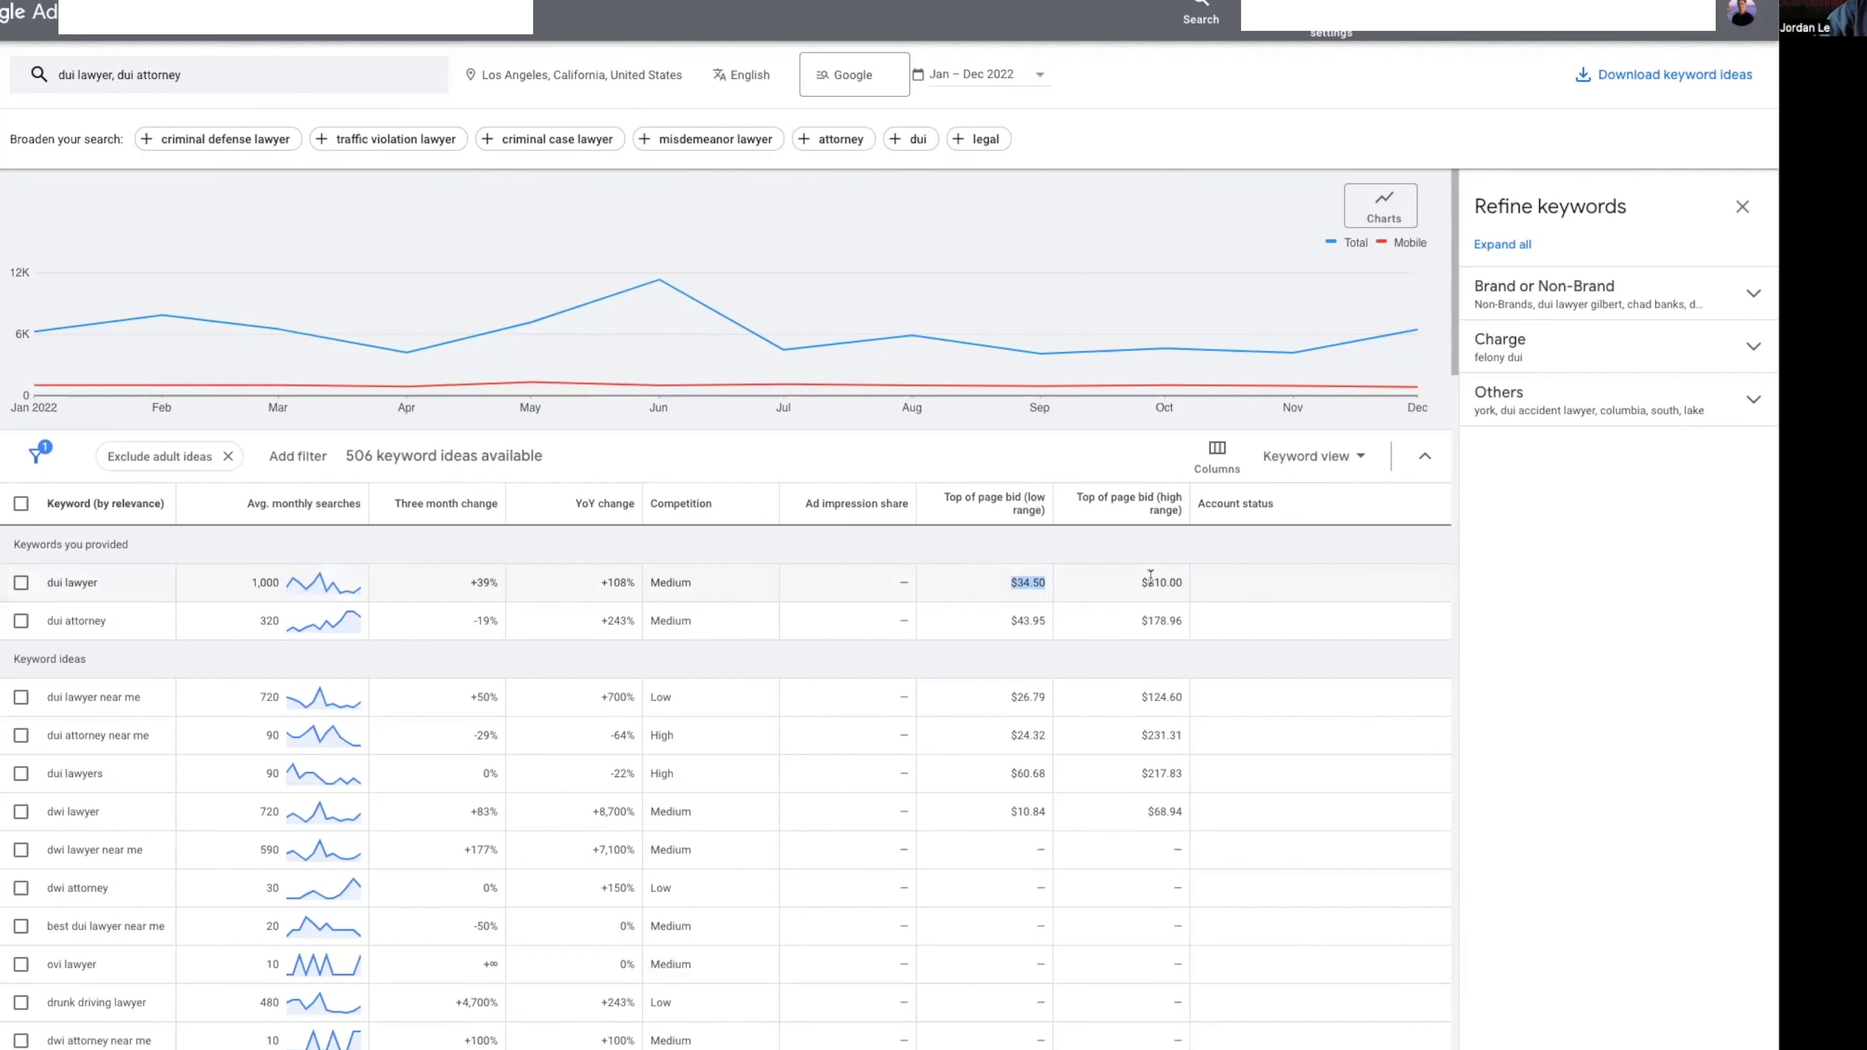
drag(1115, 575, 1270, 585)
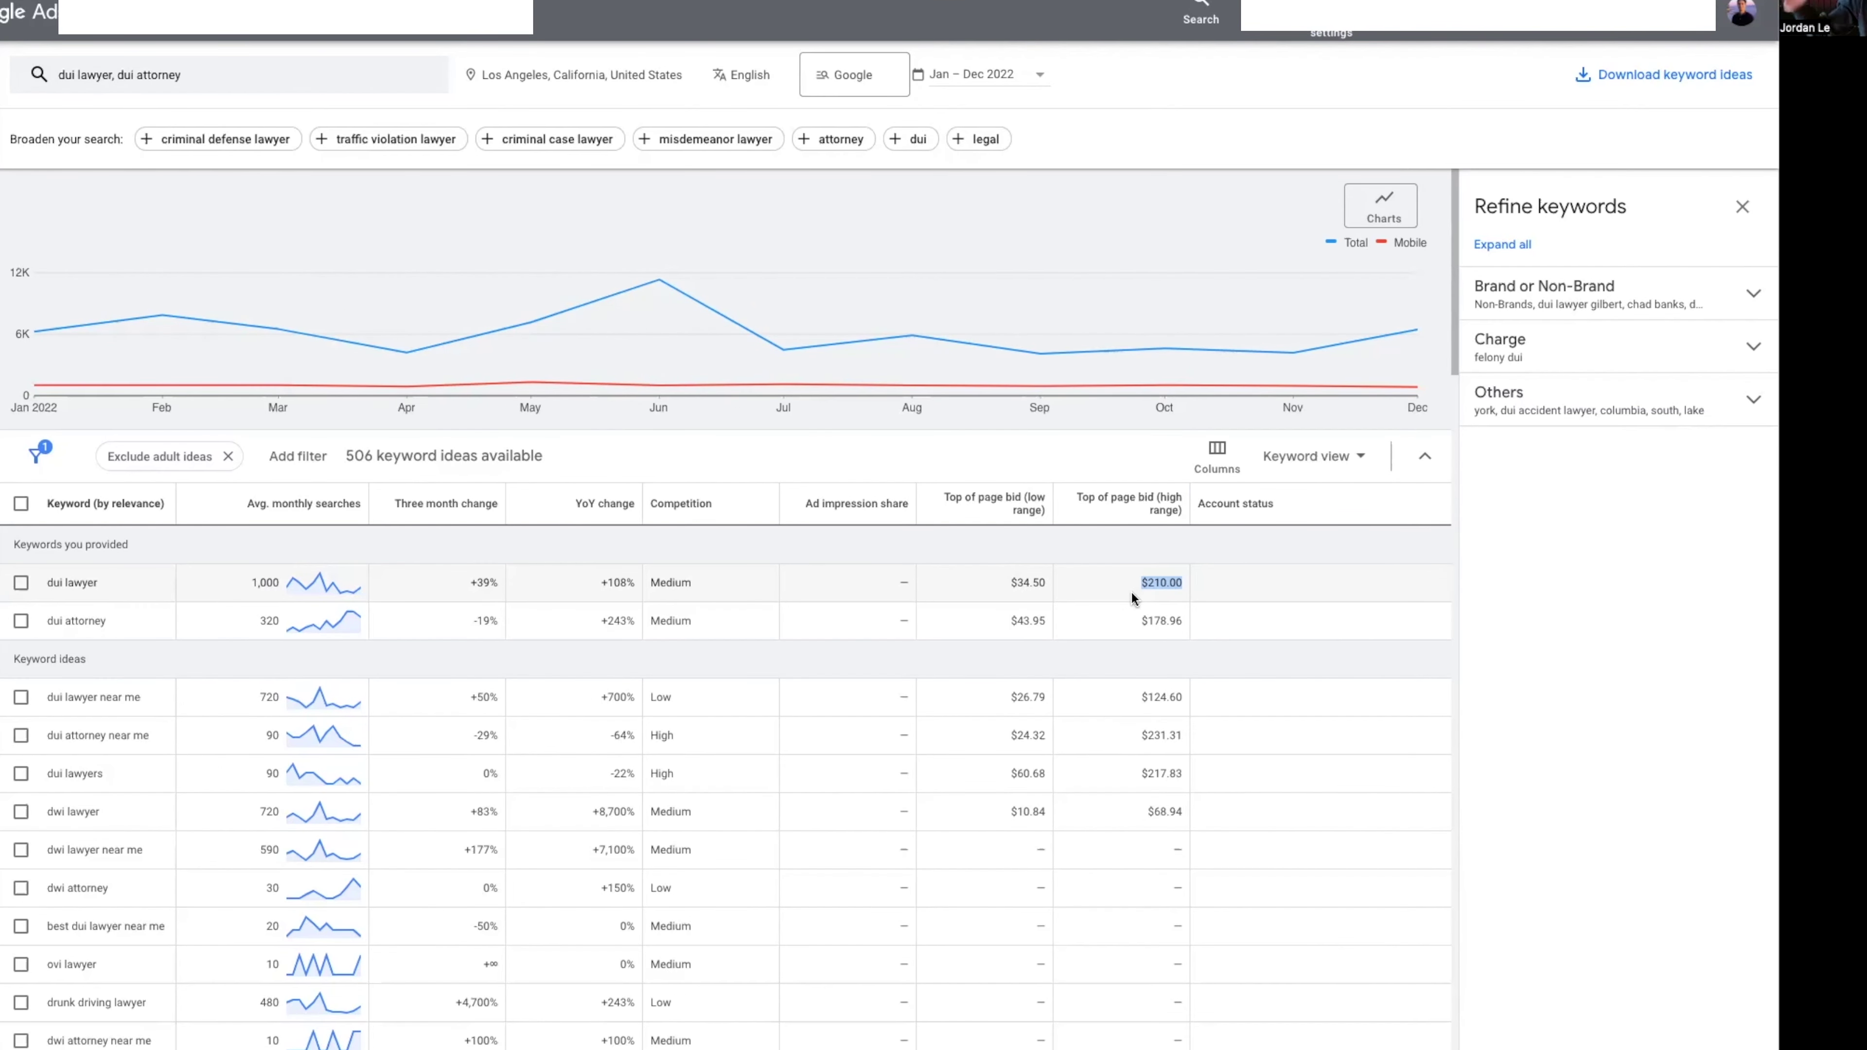
Add landscaping company to the keyword search and check its low and high top of page bids.
click(159, 65)
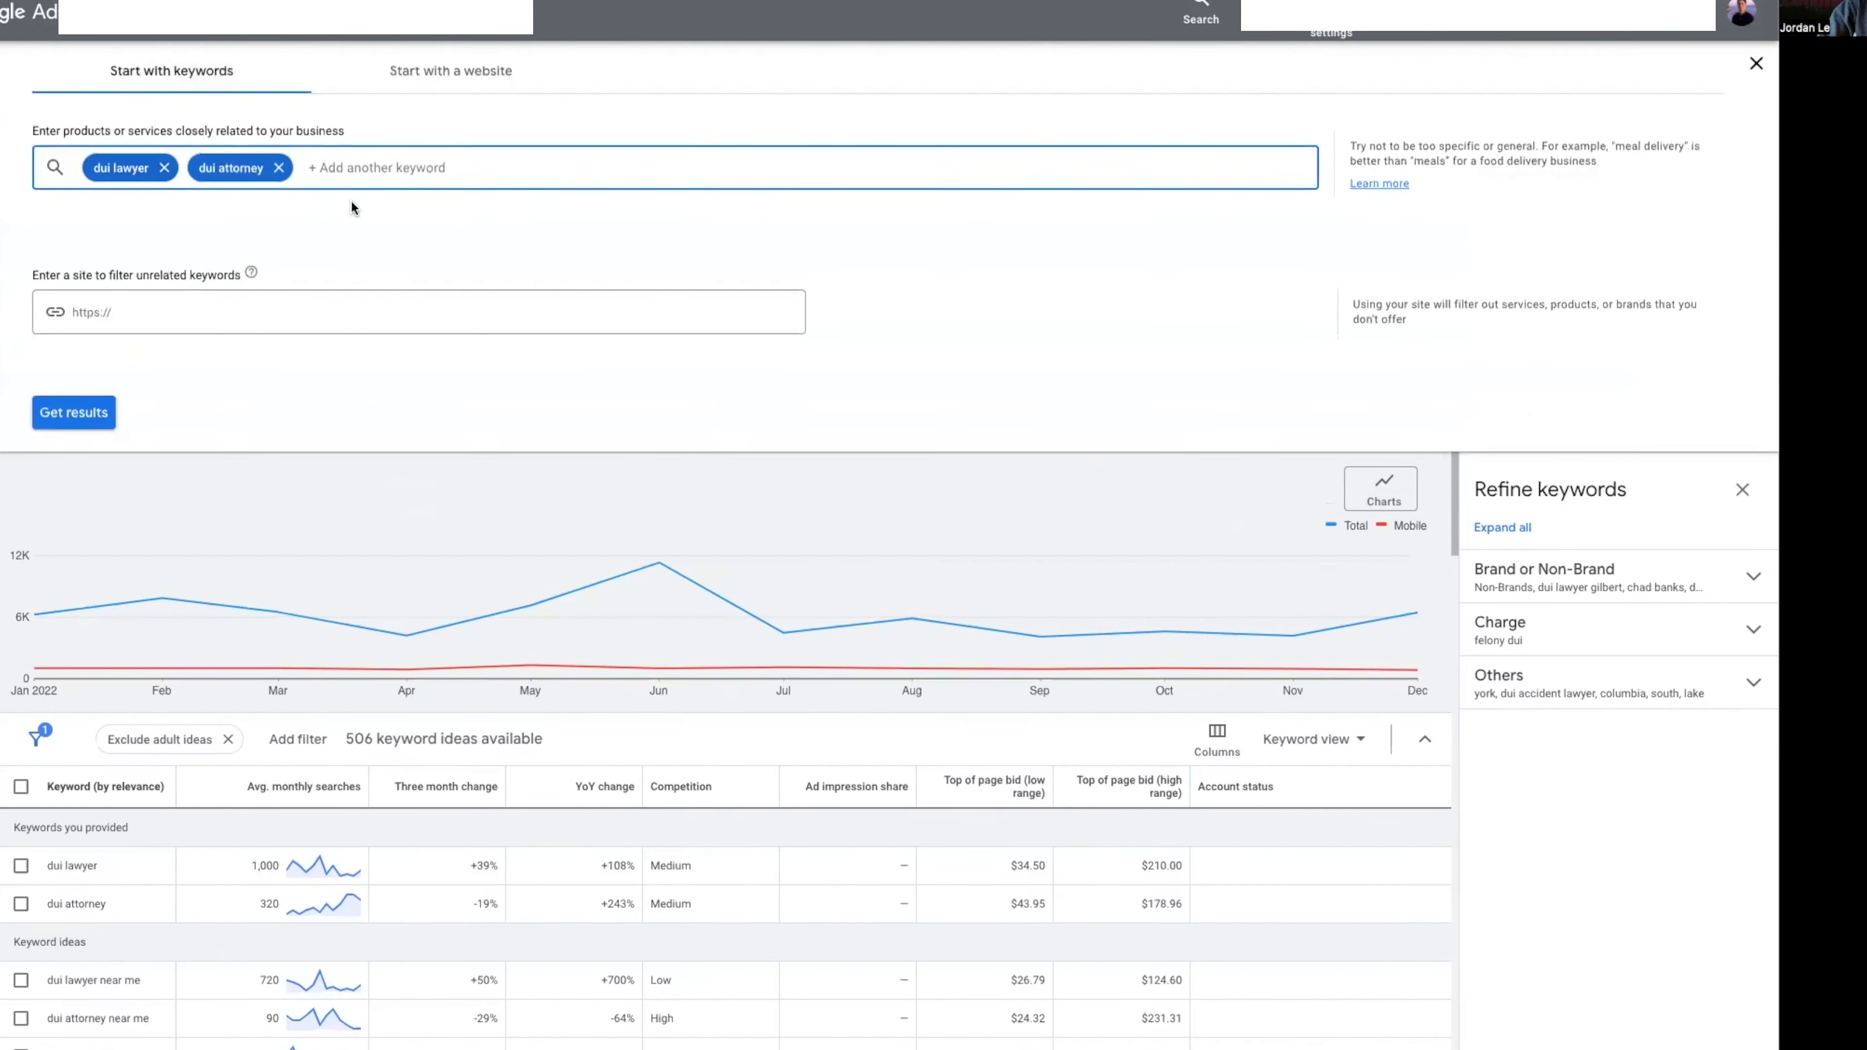
text(landscaping)
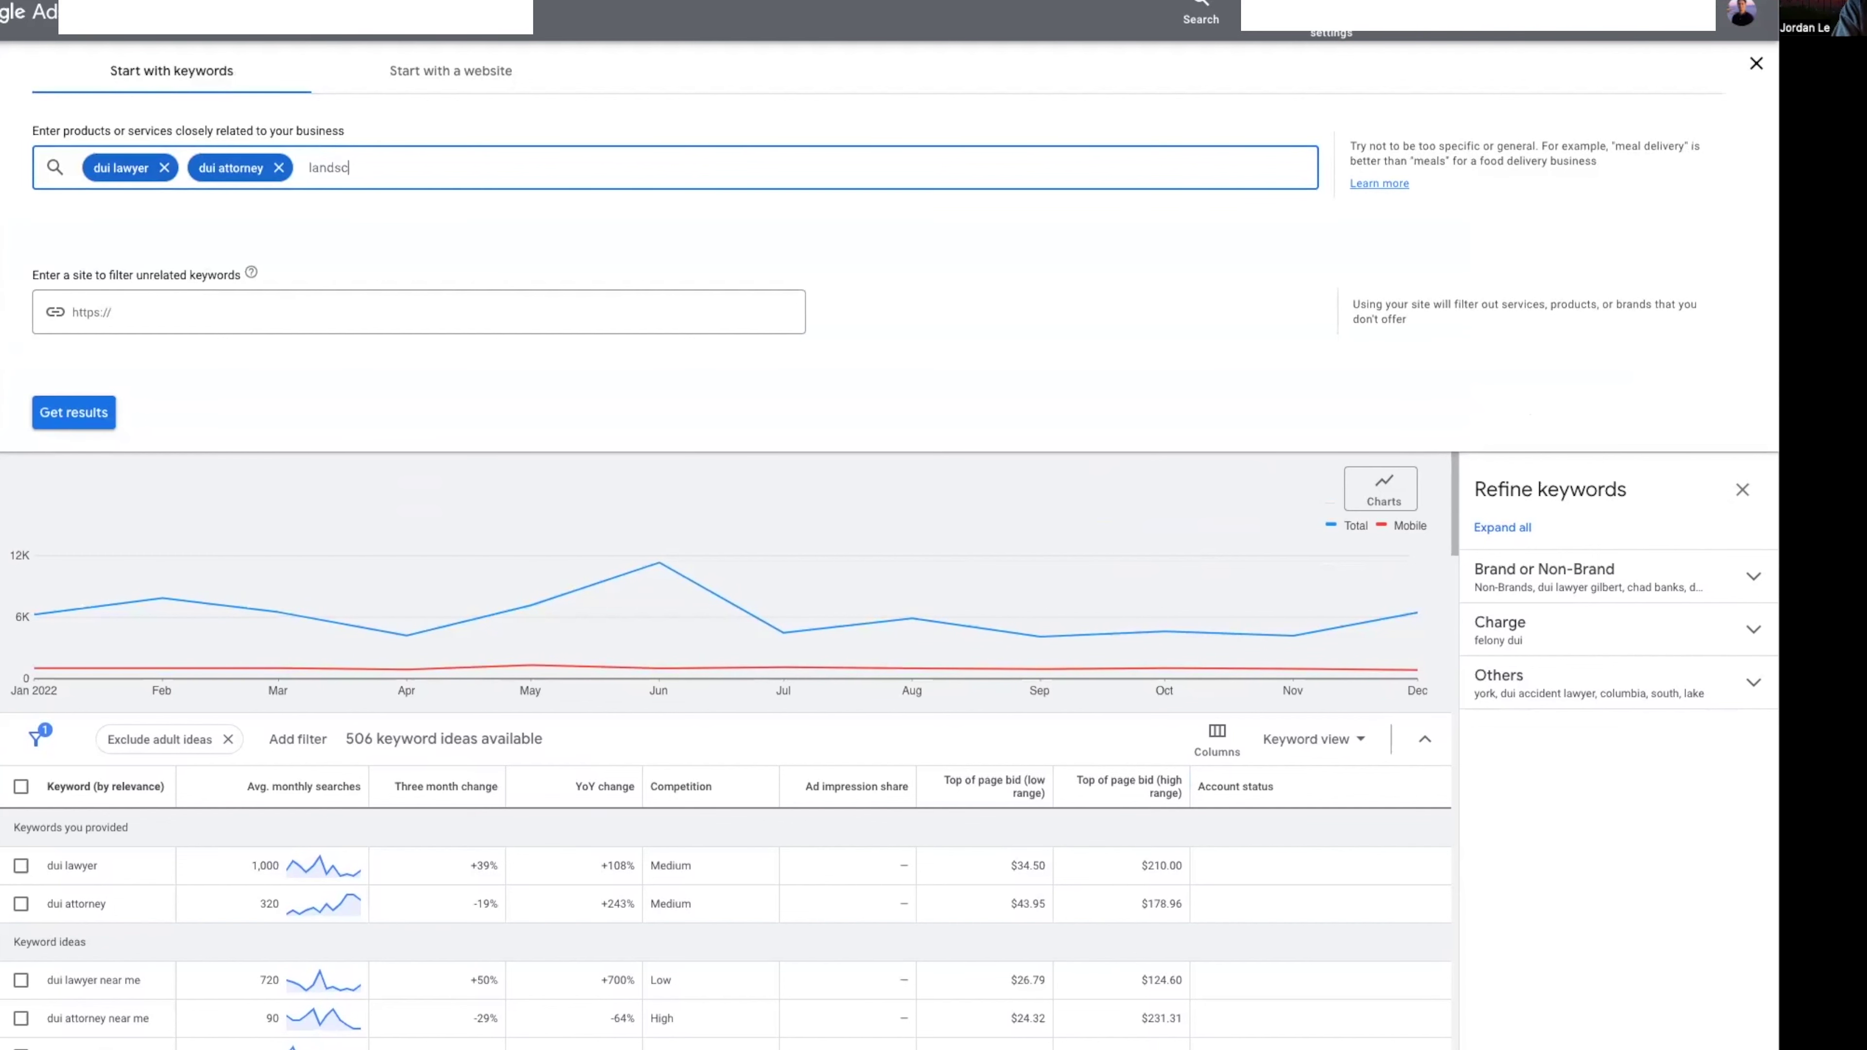
text( company)
key(Return)
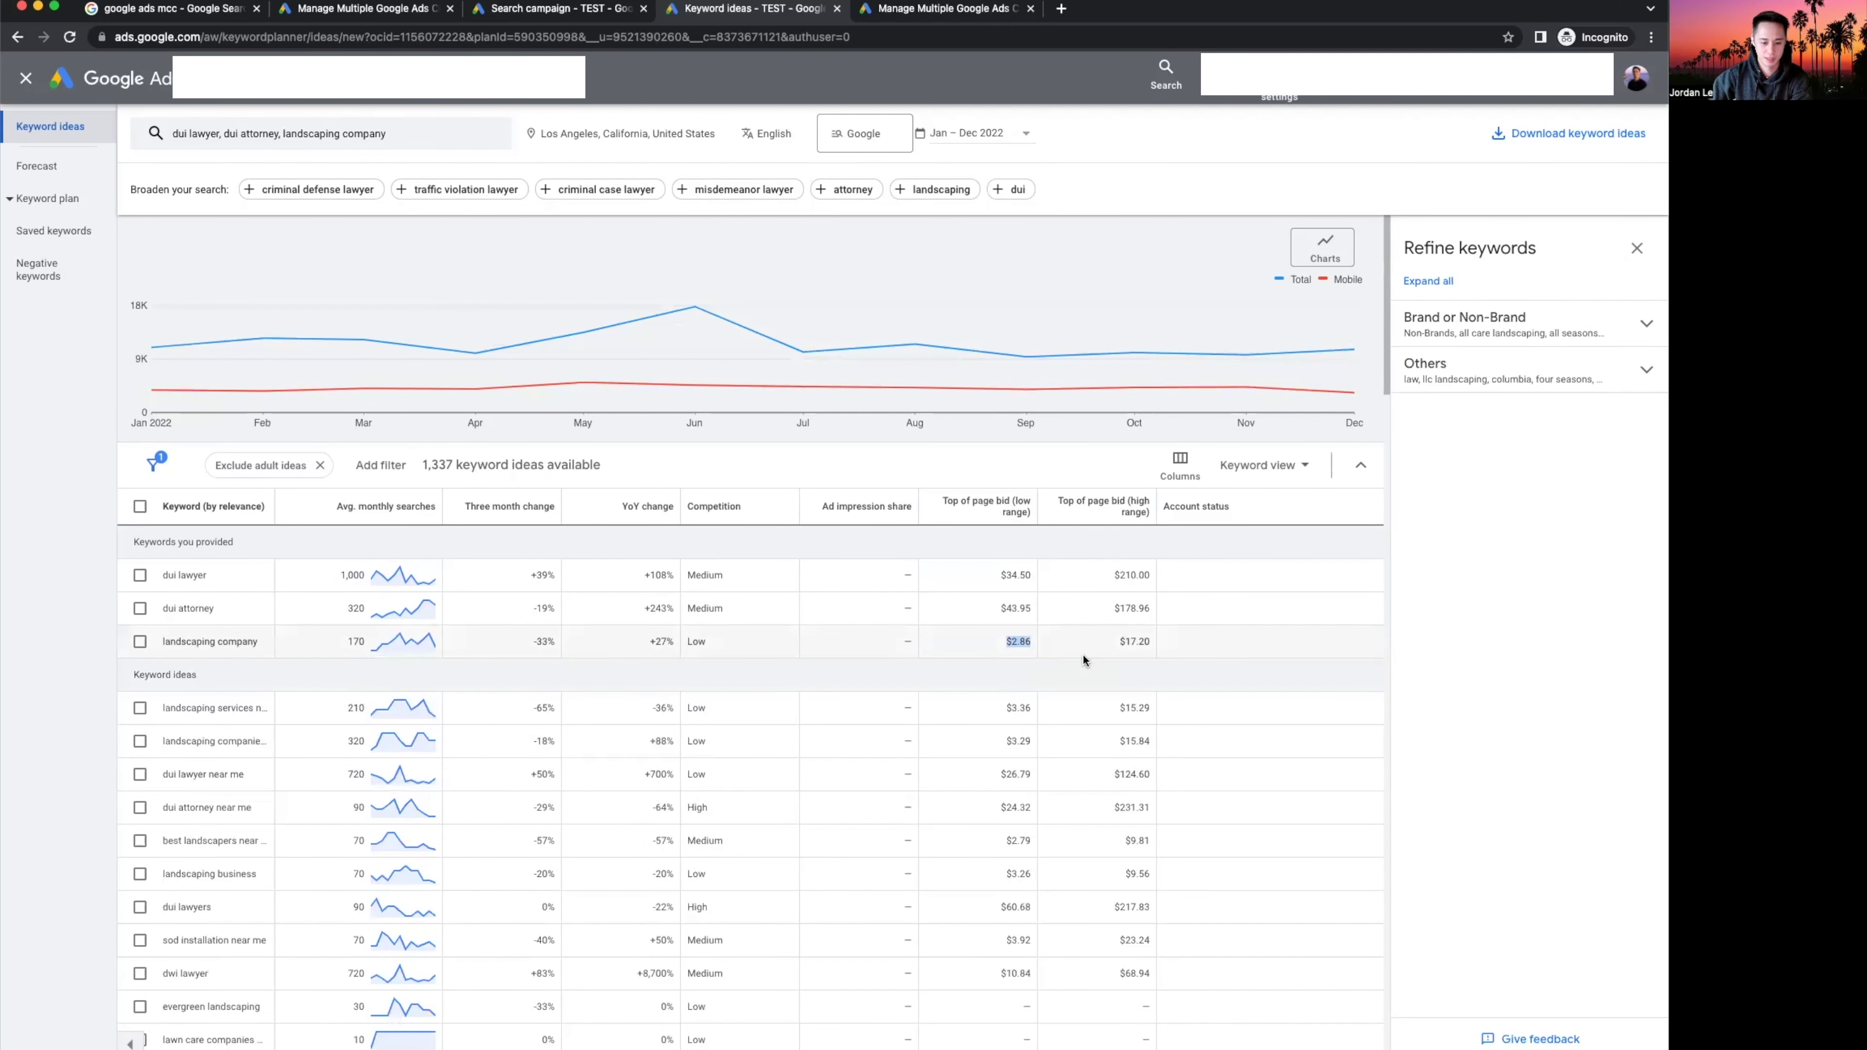
drag(1117, 653, 1197, 641)
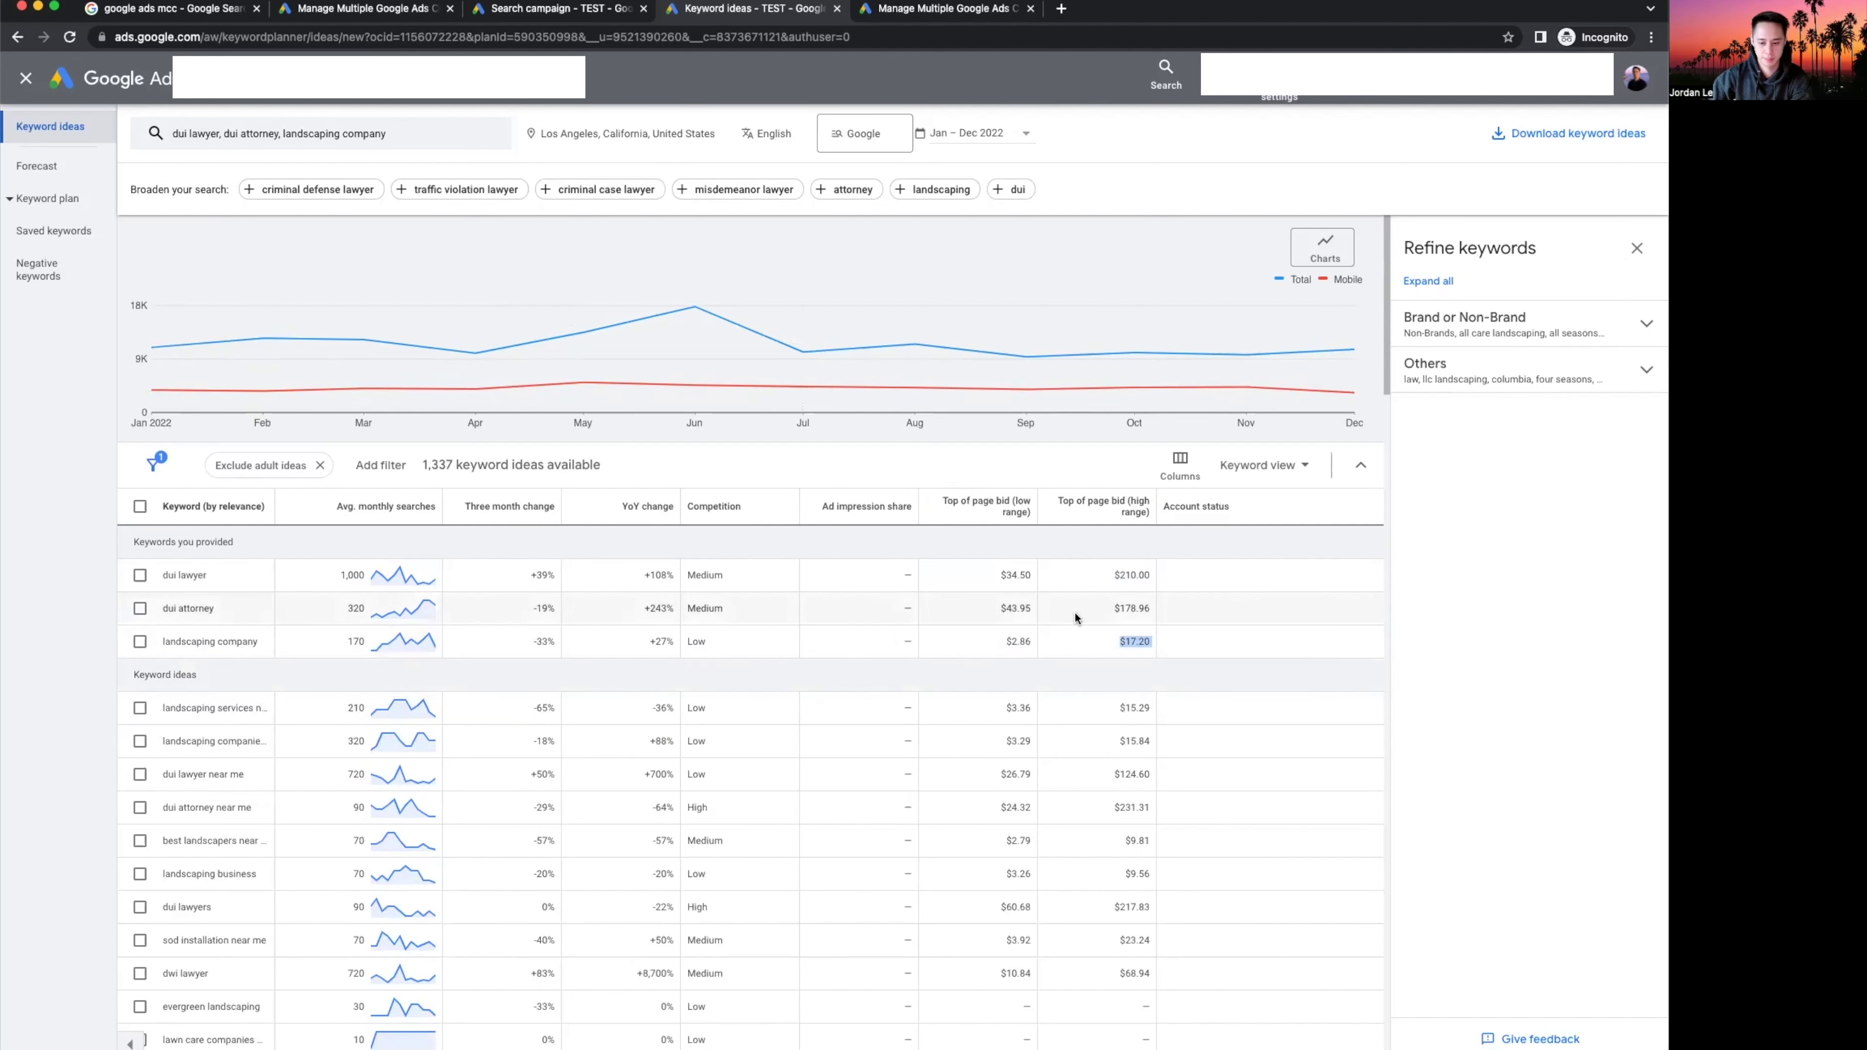
drag(994, 642, 1048, 645)
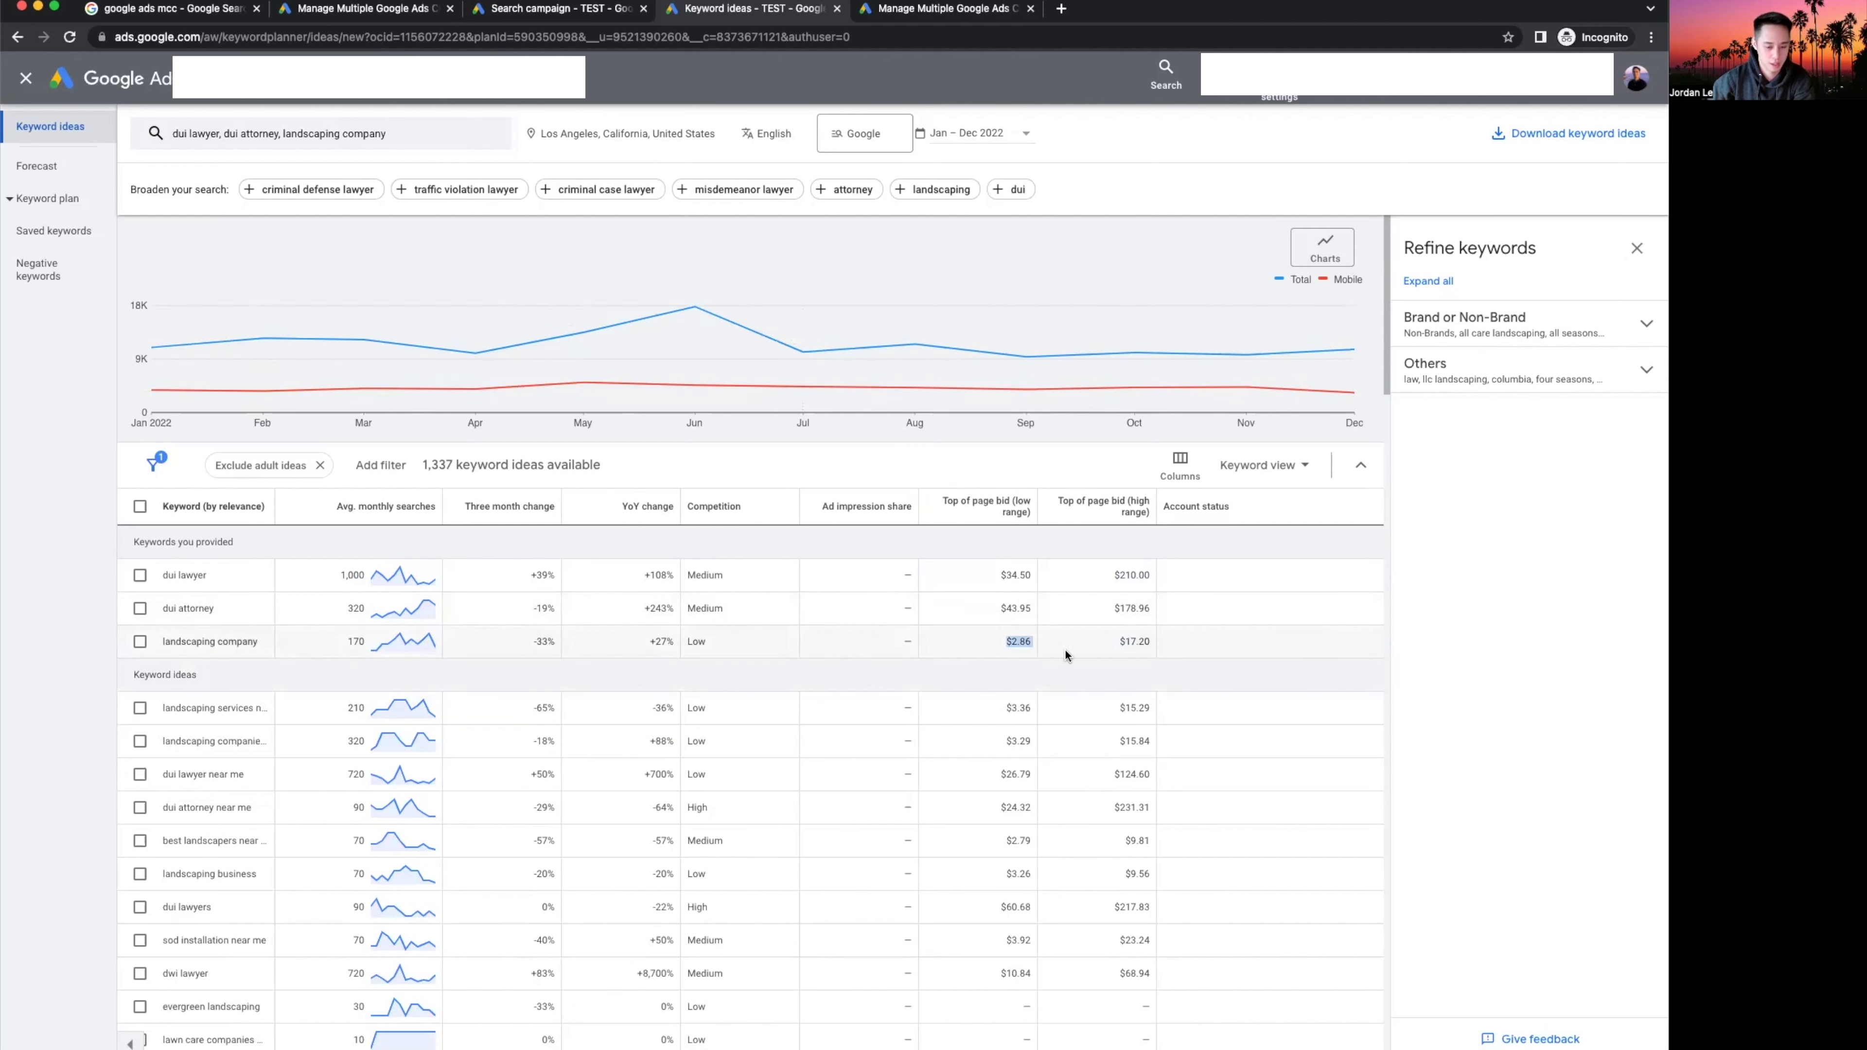
drag(1099, 647, 1213, 637)
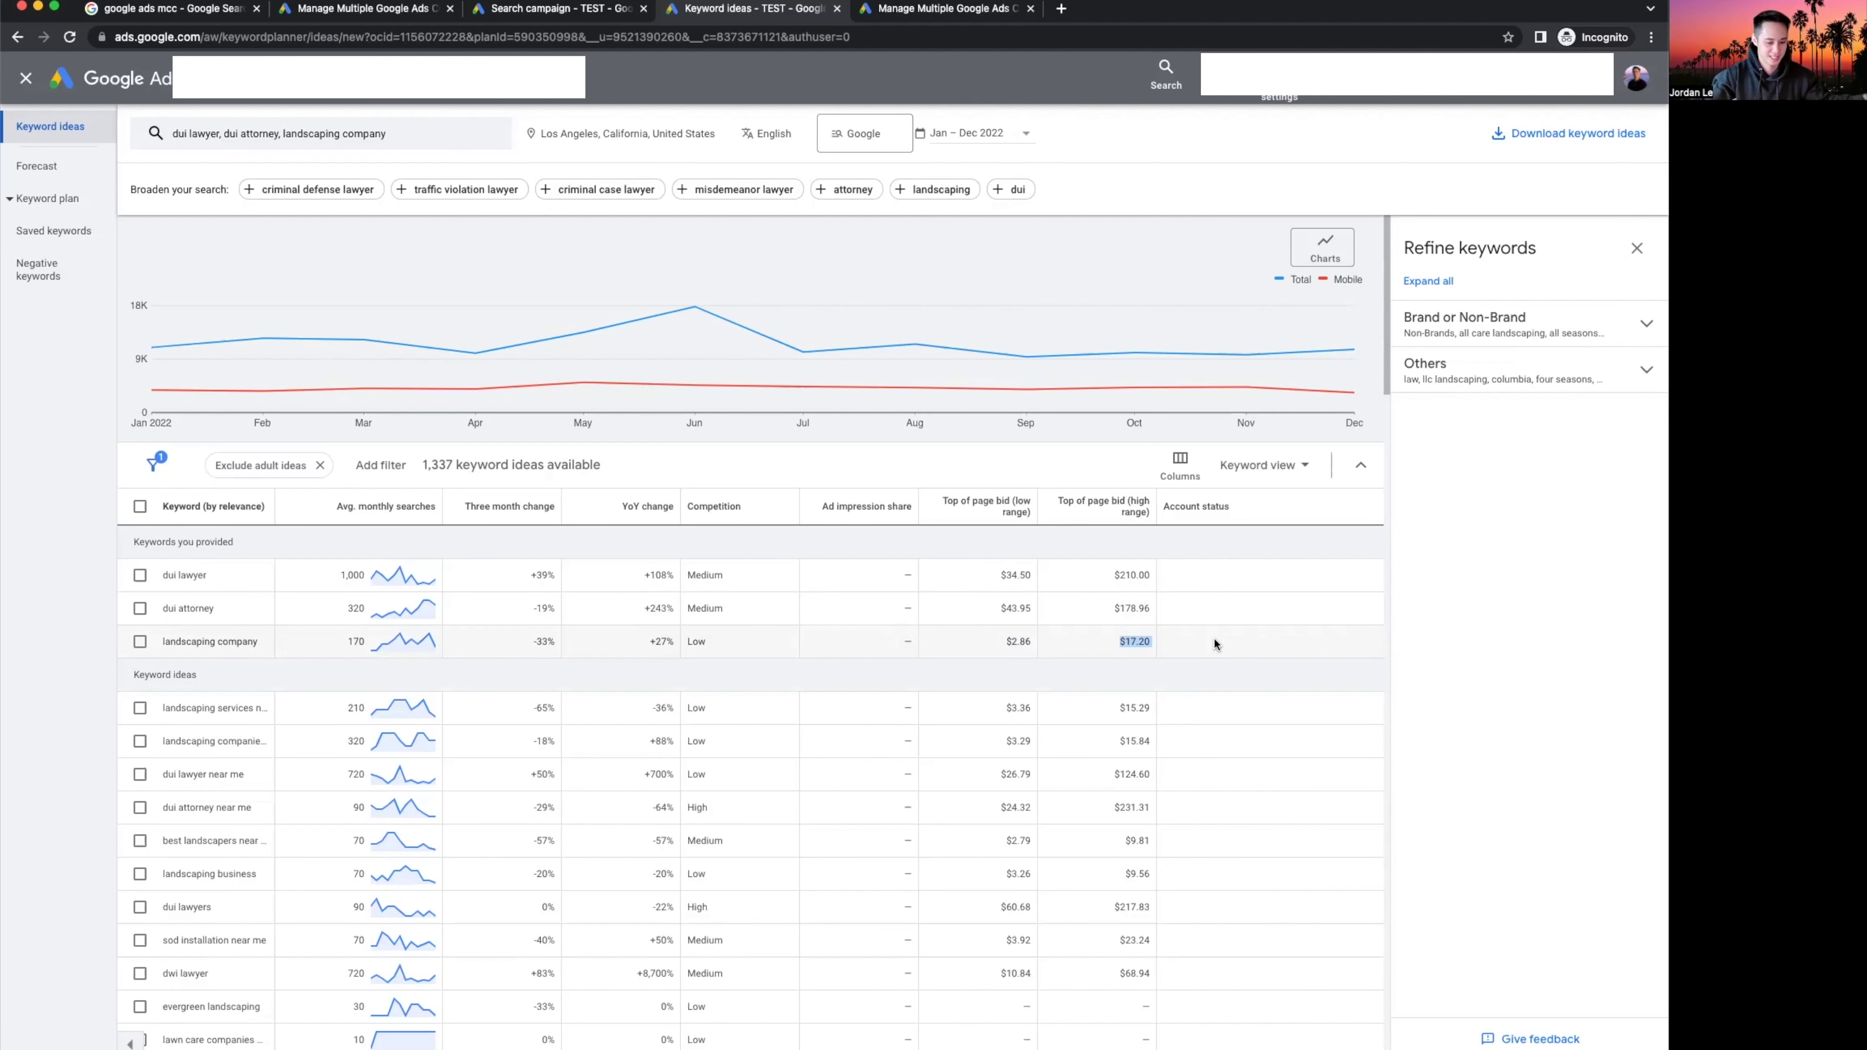
Remove landscaping company from the search terms and get keyword ideas for only dui lawyer and dui attorney.
click(415, 141)
click(511, 214)
click(186, 426)
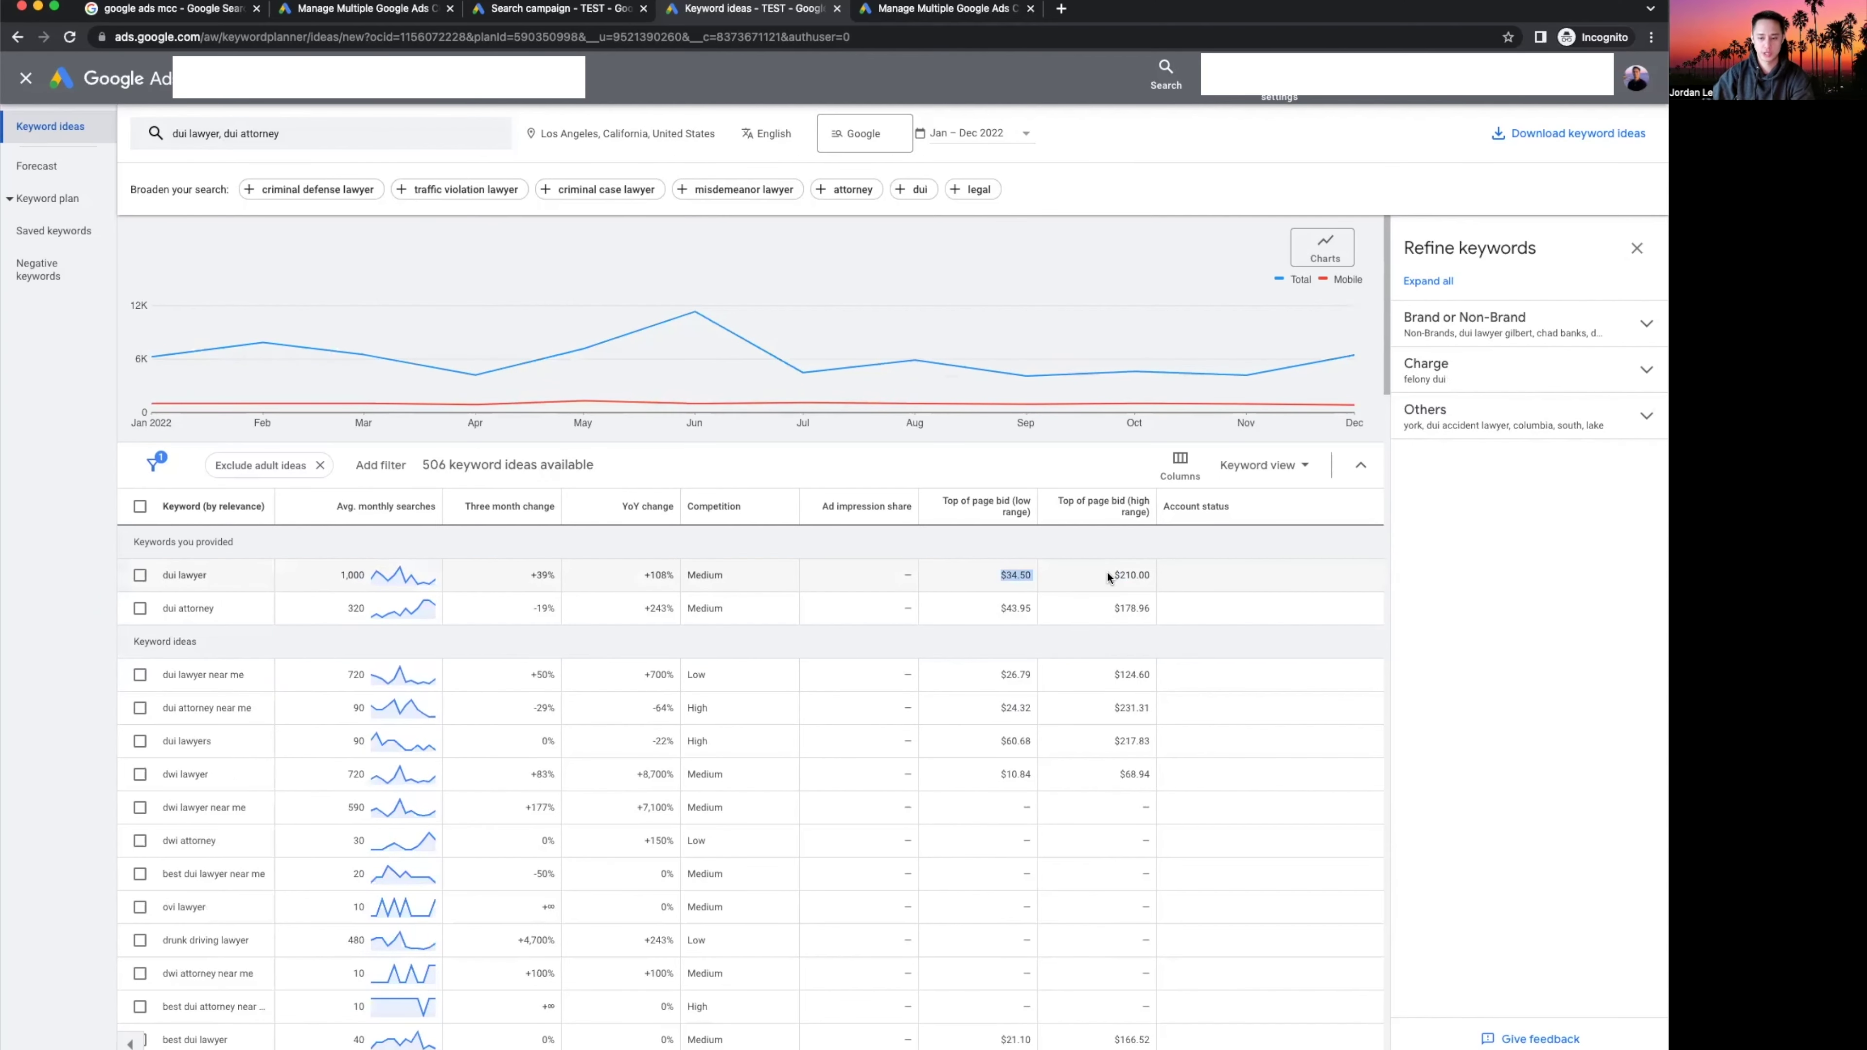
Review the low and high top of page bids for dui lawyer again.
click(1121, 565)
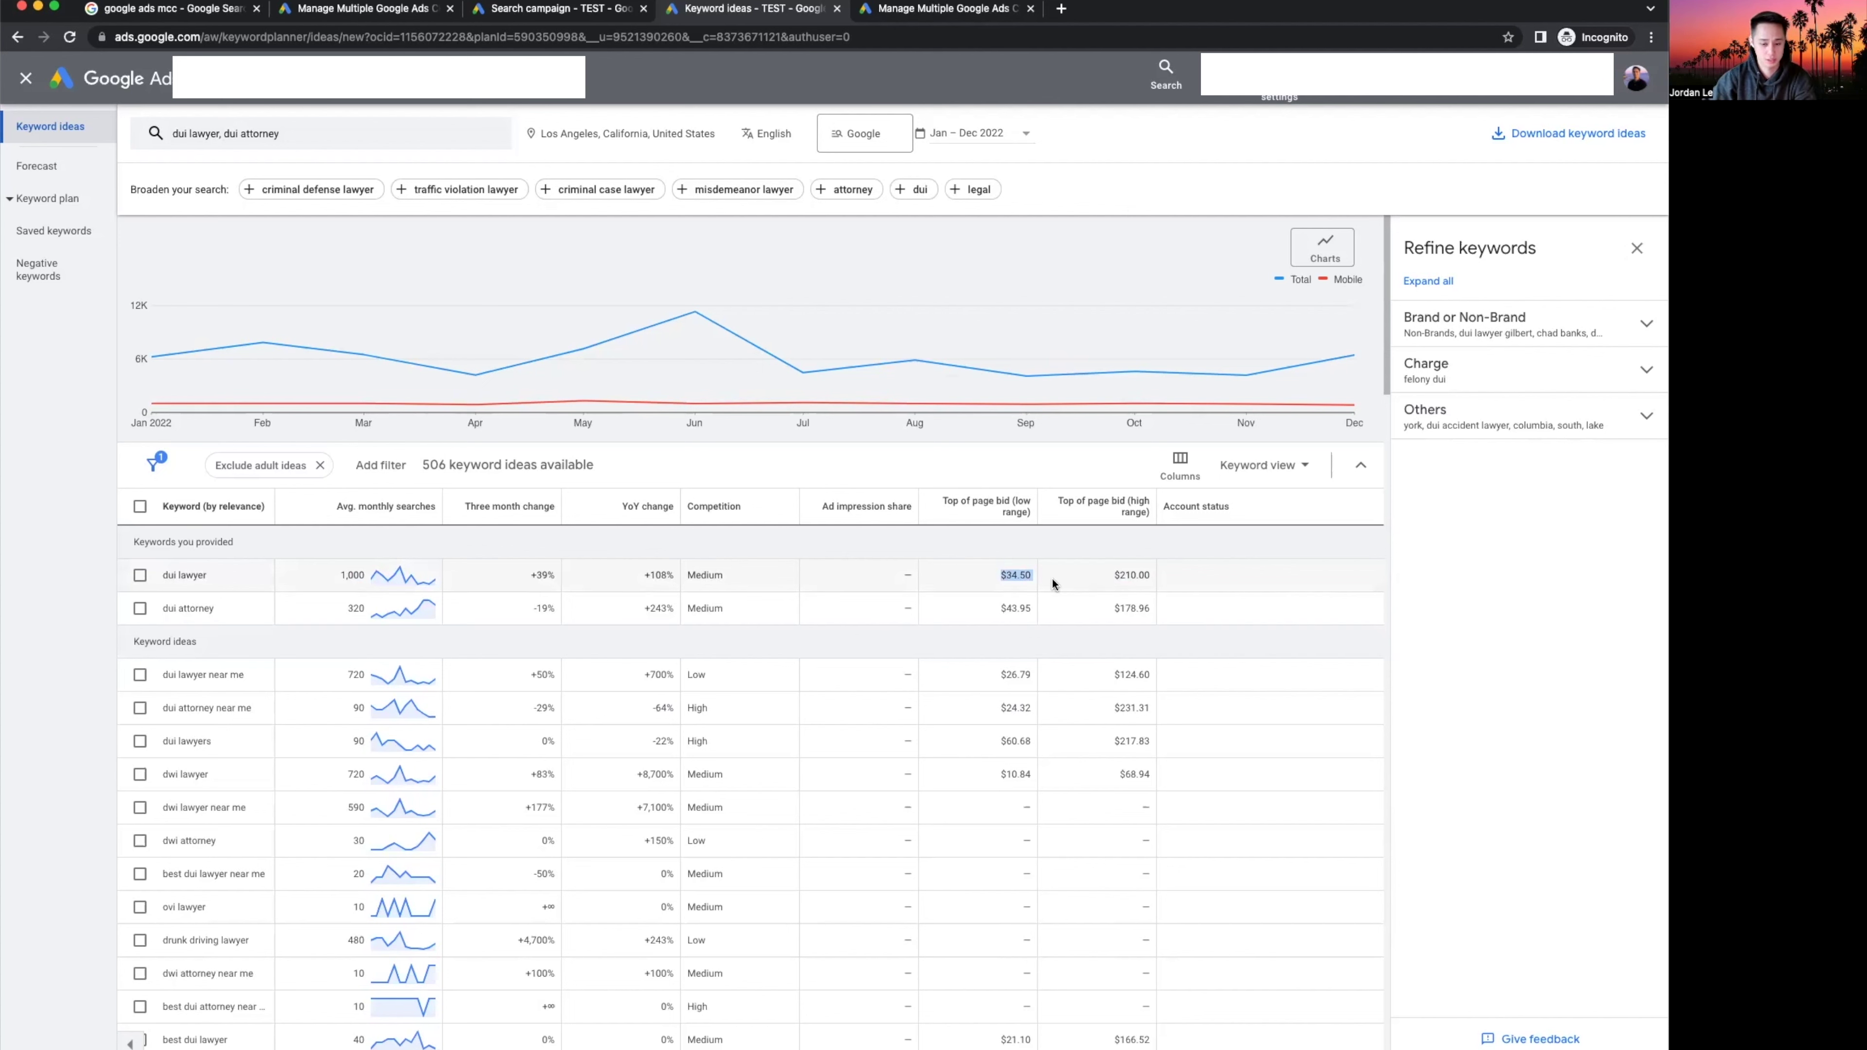
click(941, 579)
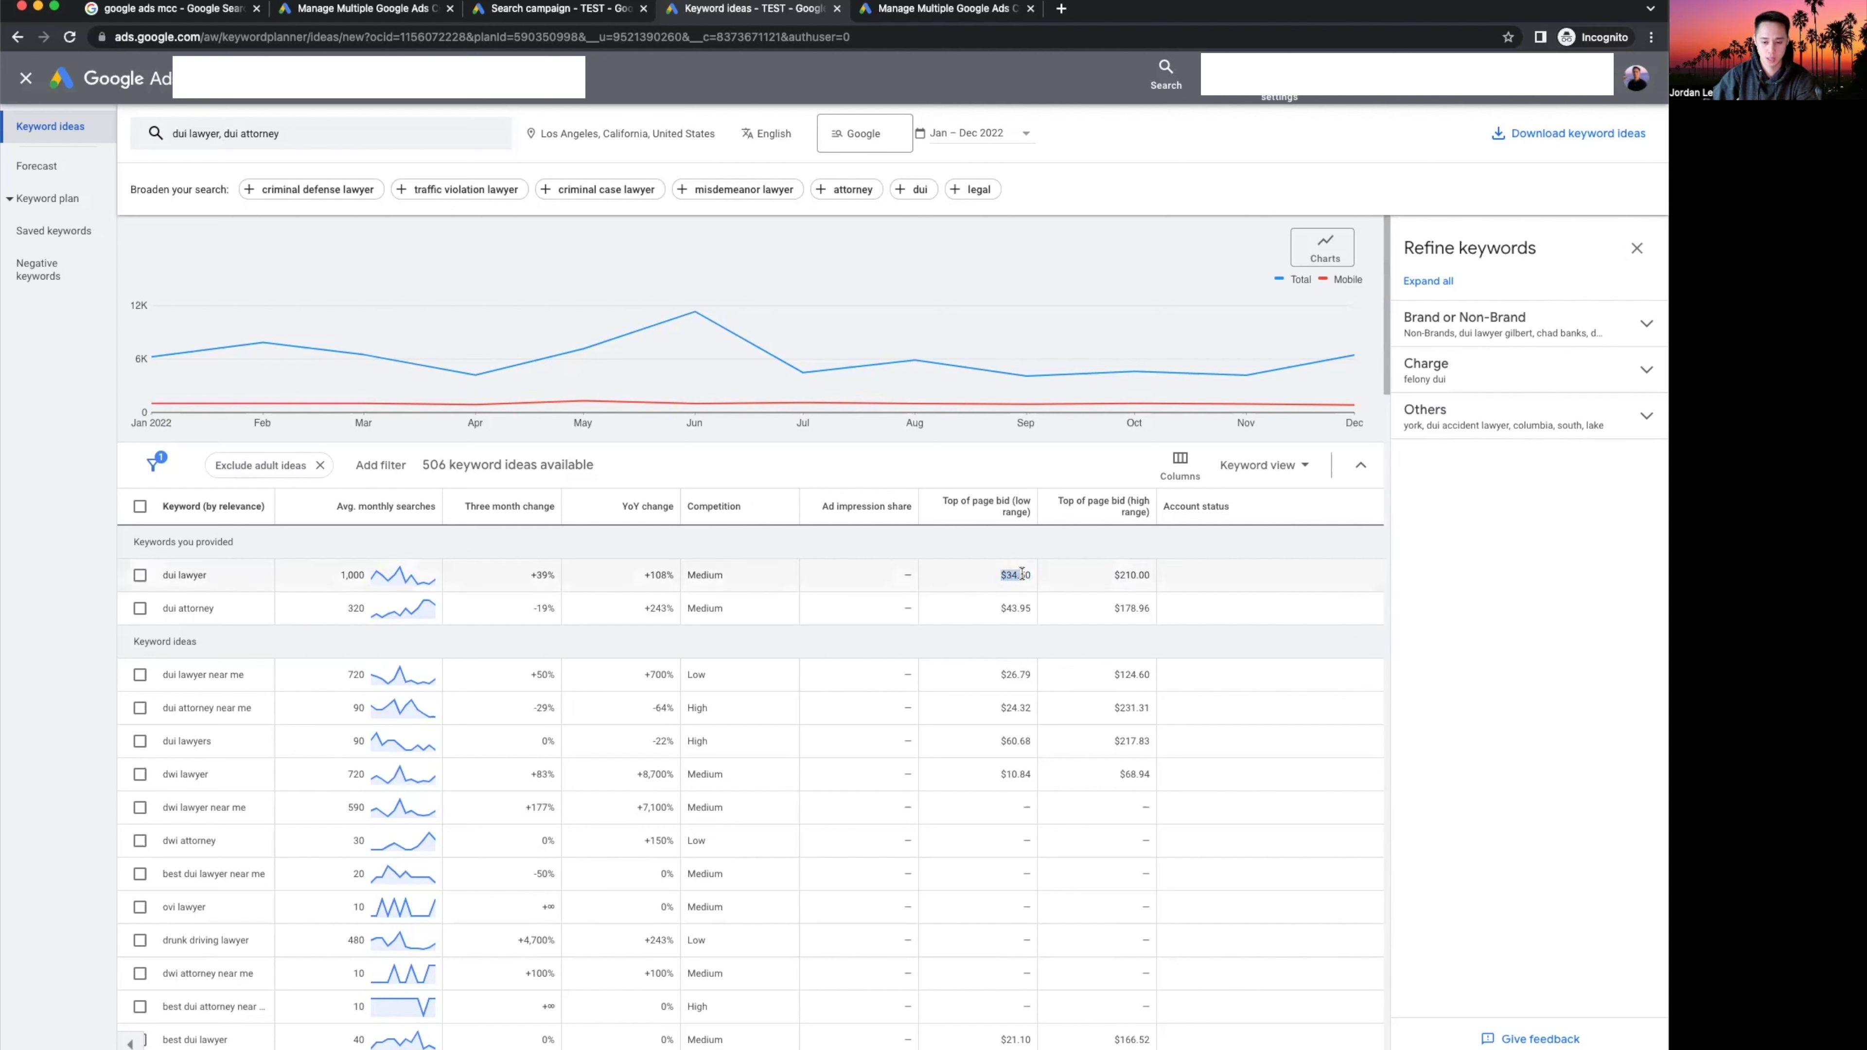
click(1476, 617)
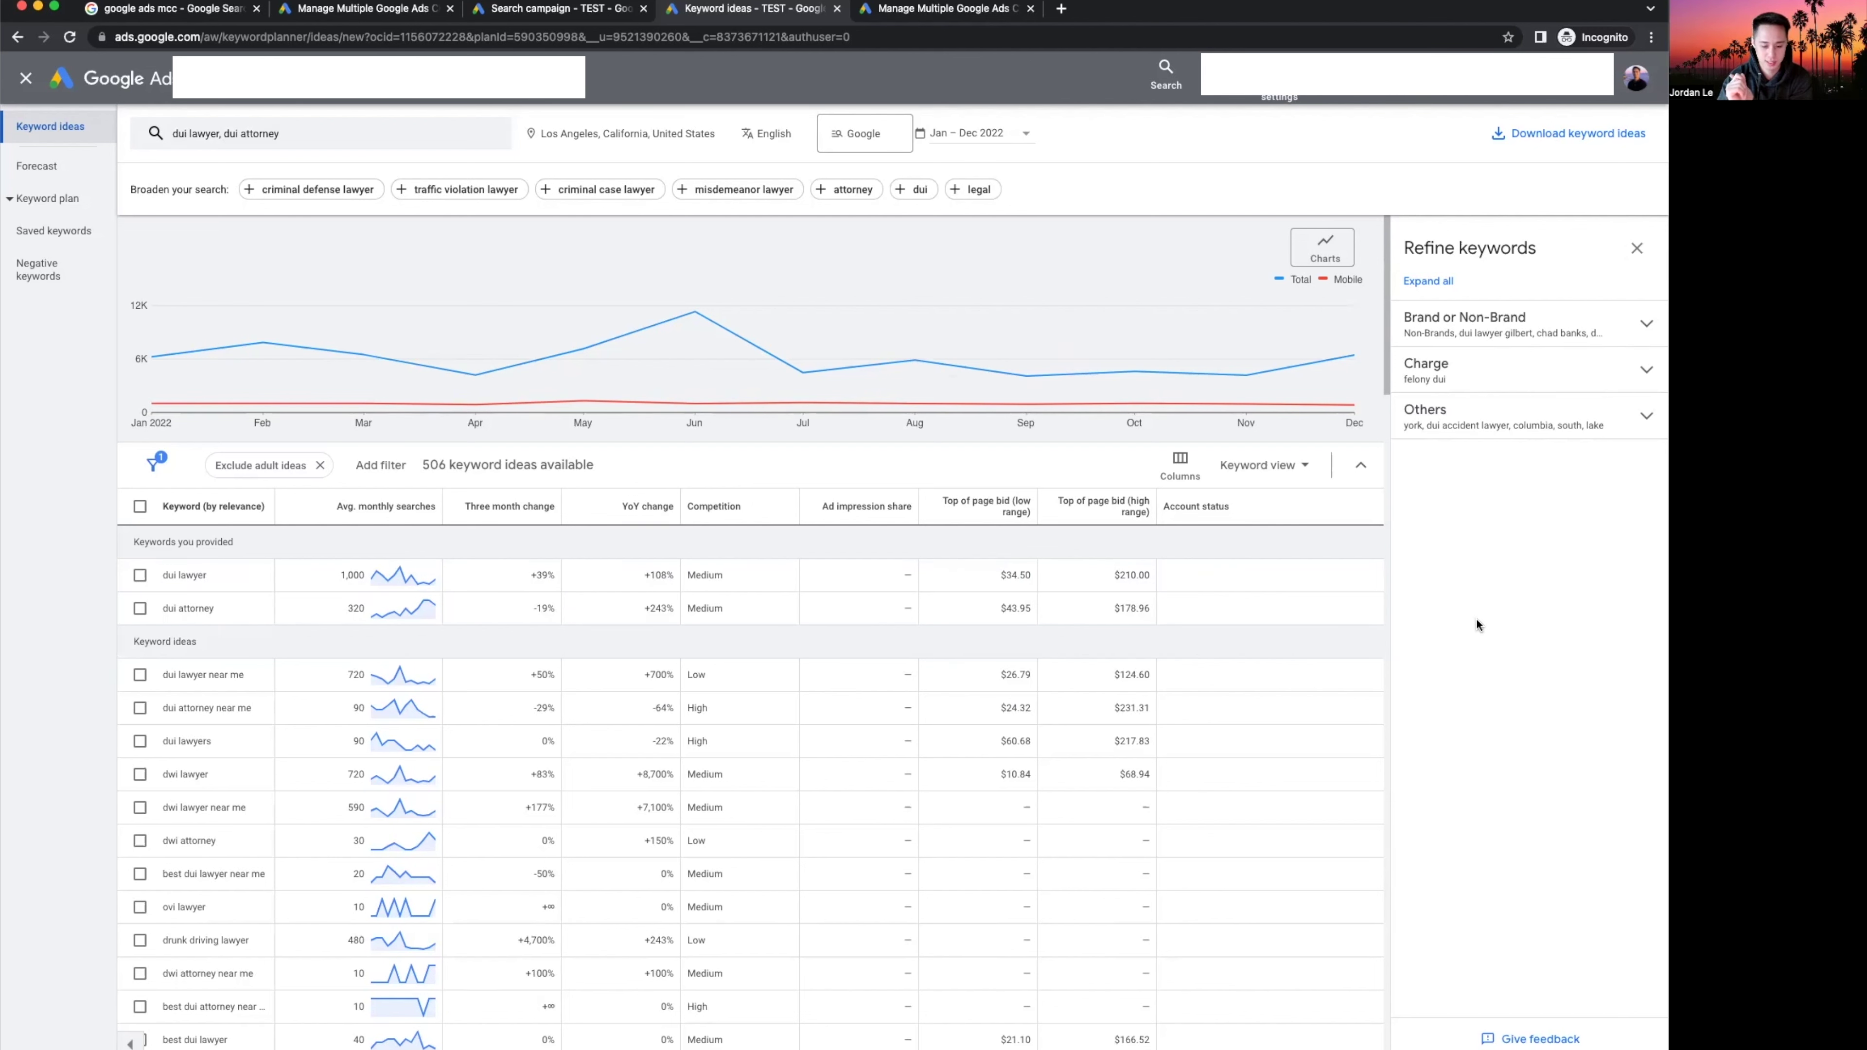
drag(1111, 574, 1202, 577)
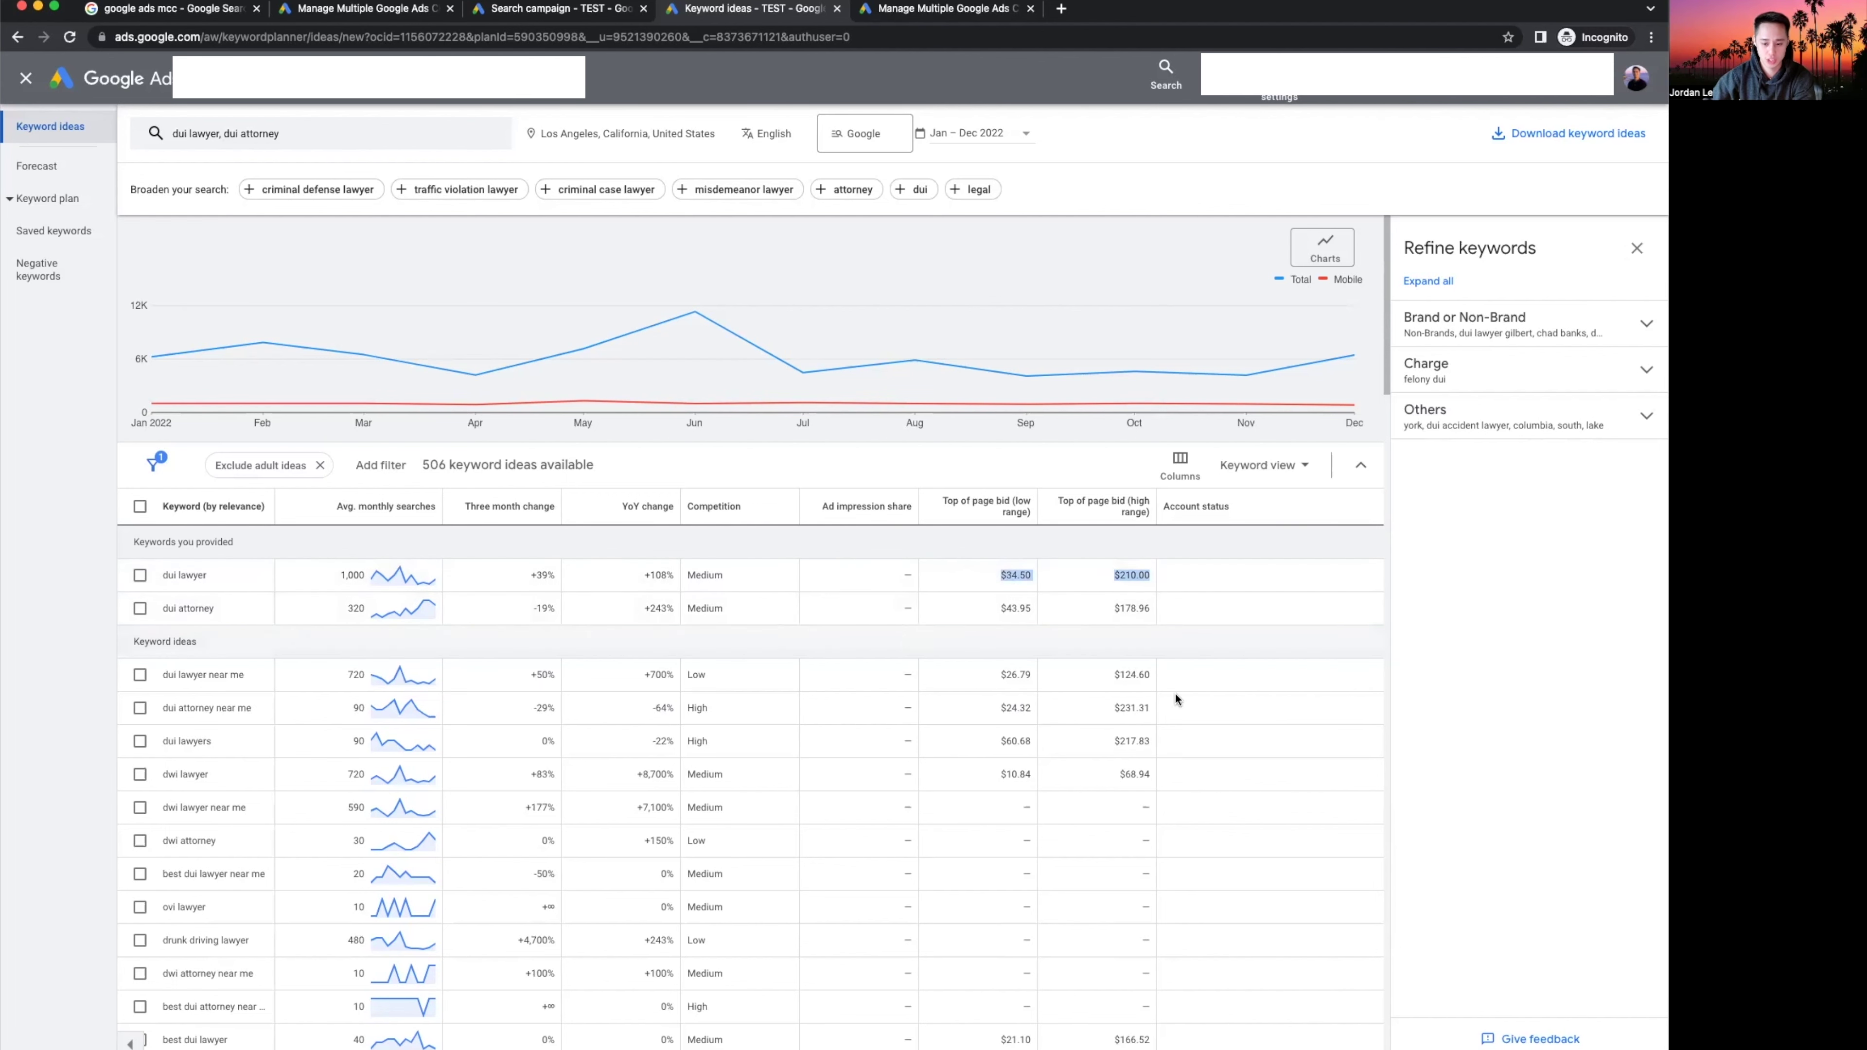
Add criminal defense lawyer to the existing DUI search terms and get the keyword ideas.
click(455, 133)
text(cri)
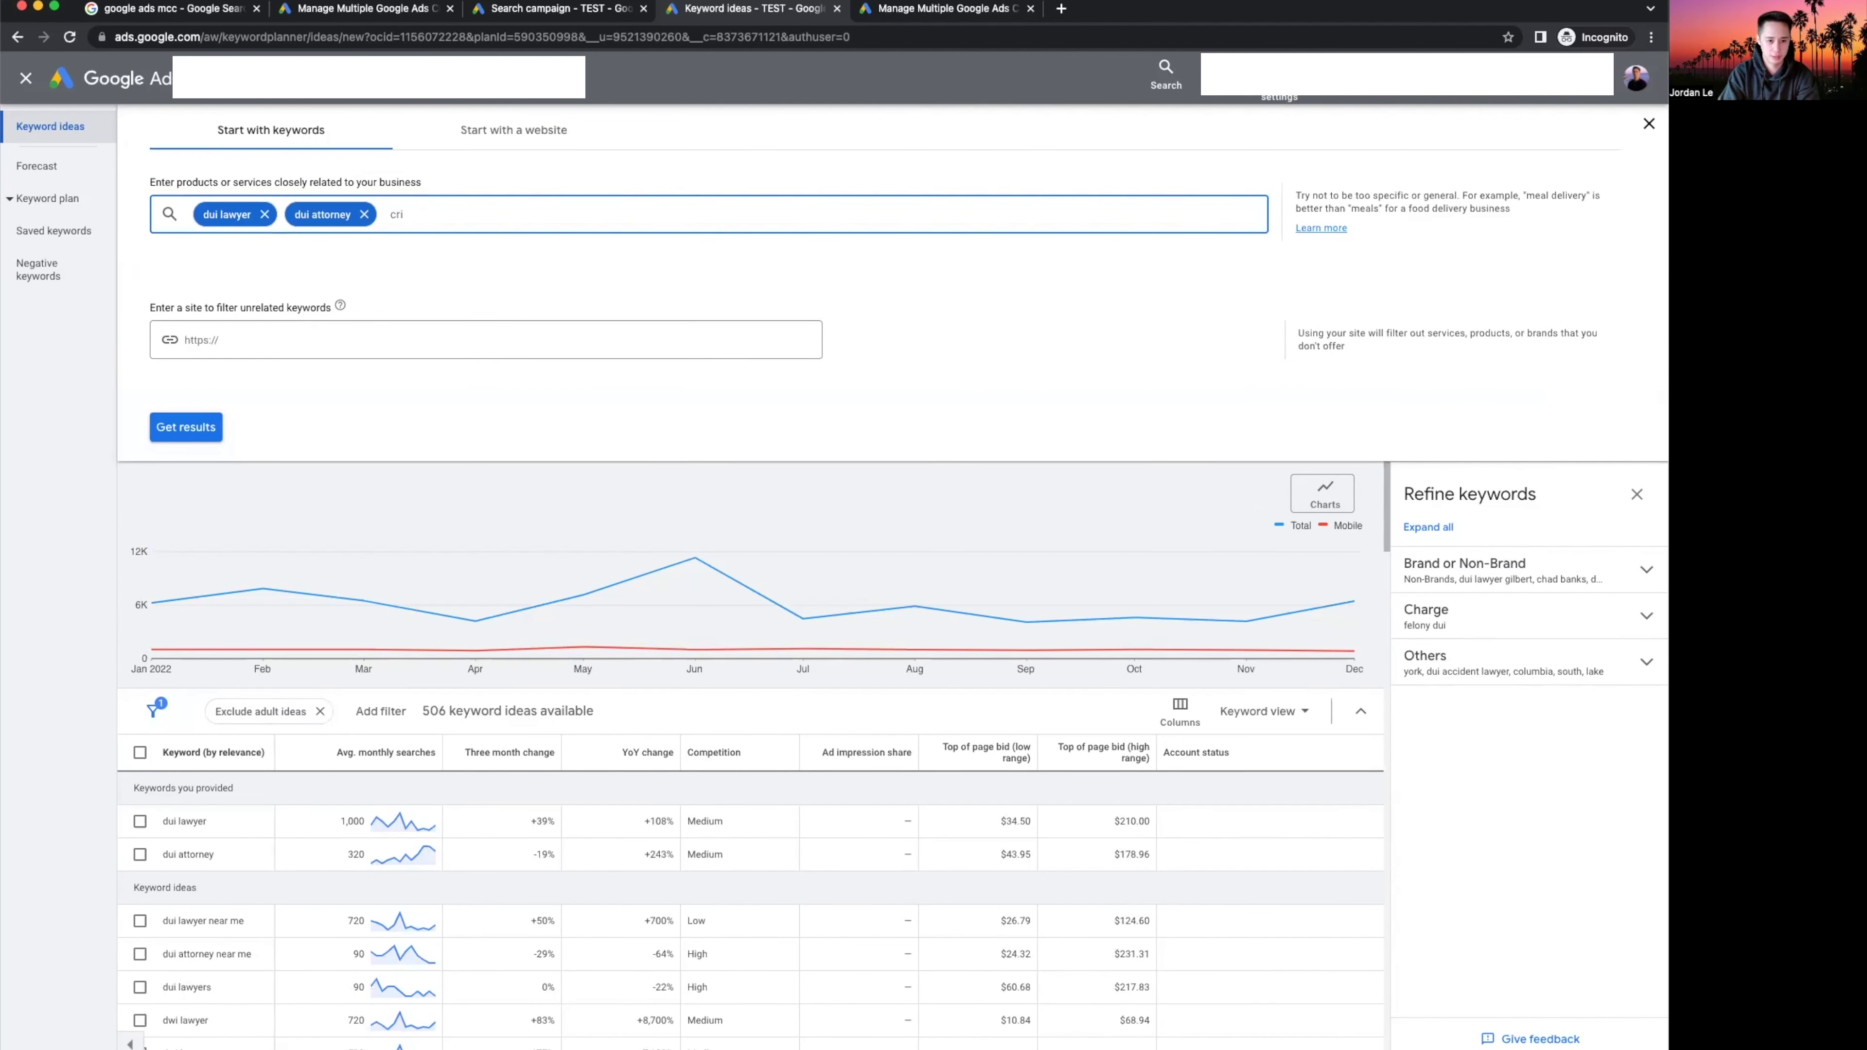
text(minal defense lawyer)
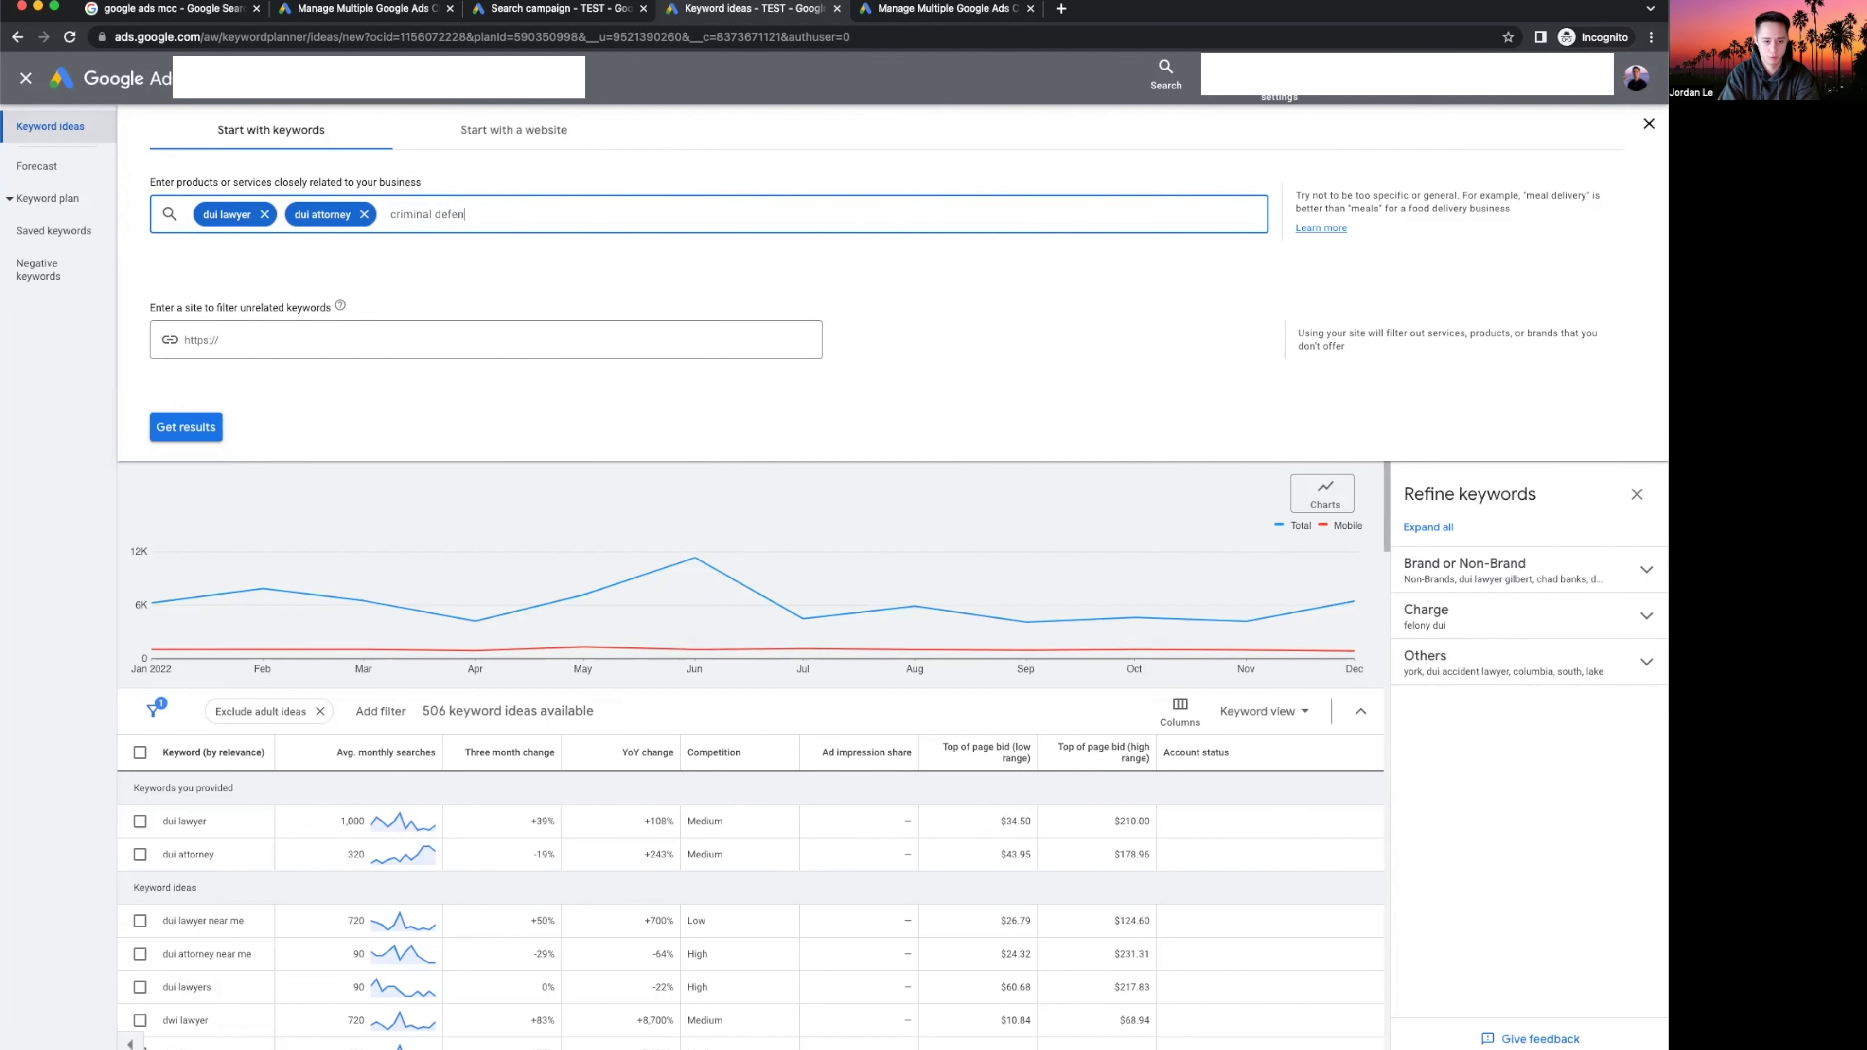
key(Return)
click(186, 426)
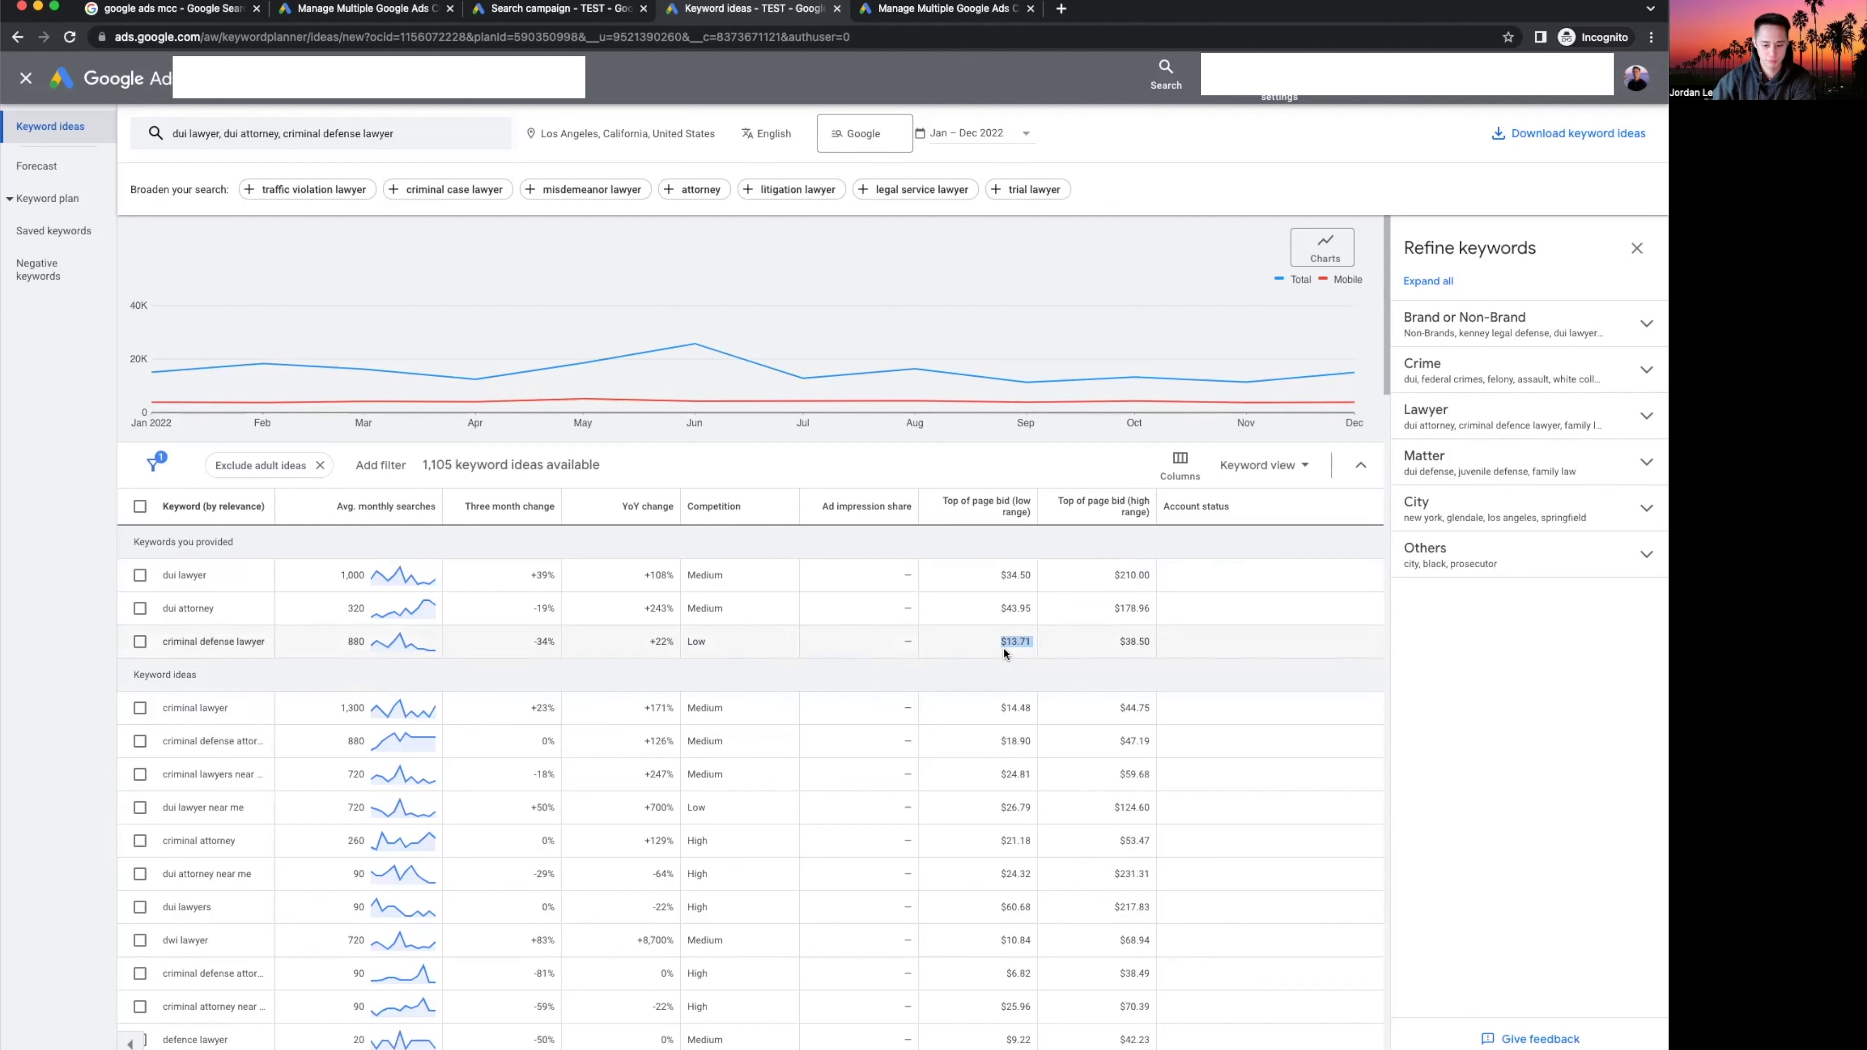
Compare the top of page bids of criminal defense lawyer with those of dui lawyer.
drag(1116, 641, 1199, 641)
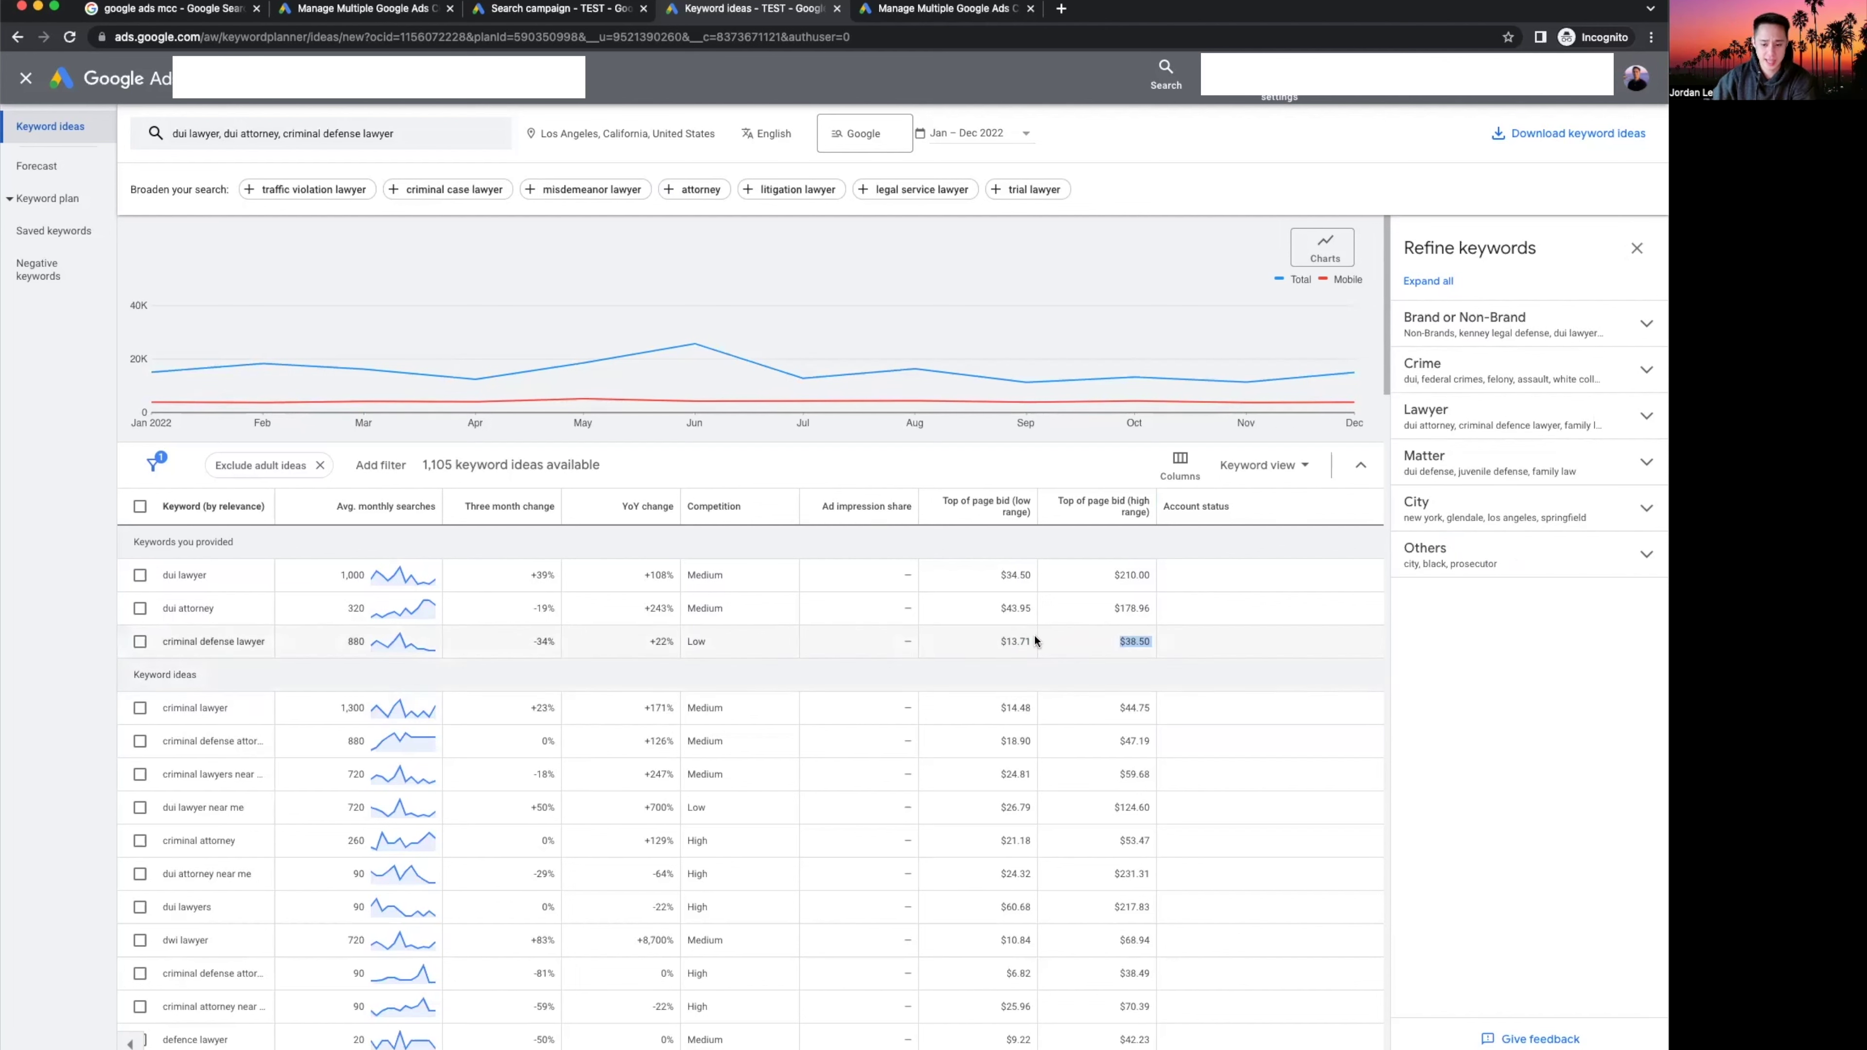
click(1075, 667)
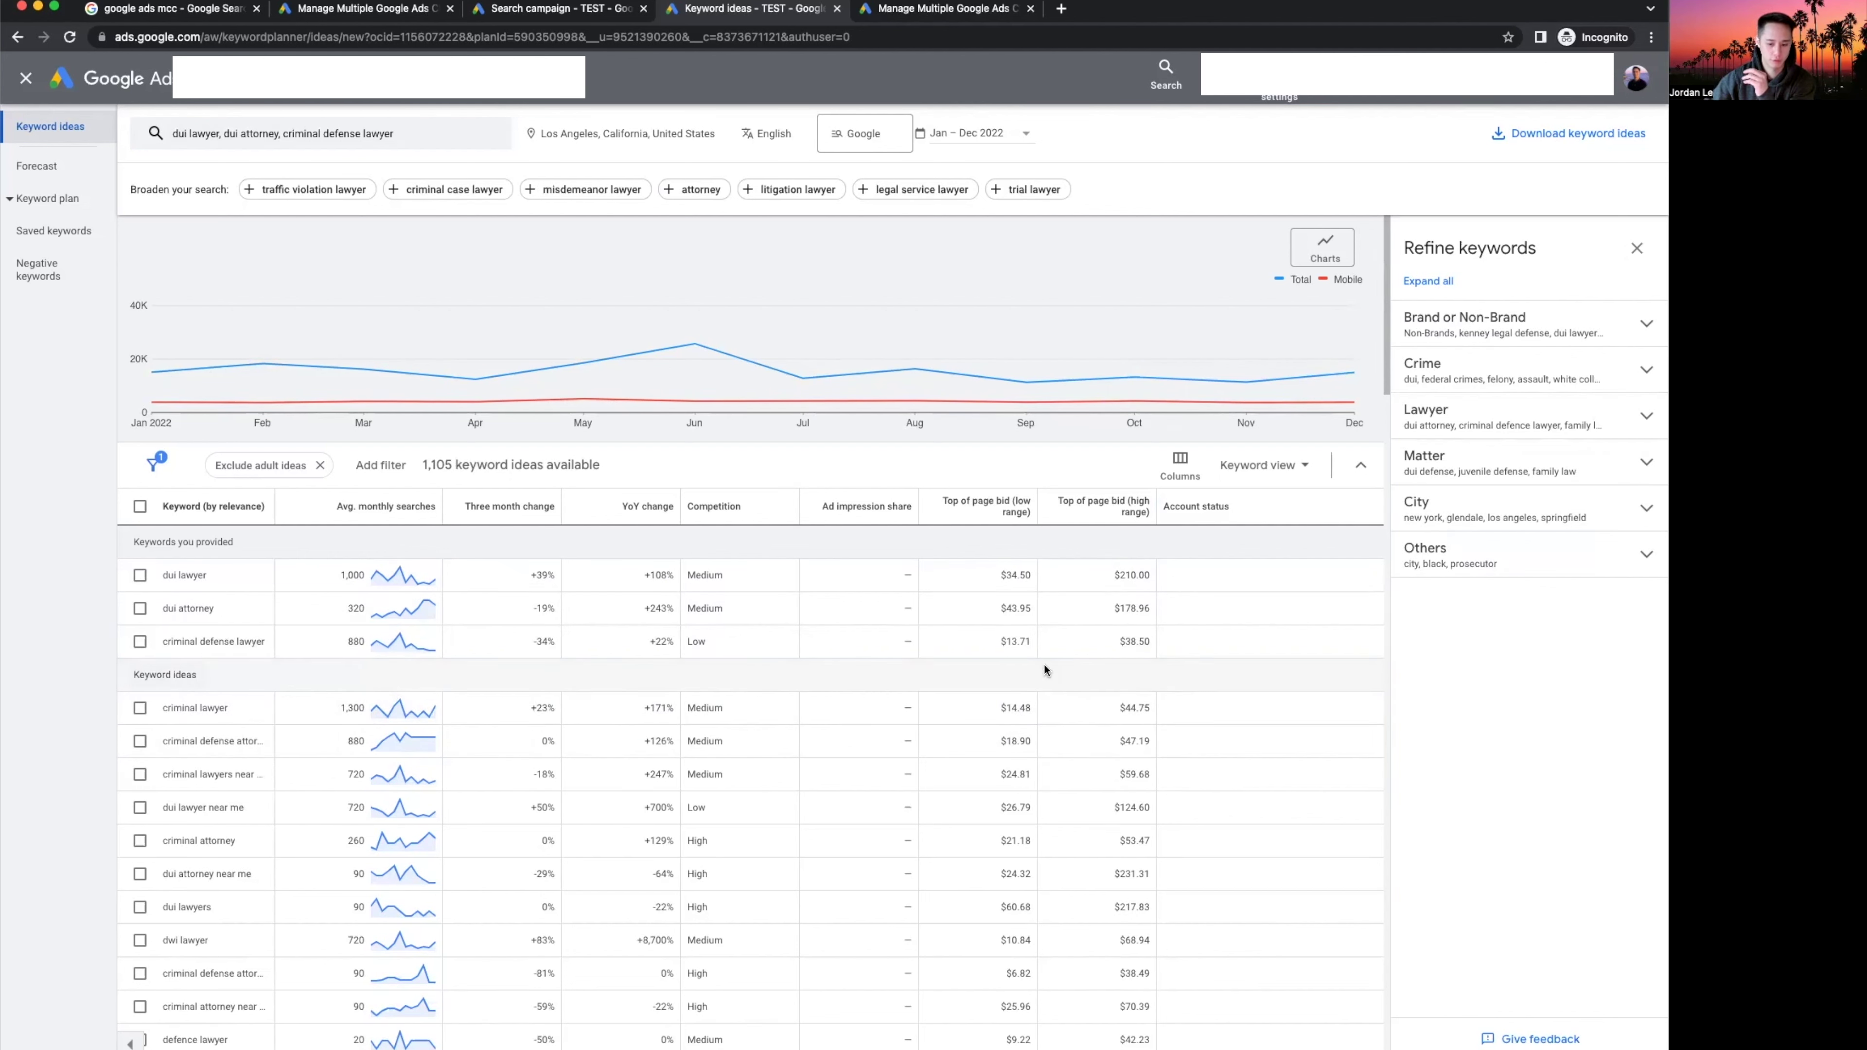
double_click(198, 648)
click(492, 676)
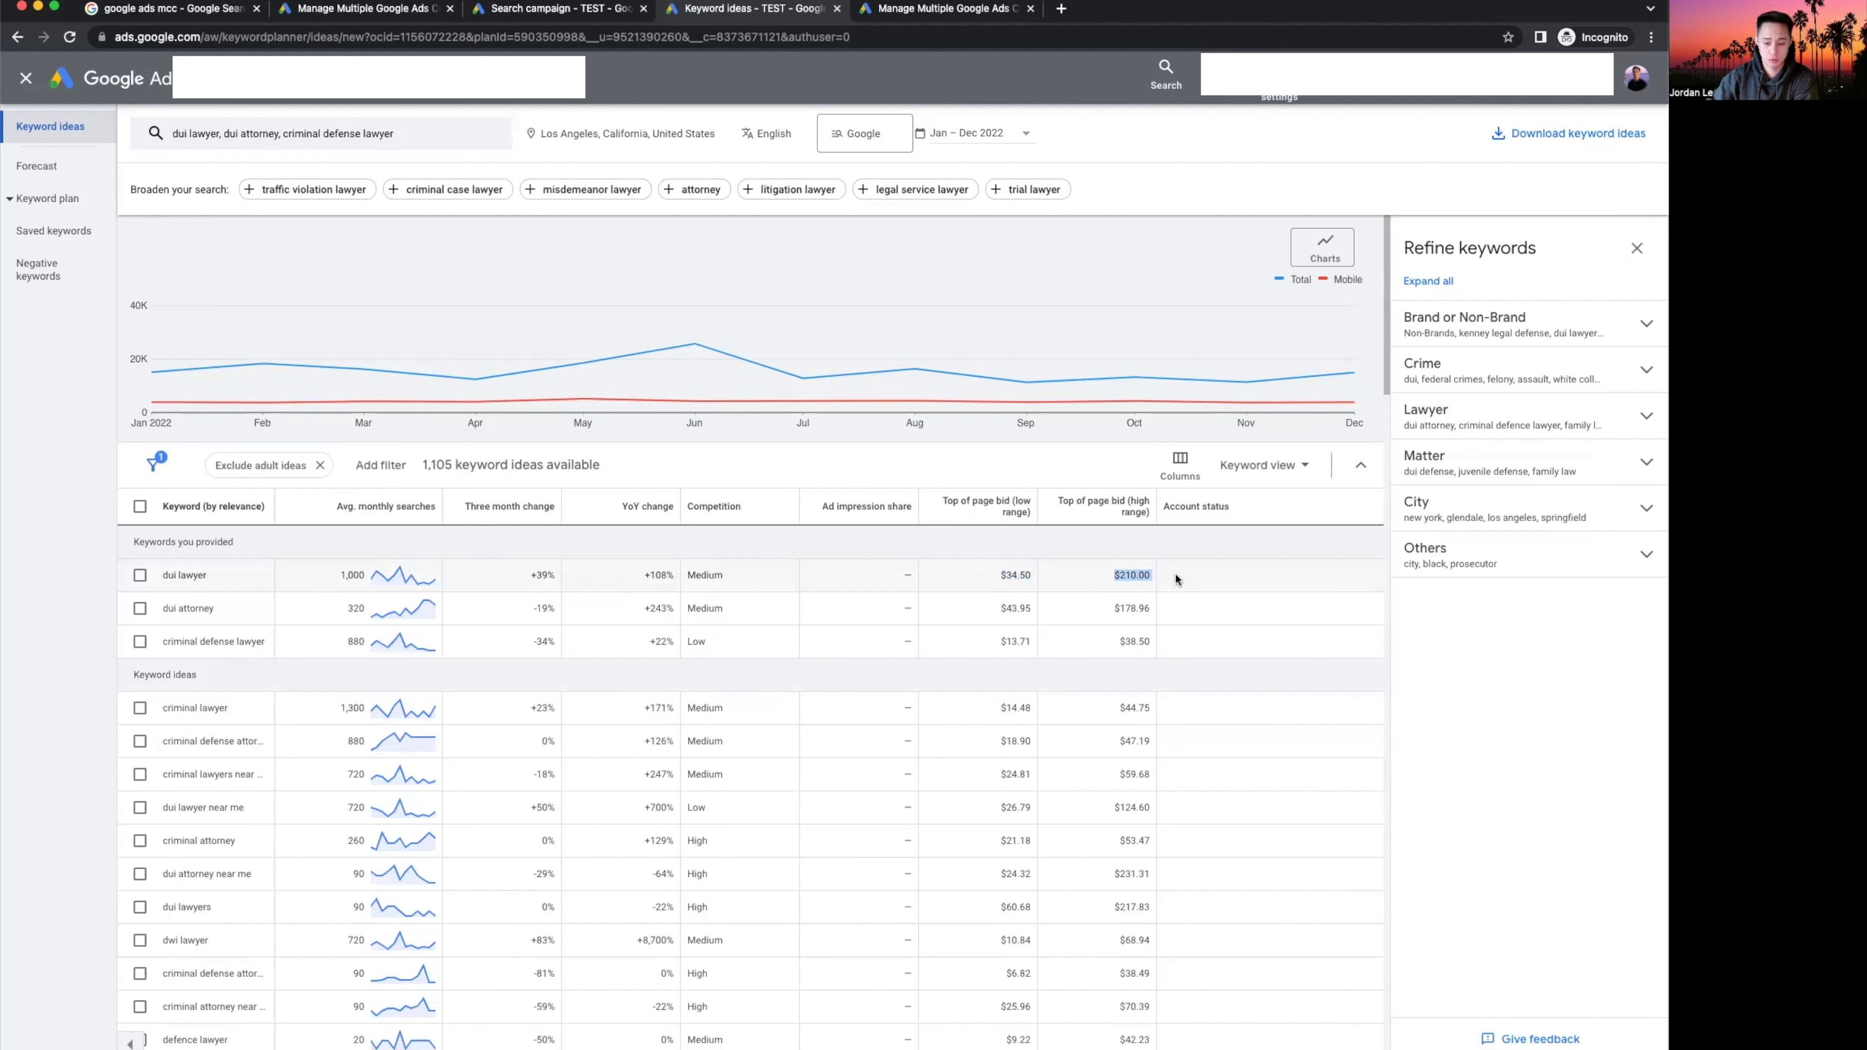
drag(250, 579, 162, 576)
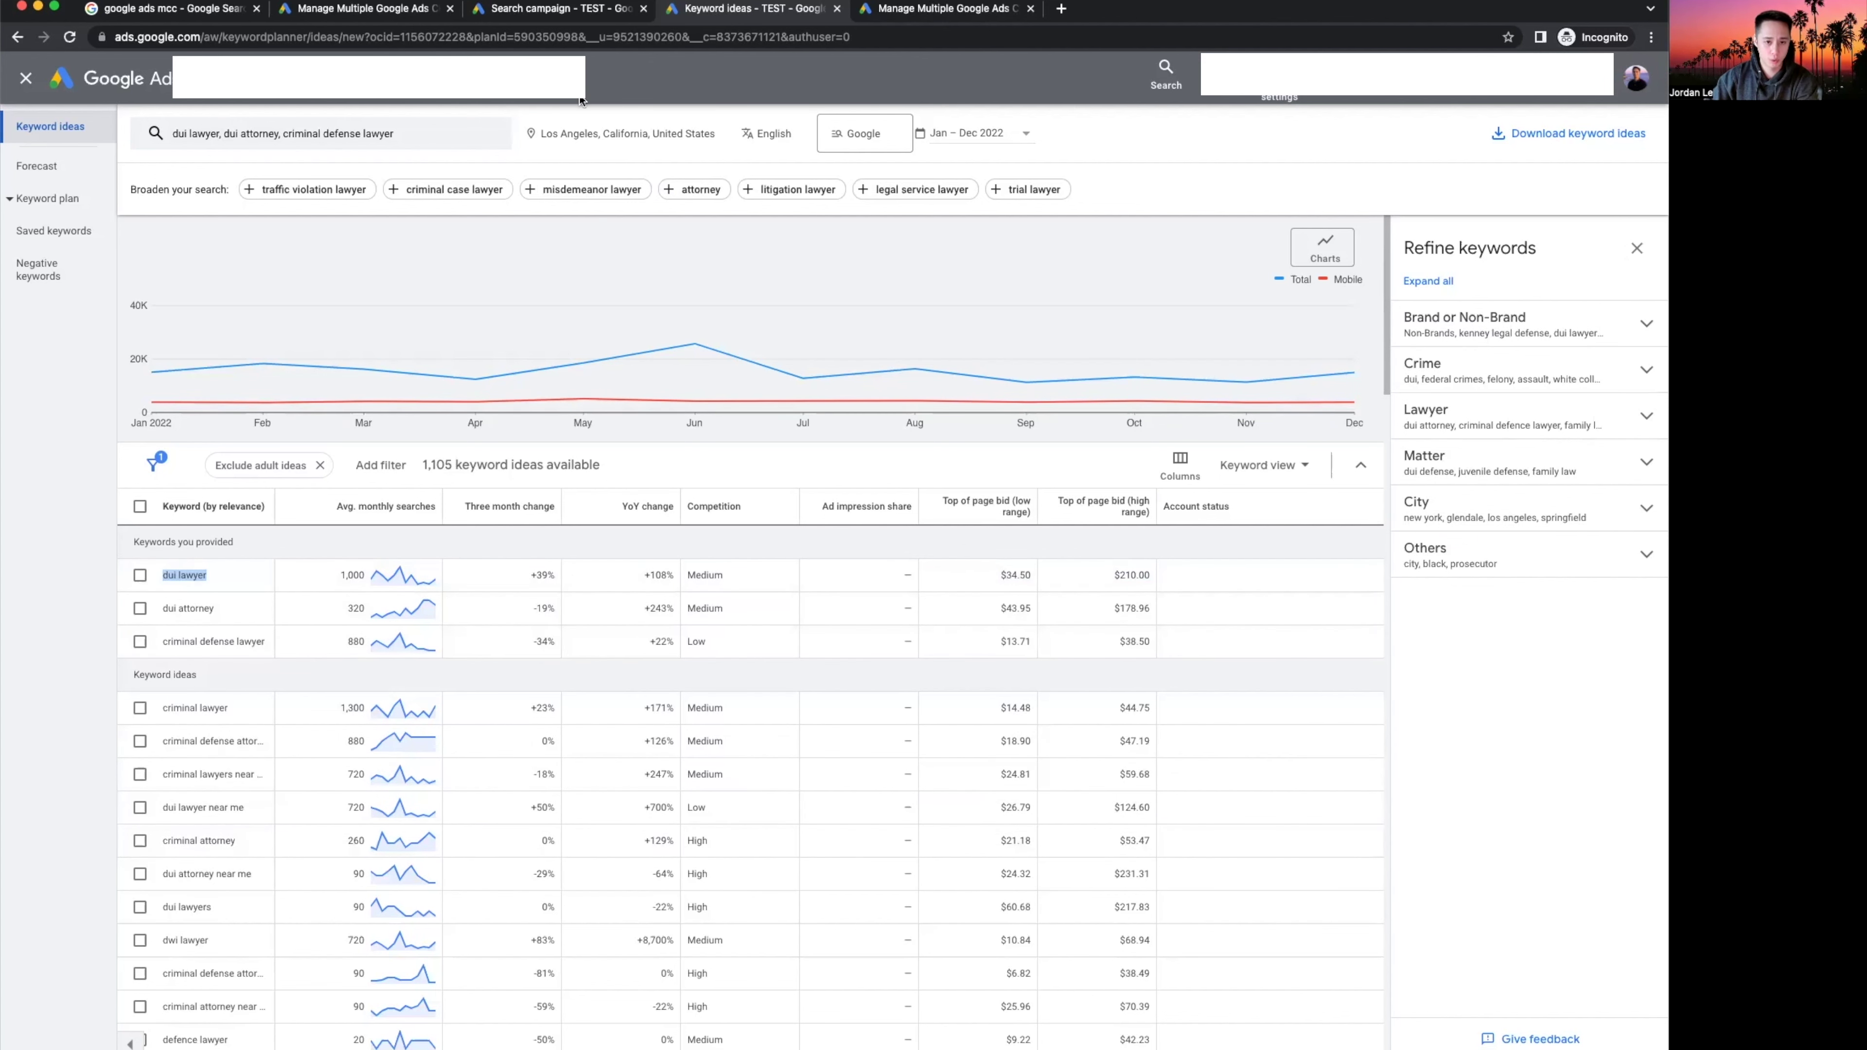
Return to the Search campaign draft and enter dui lawyer as a broad match keyword for the DUI ad group.
click(556, 8)
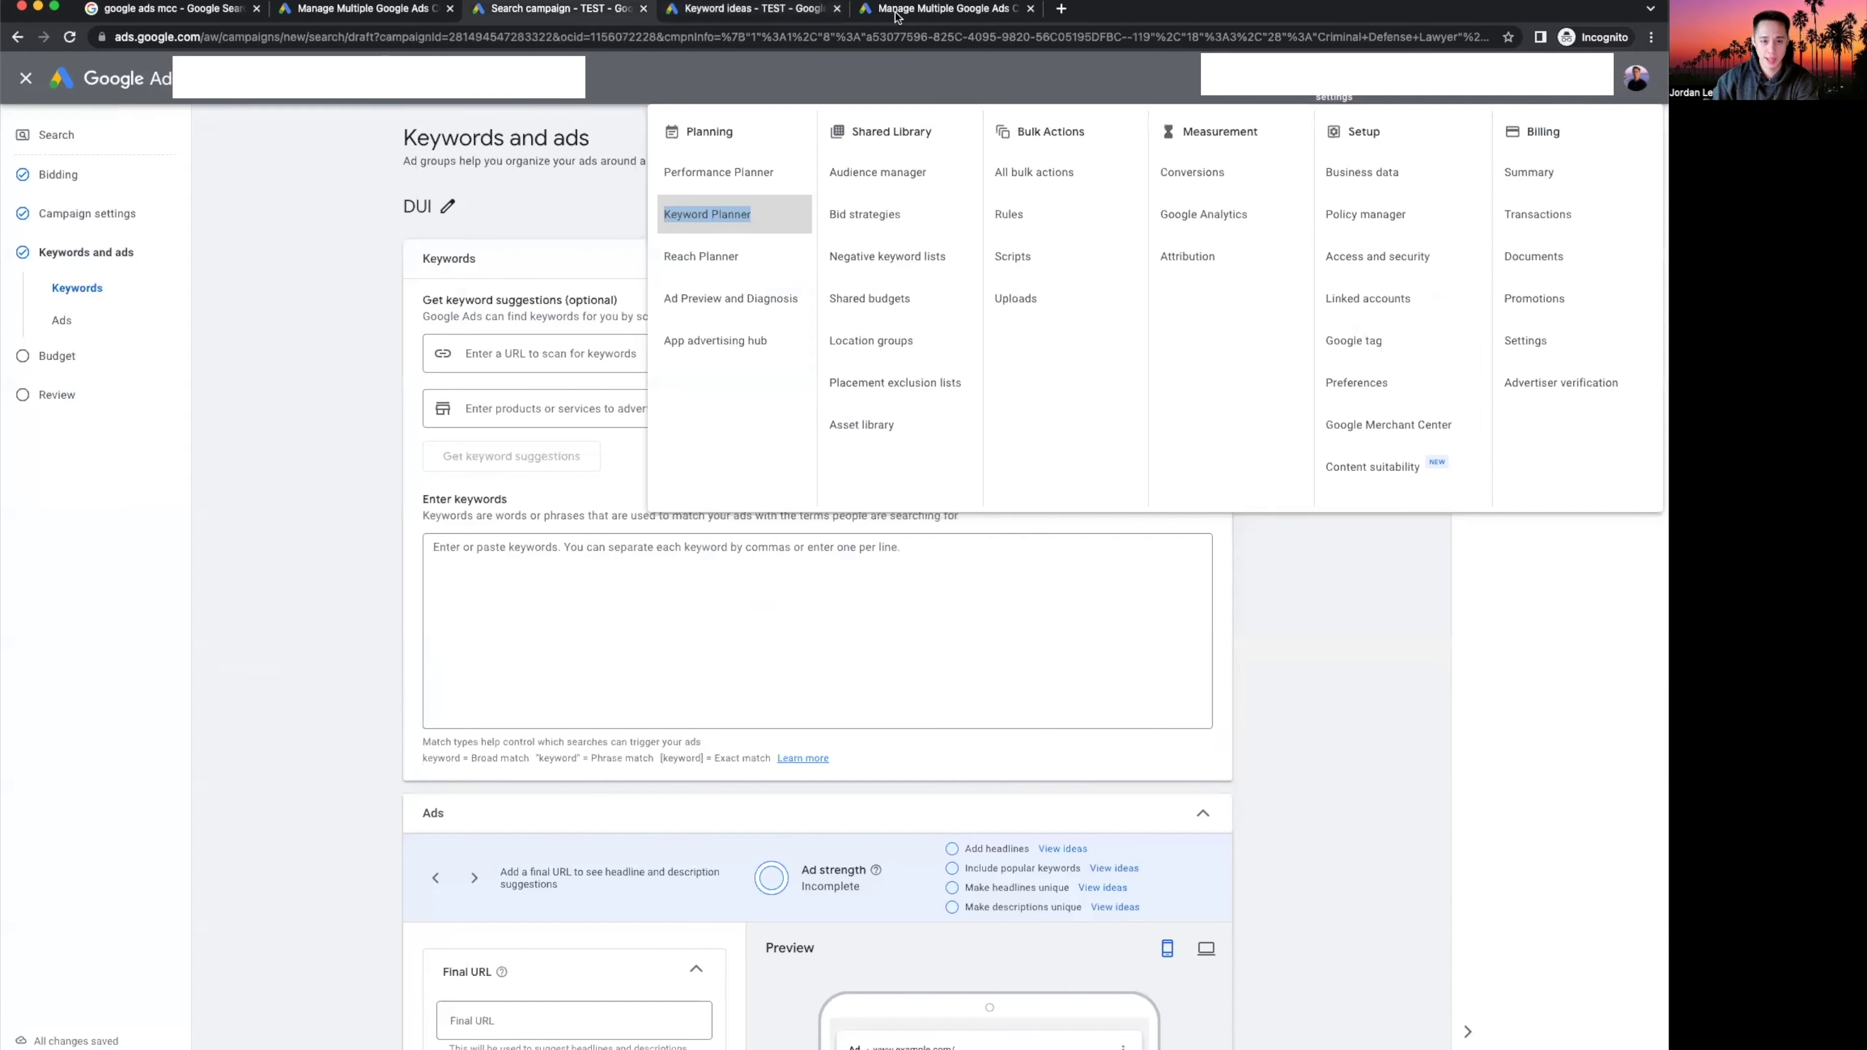
click(821, 608)
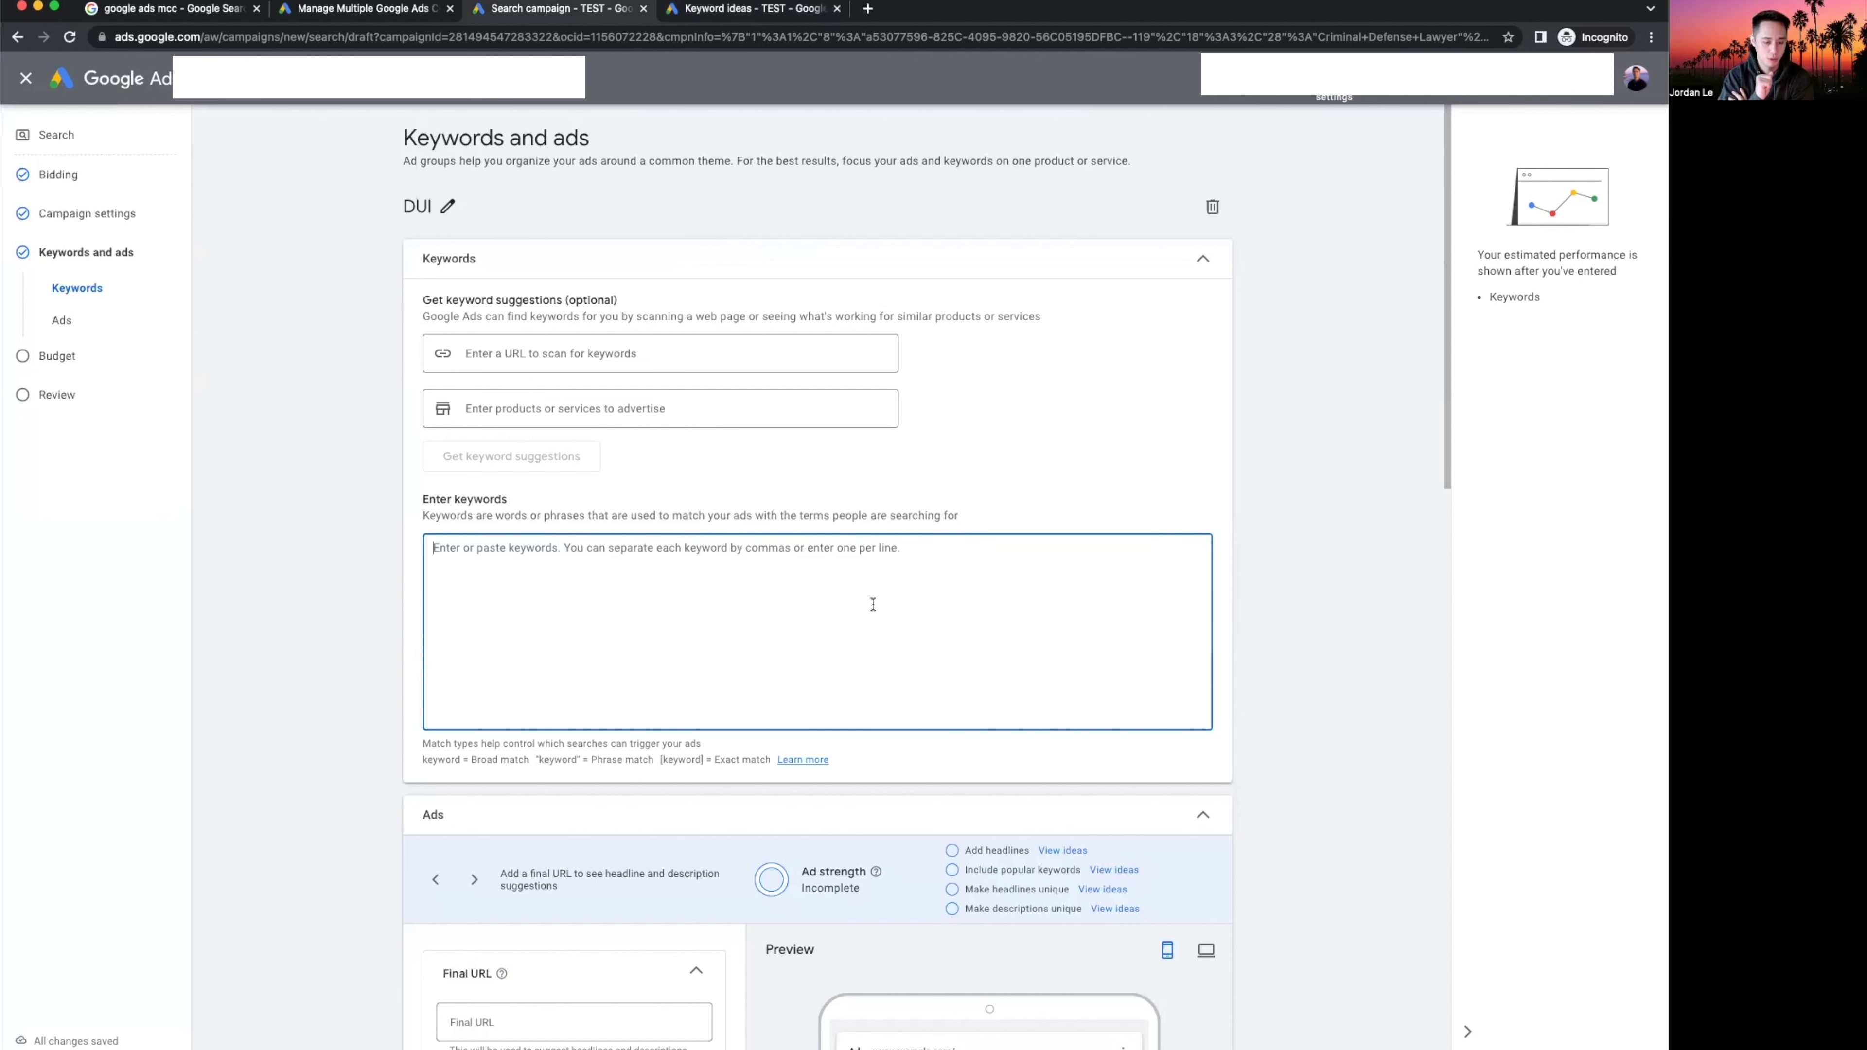
drag(413, 758, 458, 762)
click(649, 692)
text(dui lawyer)
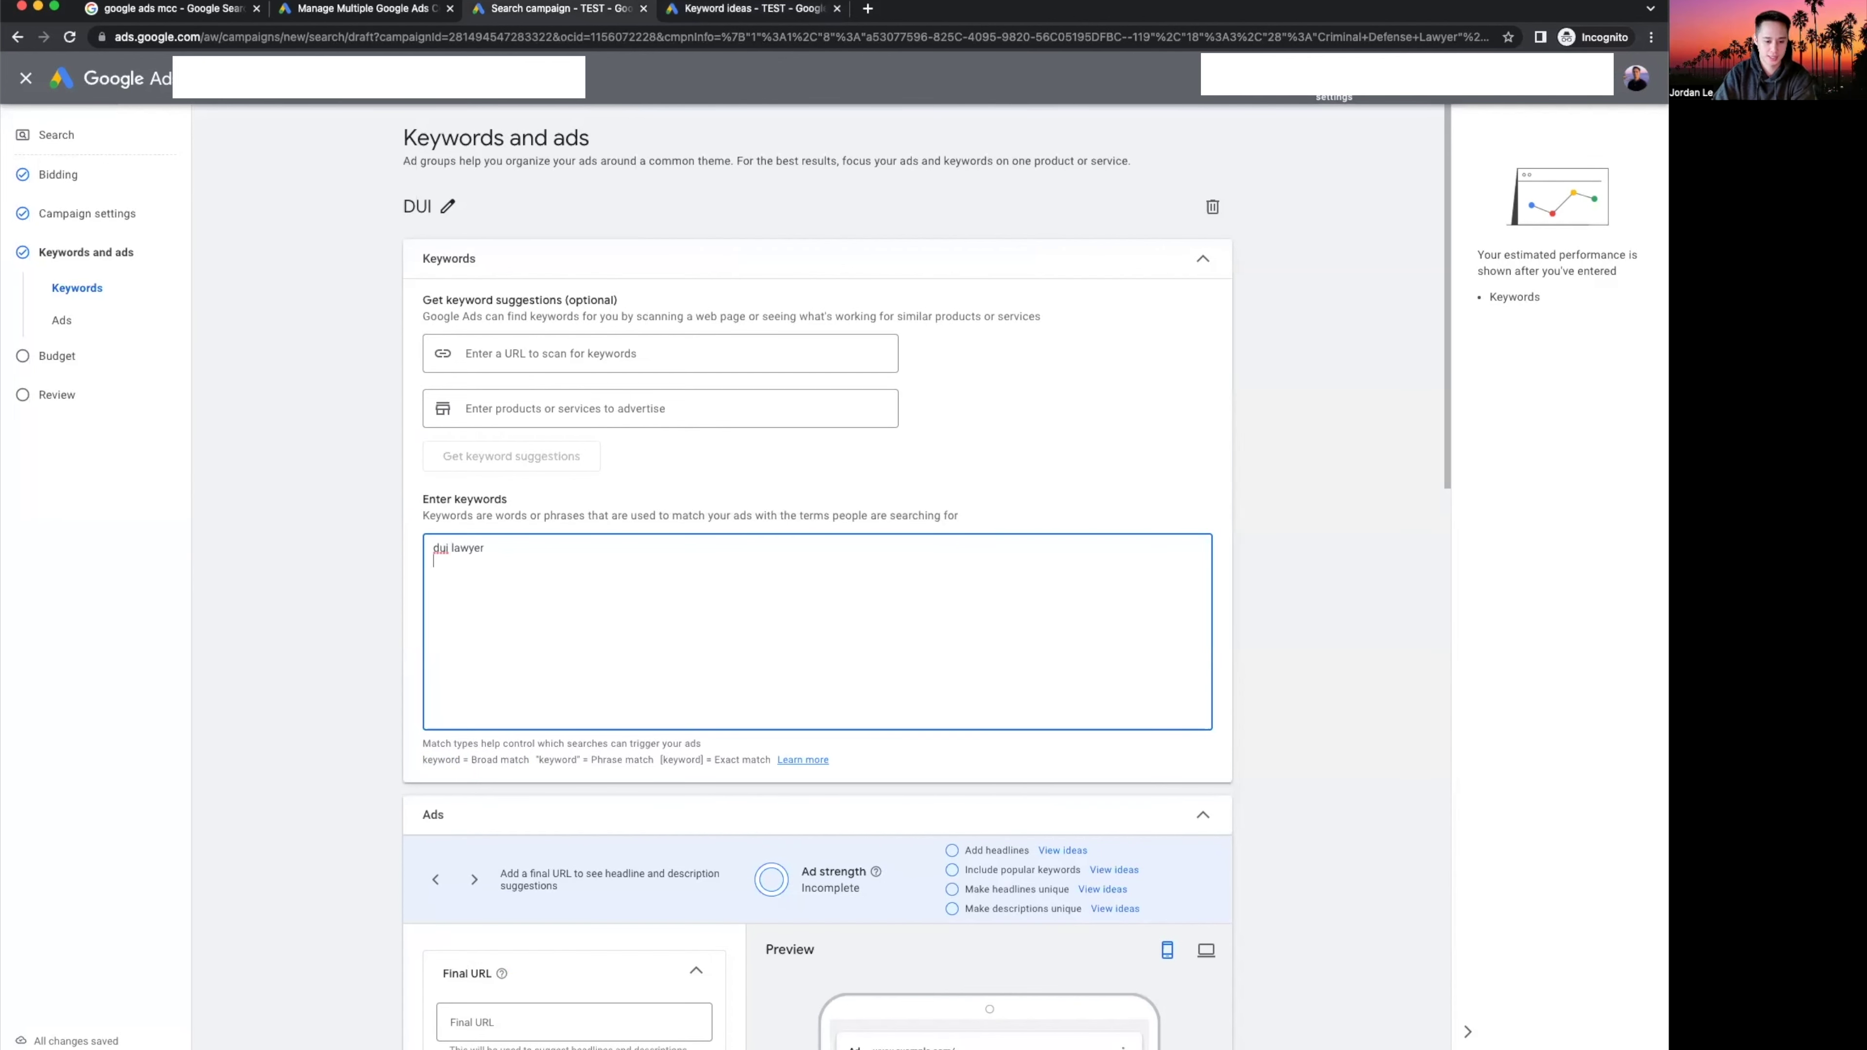
key(super+a)
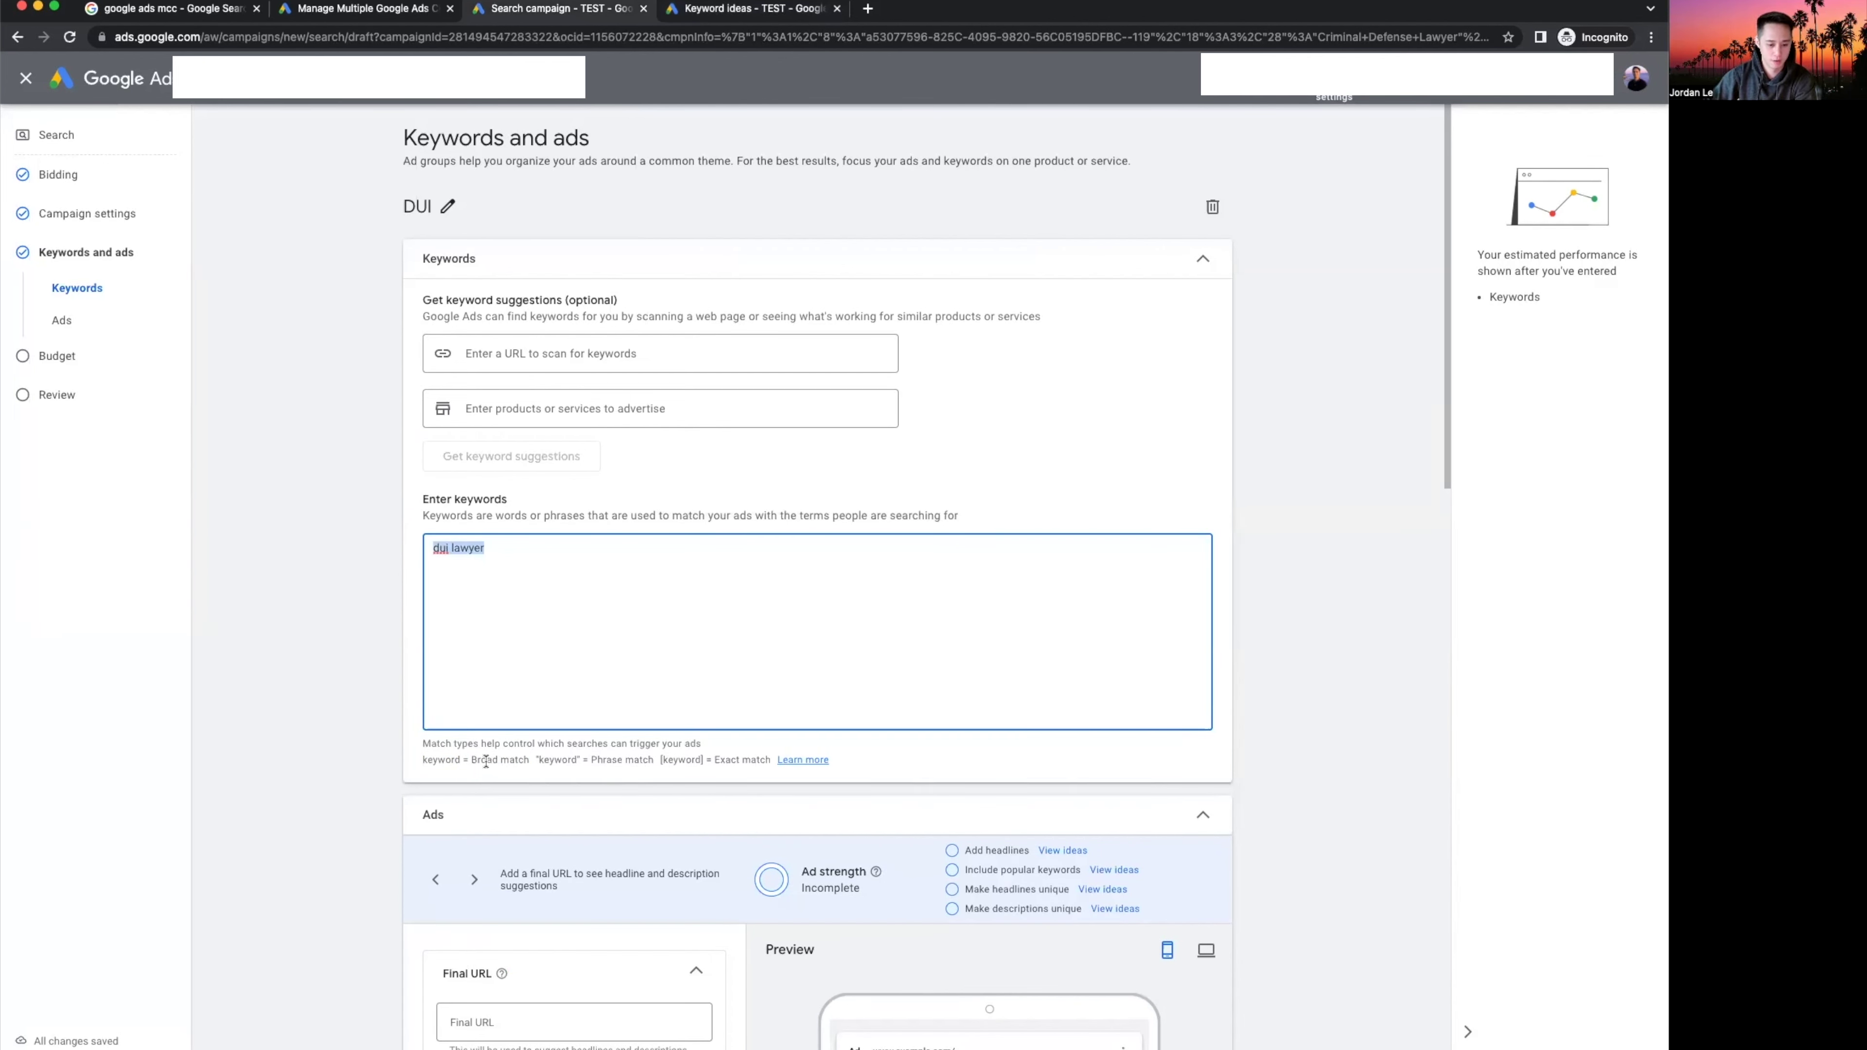
click(469, 761)
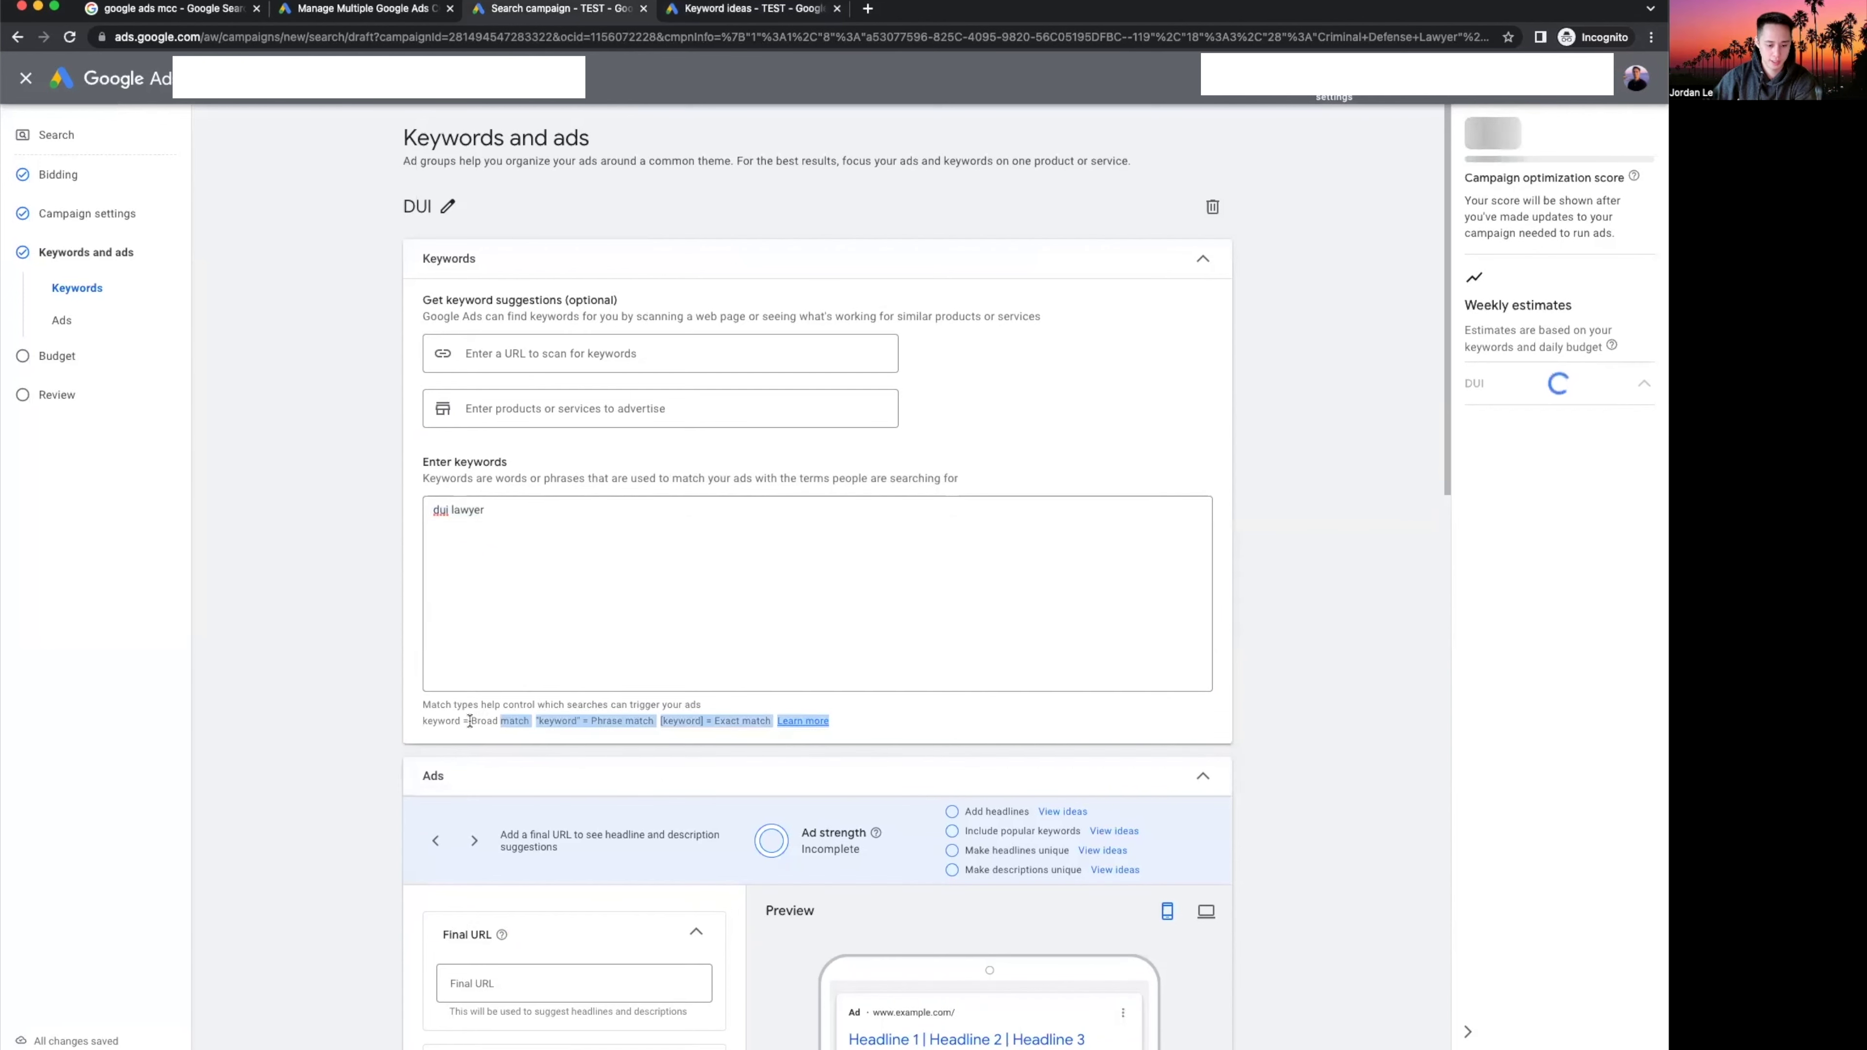
drag(530, 722, 471, 722)
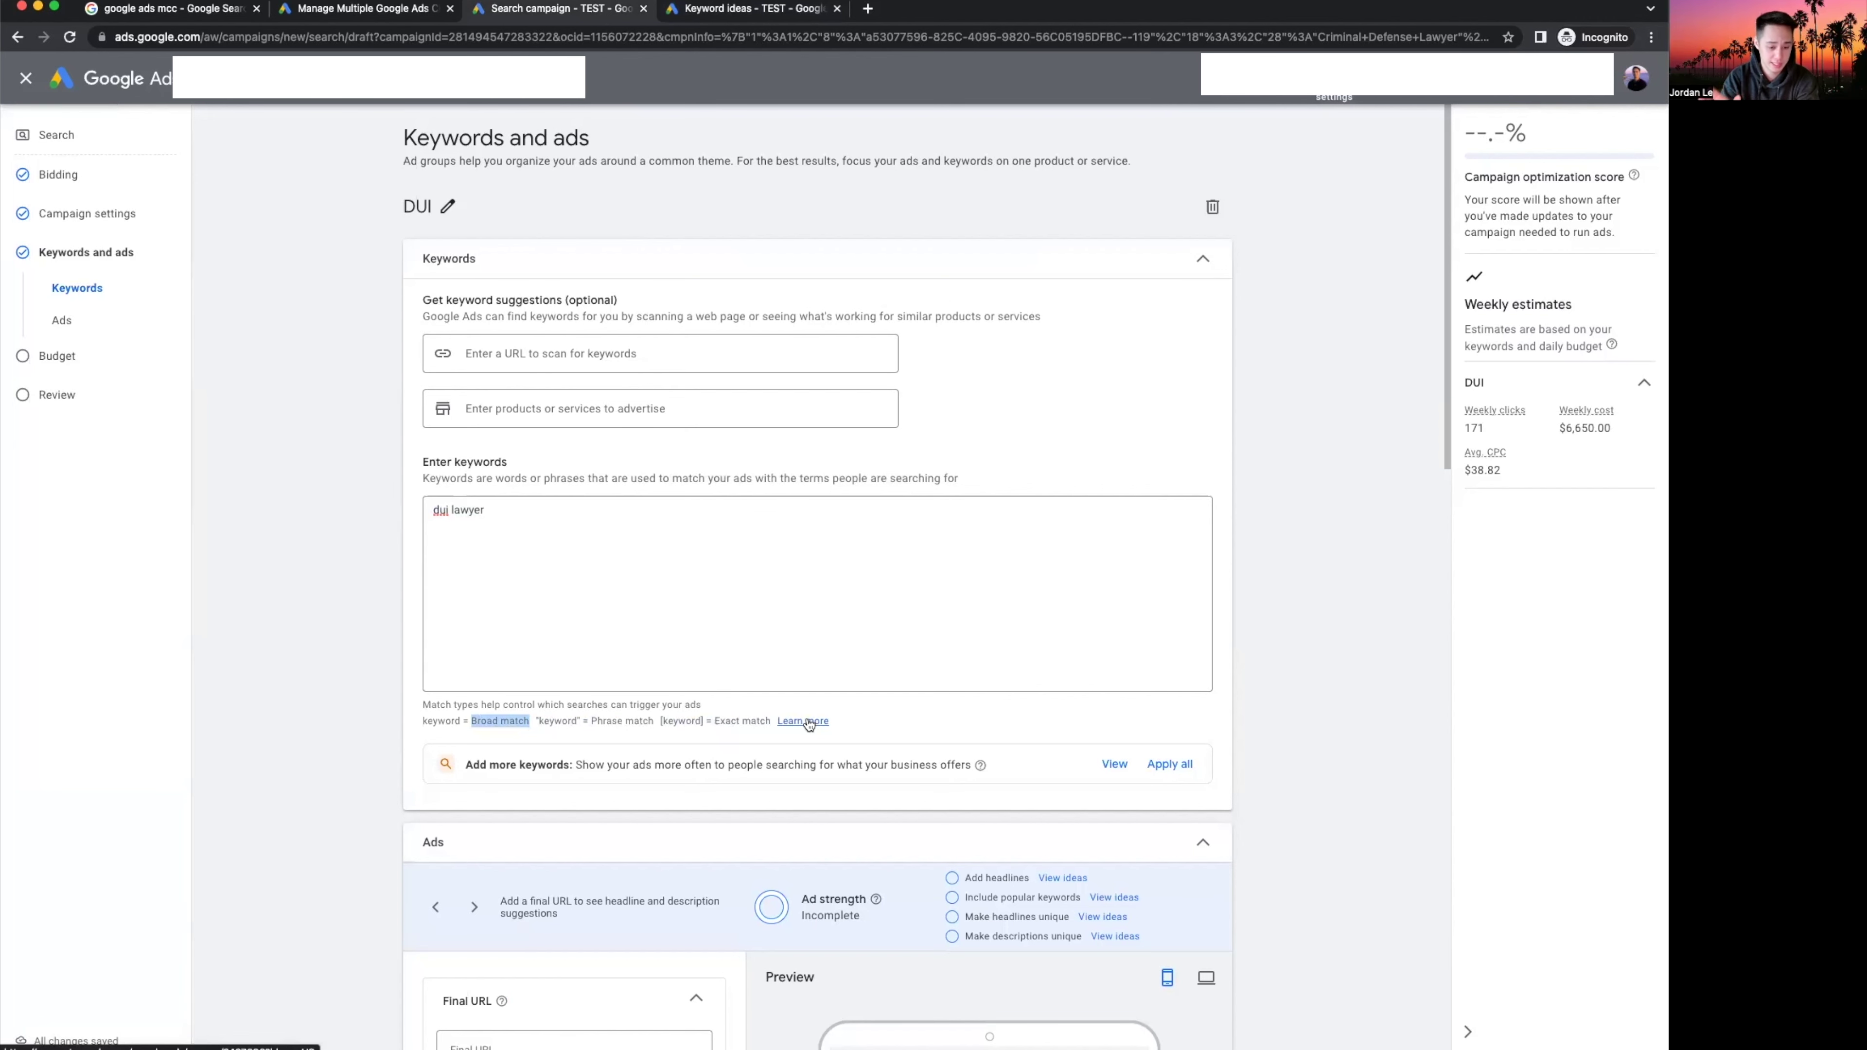
Add "dui lawyer" in quotation marks on a separate line as a phrase match keyword.
triple_click(533, 559)
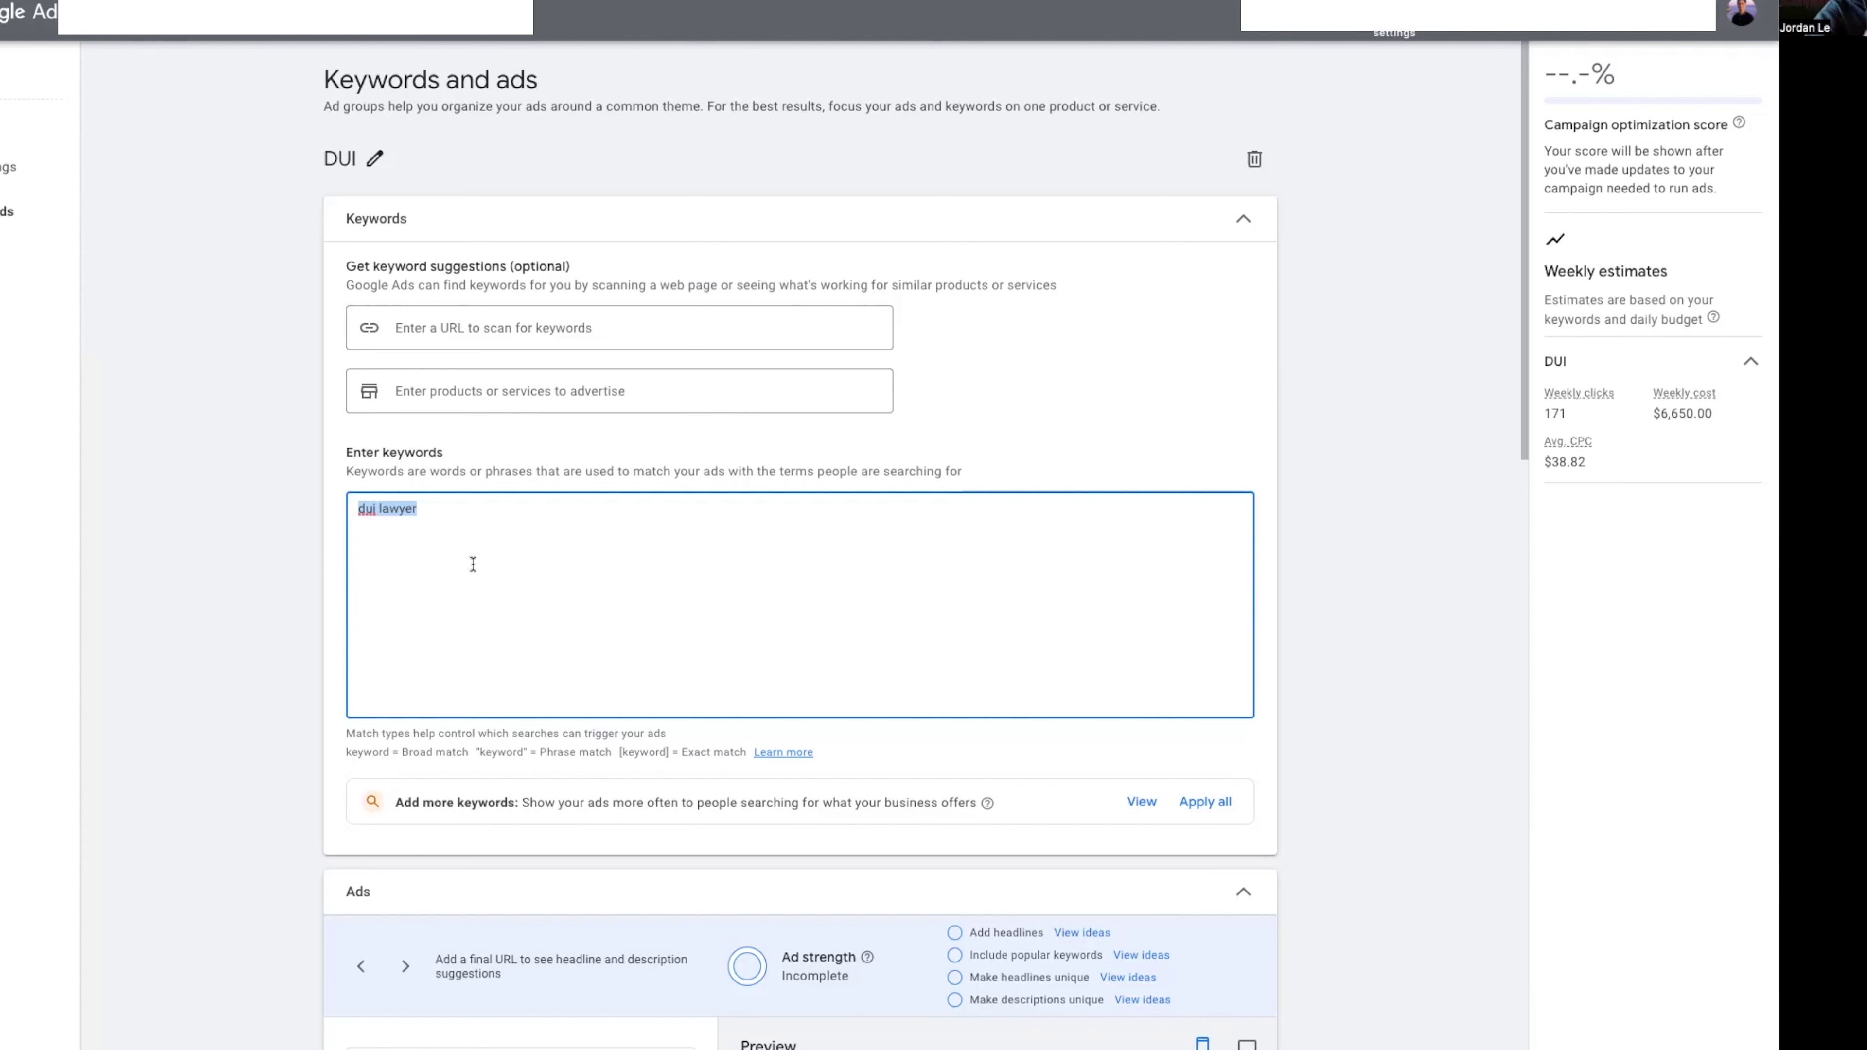
click(485, 564)
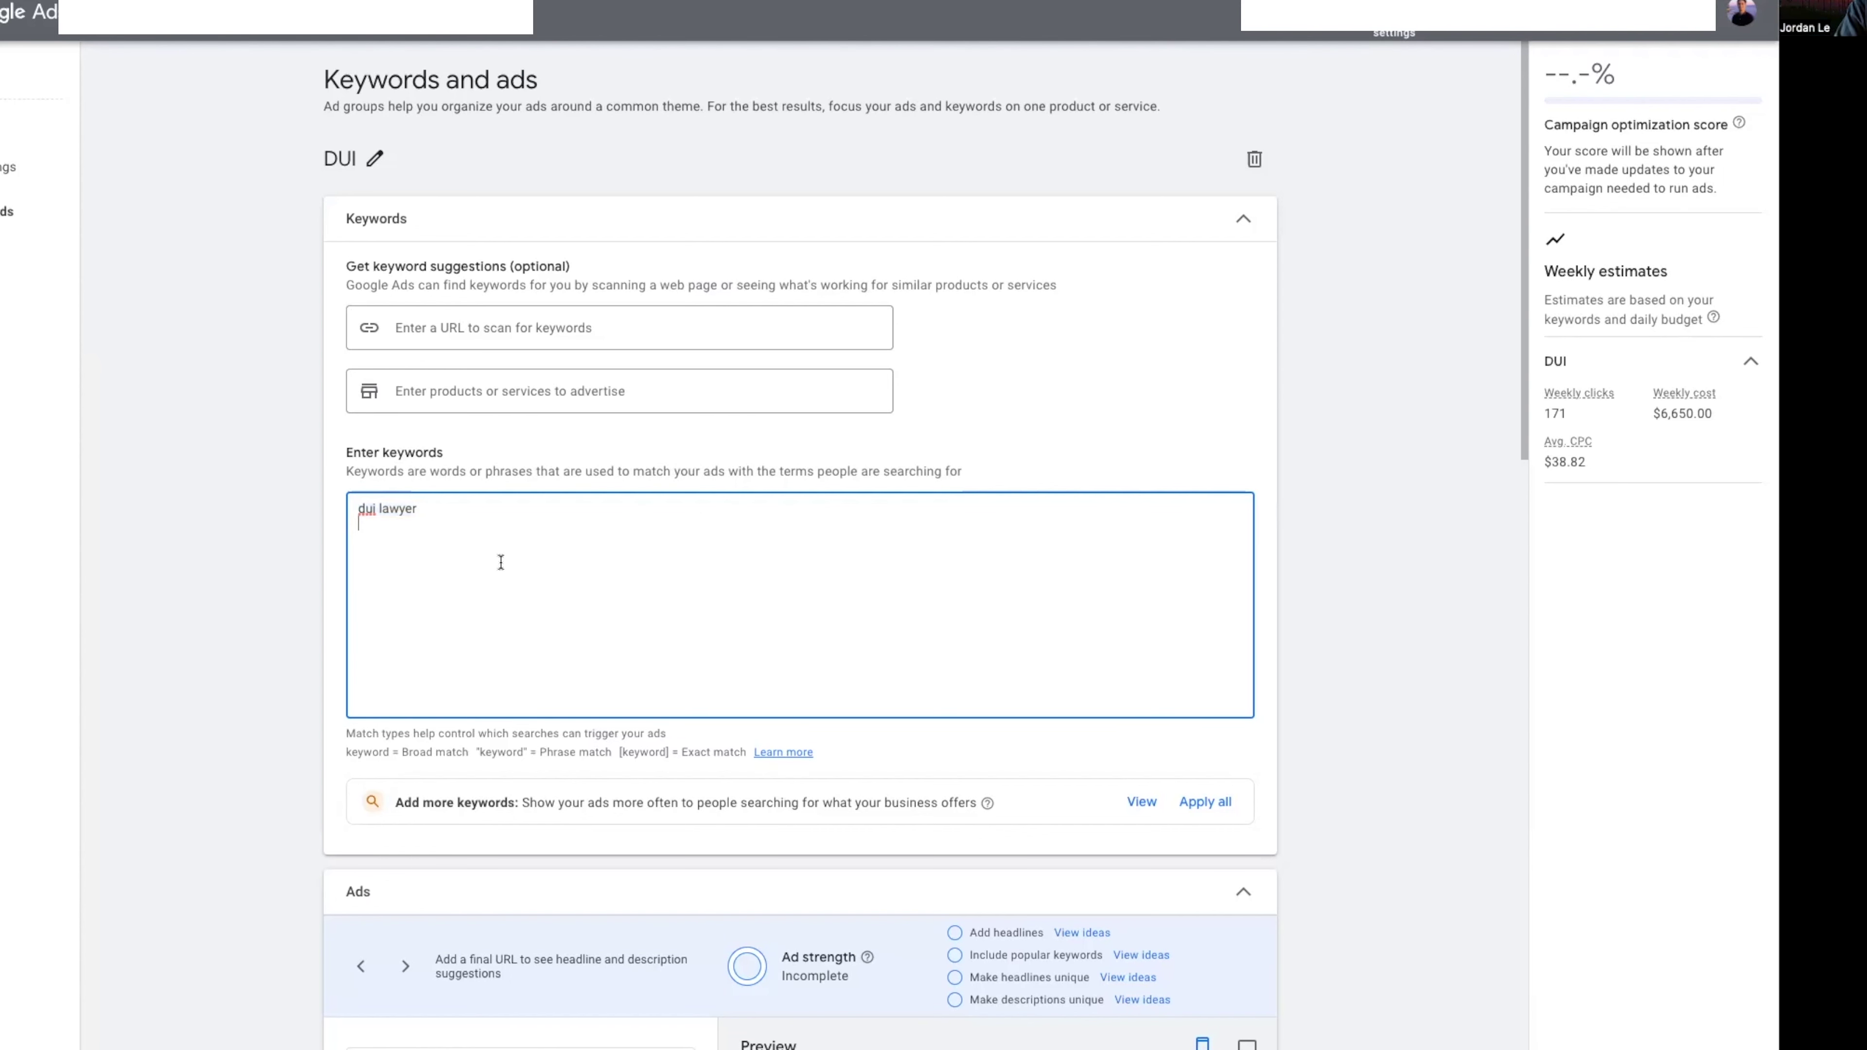
key(Return)
text("dui lawyer")
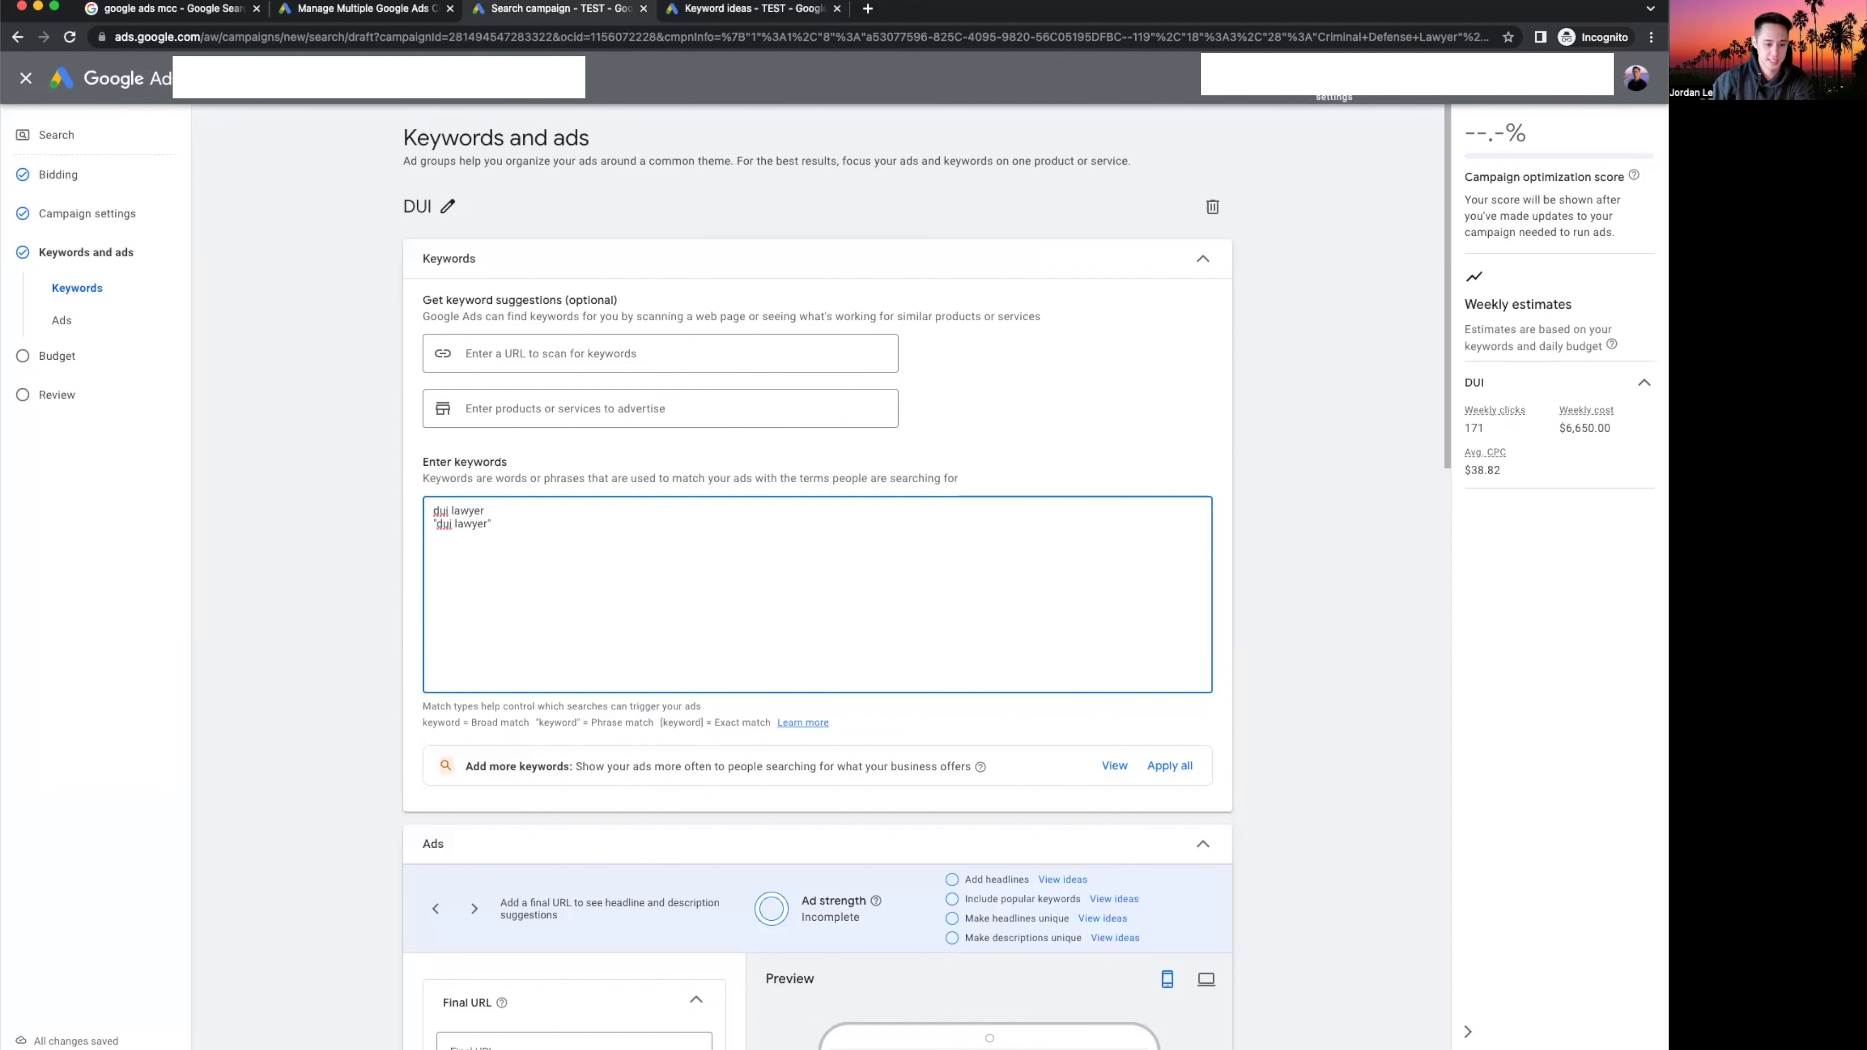
drag(494, 523, 393, 531)
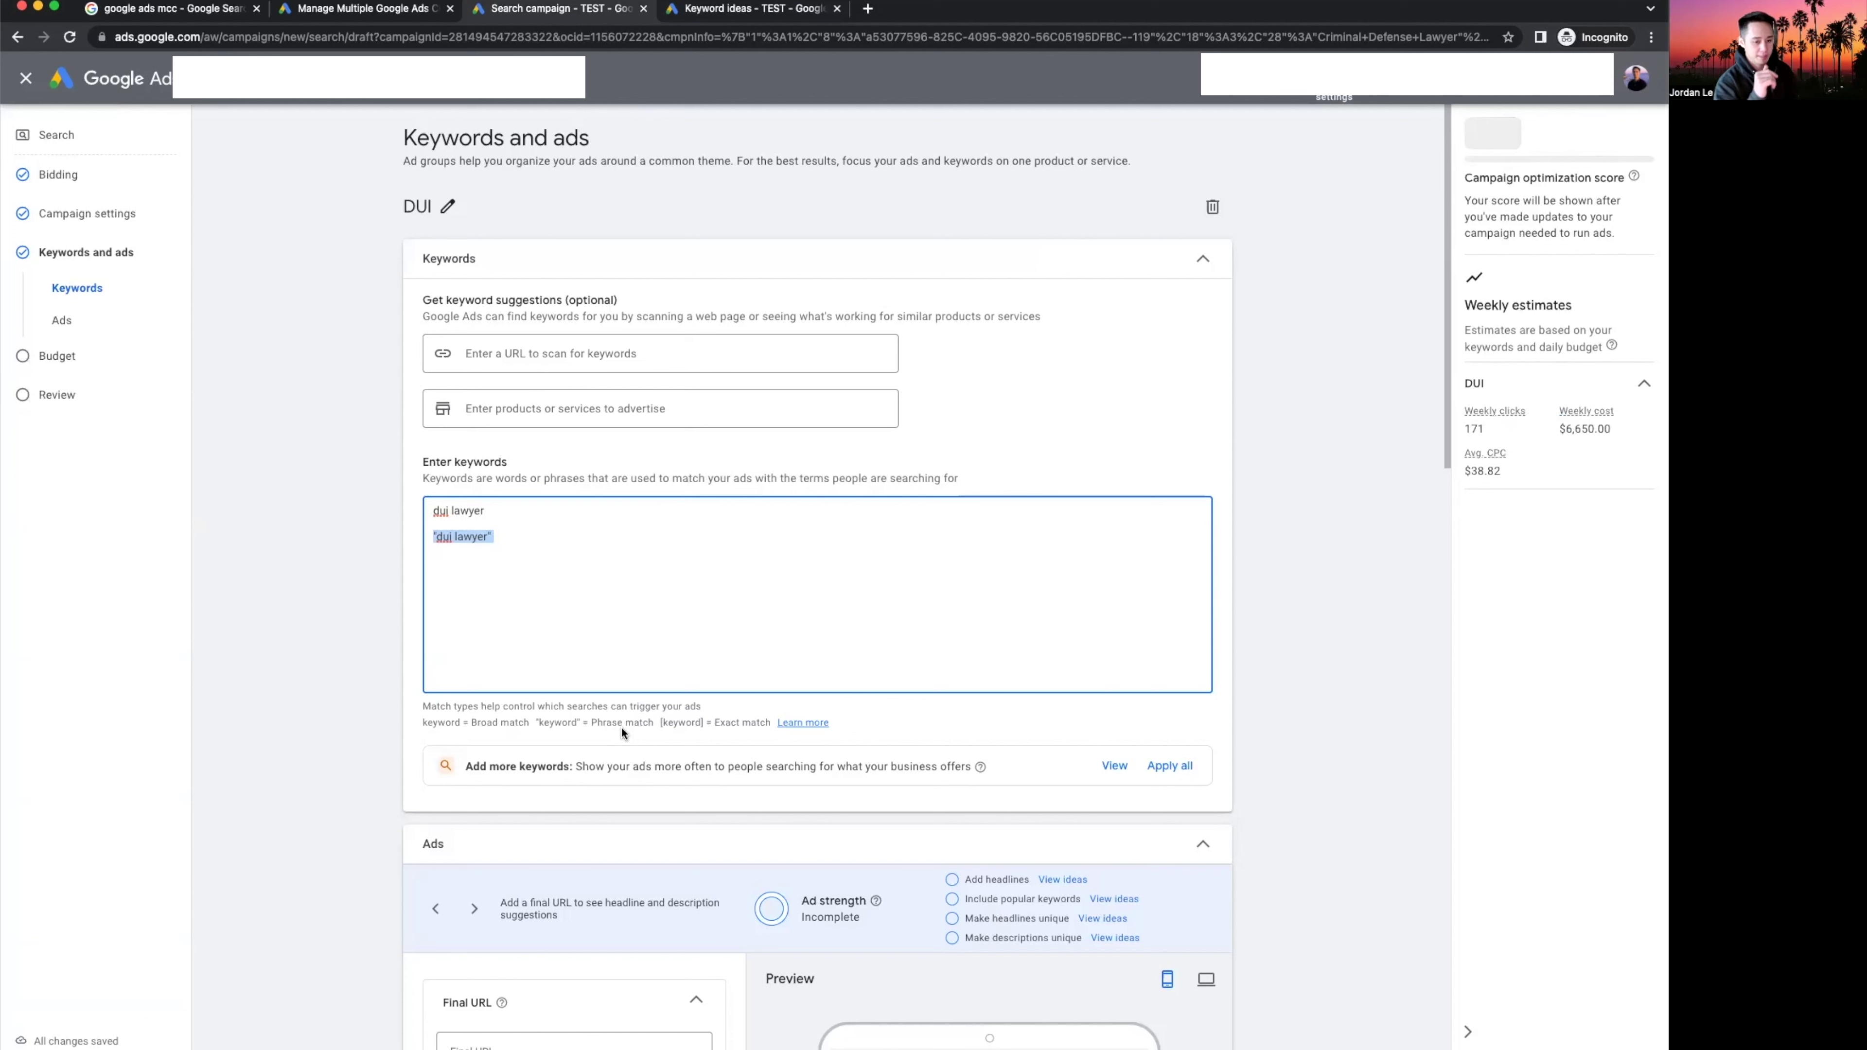
Add the note "ex: where can i find a dui lawyer" beside the phrase match keyword.
key(Right)
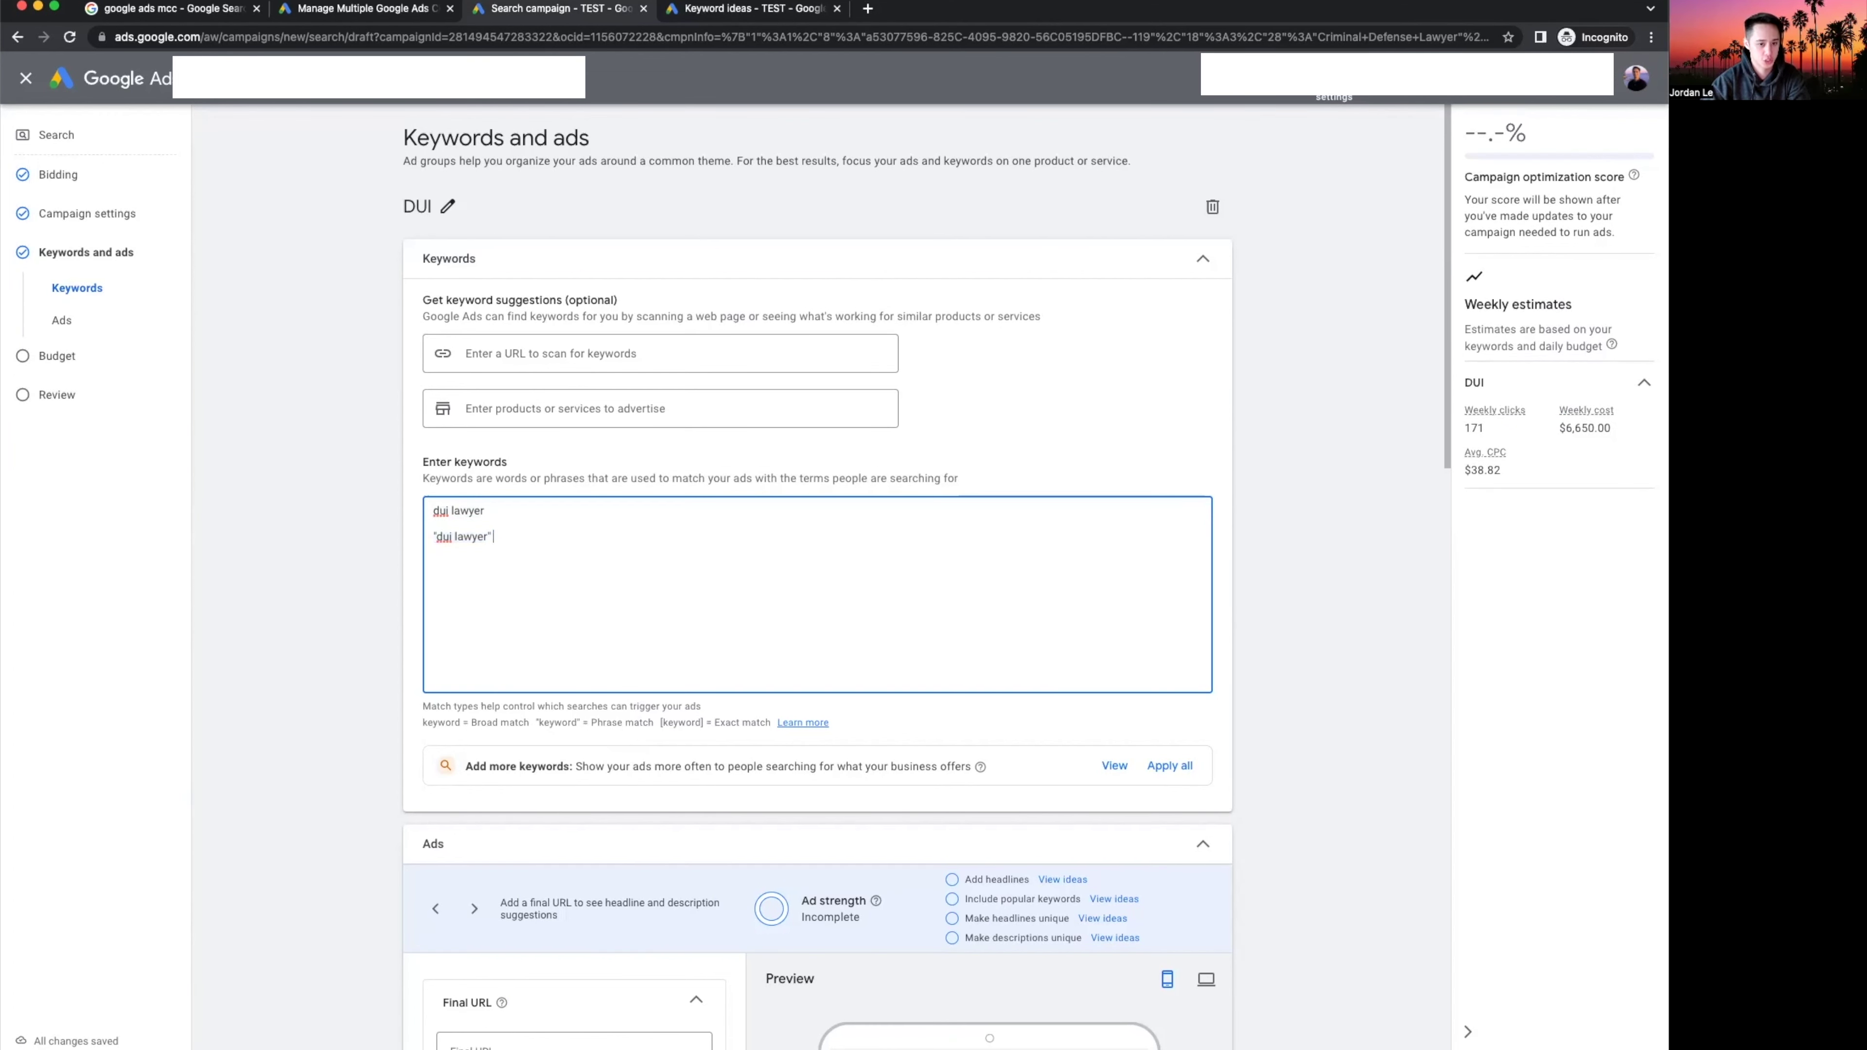
triple_click(481, 538)
click(541, 538)
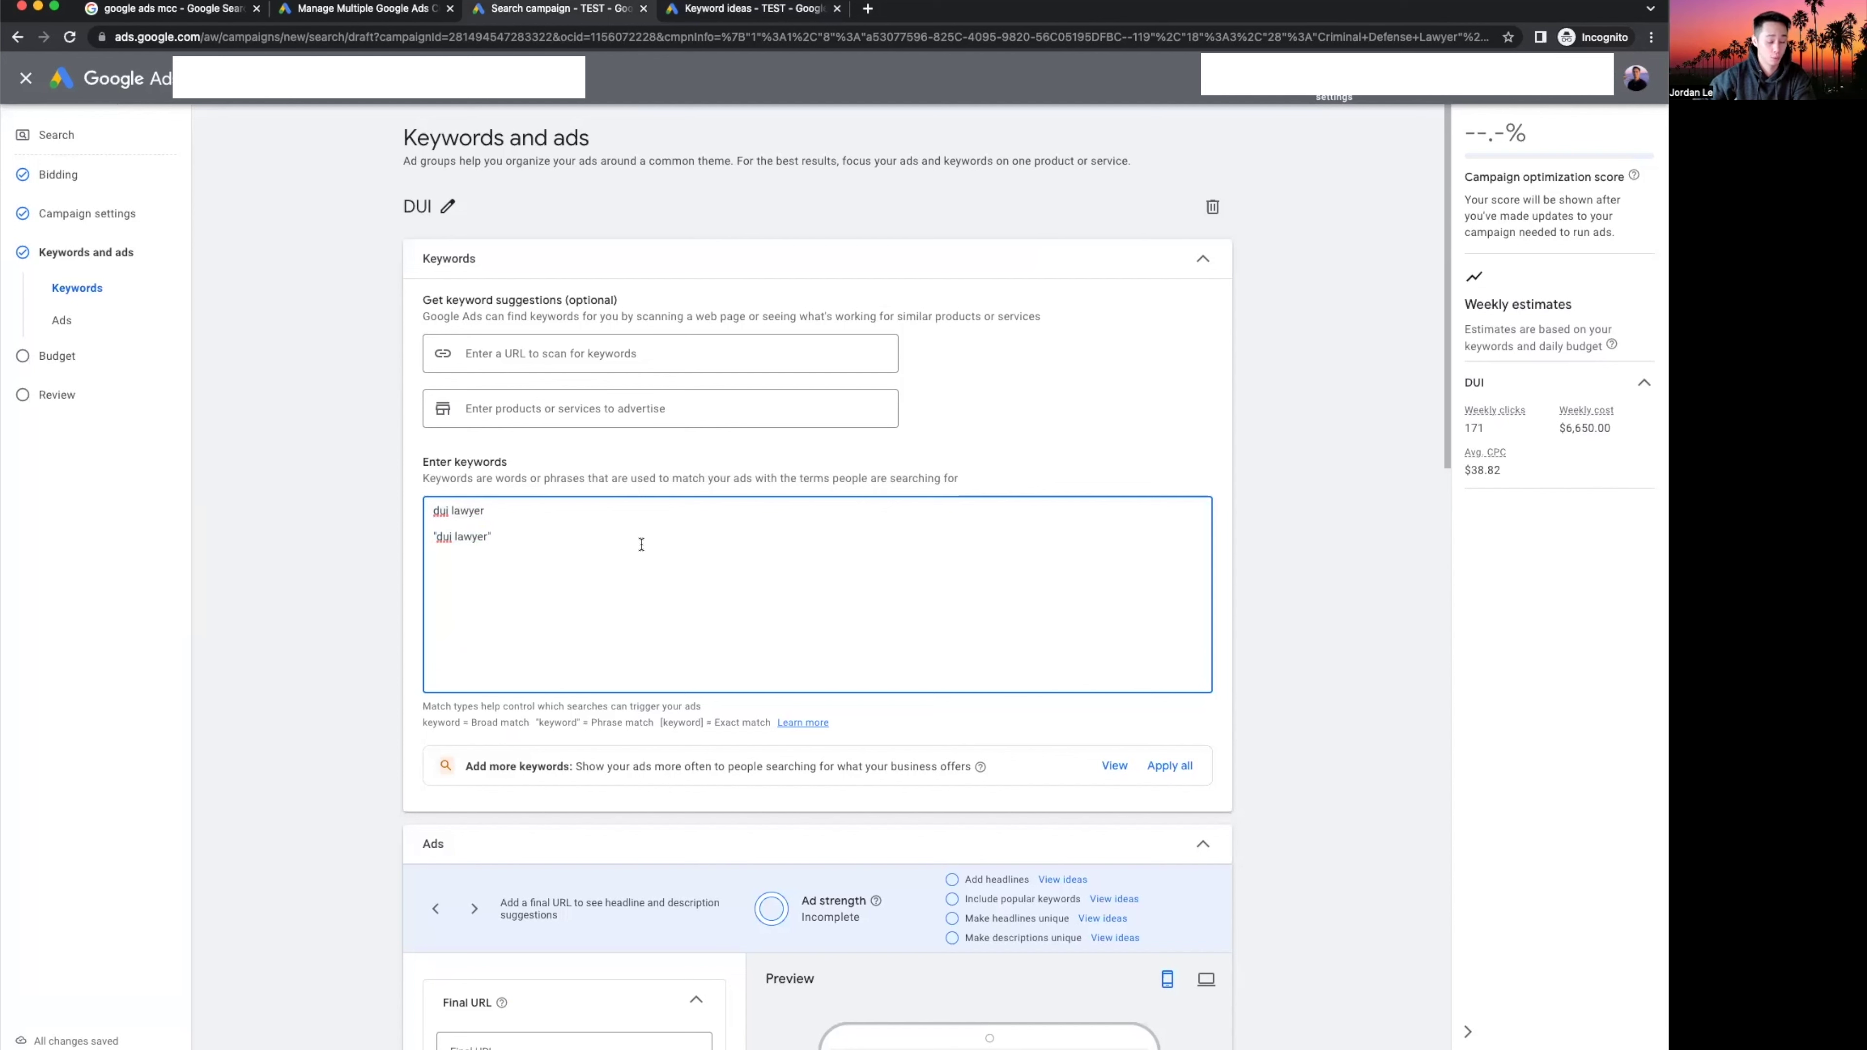
text(e)
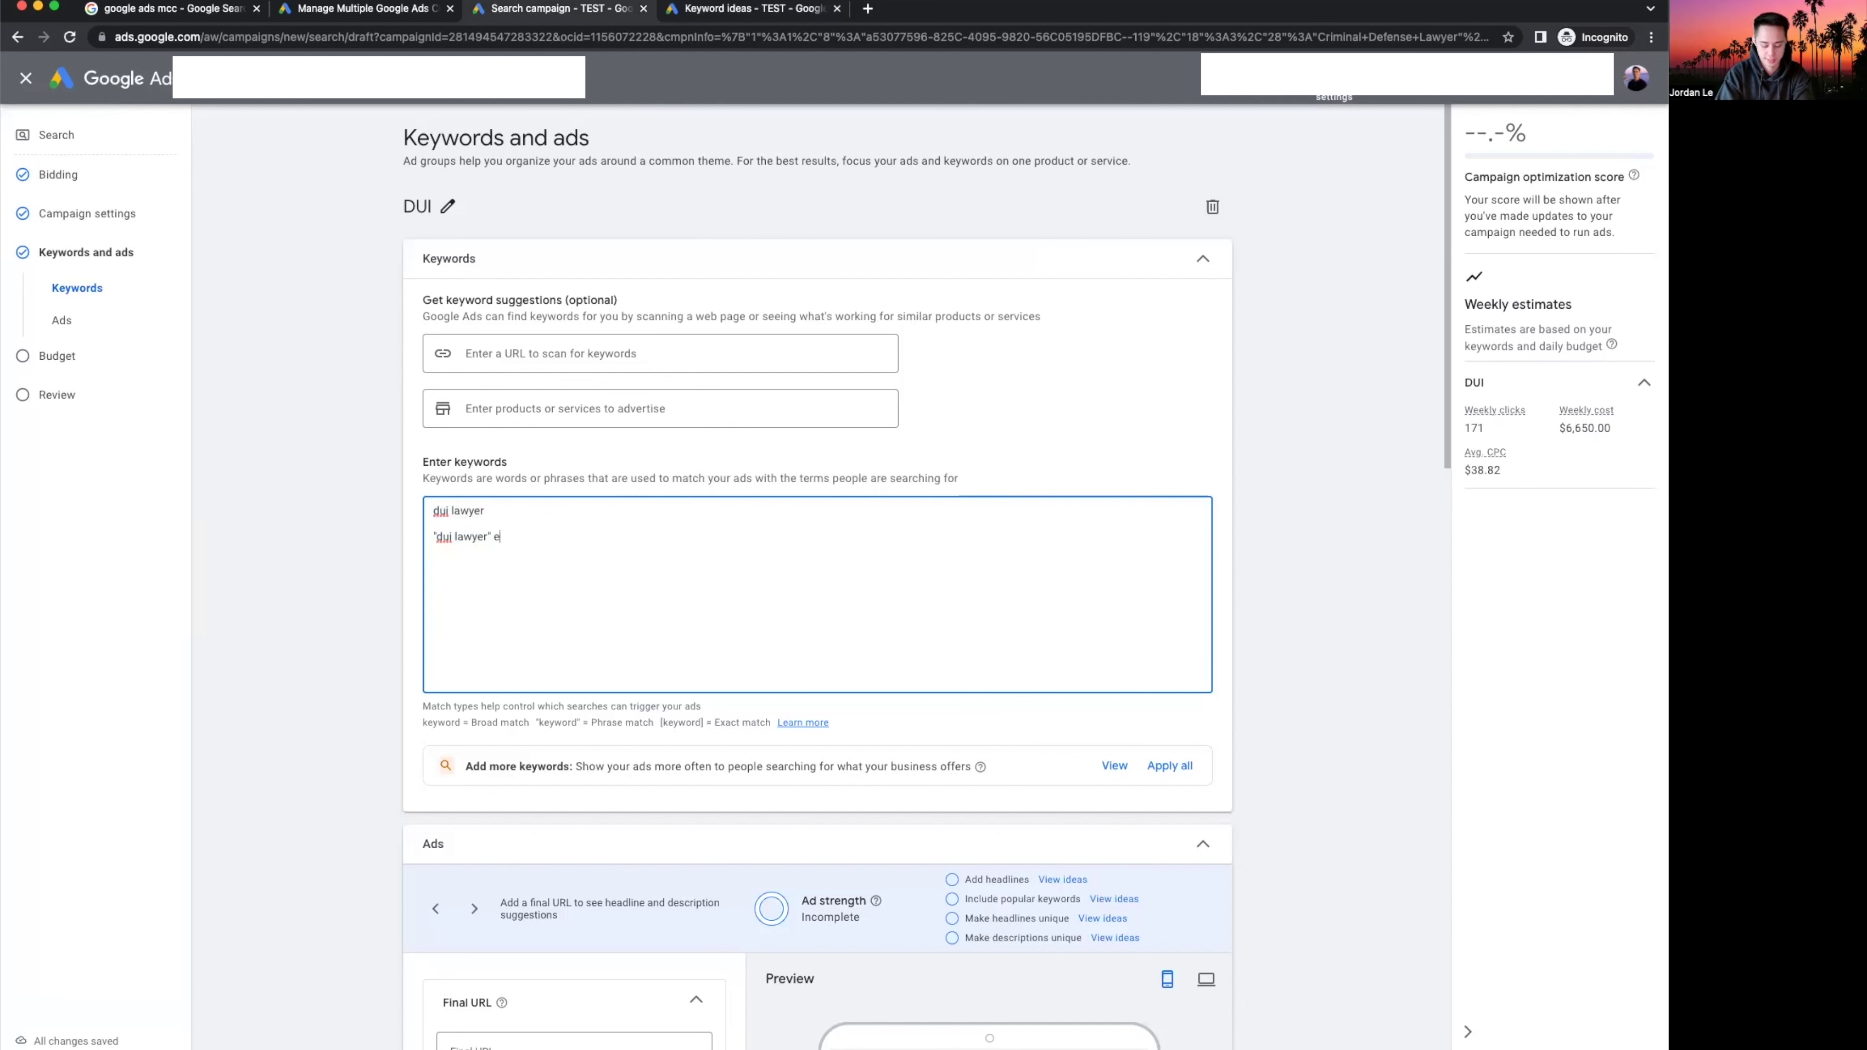
text(x: where can i find a d)
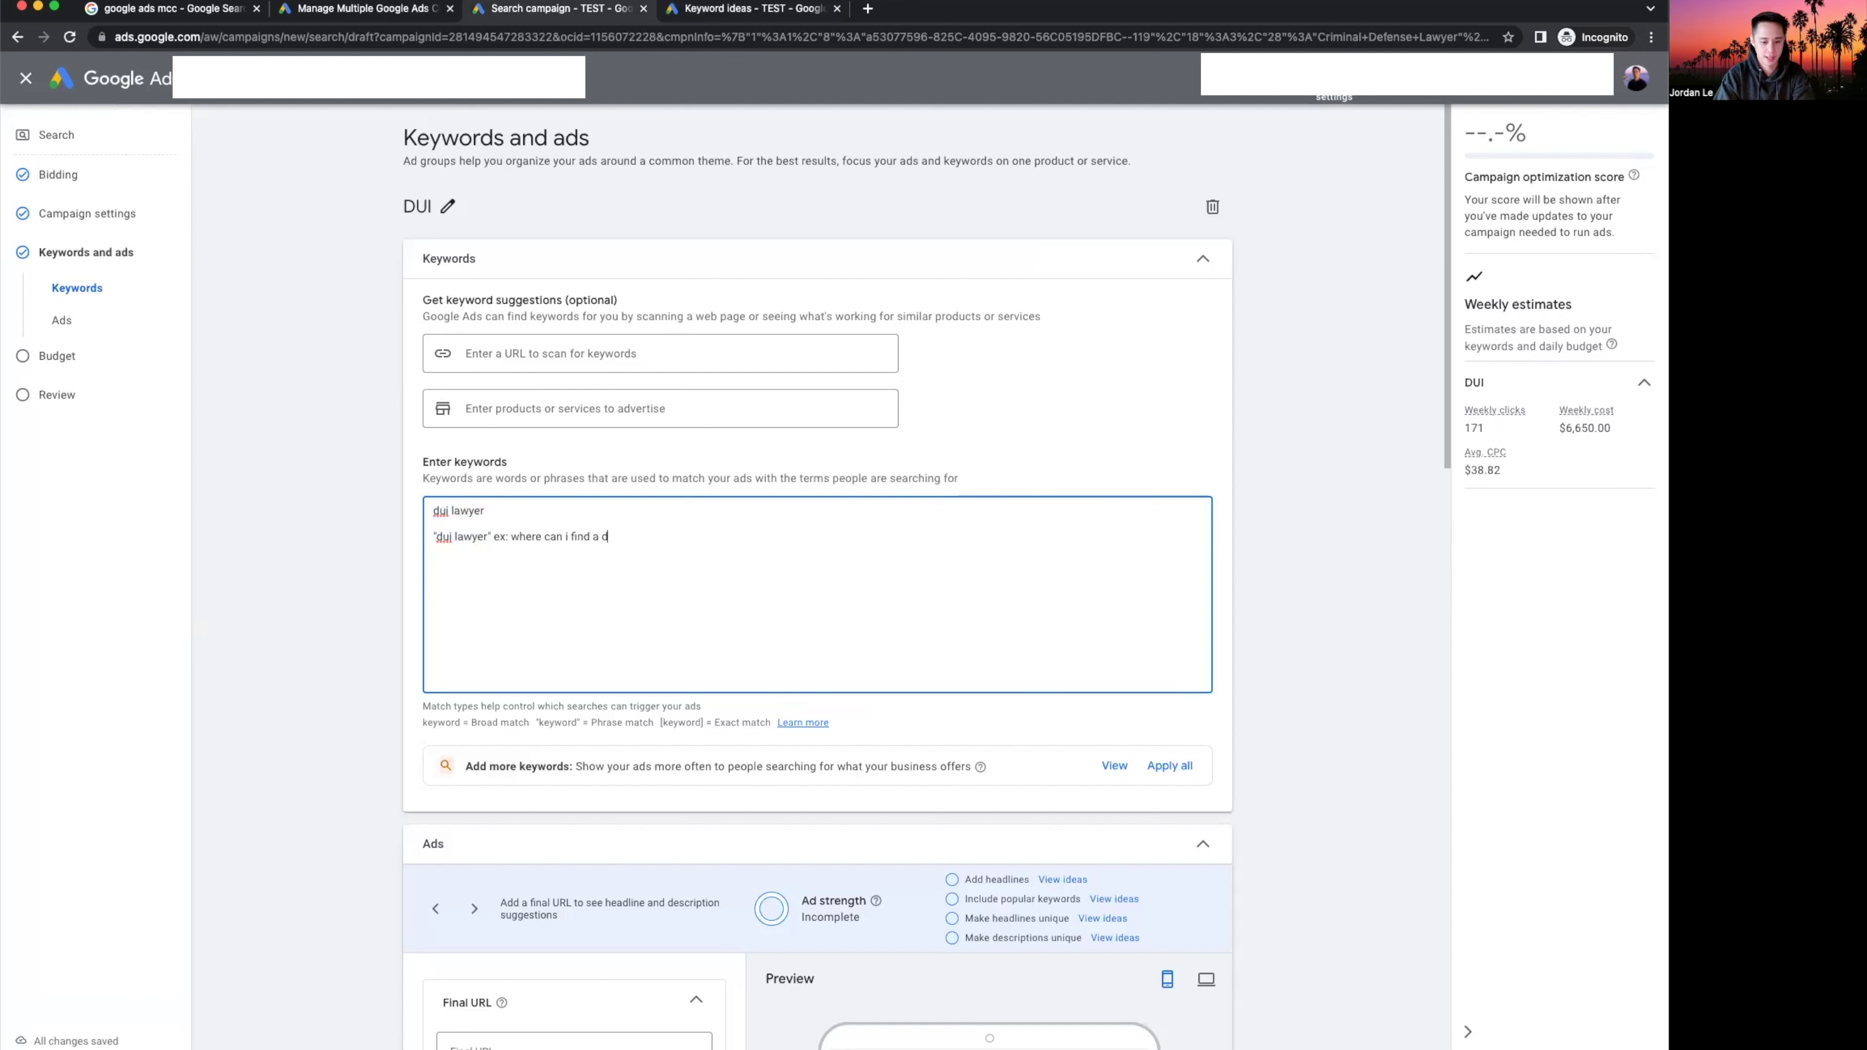
text(ui lawyer)
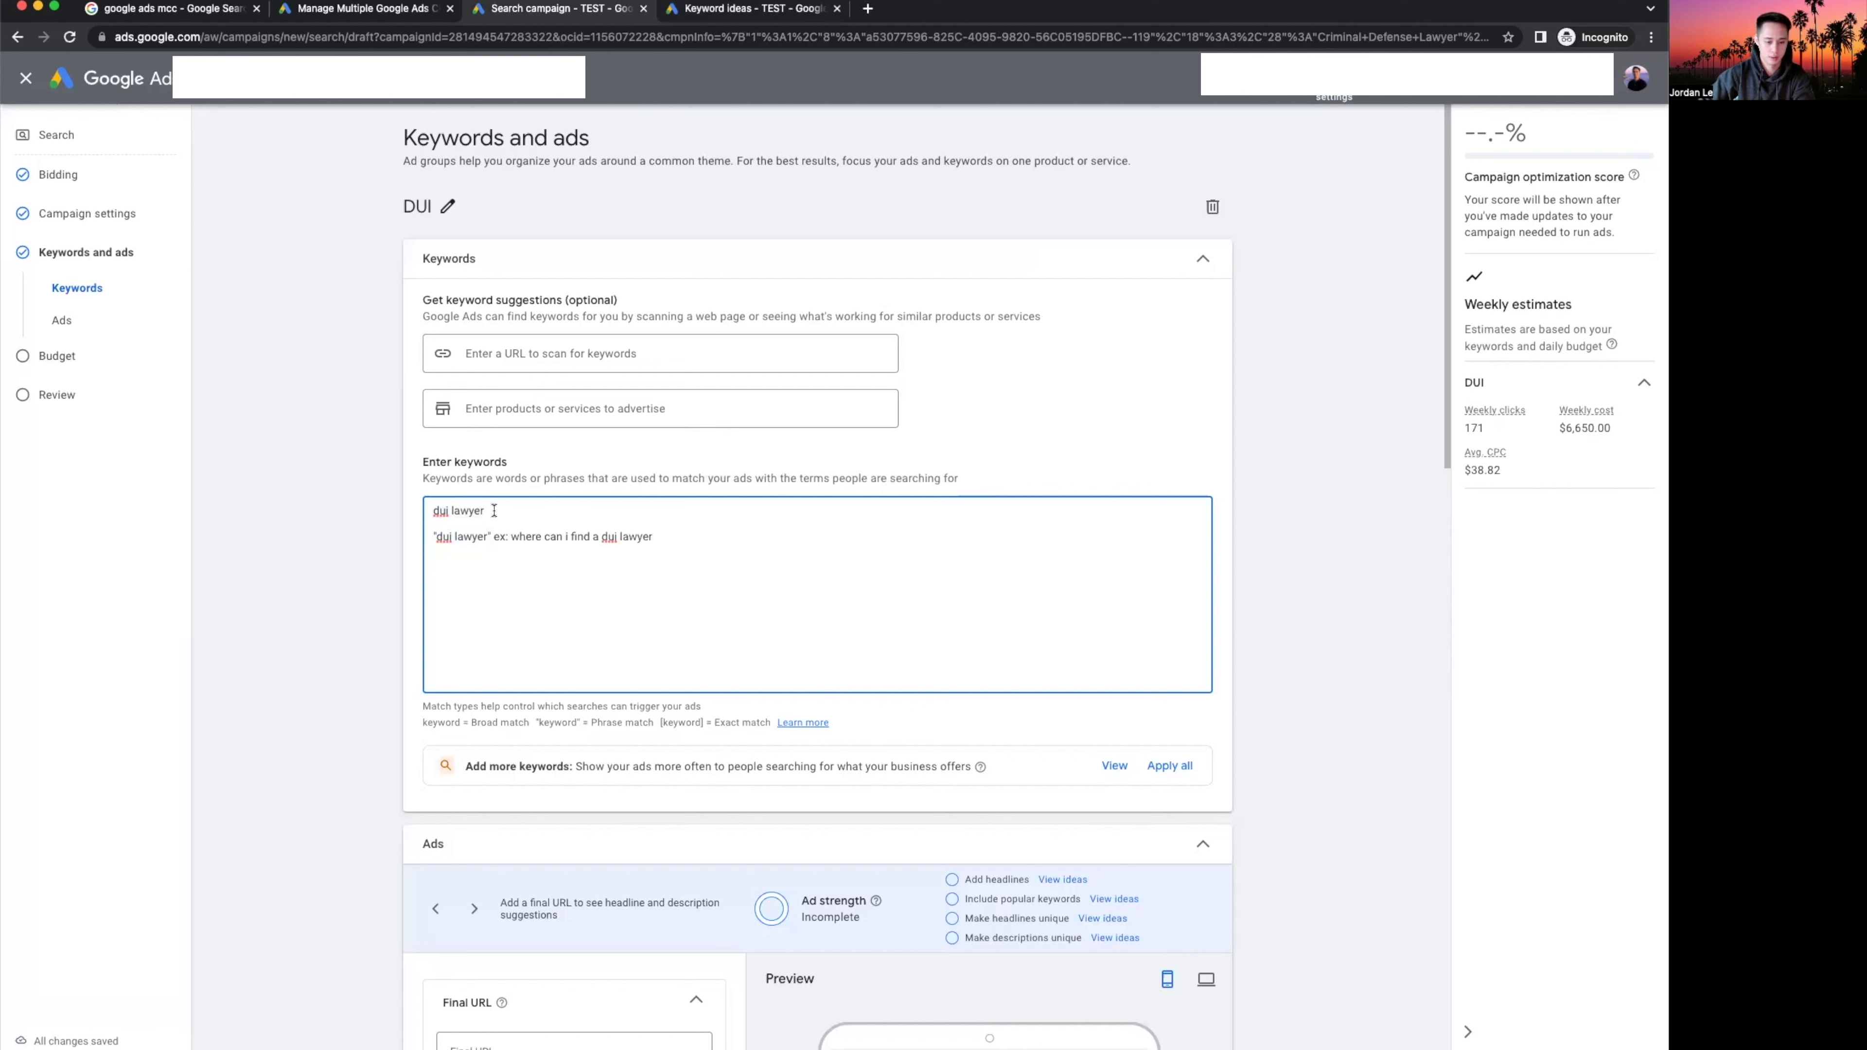
drag(512, 536, 677, 541)
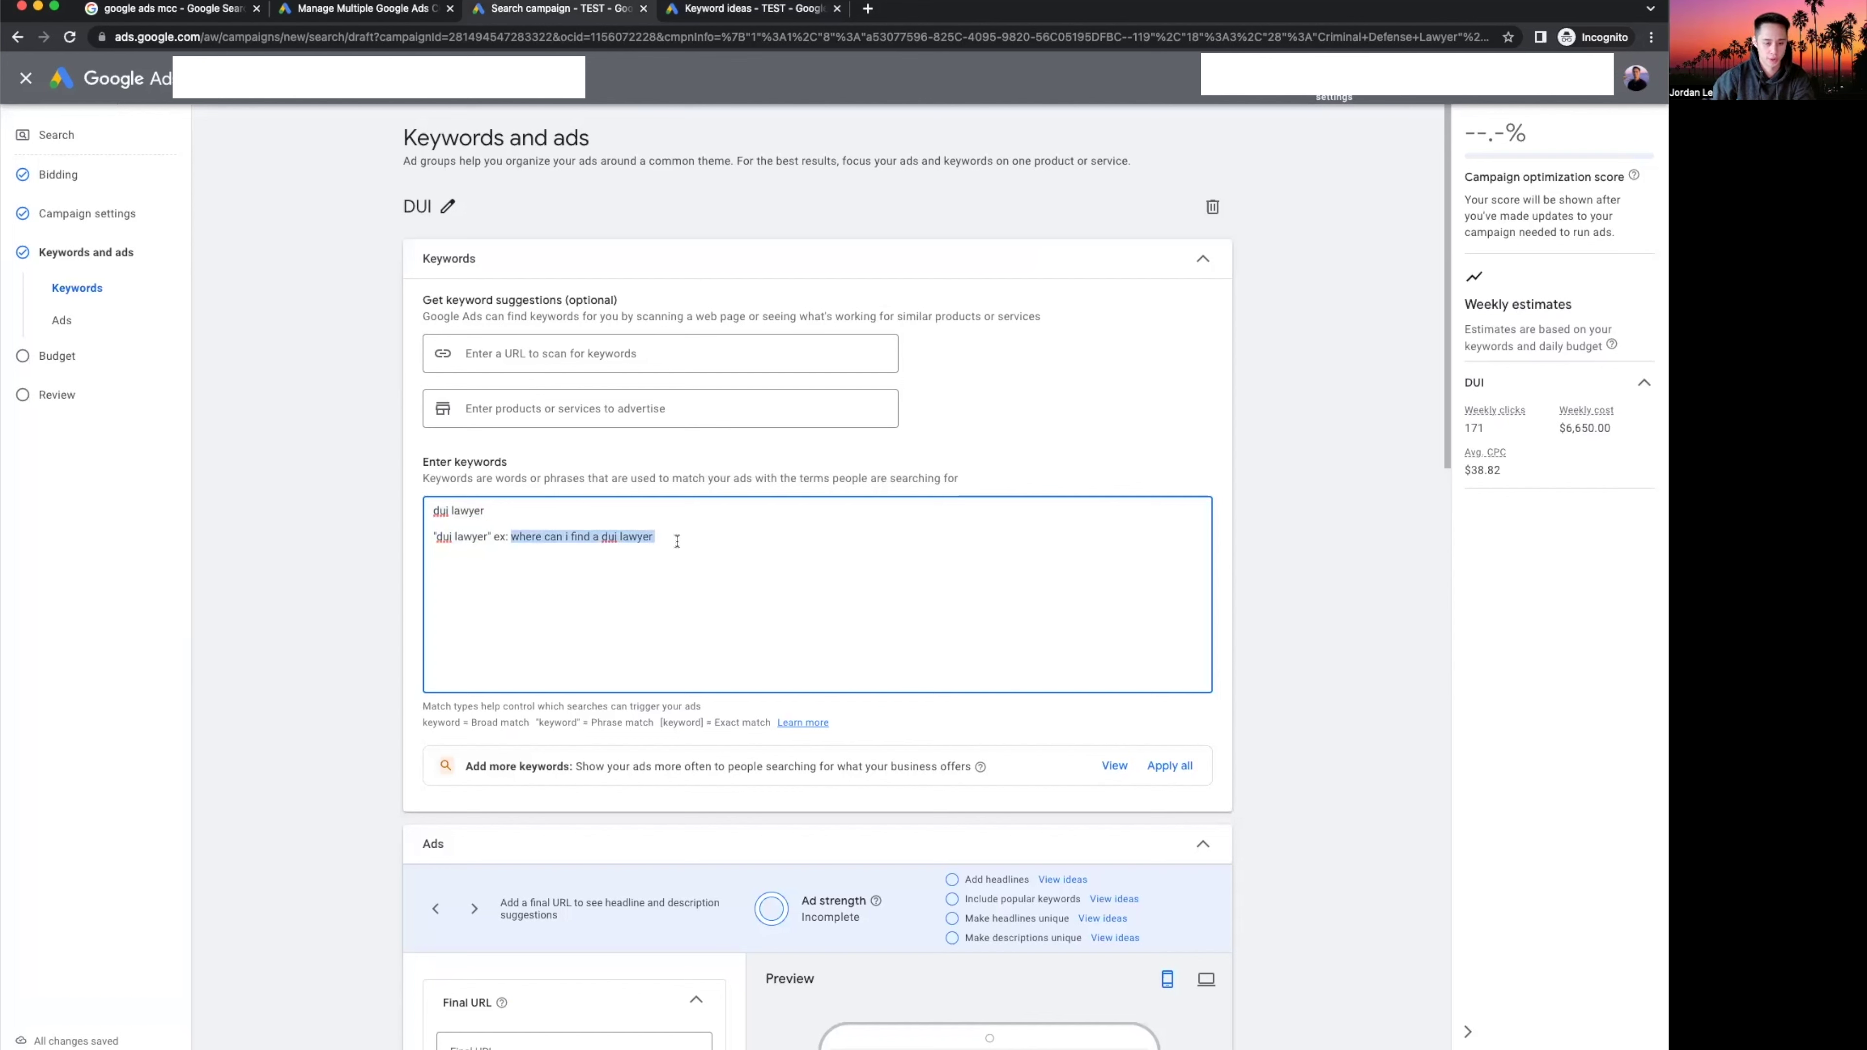
Append a second example query, "Where can i find a dui lawyer near me", to the phrase match line.
click(854, 584)
text(. Where can i find a dui lawyer near me)
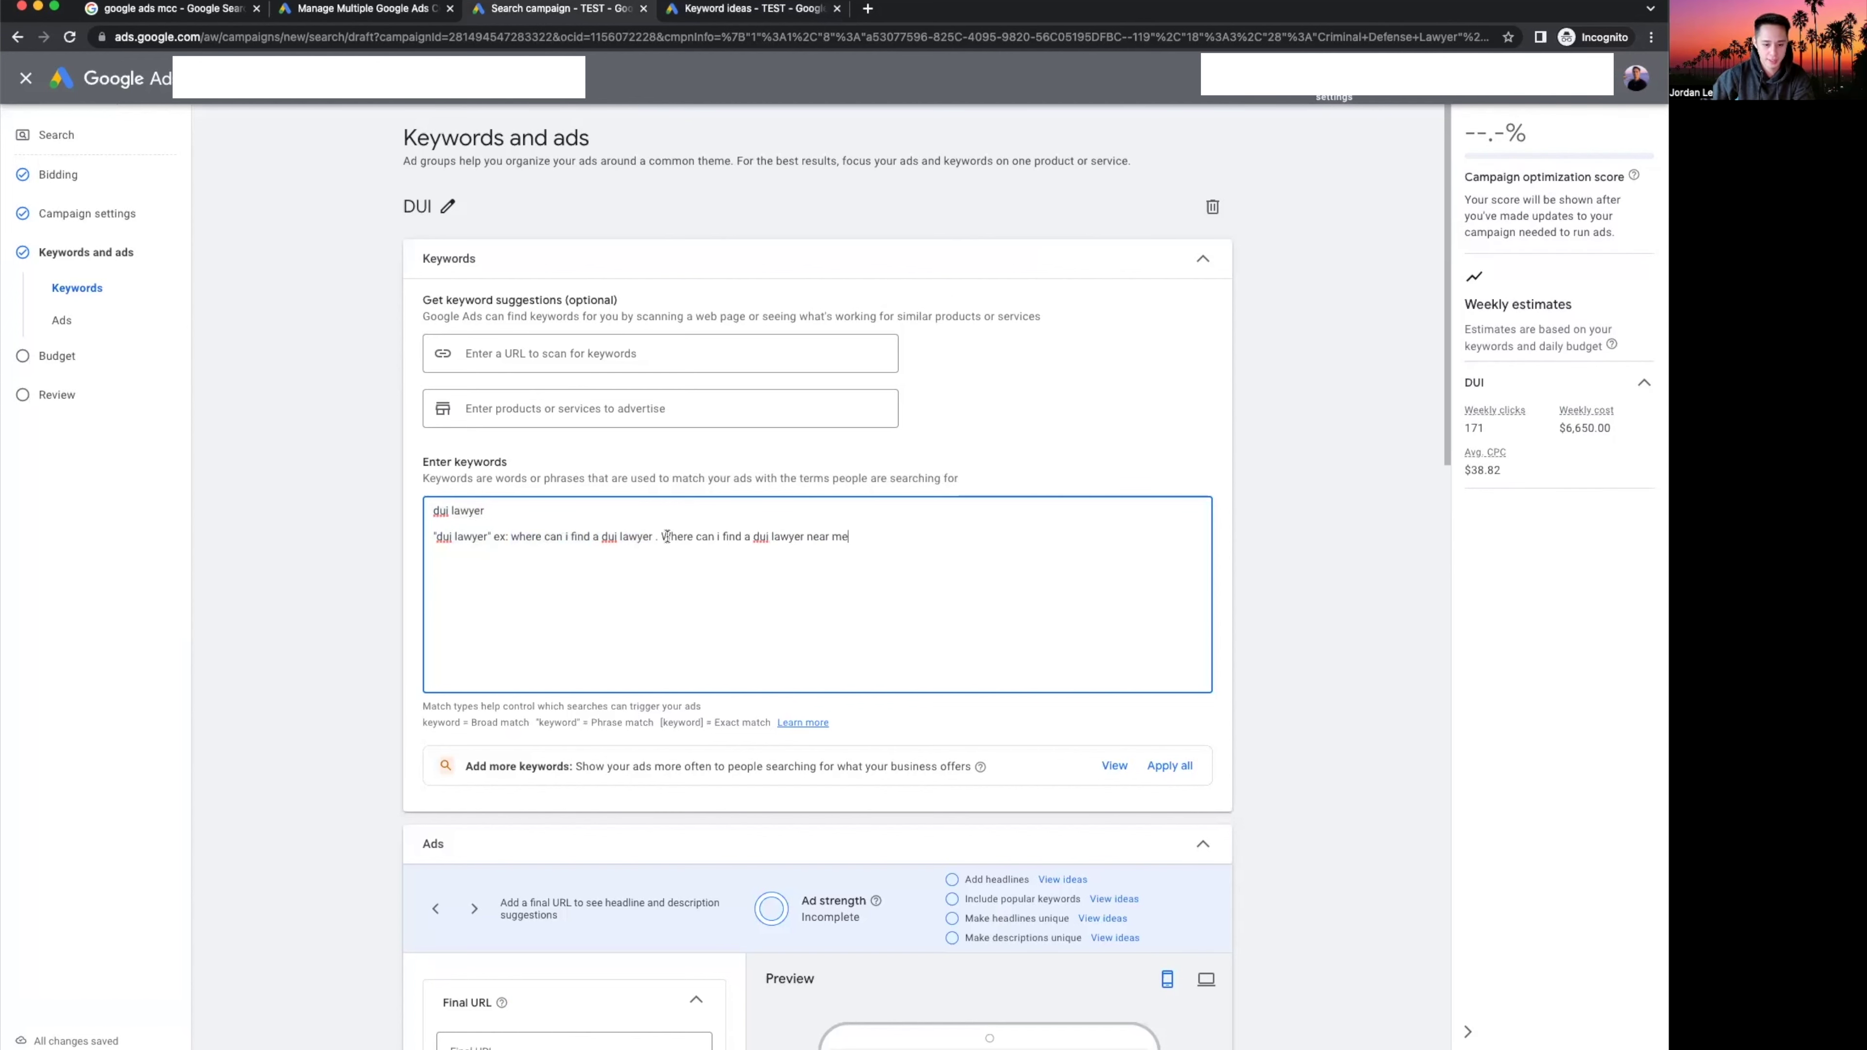
drag(667, 537, 753, 542)
click(768, 537)
click(878, 548)
Append the scrambled example query "where can lawyer i dui myself." to the end of the phrase match line.
text(.)
text( where can lawyer i dui myself.)
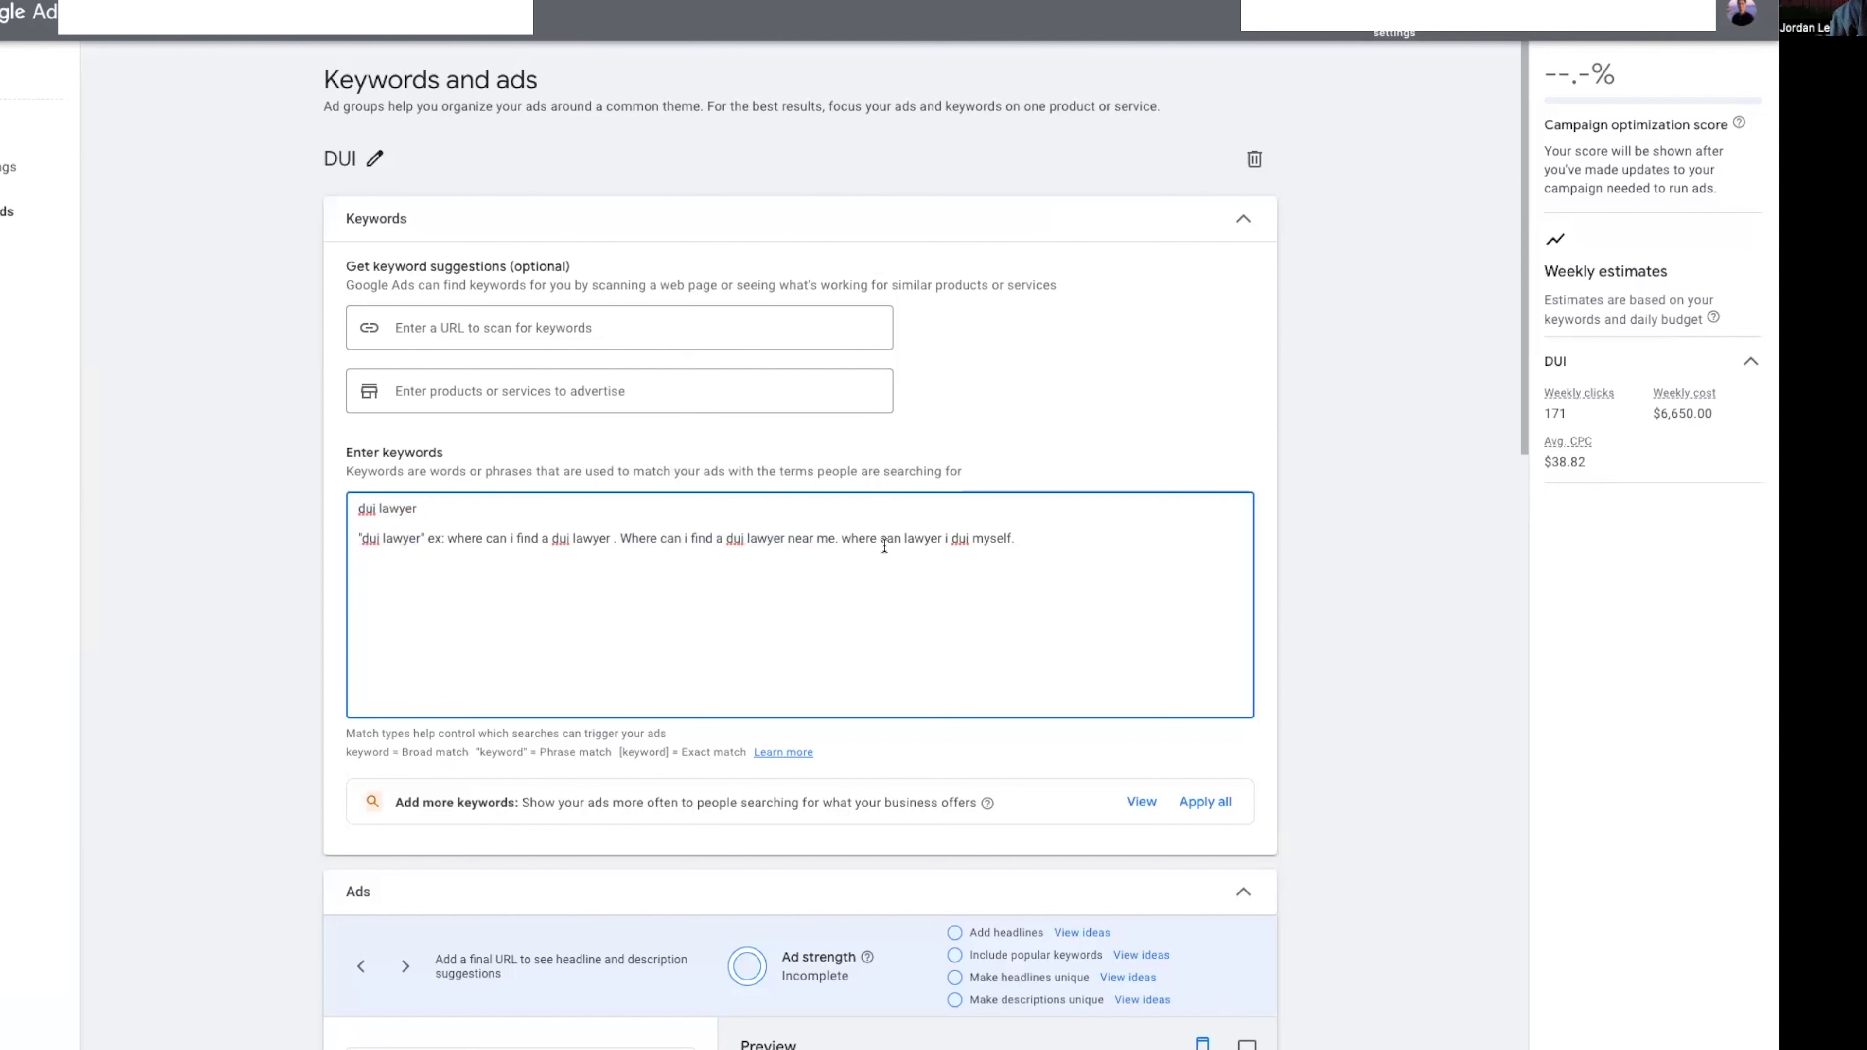
drag(843, 537, 1025, 538)
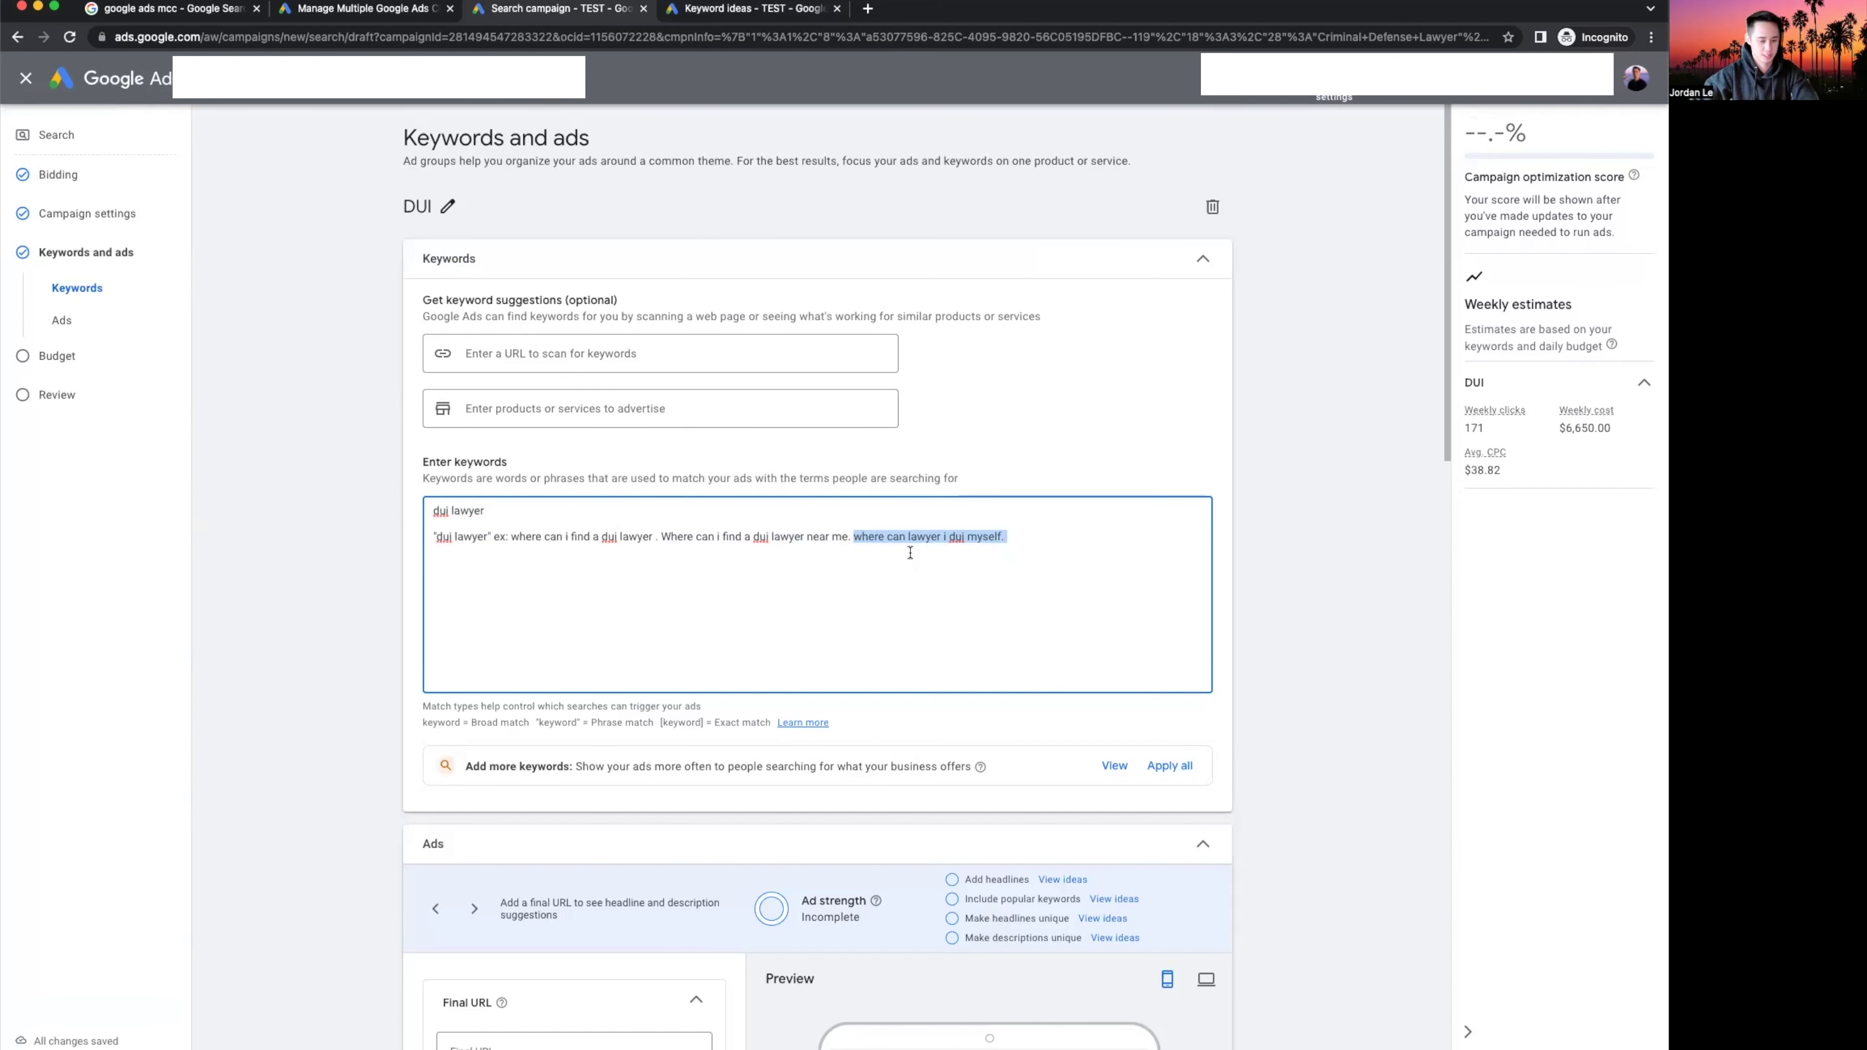
drag(488, 536, 412, 544)
click(1087, 538)
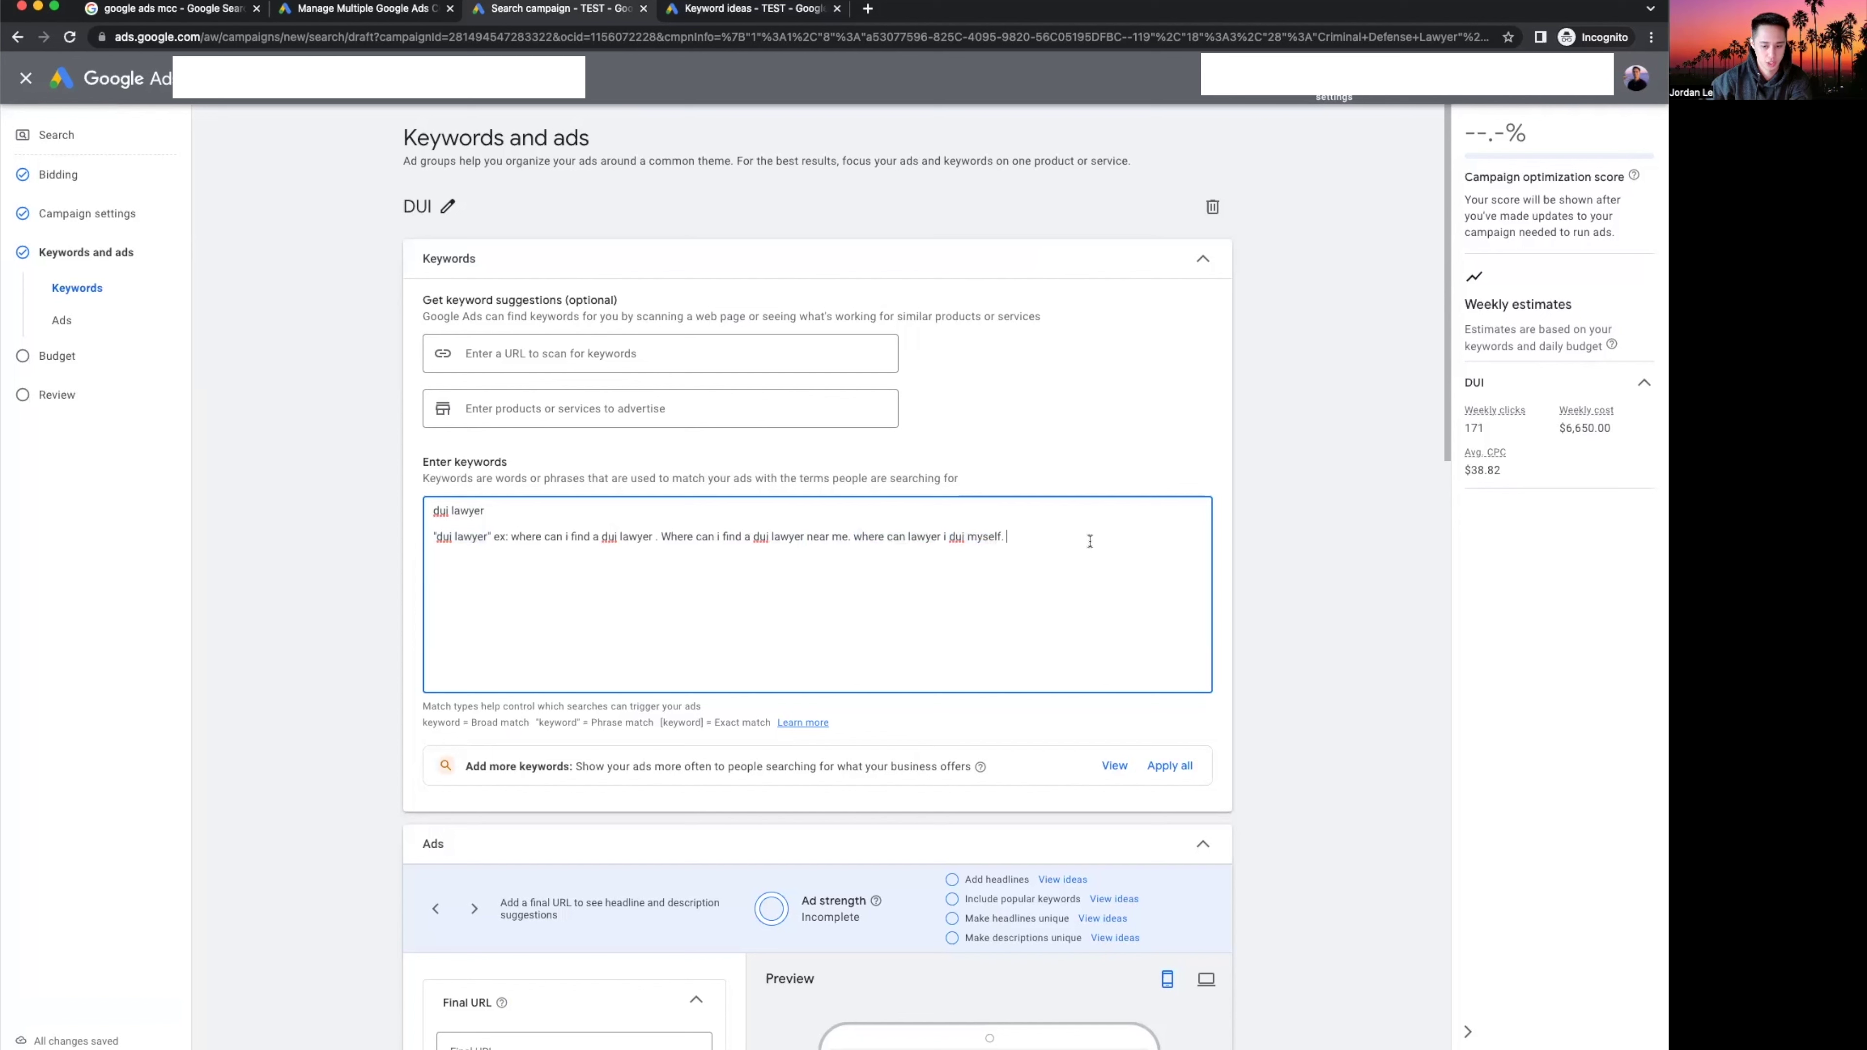
Add [dui lawyer] on a separate line as an exact match keyword, noting DUI LAWYER as its example.
key(Return)
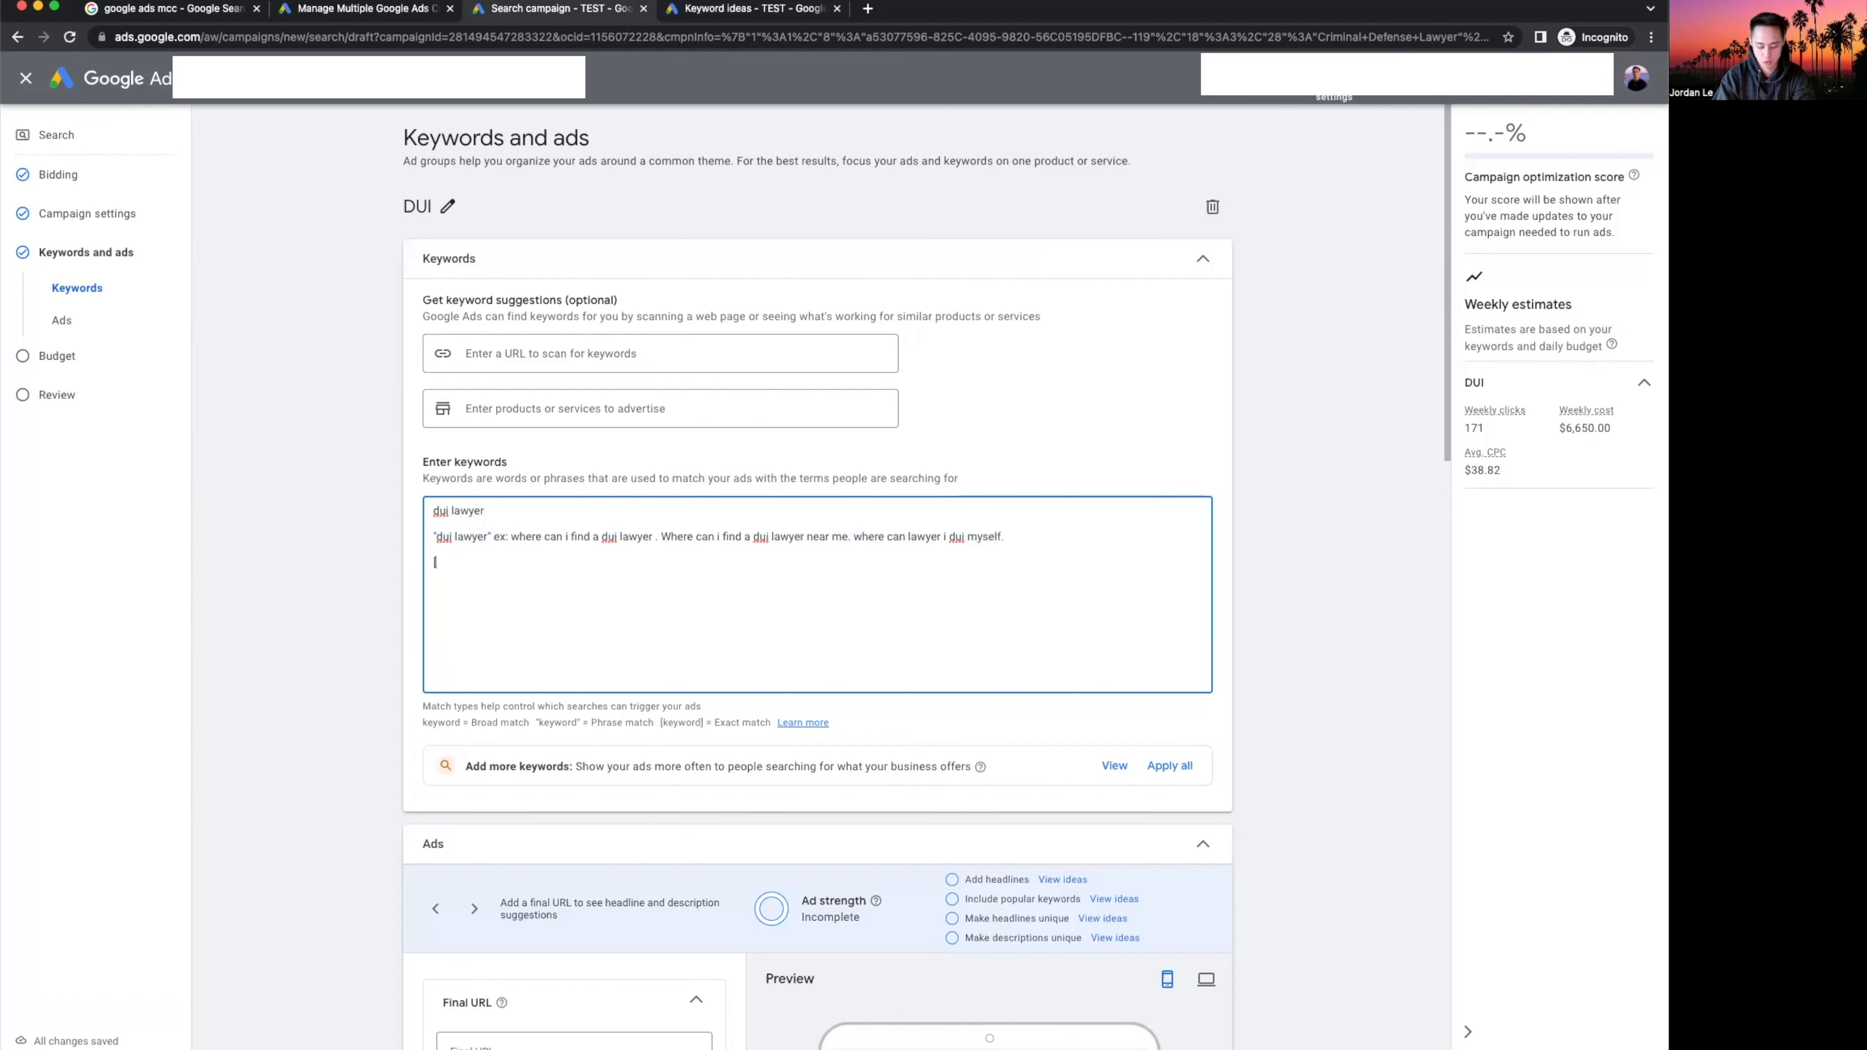
text([dui laywer] - D)
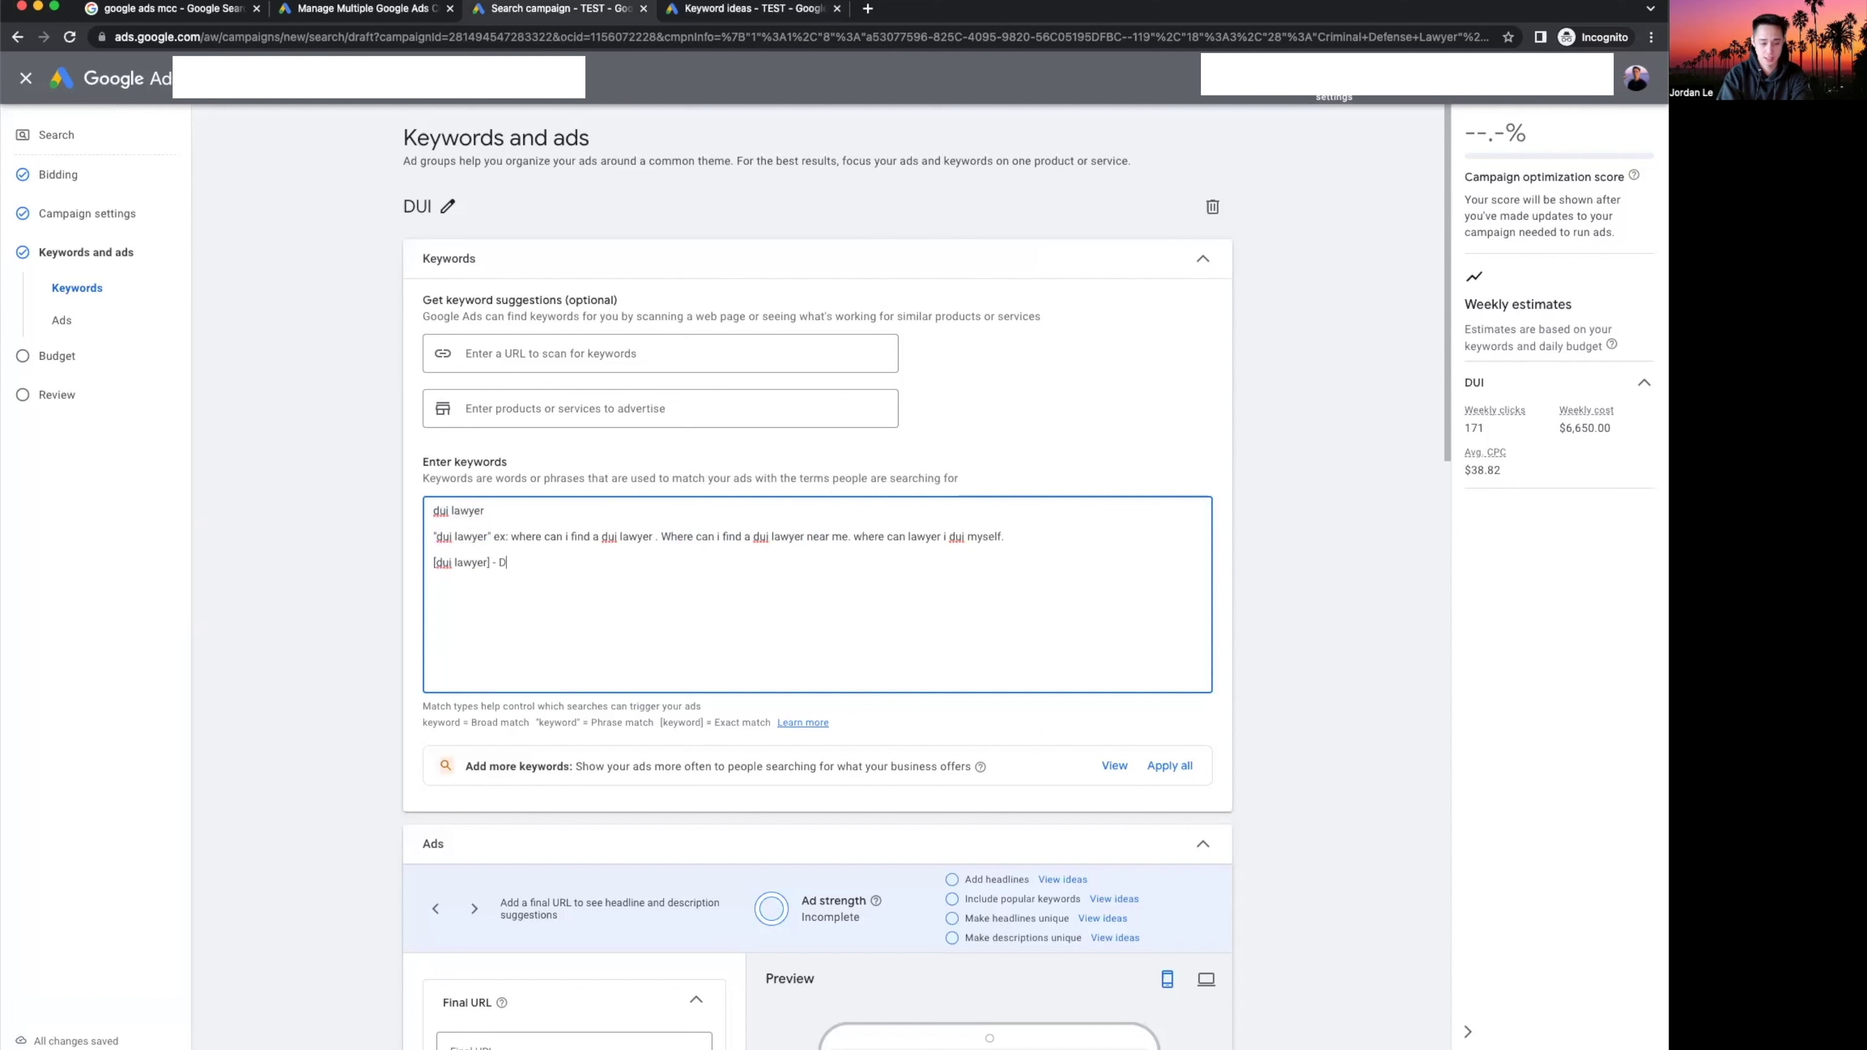
text(LAWYER)
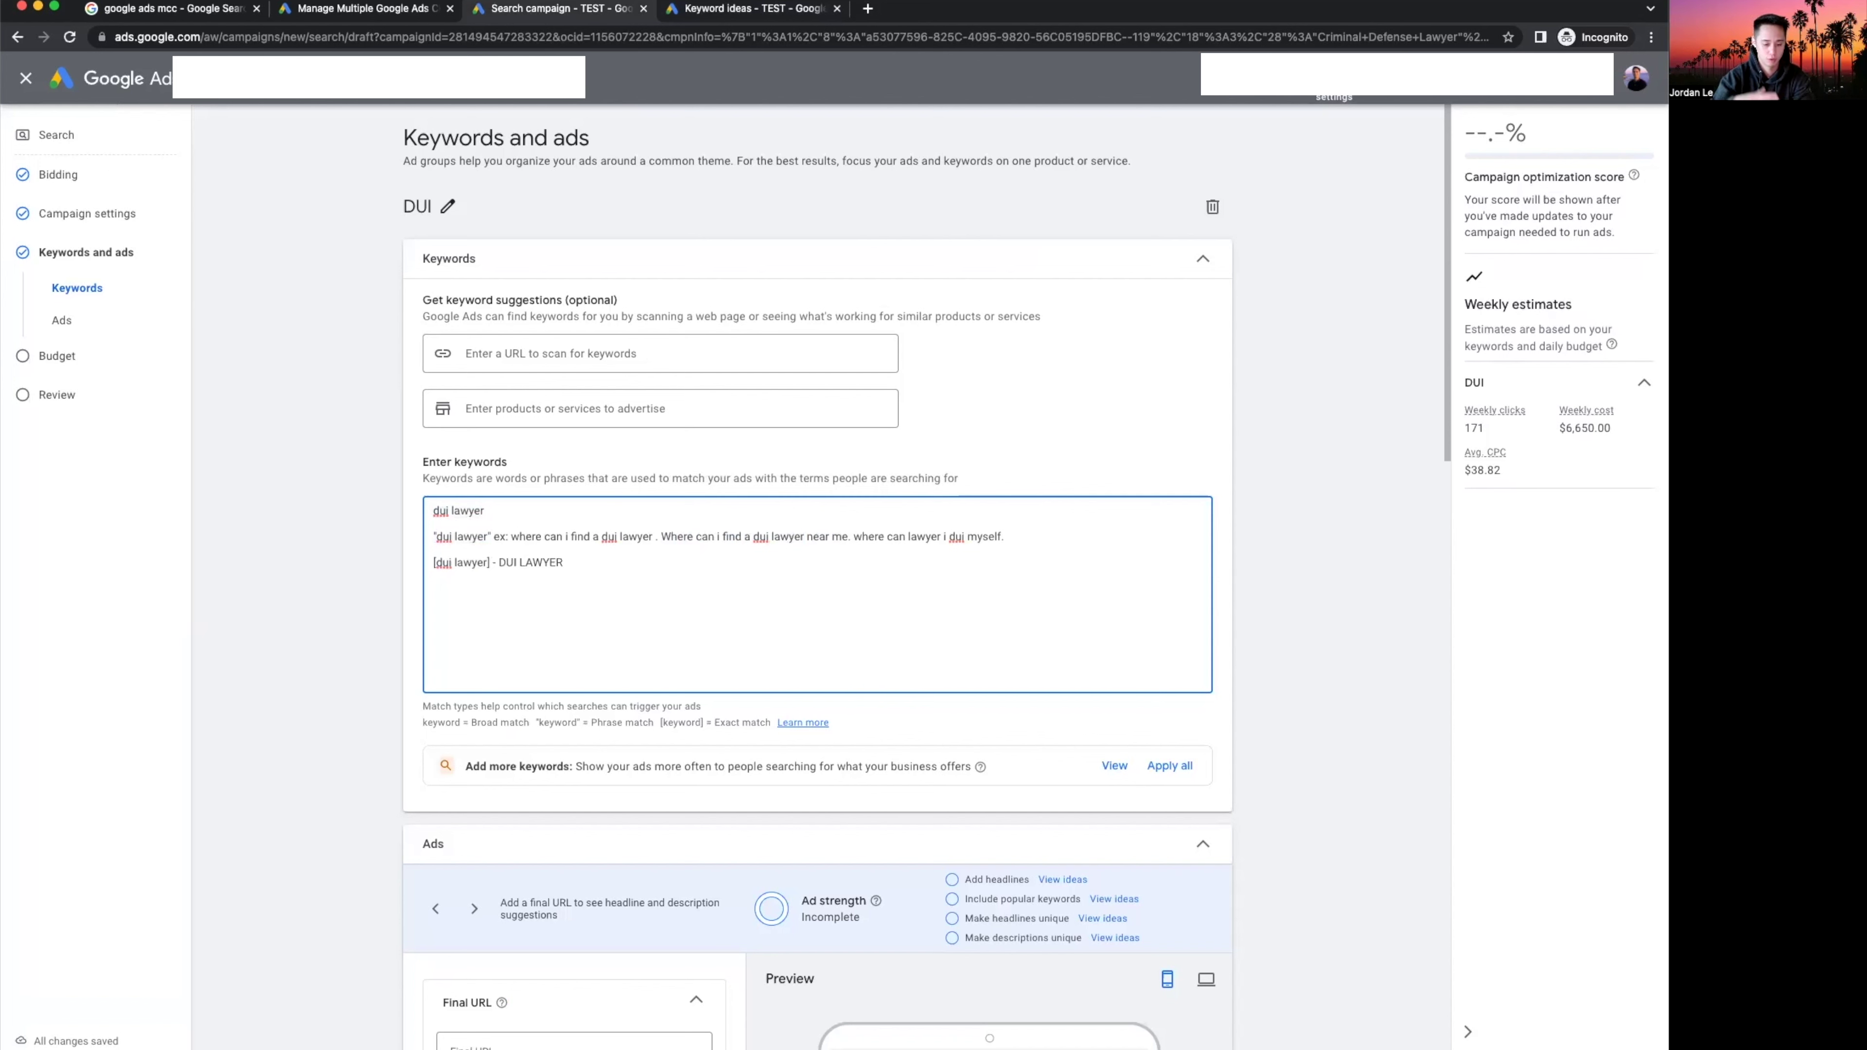
Add [DUI Lawyer near me] on another line as an exact match, with the example dui lawyer near me.
key(Return)
text([)
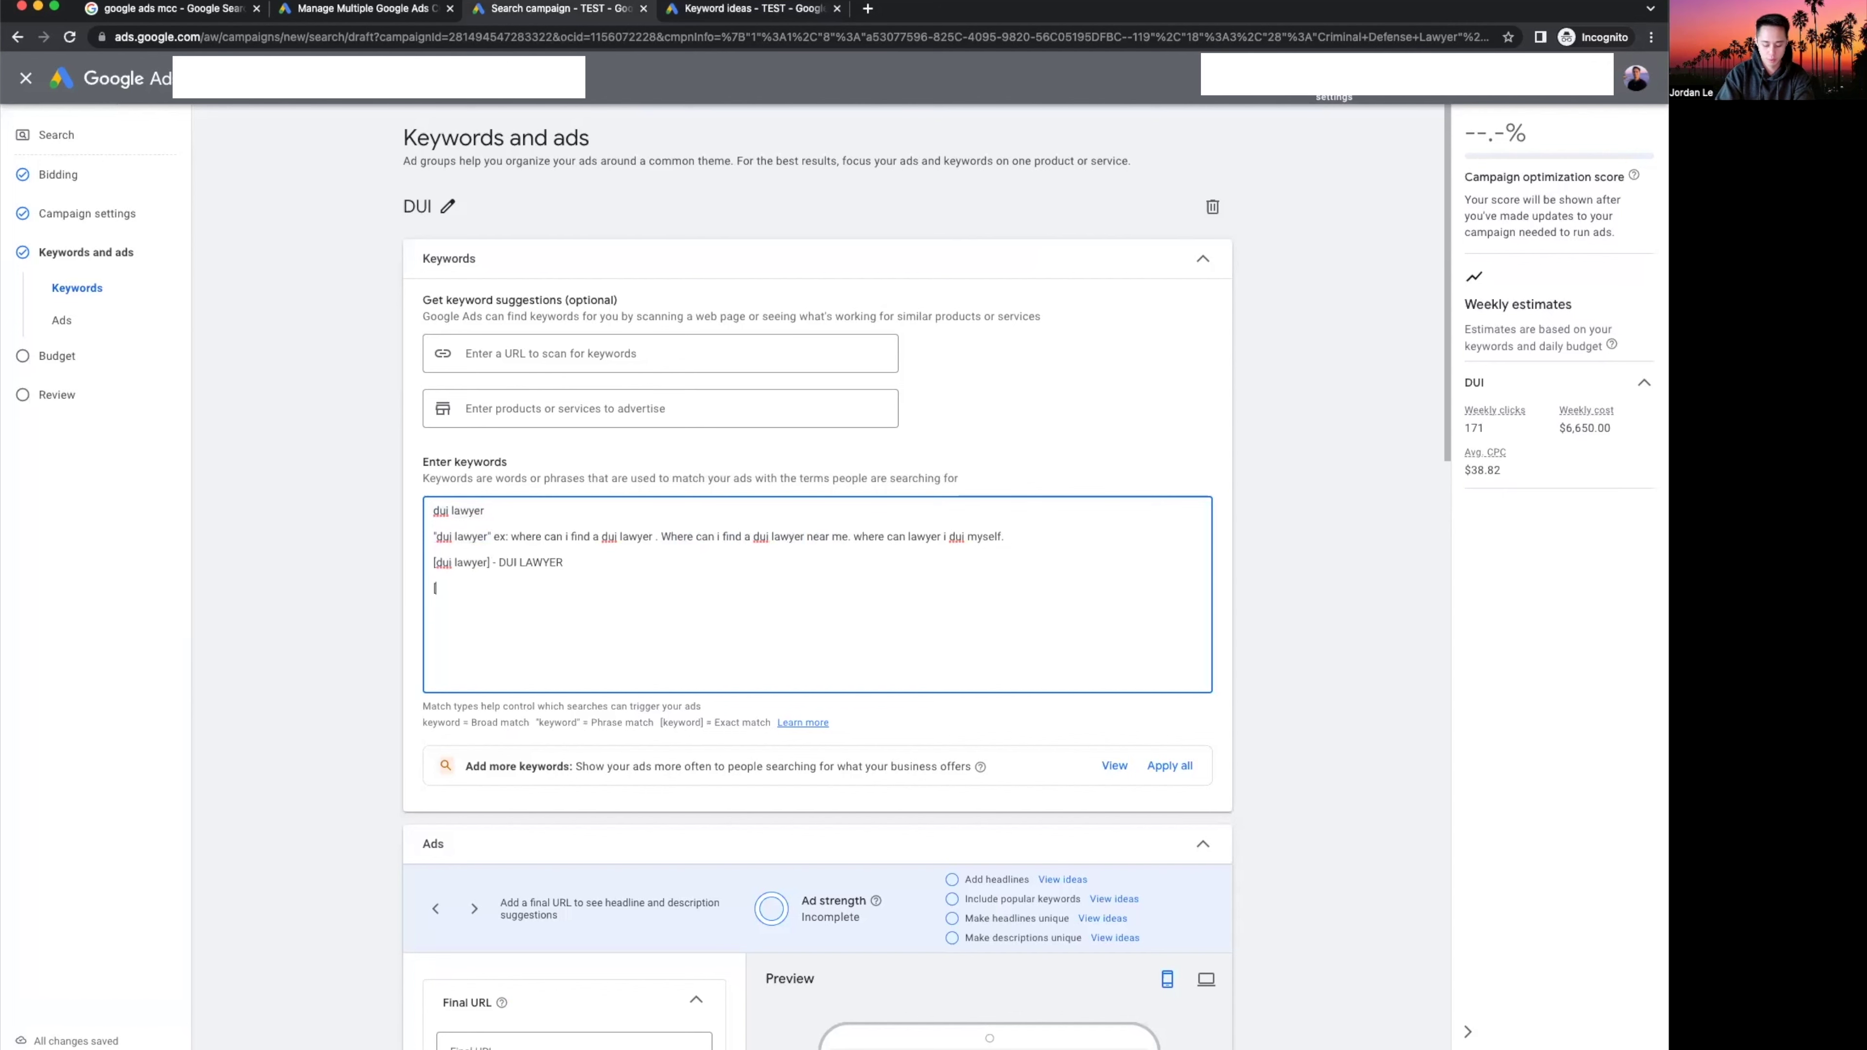
text(DUI Lawyer near me] -)
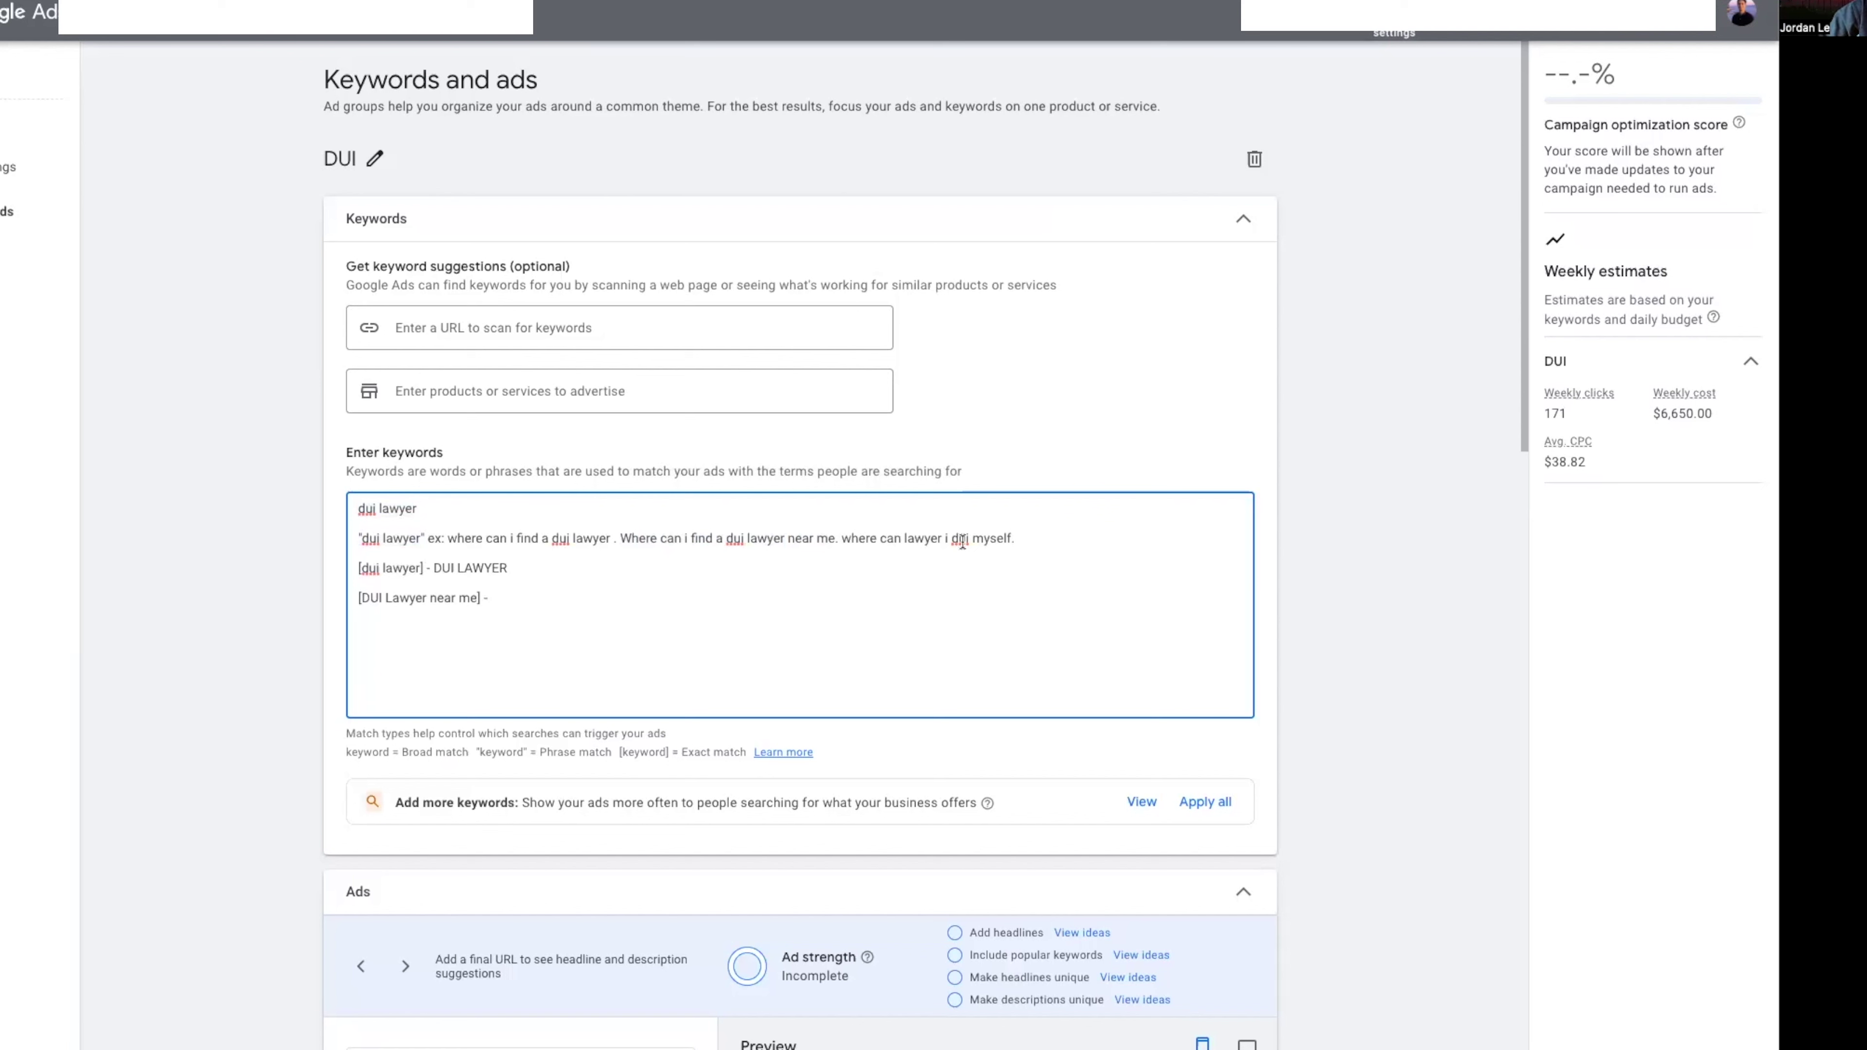
text(dui lawyer near me)
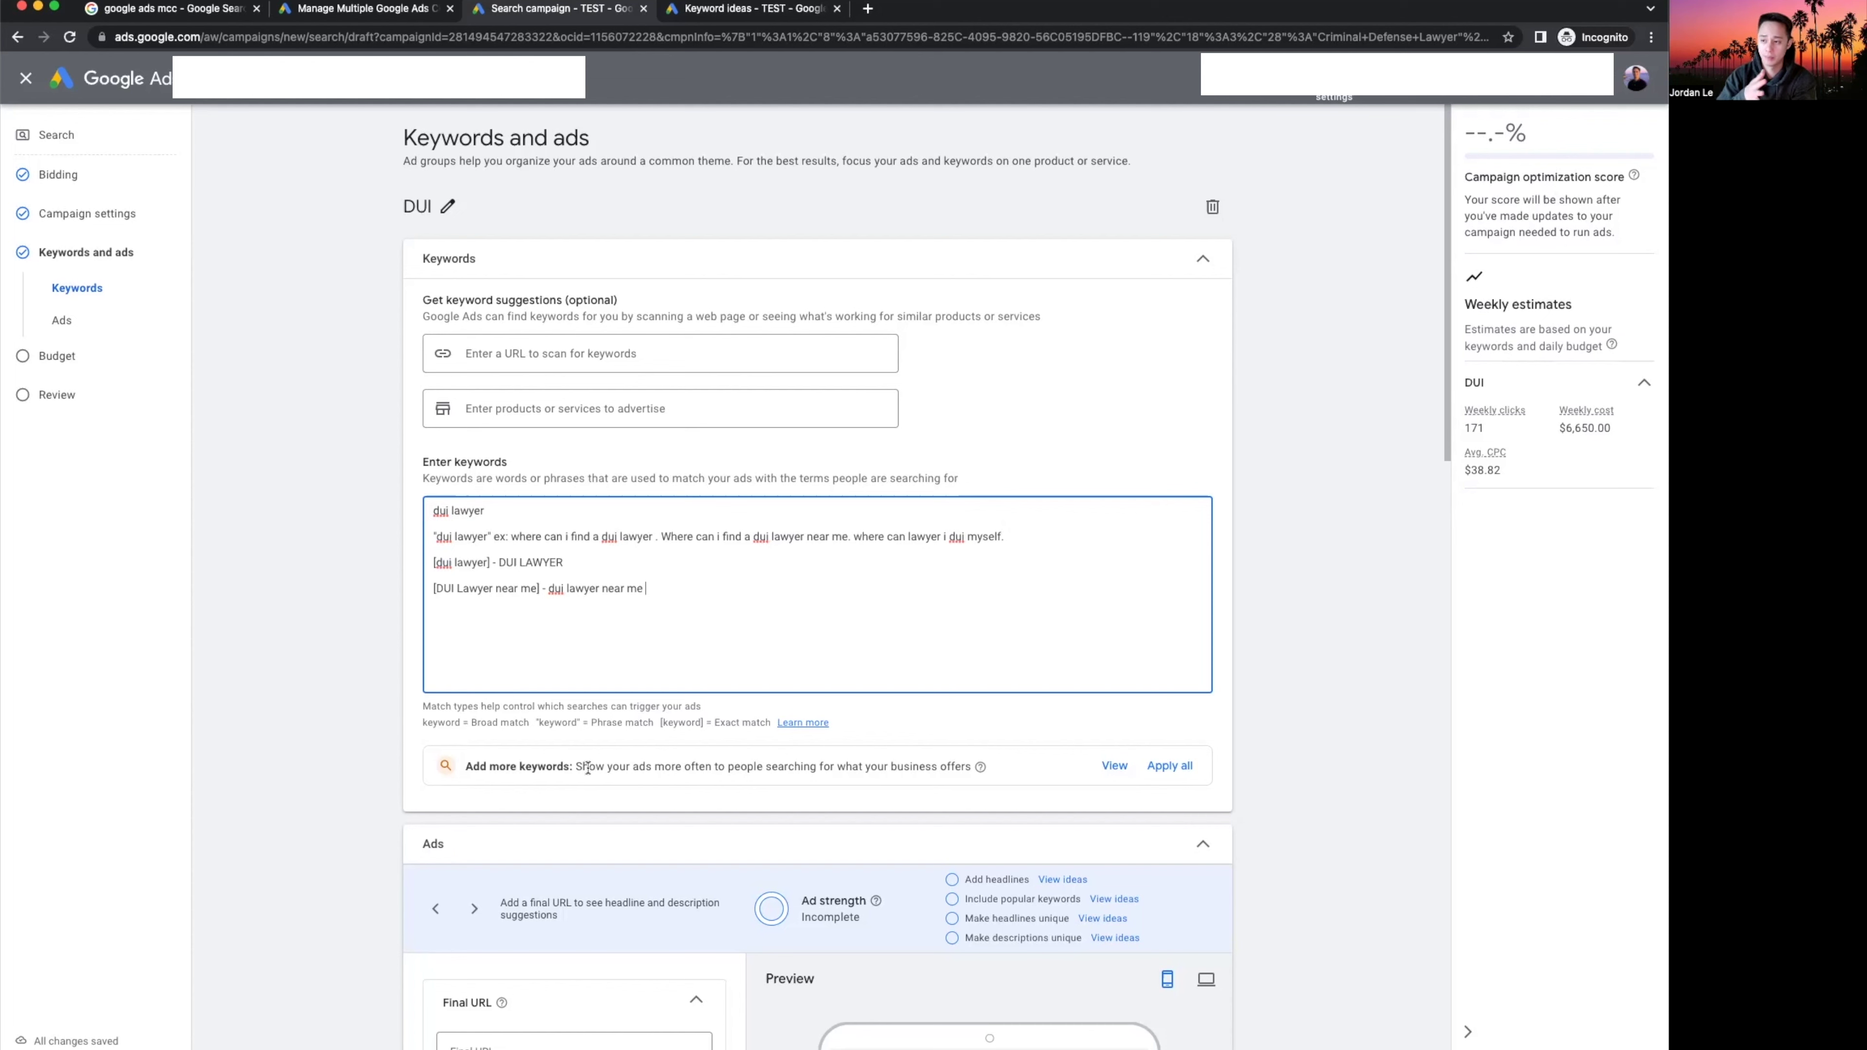
drag(465, 766, 821, 766)
click(683, 812)
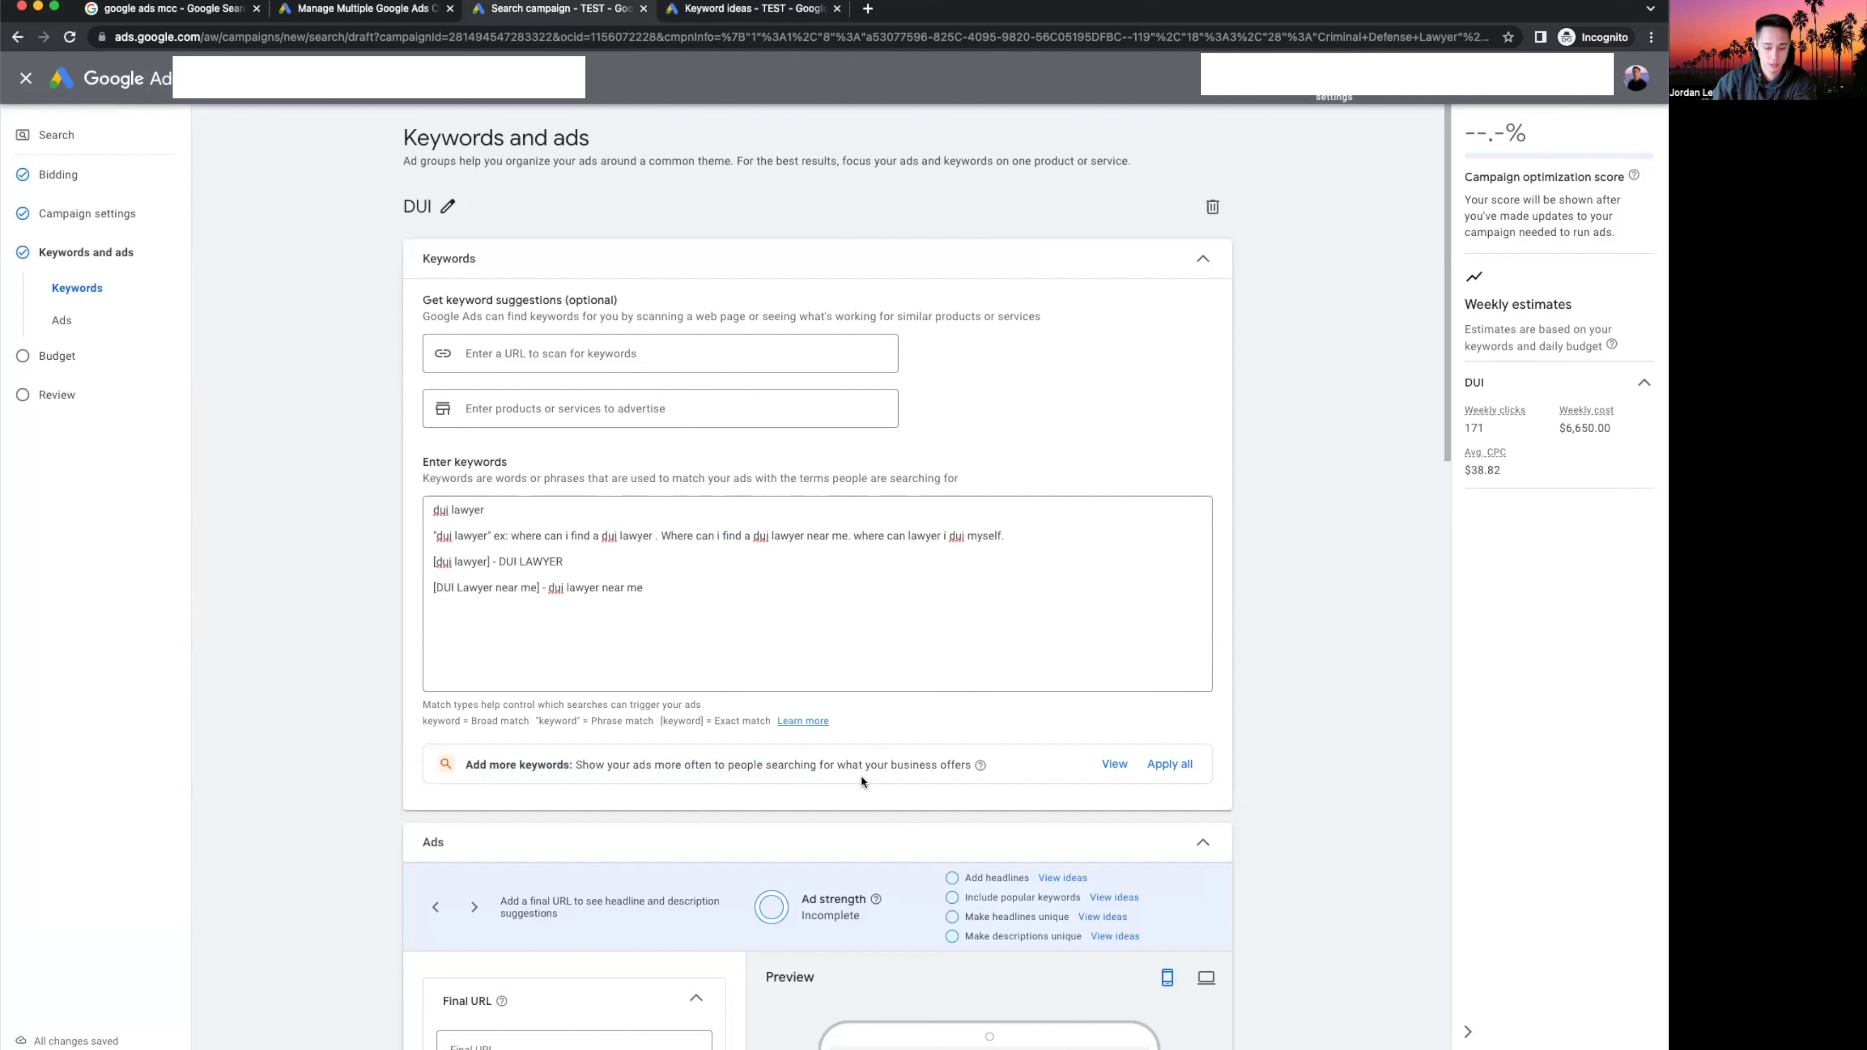
Look through the additional keywords suggested for the ad group and return to the keyword list without adding any.
click(1112, 765)
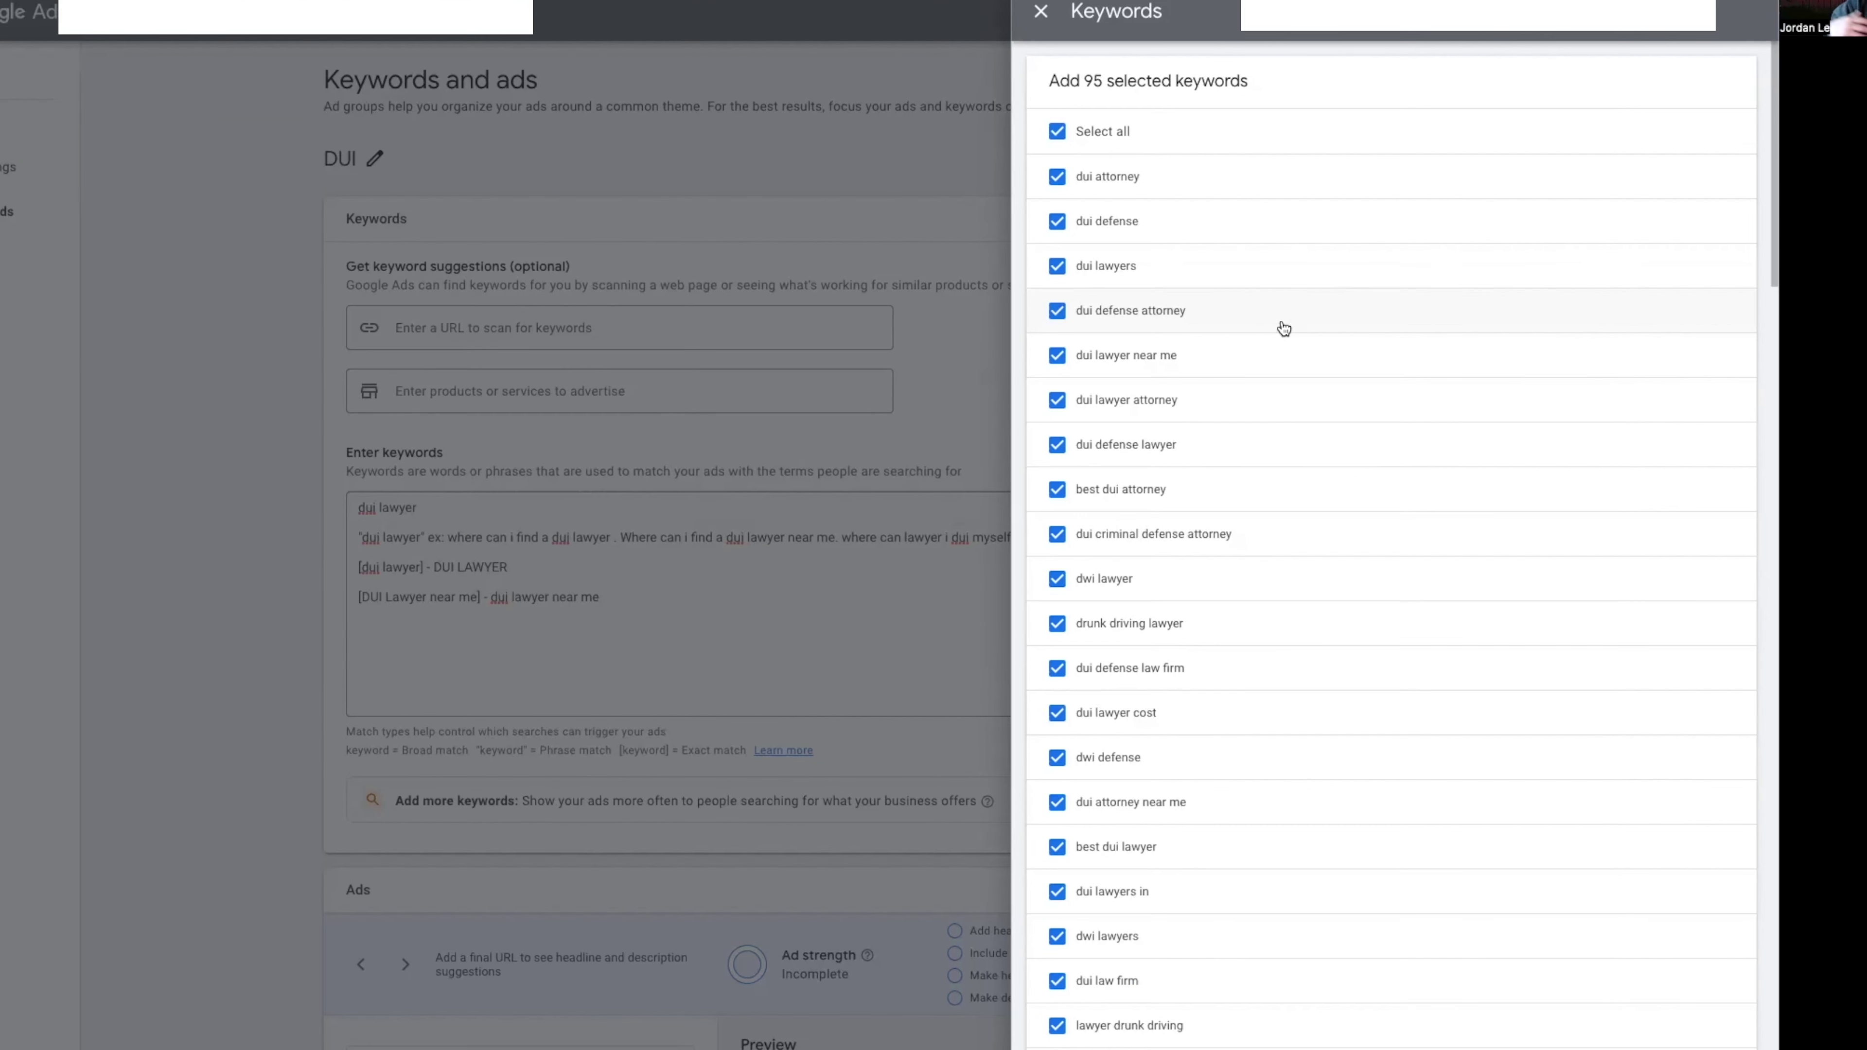
scroll(1302, 346, down, 20)
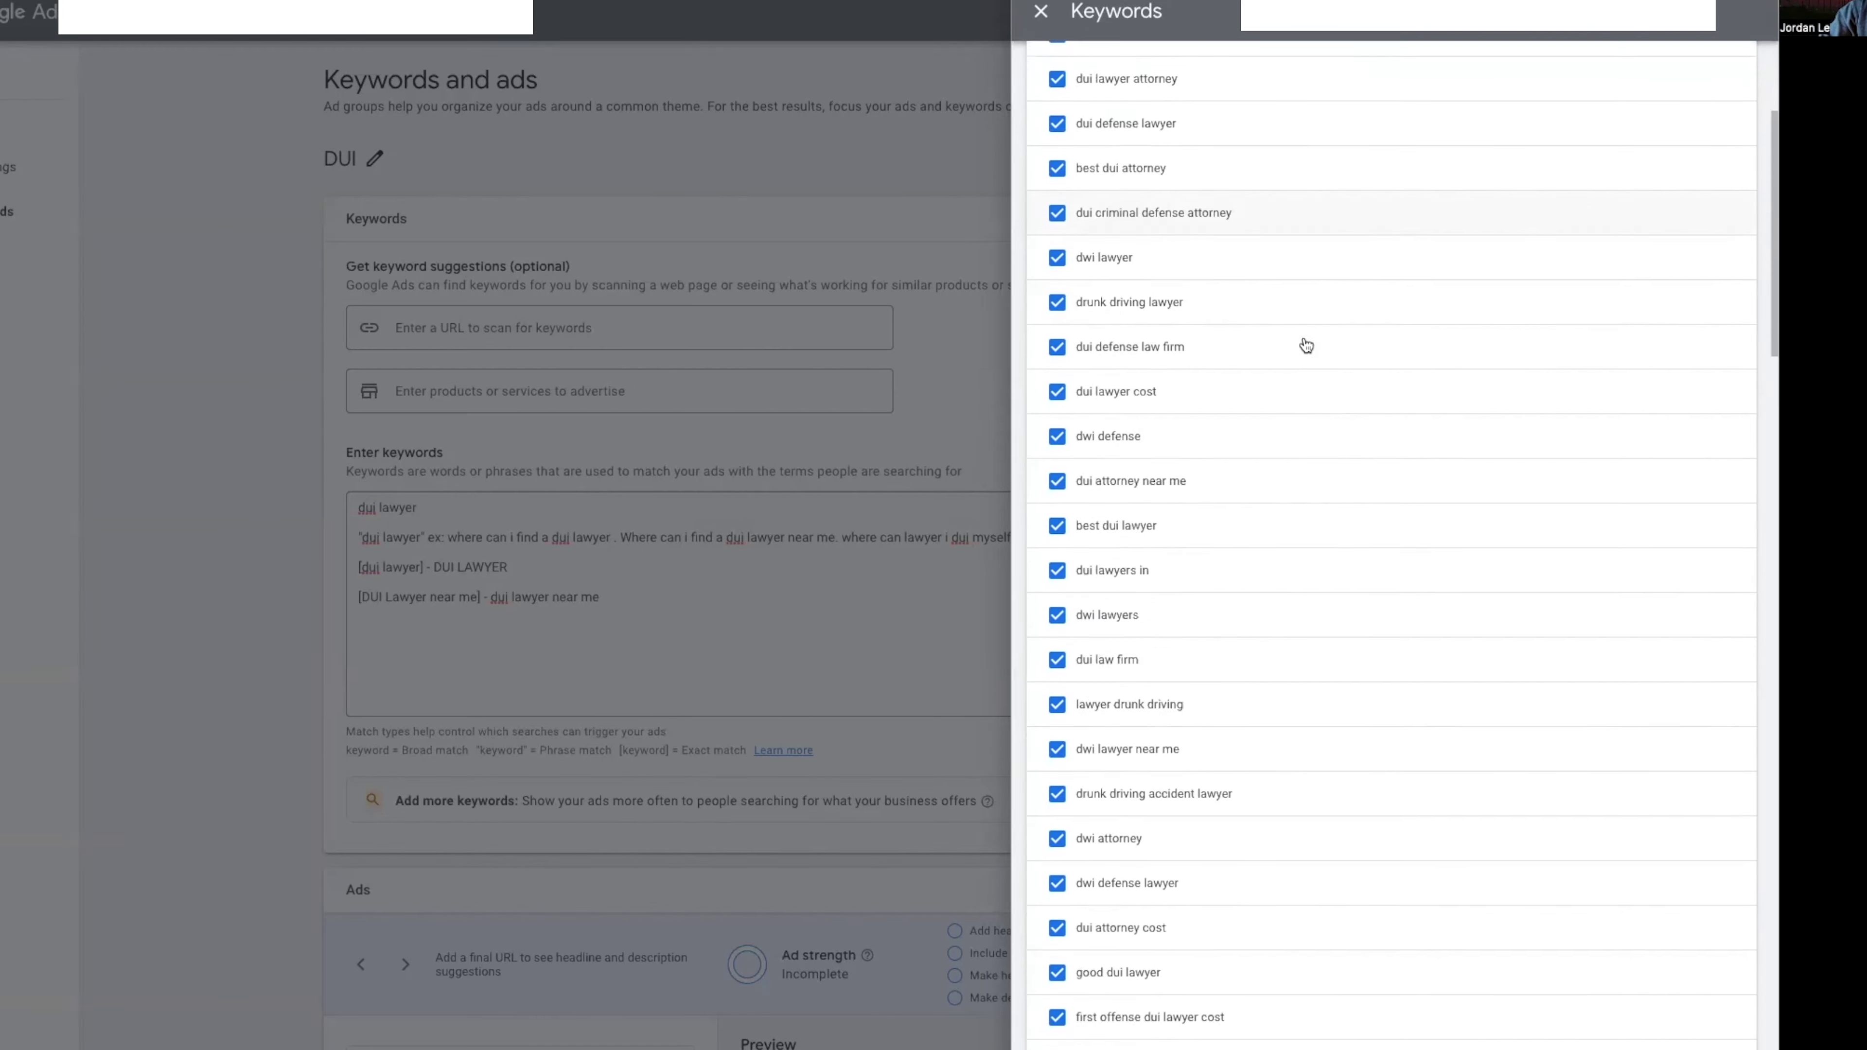
scroll(1327, 375, up, 20)
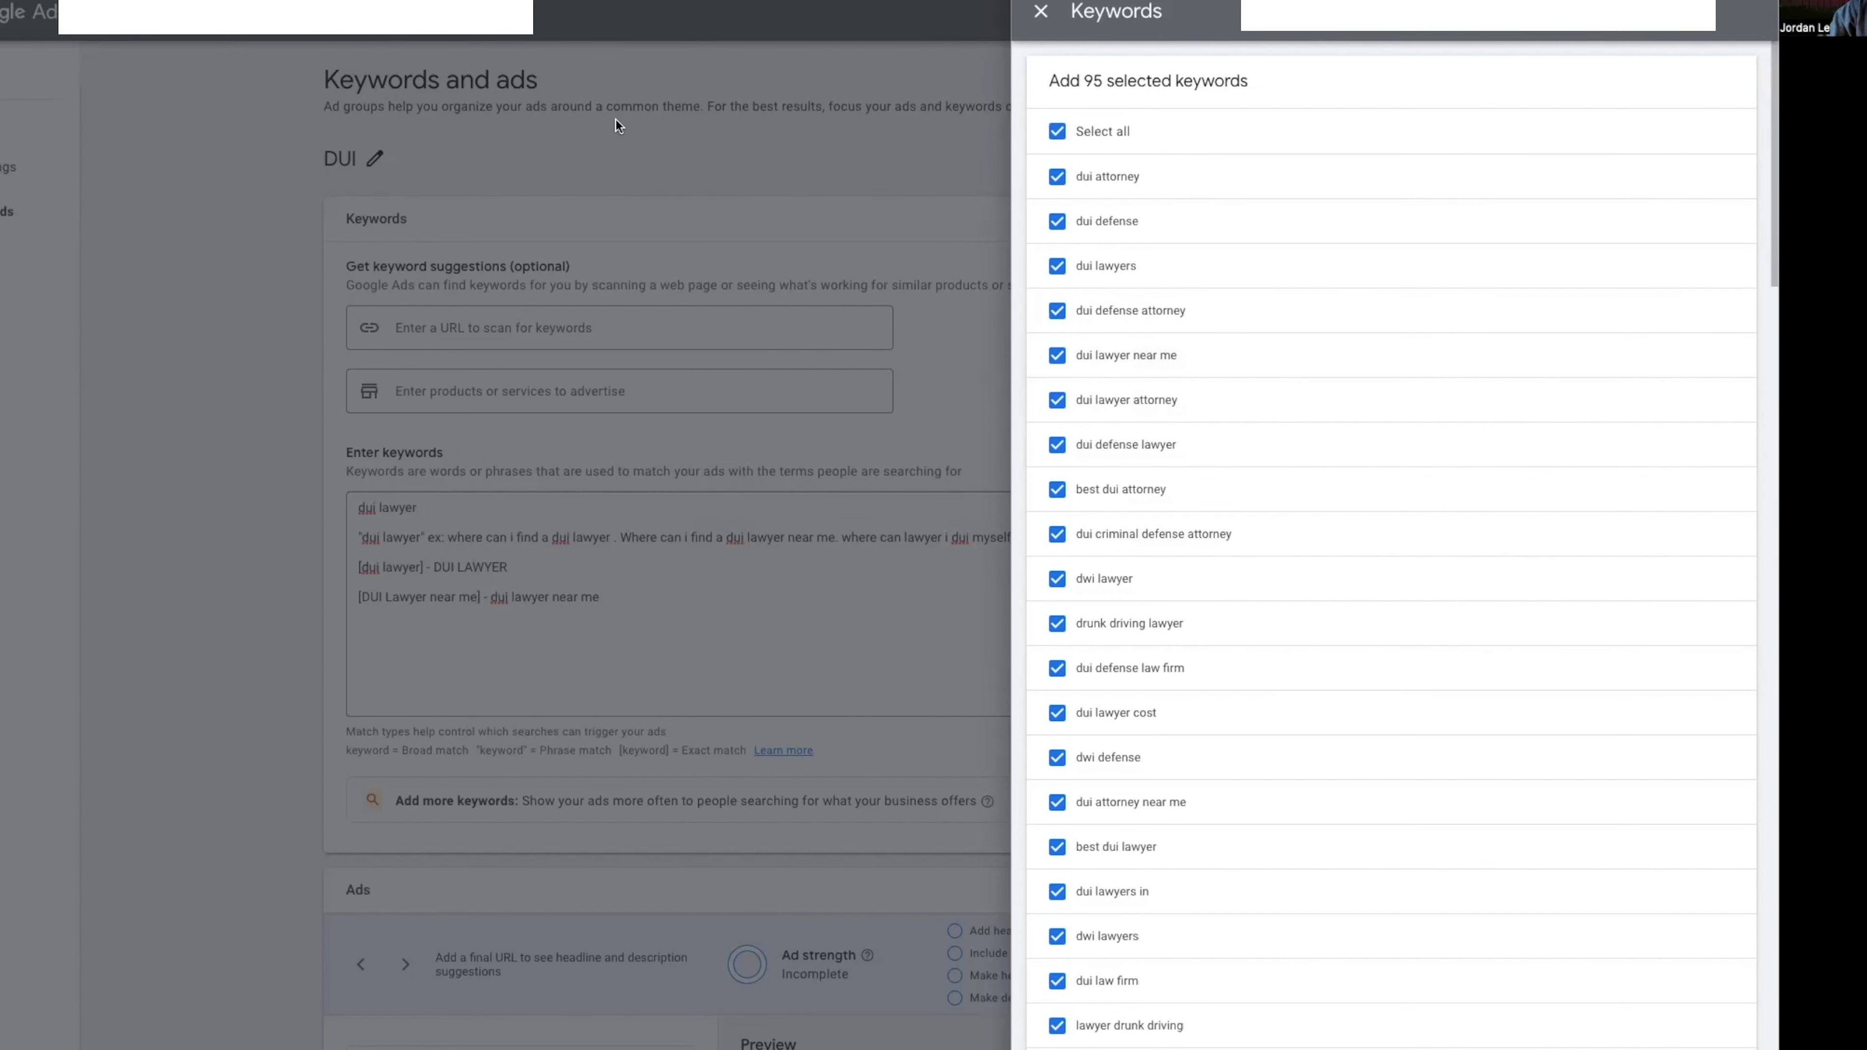
click(717, 621)
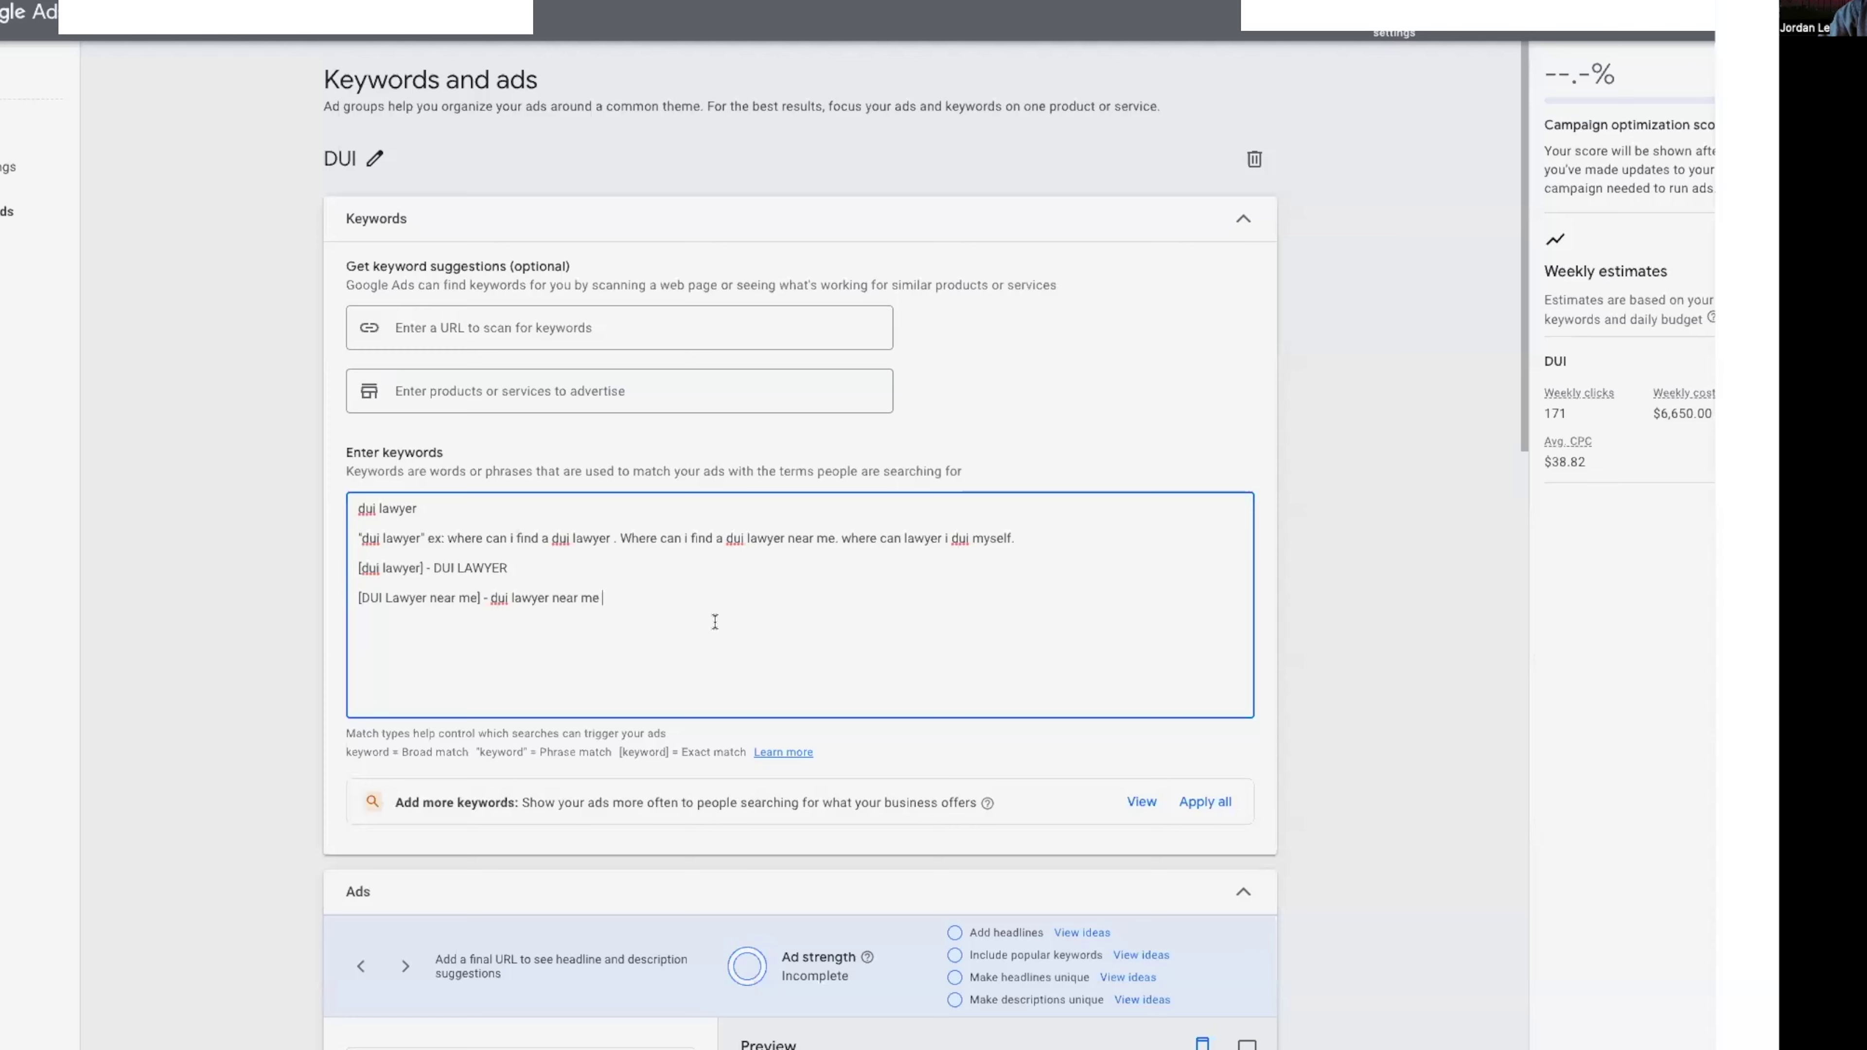
Rename the ad group as DUI Lawyer.
click(374, 158)
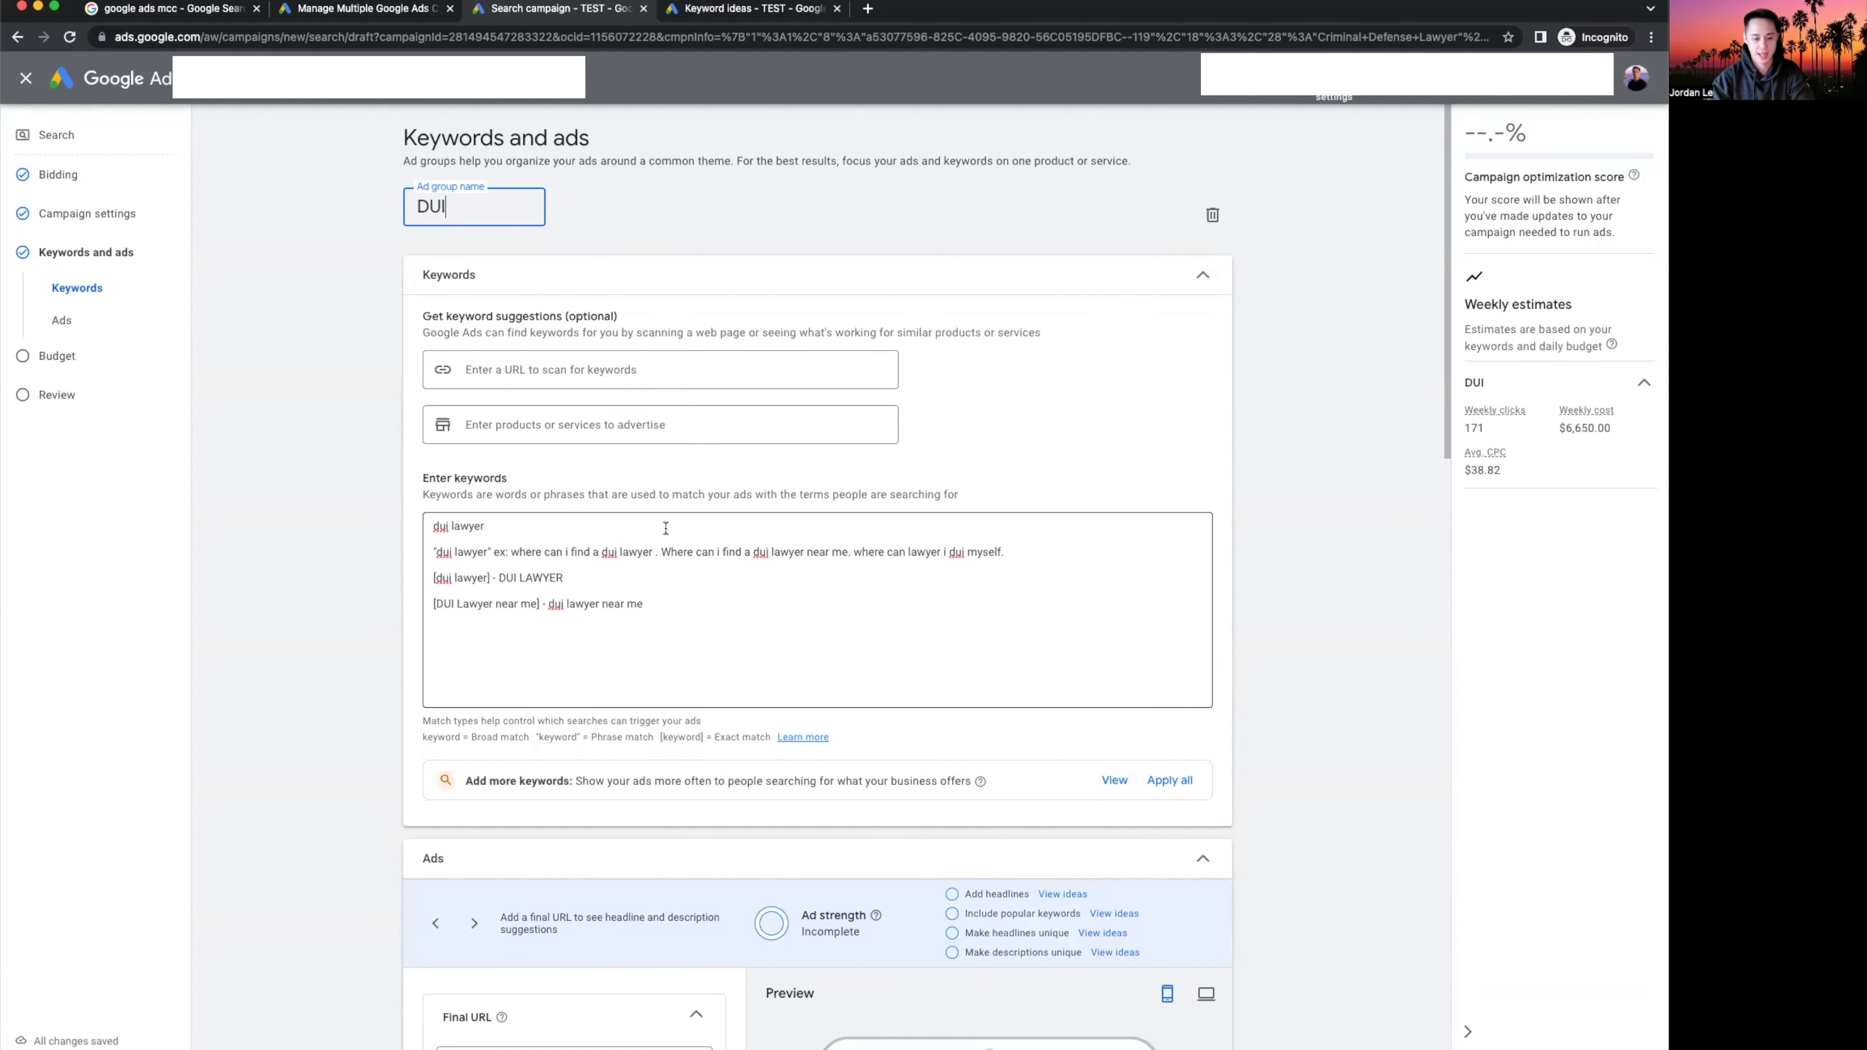
text(Lawyer)
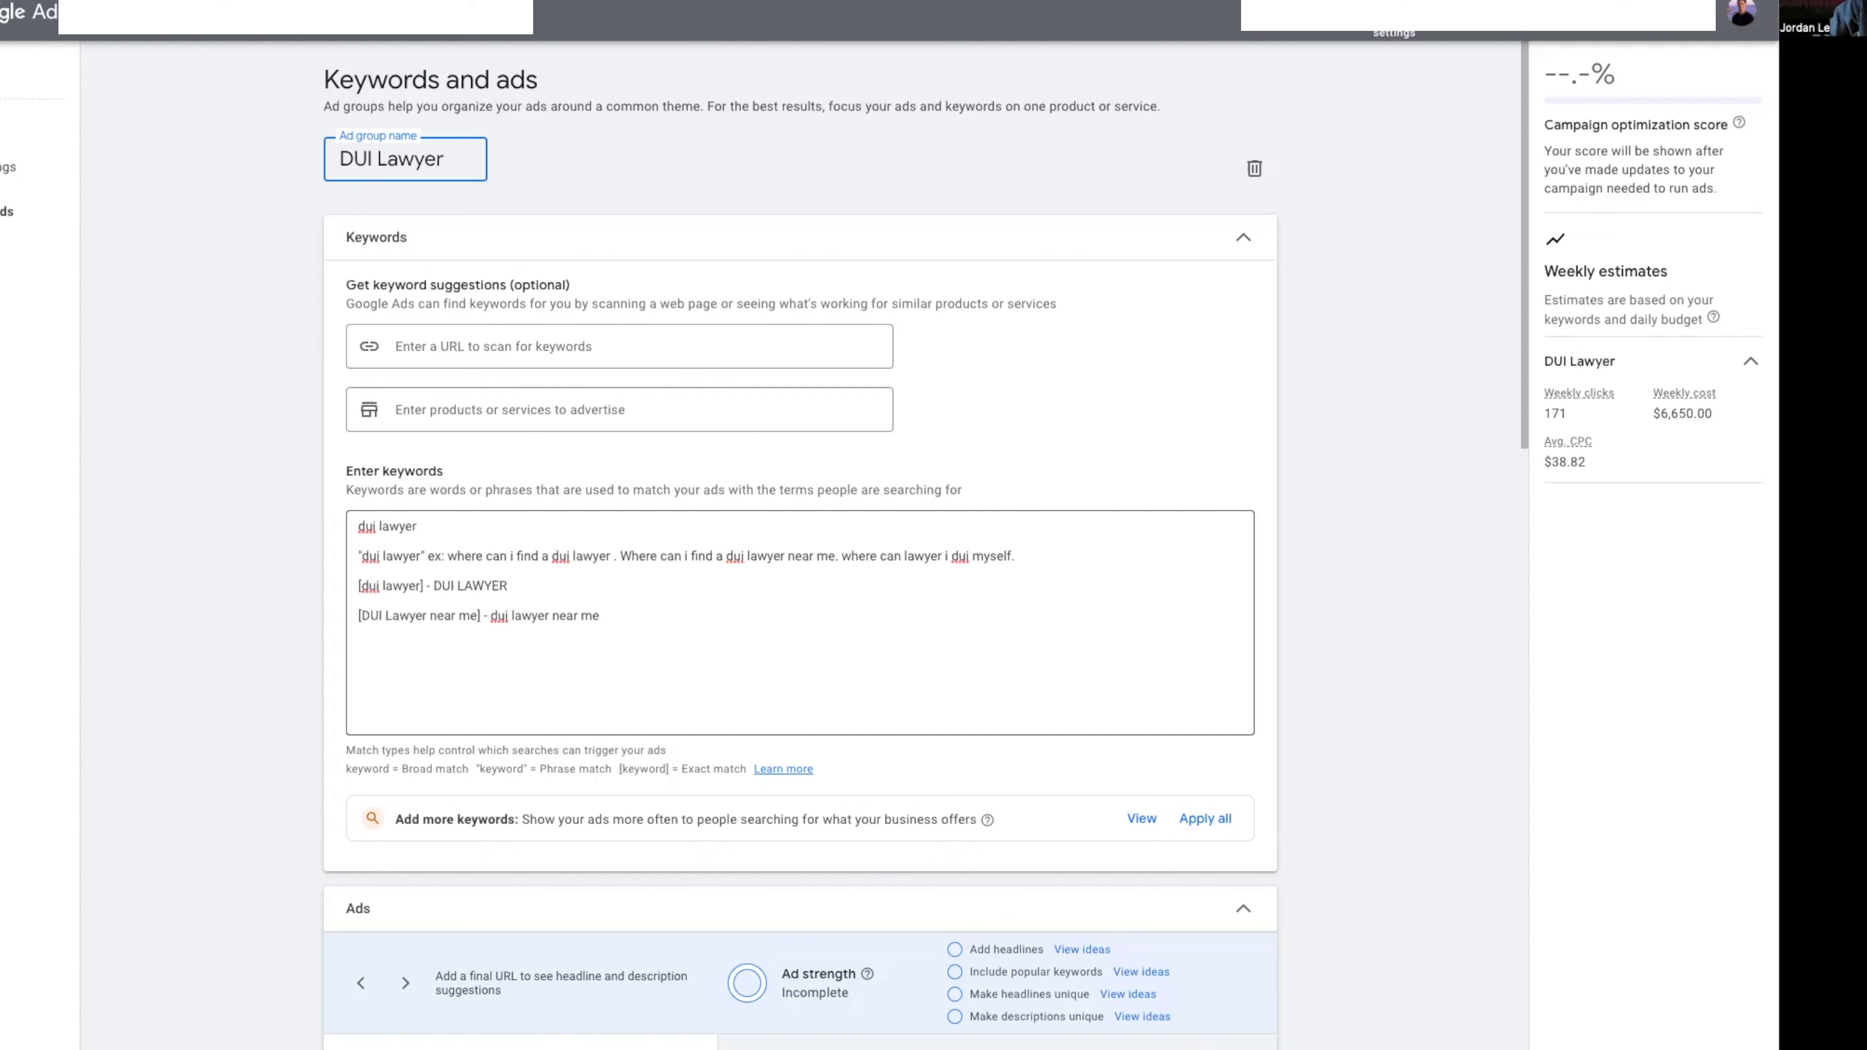
click(663, 183)
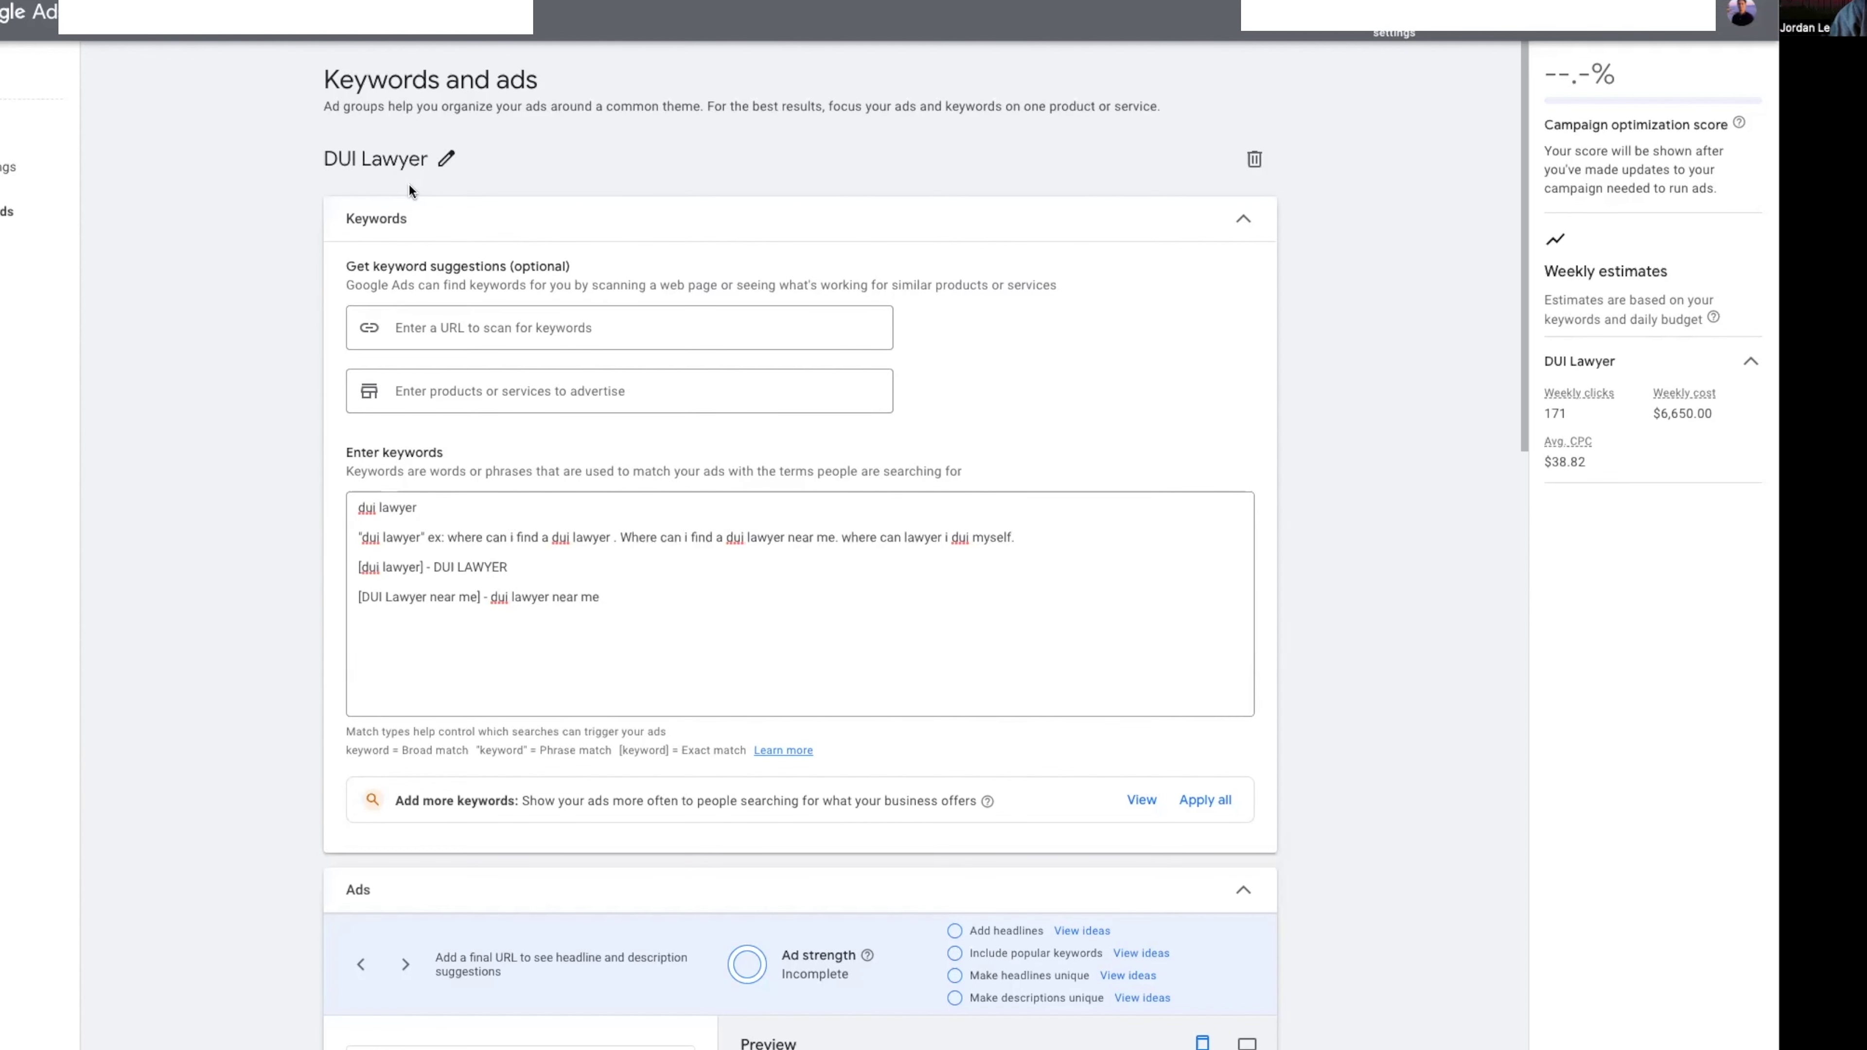
click(723, 610)
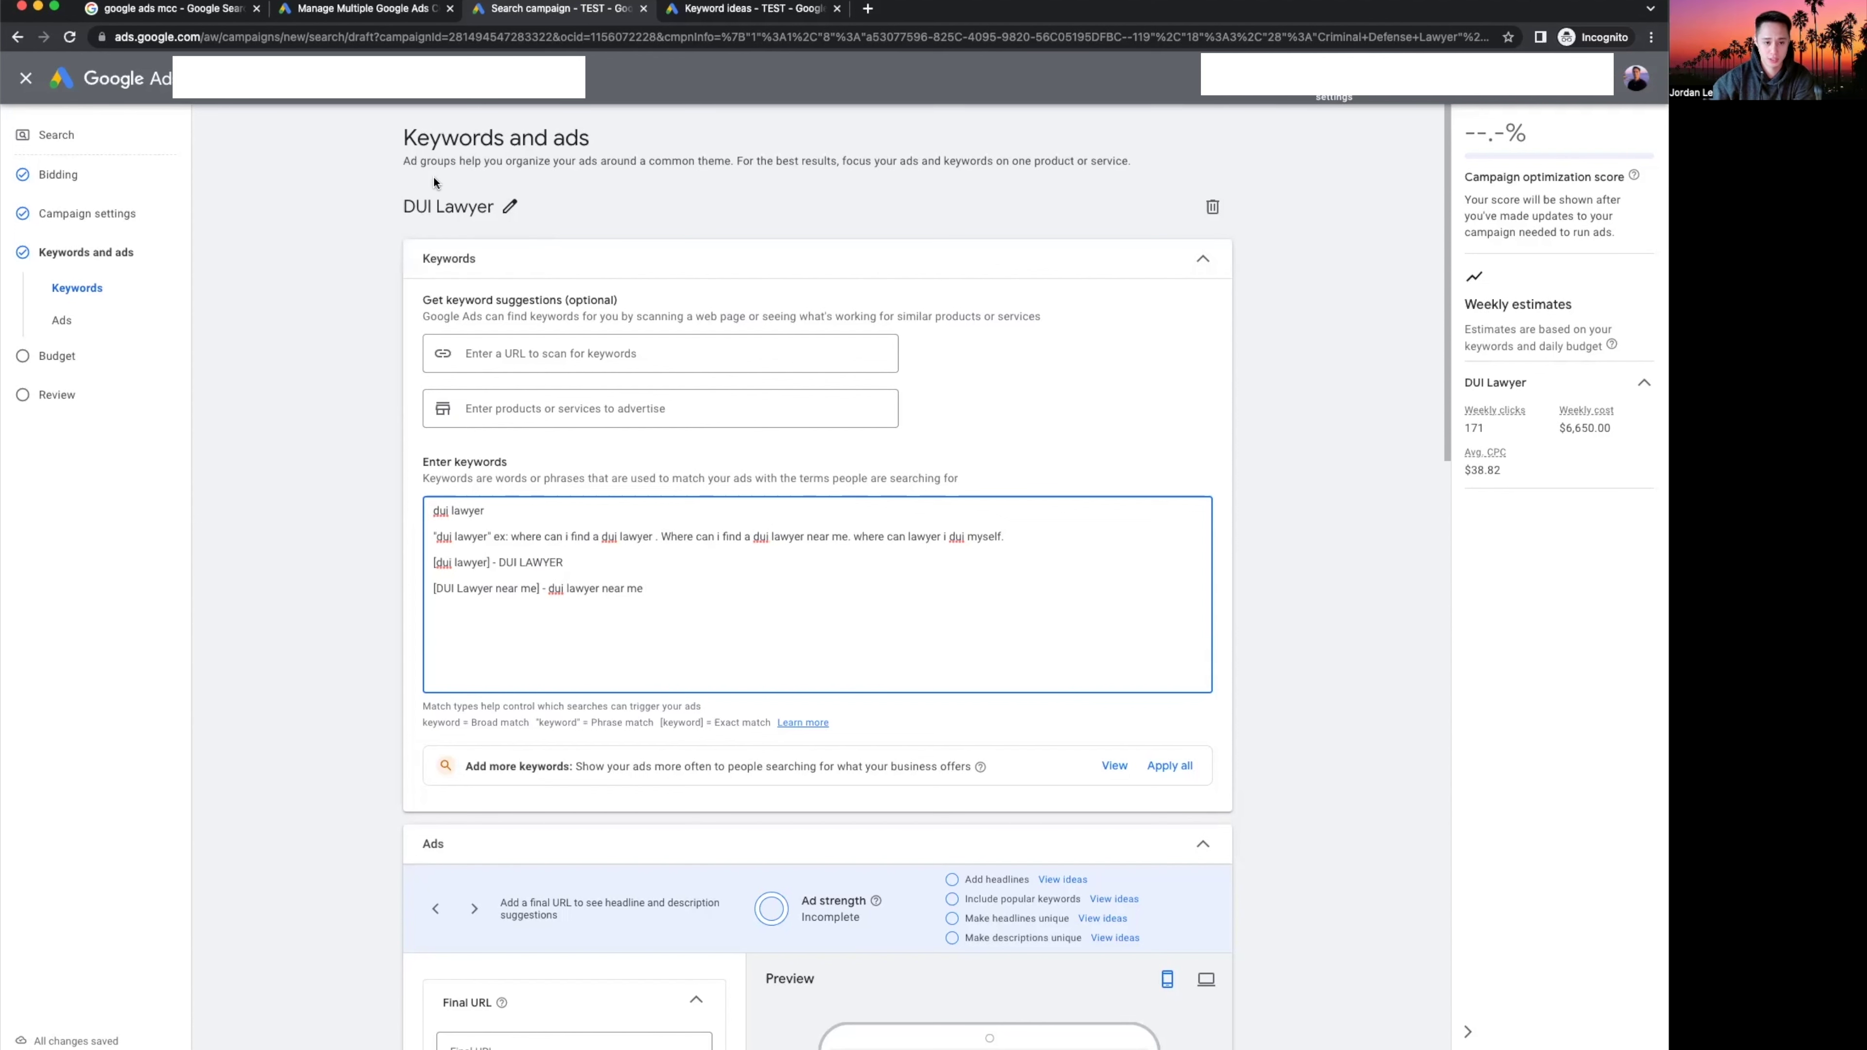
Shorten the ad group's name back to DUI.
click(471, 197)
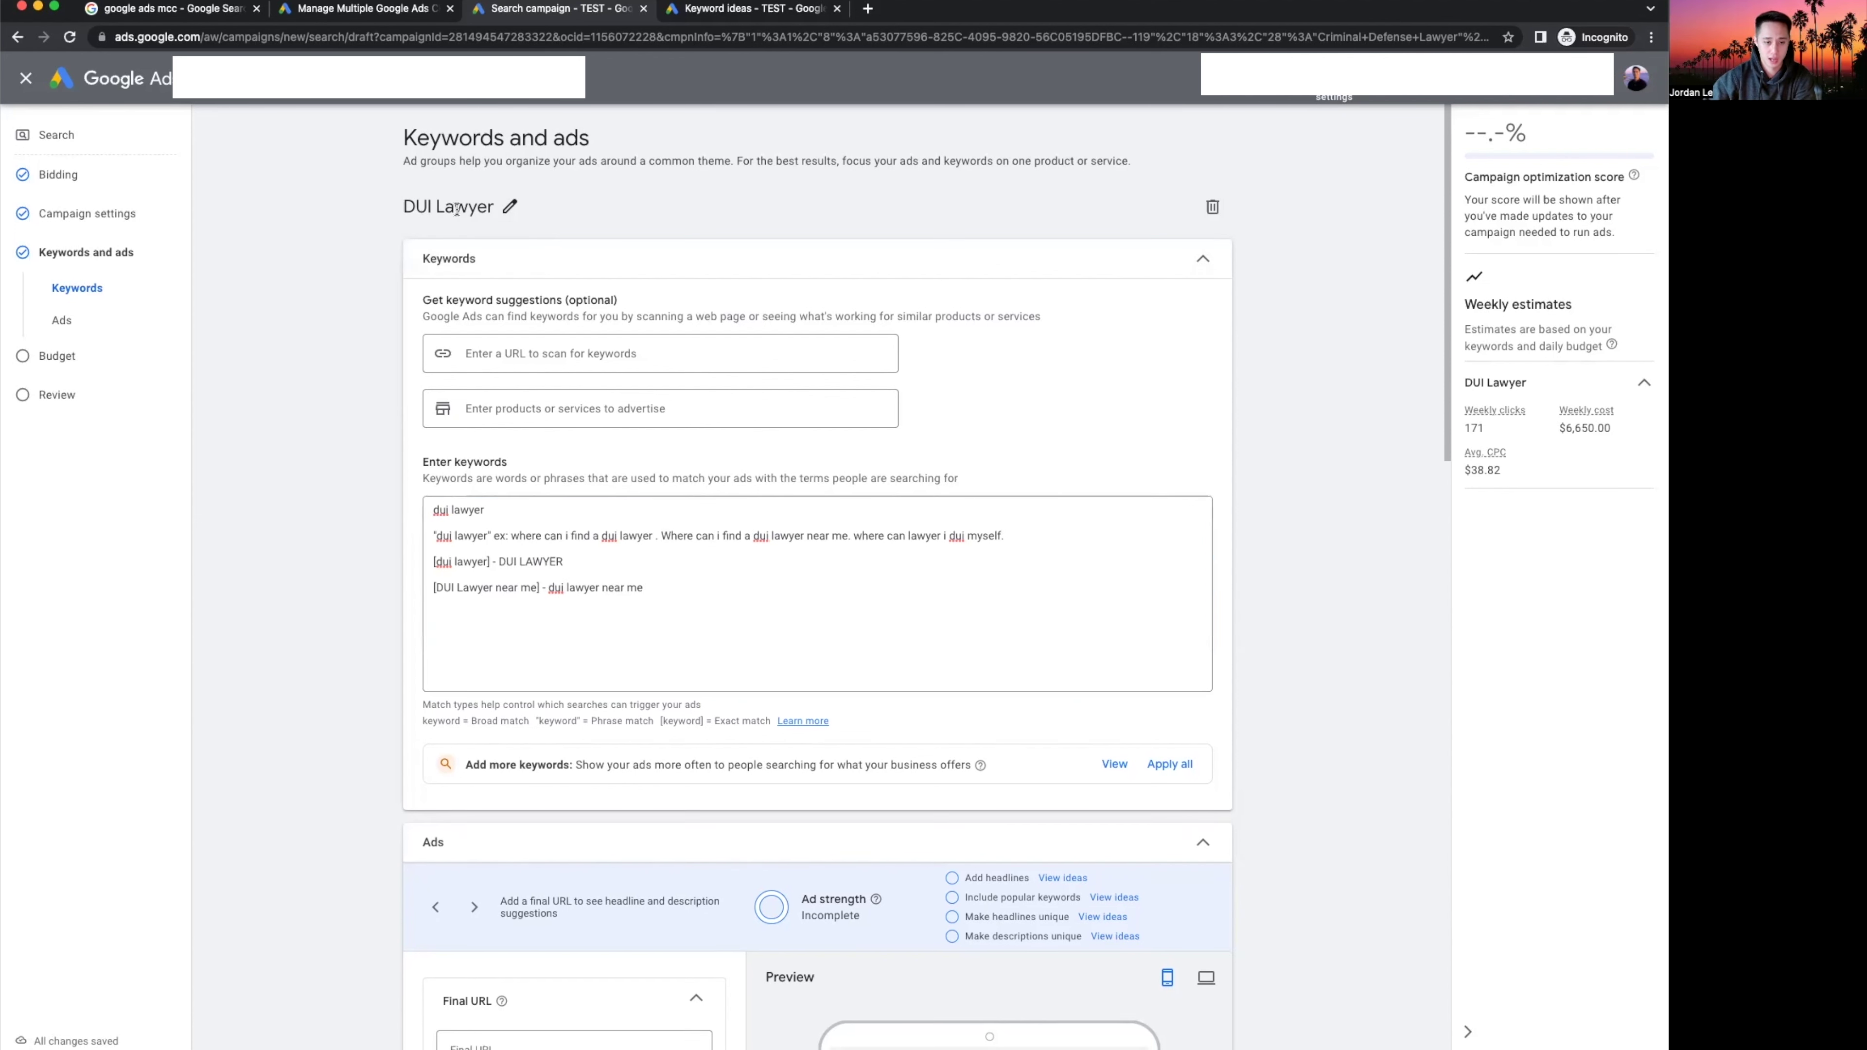
click(509, 209)
key(BackSpace)
key(BackSpace)
key(BackSpace)
key(BackSpace)
key(BackSpace)
key(BackSpace)
key(BackSpace)
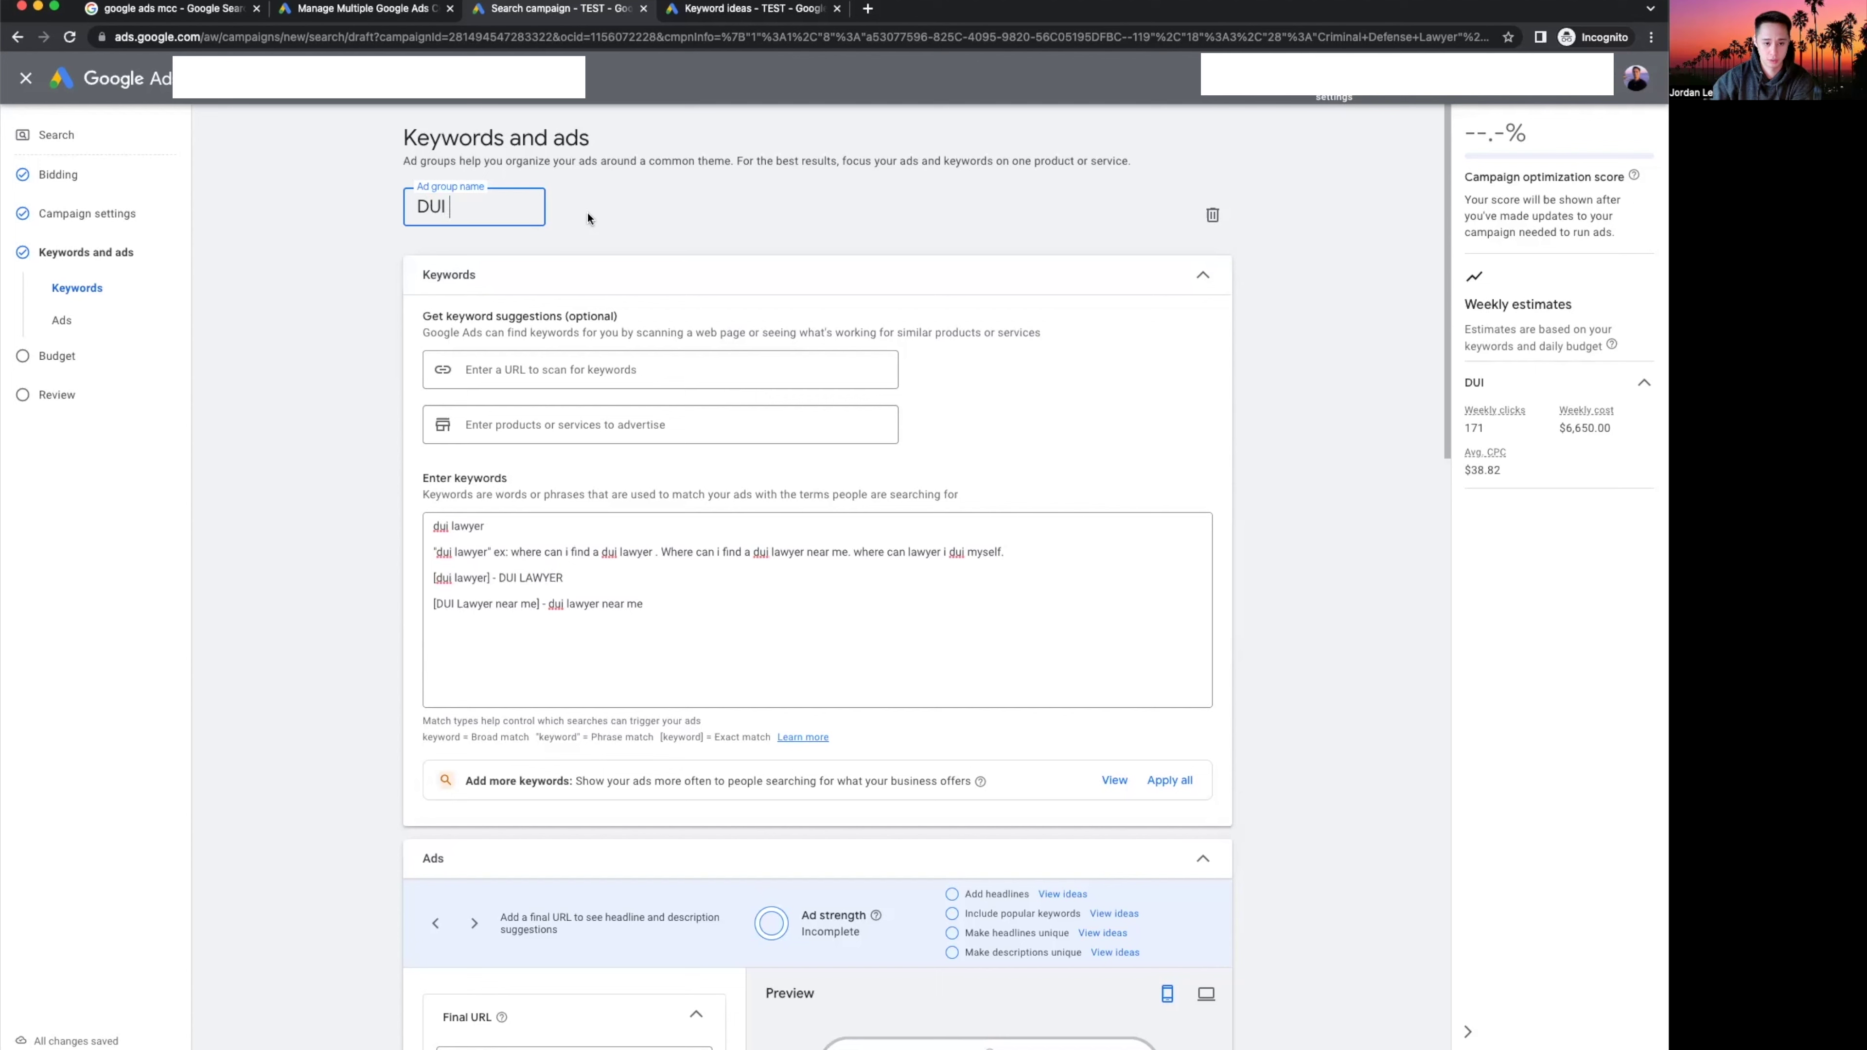
Clear all keyword entries and example notes, and re-enter dui lawyer as the broad match keyword.
click(586, 620)
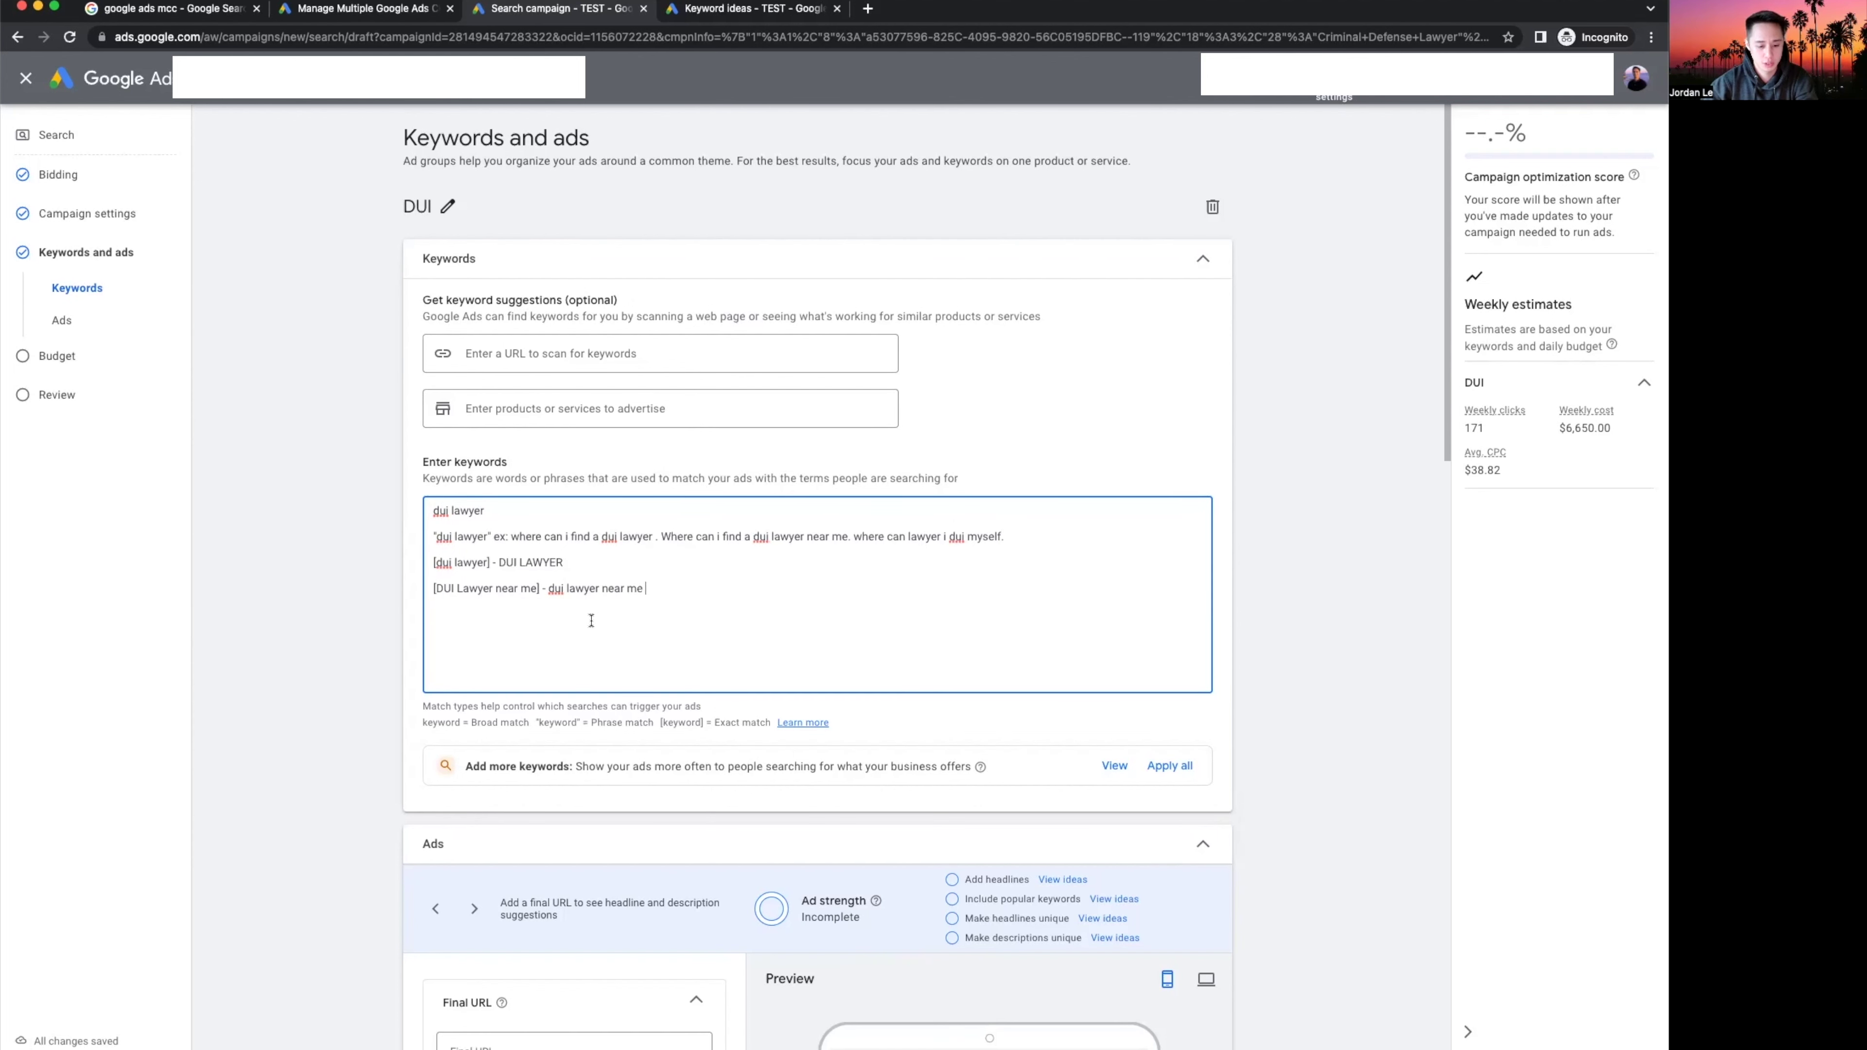
key(super+a)
key(BackSpace)
text(dui lawyer)
key(Return)
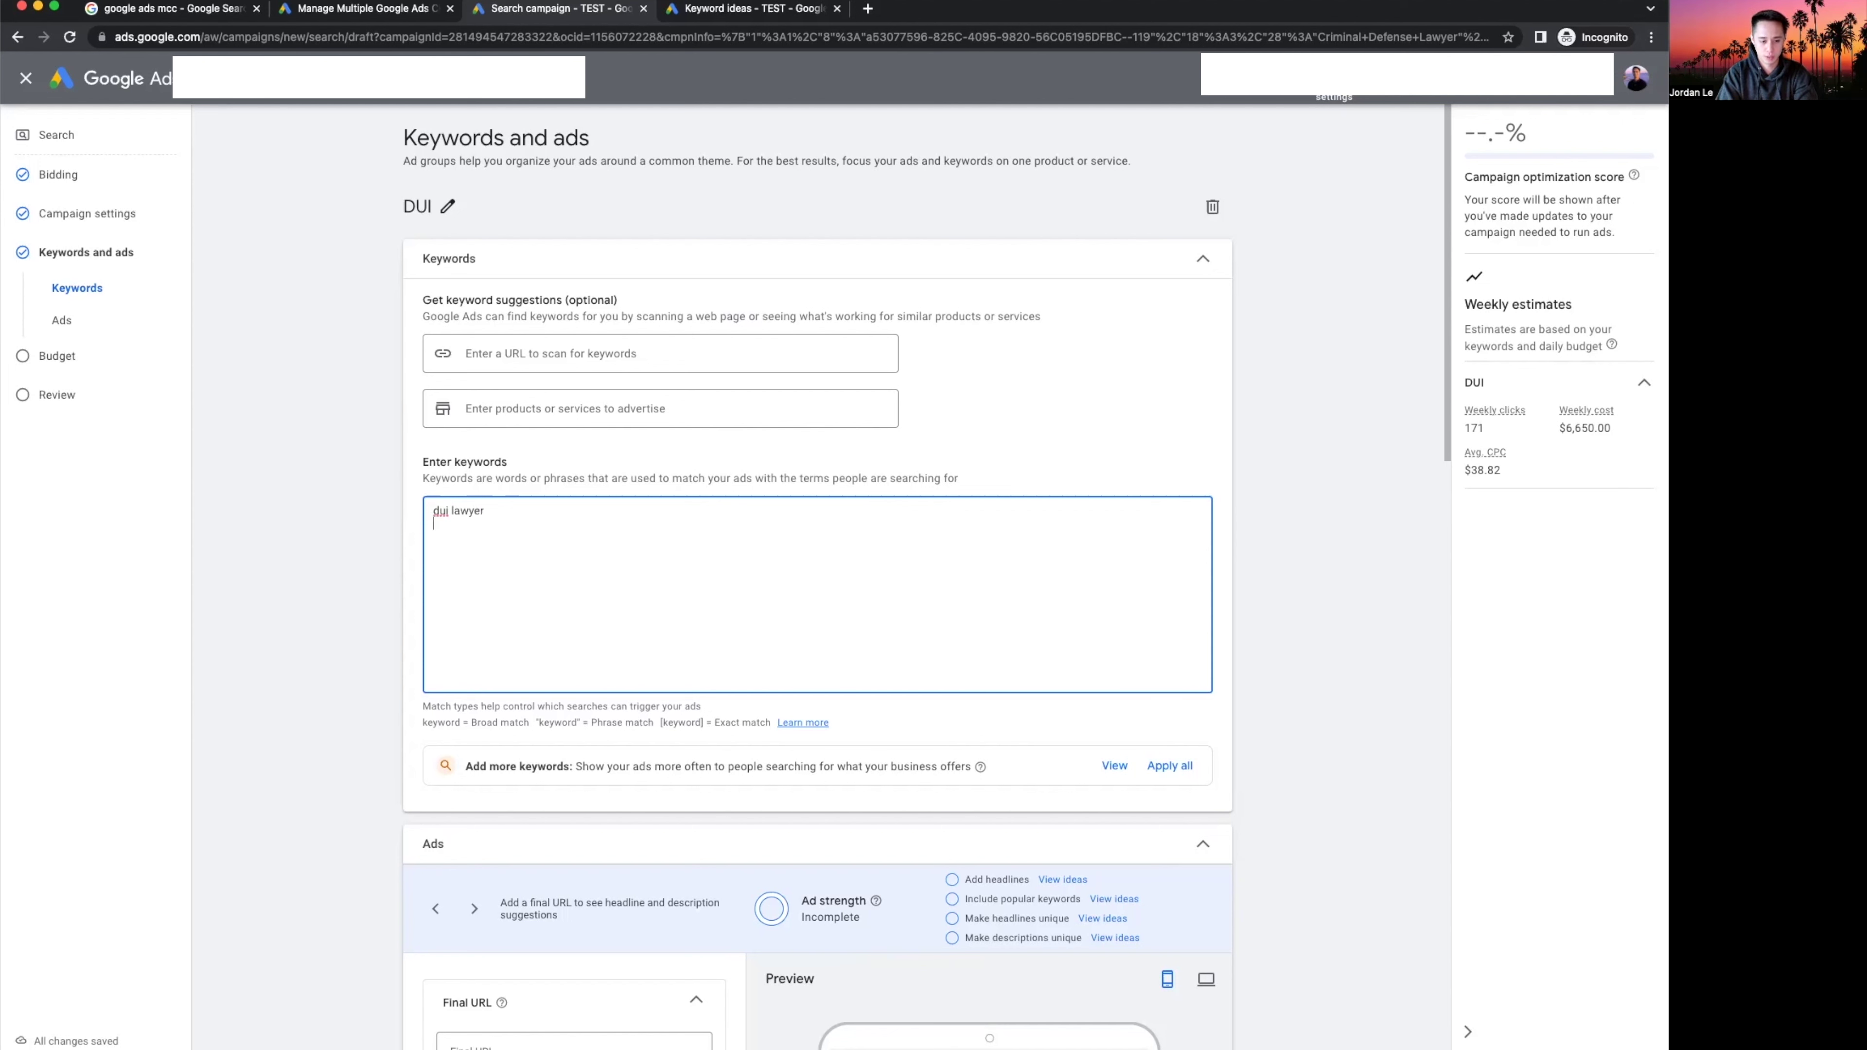
Add "dui lawyer" as a phrase match and [dui lawyer near me] as an exact match on separate lines.
text("dui lawyer")
key(Return)
text(" [dui lawyer nearm e)
key(BackSpace)
key(BackSpace)
key(BackSpace)
text(me])
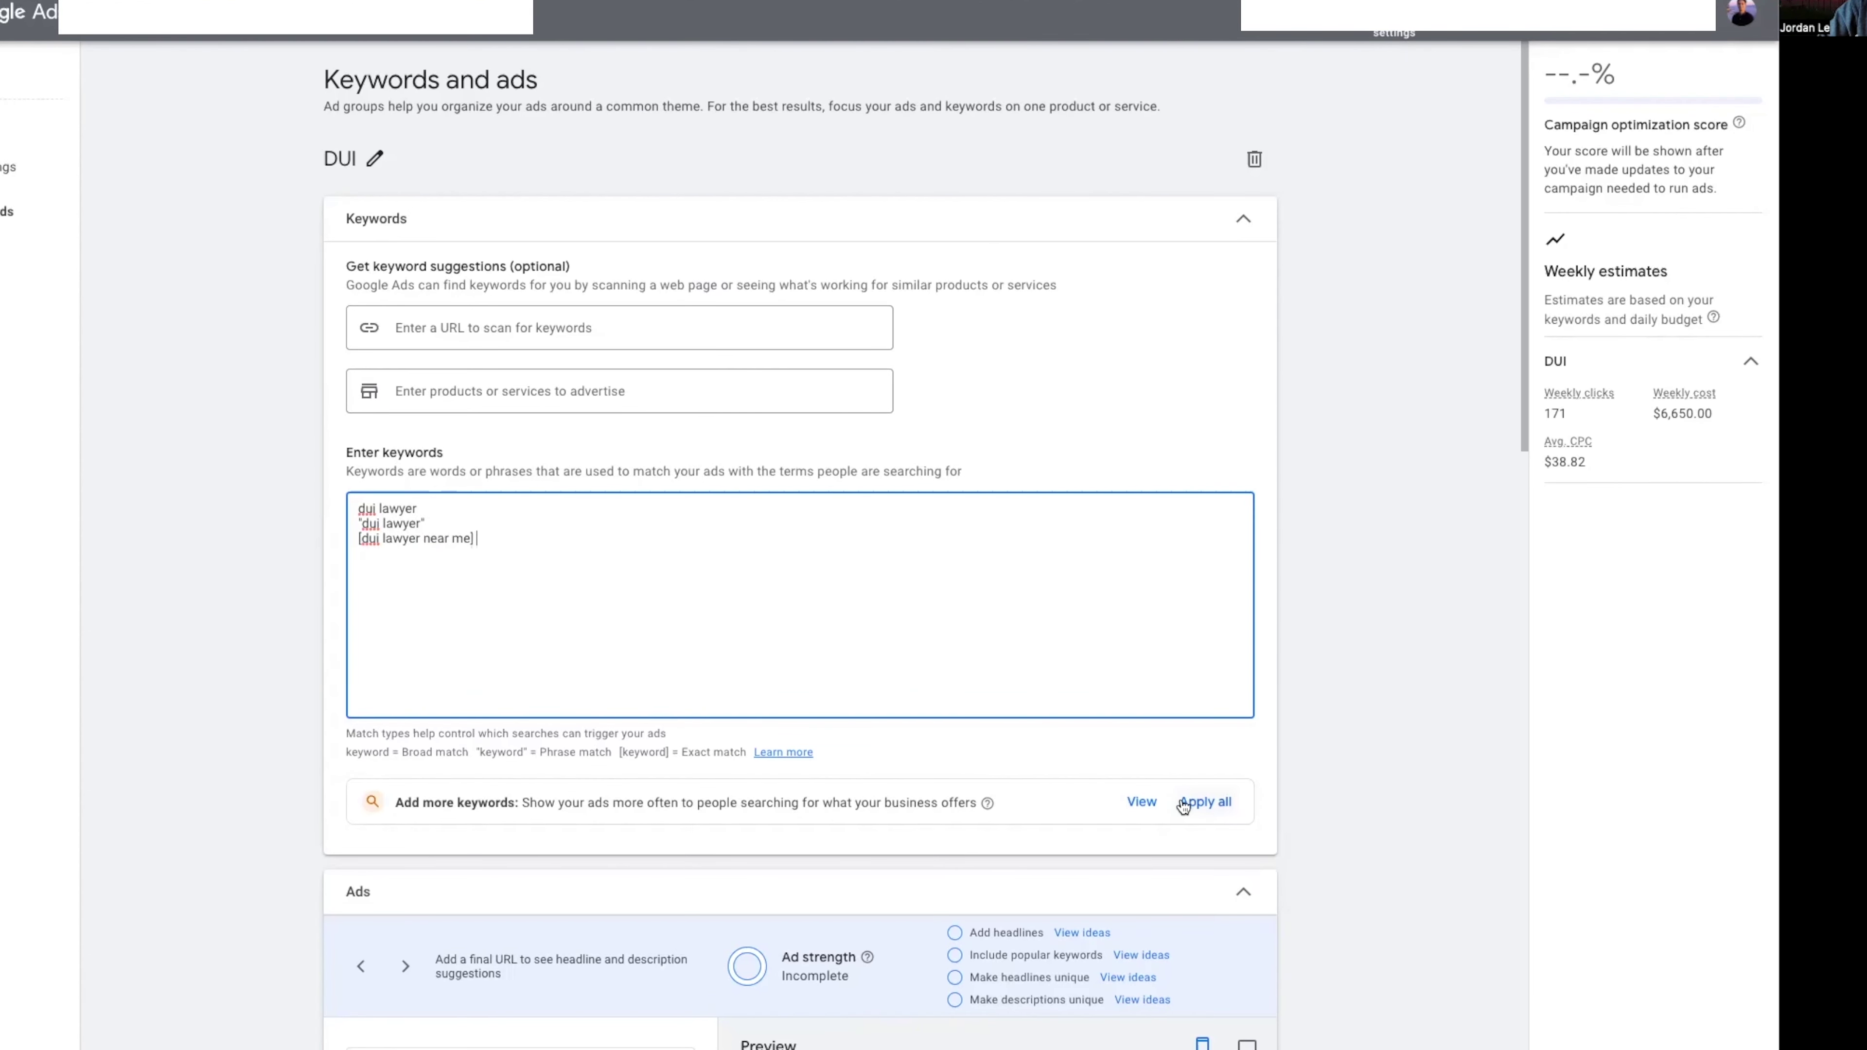
Check the suggested keywords and add "dui defense" as a phrase match keyword on a separate line.
click(1142, 802)
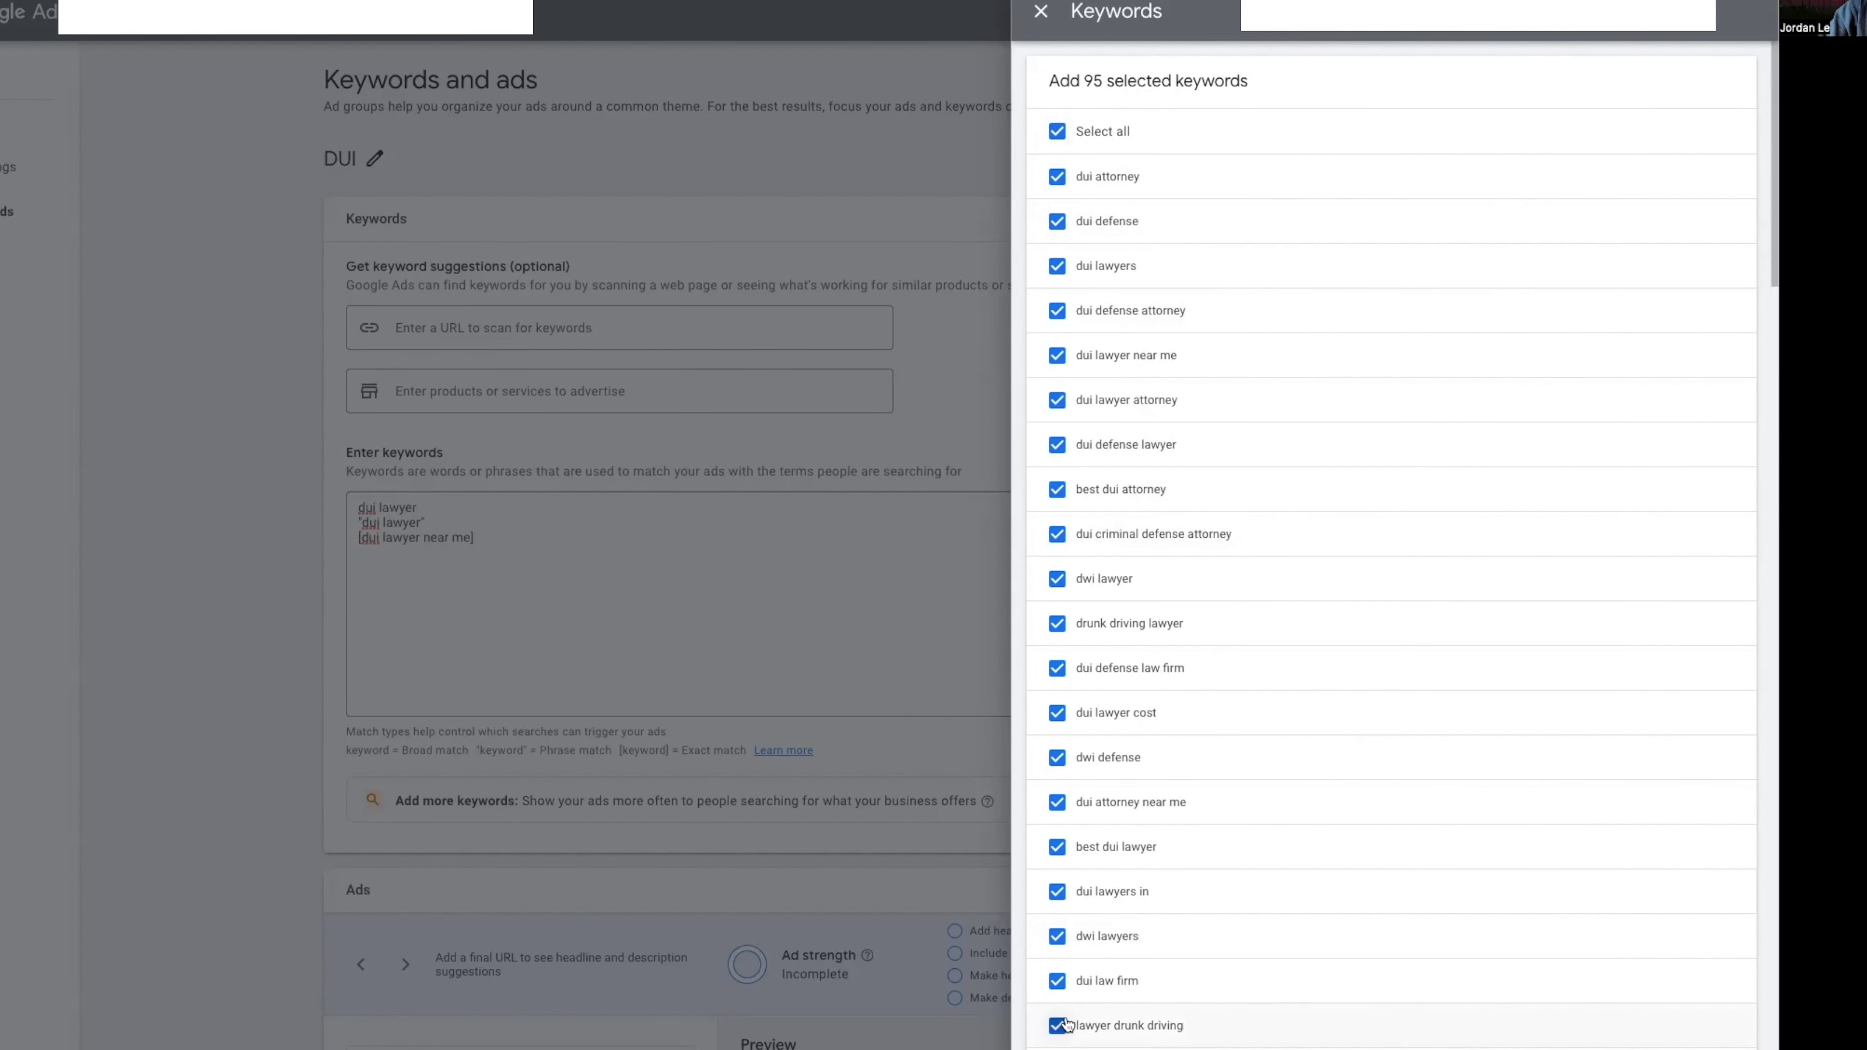
click(484, 628)
key(Return)
text("dui defense")
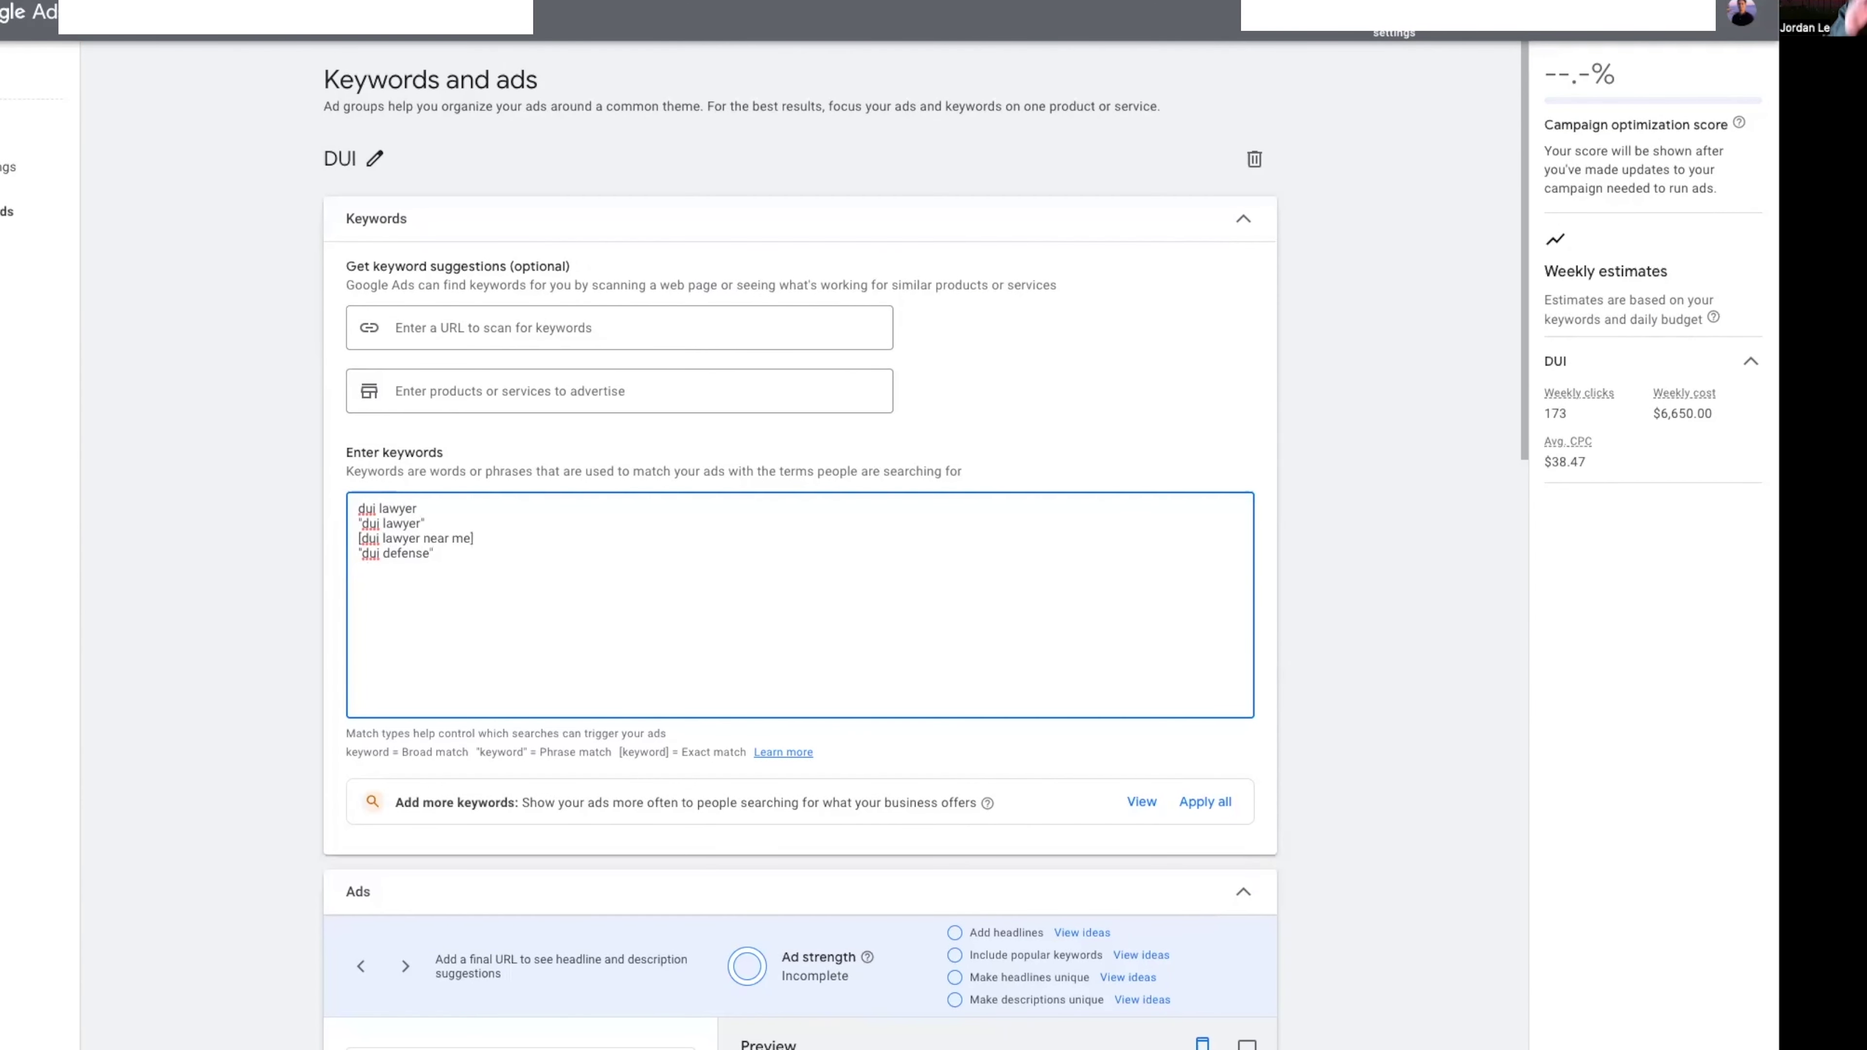
Look over the ad form beneath the DUI keywords and open its Final URL field for entry.
scroll(791, 598, down, 3)
scroll(743, 525, up, 3)
scroll(790, 534, down, 1)
scroll(789, 535, up, 1)
click(1244, 219)
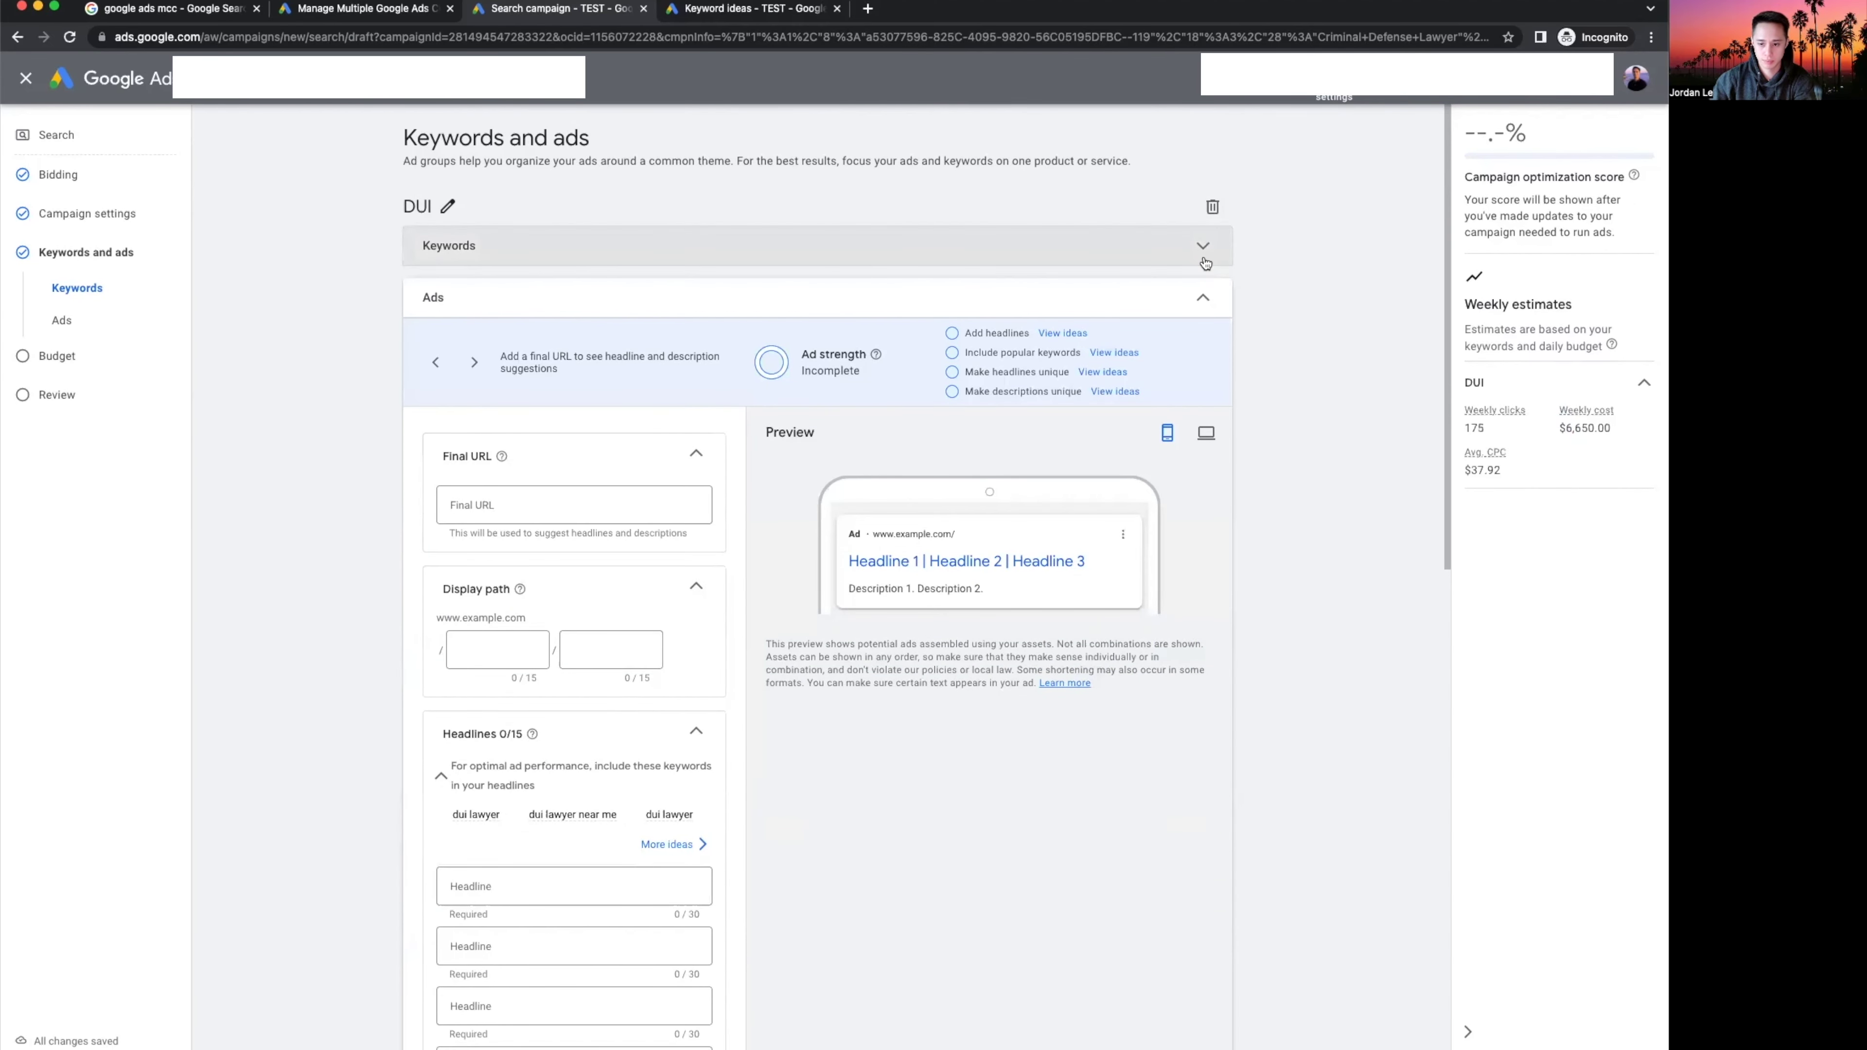
click(1205, 264)
scroll(1326, 325, down, 10)
scroll(1329, 326, down, 3)
scroll(1328, 326, up, 15)
scroll(1329, 325, down, 5)
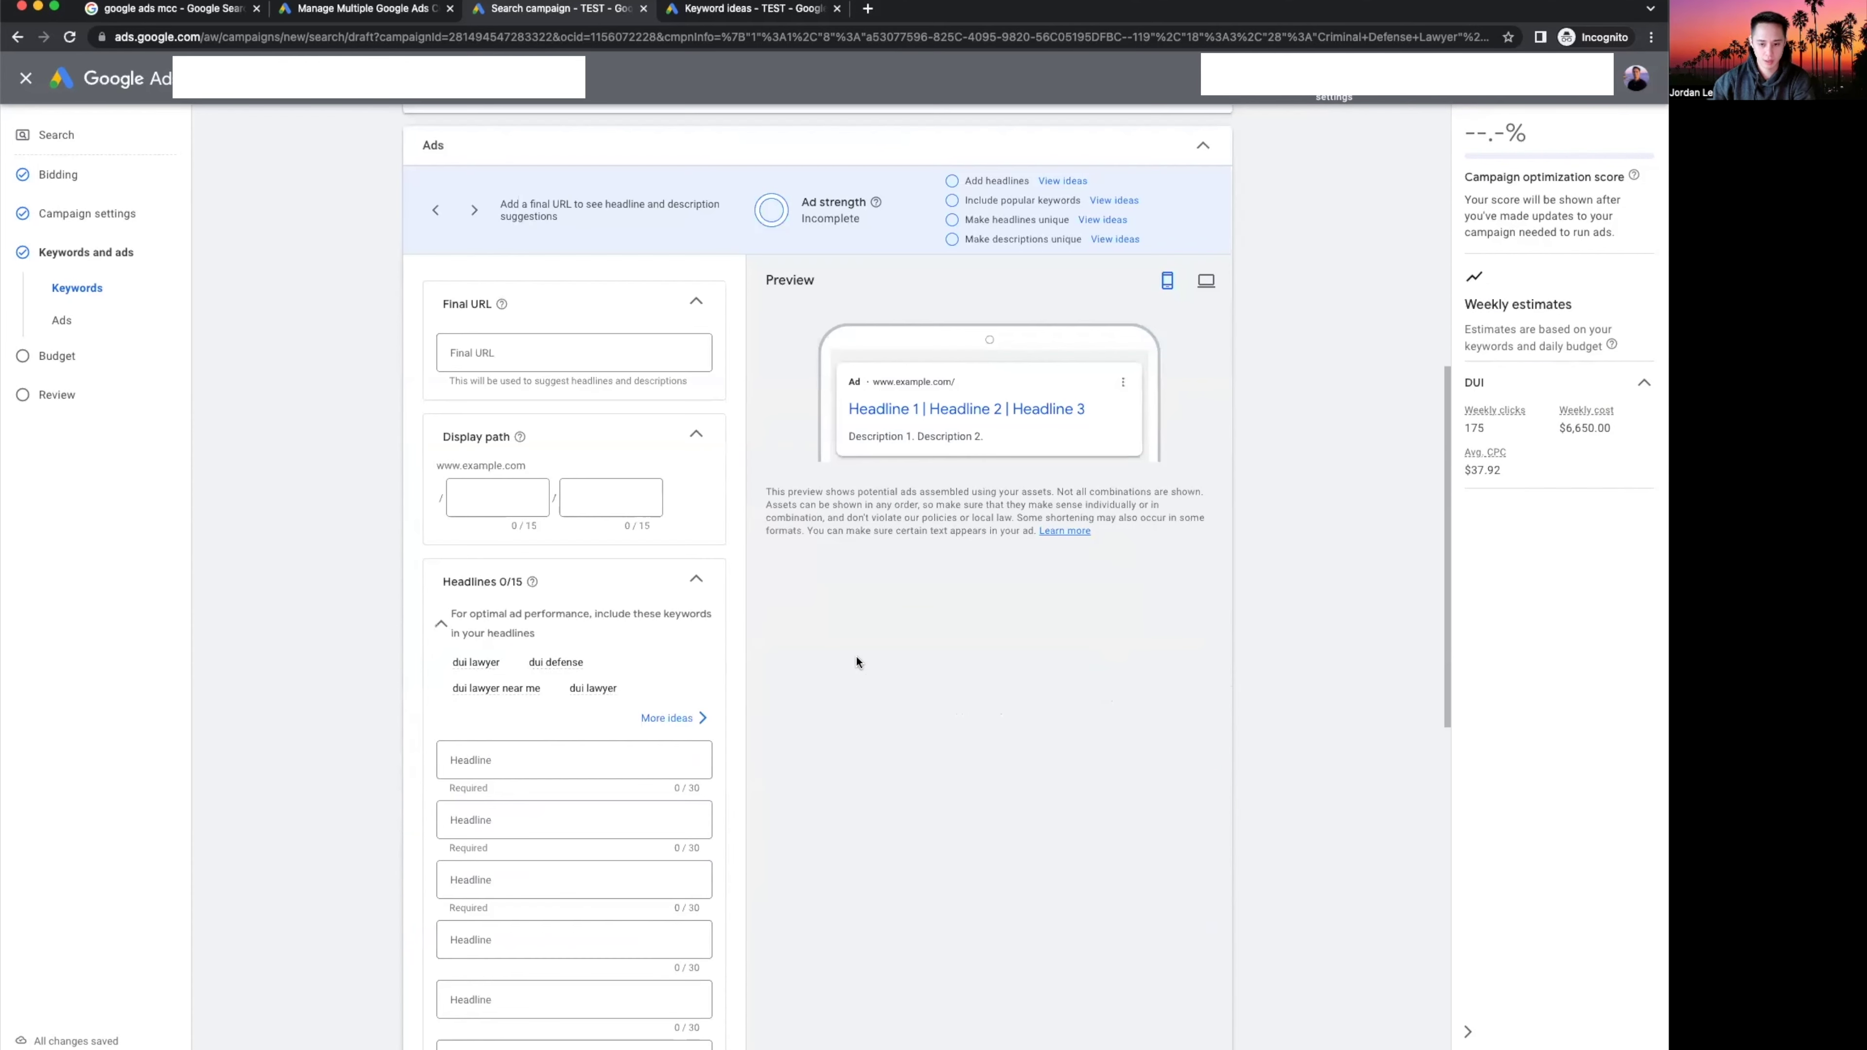
scroll(873, 658, down, 1)
click(513, 337)
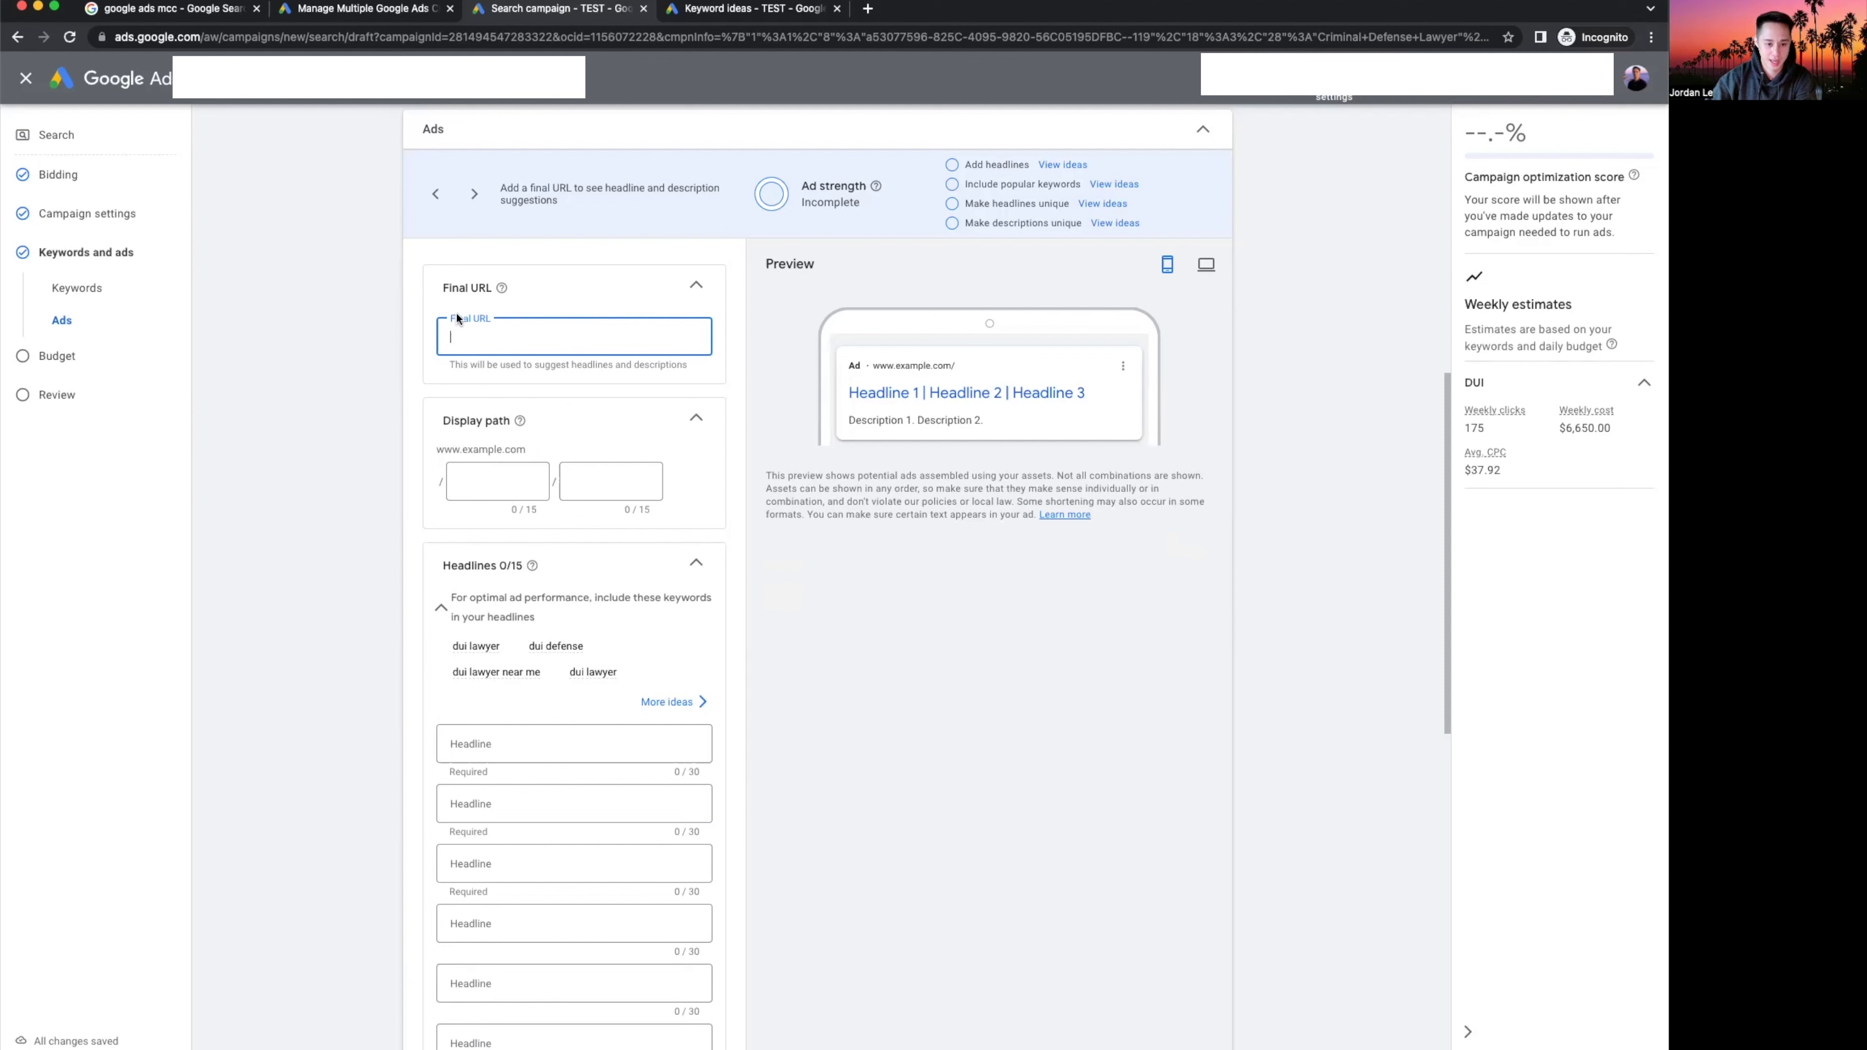
Set the first part of the ad's display path to "dui-lawyer".
click(471, 481)
text(dui)
key(Tab)
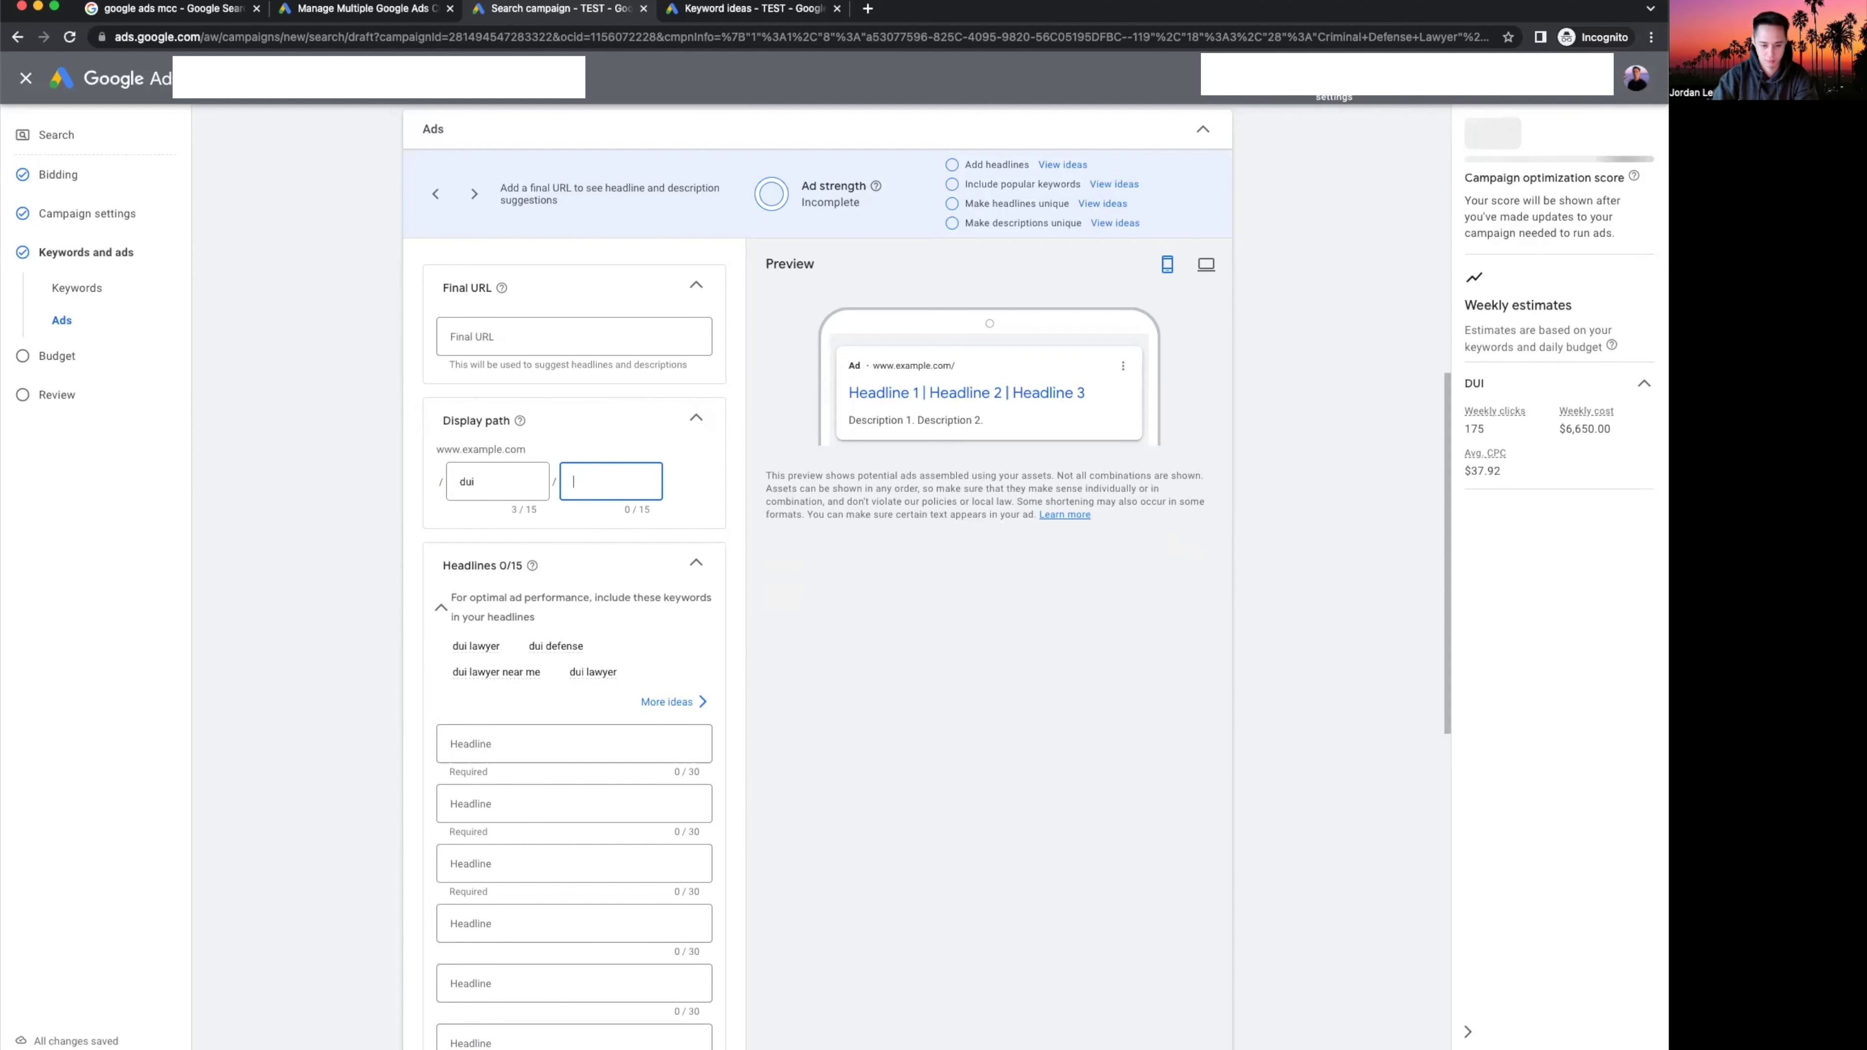
click(496, 490)
text(-lawyer)
key(Tab)
text(fre)
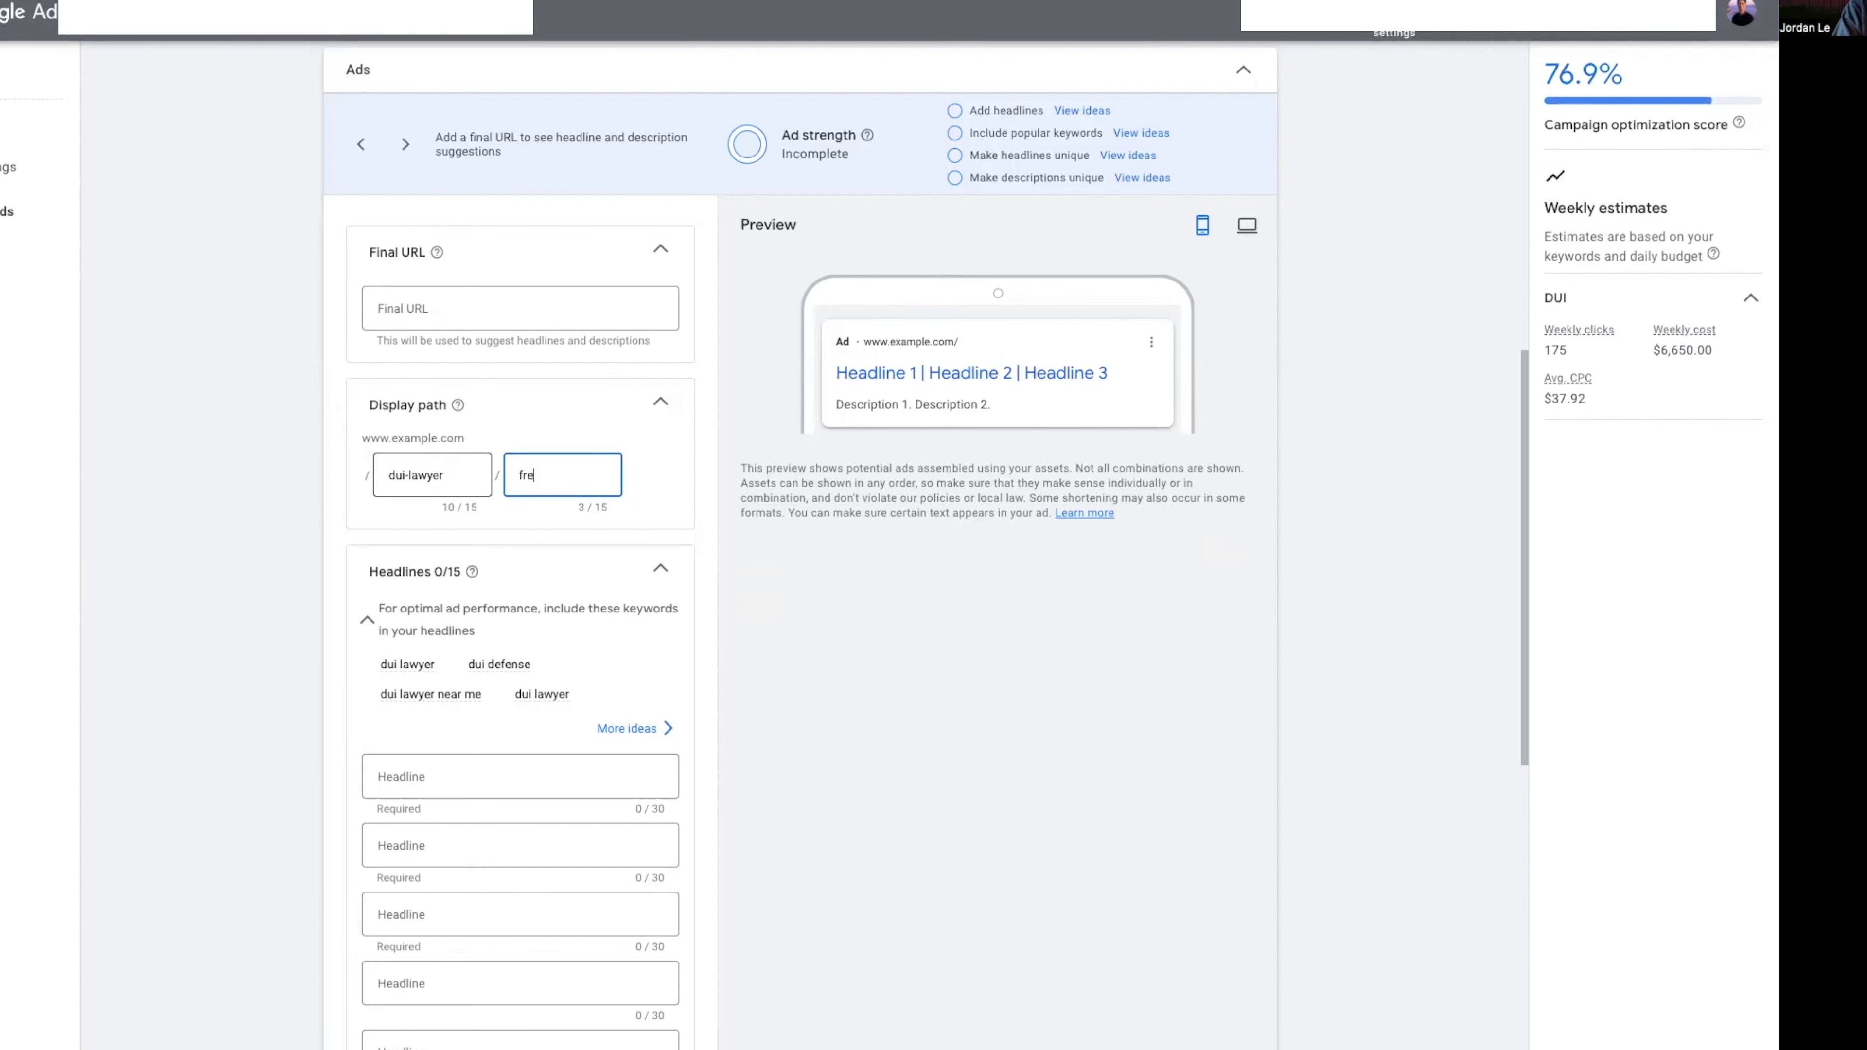
text(e-consults)
key(ctrl+a)
key(BackSpace)
text(call)
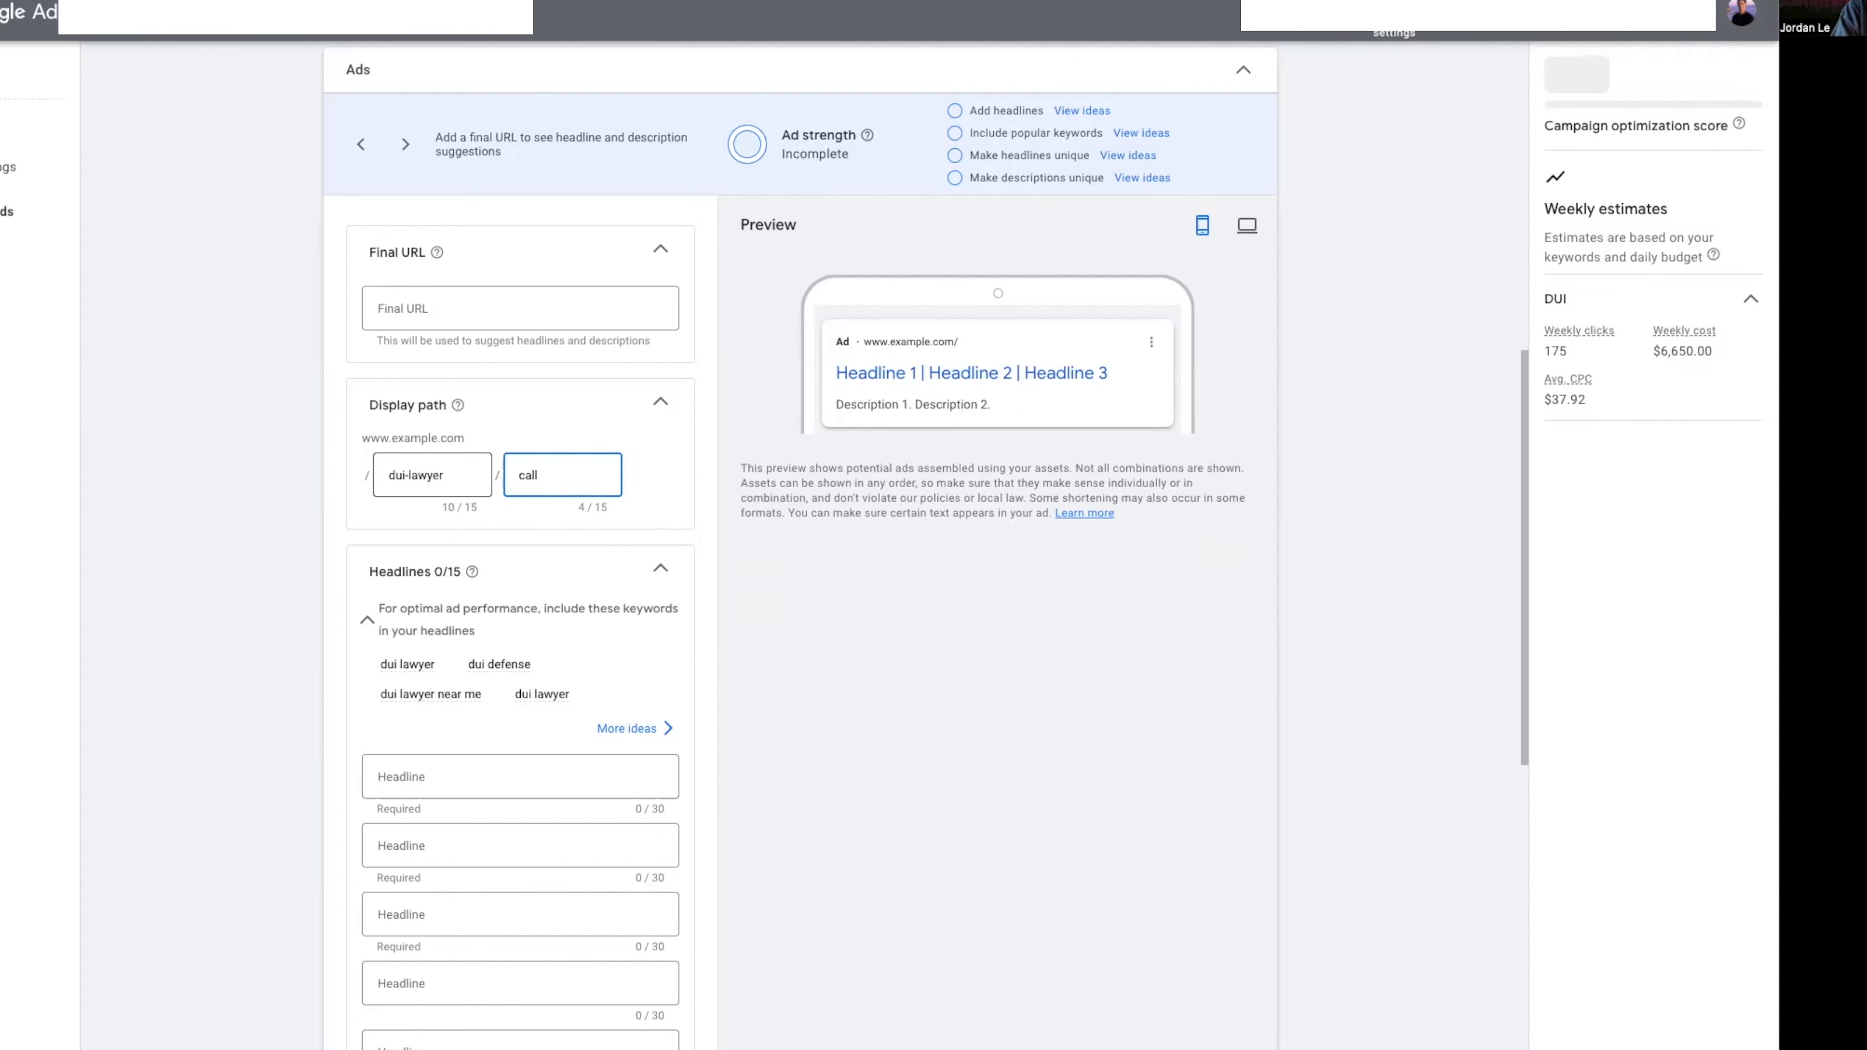
key(BackSpace)
key(BackSpace)
key(BackSpace)
key(BackSpace)
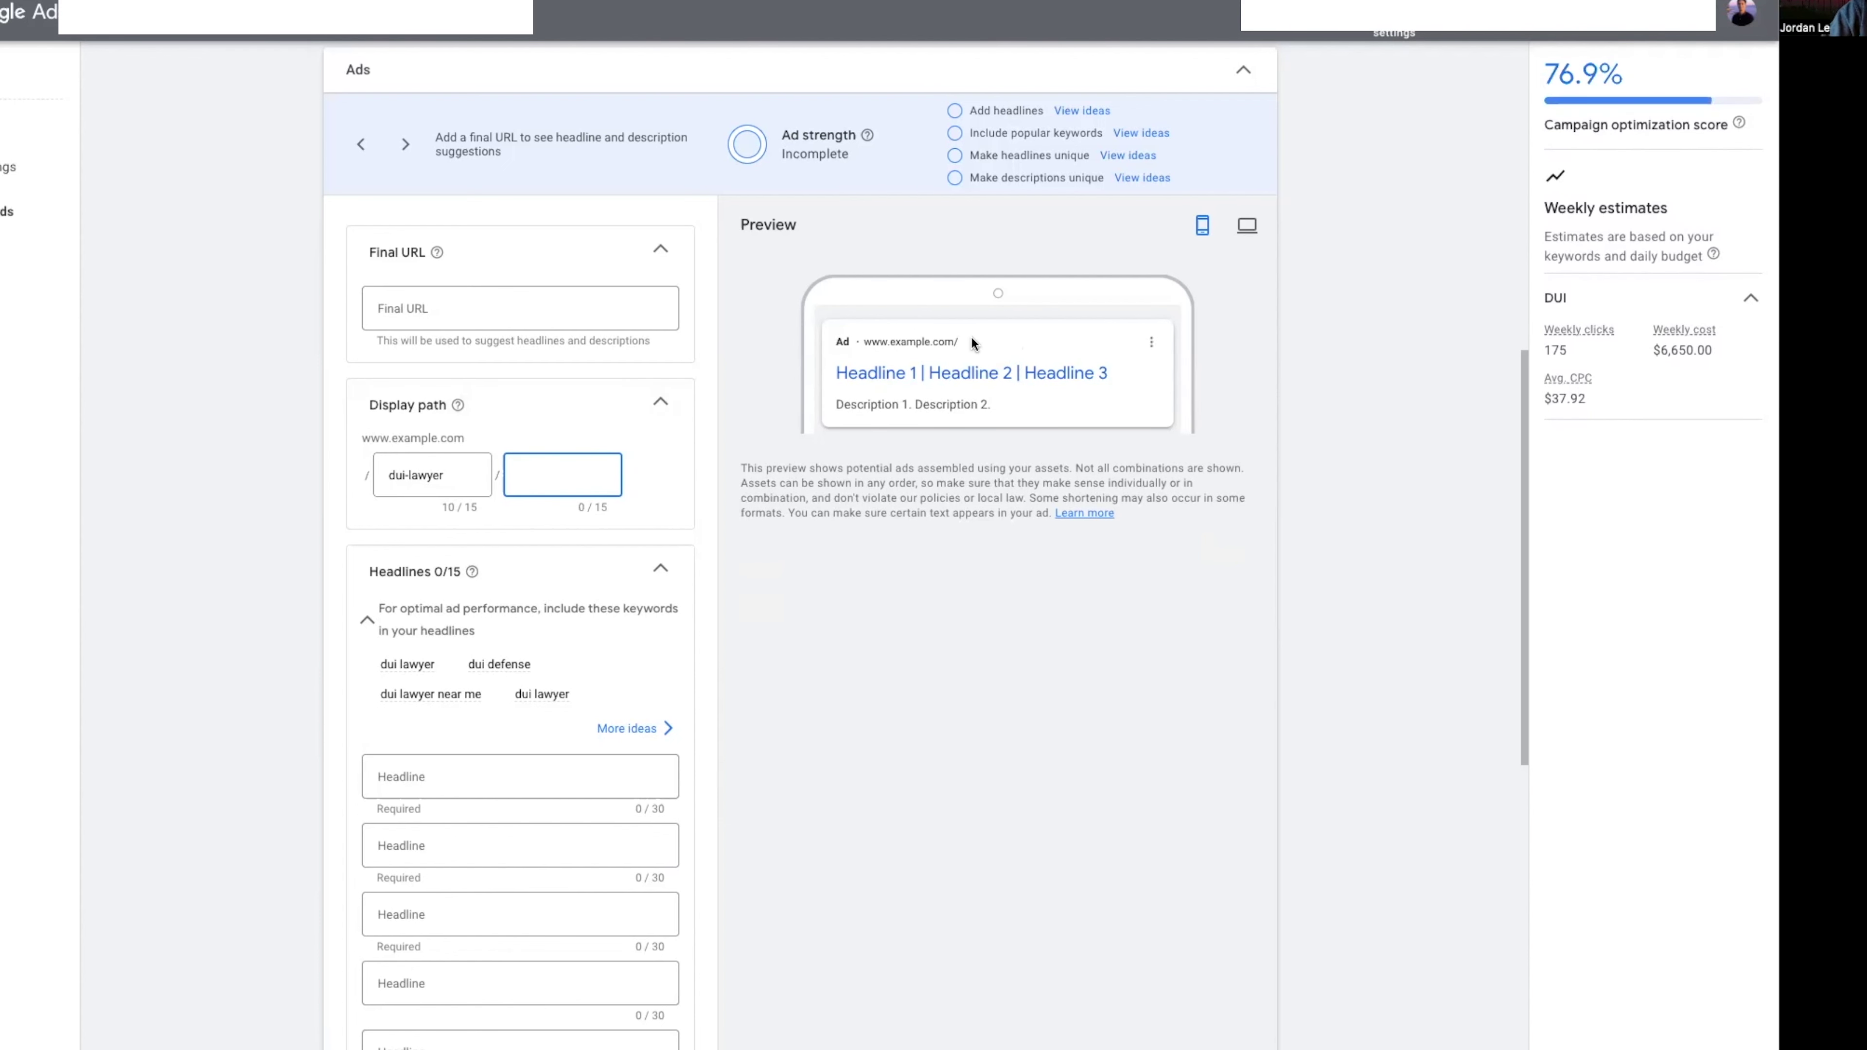
Set the second part of the ad's display path to "call-now".
text(call-now)
click(707, 494)
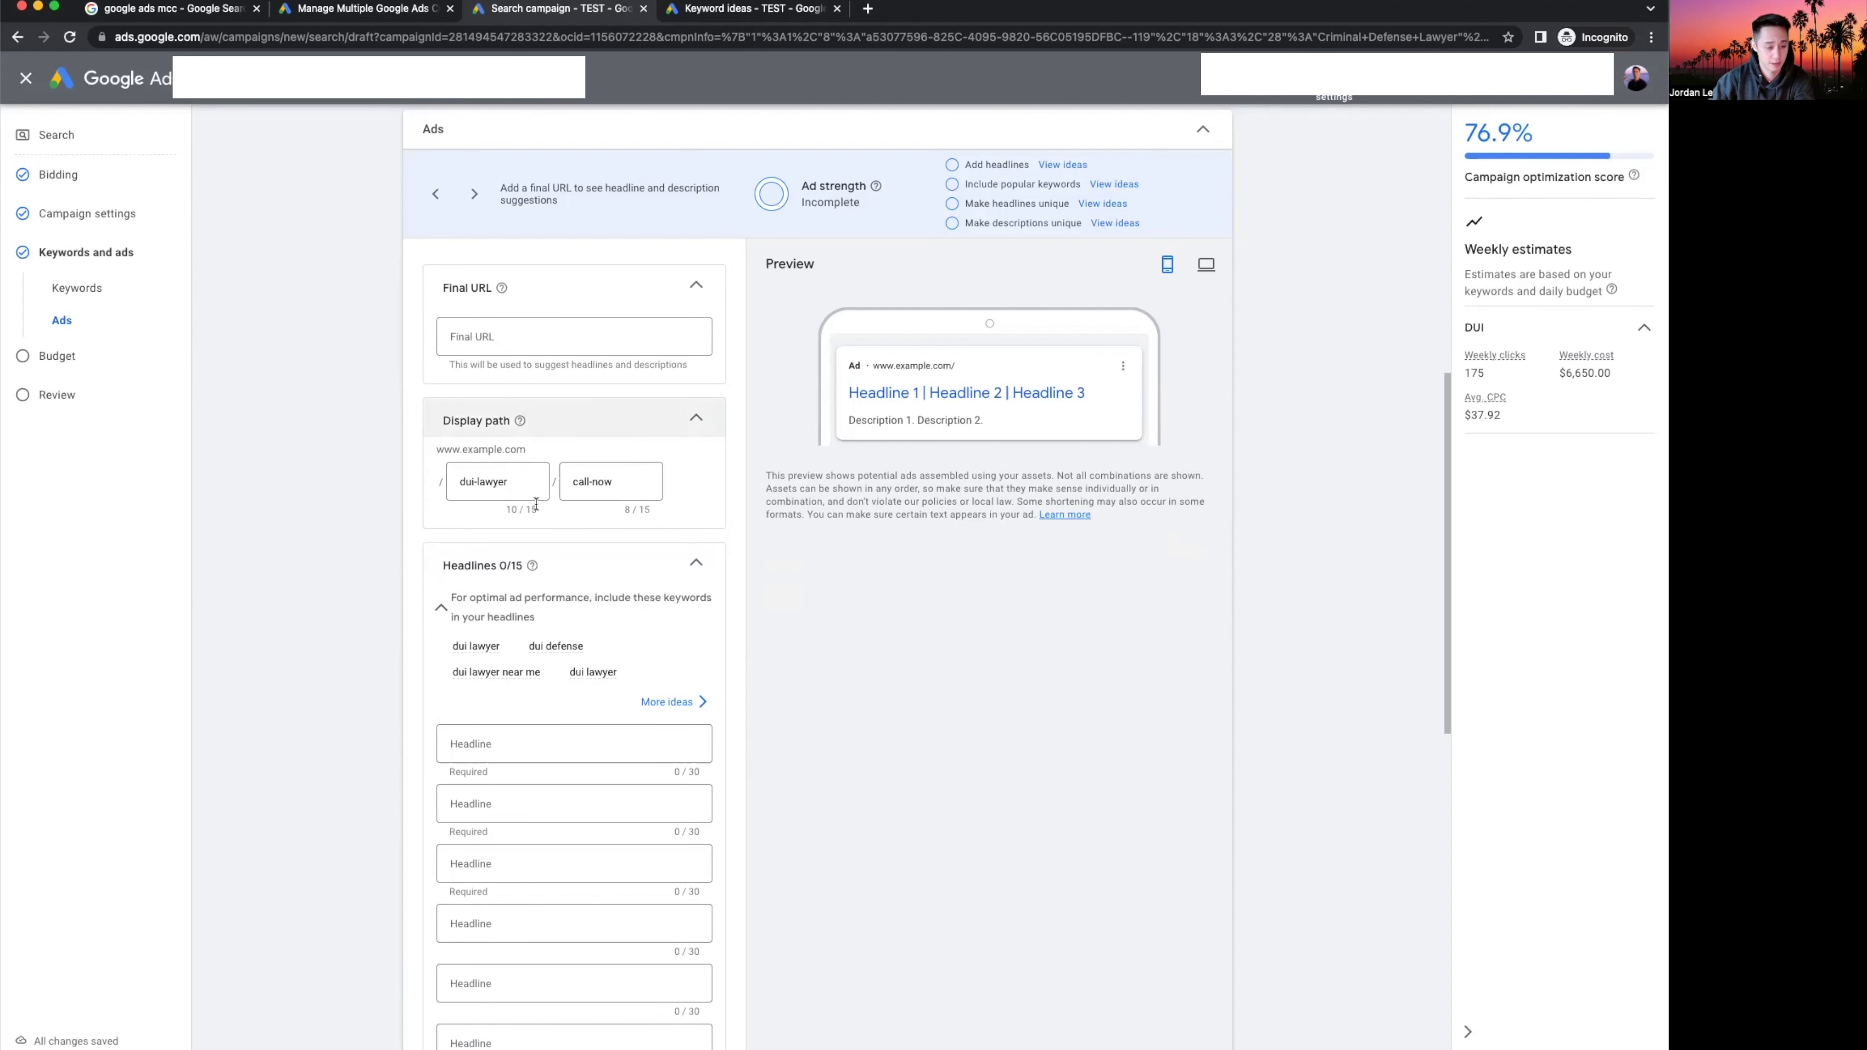
Open the additional headline suggestions with top keywords for the ad's headlines.
scroll(618, 504, down, 3)
click(512, 525)
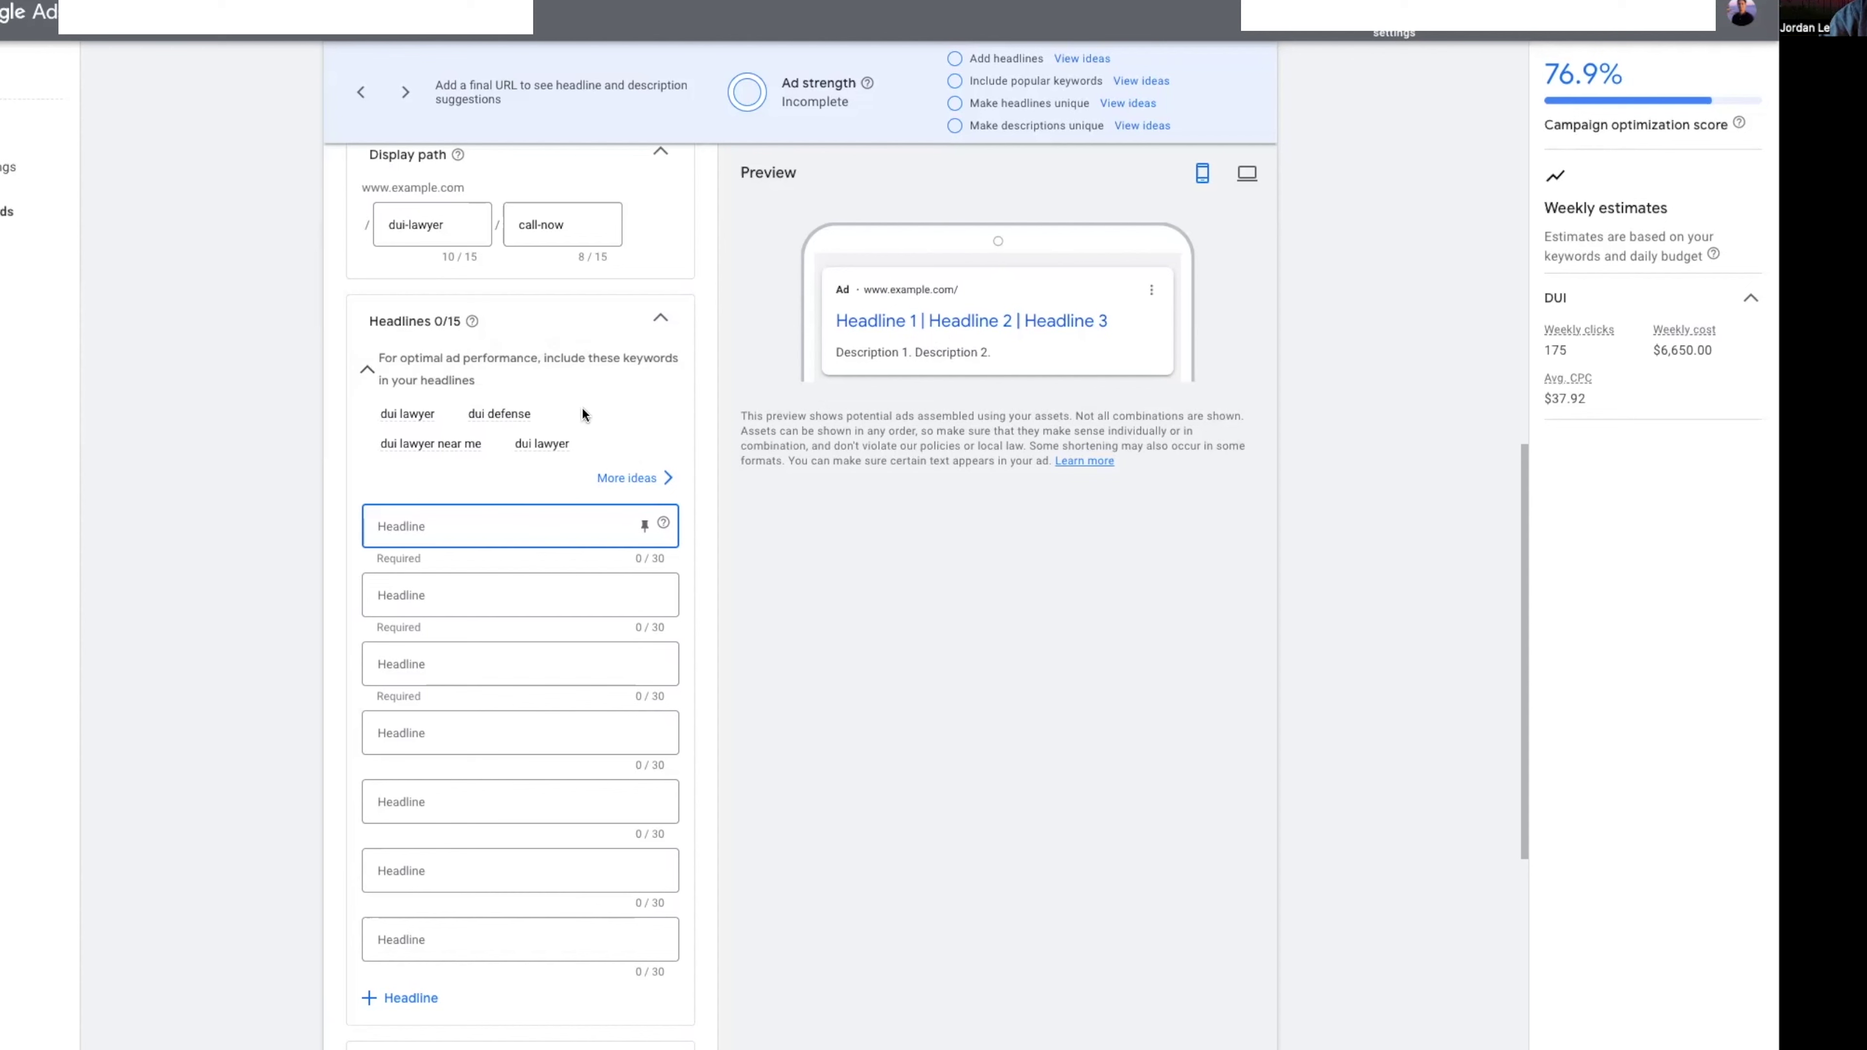
mouse_move(433, 431)
click(335, 437)
click(627, 479)
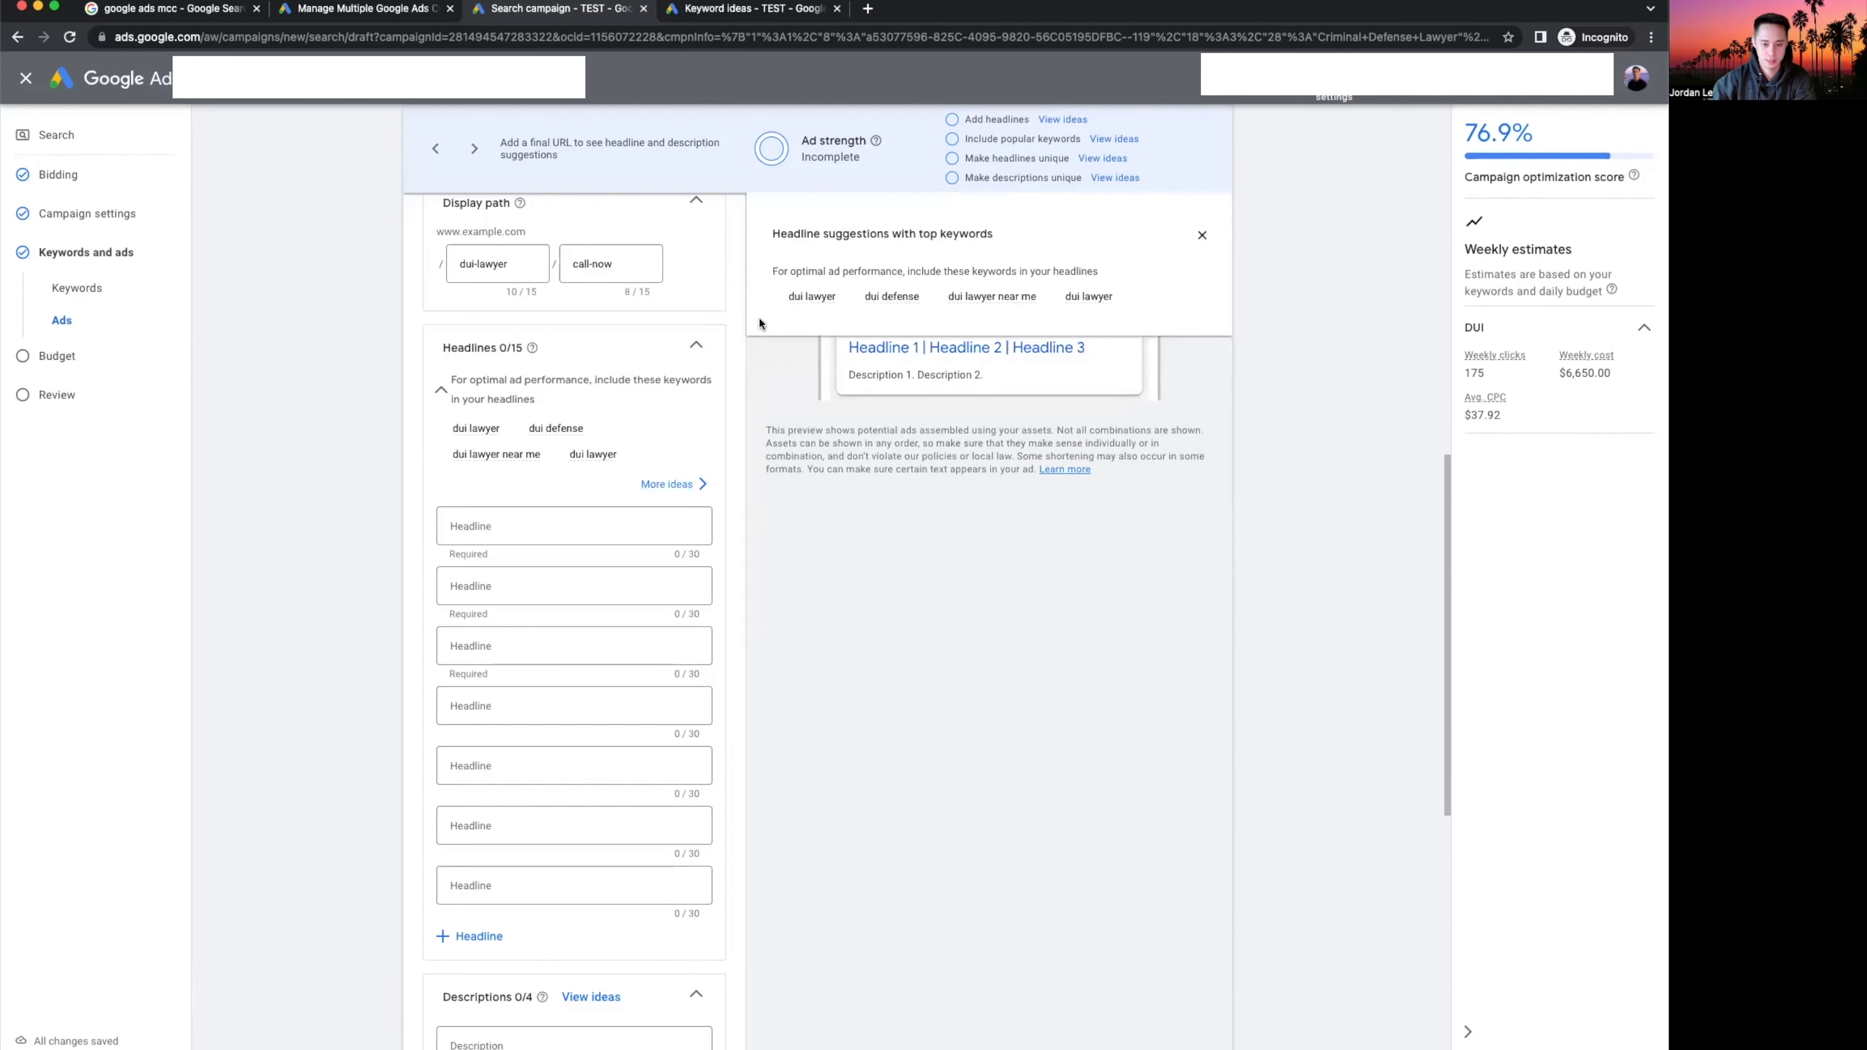
Enter "DUI Lawyer Los Angeles" as the ad's first headline.
click(529, 523)
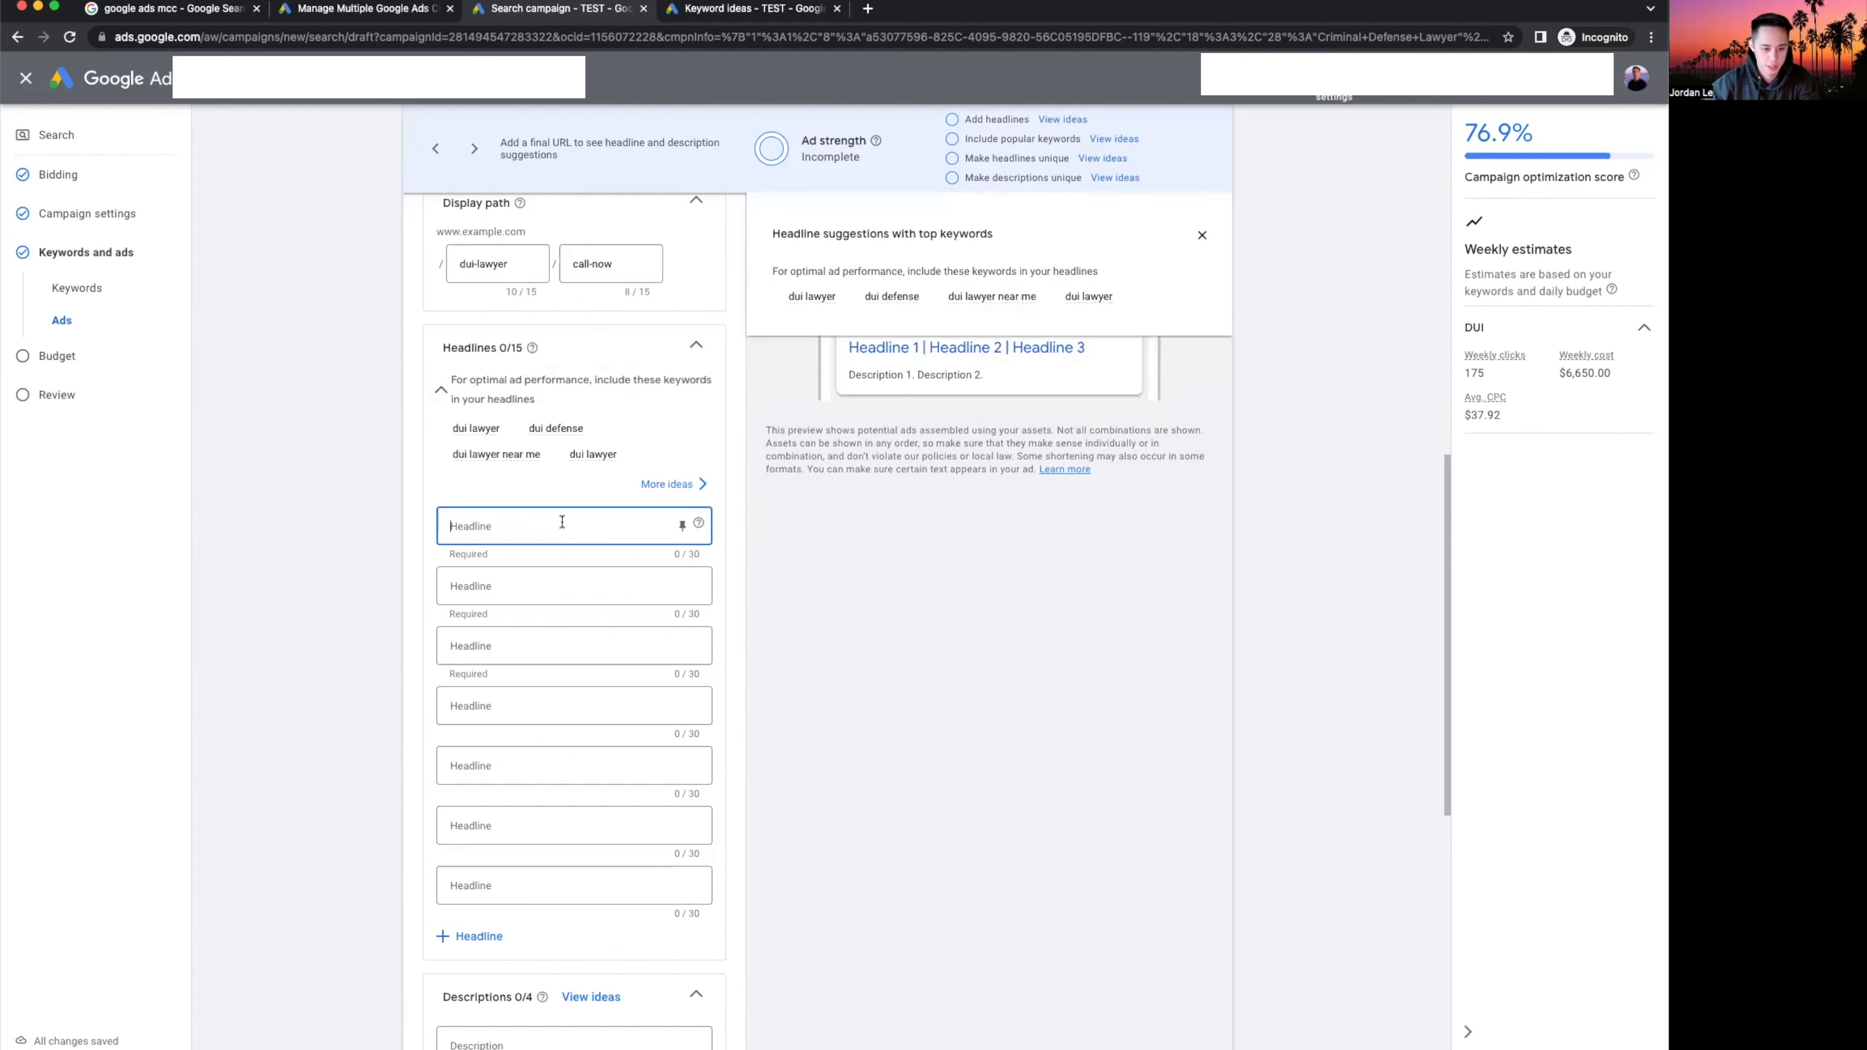
text(DUI Lawyer Los)
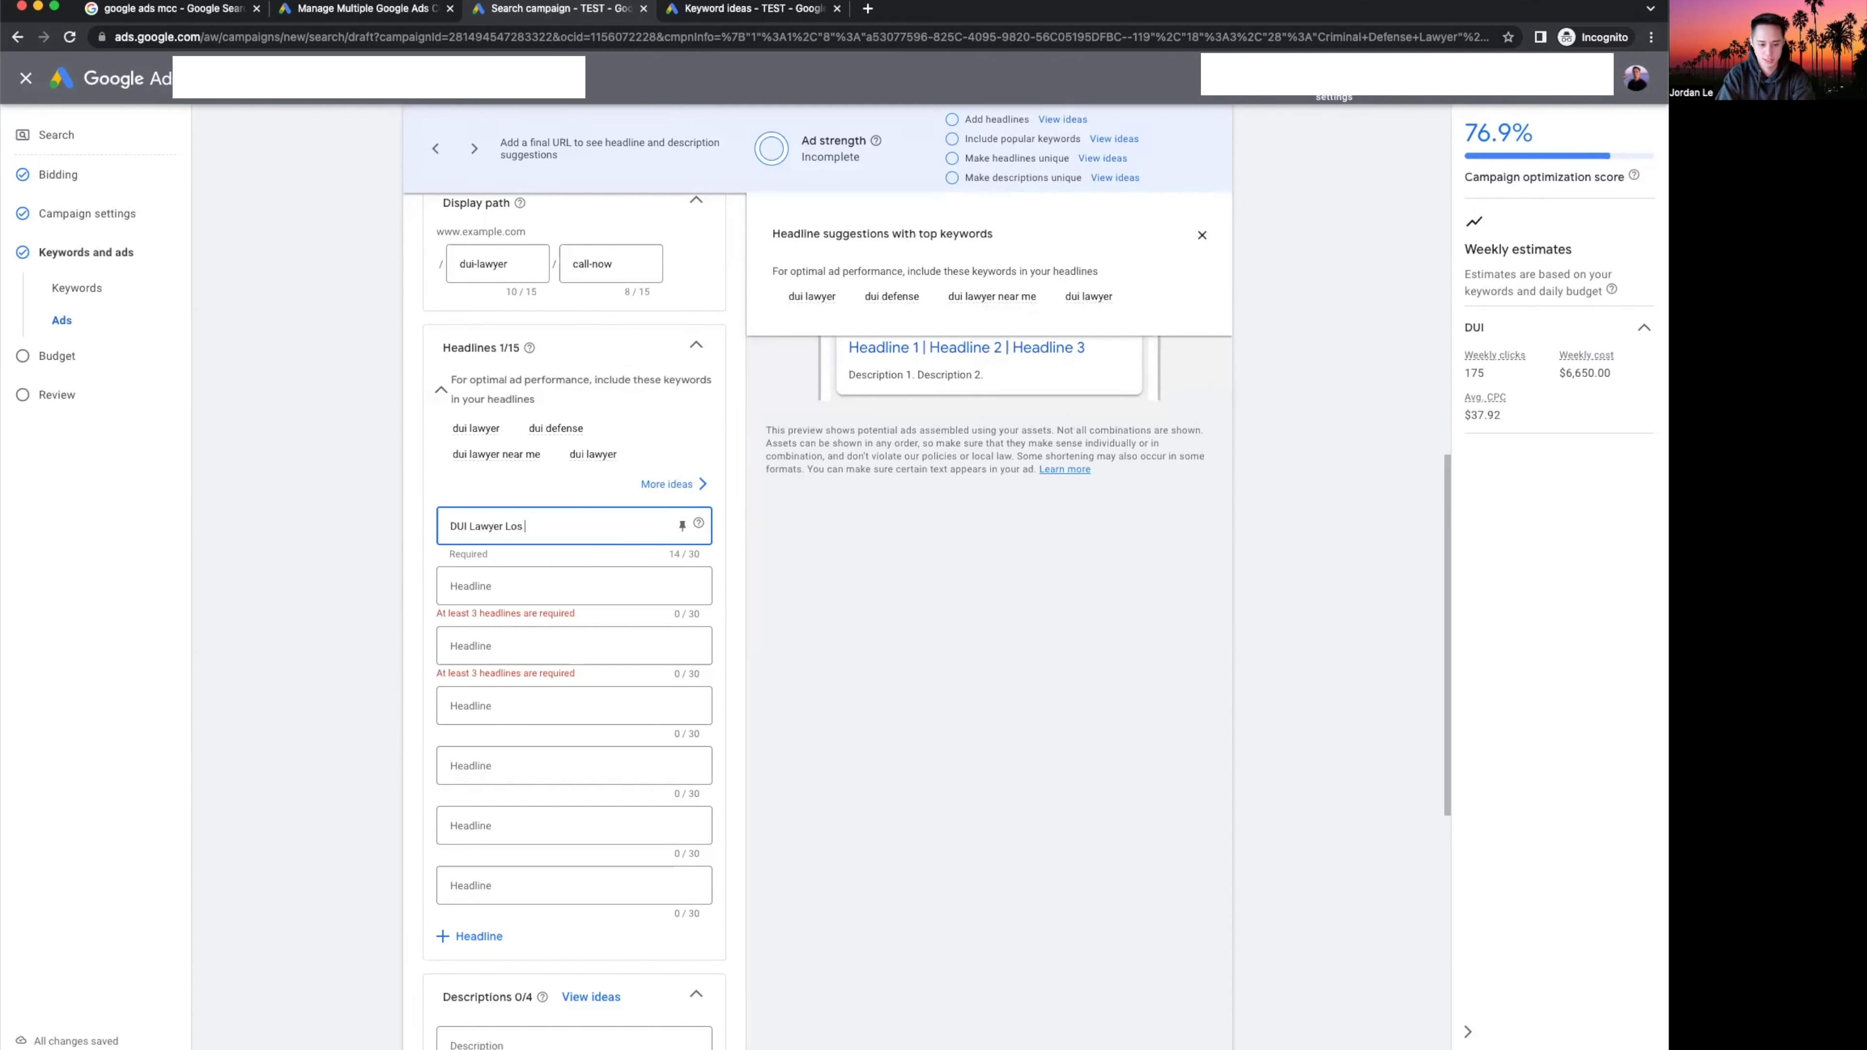
text( Agne)
key(BackSpace)
key(BackSpace)
key(BackSpace)
text(ngeles)
Enter "Free Consultation" as the second headline and "Affordable & Payment Plans" as the third.
click(522, 586)
text(Call)
key(BackSpace)
text(Free Consultation)
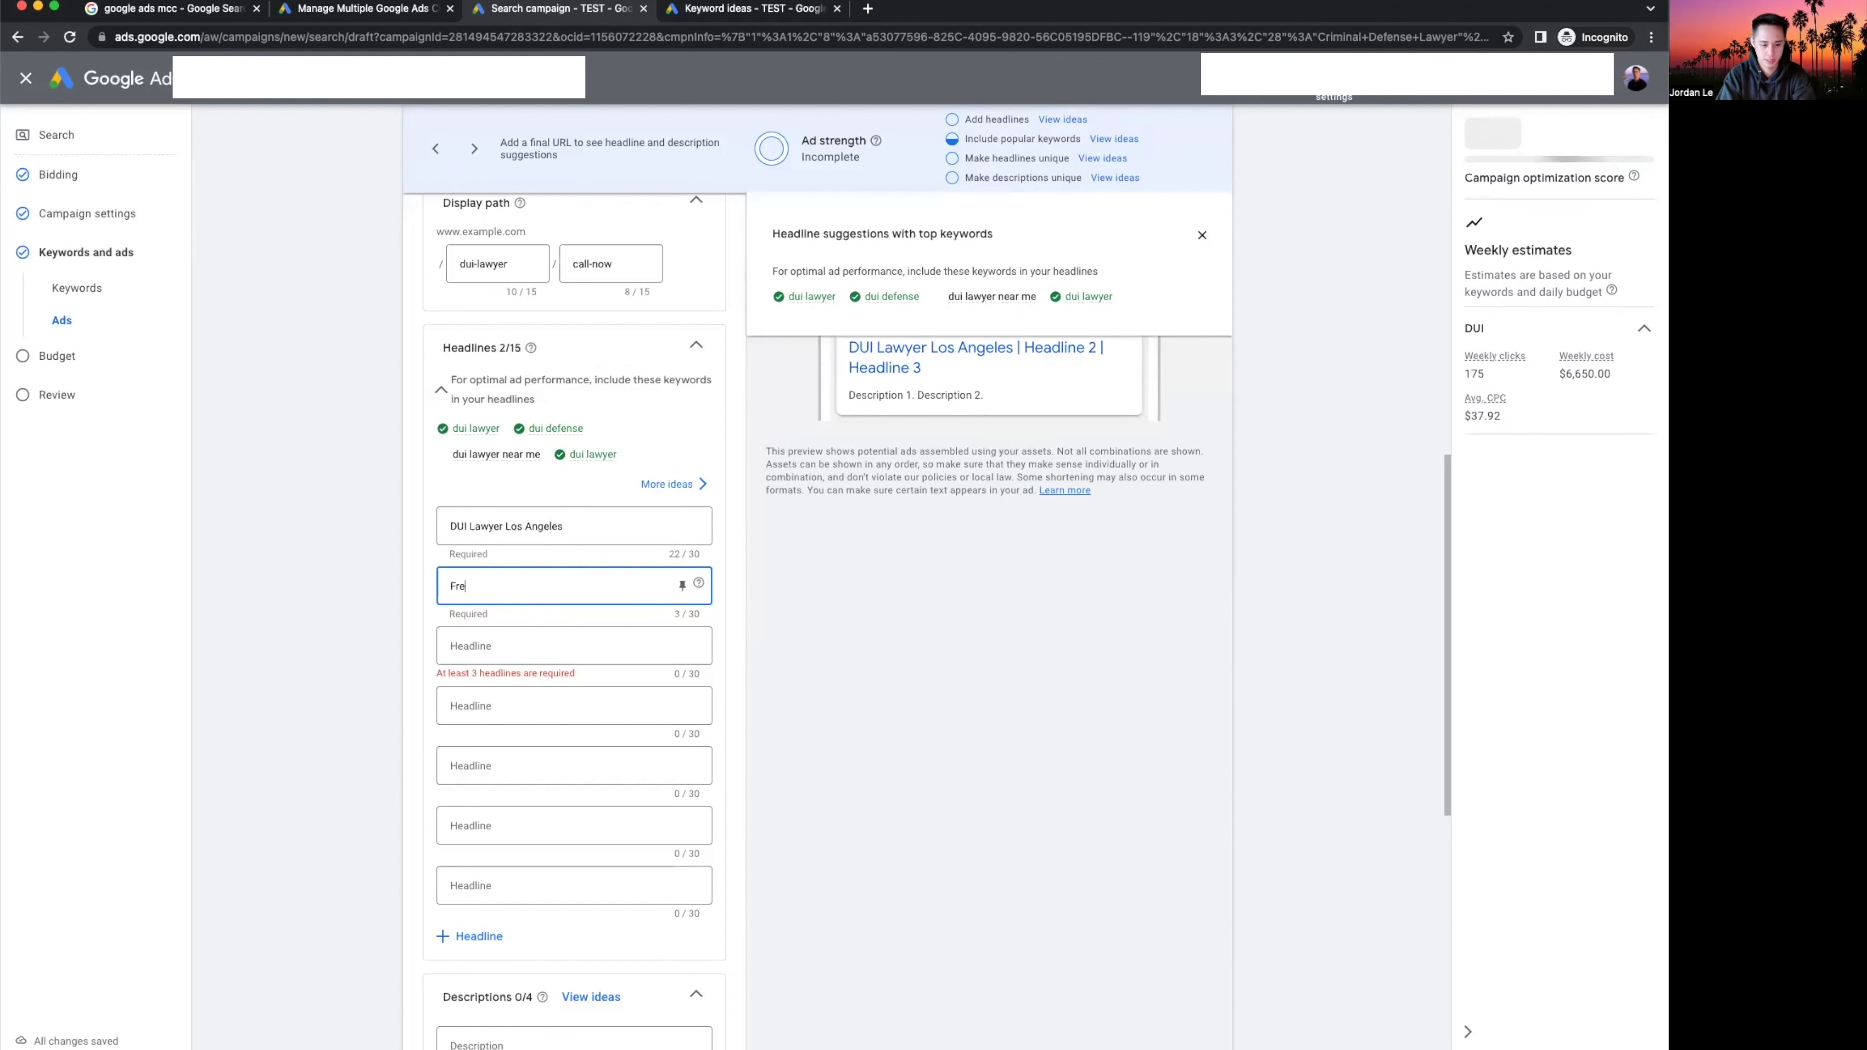
key(Tab)
key(Tab)
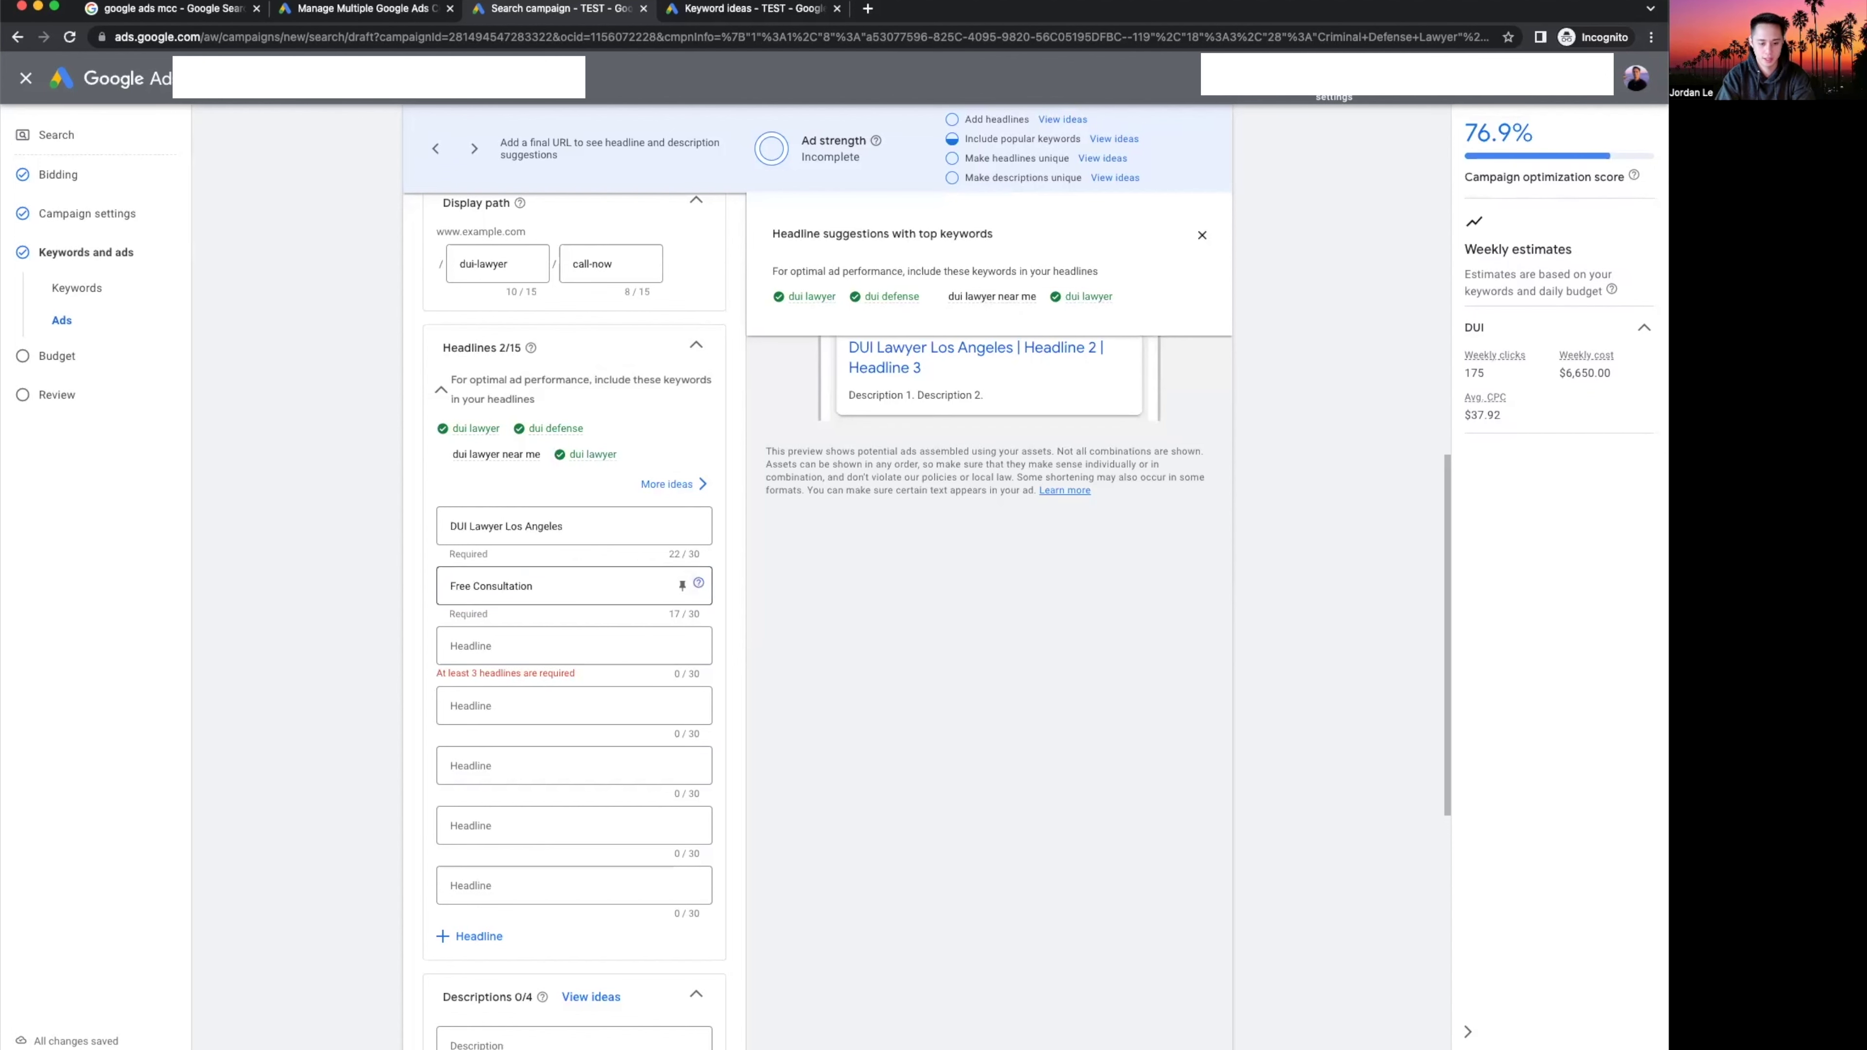
text(Affordable & Payment Plans)
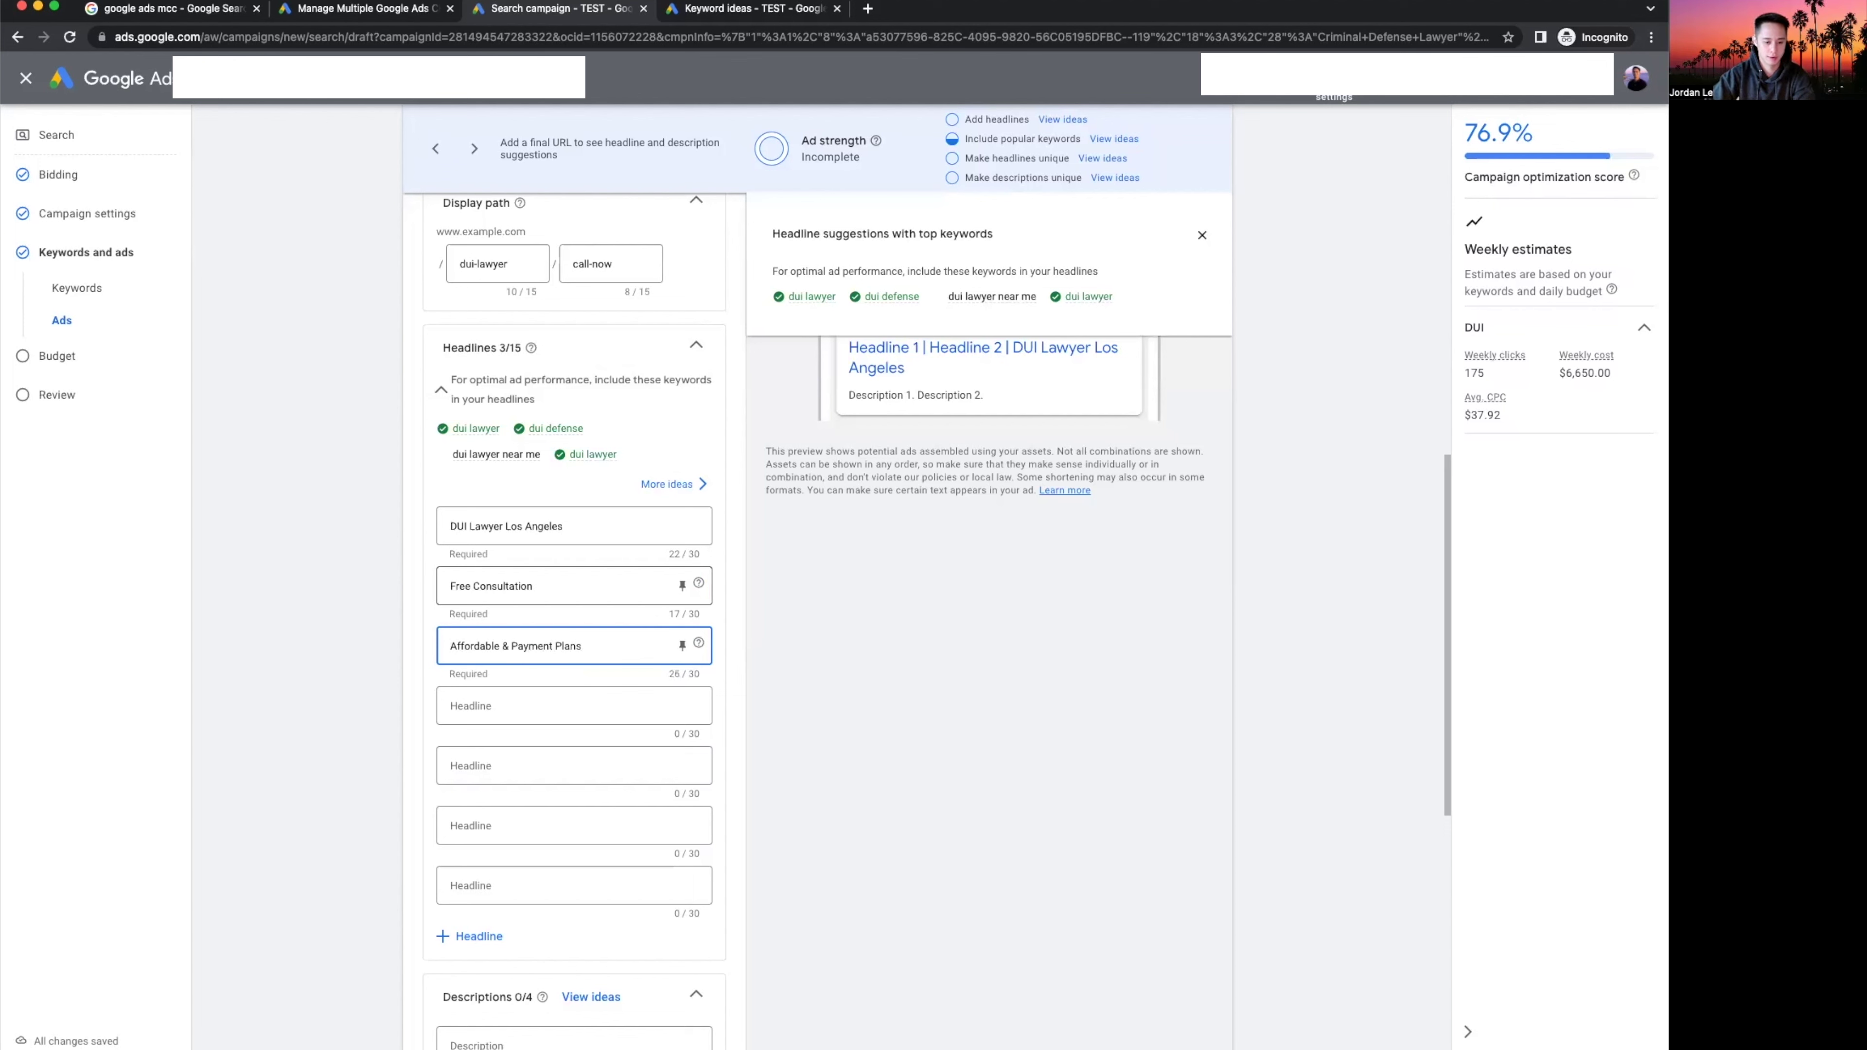
click(981, 756)
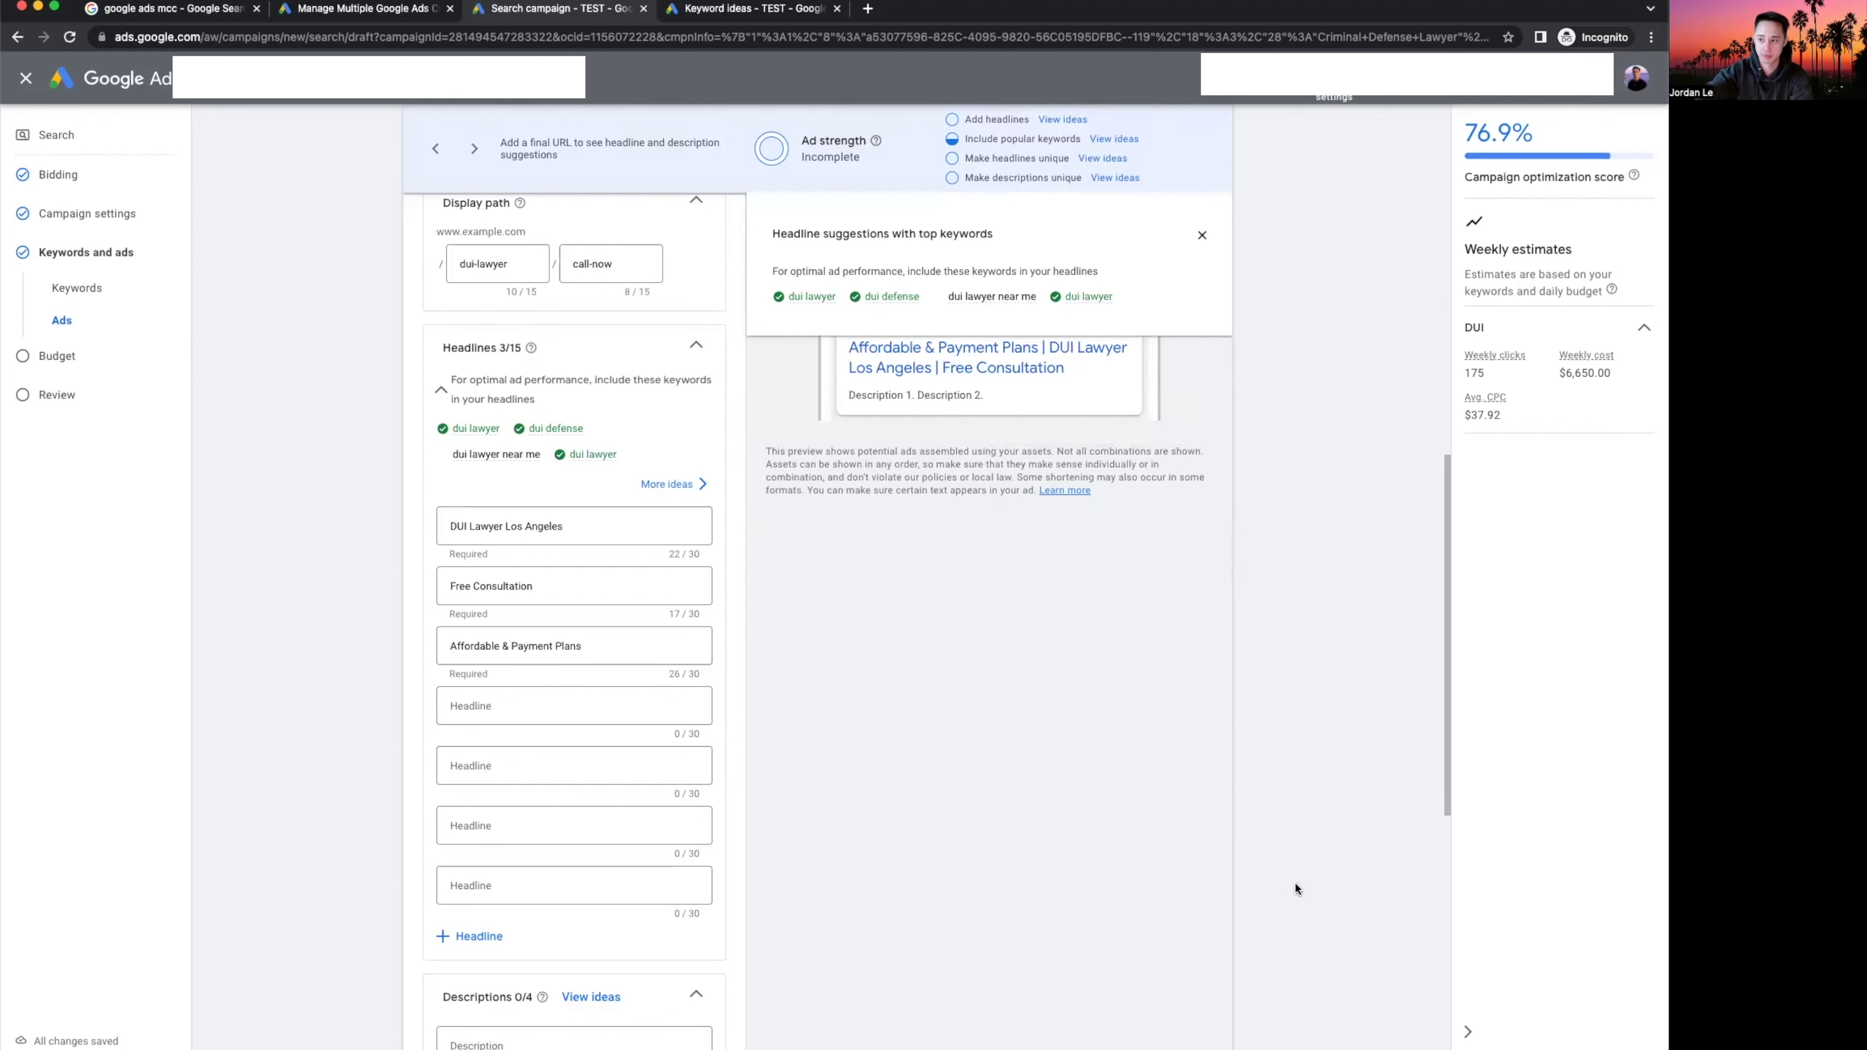
Enter "5 Star DUI Lawyer" as the fourth headline and close the headline suggestions.
click(625, 721)
text(5 Star DUI Laywer)
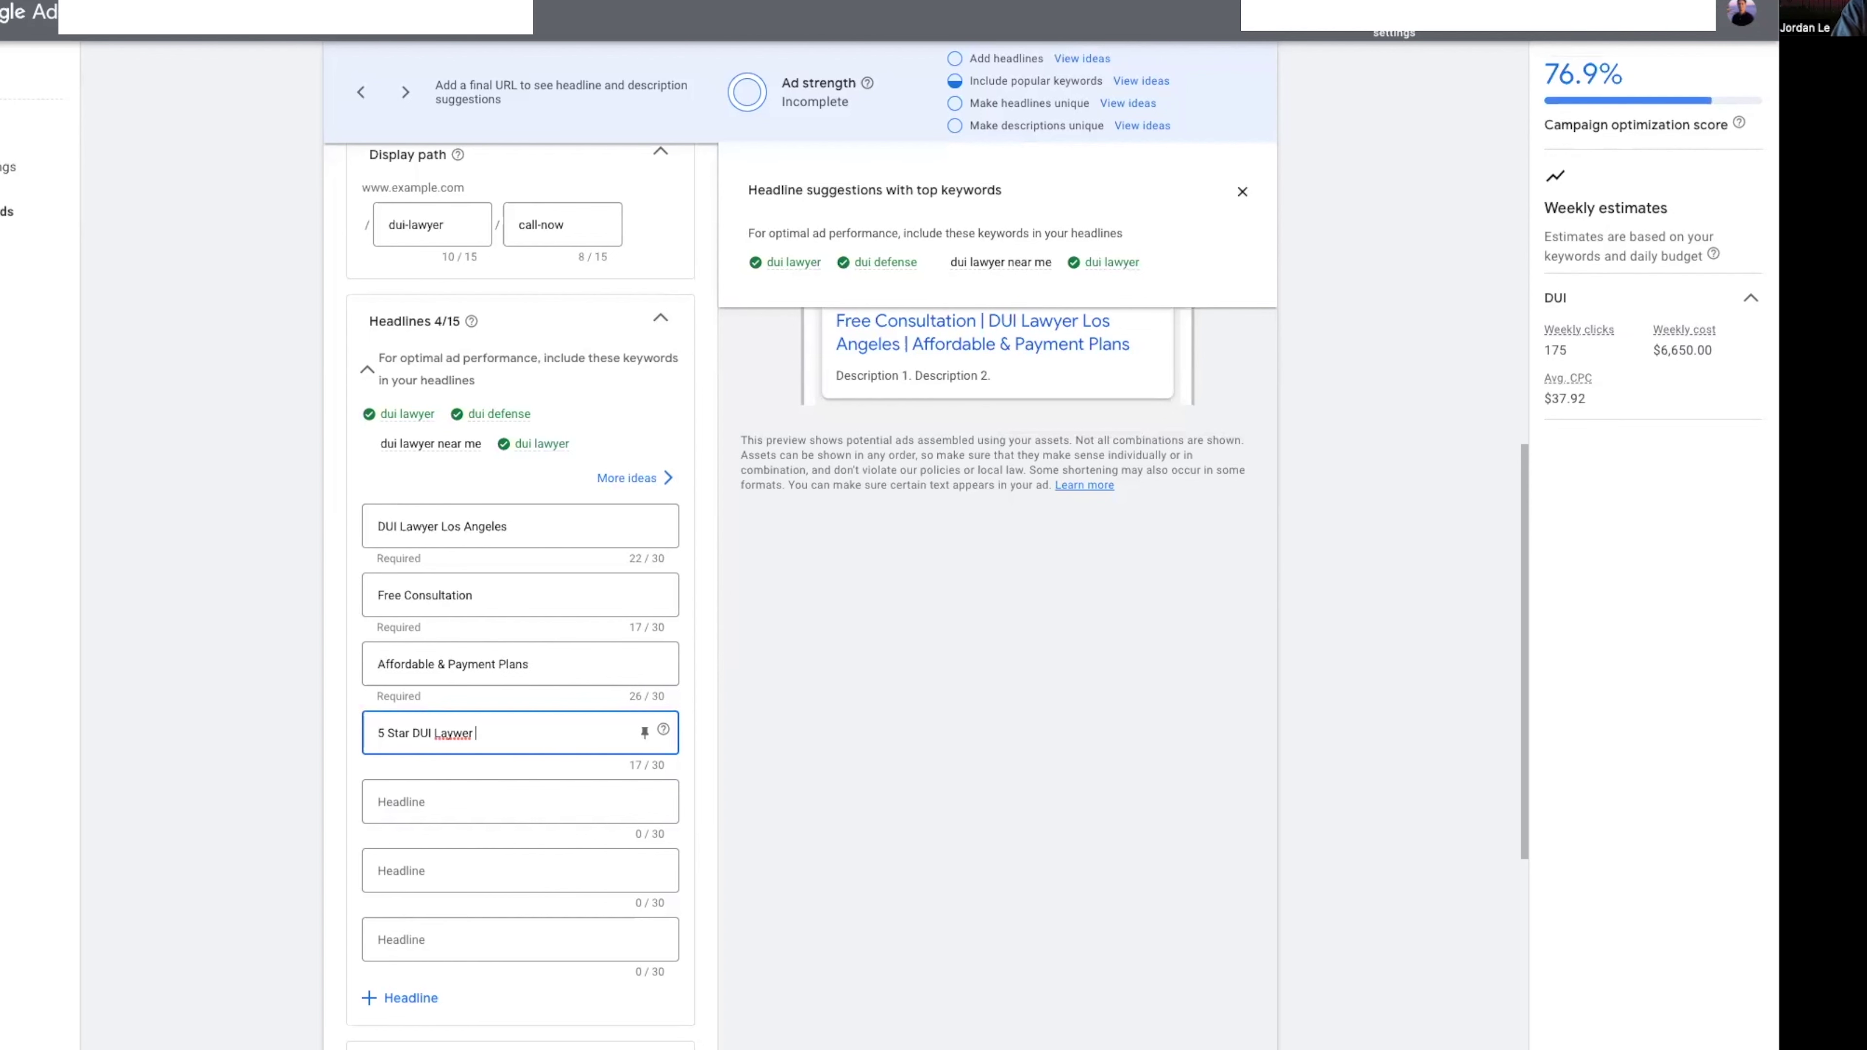
key(BackSpace)
key(BackSpace)
text(wyer)
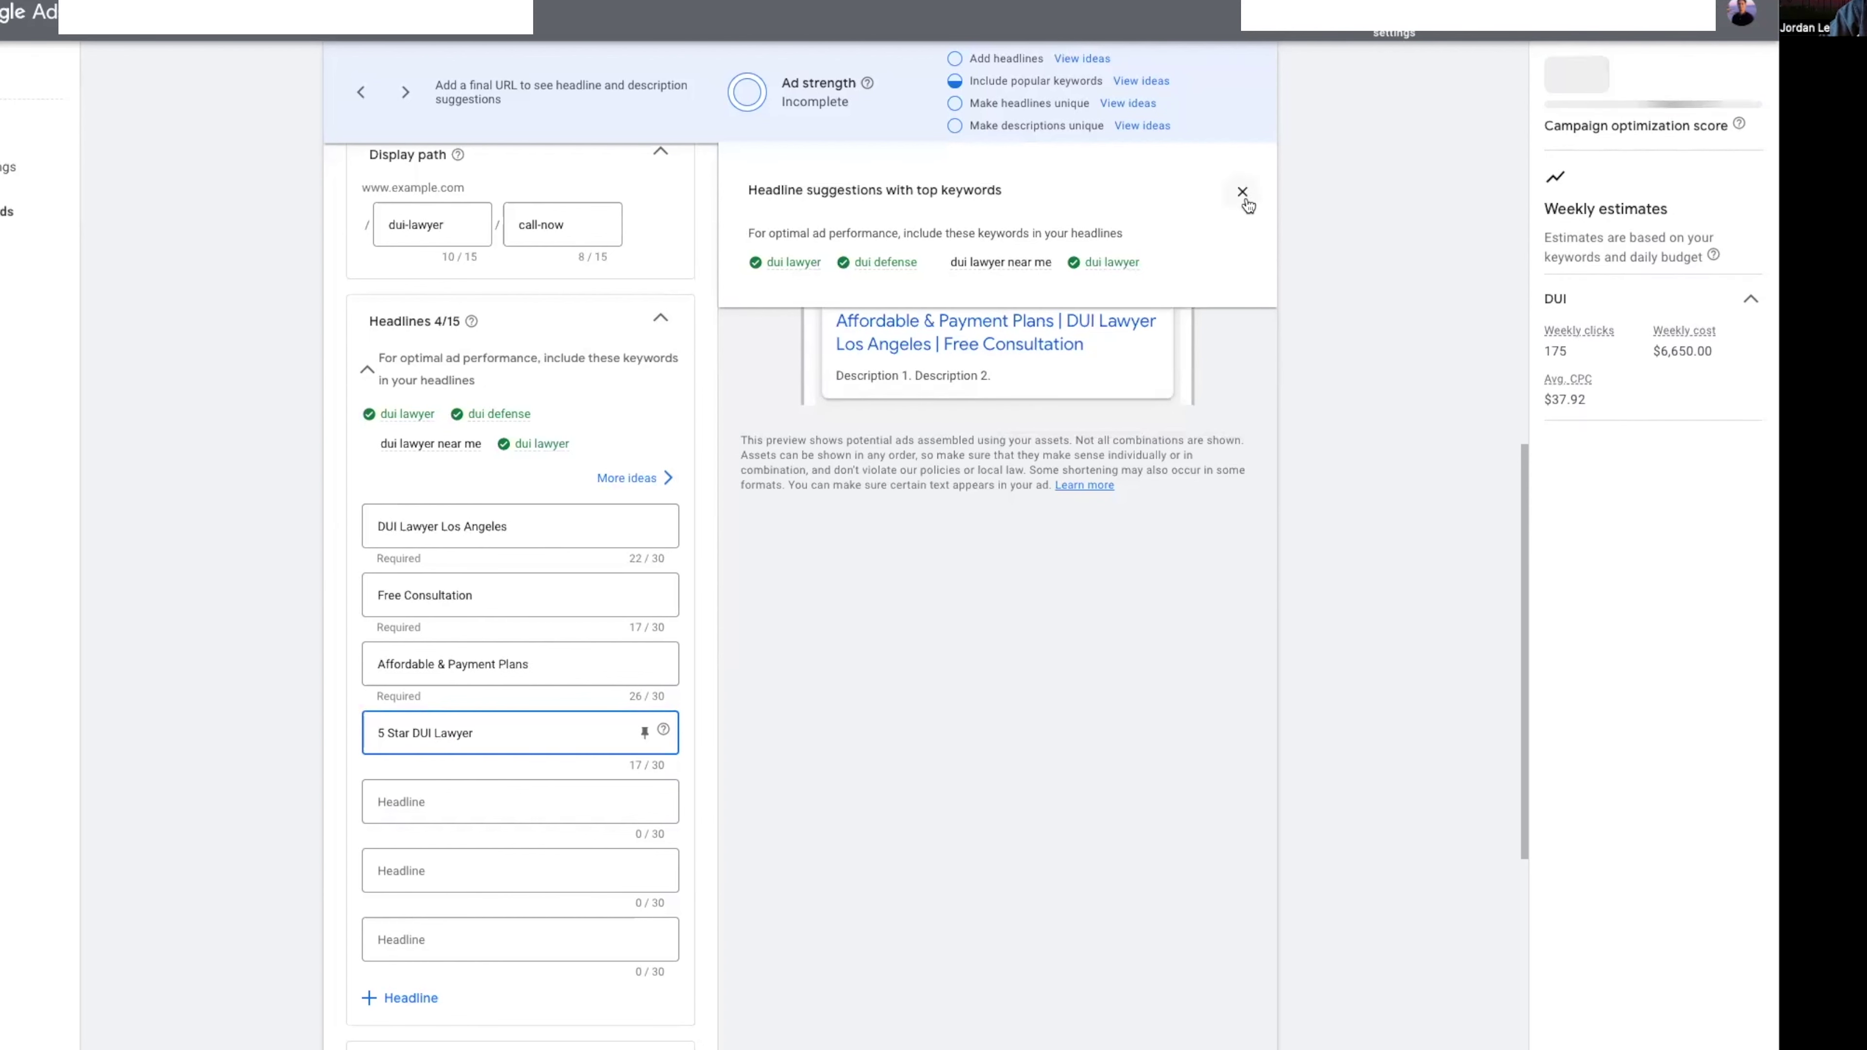
click(1201, 892)
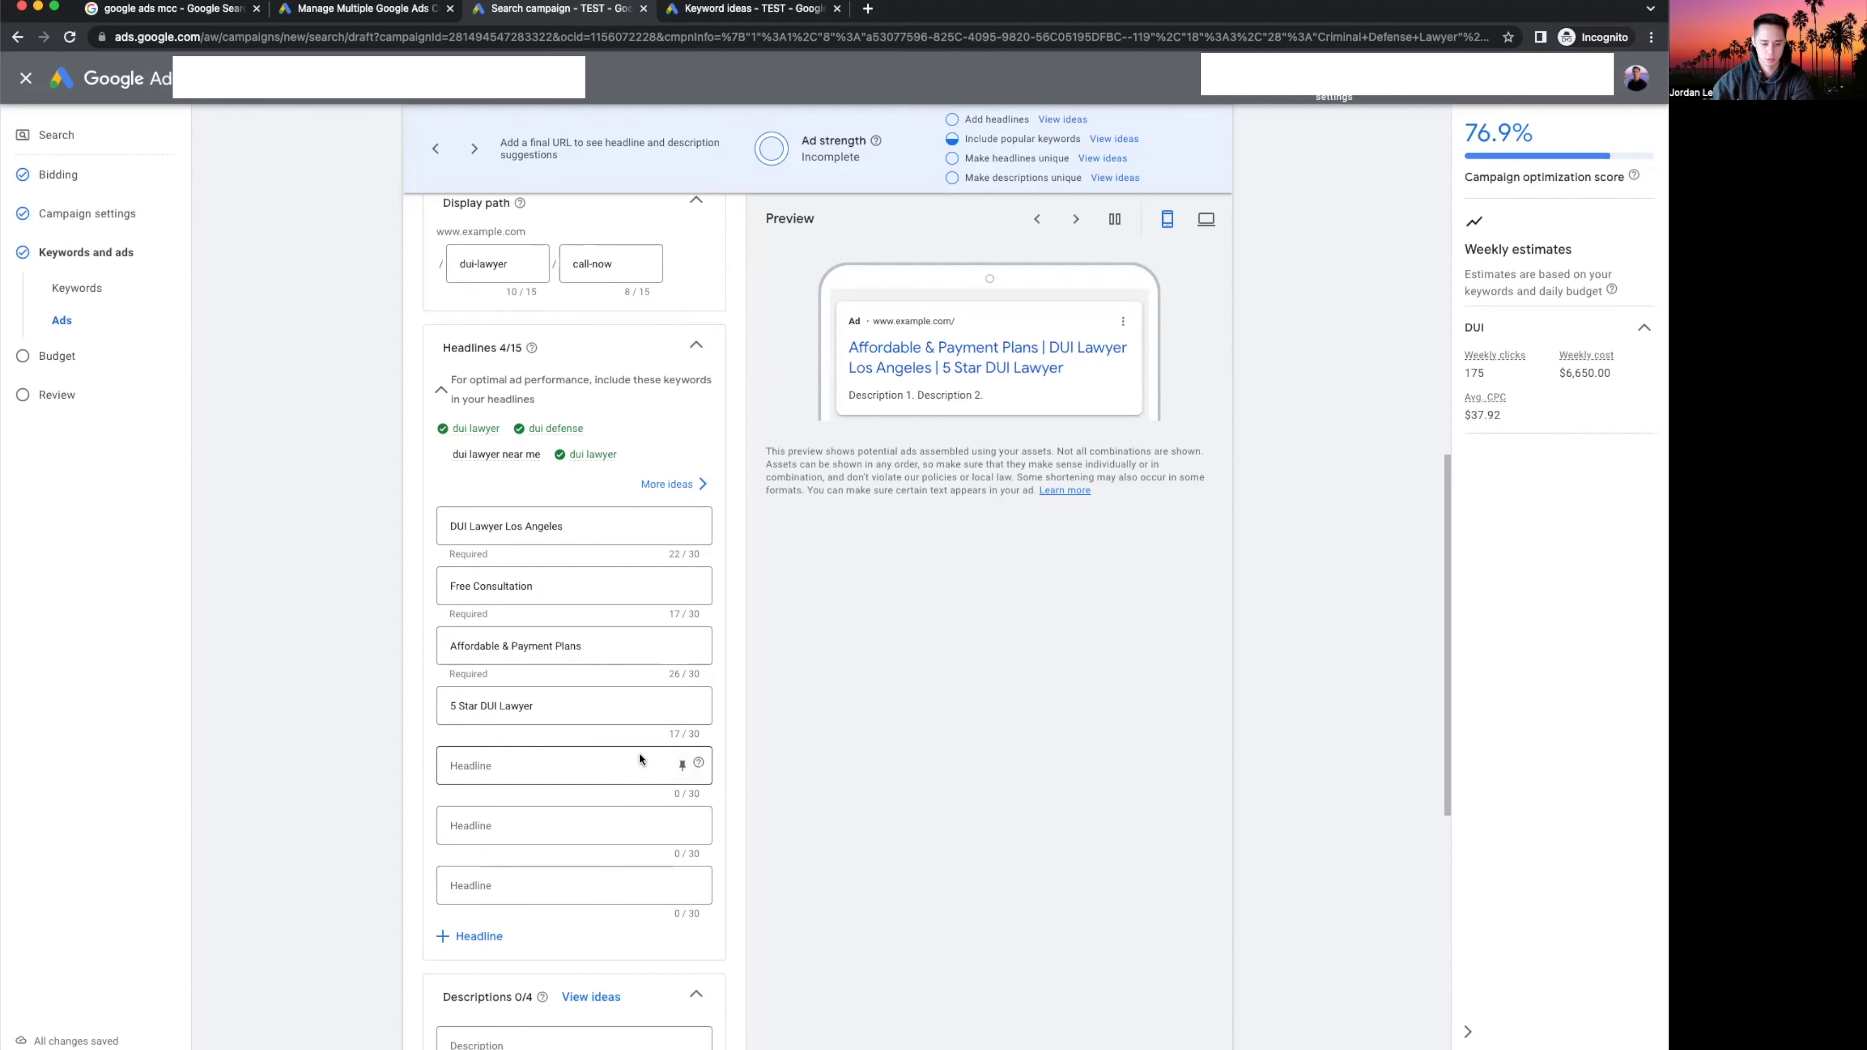
Enter "$500 DUI Lawyers" as the ad's fifth headline.
click(639, 758)
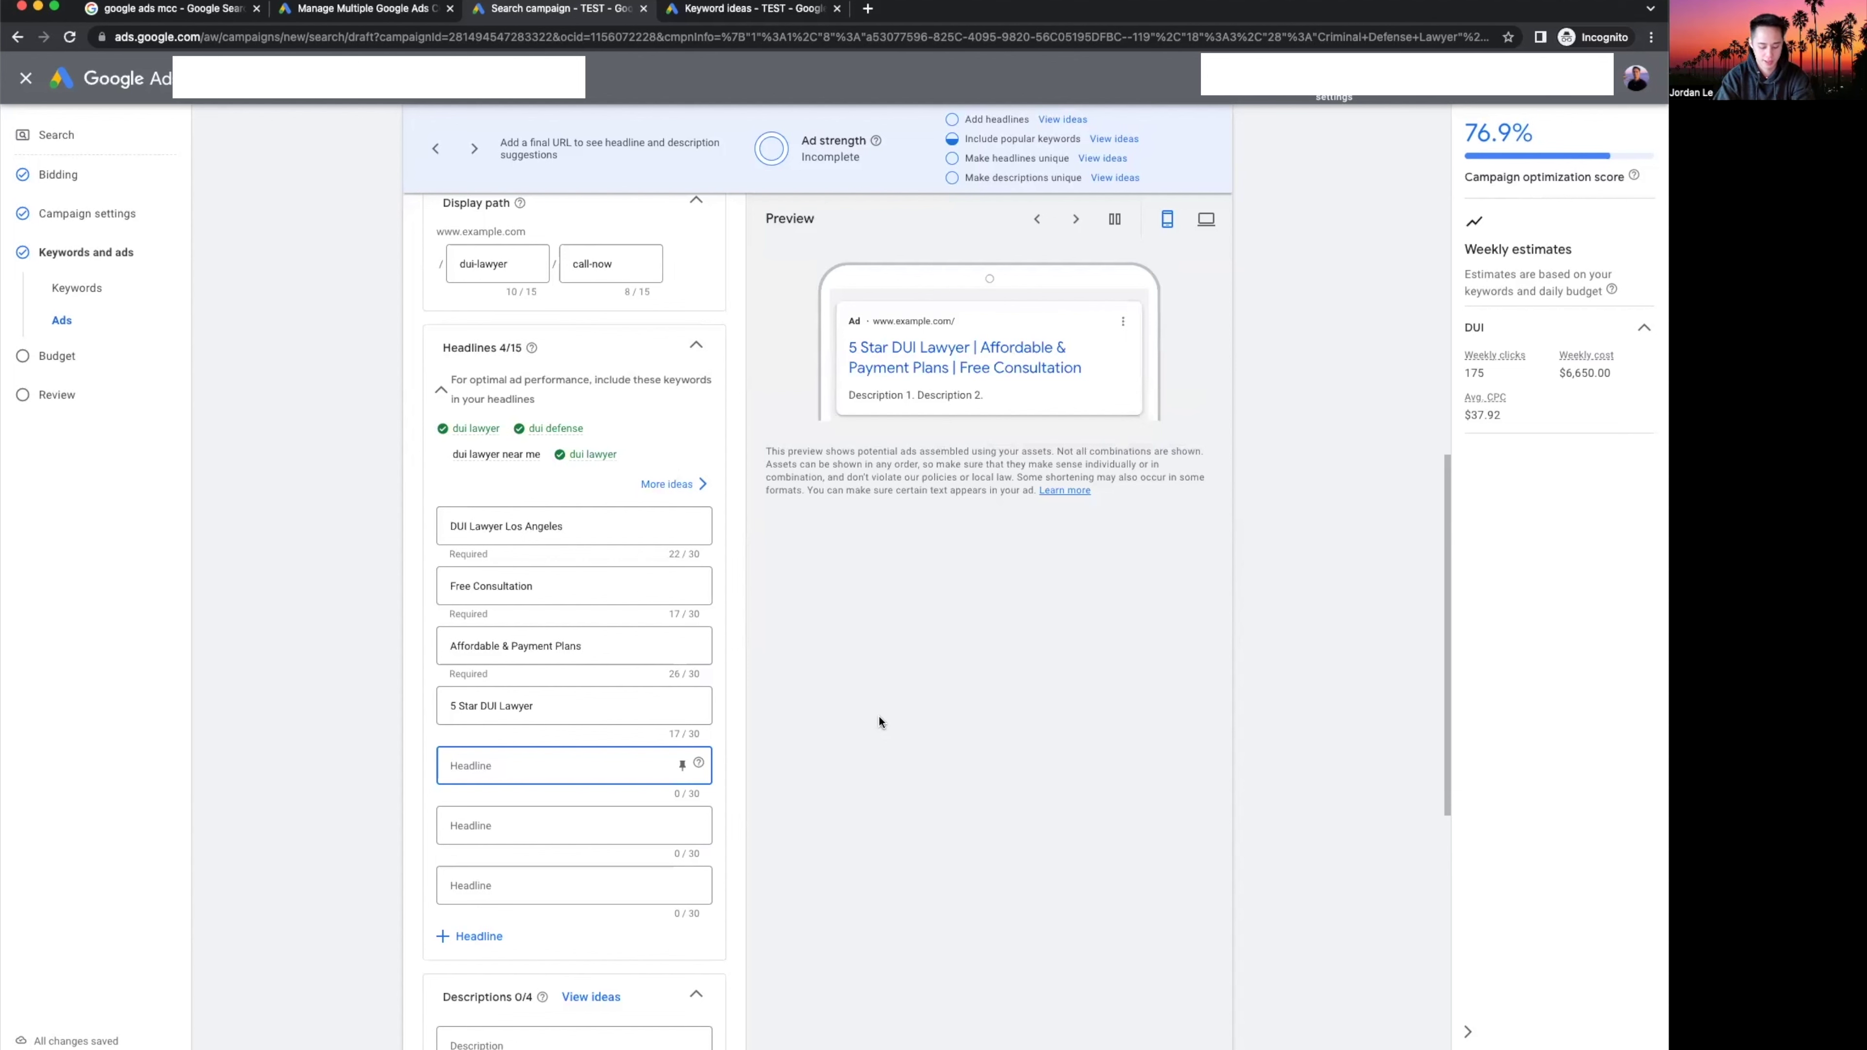
text($500 DUI )
text(I La)
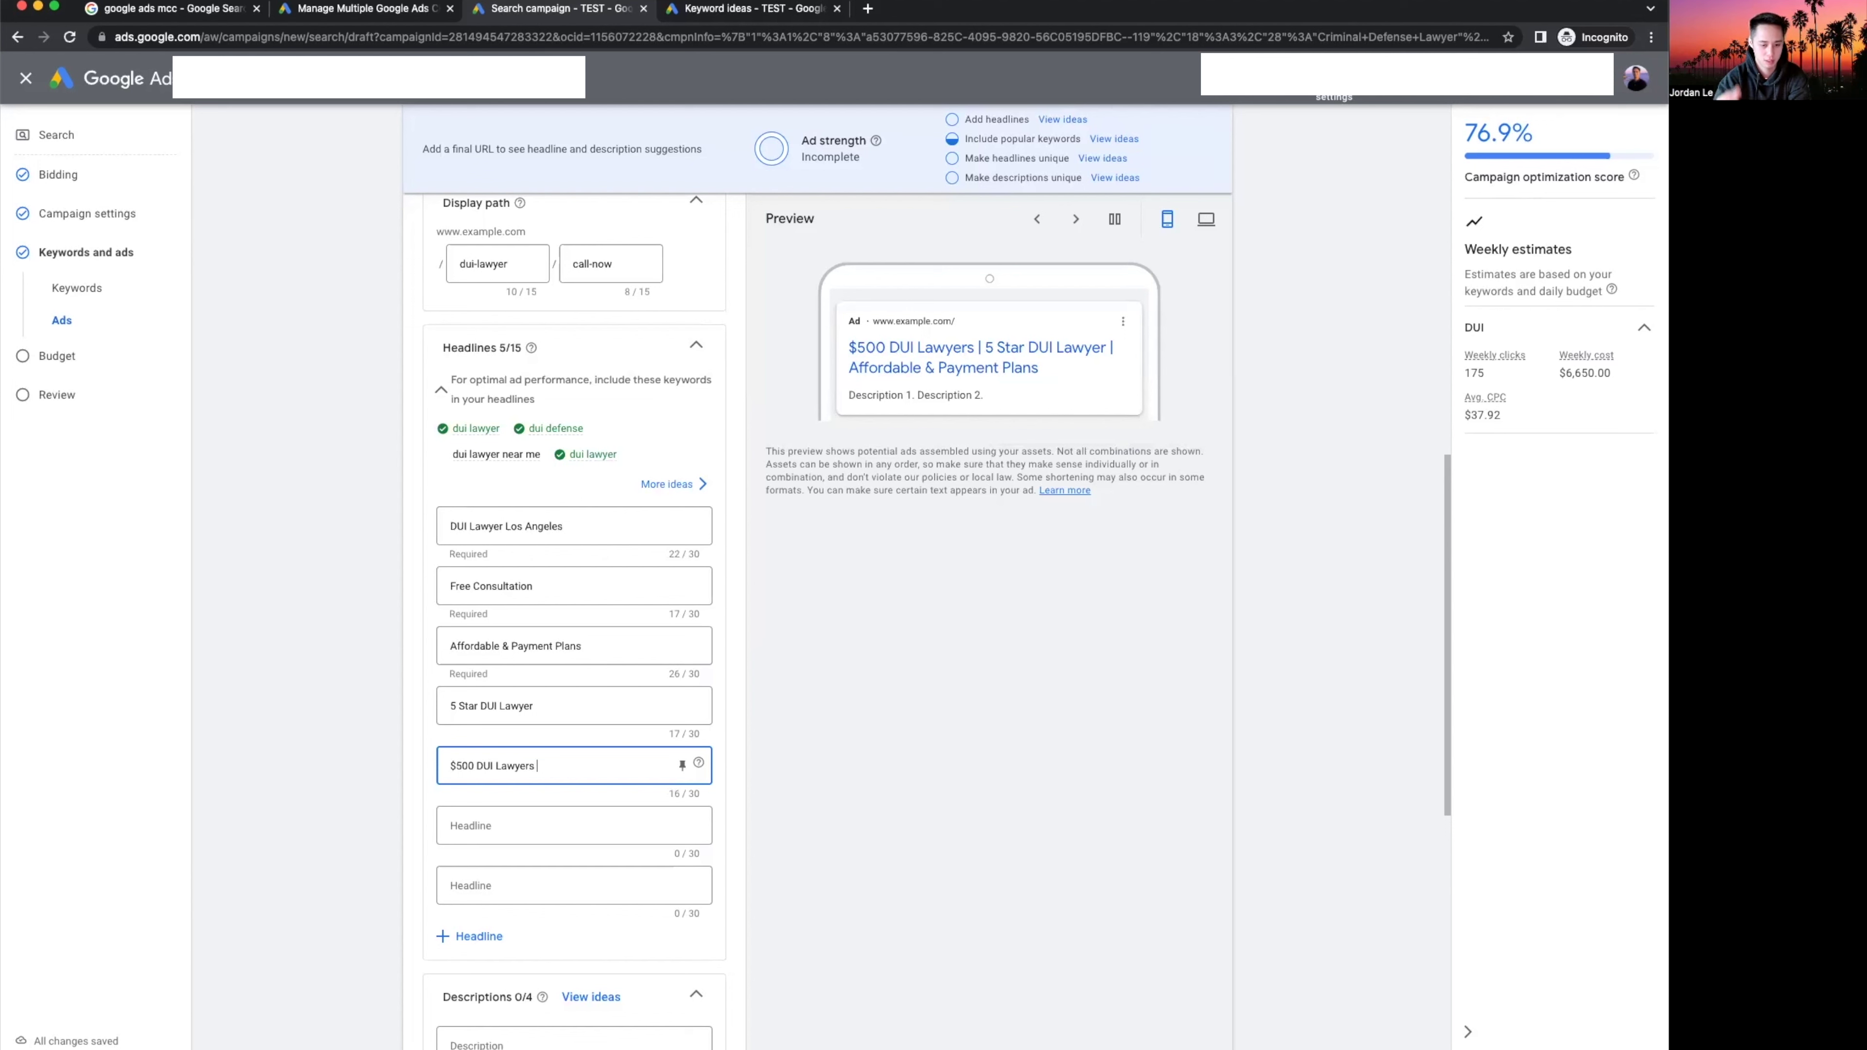
click(938, 733)
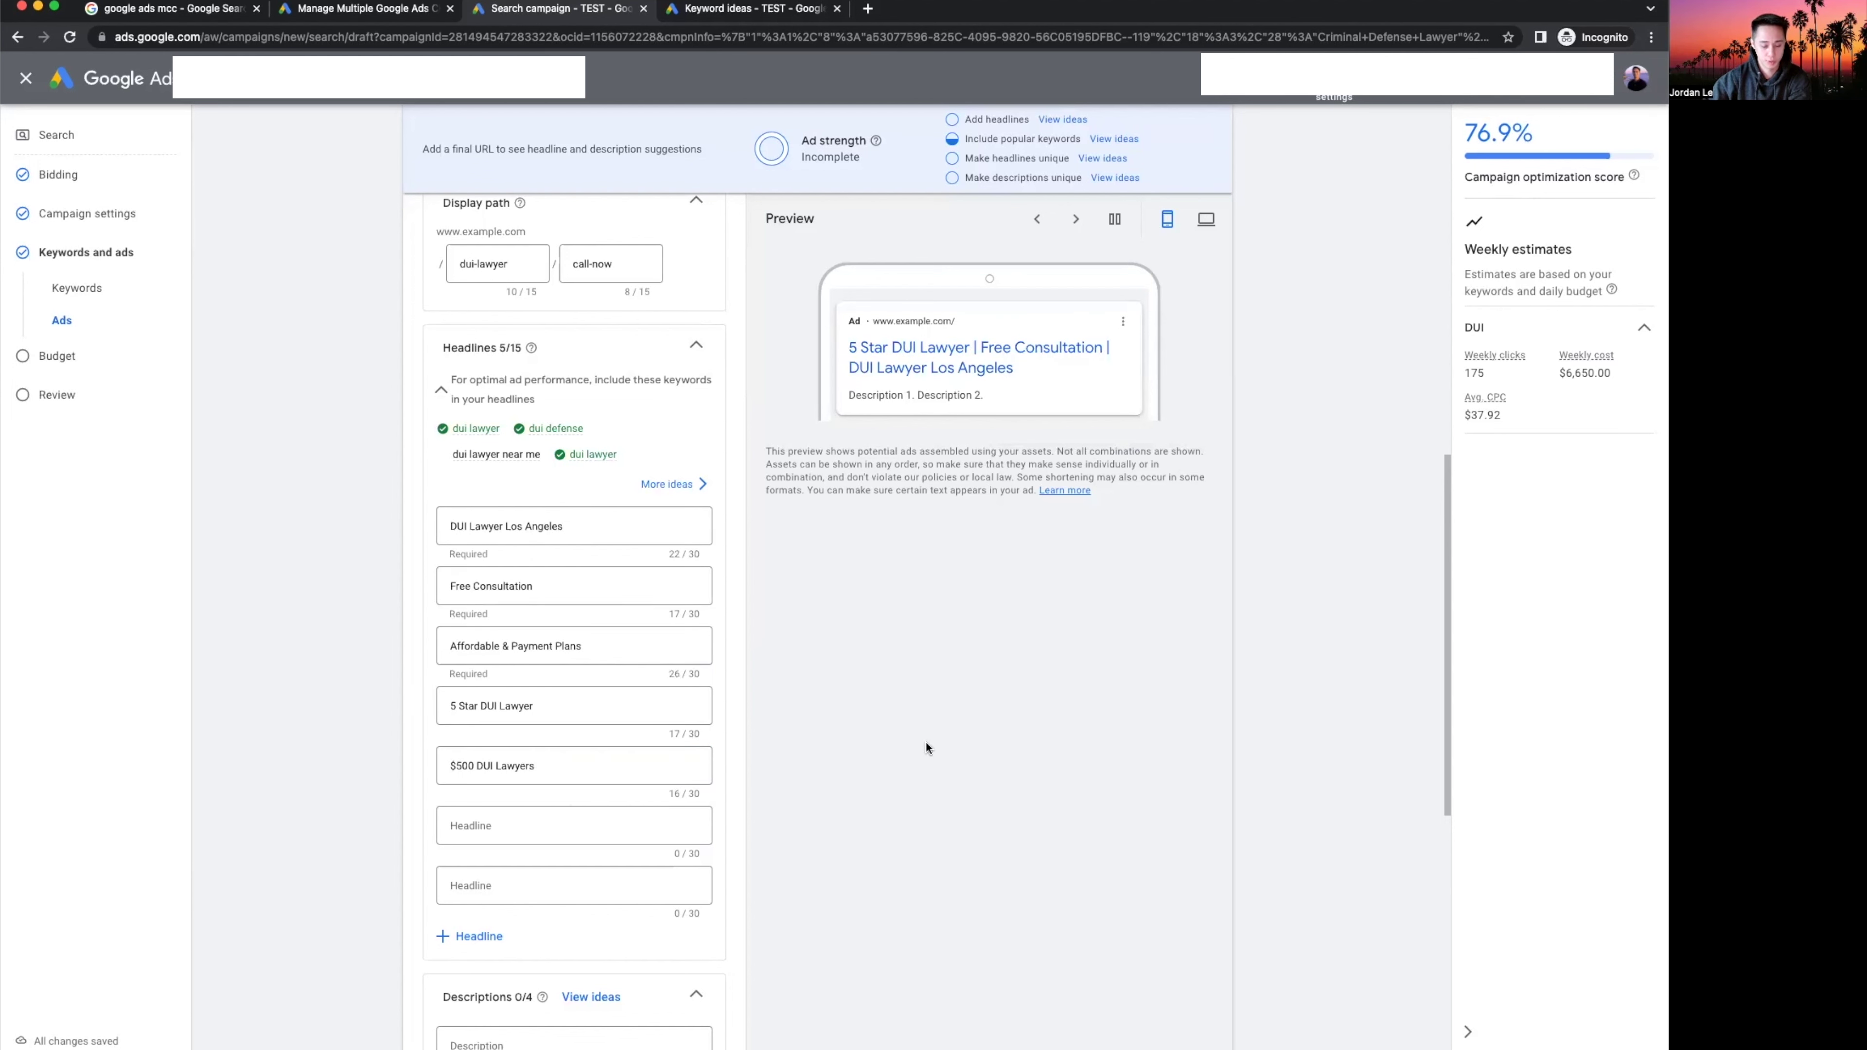
Examine the pin position options for the "DUI Lawyer Los Angeles" and "Free Consultation" headlines without pinning either one.
click(683, 527)
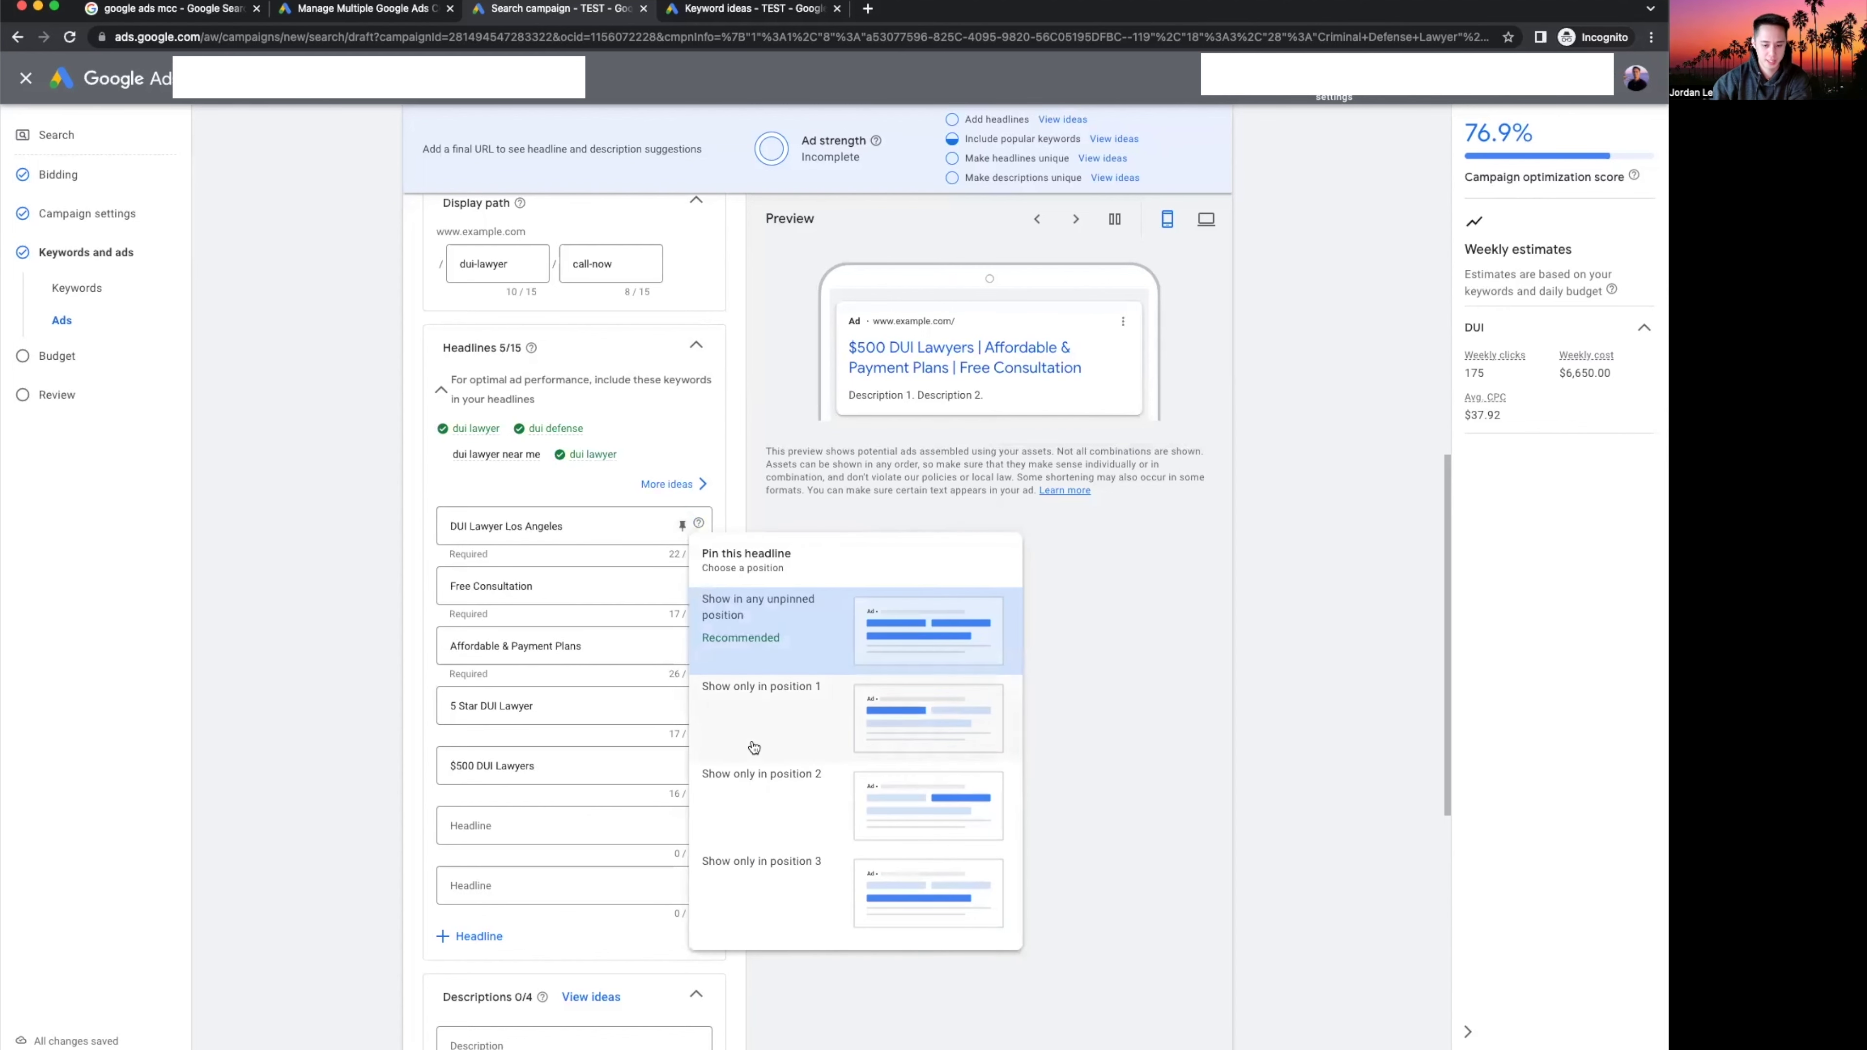
click(1175, 563)
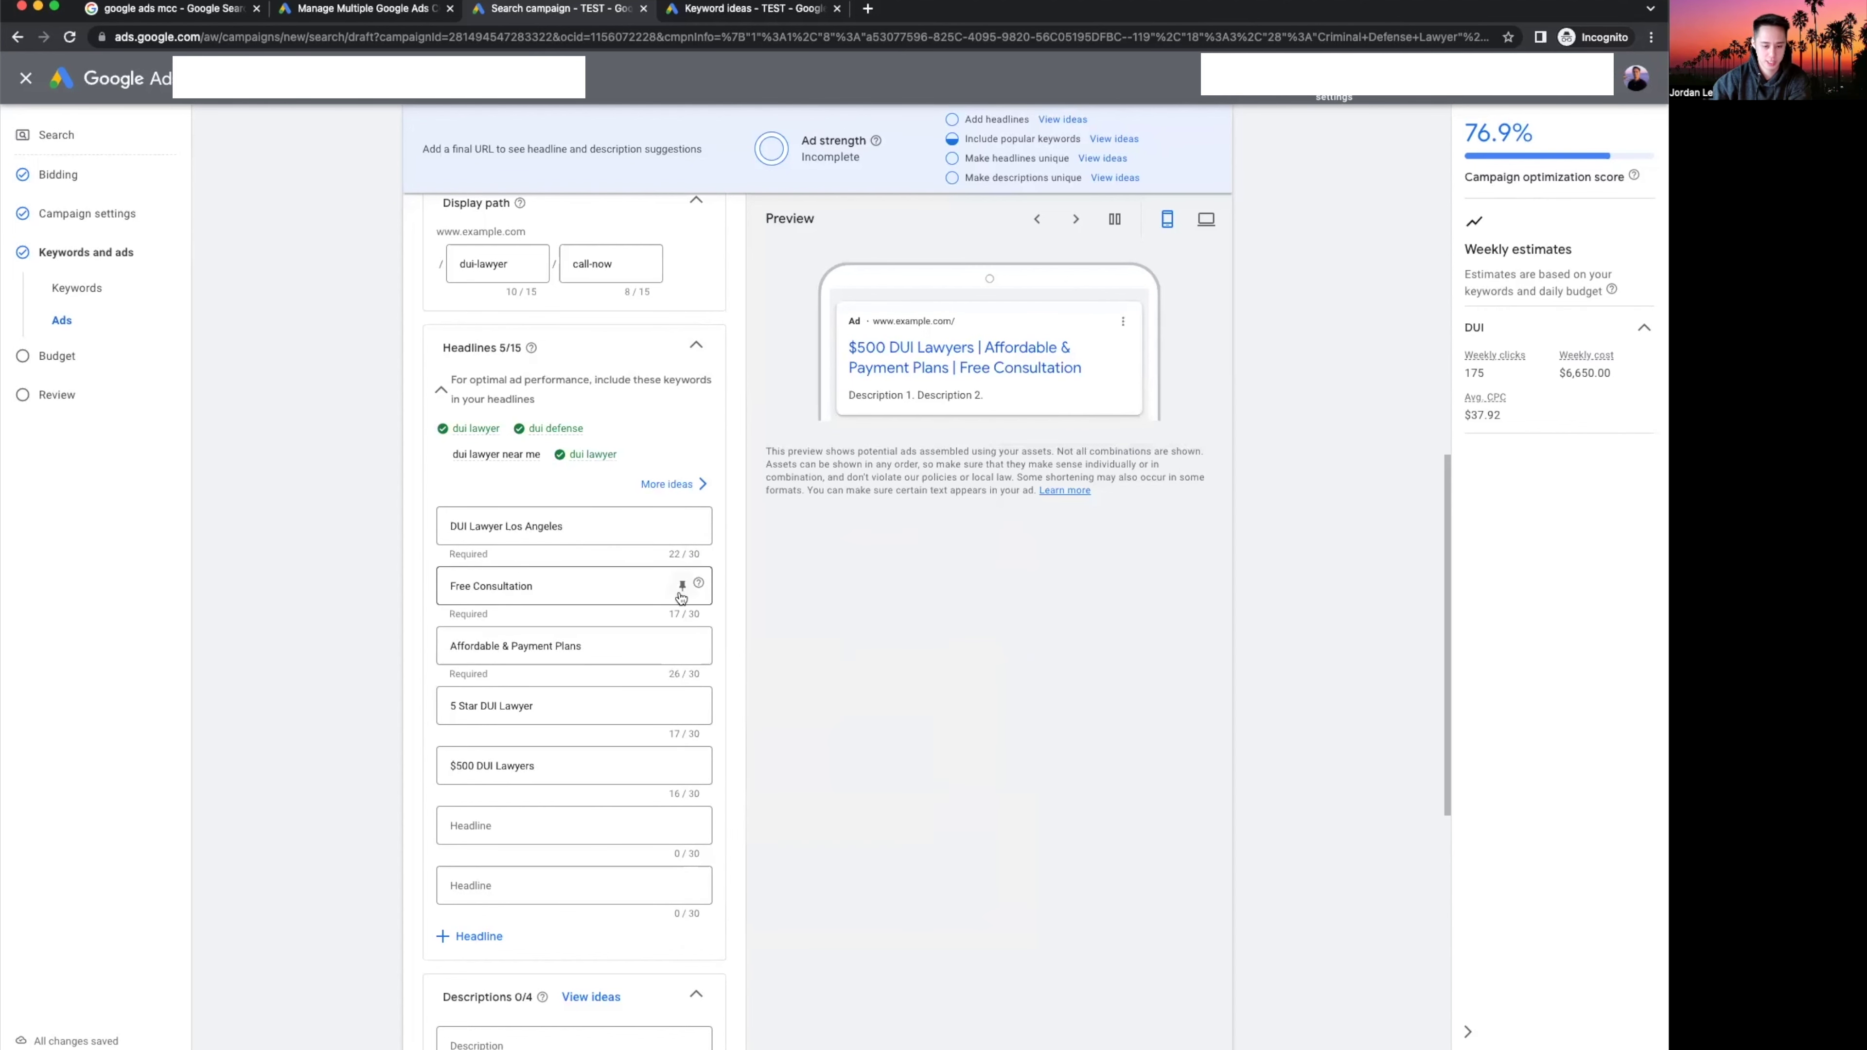
click(681, 589)
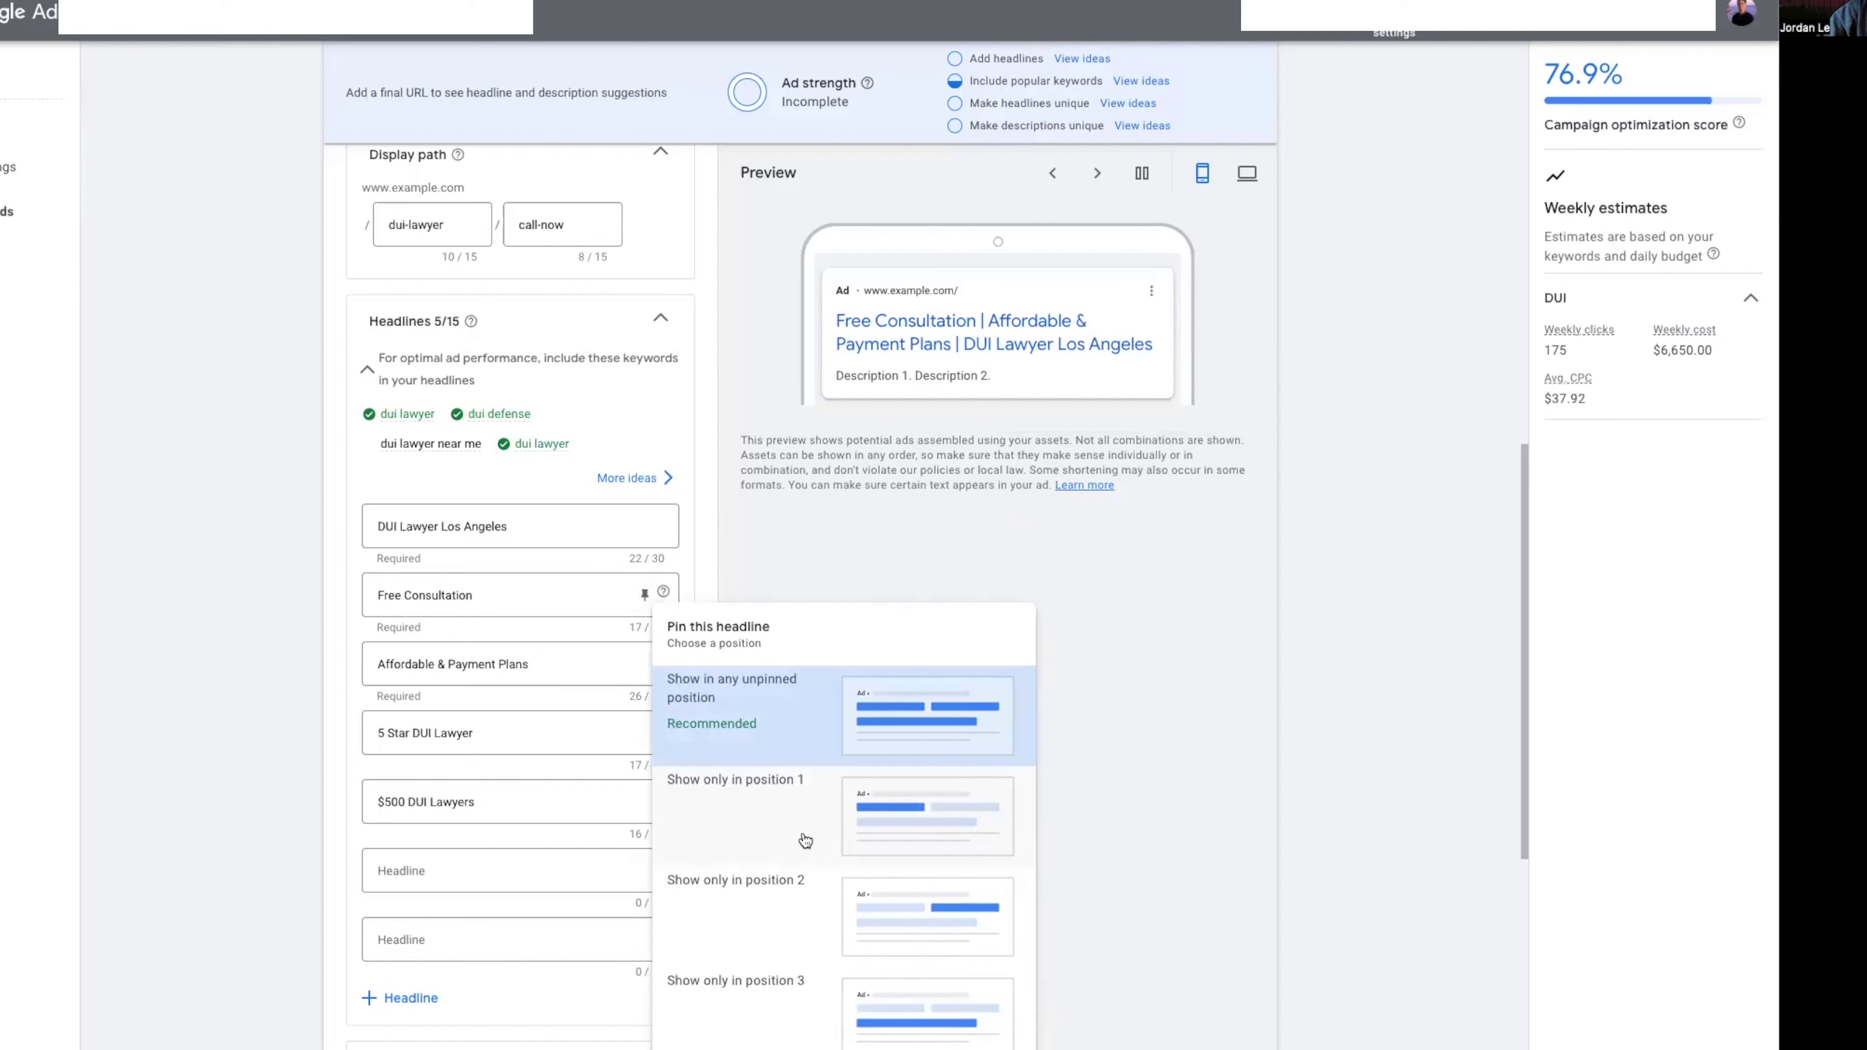
click(1262, 809)
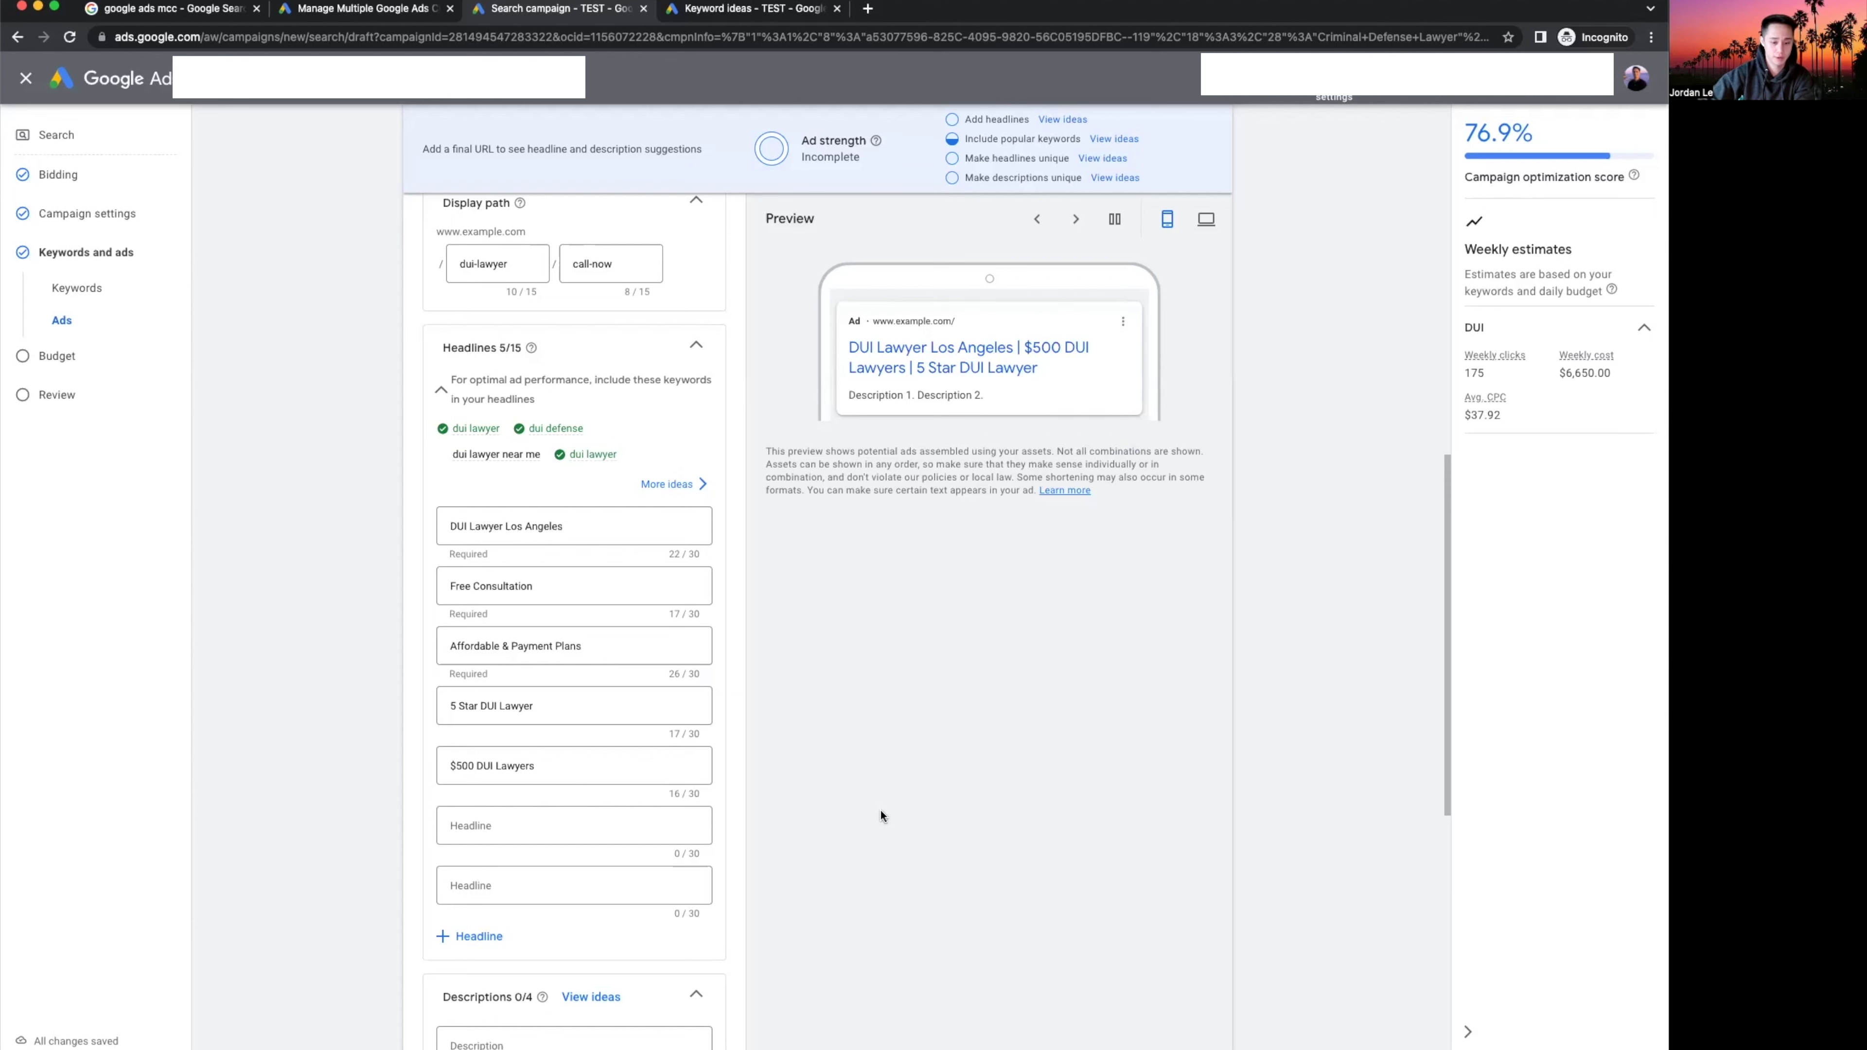
click(680, 526)
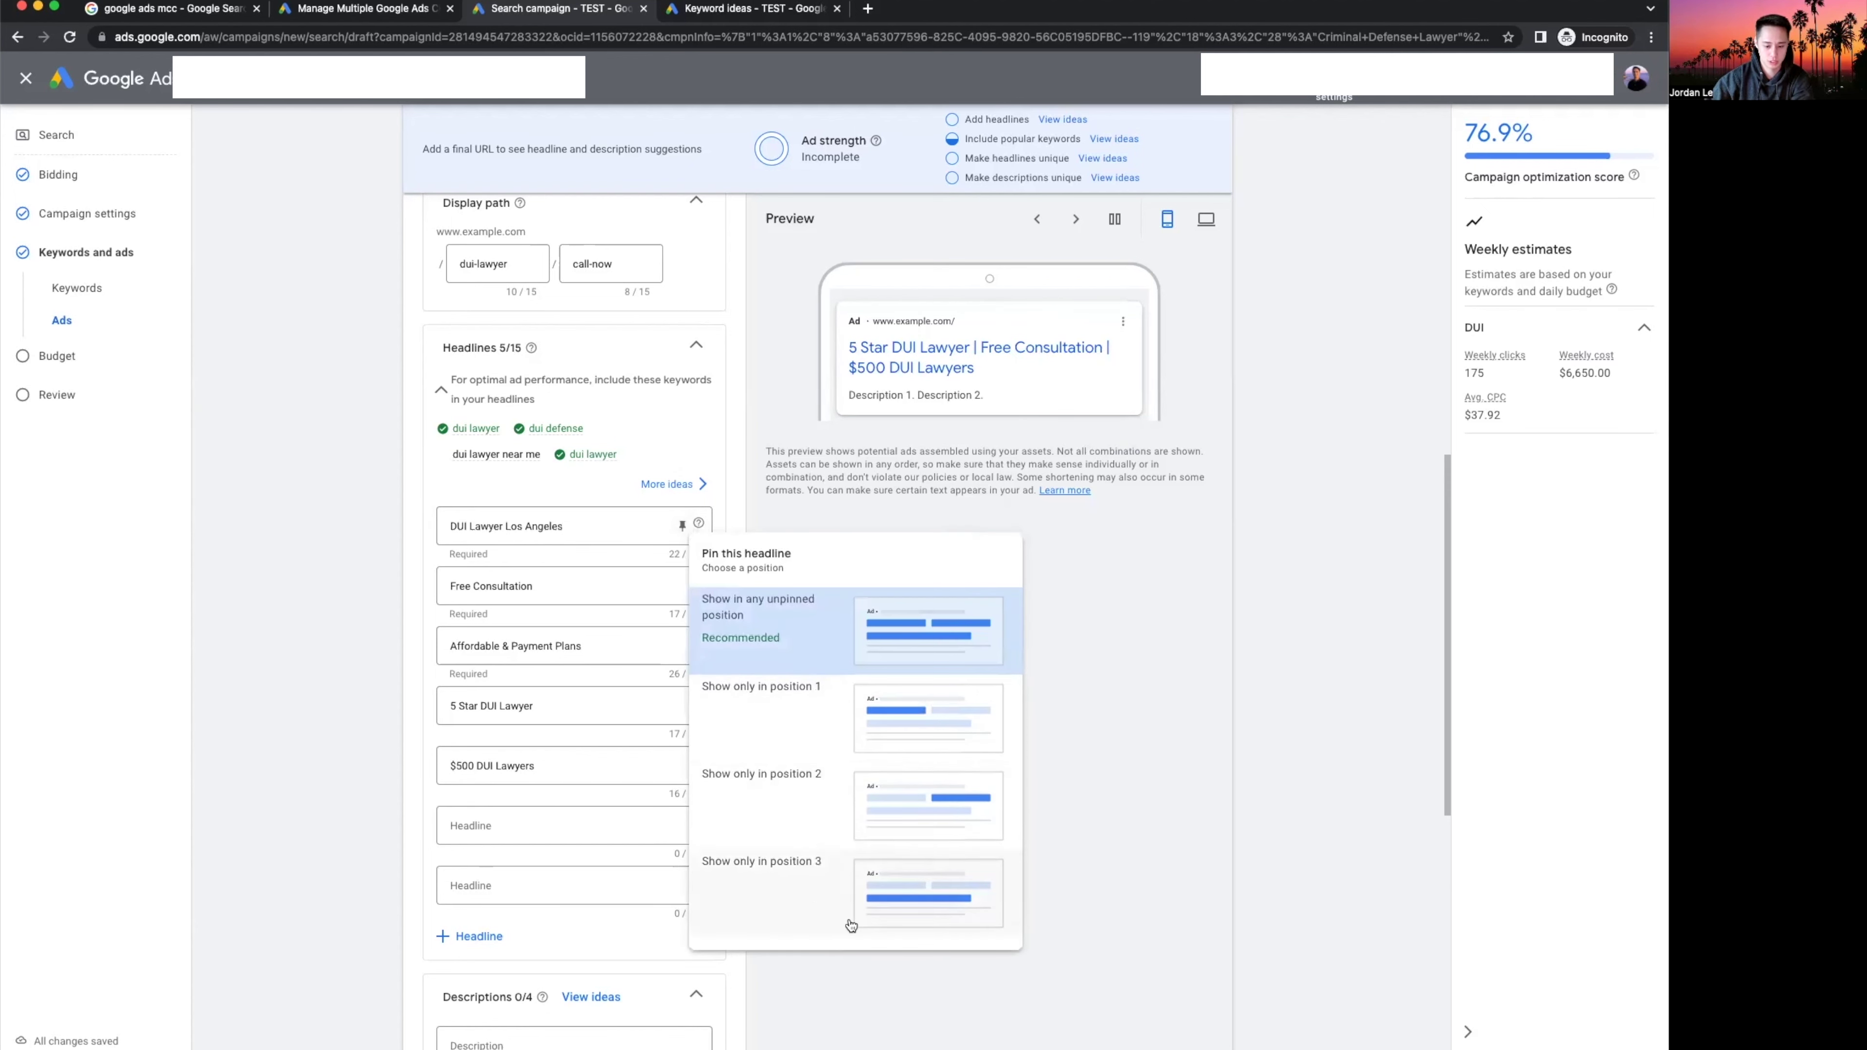
click(1189, 703)
scroll(1138, 695, down, 6)
scroll(576, 594, up, 7)
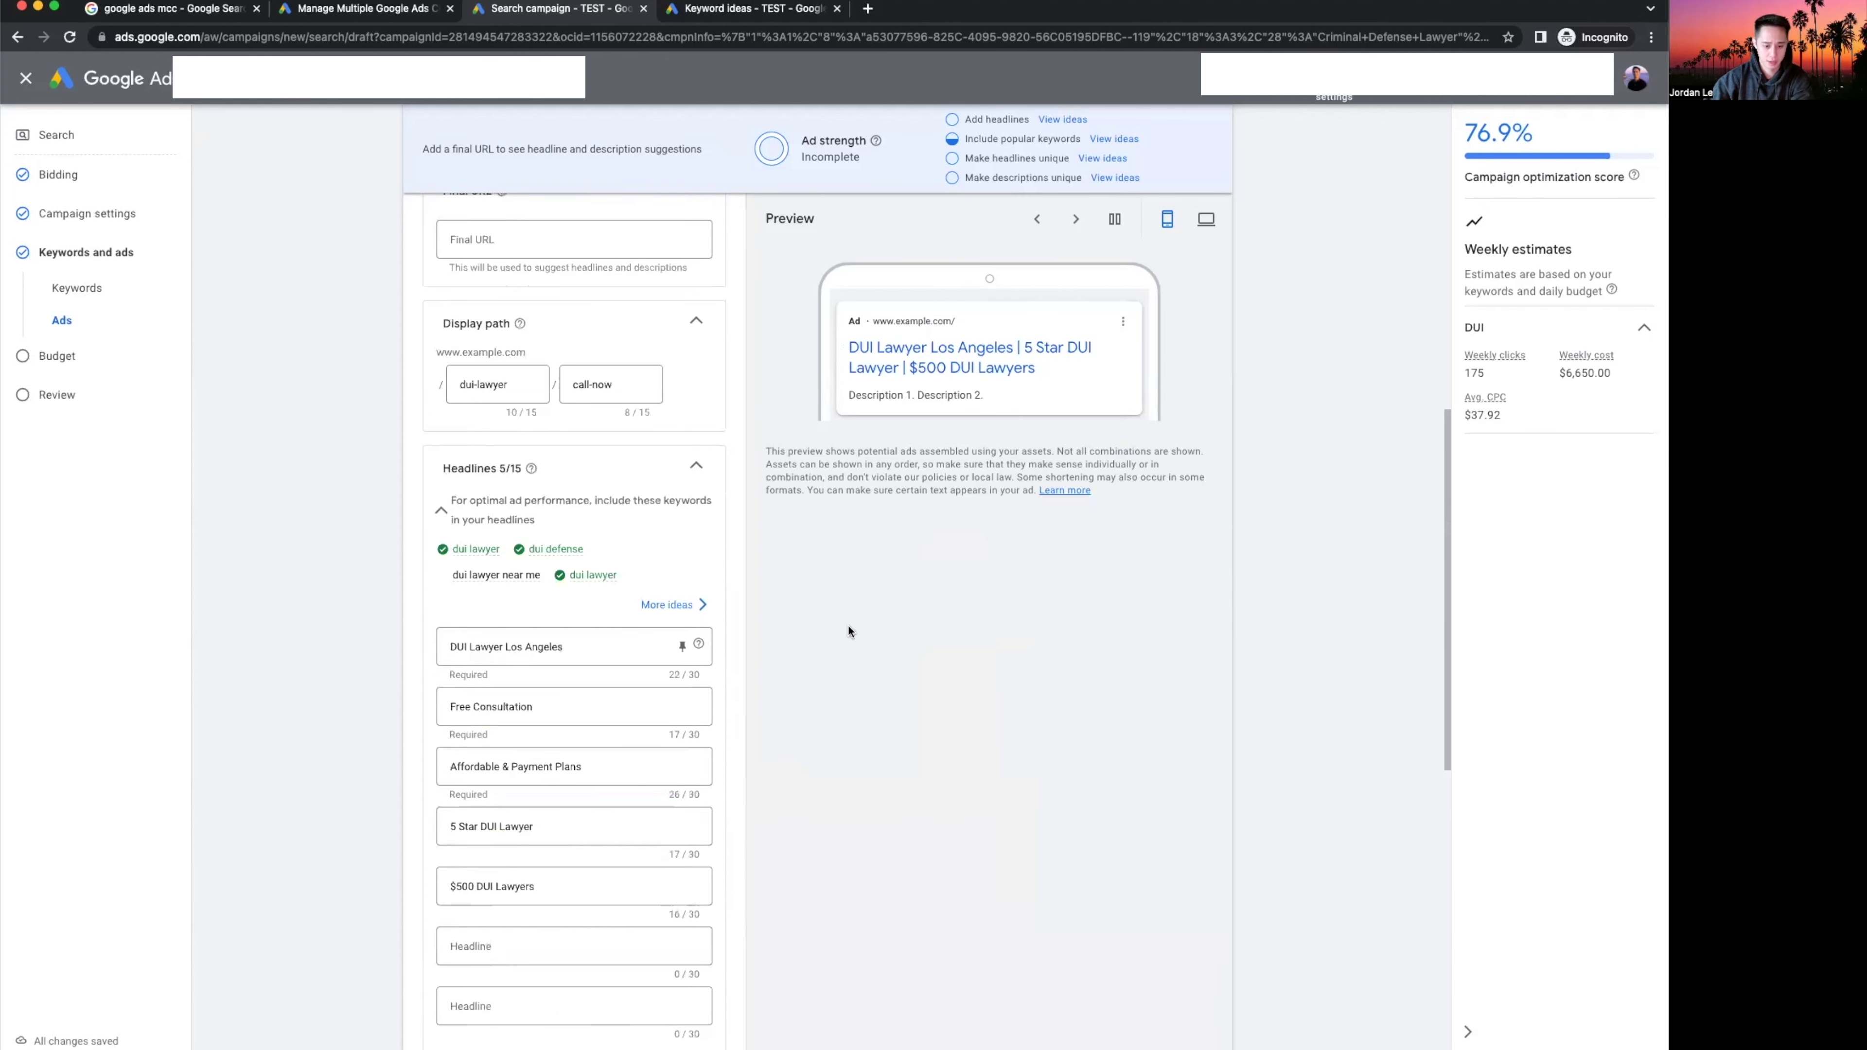
scroll(751, 710, down, 1)
click(710, 535)
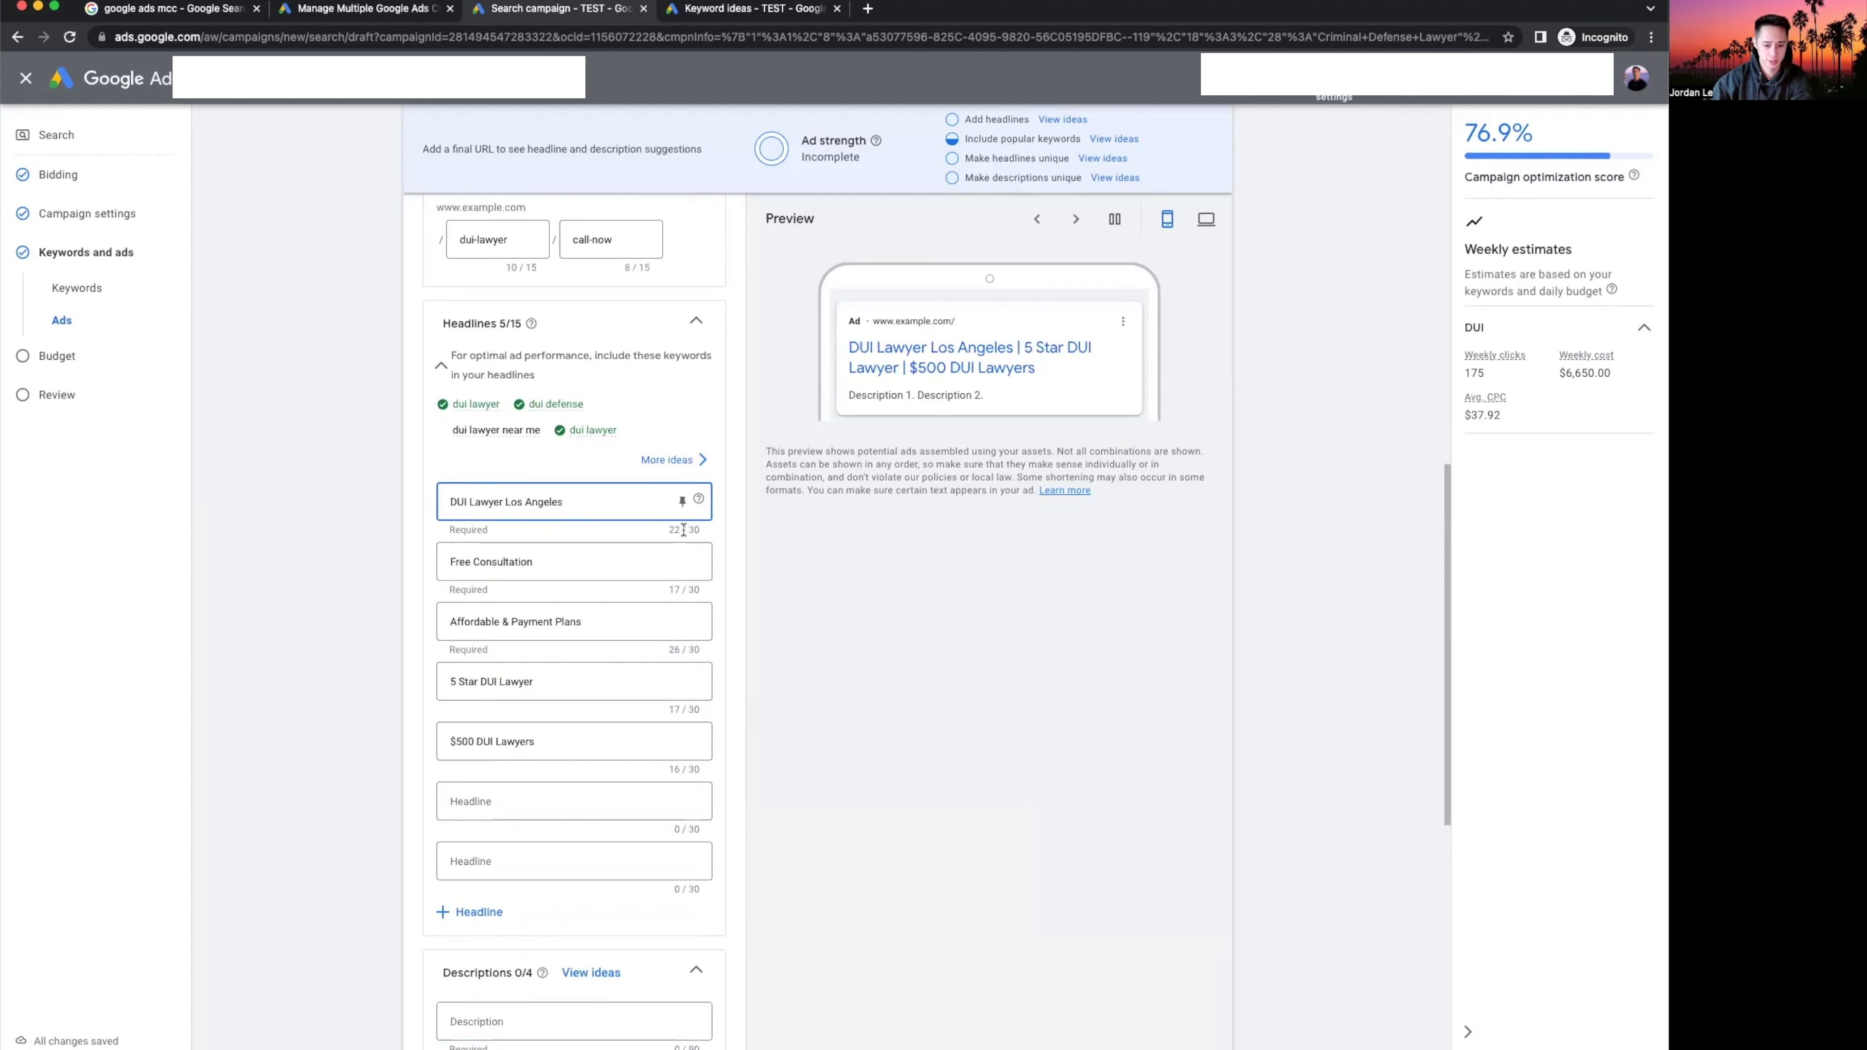
Enter "#1 DUI Laywer in Los Angeles - Call Now For A Free Consultation - We've Done Lots of DUI Cases" as the first description.
scroll(760, 578, down, 6)
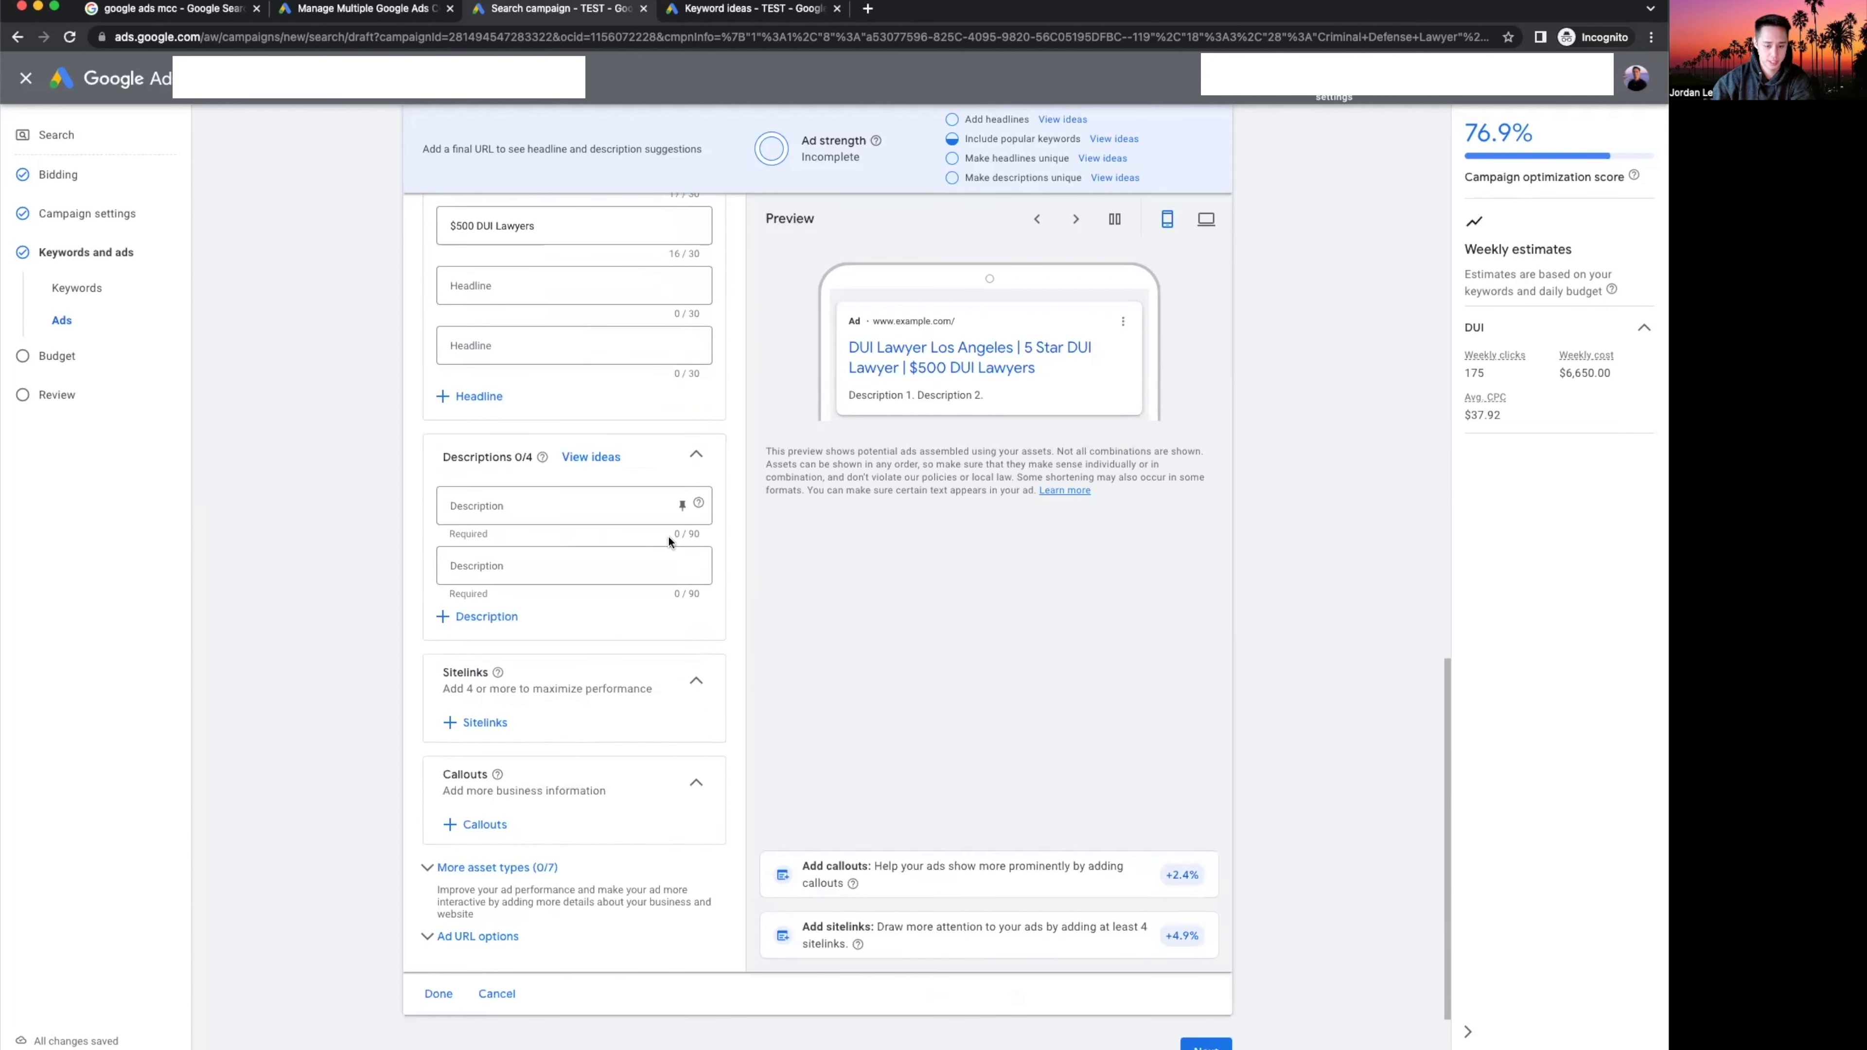
click(588, 503)
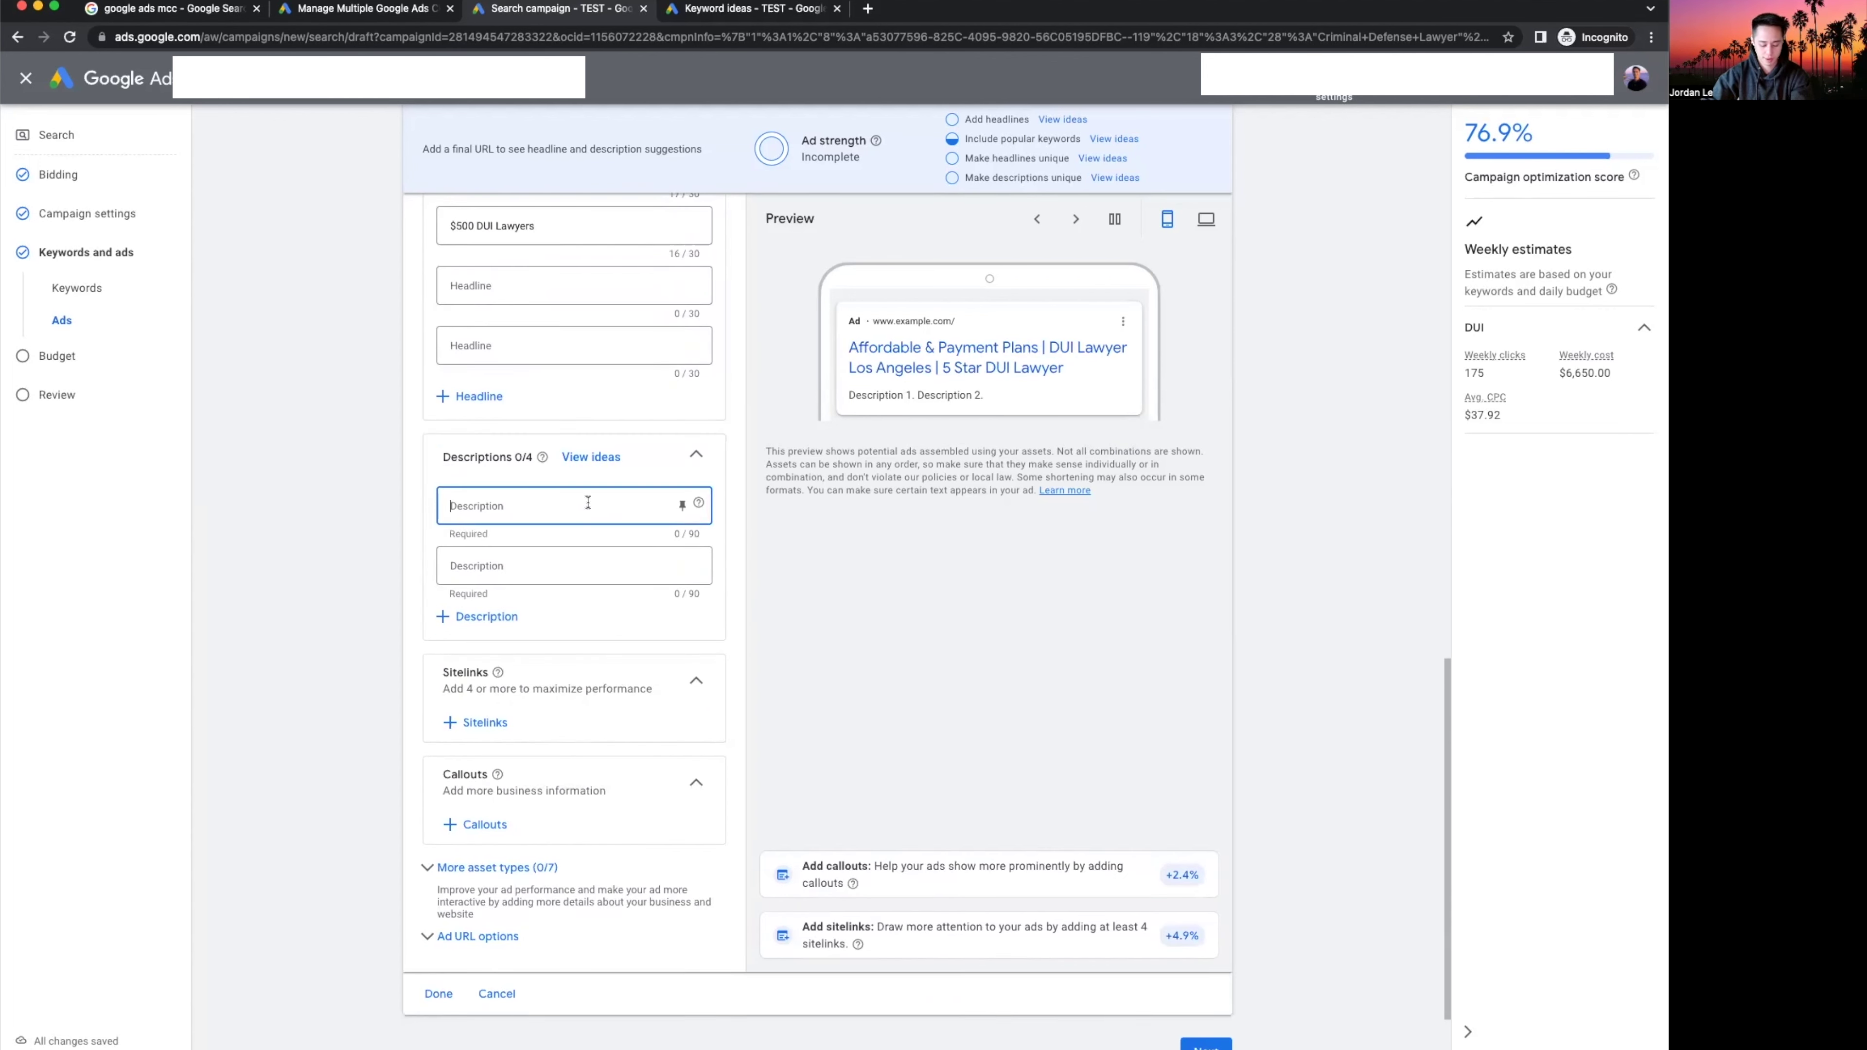
text(#)
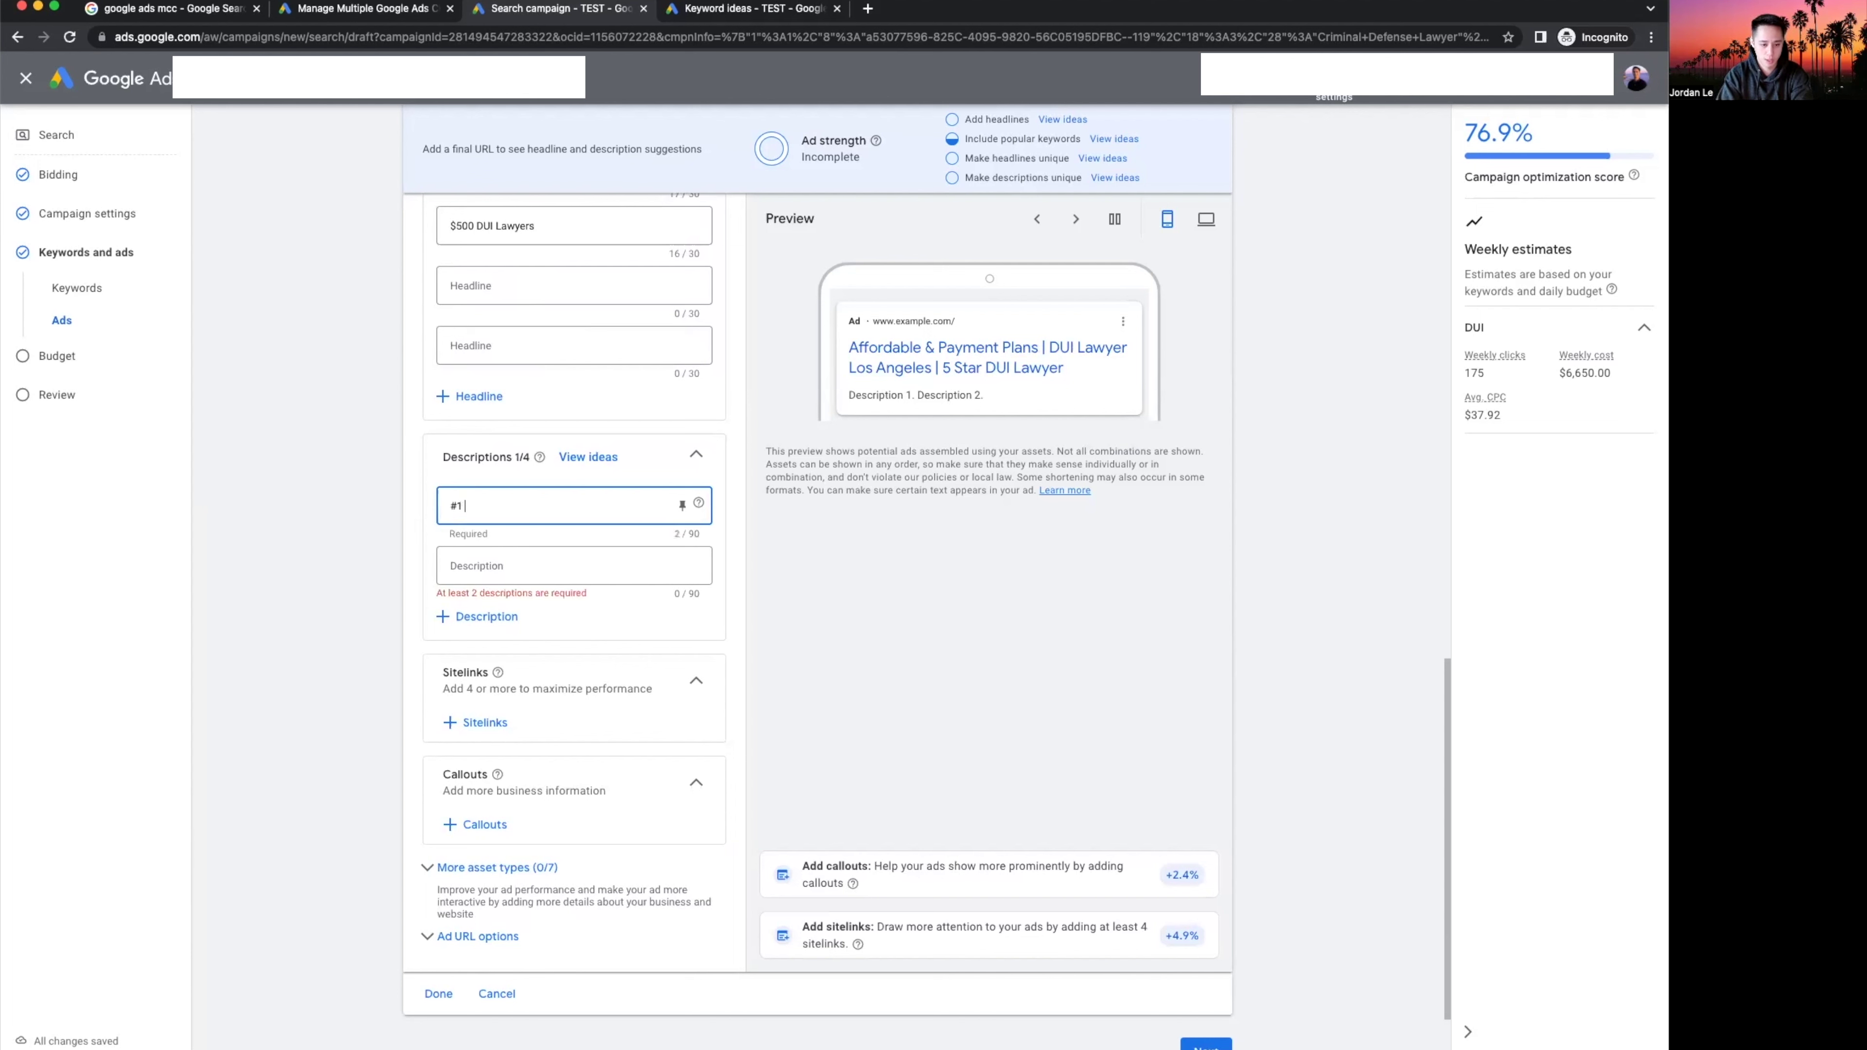
text(1 DUI Laywer)
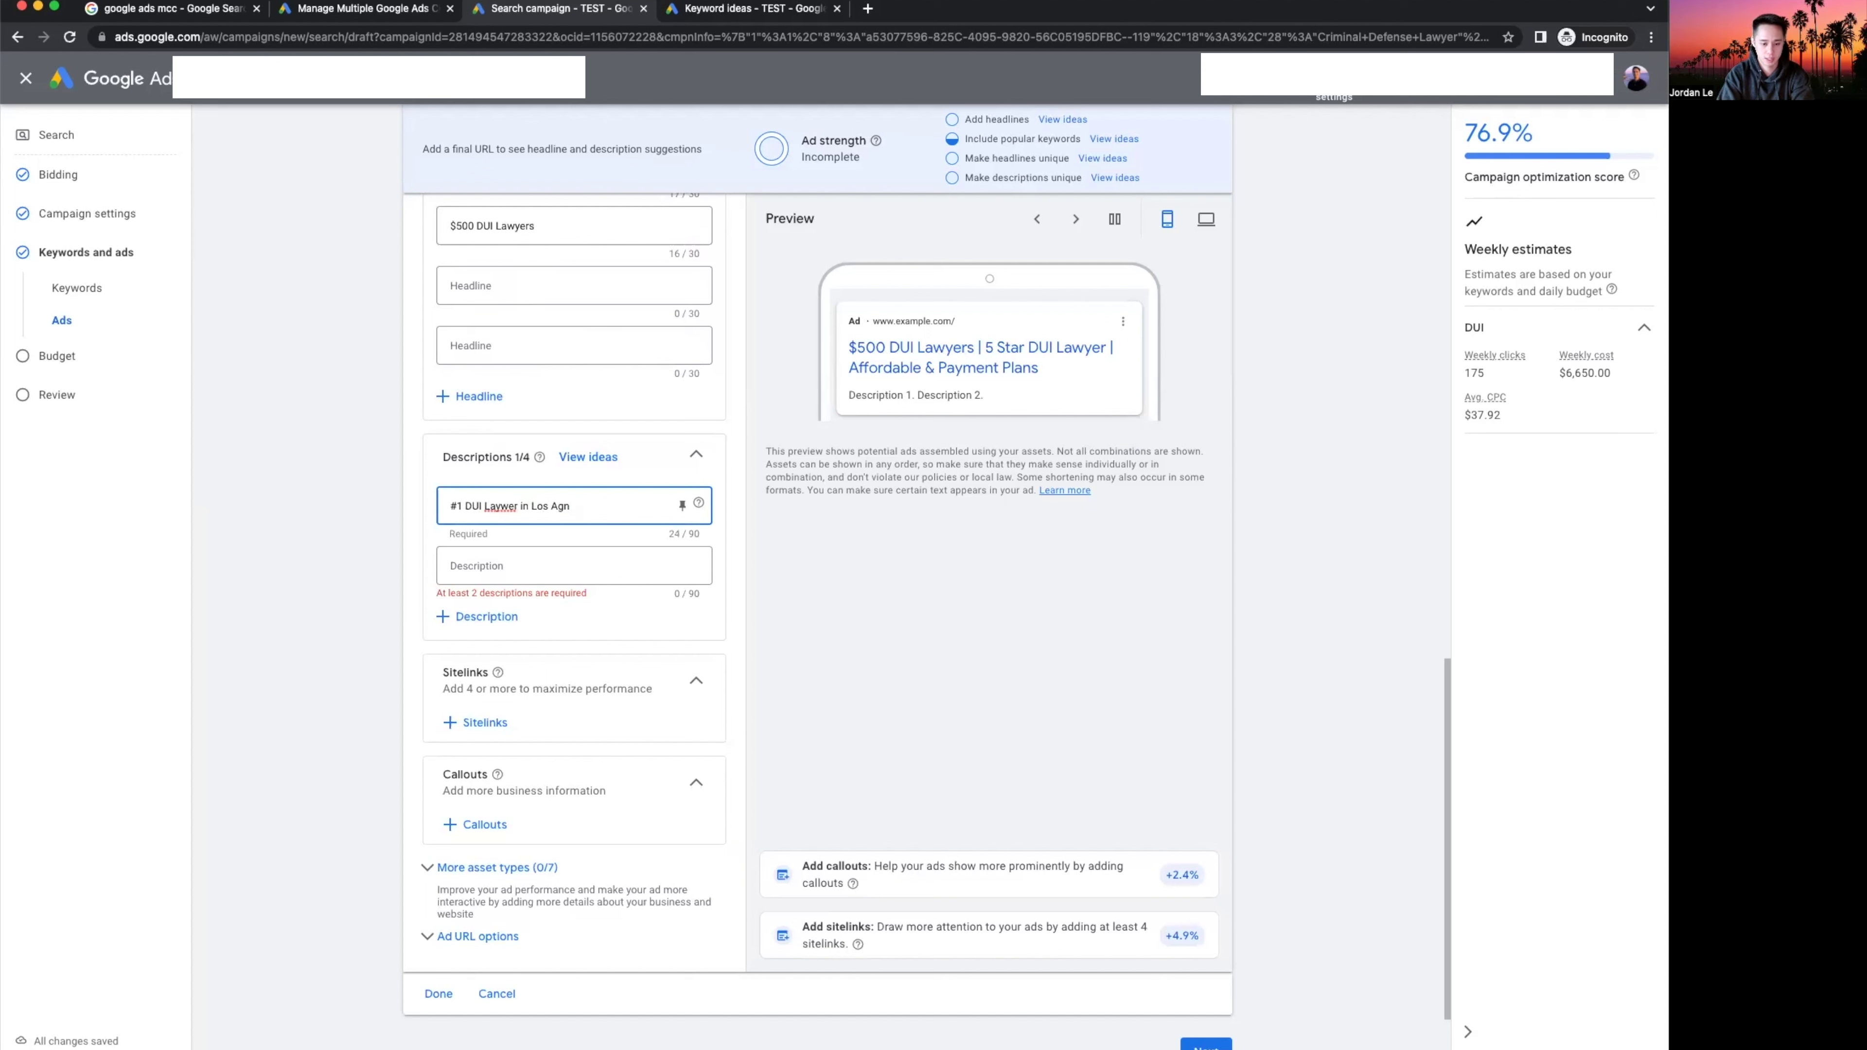
text( in Los Angeles - Call Now For A Free Consulta)
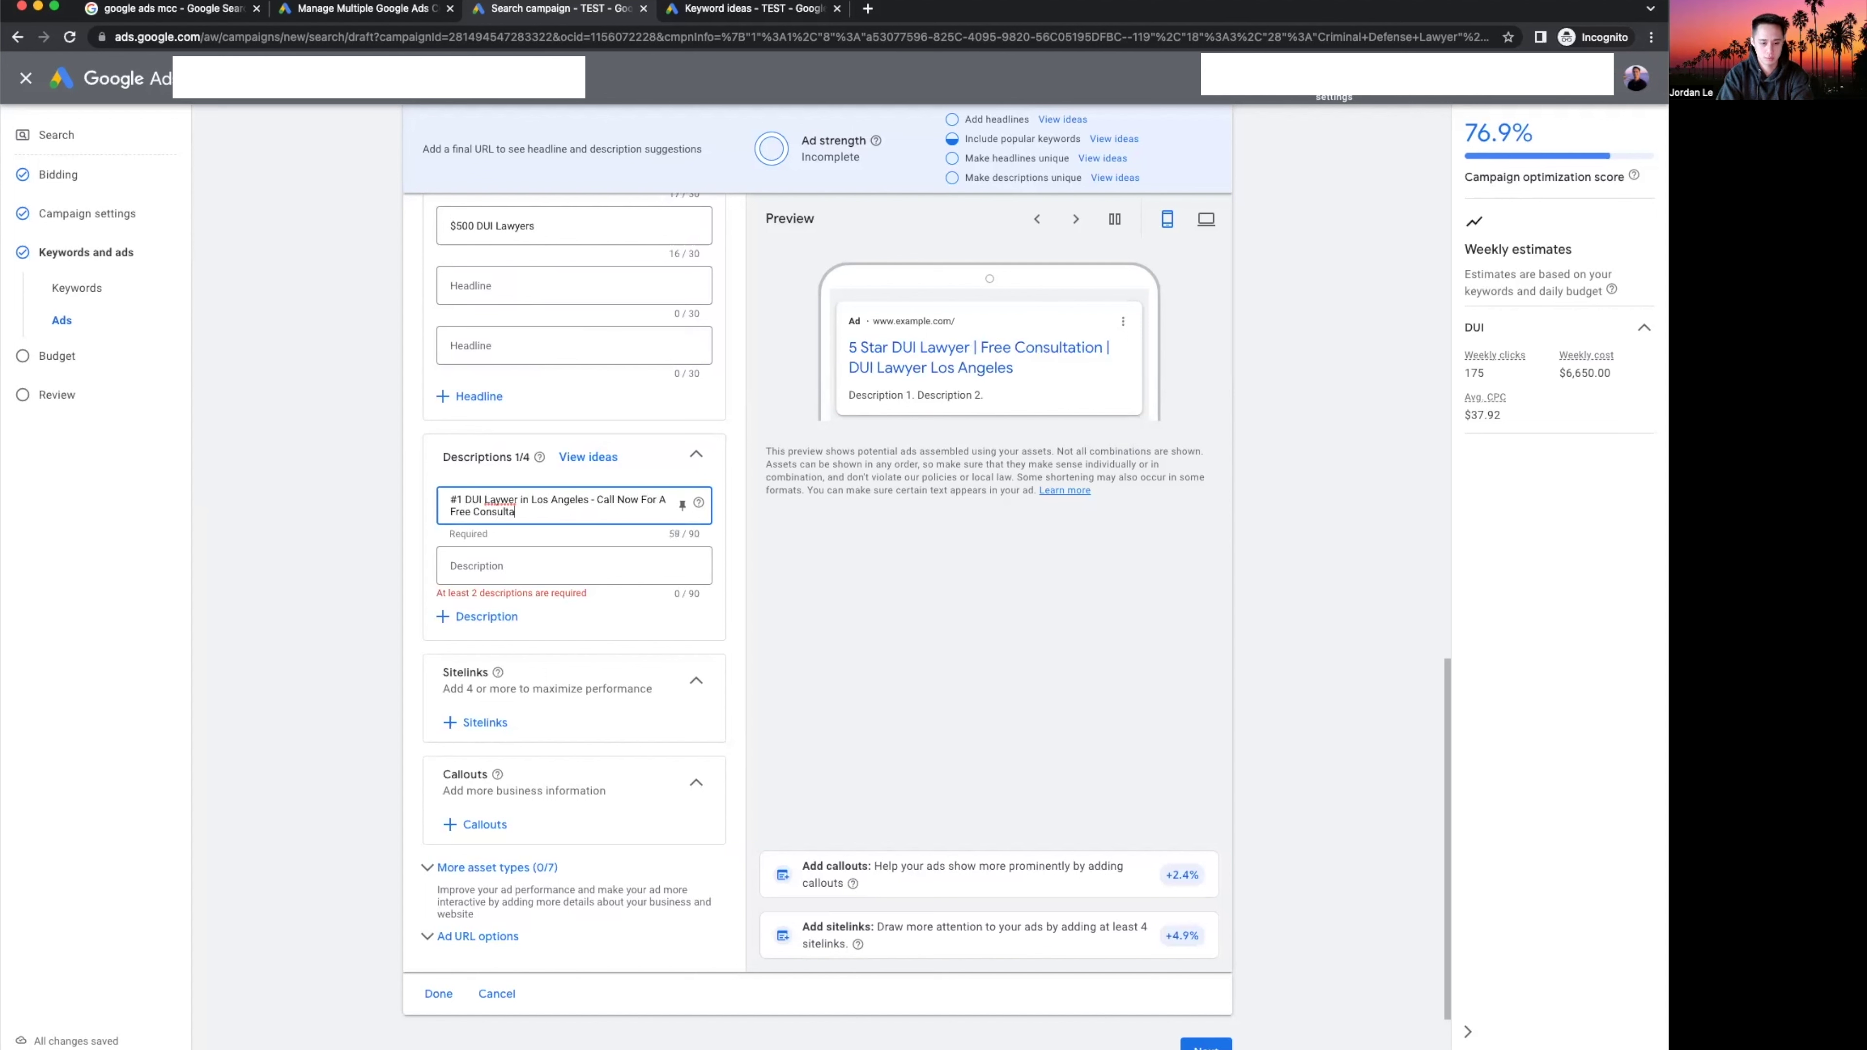
text(tion - We've Done Lots of DUI C)
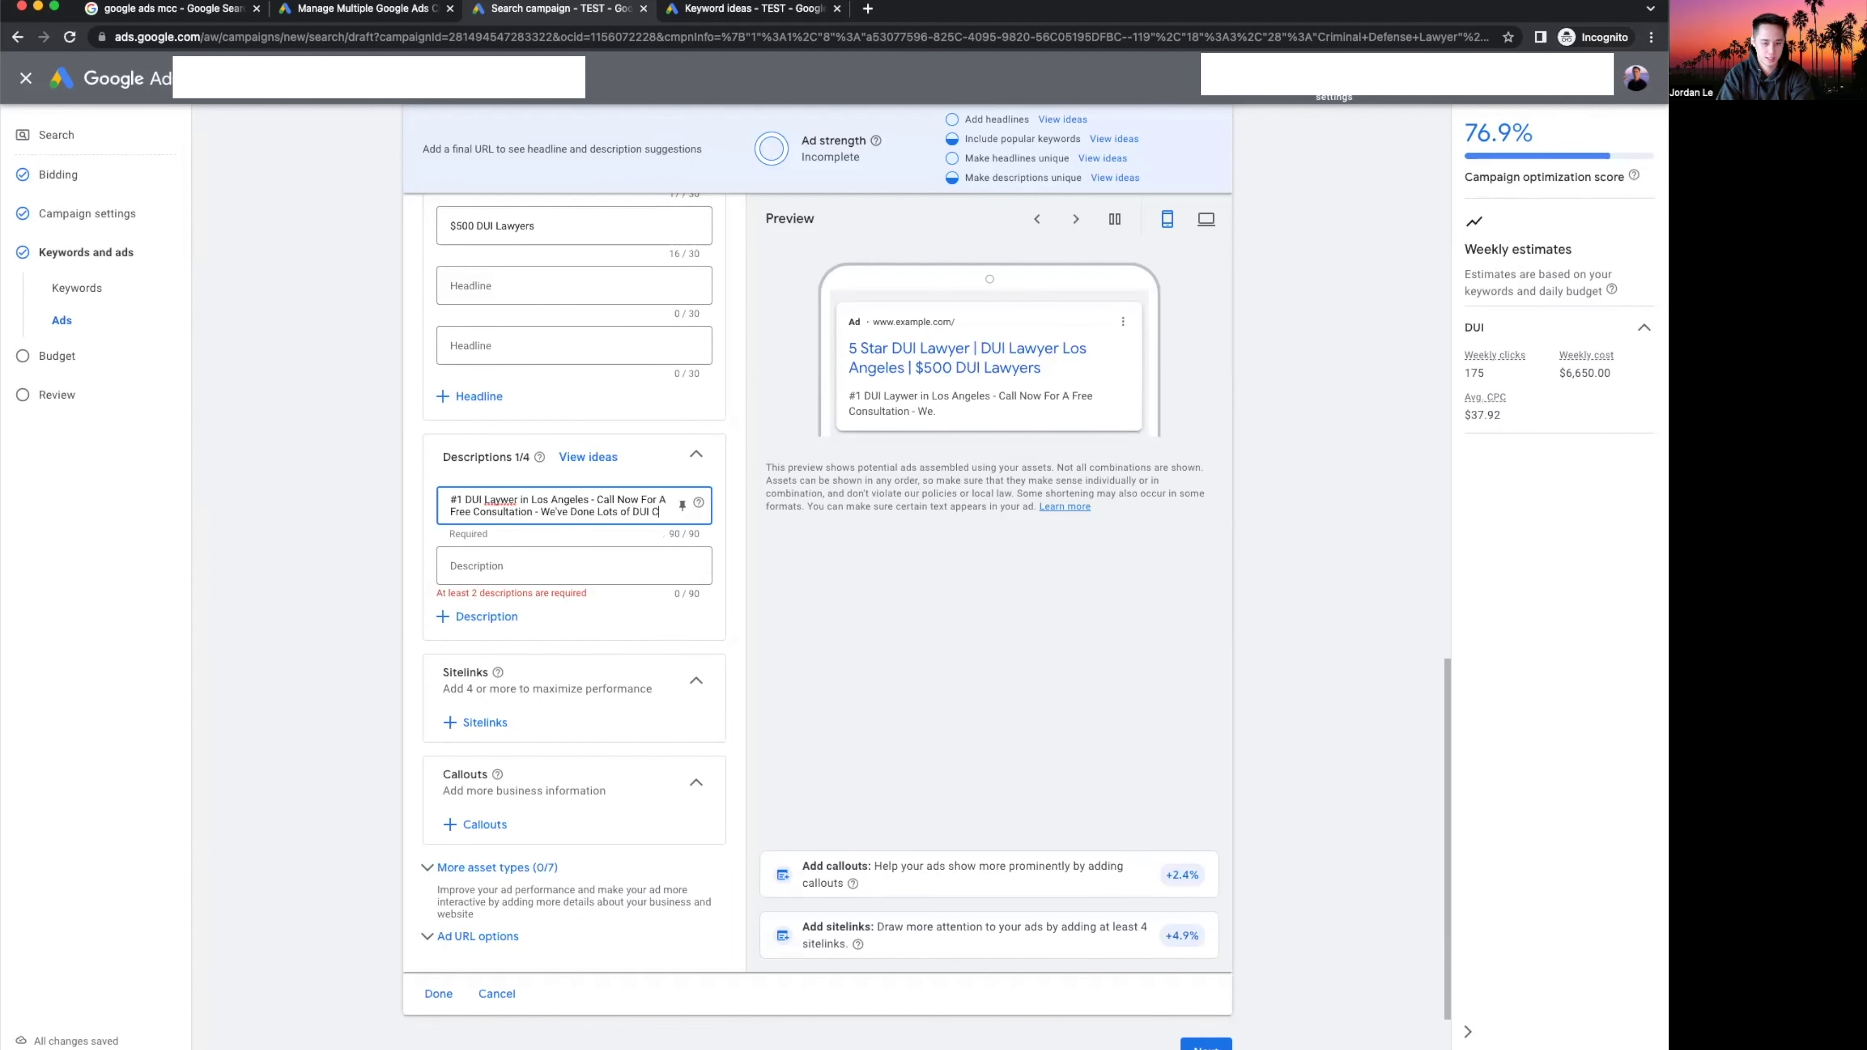
text(ases)
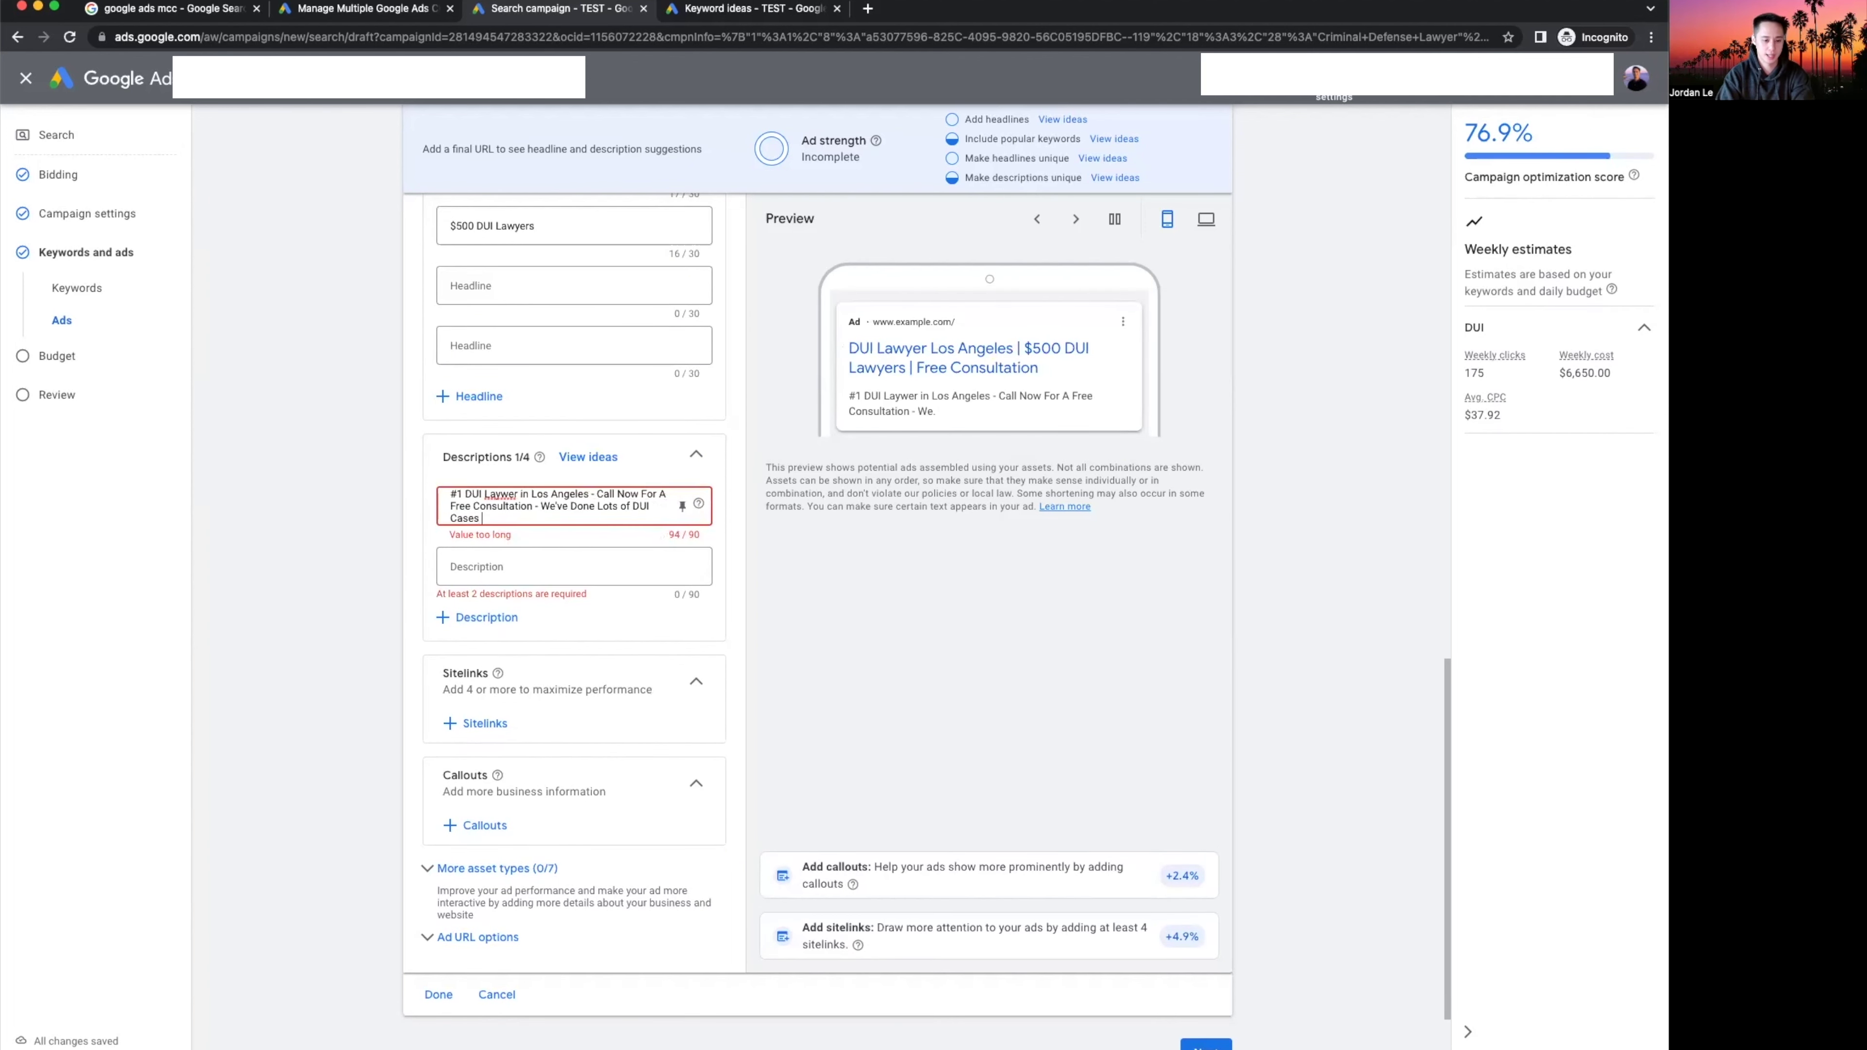
click(983, 732)
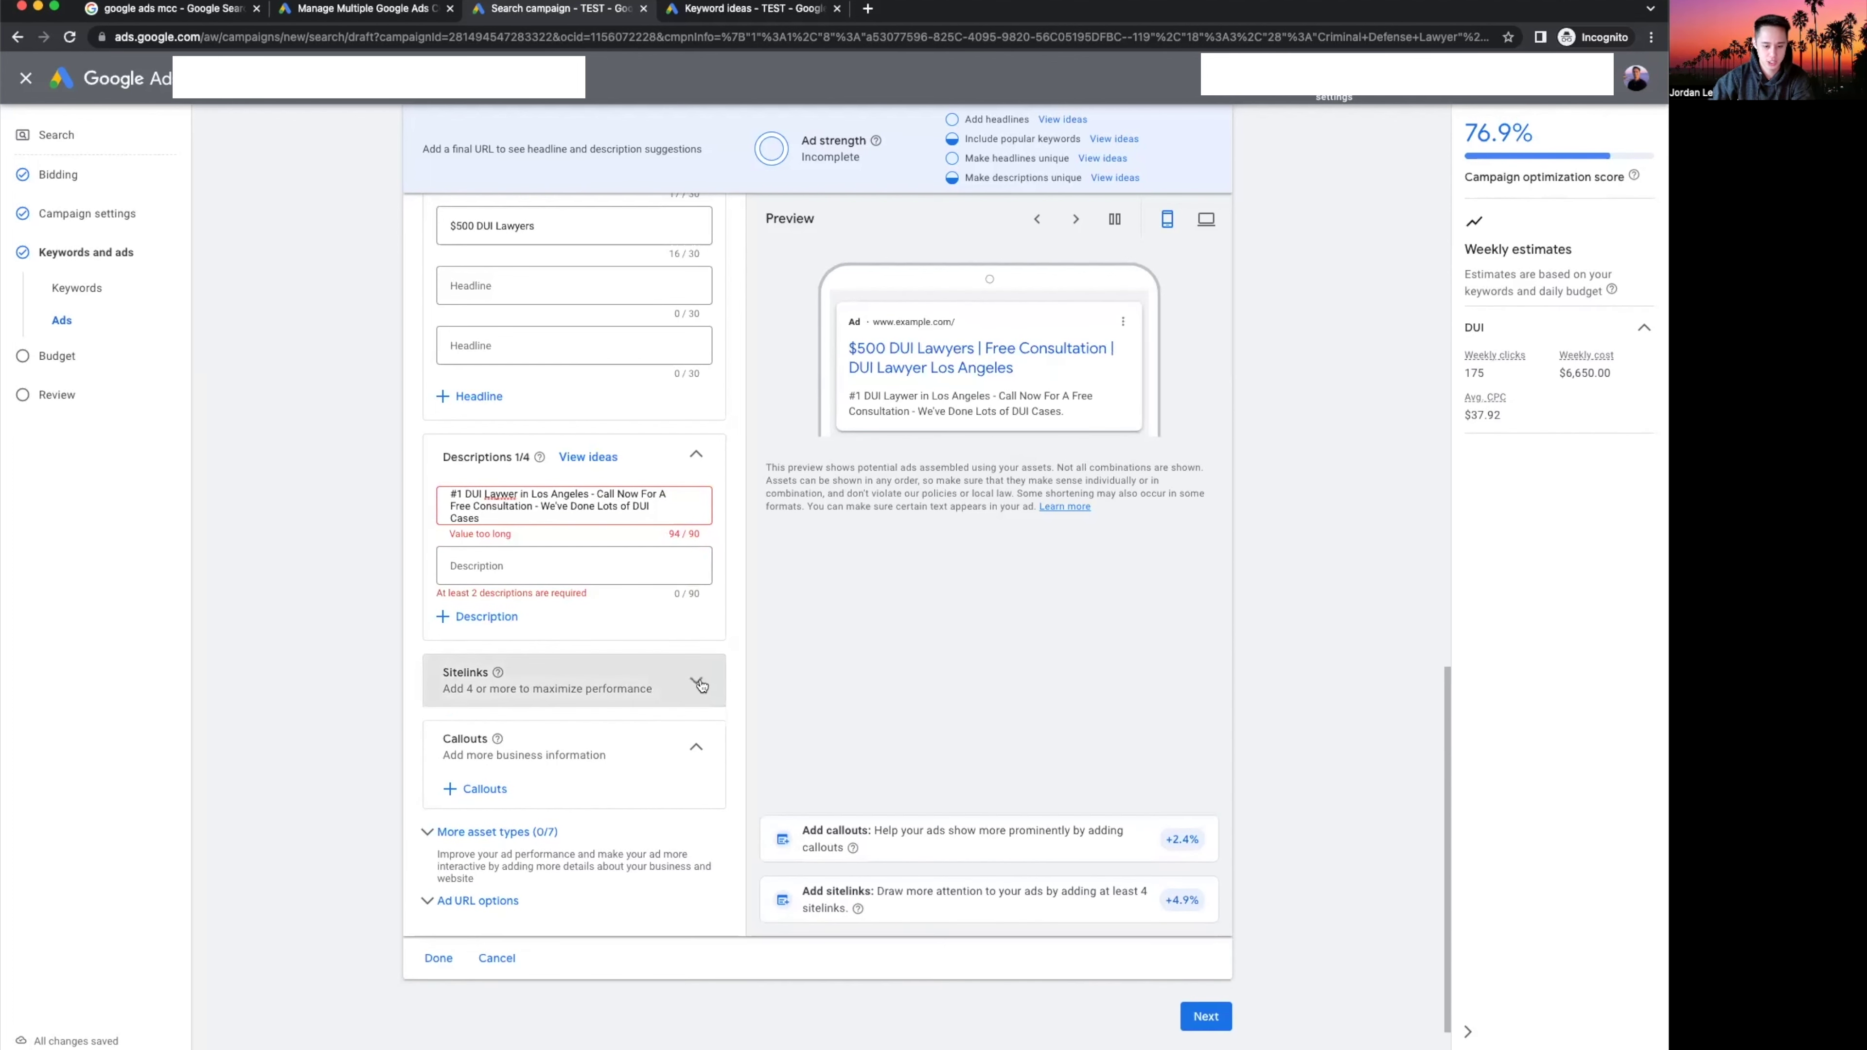
click(698, 784)
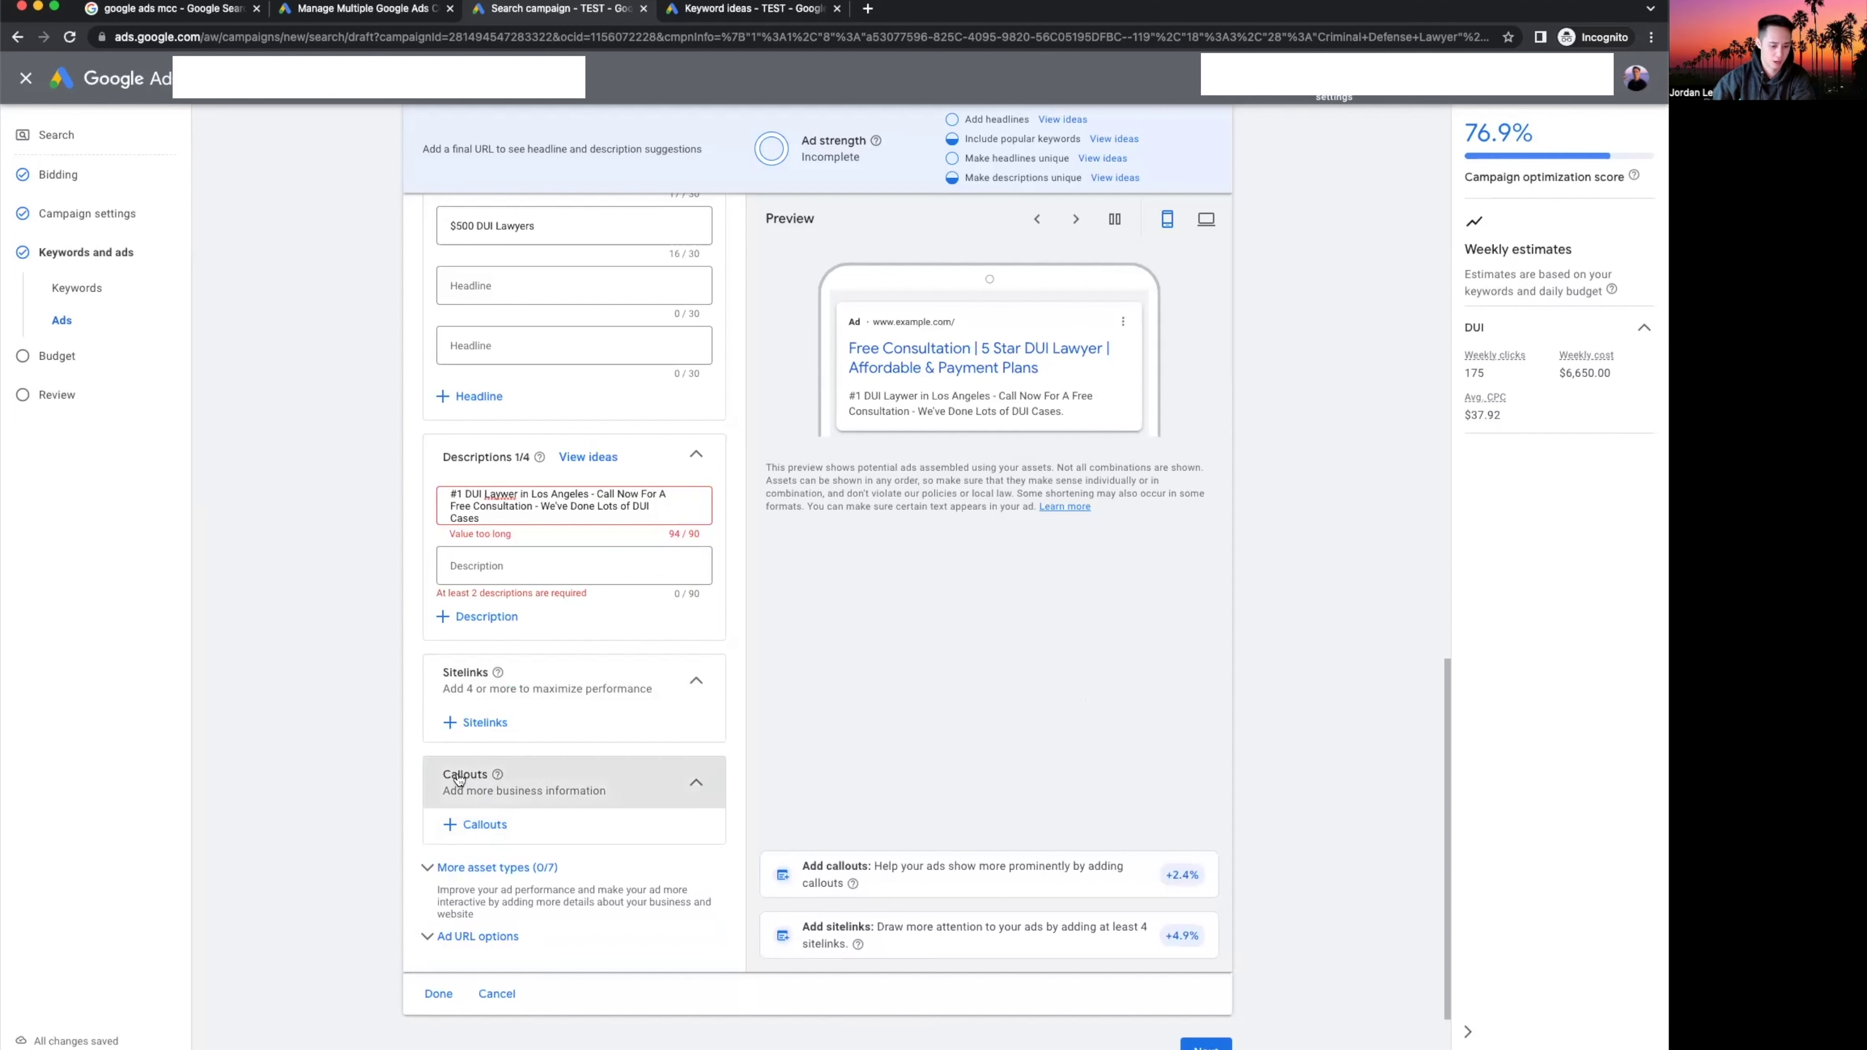
Start new campaign-level callouts and enter "5 Star DUI Lawyer" as the first callout text.
click(486, 827)
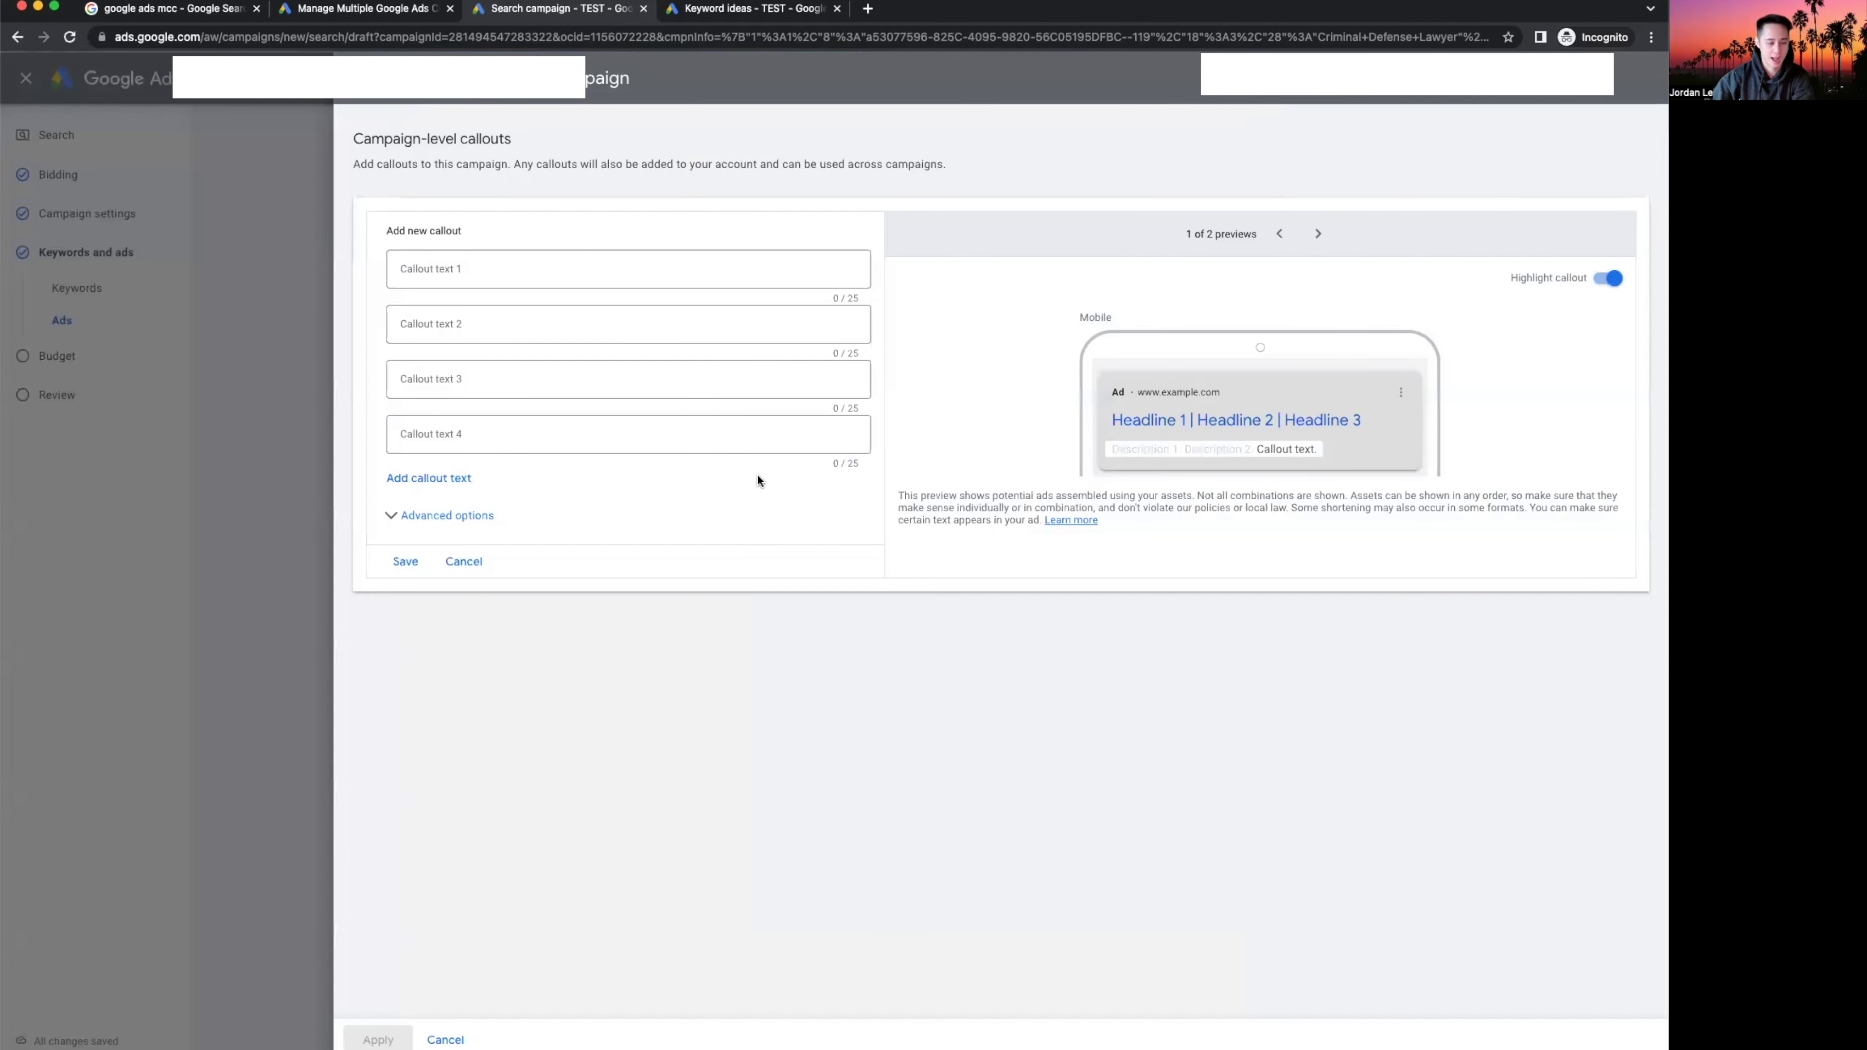
click(654, 262)
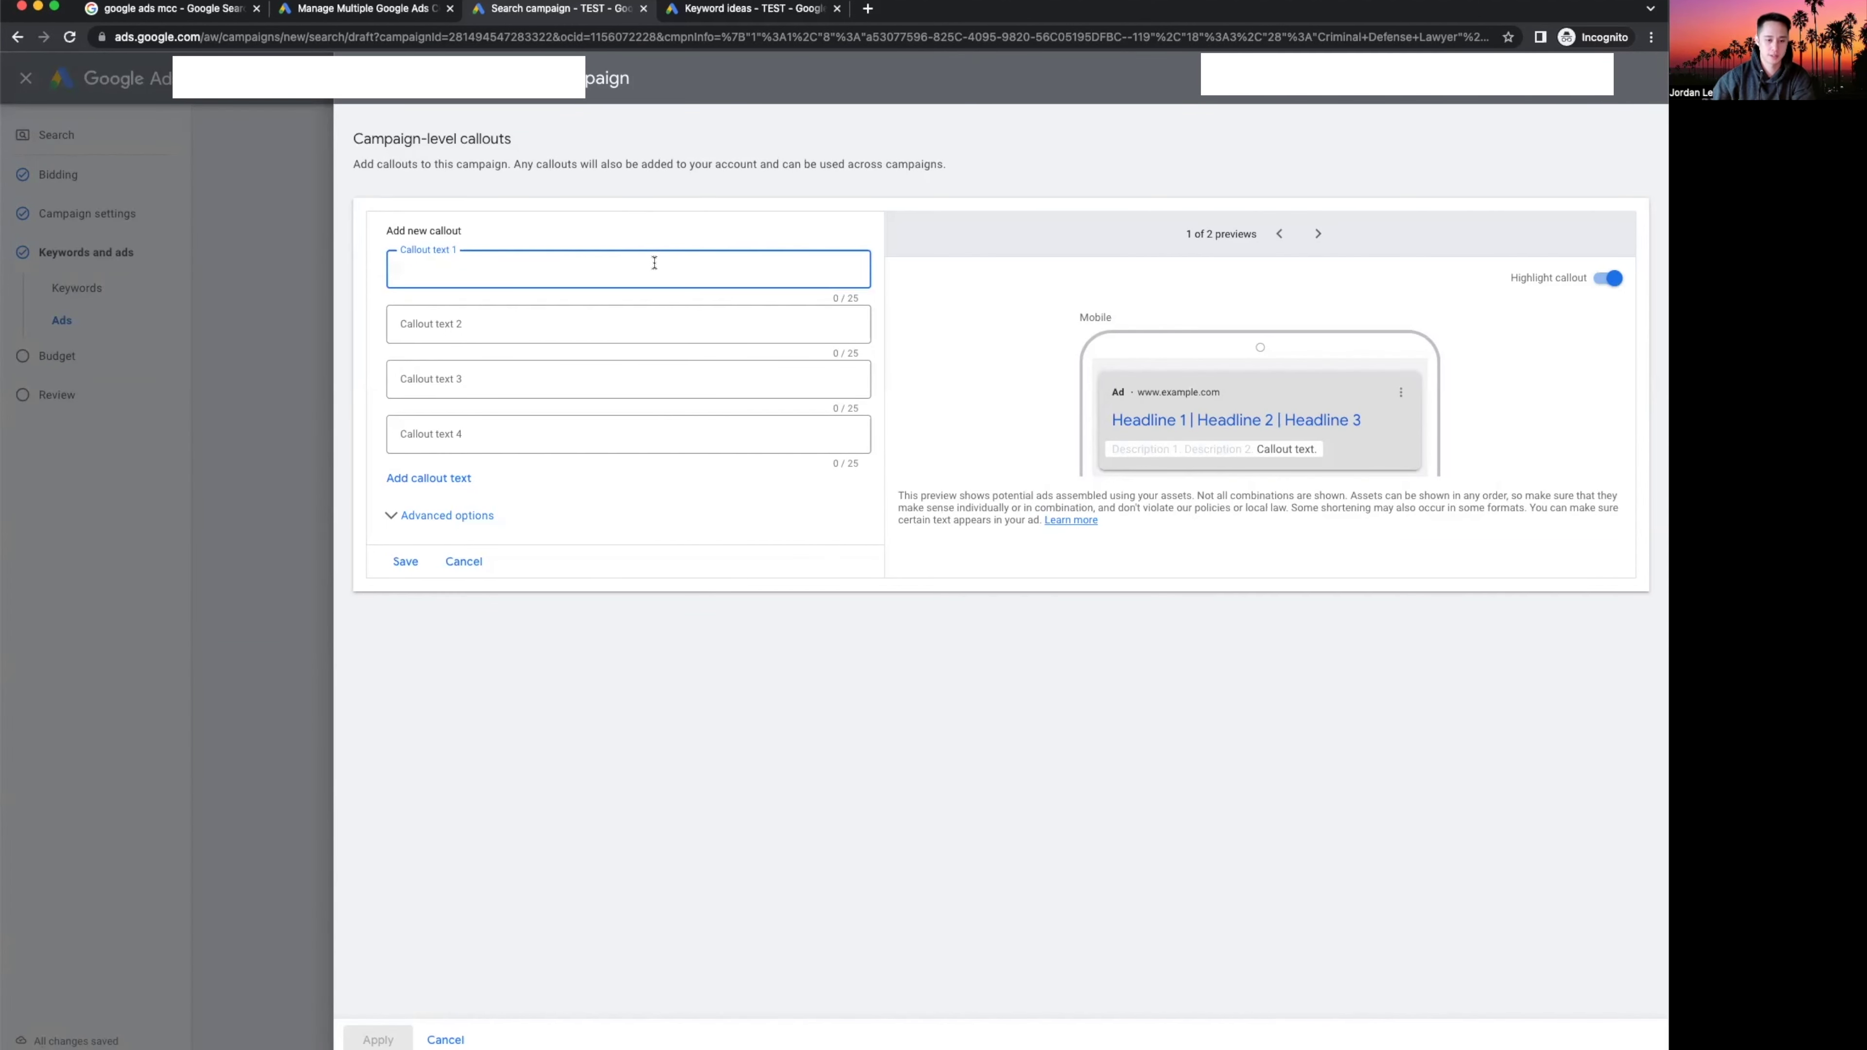
drag(800, 298, 907, 300)
click(720, 278)
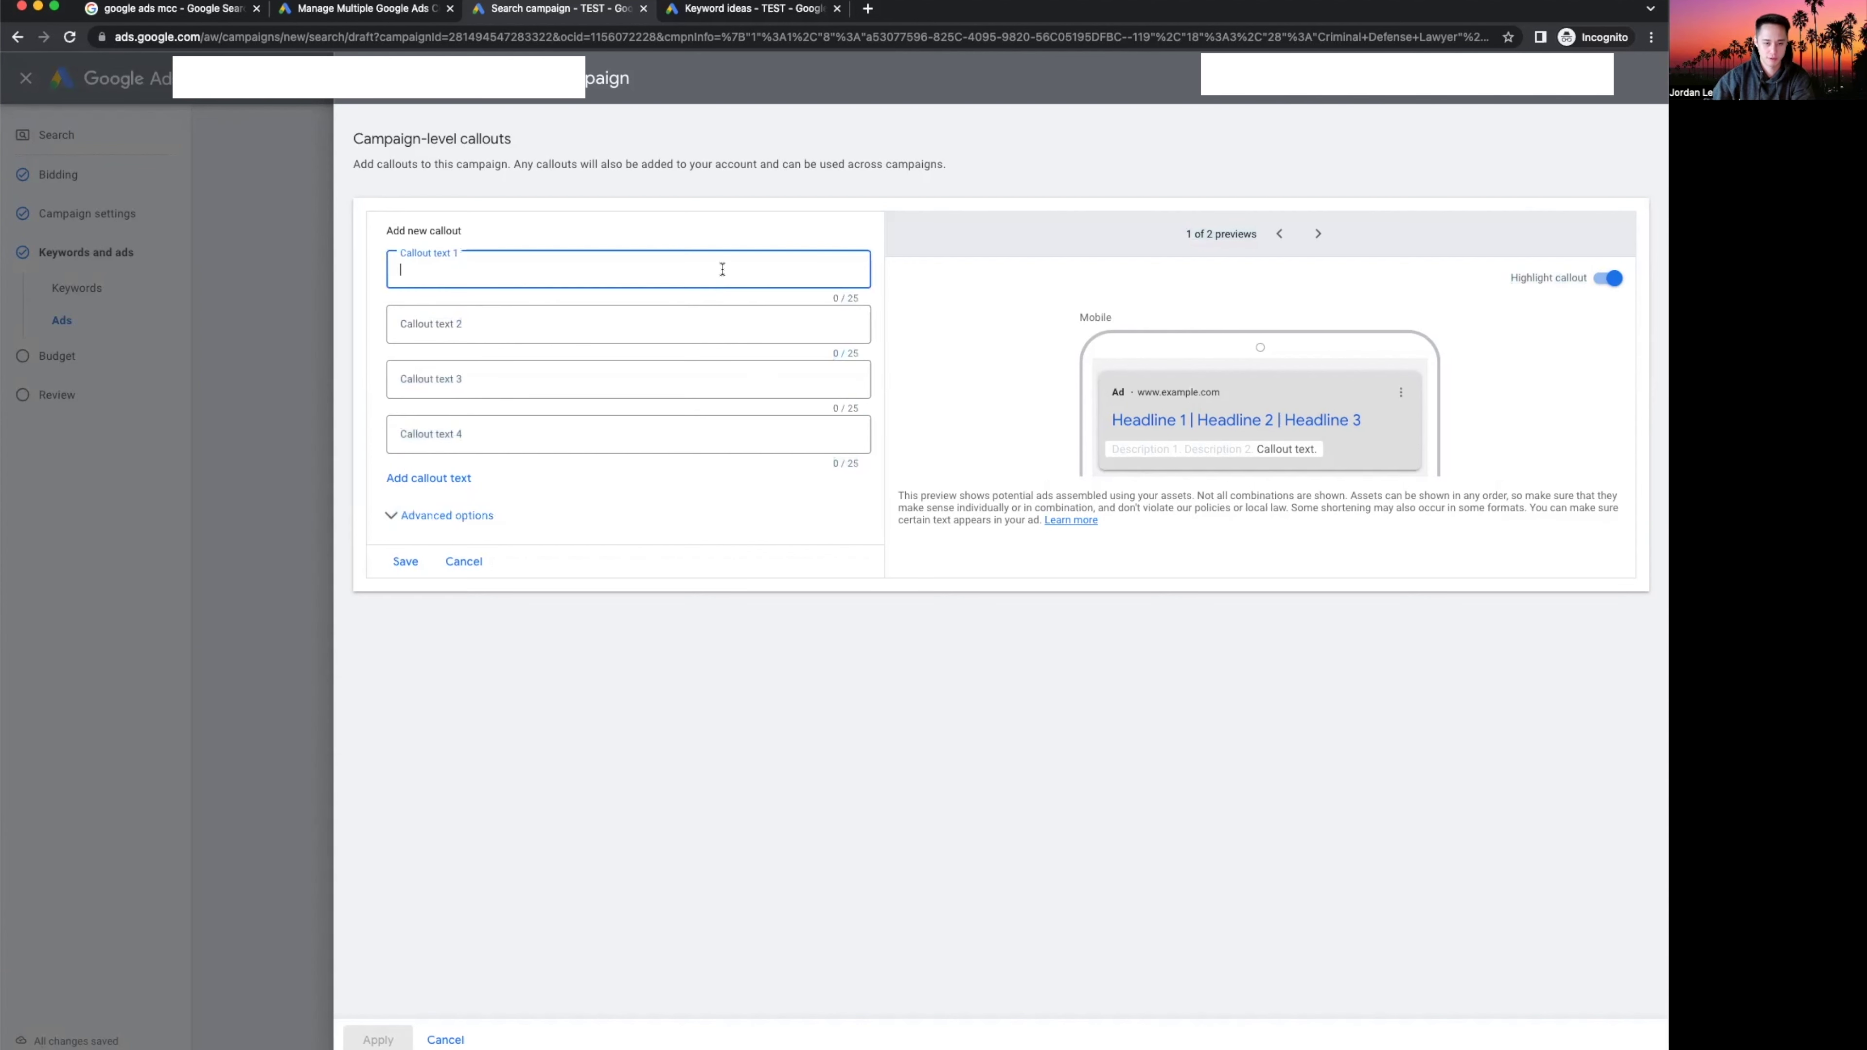
text(5)
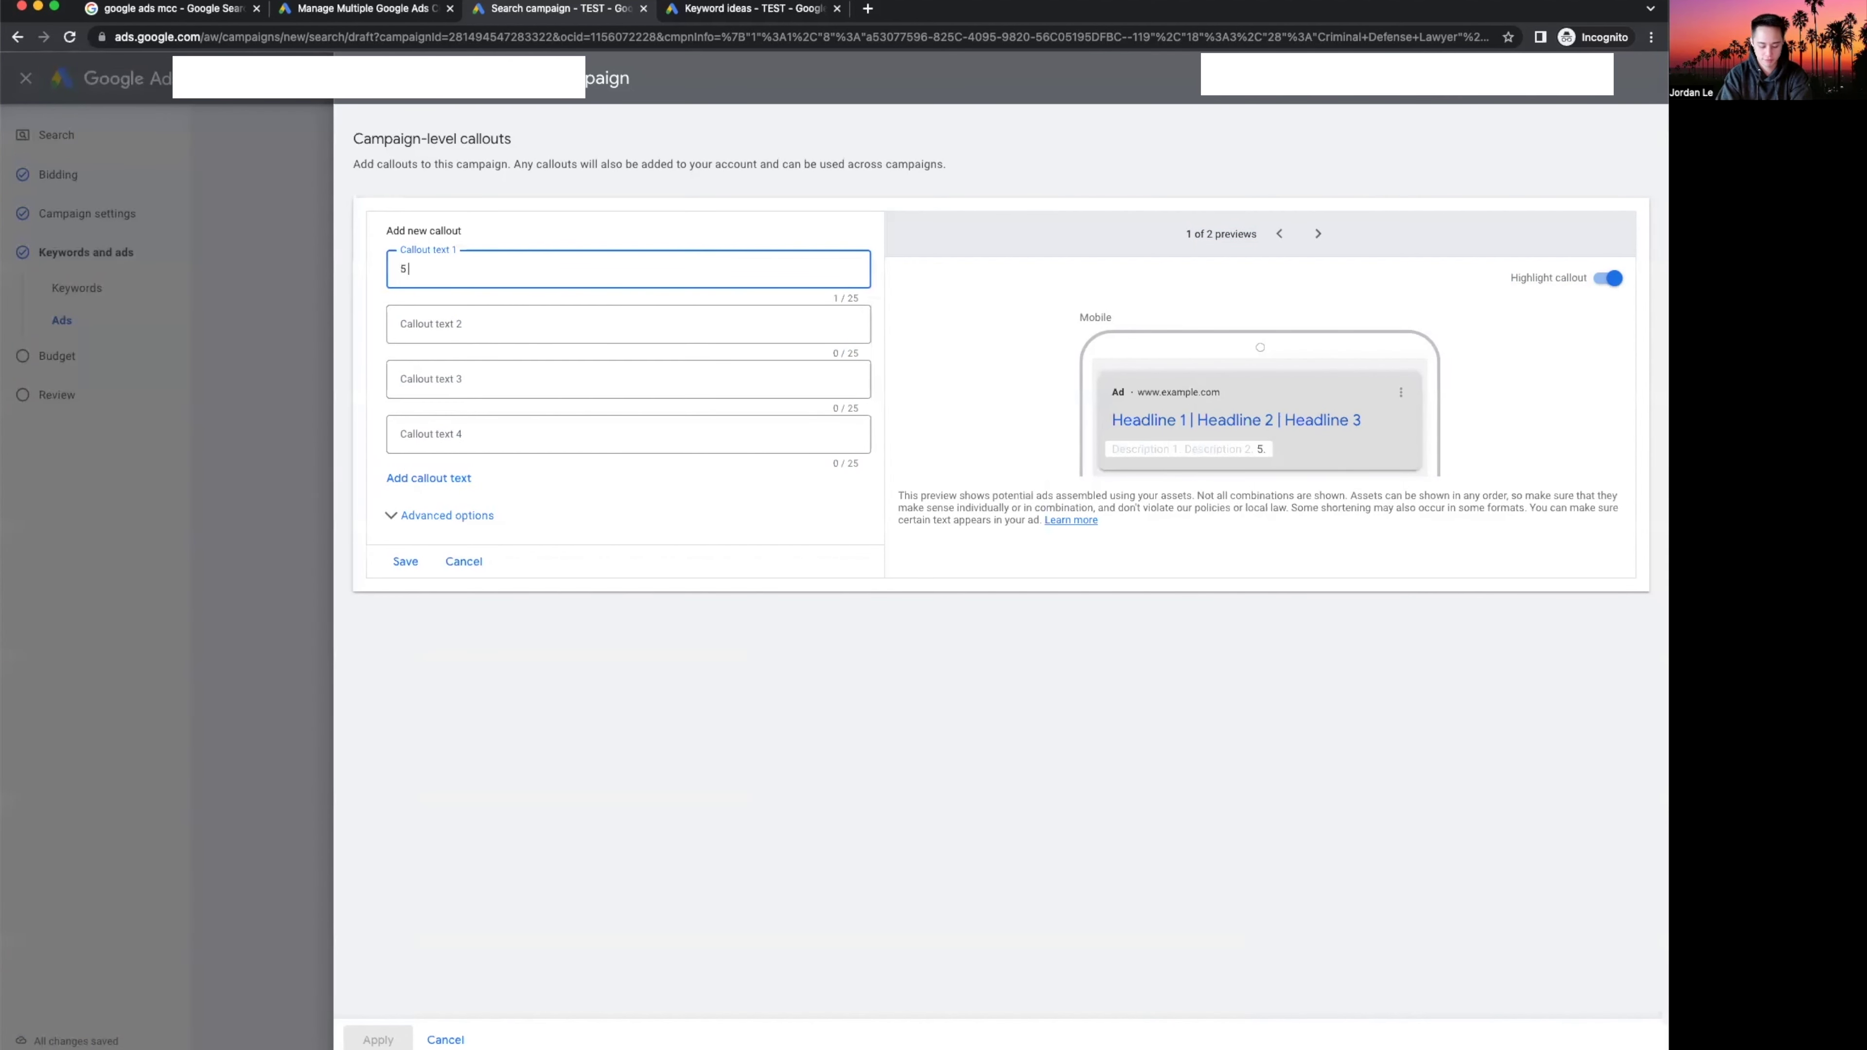
text( Star DUI Lawyer)
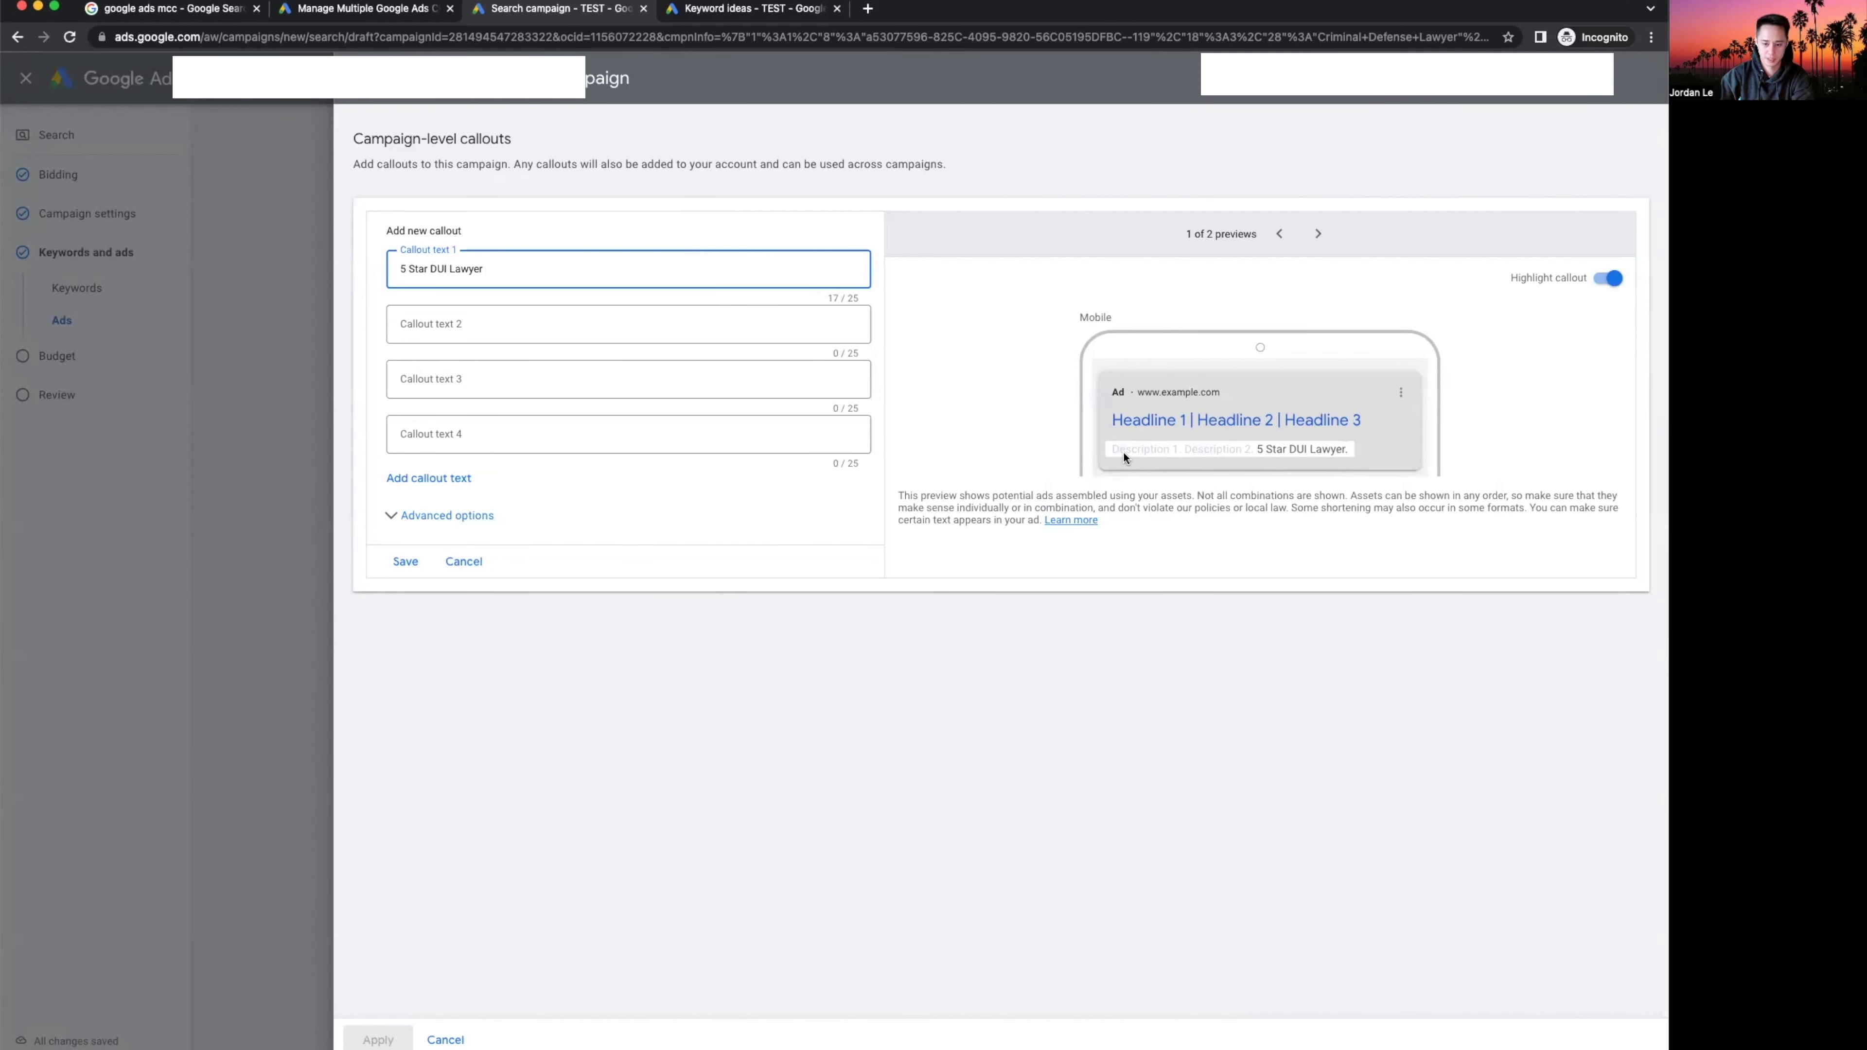
drag(1123, 450, 1345, 446)
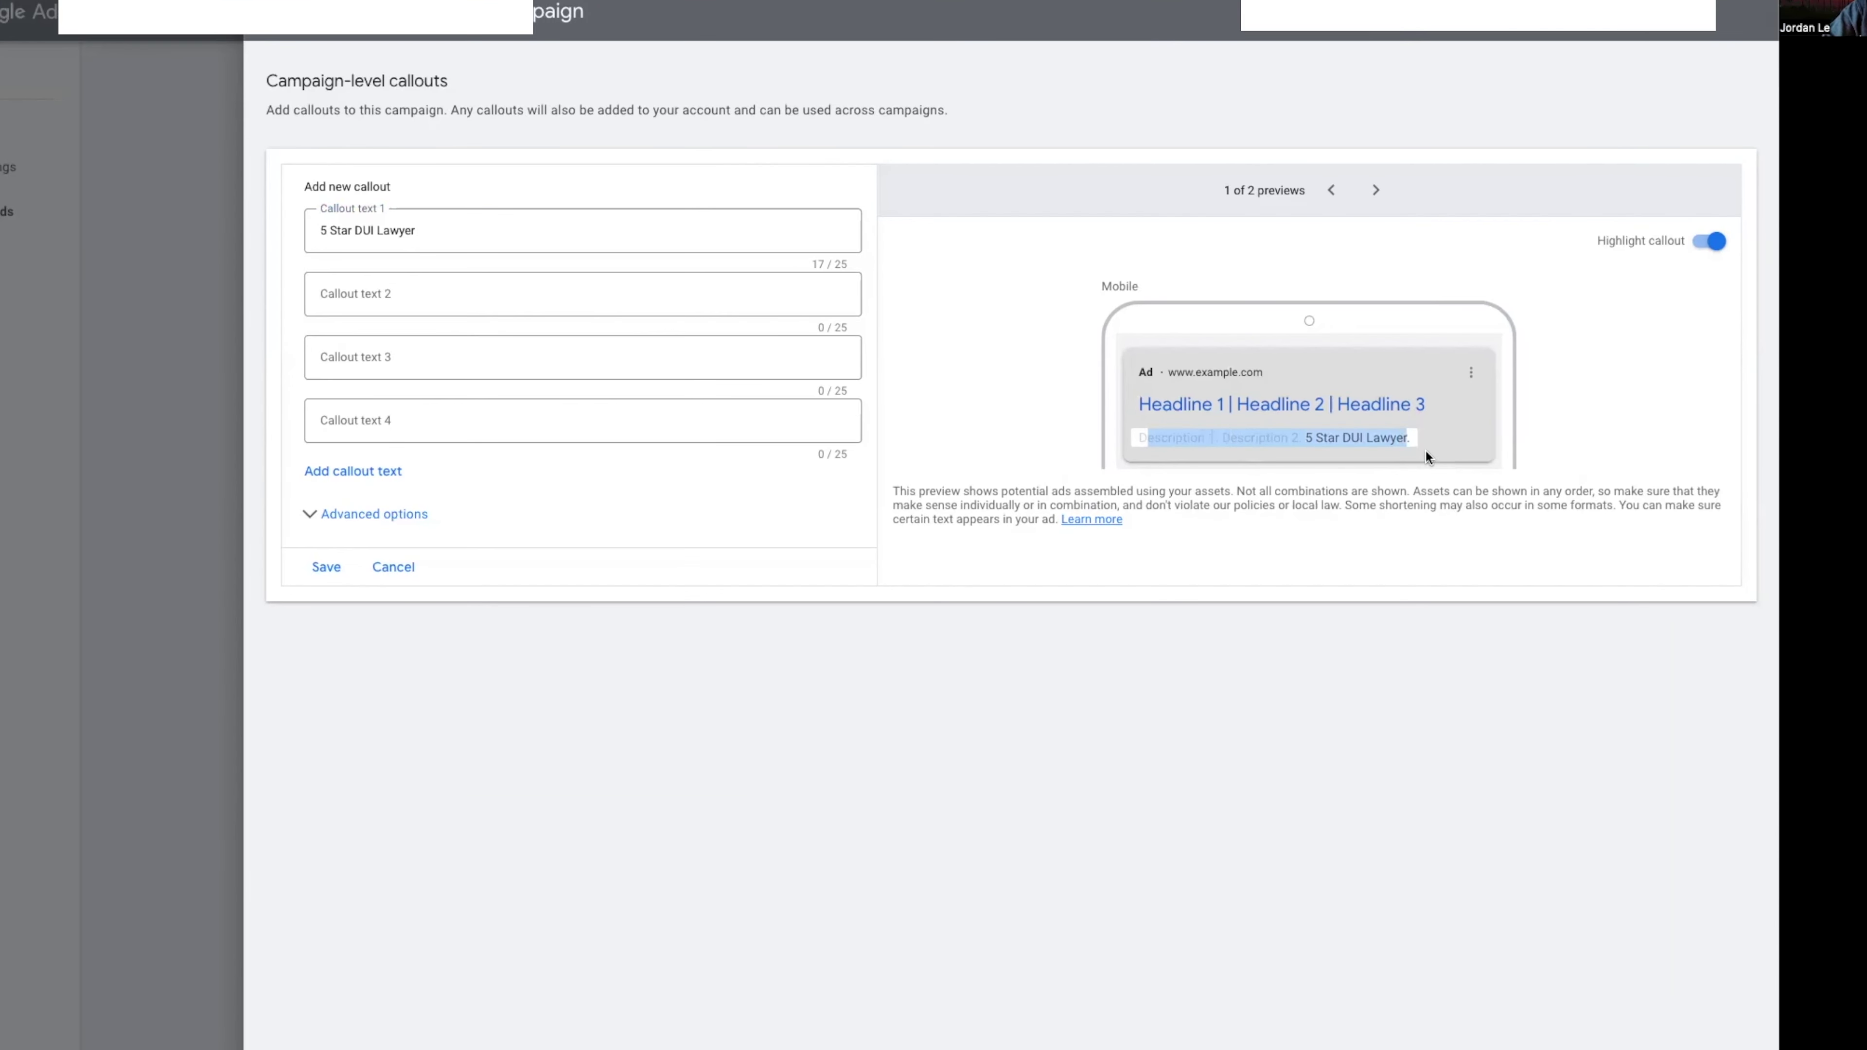
Enter "Free Consultaitons 24/7" as the second callout text and discard the new callouts.
click(496, 322)
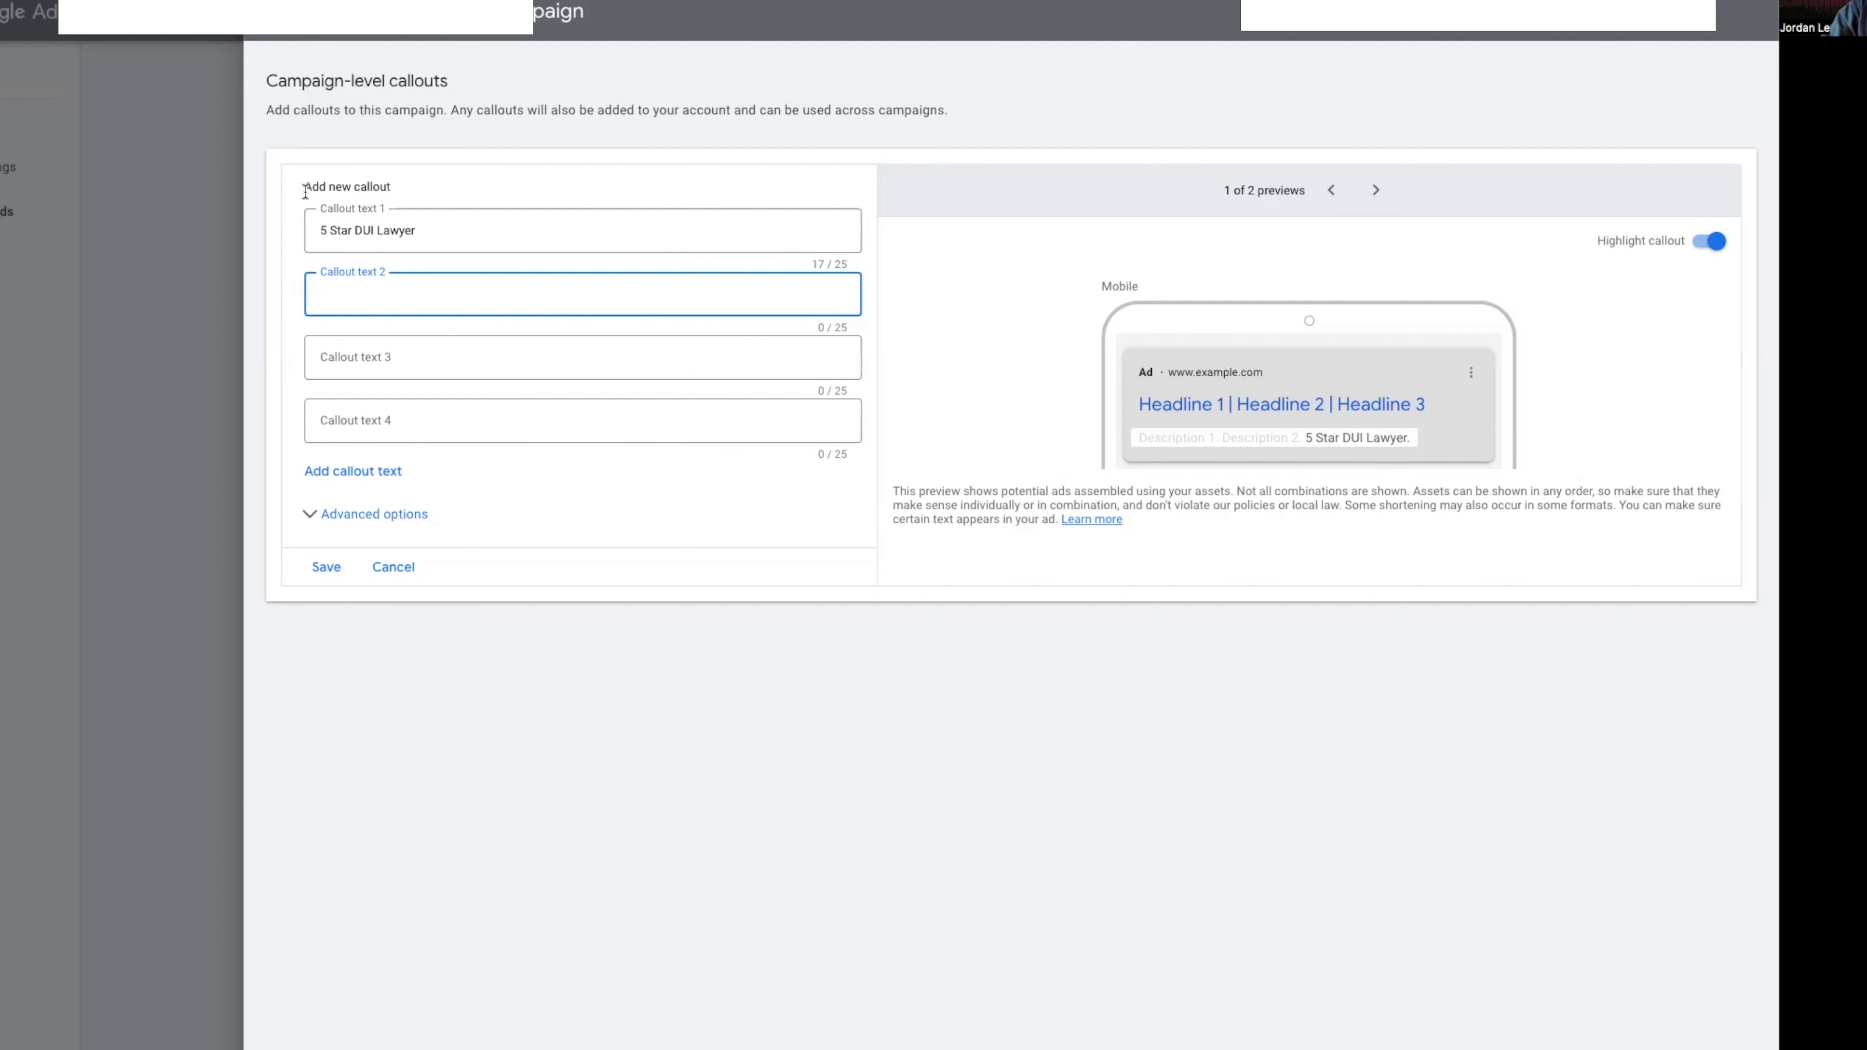
text(Free Consultaitons 24/7)
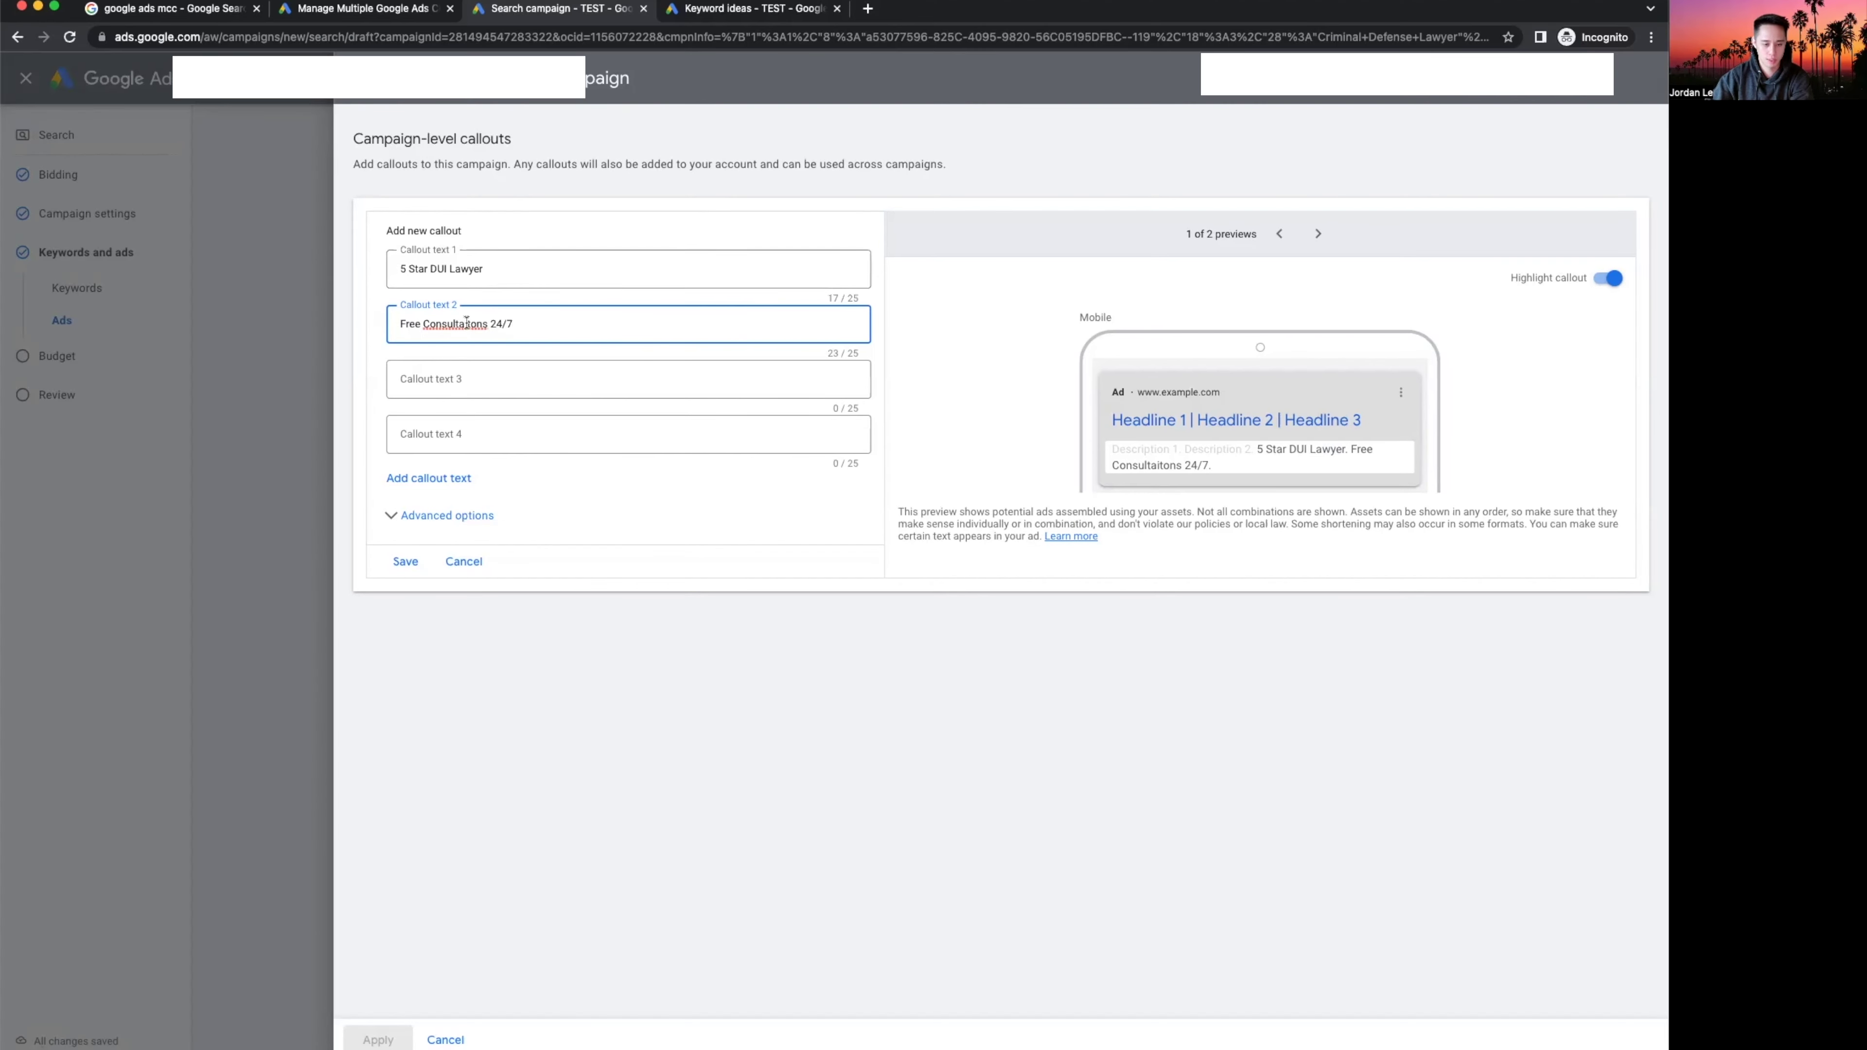
click(500, 426)
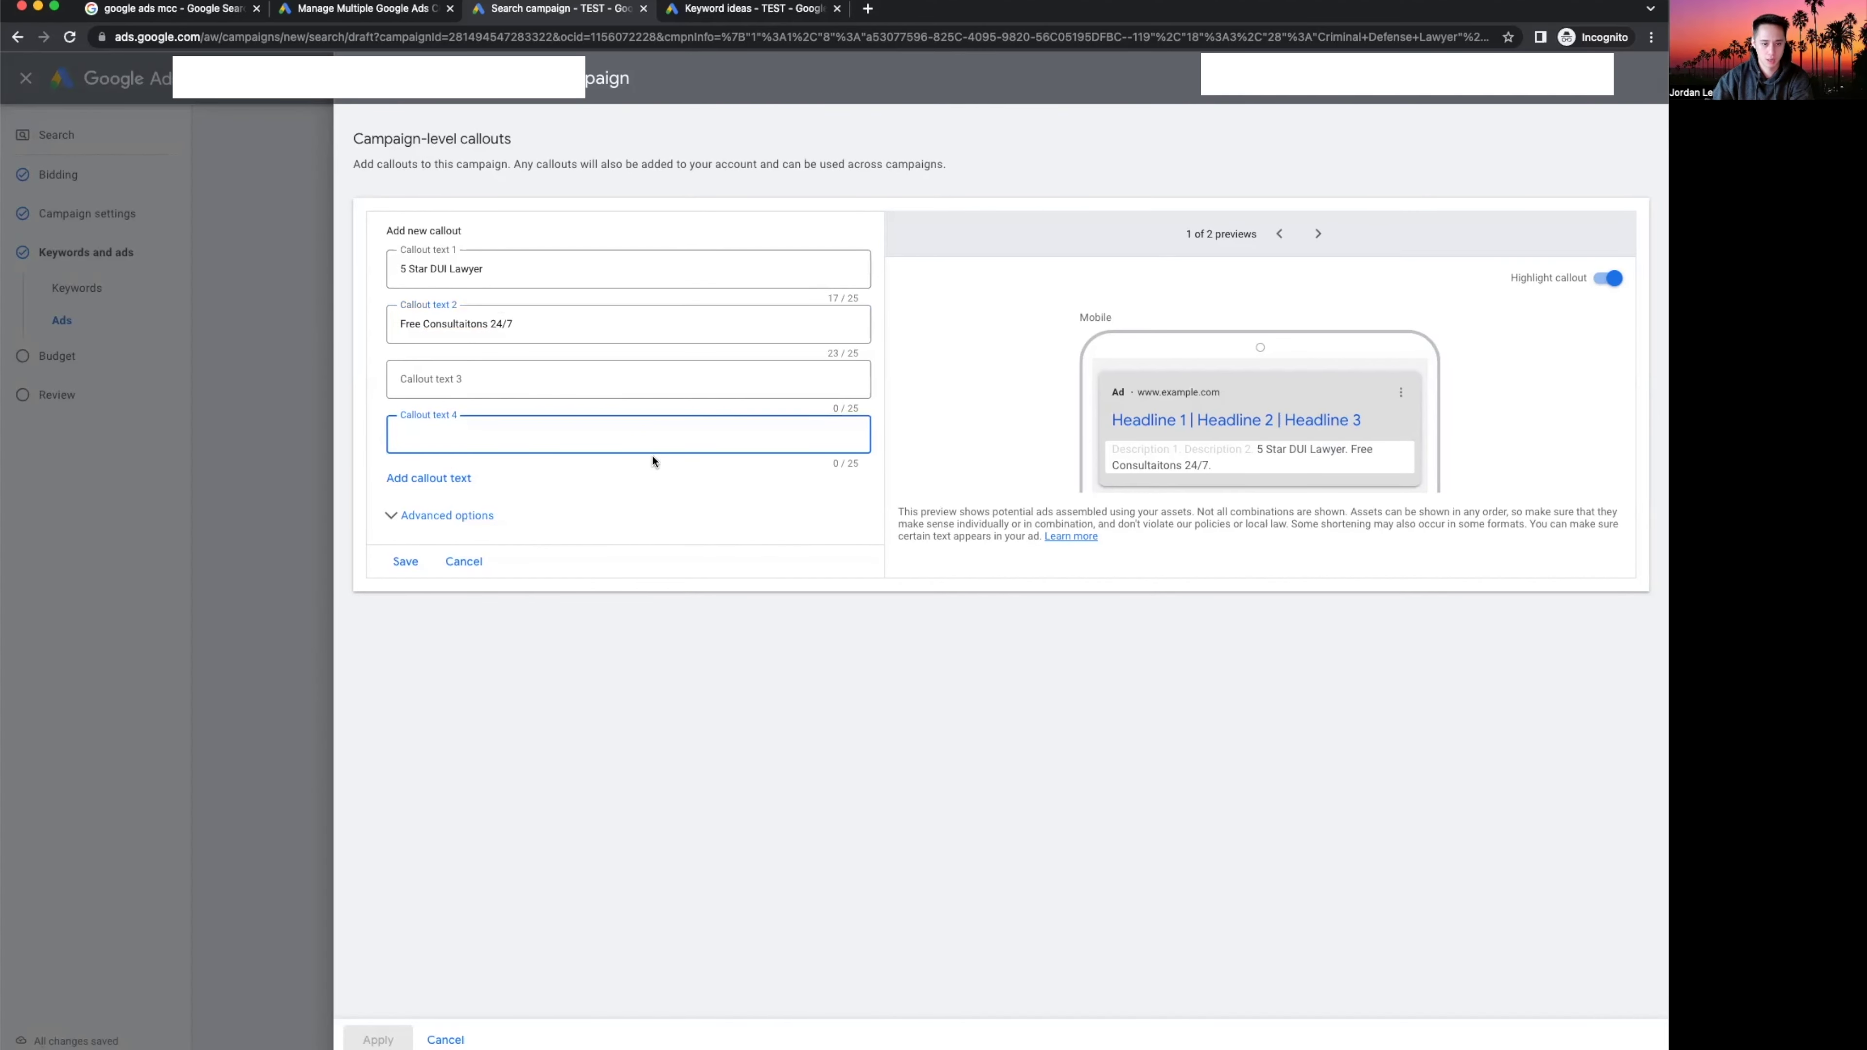
click(432, 478)
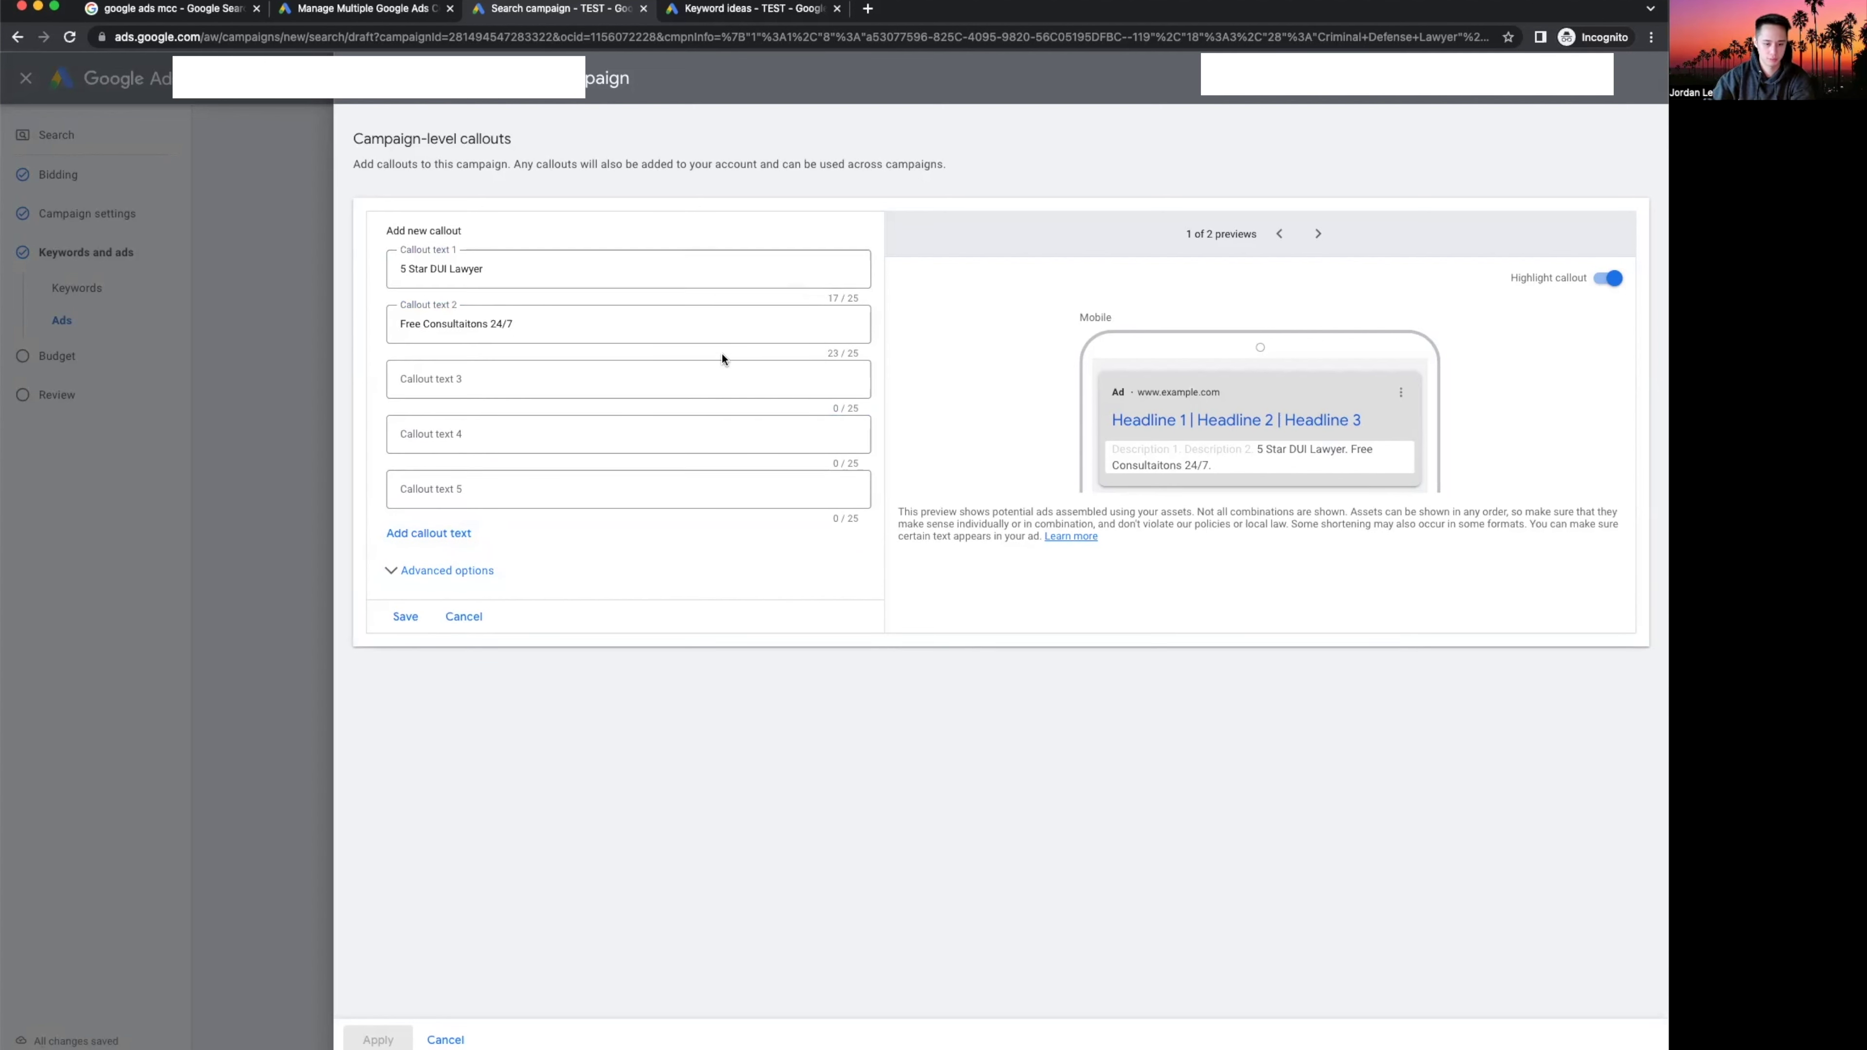
click(463, 617)
key(Escape)
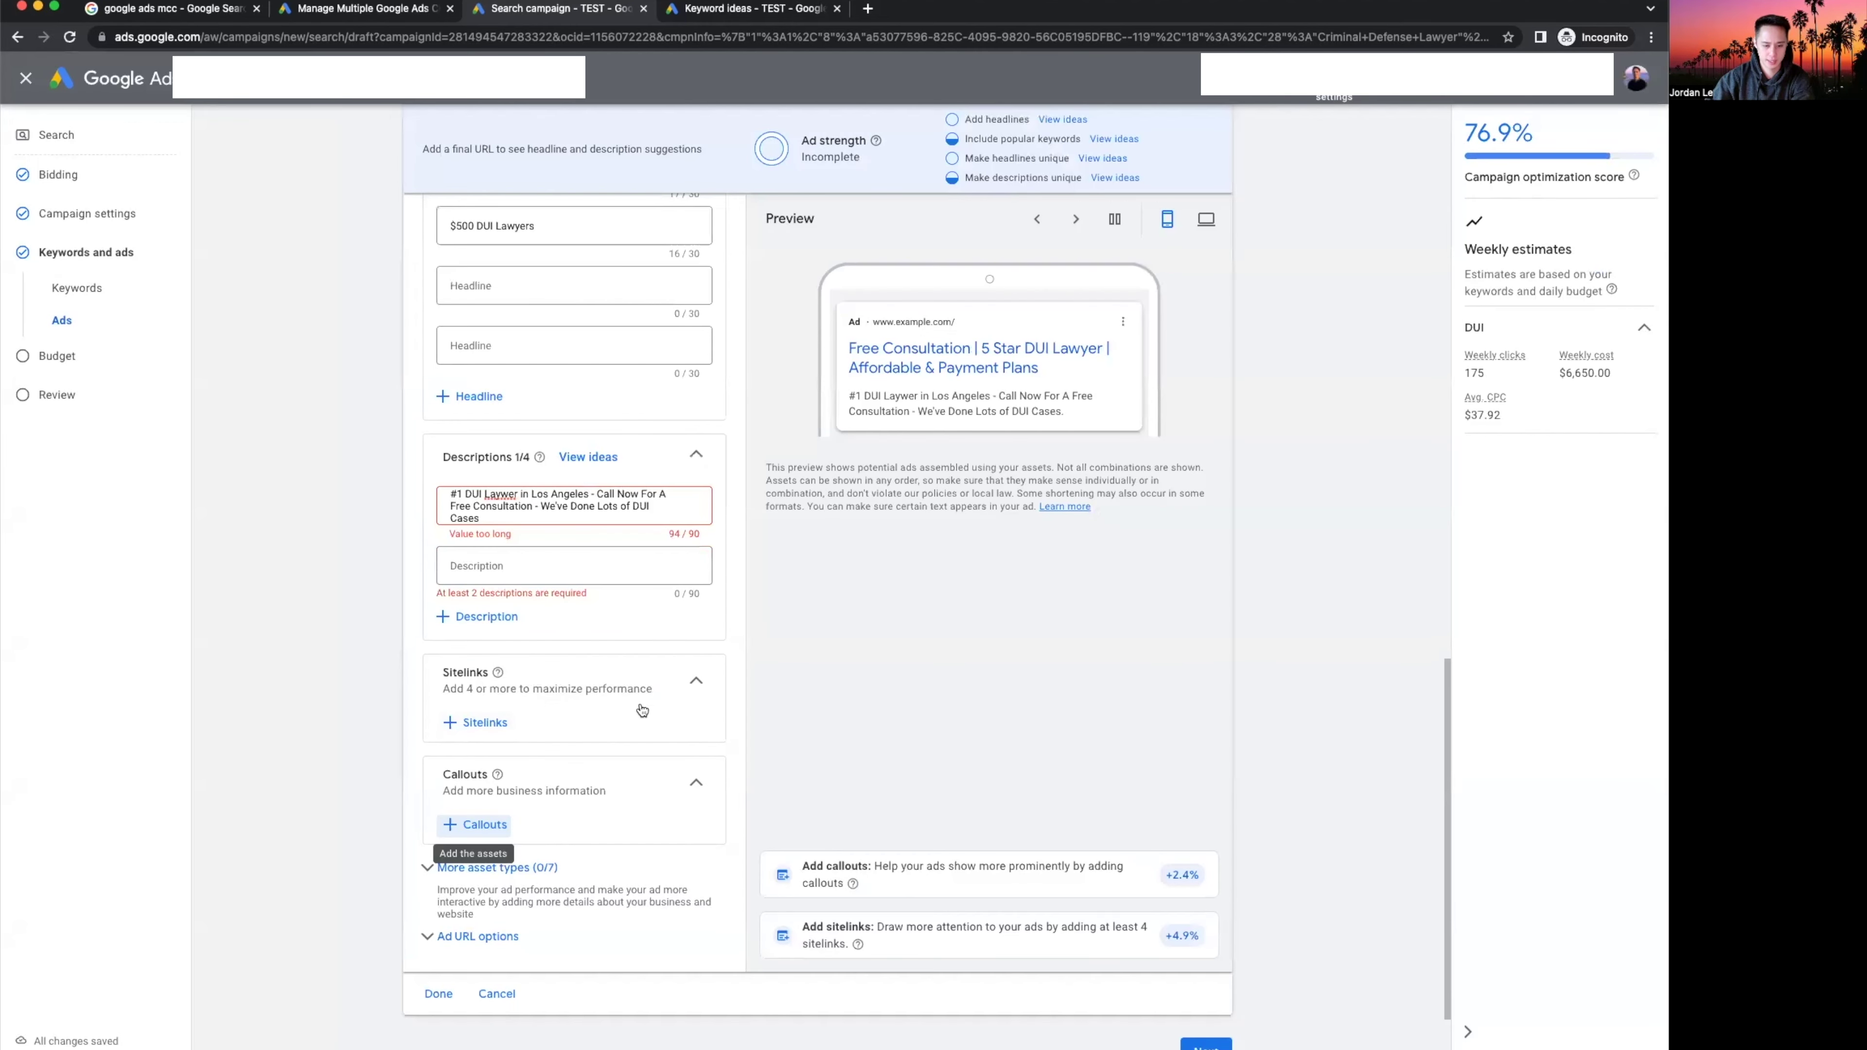
Examine the ad's URL options, such as the tracking template and final URL suffix, and collapse them again.
scroll(422, 838, down, 2)
click(422, 837)
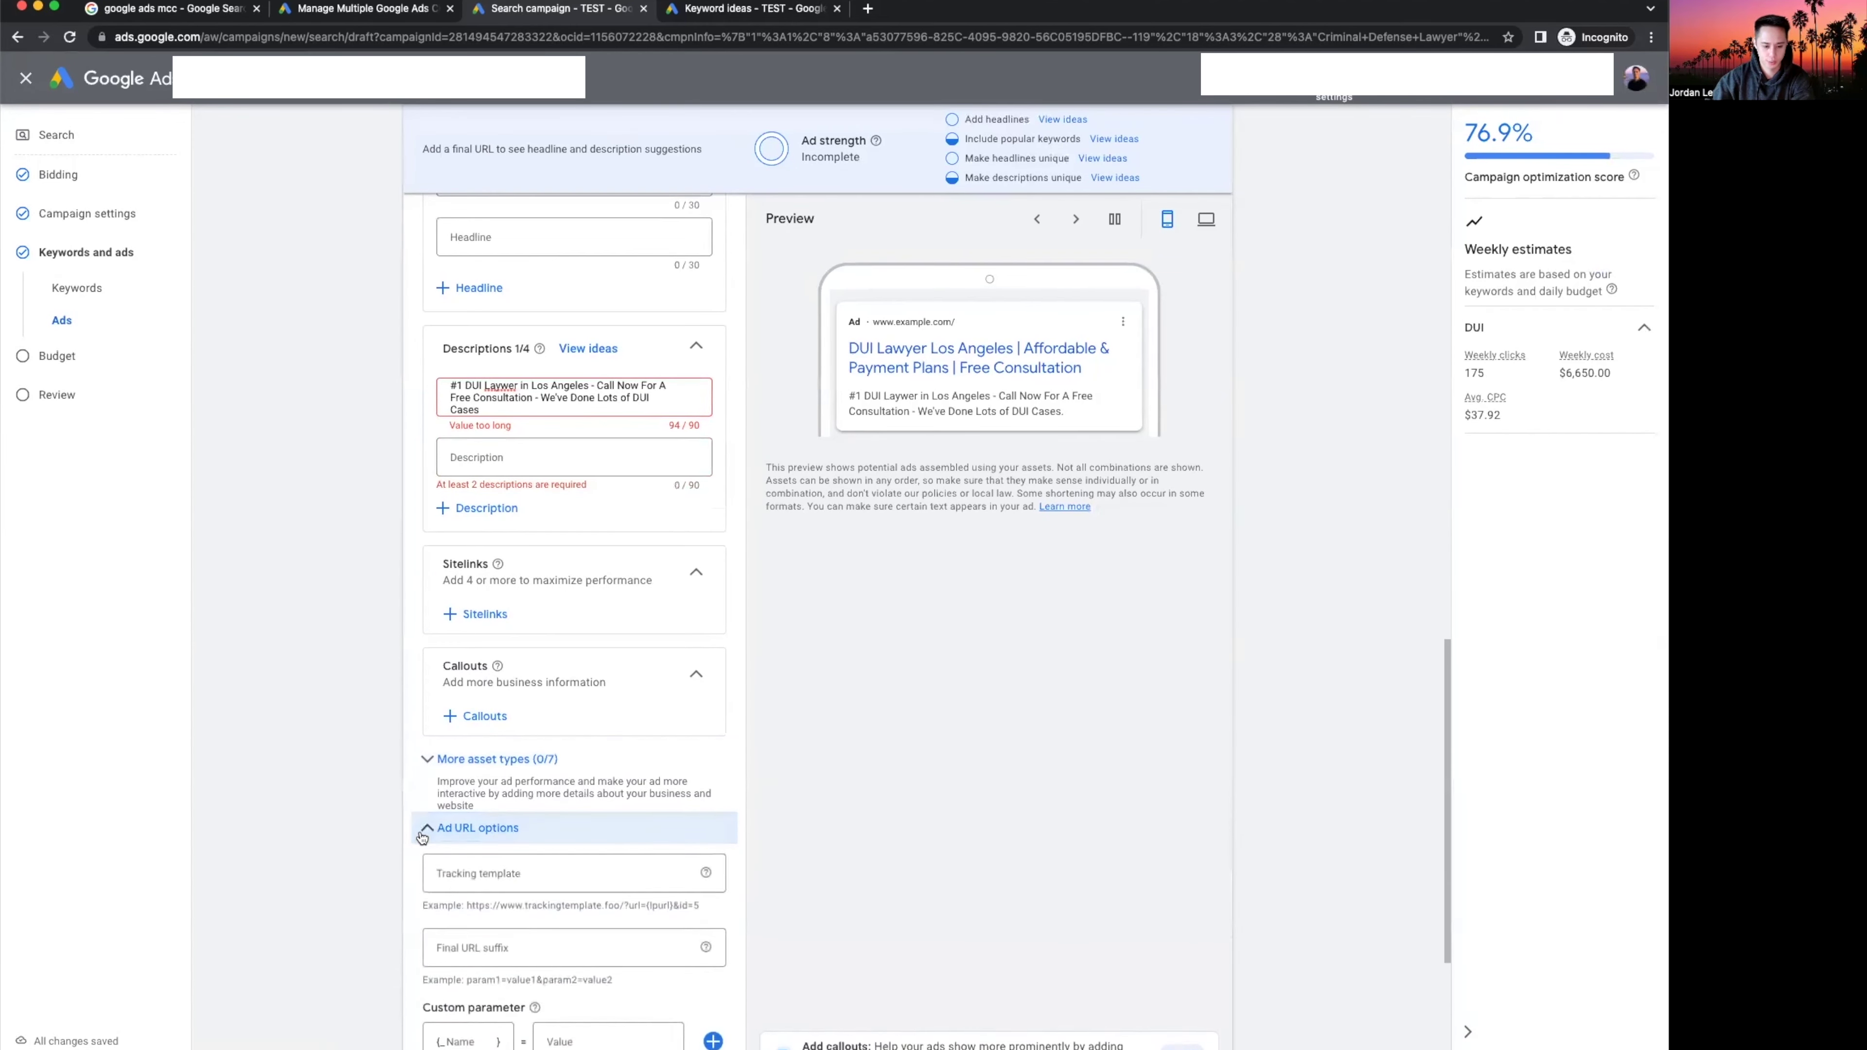
click(428, 828)
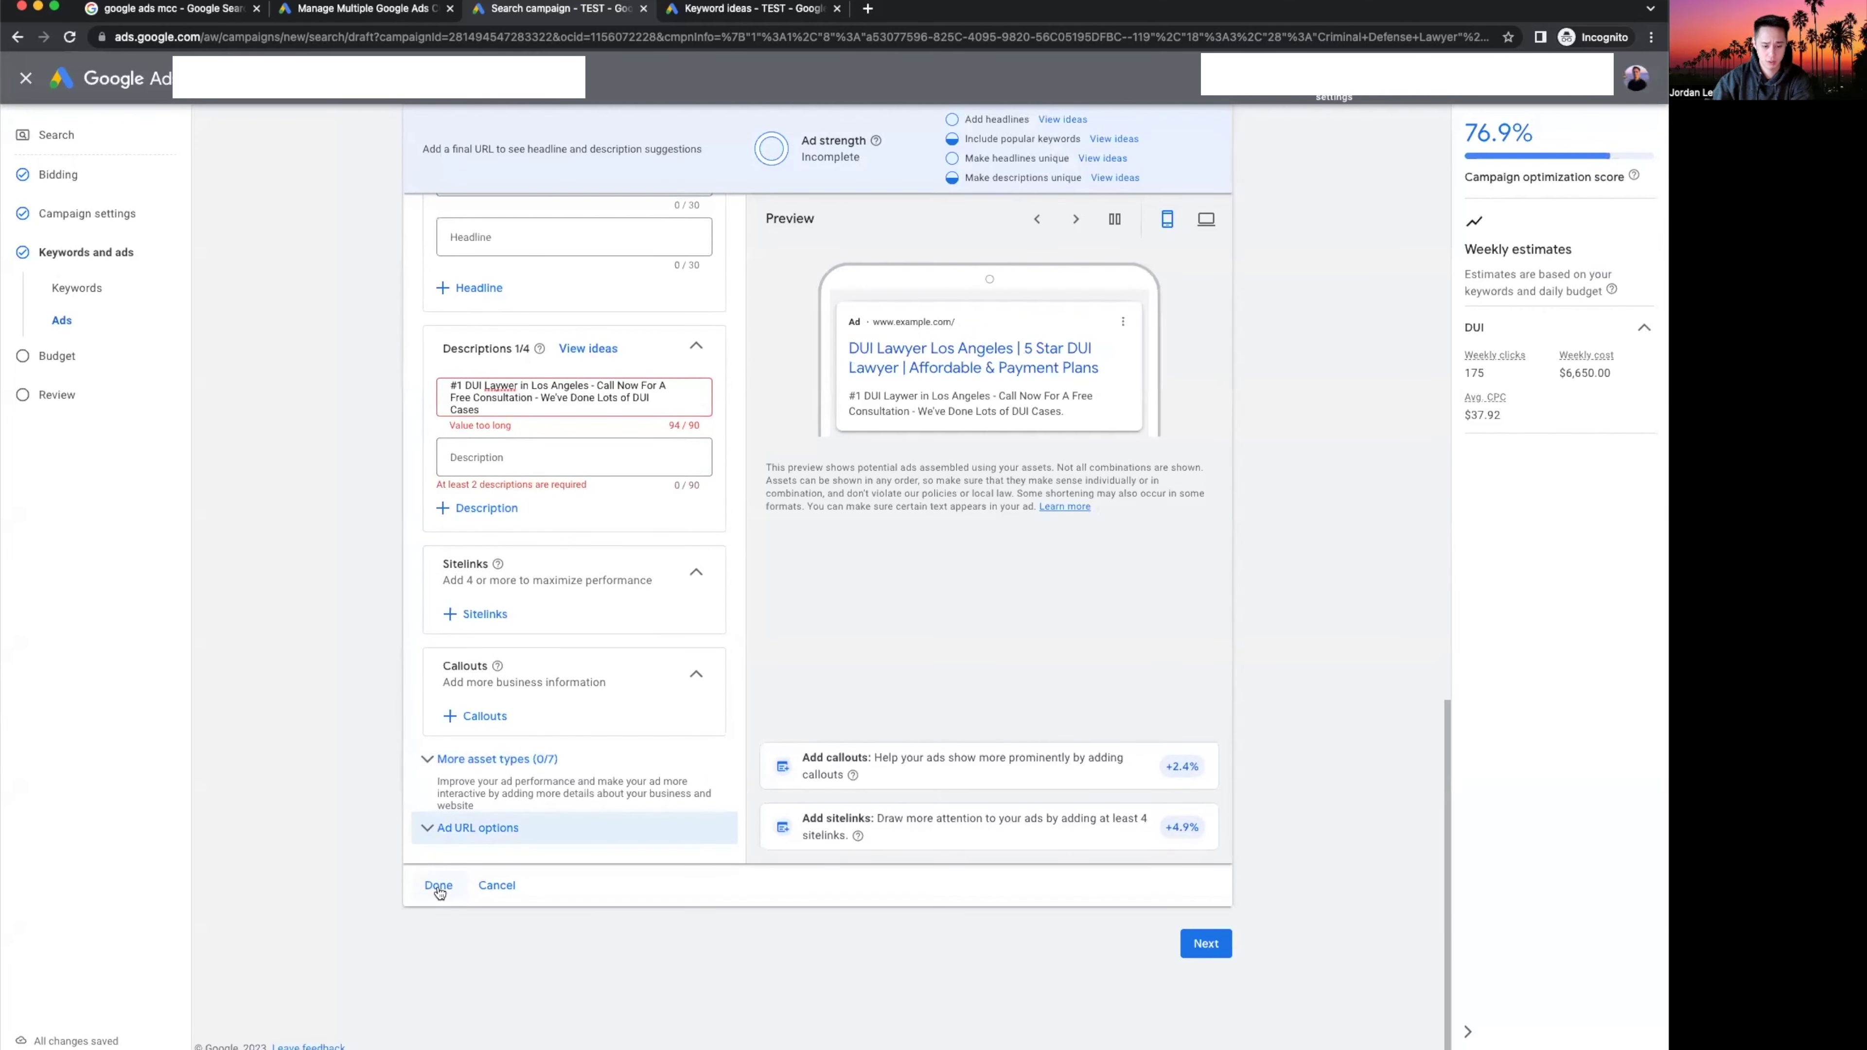
Open the form for new campaign-level sitelinks and search Google in a new tab for "personal injury lawyer".
click(492, 614)
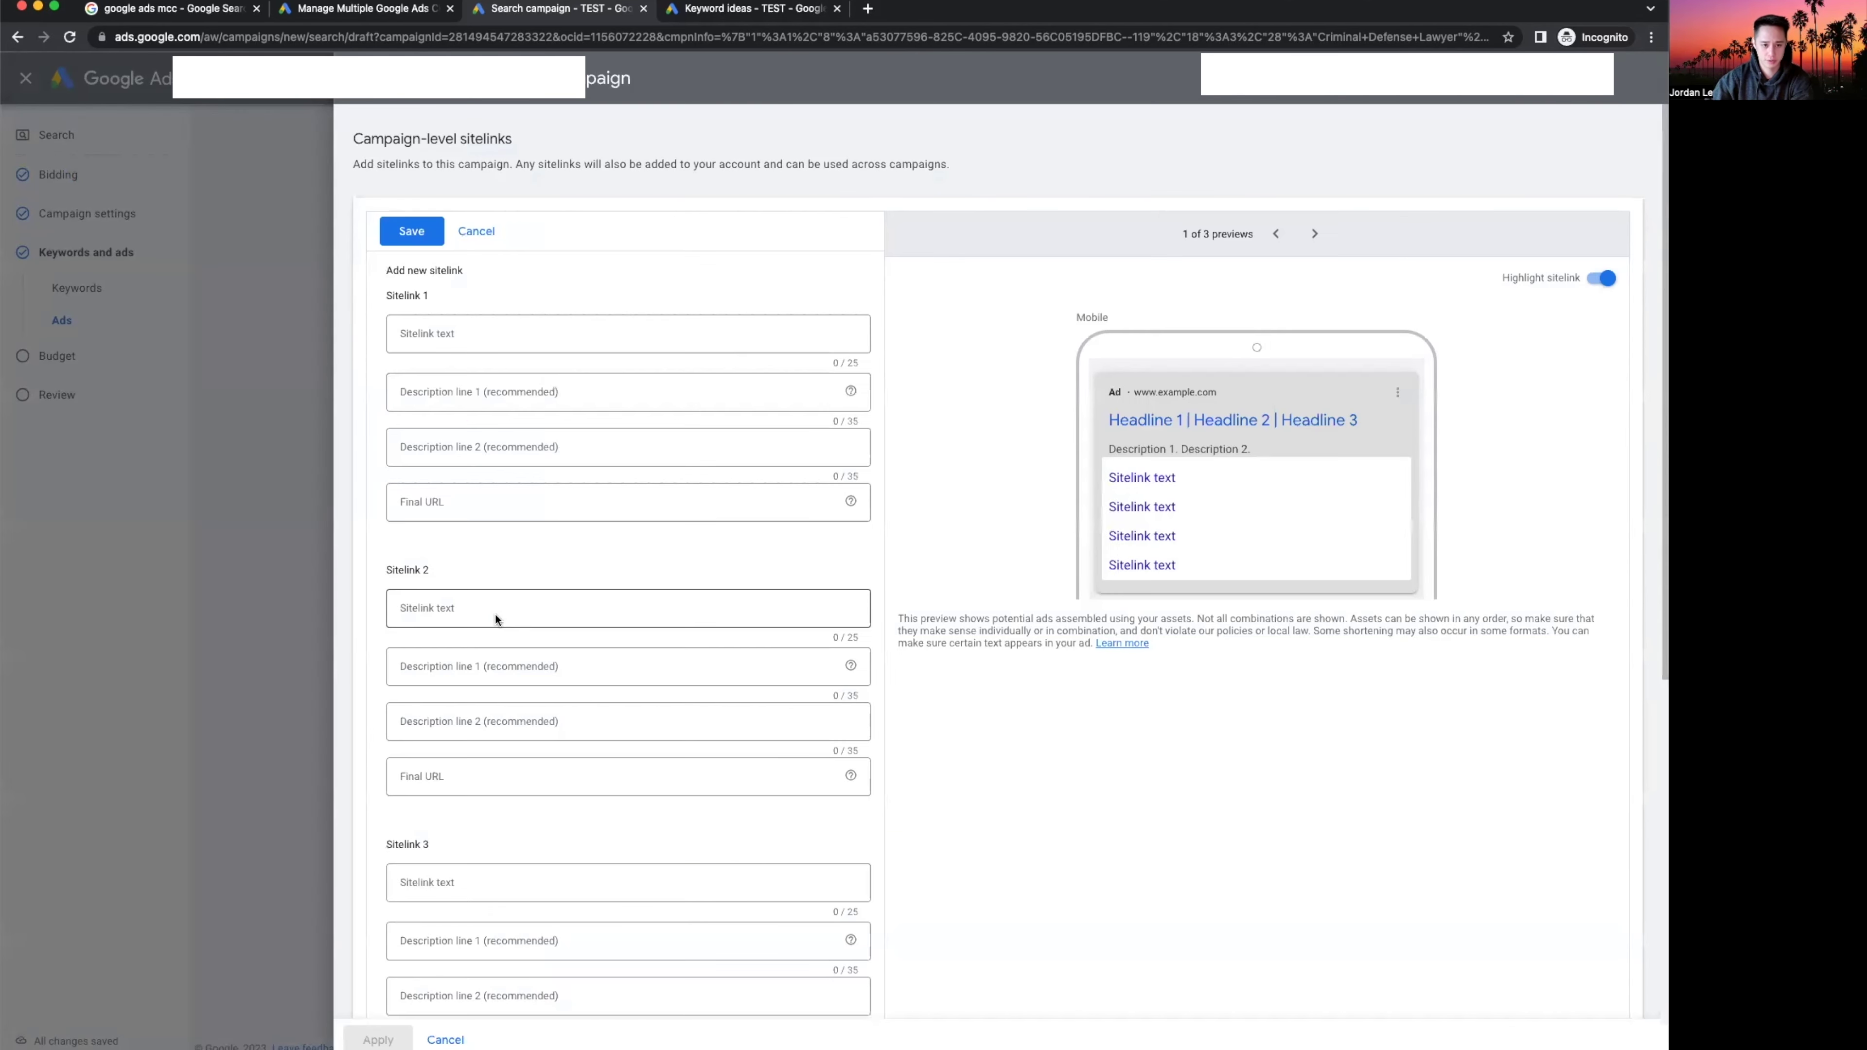
click(500, 334)
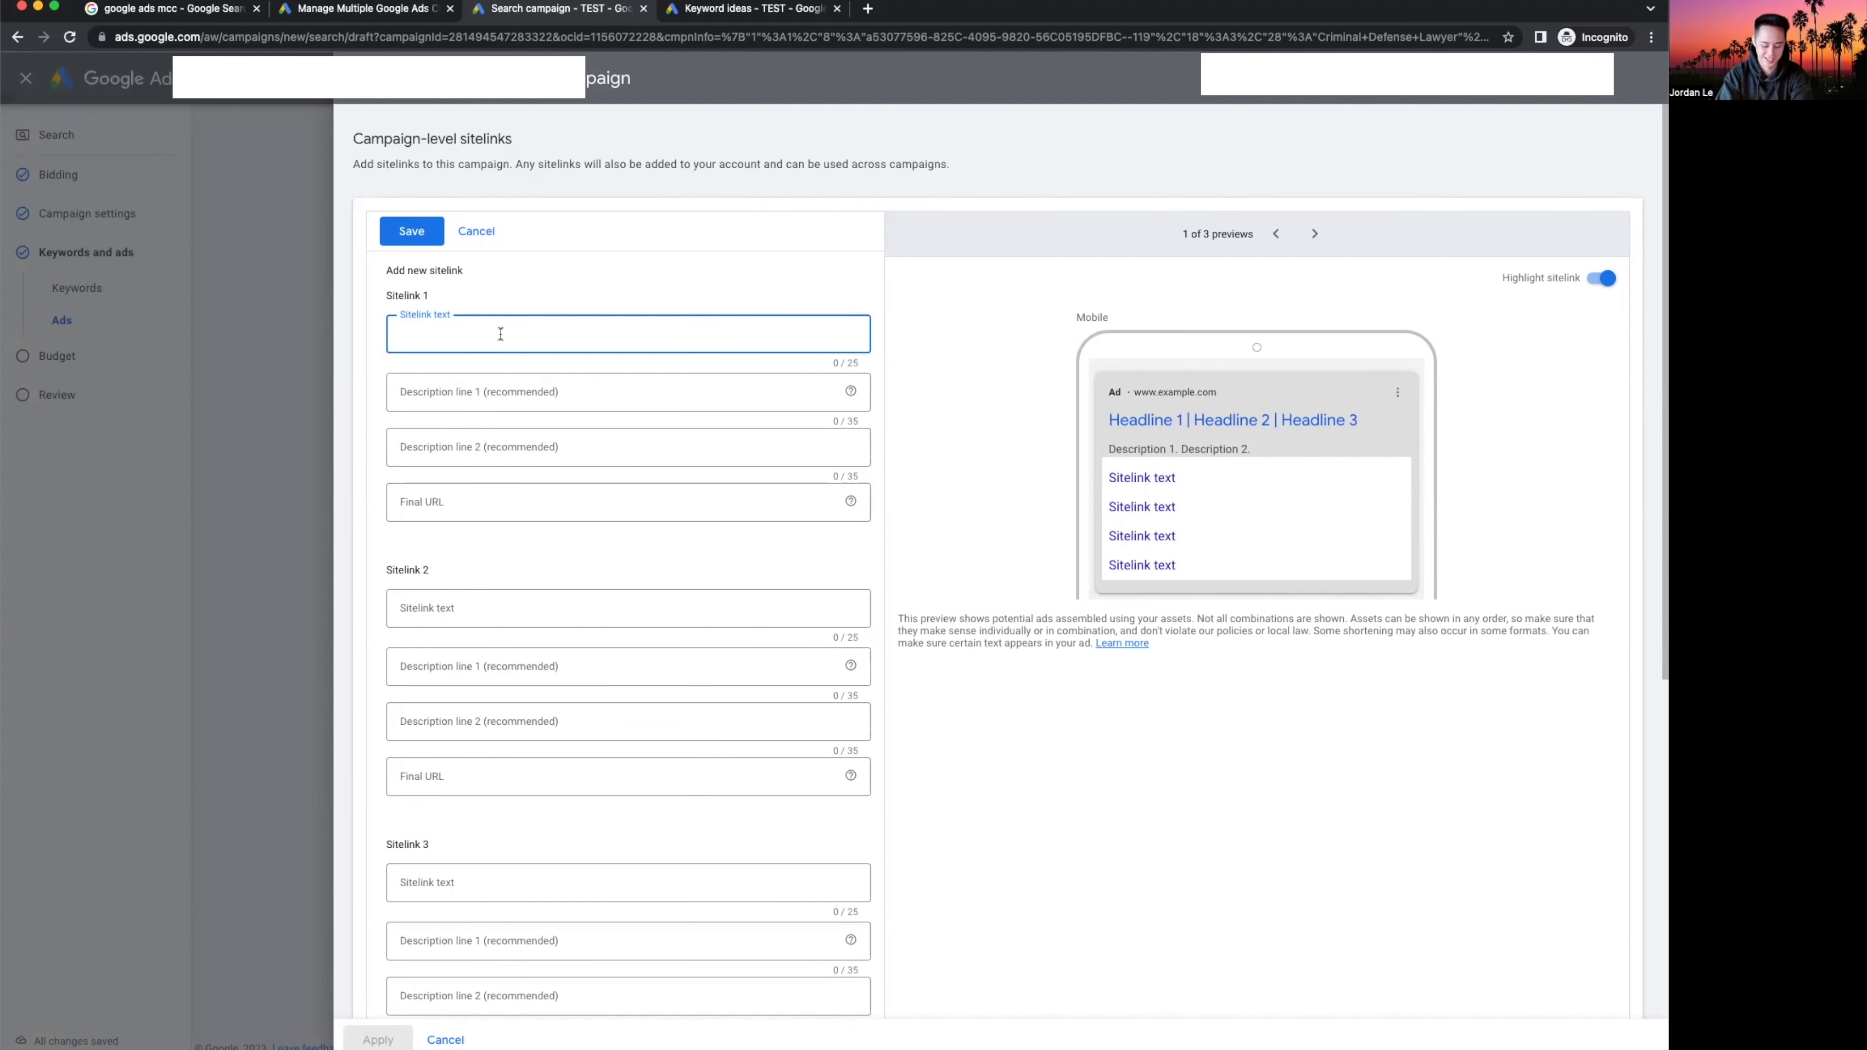
key(ctrl+t)
text(criminal defe)
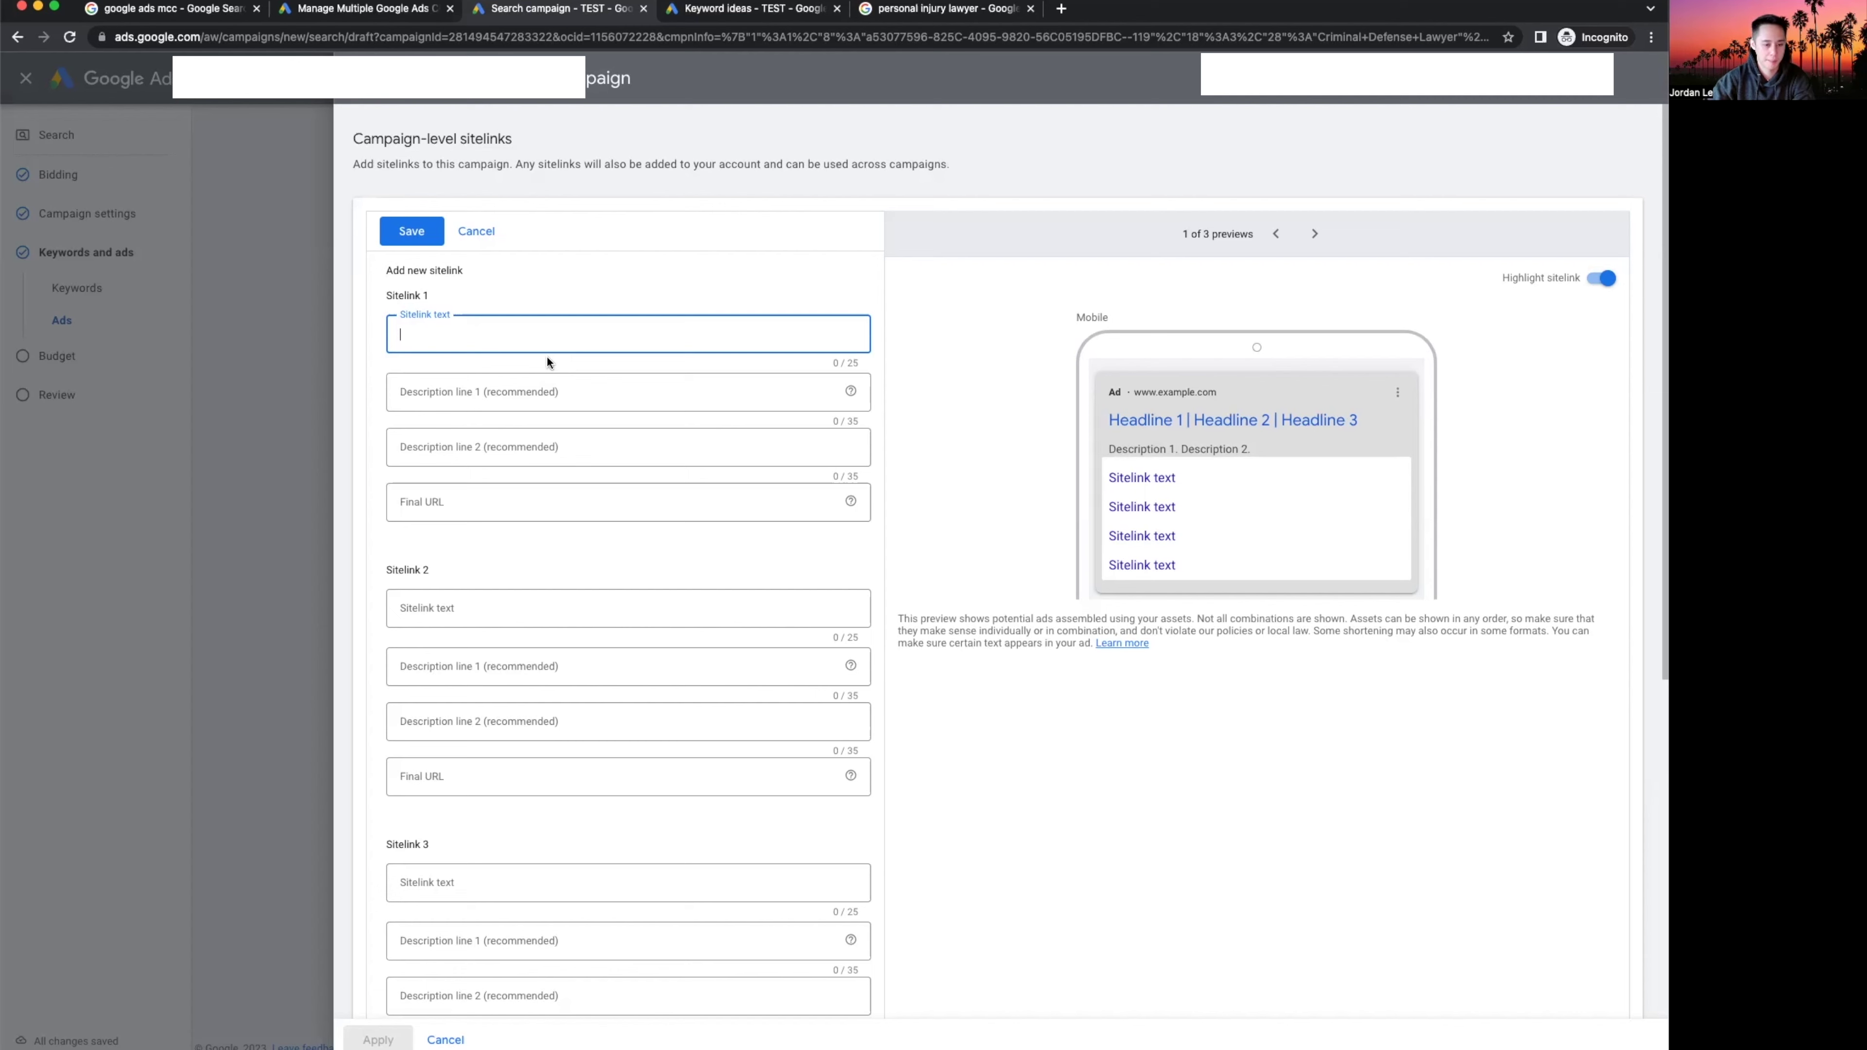
click(948, 8)
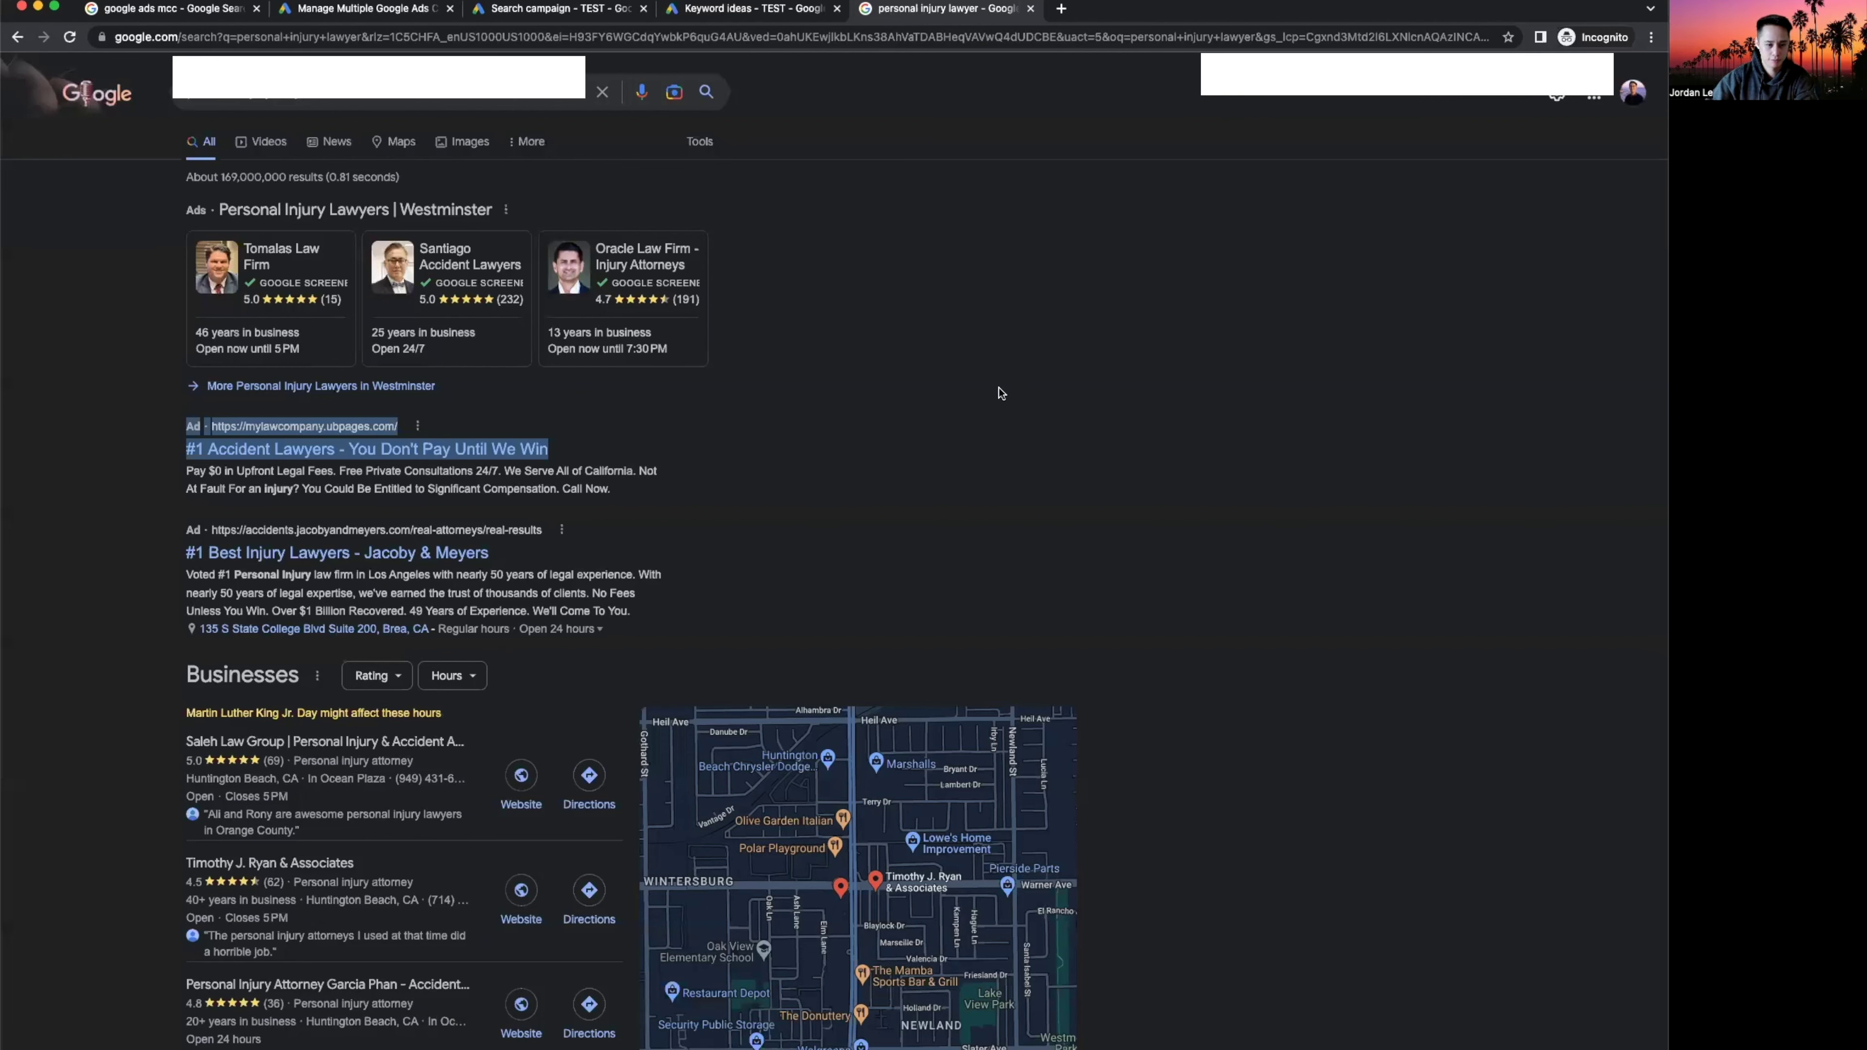
Examine the sitelinks of the Russell & Lazarus ad in the search results, viewing its Practice Areas page in a separate tab.
click(720, 561)
scroll(734, 555, down, 10)
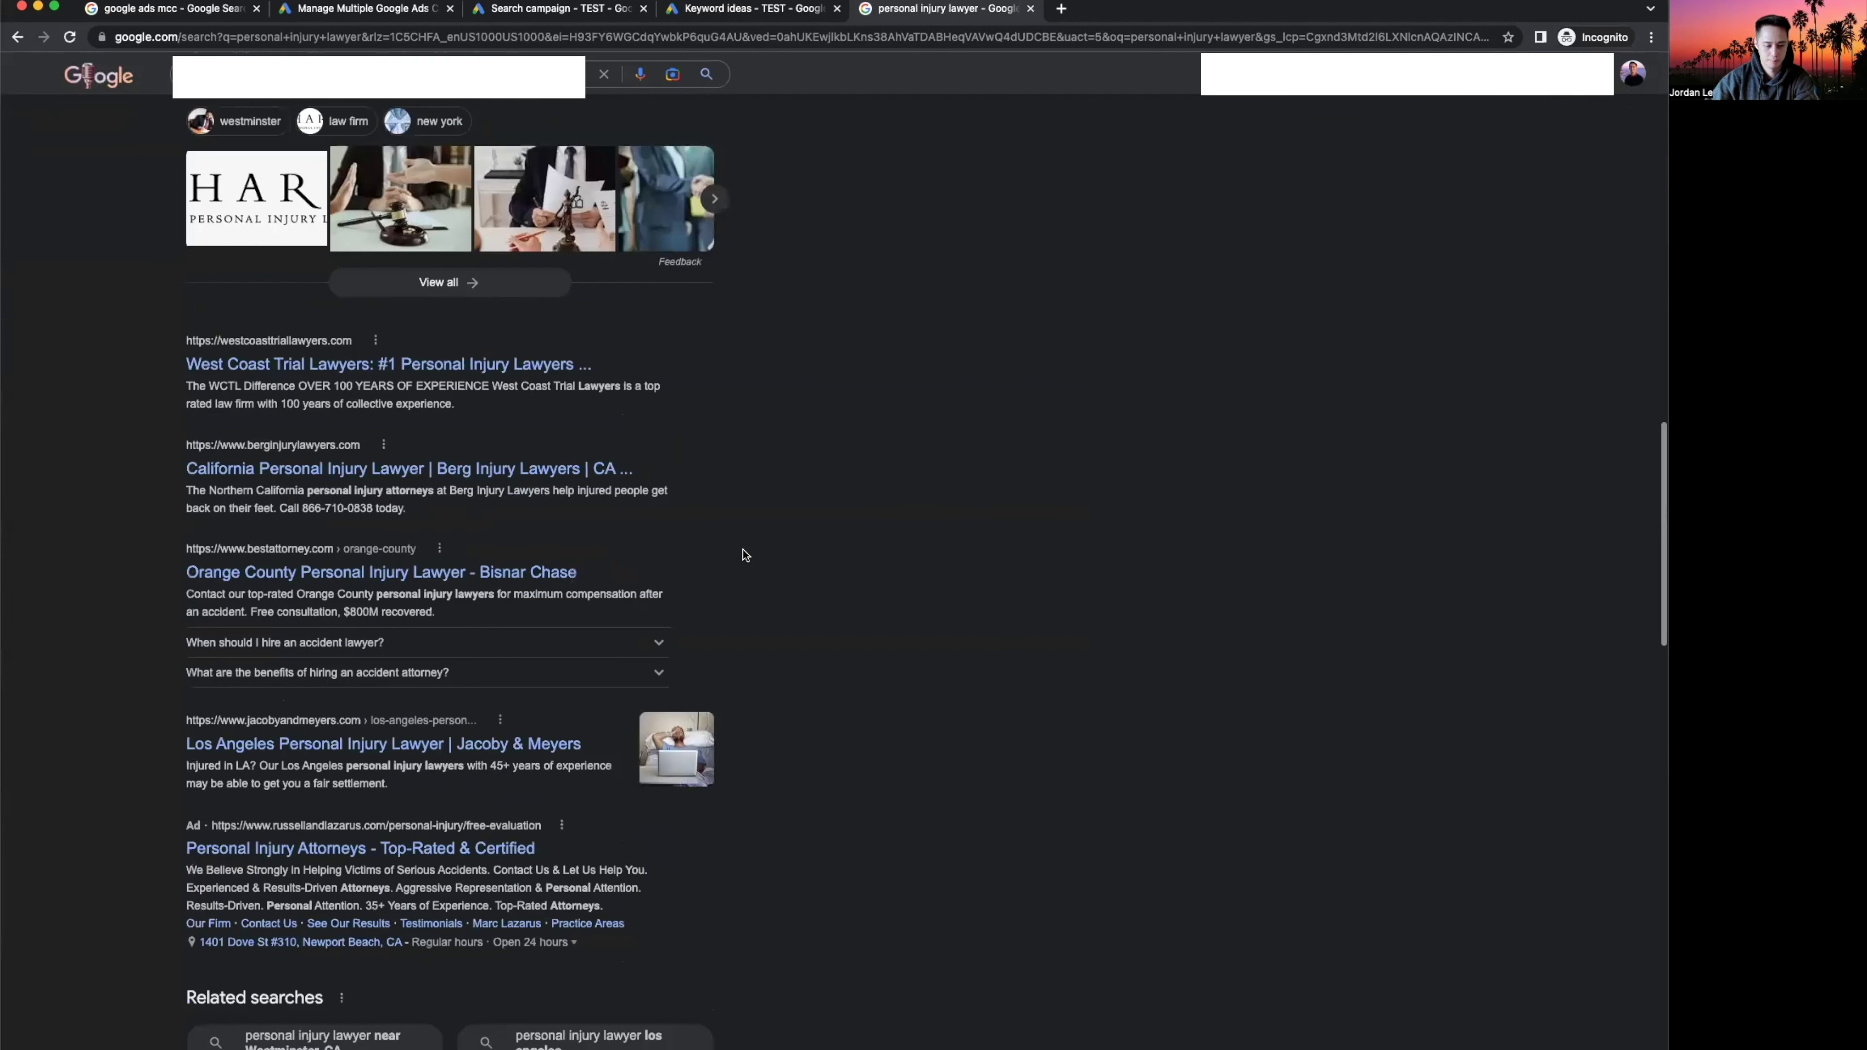
scroll(746, 555, down, 1)
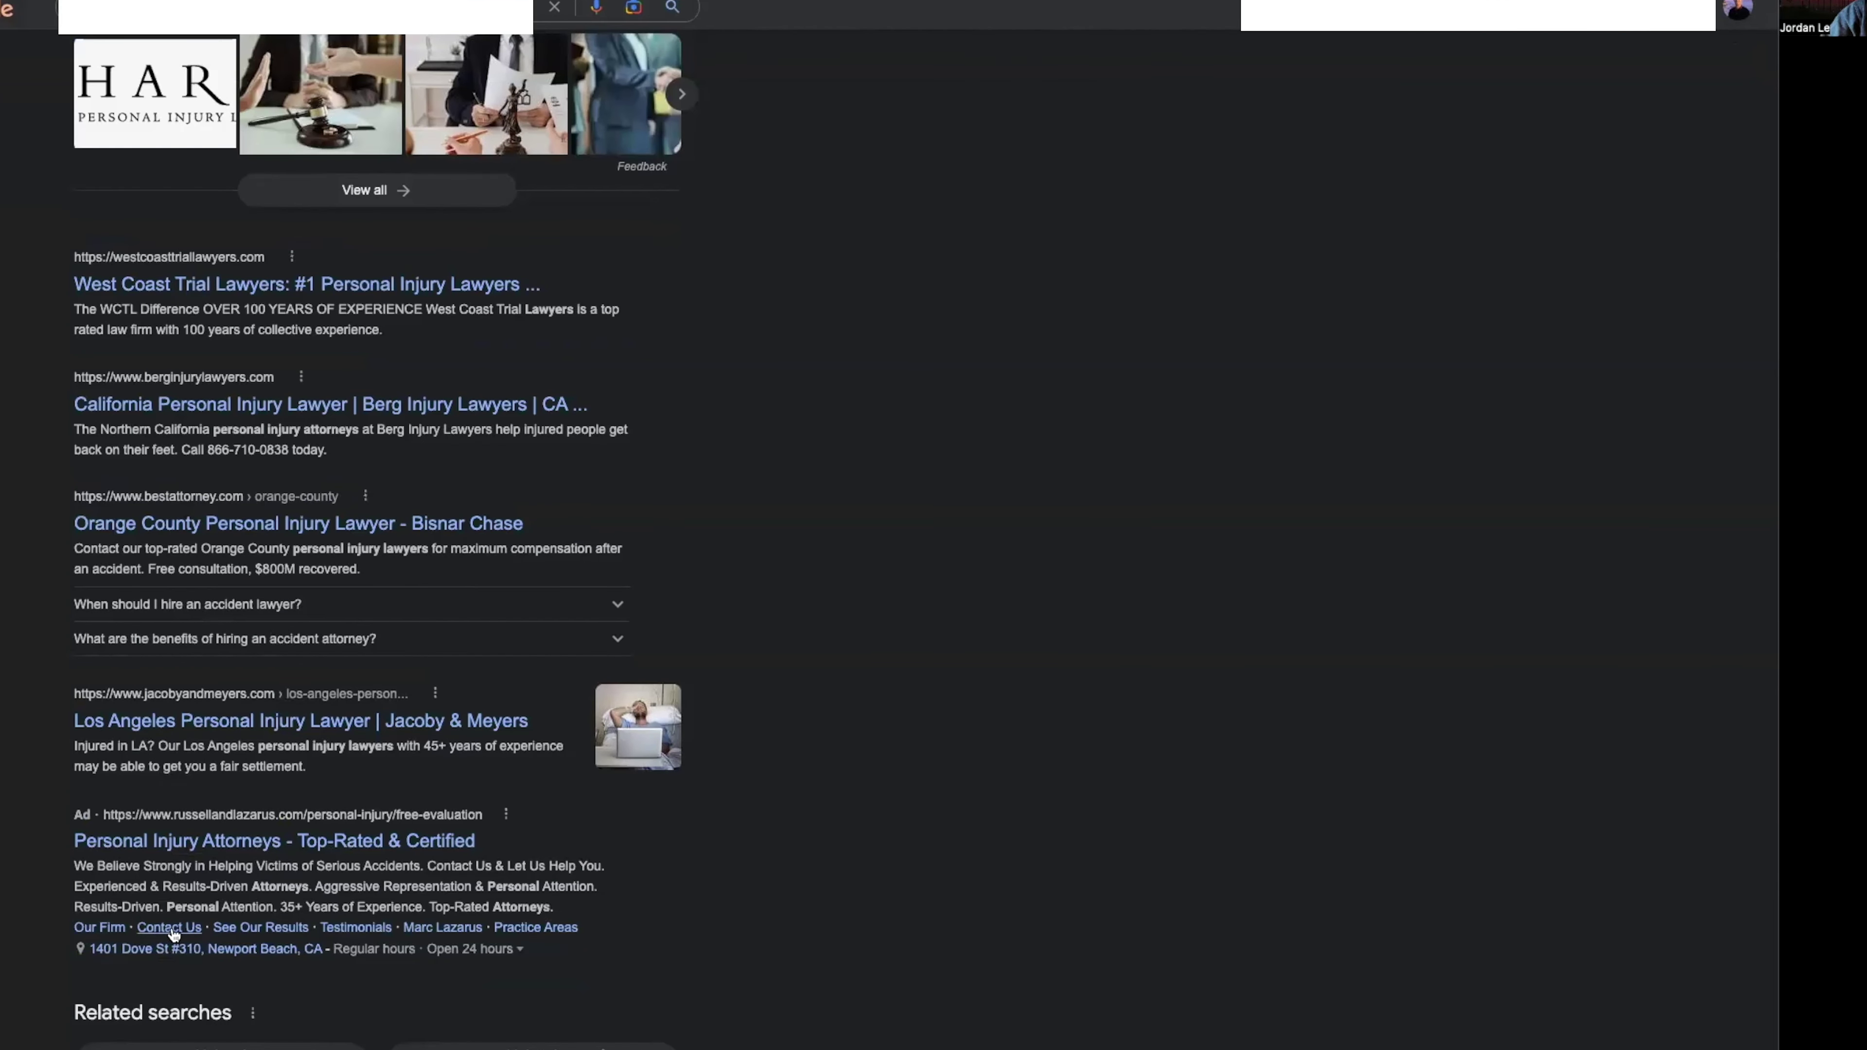
scroll(262, 934, down, 1)
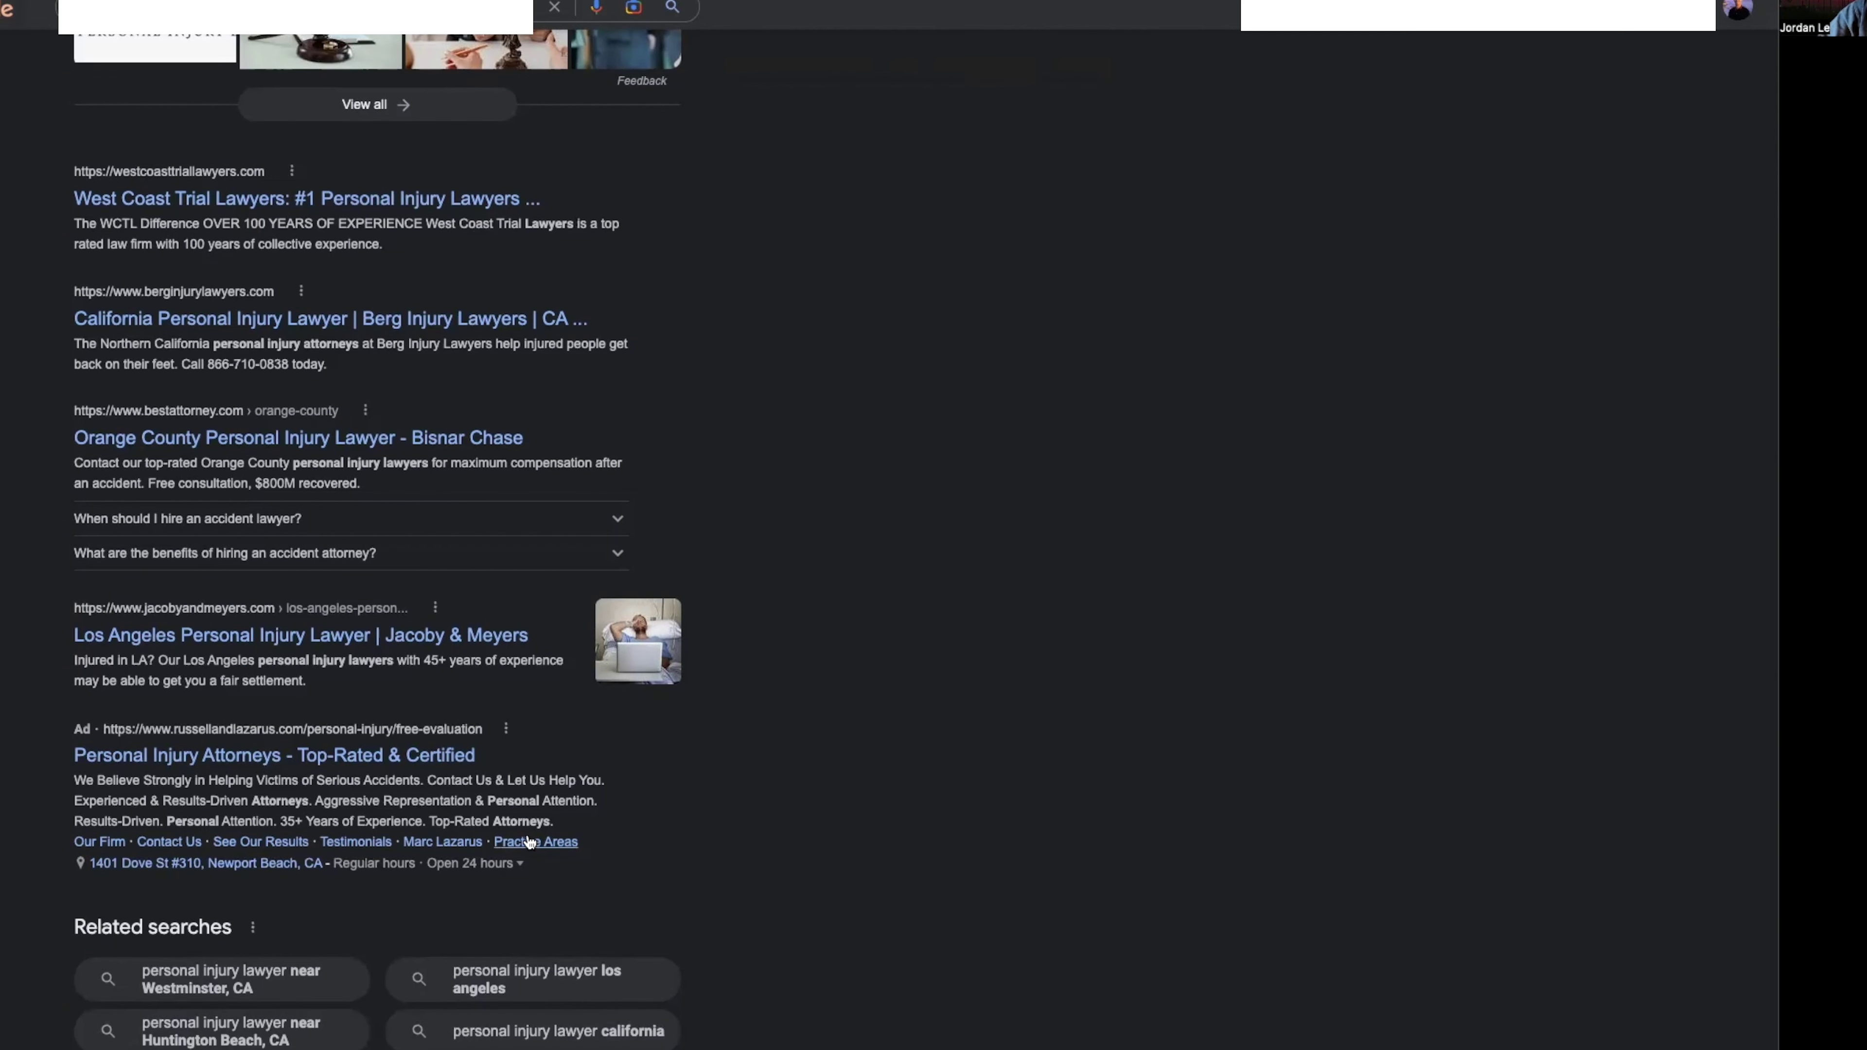
right_click(550, 851)
click(632, 852)
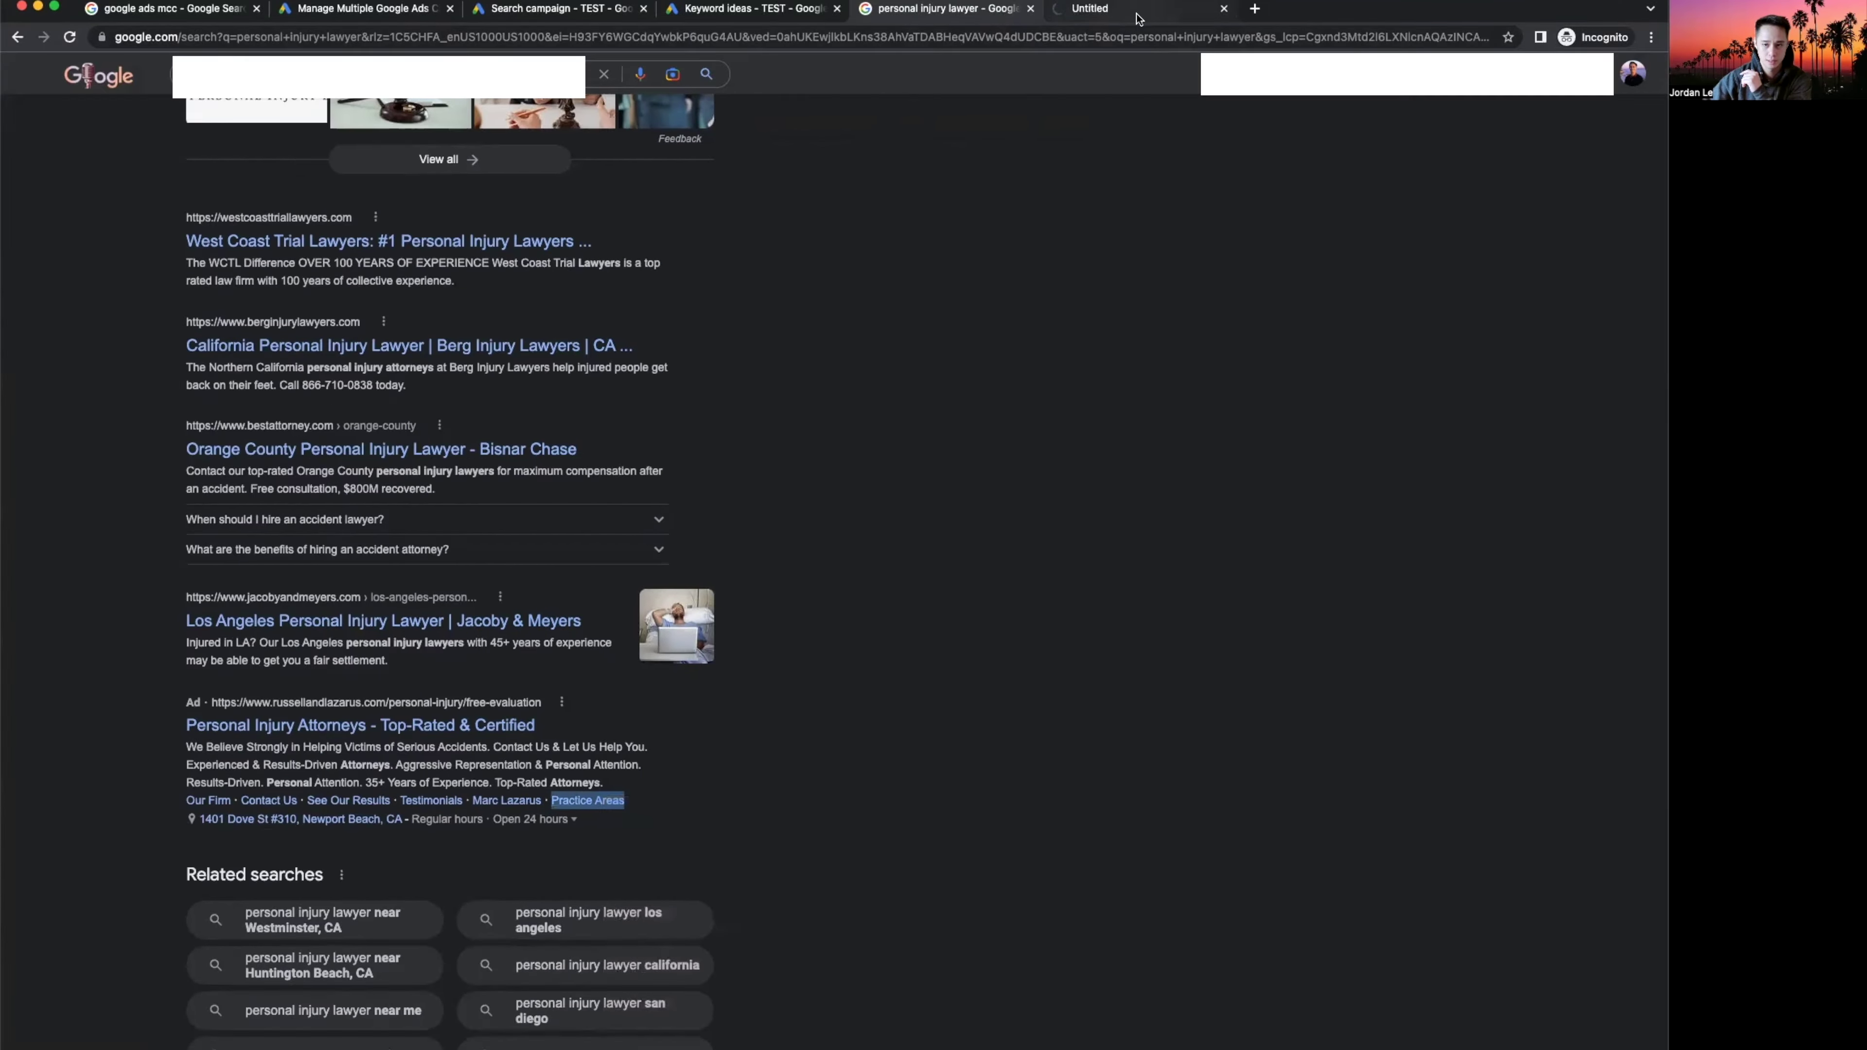
click(1205, 10)
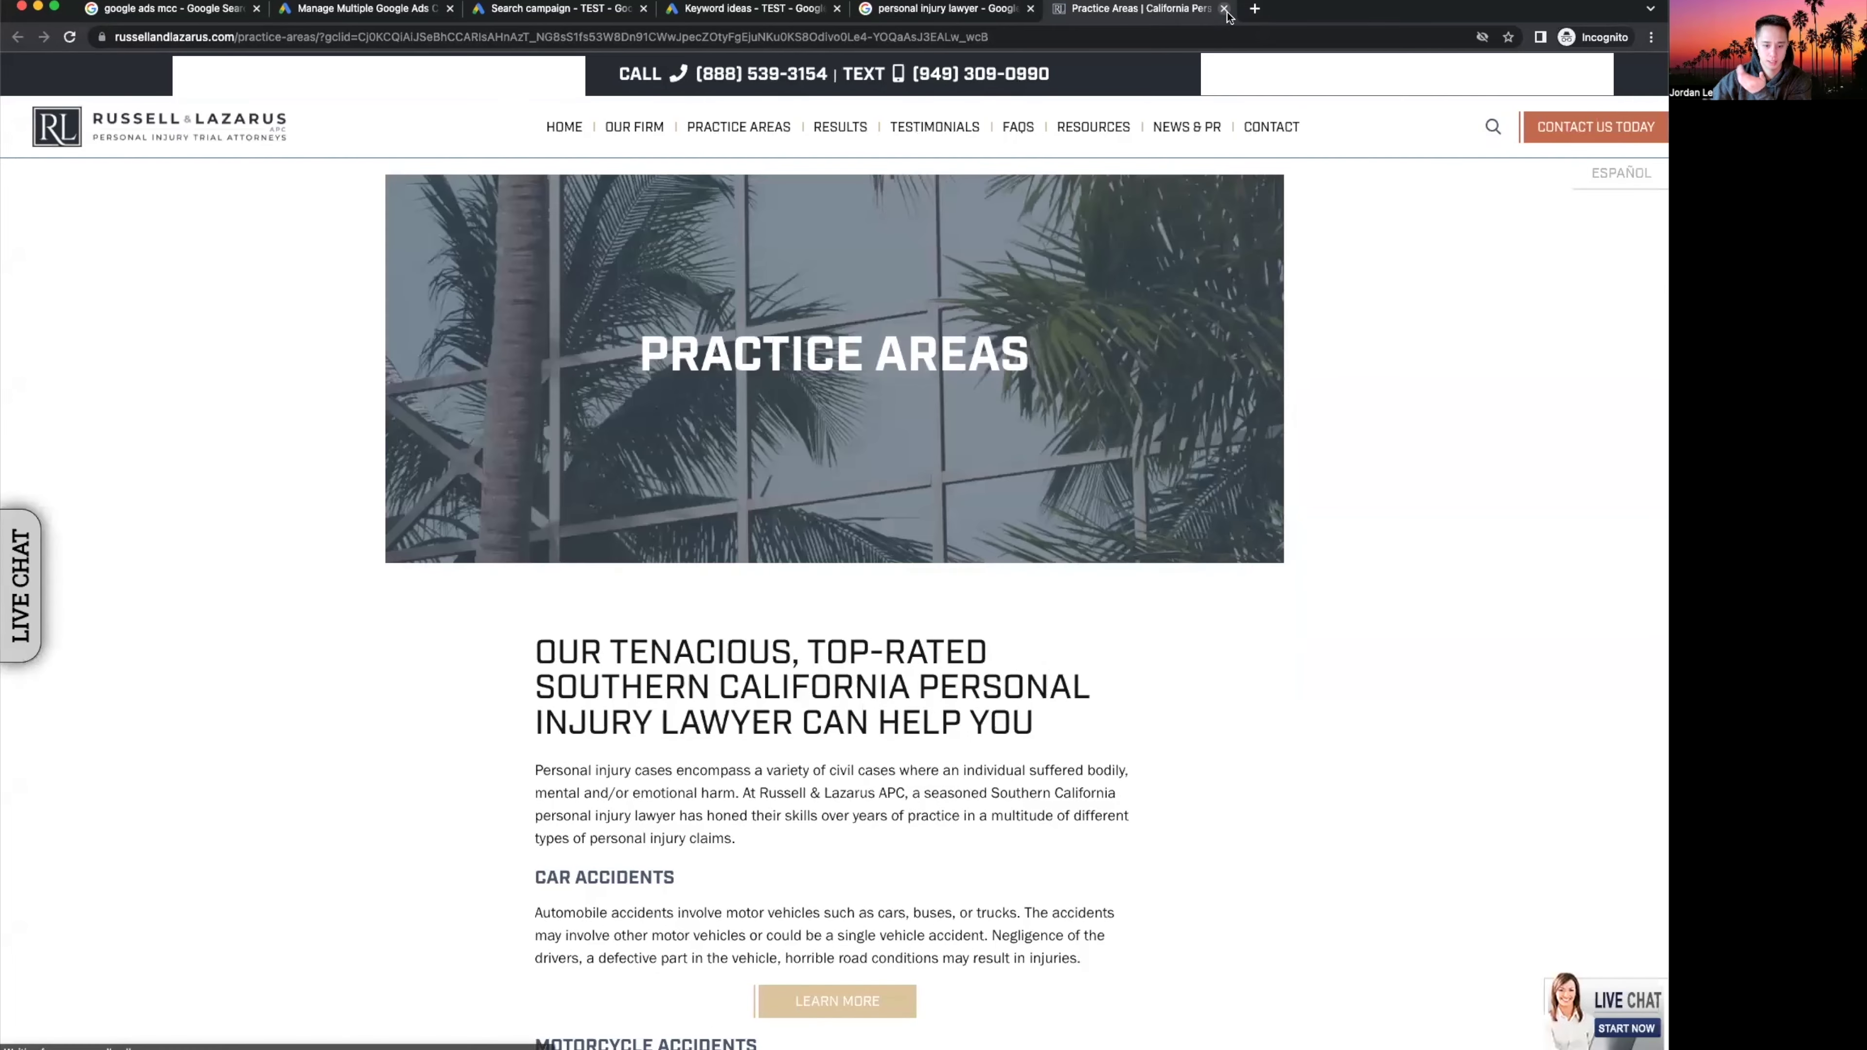
click(1224, 10)
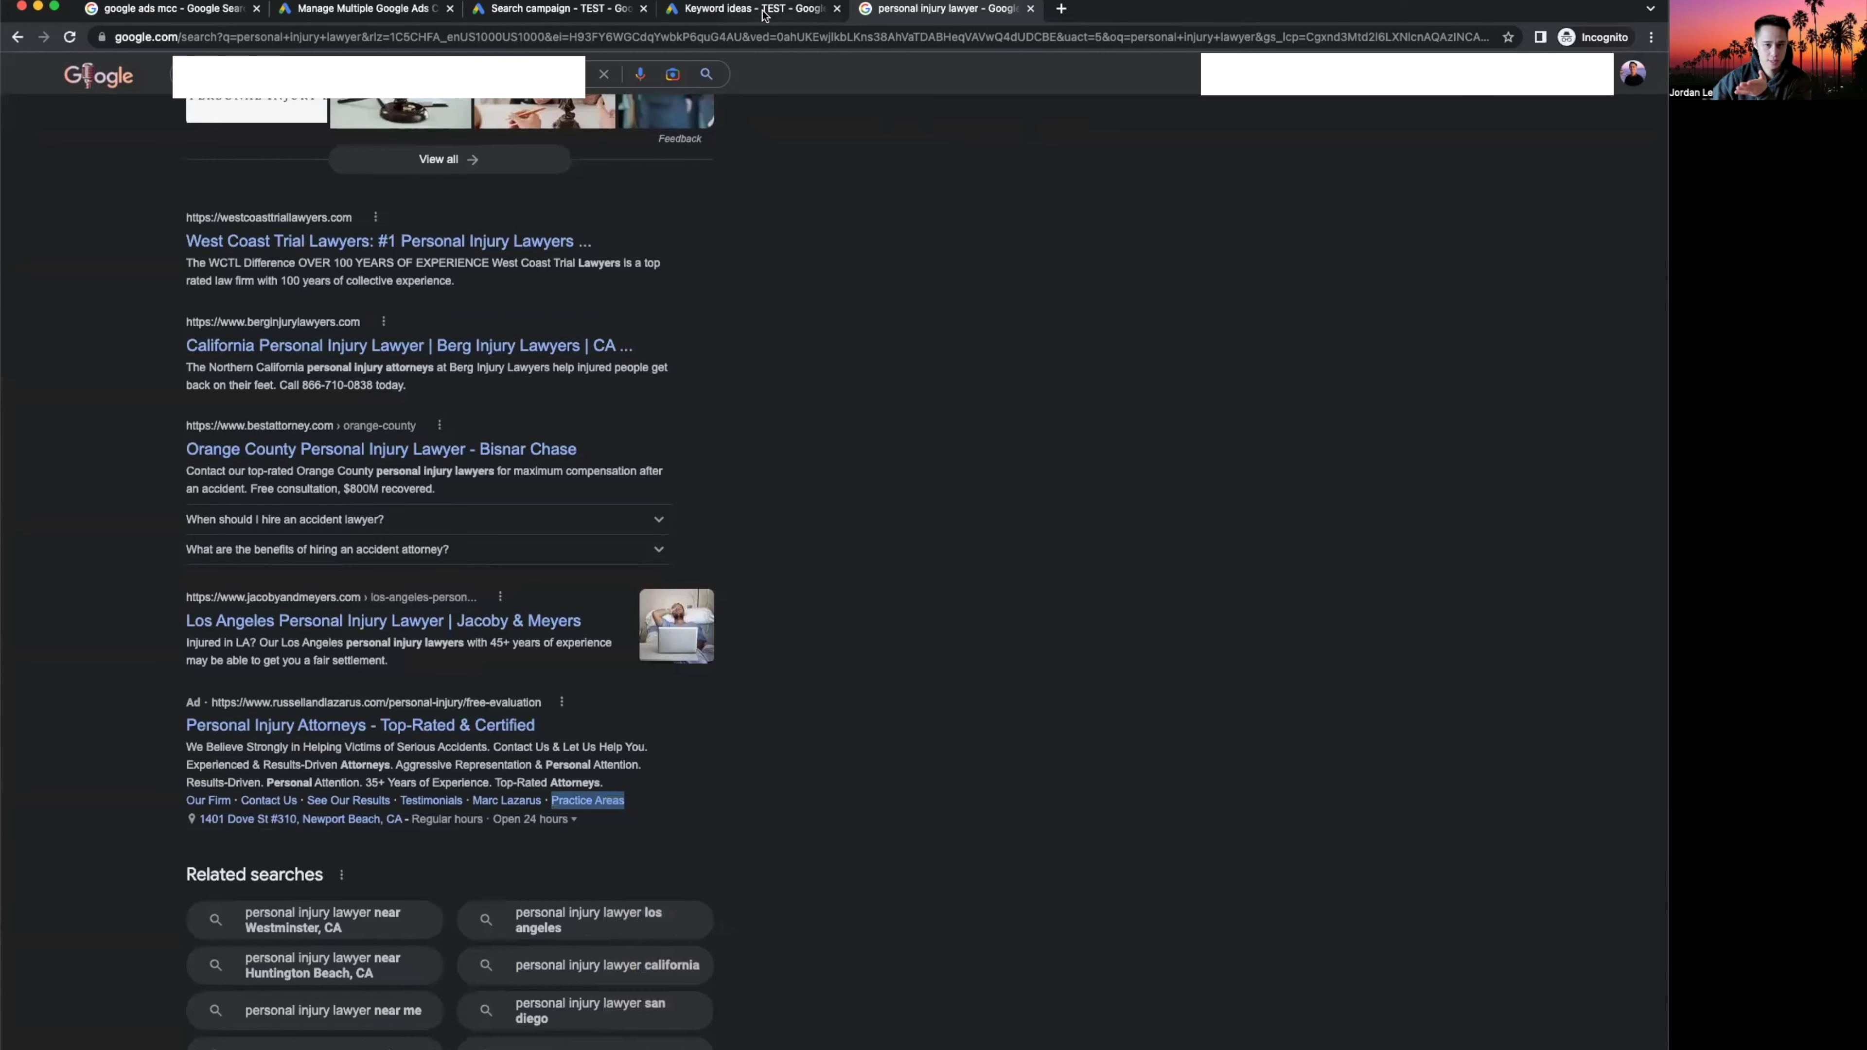
Return to the Google Ads campaign draft, enter "Contact Us Now" as the first sitelink's text and discard the new sitelinks.
click(761, 15)
click(558, 11)
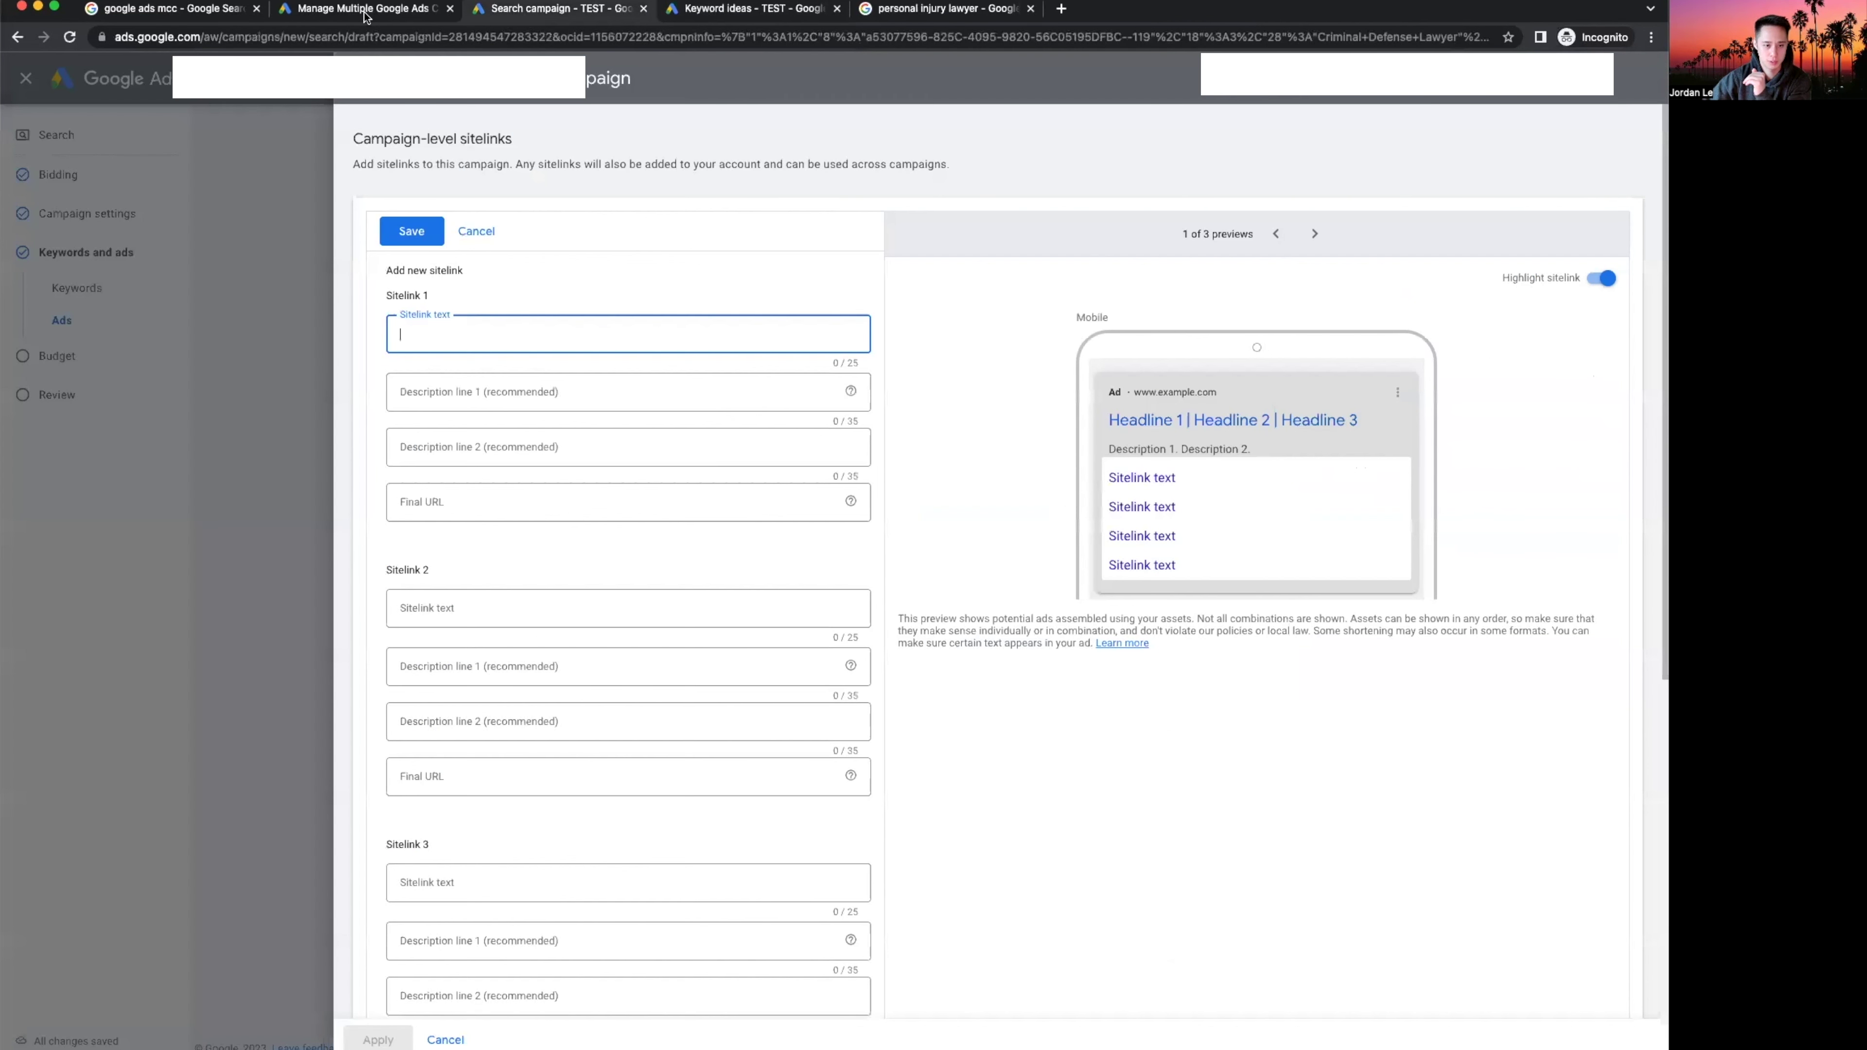
text(Contact Us Now)
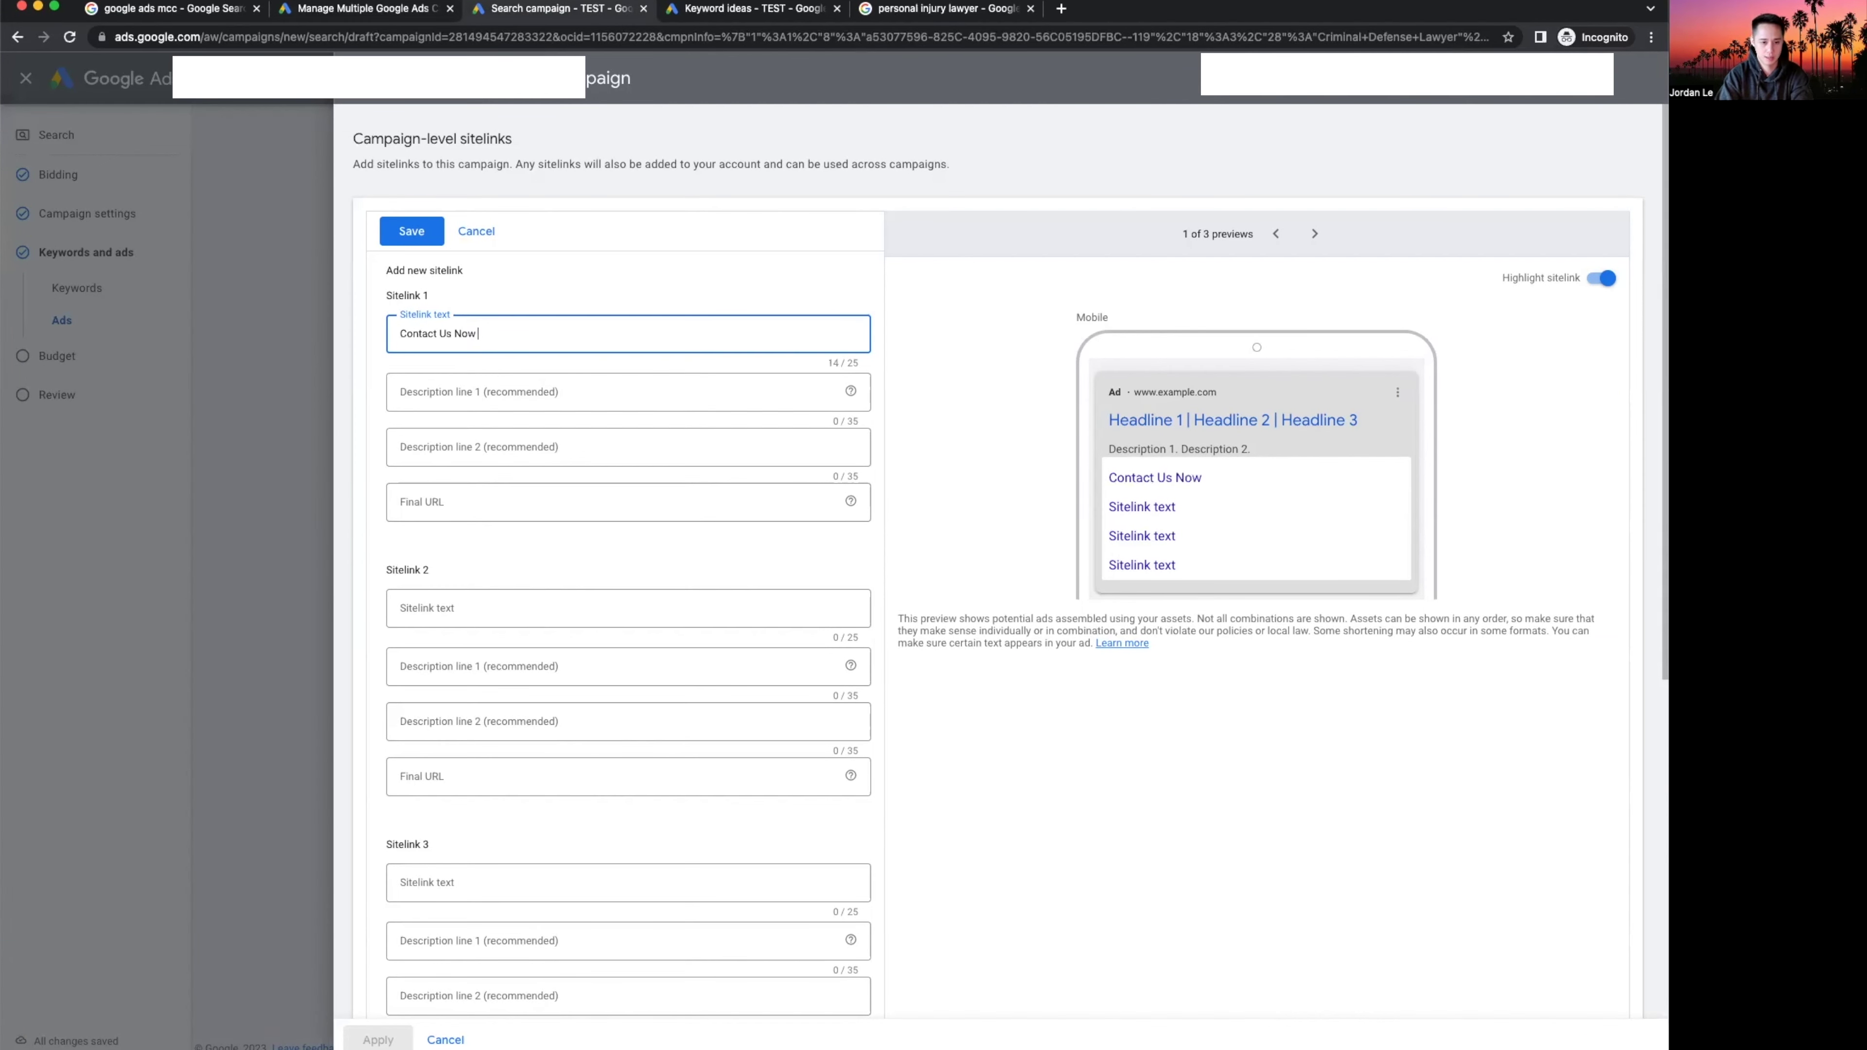
click(626, 409)
click(596, 446)
click(564, 515)
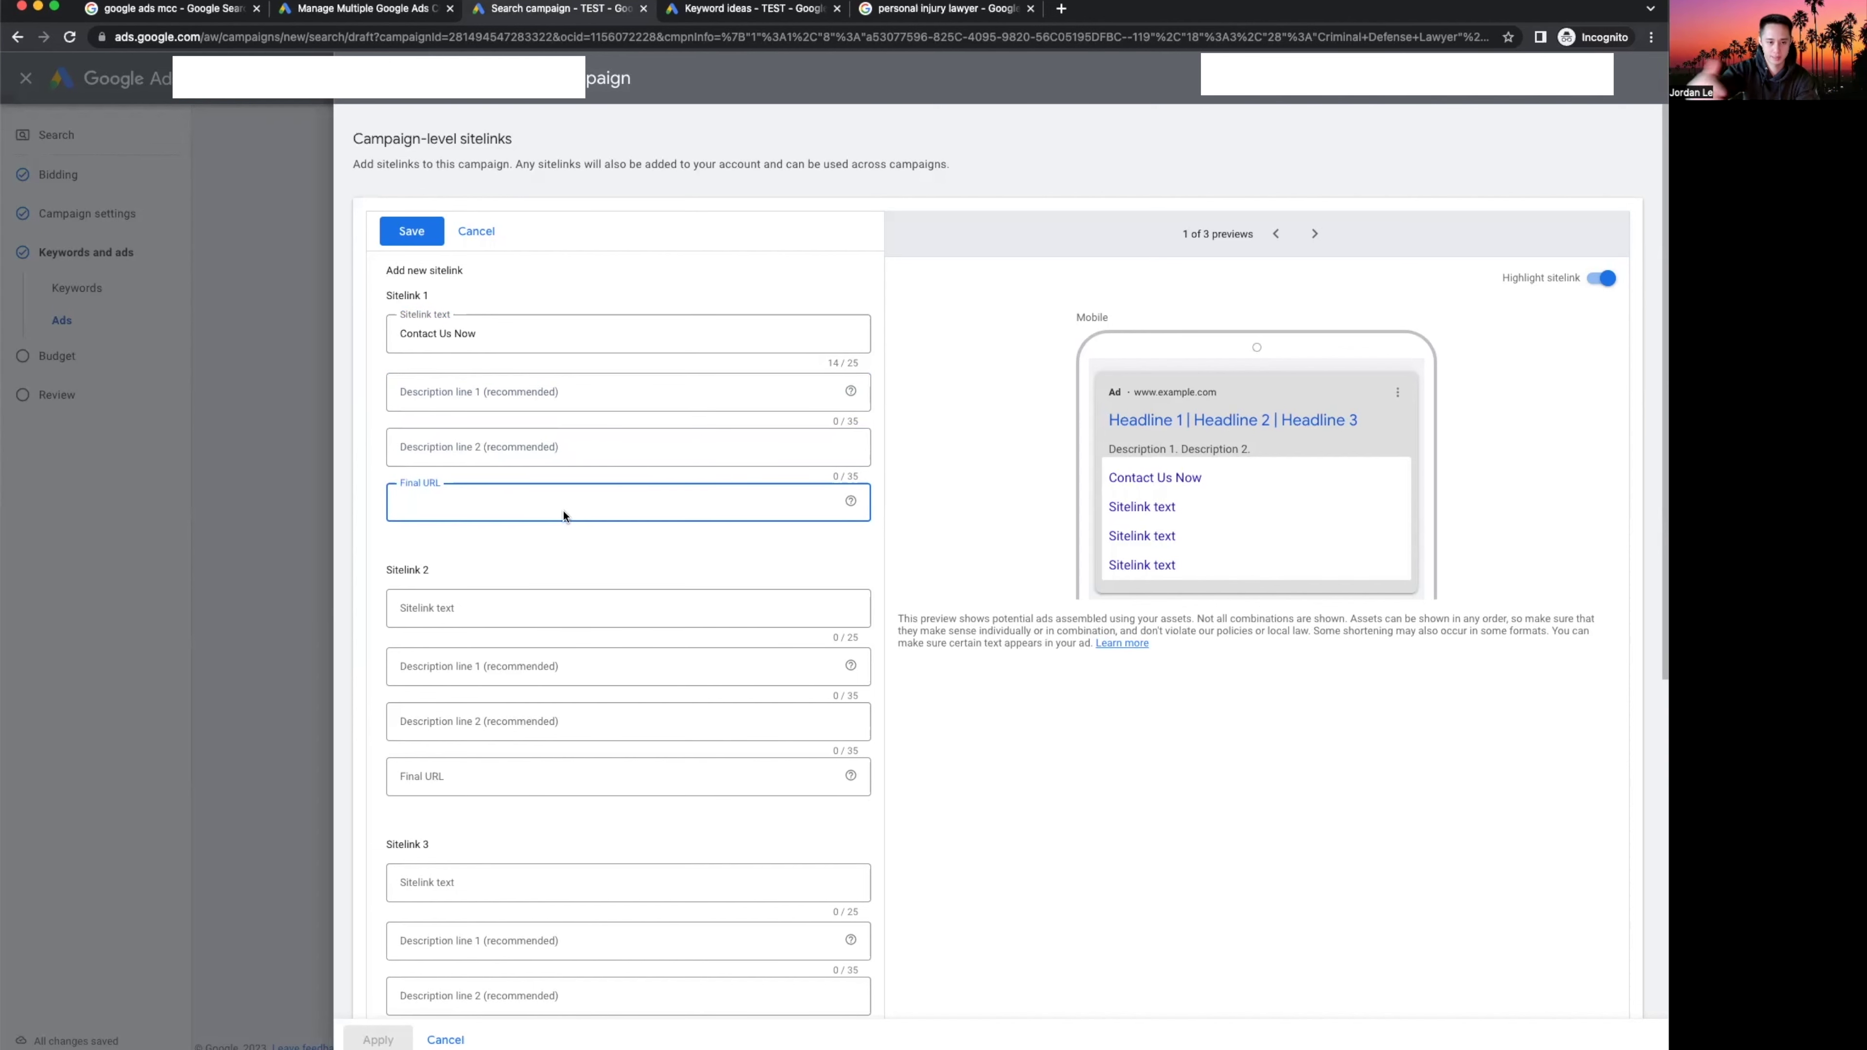
click(476, 231)
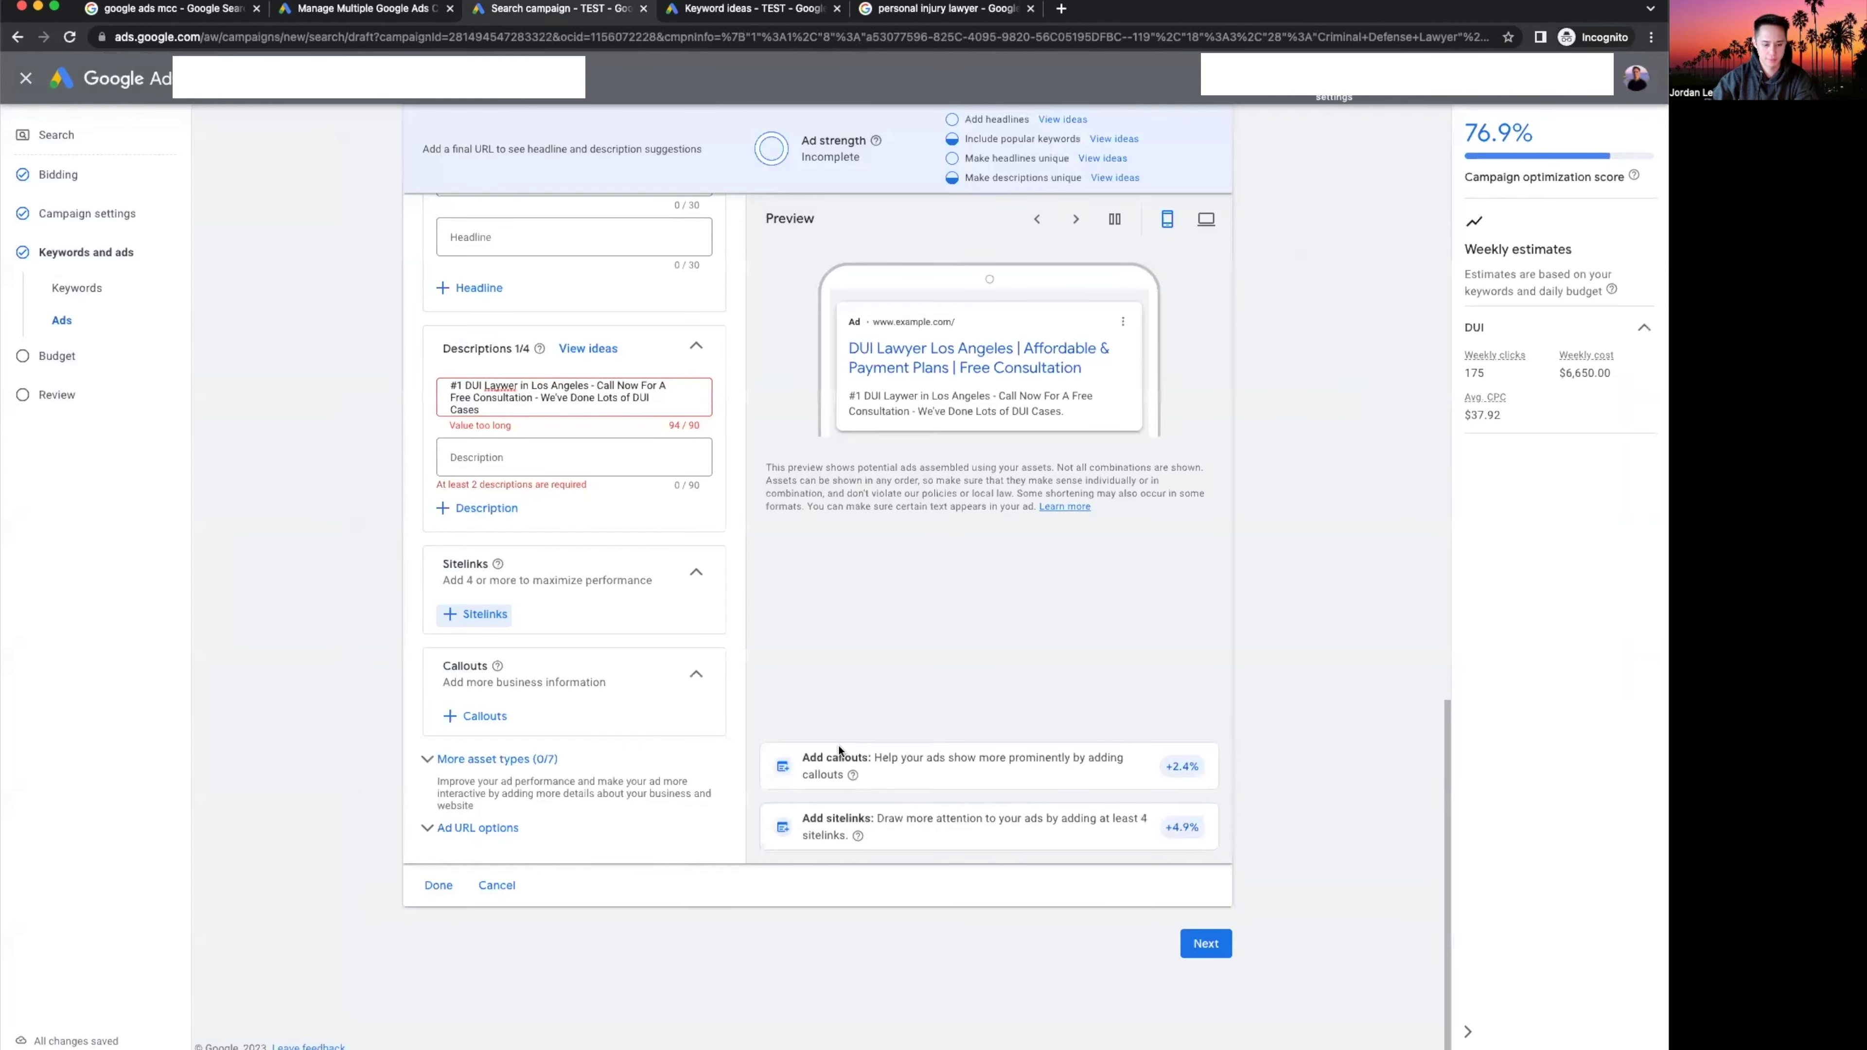
Finish editing the DUI ad and proceed to the campaign's budget settings.
click(437, 885)
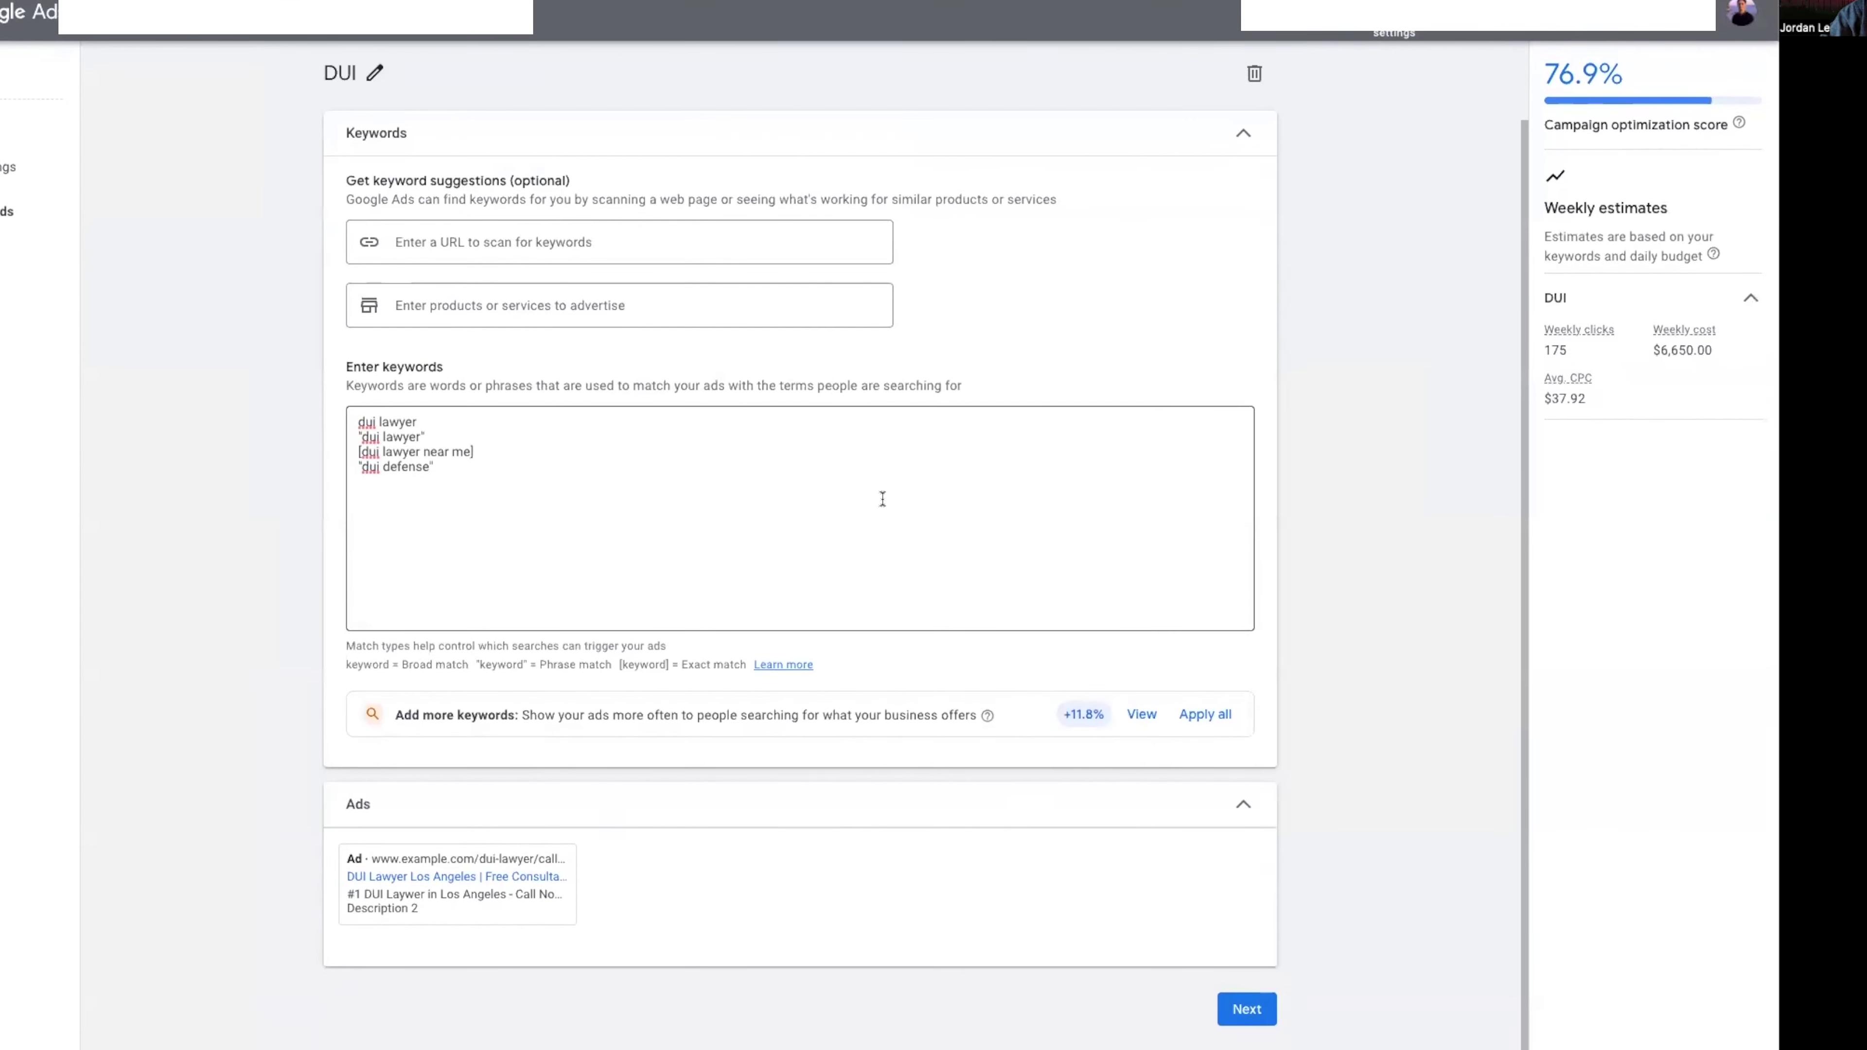
scroll(573, 794, up, 1)
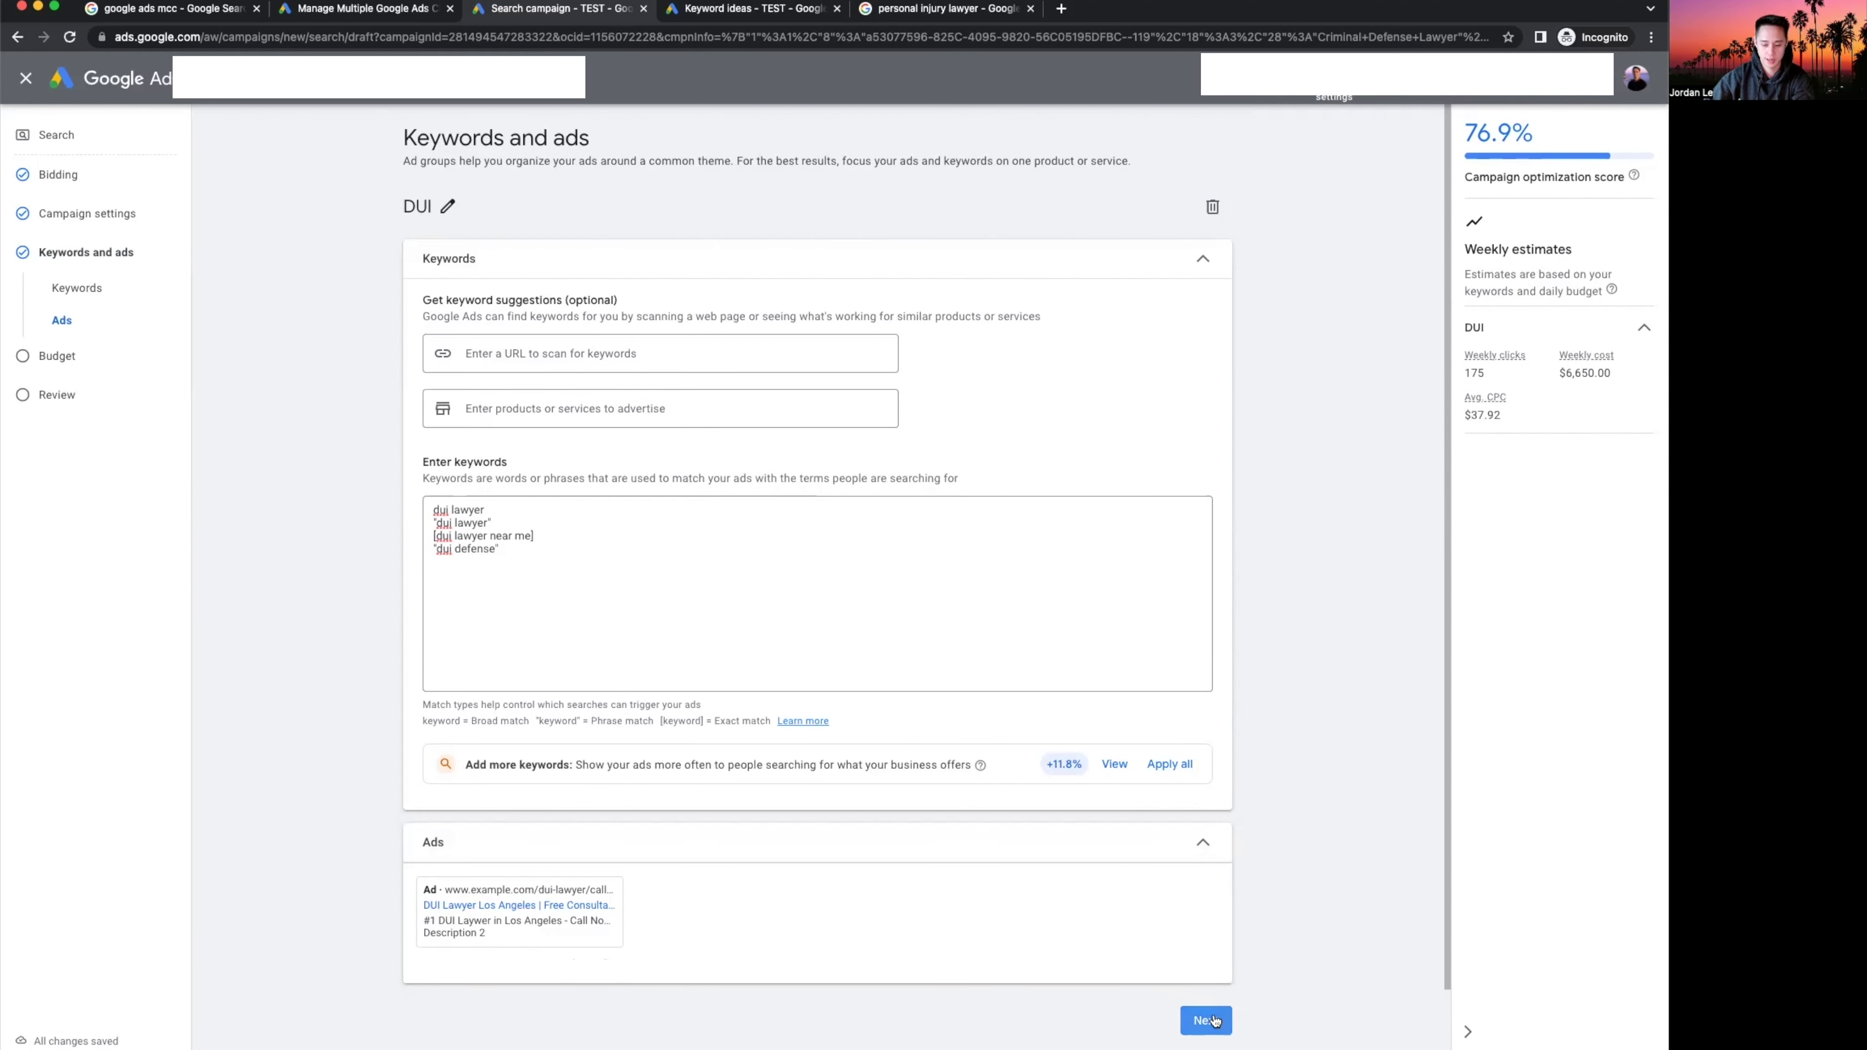
click(1206, 1020)
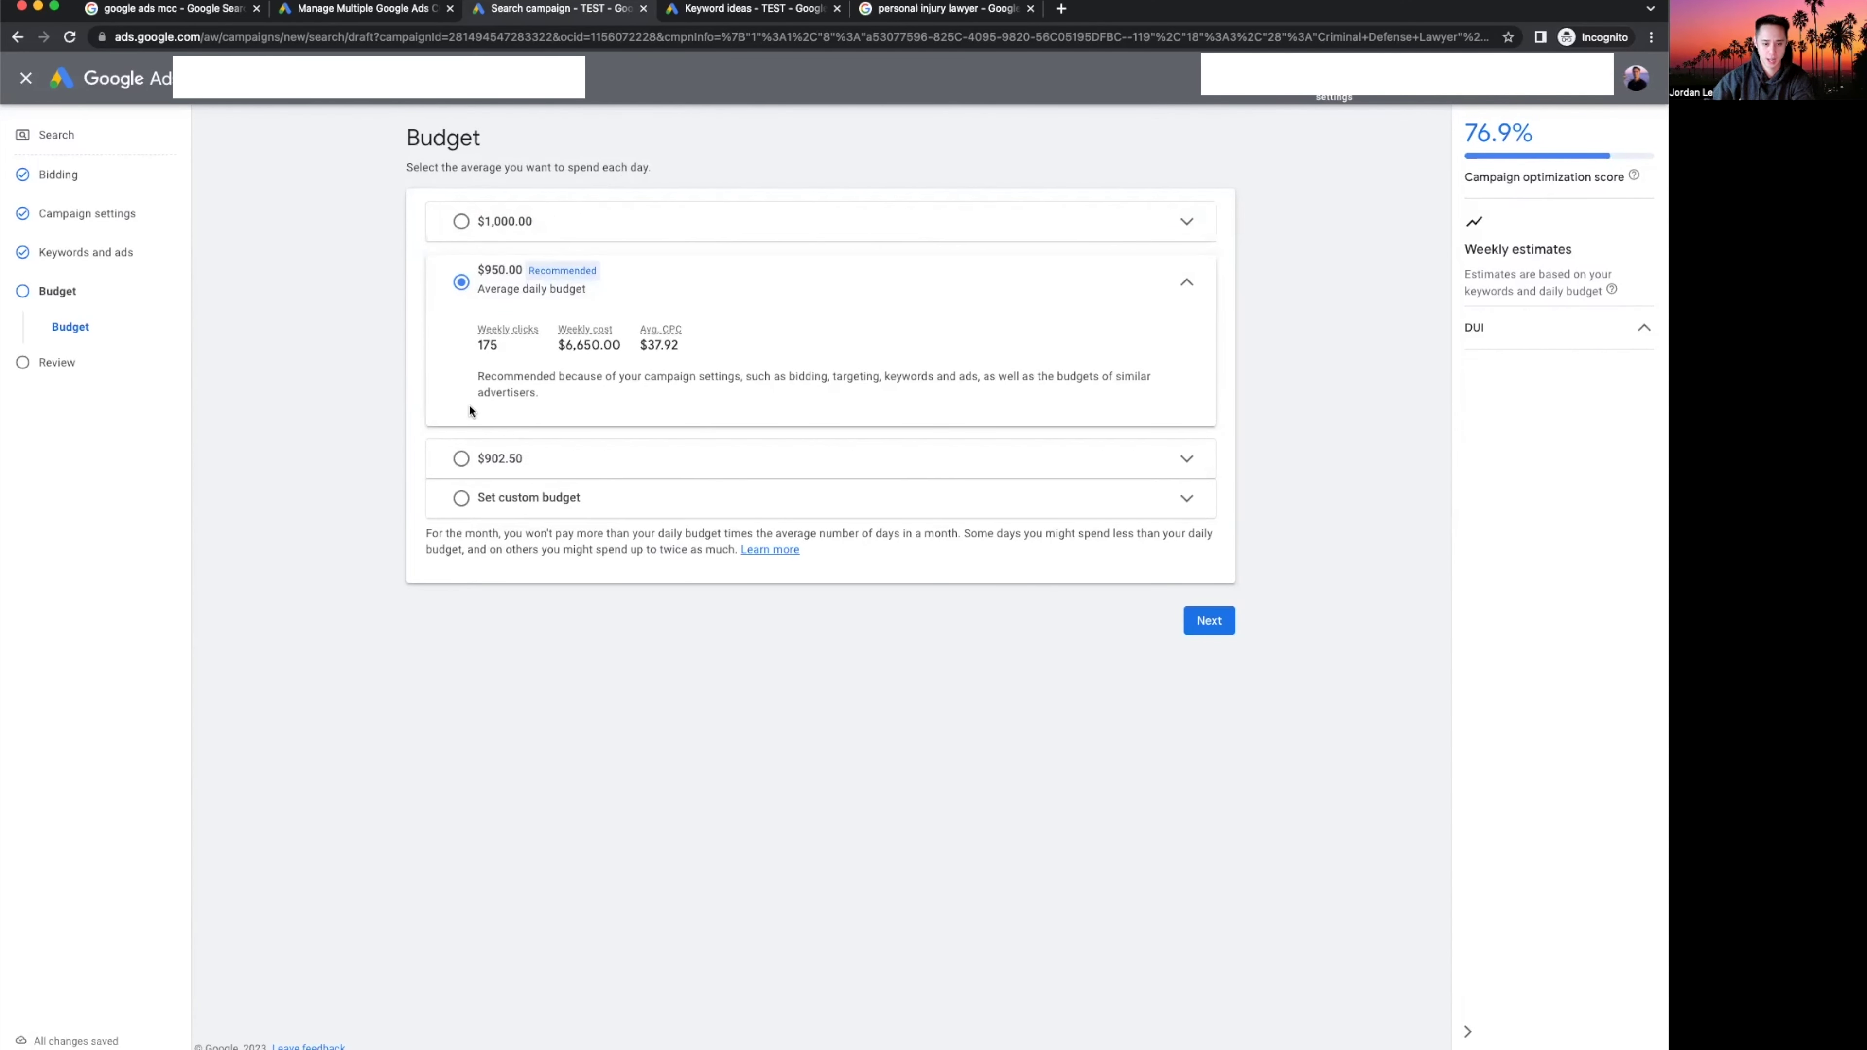
Choose a custom budget for the campaign and set its average daily amount to $100.
click(668, 501)
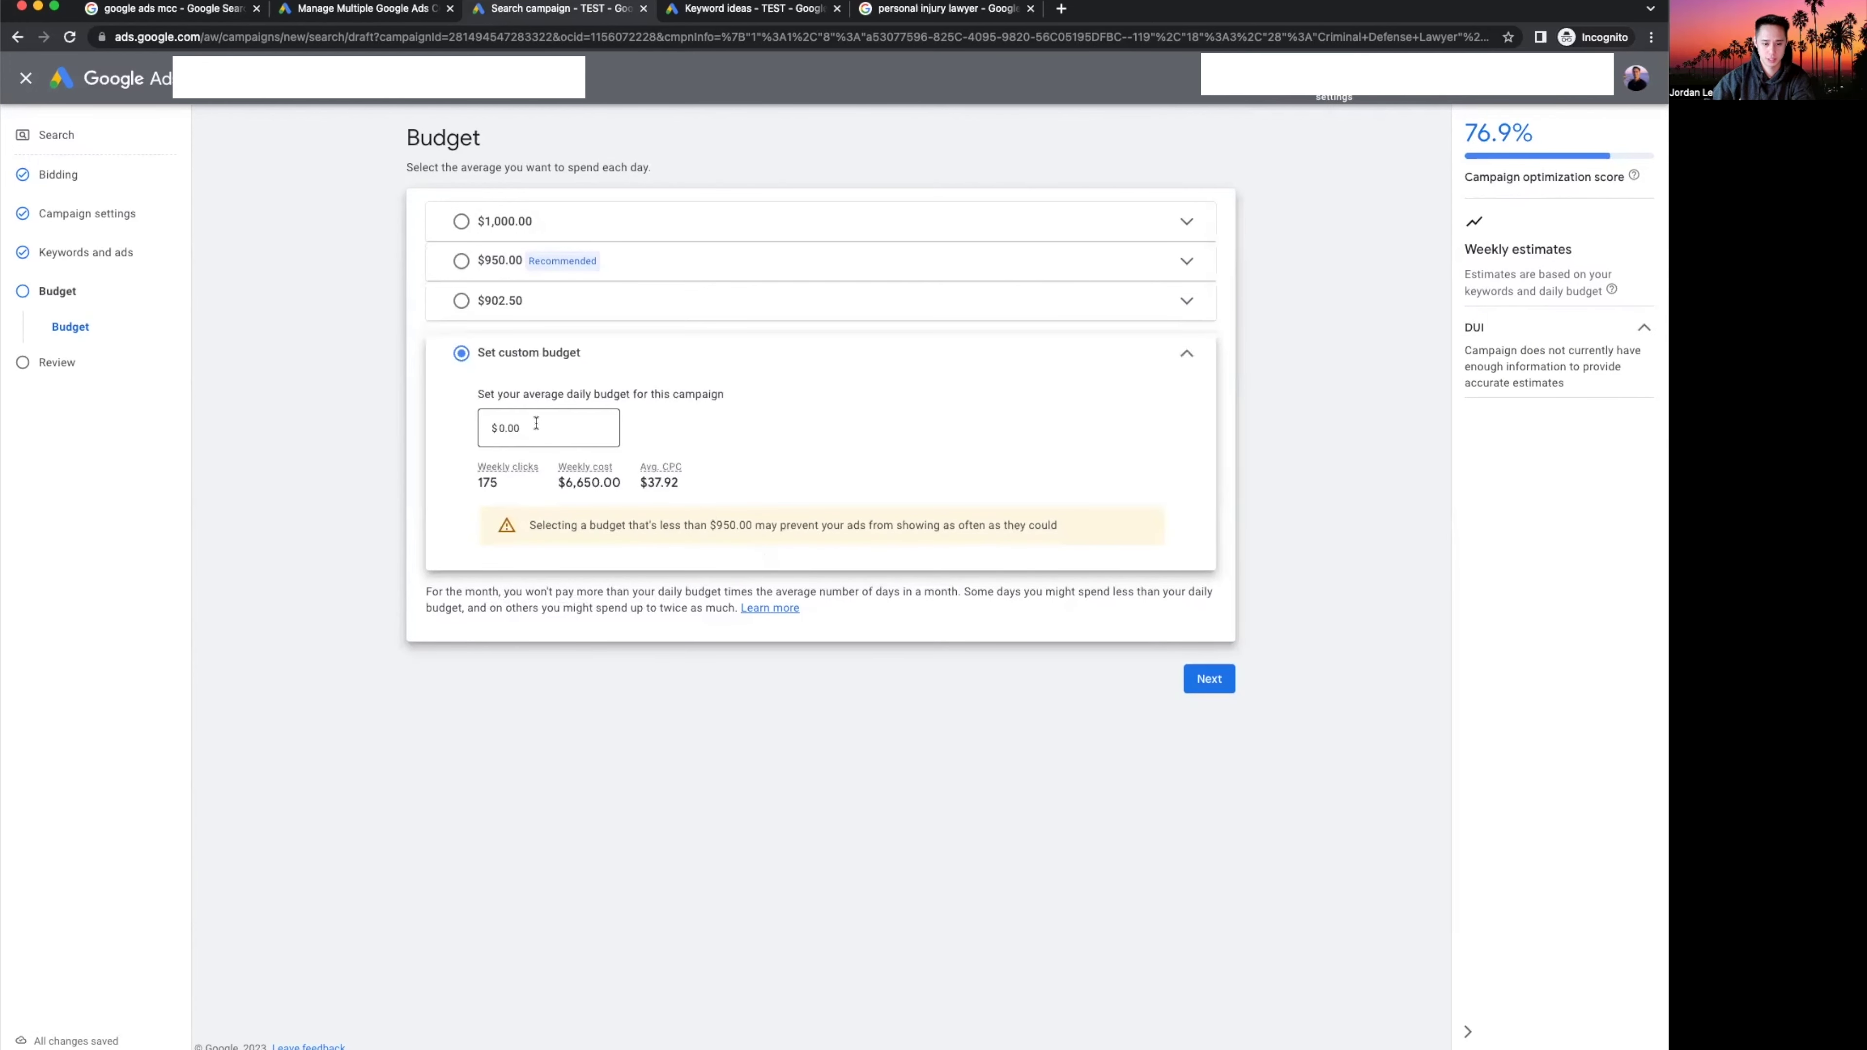
text(100)
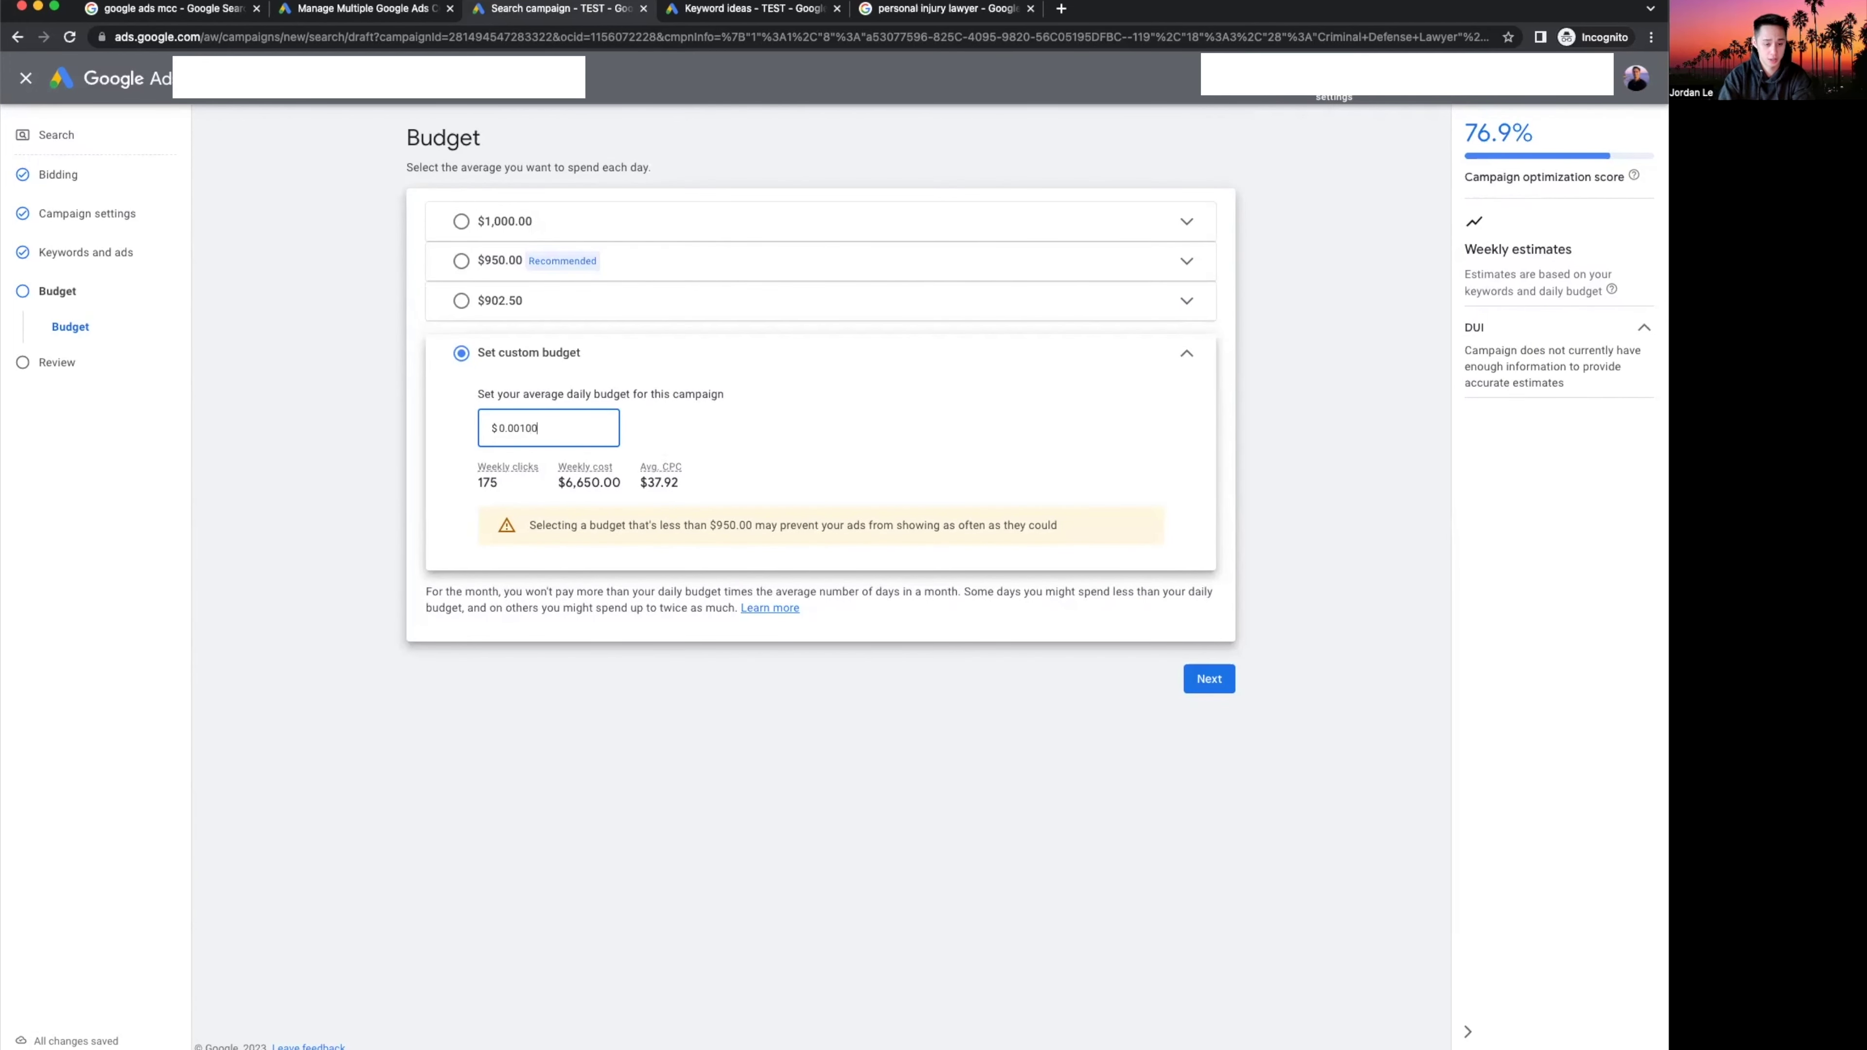
key(super+a)
text(100)
click(791, 679)
Set the custom average daily budget to $25 and proceed to review the campaign summary.
click(565, 431)
key(super+a)
text(25)
click(618, 758)
click(1209, 678)
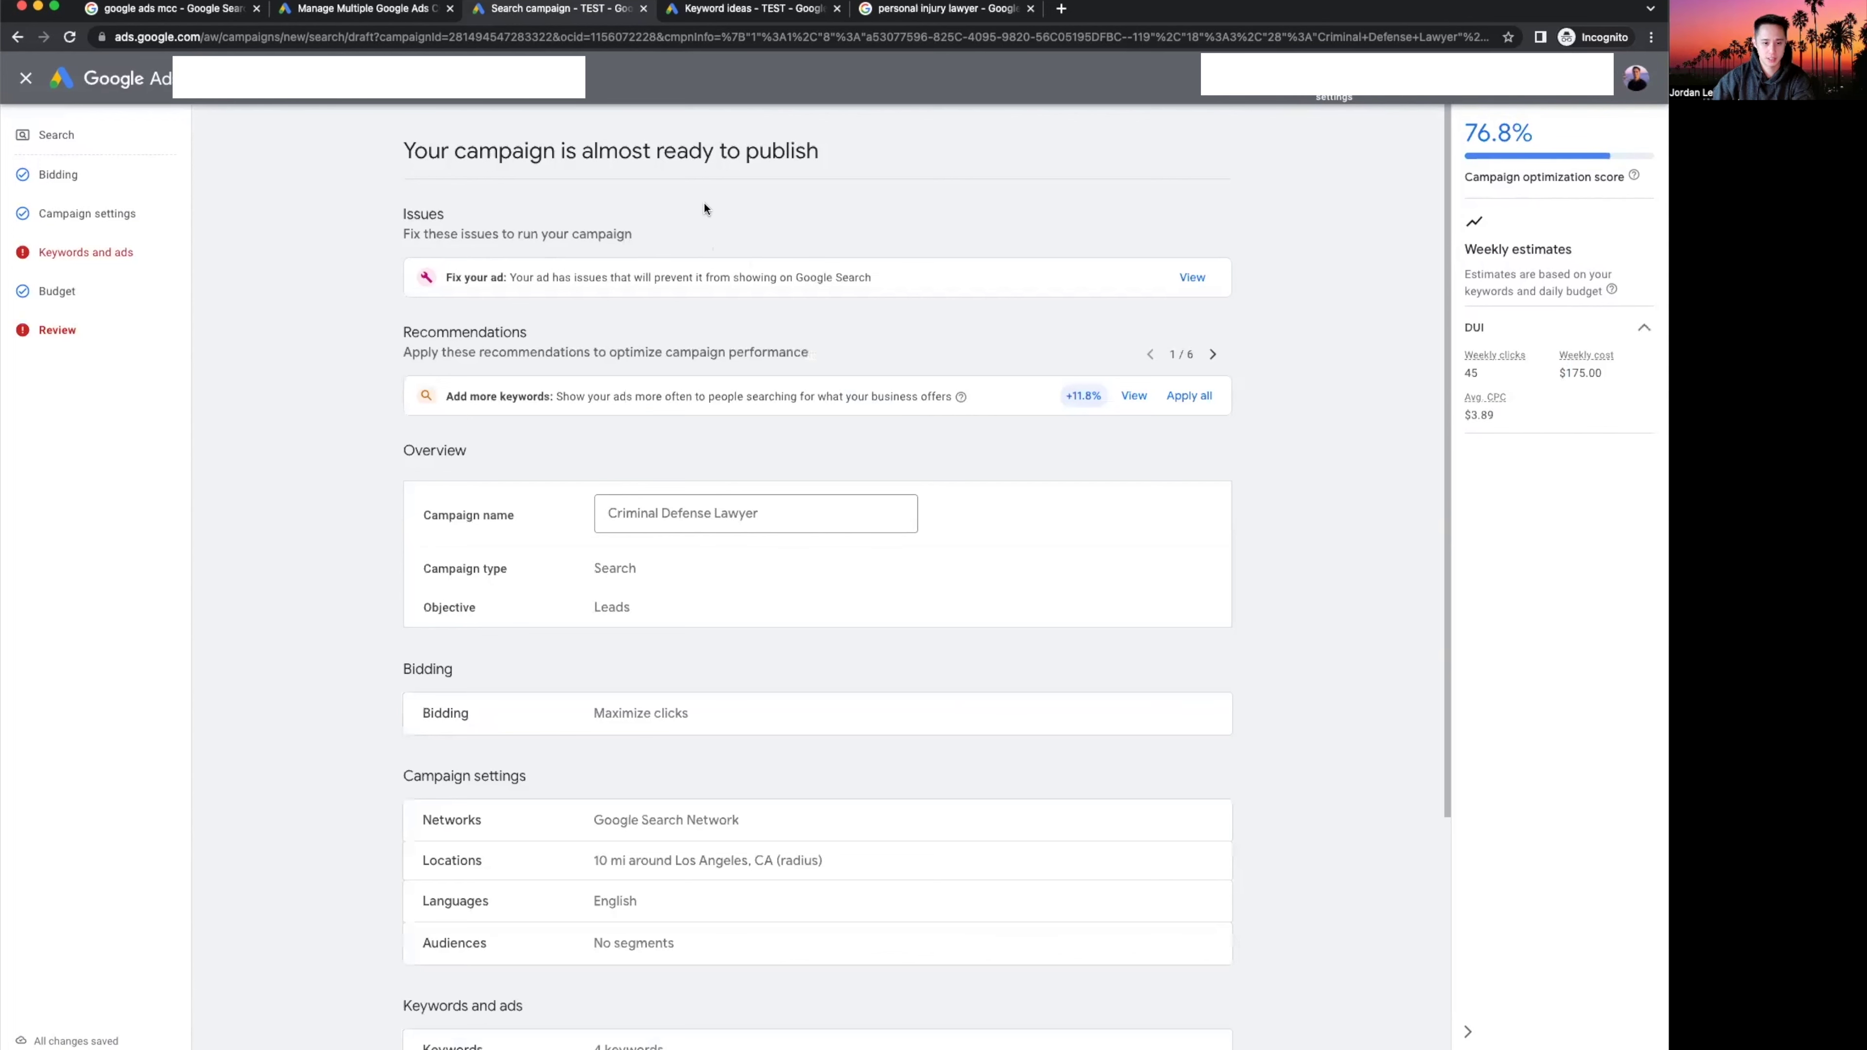
scroll(749, 177, down, 5)
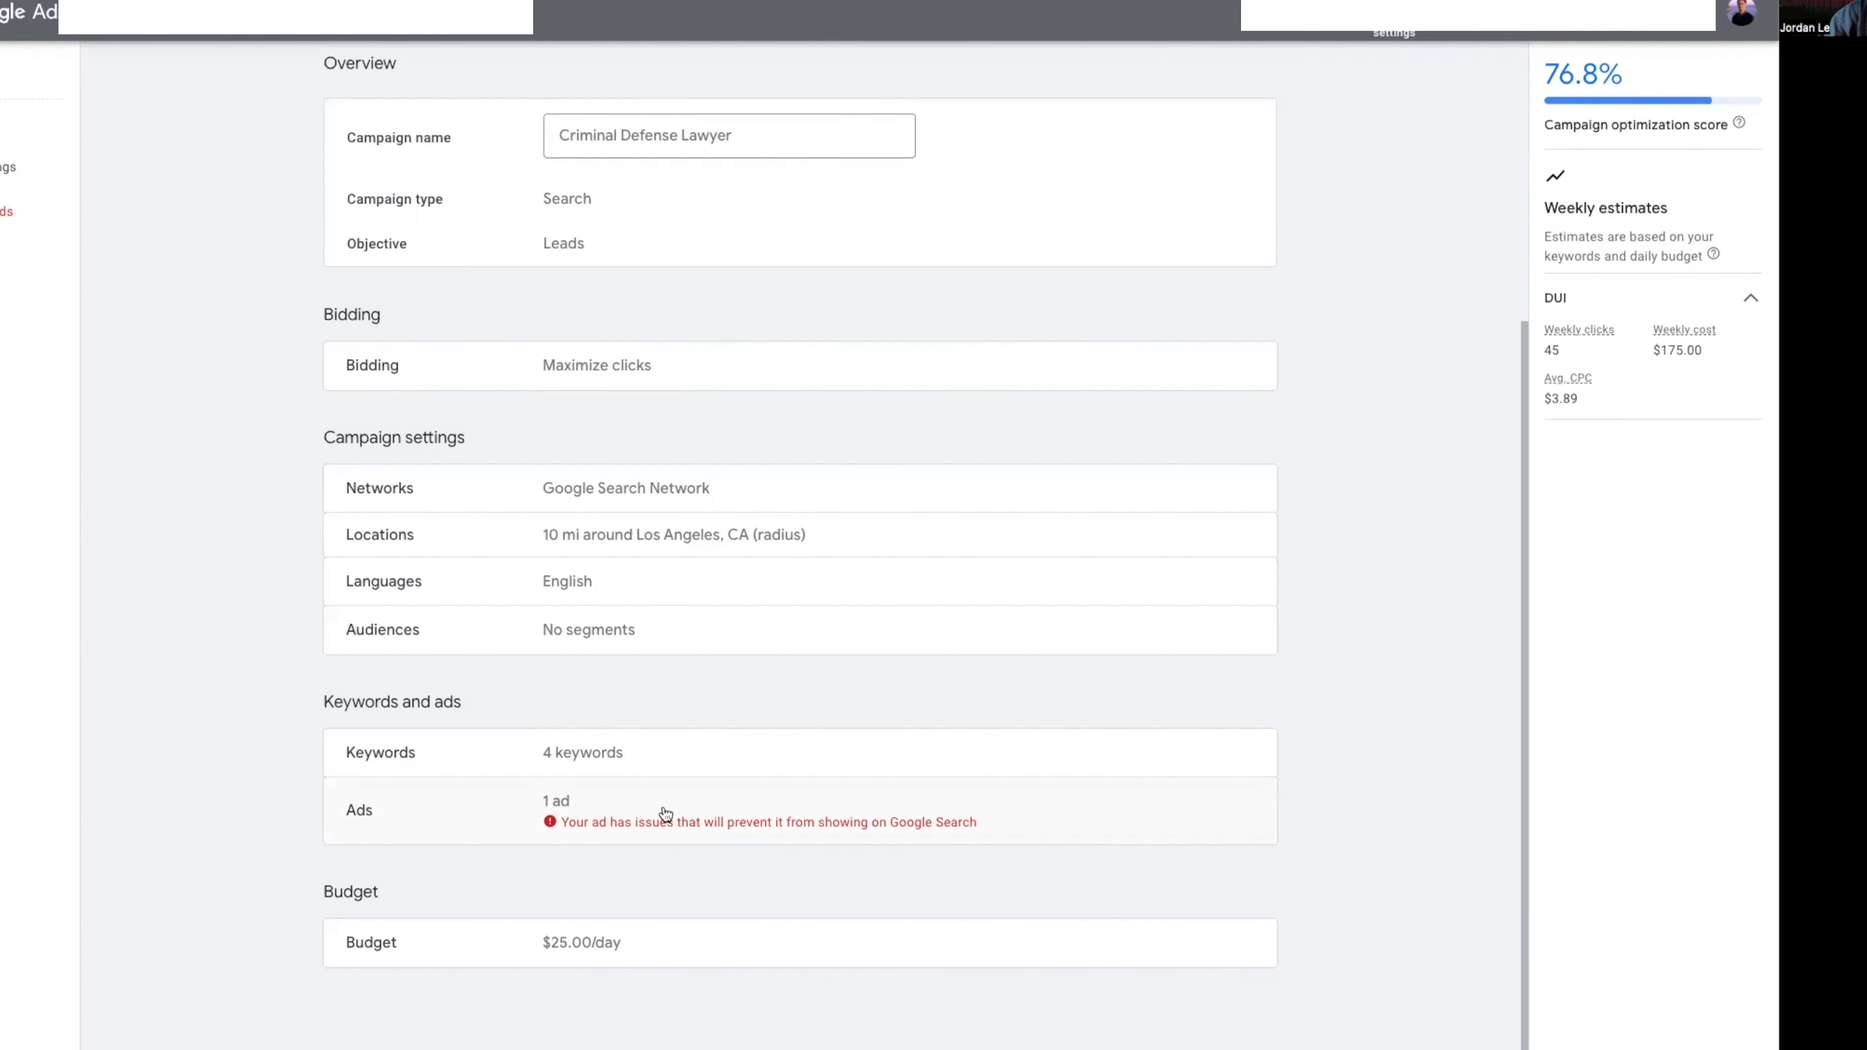
scroll(809, 853, up, 5)
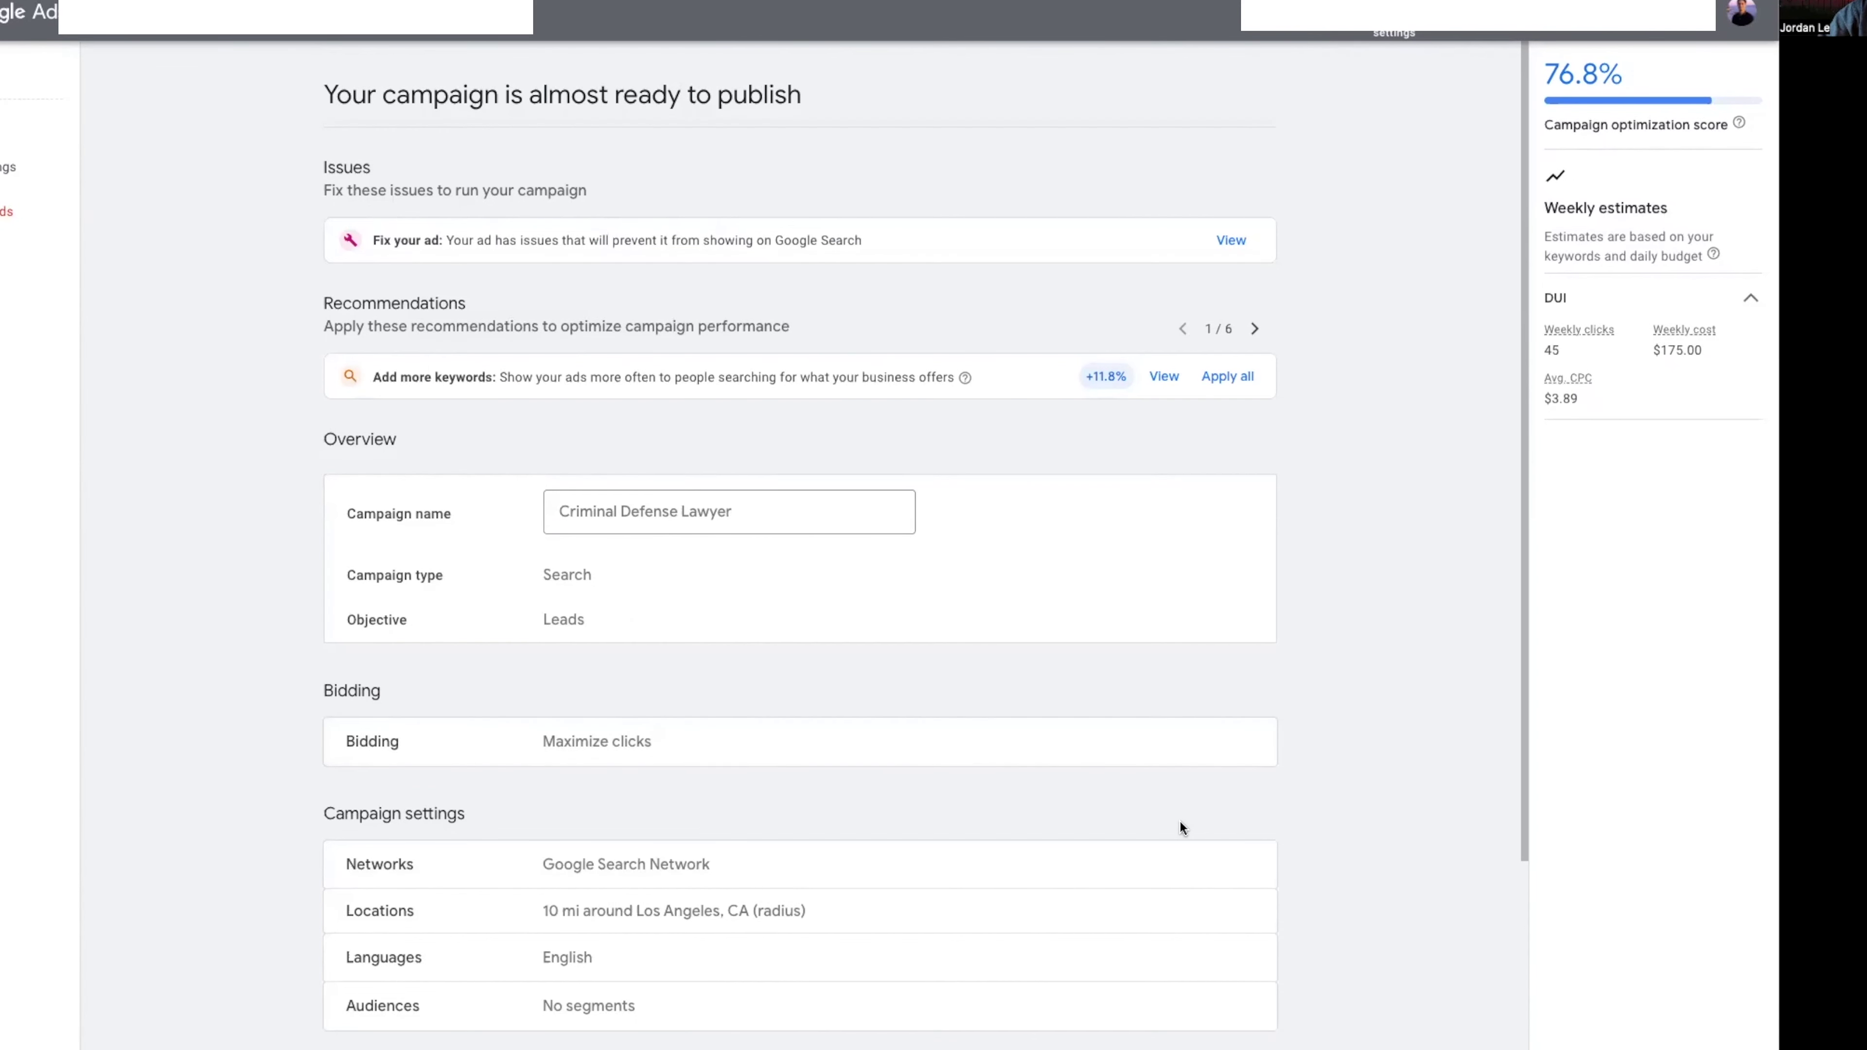
Close the campaign draft from its review page and return to the account overview.
drag(390, 94, 949, 111)
click(953, 111)
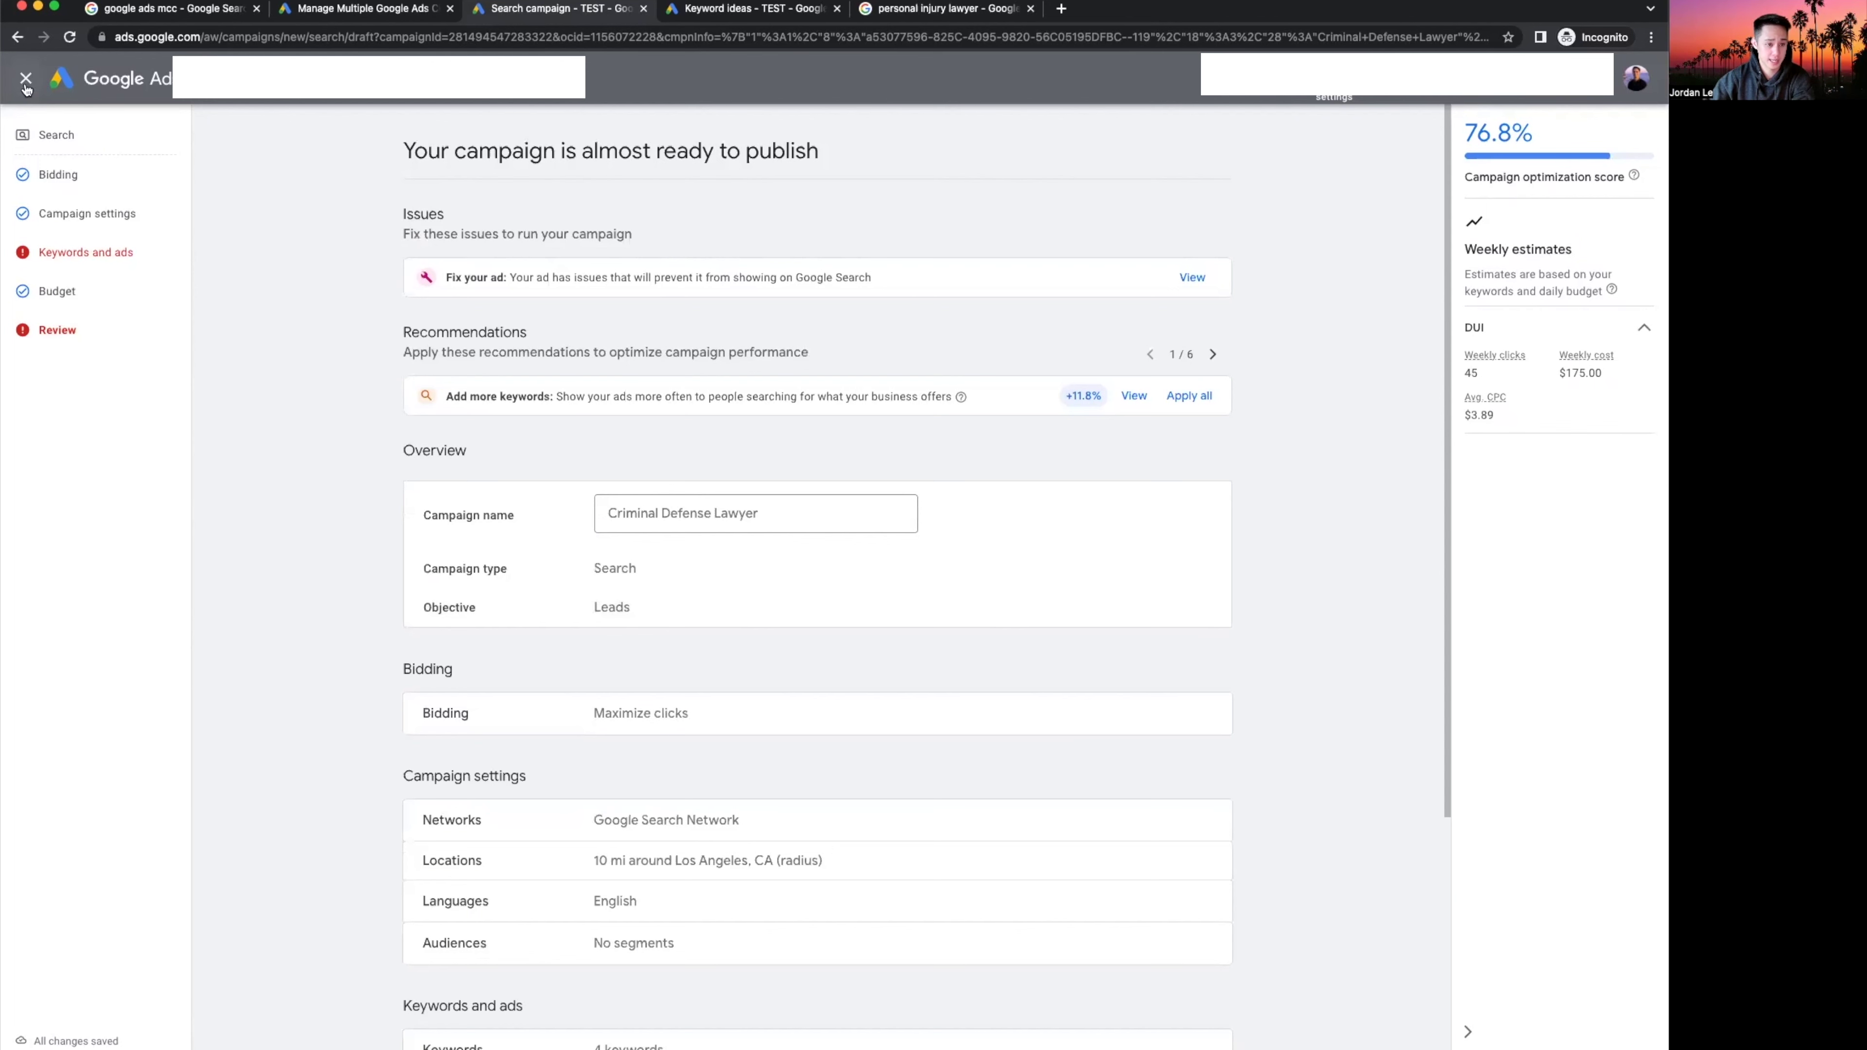
click(26, 83)
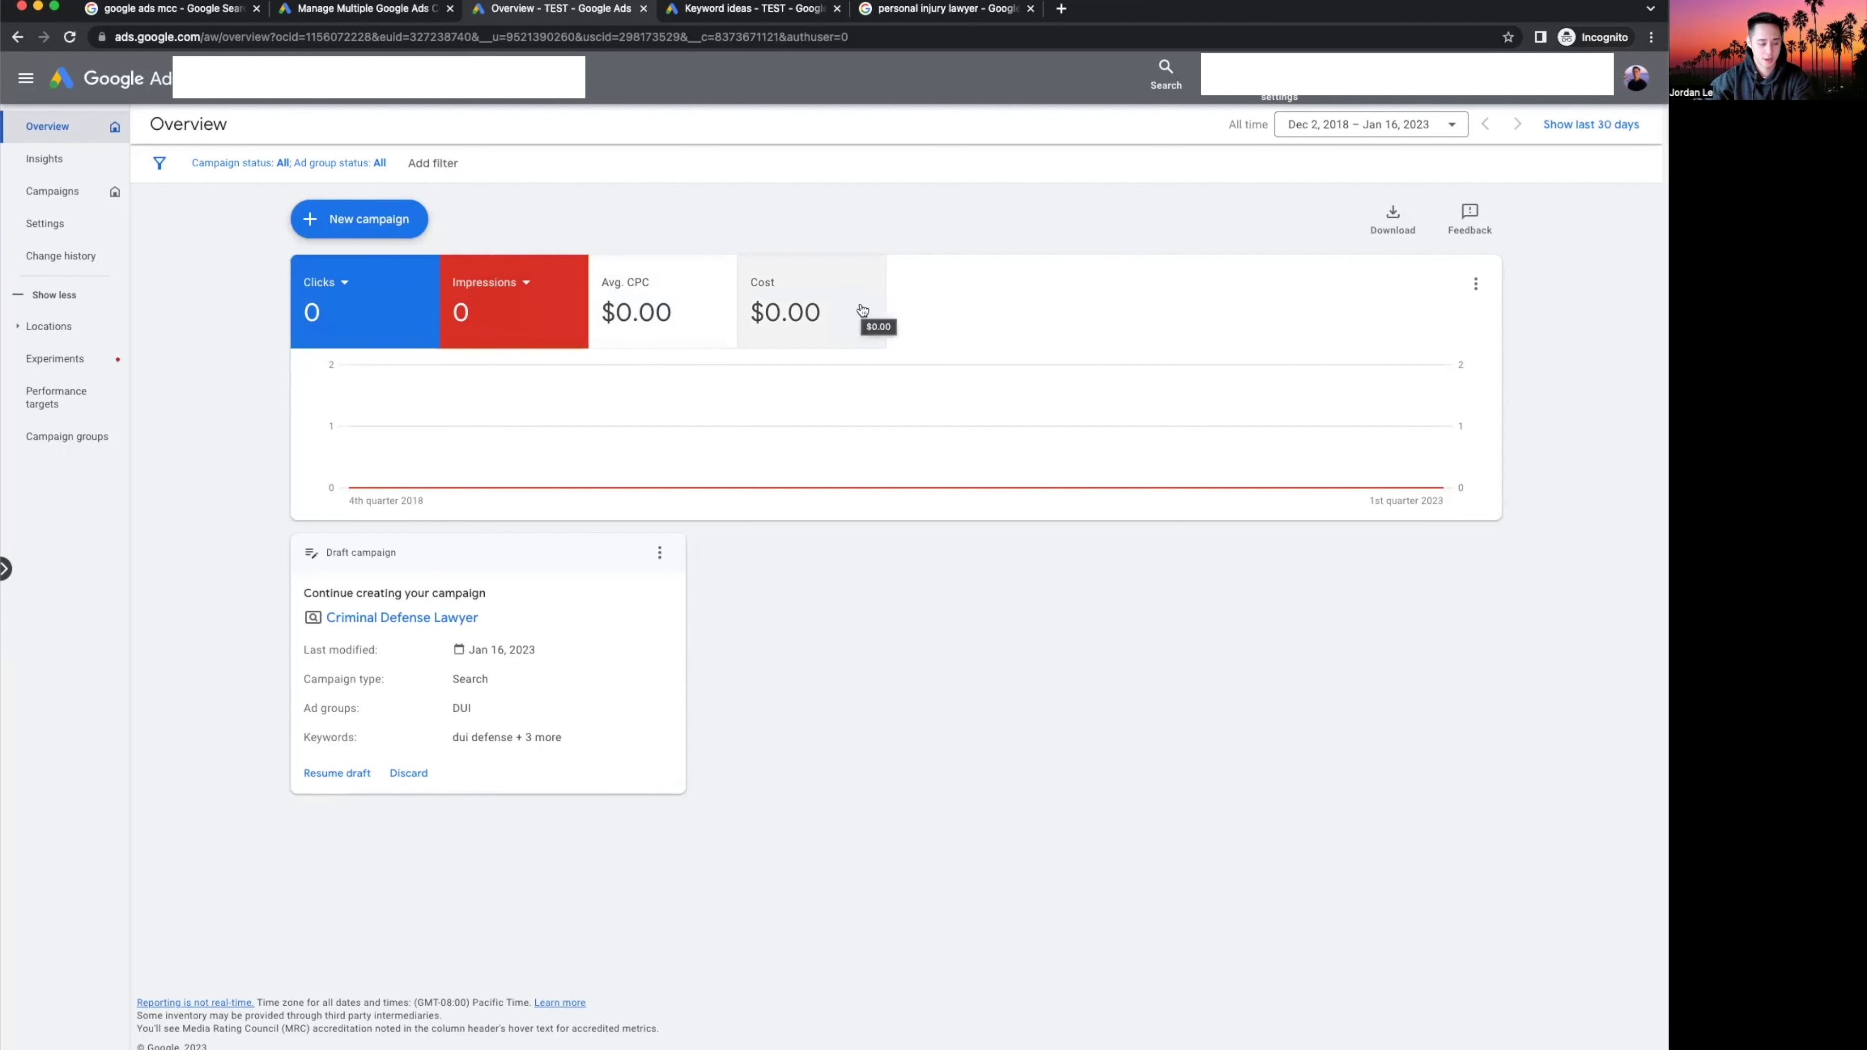
Expand the account's campaign list and set its campaign status filter to all but removed.
click(6, 570)
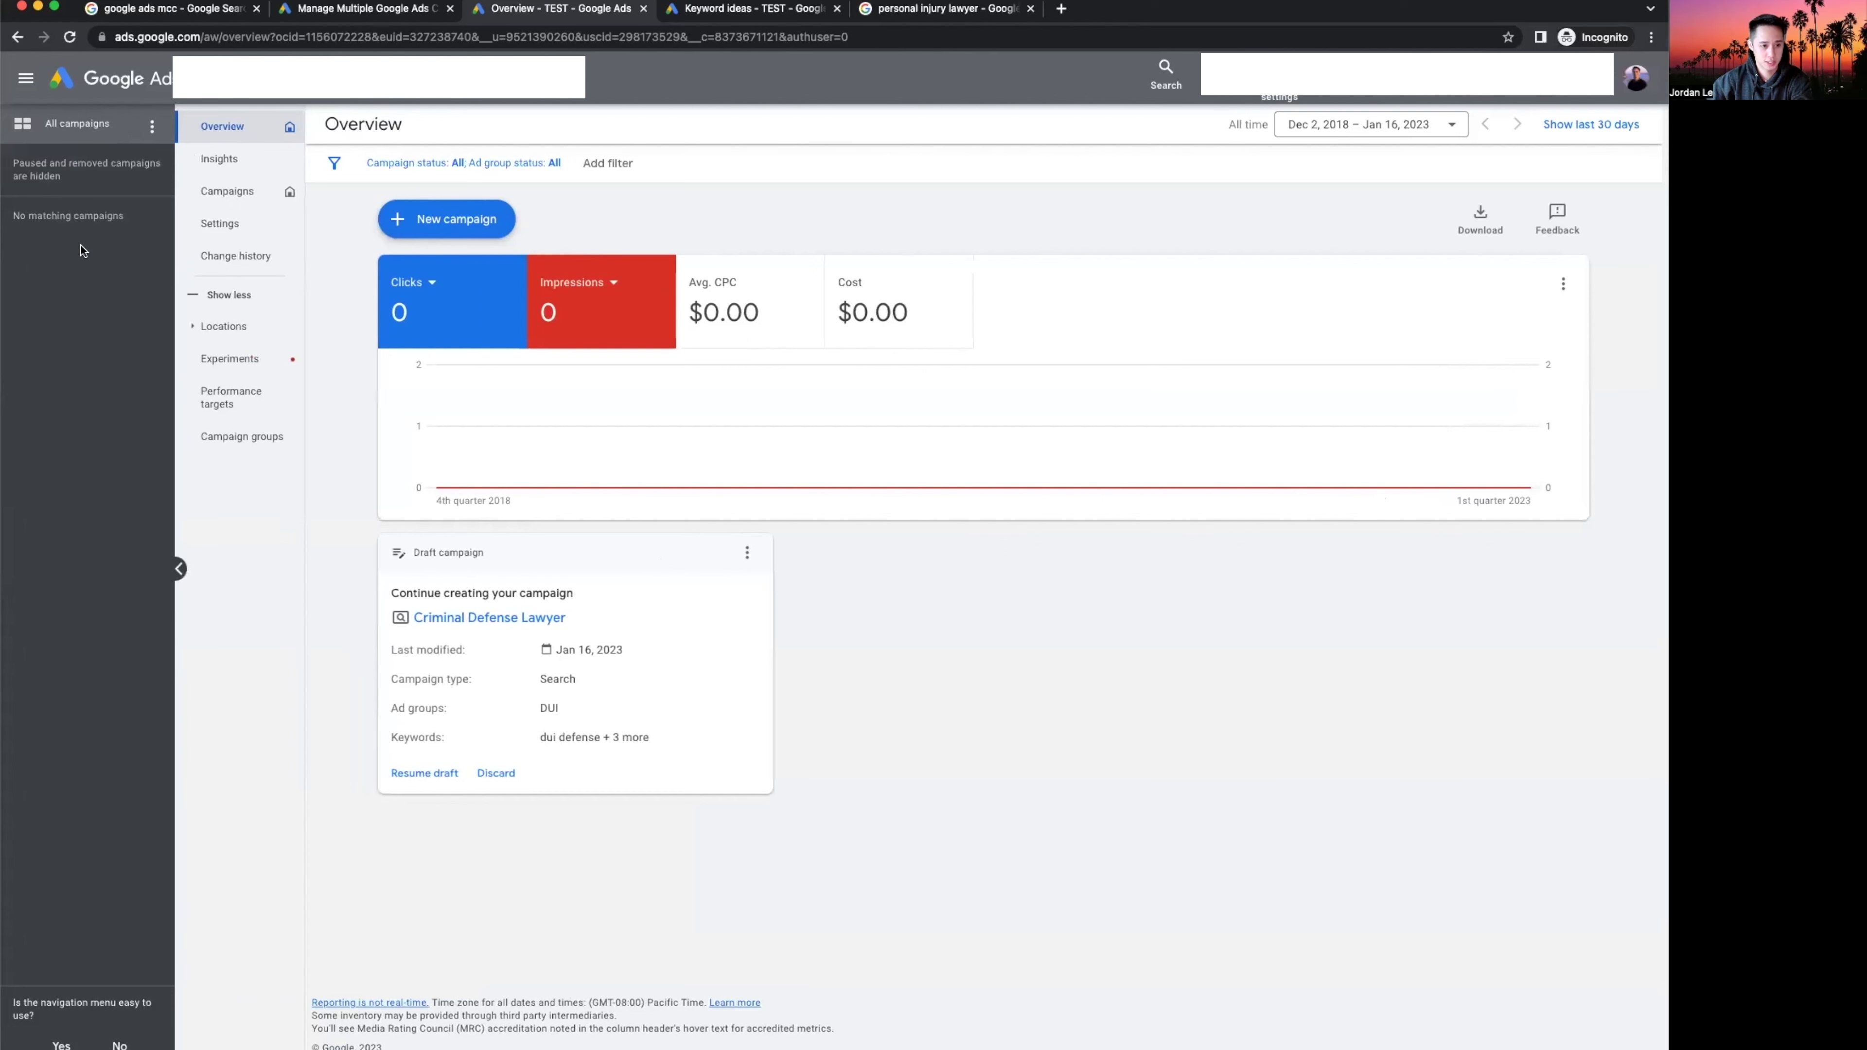
click(152, 127)
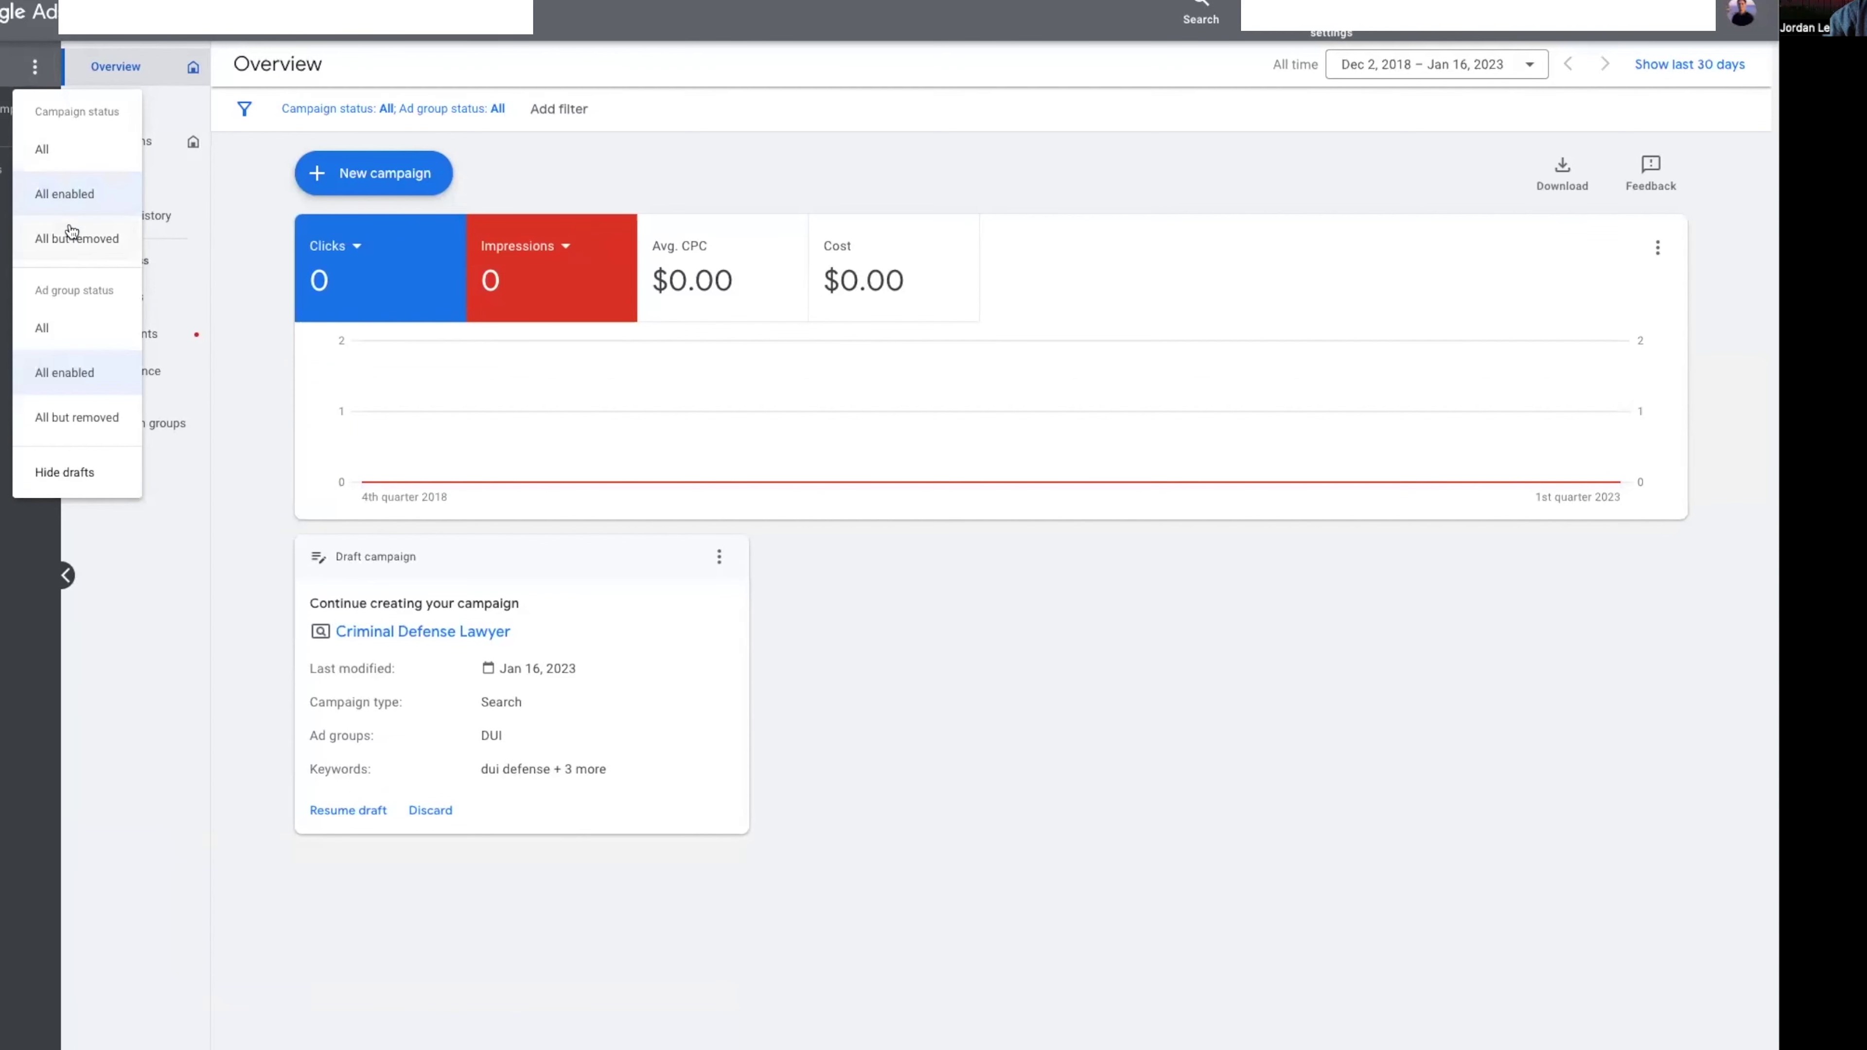
click(59, 154)
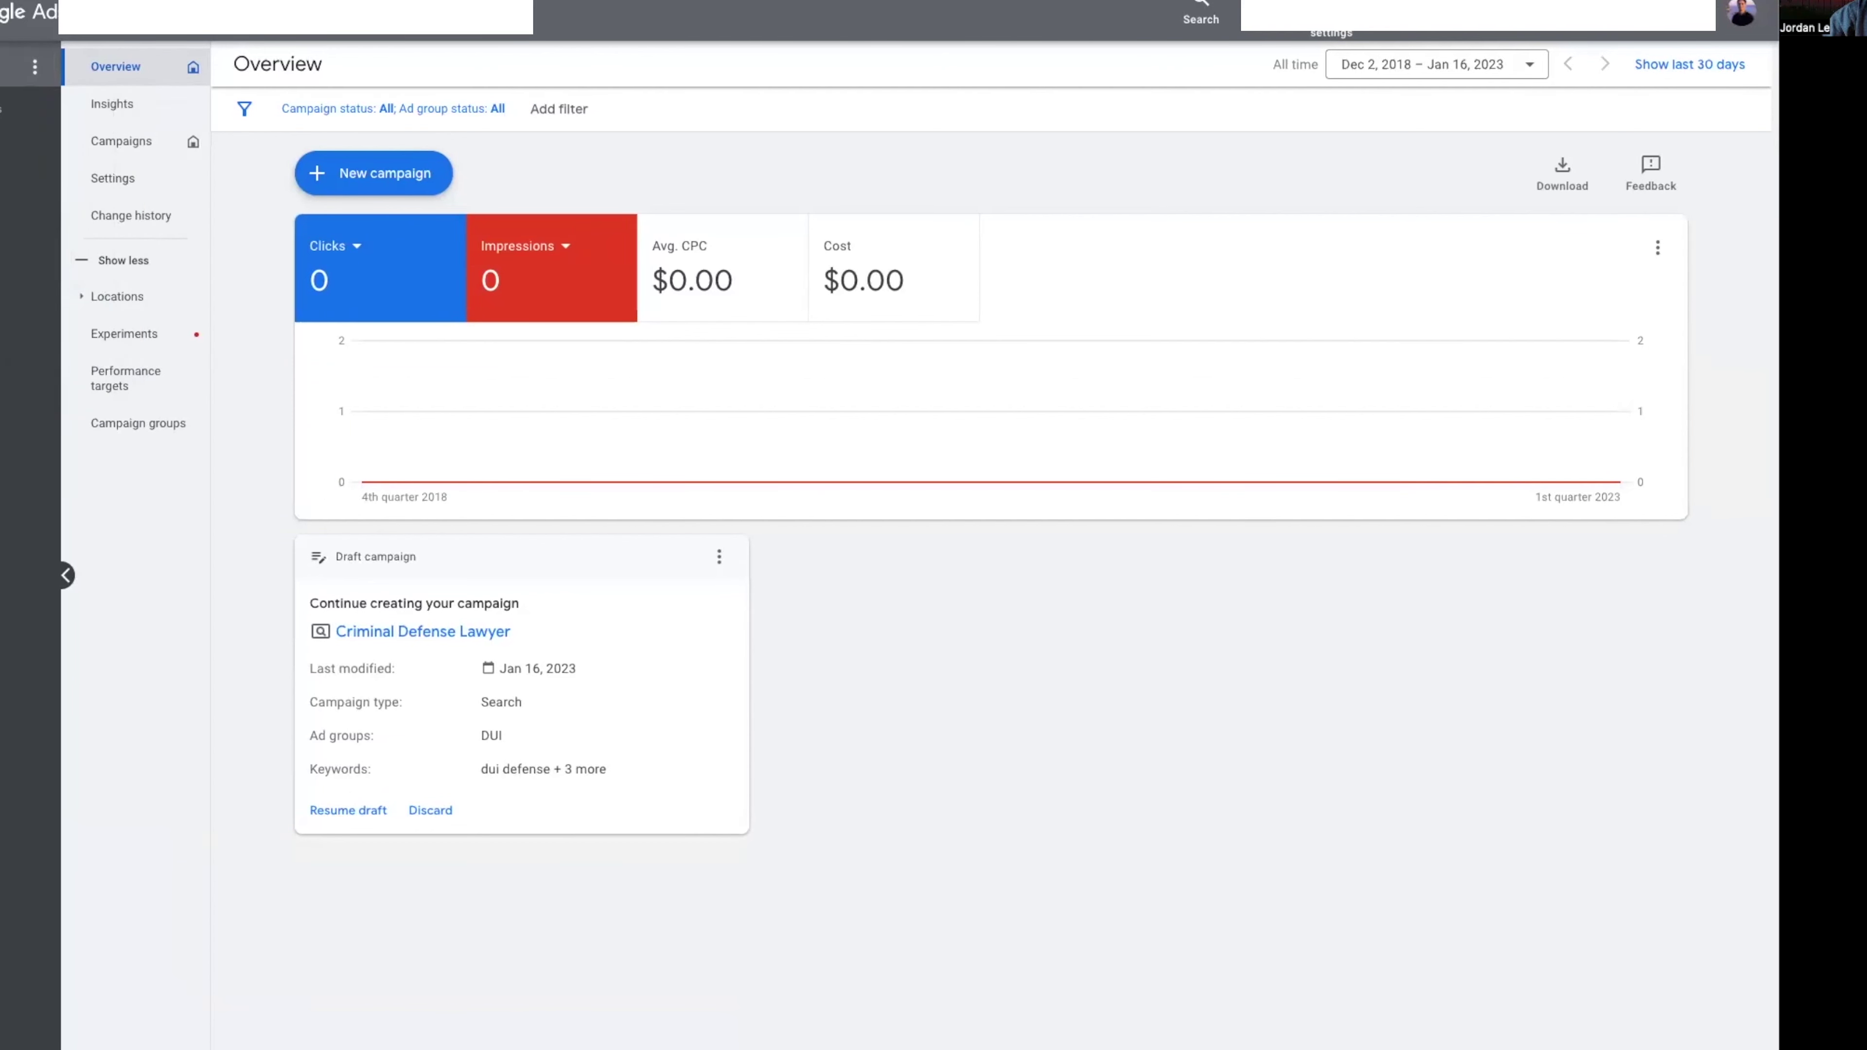
click(40, 65)
click(15, 70)
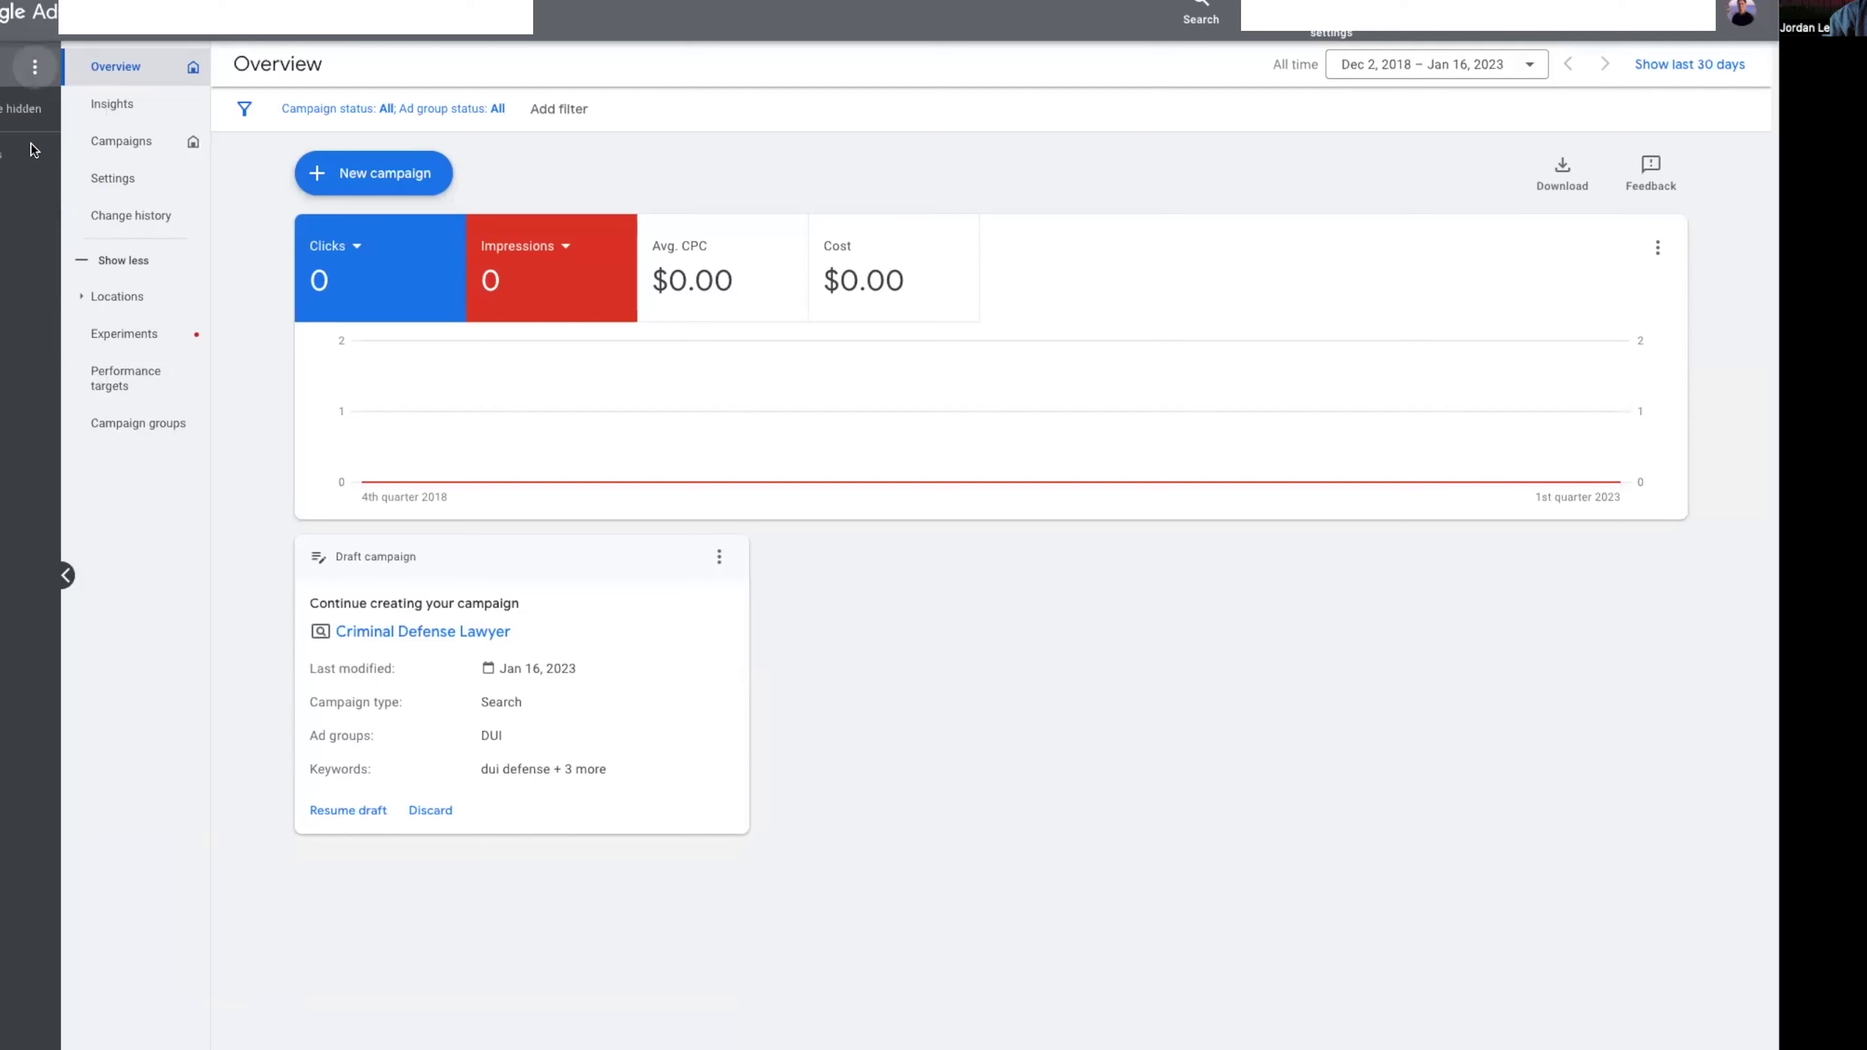
Go to the account's campaigns page and resume the Criminal Defense Lawyer campaign draft.
click(68, 146)
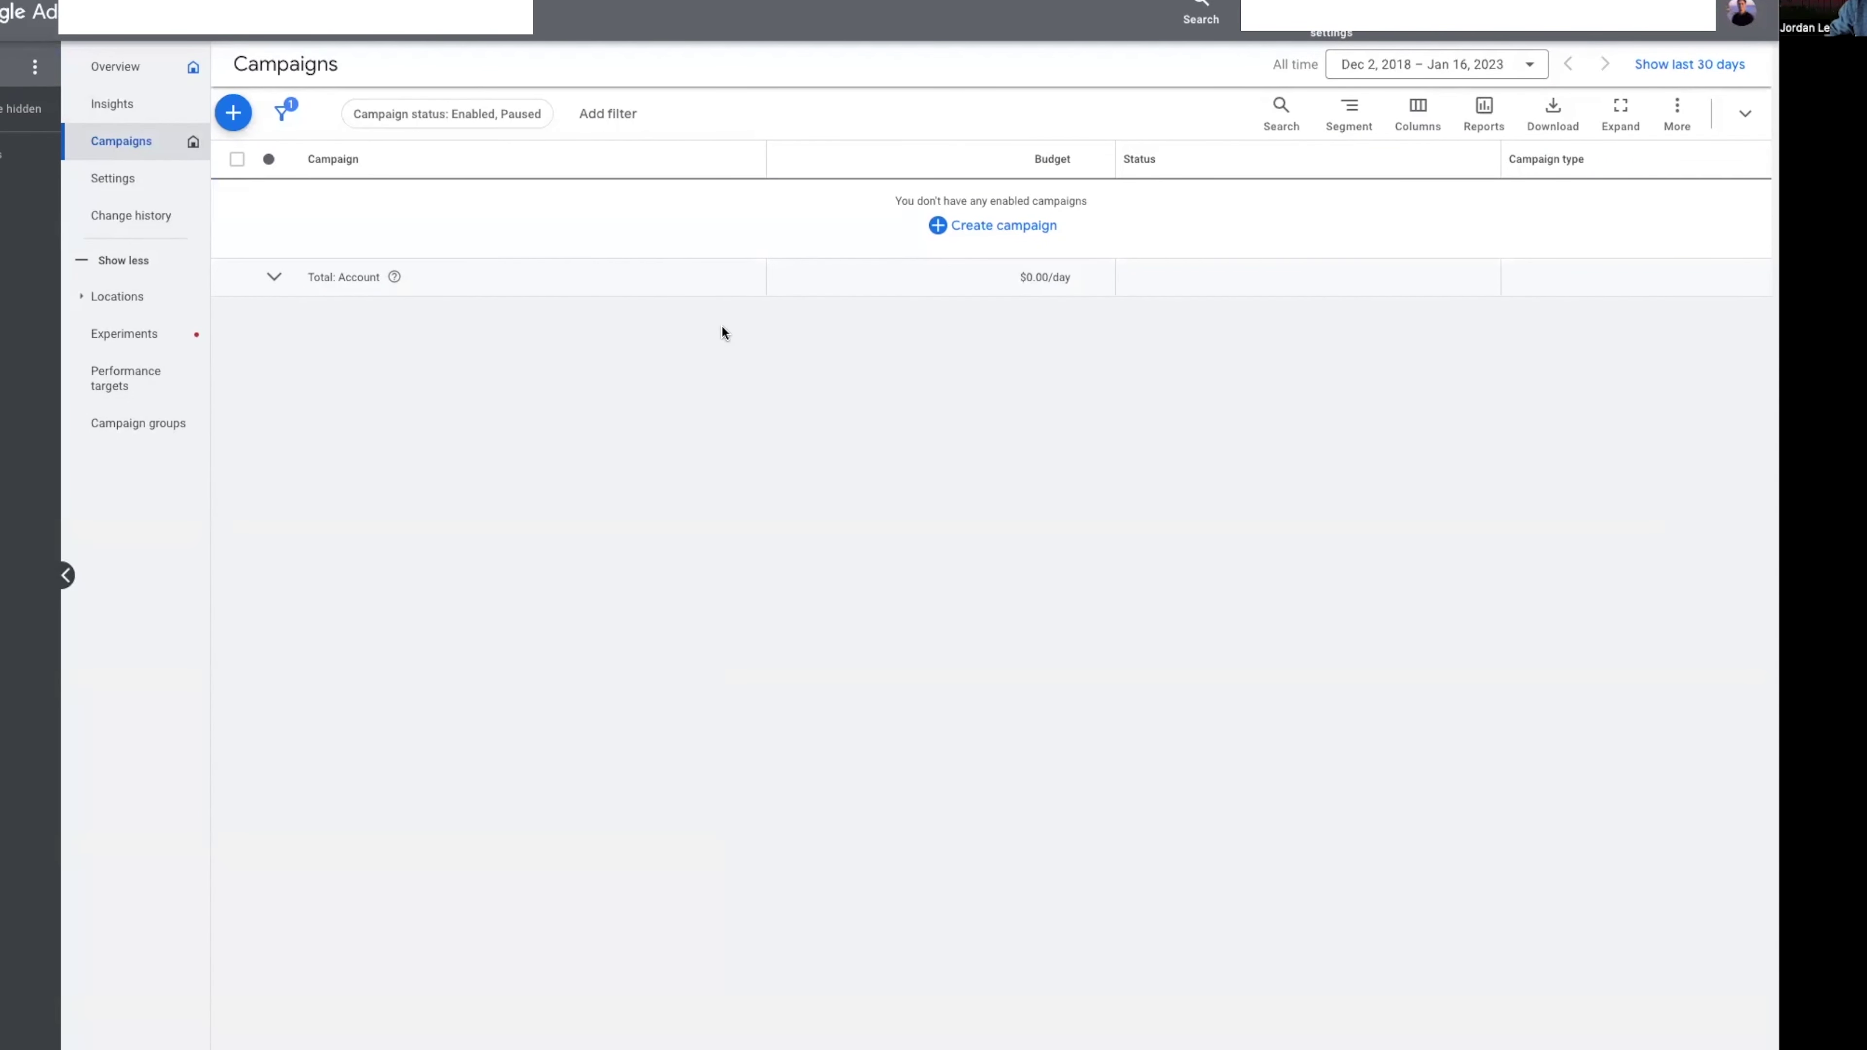
click(988, 225)
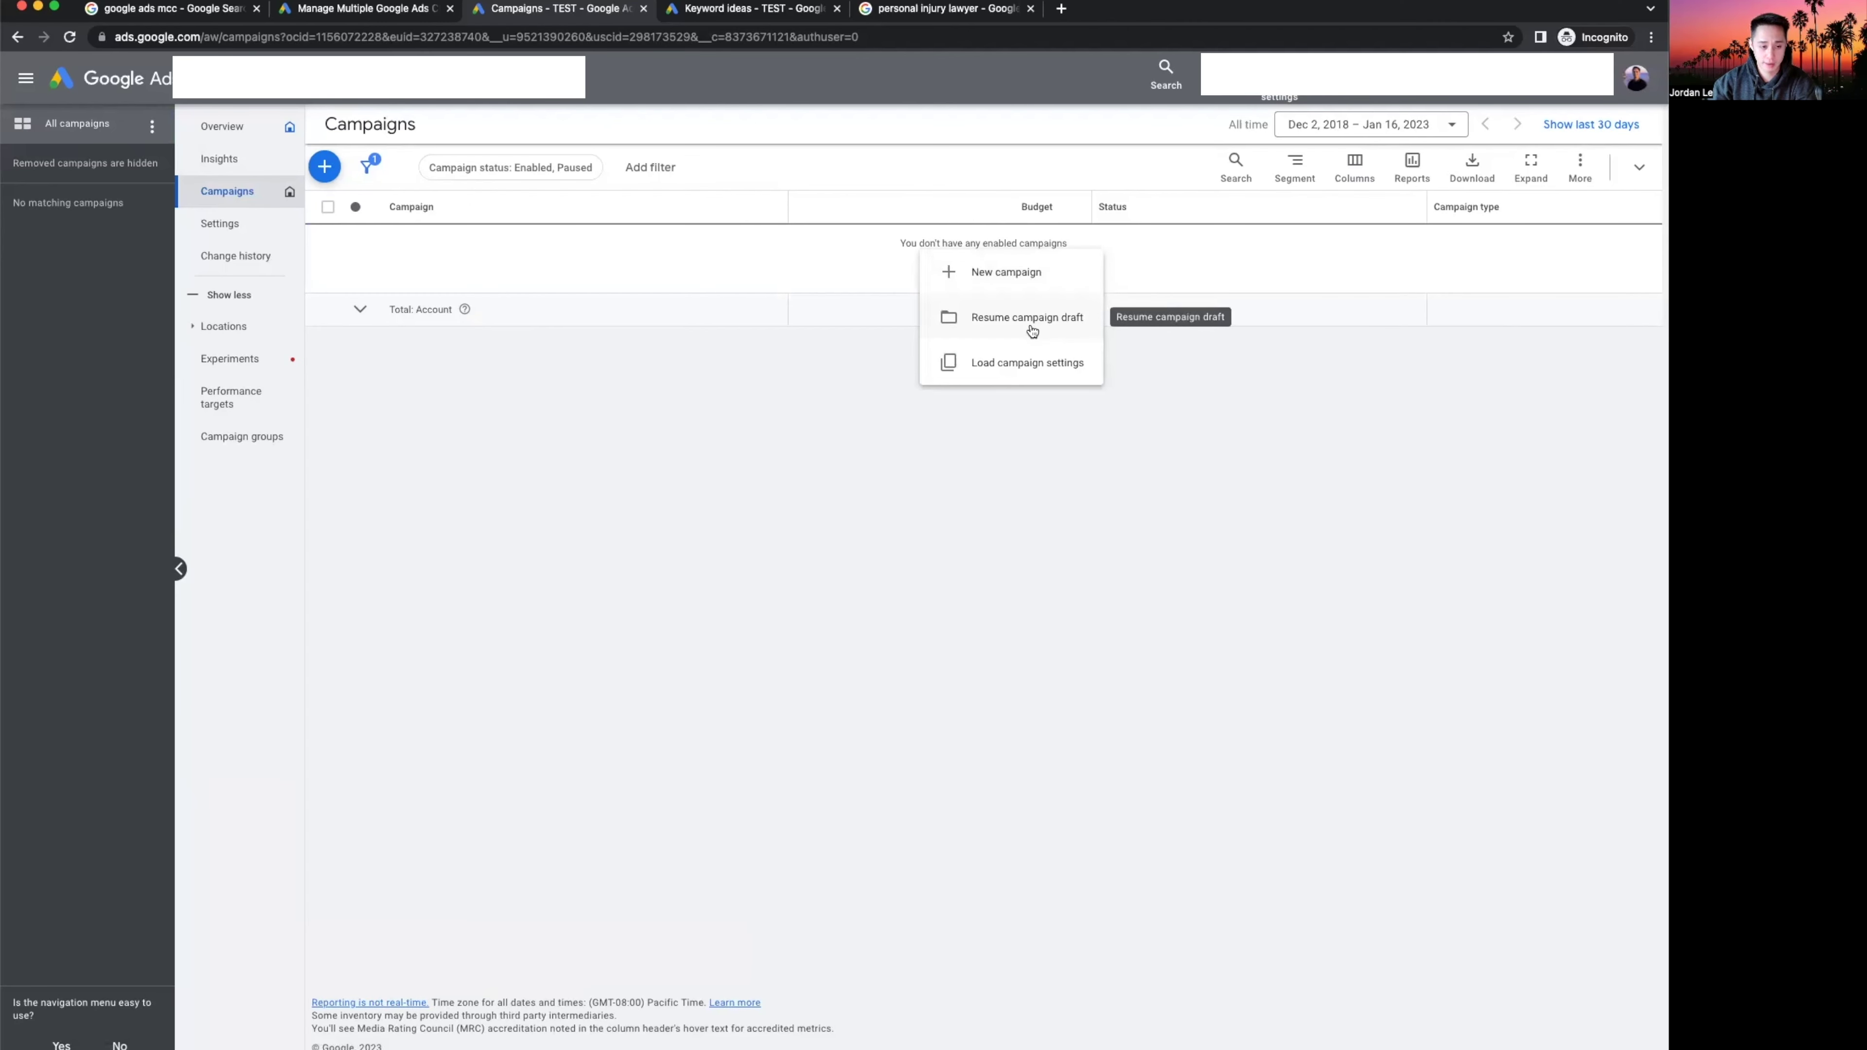
click(1021, 324)
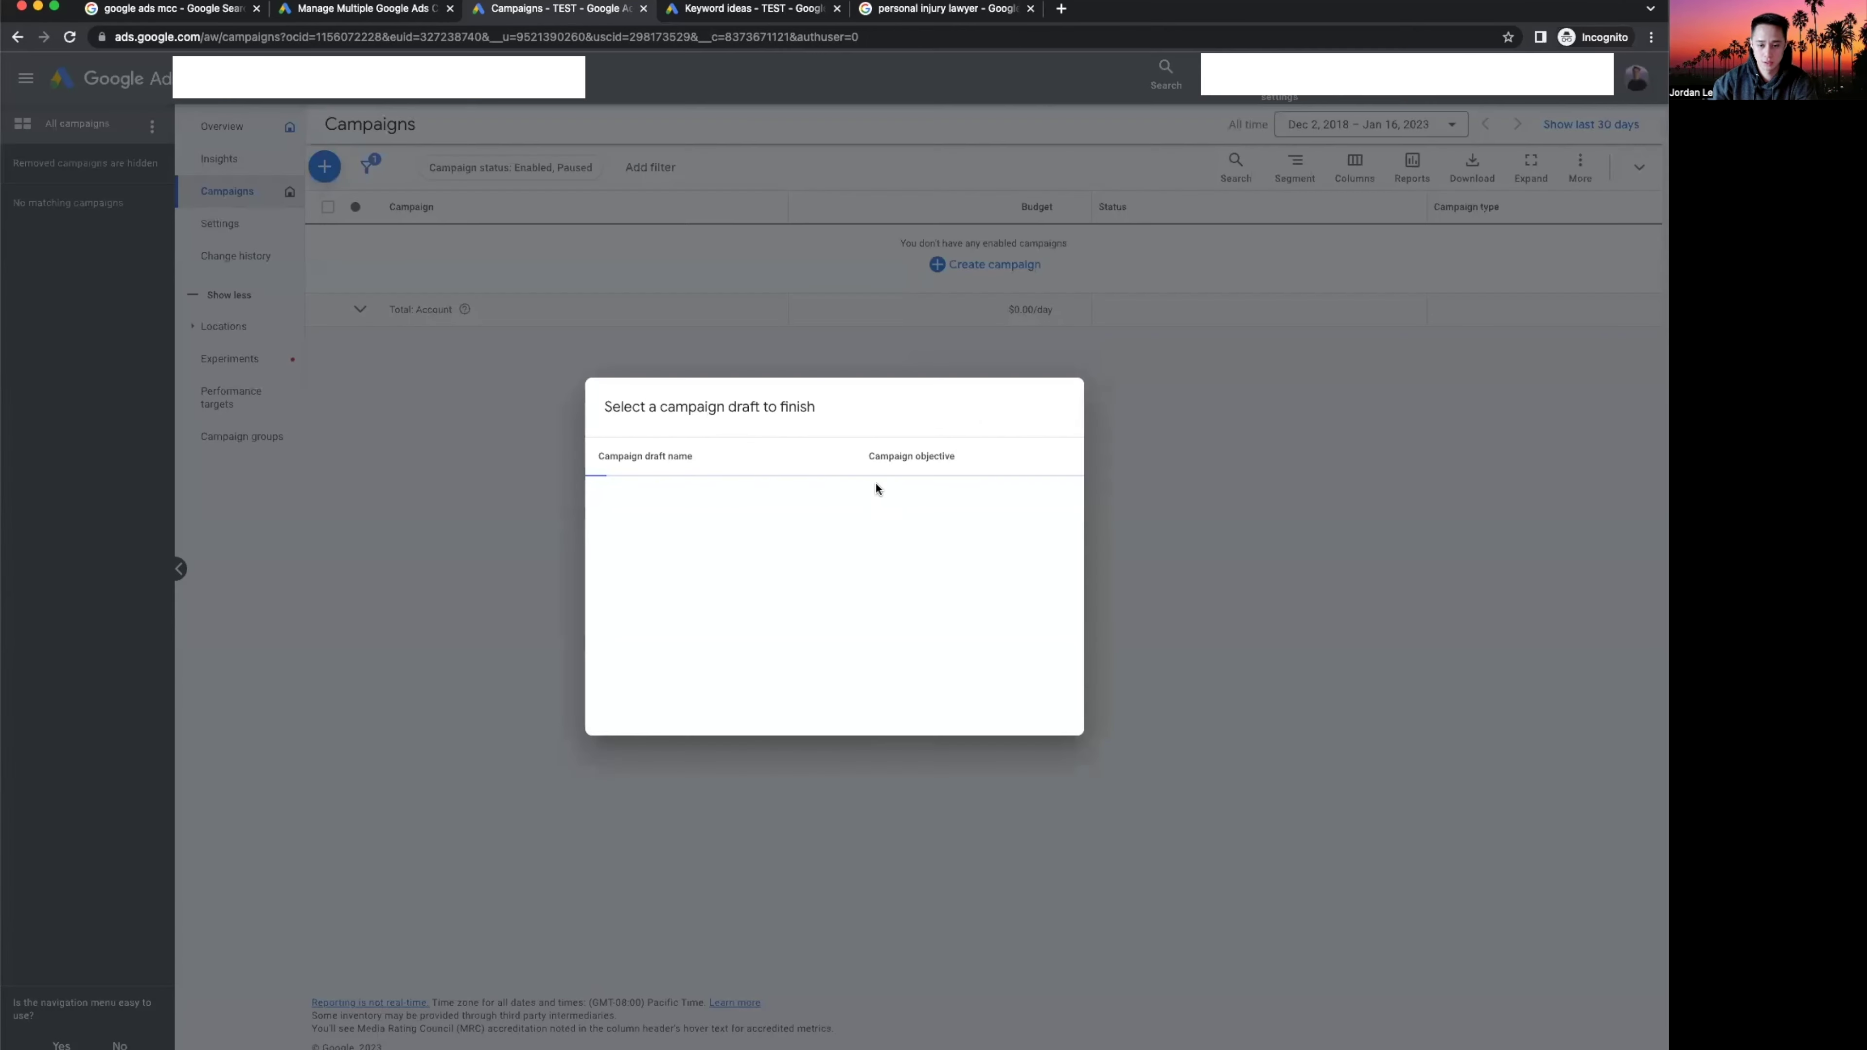
click(911, 500)
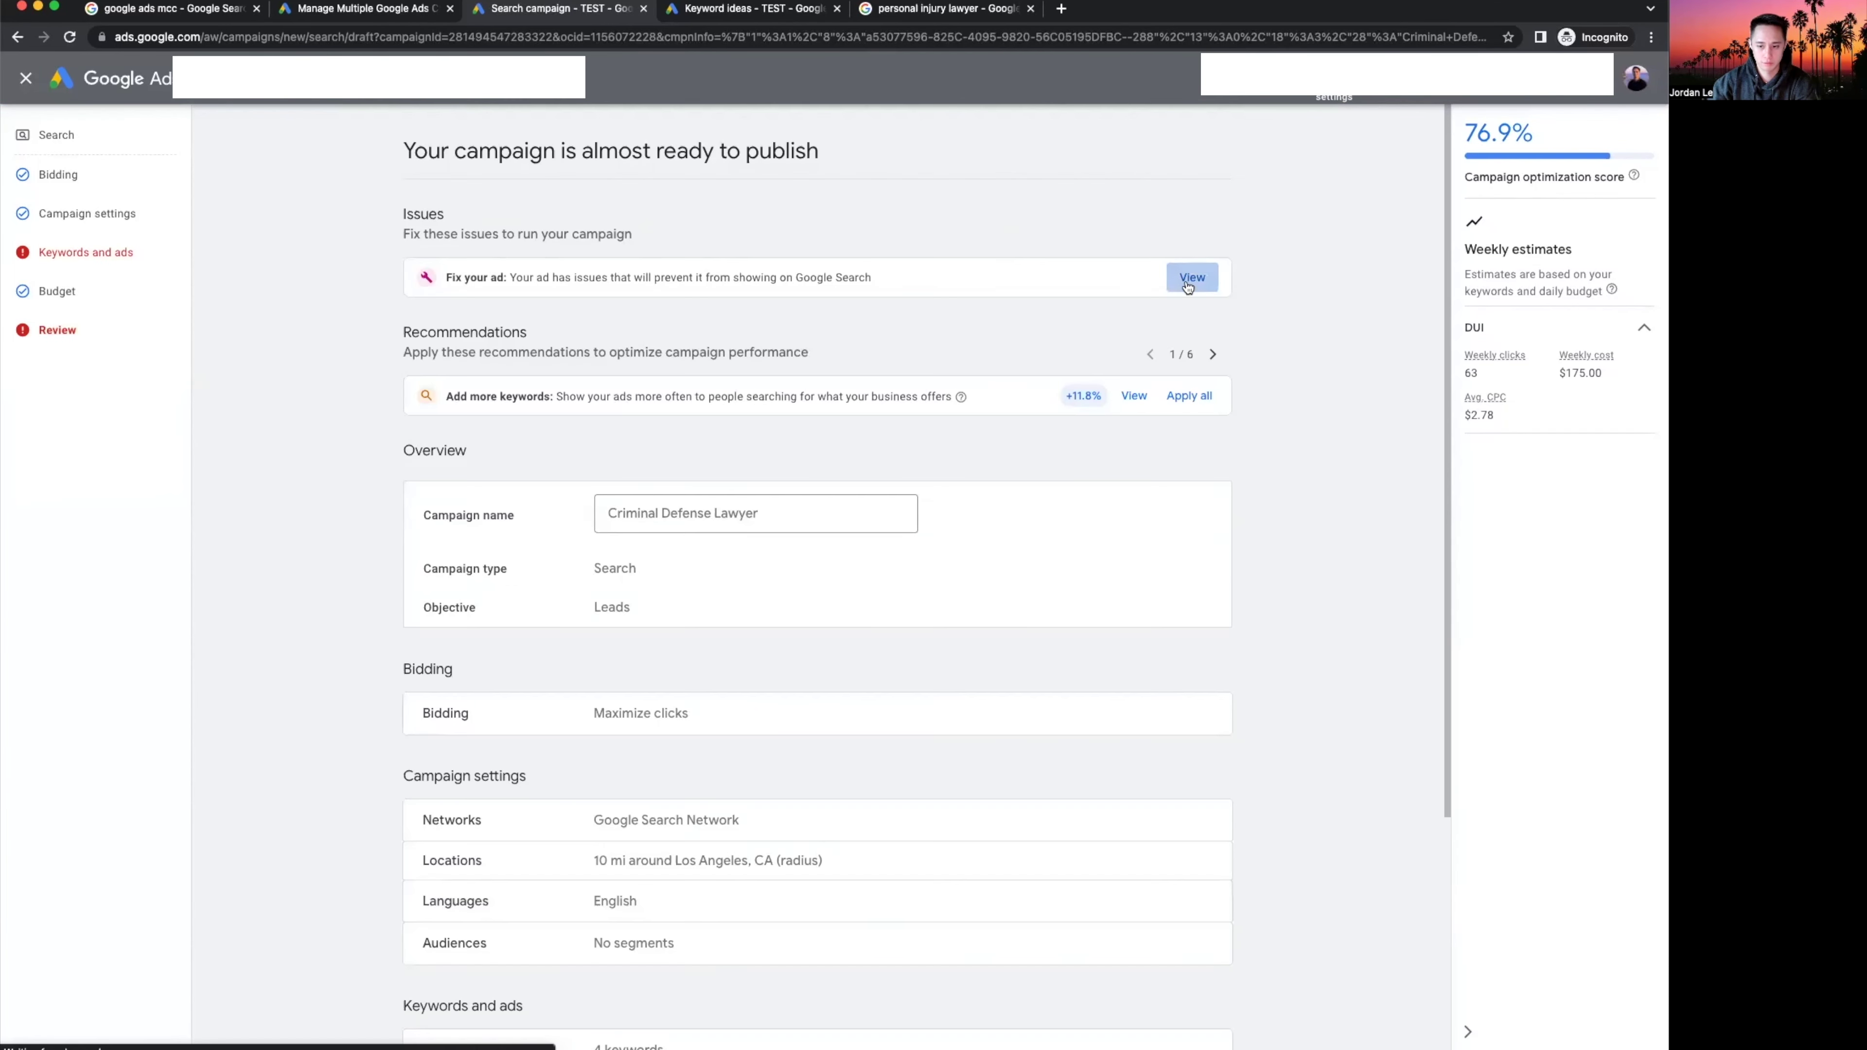
Open the flagged DUI ad for editing, enter "test" as its final URL and discard the ad.
click(1196, 225)
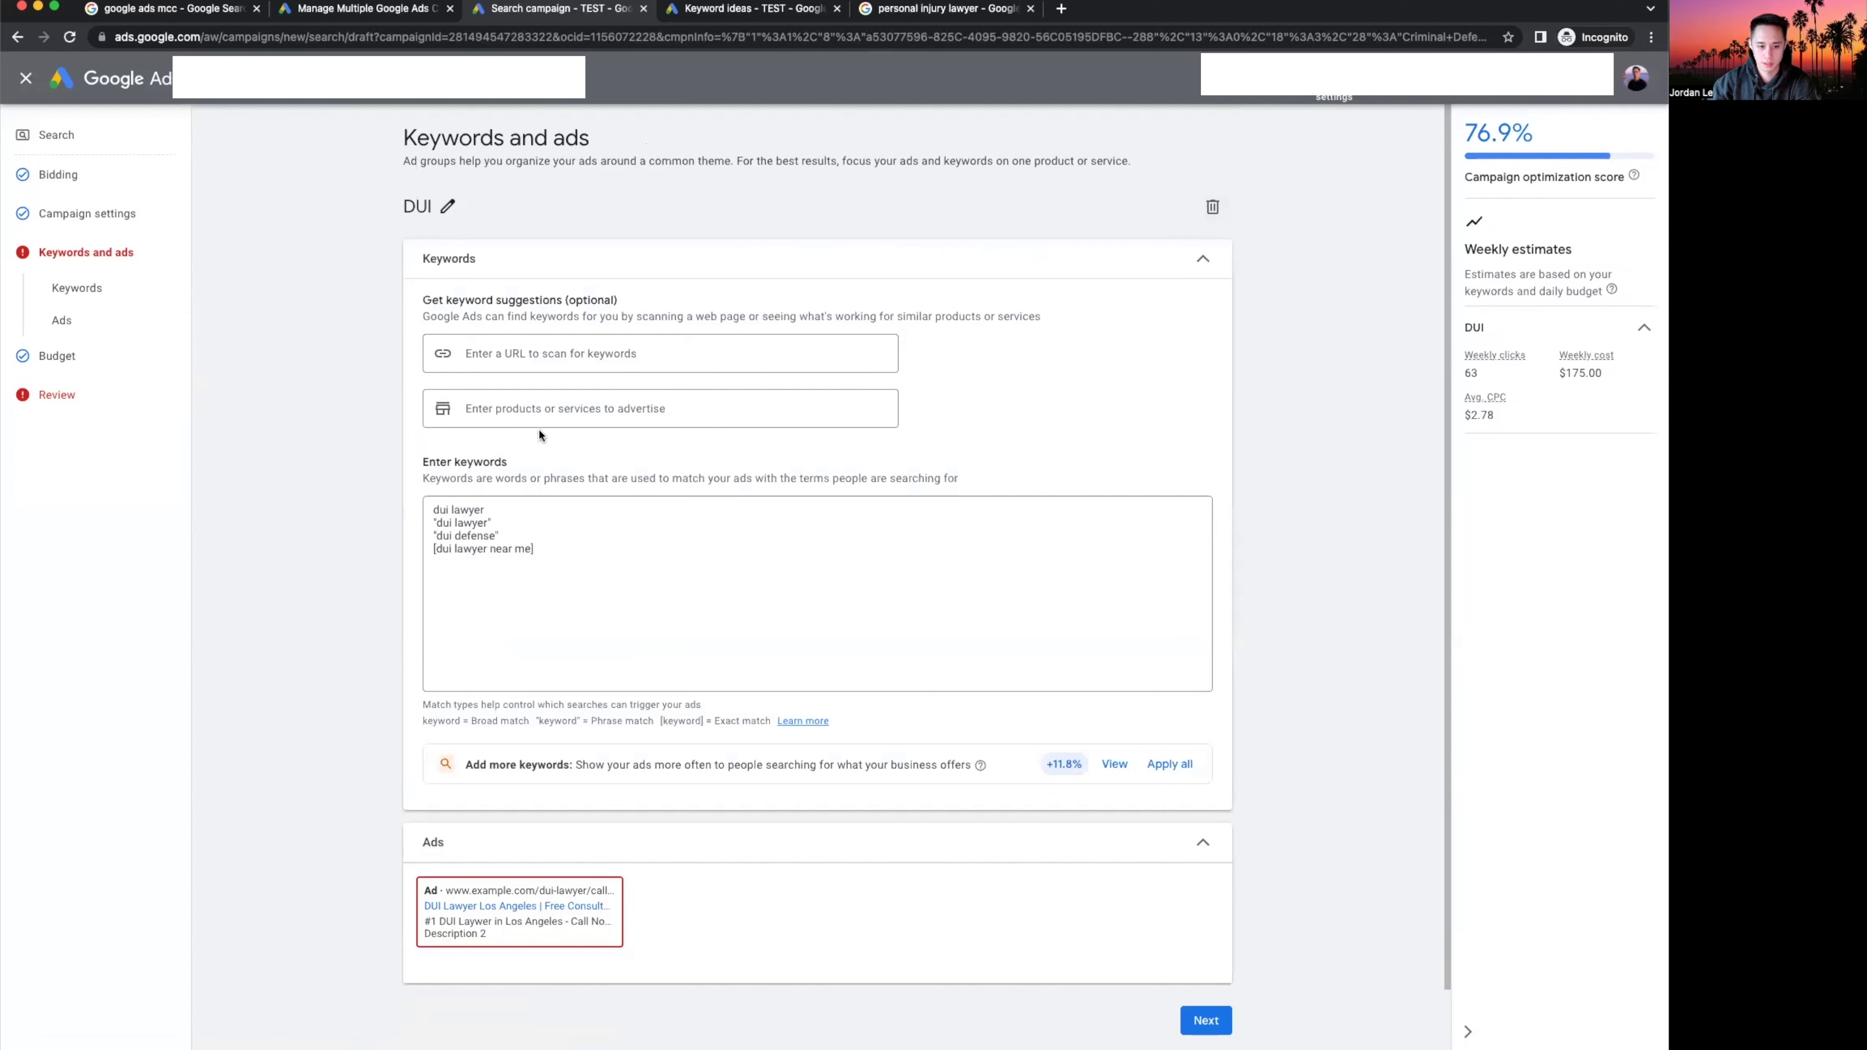
click(638, 926)
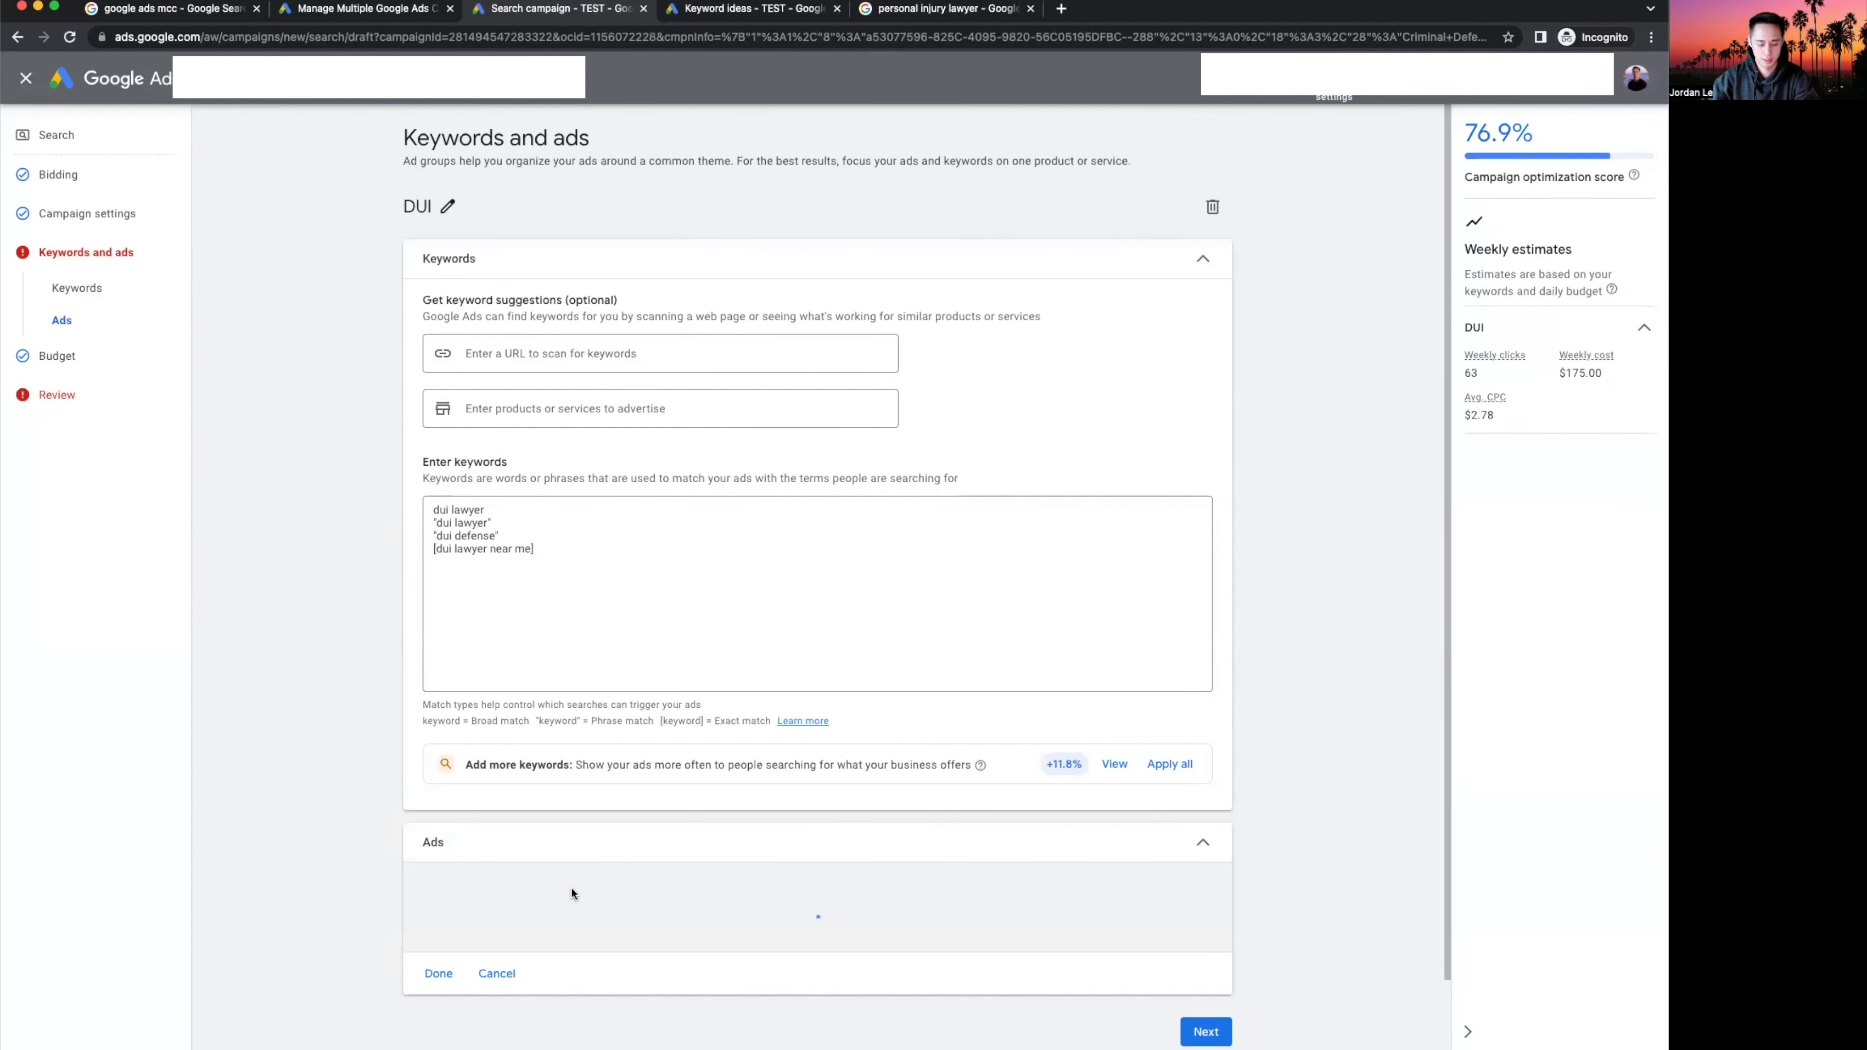
click(560, 1015)
text(test)
scroll(560, 956, down, 5)
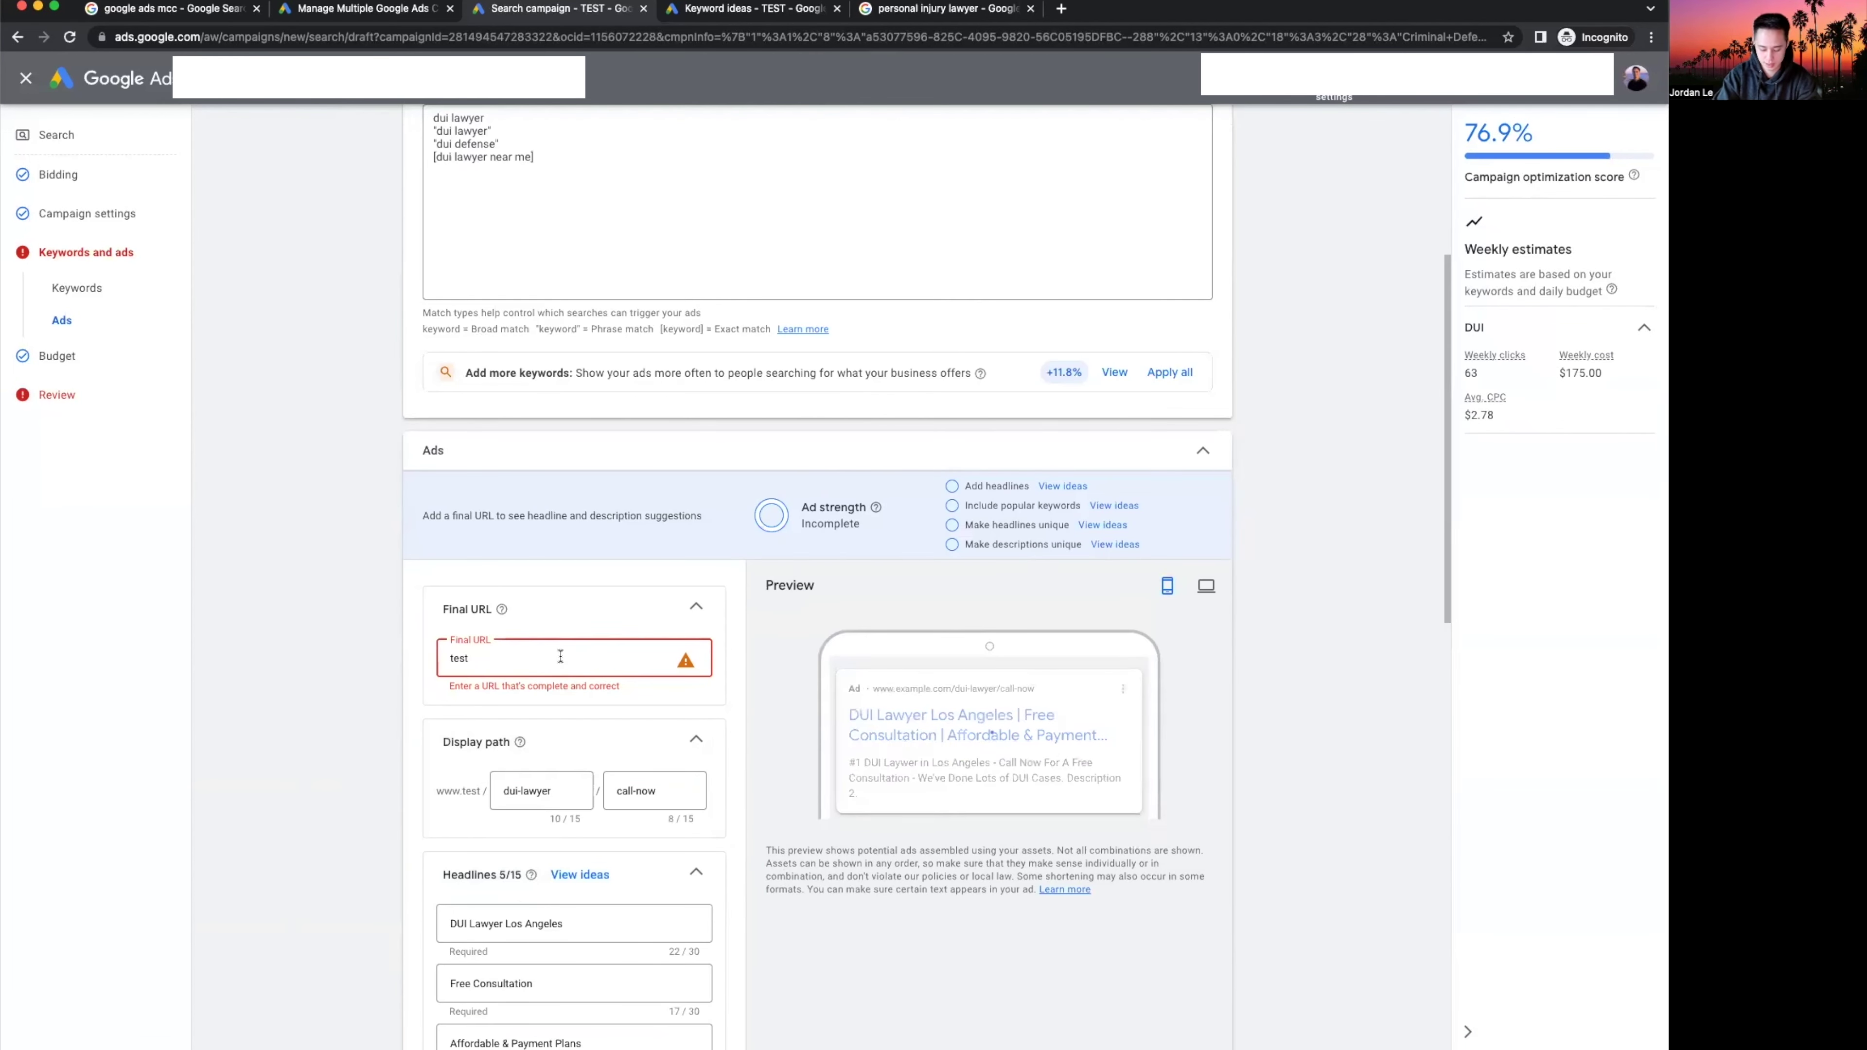
click(803, 452)
click(832, 854)
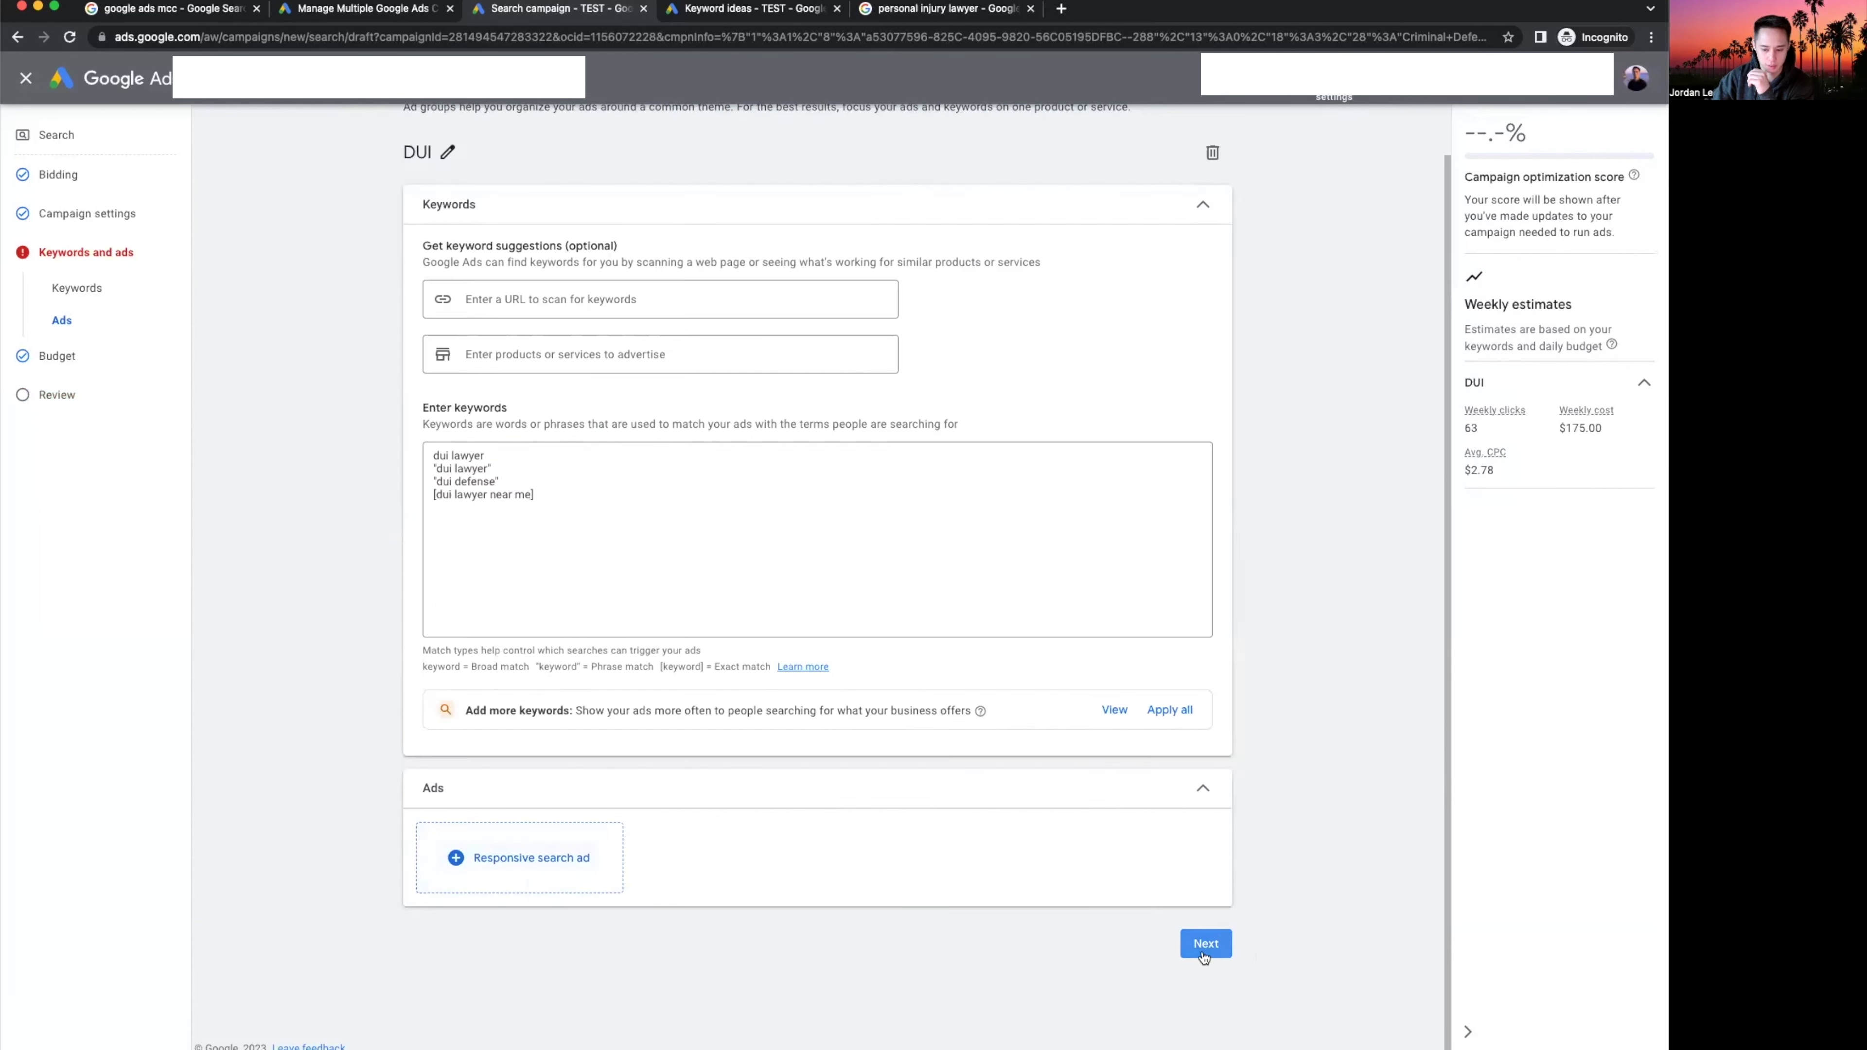
Proceed through the budget page to the campaign review and publish the campaign despite its missing ad information.
click(1204, 944)
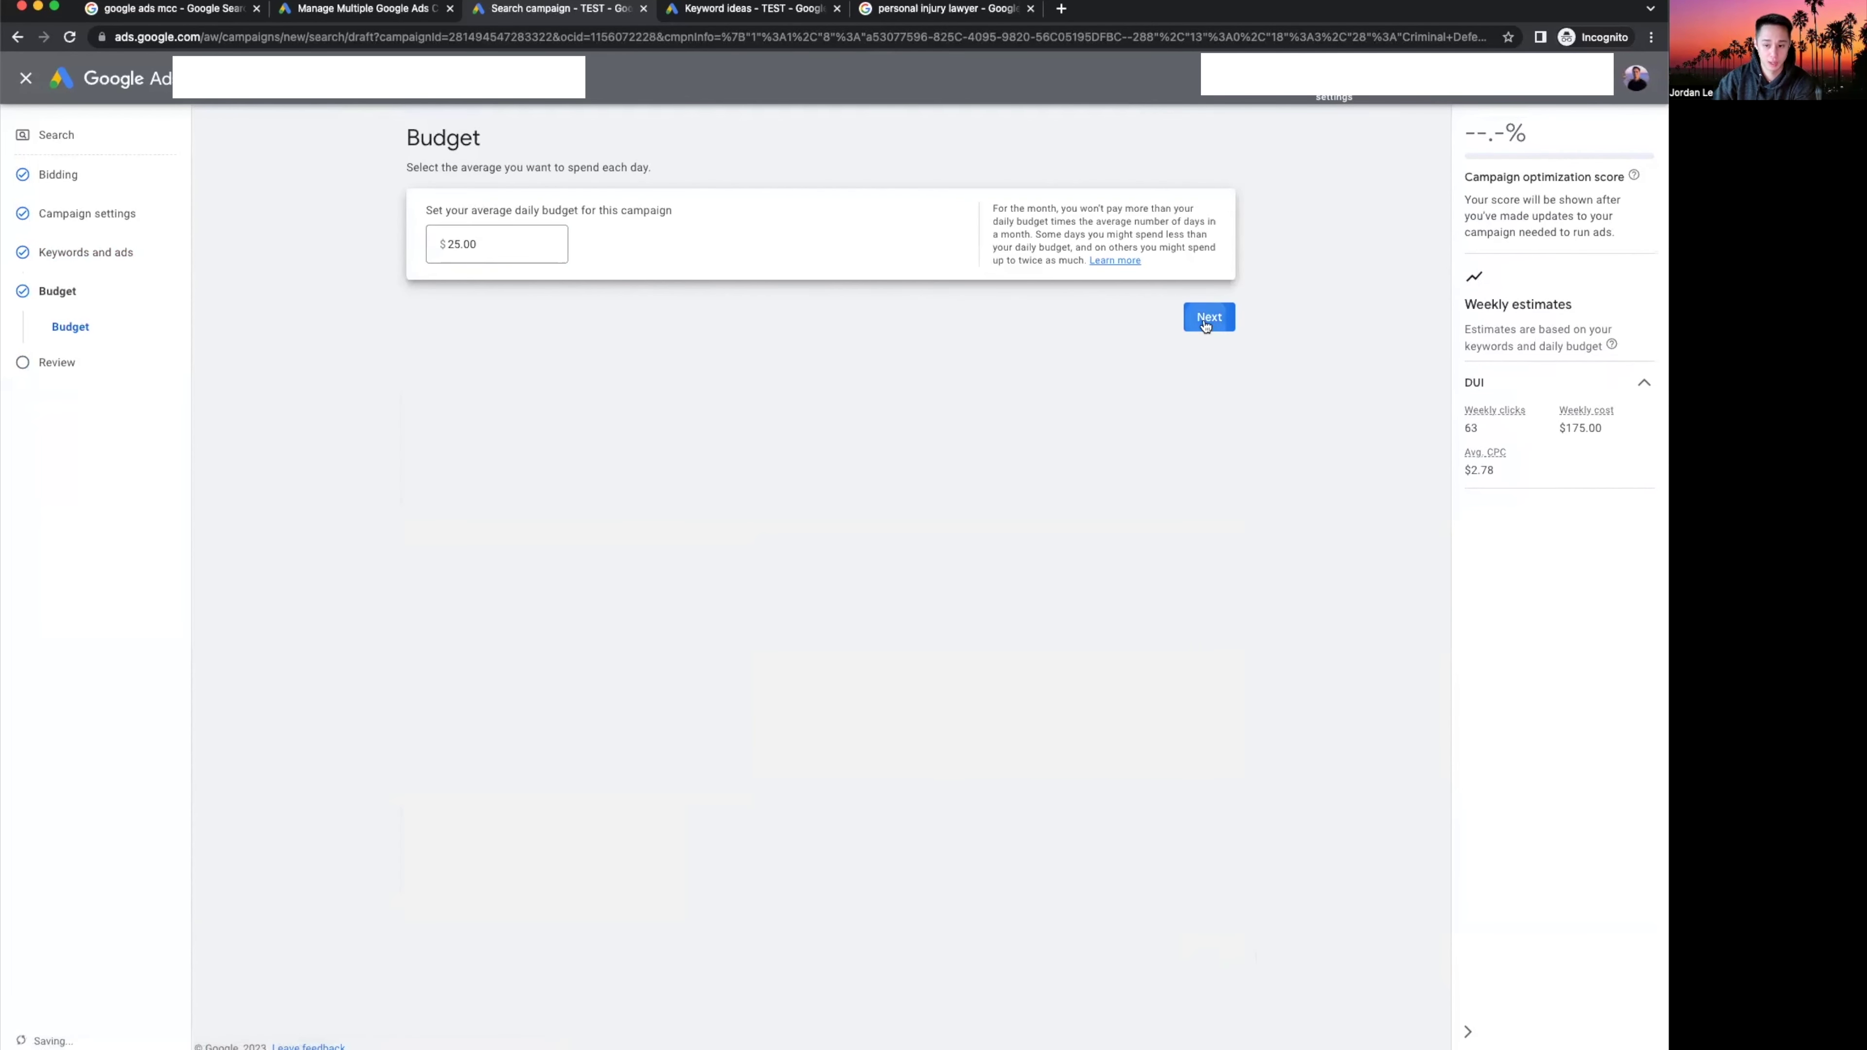
click(1209, 317)
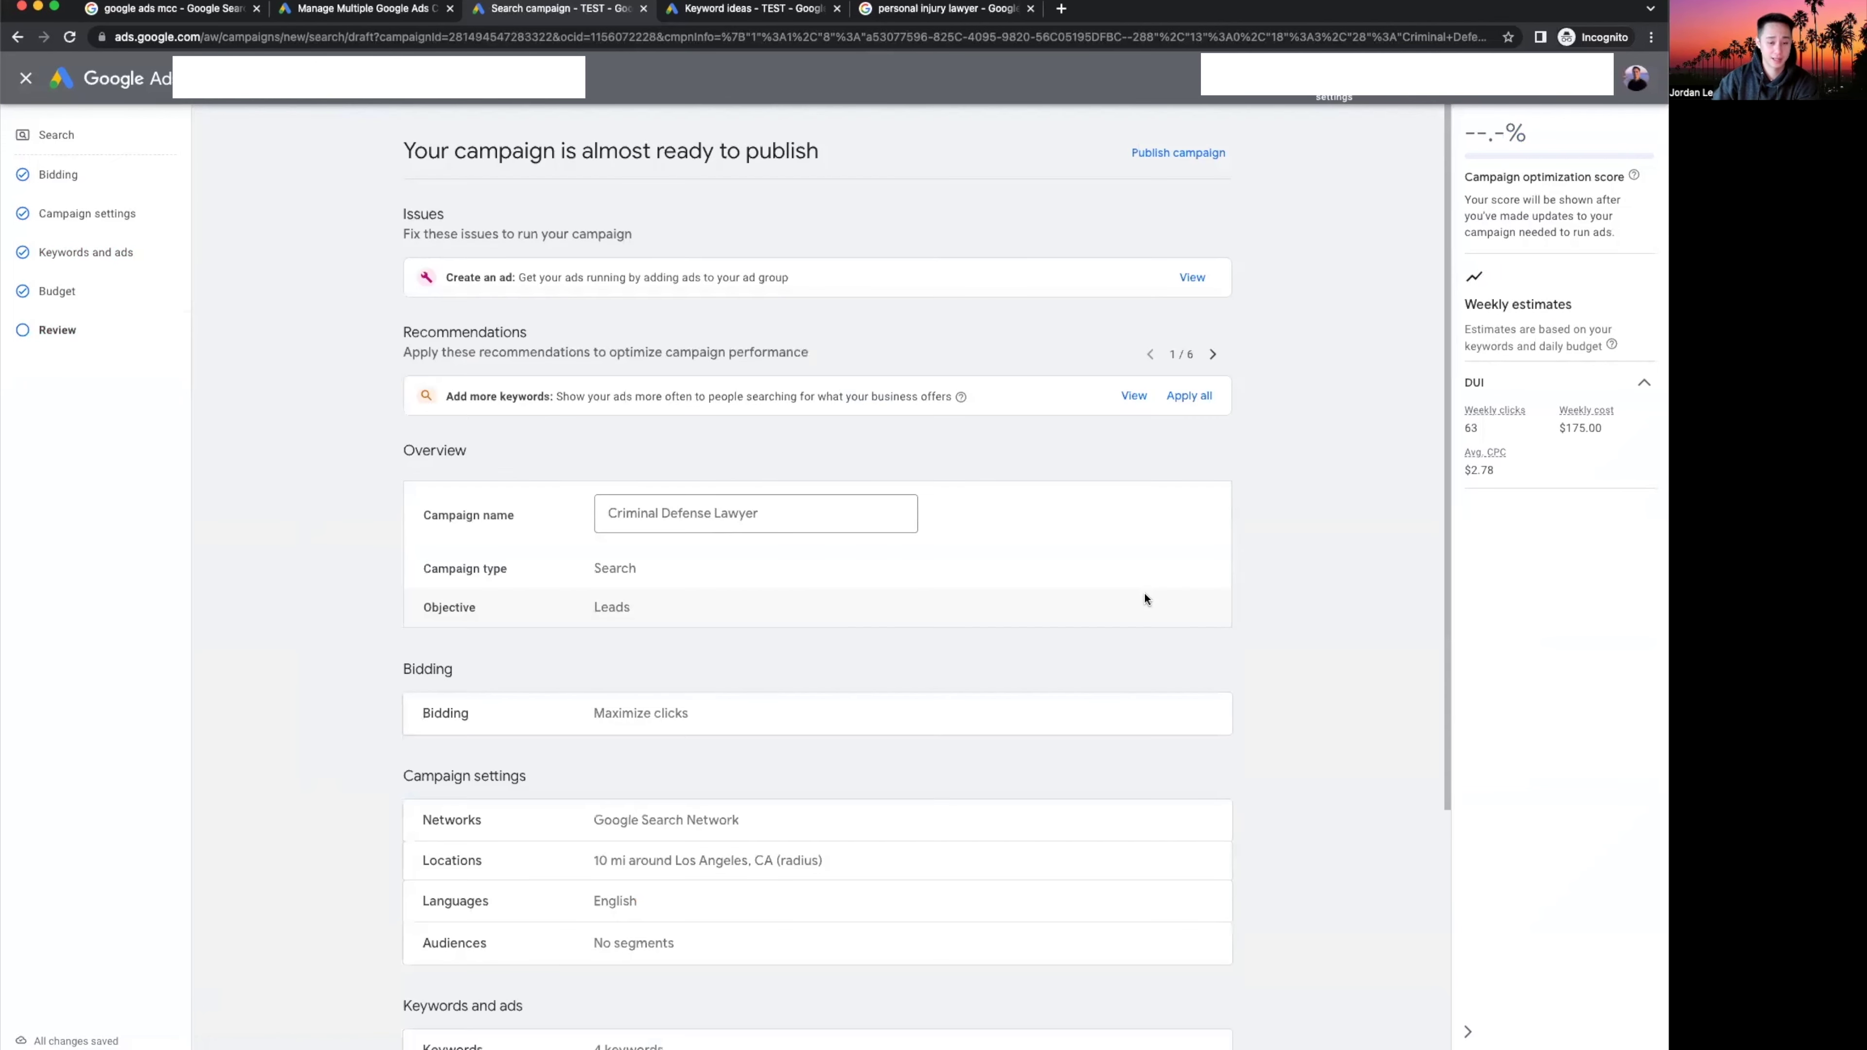
scroll(1121, 607, down, 5)
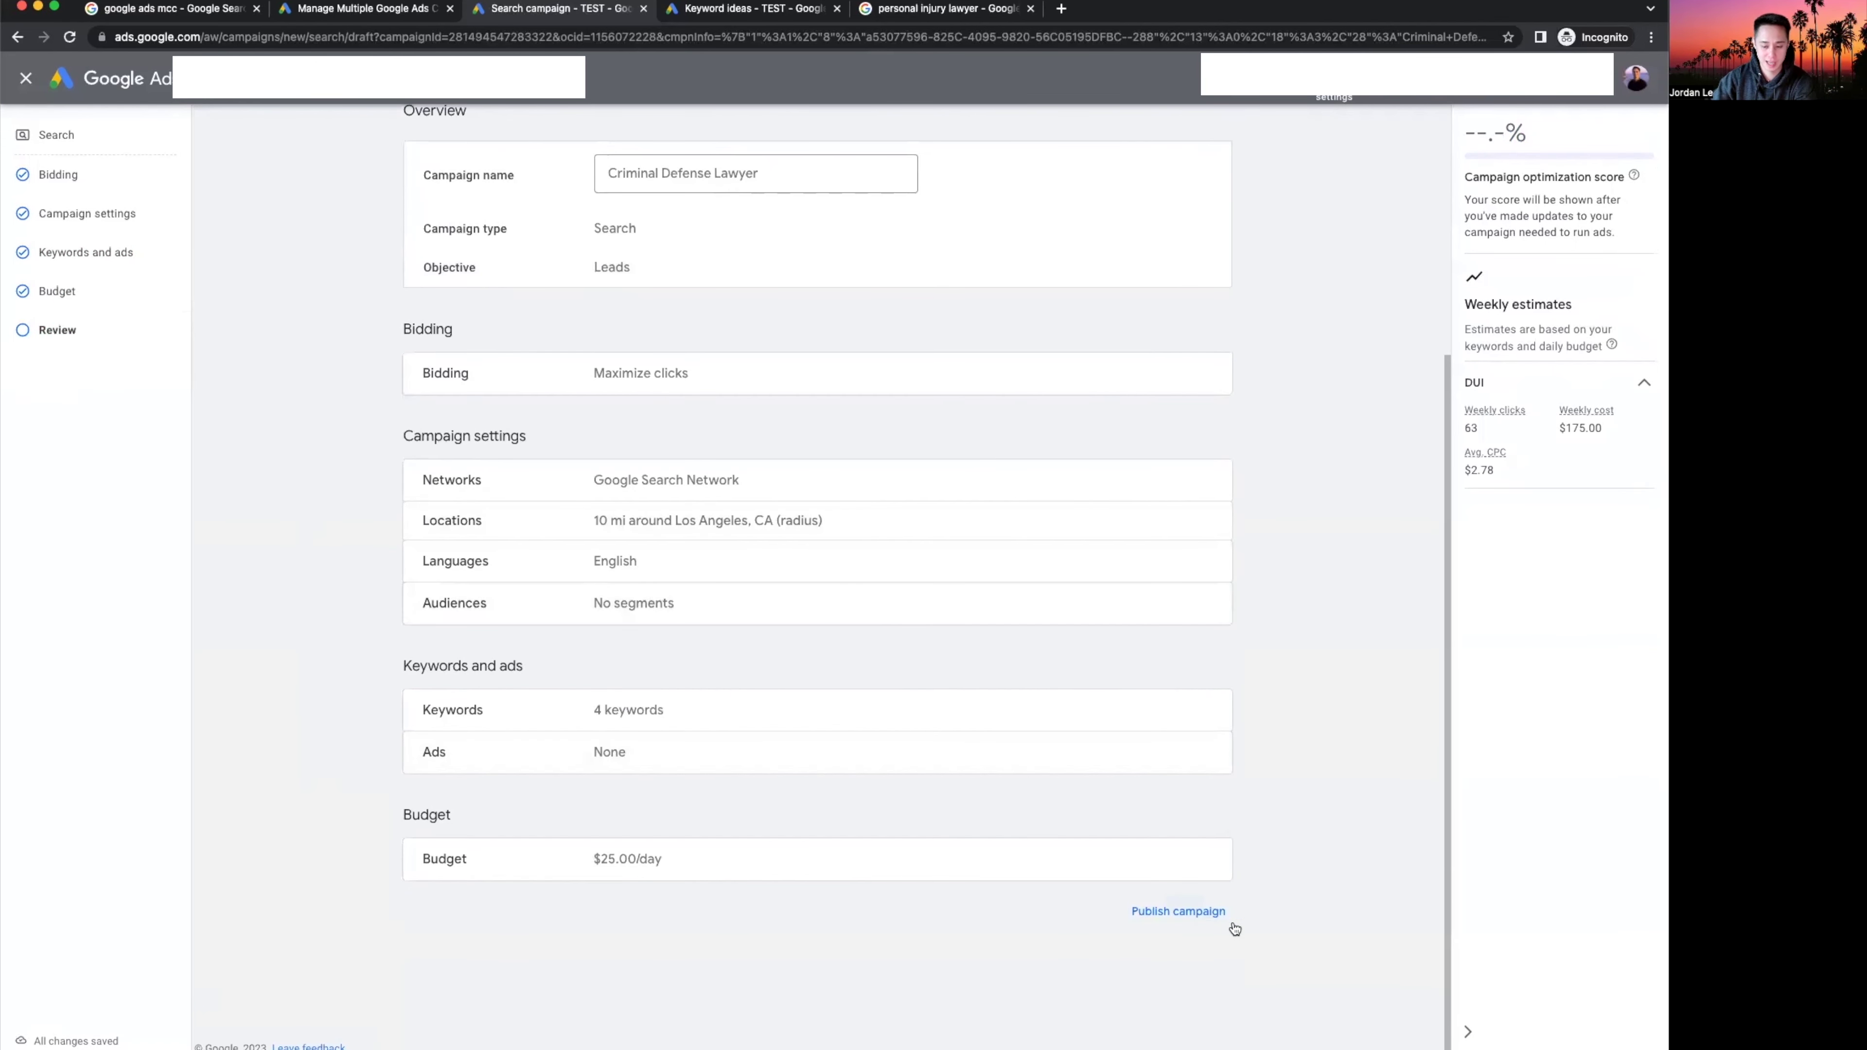
click(1159, 912)
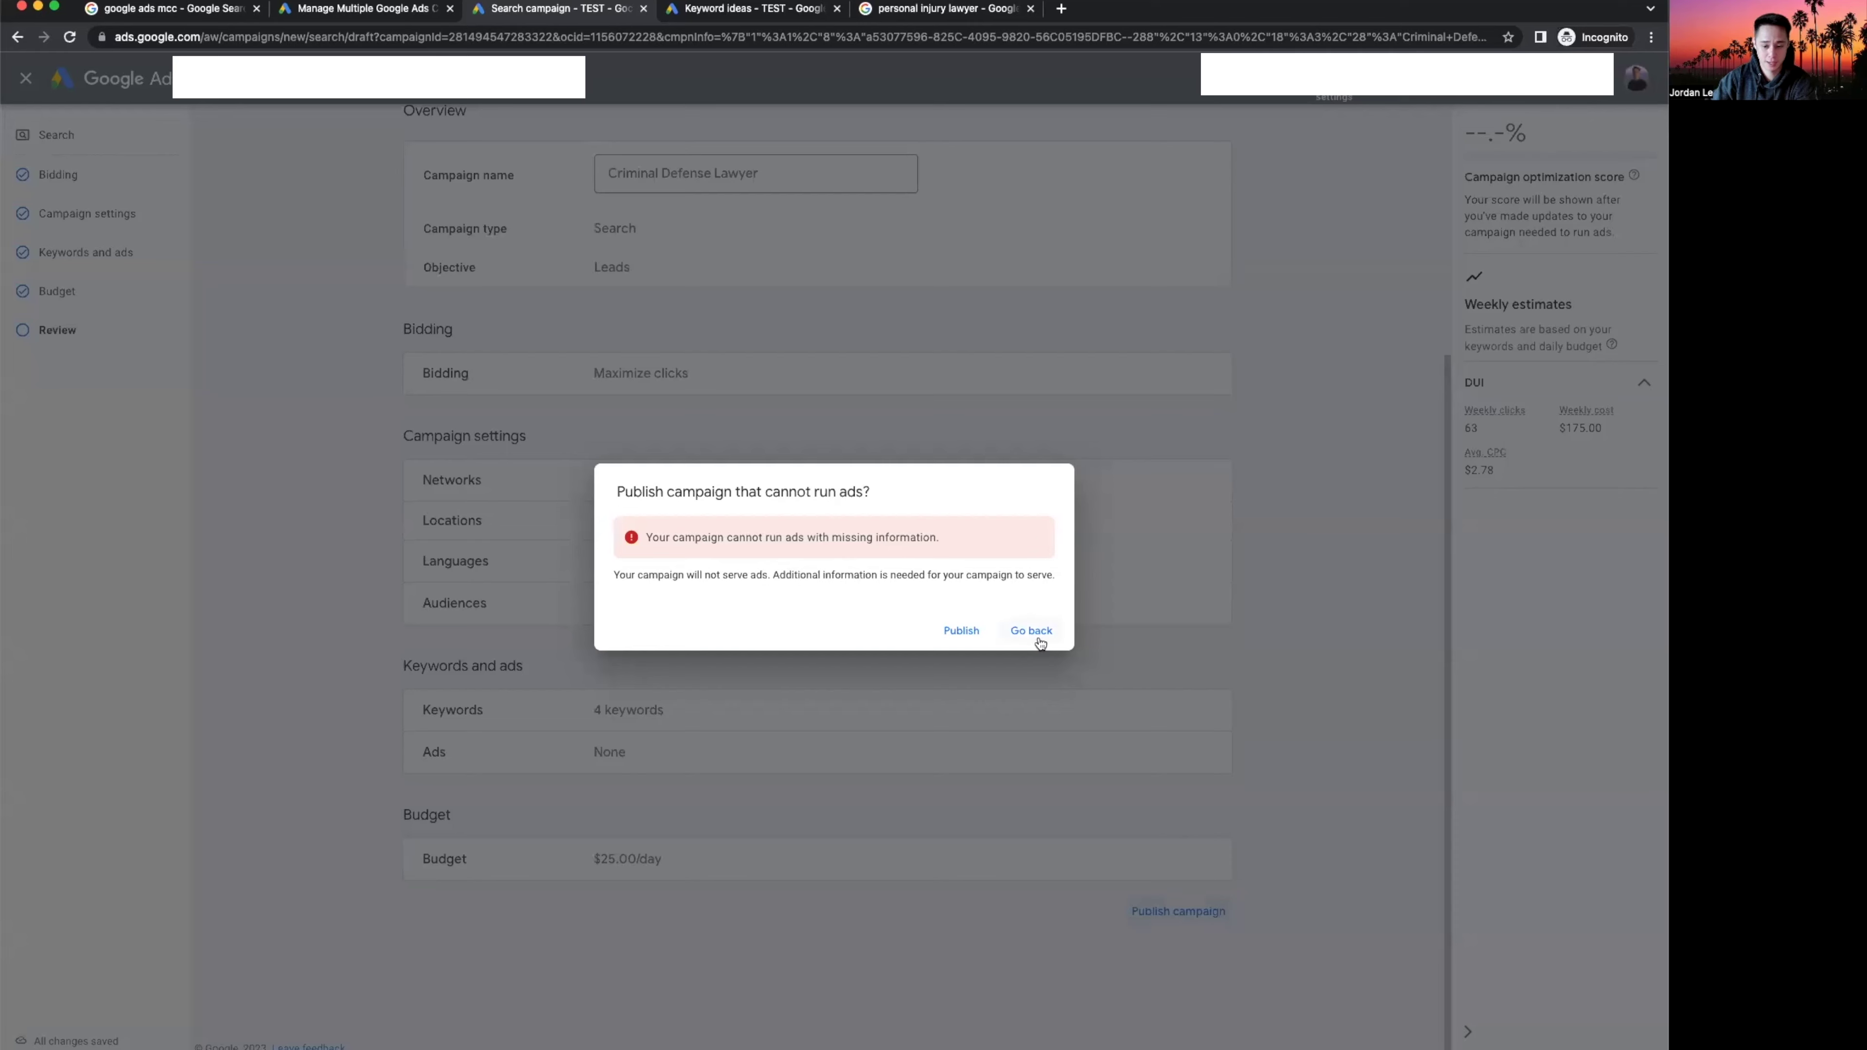
drag(696, 537, 836, 548)
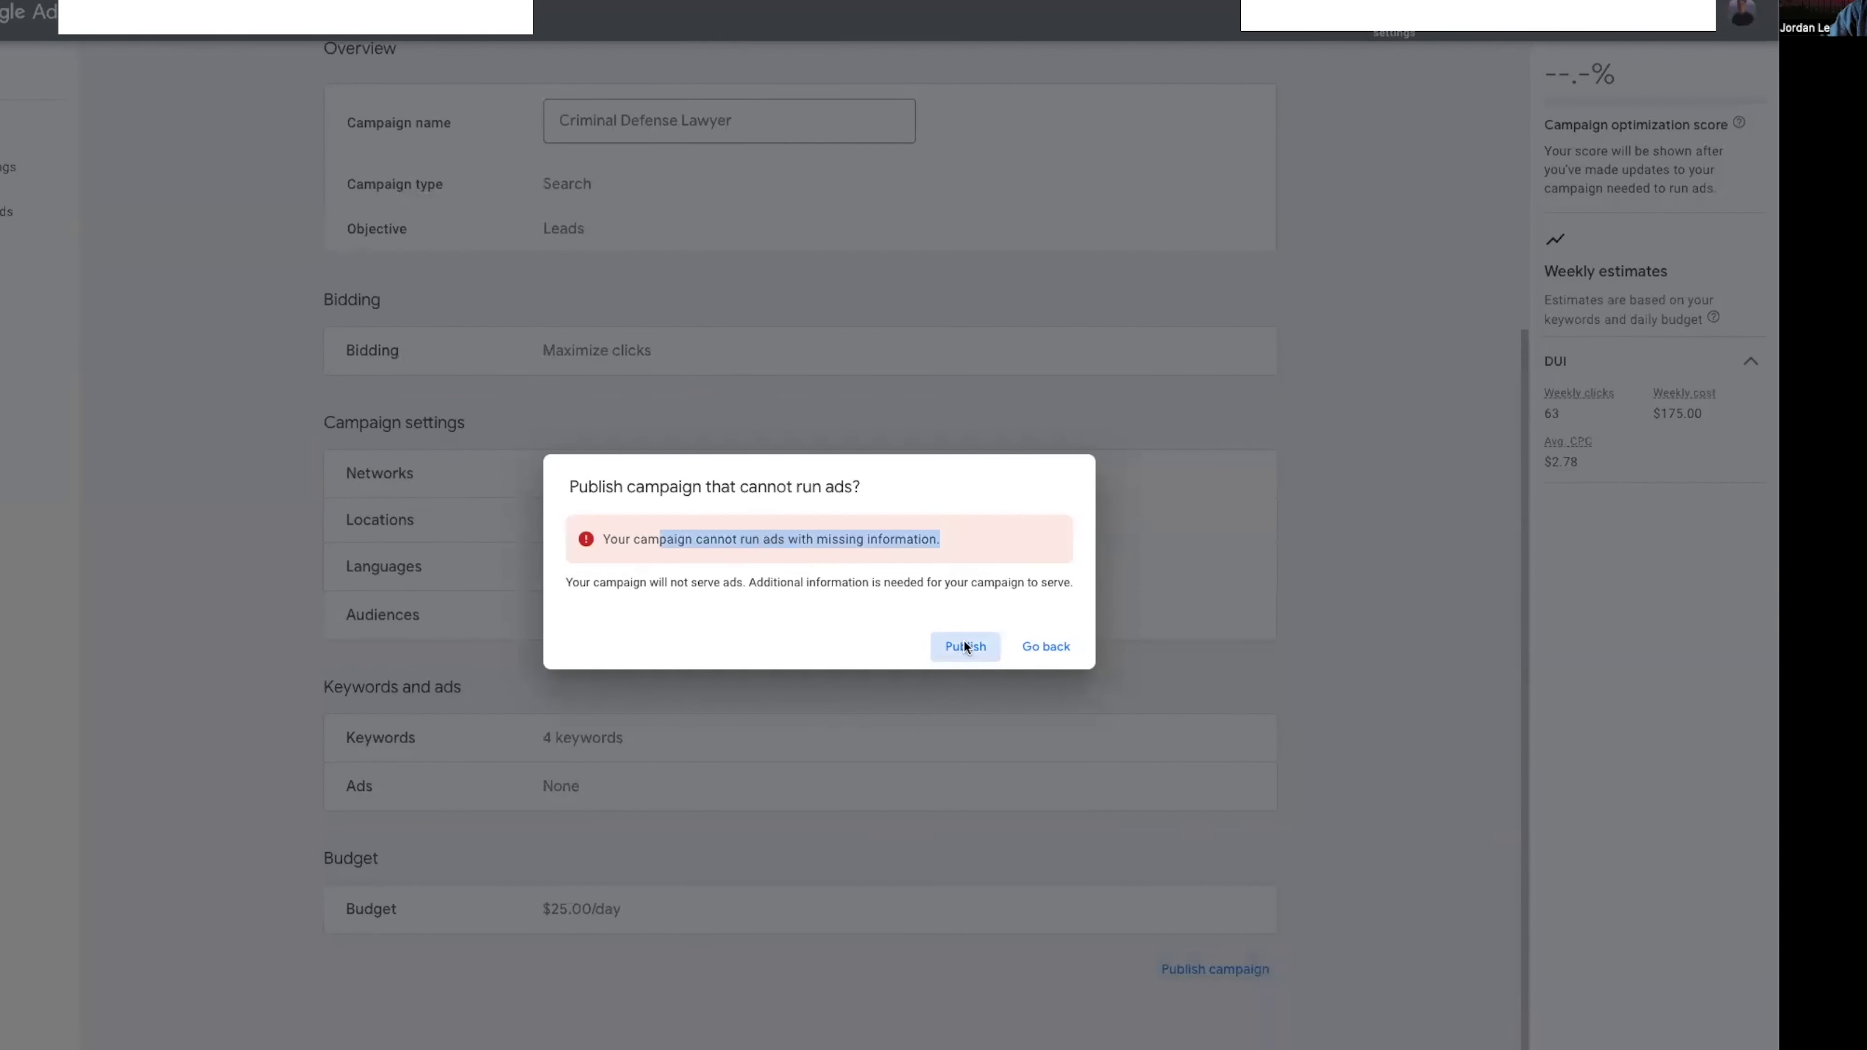
click(964, 646)
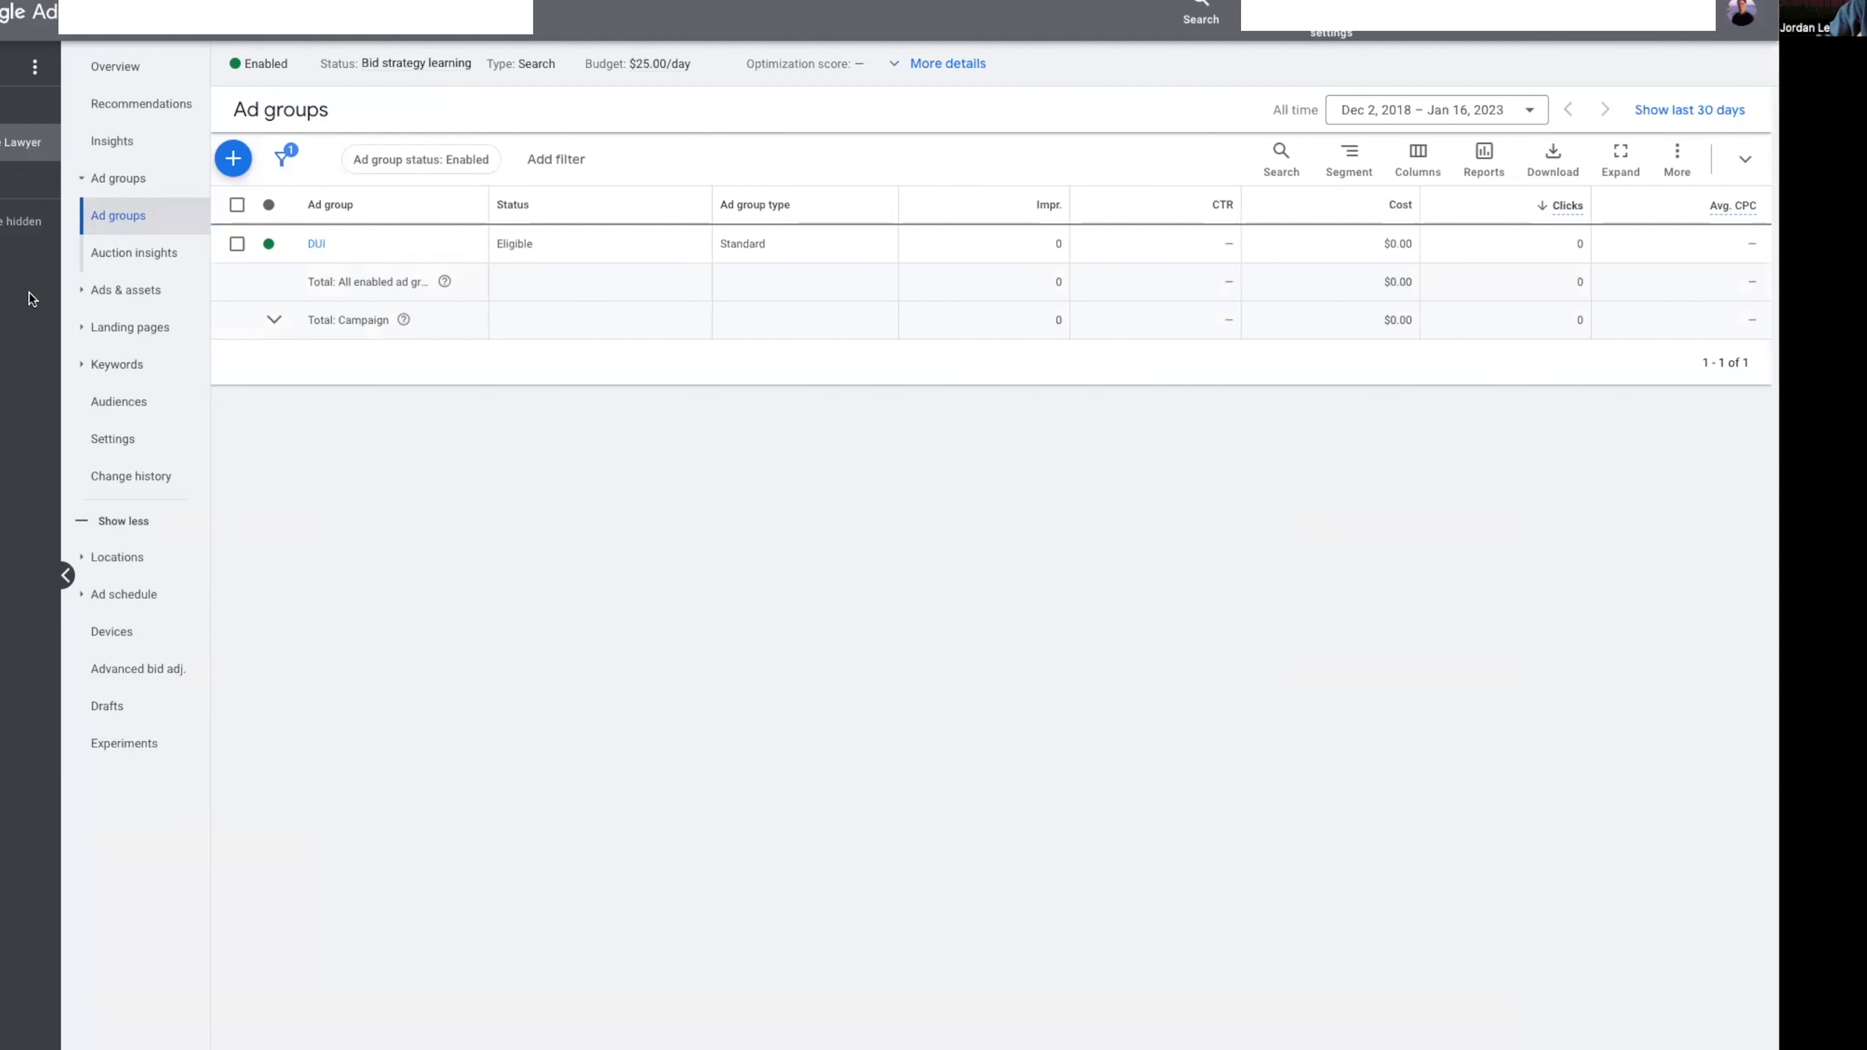
Look through the DUI ad group's keywords, the Criminal Defense Lawyer campaign's keywords and the campaign's ad groups.
click(66, 576)
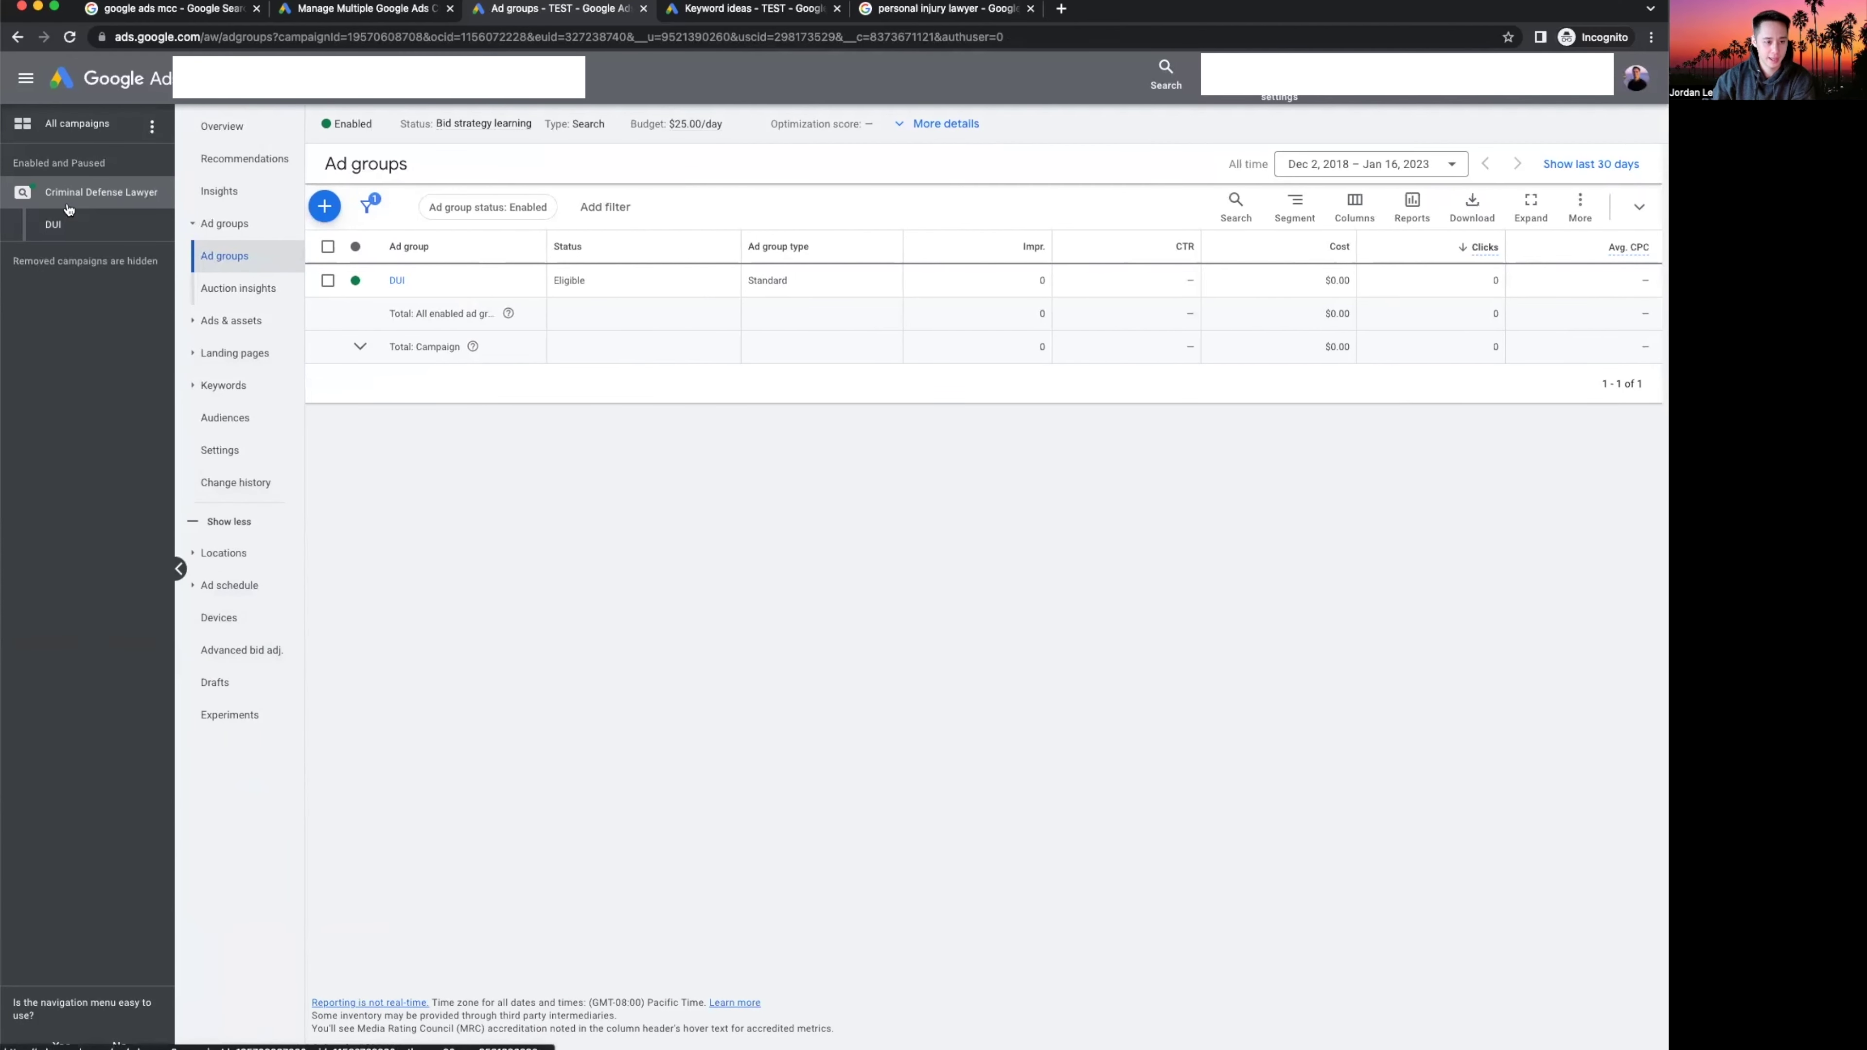
click(77, 237)
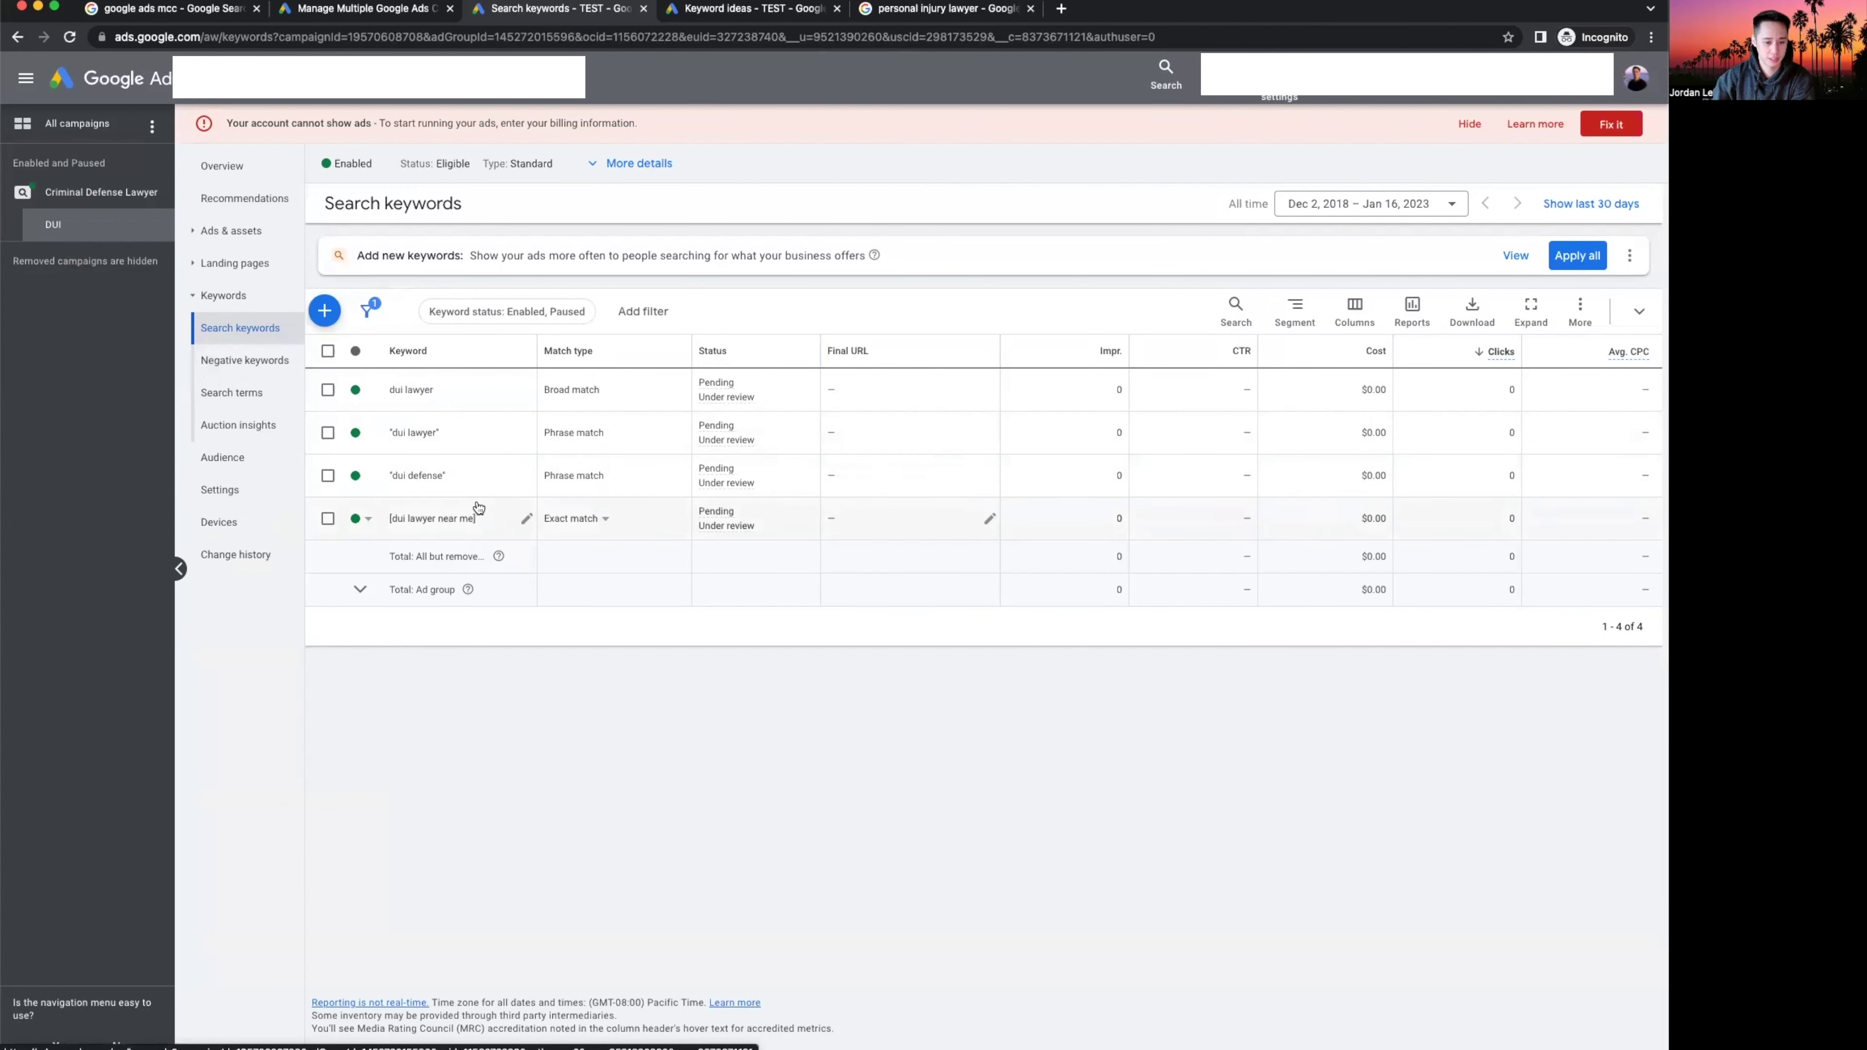
click(73, 195)
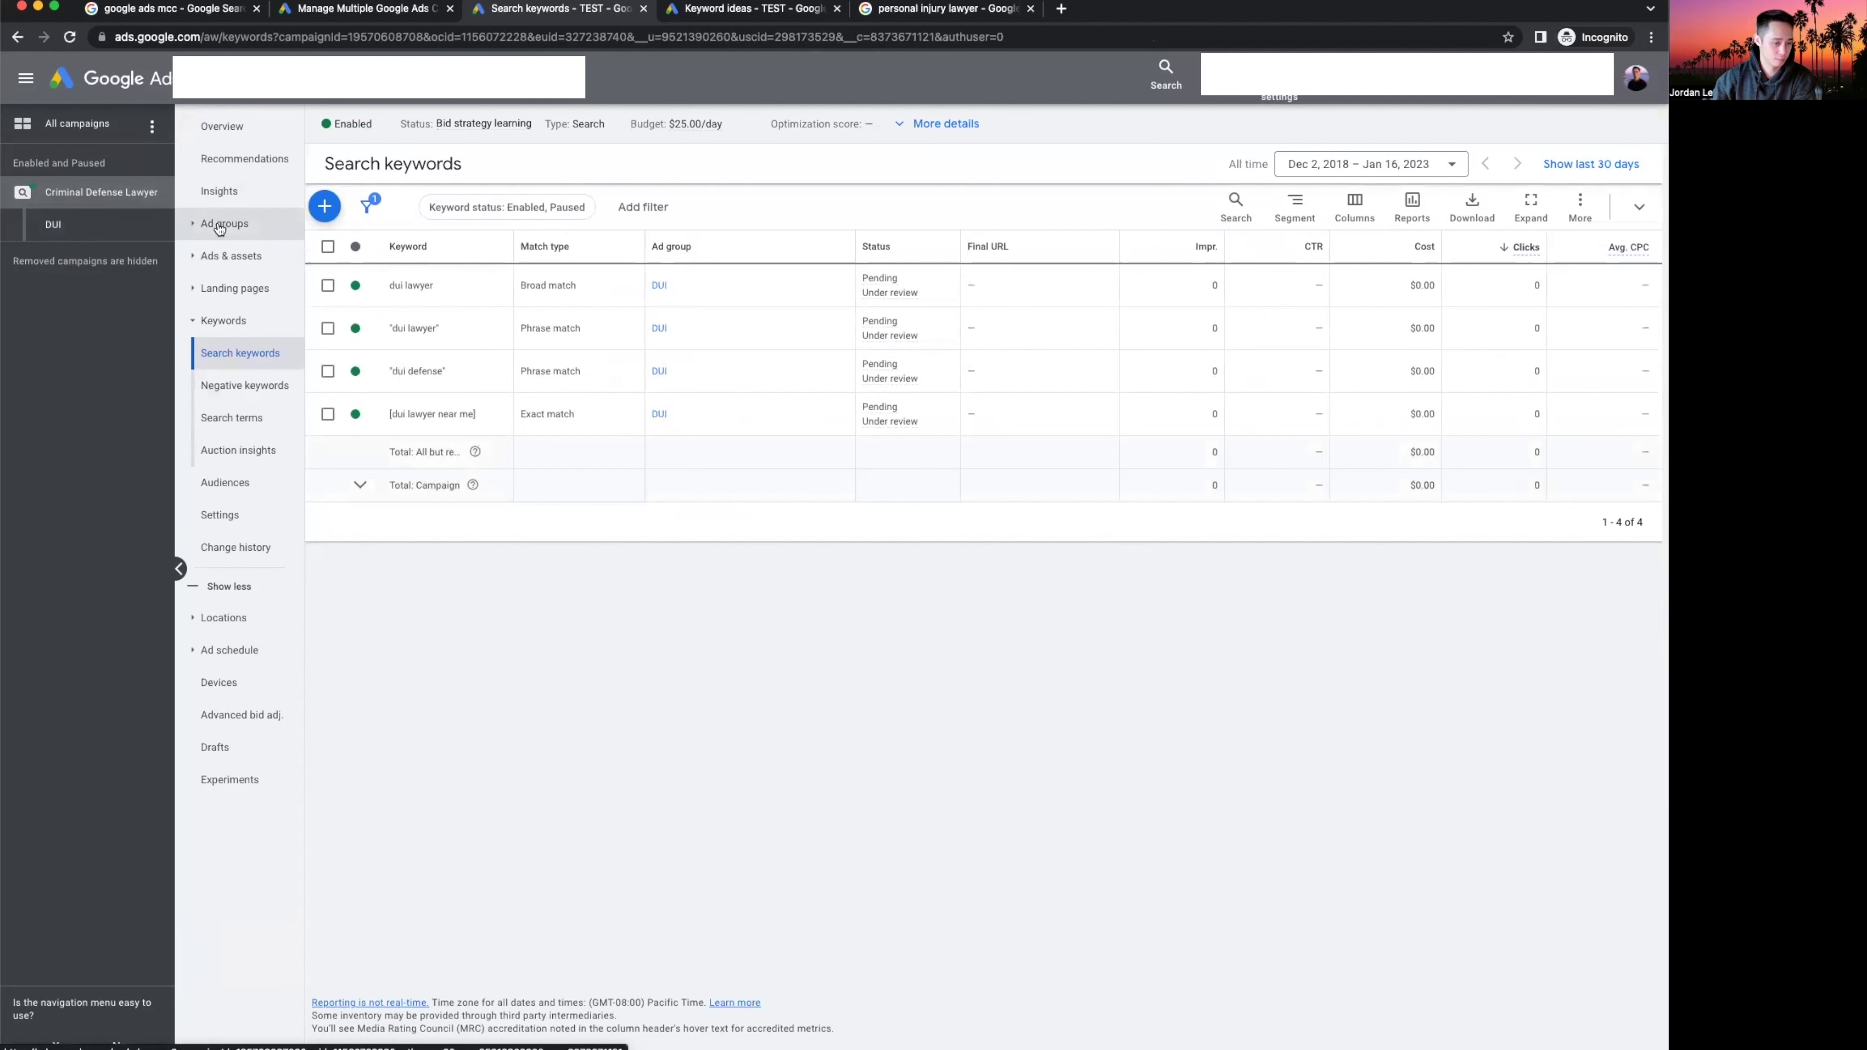
click(221, 225)
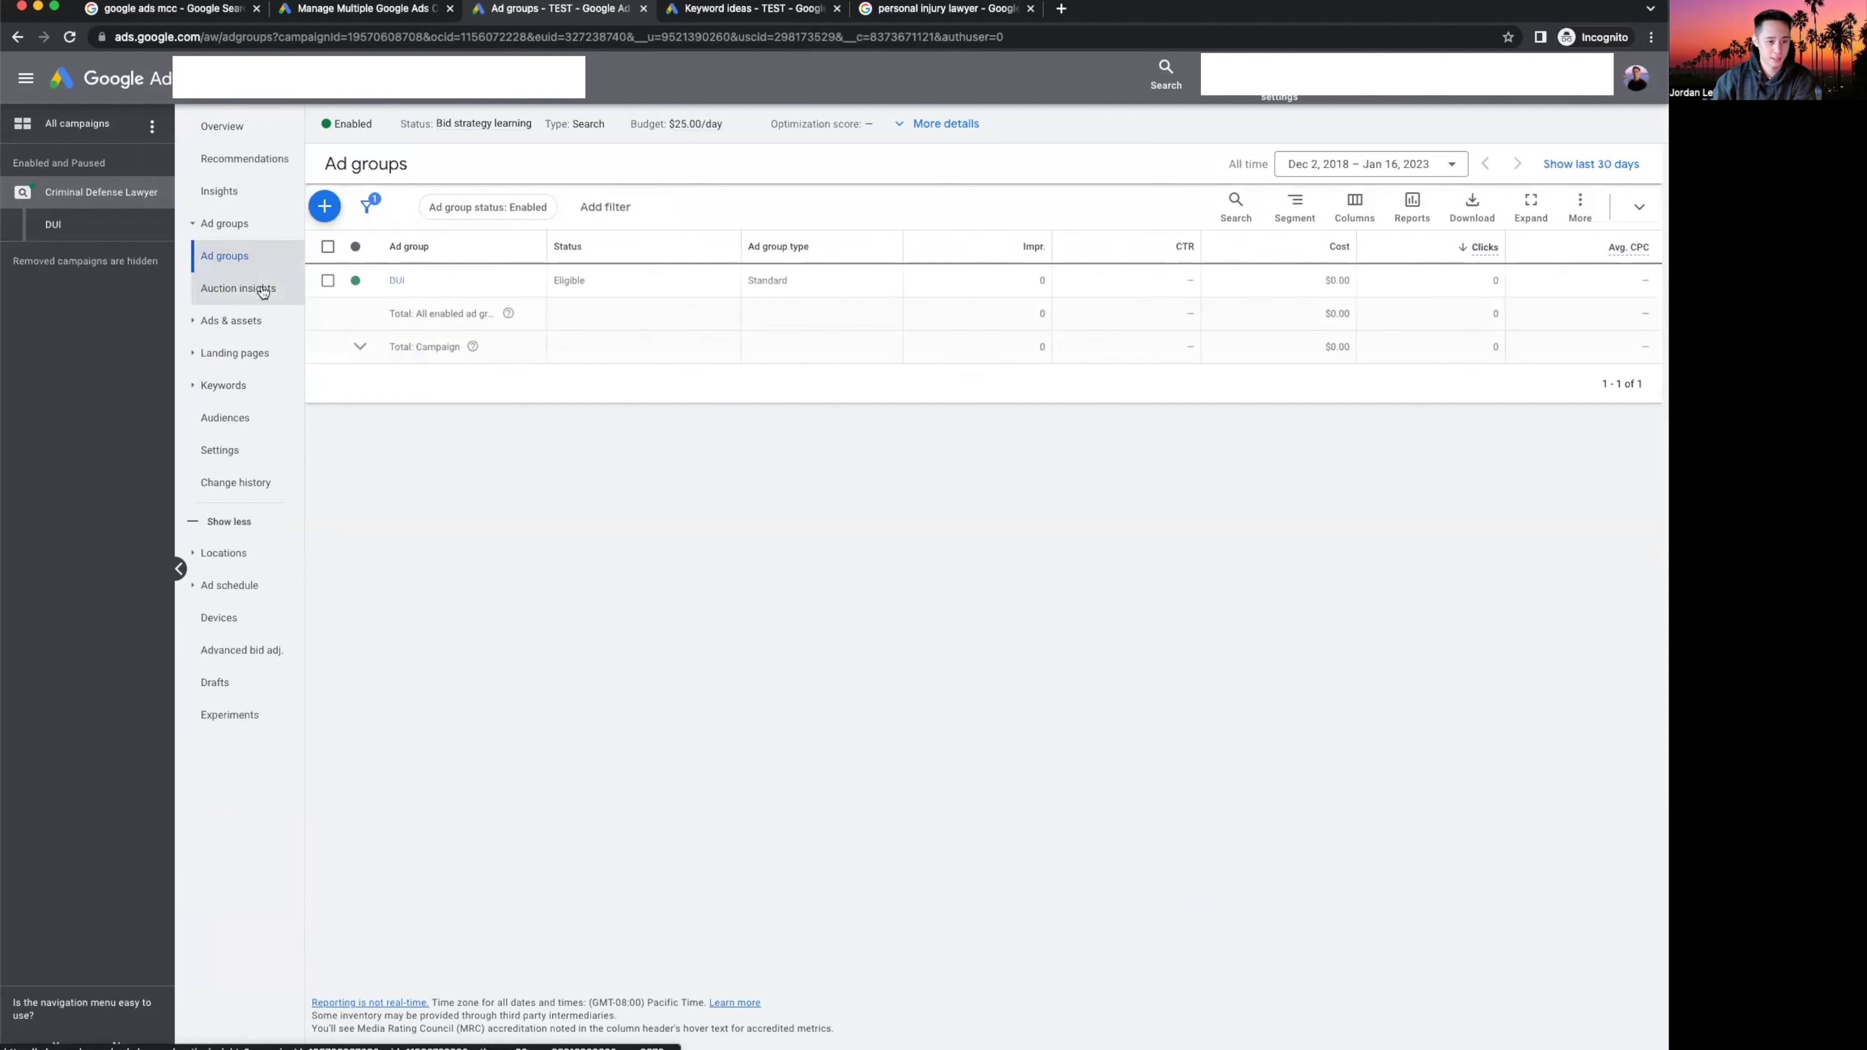
click(325, 210)
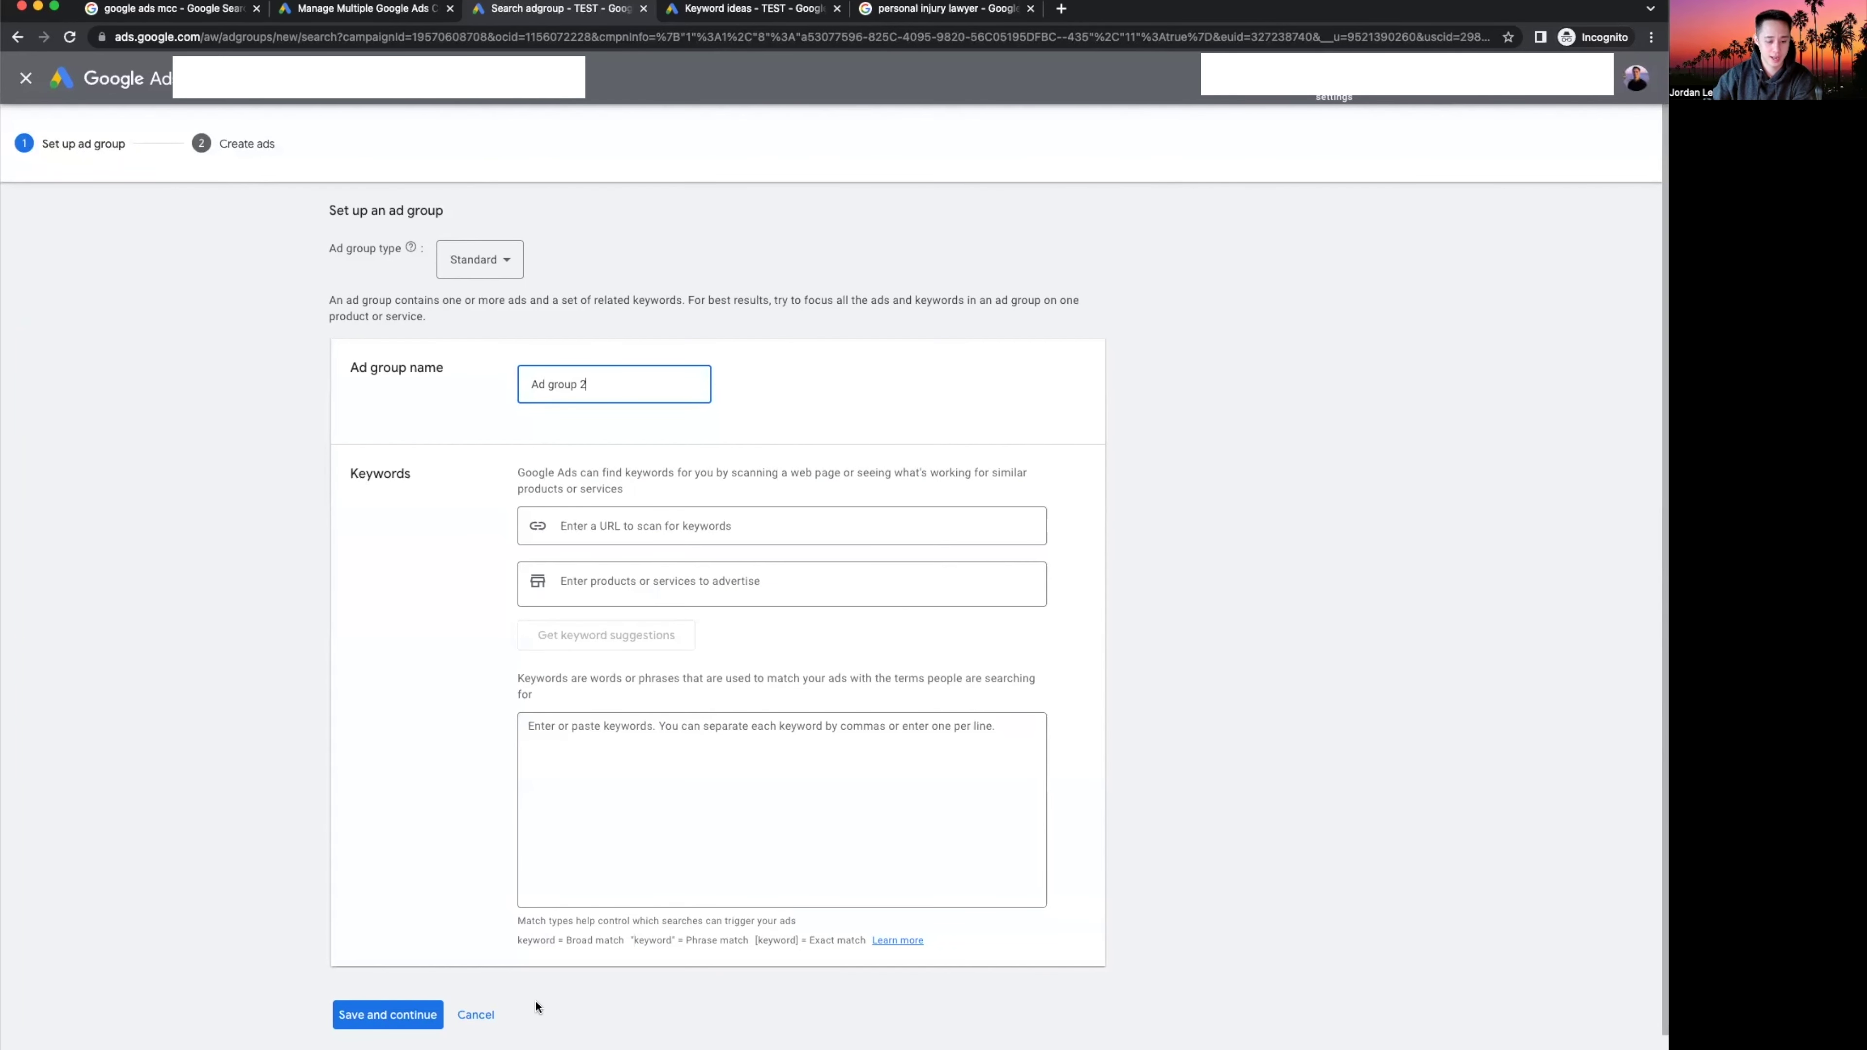
click(477, 1022)
click(1009, 586)
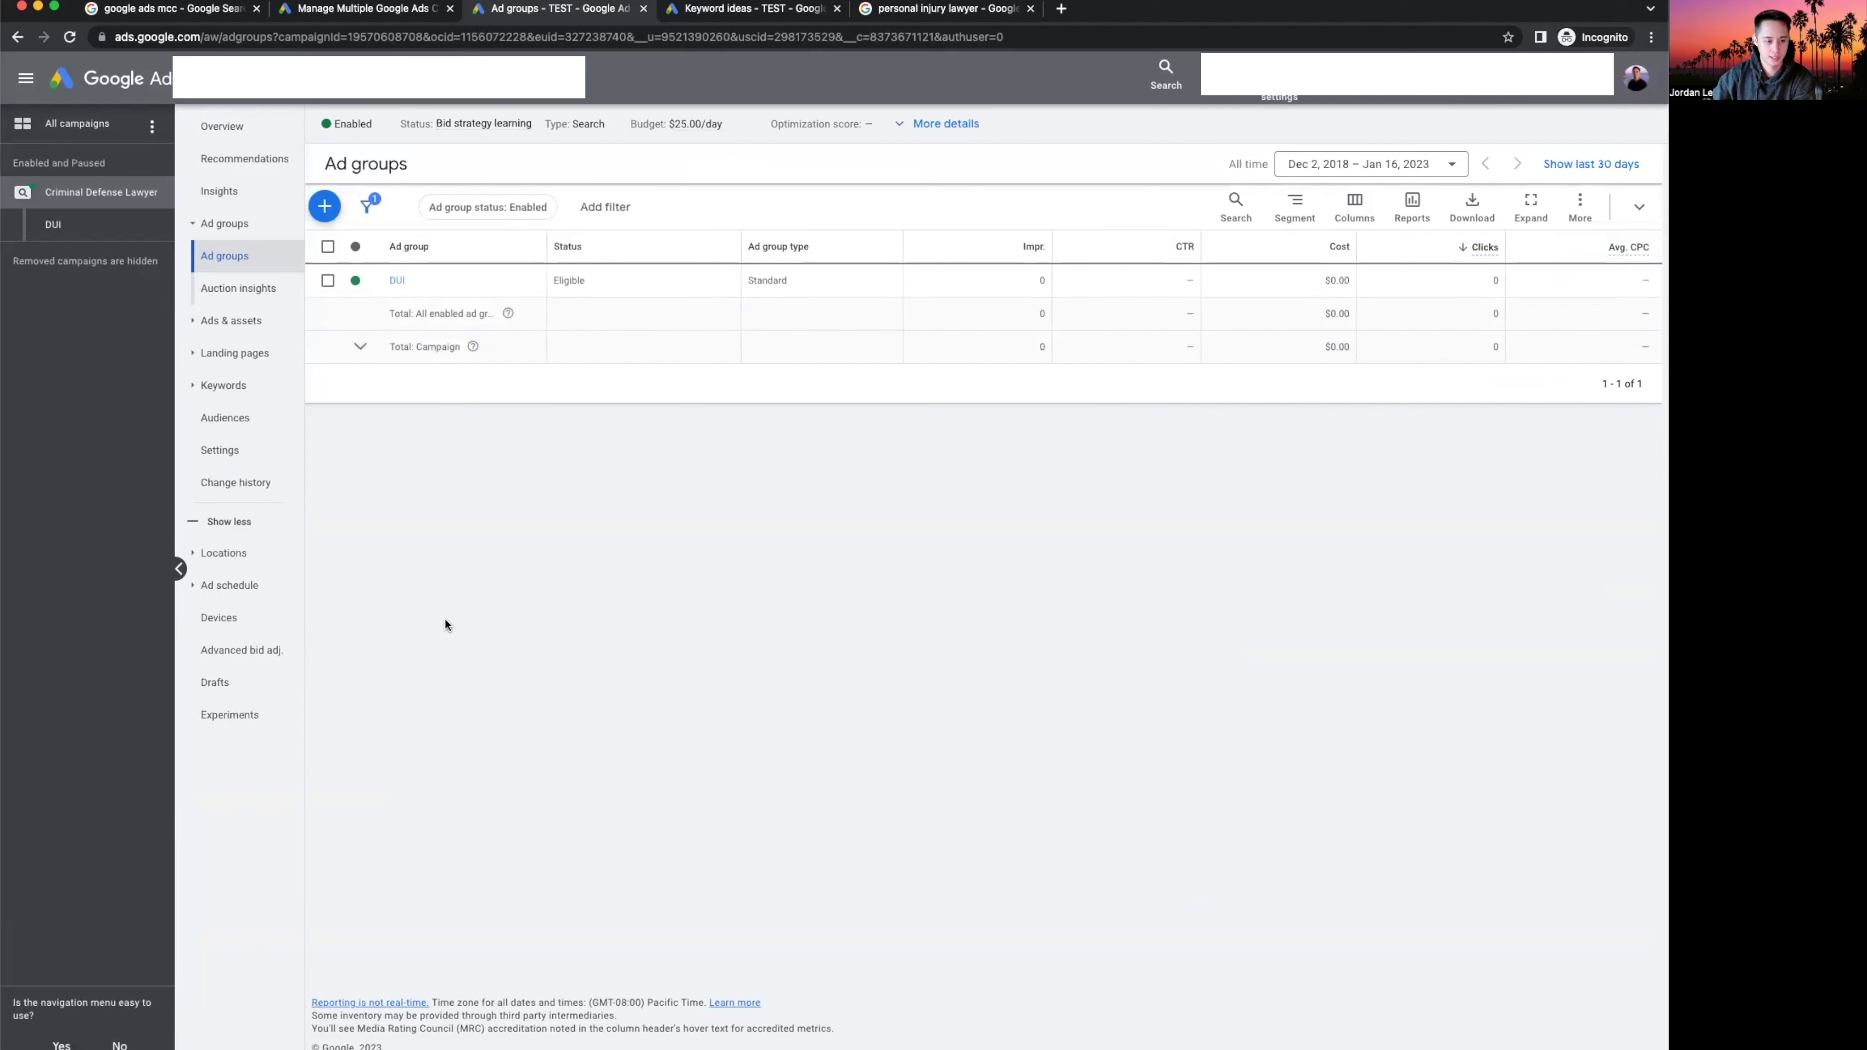
View the account-wide list of campaigns and the options for adding another campaign.
click(77, 123)
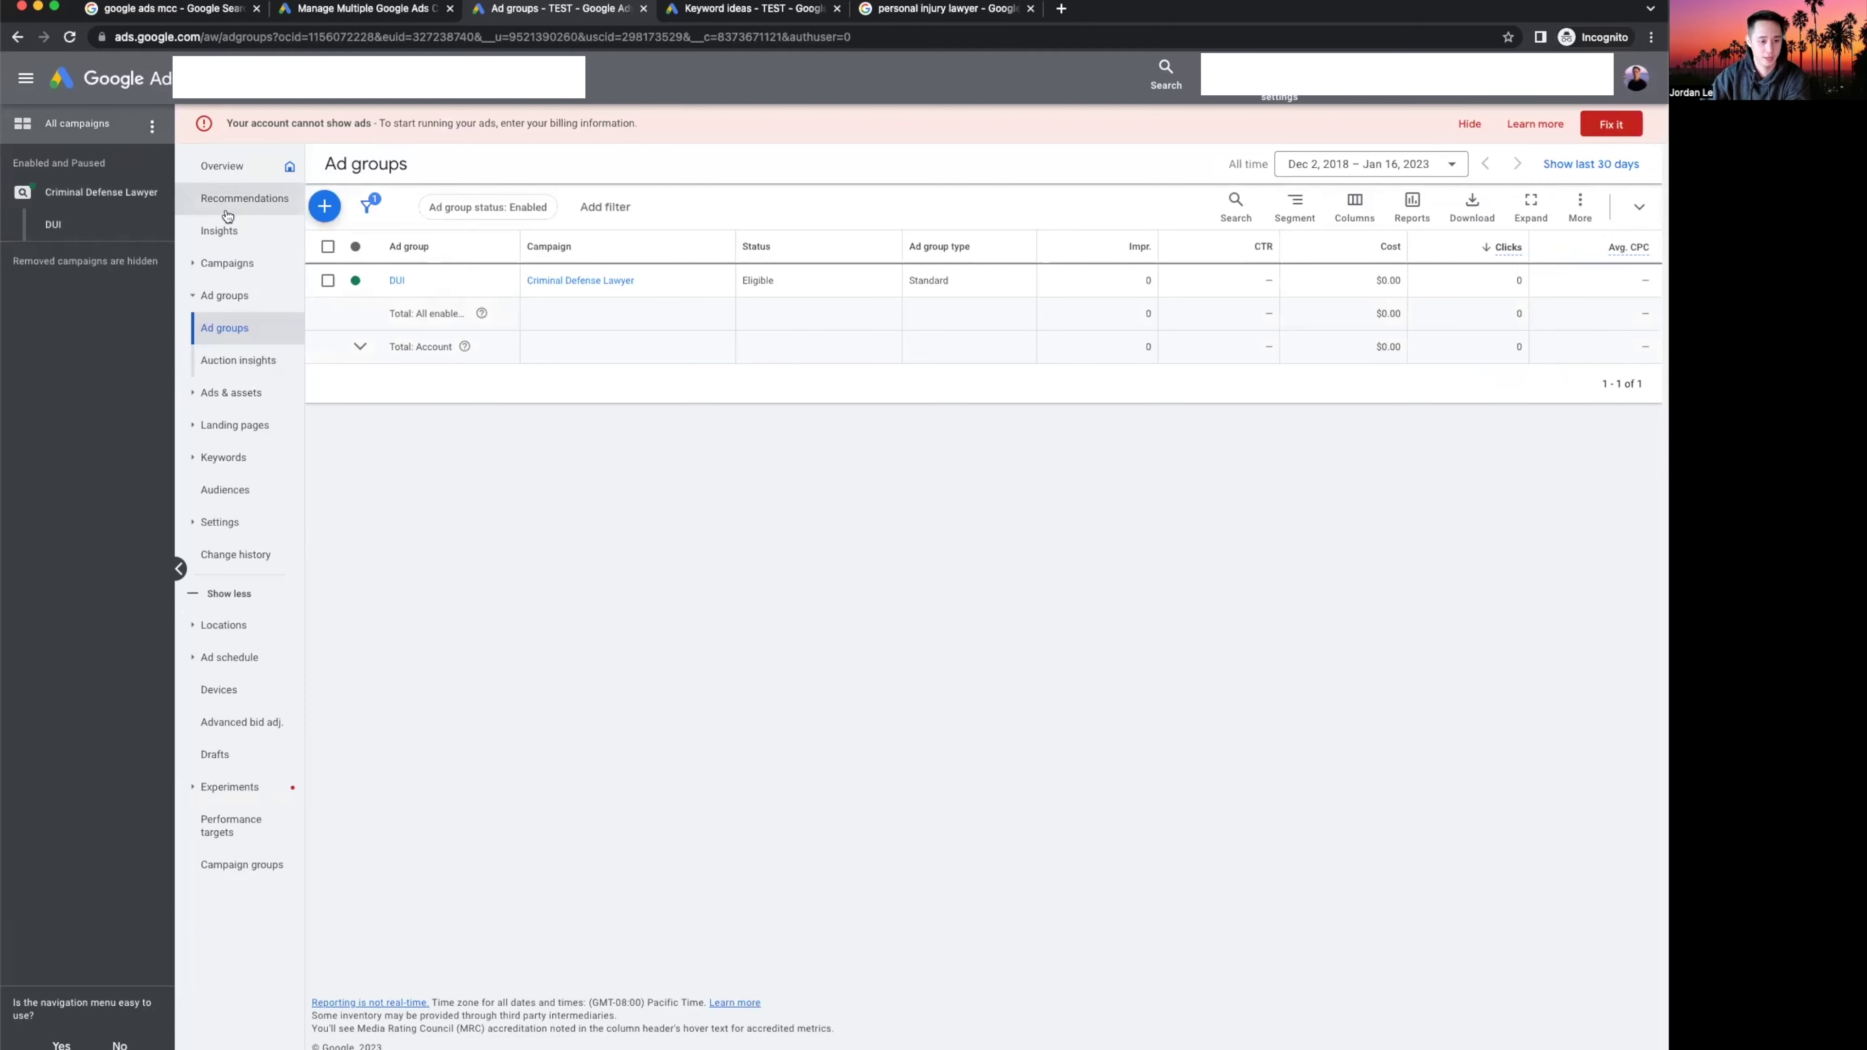
click(227, 262)
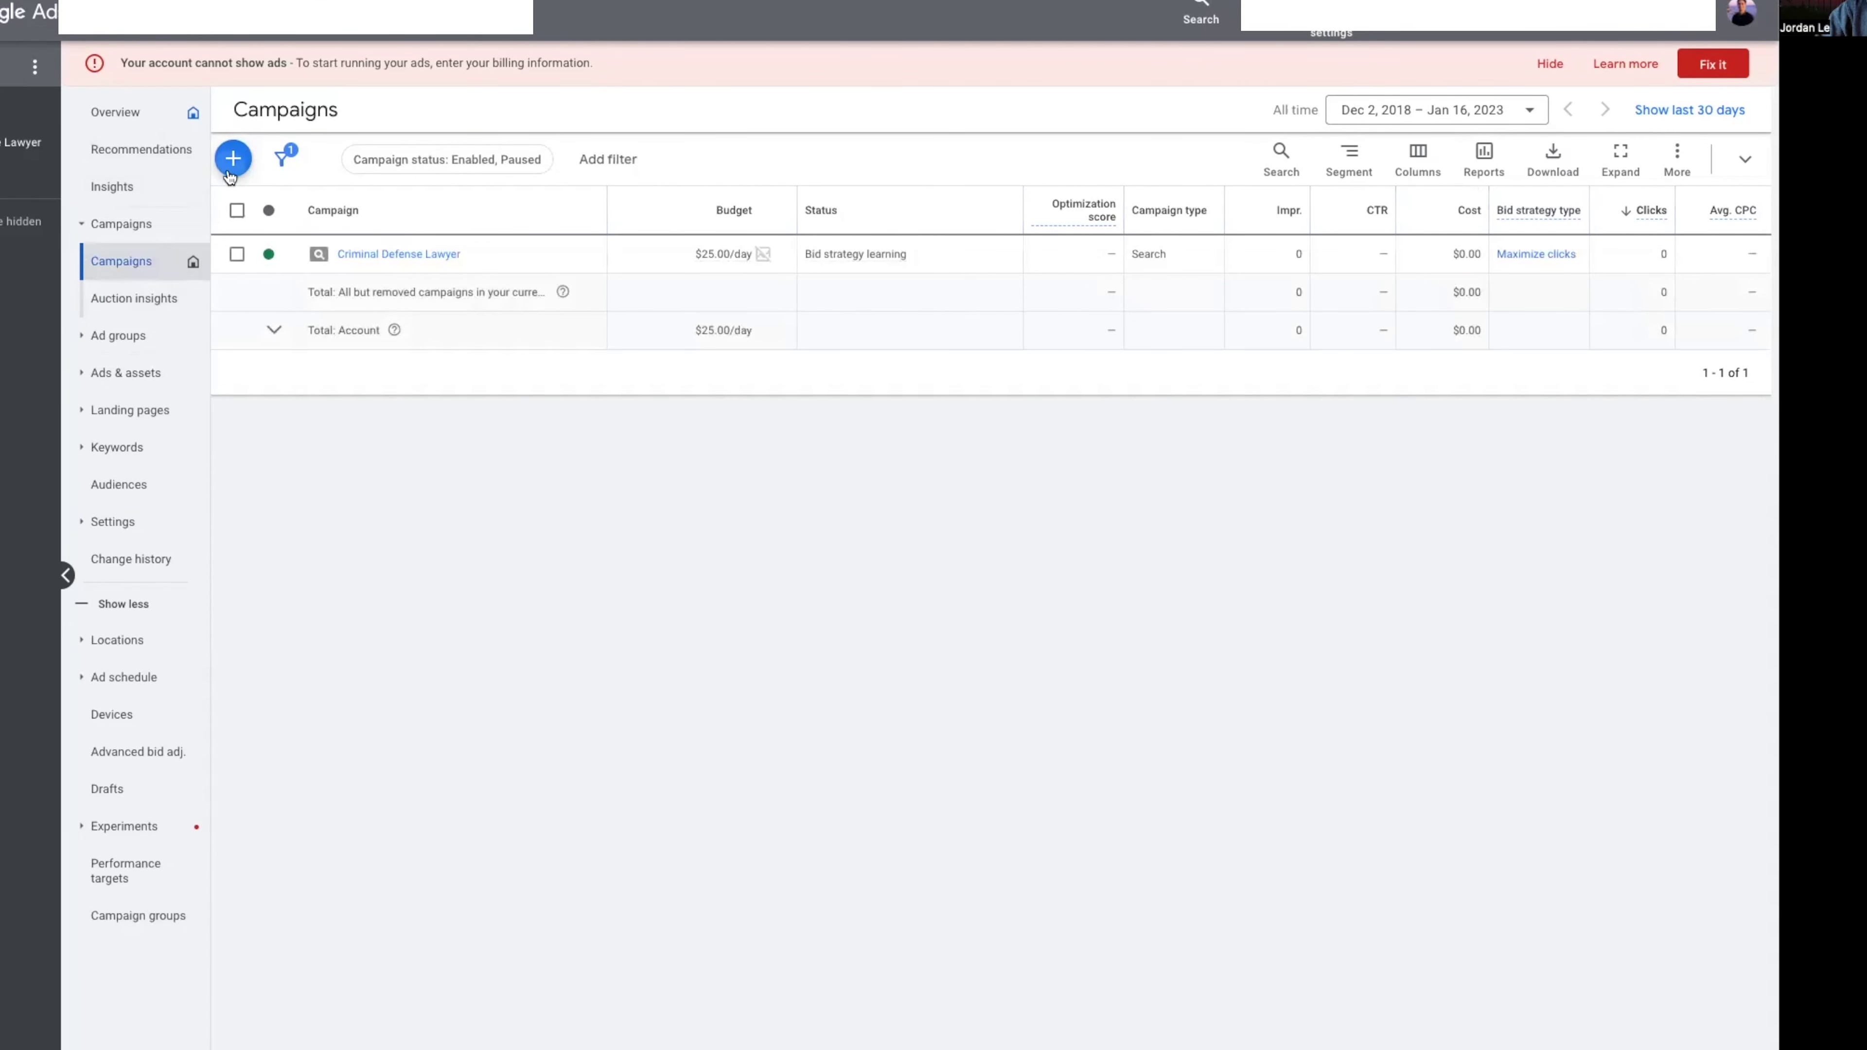
click(230, 174)
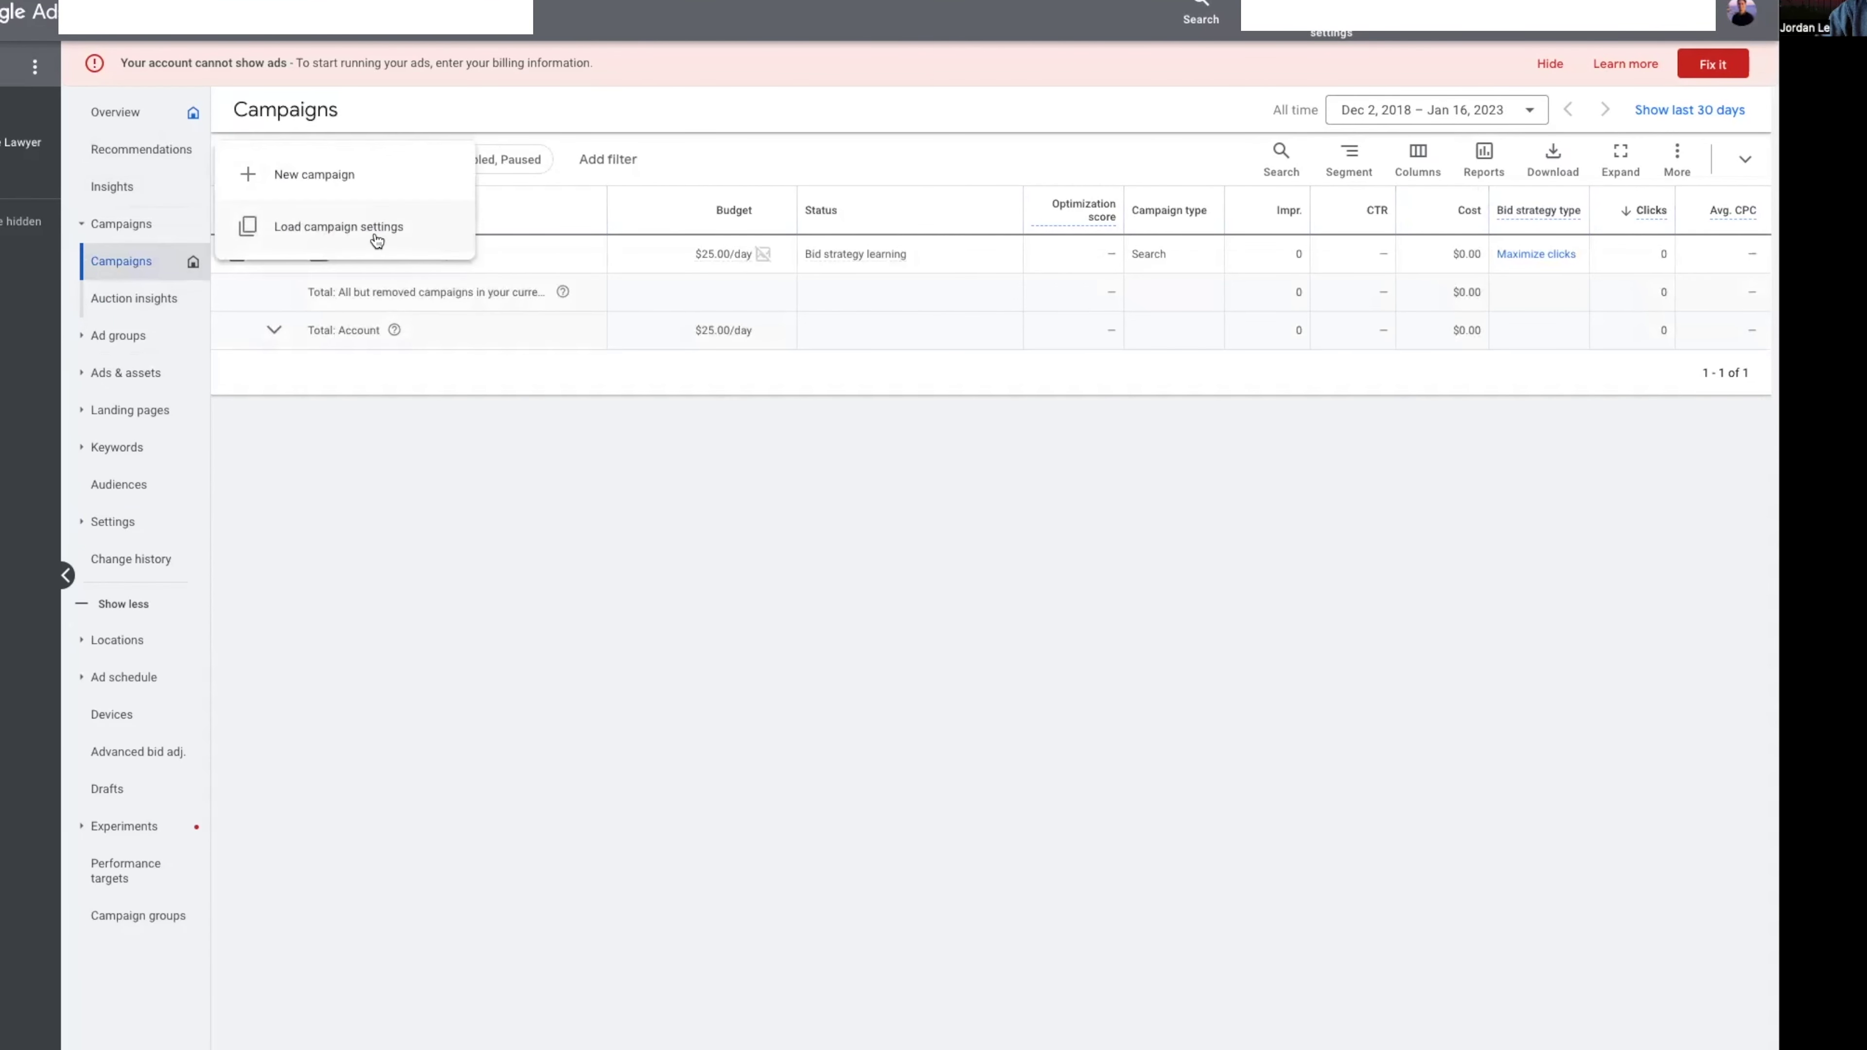
click(596, 709)
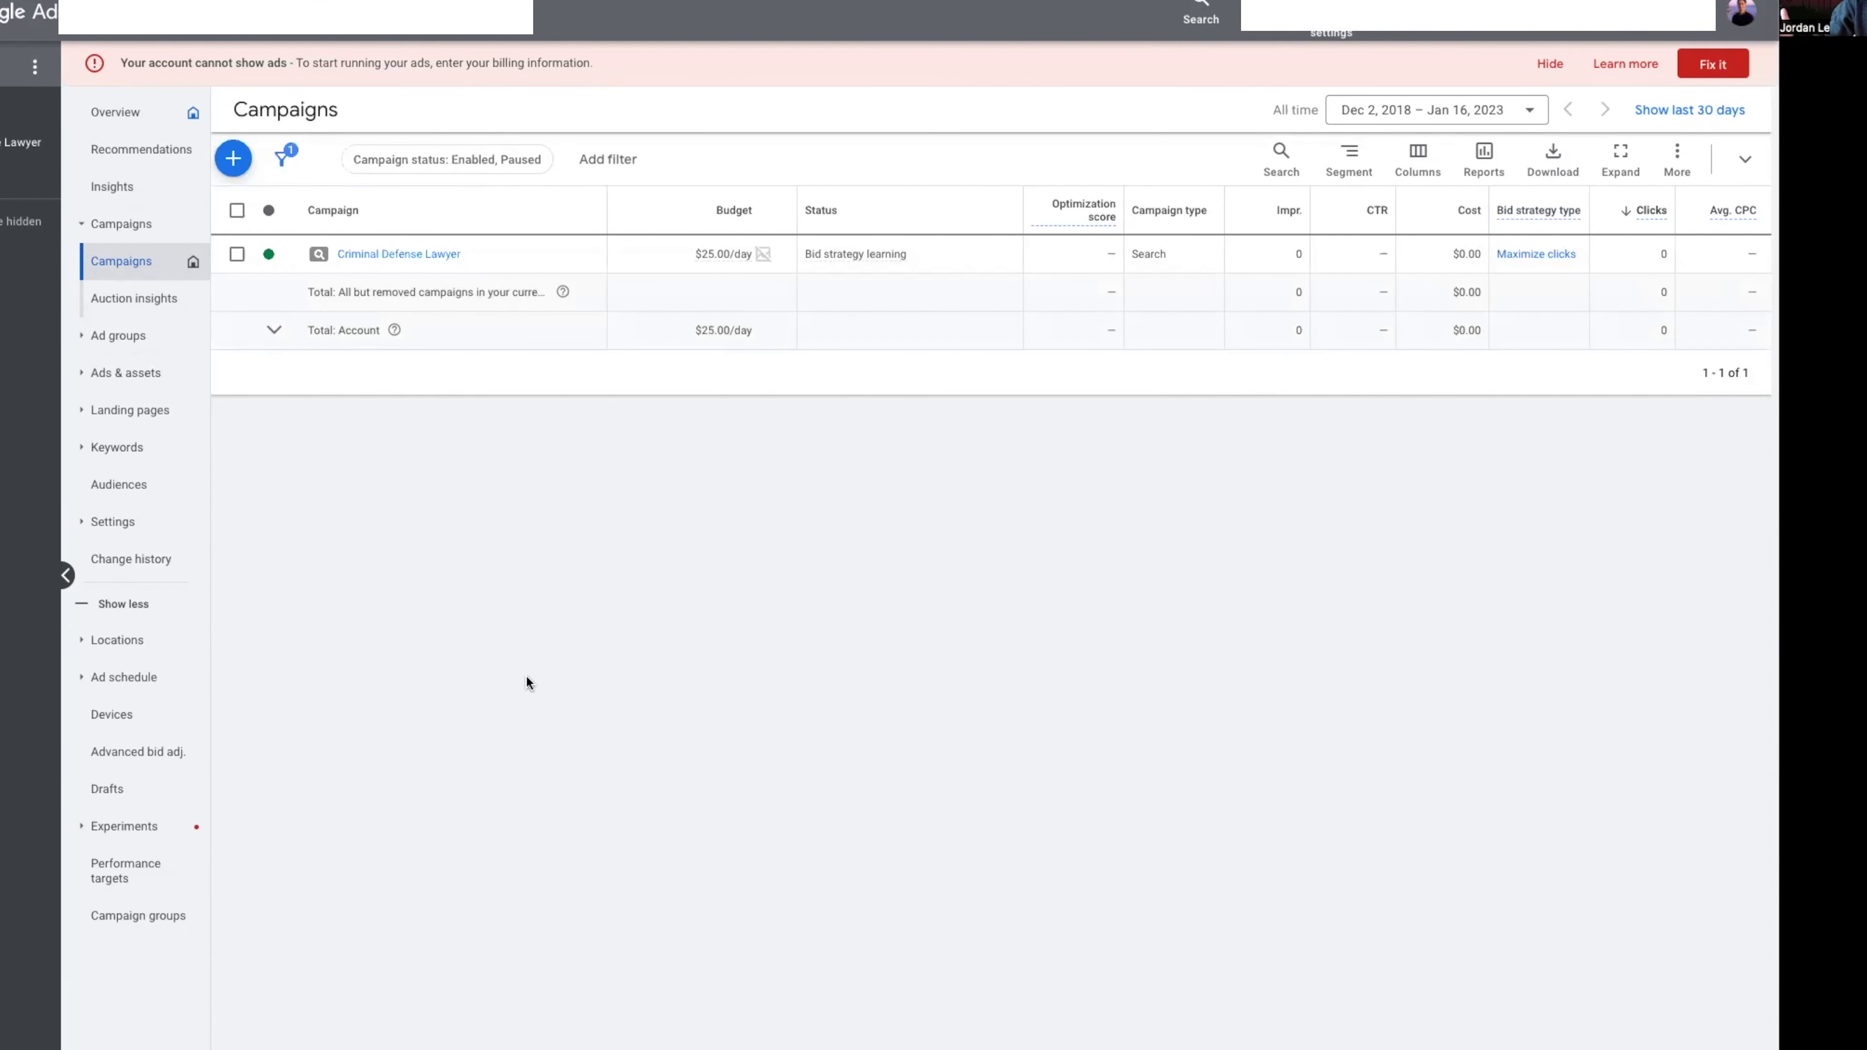
Examine the Criminal Defense Lawyer campaign's overview diagnostics and its recommendations, including the payment method recommendation.
click(22, 142)
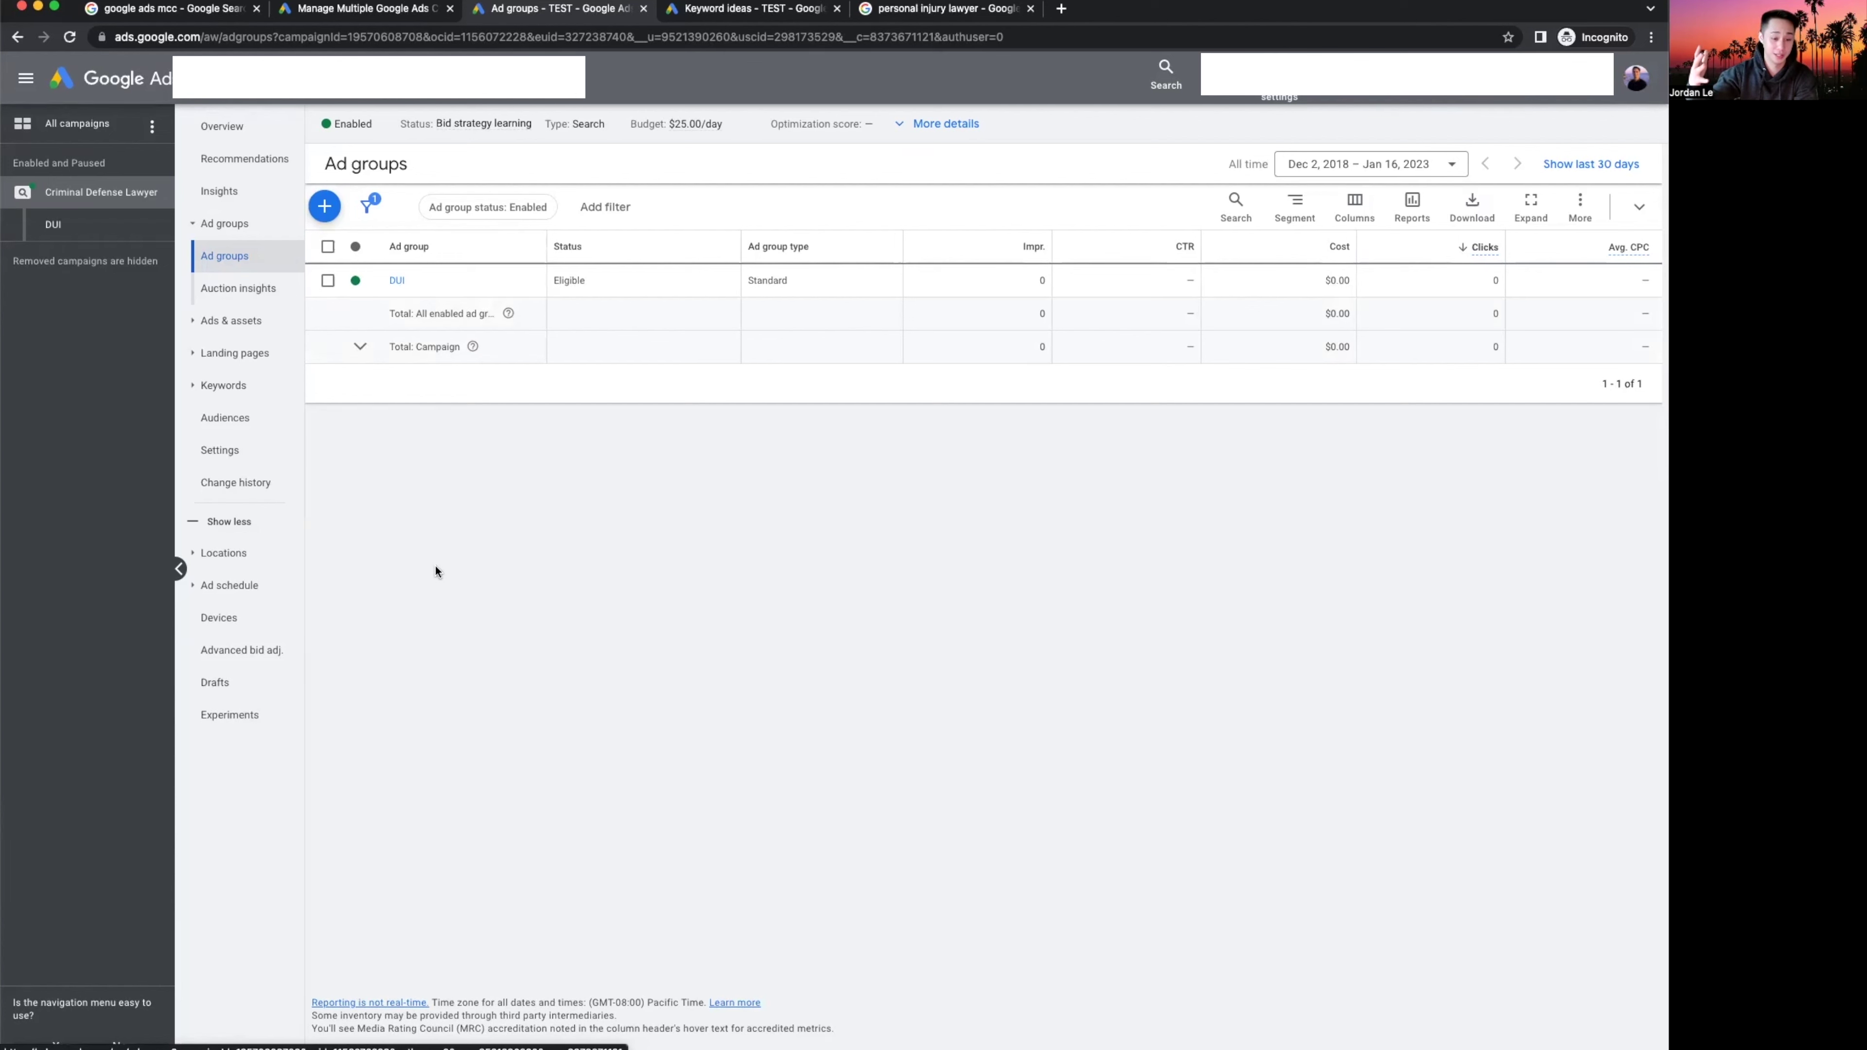
click(239, 159)
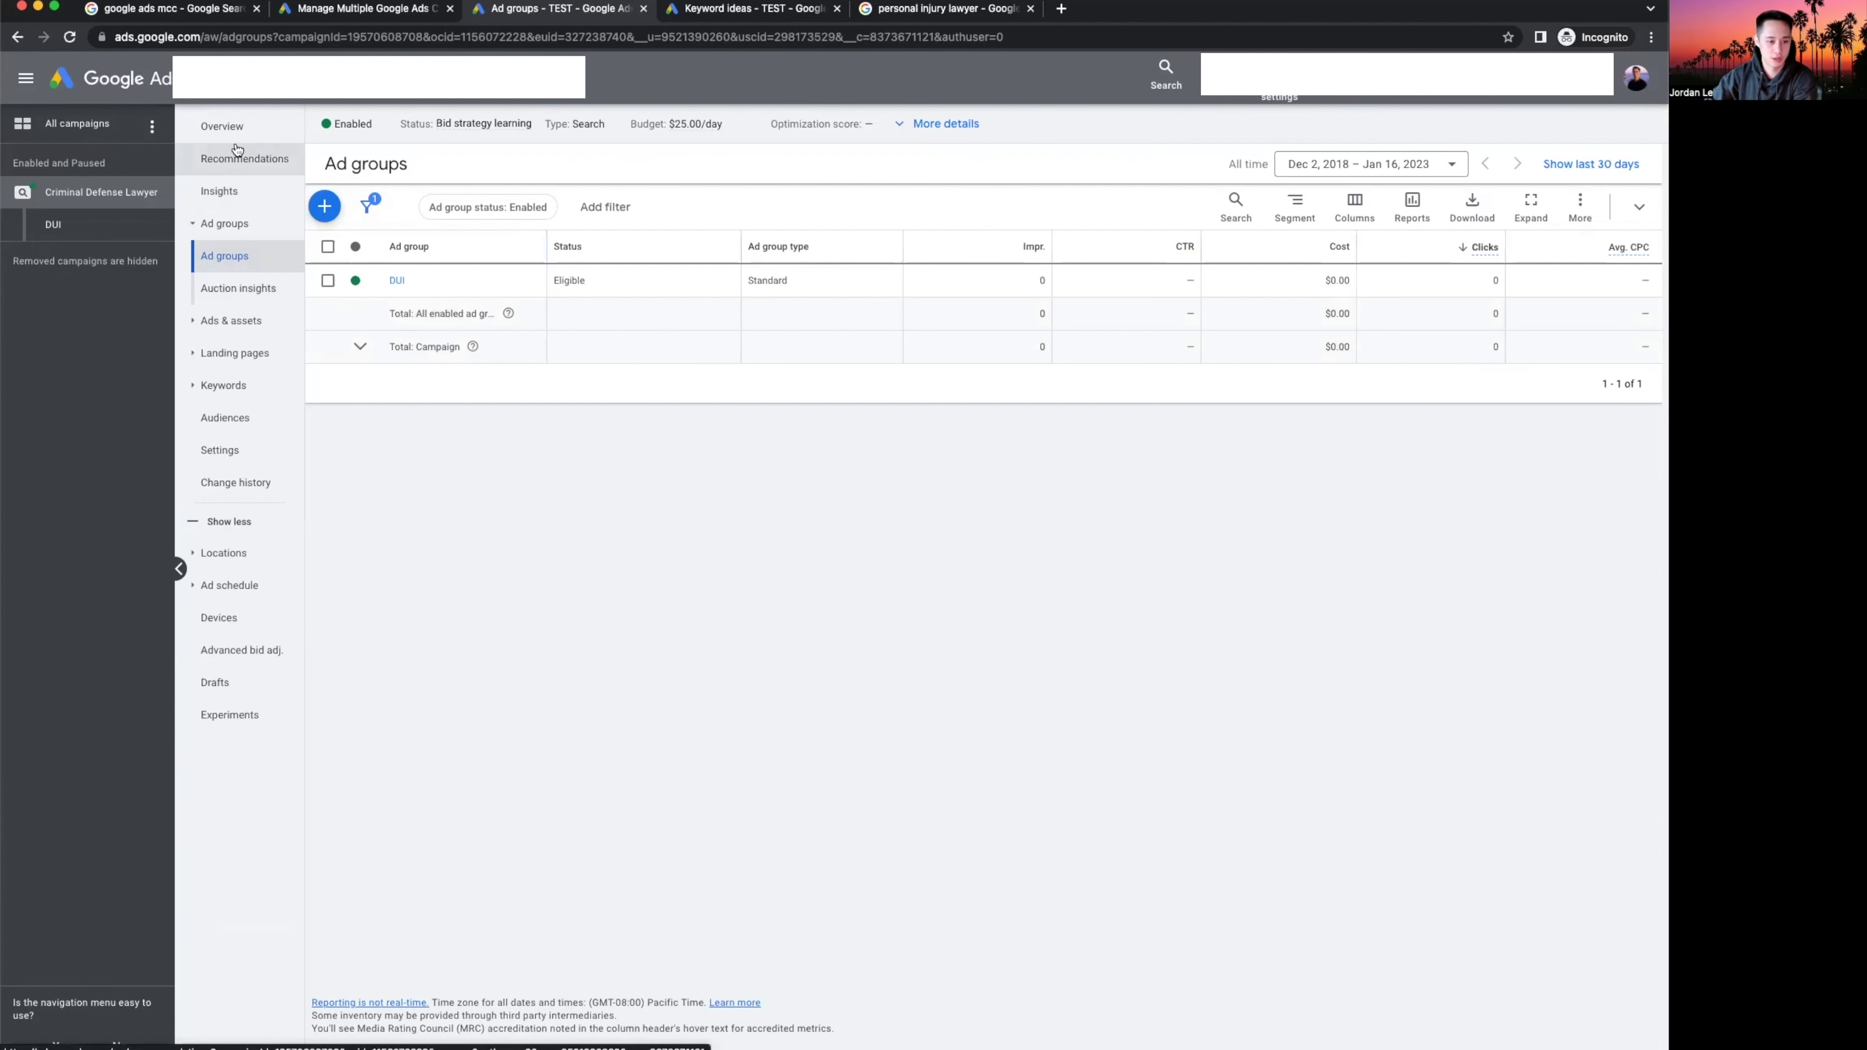
click(243, 126)
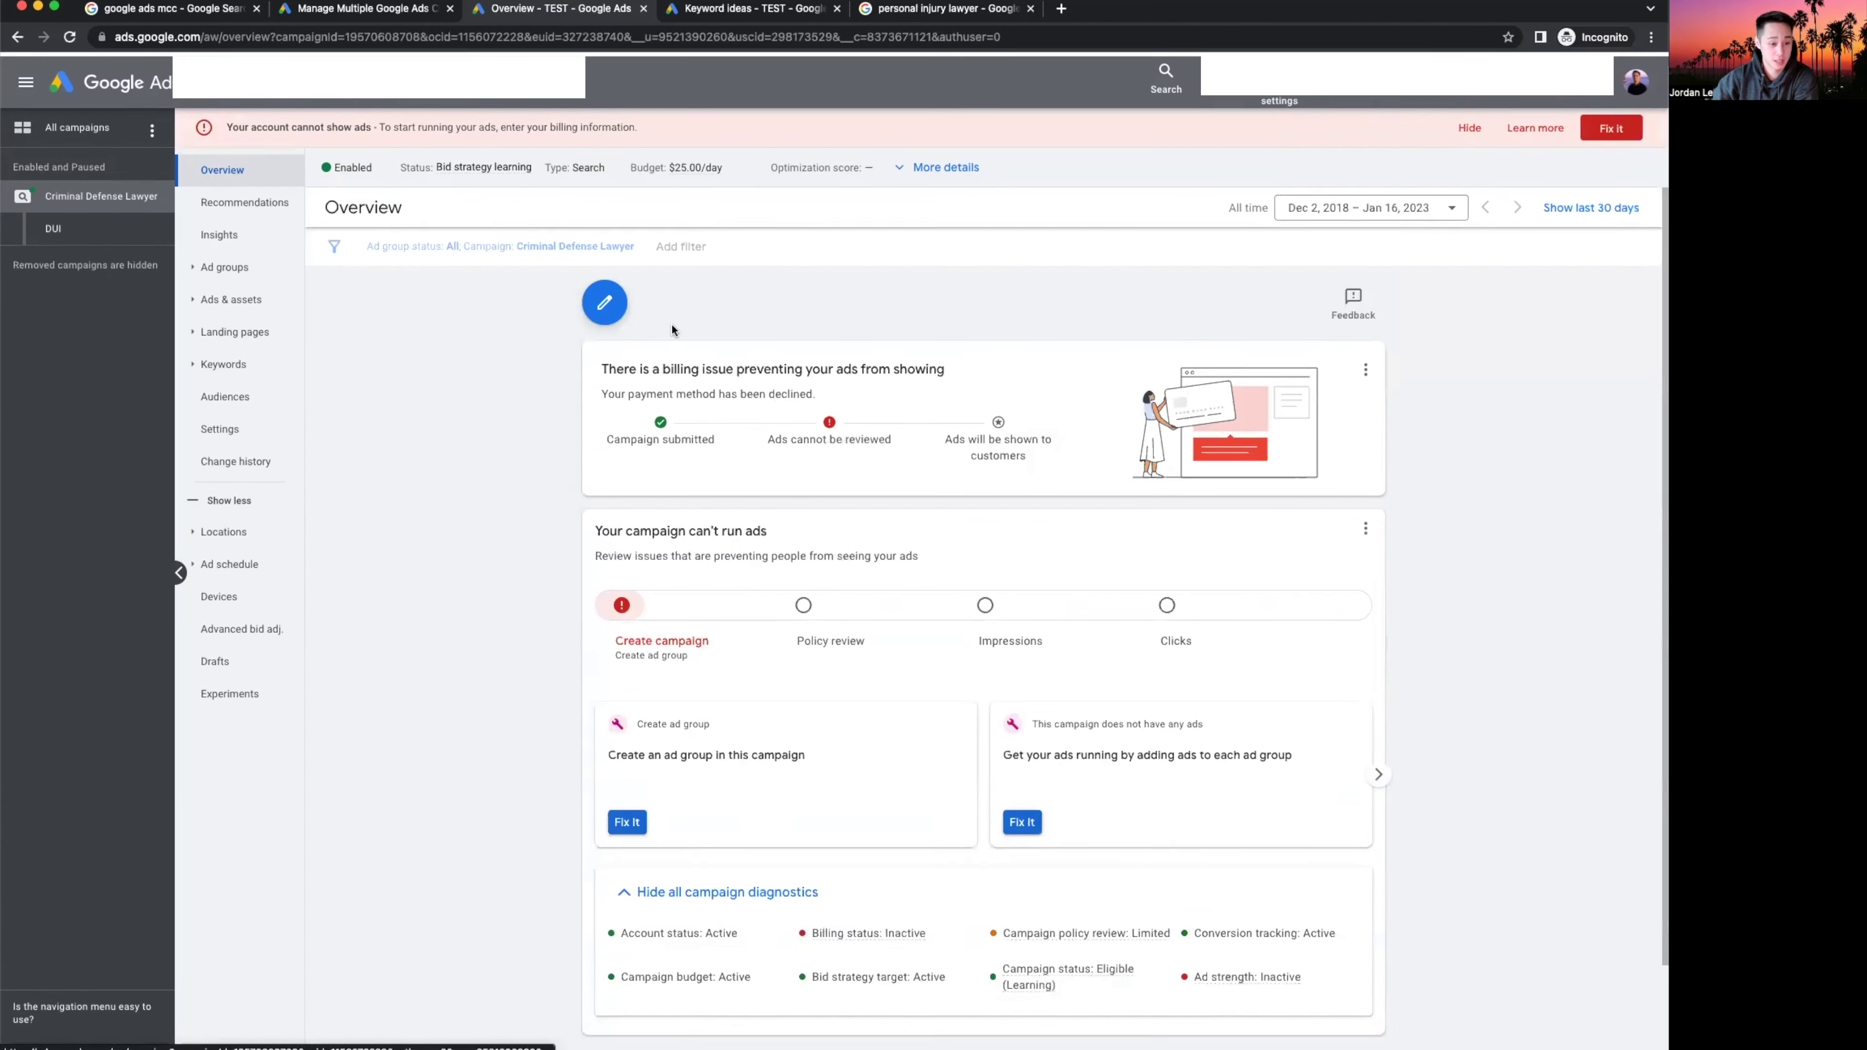
click(238, 199)
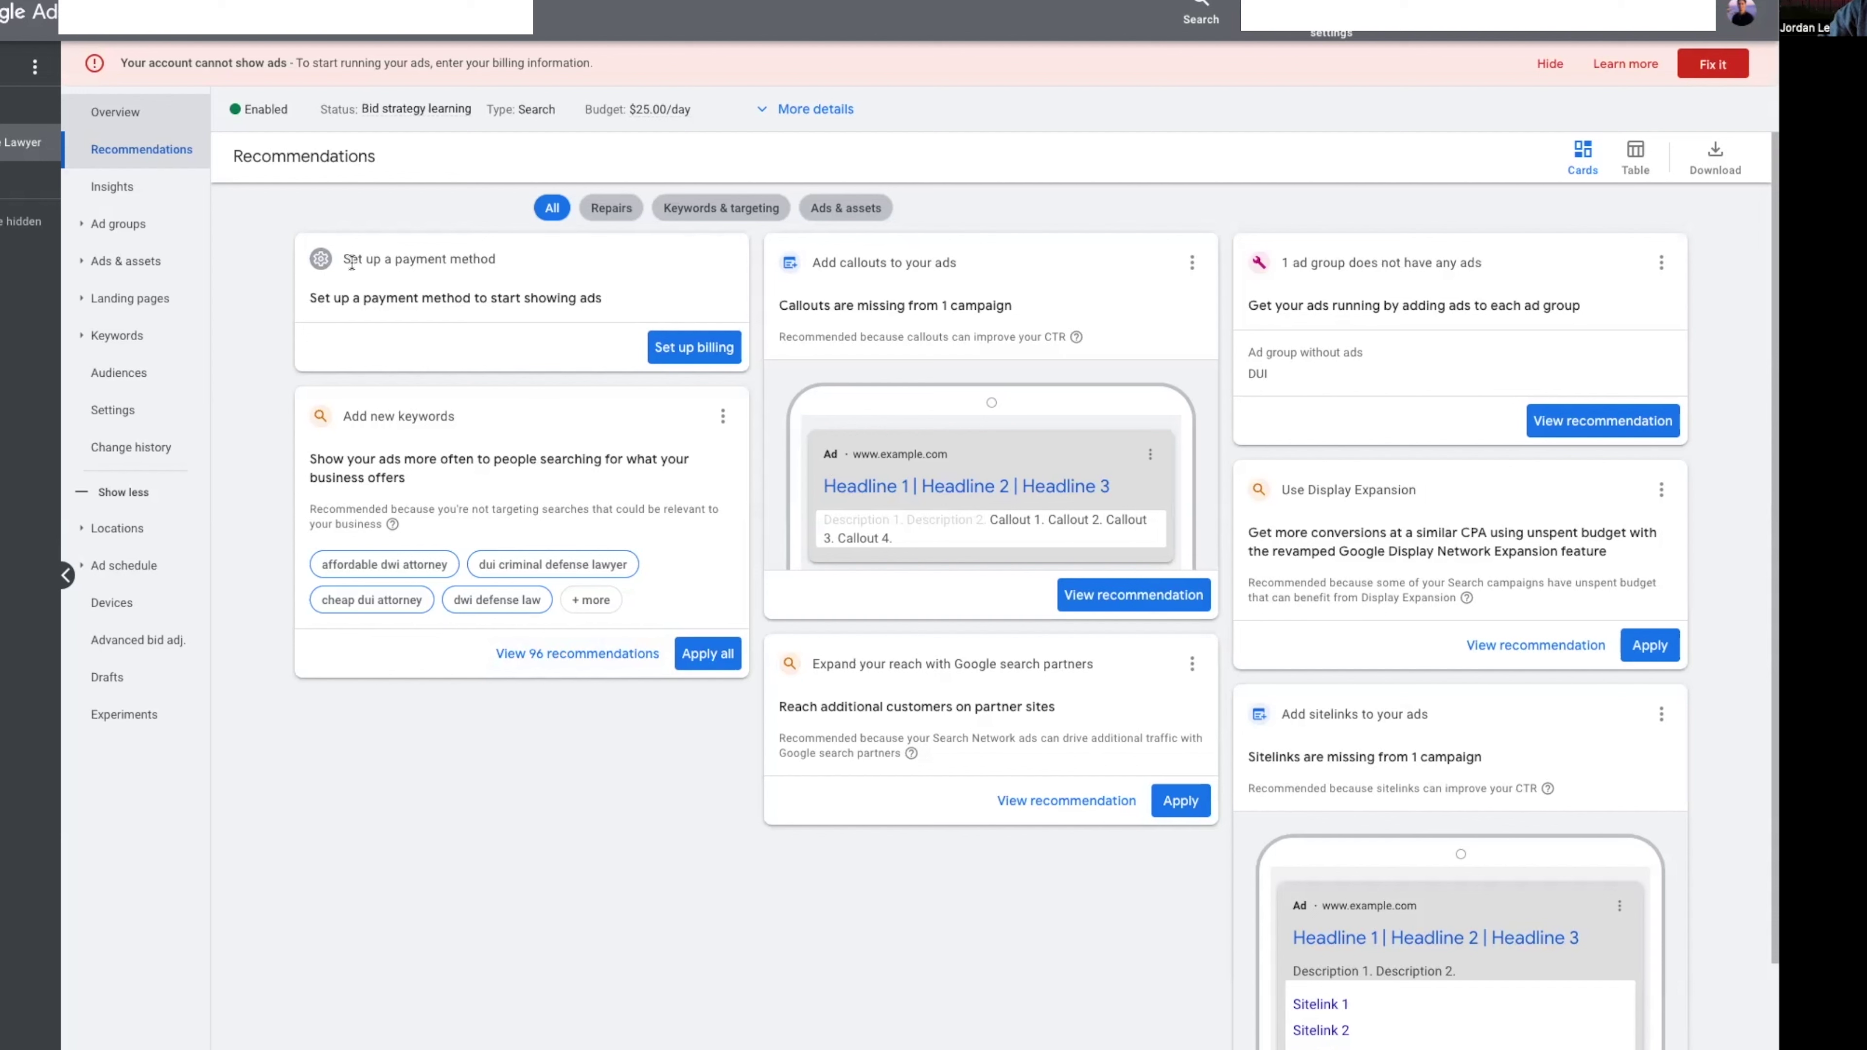
drag(374, 298, 717, 322)
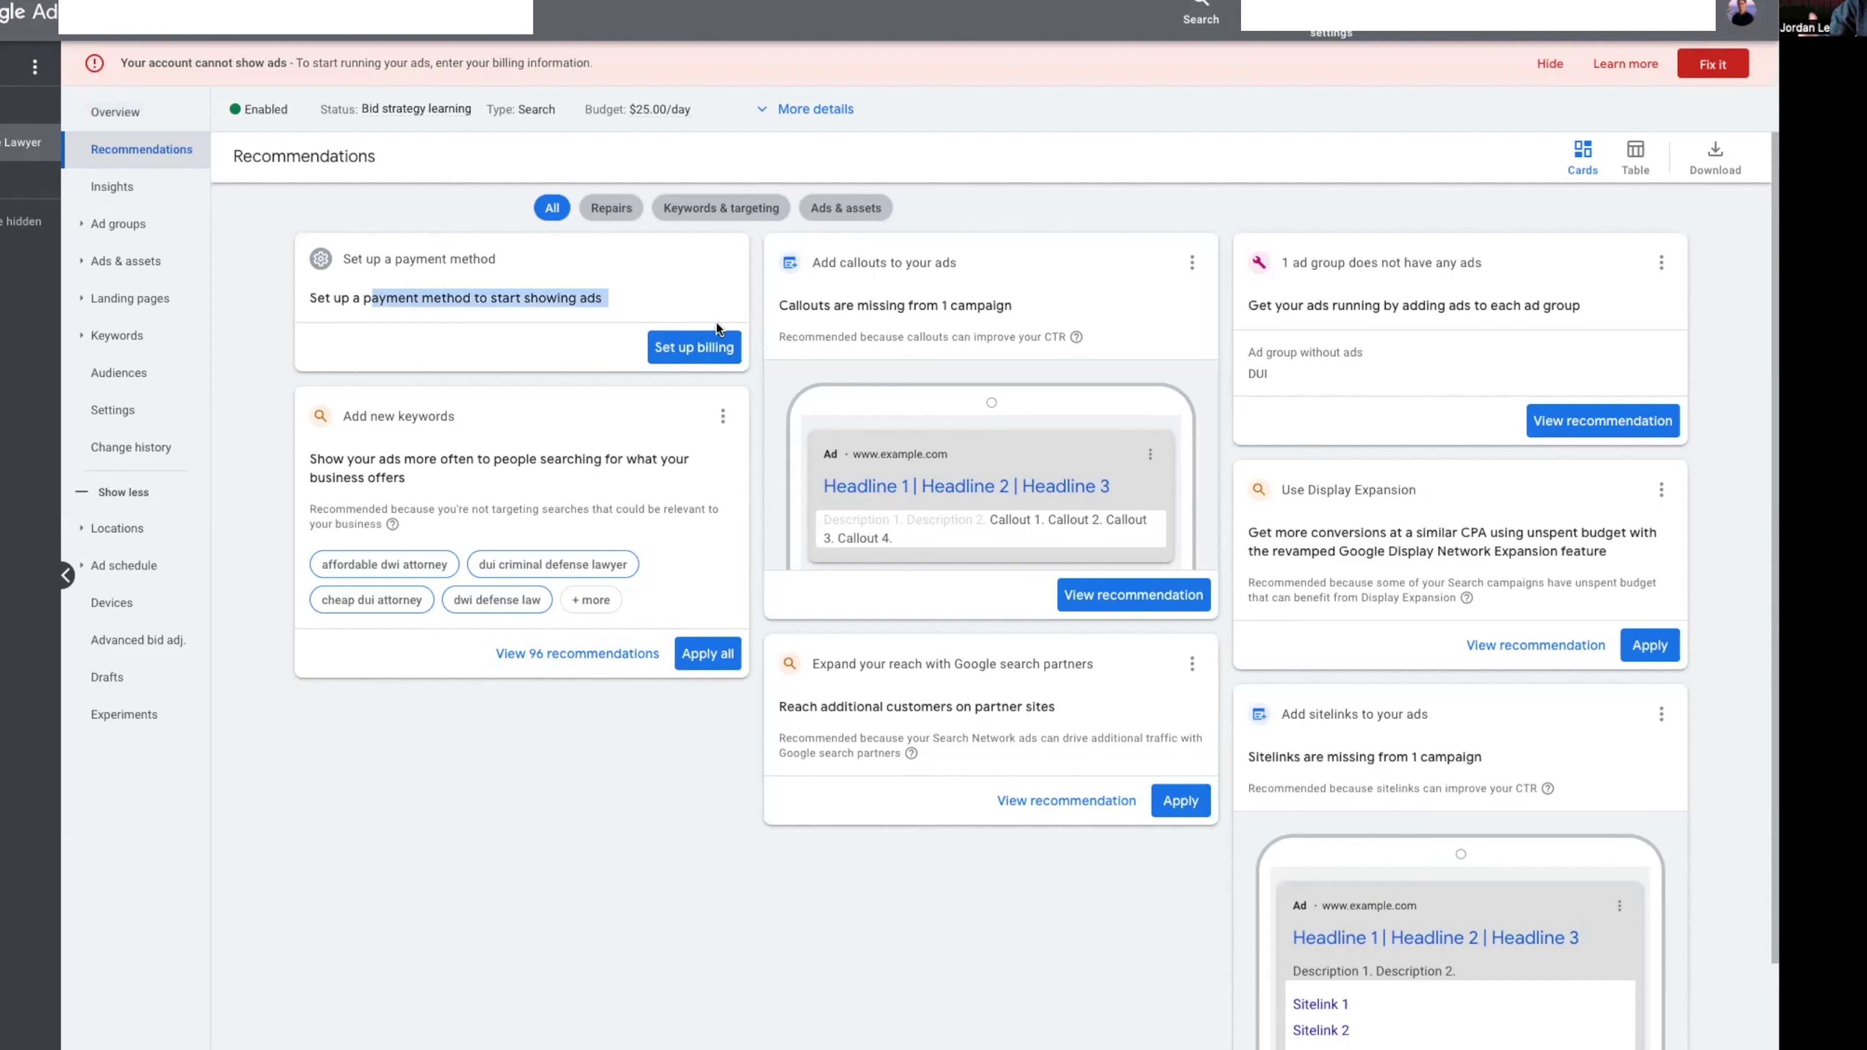
Review the recommendation to add callouts, the Criminal Defense Lawyer campaign's insights and its ad groups.
drag(787, 305, 1049, 306)
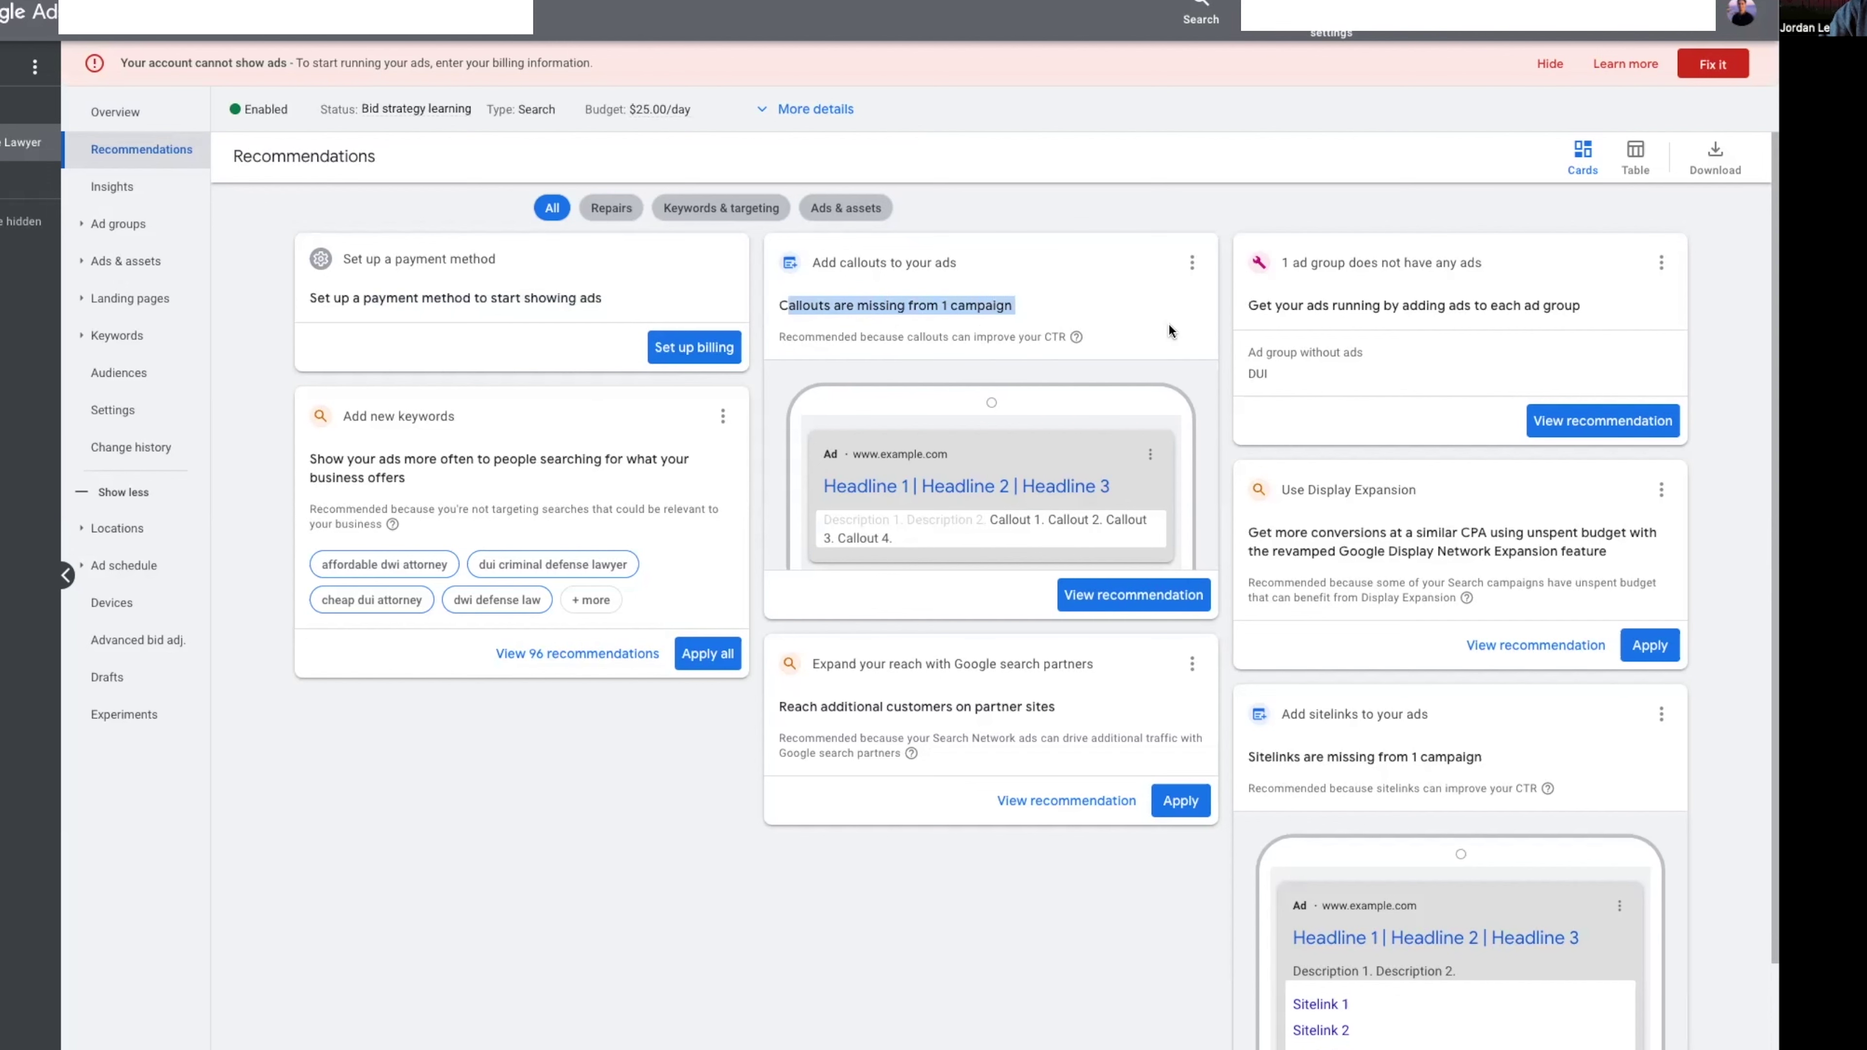
scroll(1167, 330, down, 2)
scroll(1167, 330, up, 2)
click(87, 191)
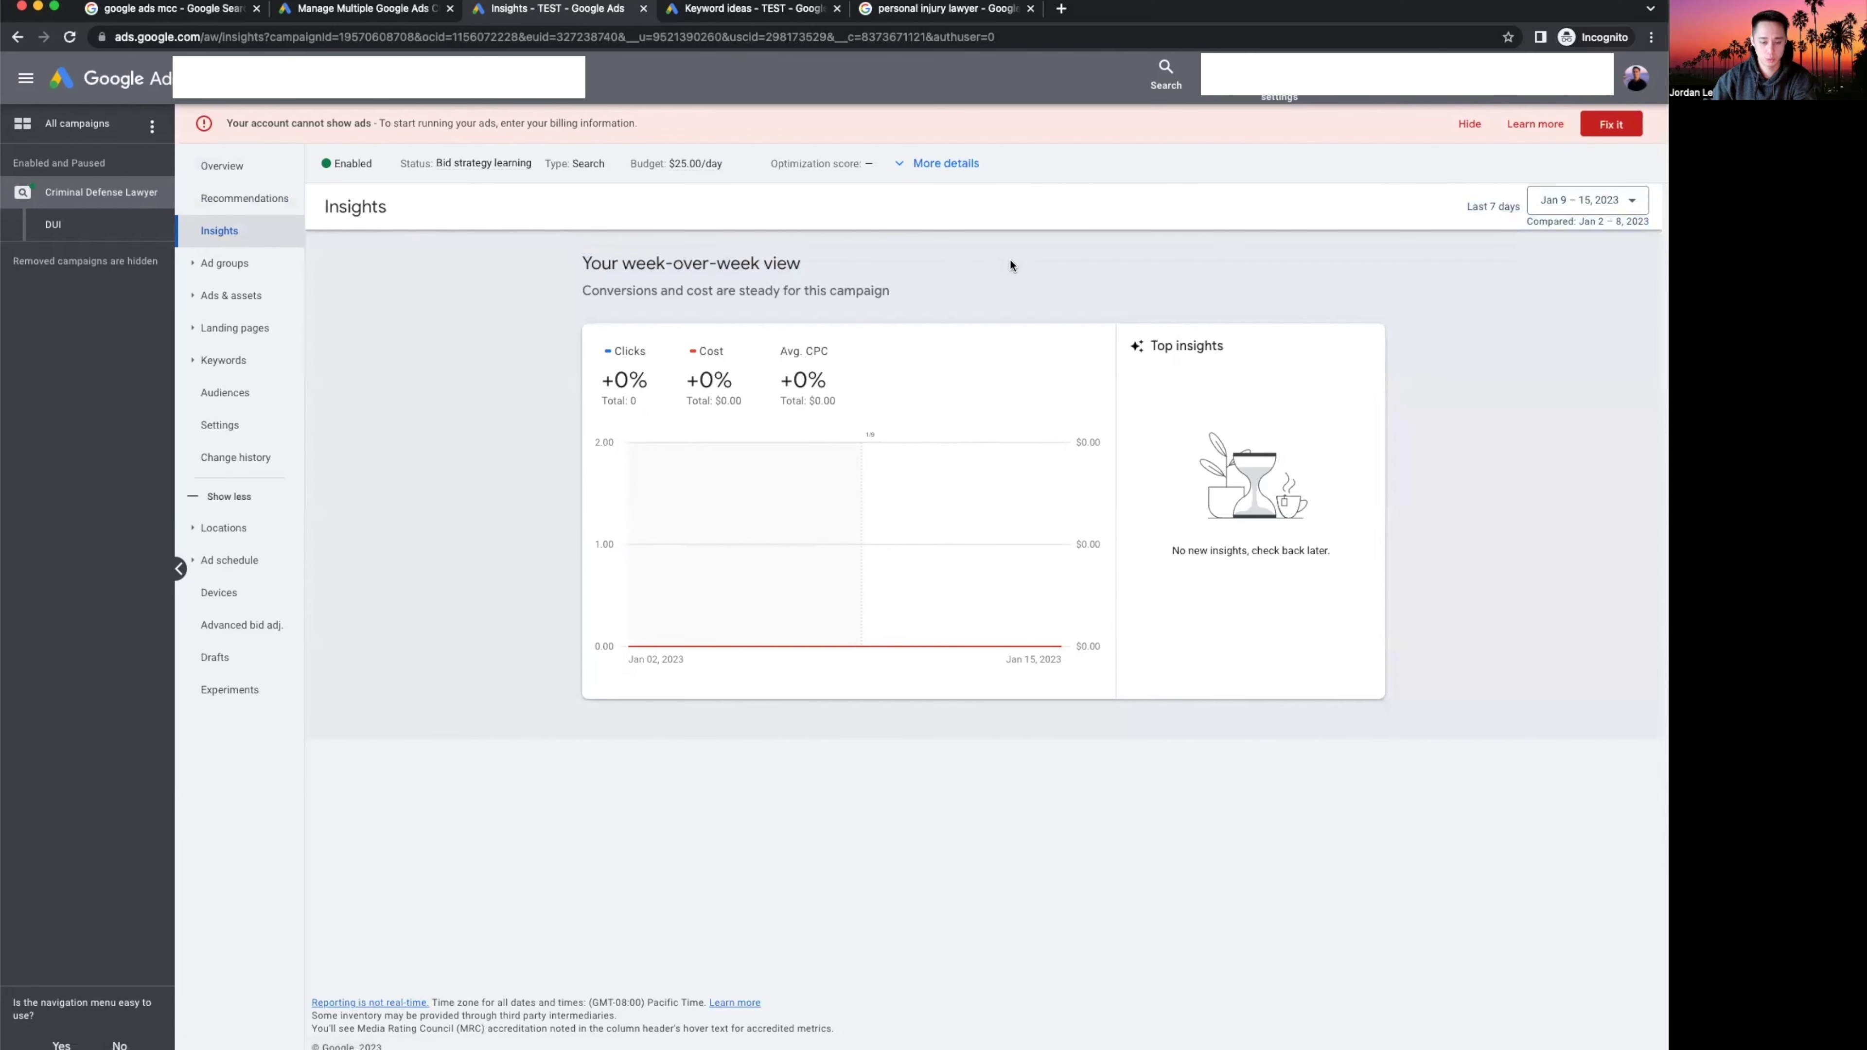
click(118, 223)
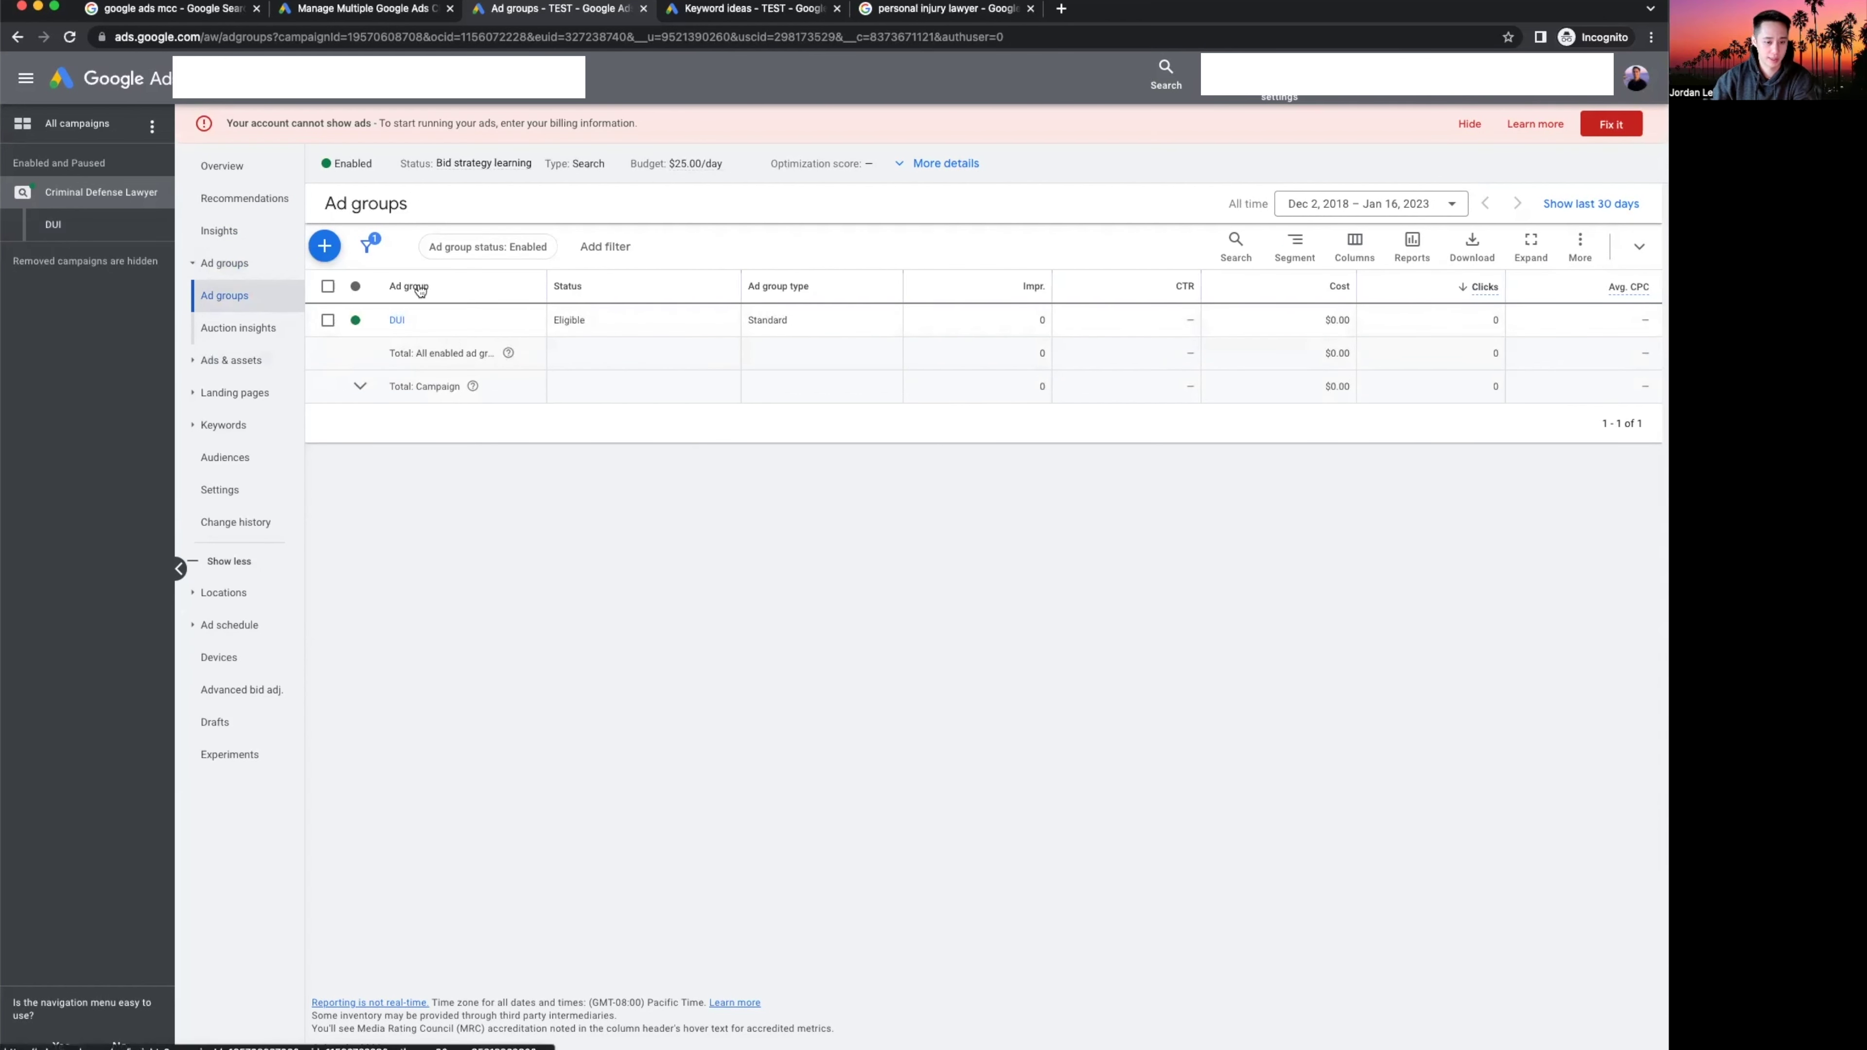
View the campaign's ads and assets, including the types of assets that can be added.
click(238, 327)
click(282, 368)
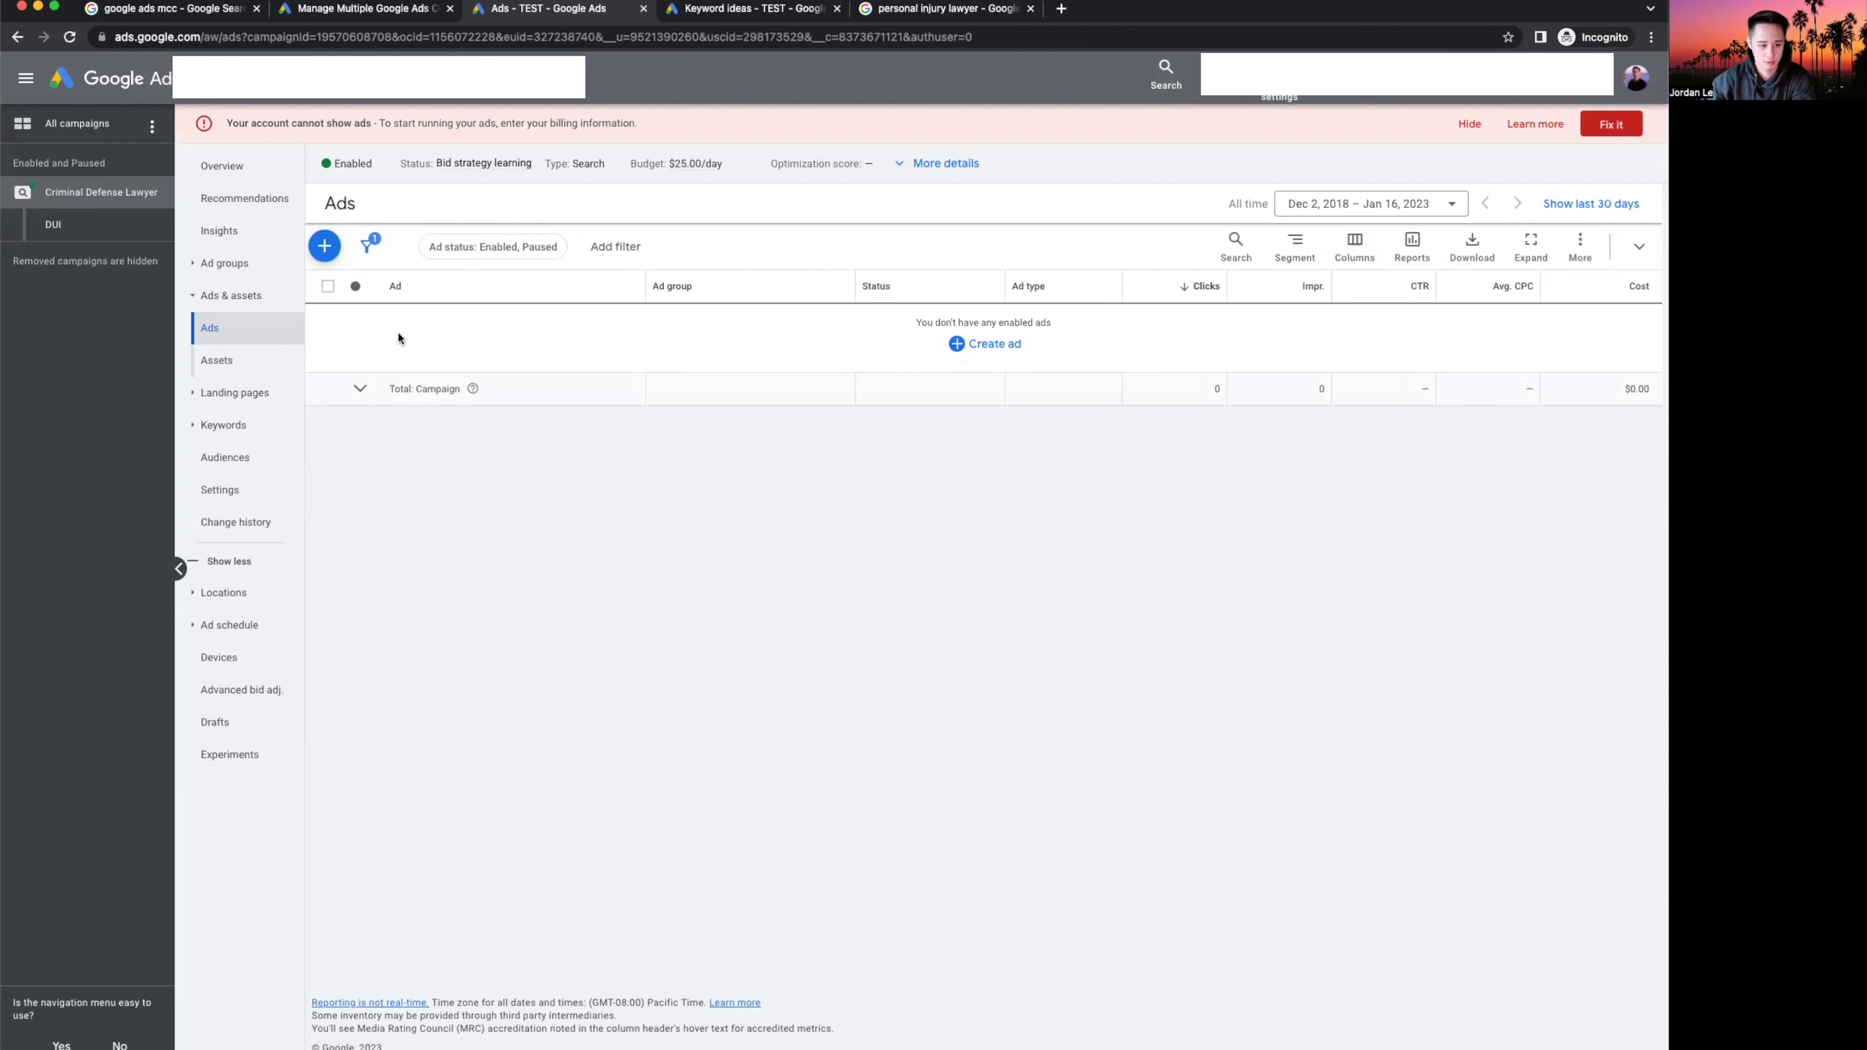
click(215, 360)
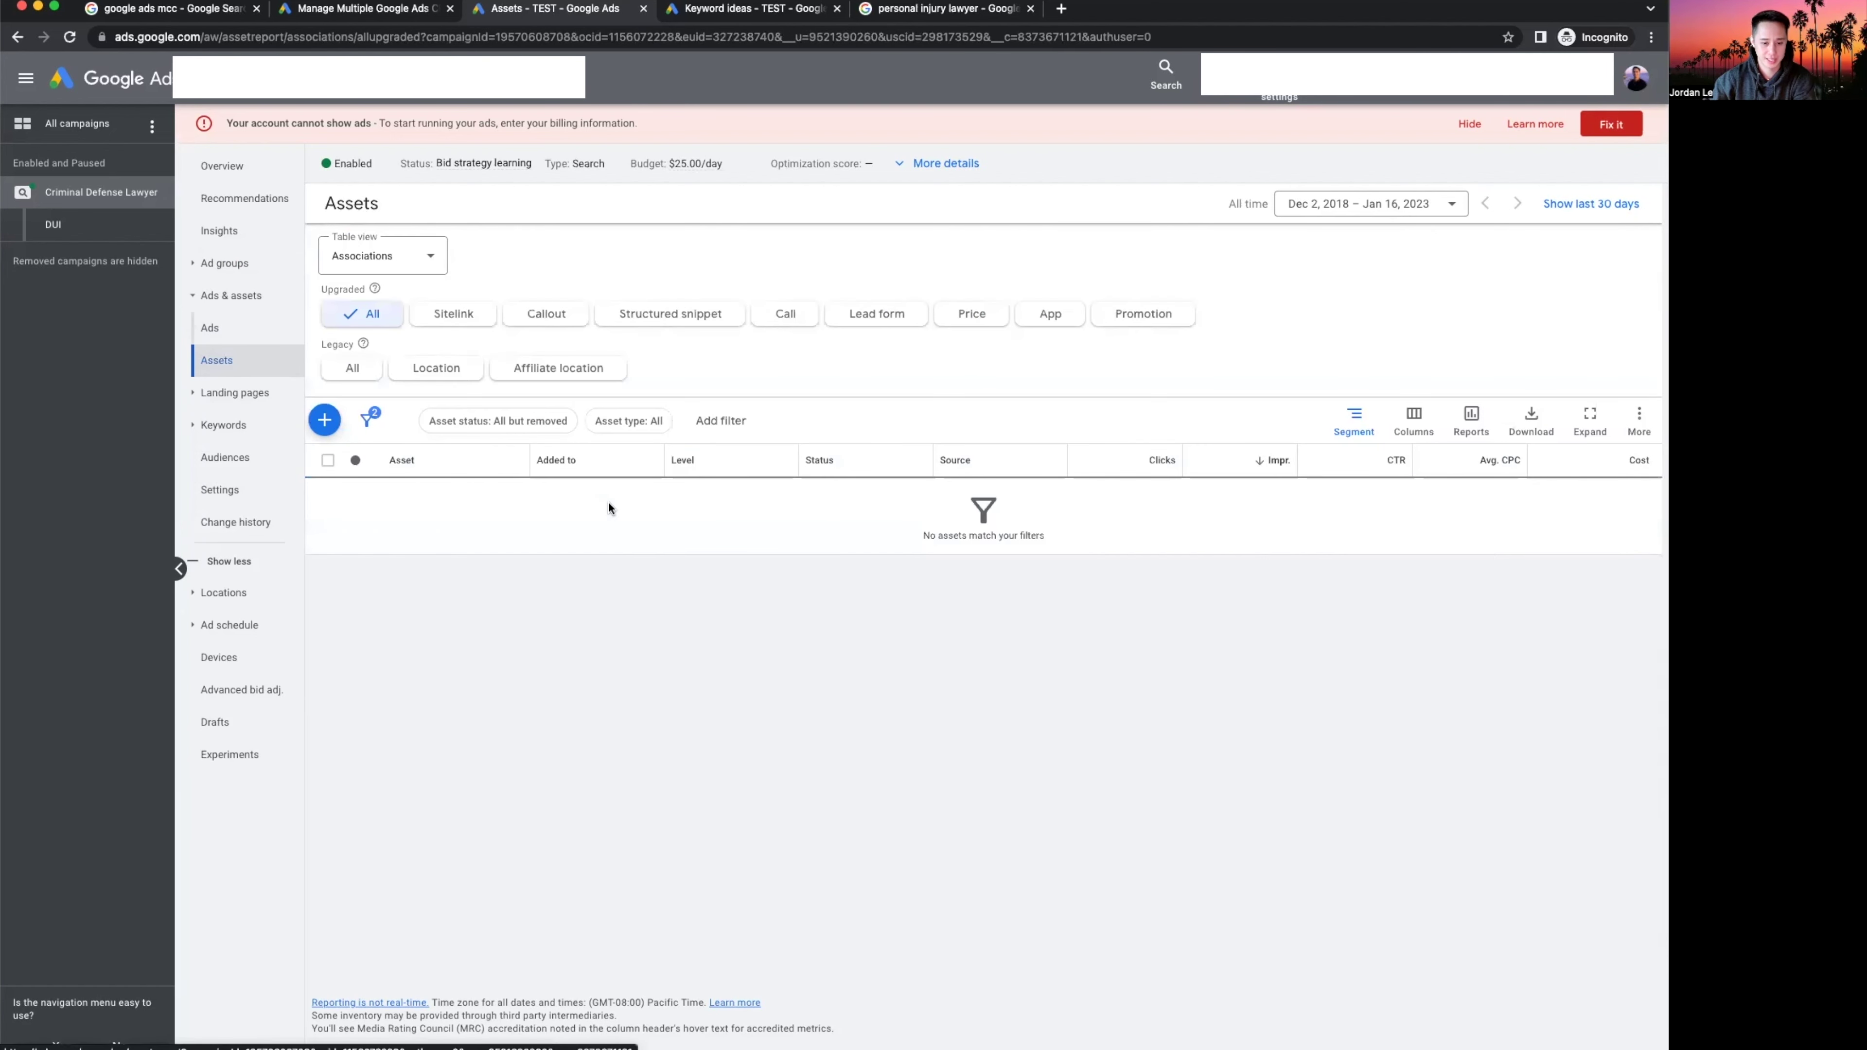
click(324, 420)
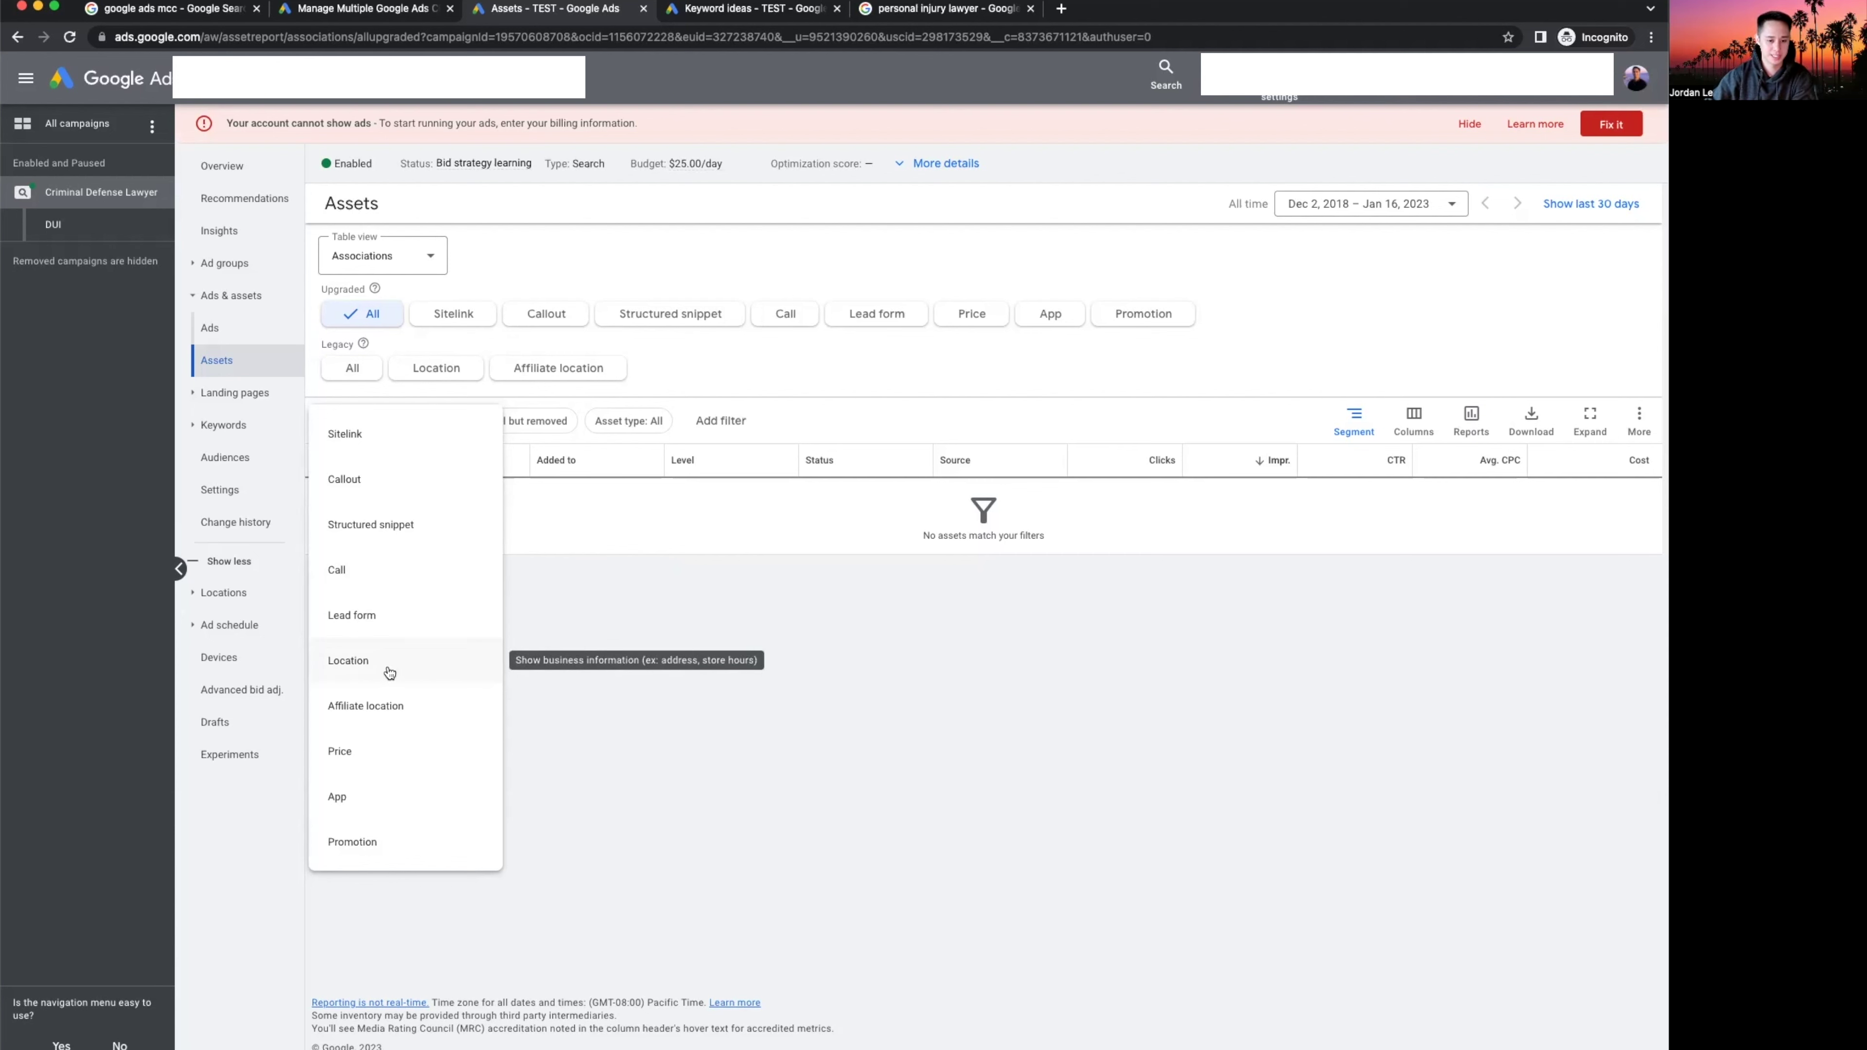
Examine the location line of the Jacoby & Meyers ad in the personal injury lawyer search results.
click(933, 9)
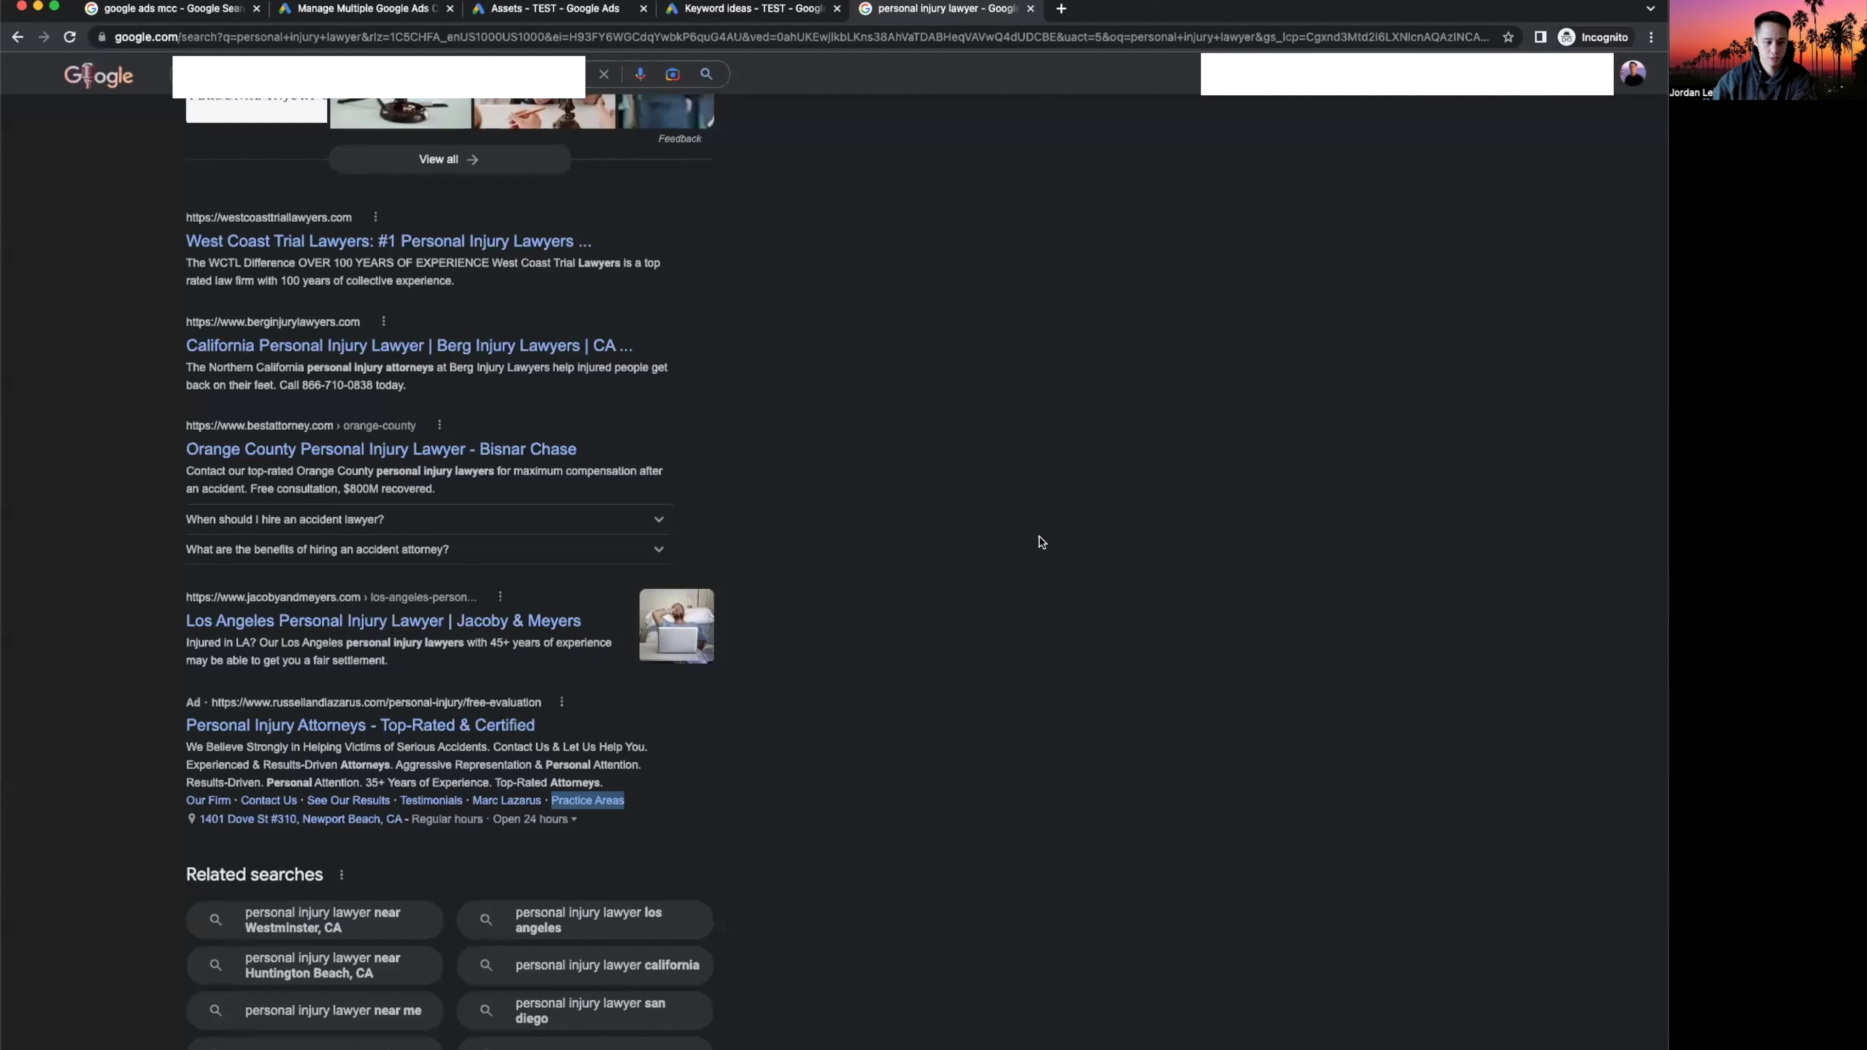
scroll(1042, 544, up, 15)
drag(168, 630, 426, 636)
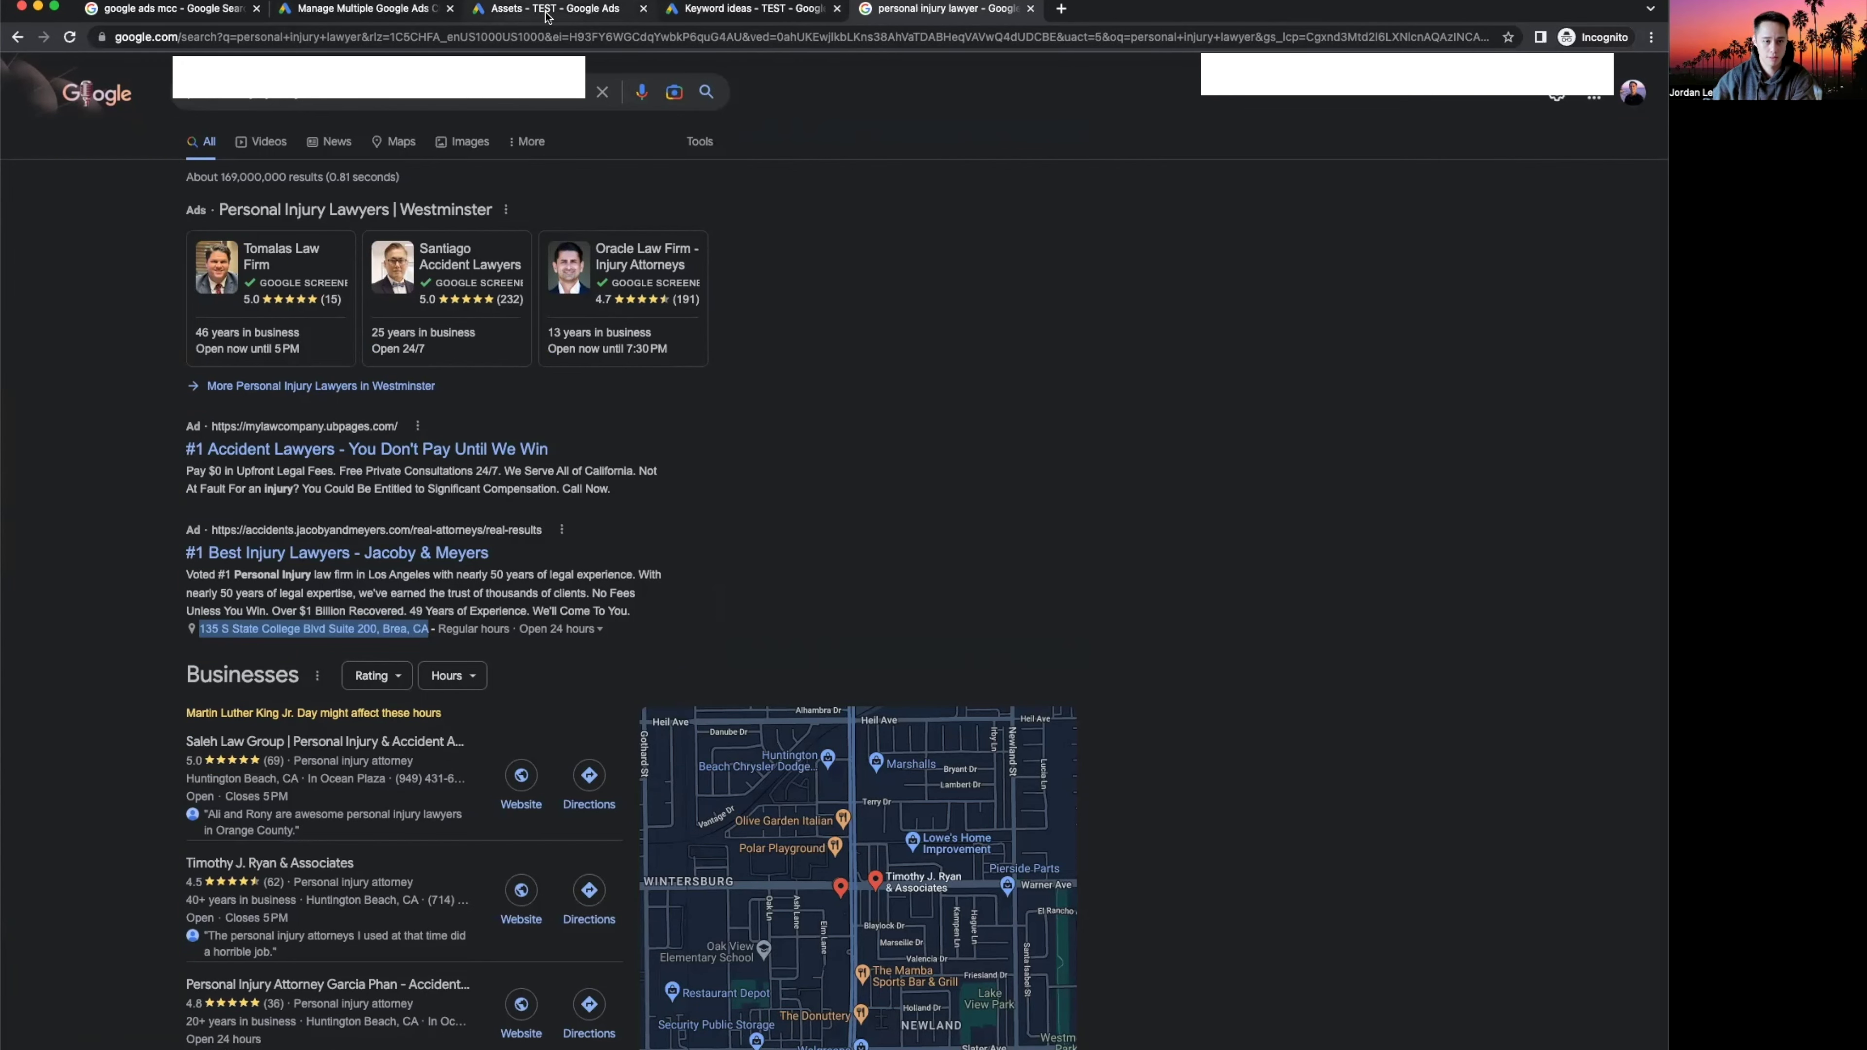
Close the Manage Multiple Google Ads page and compare the Location asset type with the Jacoby & Meyers ad's location line.
click(423, 14)
click(450, 8)
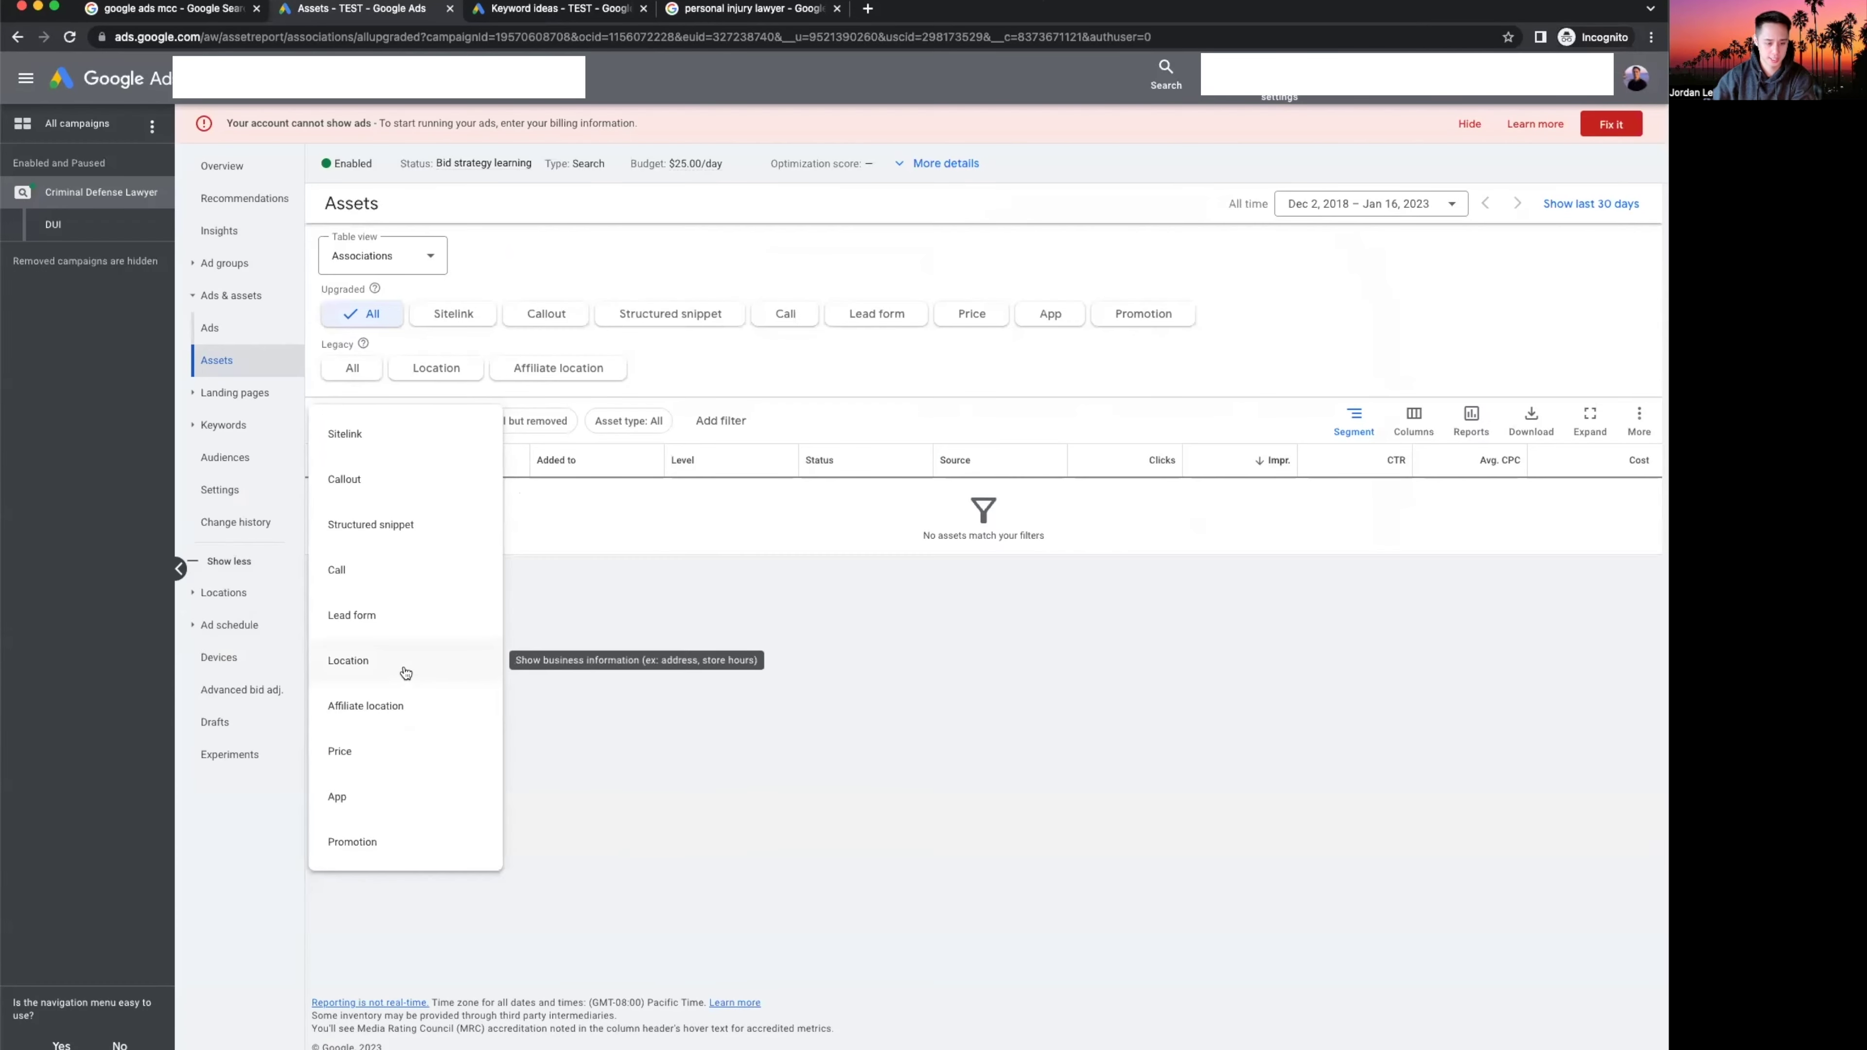
click(711, 8)
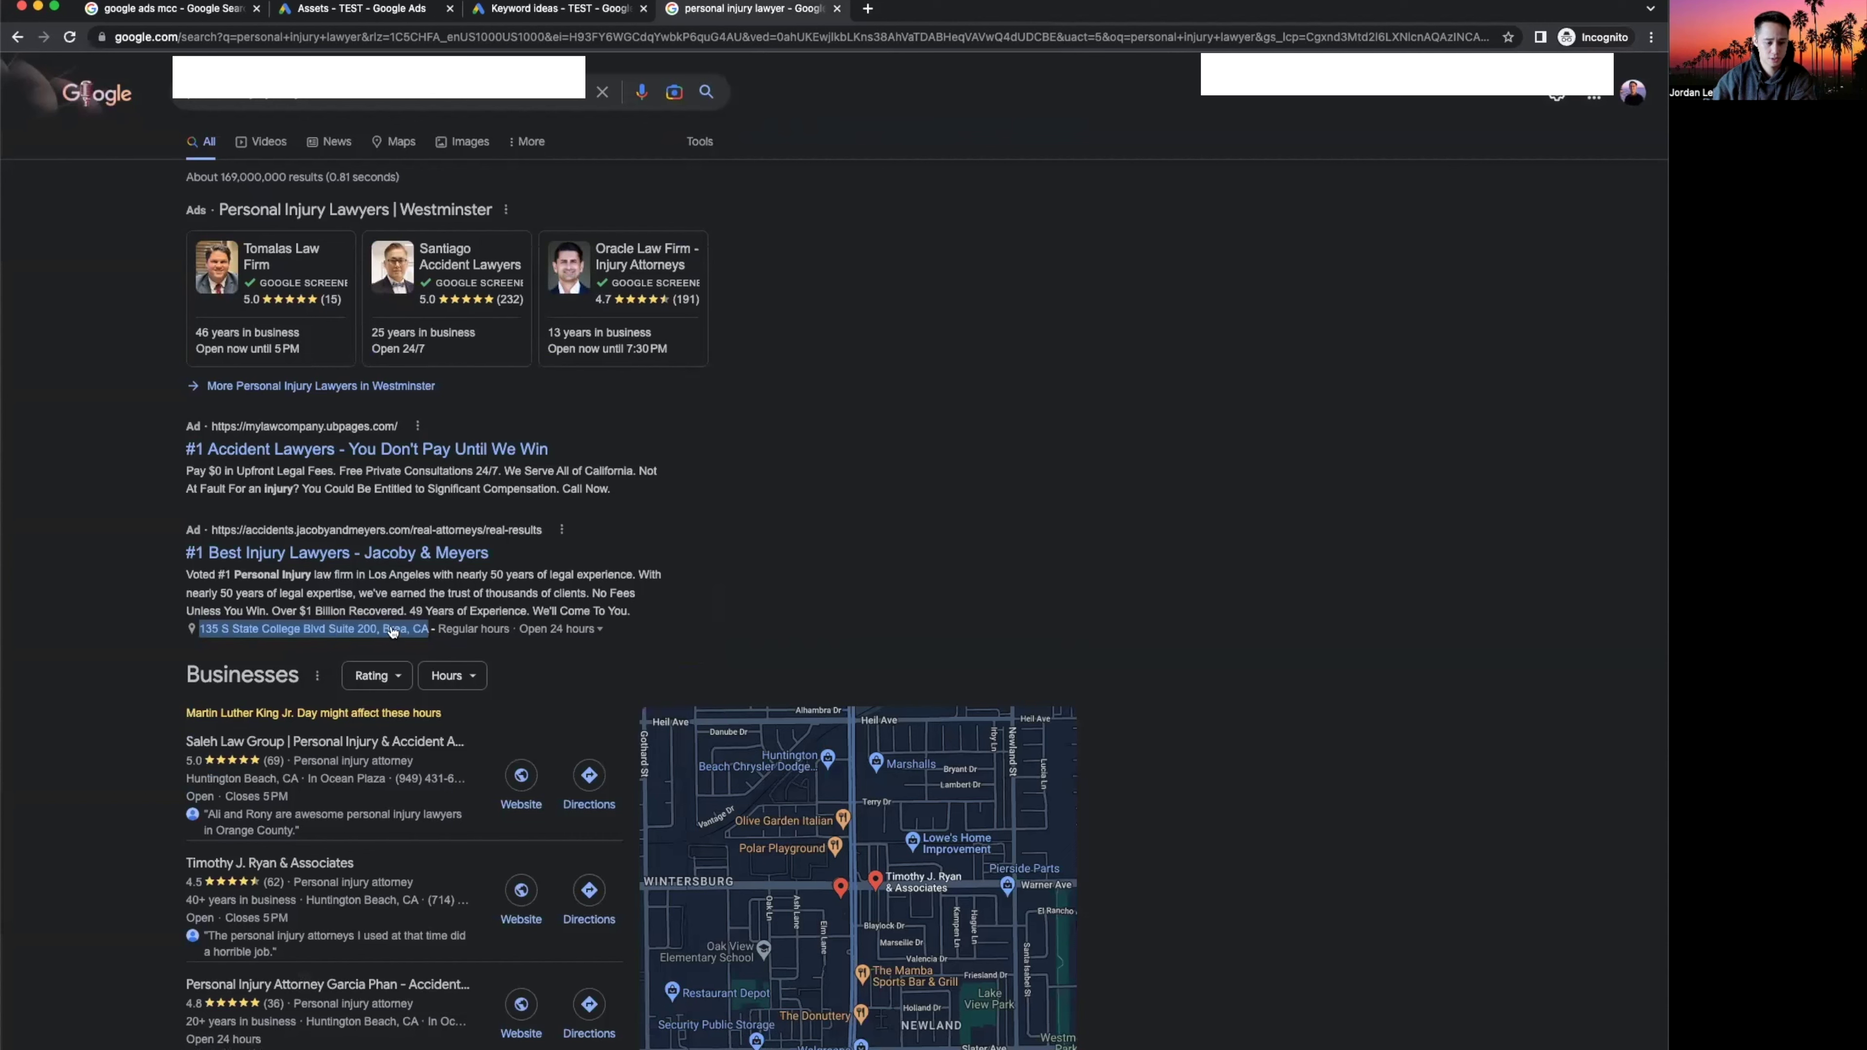
click(831, 592)
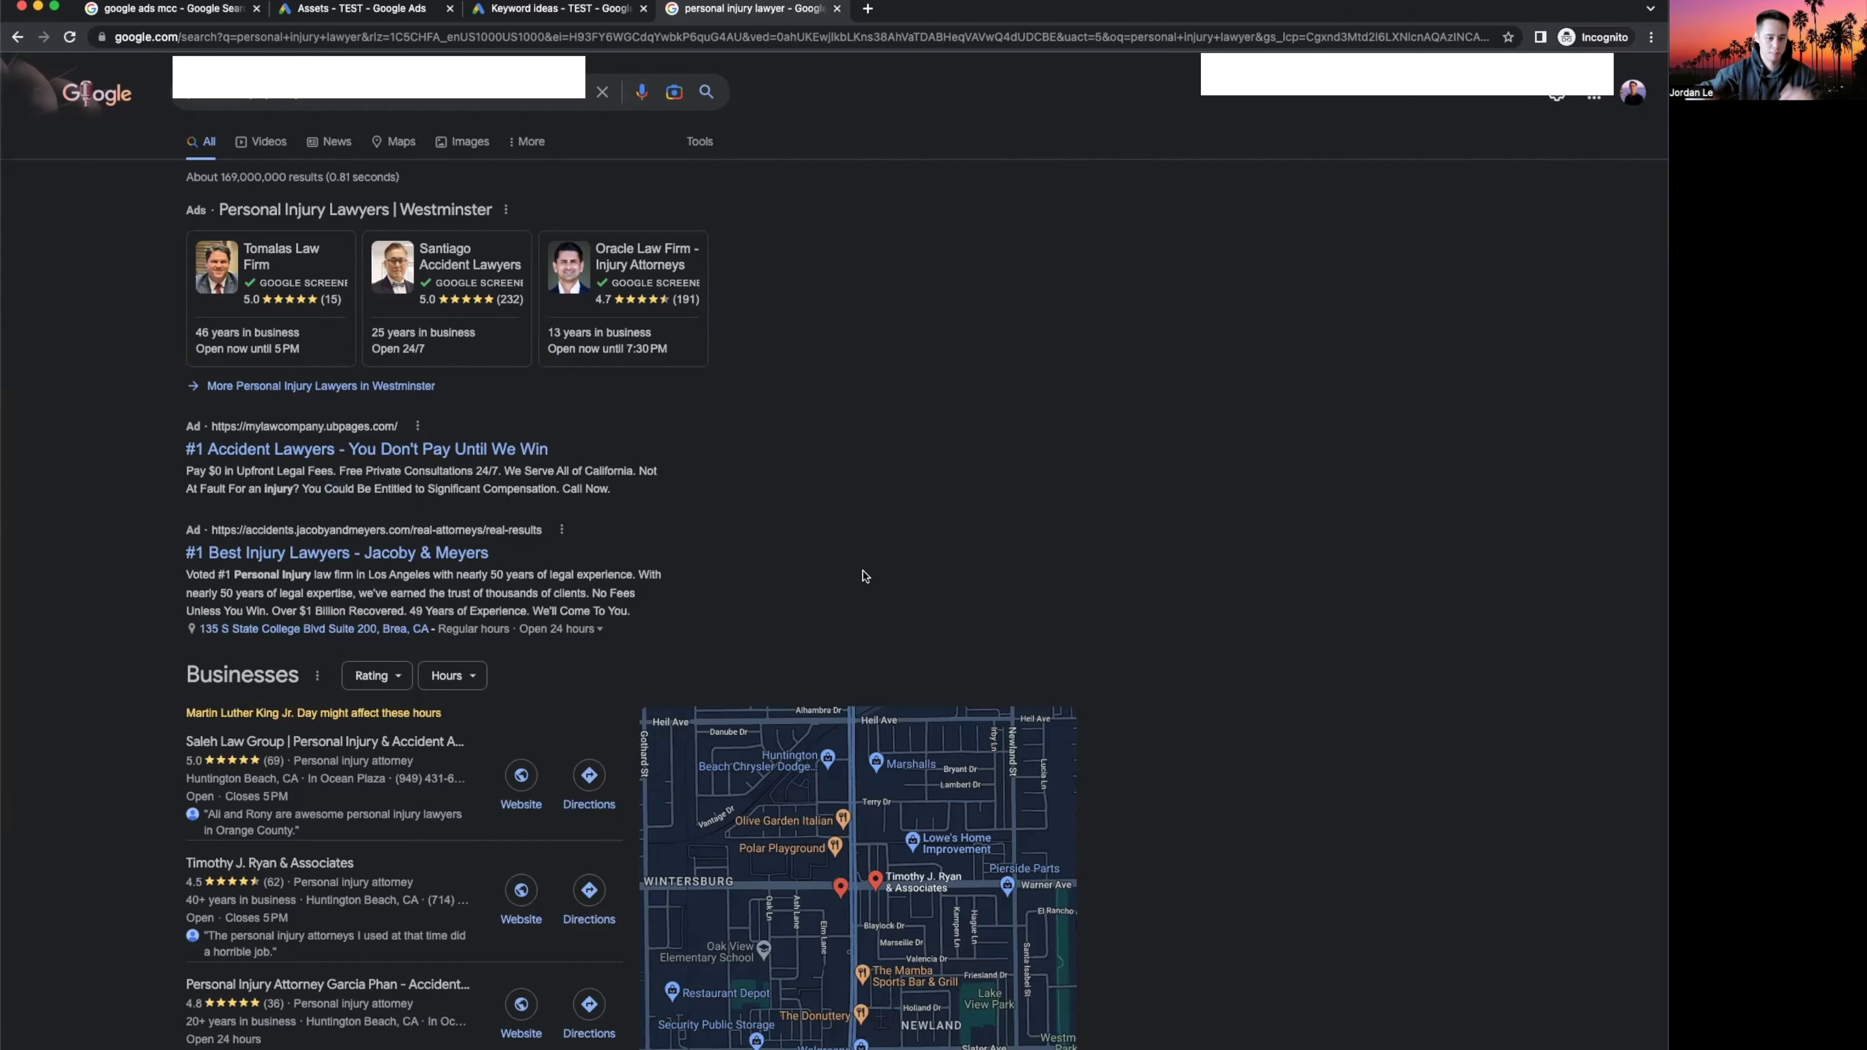
Close the Keyword ideas page, return to the campaign's assets and dismiss the list of asset types.
click(363, 8)
click(603, 9)
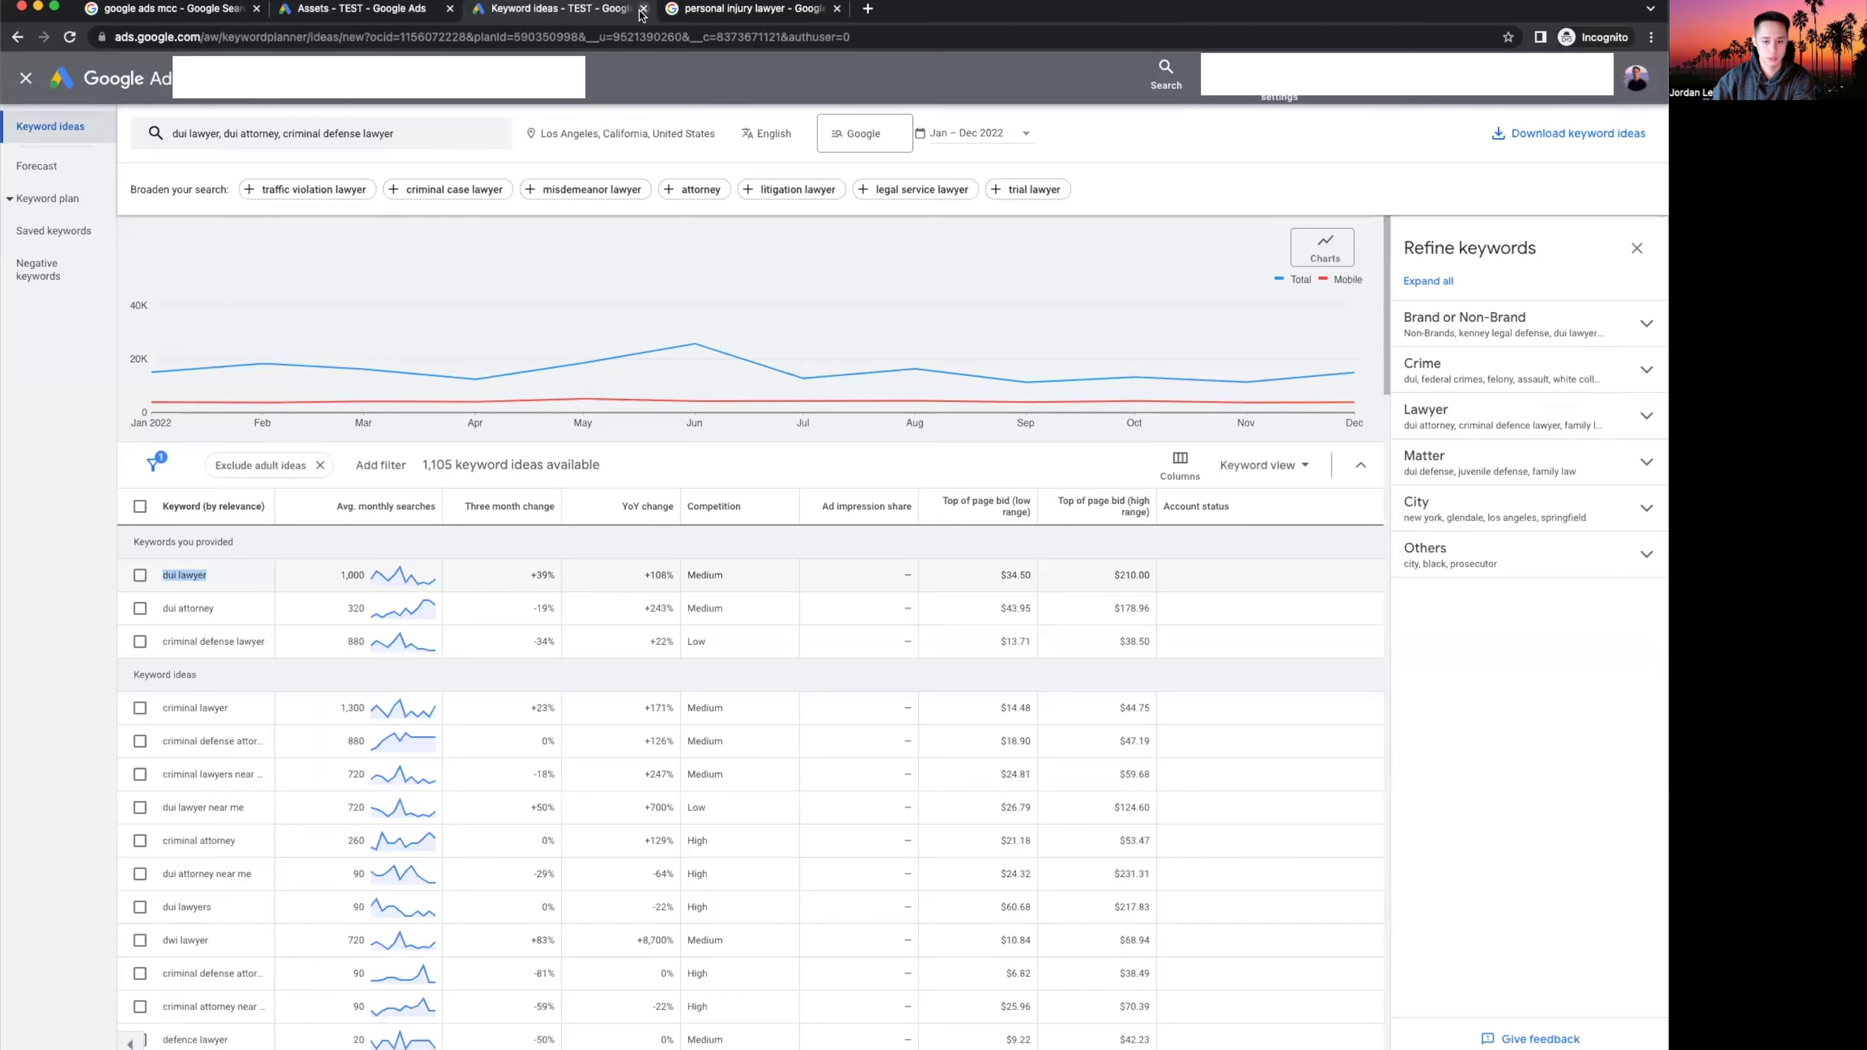
click(643, 9)
key(ctrl+shift+Tab)
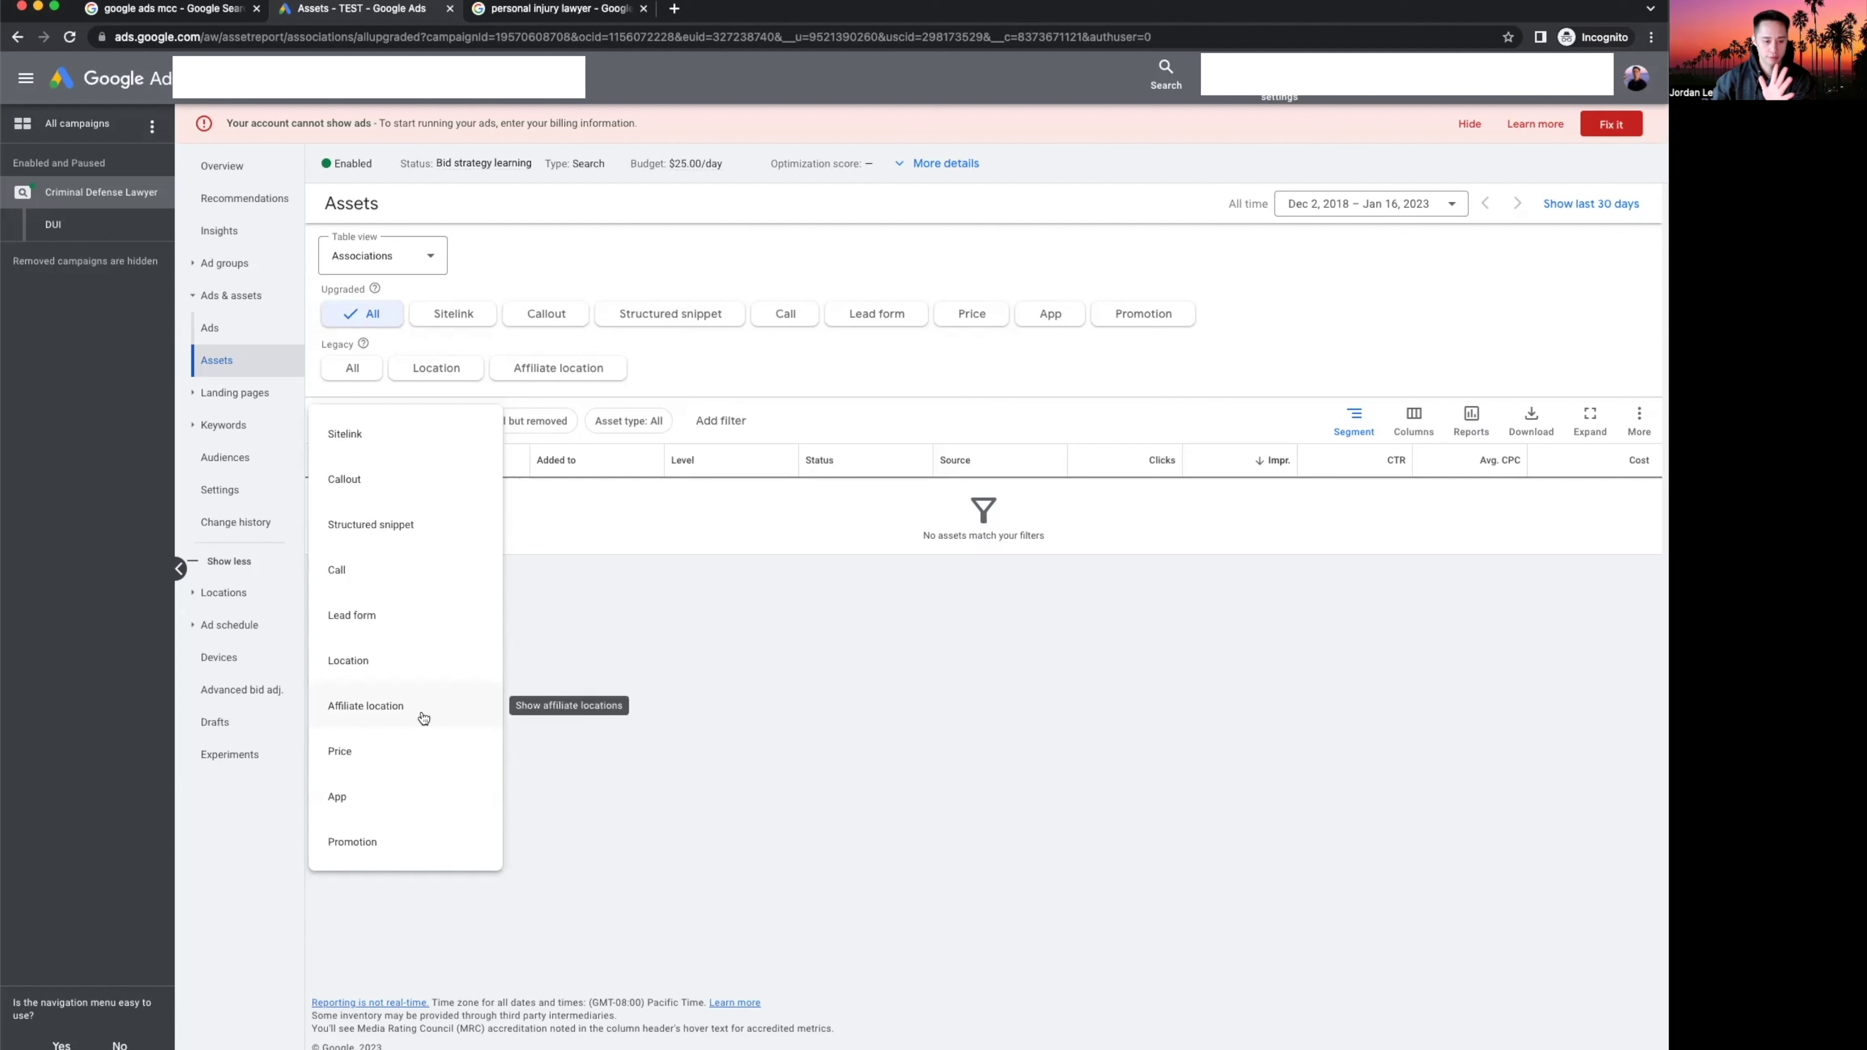
click(753, 689)
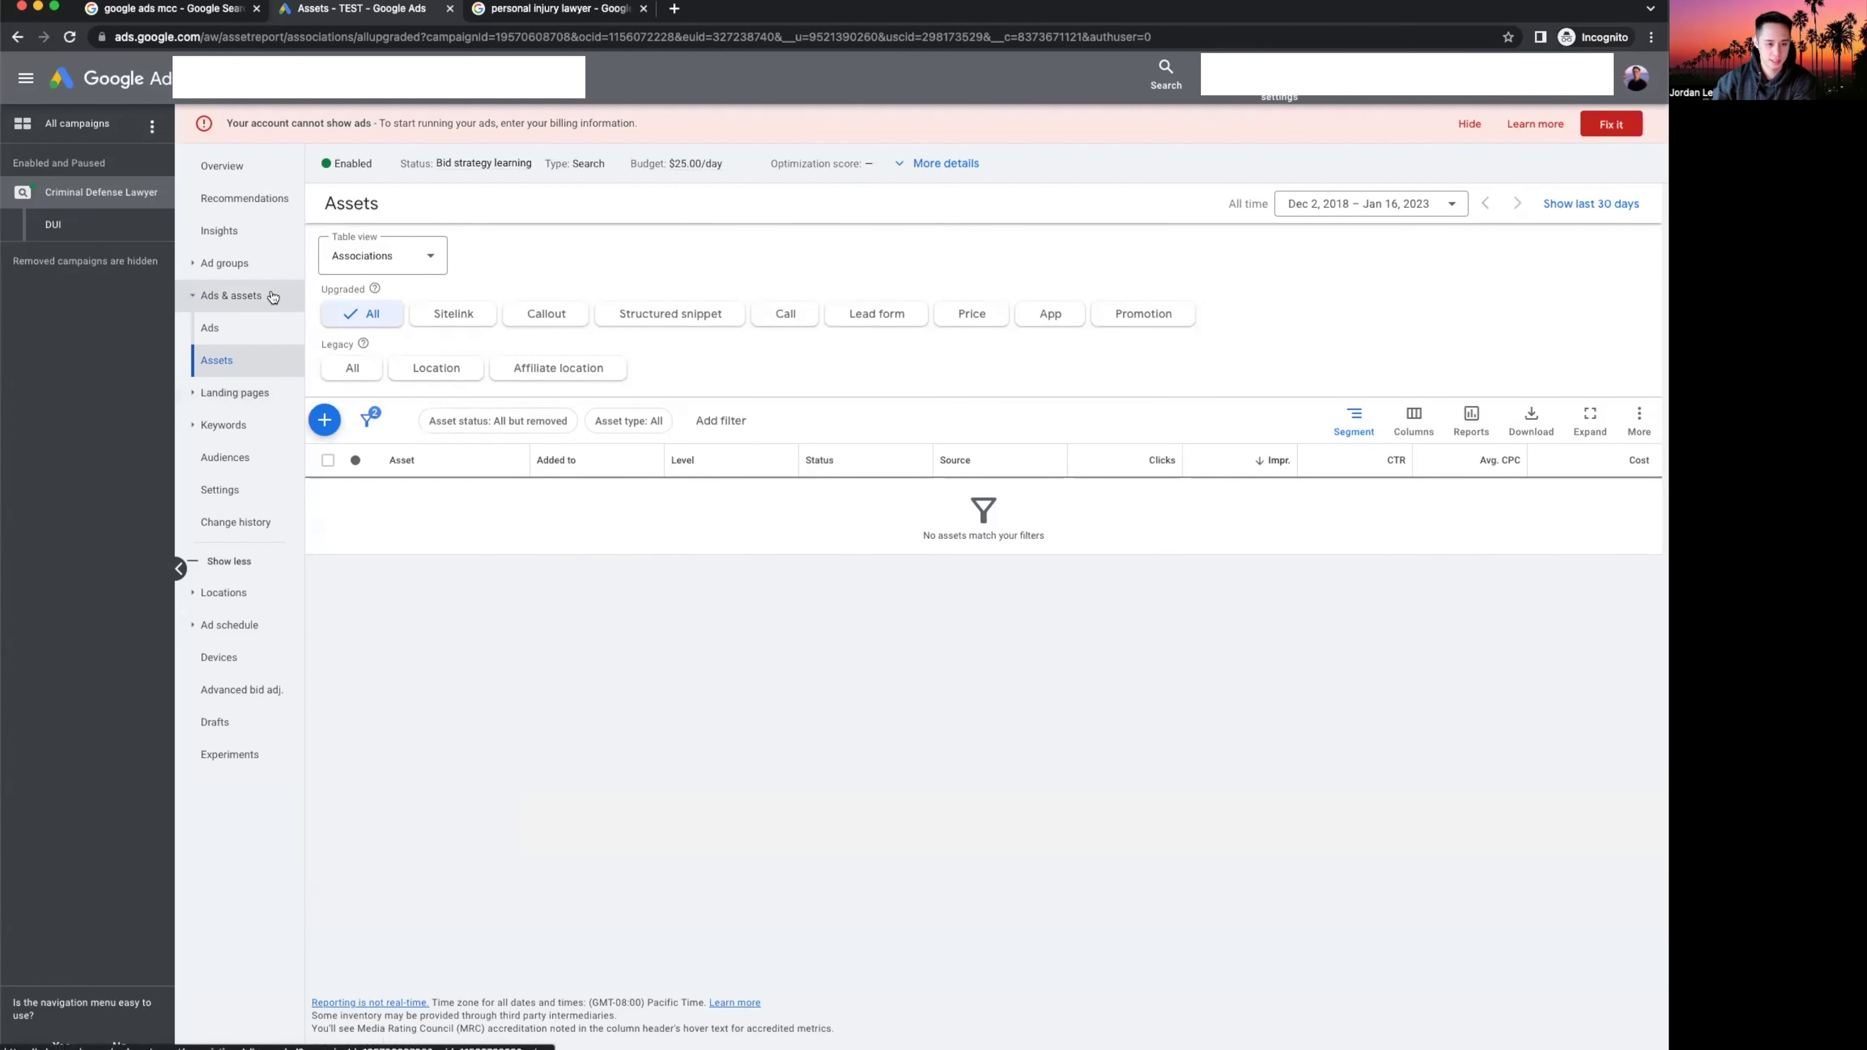
click(250, 432)
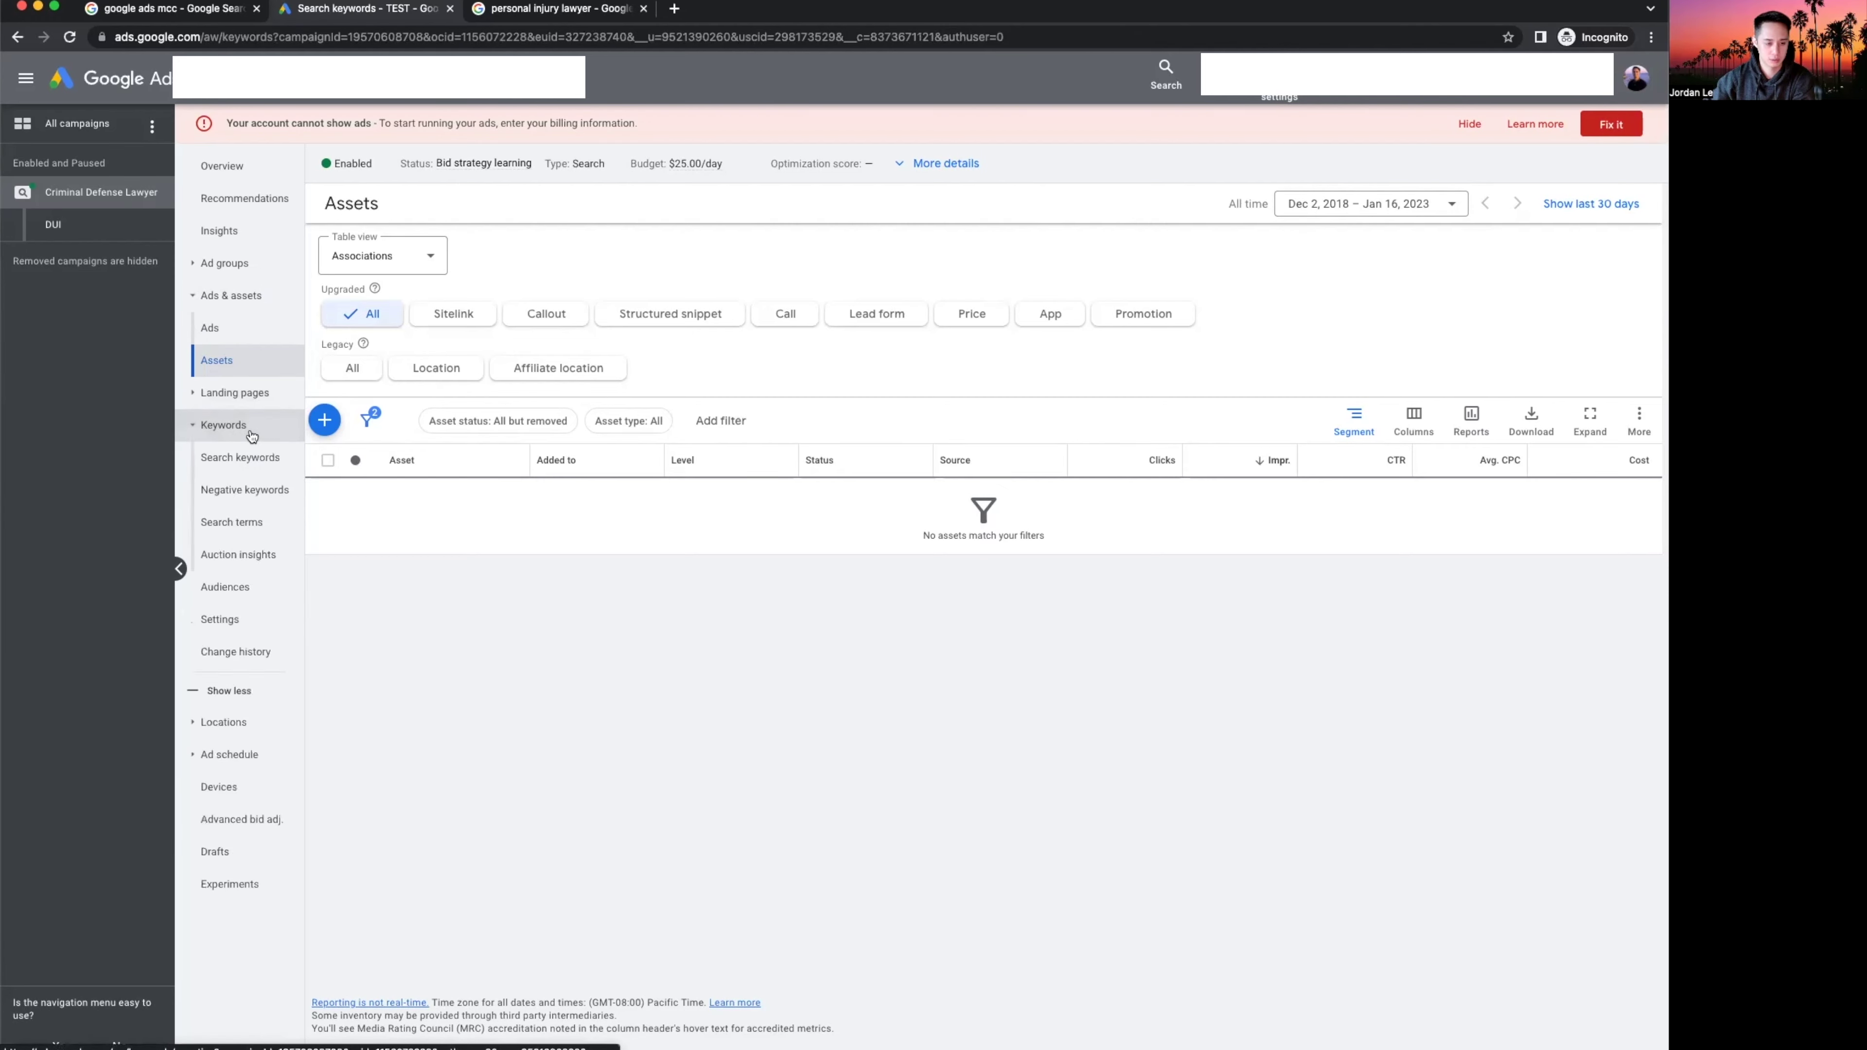
click(319, 257)
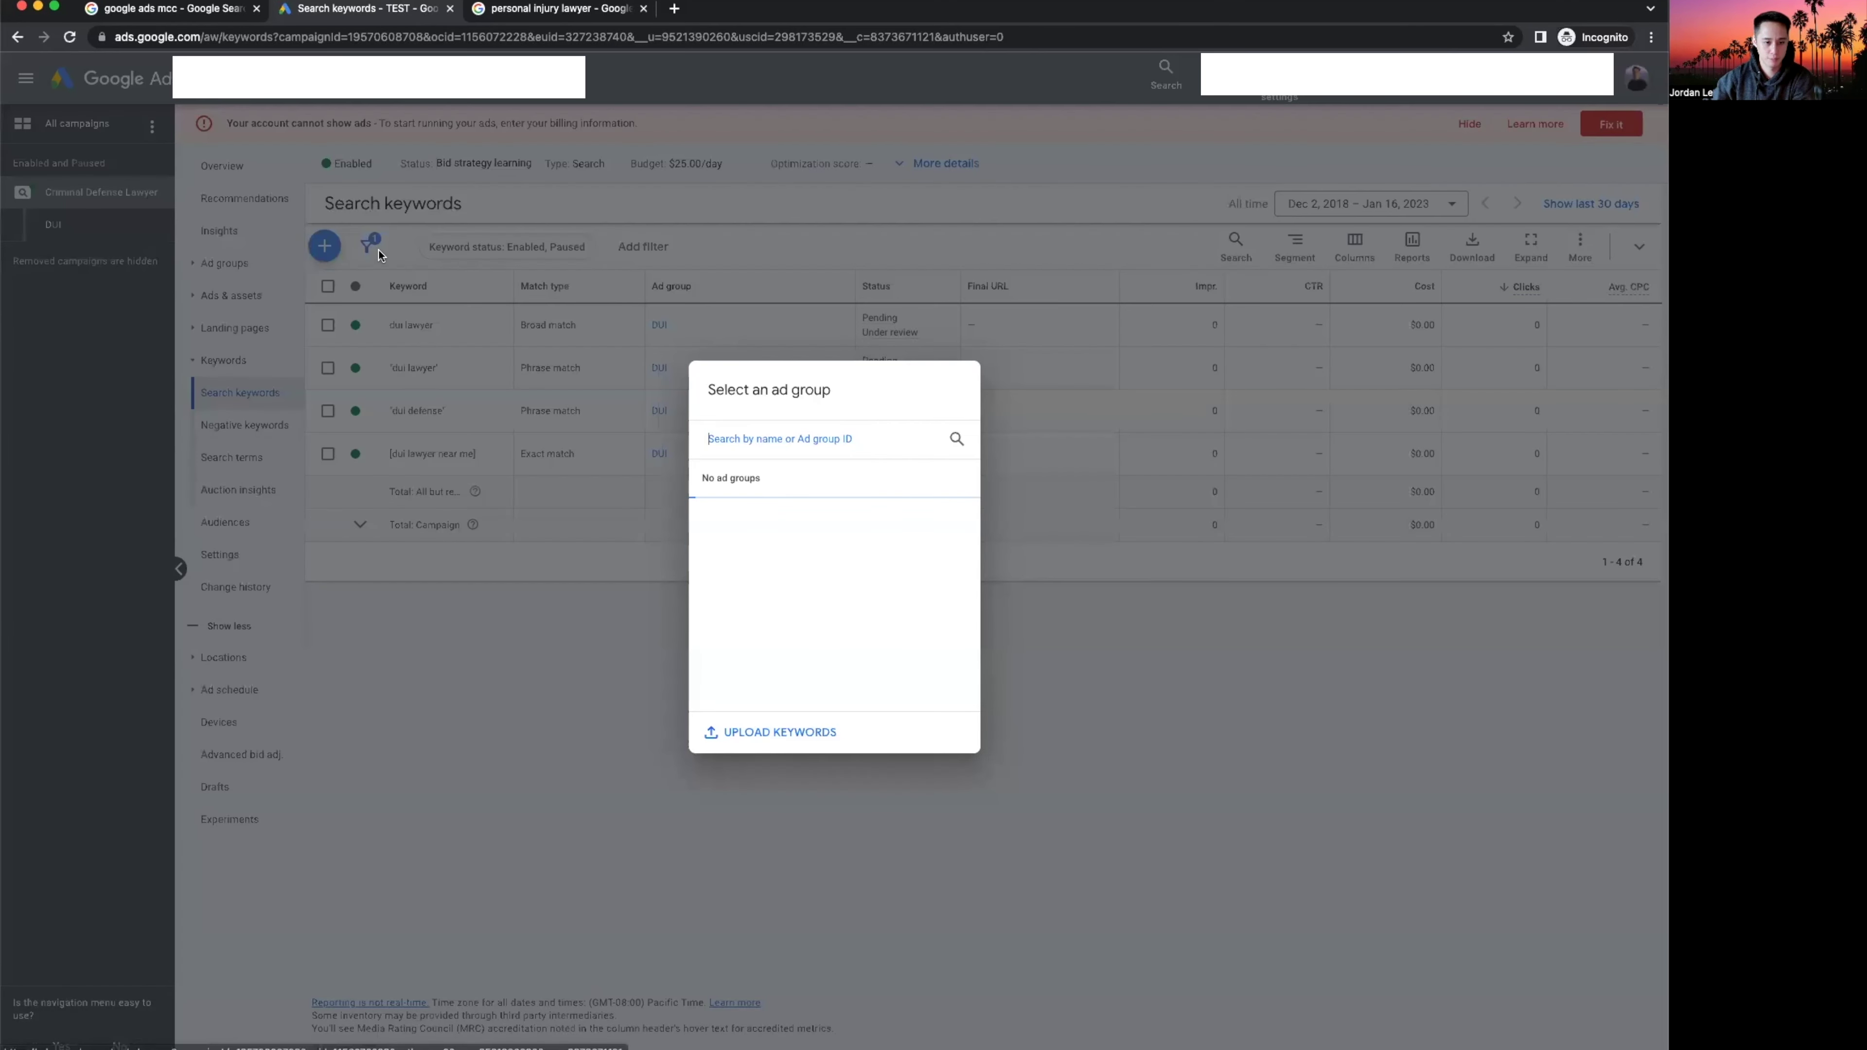
click(625, 597)
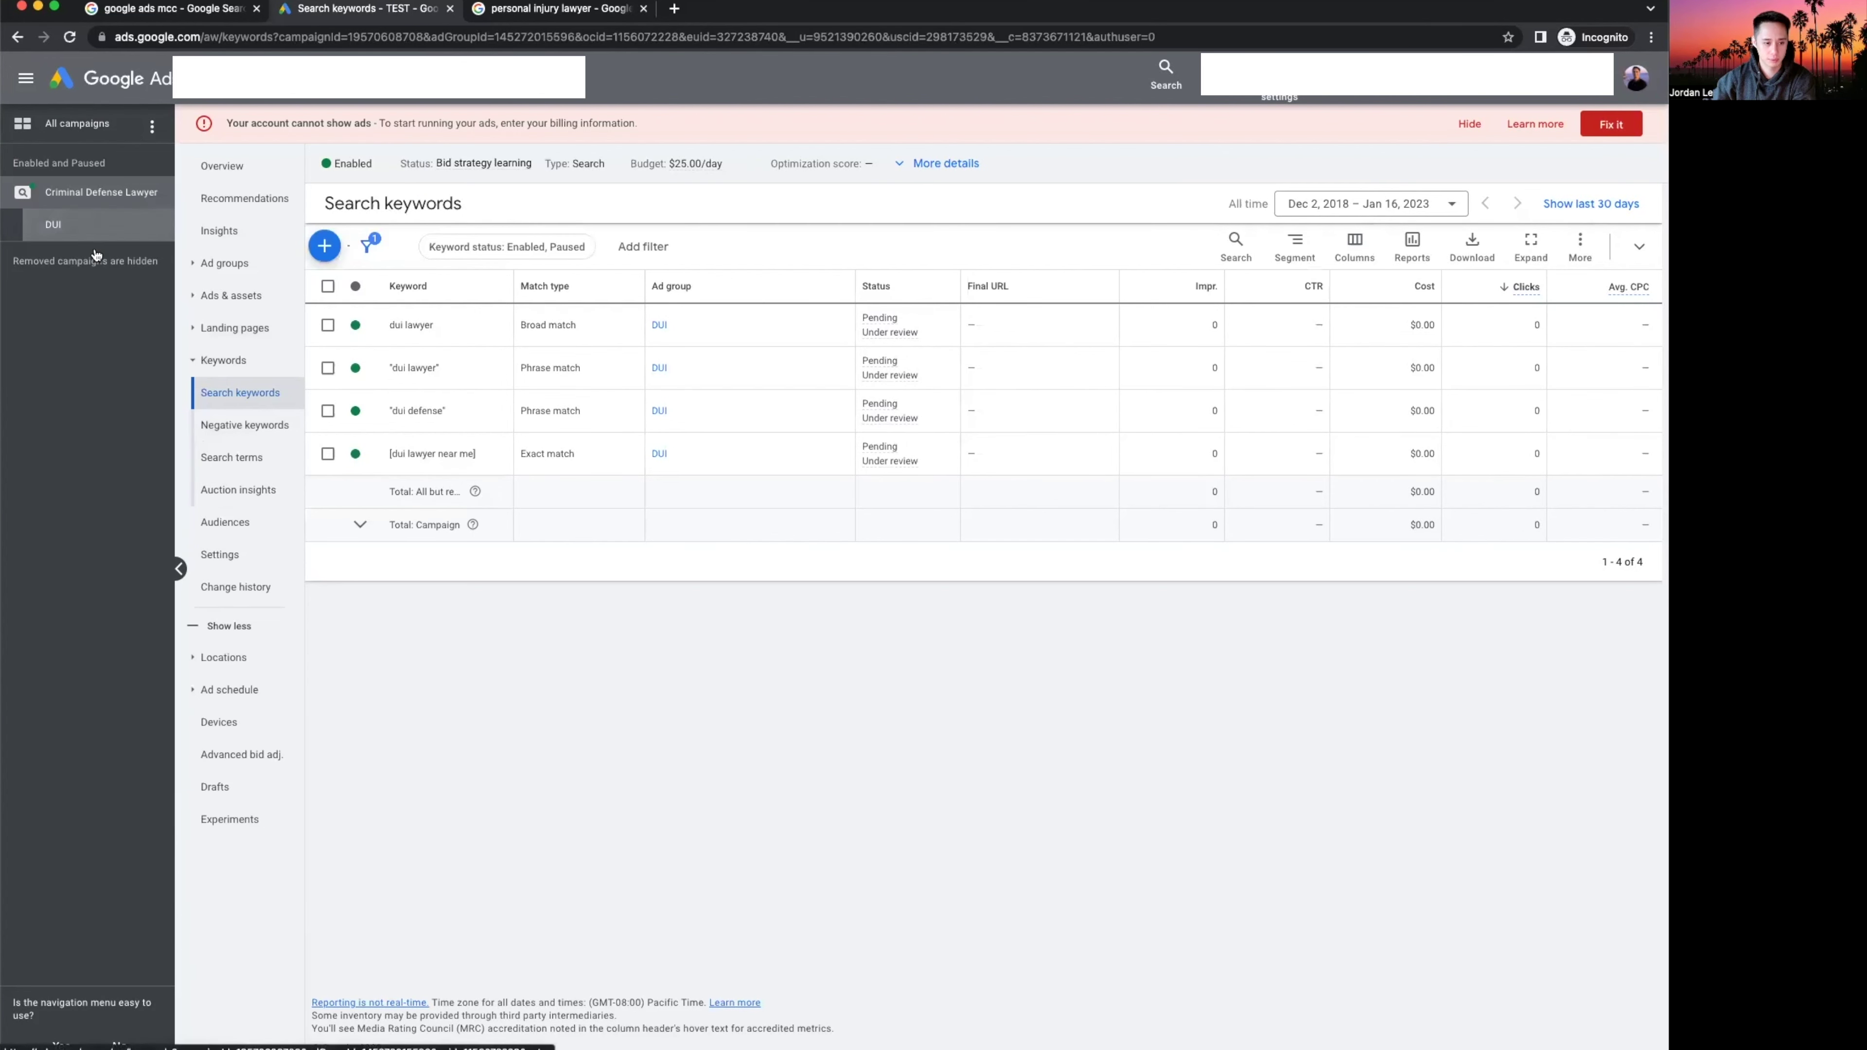
text([)
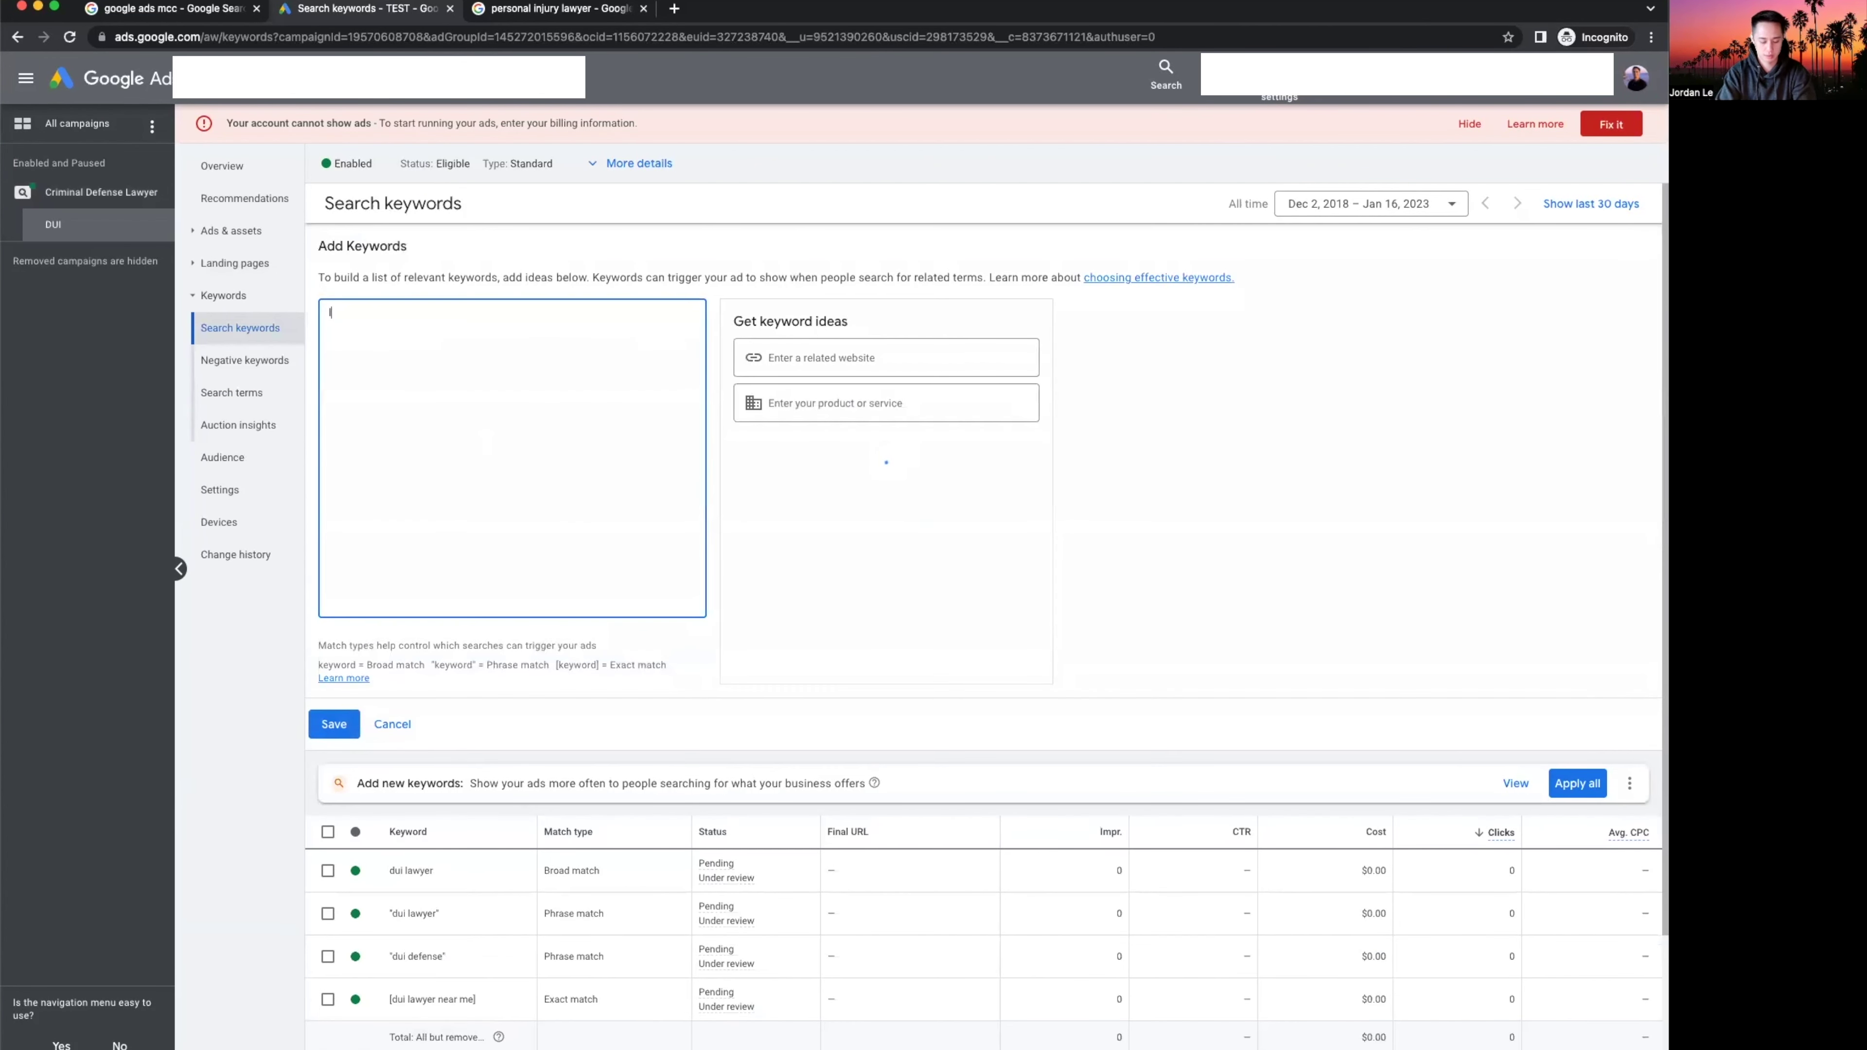
key(BackSpace)
key(BackSpace)
key(BackSpace)
key(BackSpace)
key(BackSpace)
key(BackSpace)
key(BackSpace)
key(BackSpace)
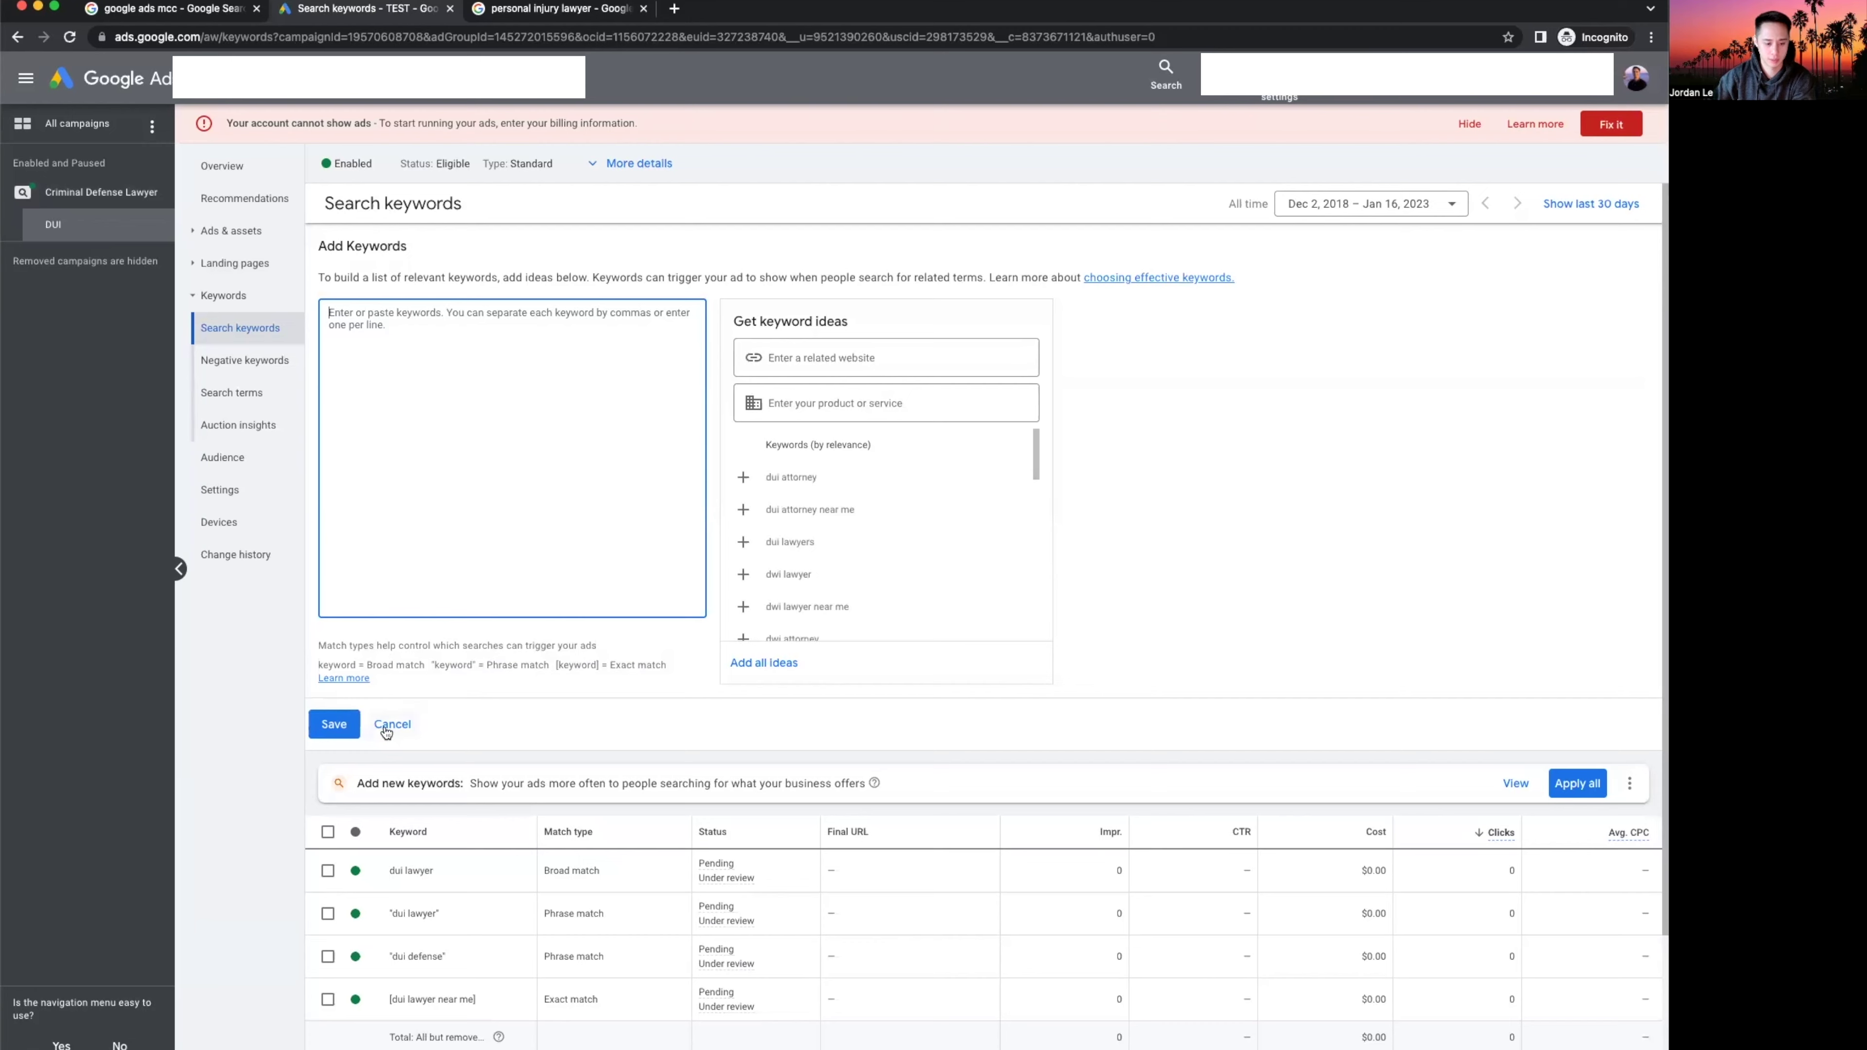
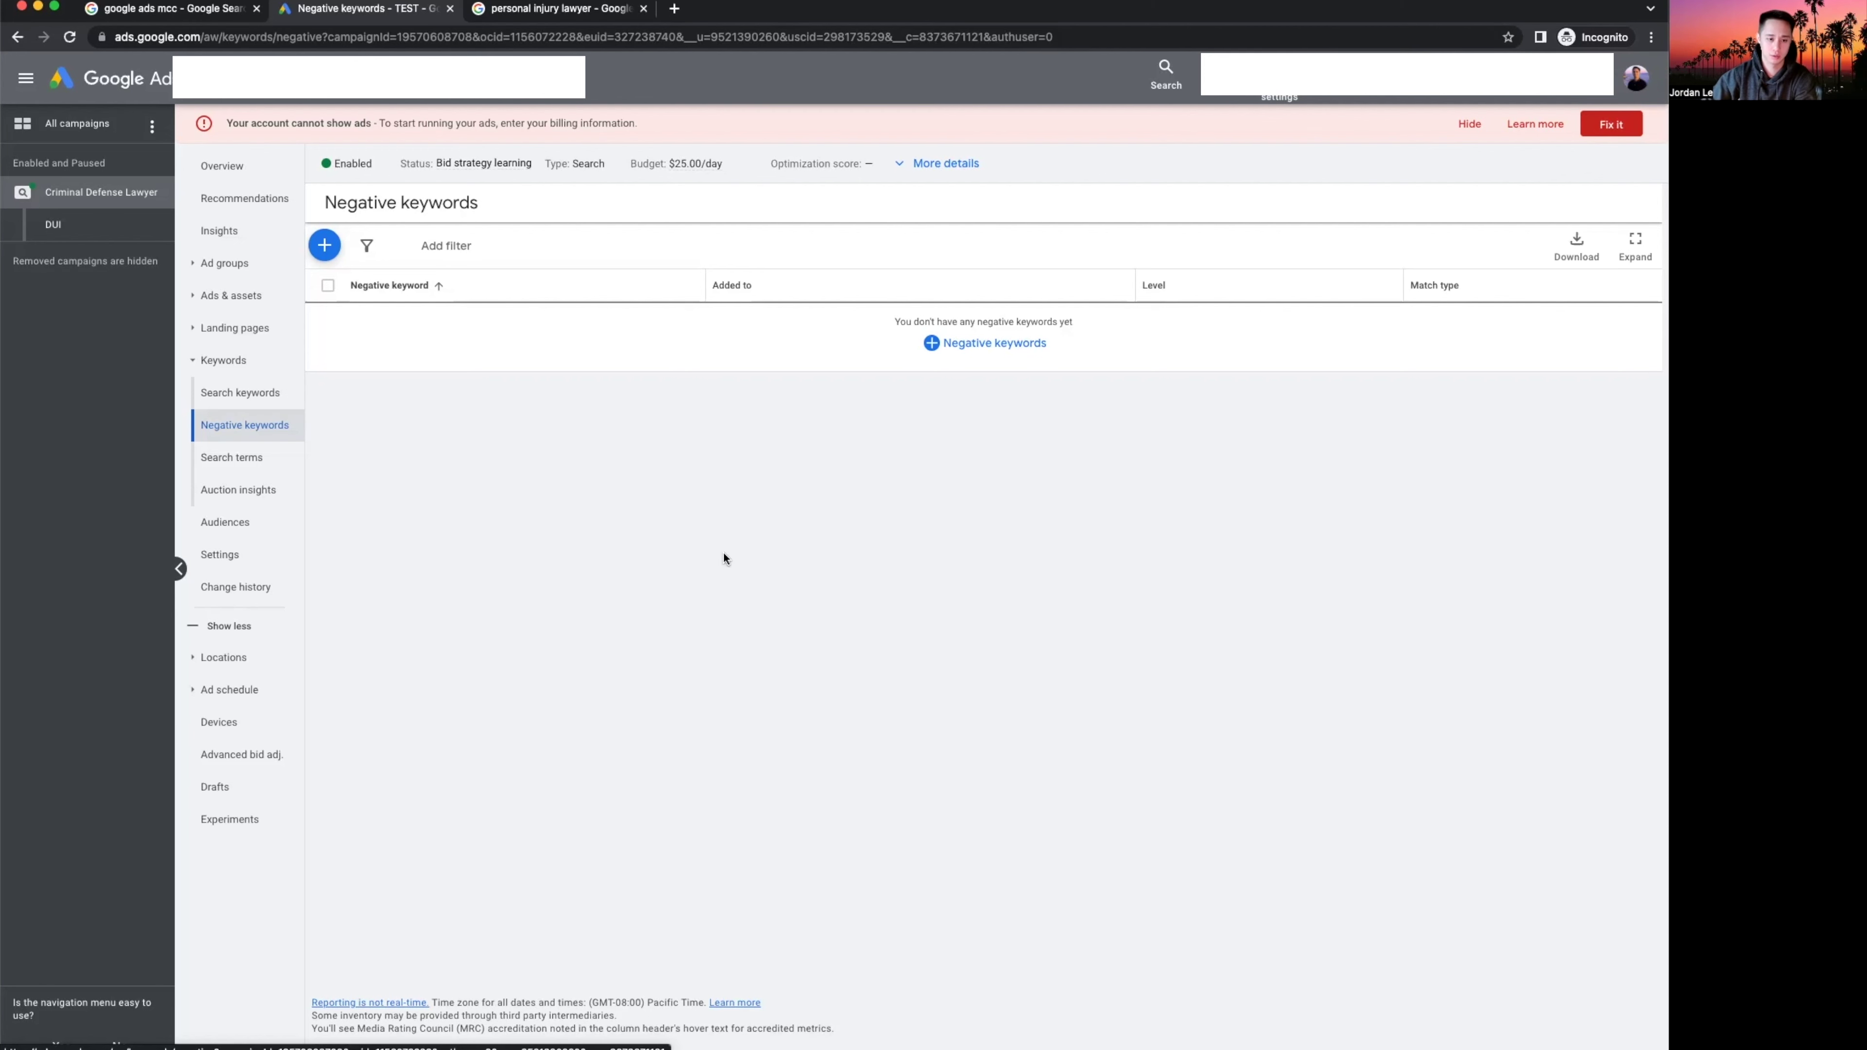
Review the campaign's search terms and its audience demographics by age and household income, down to the Unknown income group.
click(287, 457)
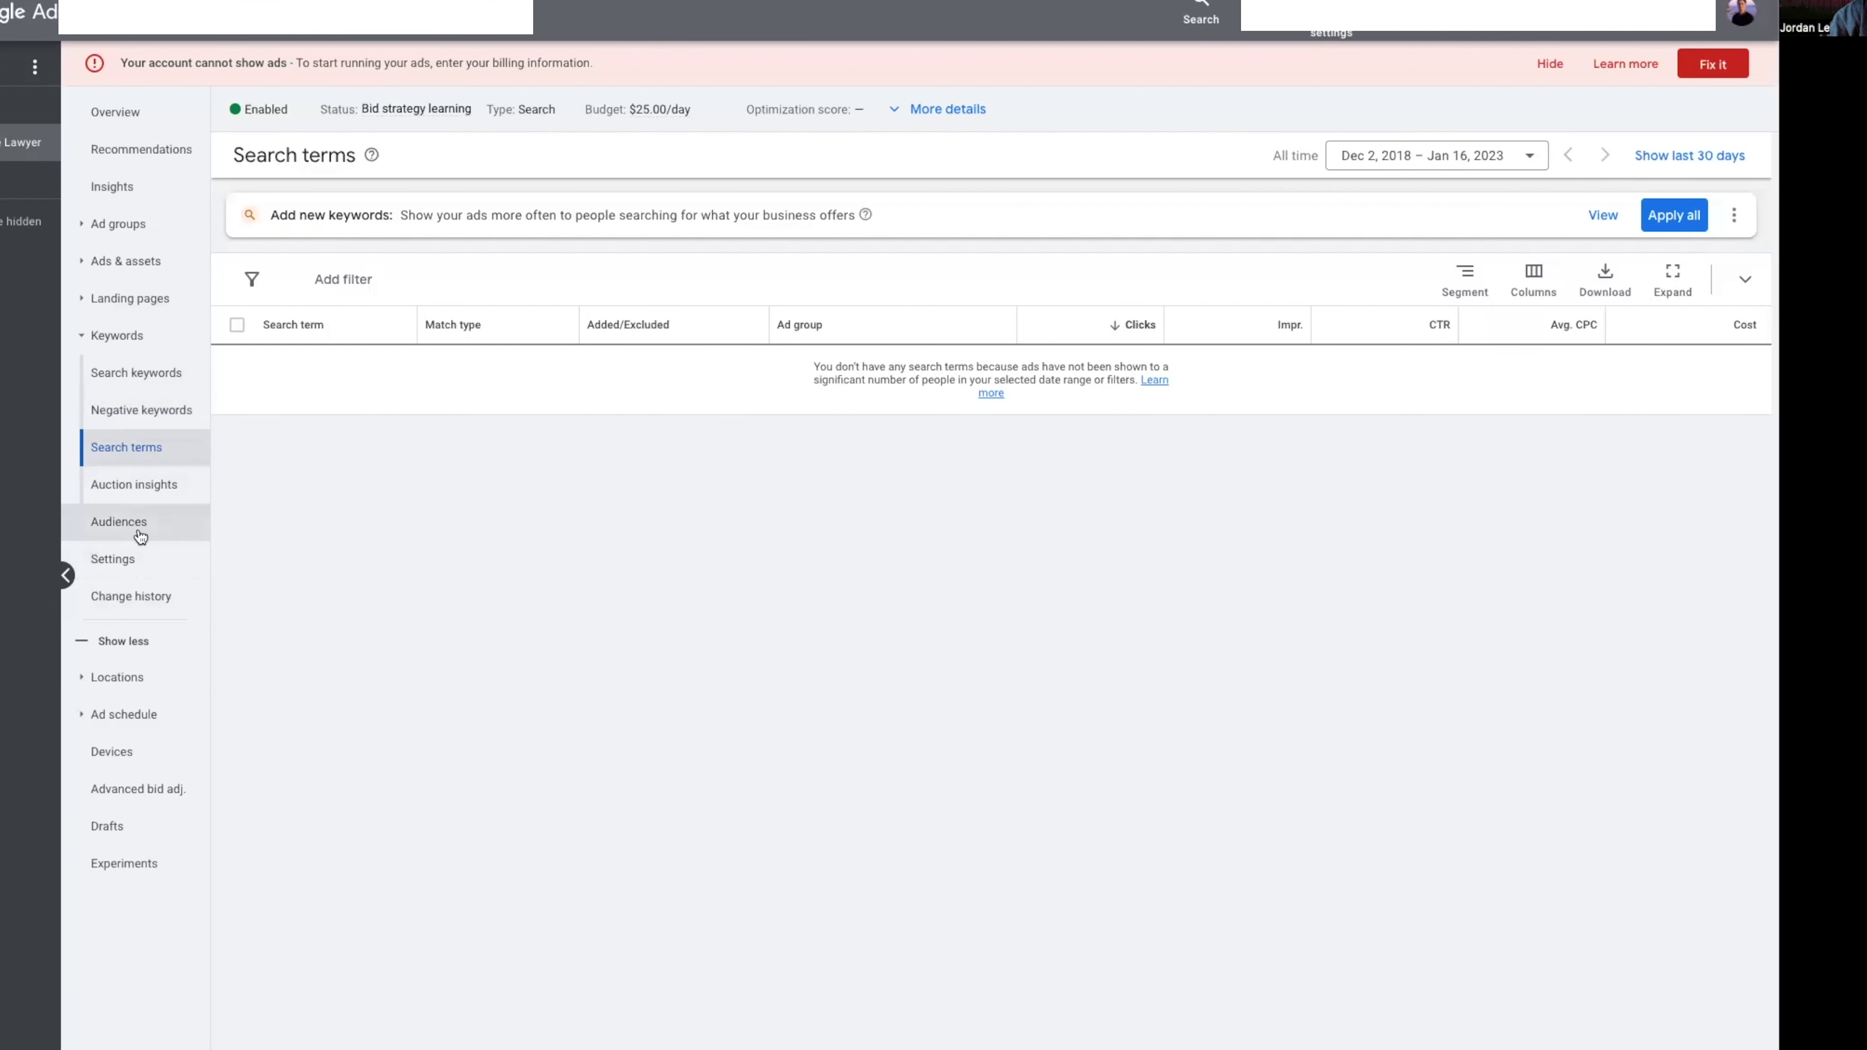
click(134, 525)
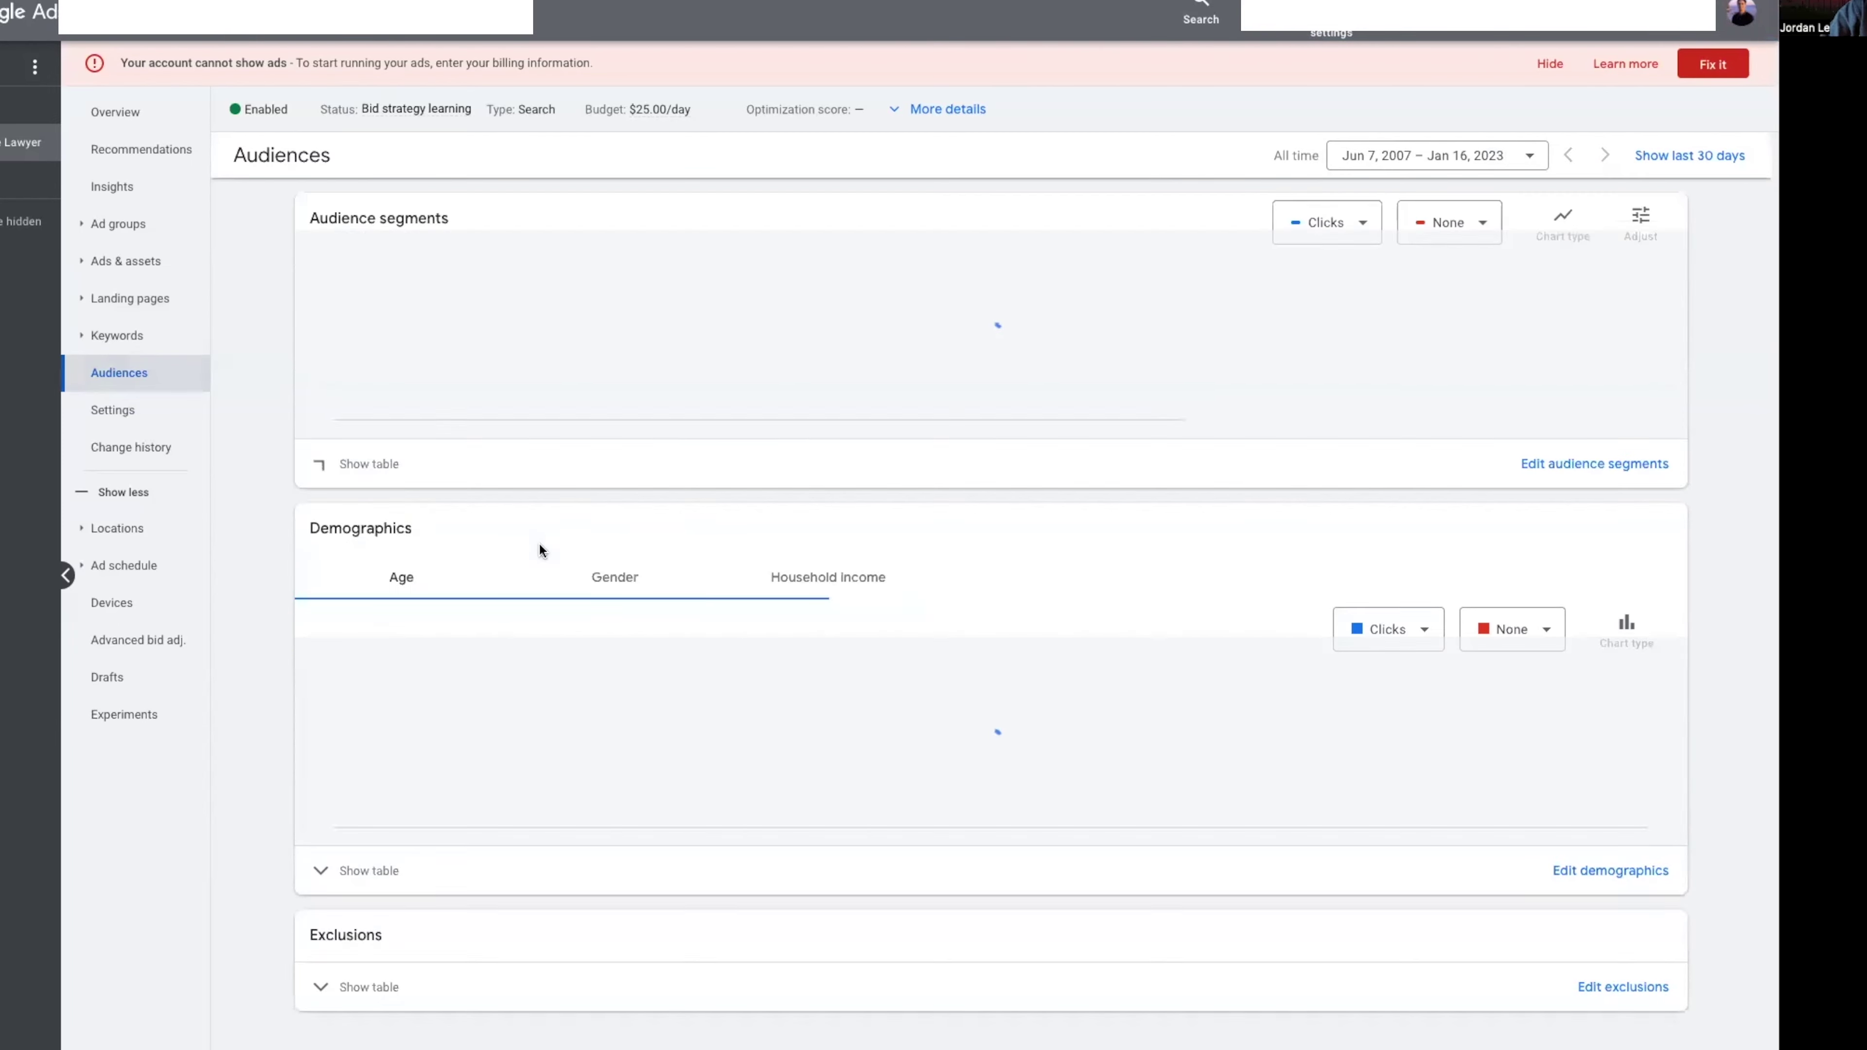
click(346, 862)
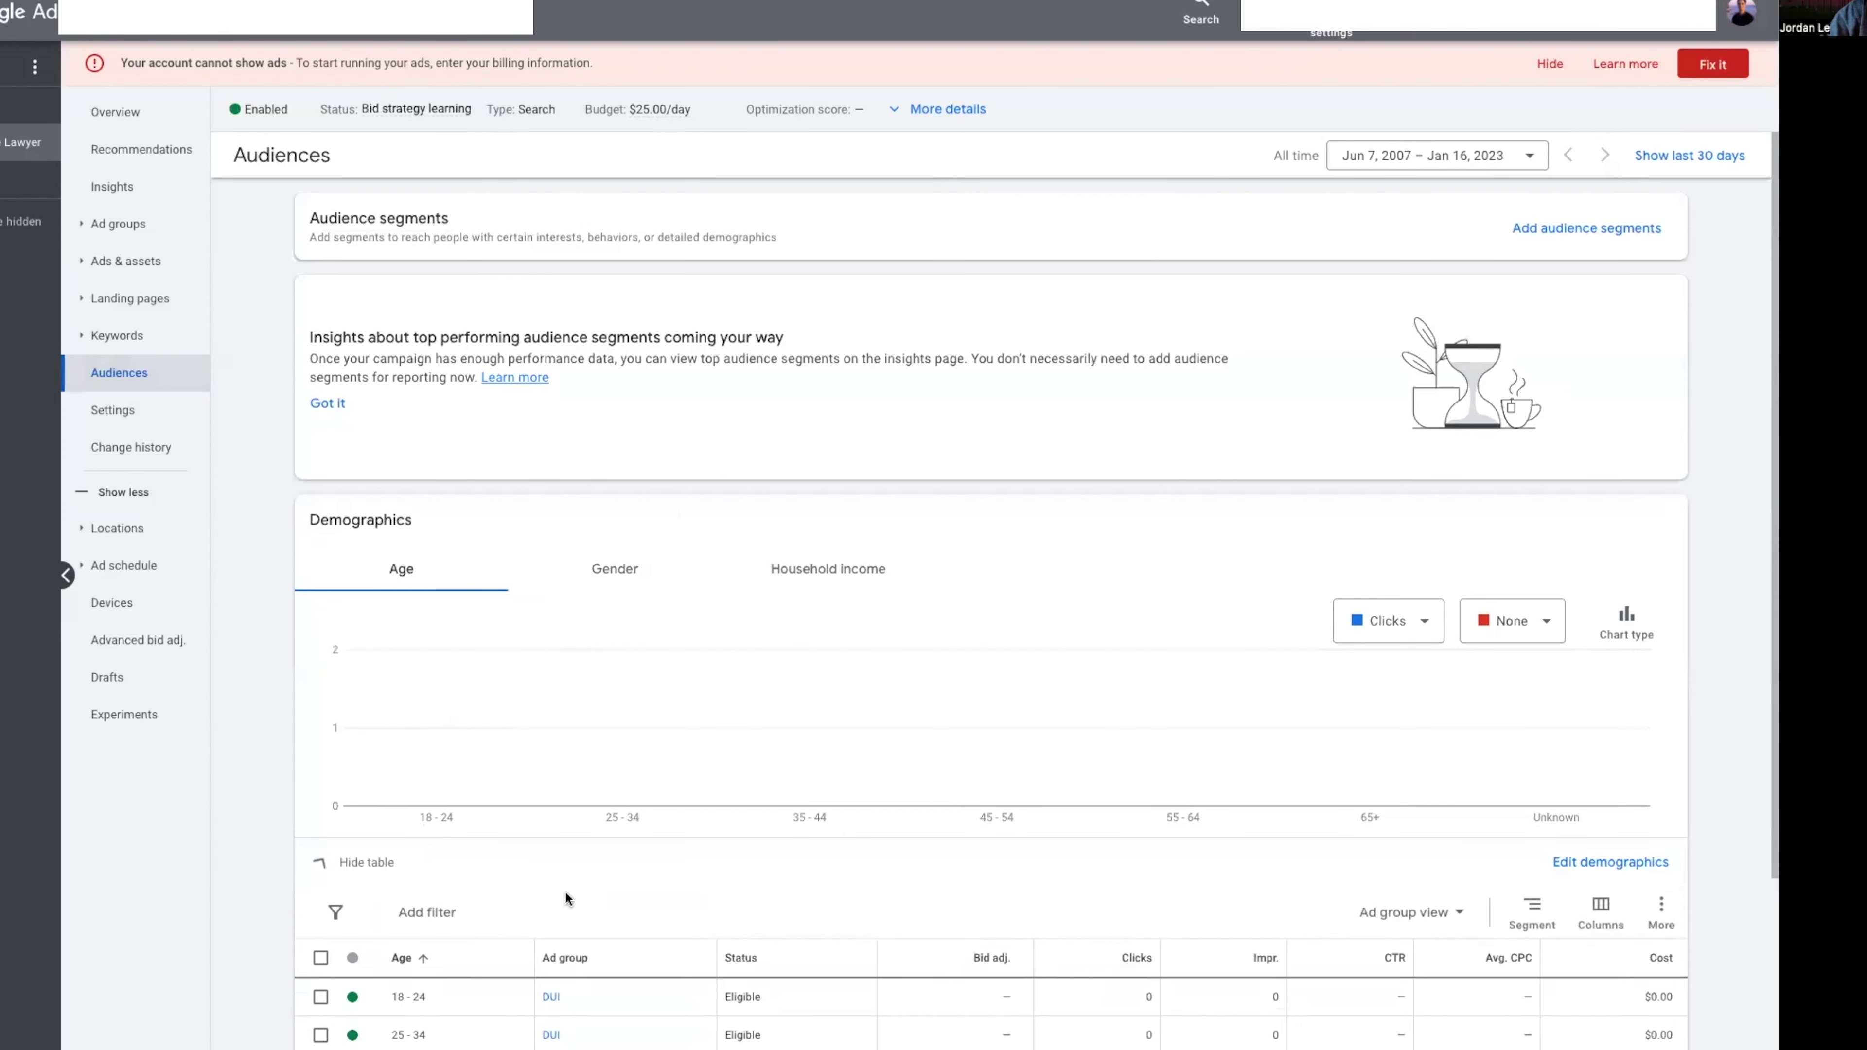
scroll(635, 515, down, 2)
click(846, 425)
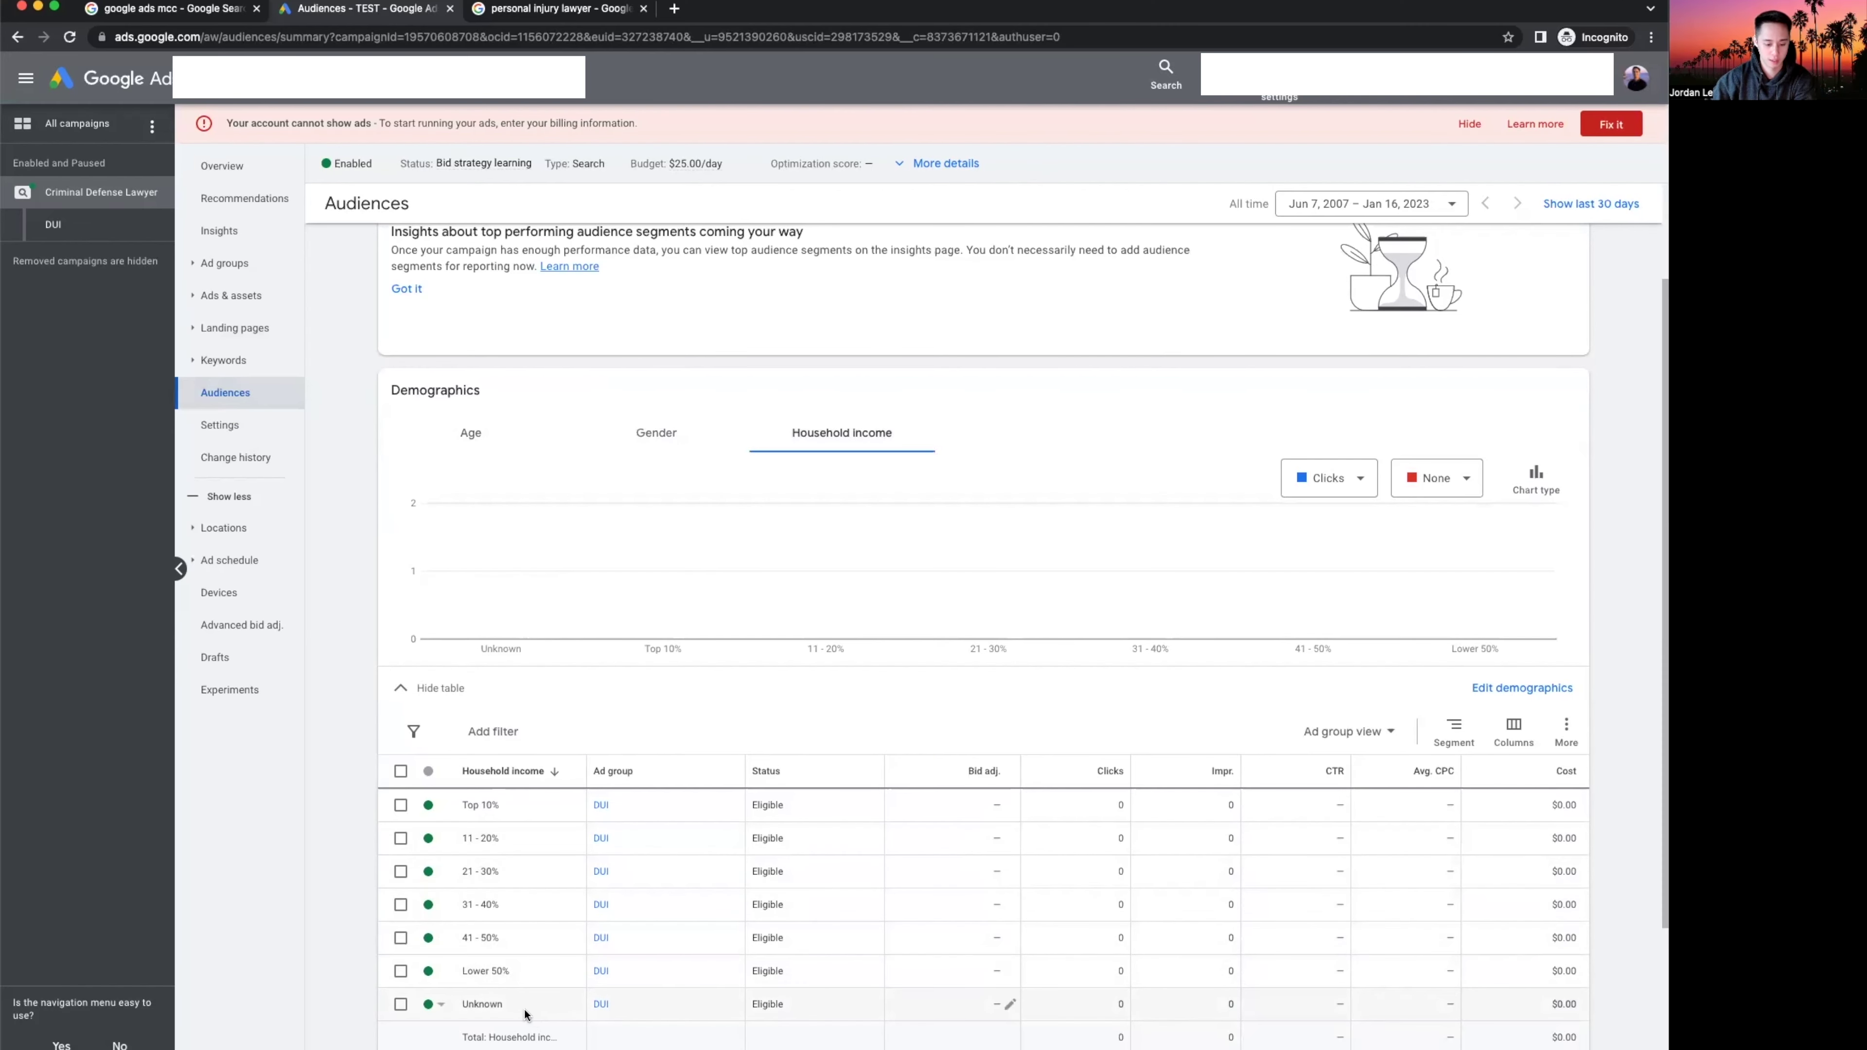
drag(531, 1019, 461, 1014)
View the Criminal Defense Lawyer campaign's settings, including the additional settings and the bidding details.
click(220, 424)
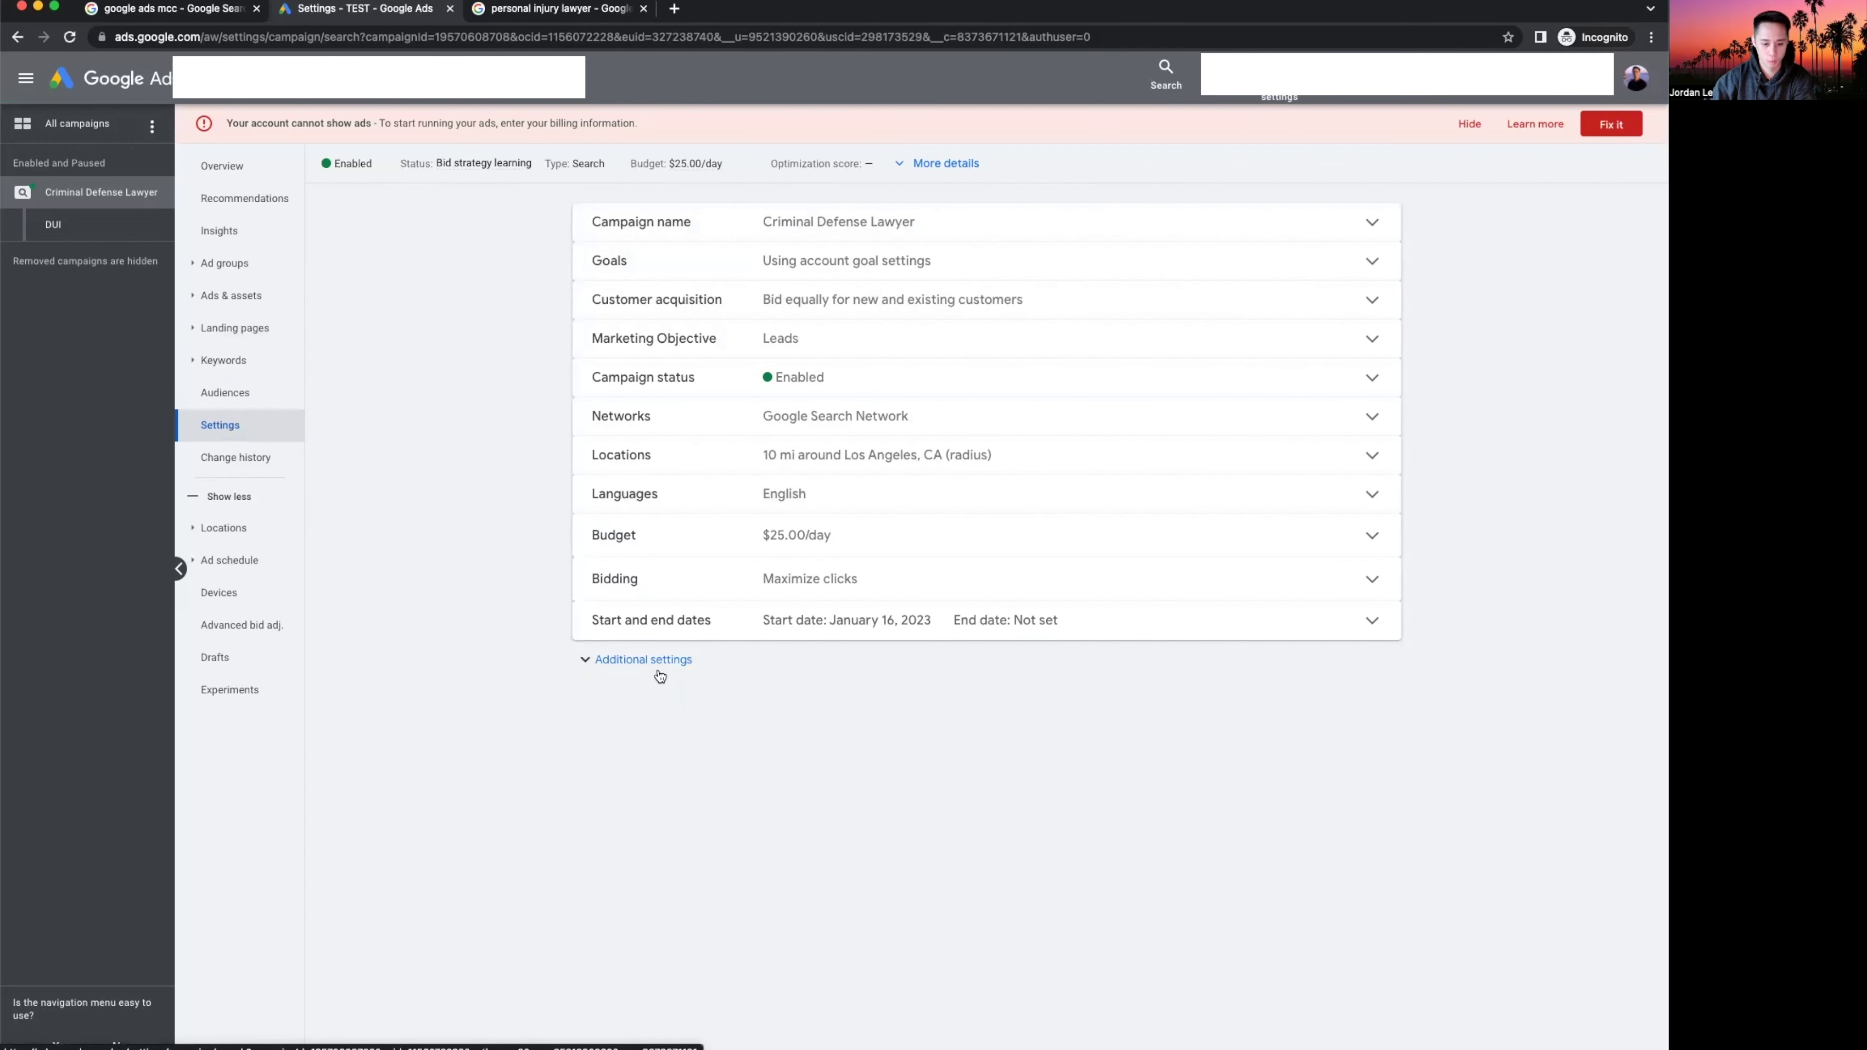
click(645, 660)
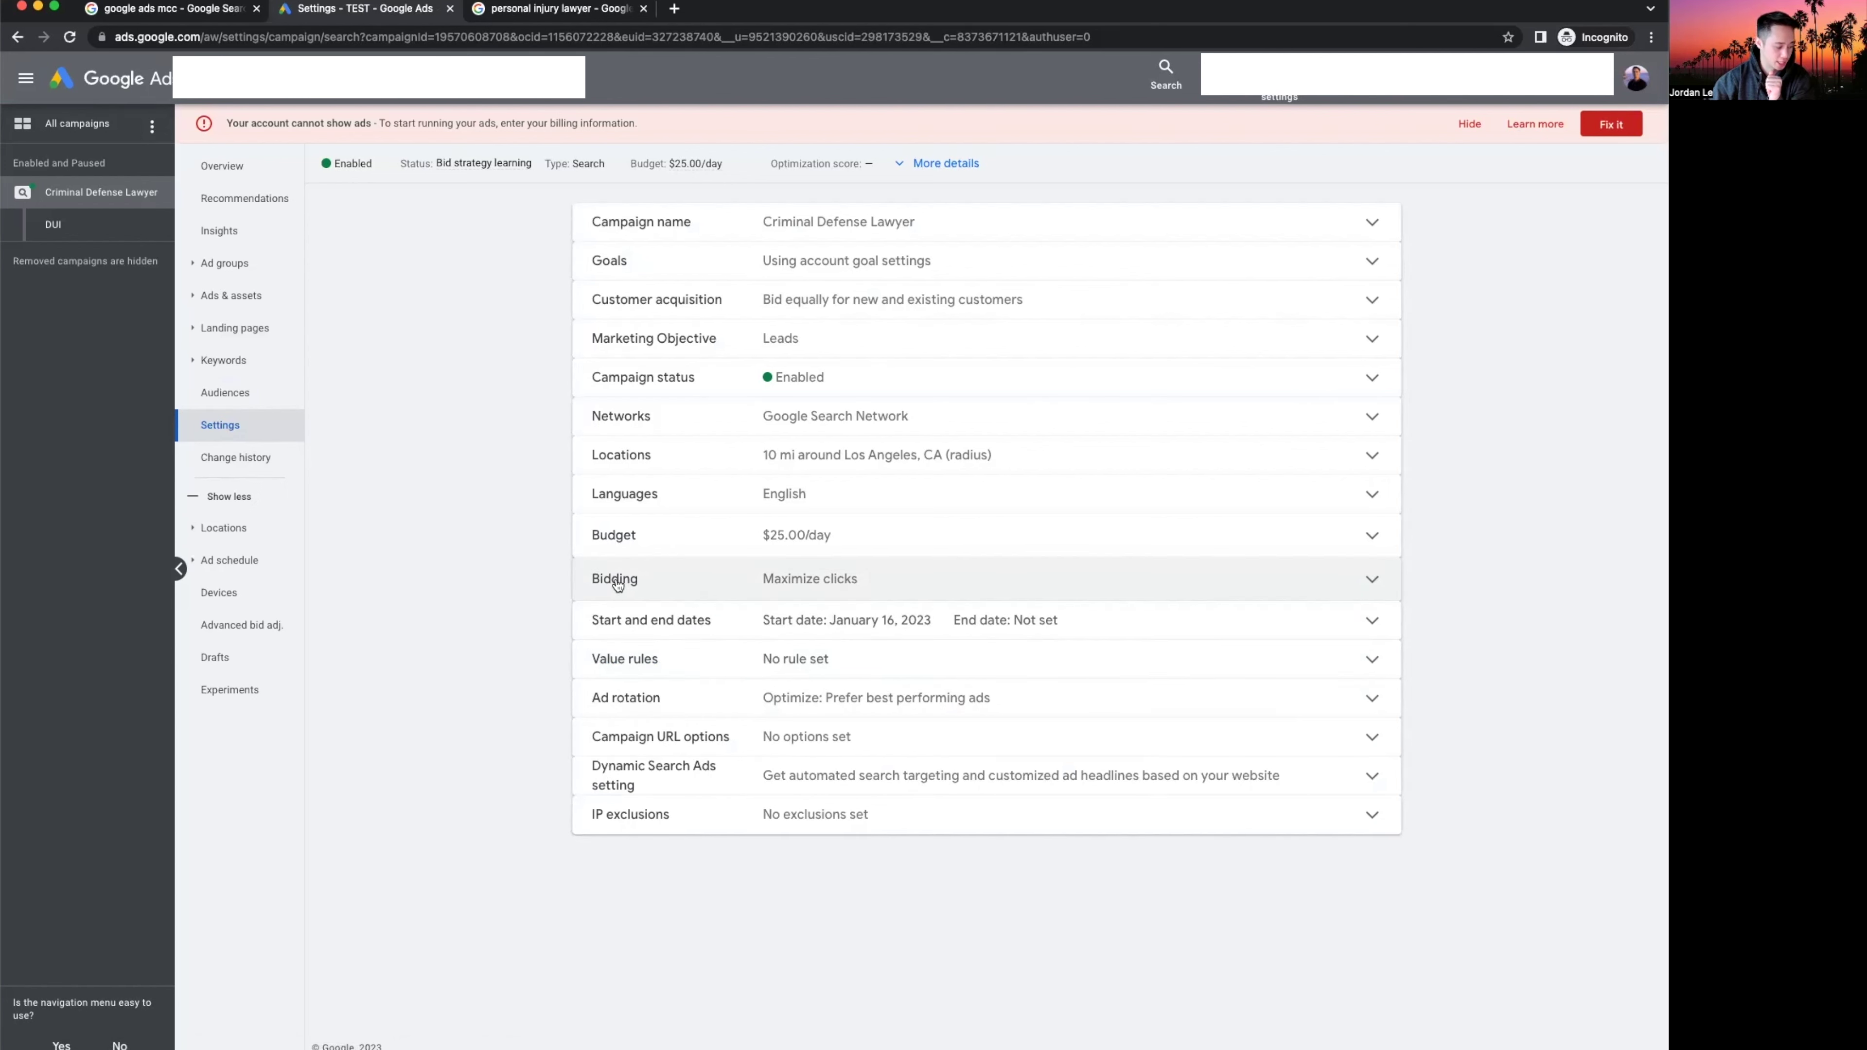
click(688, 583)
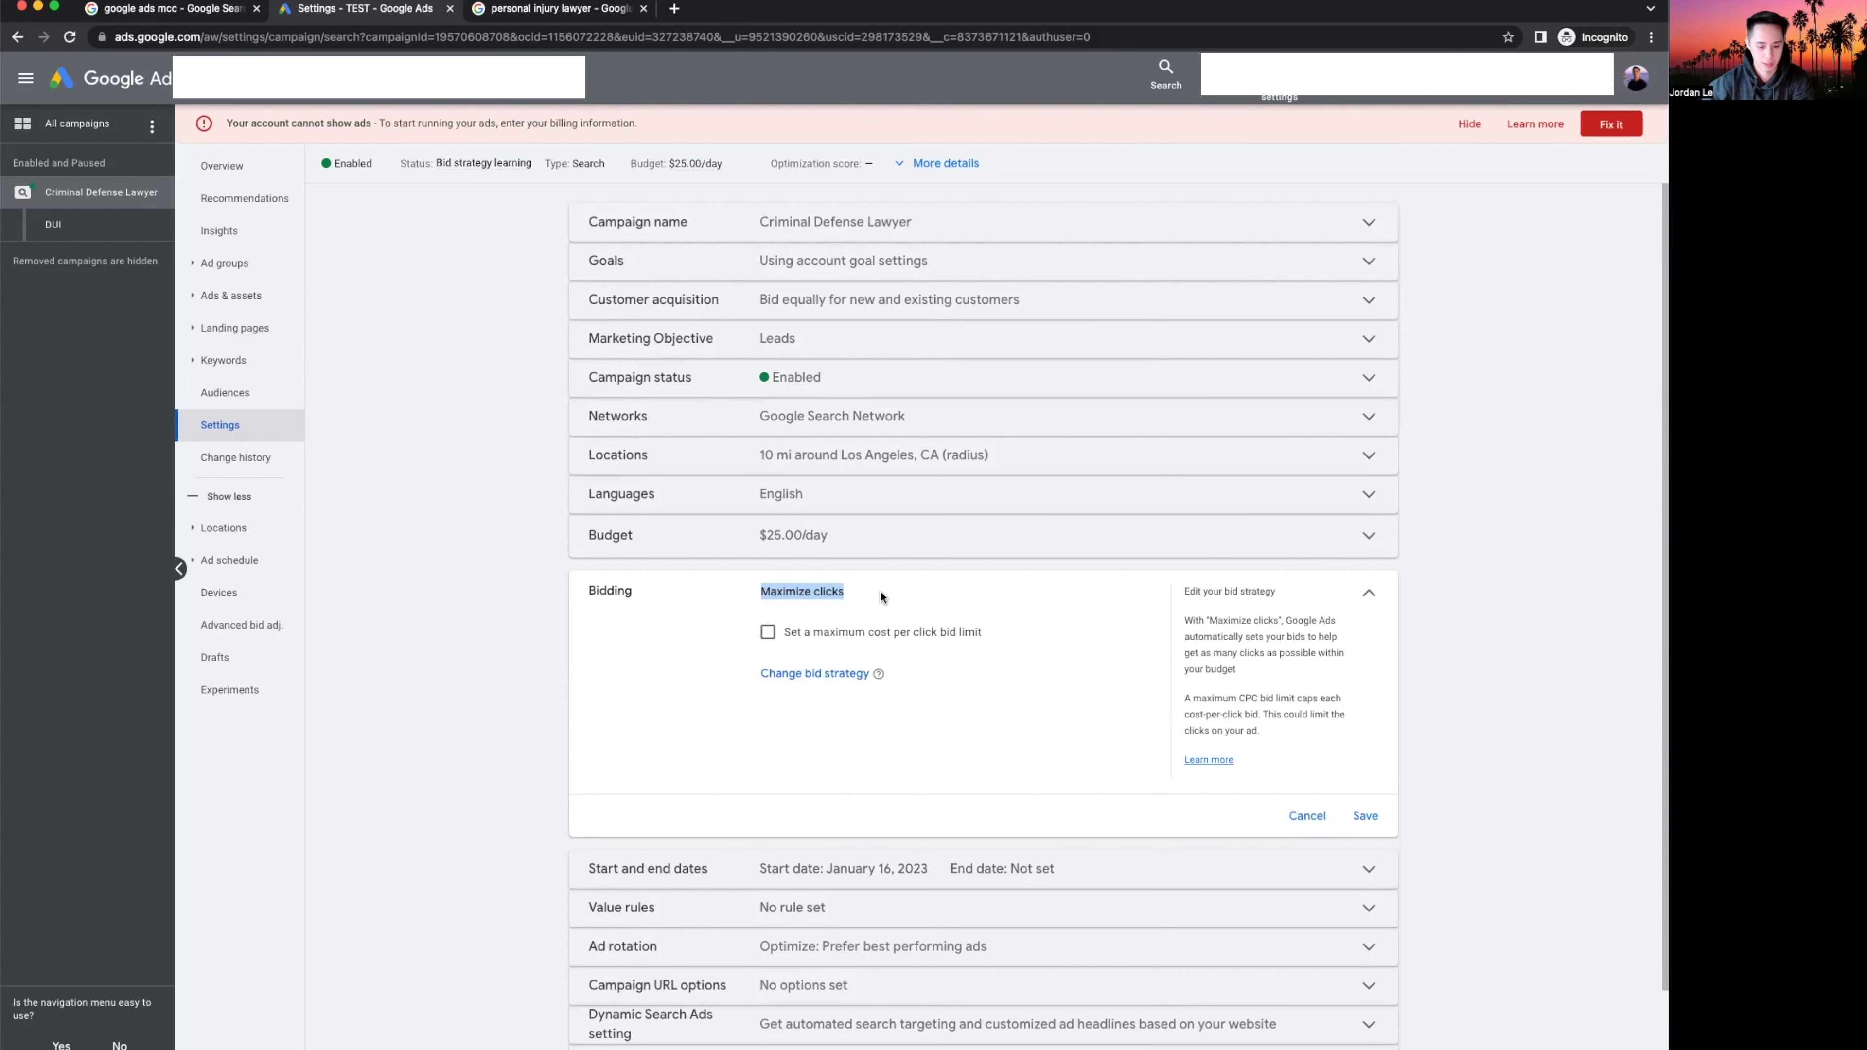
Start changing the campaign's bid strategy and switch to selecting a strategy directly.
click(814, 674)
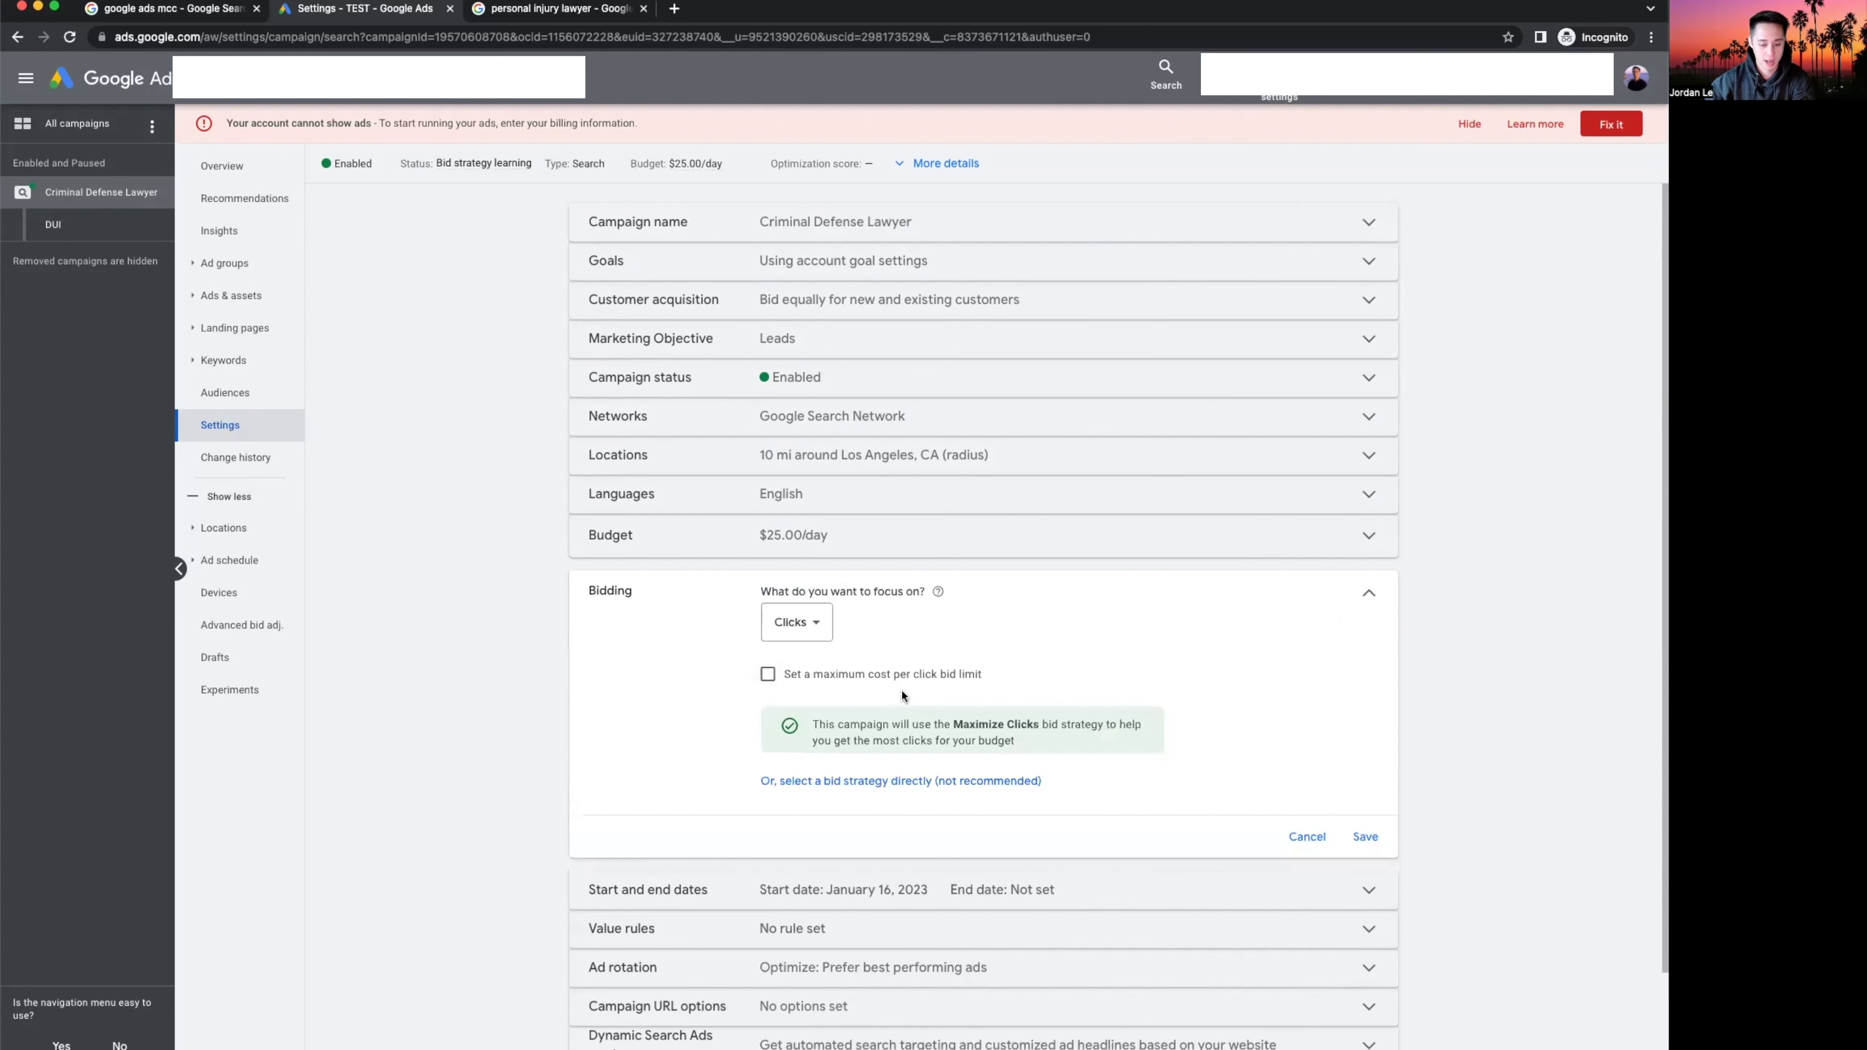
click(952, 783)
click(861, 727)
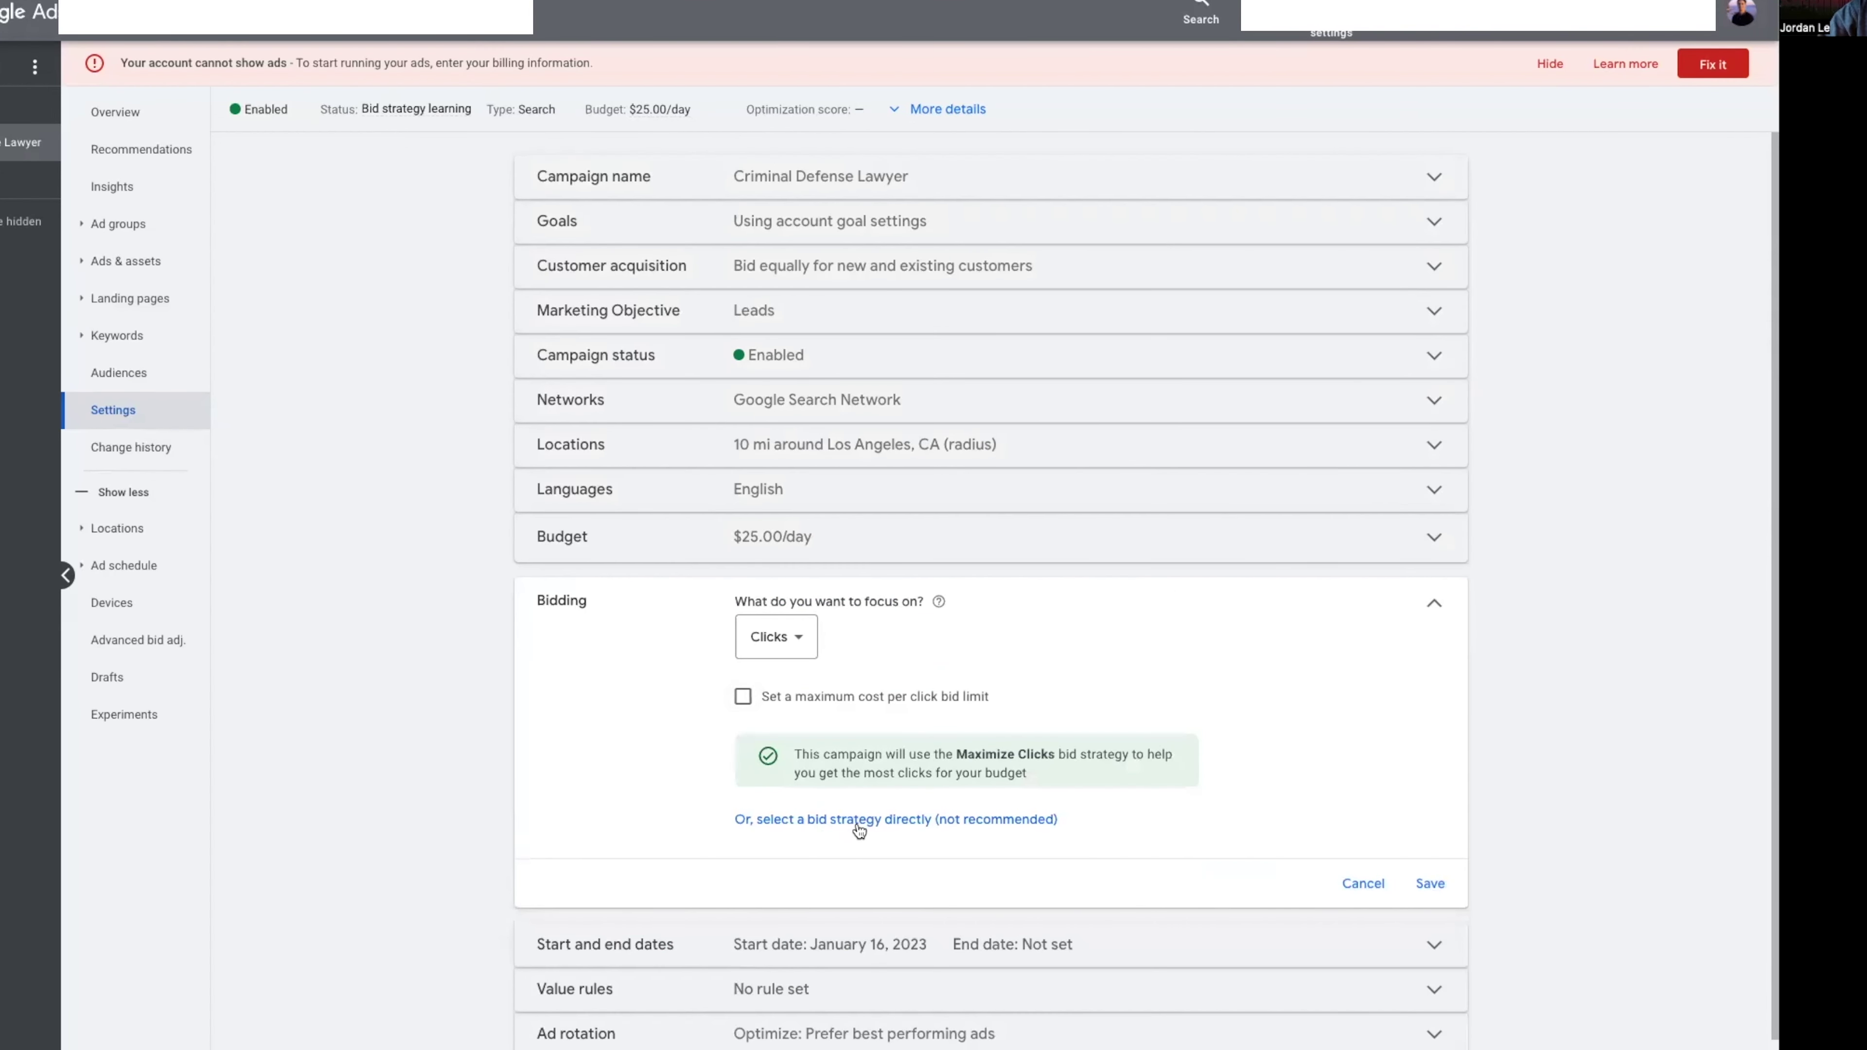
click(987, 828)
Choose Manual CPC as the campaign's bid strategy.
click(924, 655)
click(924, 654)
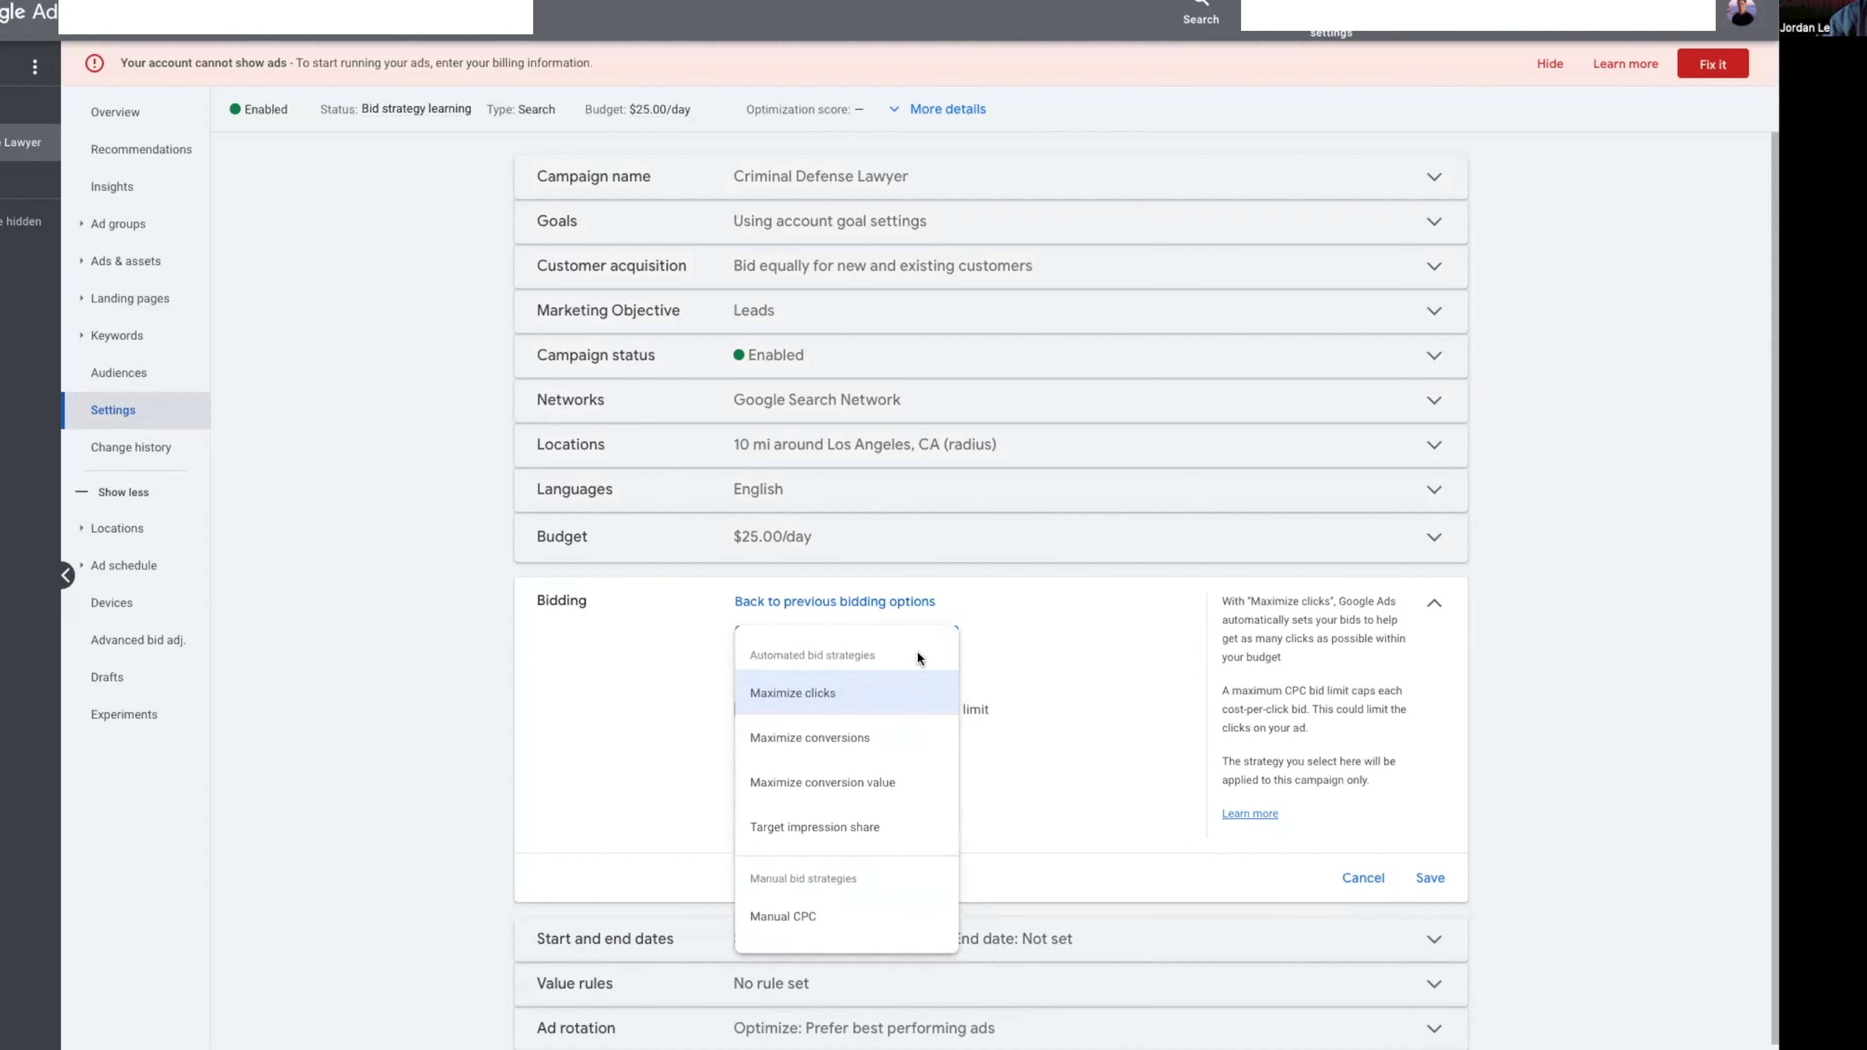
click(806, 911)
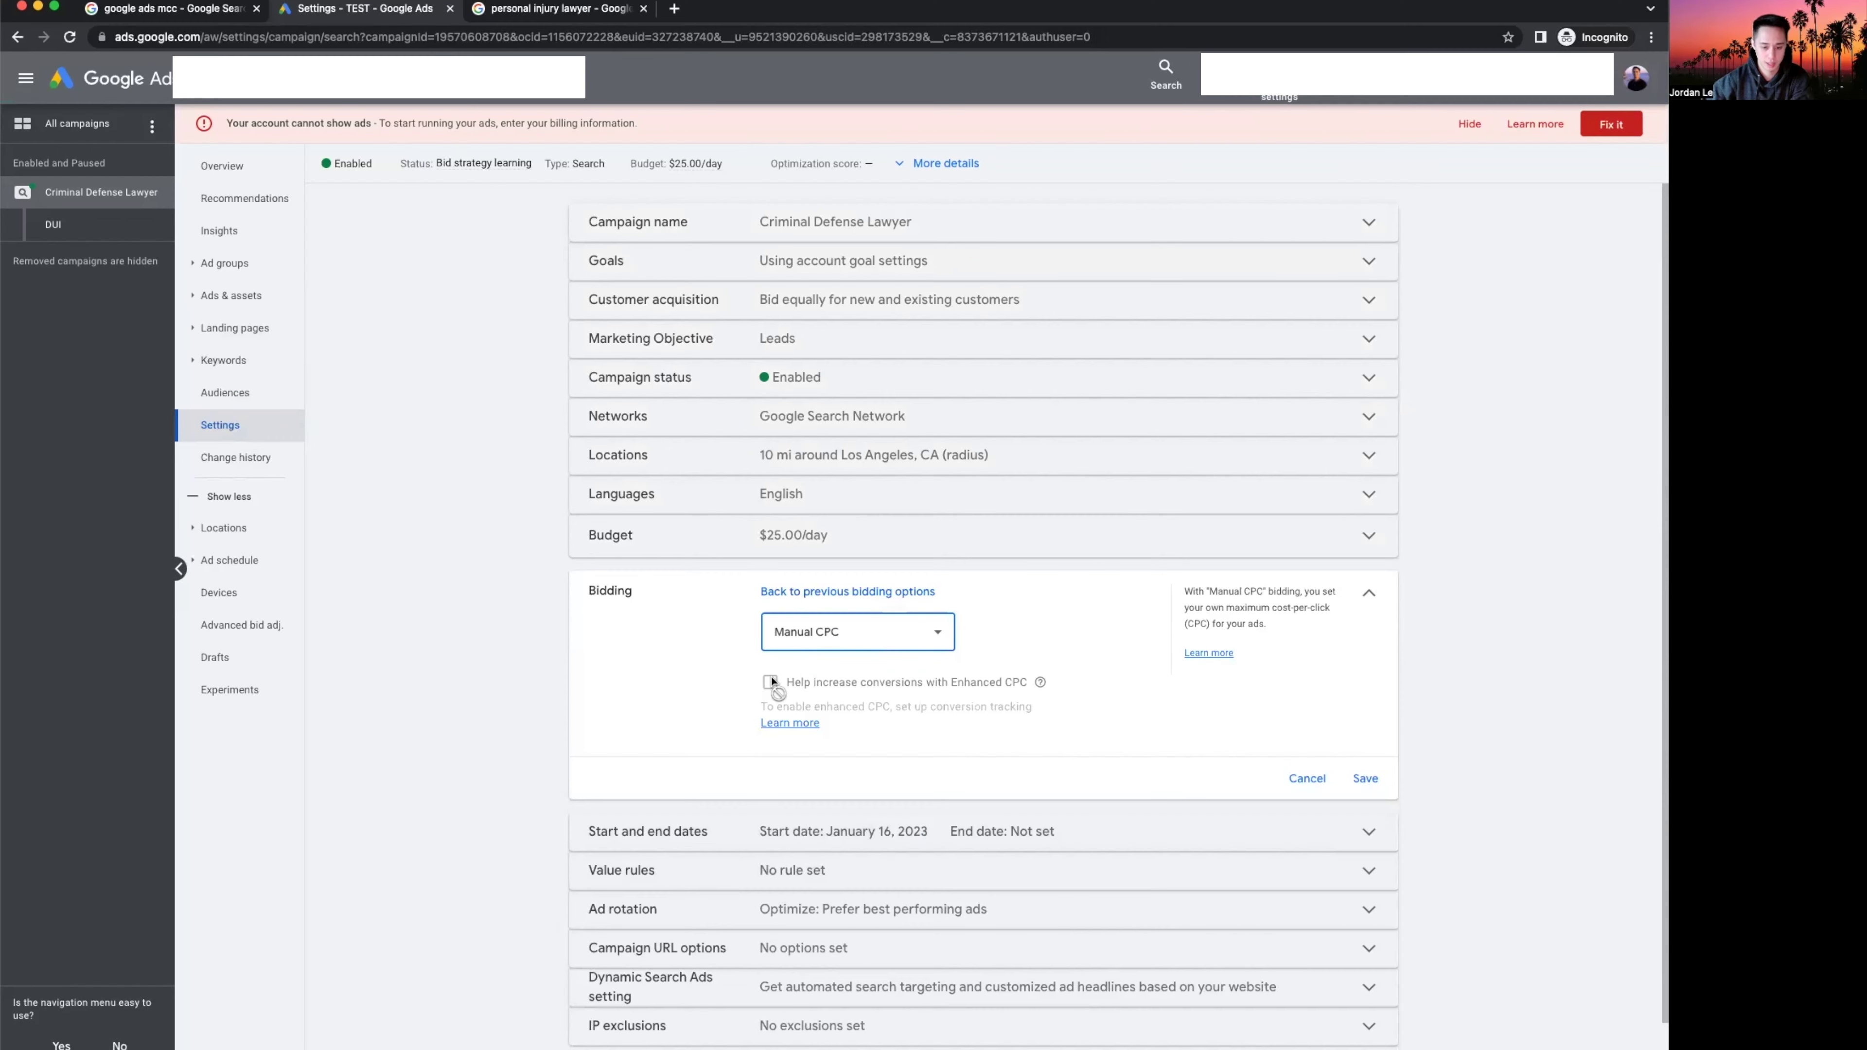
click(746, 705)
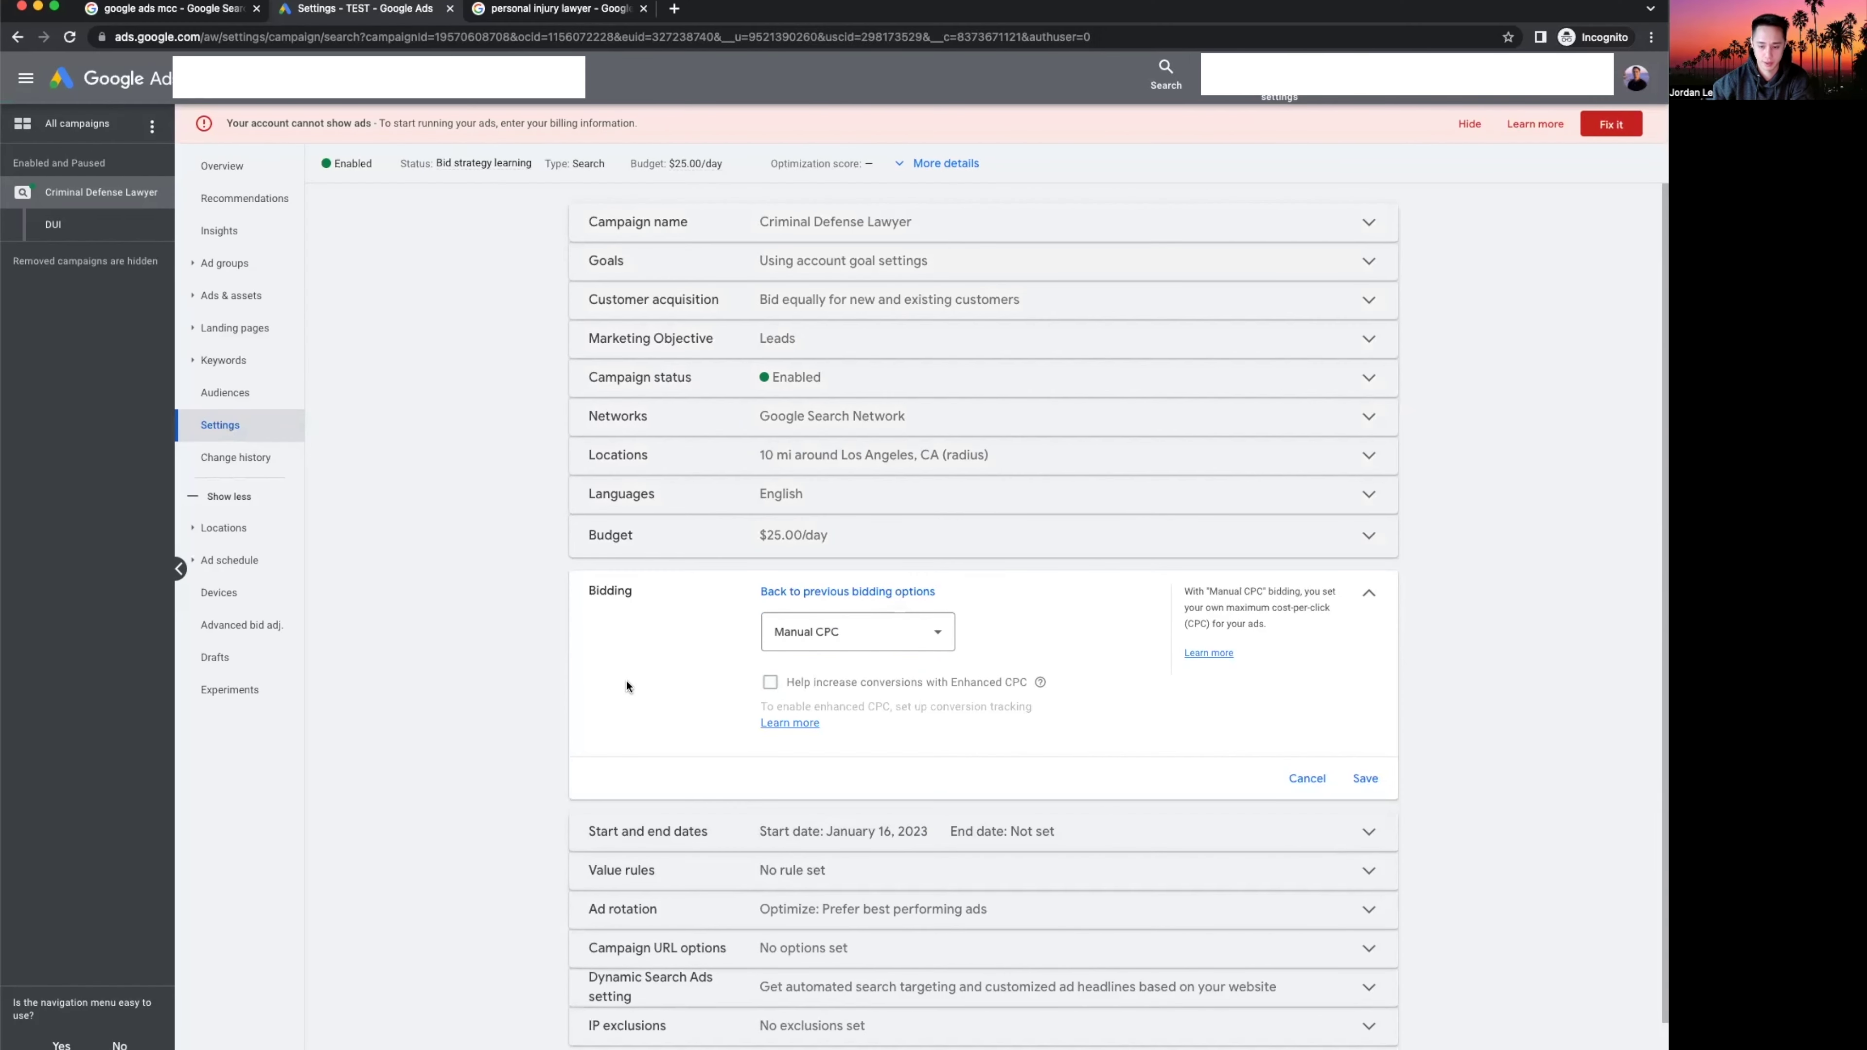
Try the Maximize clicks and Maximize conversions bid strategies for the campaign, and discard the bidding changes.
click(803, 638)
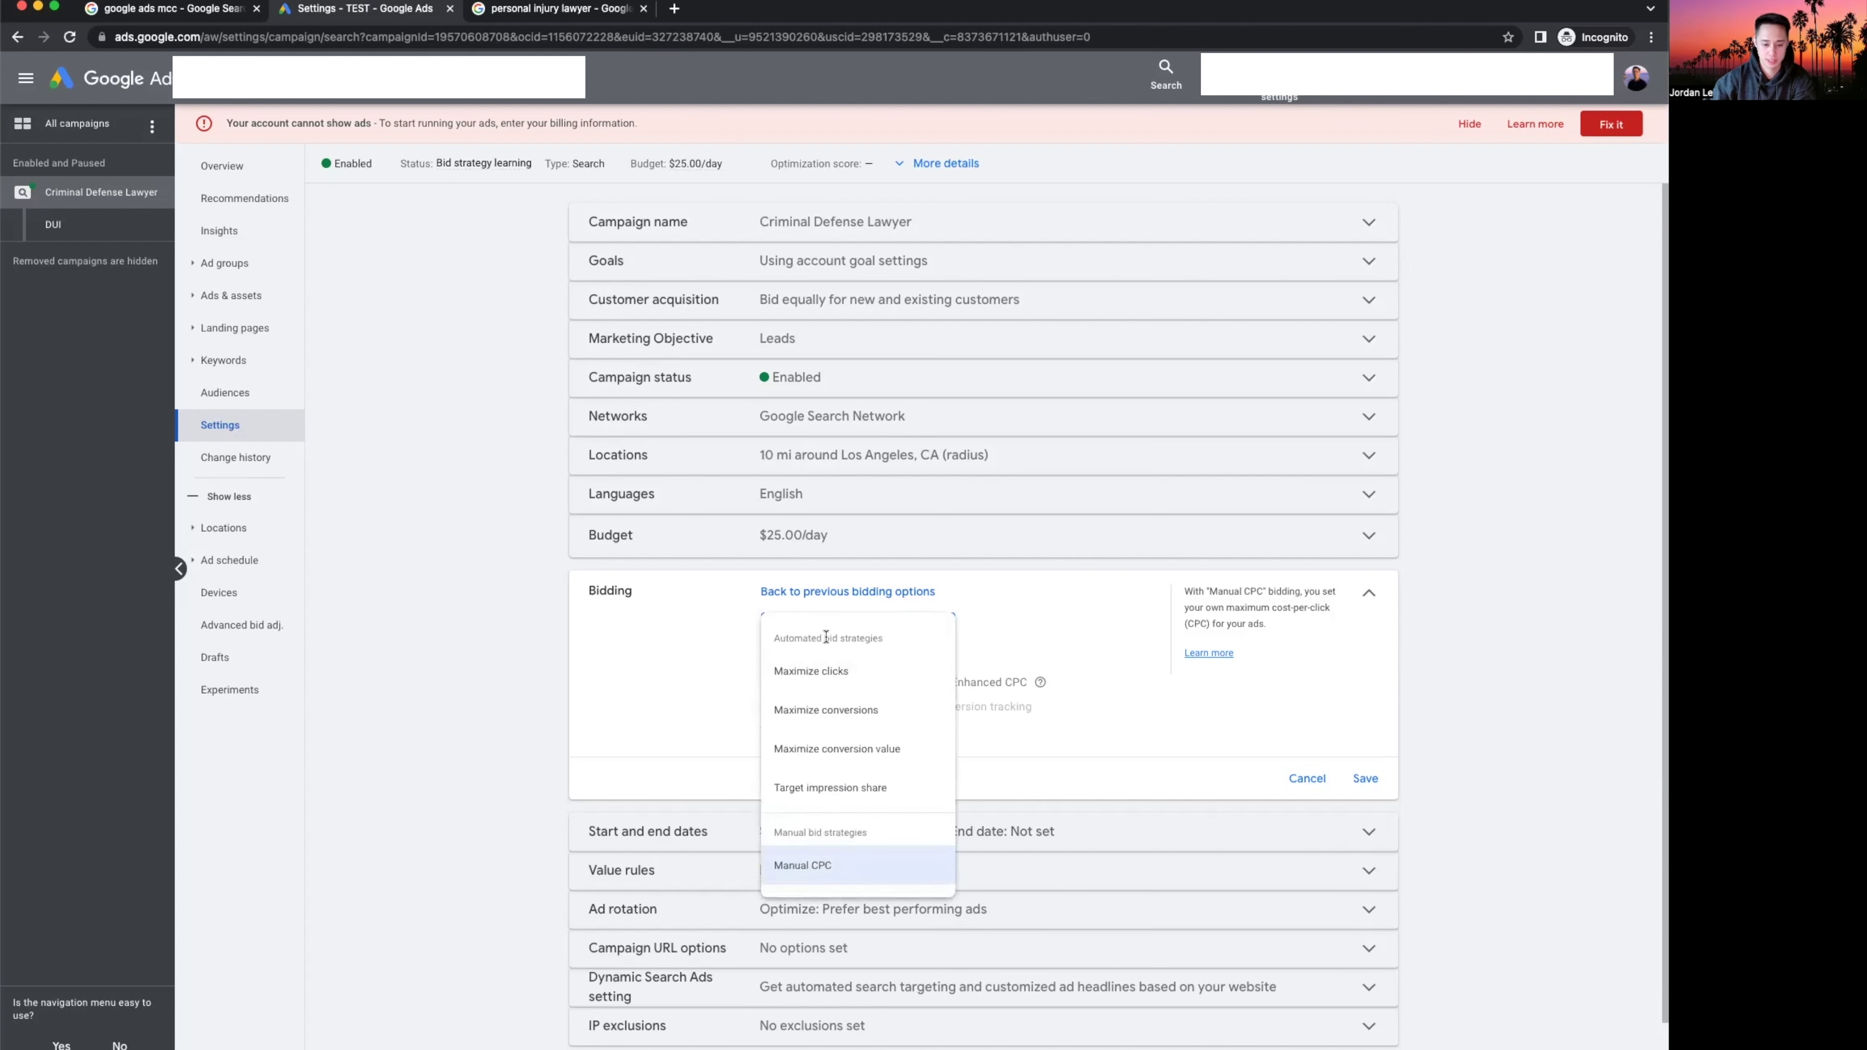
click(889, 684)
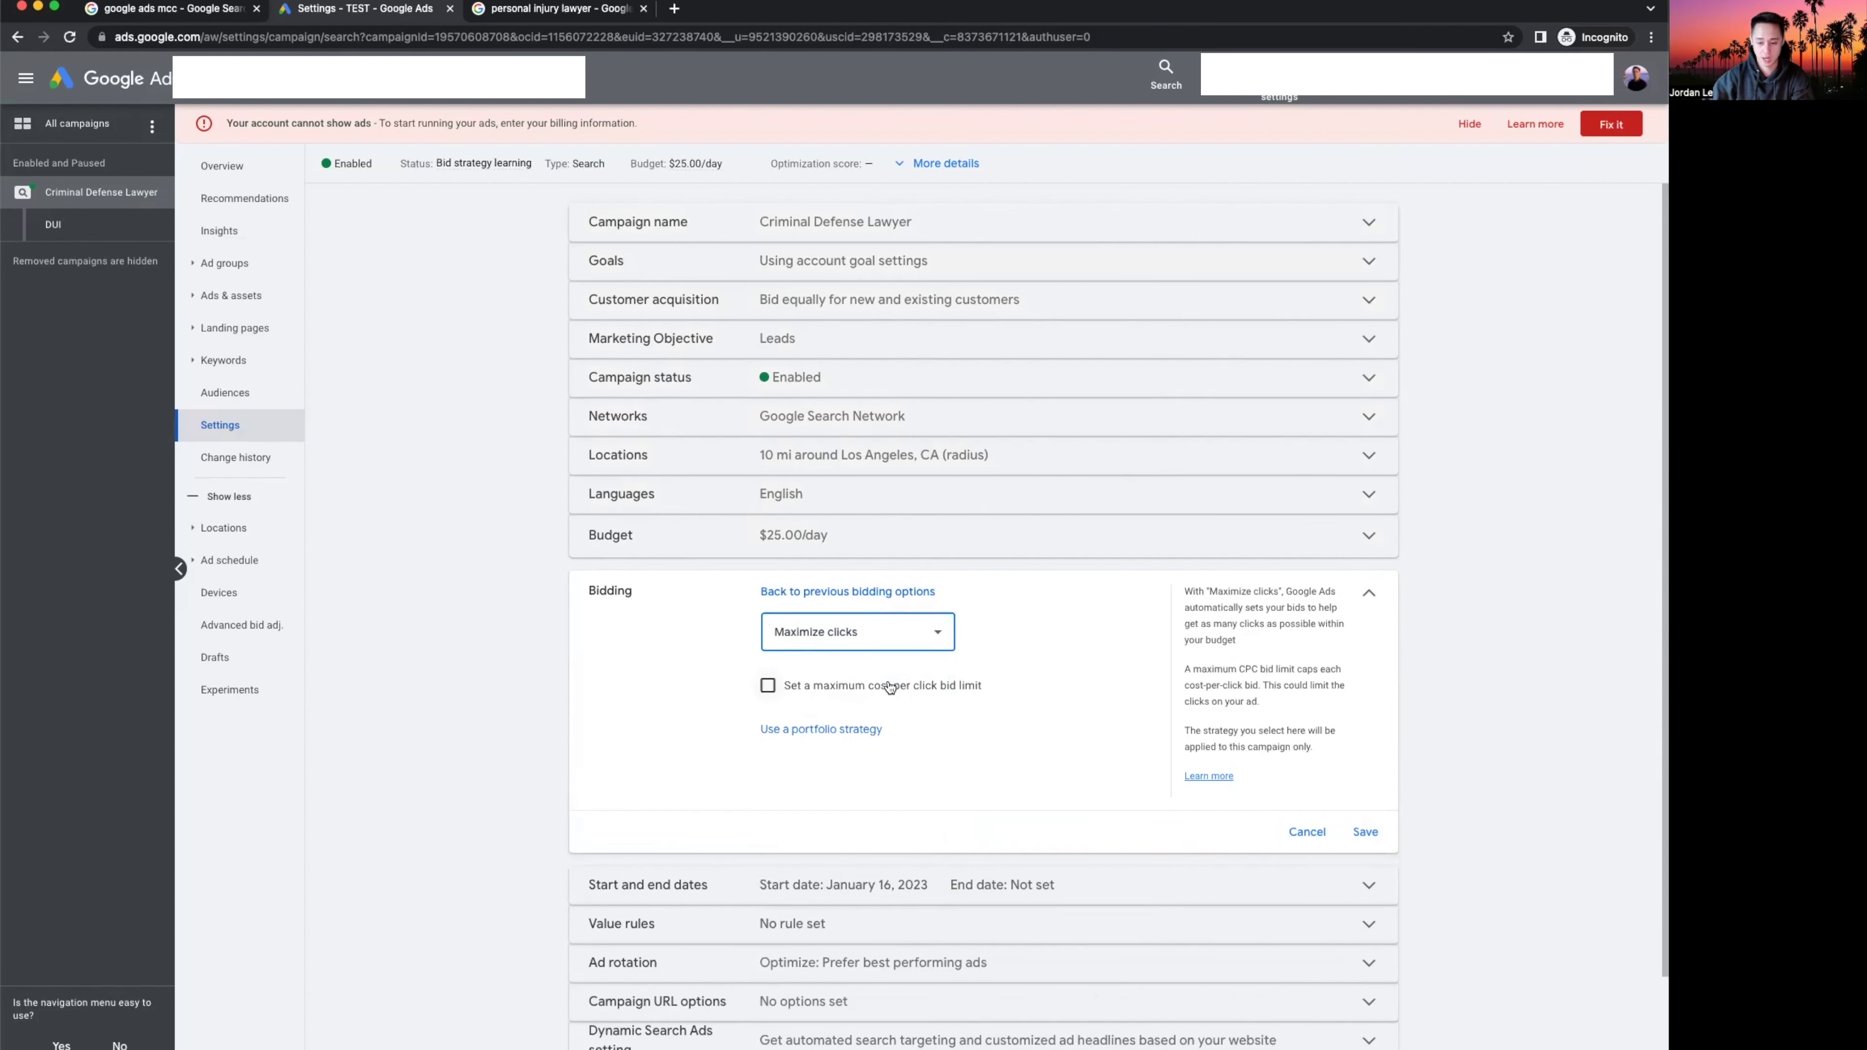
click(935, 632)
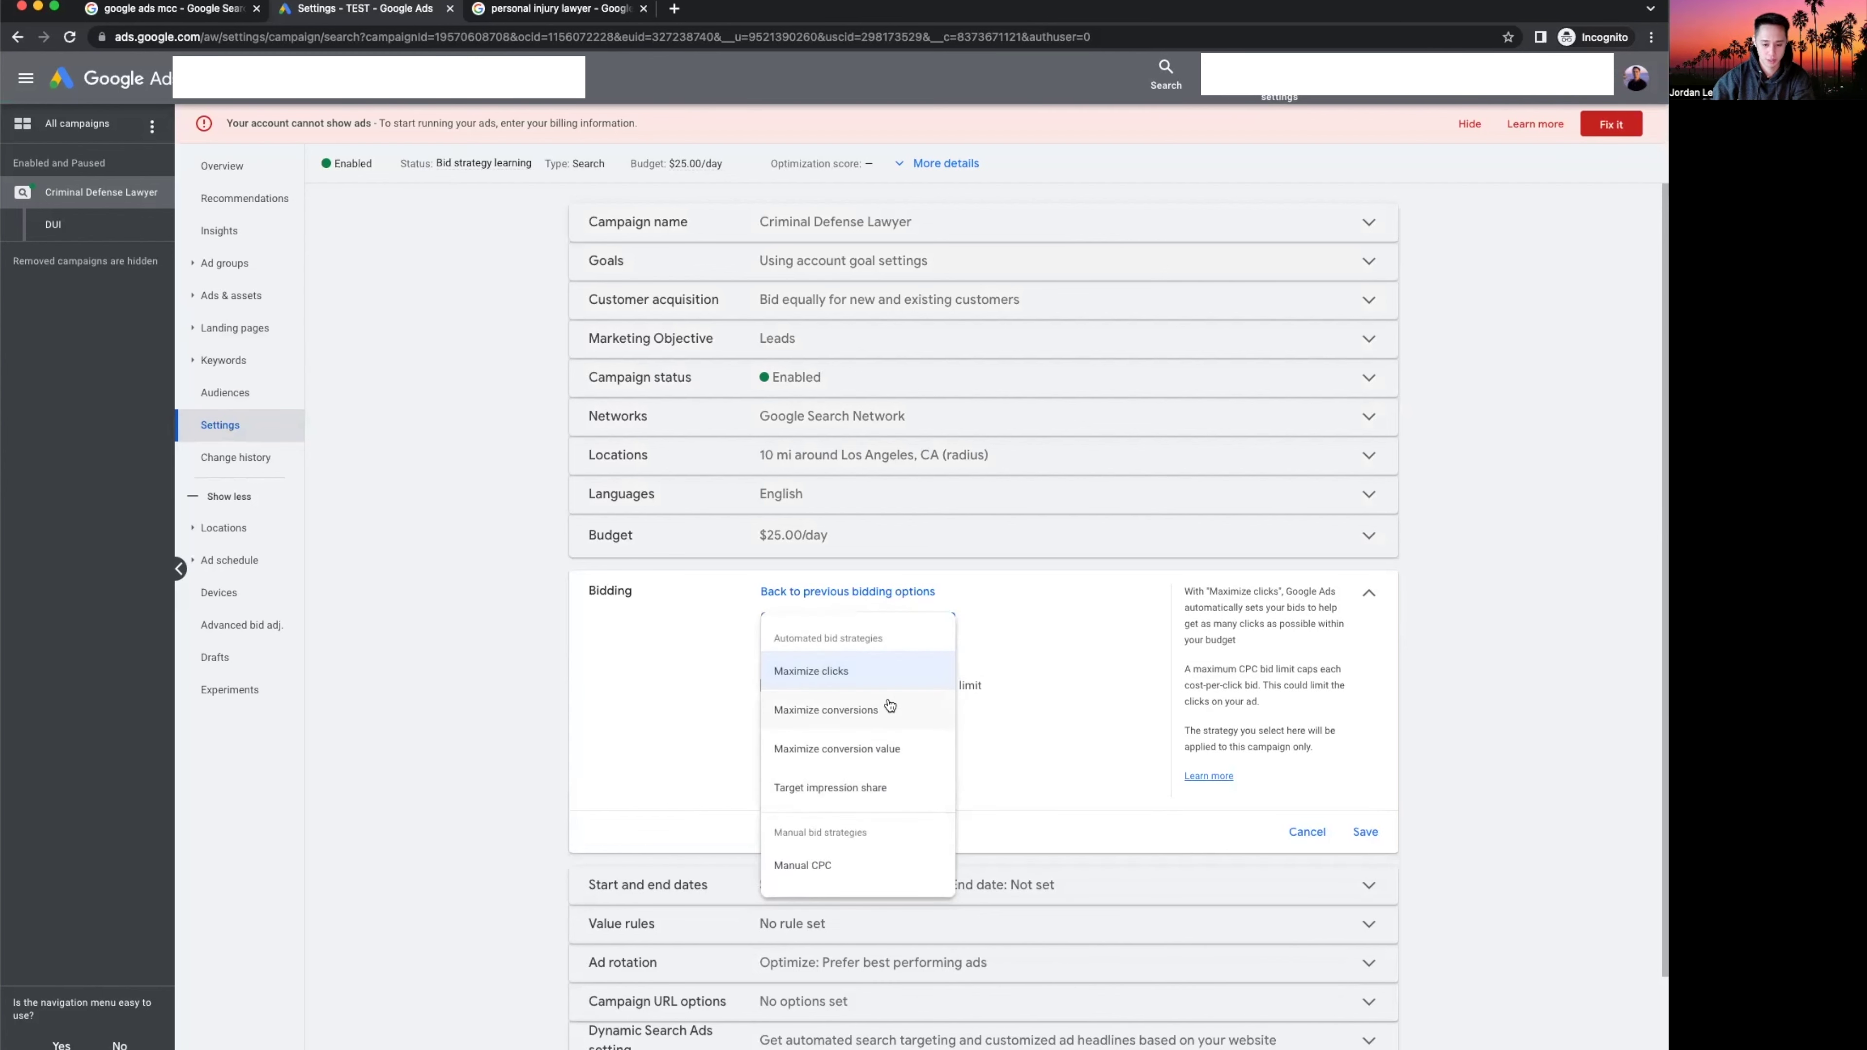
click(867, 714)
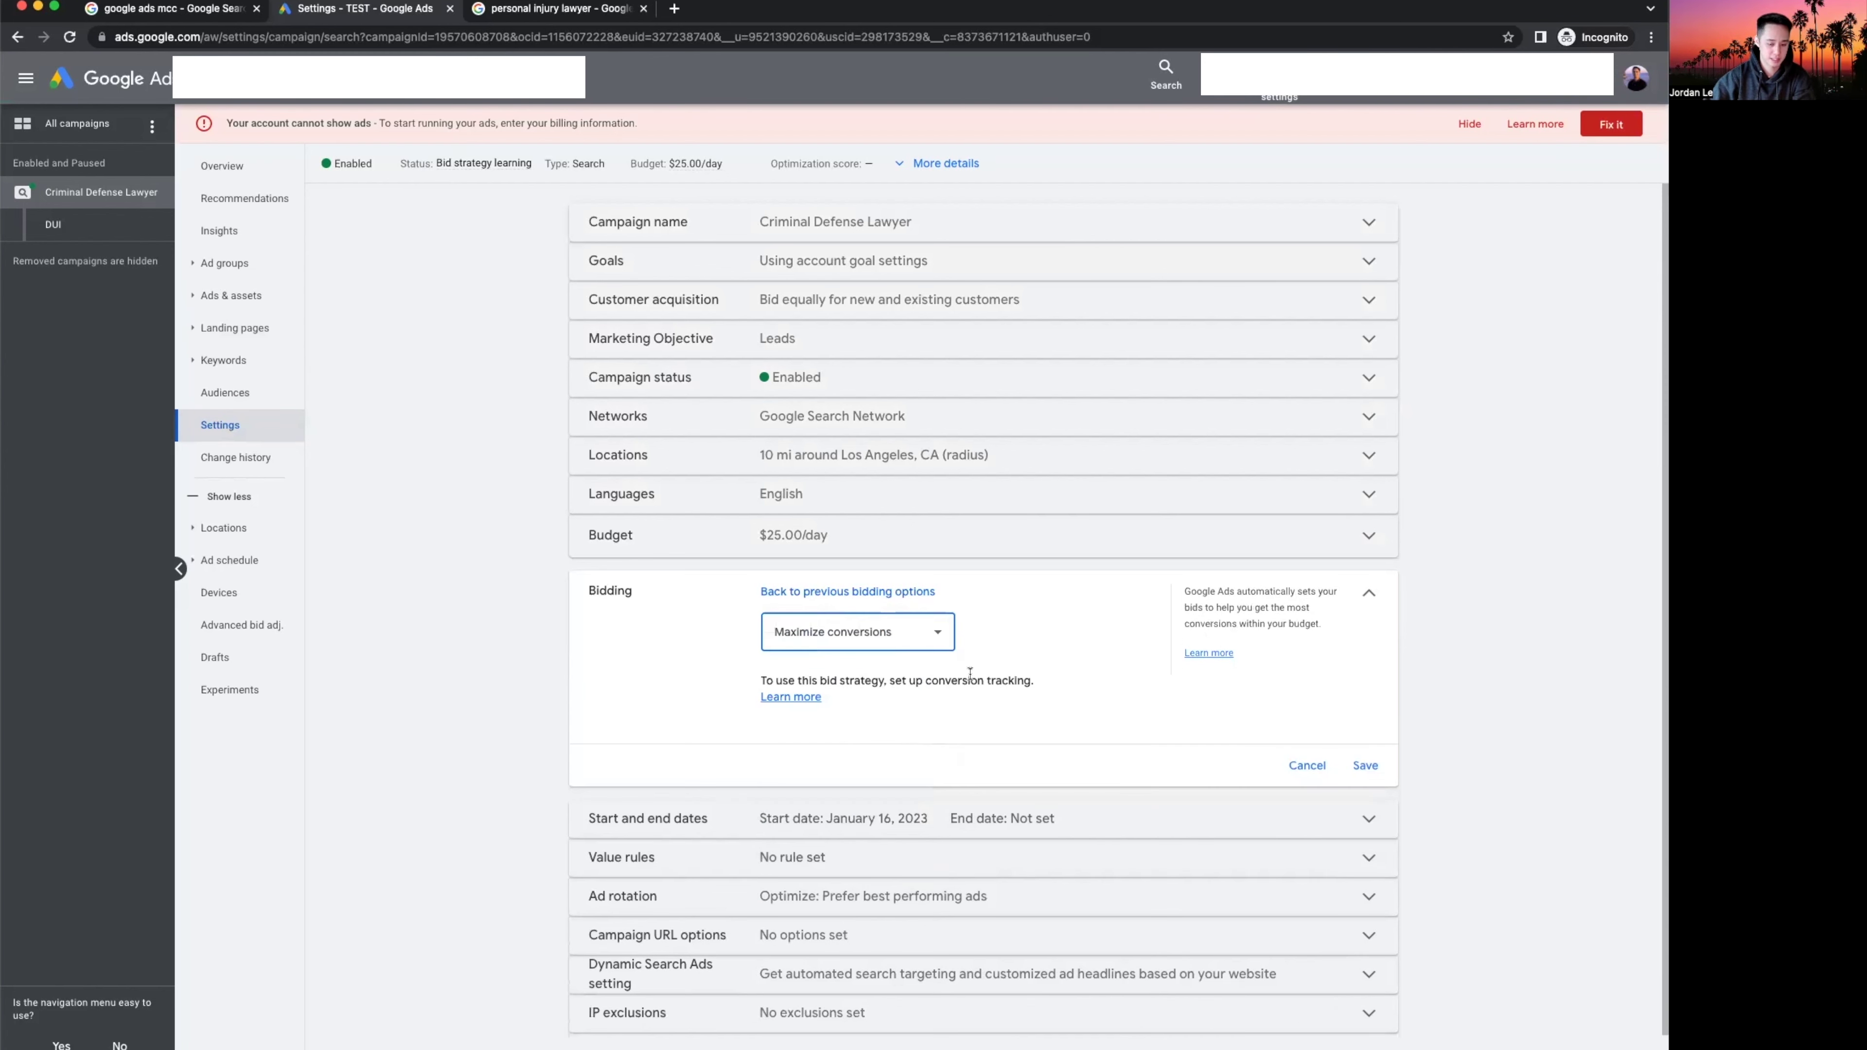
click(915, 640)
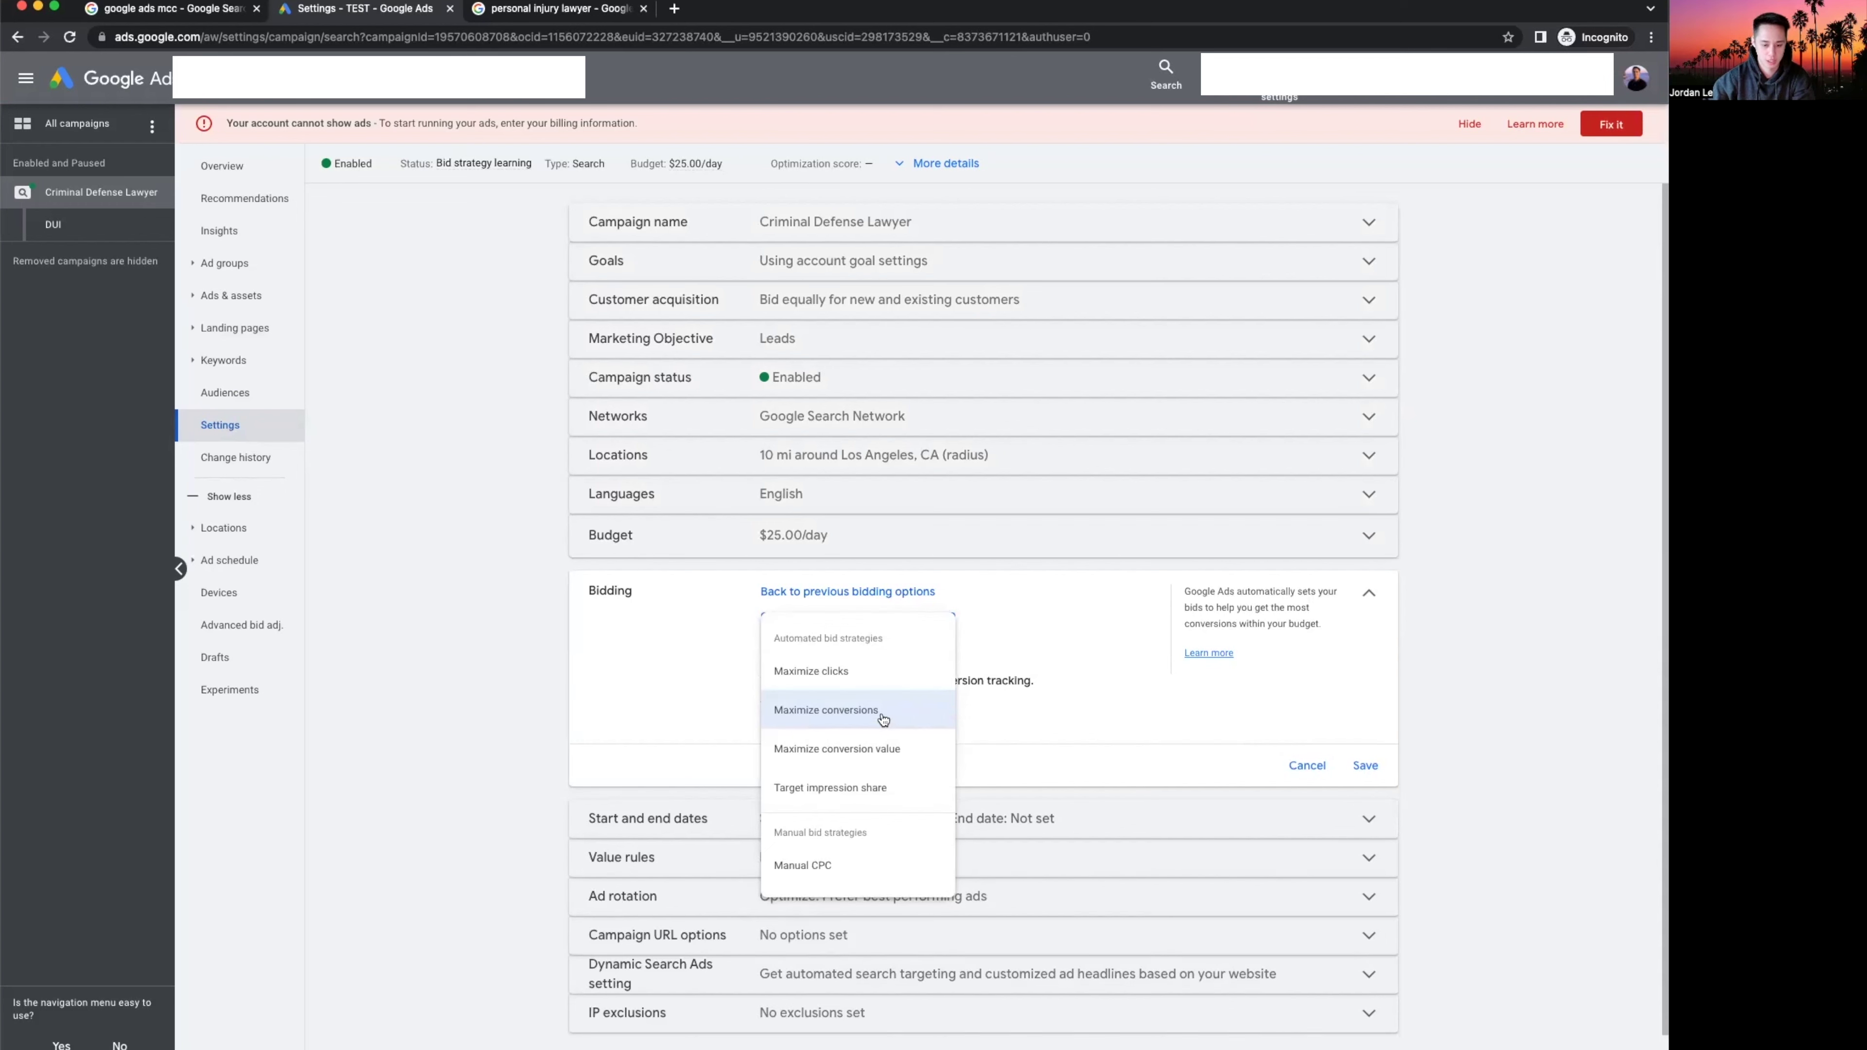
click(836, 673)
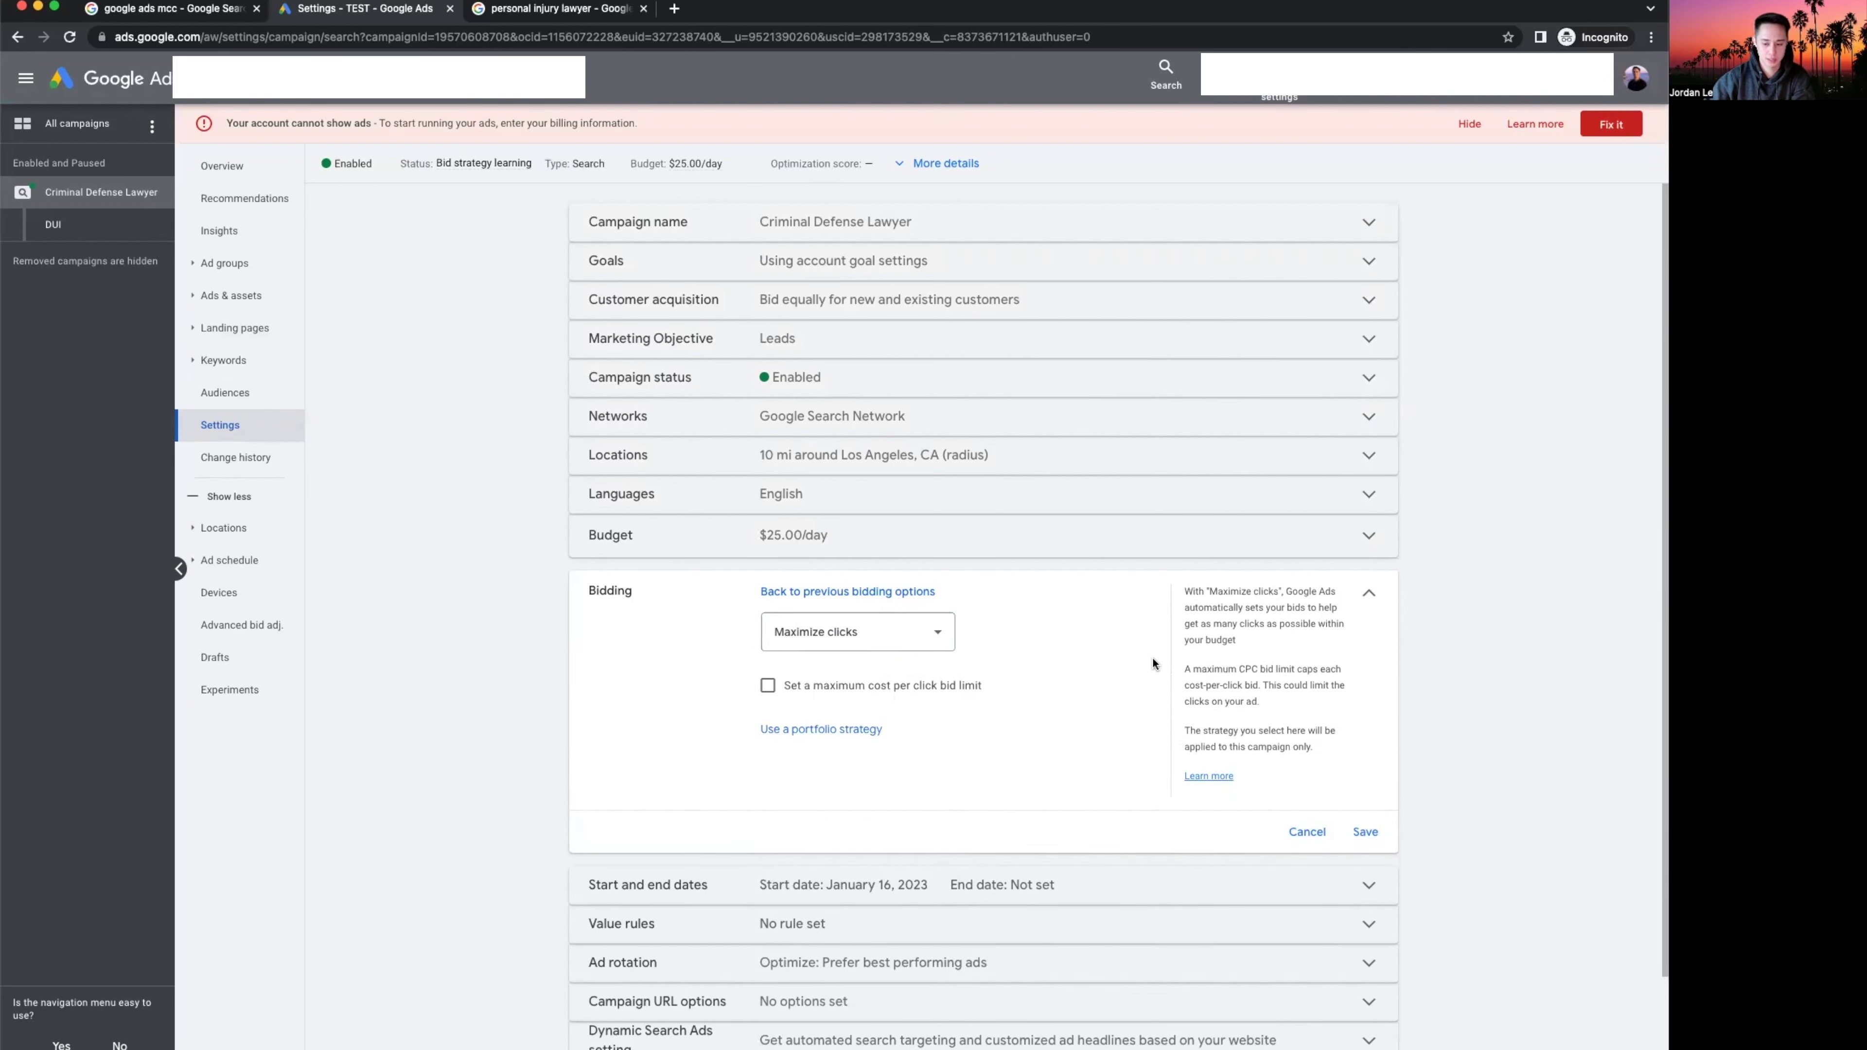
click(856, 634)
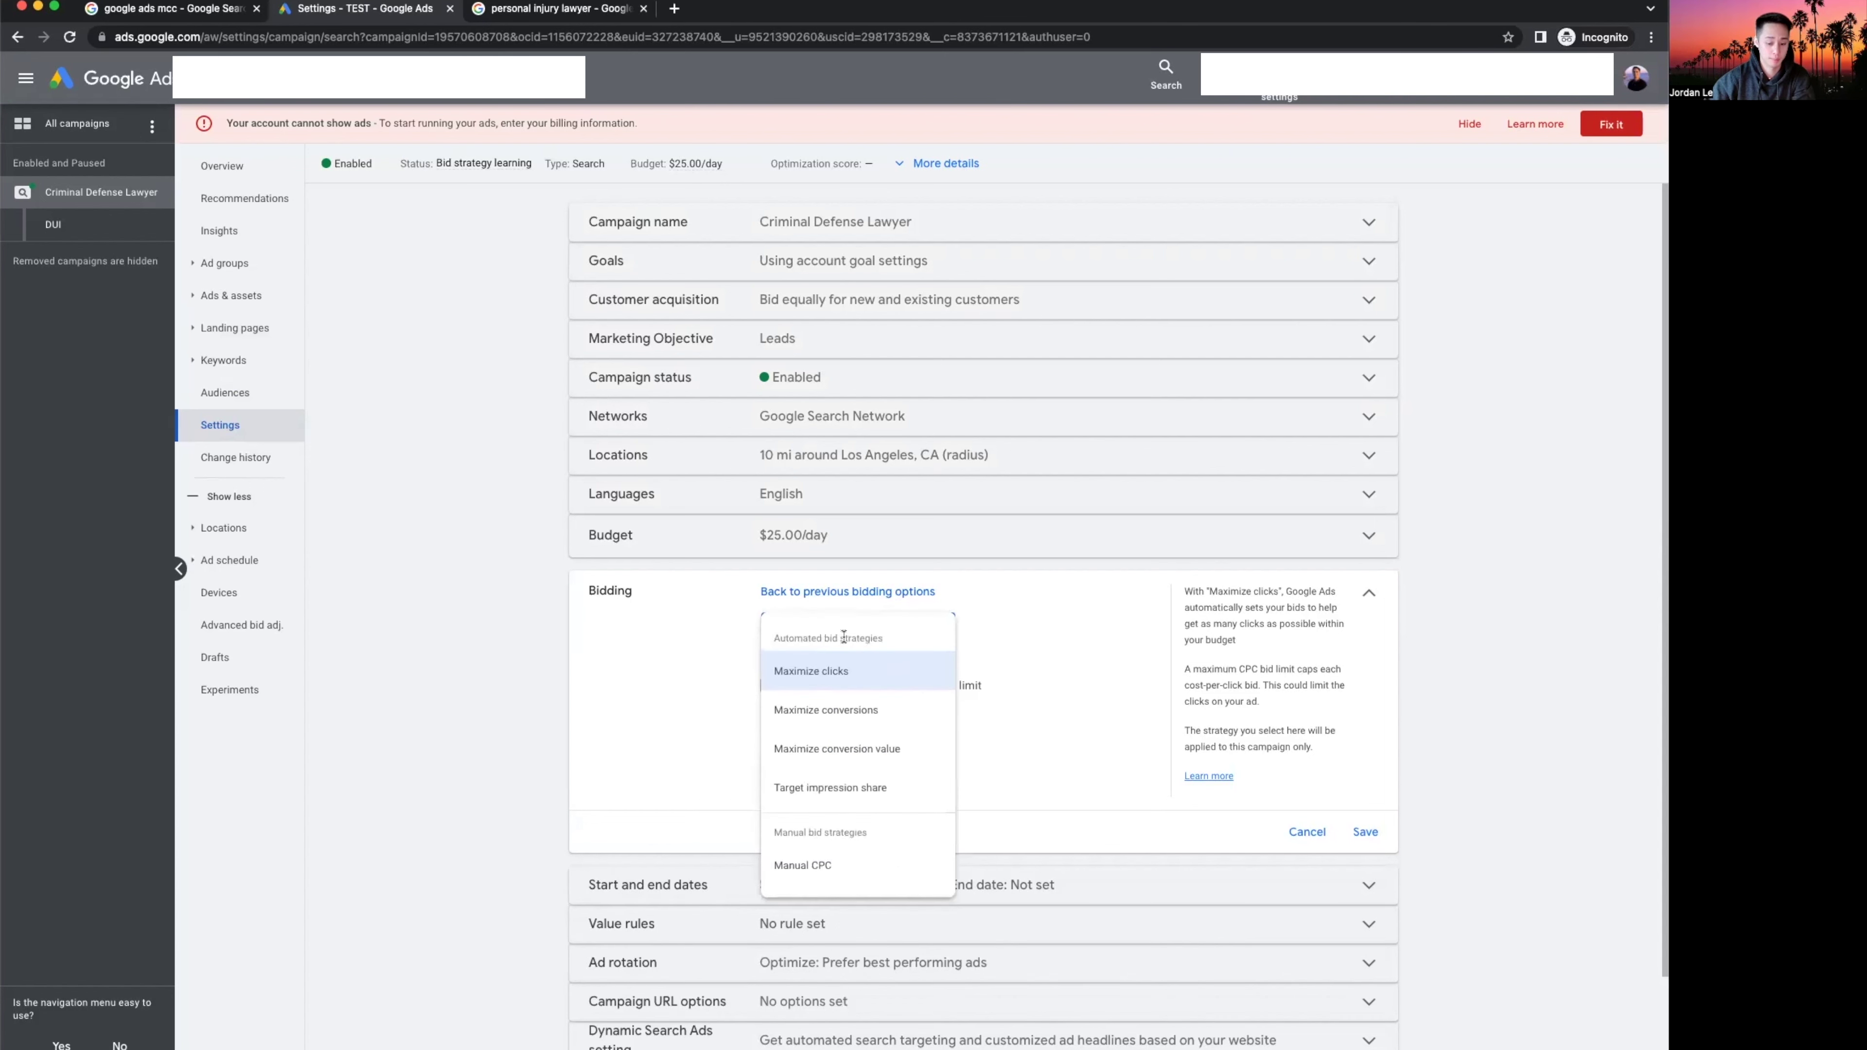
click(858, 866)
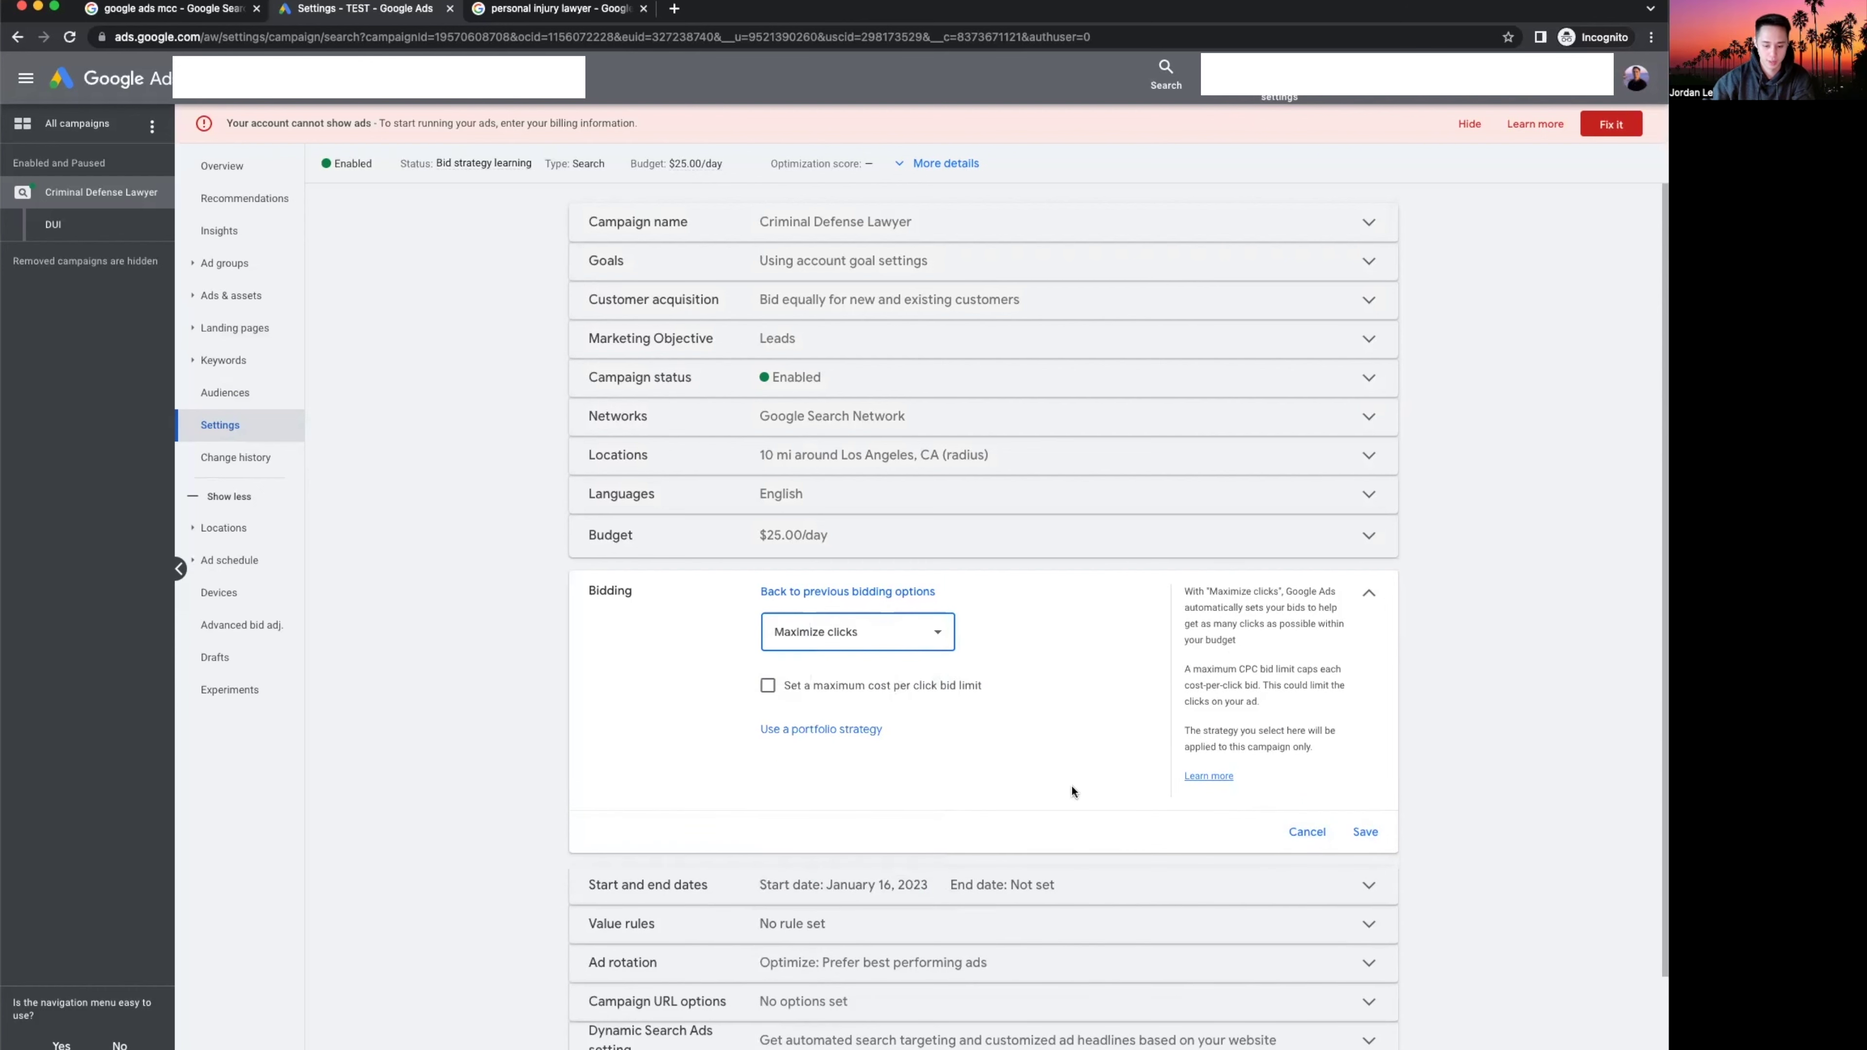
click(1306, 832)
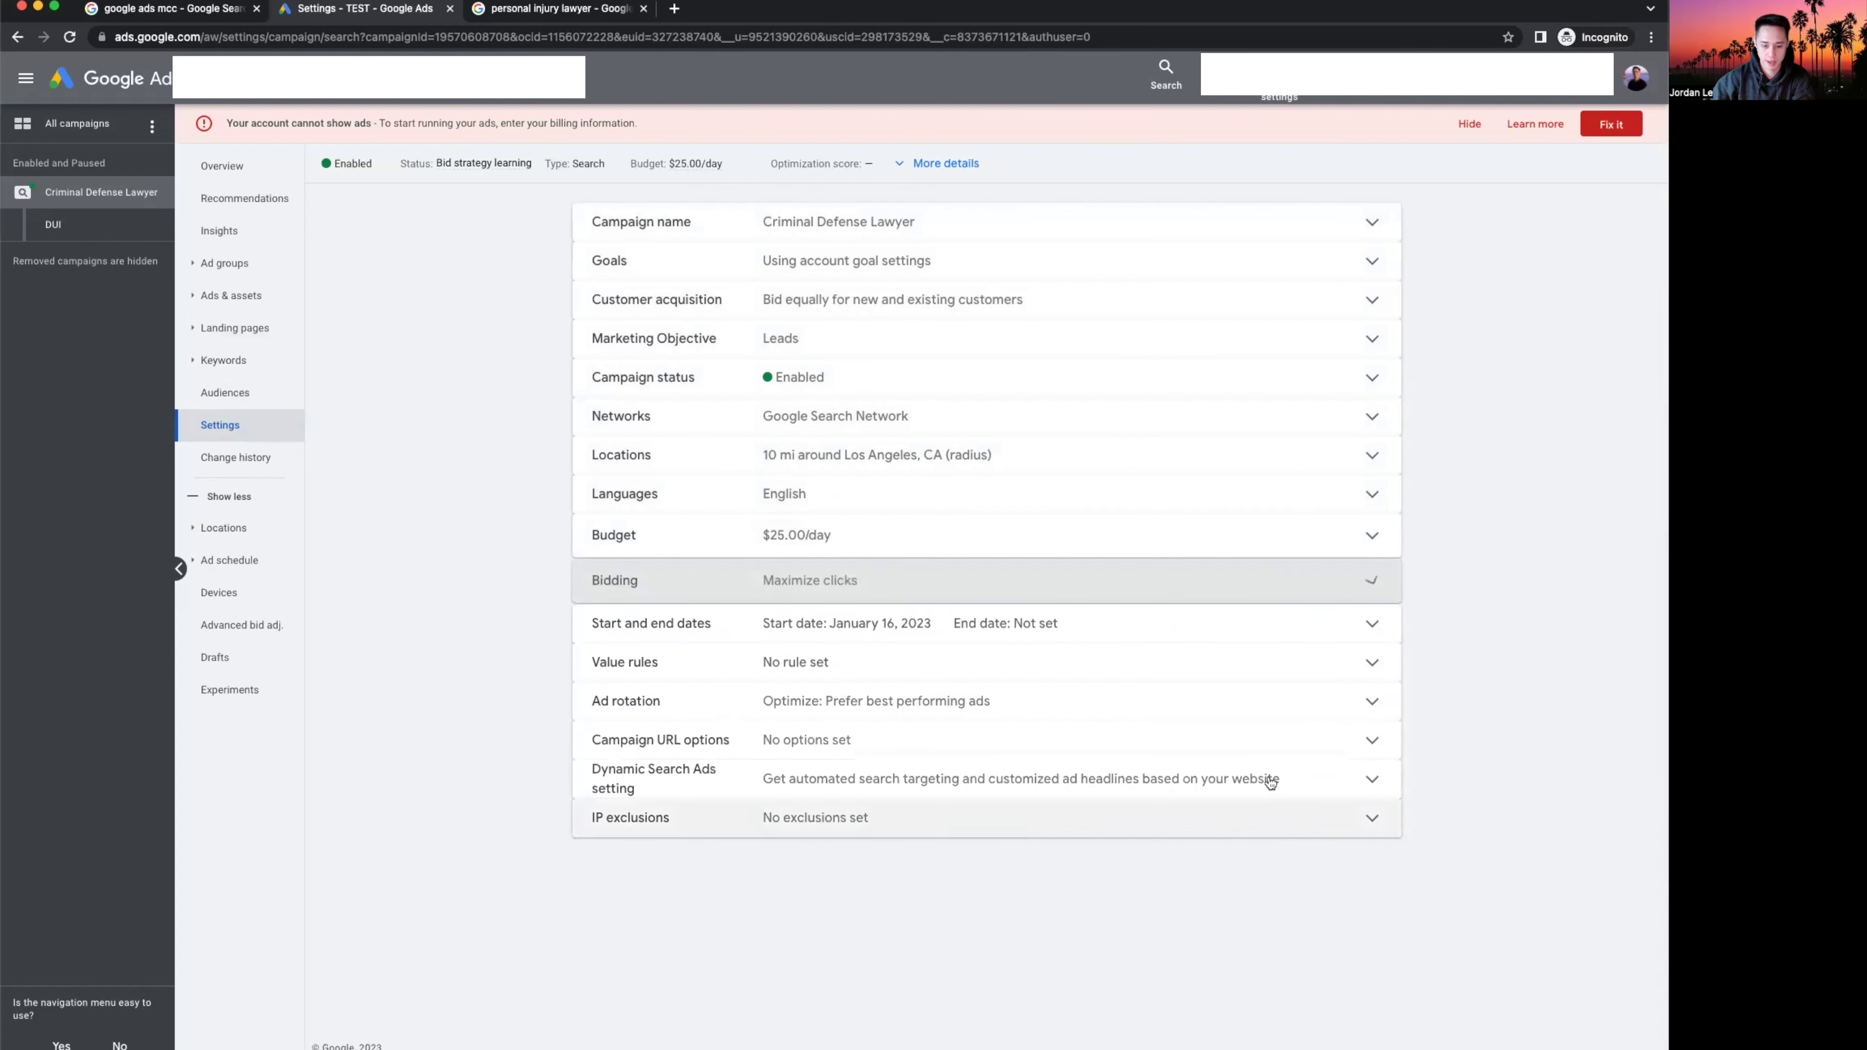
Open the campaign's location targeting, add Beverly Hills, California as an excluded location and examine its area on the map.
click(272, 527)
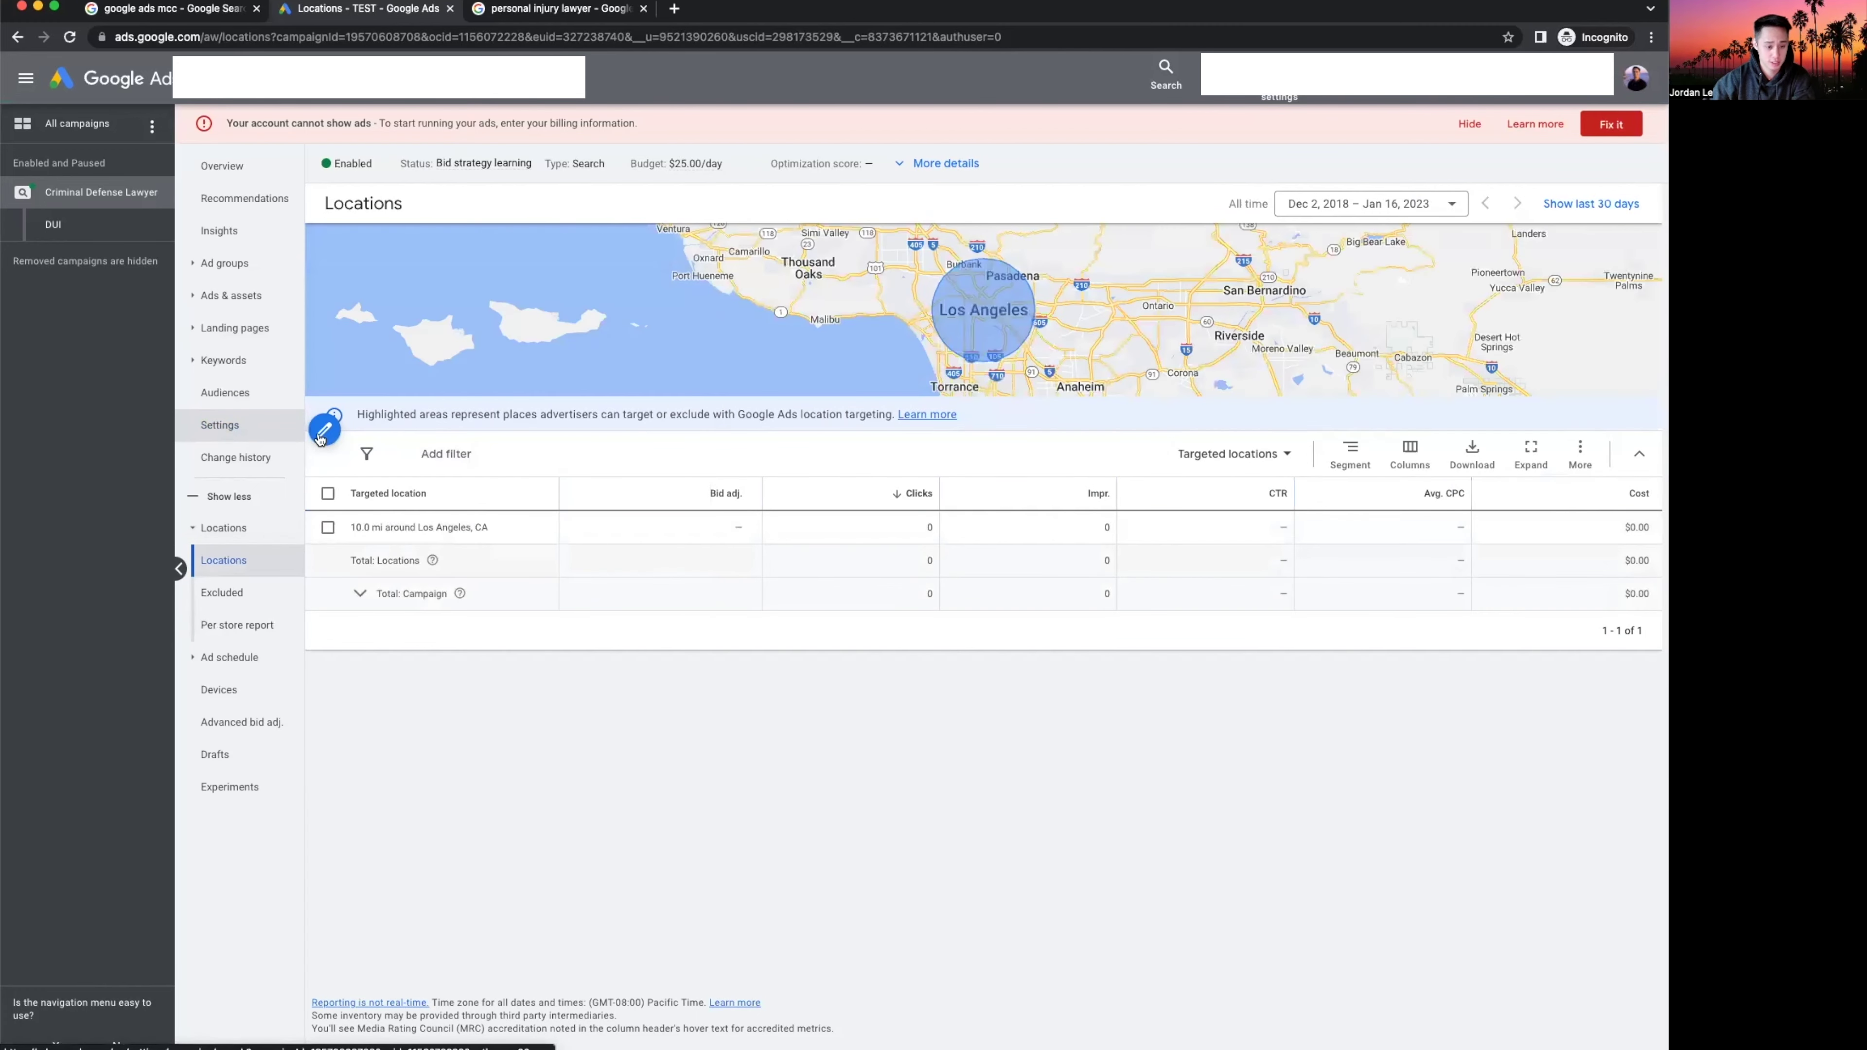
click(324, 430)
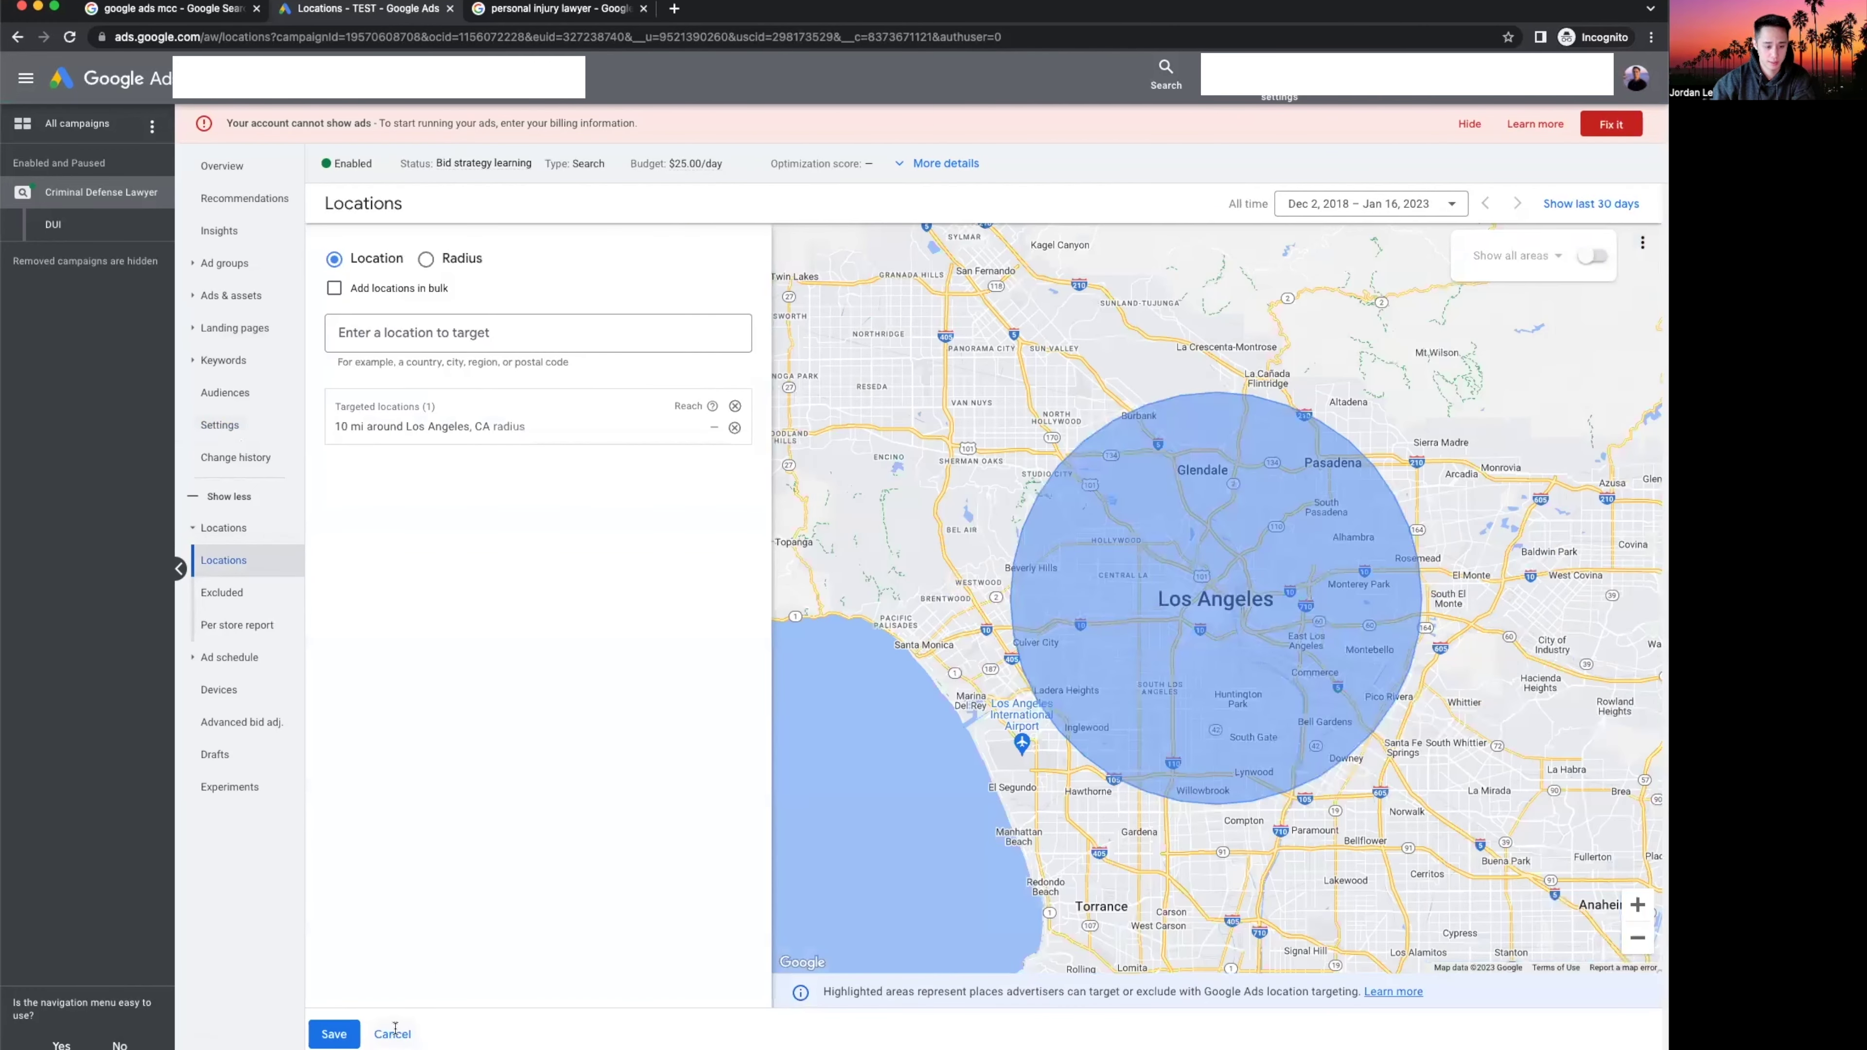
click(226, 595)
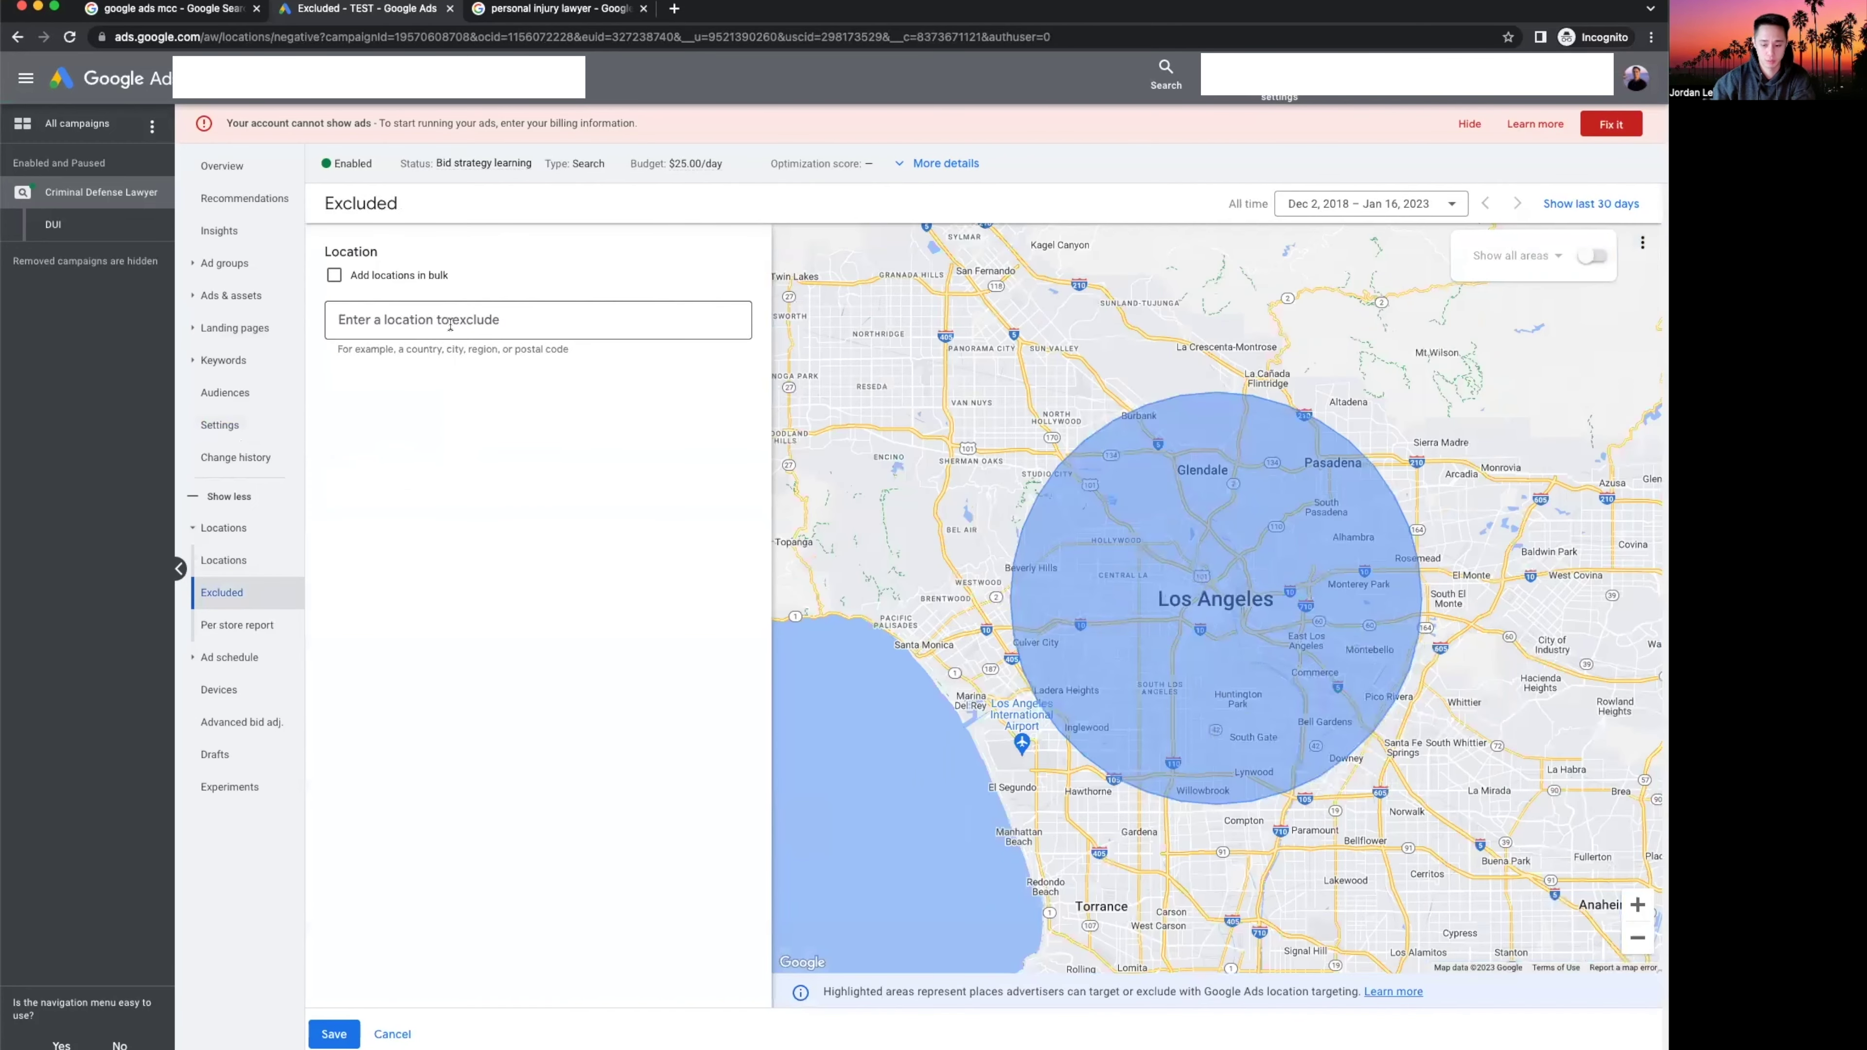
click(450, 323)
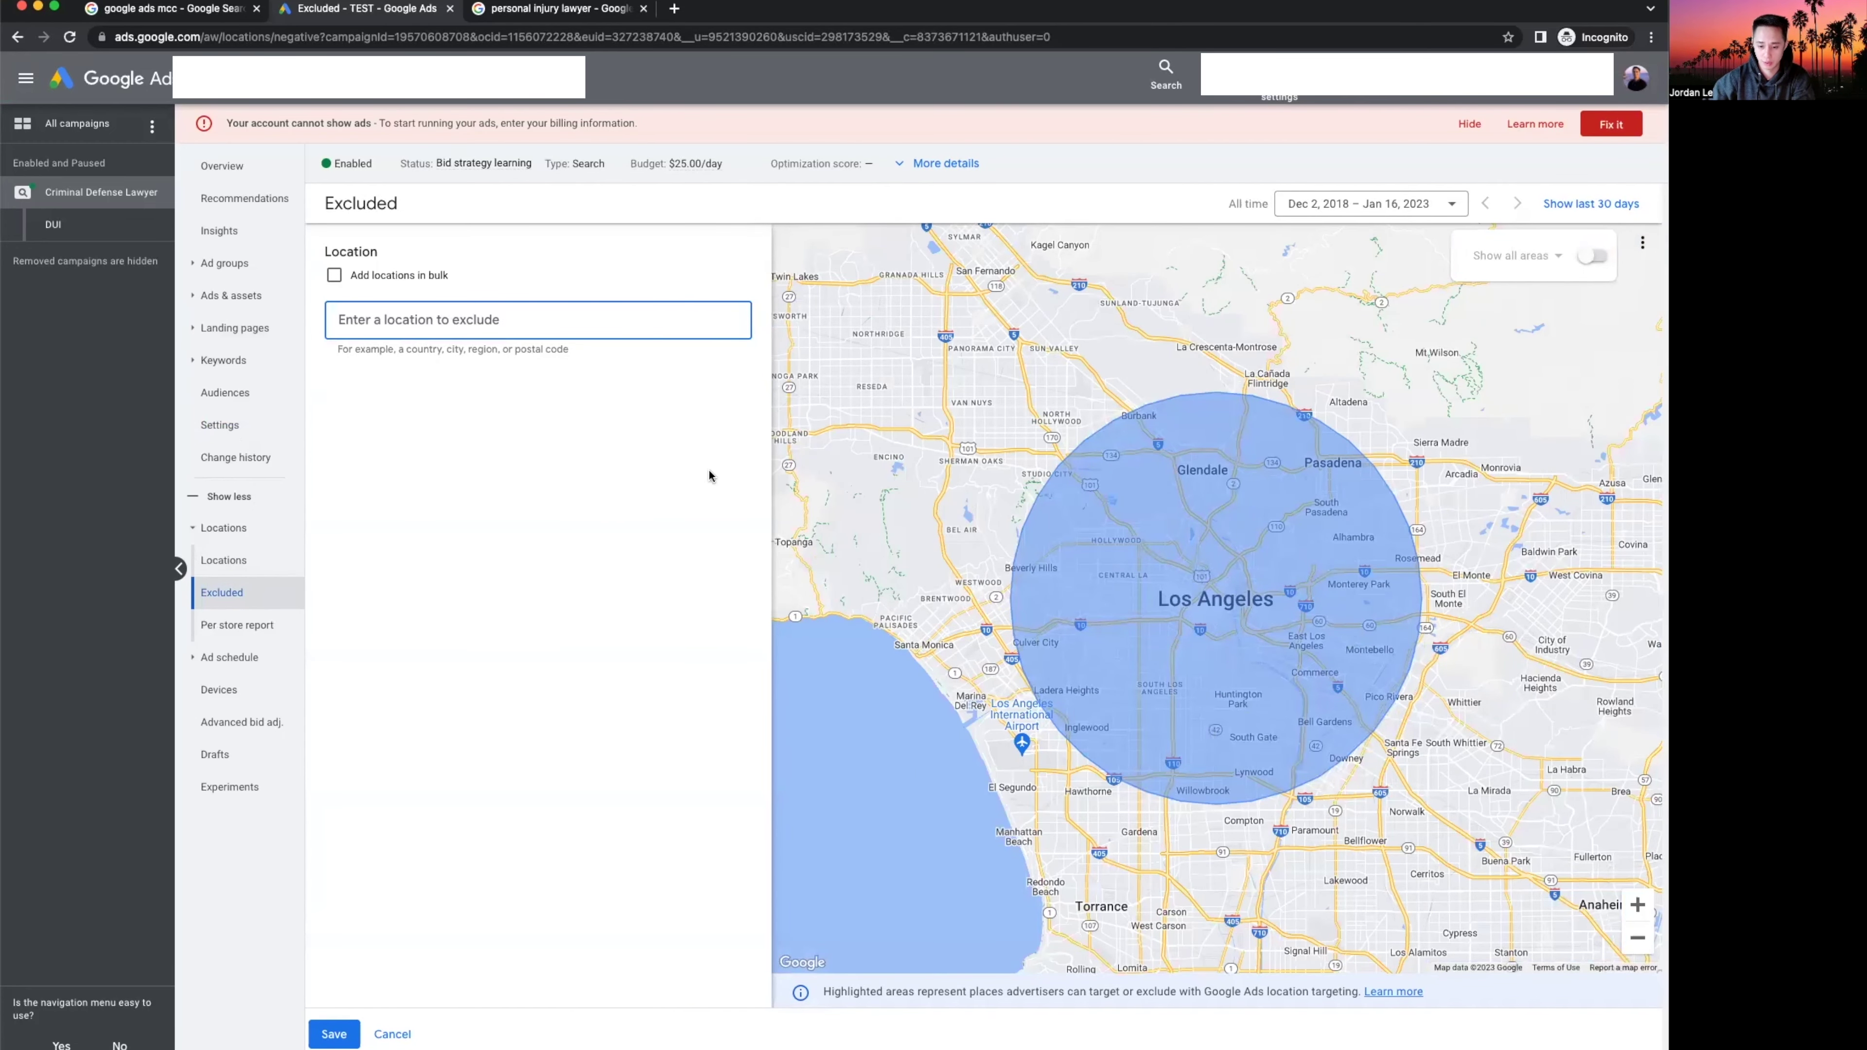
text(bever)
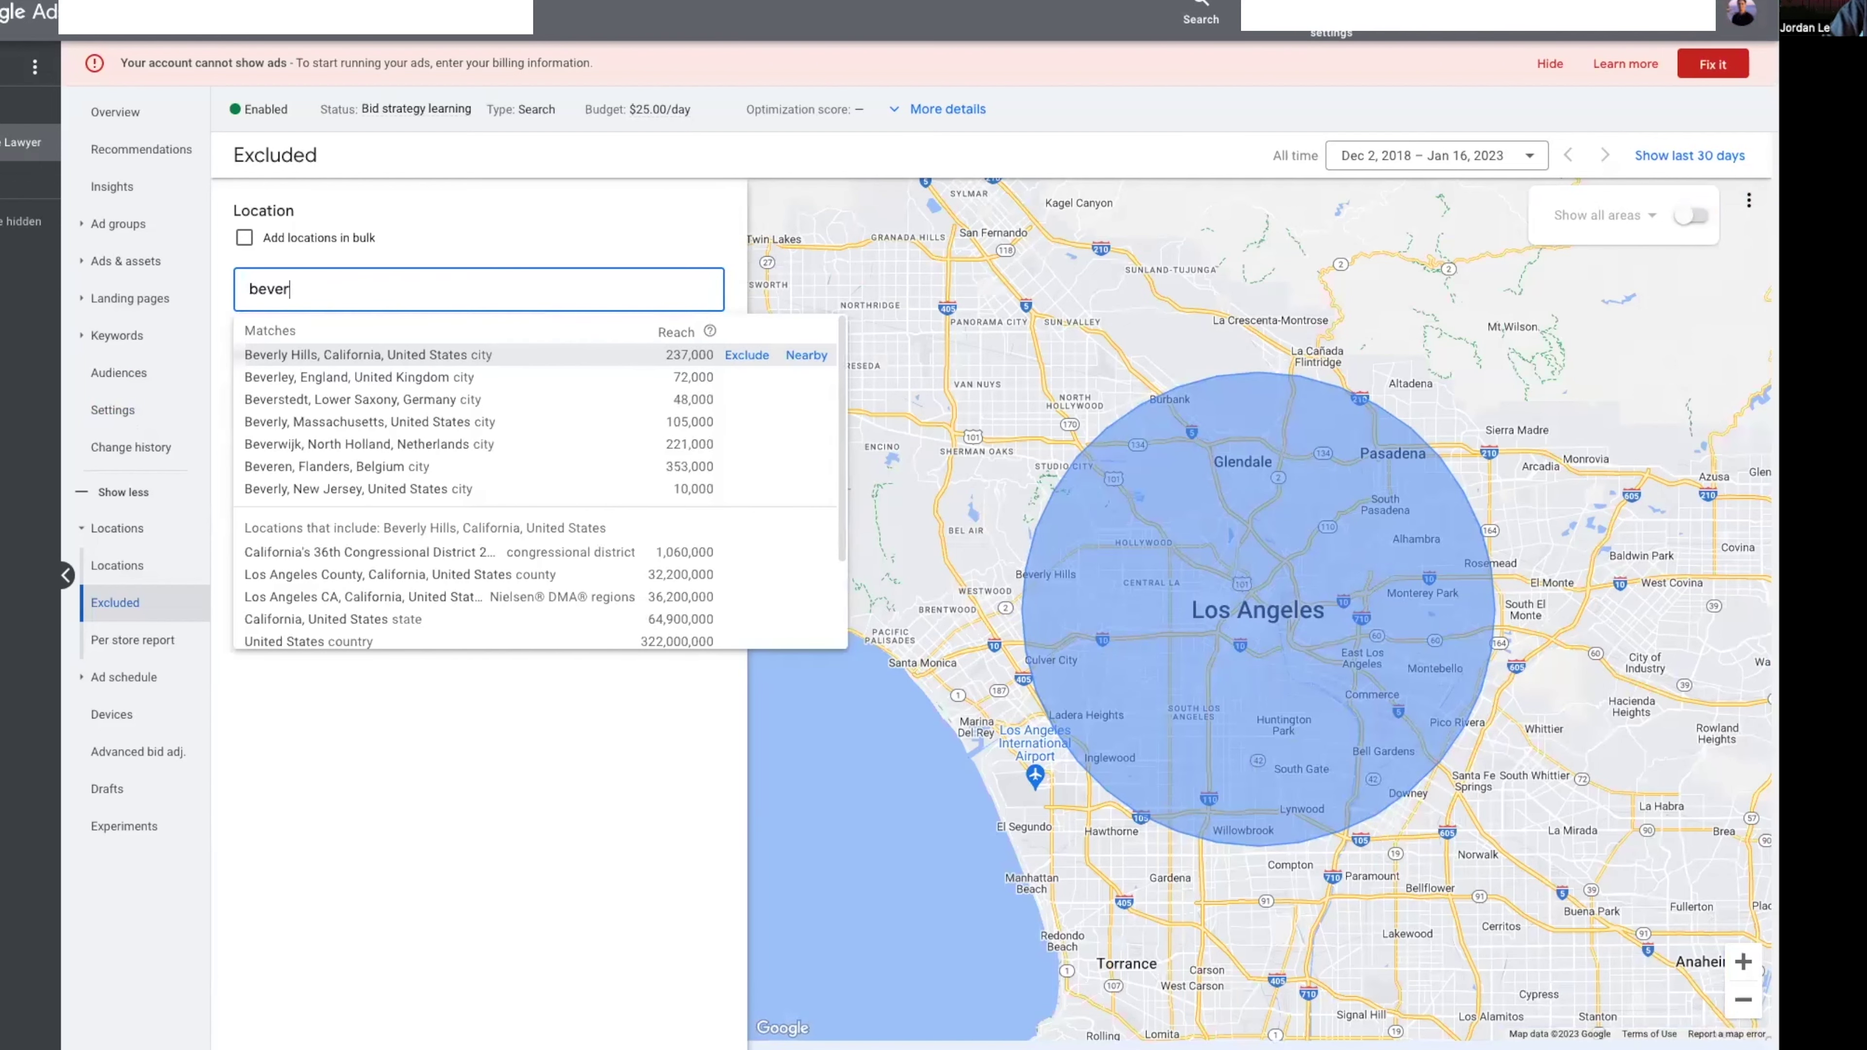
click(745, 354)
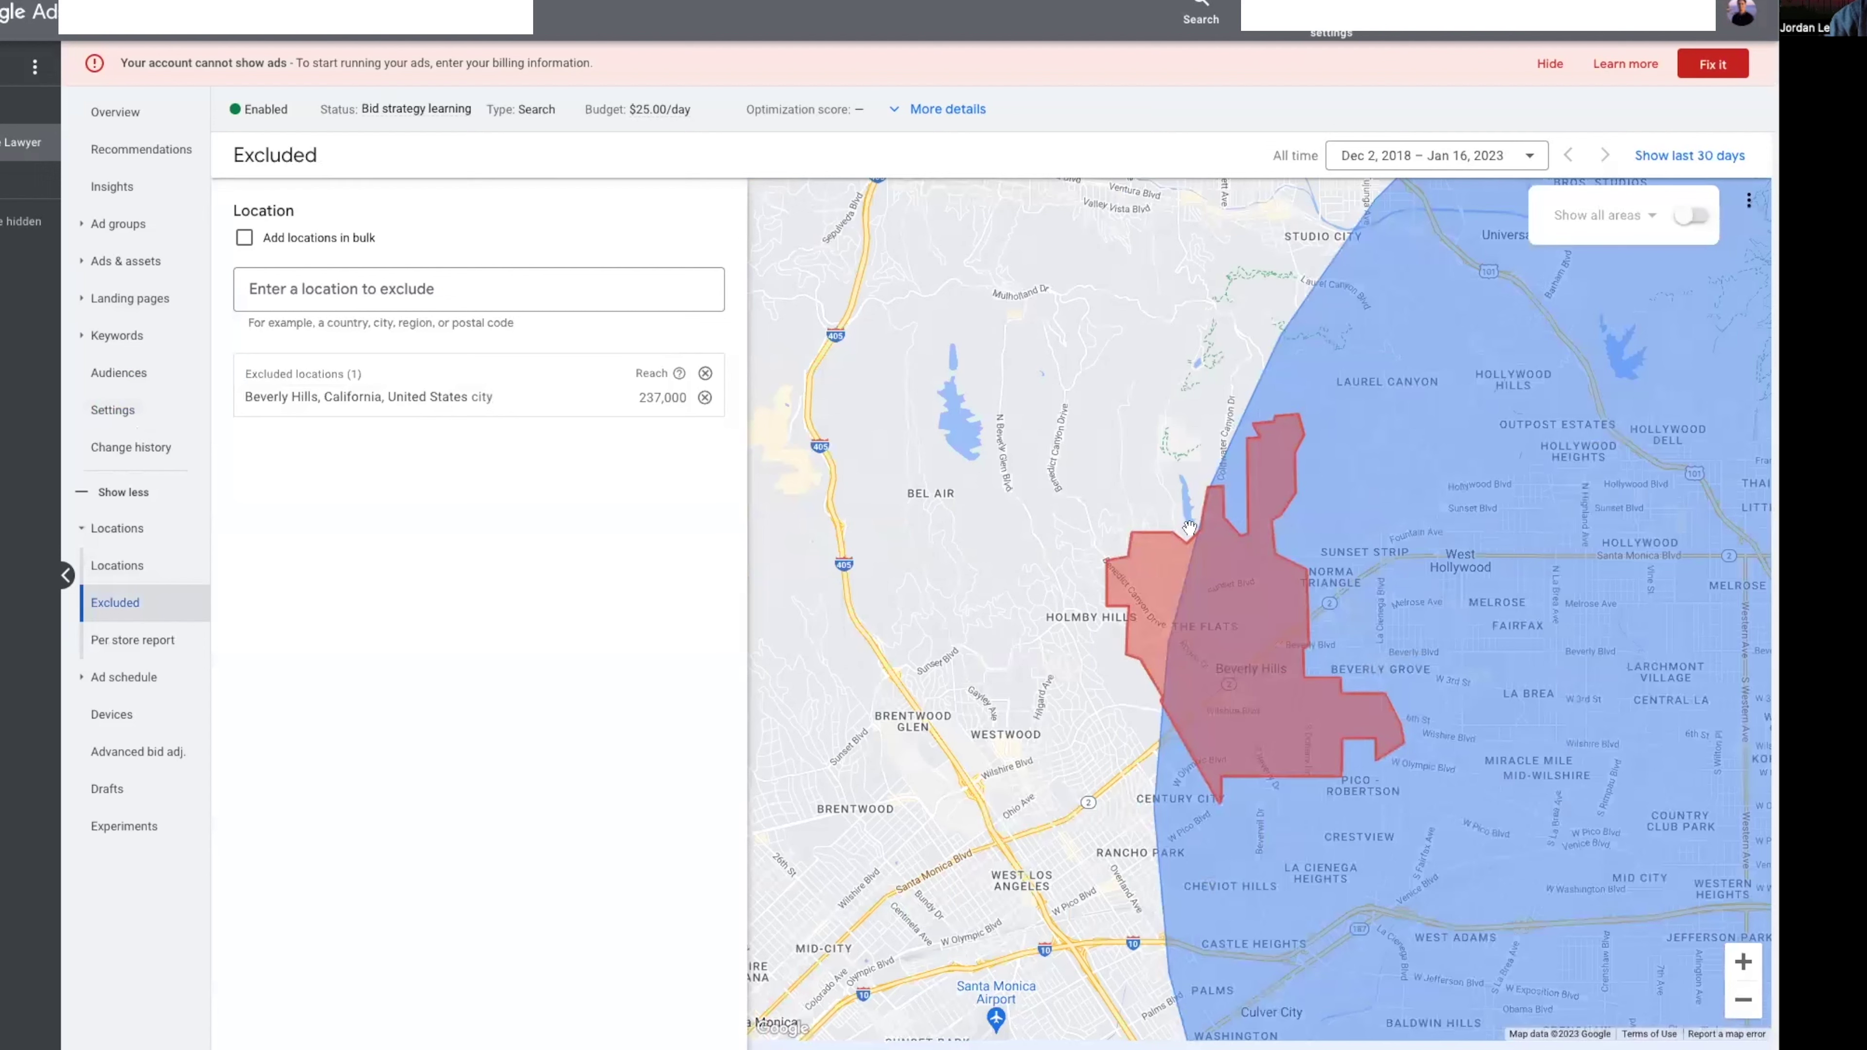
drag(637, 401, 700, 409)
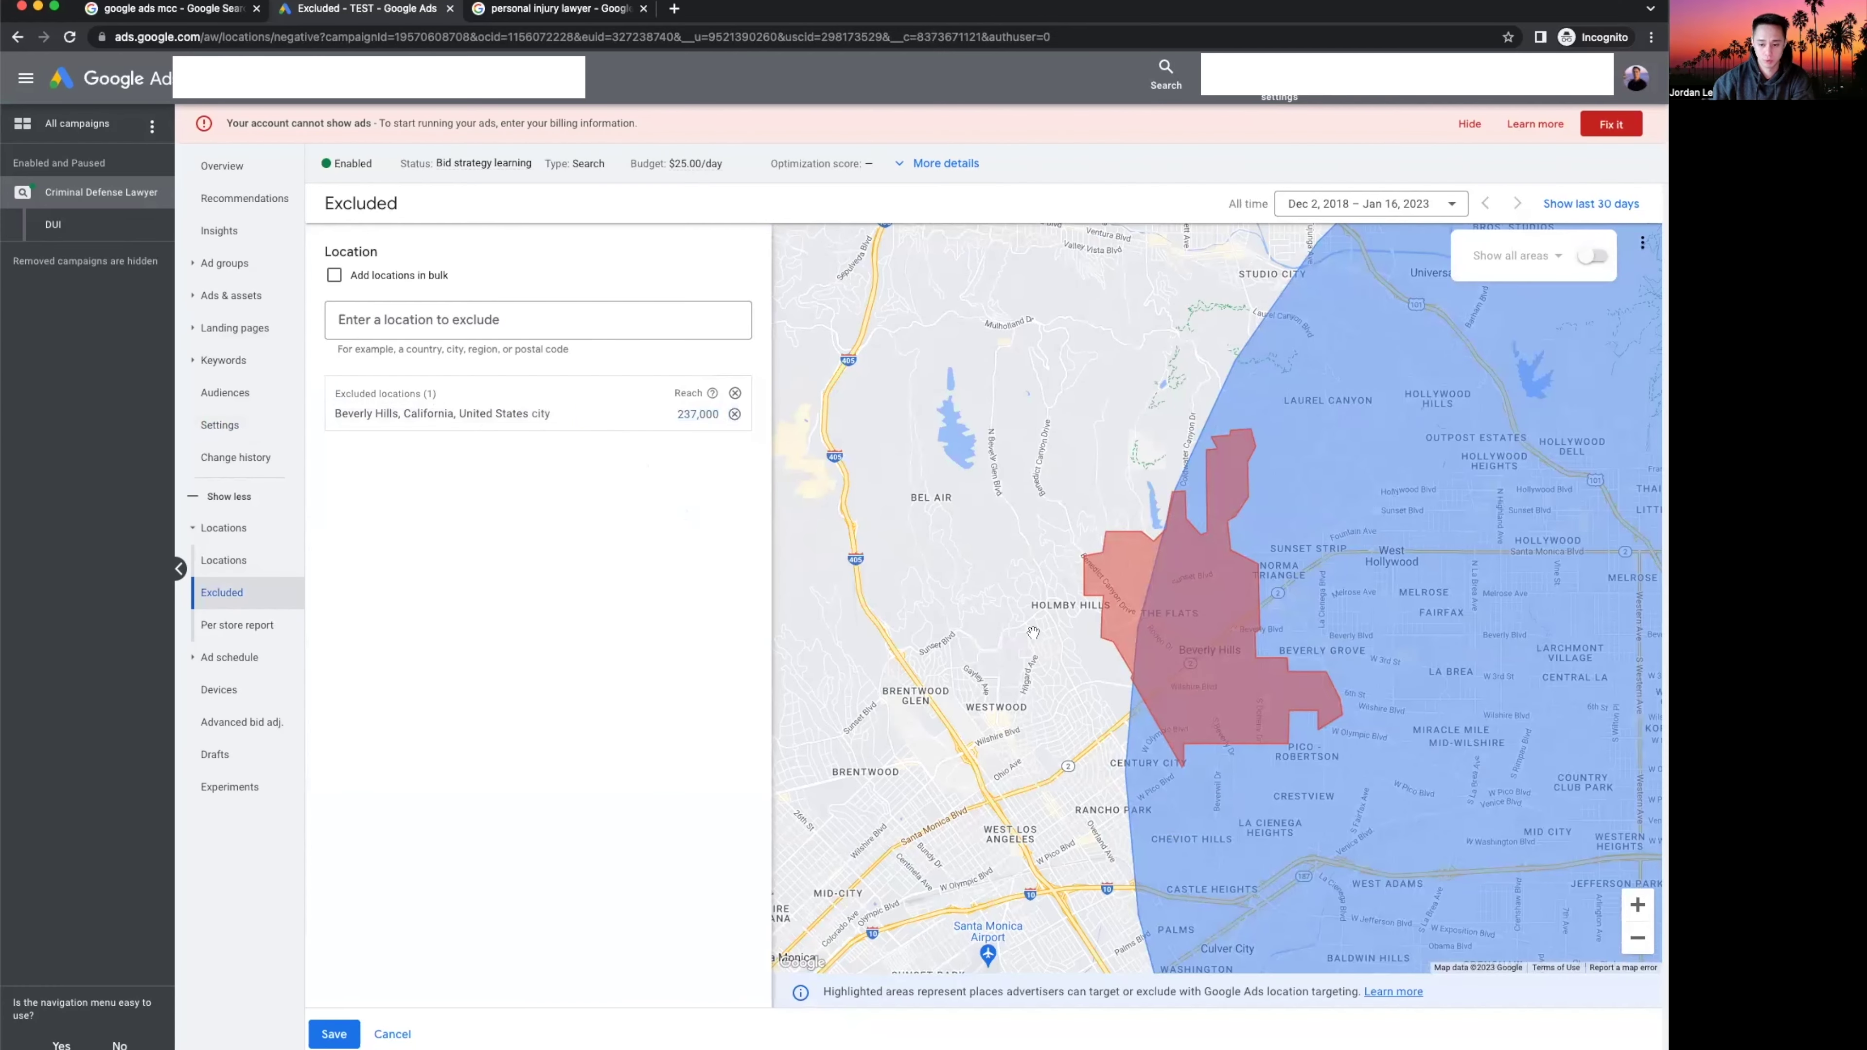
drag(1350, 608, 1273, 588)
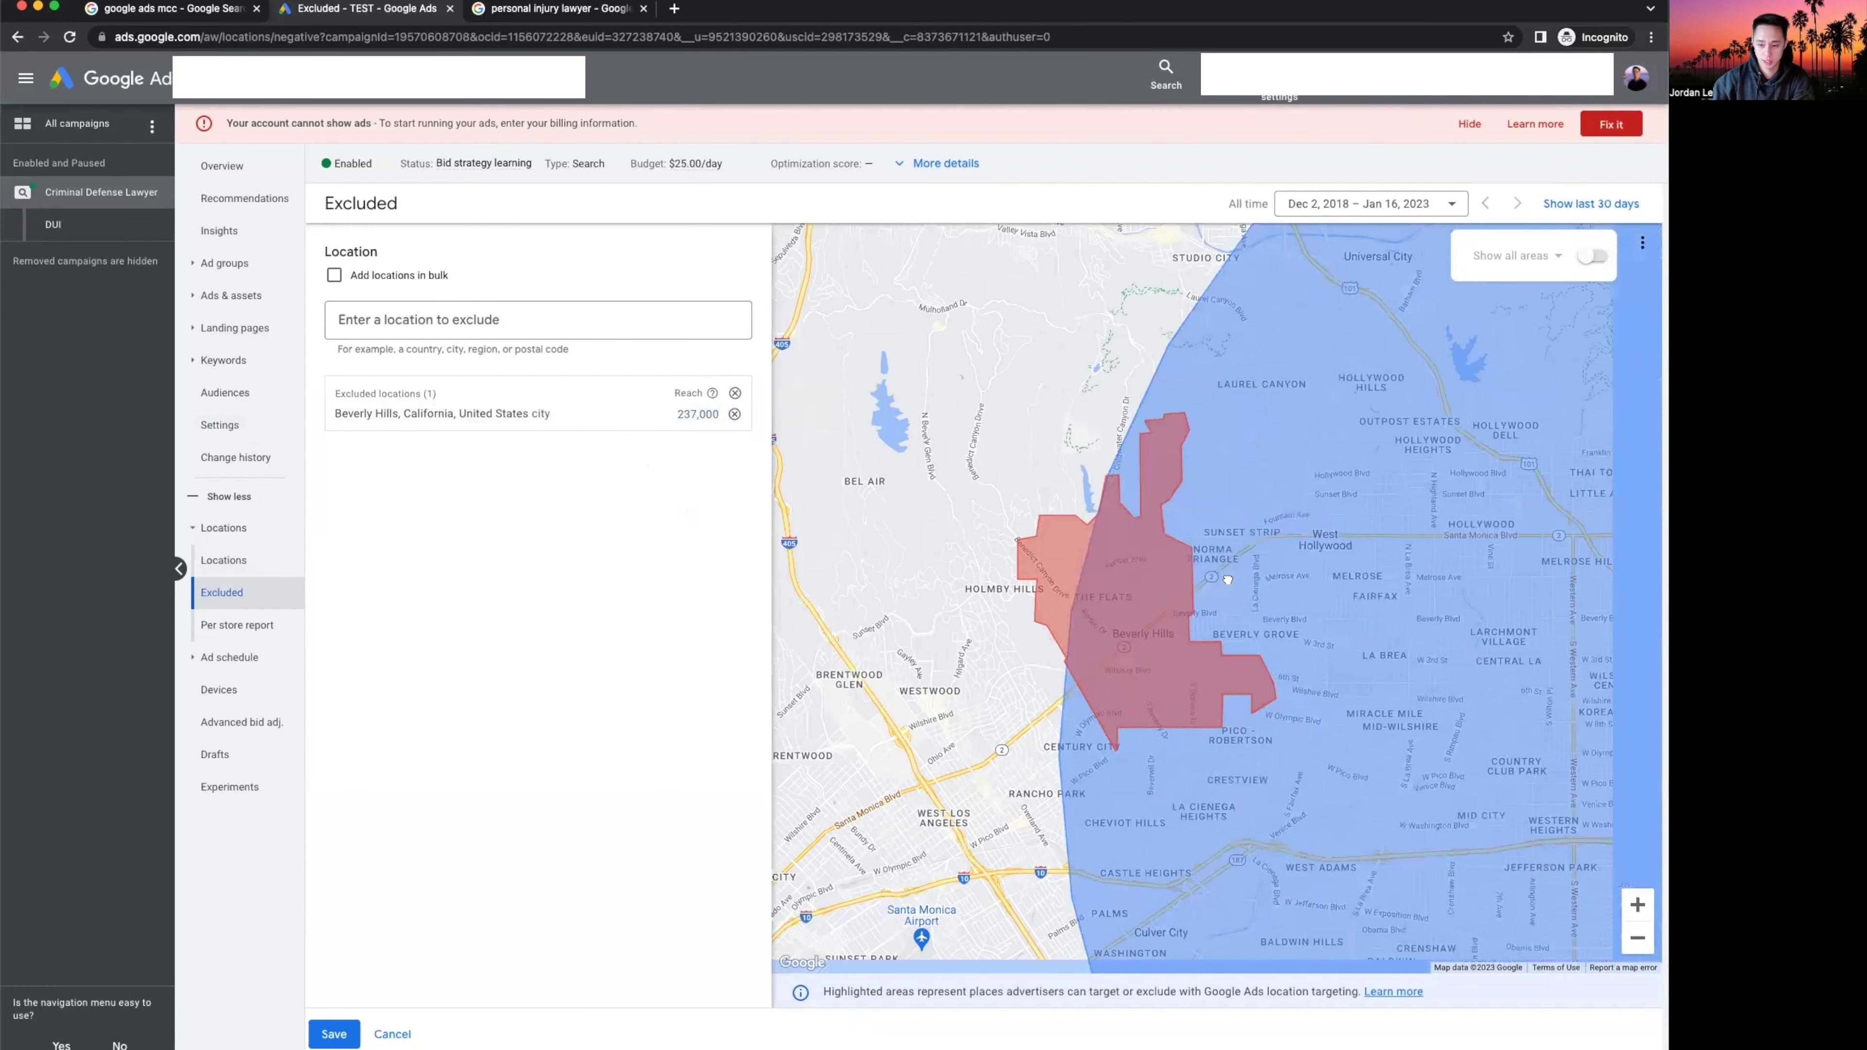
scroll(1112, 572, down, 3)
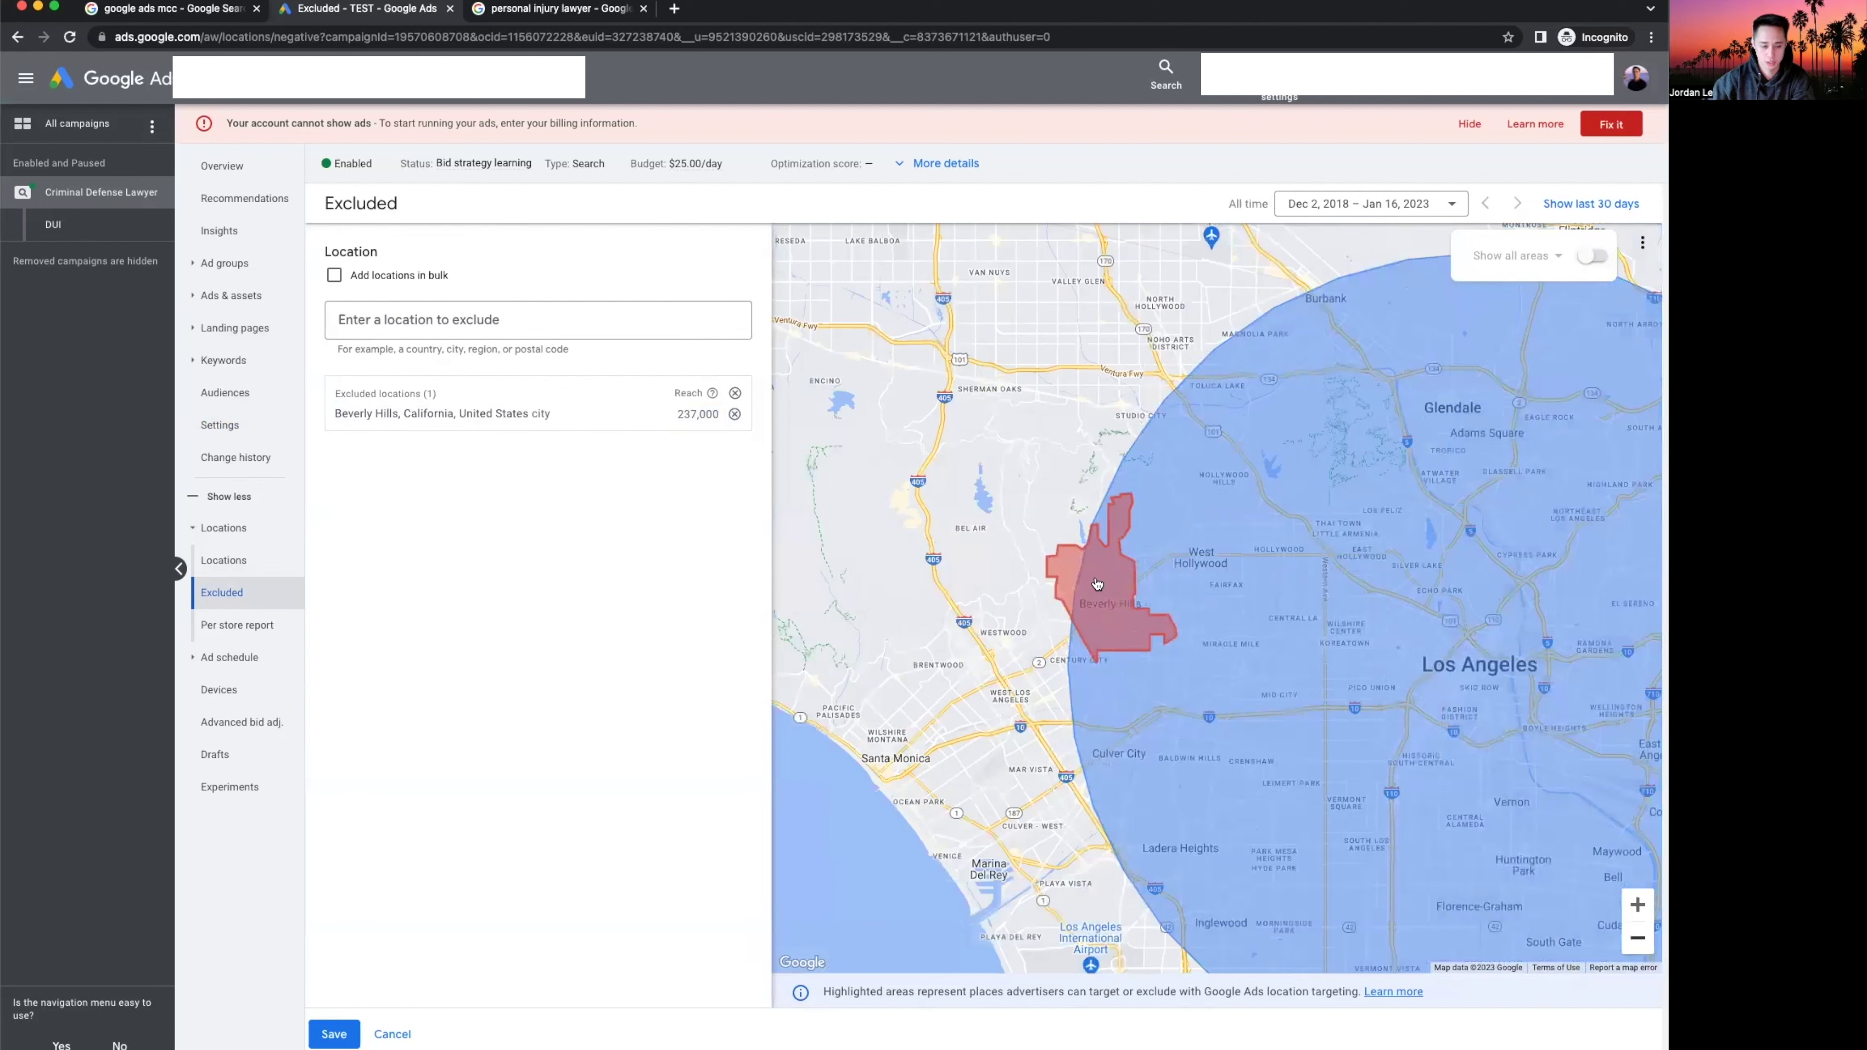
Open the ad schedule for editing, switch its times to 12-hour format and cancel the edit without adding an entry.
click(229, 656)
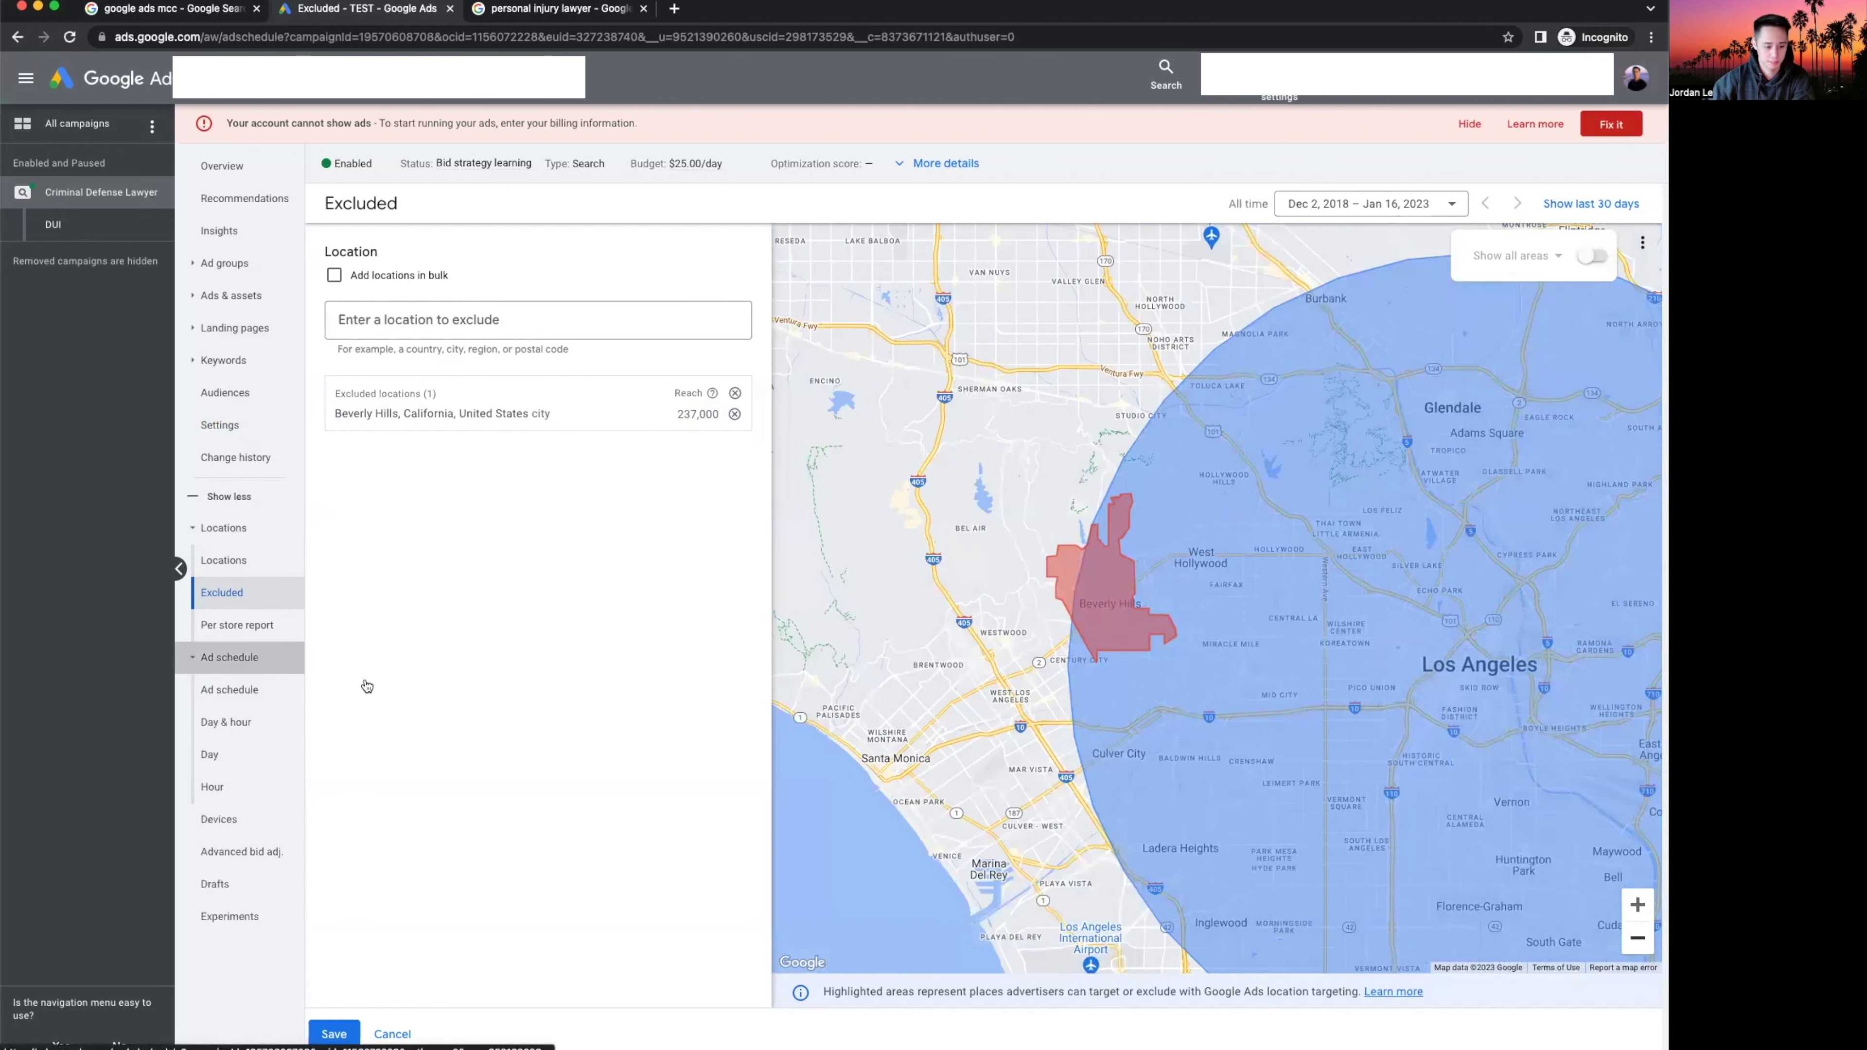
click(323, 582)
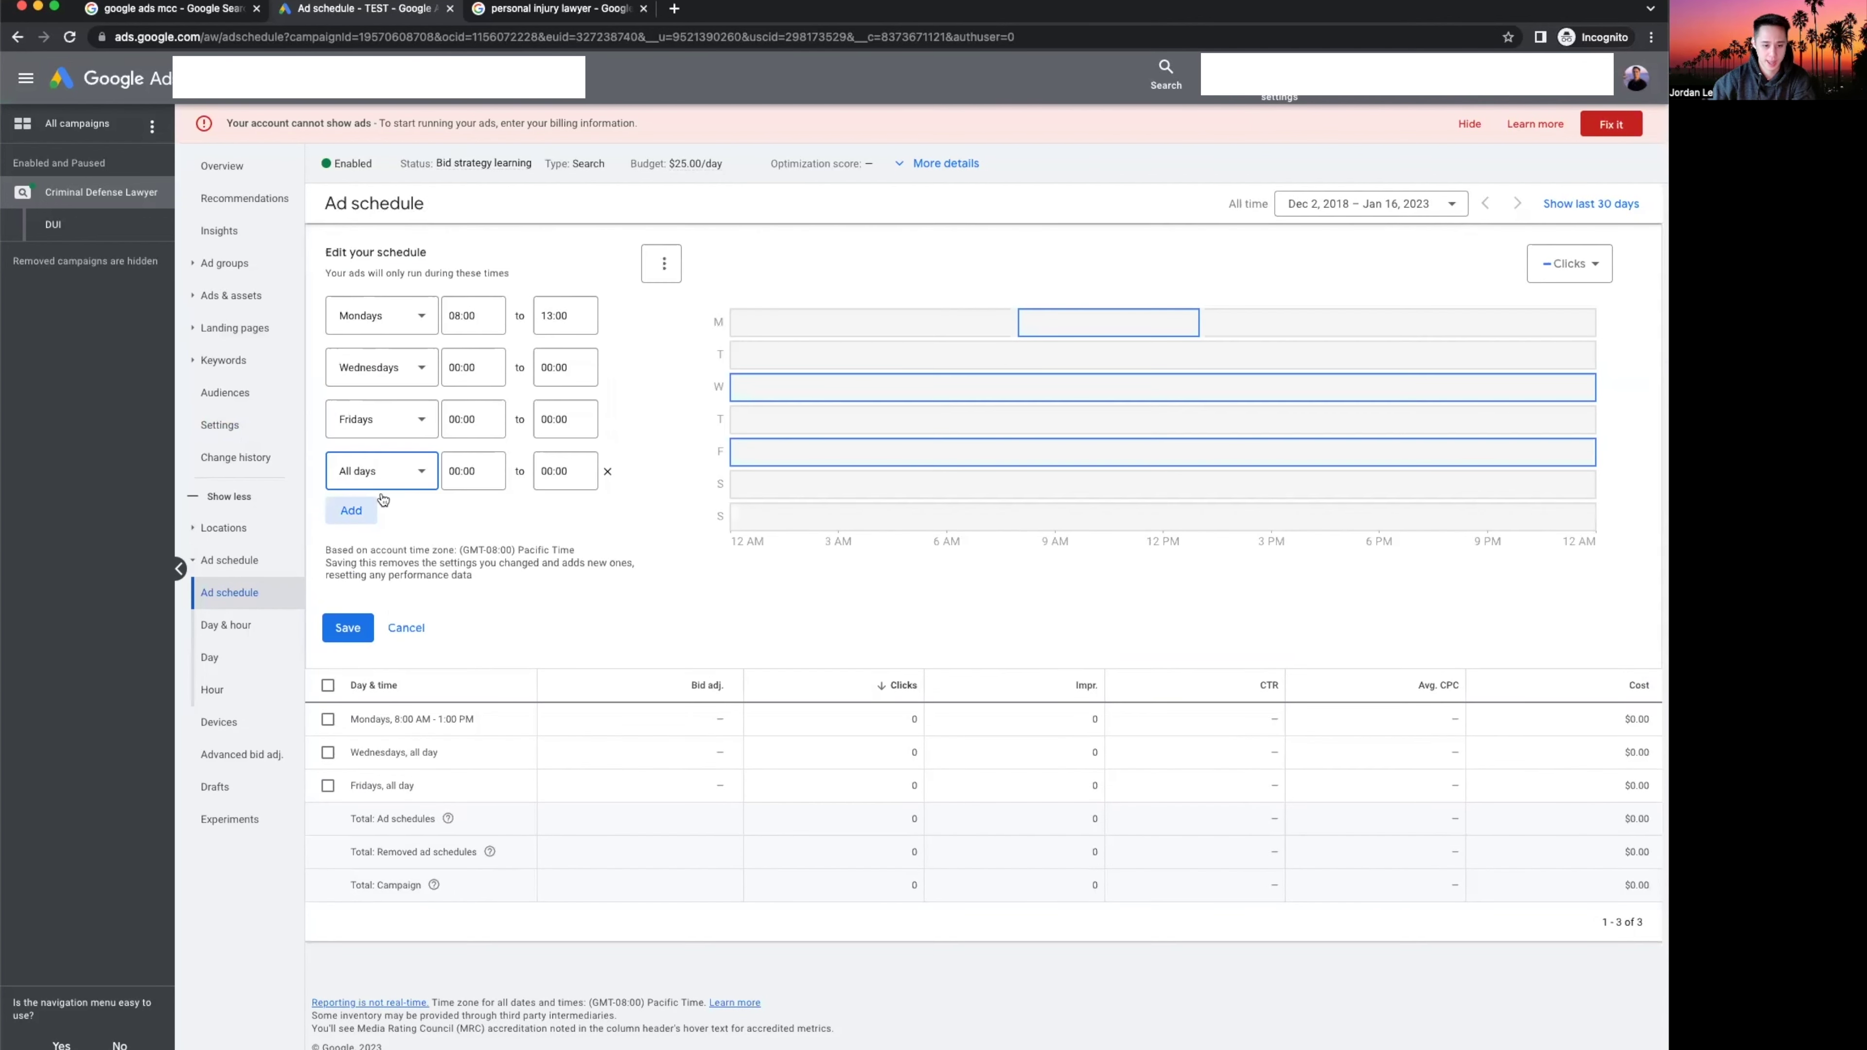
click(607, 472)
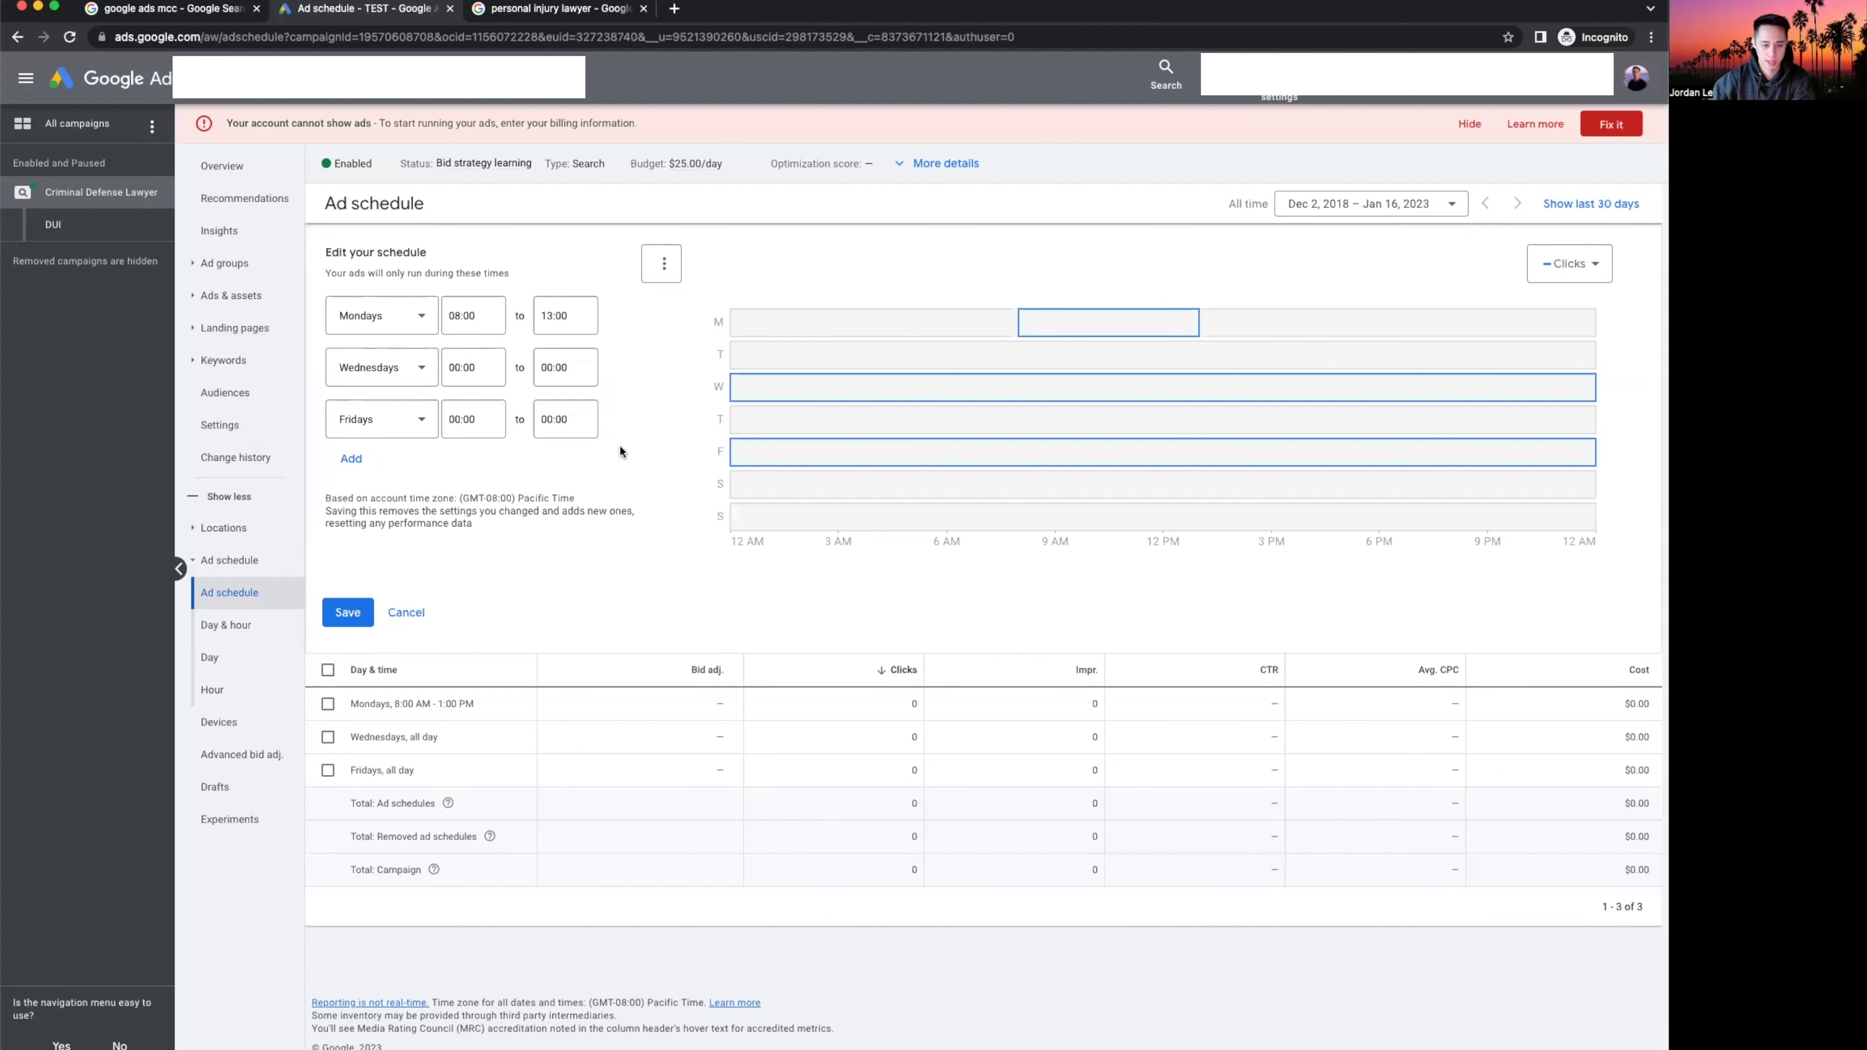
click(659, 281)
click(666, 277)
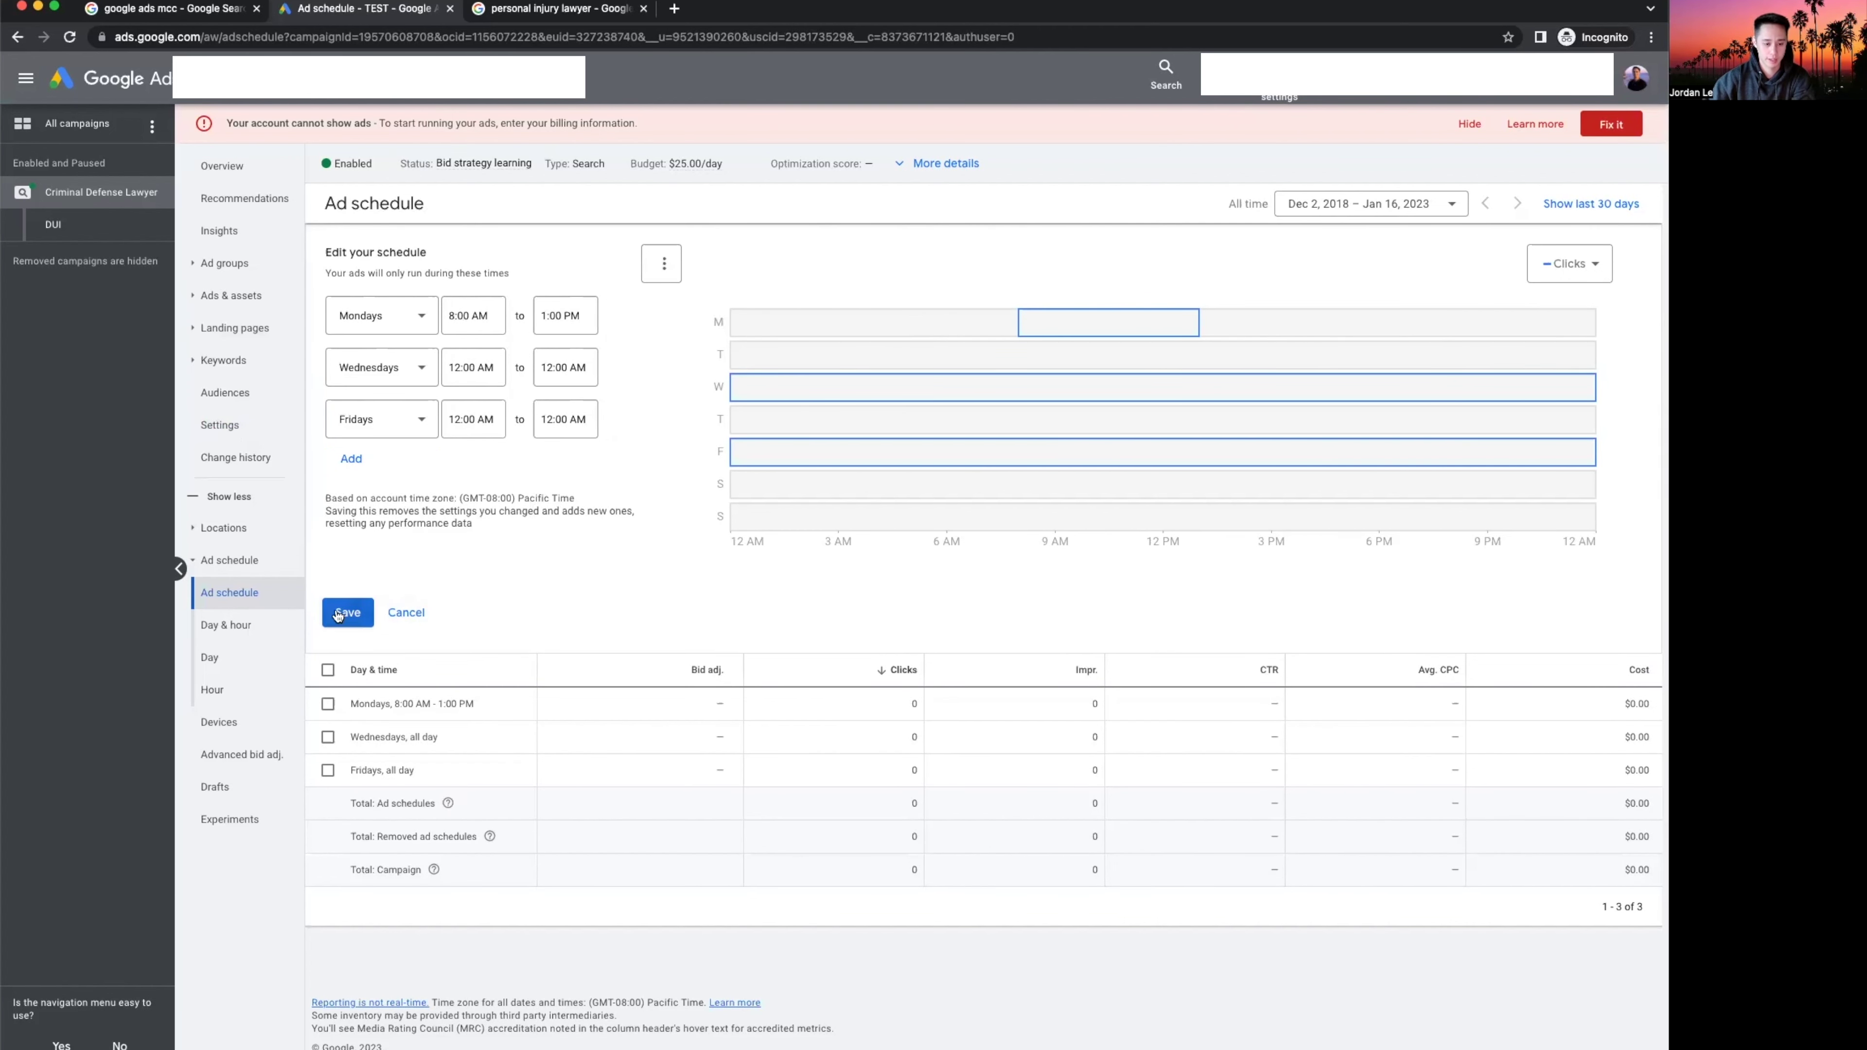
click(350, 458)
click(406, 628)
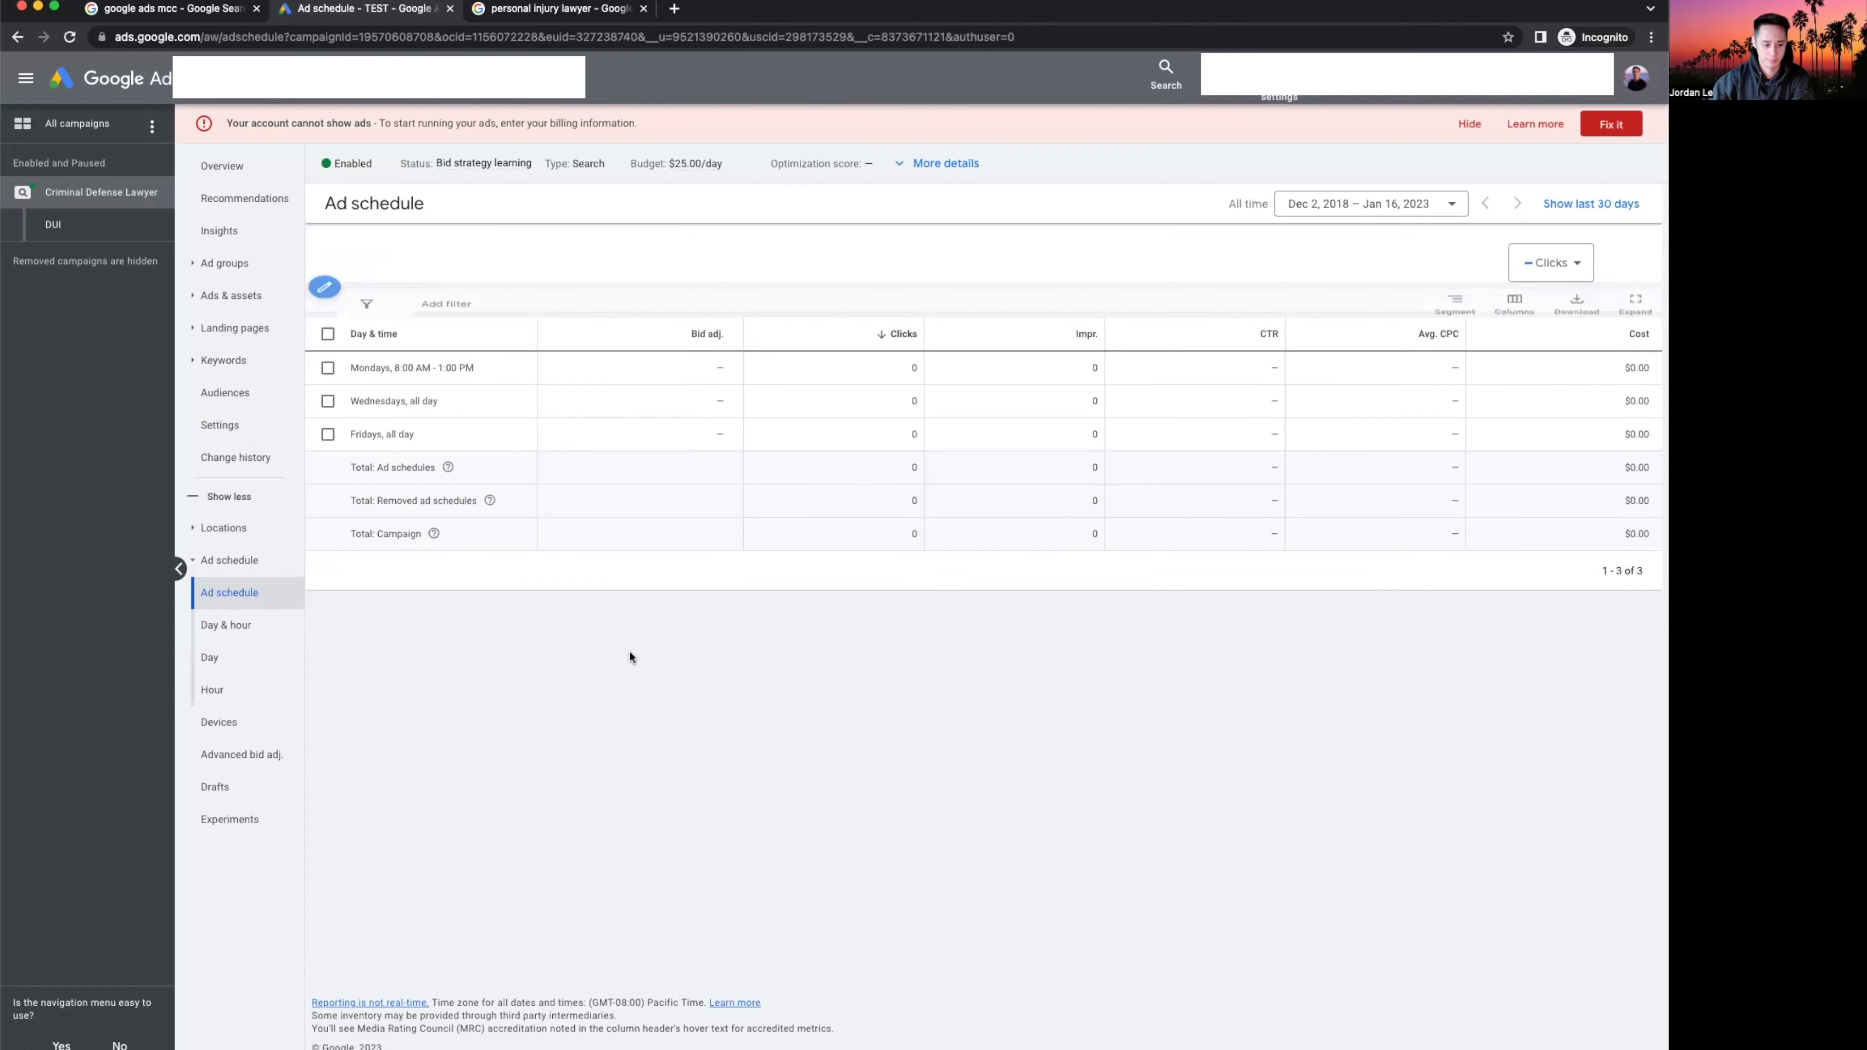
View the campaign's ad schedule statistics by day and by hour.
click(251, 670)
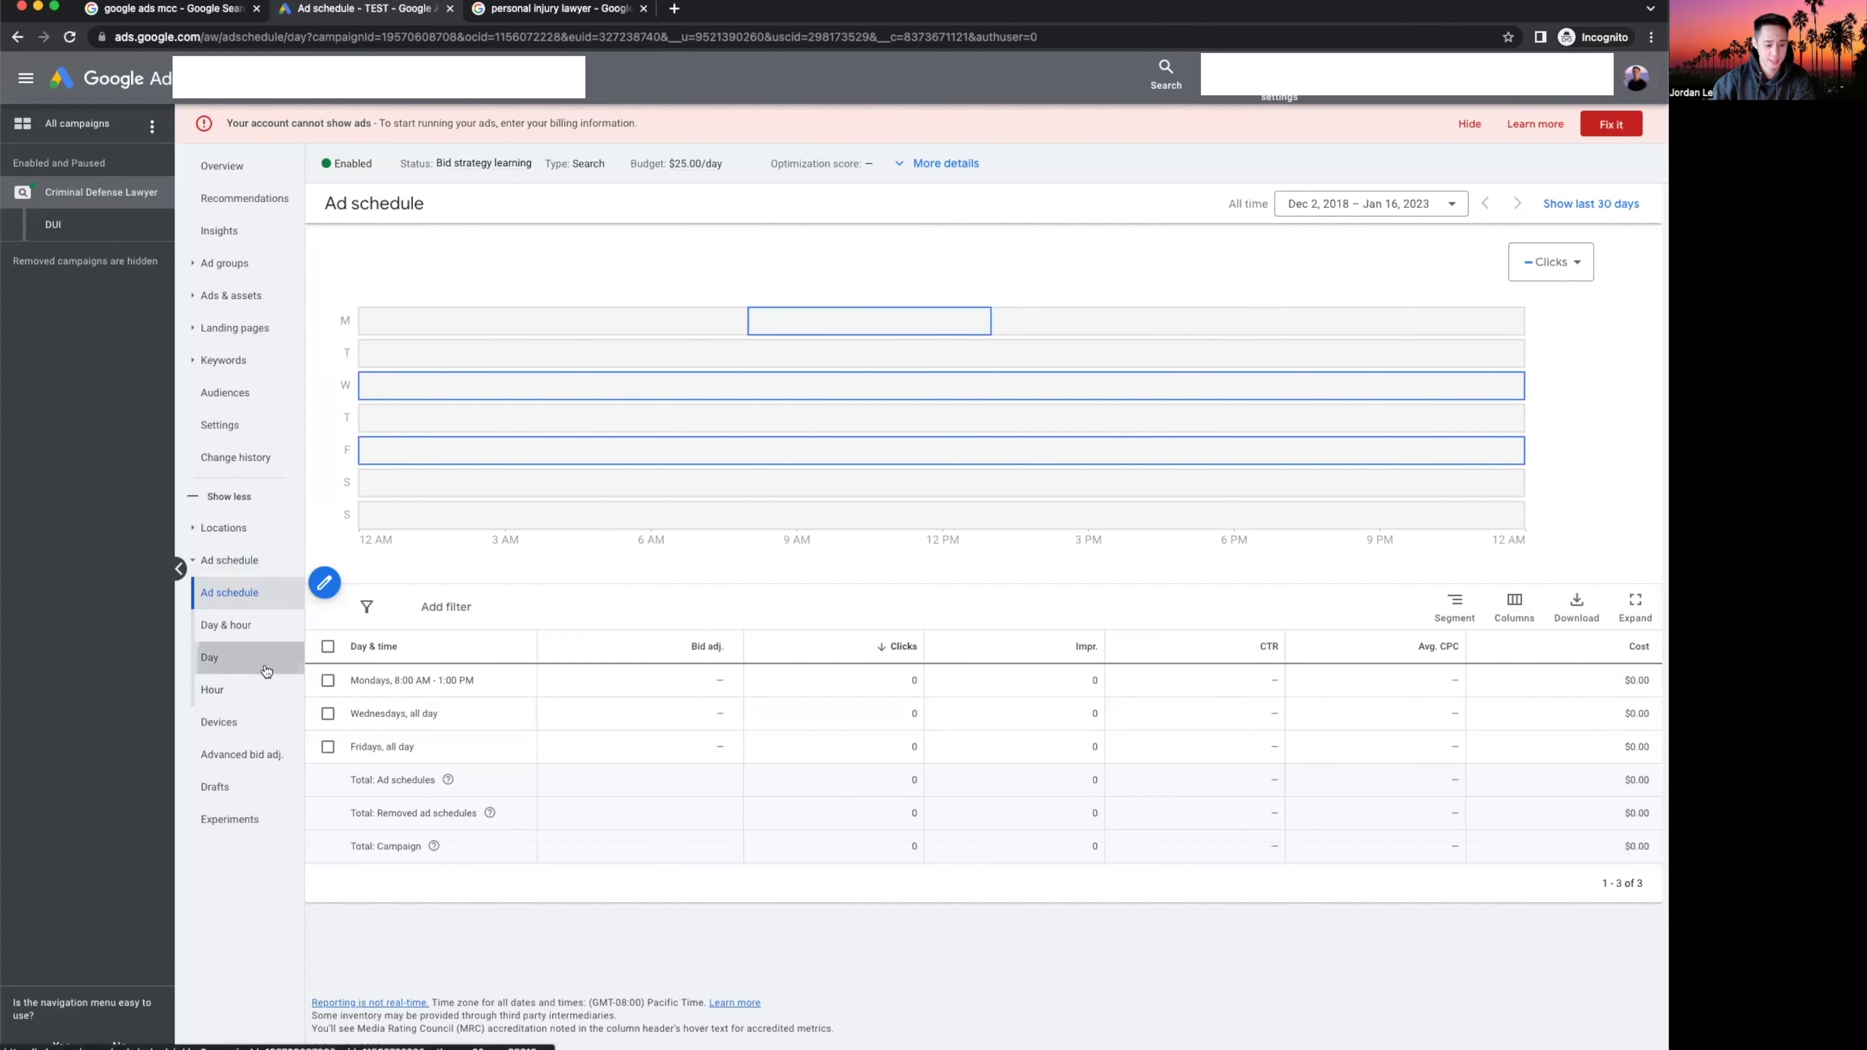
click(220, 695)
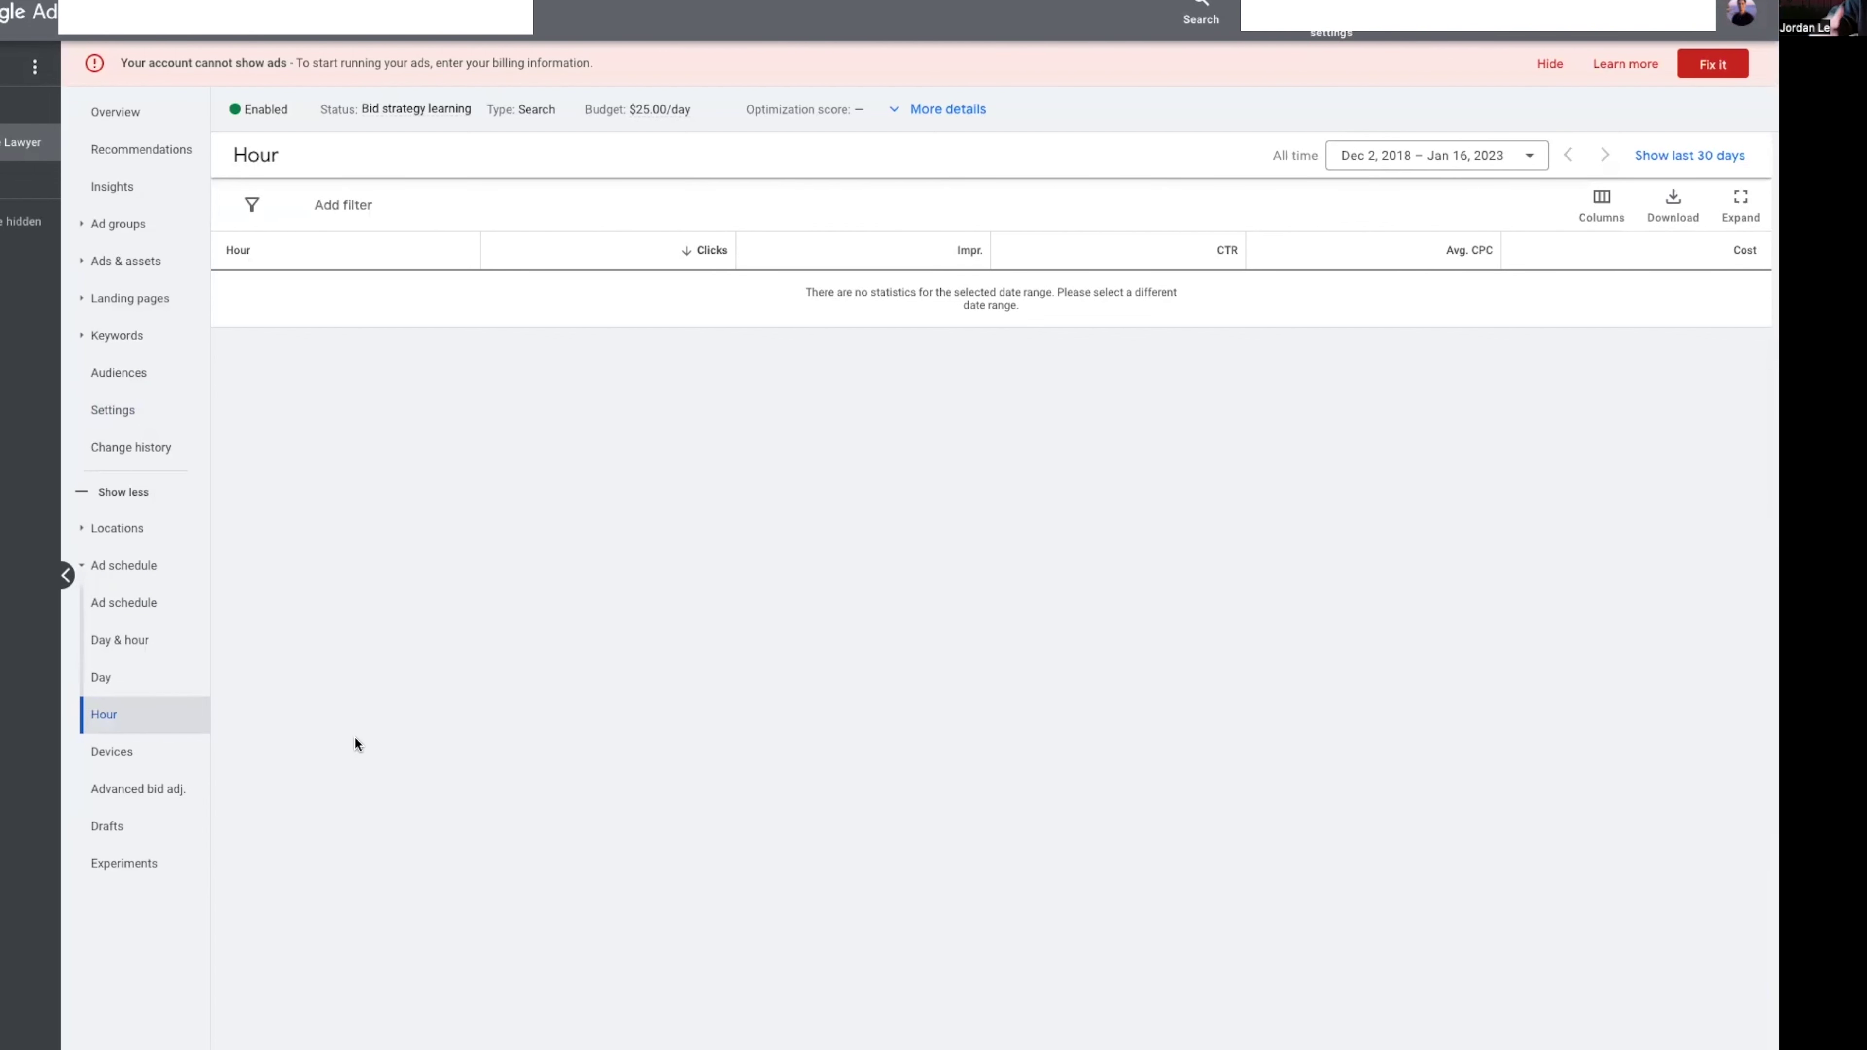
Set the campaign's device bid adjustment for tablets to a 100% decrease and save it.
click(111, 752)
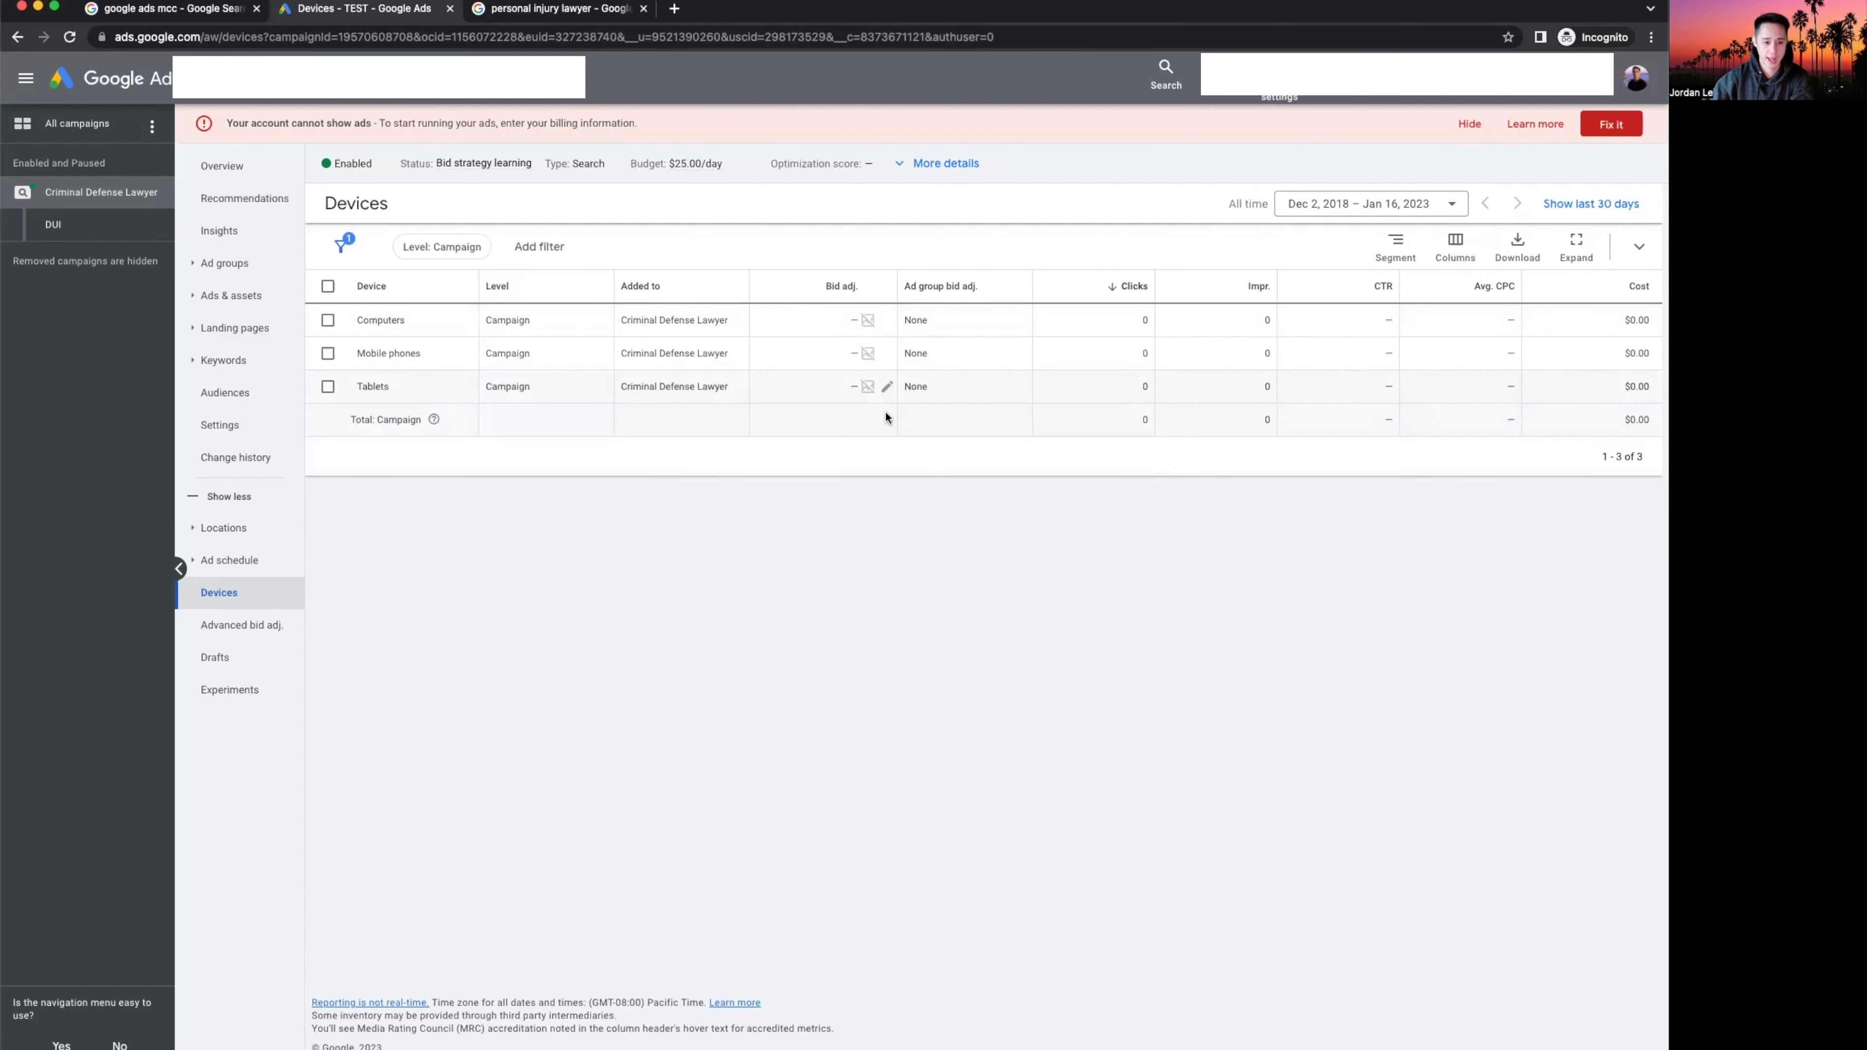
click(867, 386)
click(833, 433)
click(980, 601)
click(868, 386)
click(807, 432)
click(801, 485)
click(929, 432)
text(100)
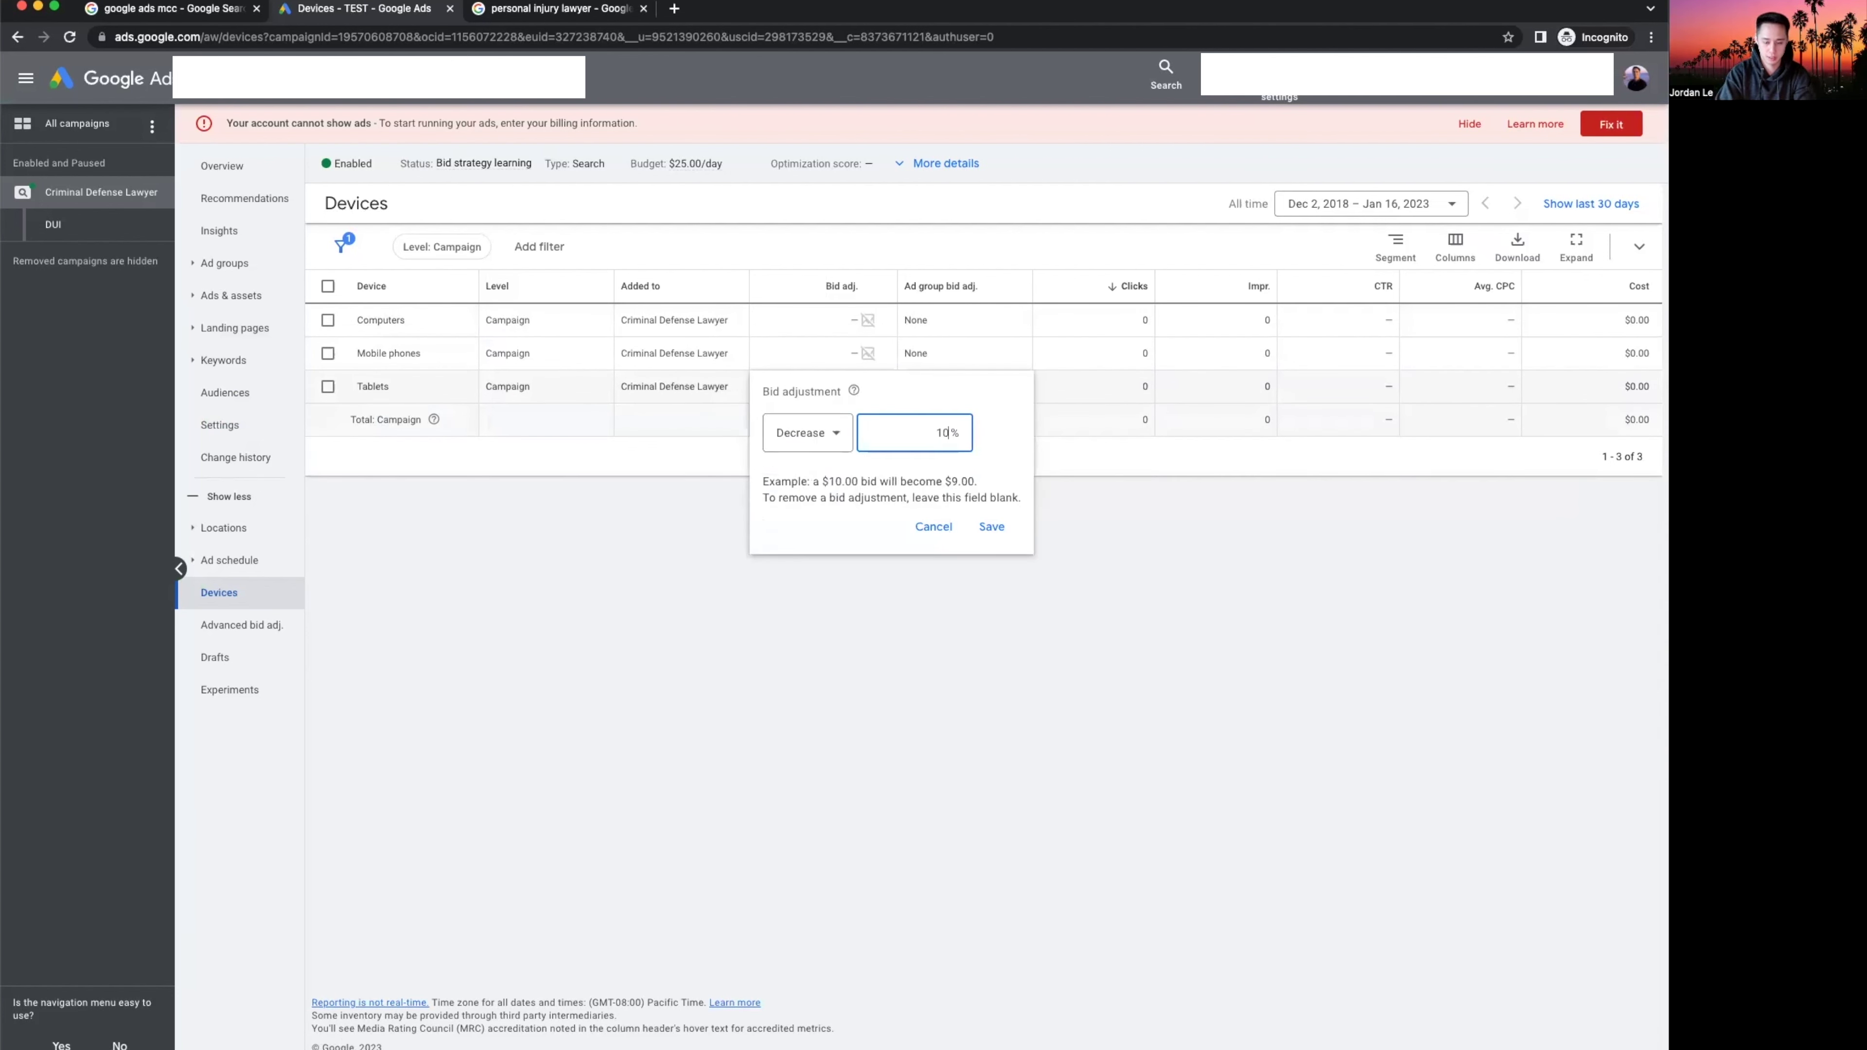
key(Return)
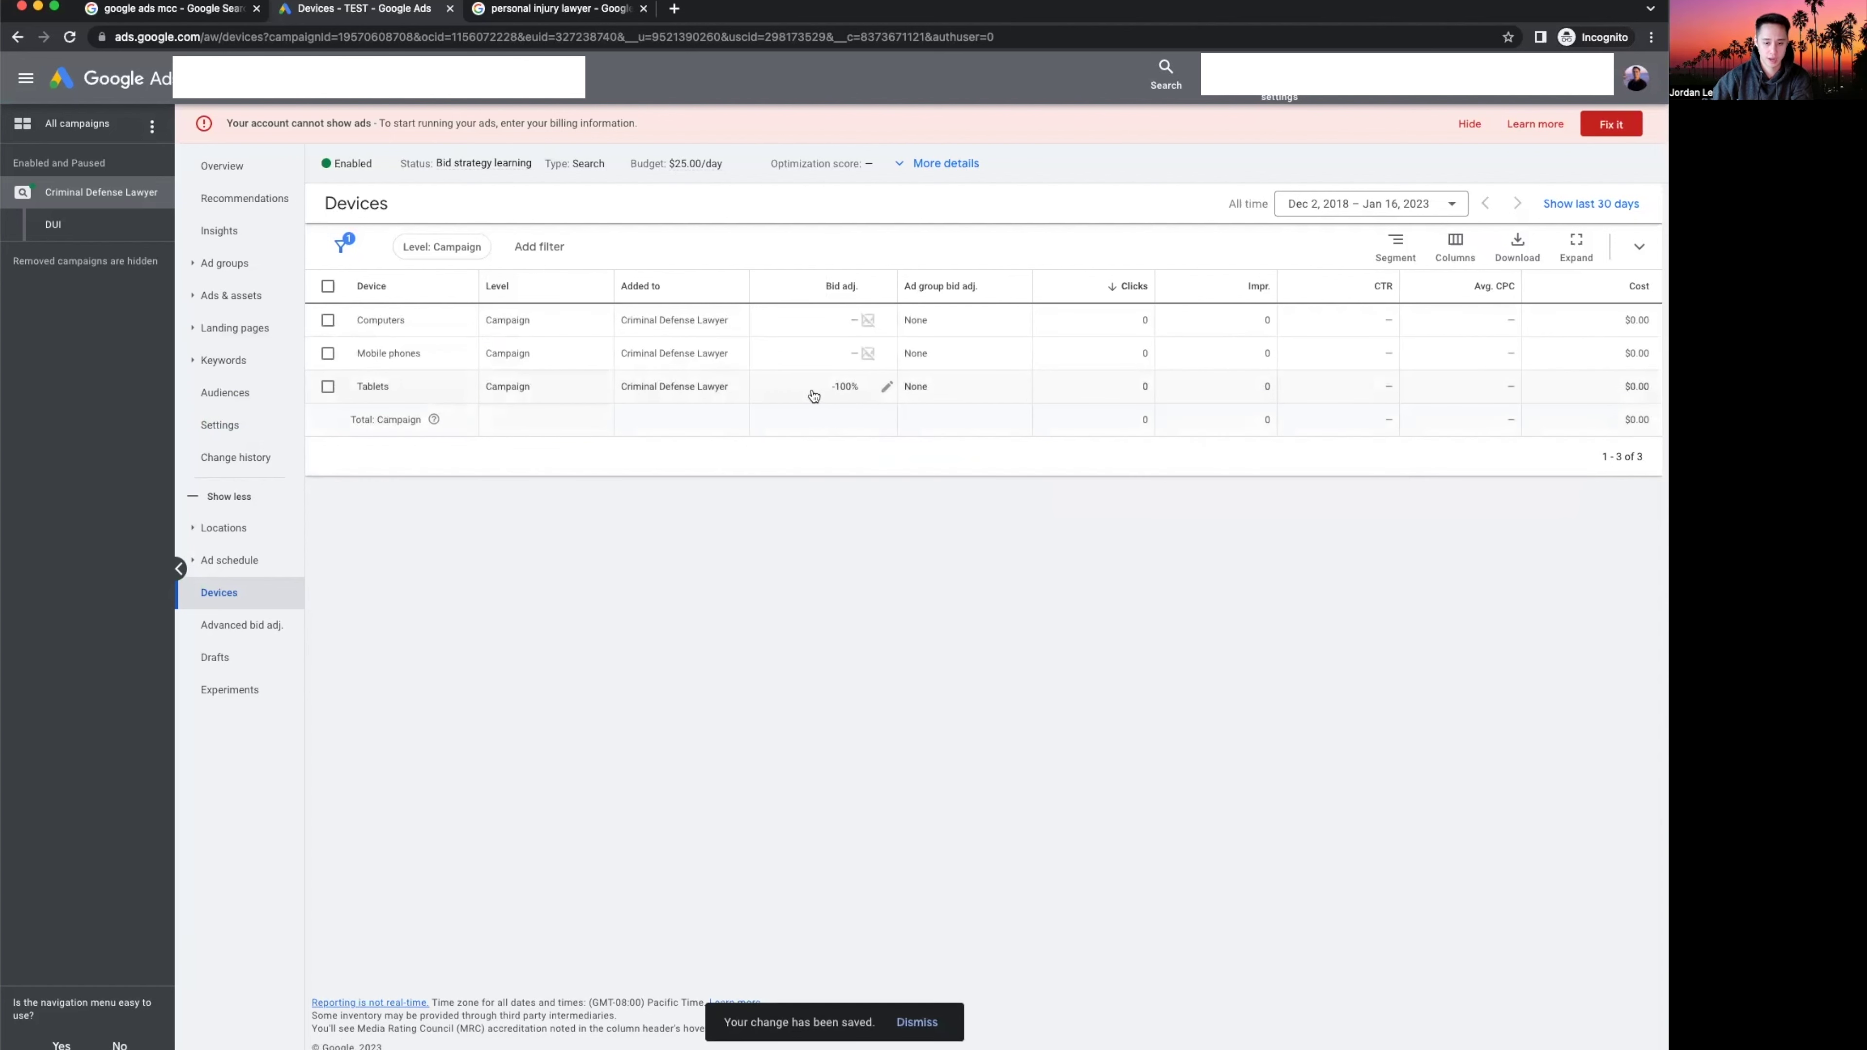
Change the tablets bid adjustment to a 50% decrease and save it.
click(886, 386)
drag(926, 432, 997, 434)
text(50)
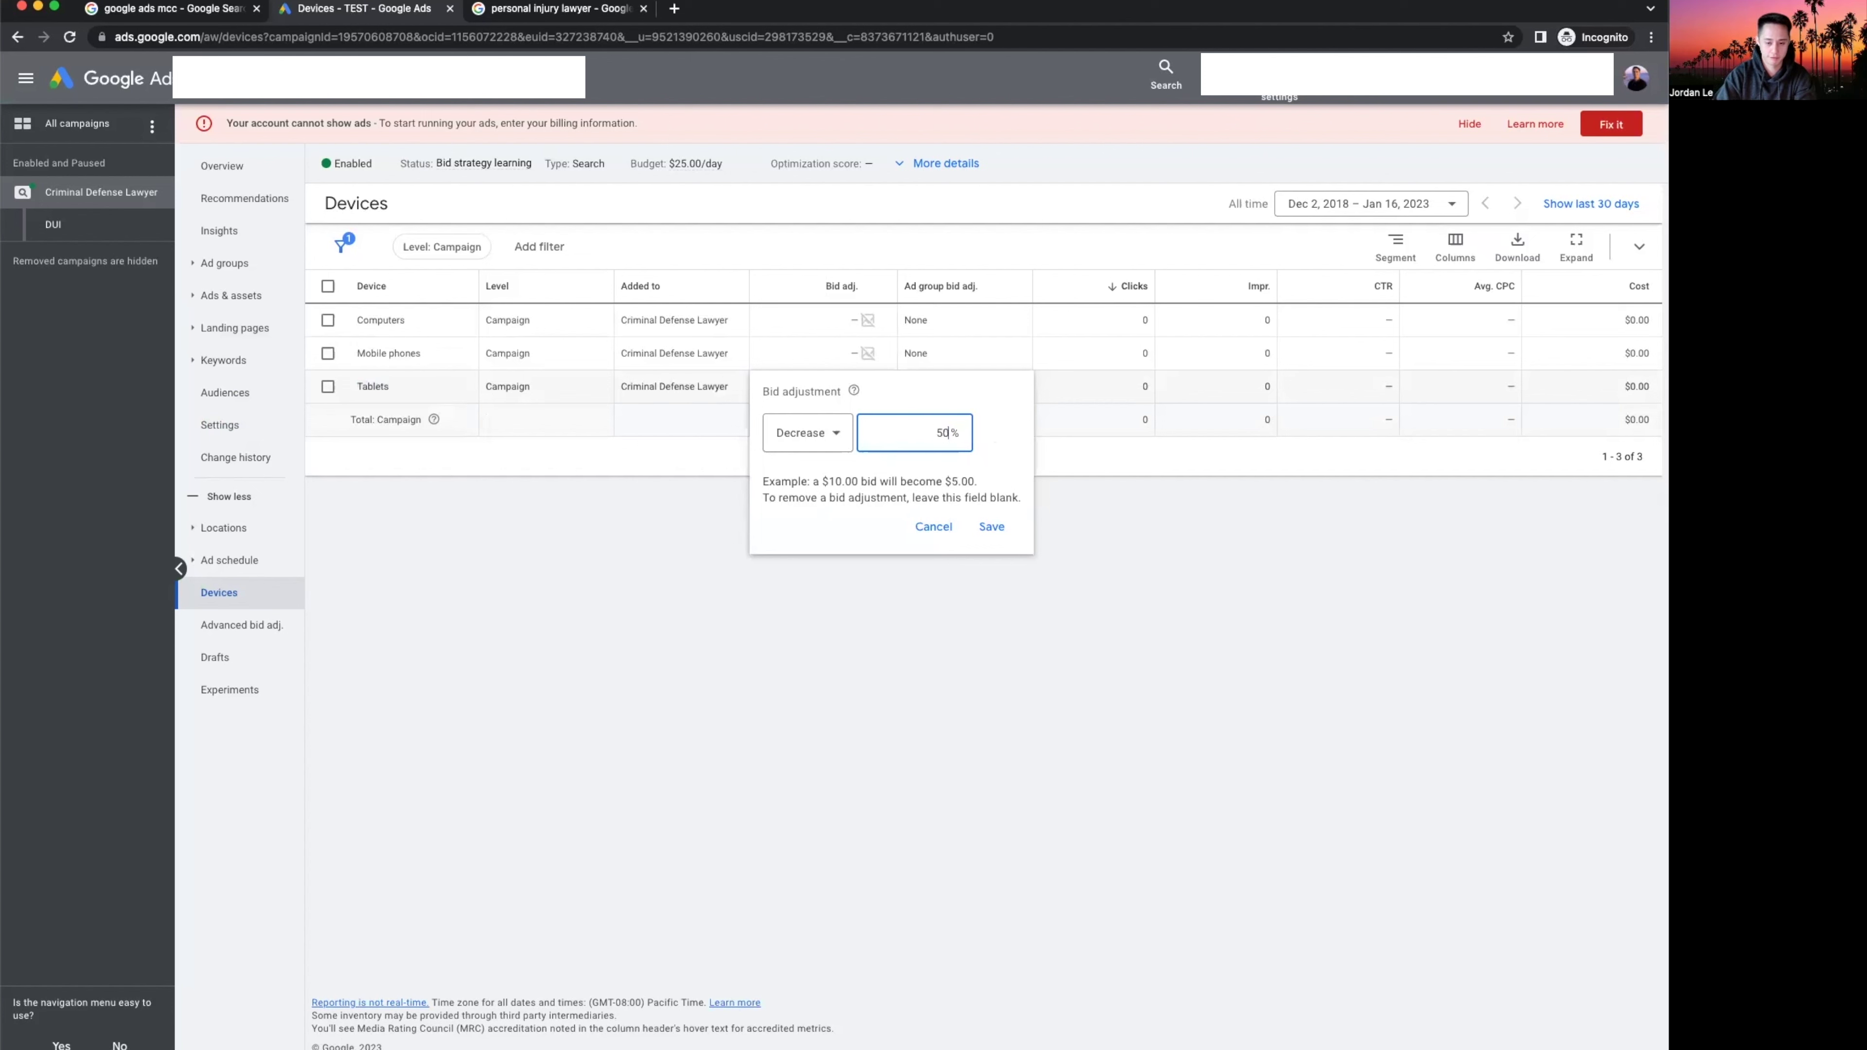
click(990, 526)
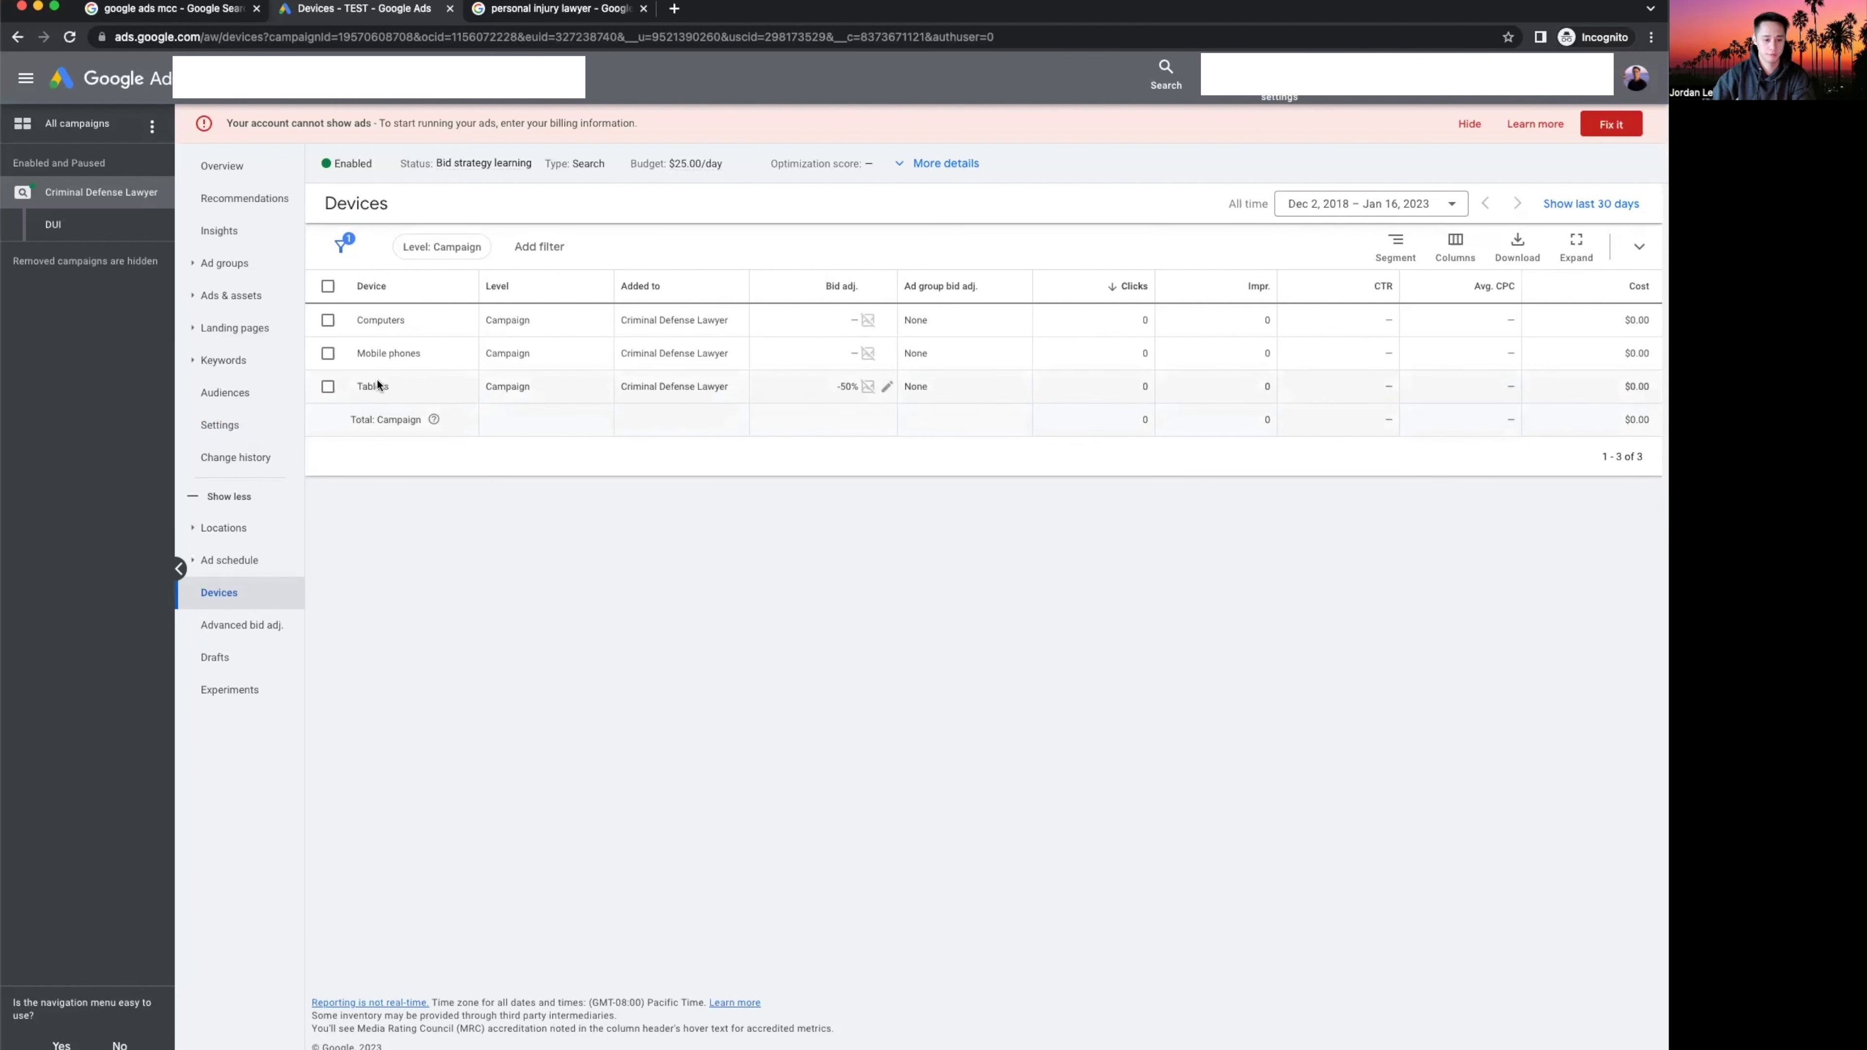
click(688, 534)
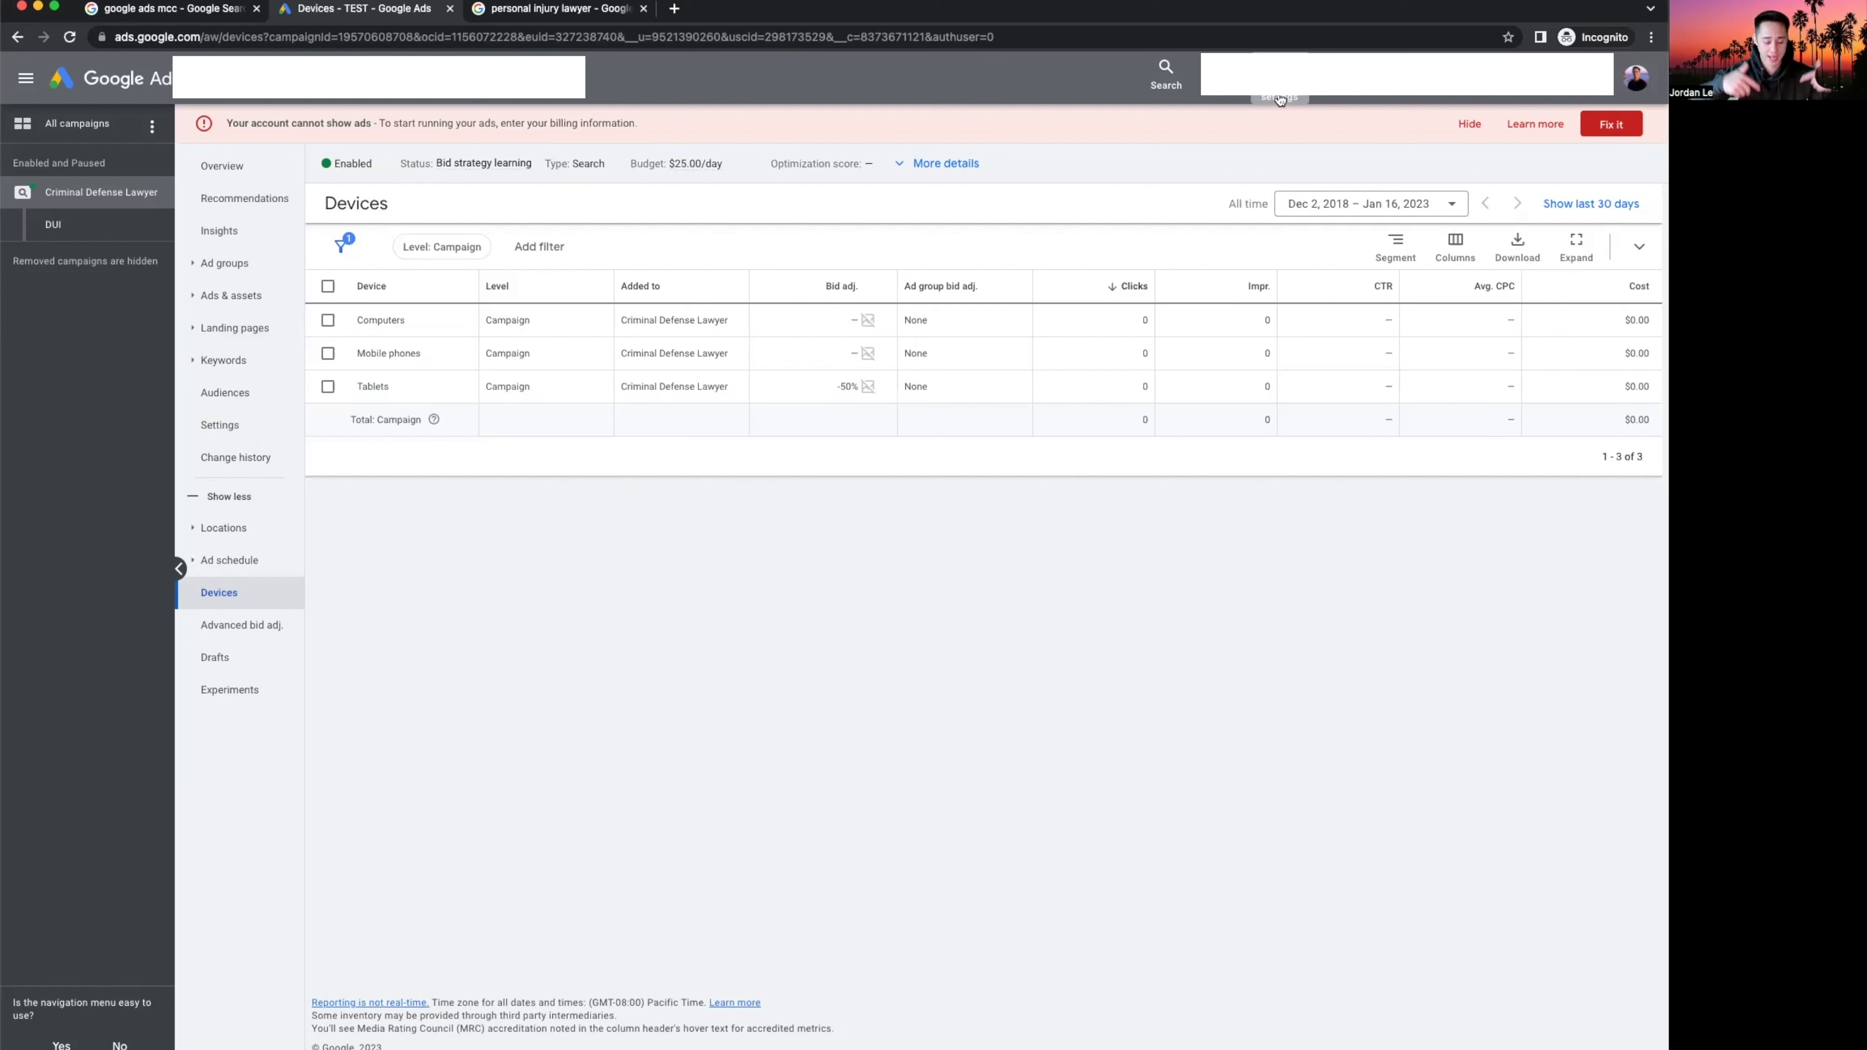
Open the account's conversions summary.
click(1280, 99)
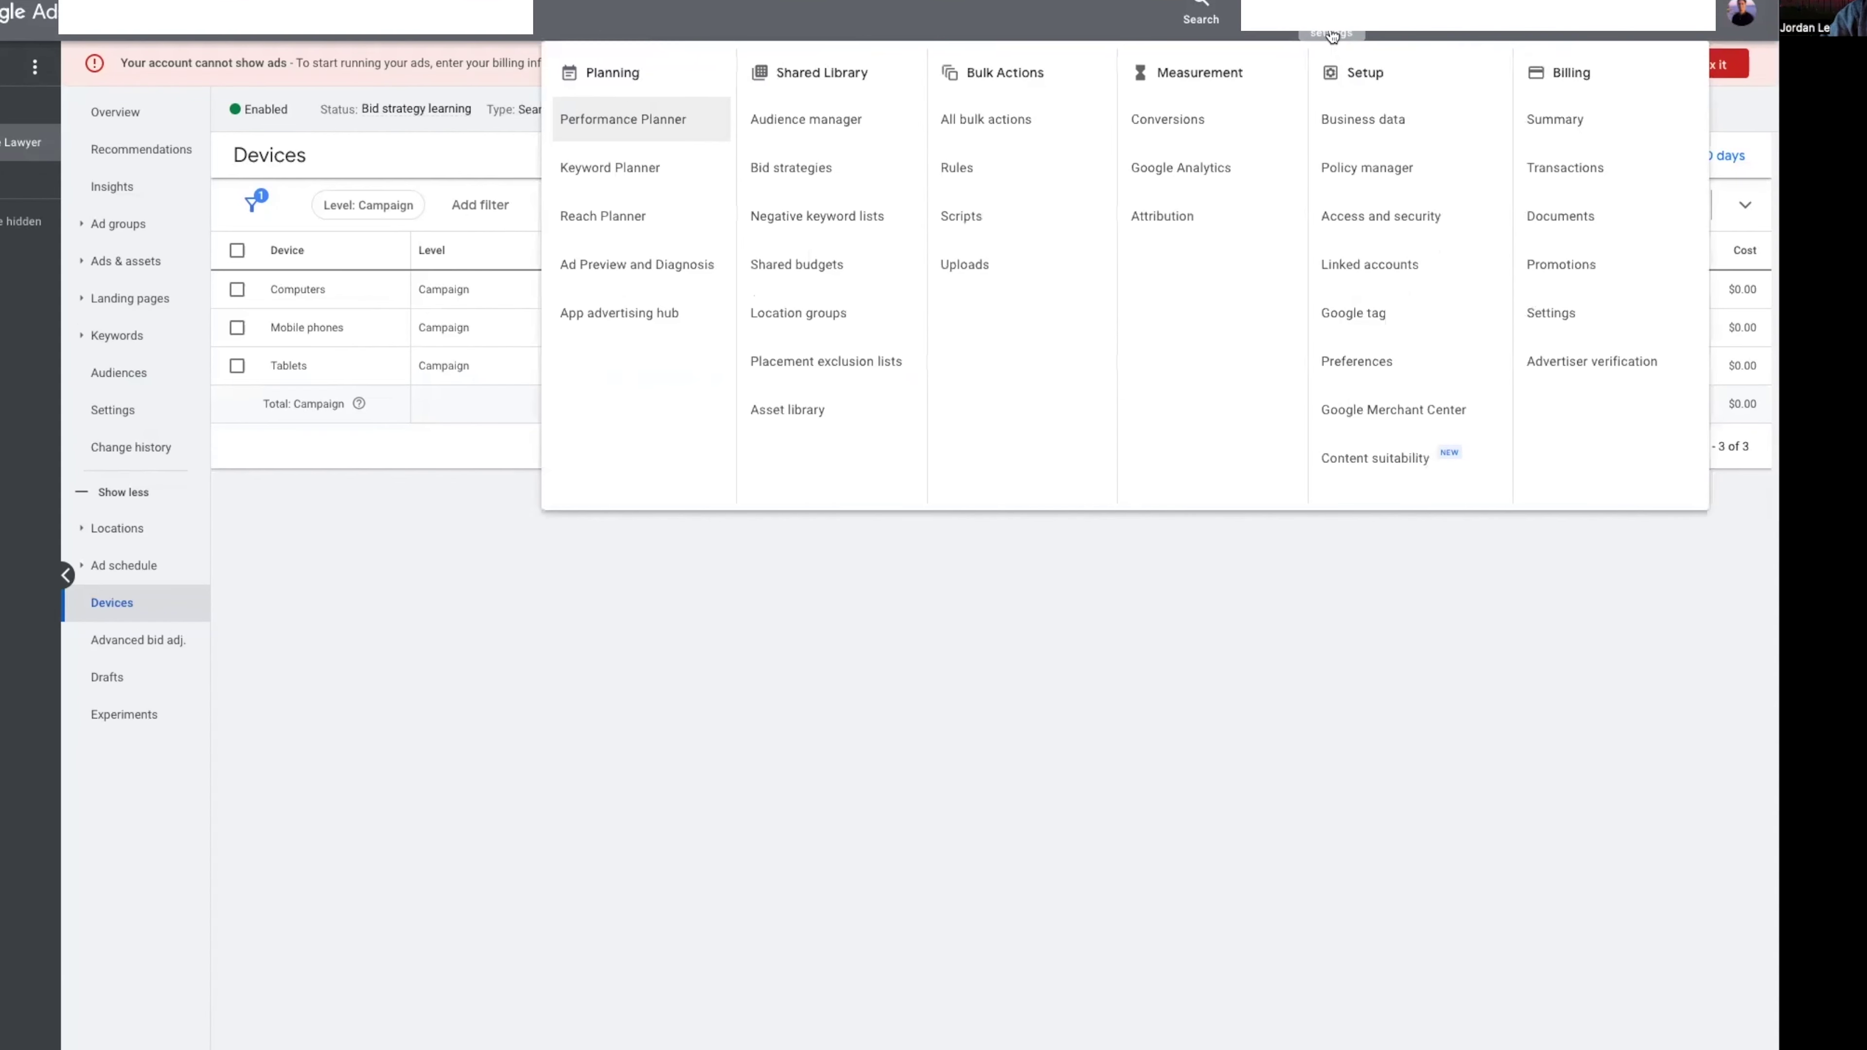
click(1190, 120)
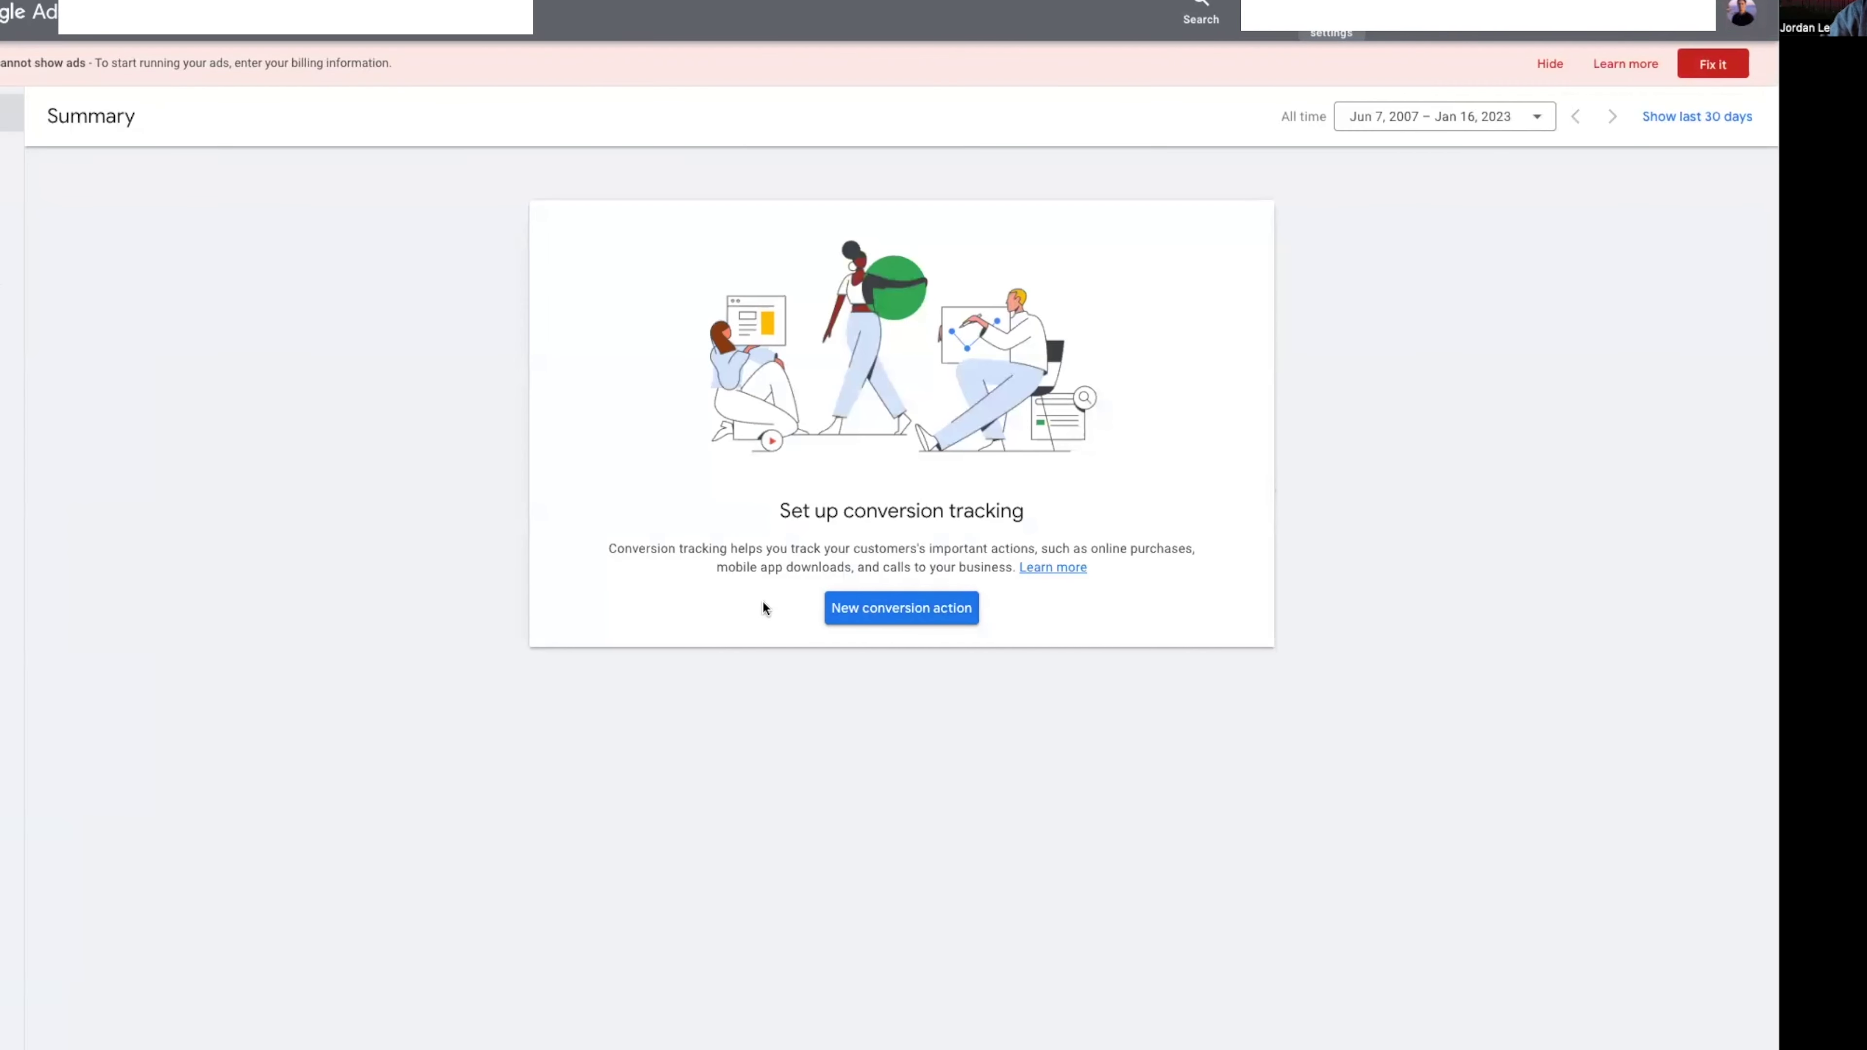
click(893, 624)
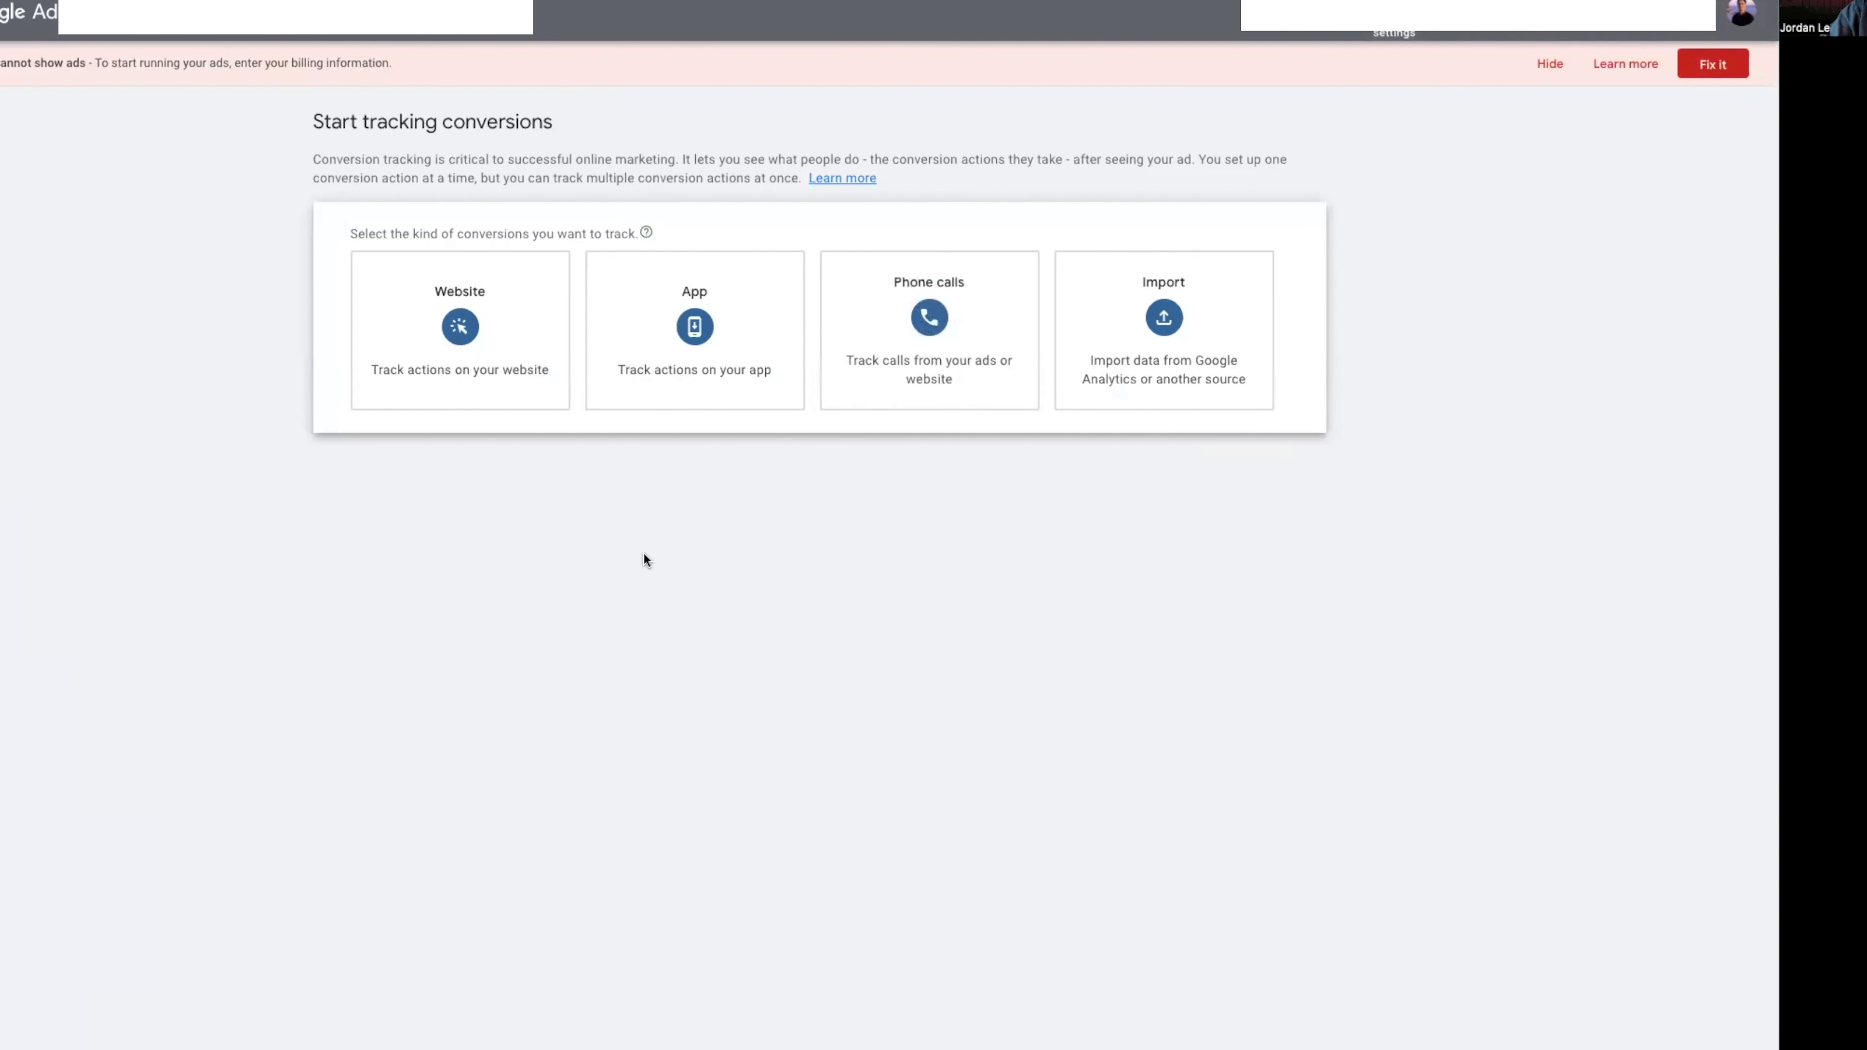
mouse_move(461, 324)
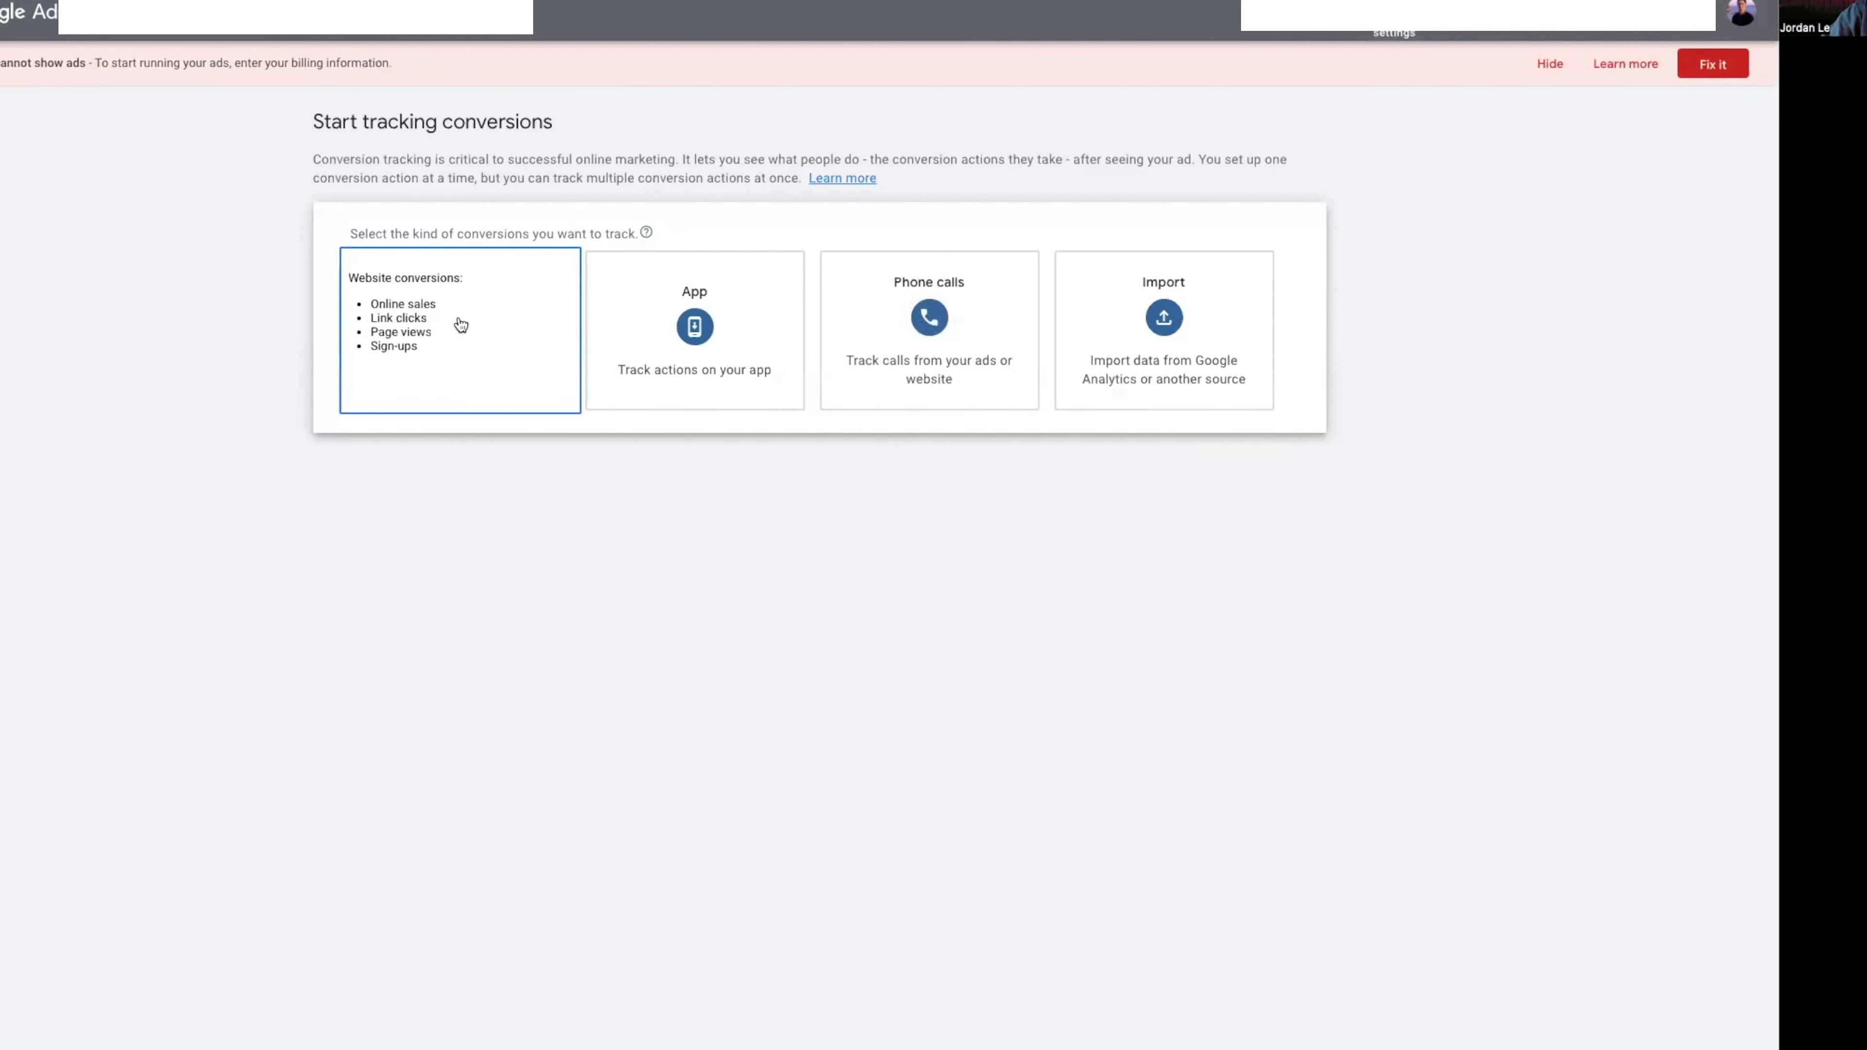
click(509, 342)
click(630, 388)
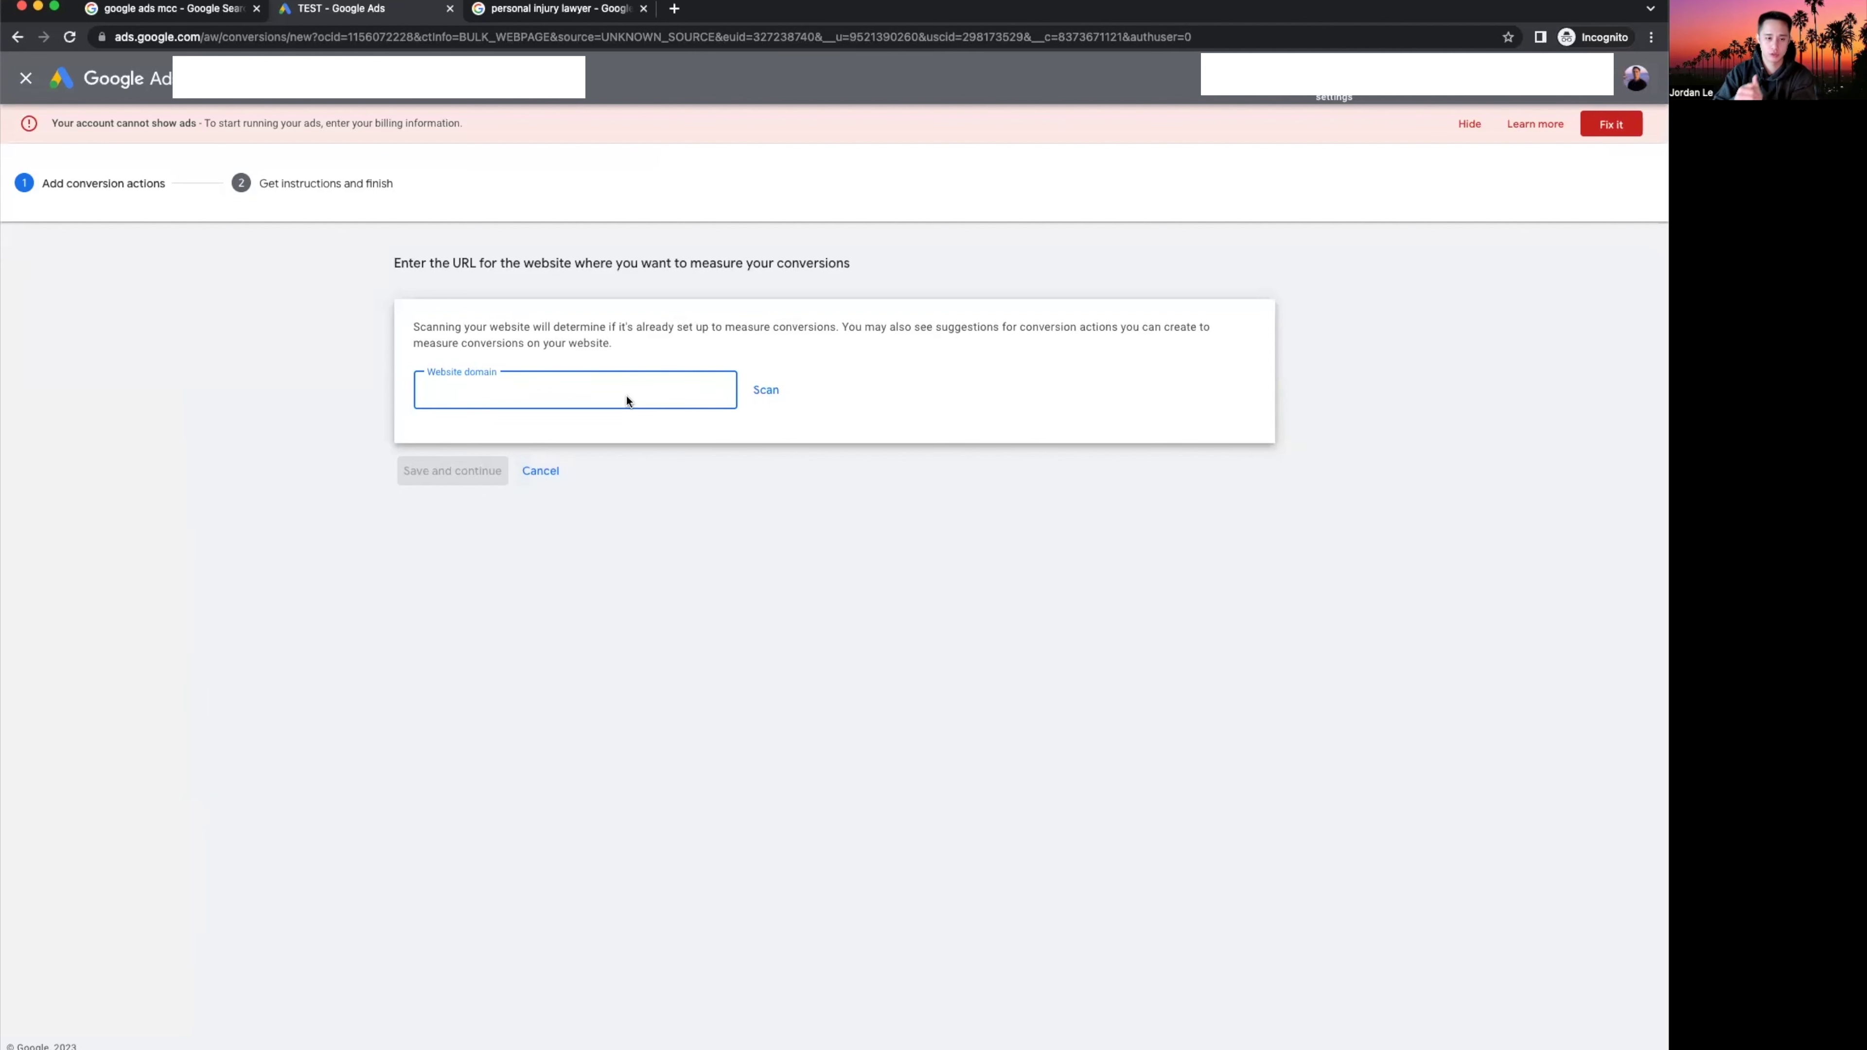
click(542, 470)
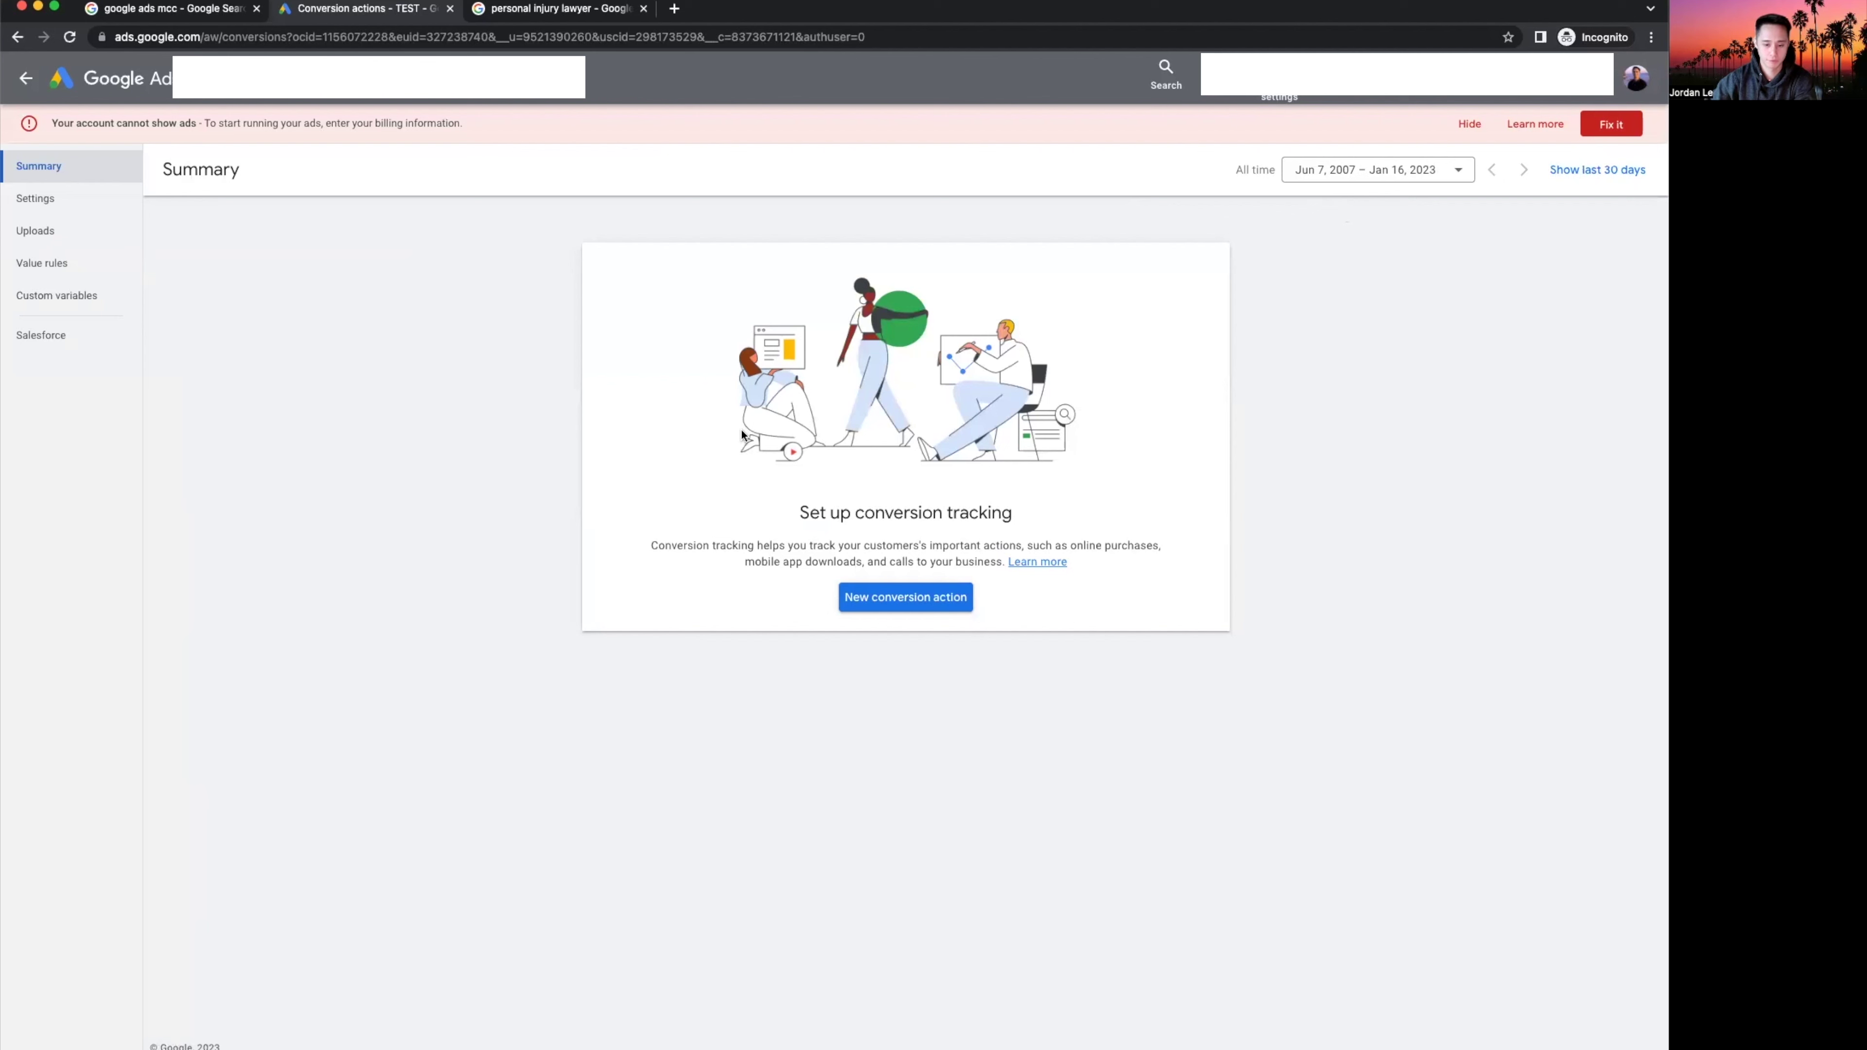
Start a new phone call conversion action that tracks calls to a phone number on the website.
click(905, 596)
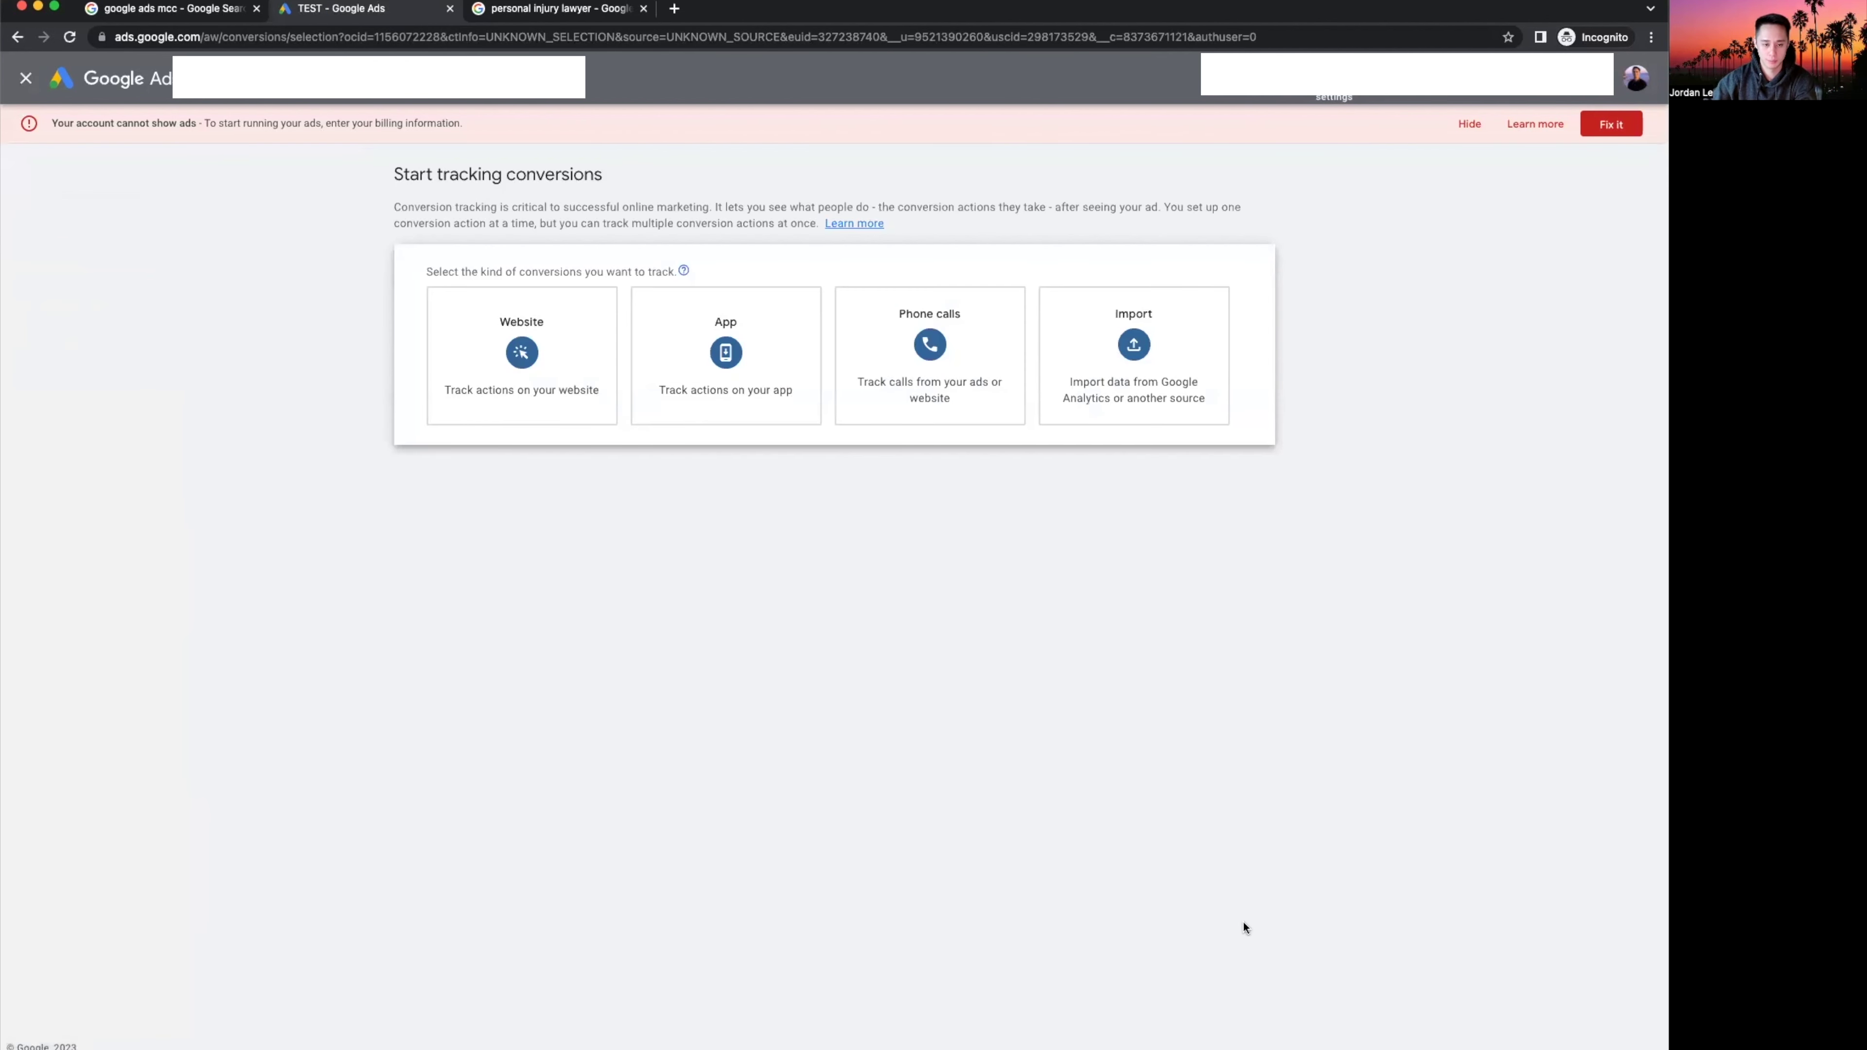
click(964, 364)
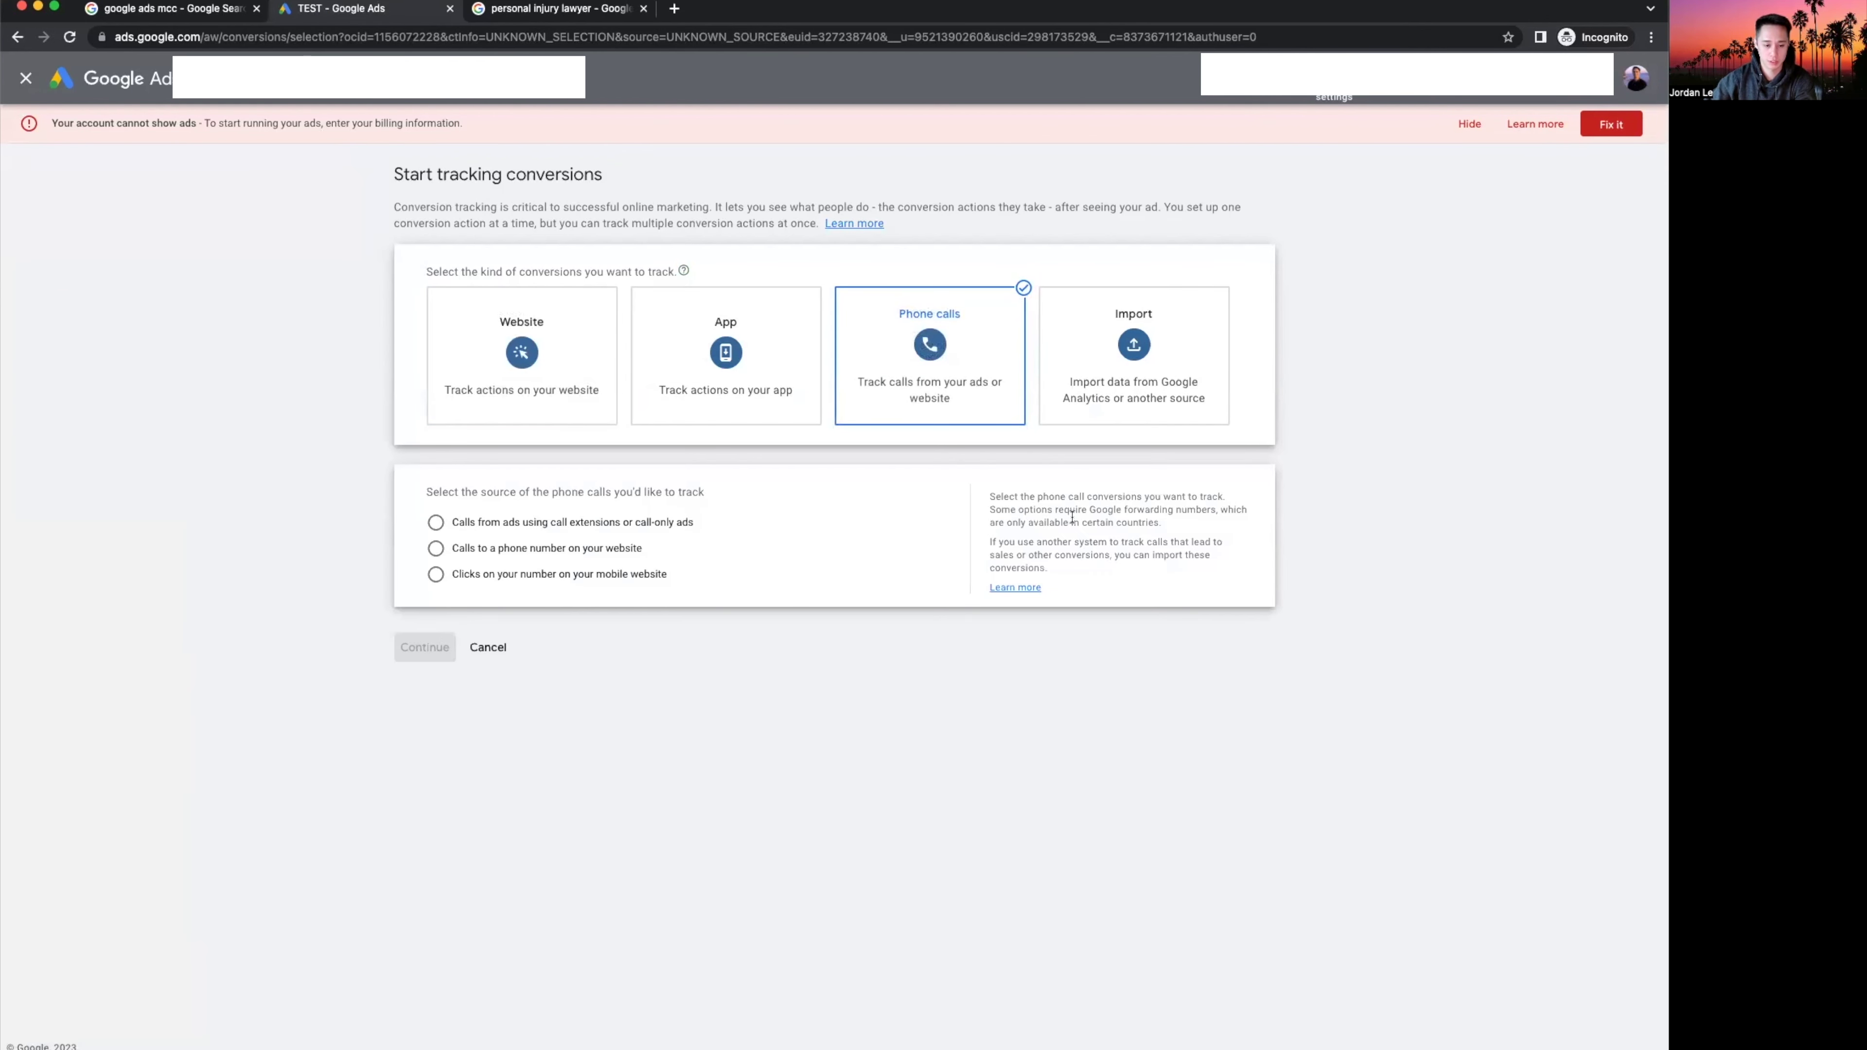
click(488, 523)
click(521, 557)
click(529, 576)
click(541, 548)
click(613, 530)
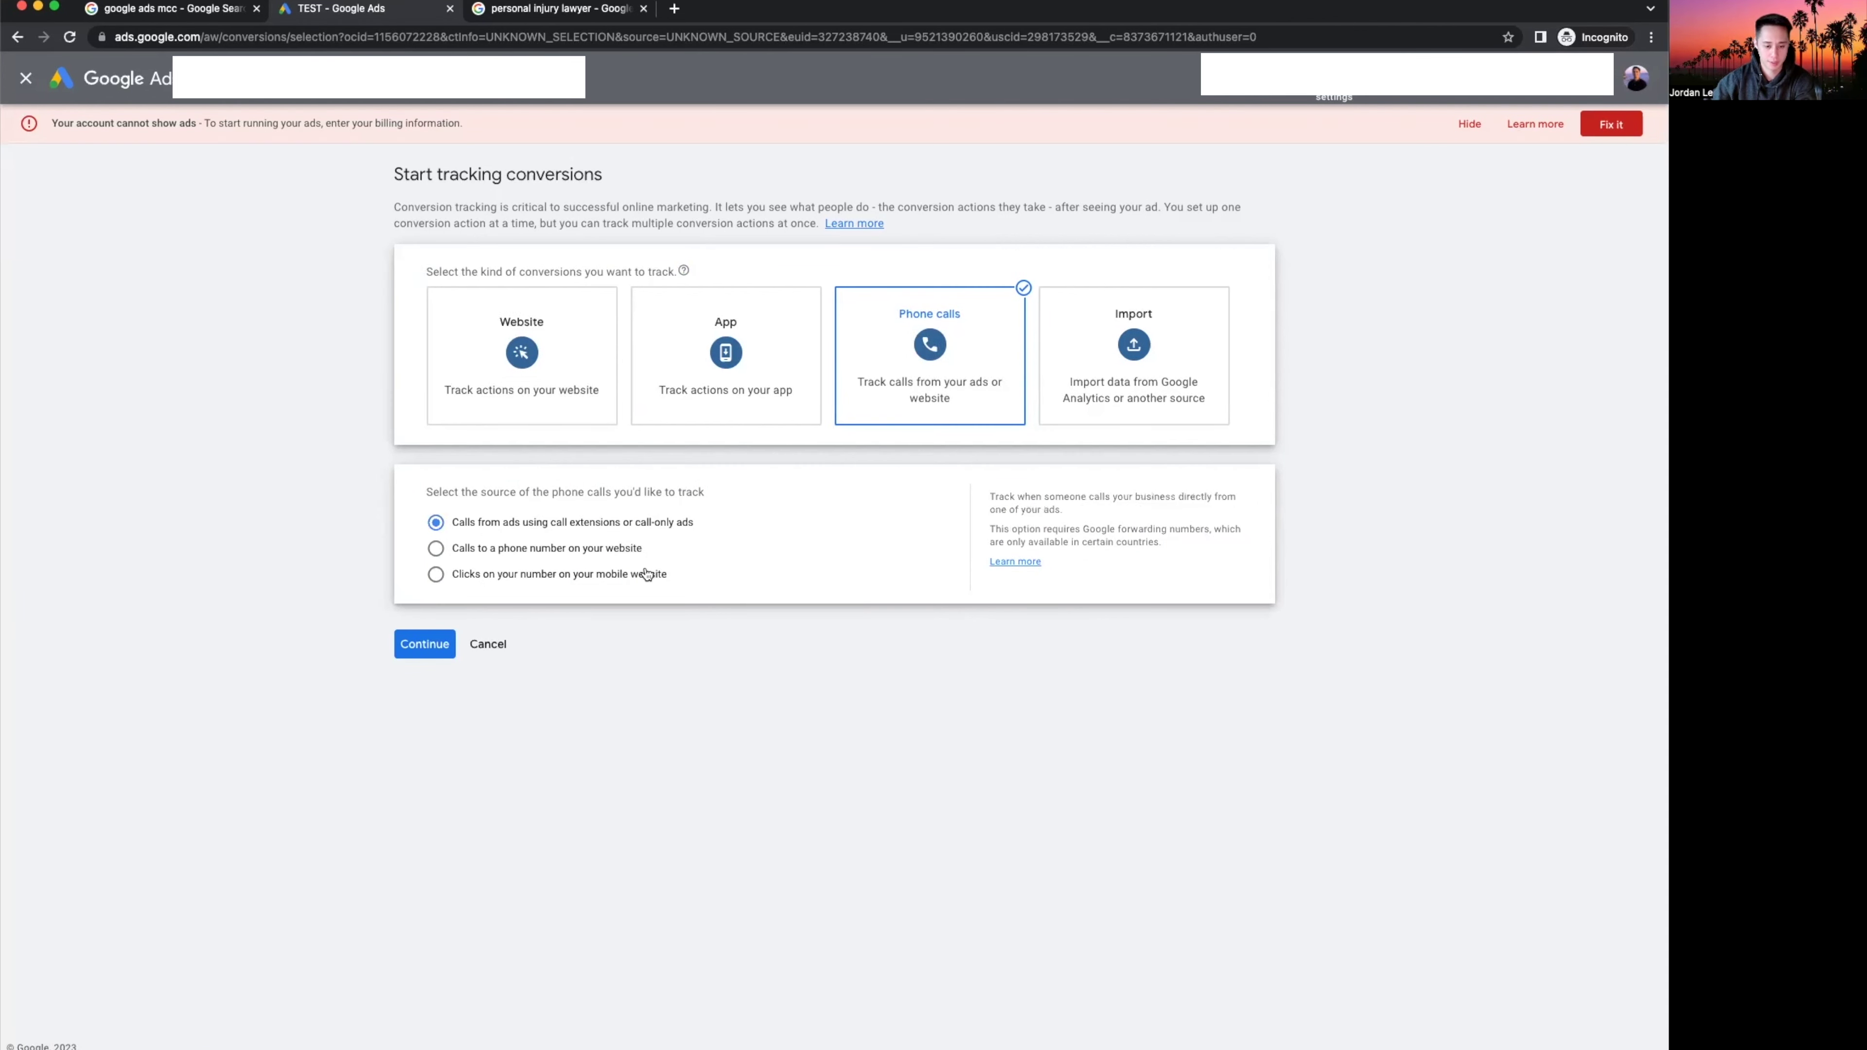
click(530, 553)
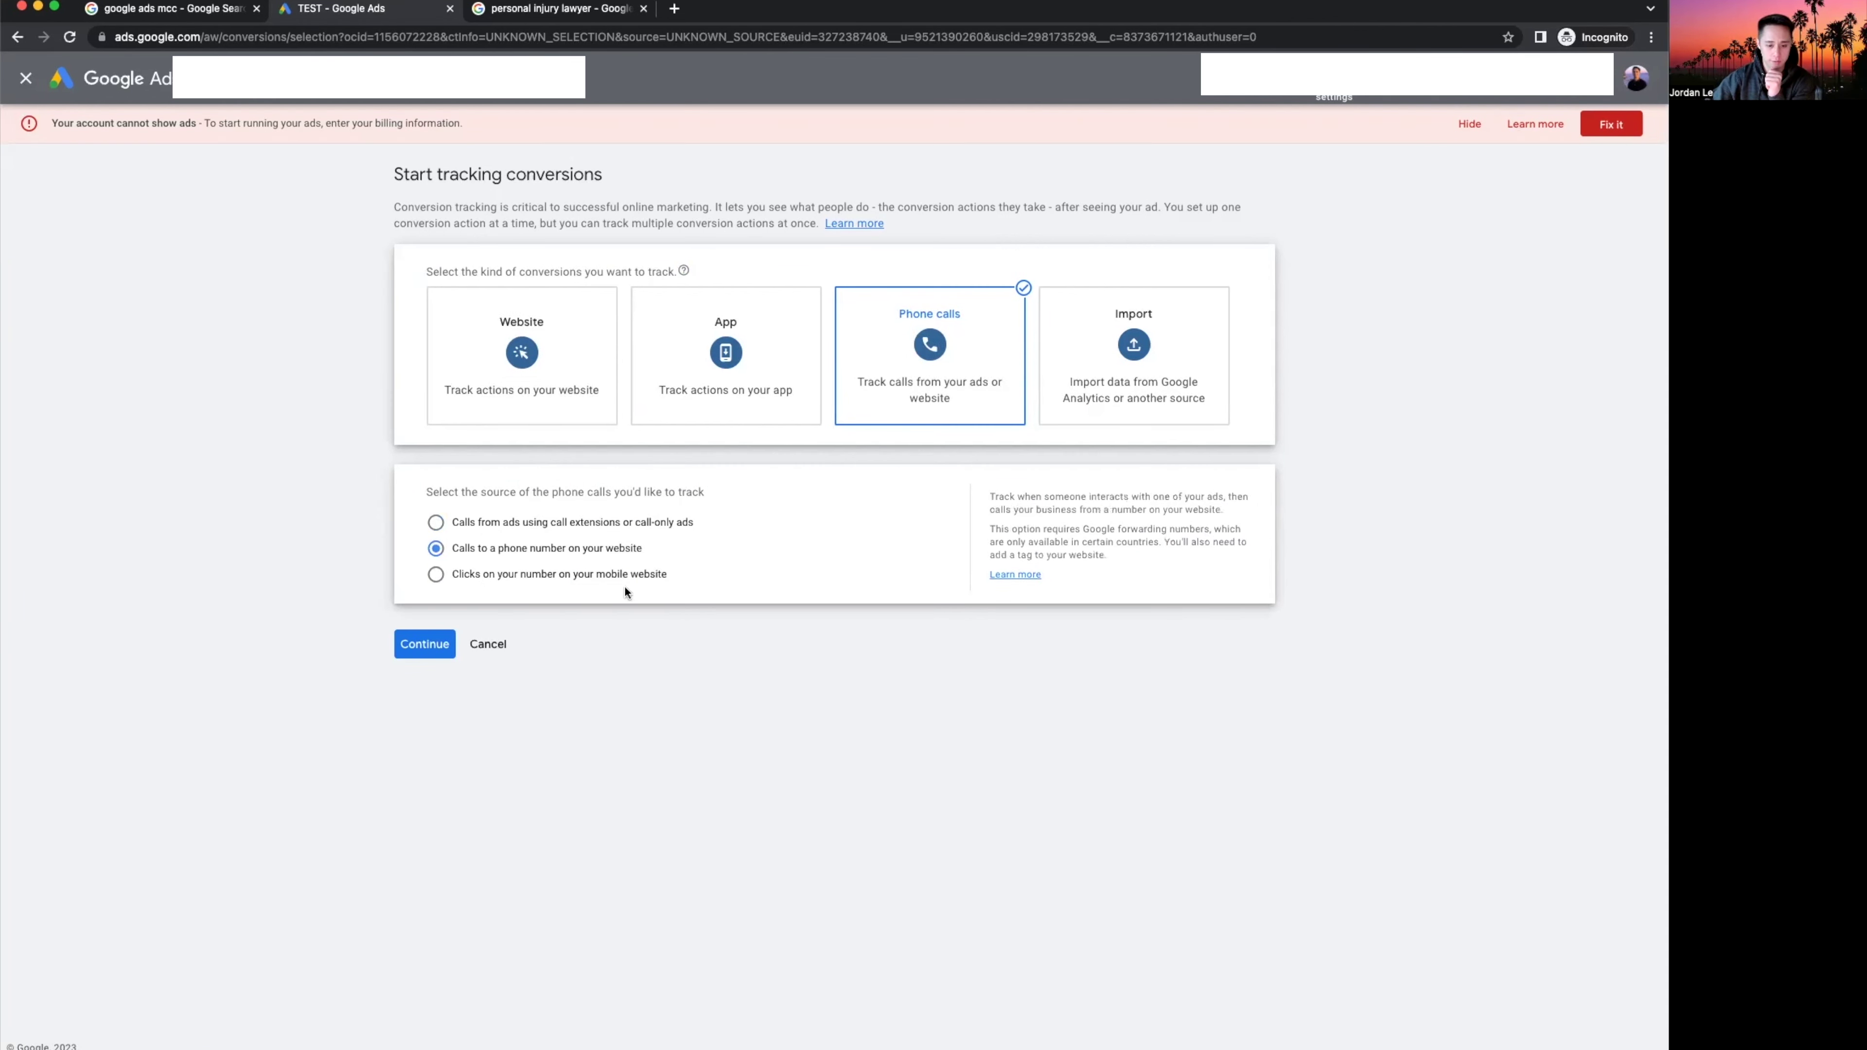
click(425, 645)
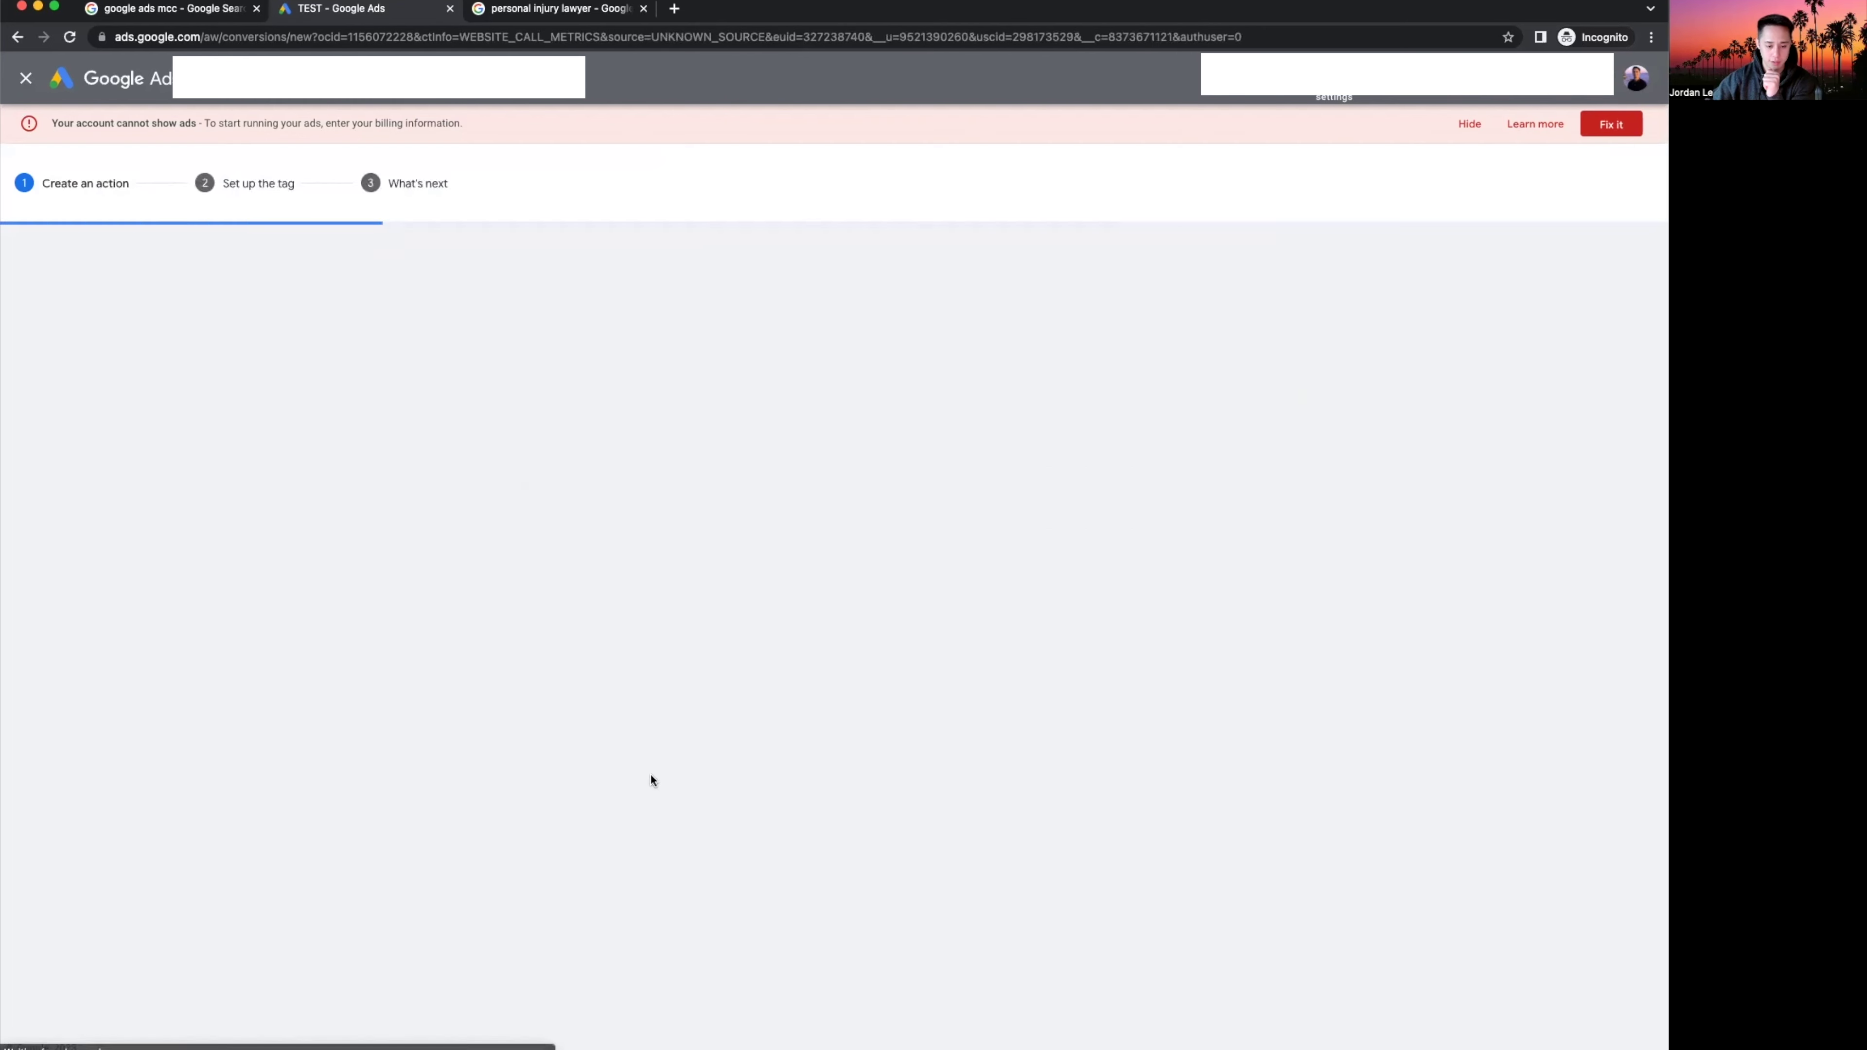
Name the conversion action "Calls On Website".
click(774, 401)
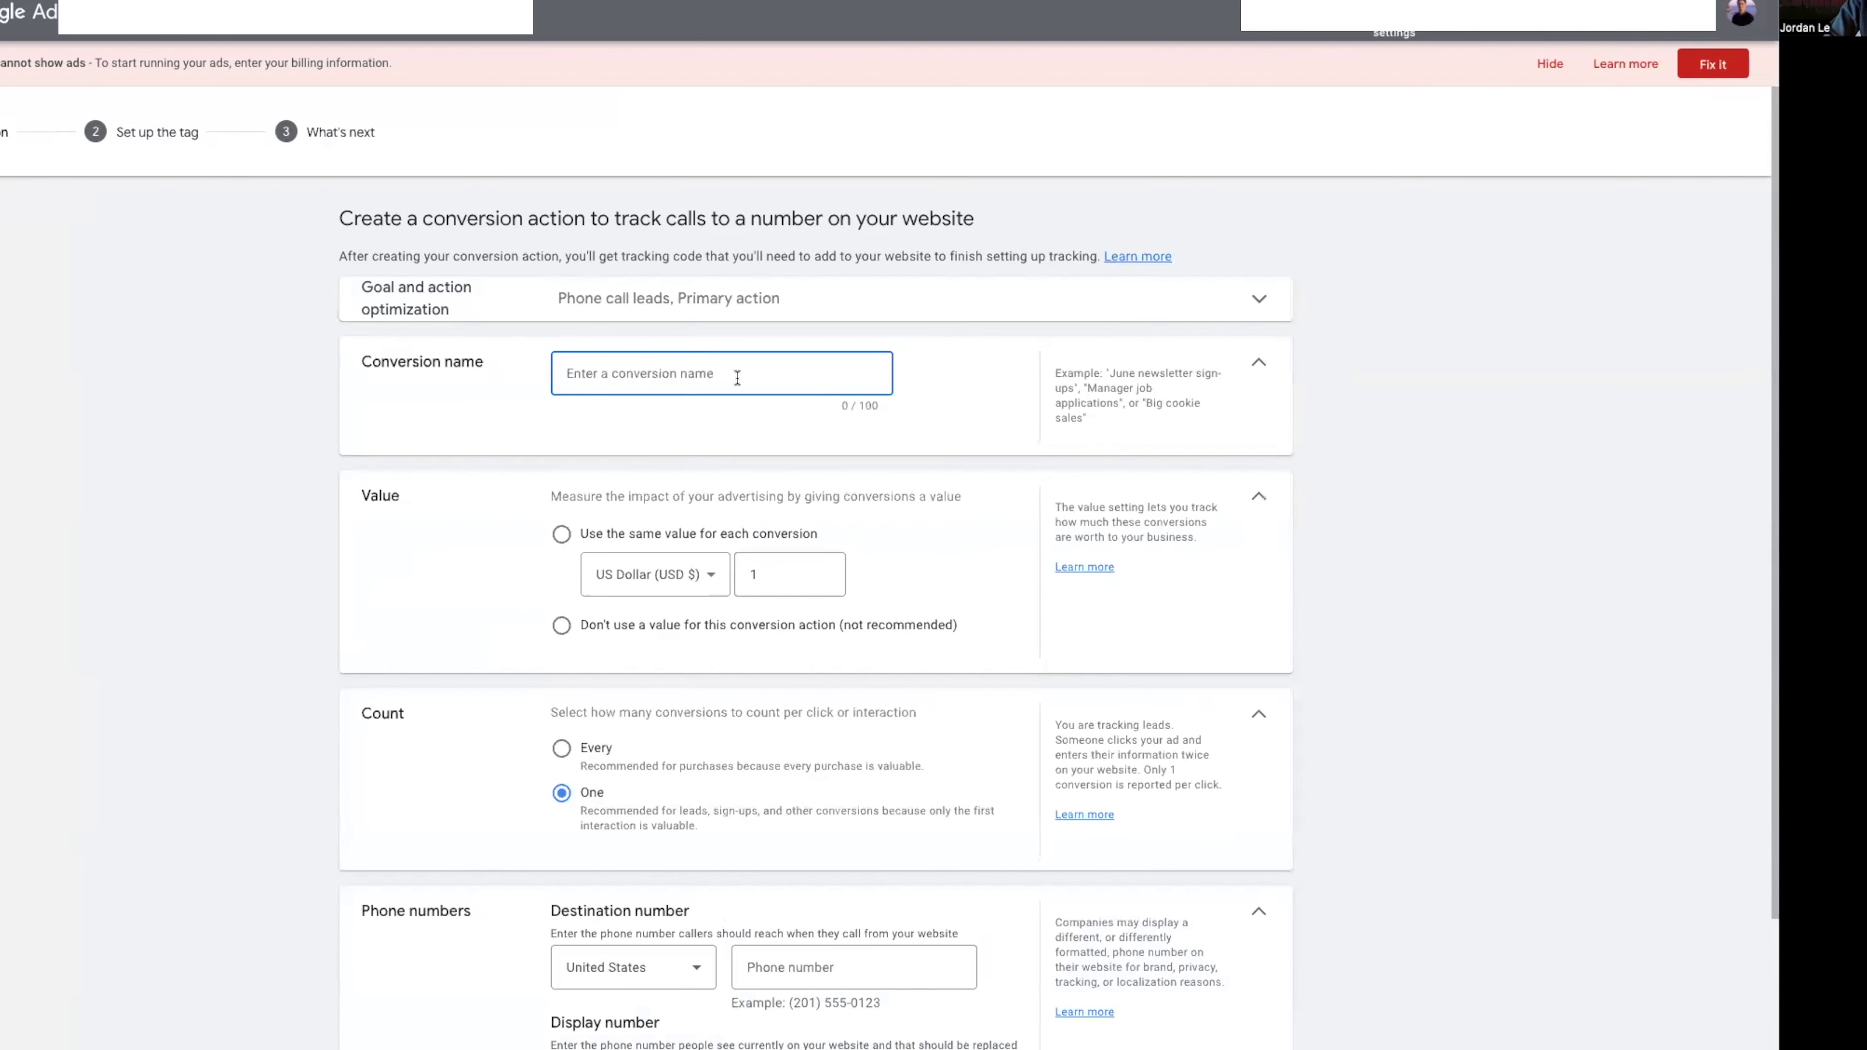
text(Call )
text( On Website)
click(675, 428)
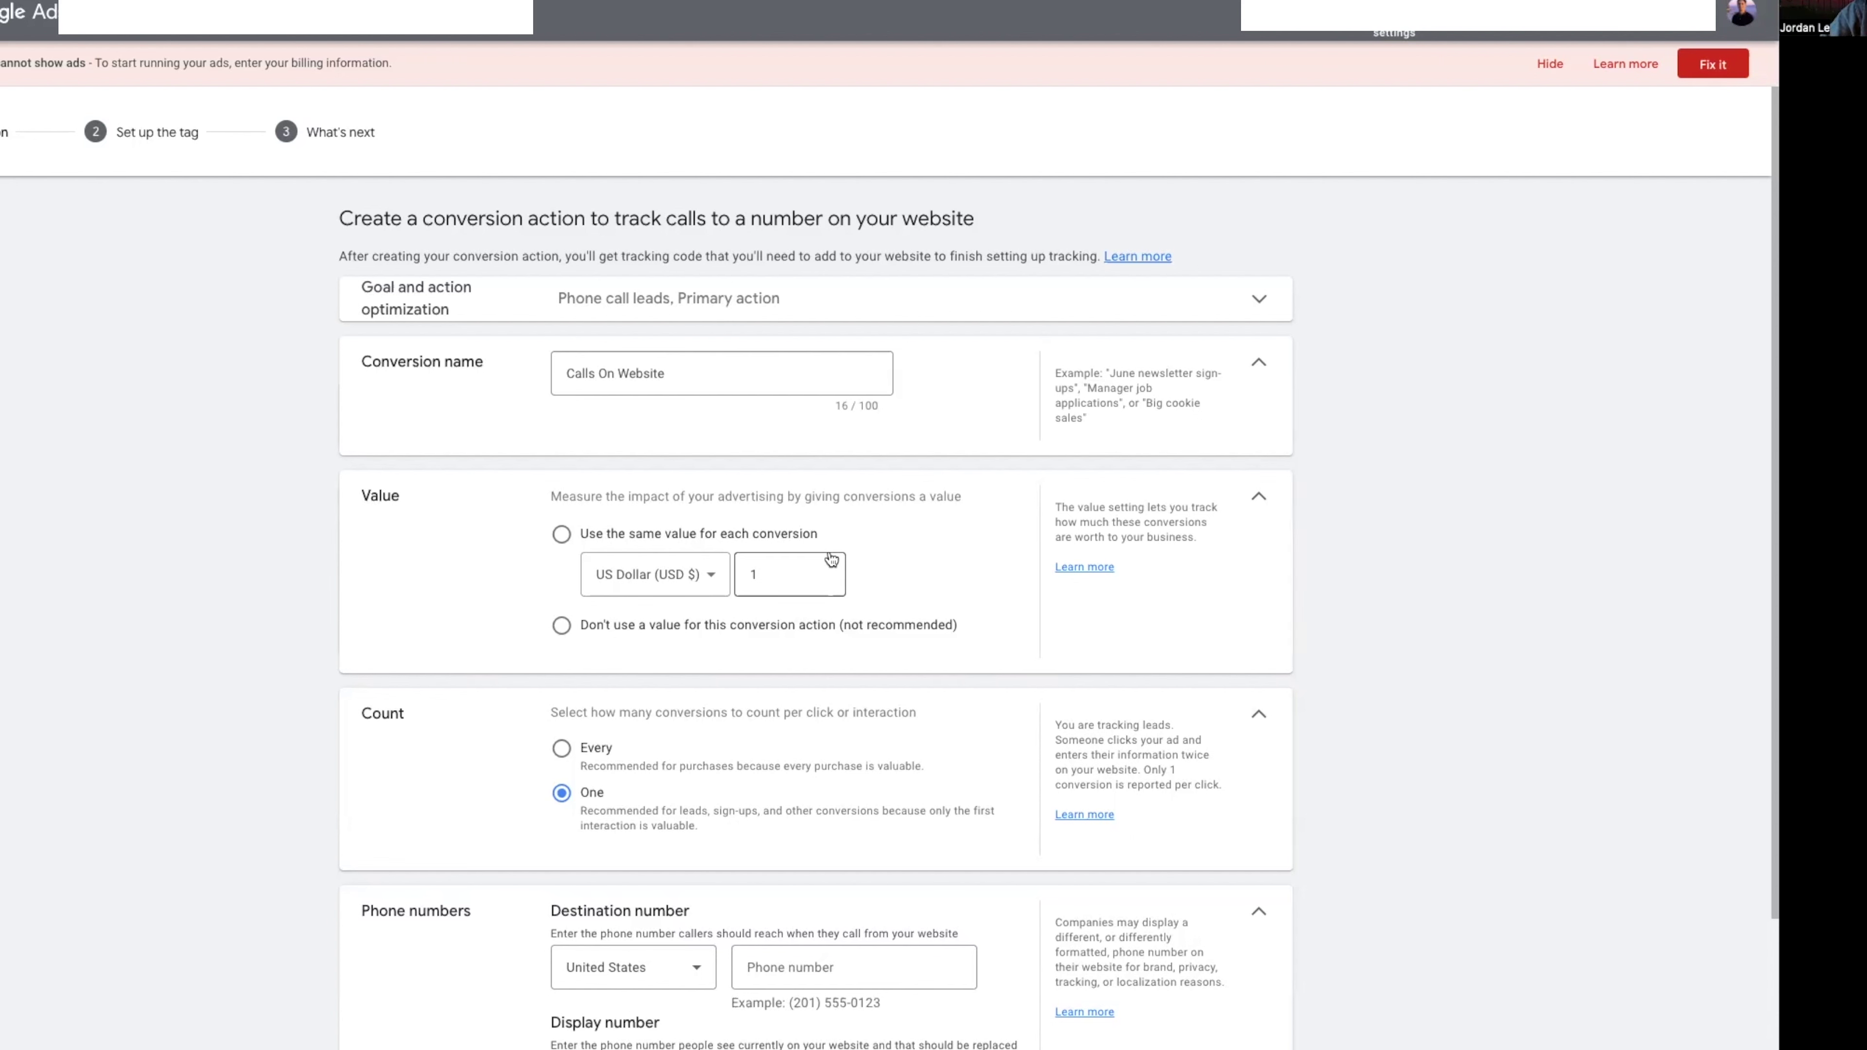
Choose not to use a value for the conversion action and set its count to One.
click(646, 614)
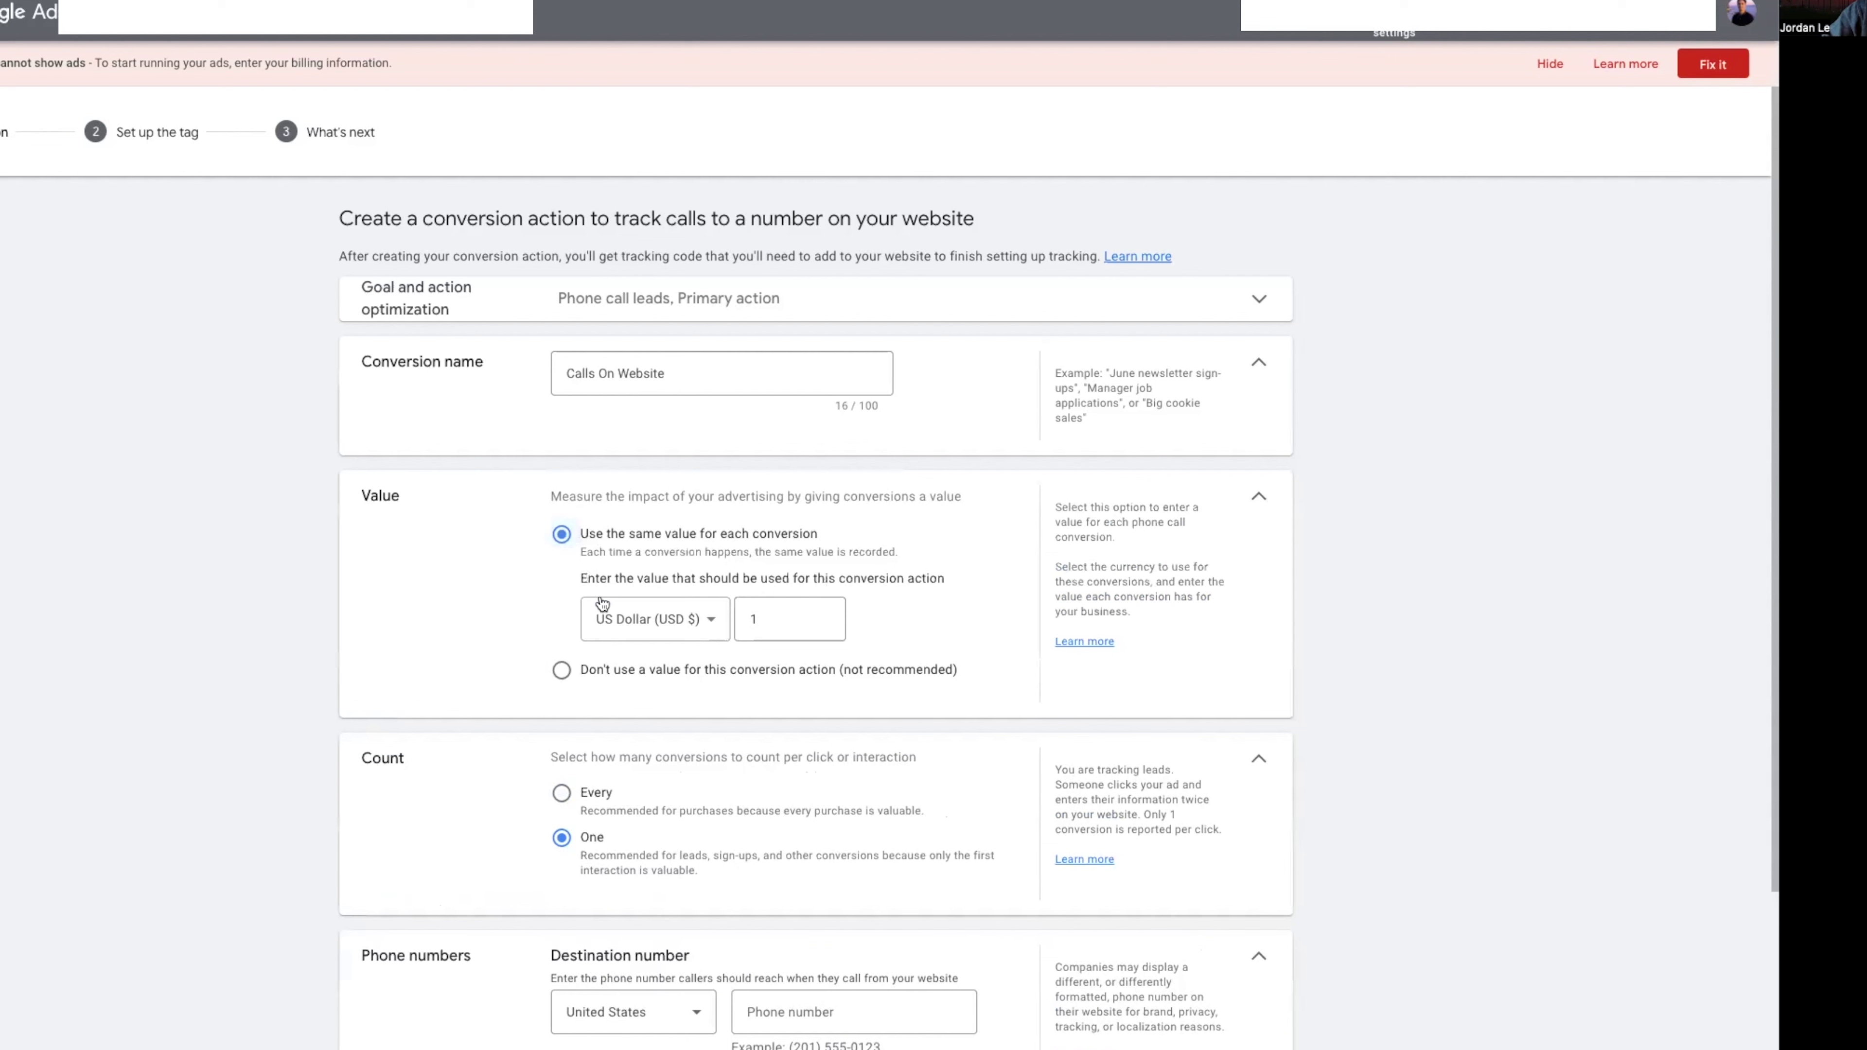
click(689, 670)
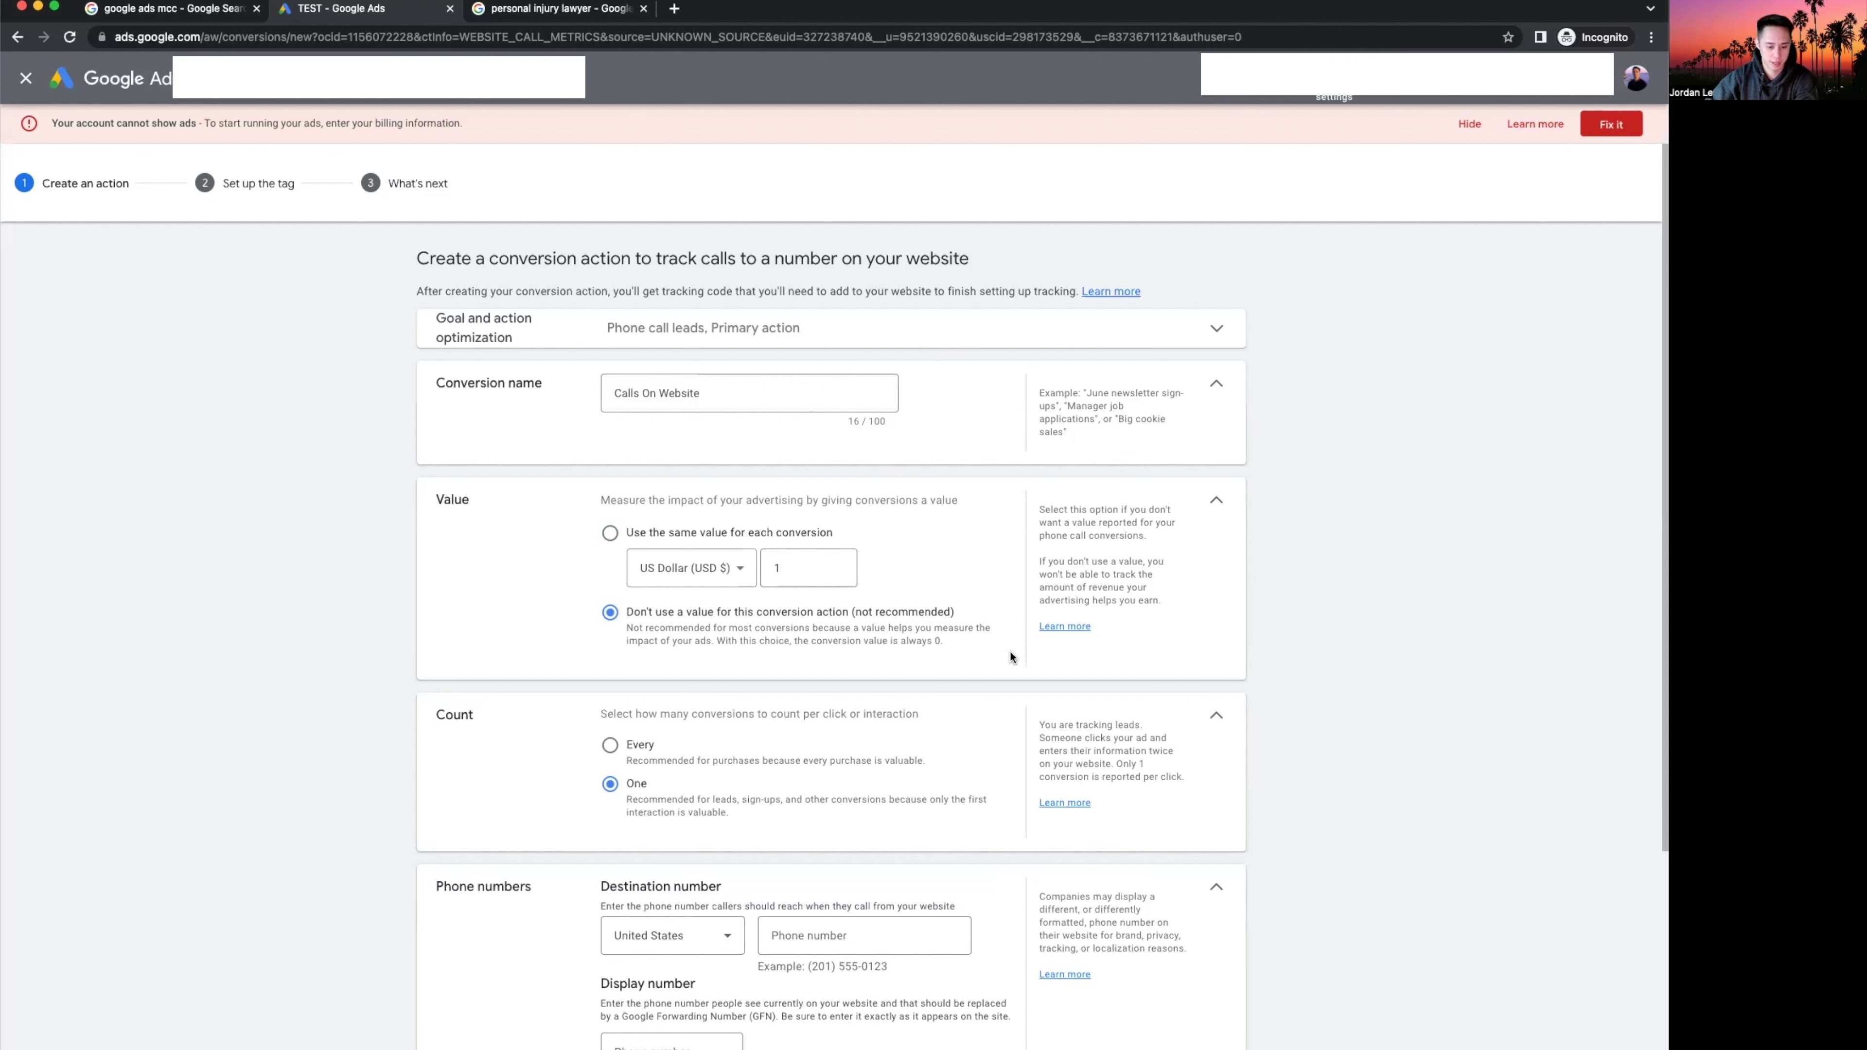
double_click(513, 686)
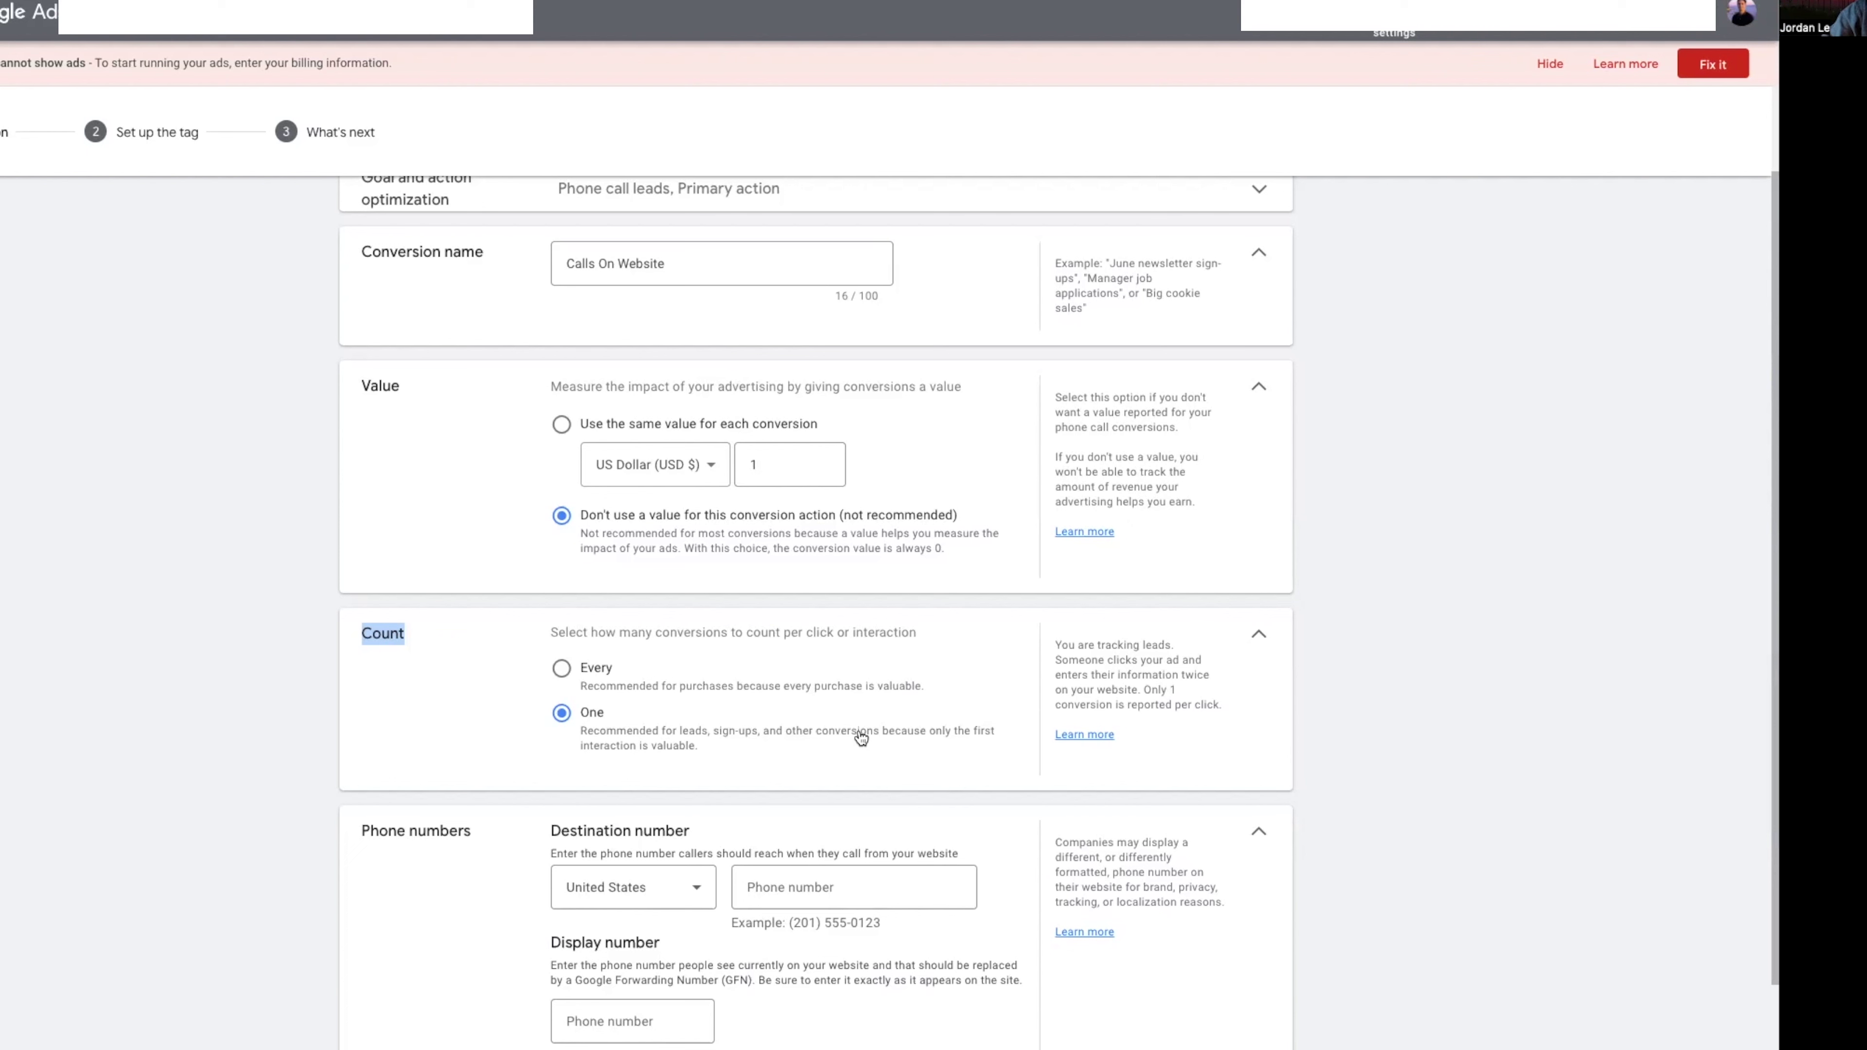
click(594, 668)
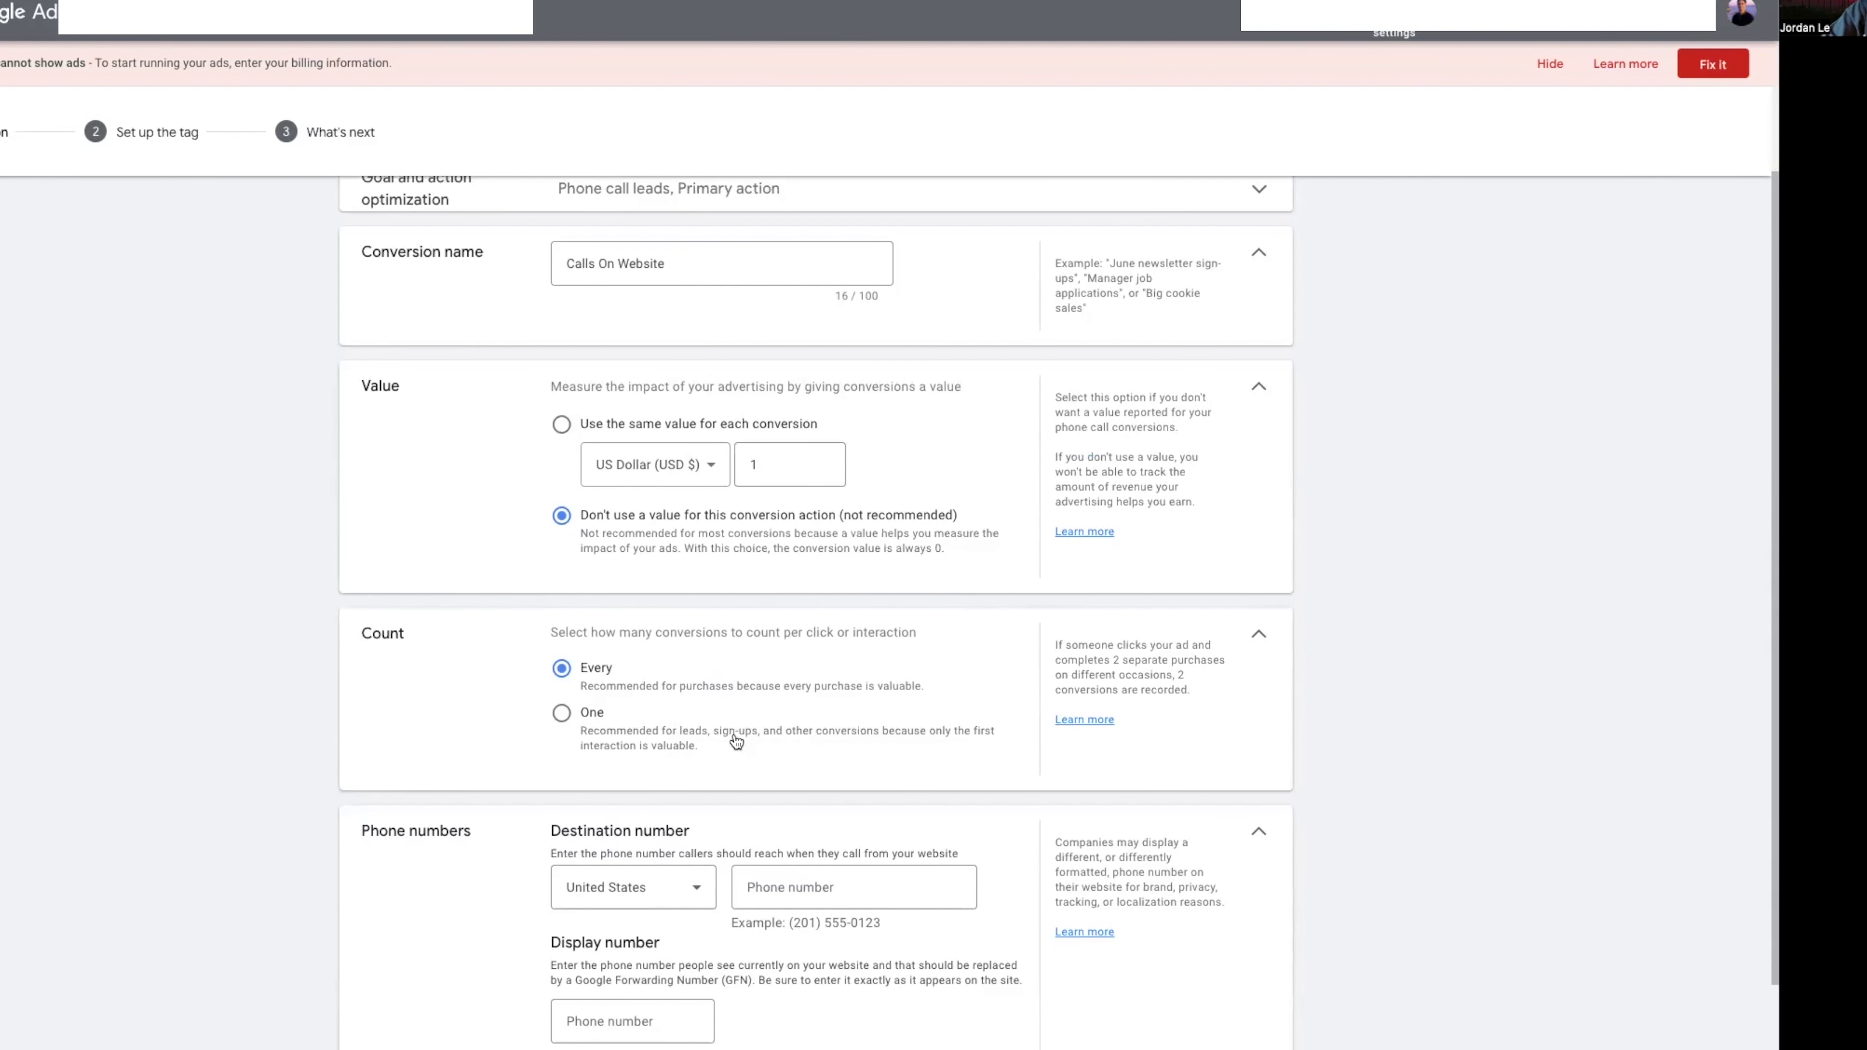
click(736, 739)
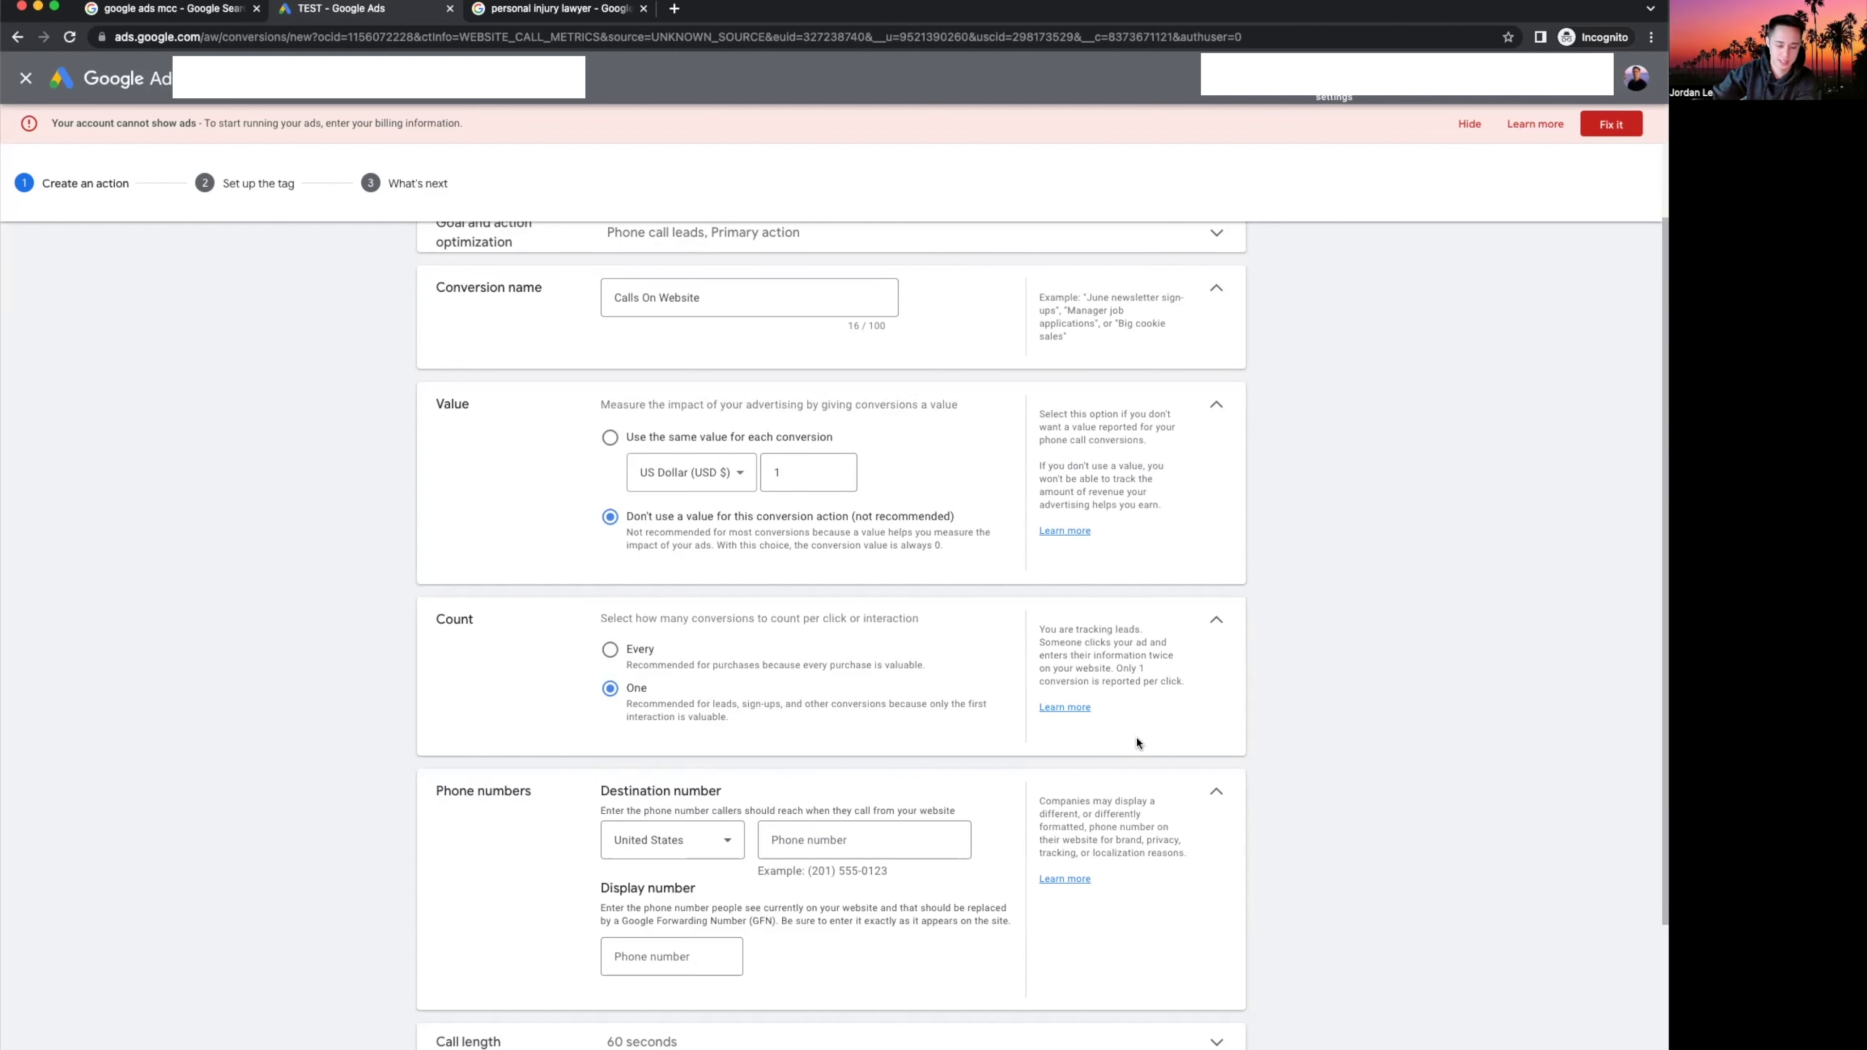
Review the destination number and display number requirements in the phone numbers section.
click(938, 847)
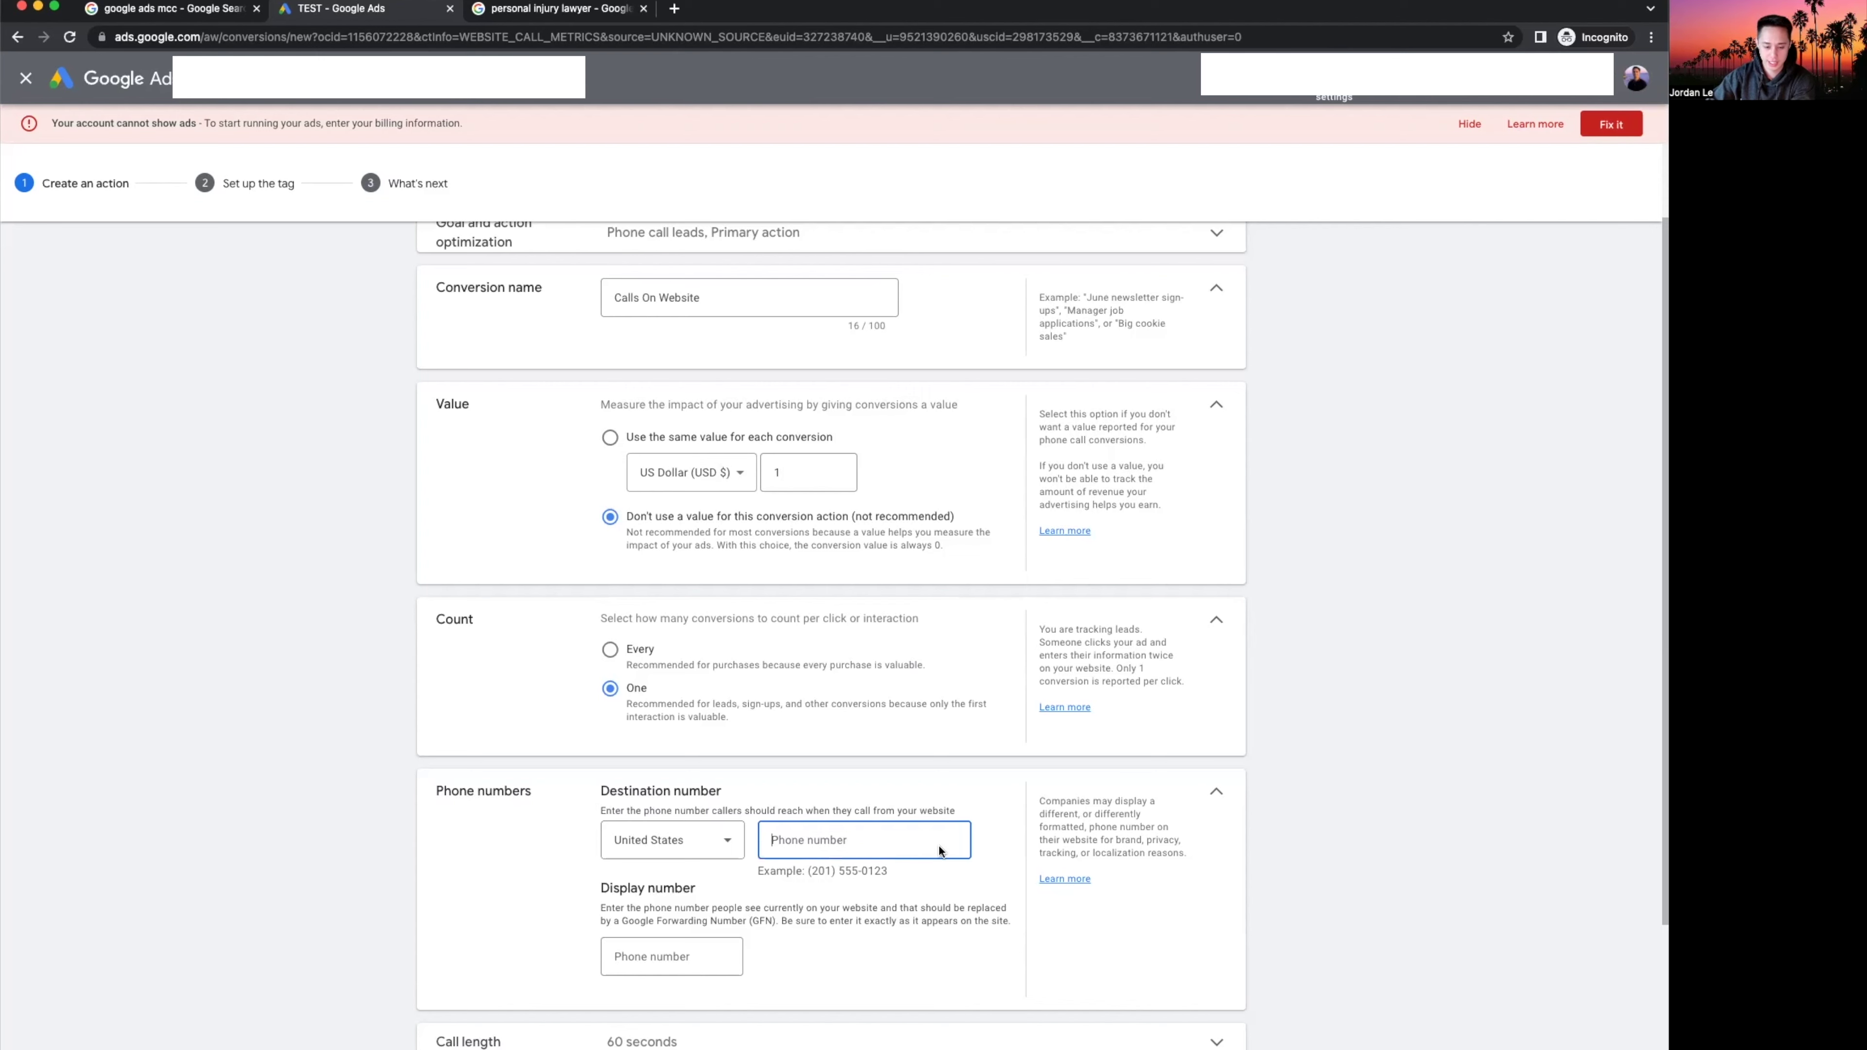
scroll(1322, 864, down, 3)
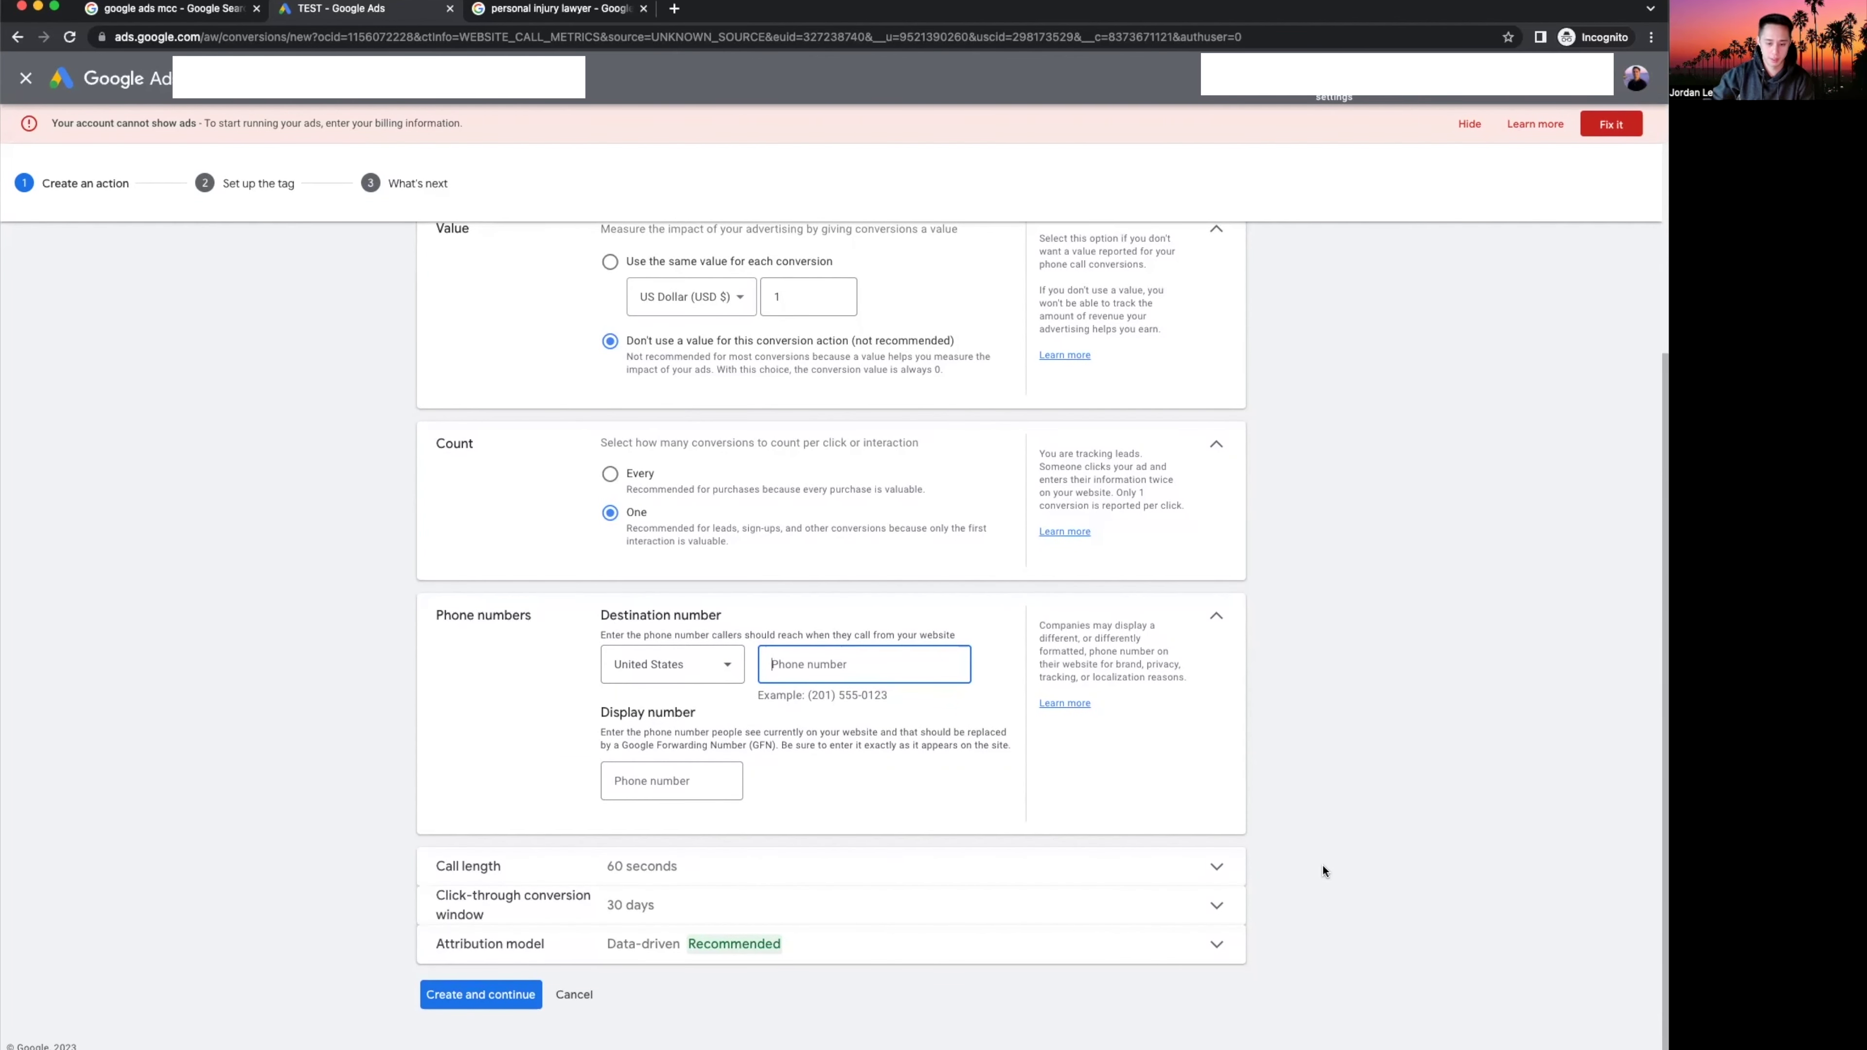
drag(646, 637, 1021, 652)
click(1479, 701)
click(892, 656)
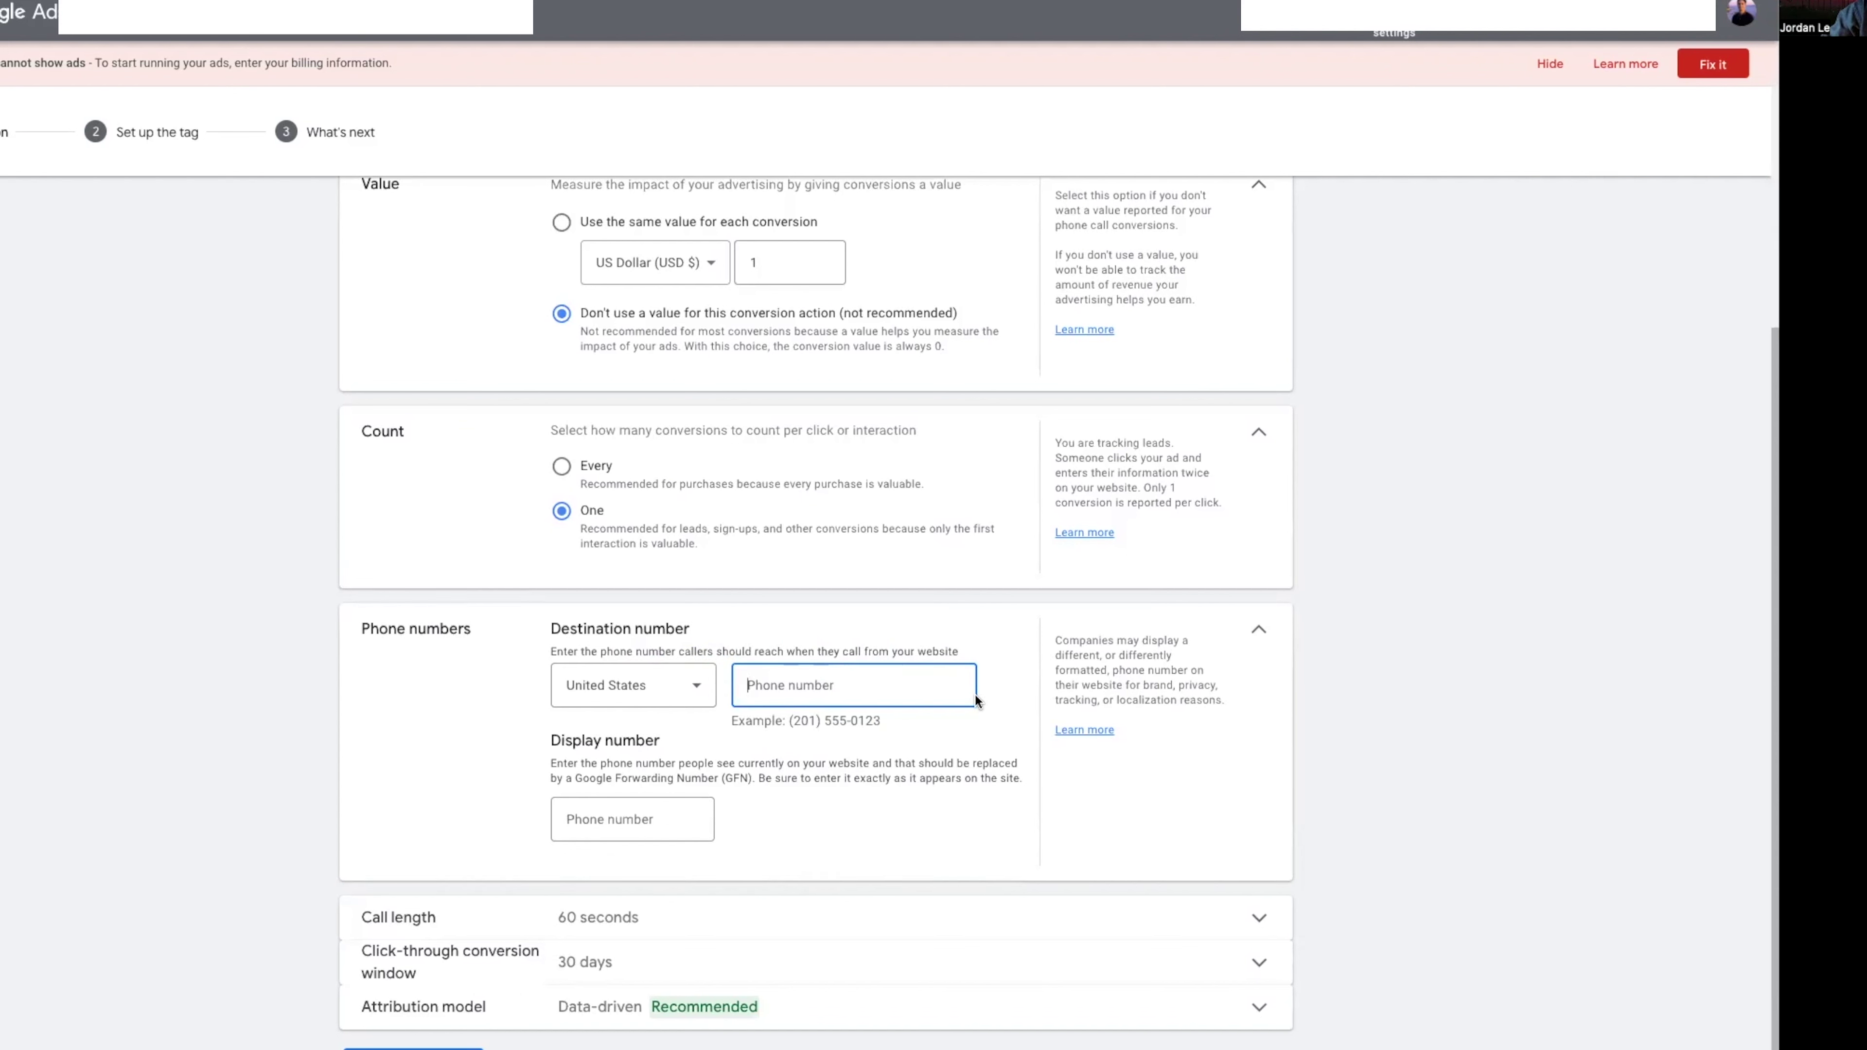
key(Tab)
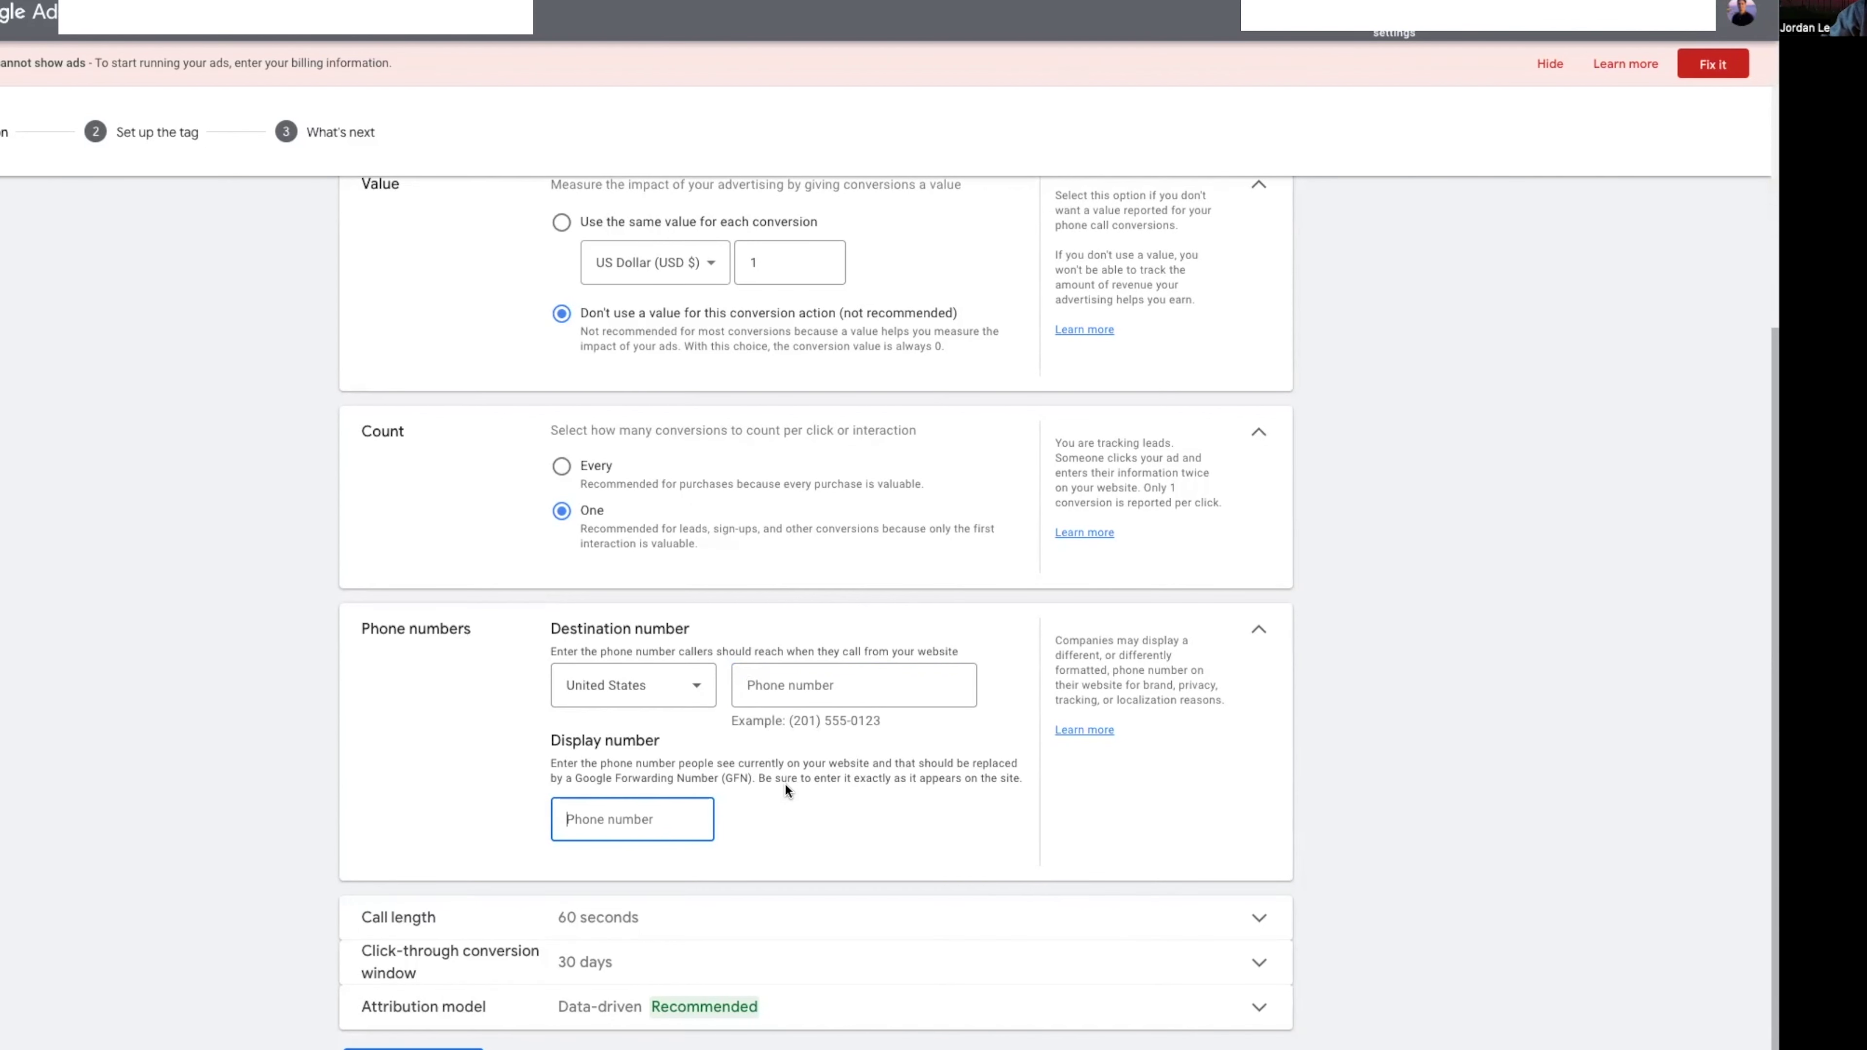
Open the minimum call length for editing, try 10 and 30 seconds, and clear the value.
click(735, 917)
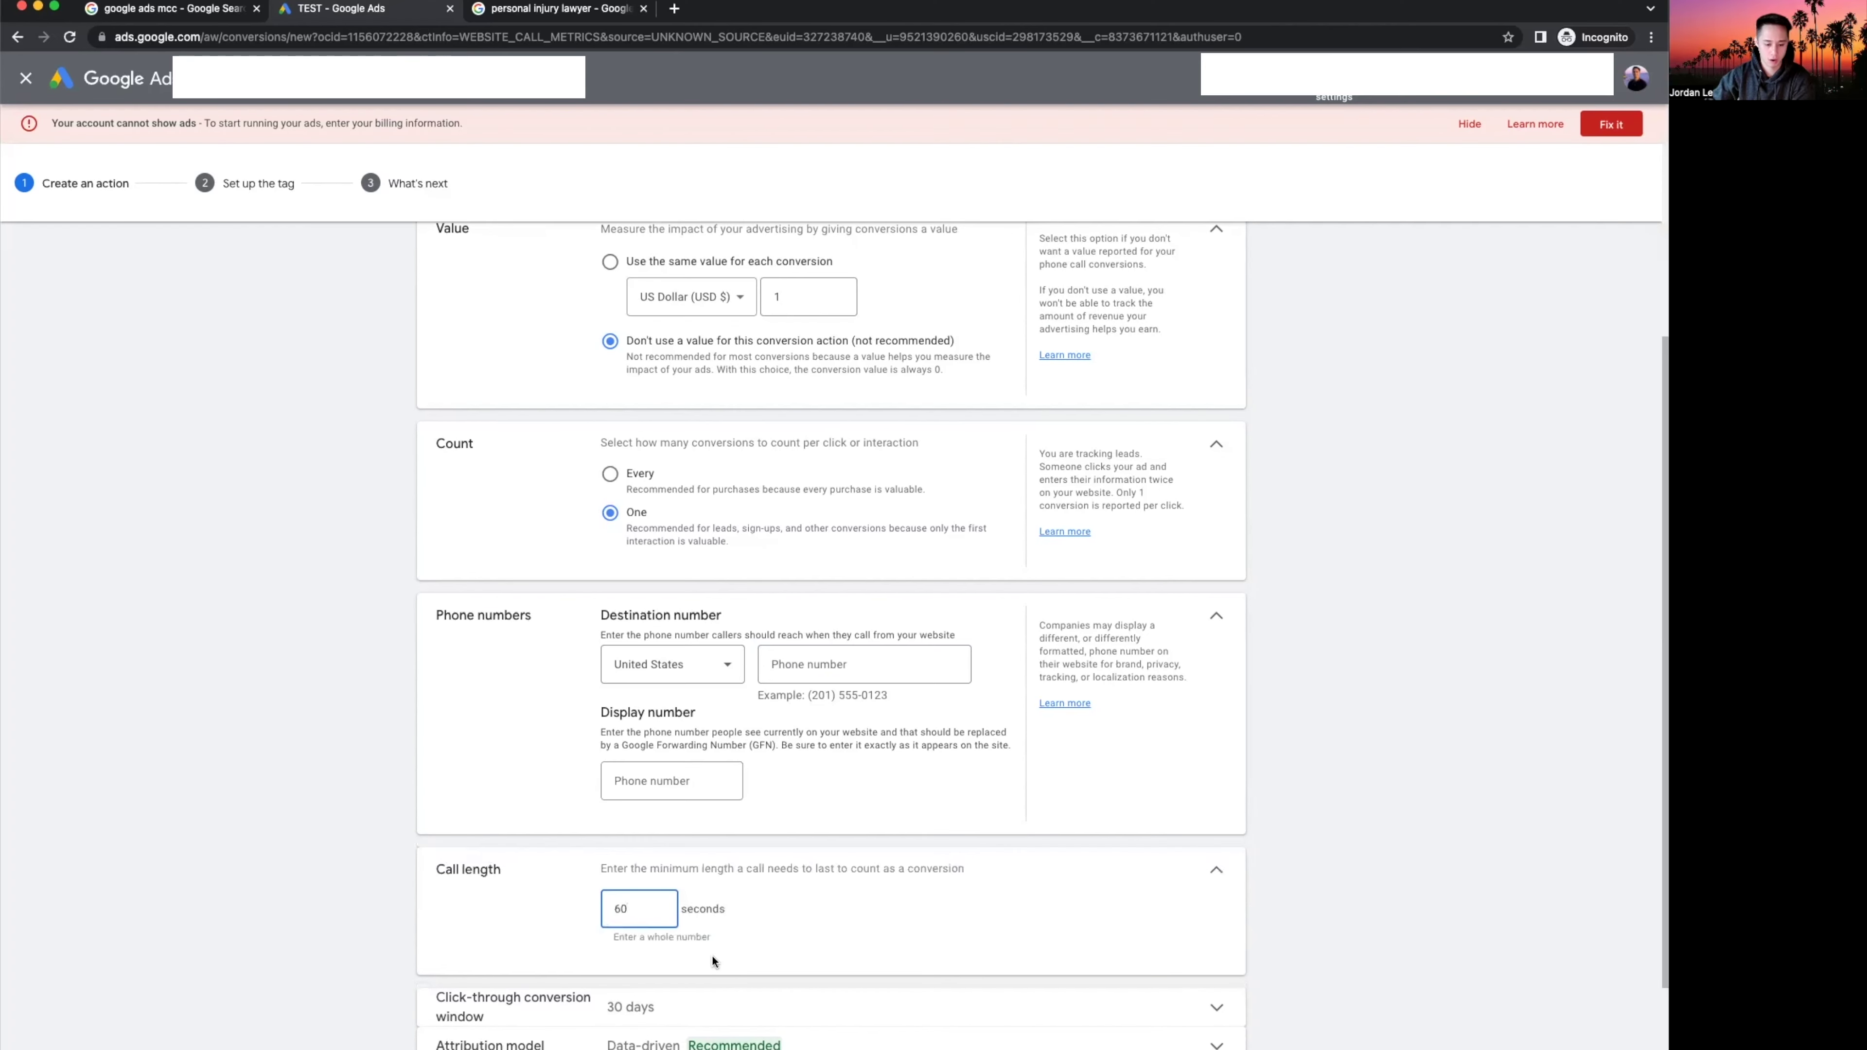
scroll(804, 925, down, 2)
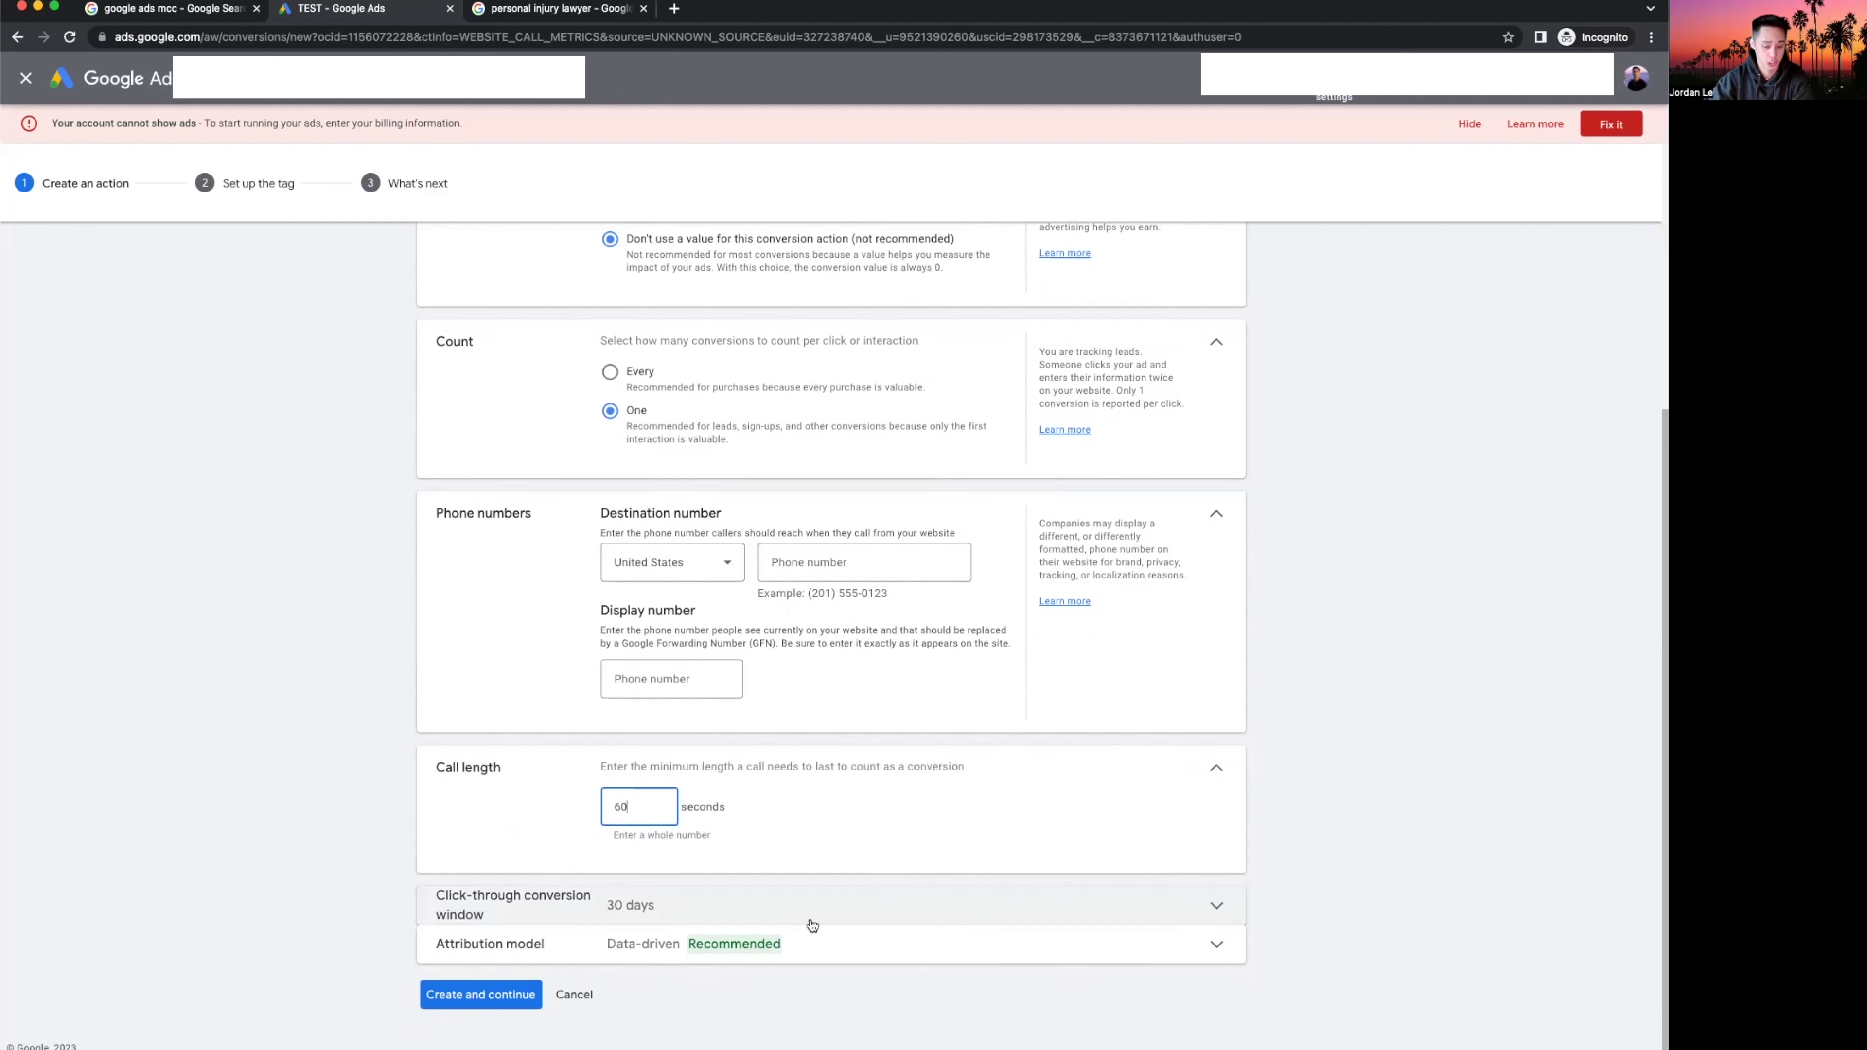
key(ctrl+a)
text(10)
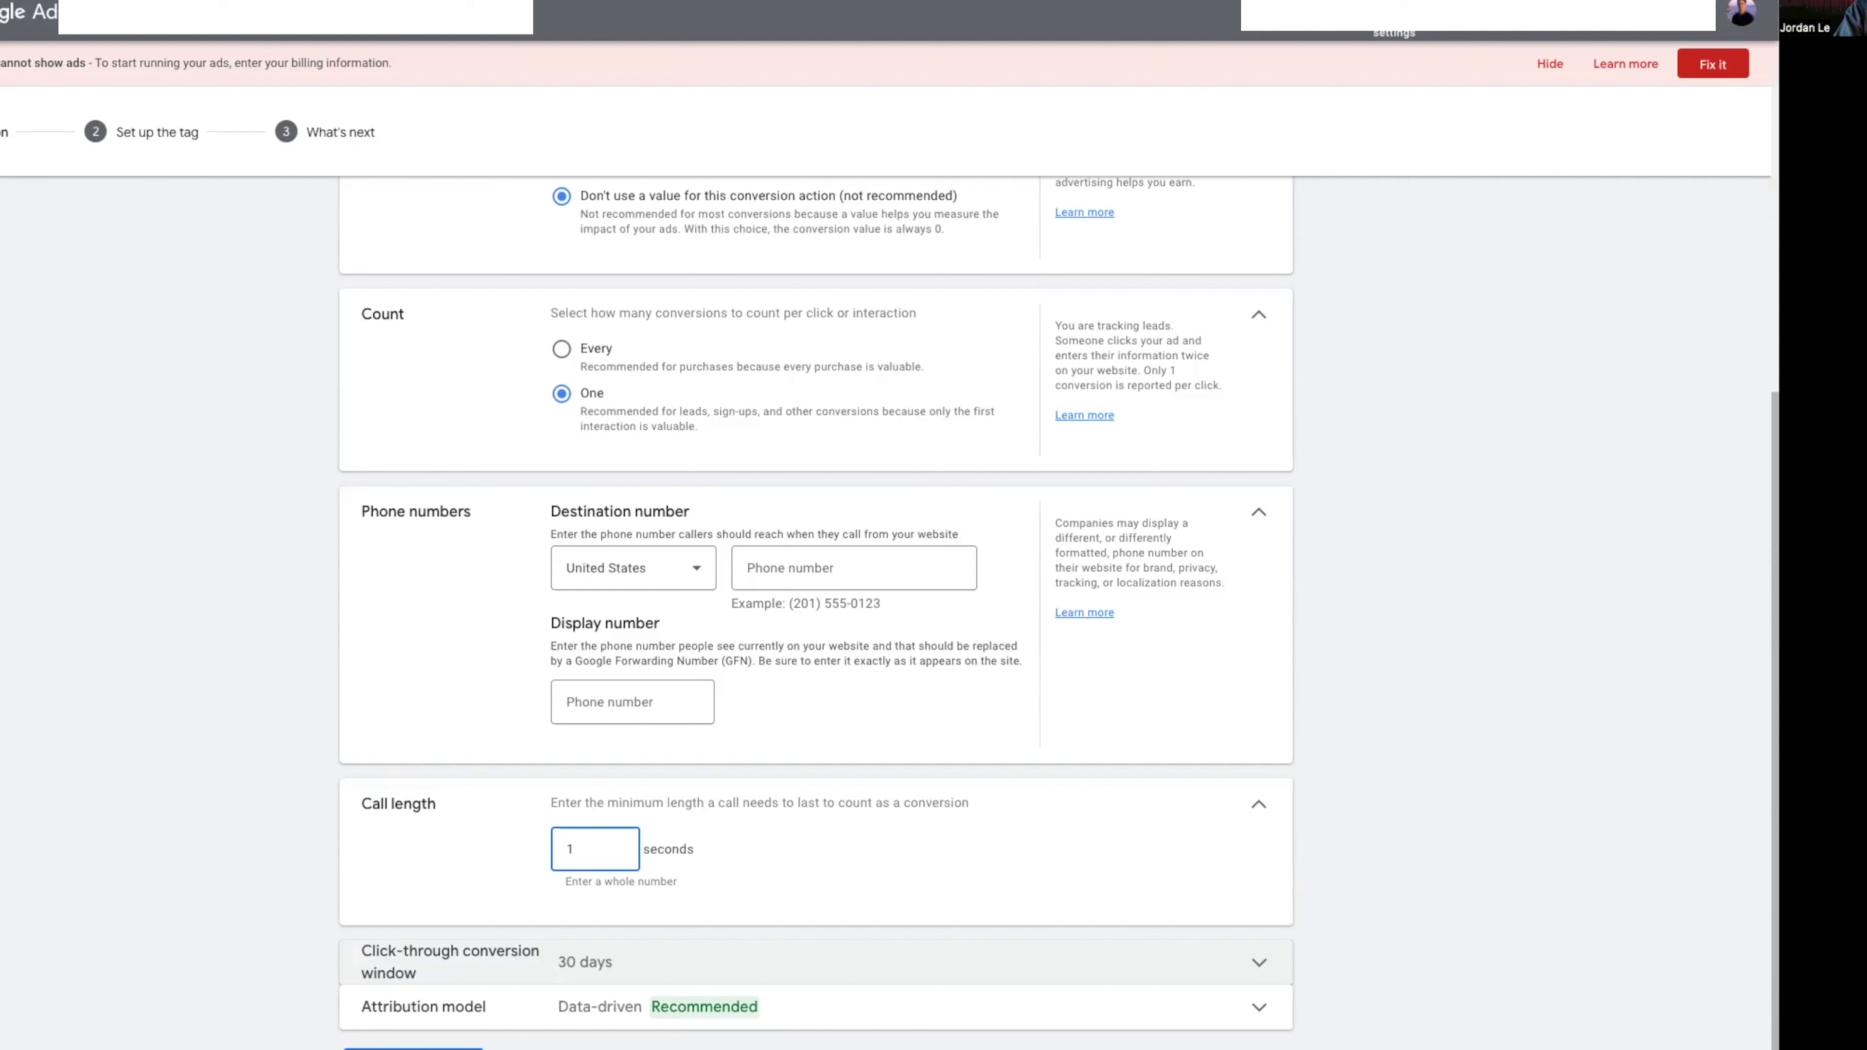
text(0)
key(BackSpace)
key(BackSpace)
text(30)
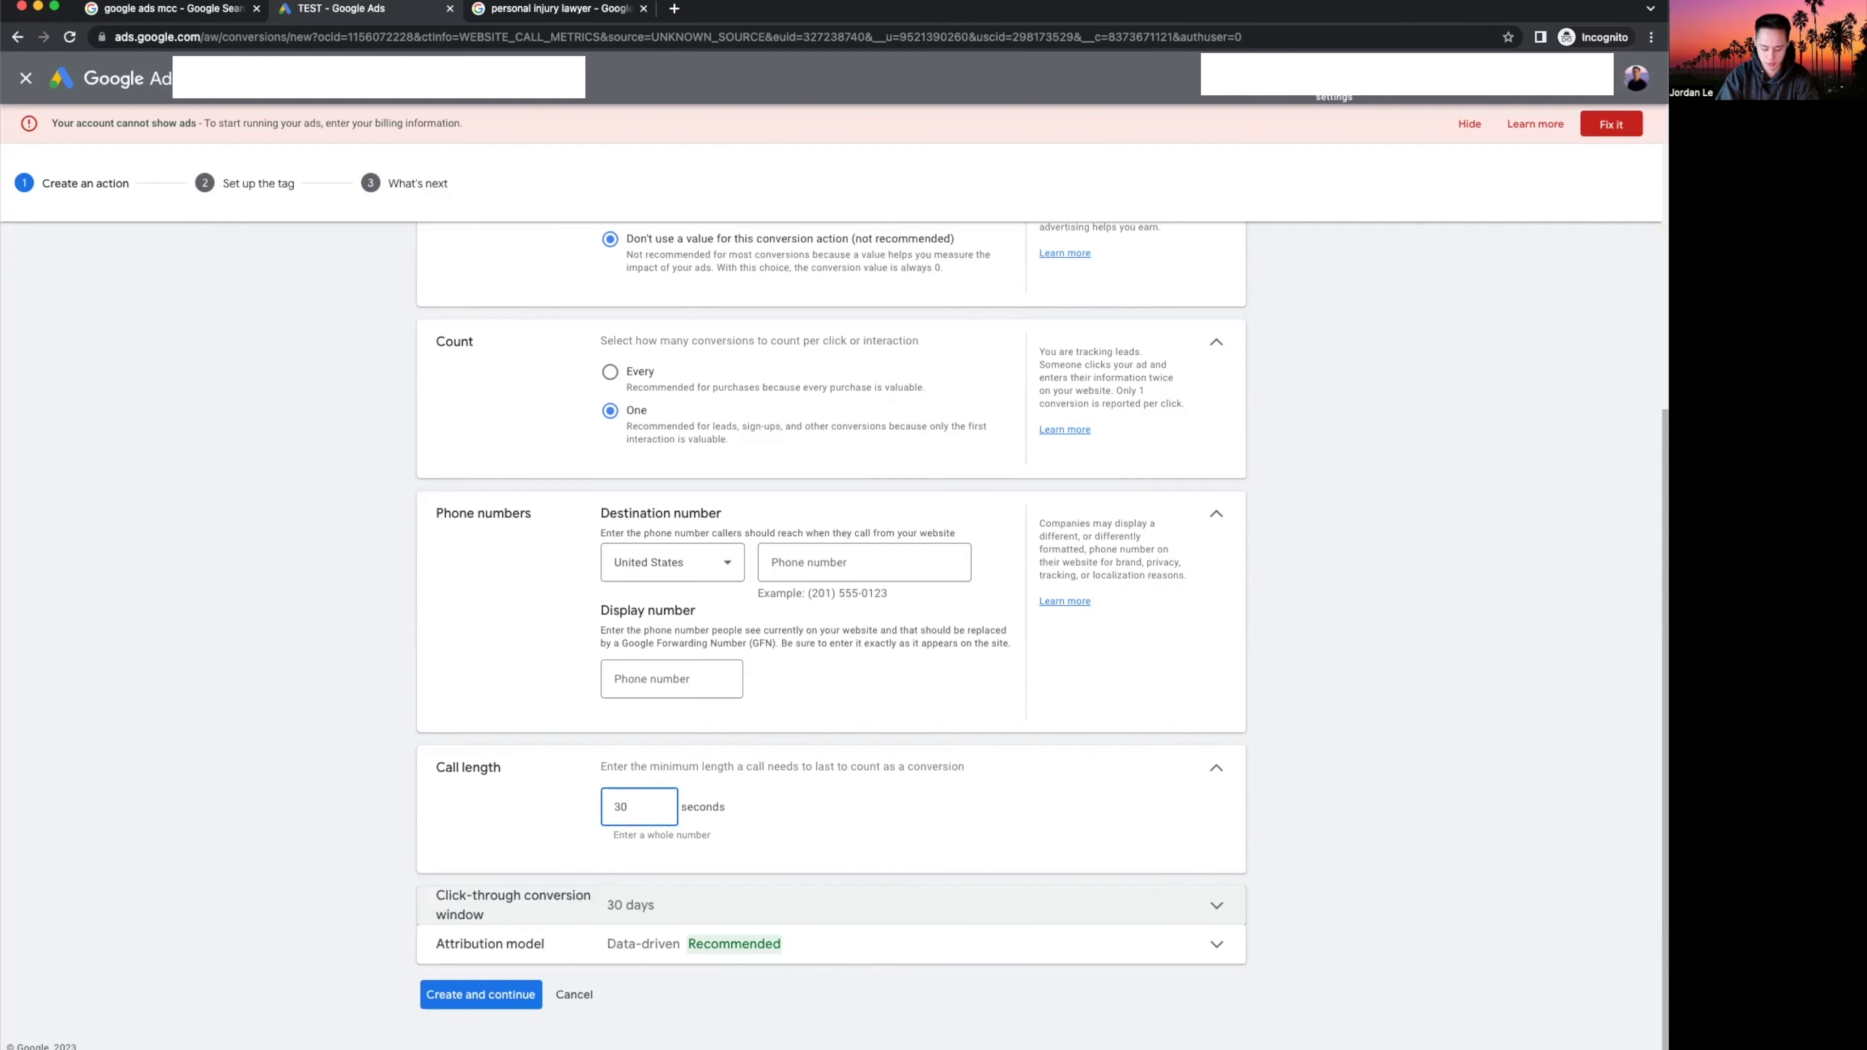
key(BackSpace)
key(BackSpace)
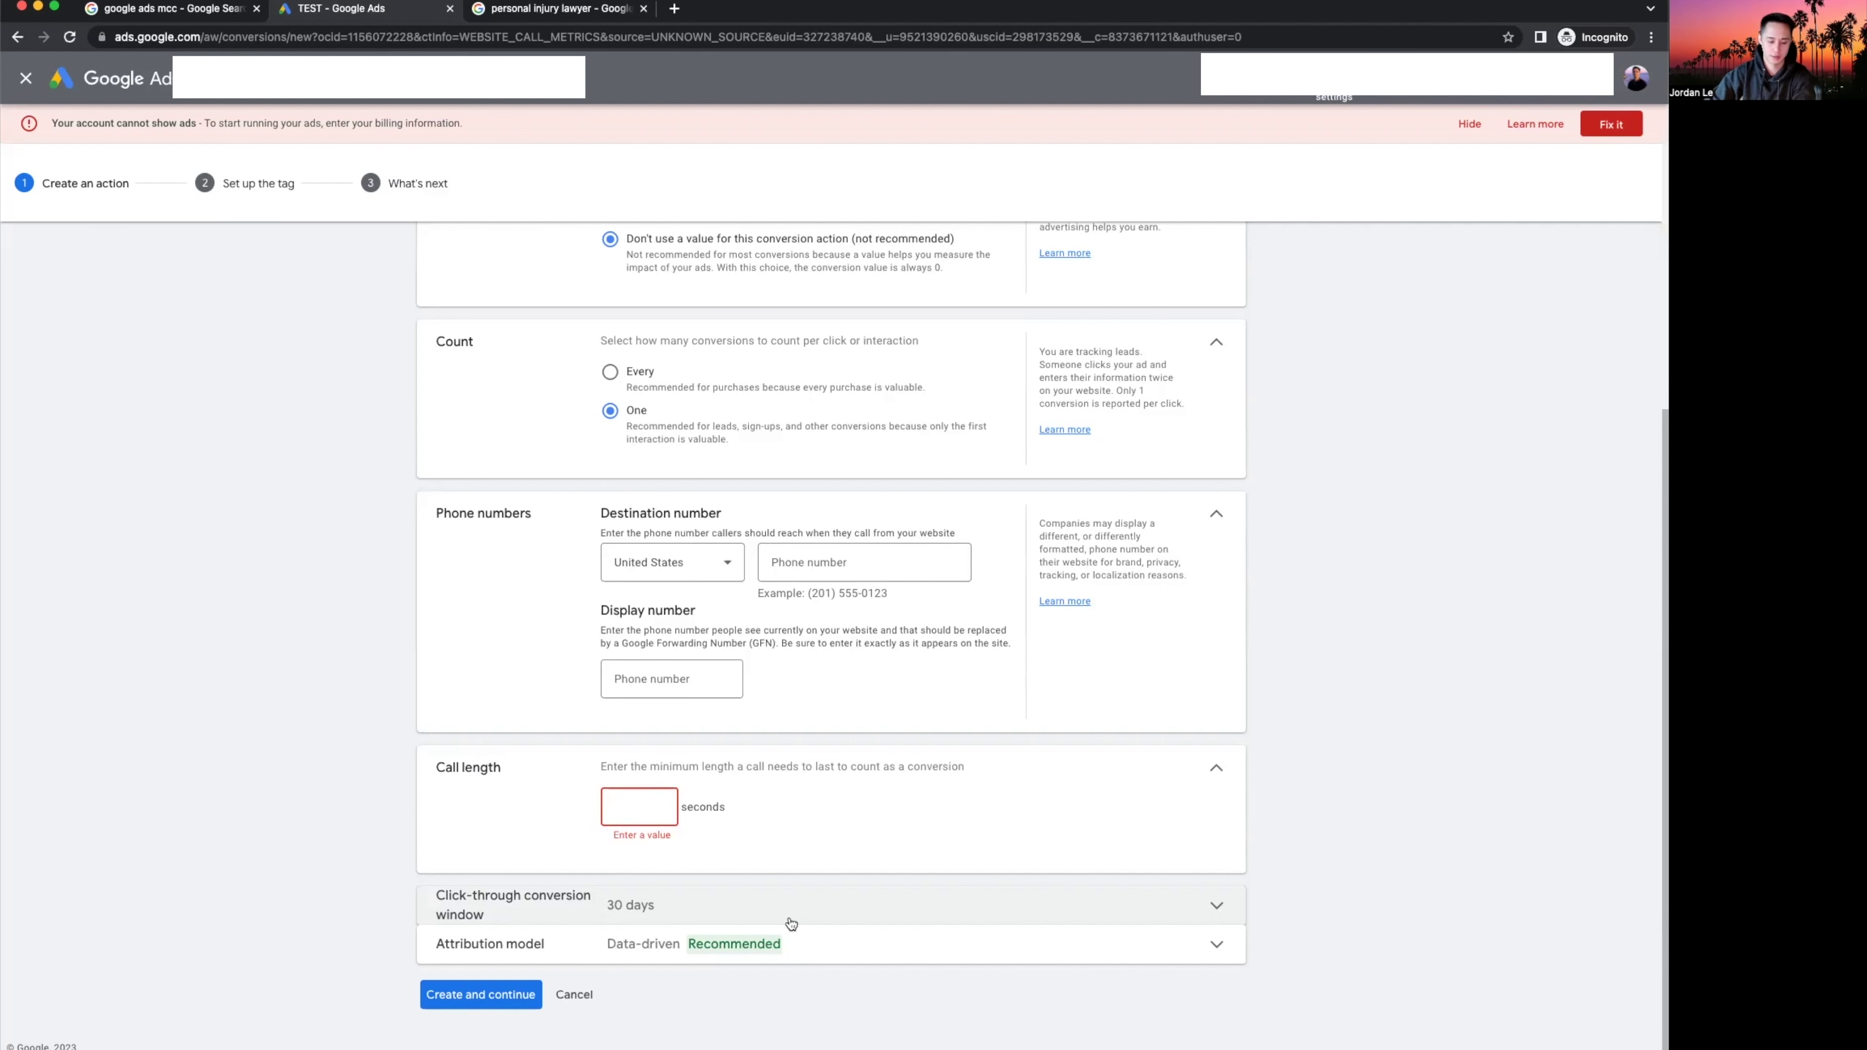
Try the Last click attribution model and switch back to Data-driven.
click(718, 945)
click(661, 911)
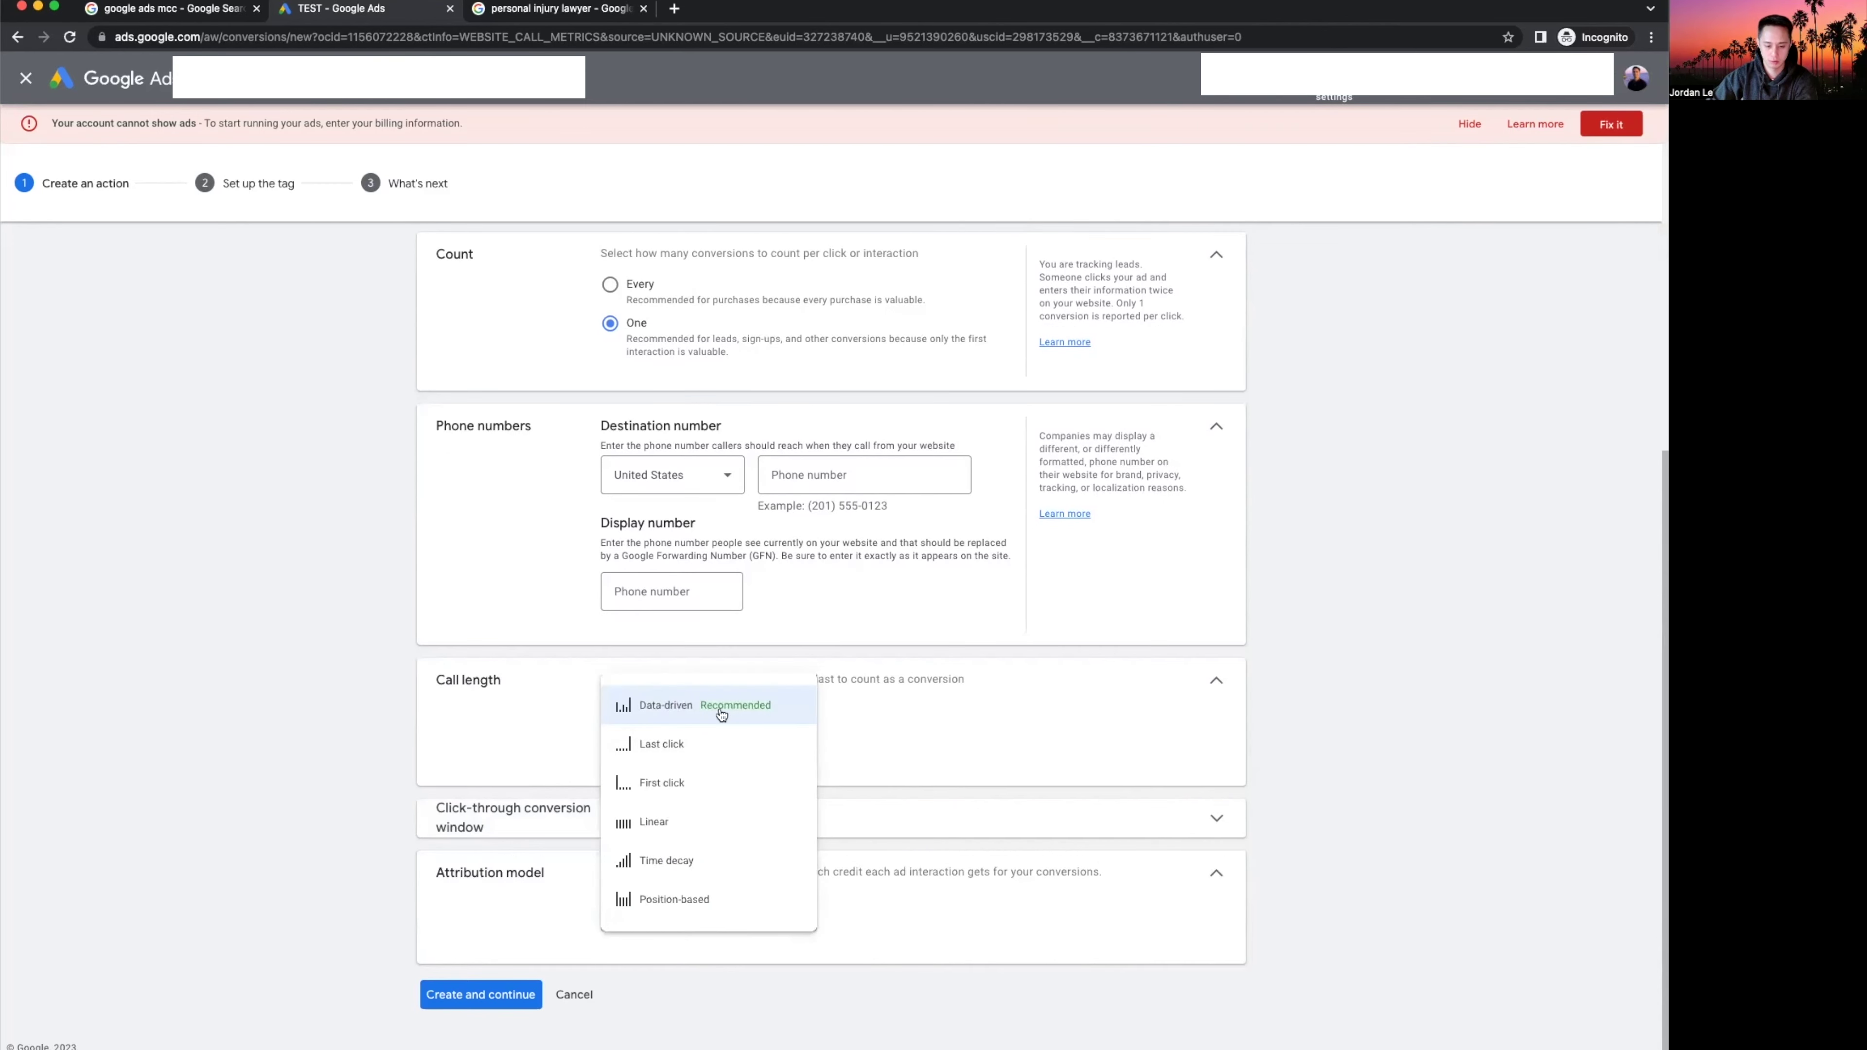
click(741, 738)
scroll(845, 882, down, 2)
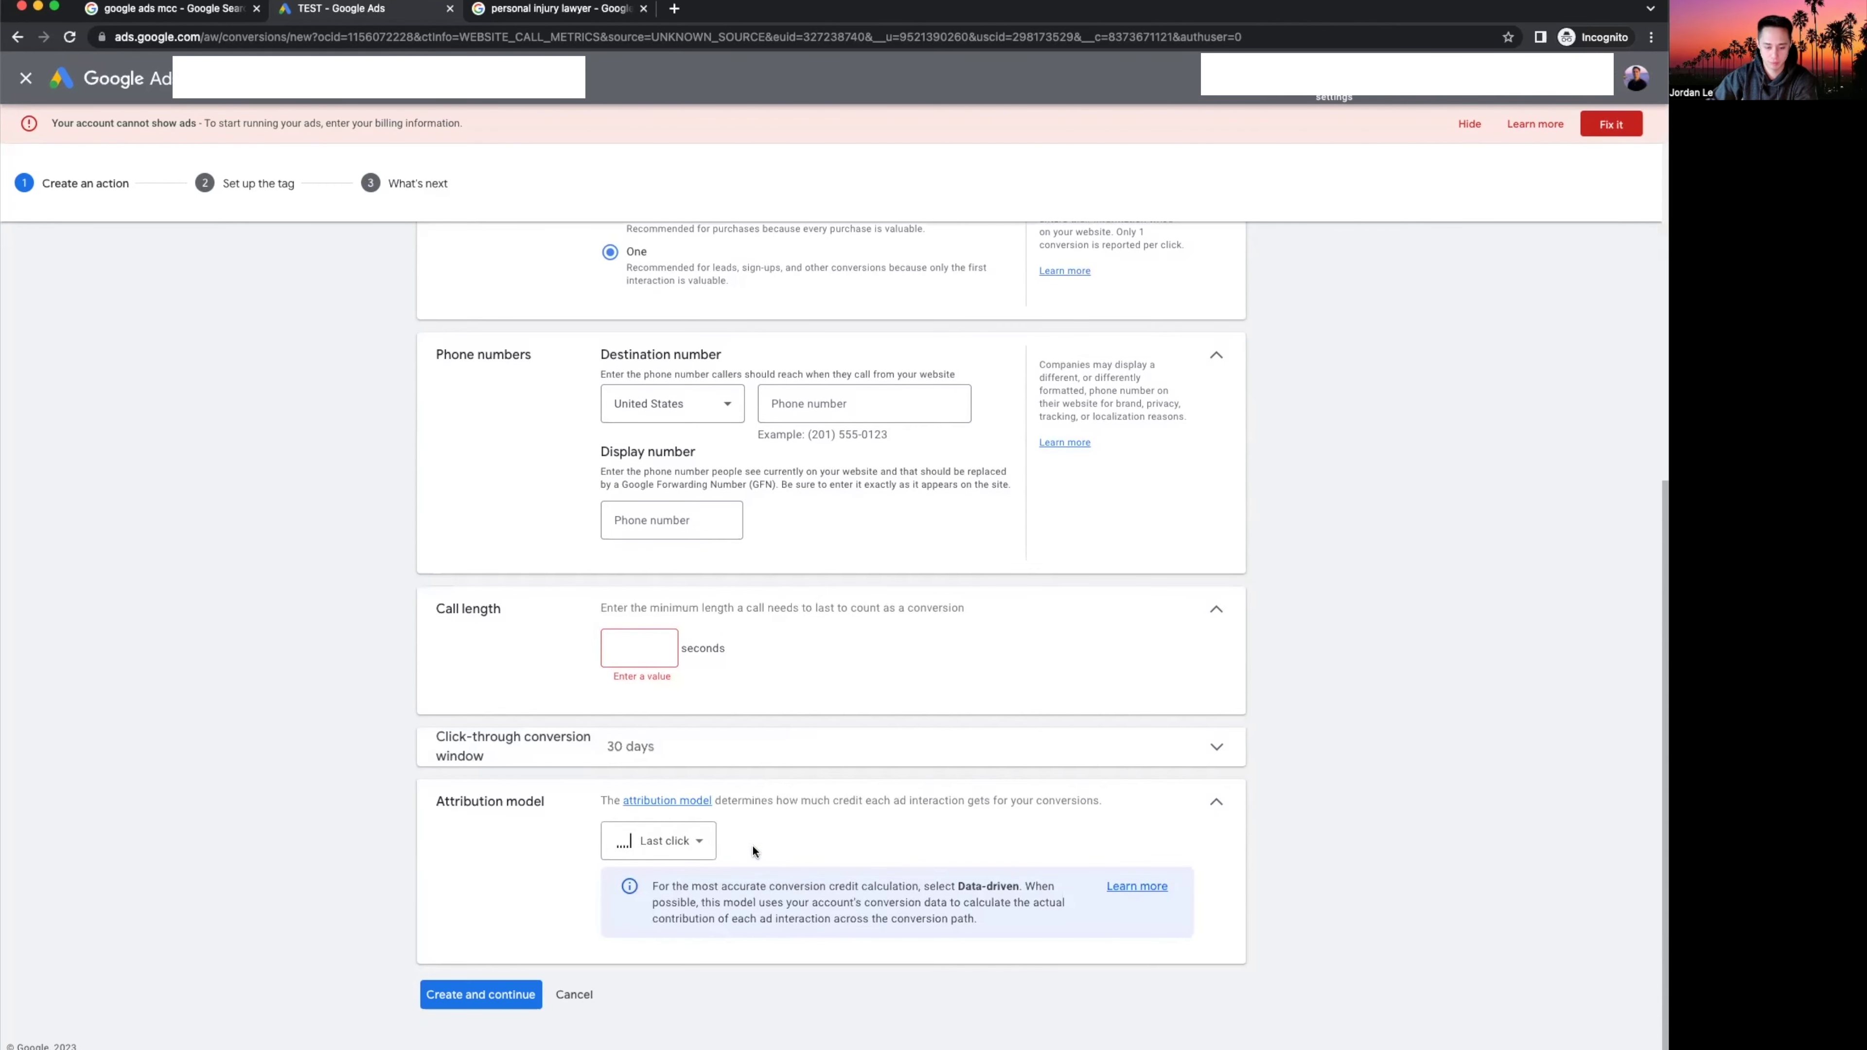
click(698, 846)
click(662, 632)
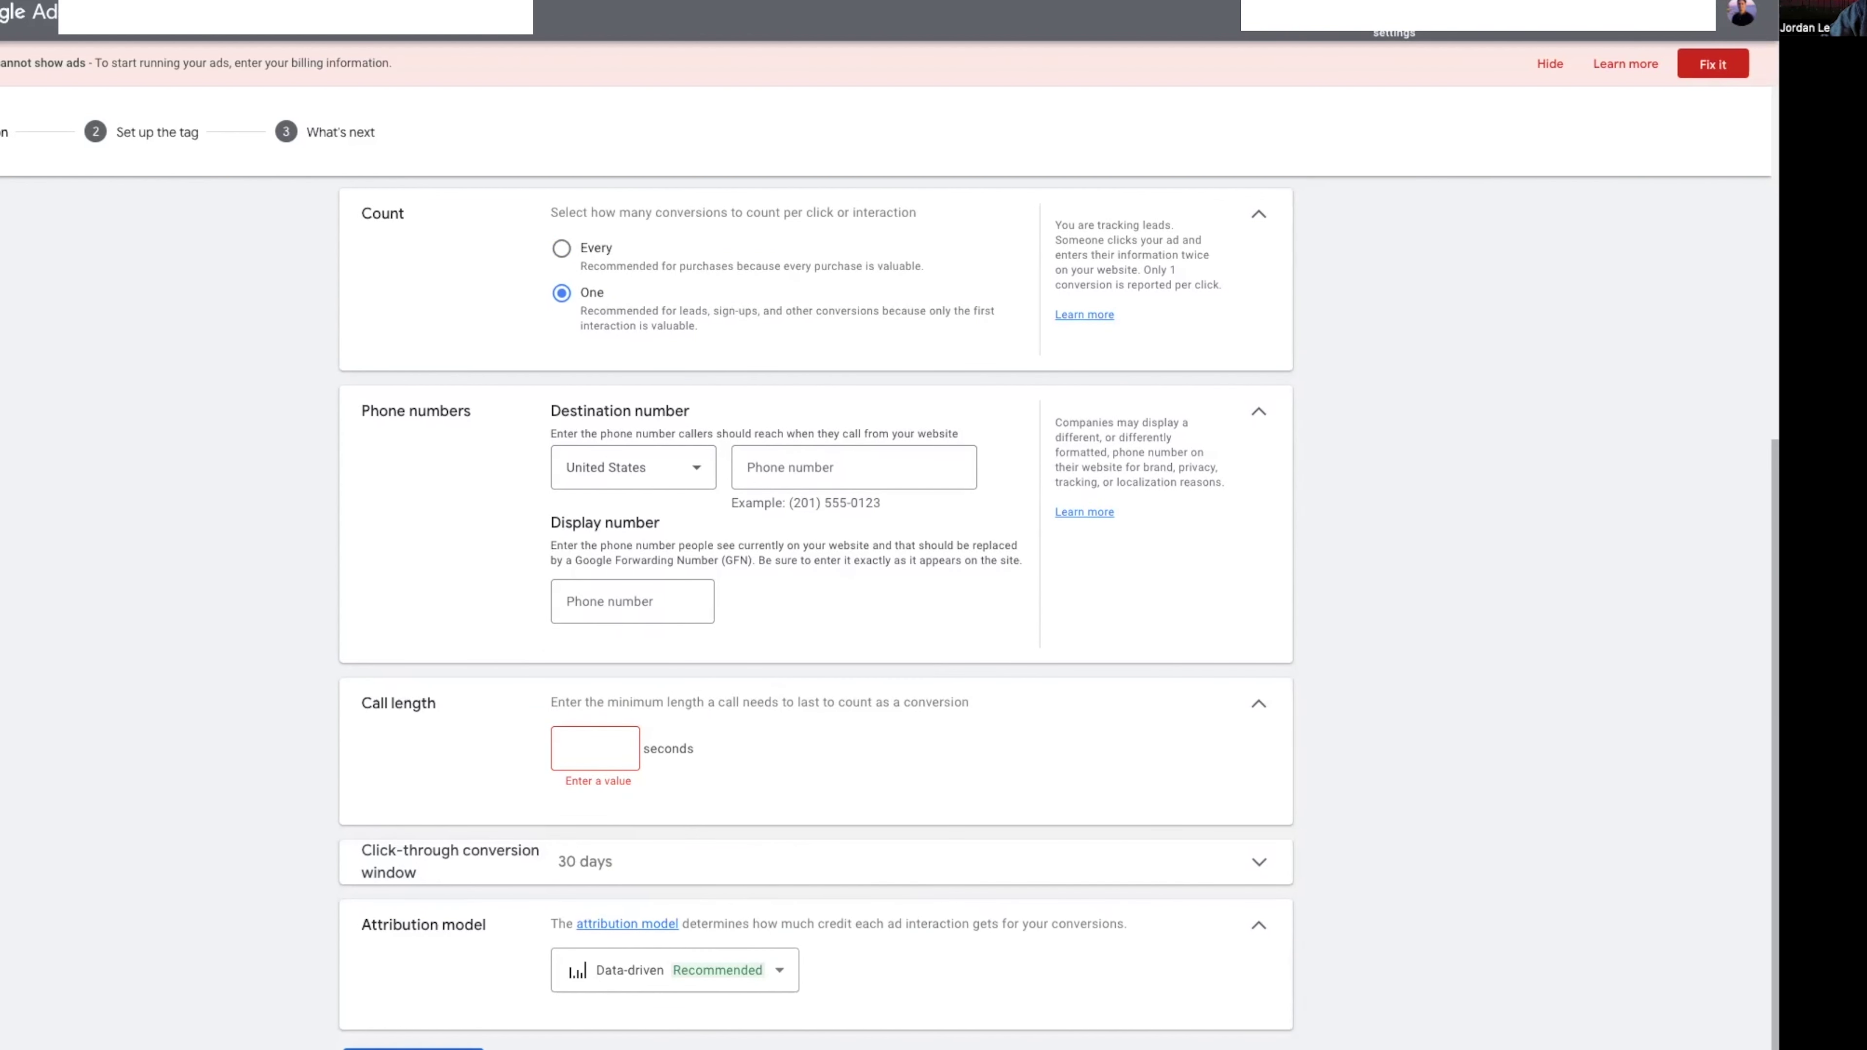
Fill in the destination phone number and copy it into the display number.
scroll(816, 515, up, 1)
click(853, 534)
text(888-888-8888)
key(ctrl+a)
key(ctrl+c)
key(Tab)
key(ctrl+v)
Set the minimum call length to 5 seconds and create the conversion action.
key(Tab)
text(5)
scroll(514, 956, down, 1)
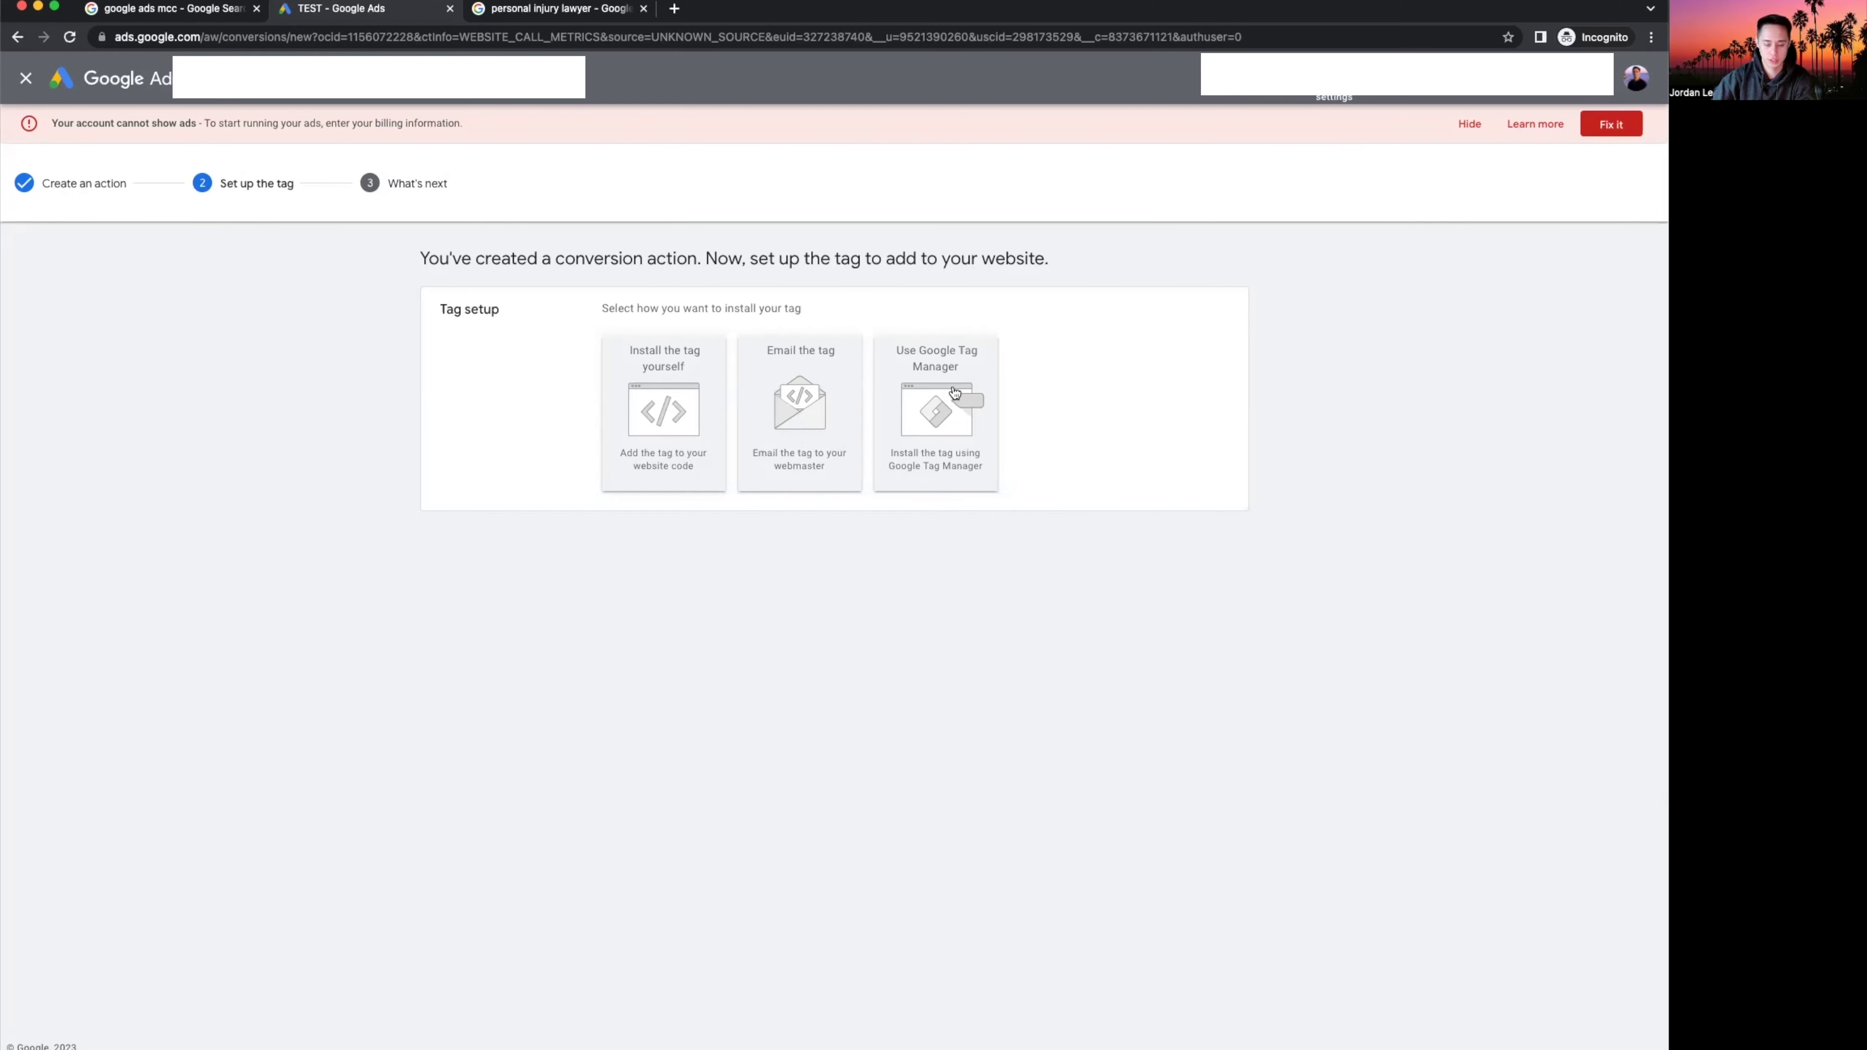
Choose to install the tag yourself, review the Google tag and phone snippet code, and leave the tag setup for the conversions summary.
click(656, 448)
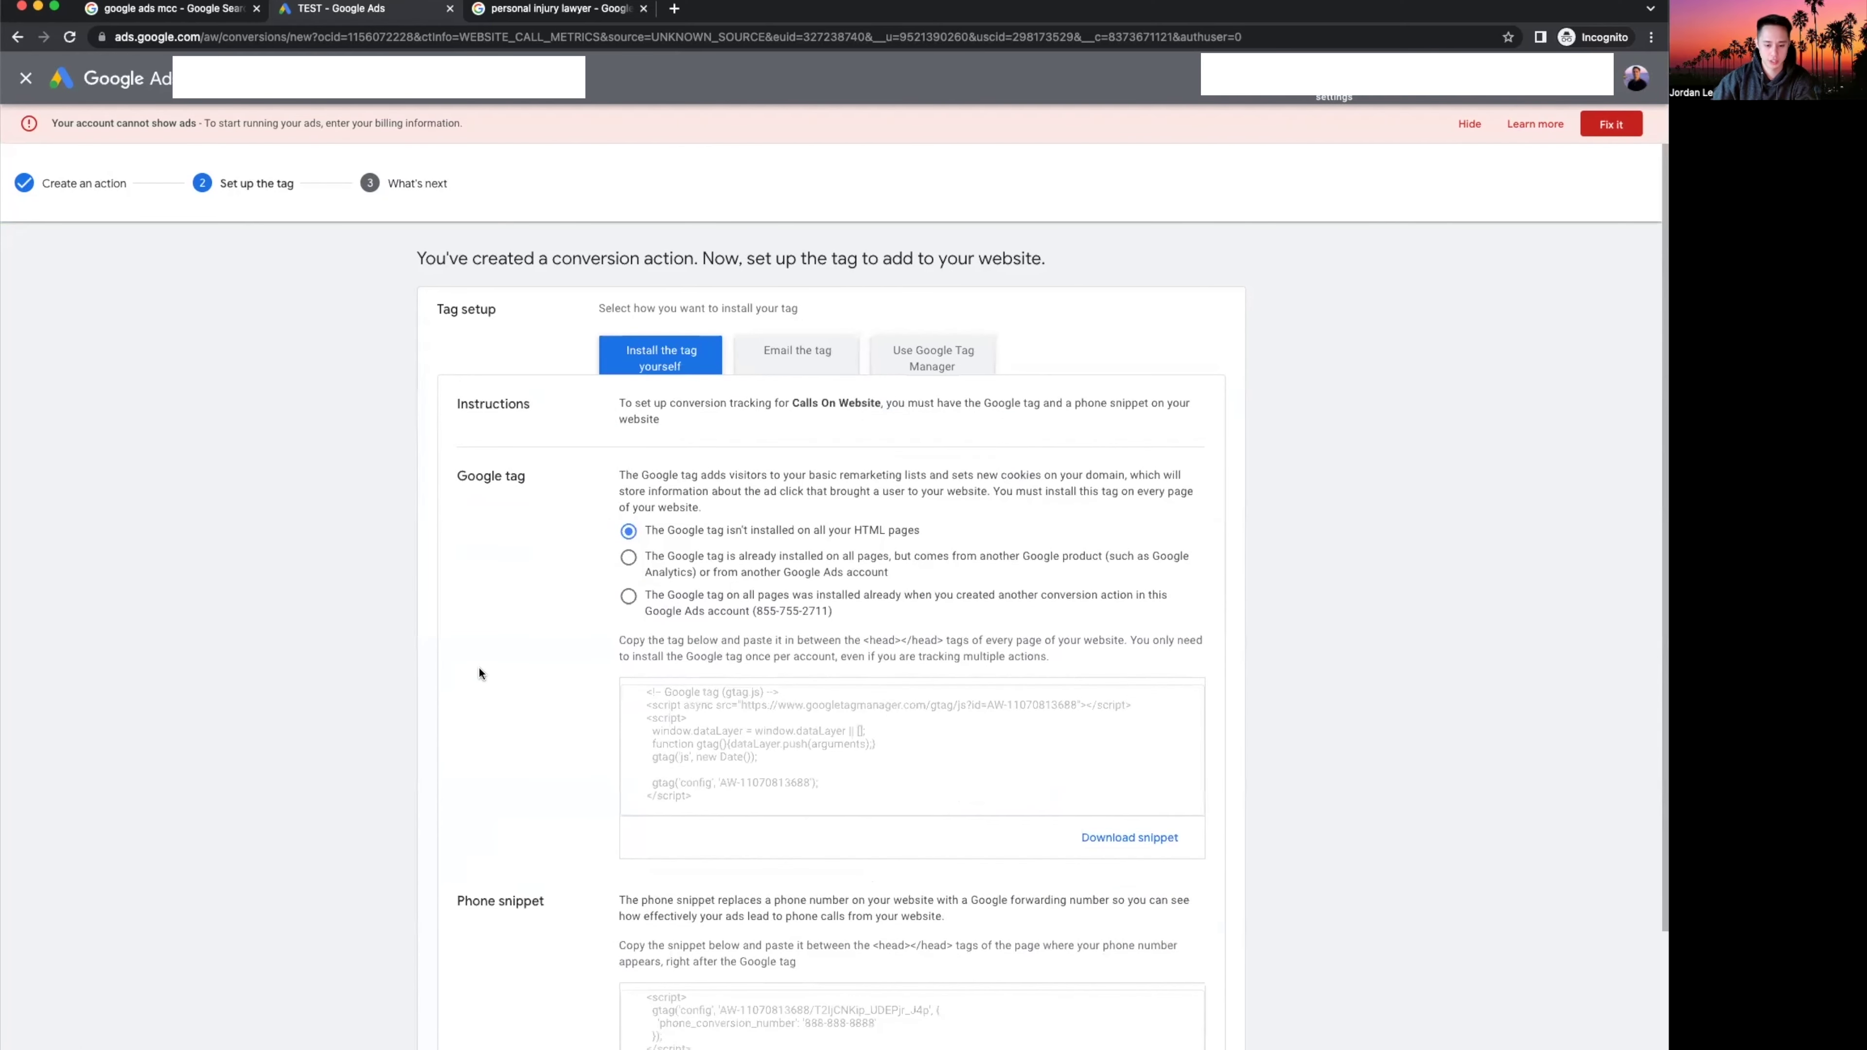
scroll(794, 703, down, 2)
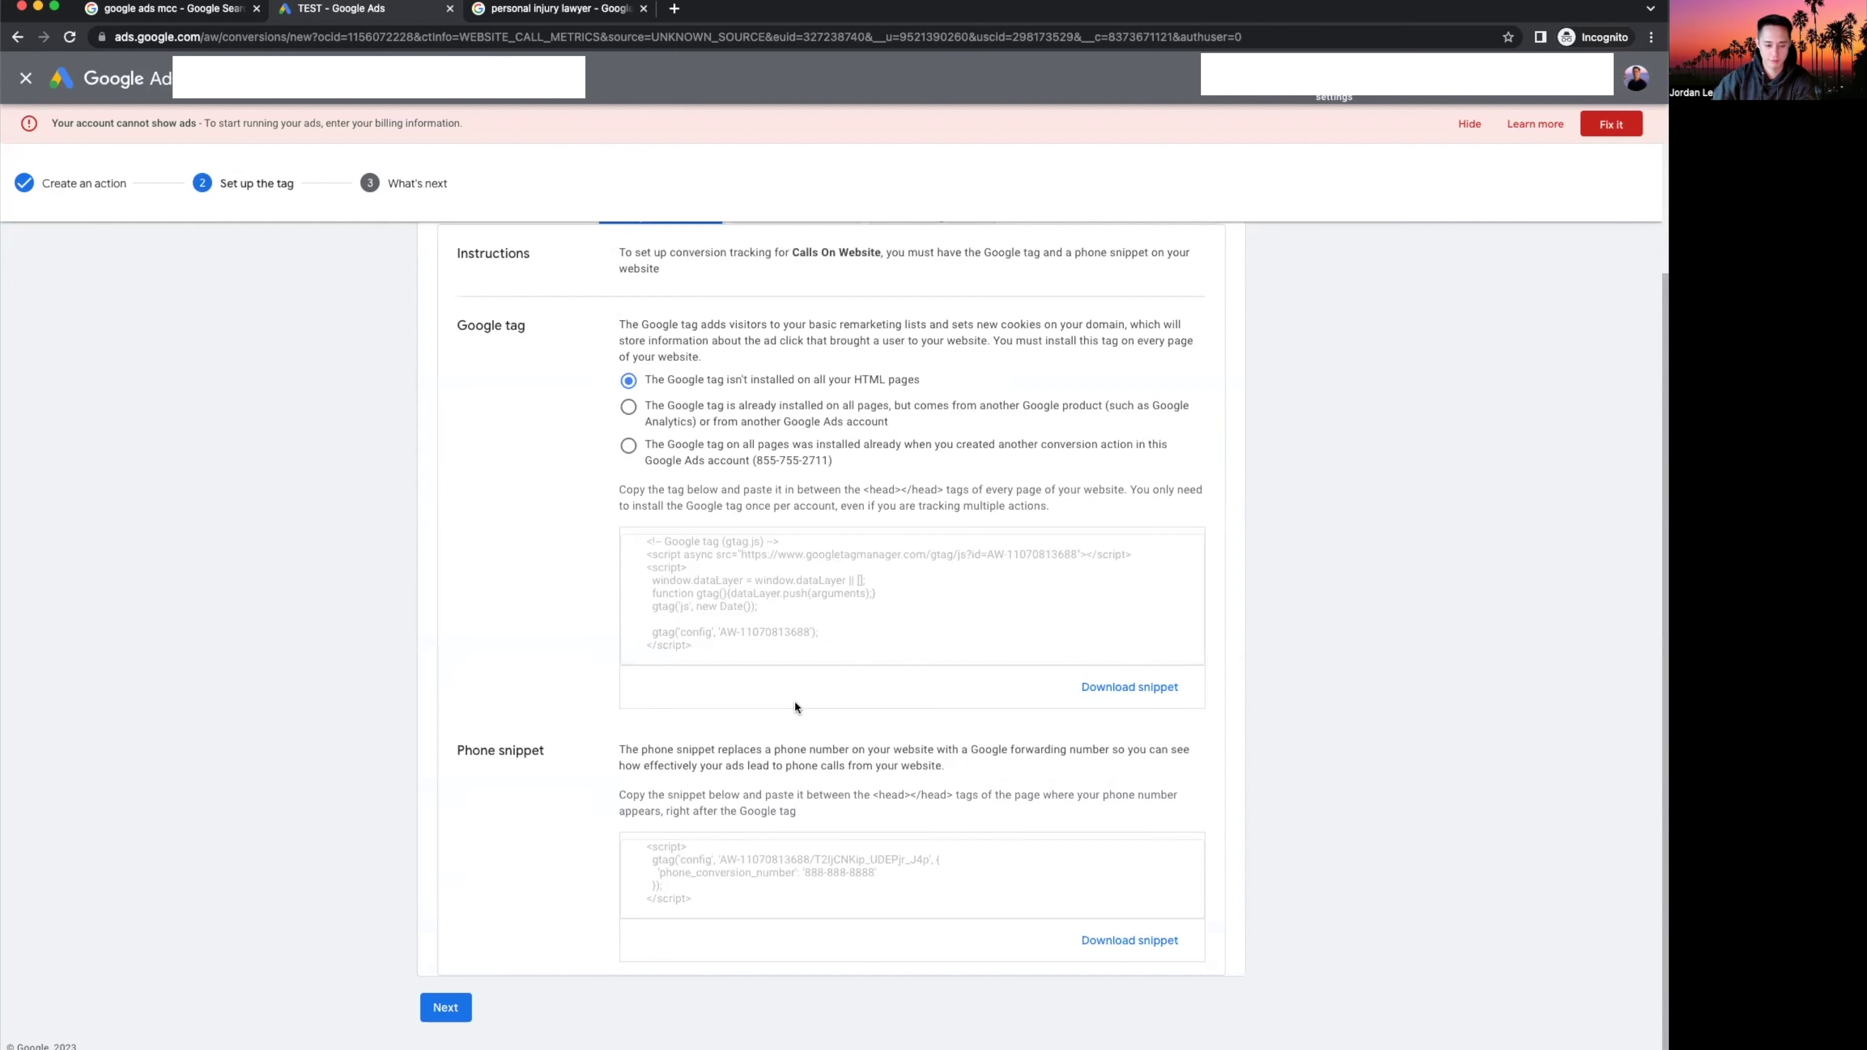
click(797, 613)
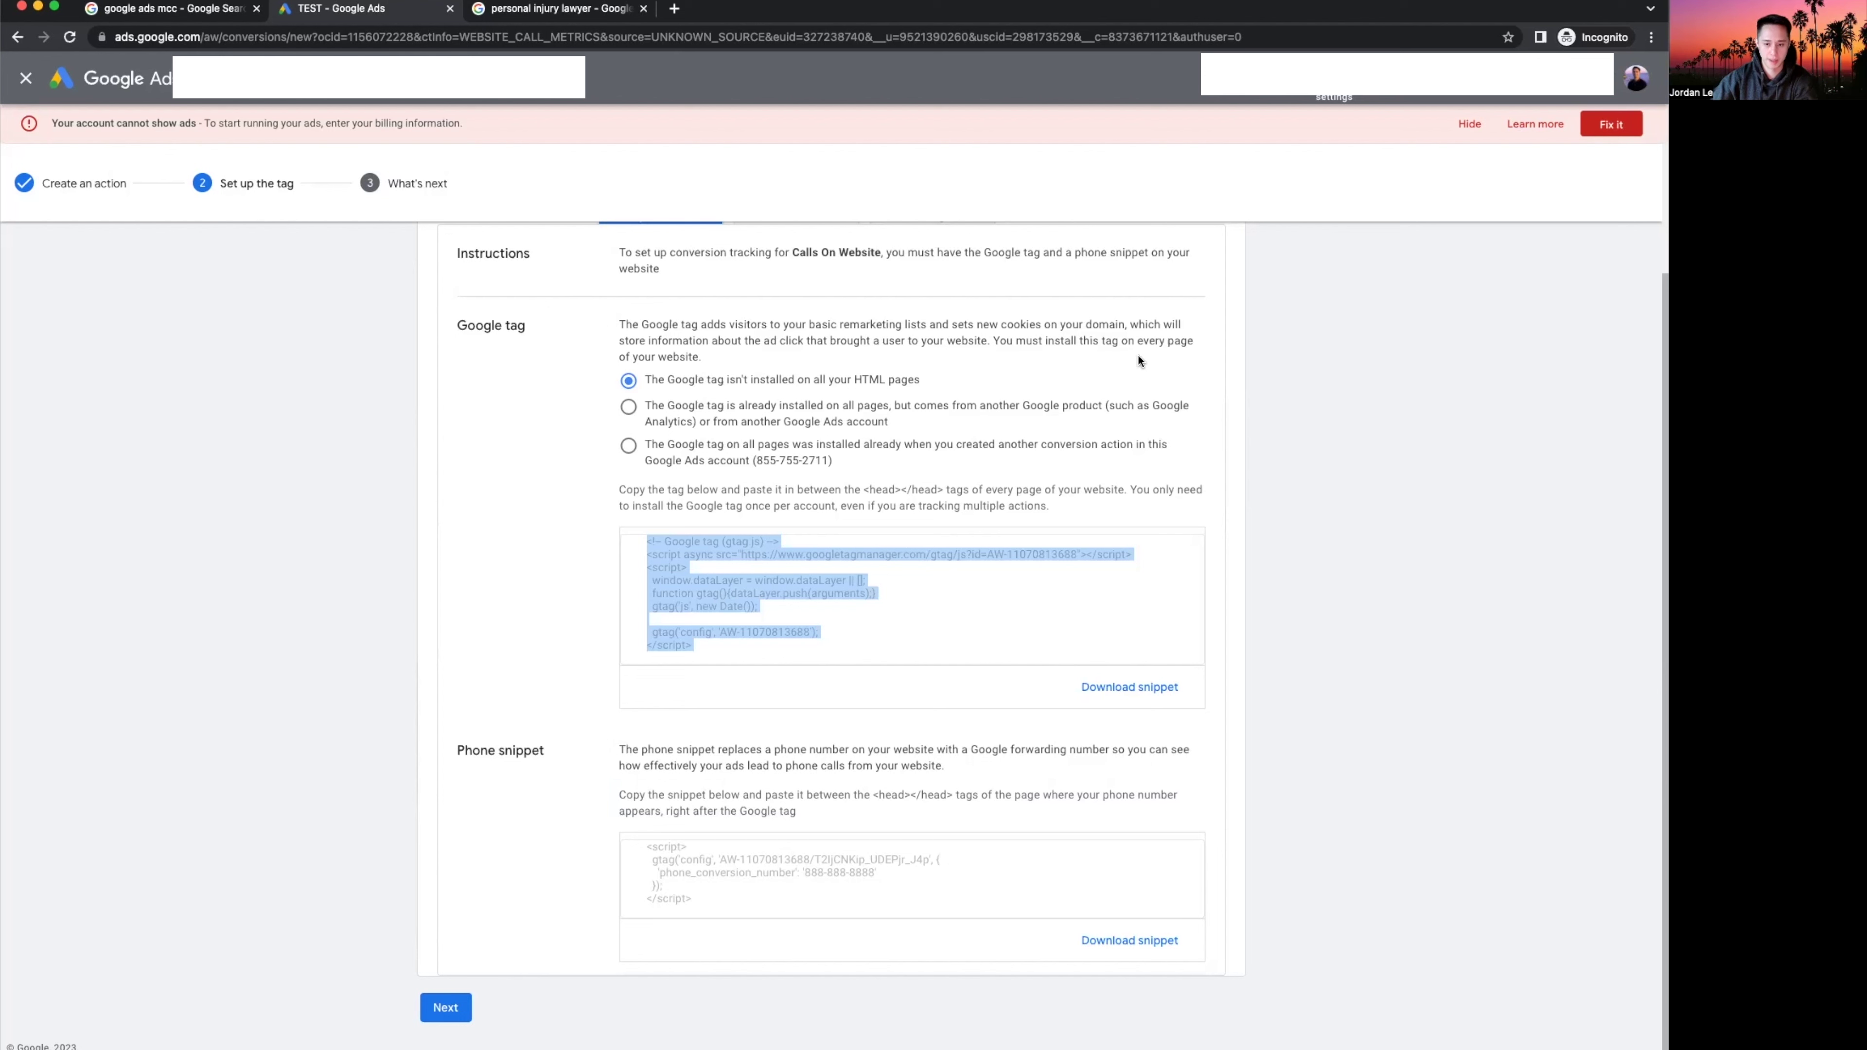
drag(1080, 341, 1120, 362)
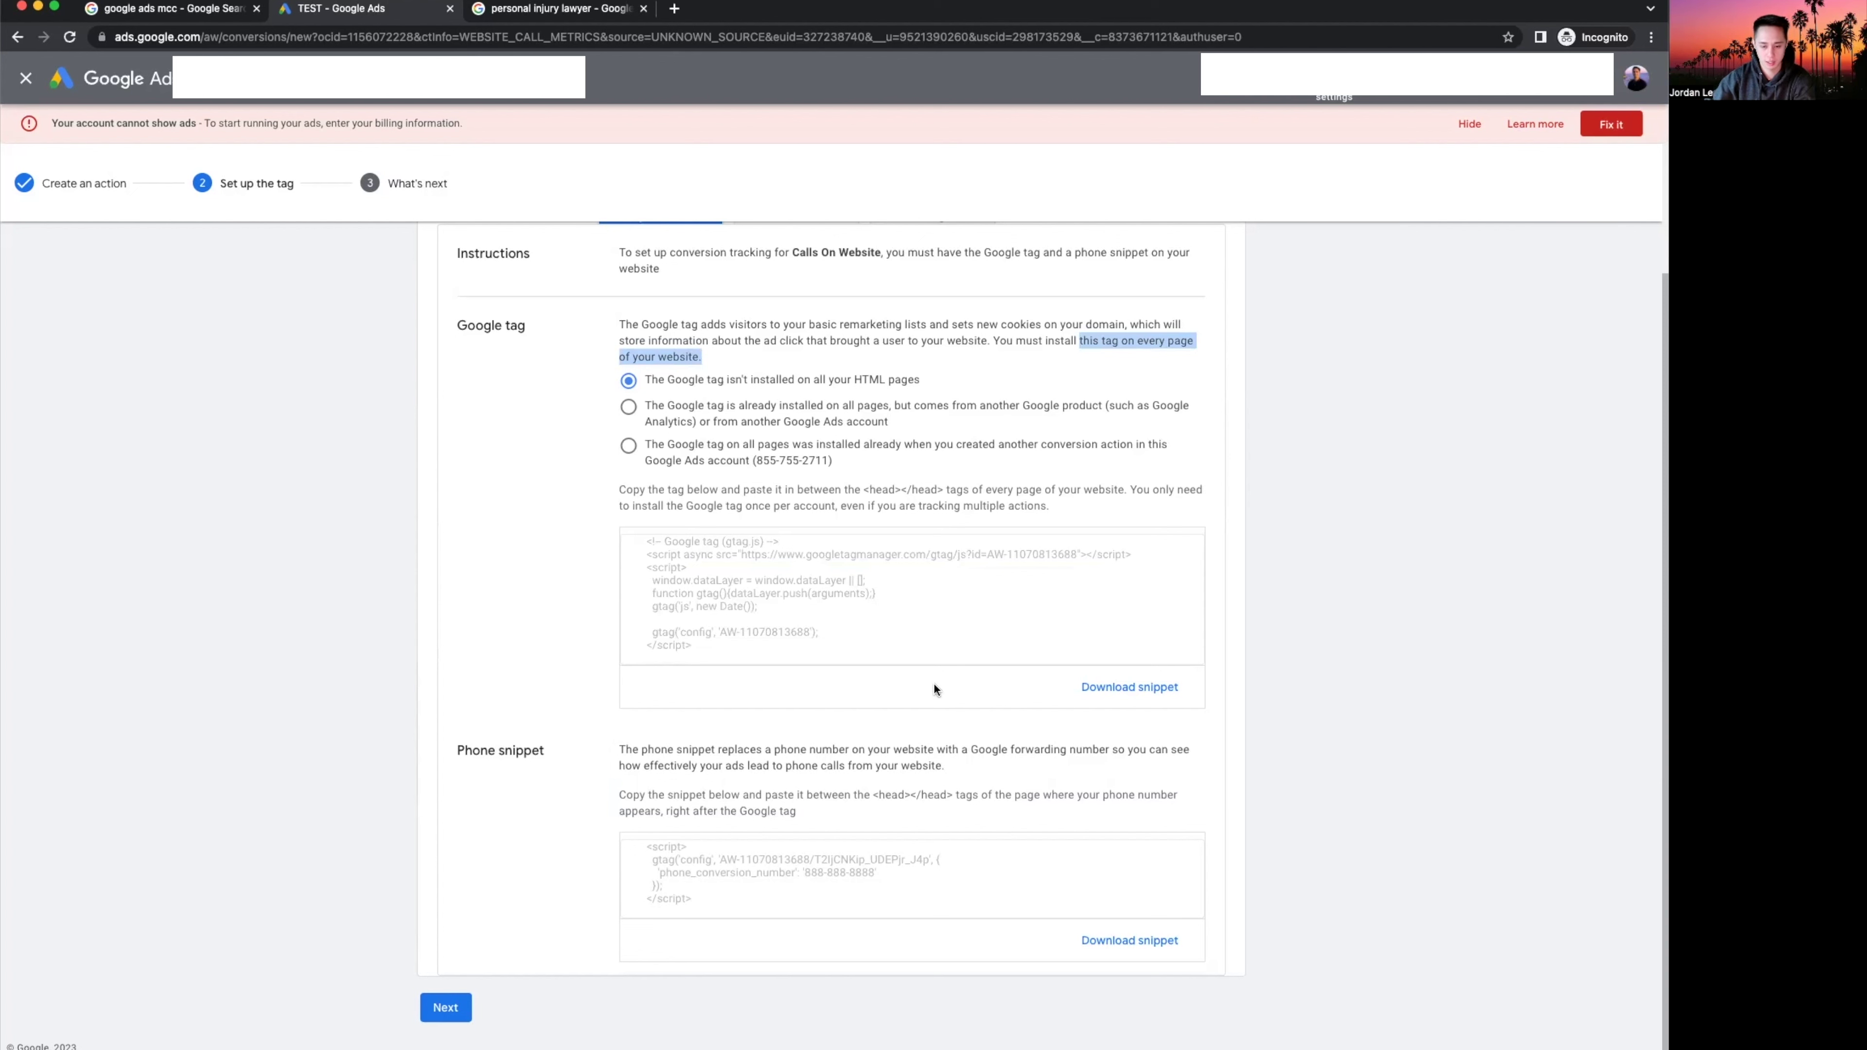
click(928, 881)
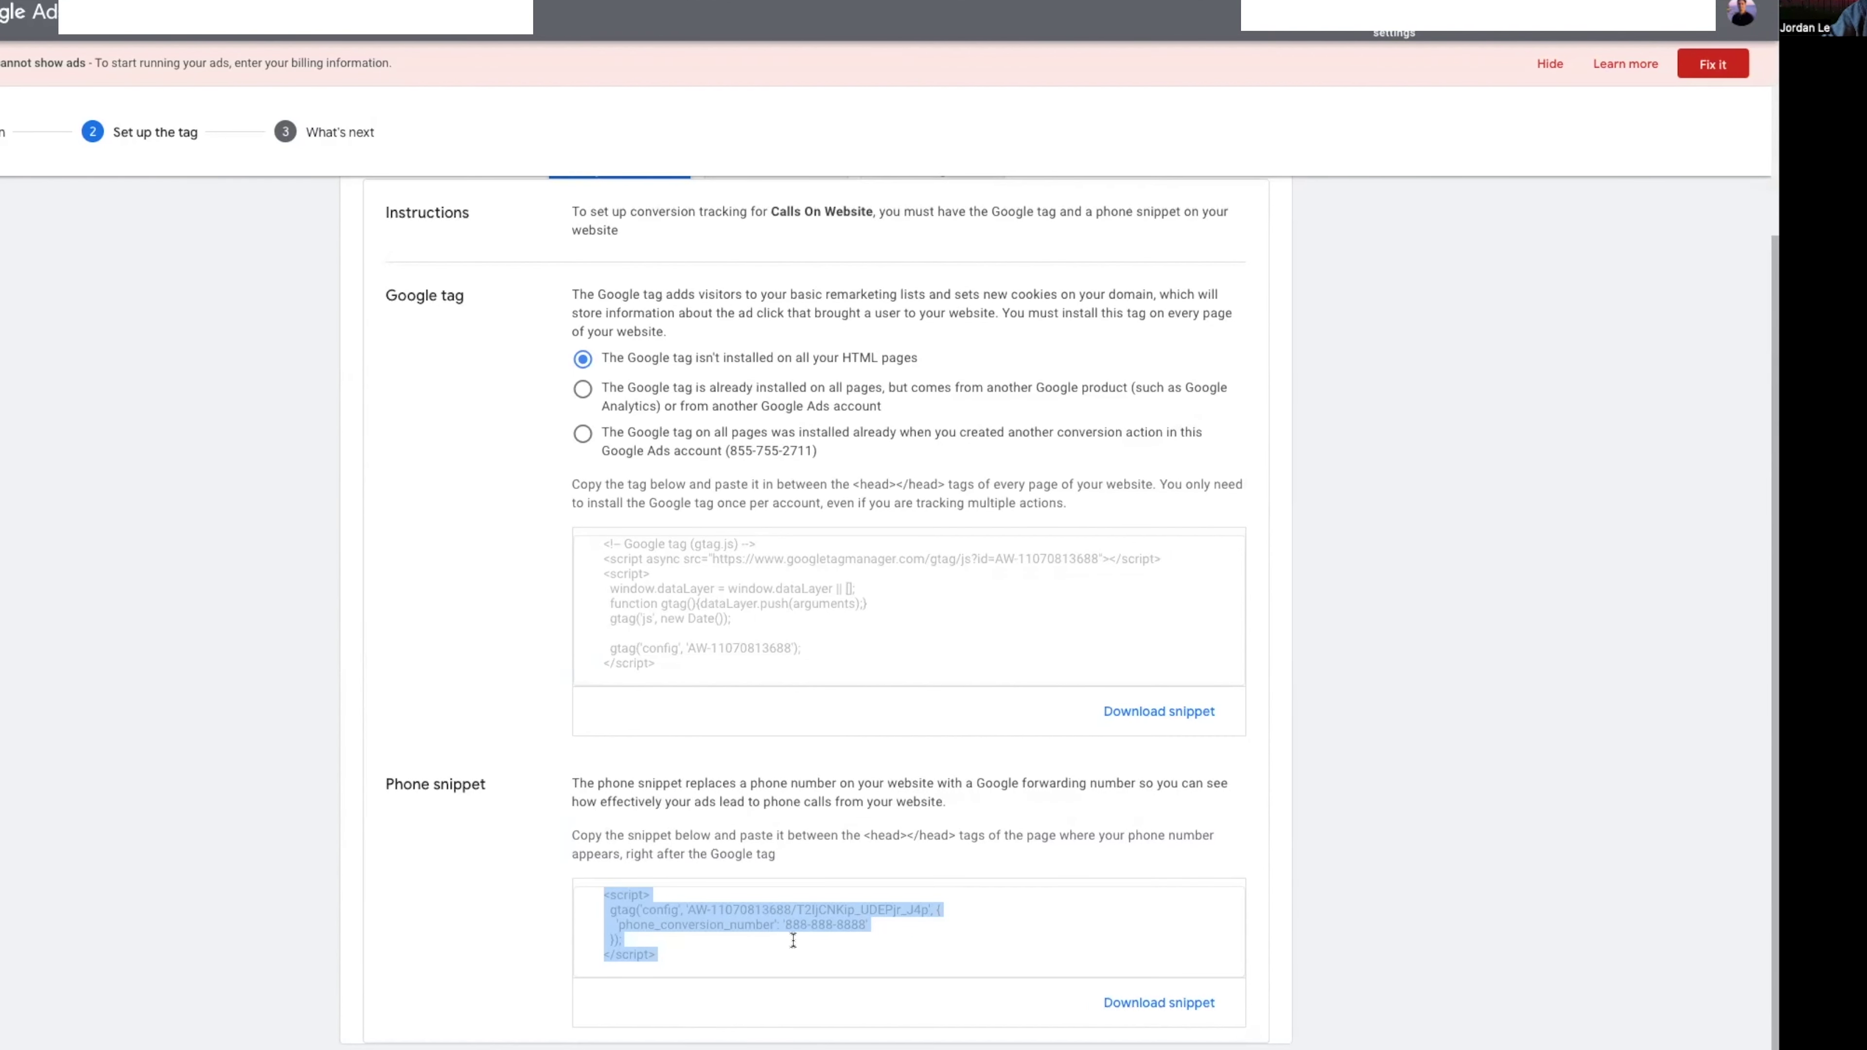
click(699, 945)
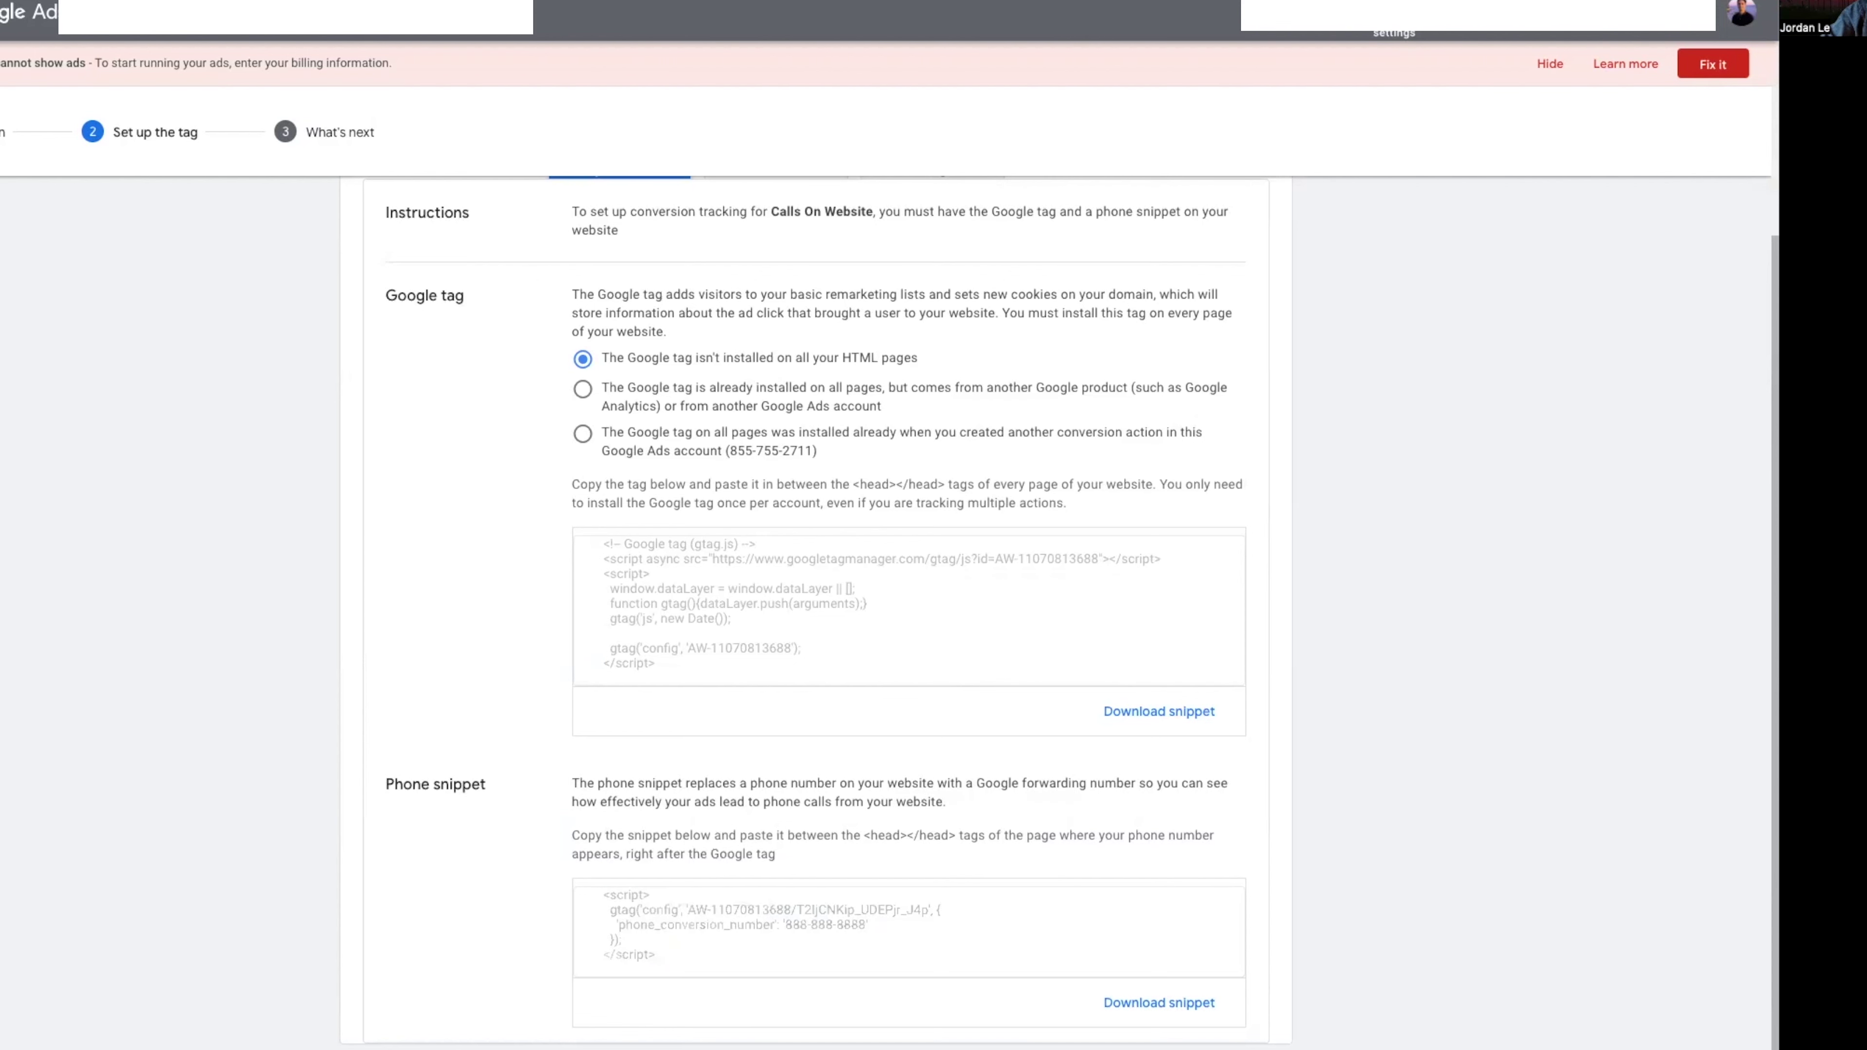
click(353, 589)
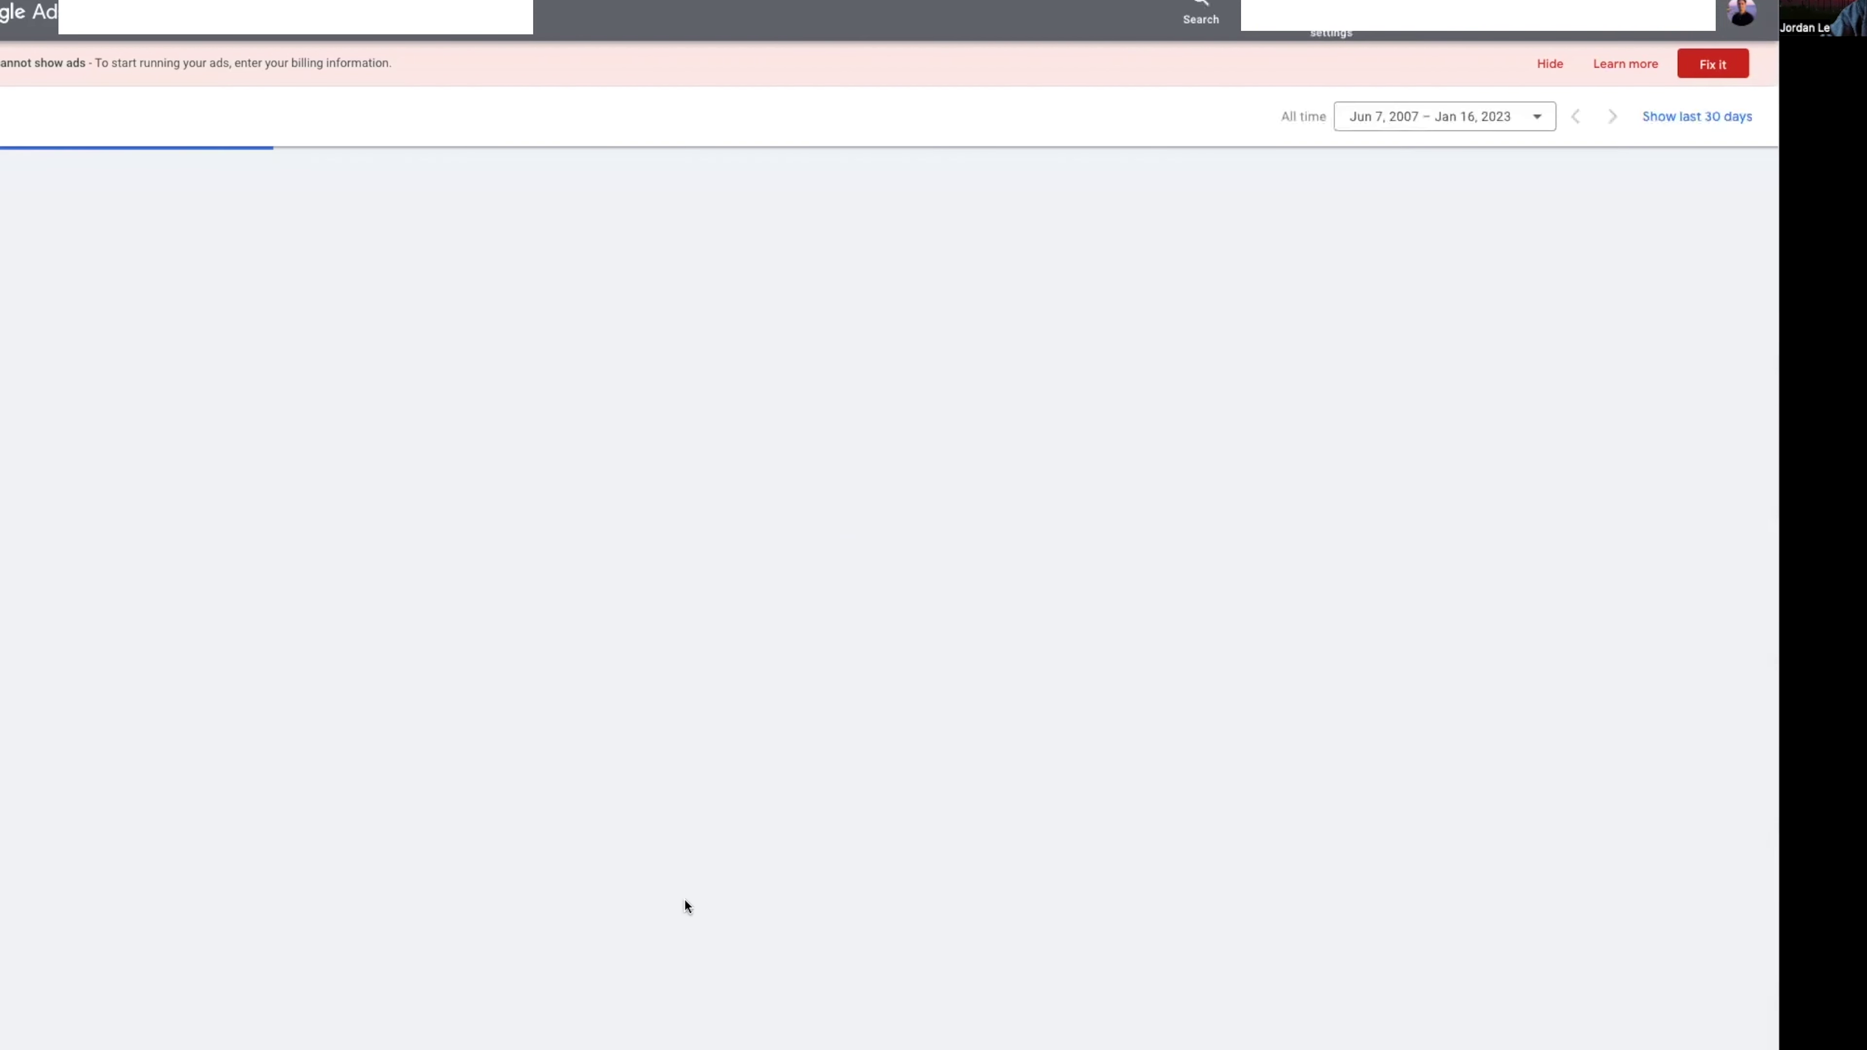